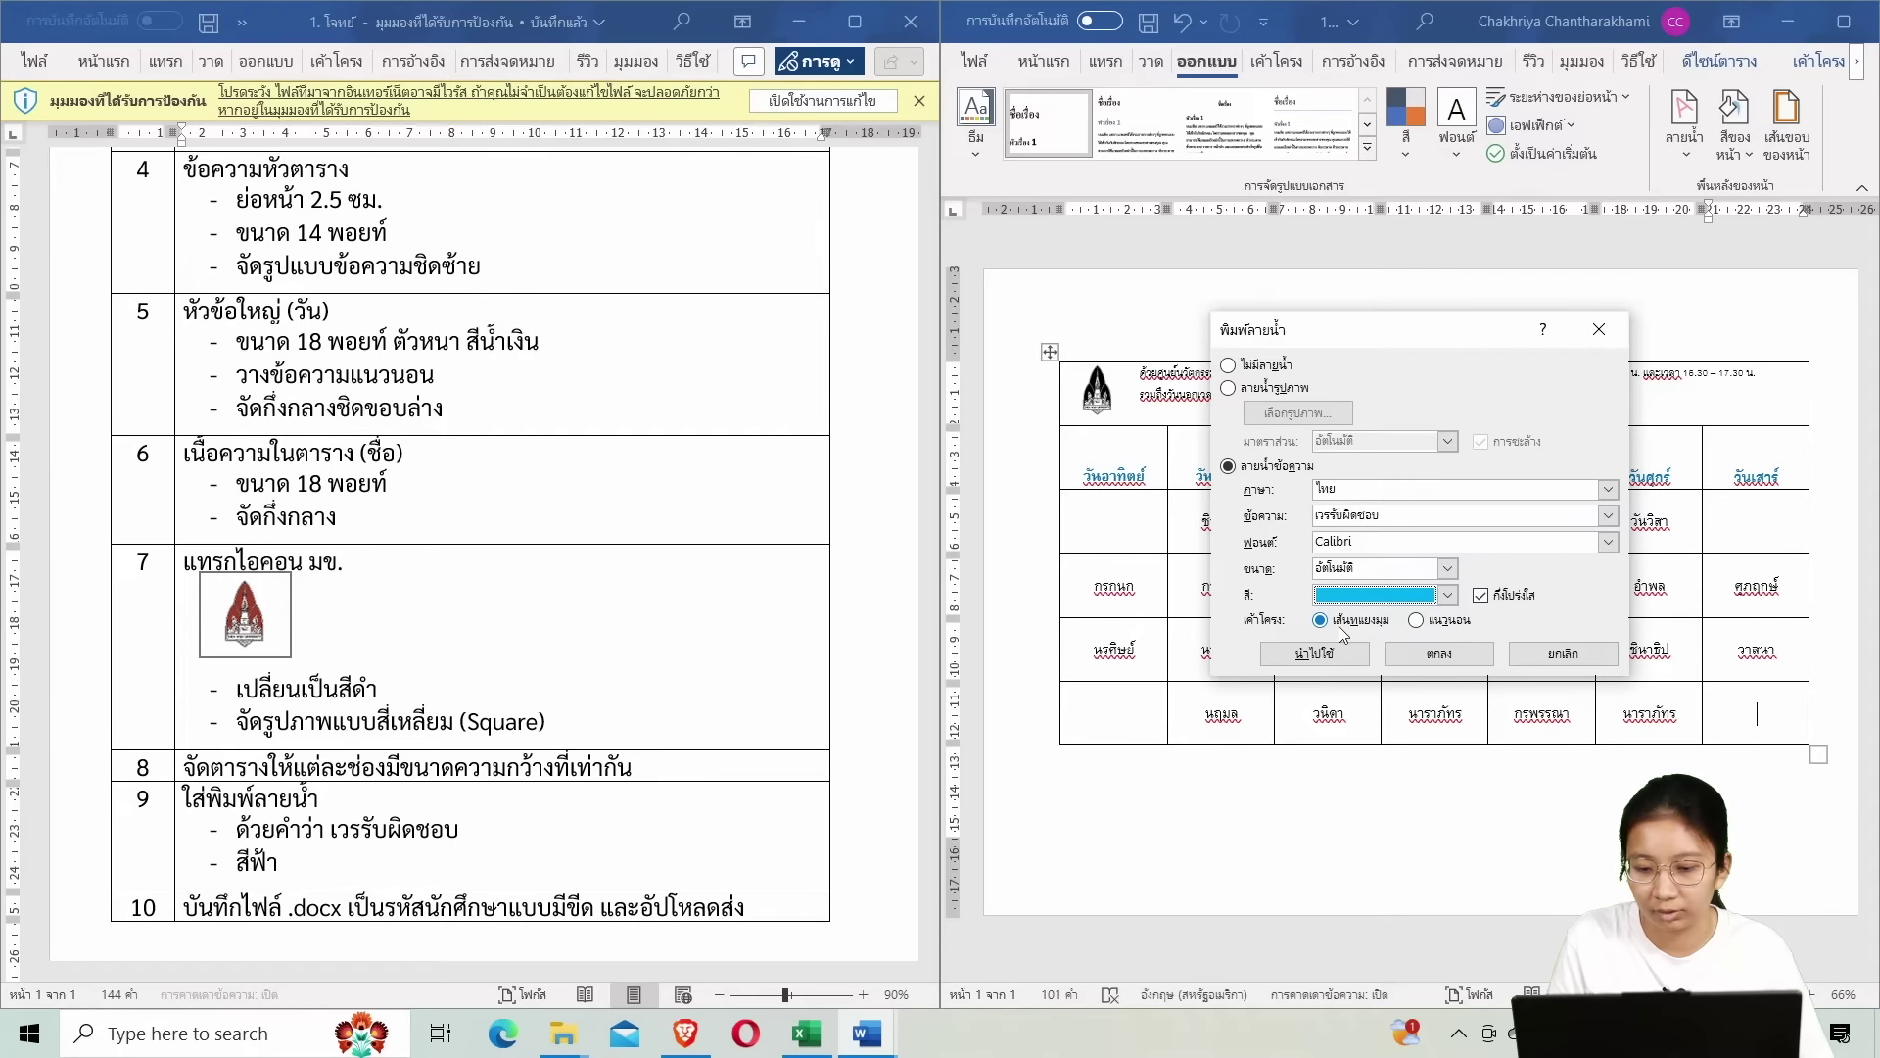
# Set the text watermark's layout to horizontal and apply the watermark to the timetable page.
pyautogui.click(1454, 624)
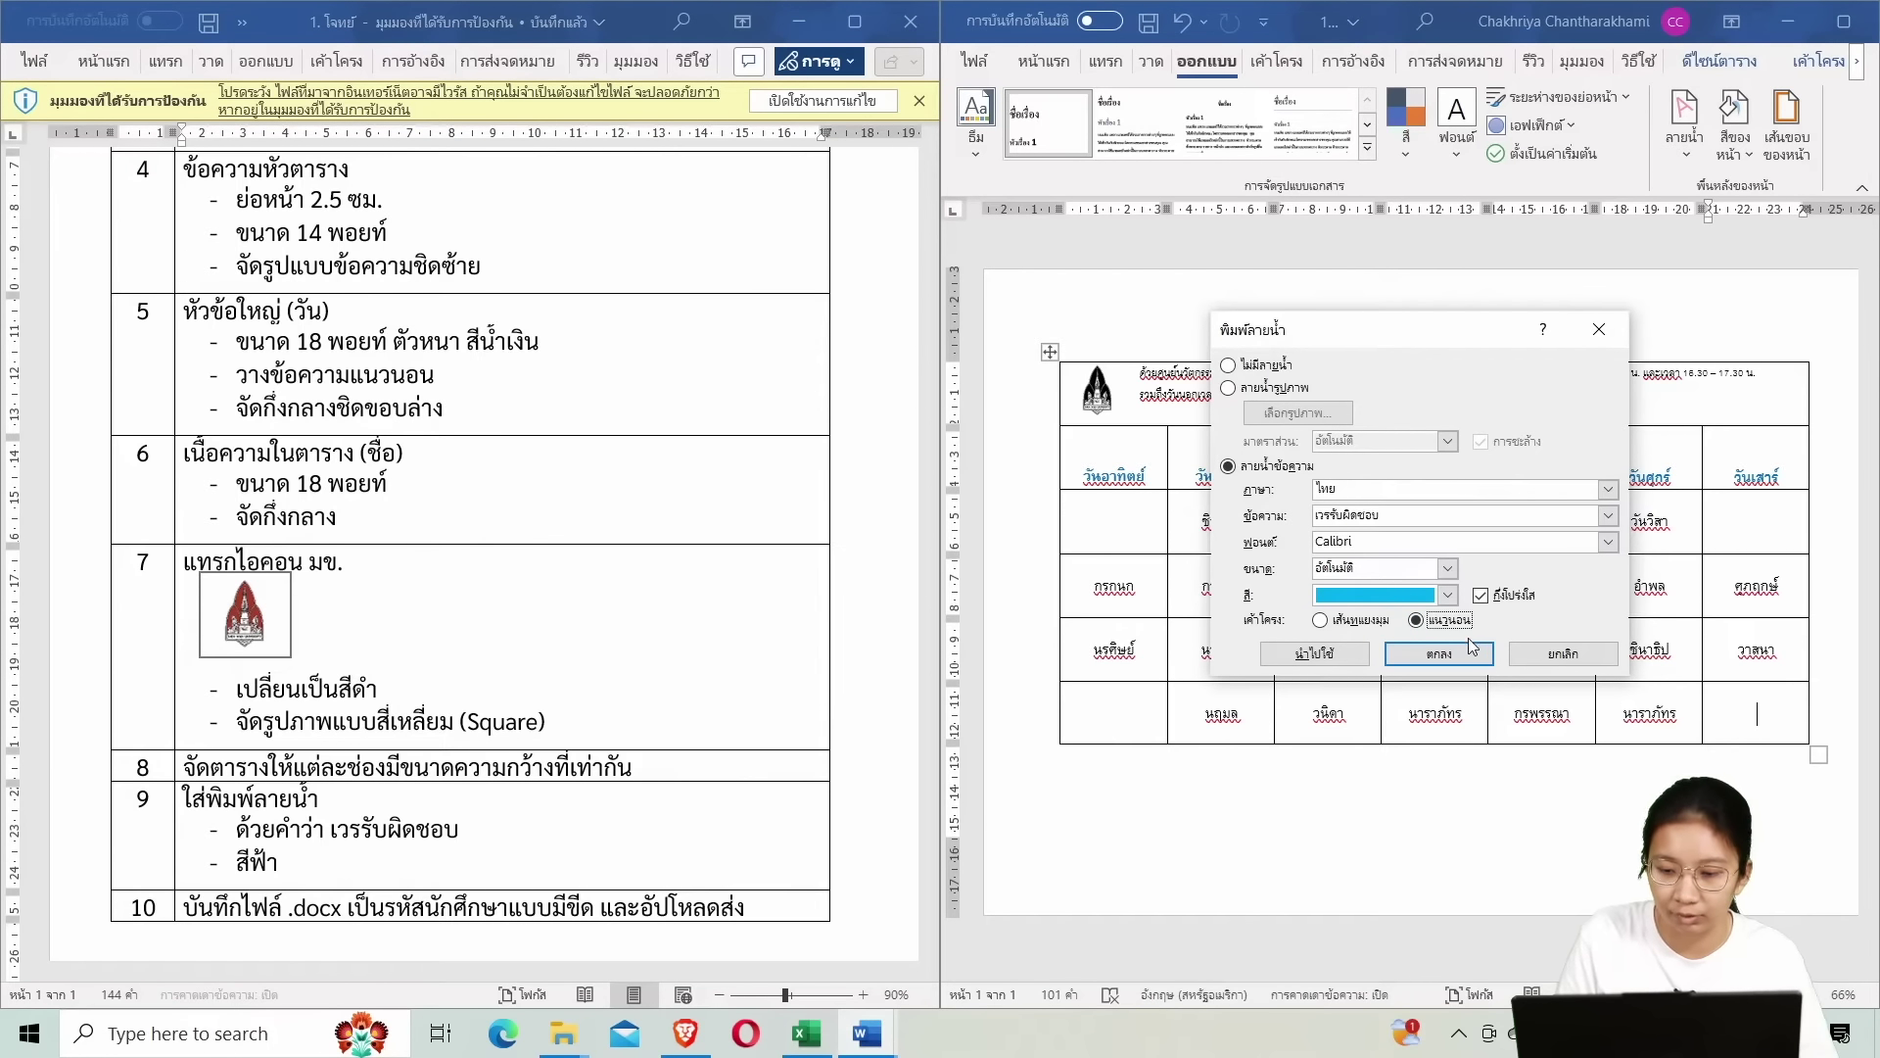
pyautogui.click(1398, 657)
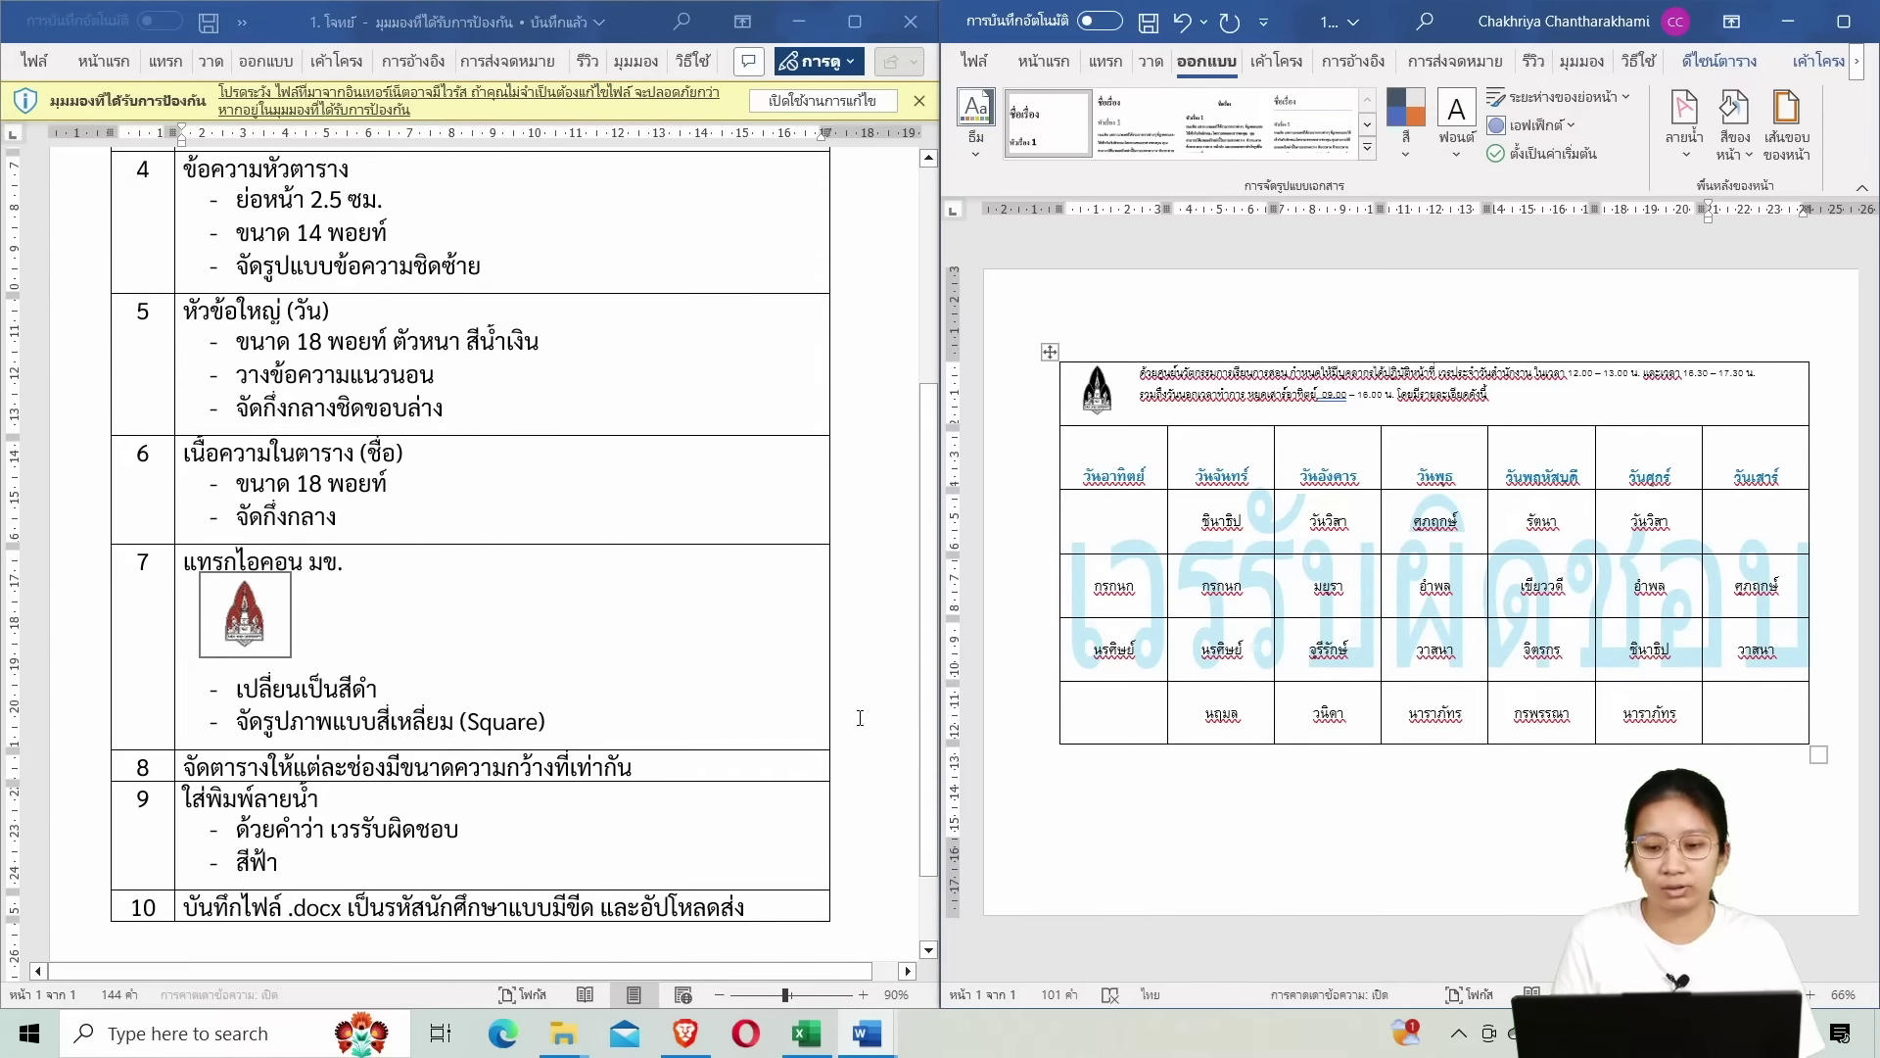
# Review all ten requirements in the Word assignment sheet against the finished timetable page.
pyautogui.scroll(4, 588, 608)
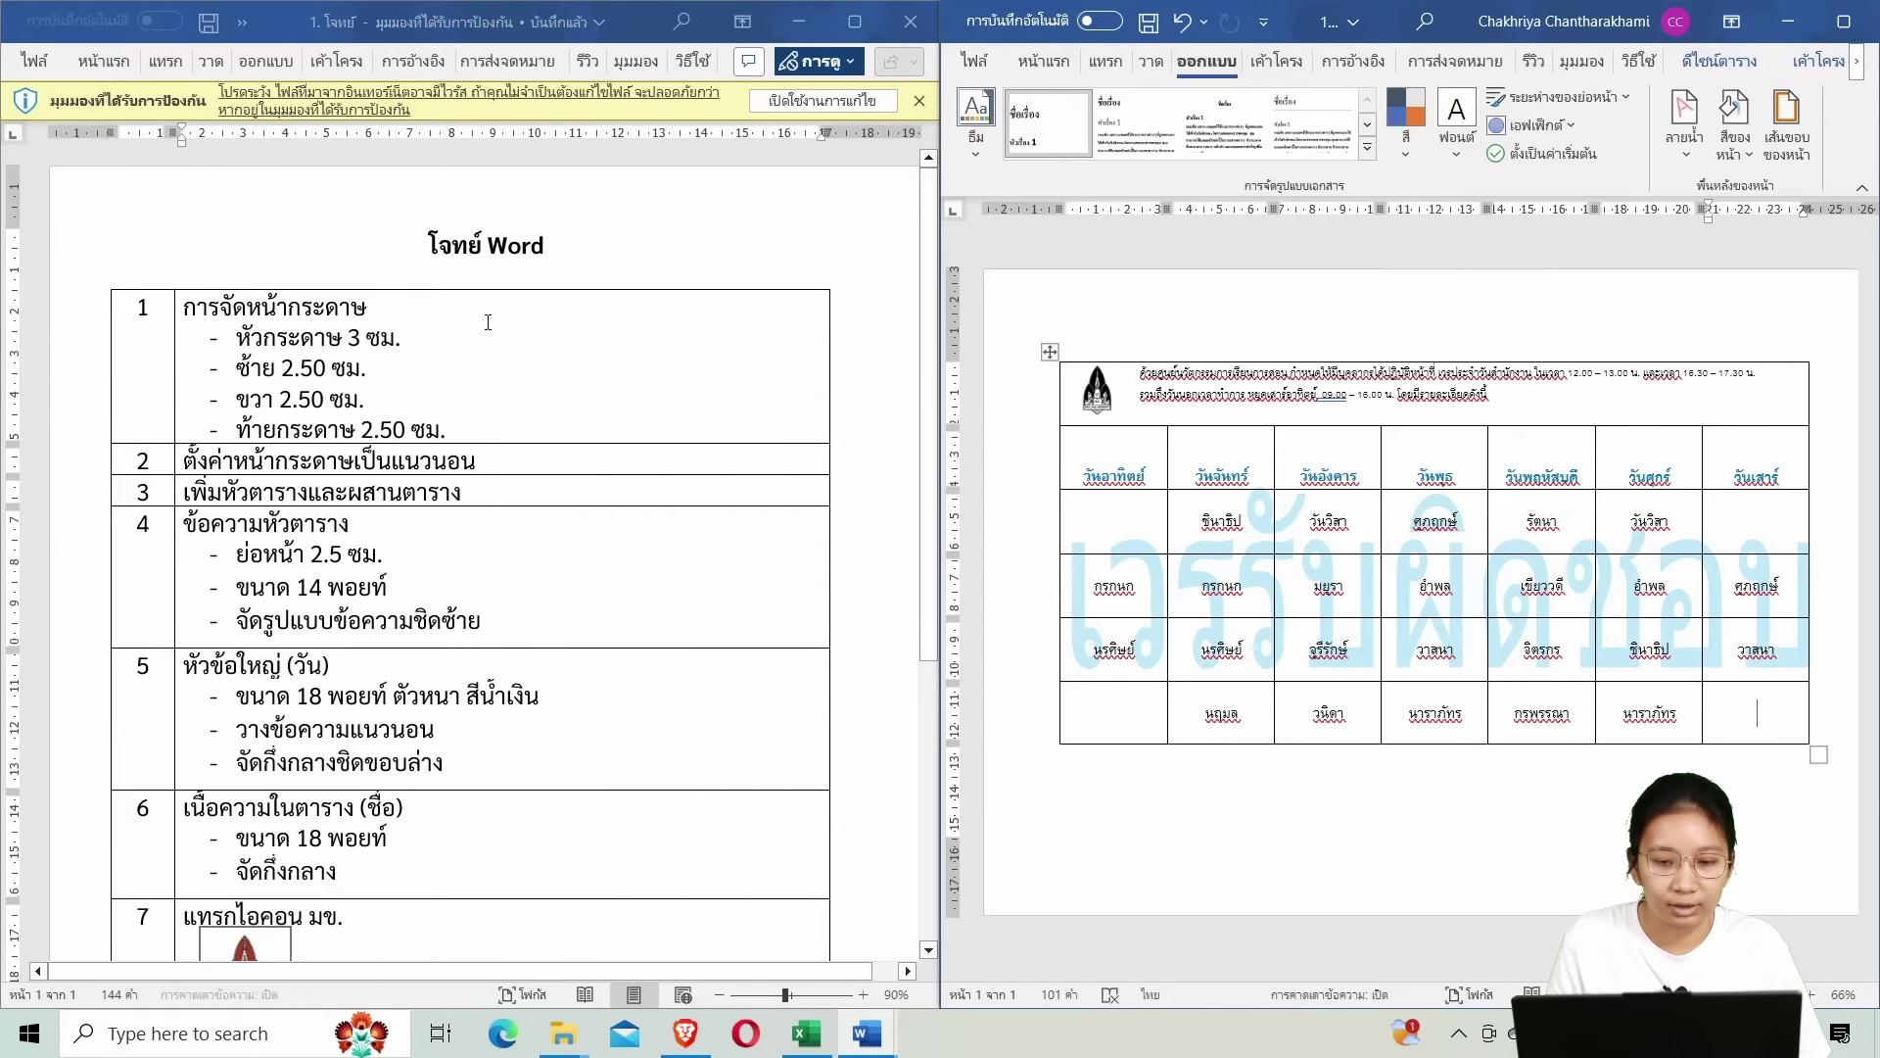
pyautogui.scroll(-3, 374, 646)
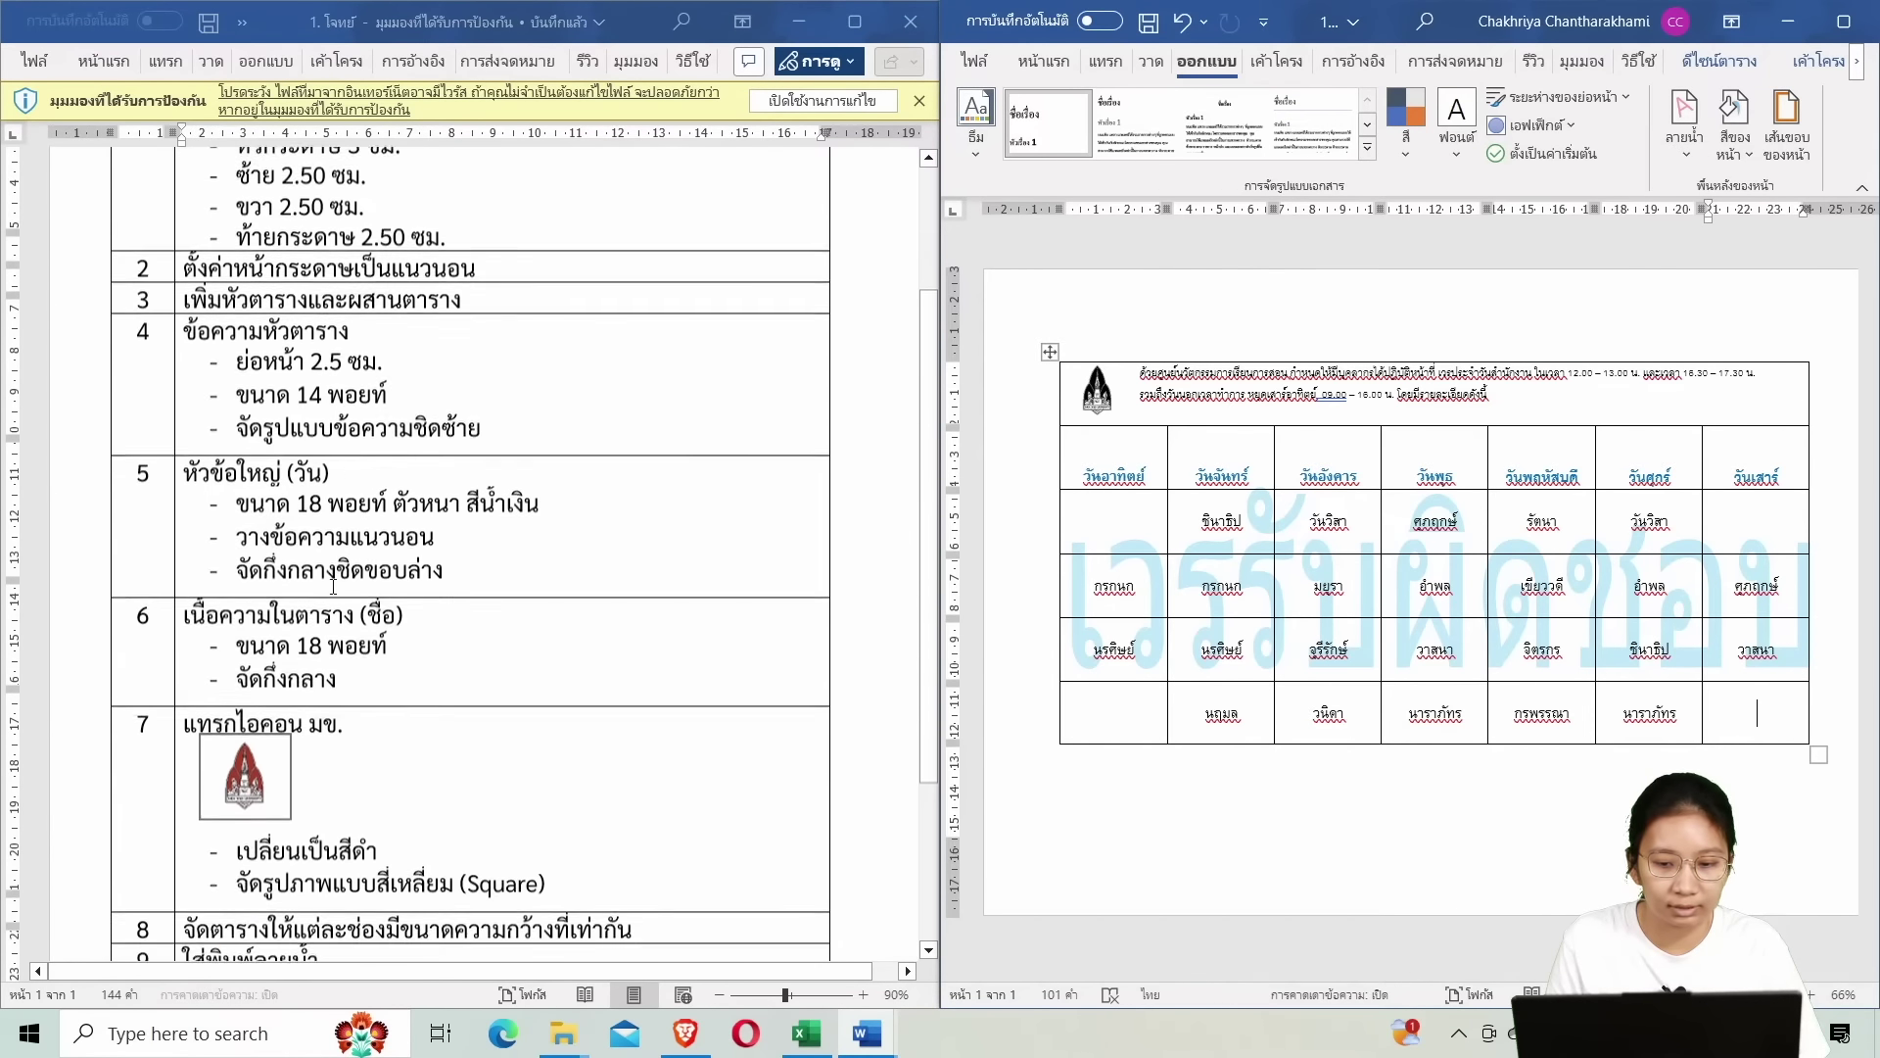
pyautogui.scroll(-3, 374, 646)
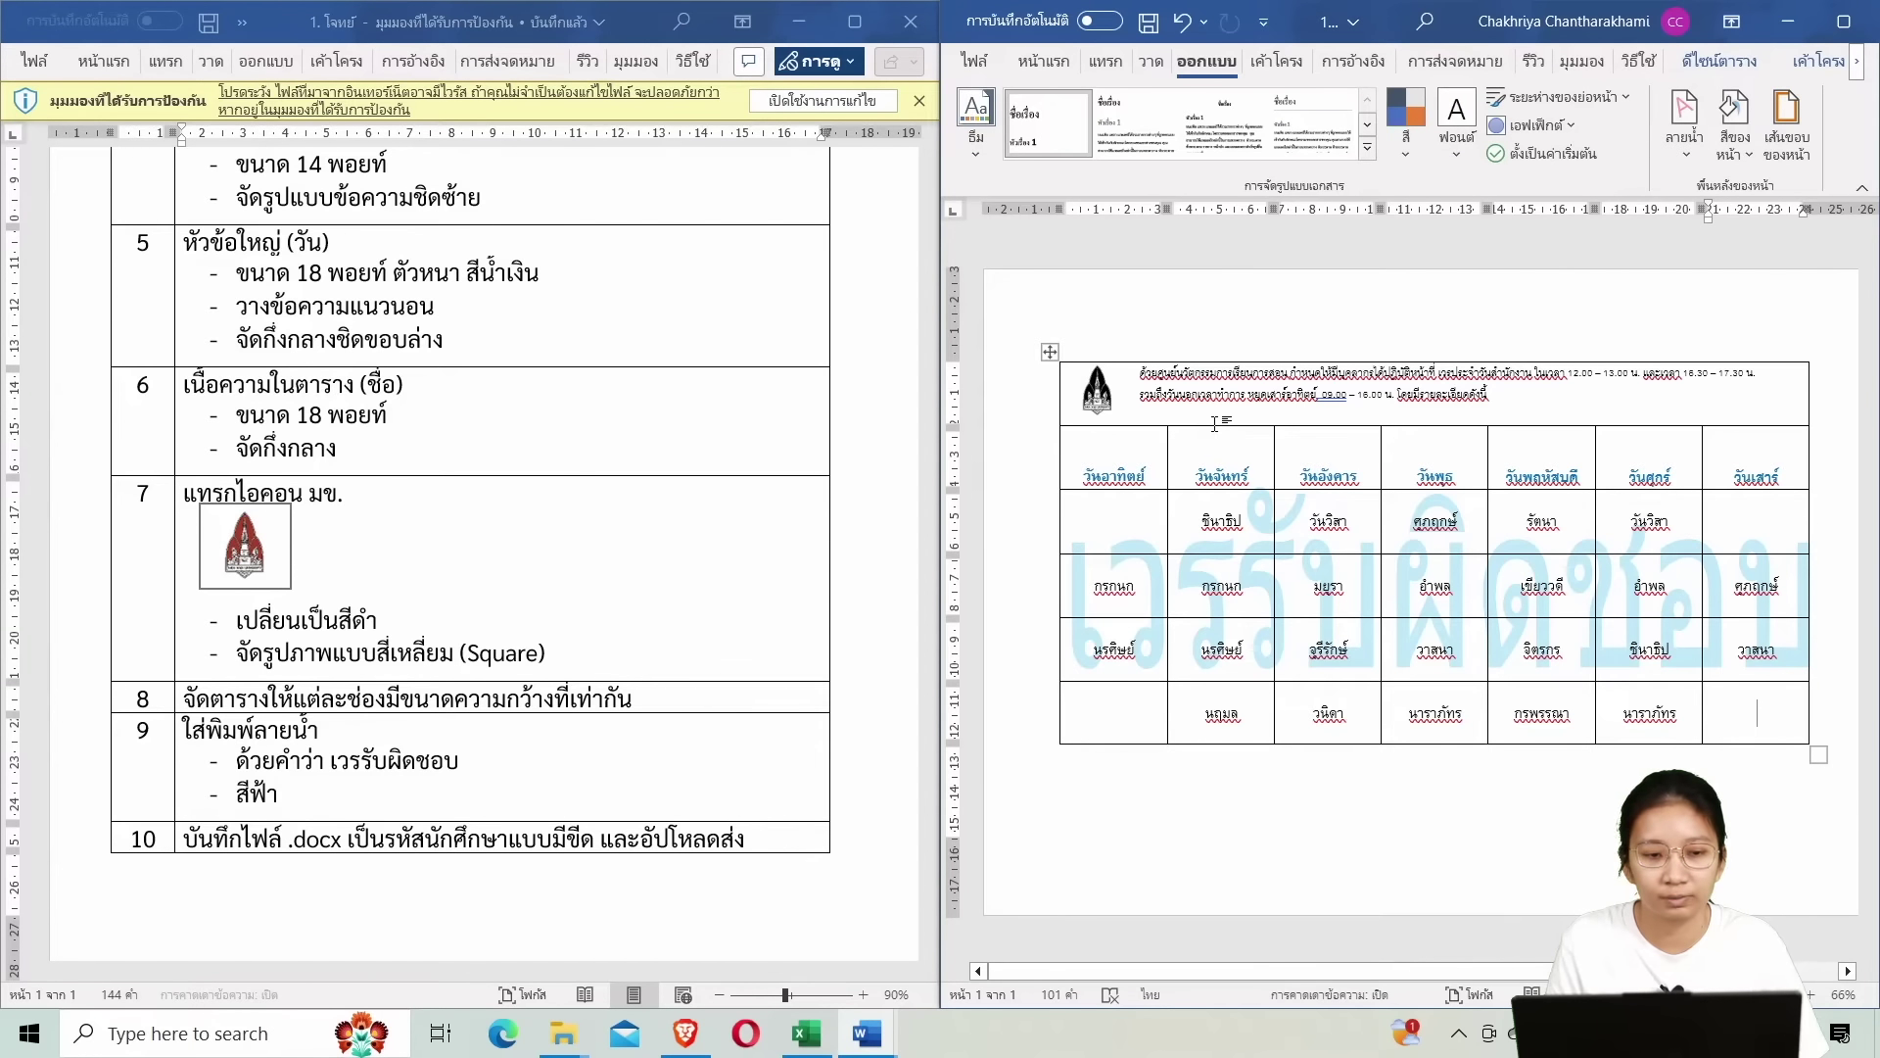
pyautogui.click(1549, 396)
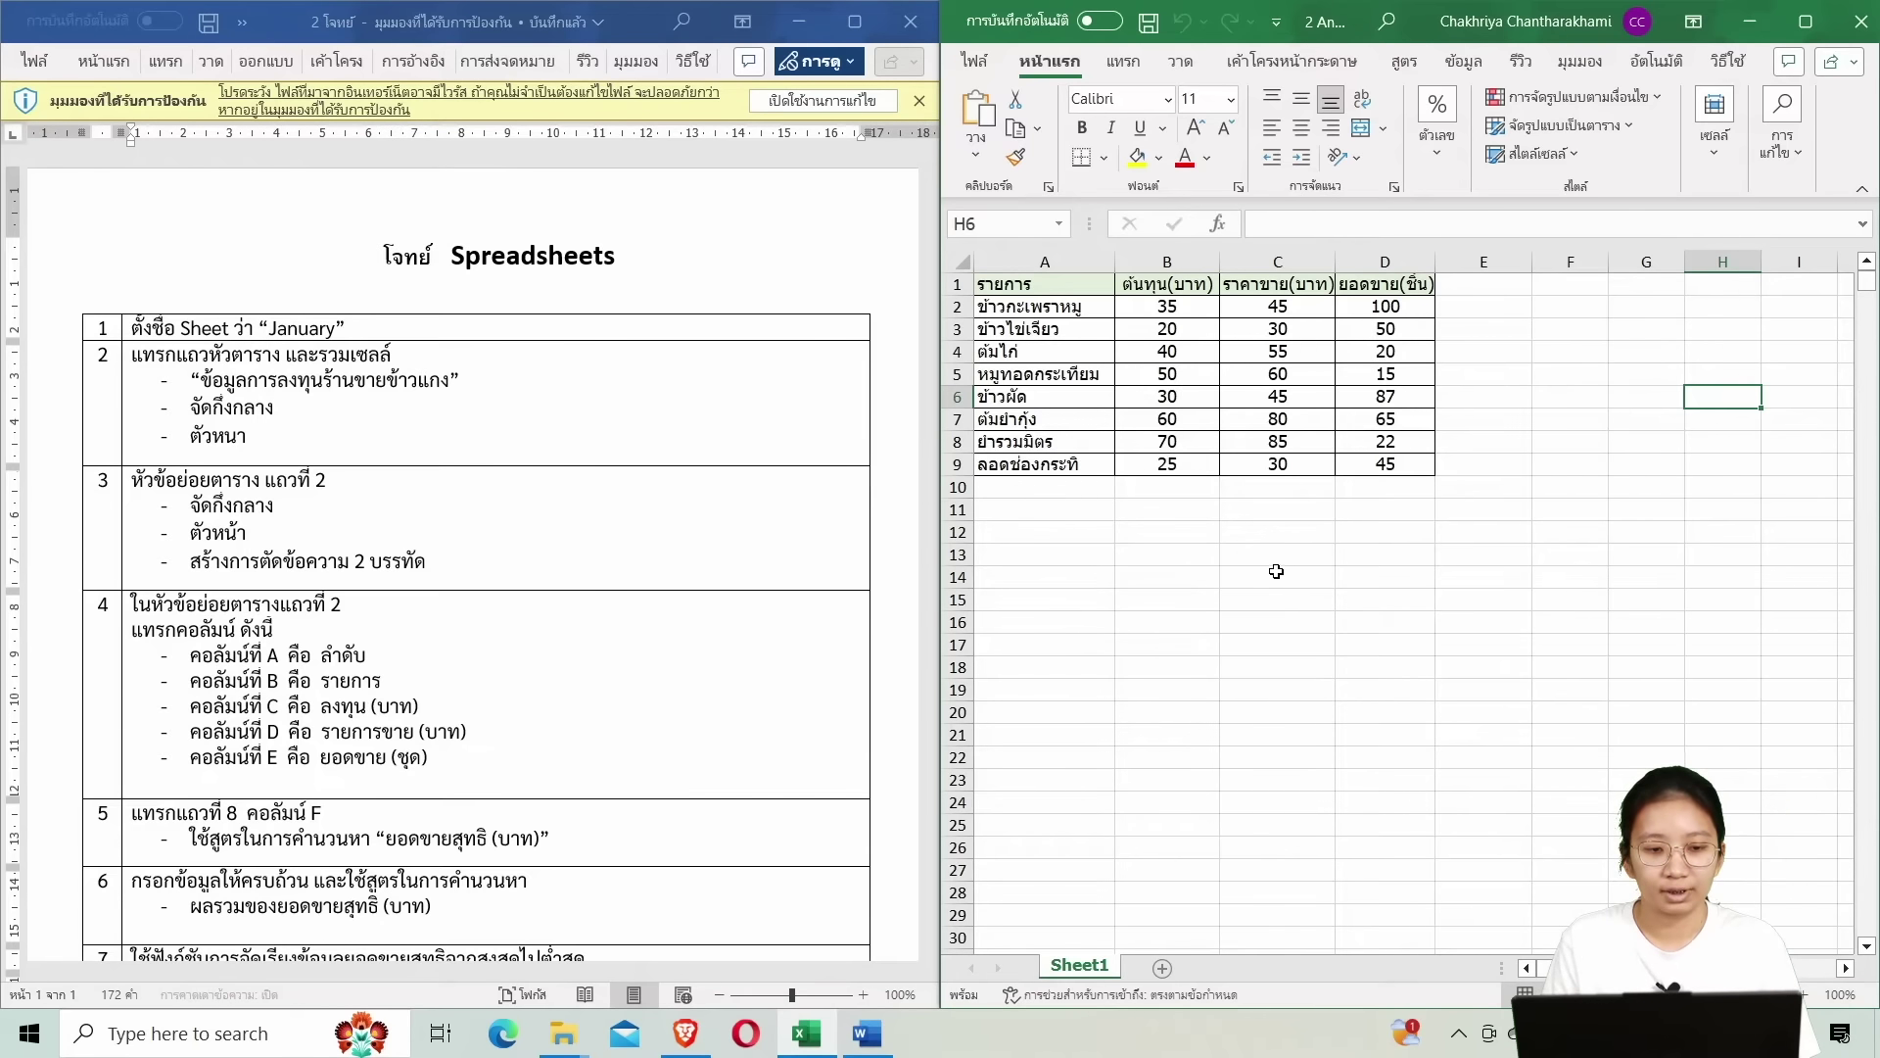
pyautogui.click(452, 257)
pyautogui.press('BackSpace')
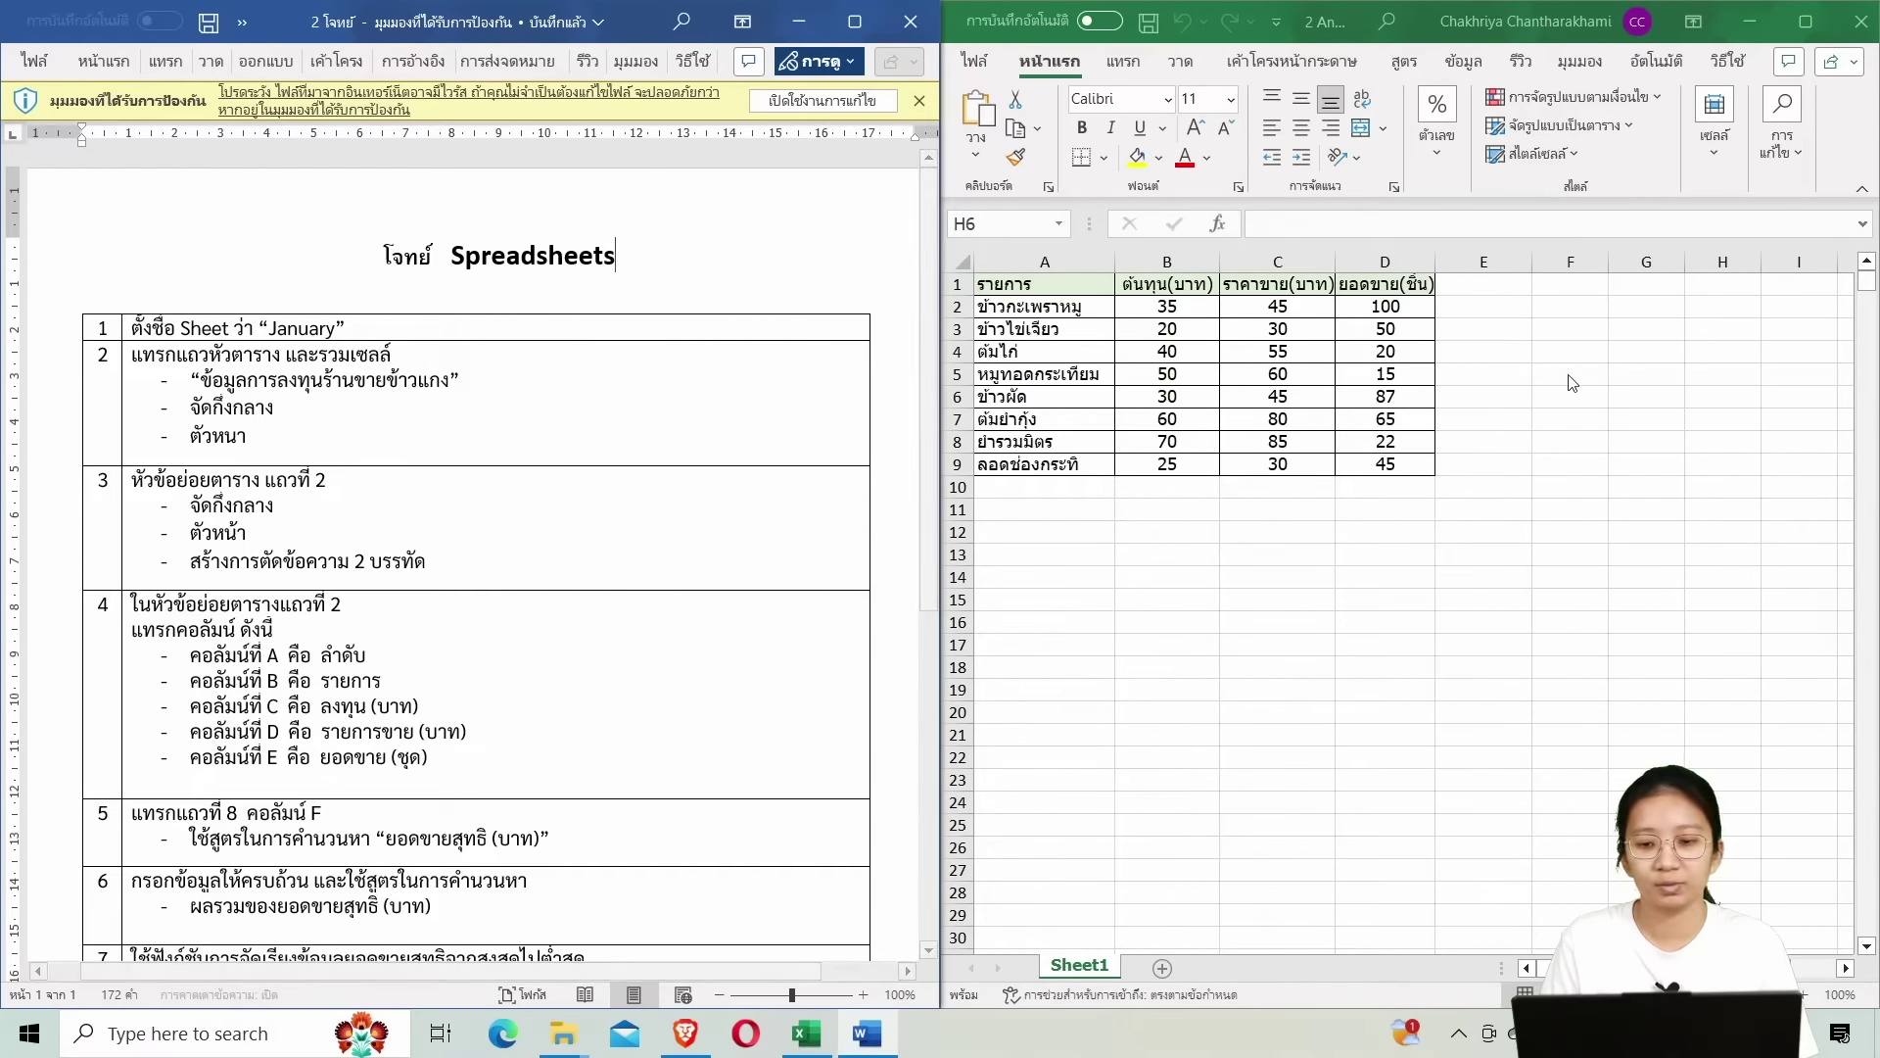
pyautogui.click(1587, 437)
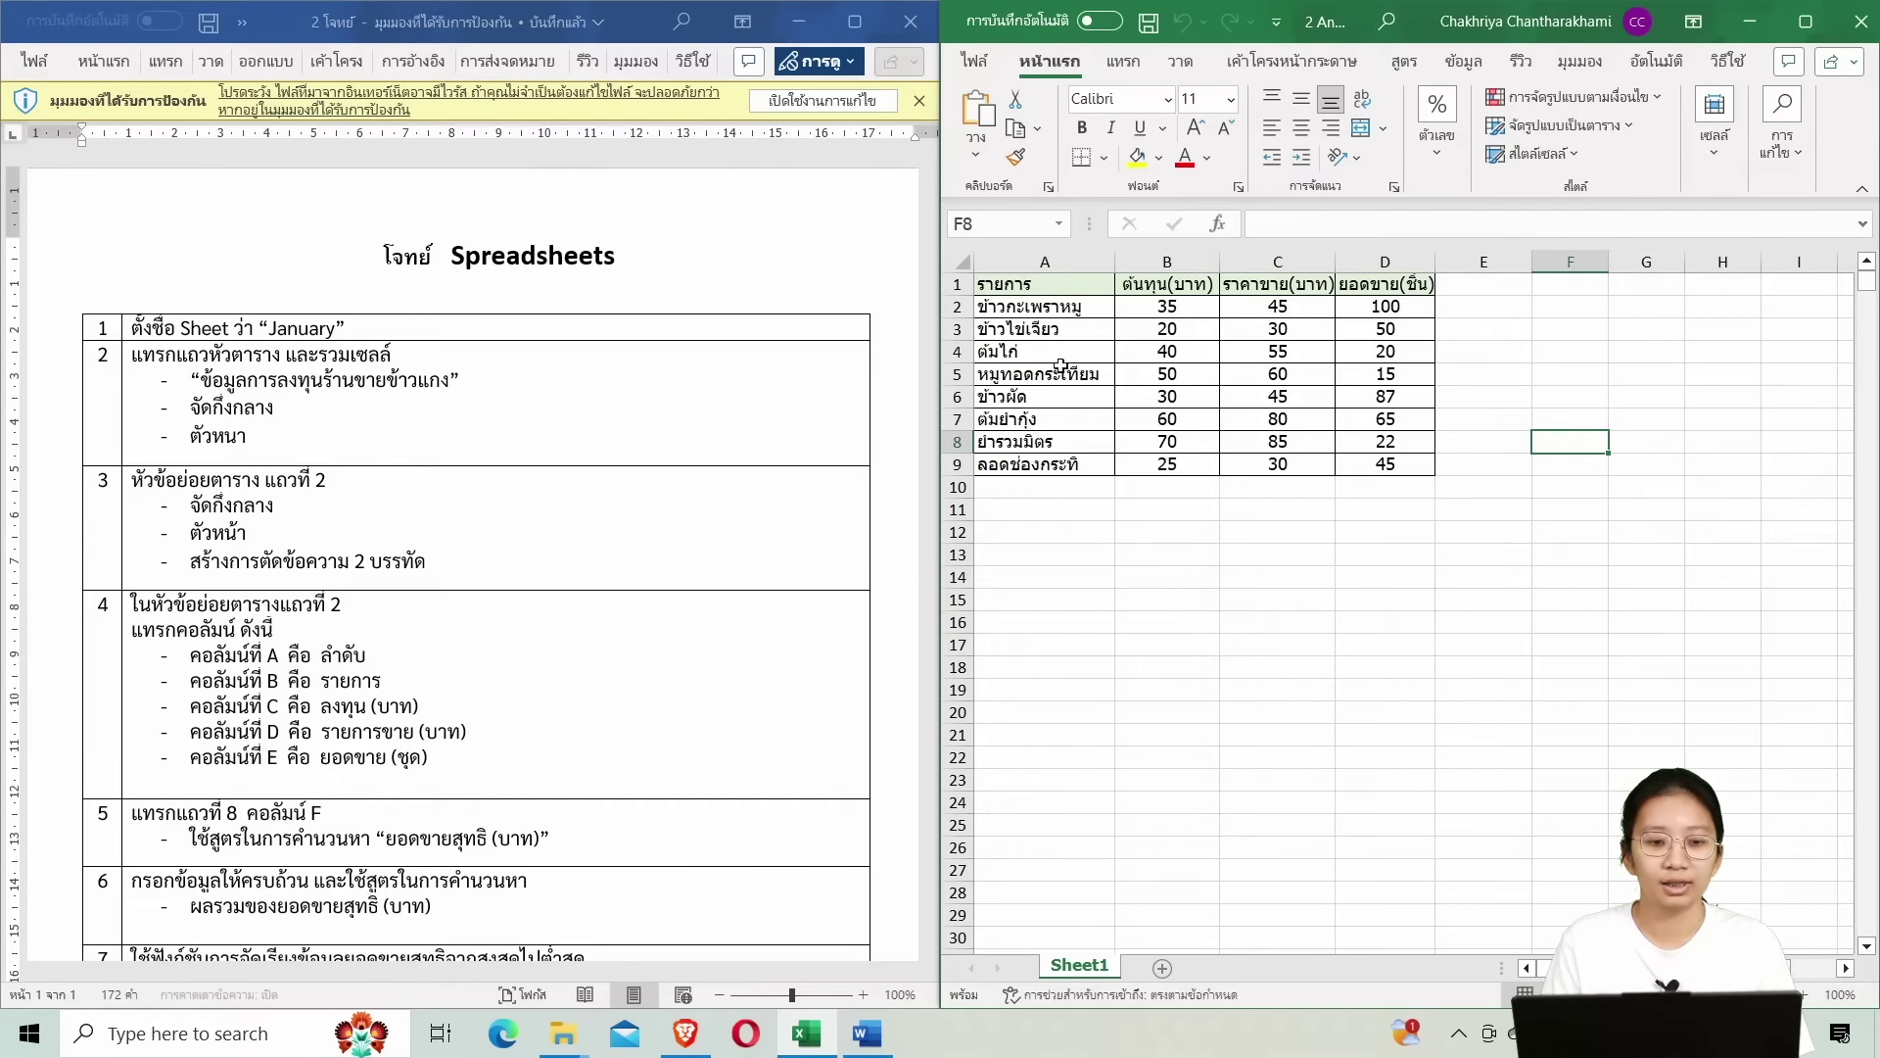
pyautogui.click(735, 267)
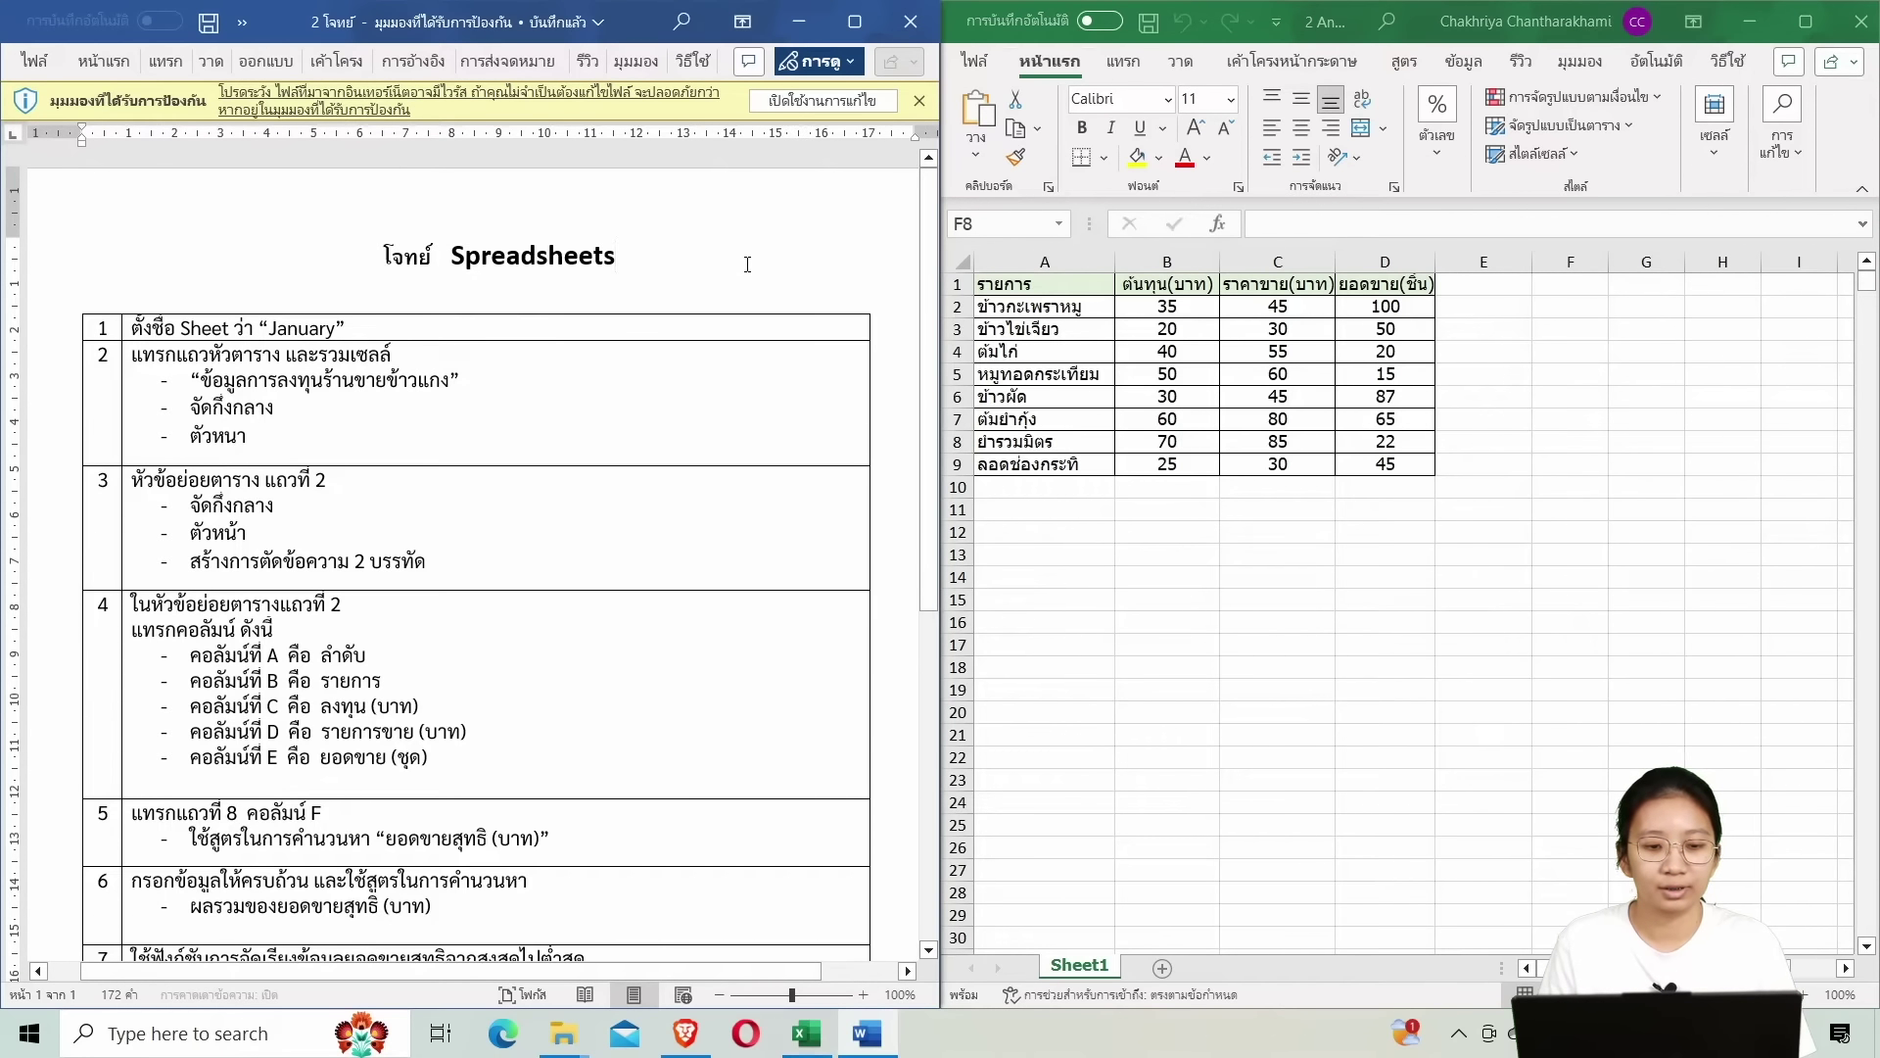
pyautogui.moveTo(744, 261); pyautogui.dragTo(438, 260)
pyautogui.click(404, 257)
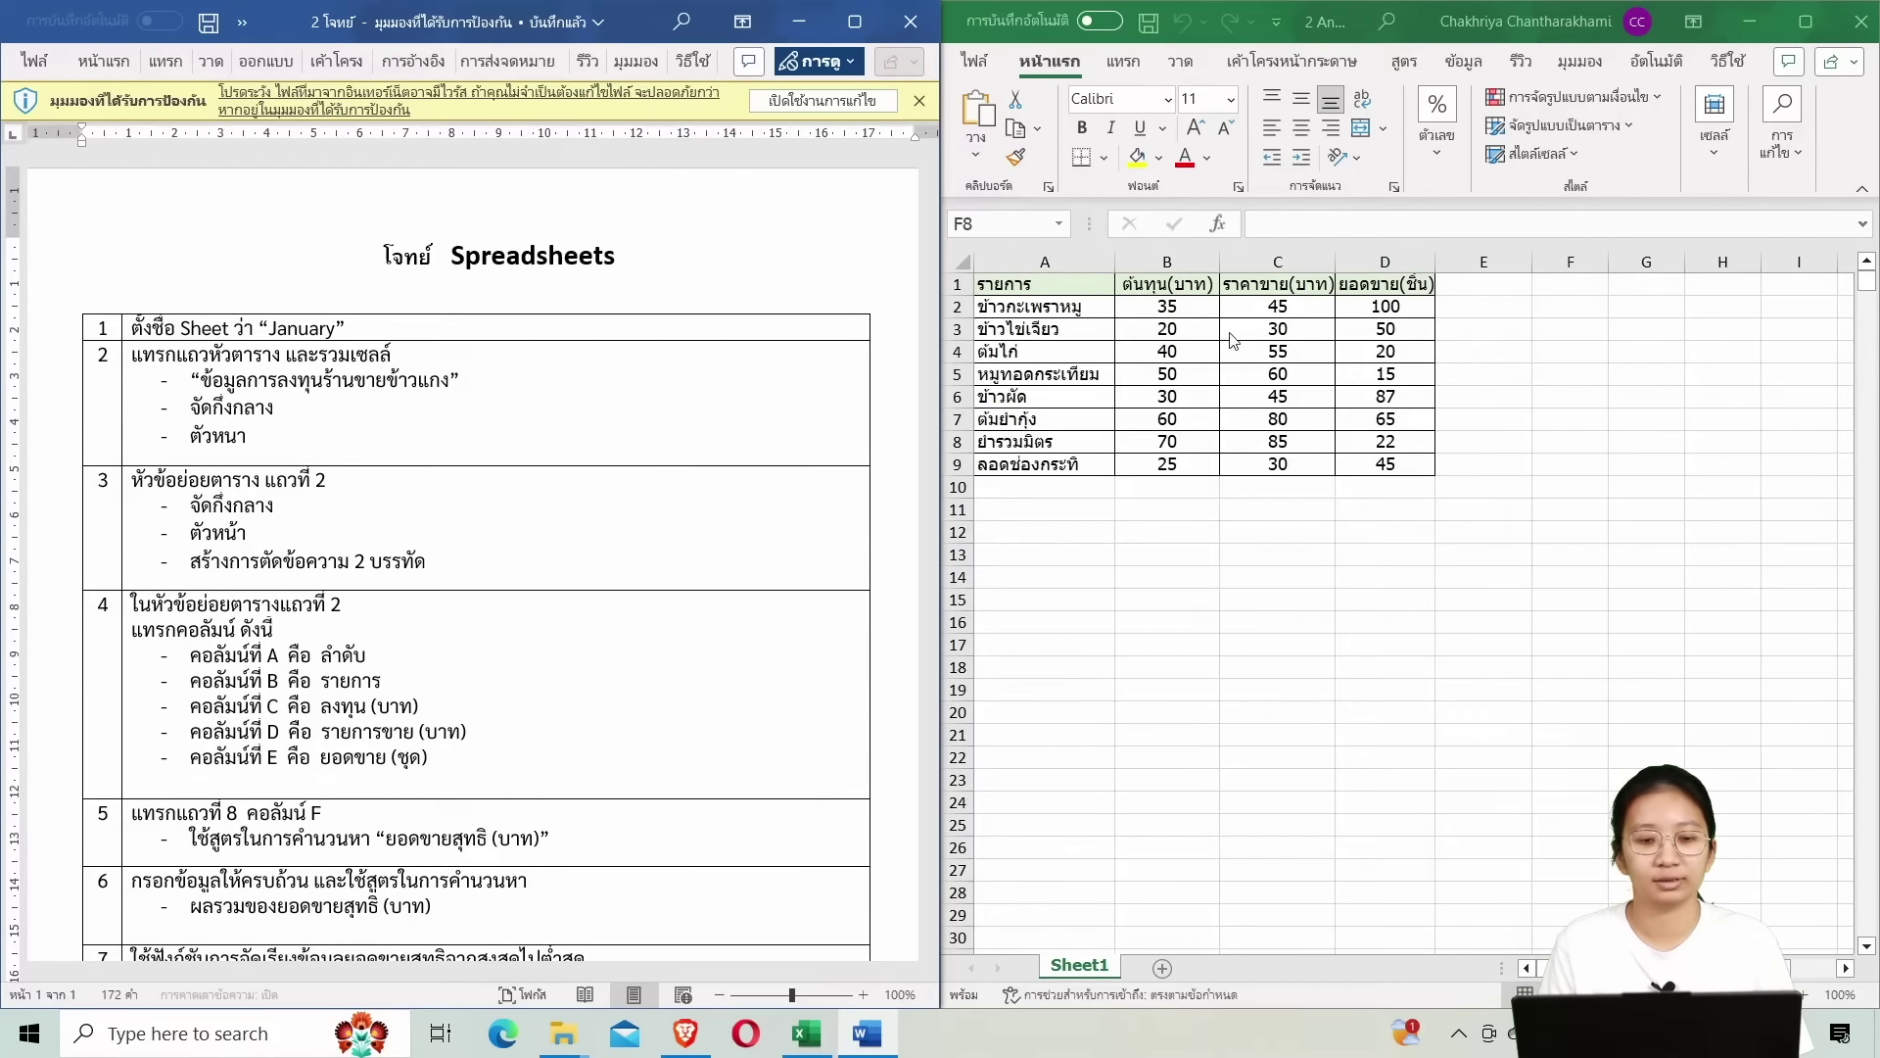
# Narrow the Word assignment window to give the Excel answer sheet more width, and zoom the assignment out to 80%.
pyautogui.moveTo(945, 342)
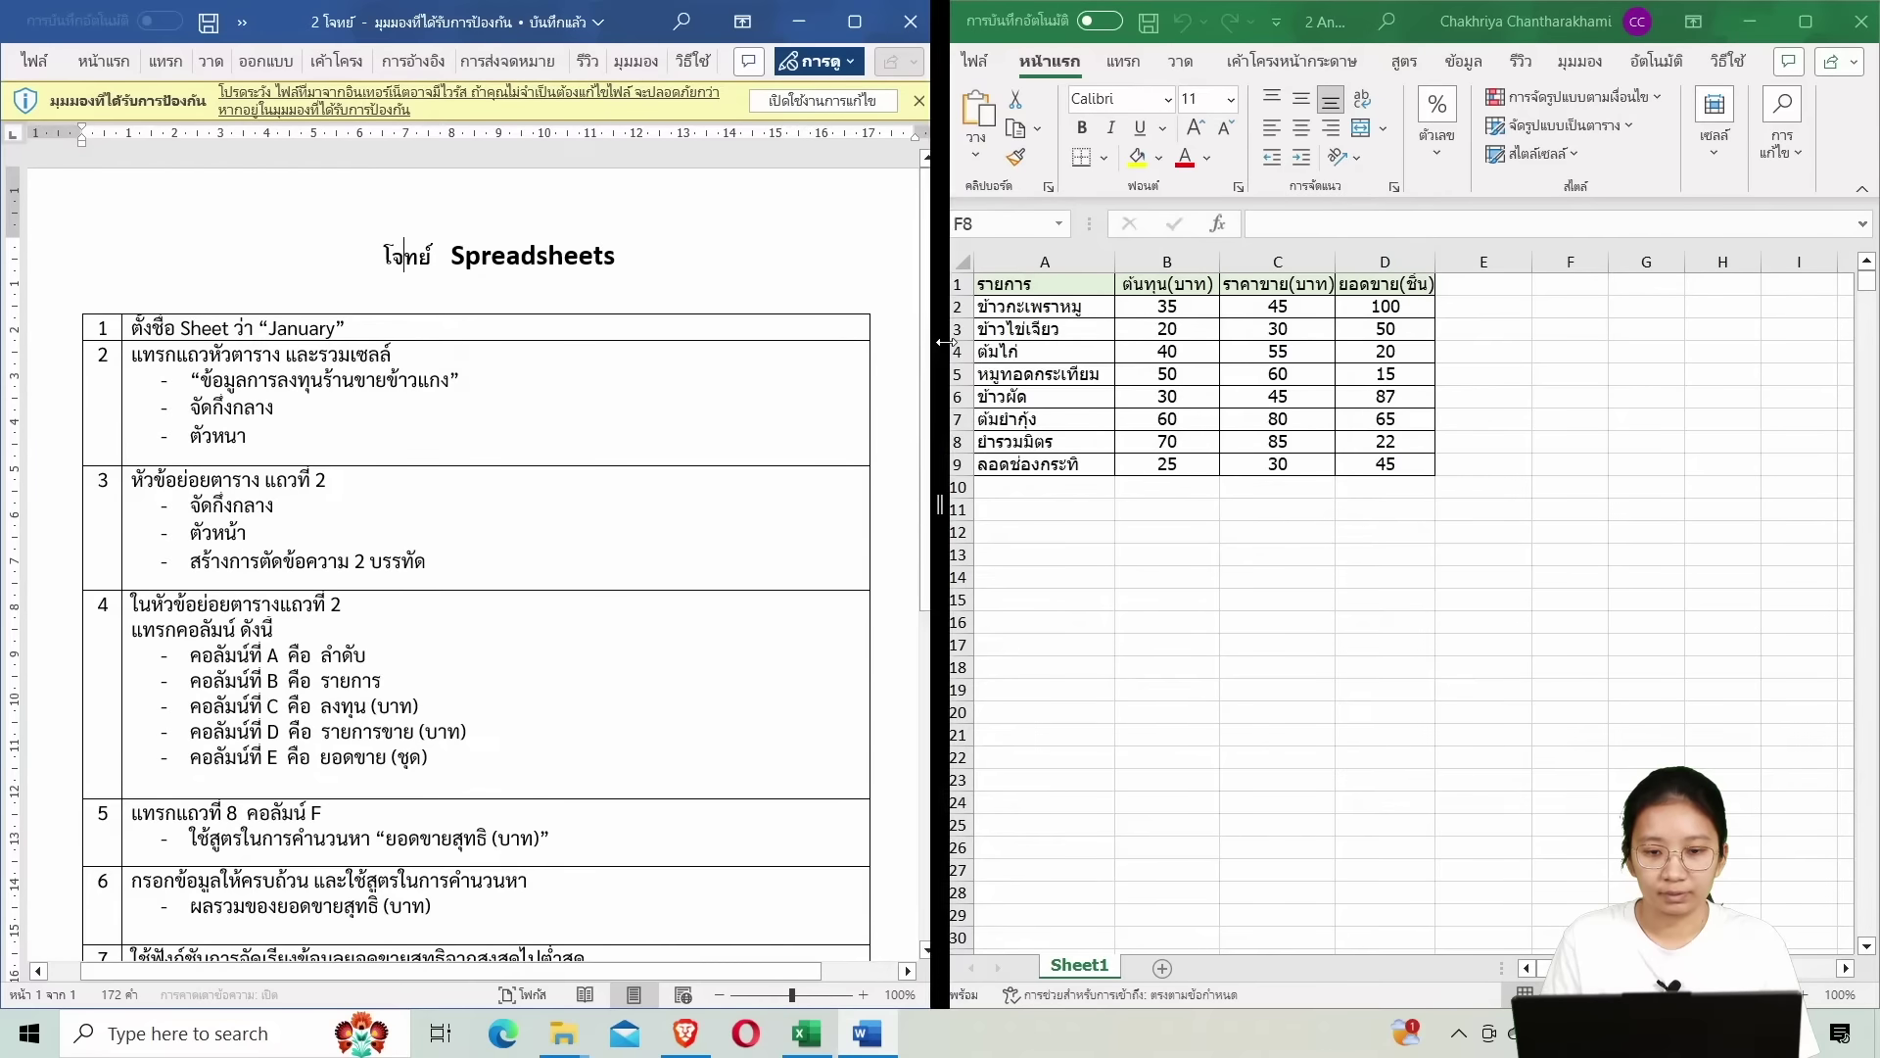
pyautogui.moveTo(943, 342); pyautogui.dragTo(860, 359)
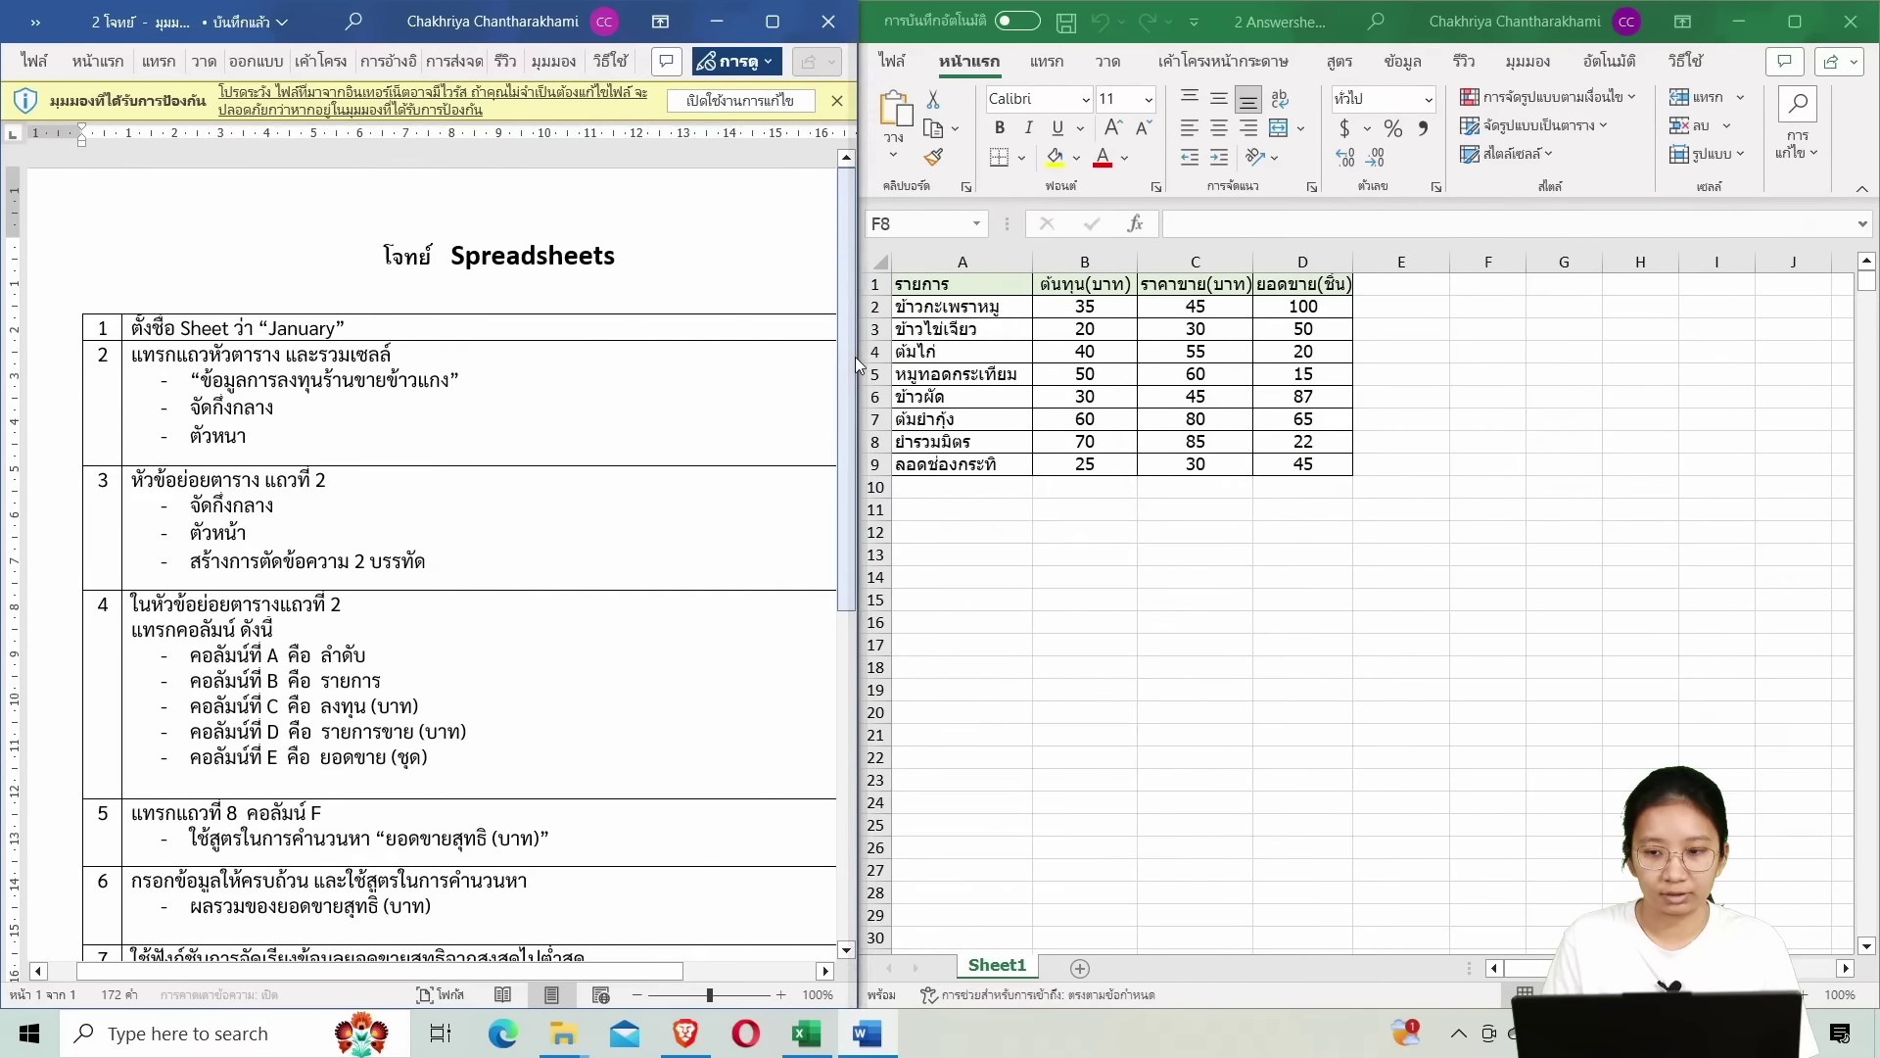
pyautogui.scroll(-1, 797, 369)
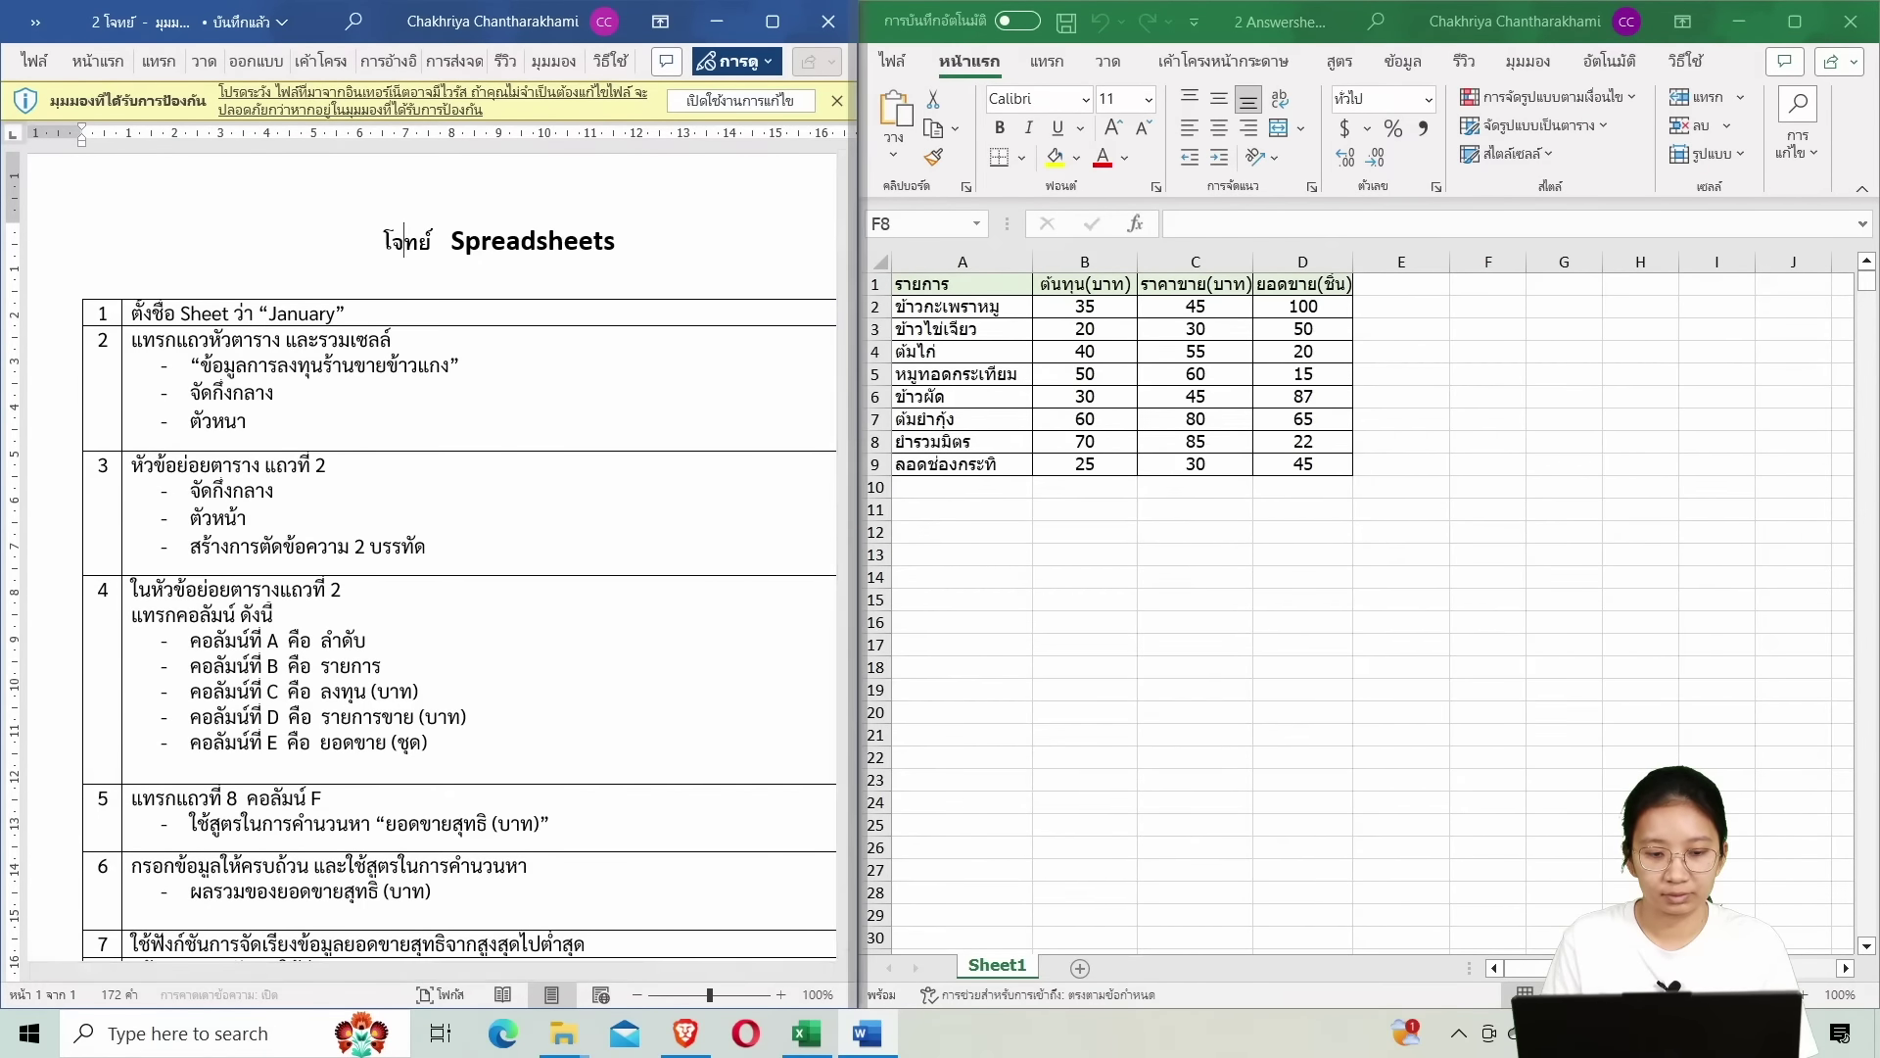
pyautogui.moveTo(858, 358); pyautogui.dragTo(752, 359)
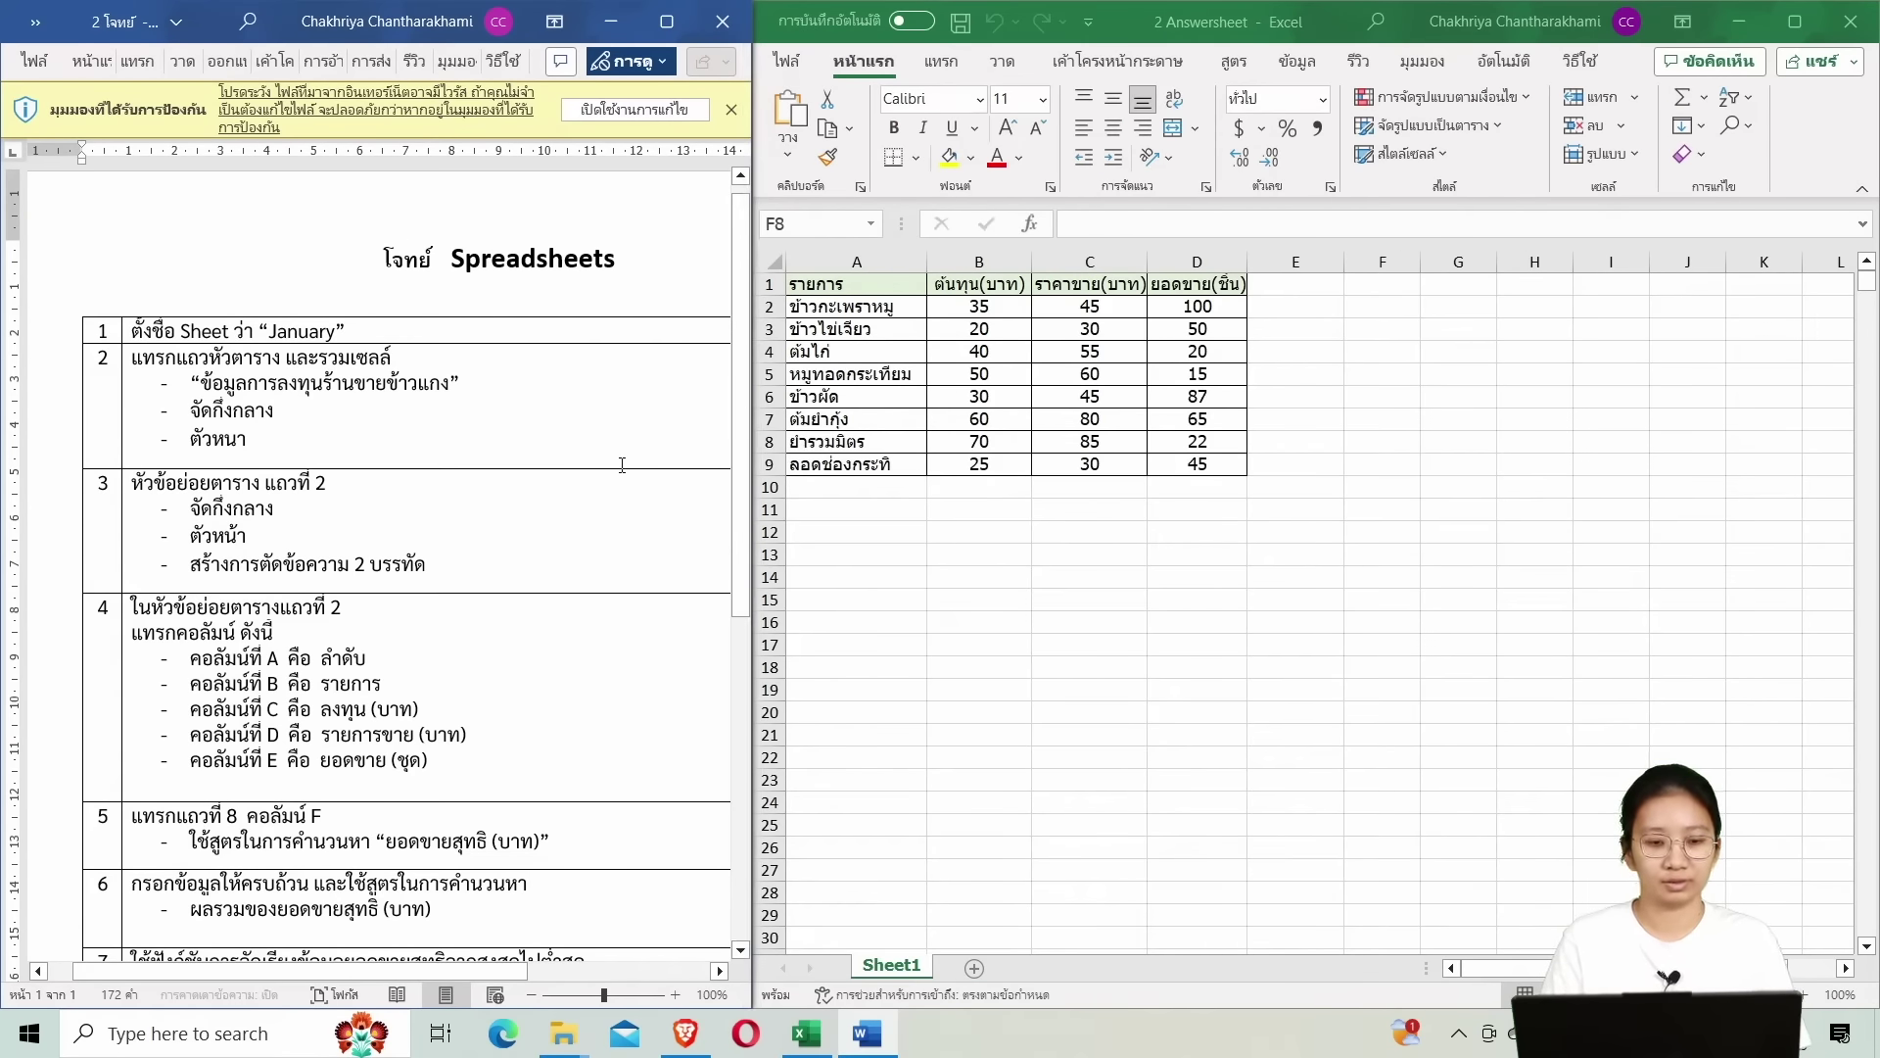
pyautogui.keyDown('ctrl'); pyautogui.scroll(-2, 622, 464); pyautogui.keyUp('ctrl')
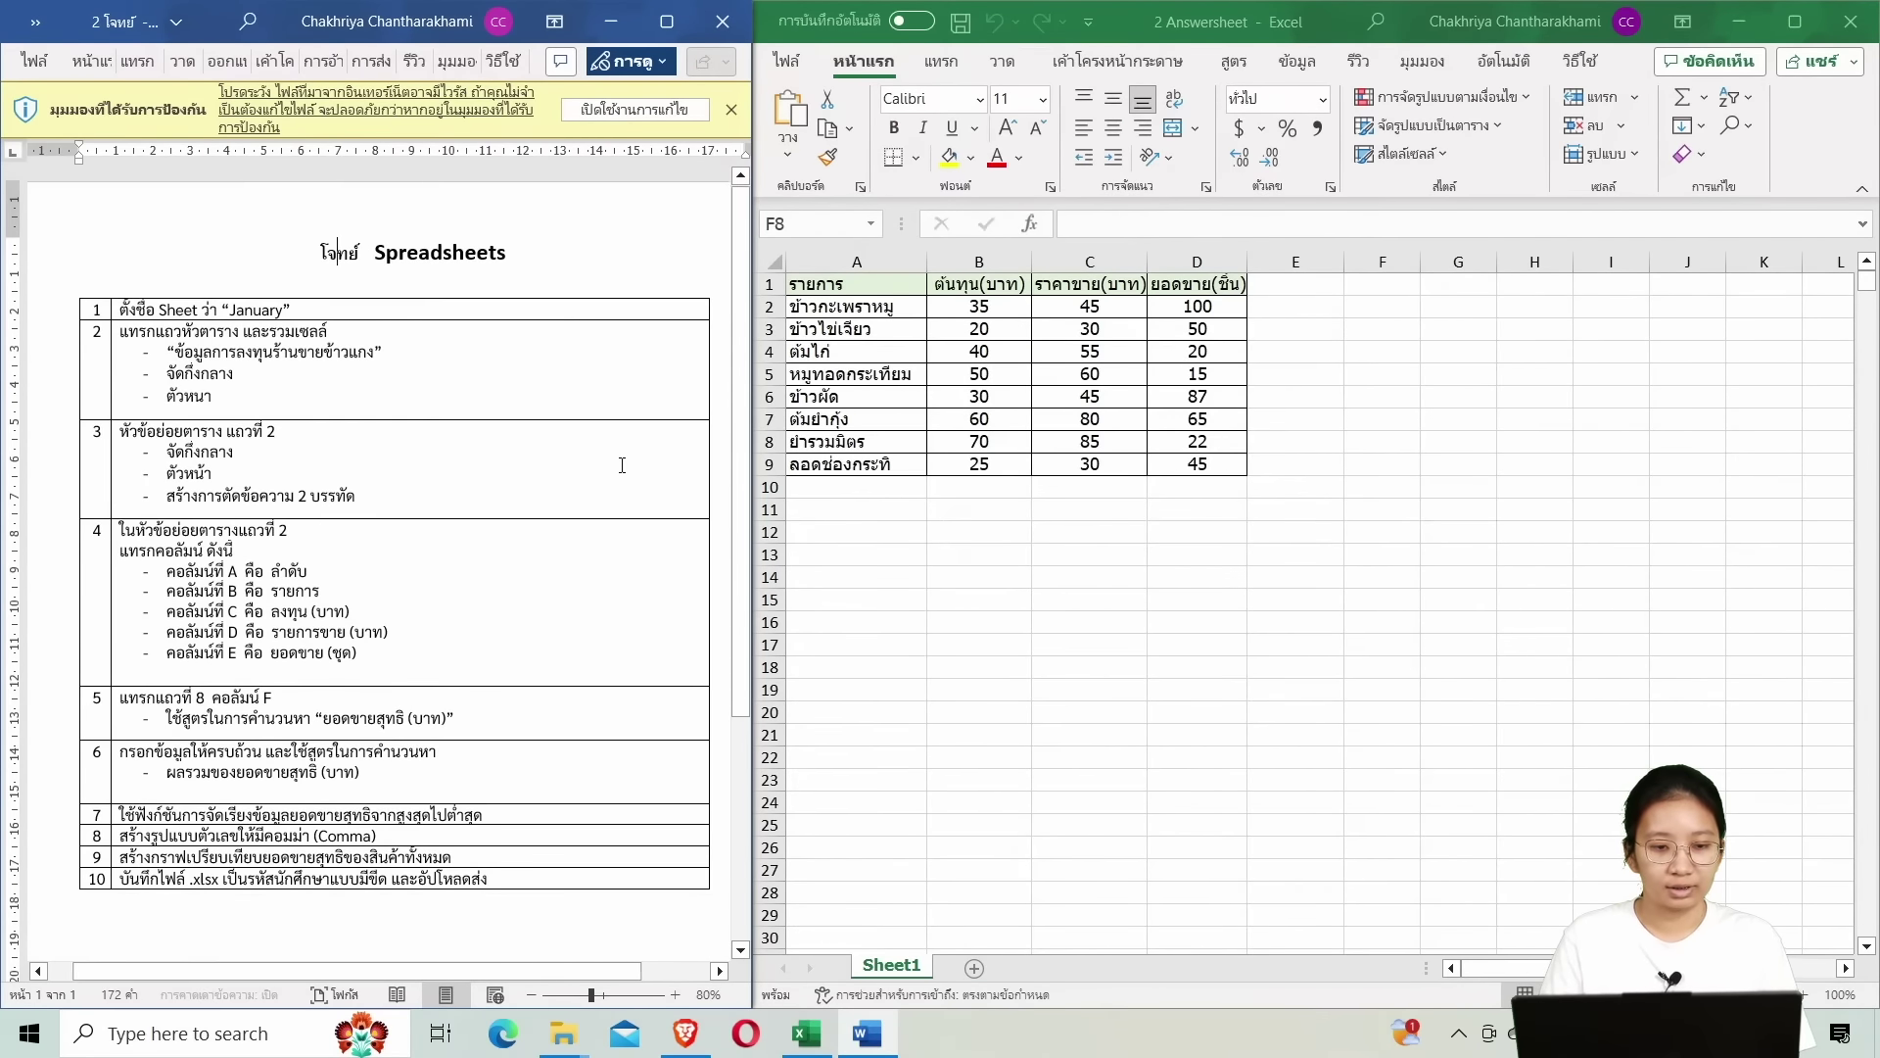
pyautogui.scroll(-1, 622, 464)
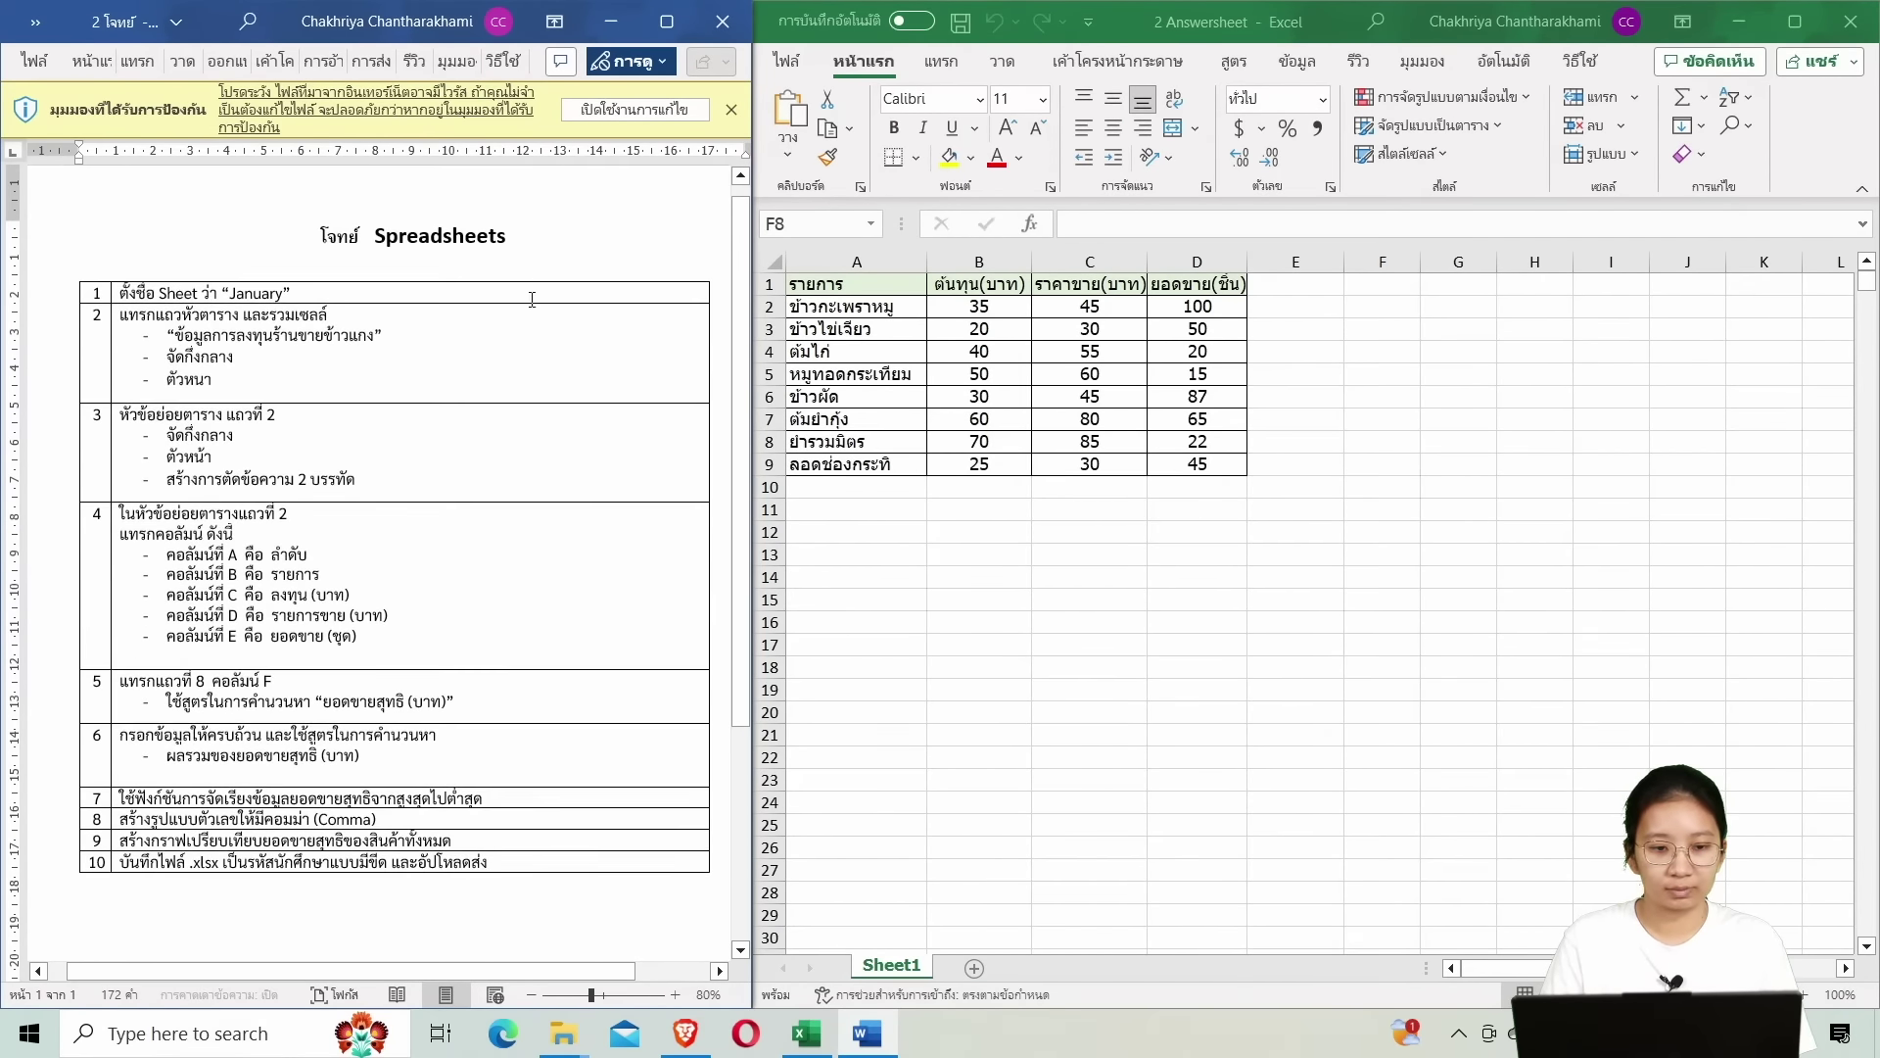
# Read through the numbered tasks in the Spreadsheets assignment, from naming the sheet to sorting the sales data and comma number formatting.
pyautogui.click(490, 264)
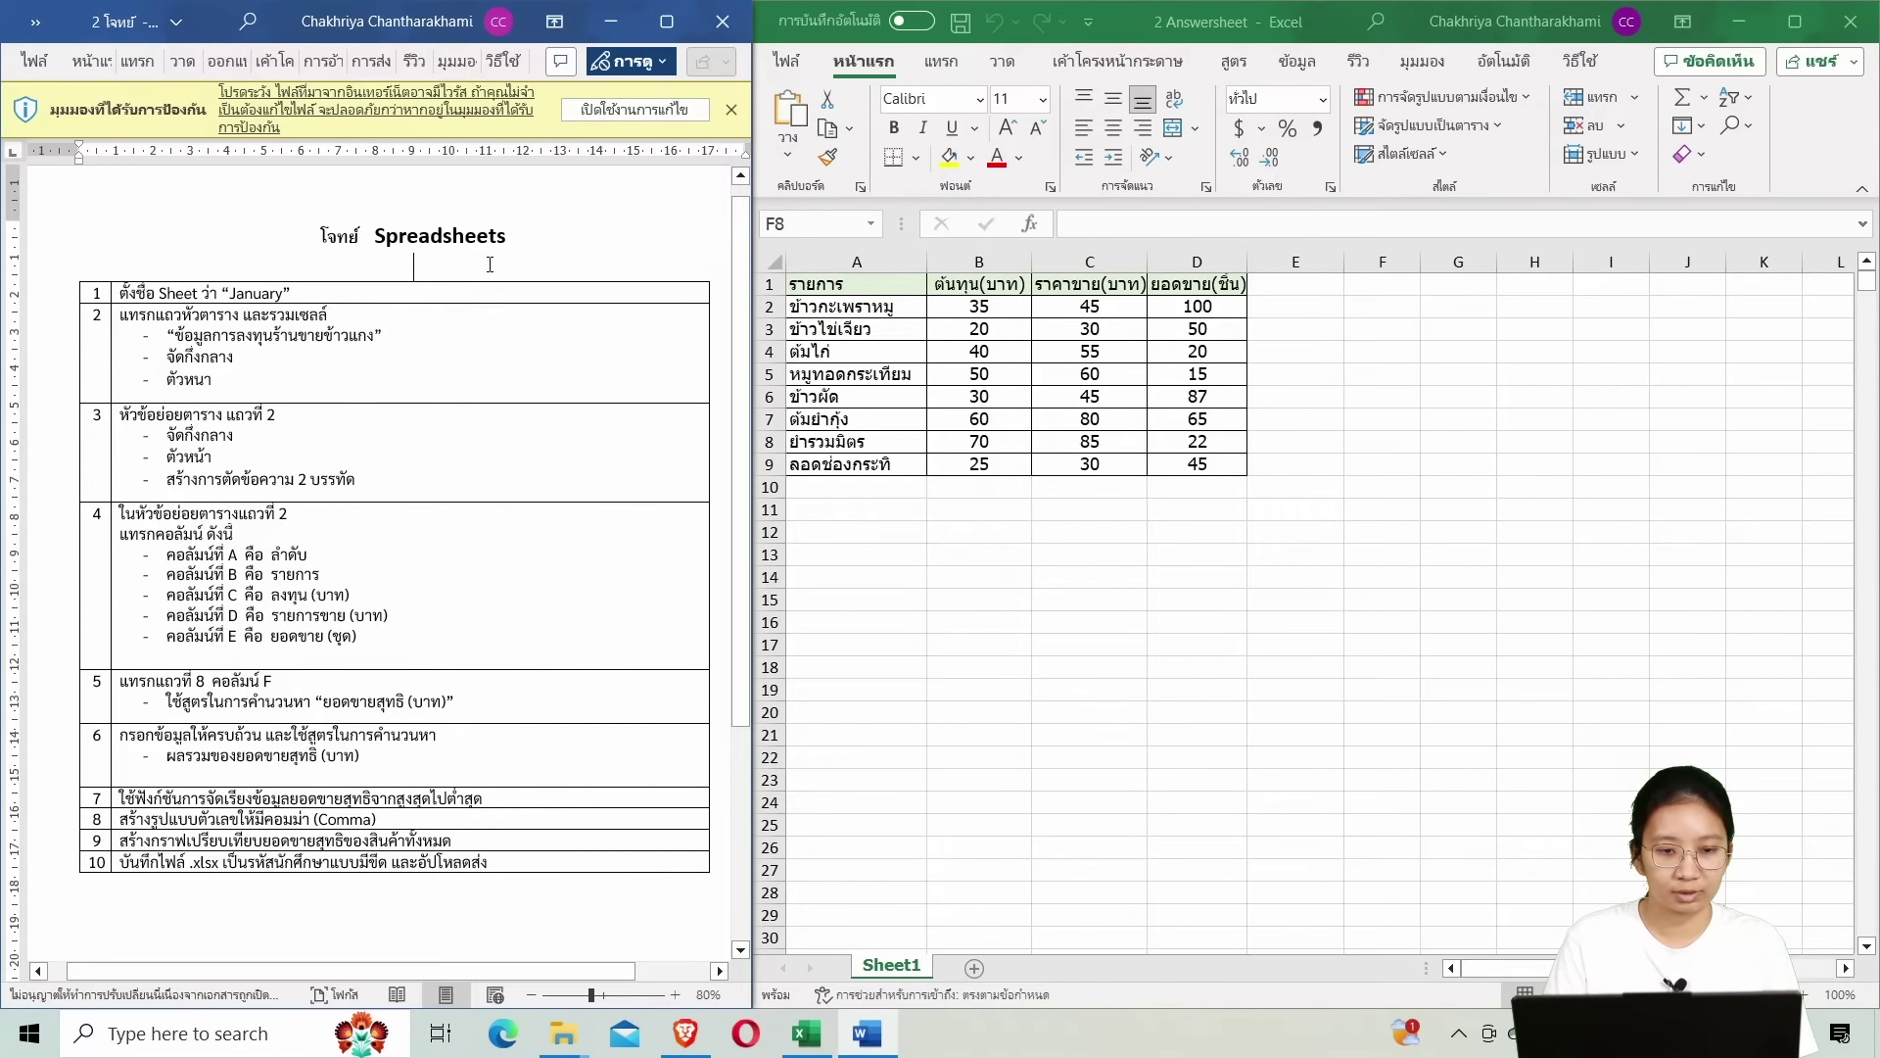
pyautogui.click(1387, 484)
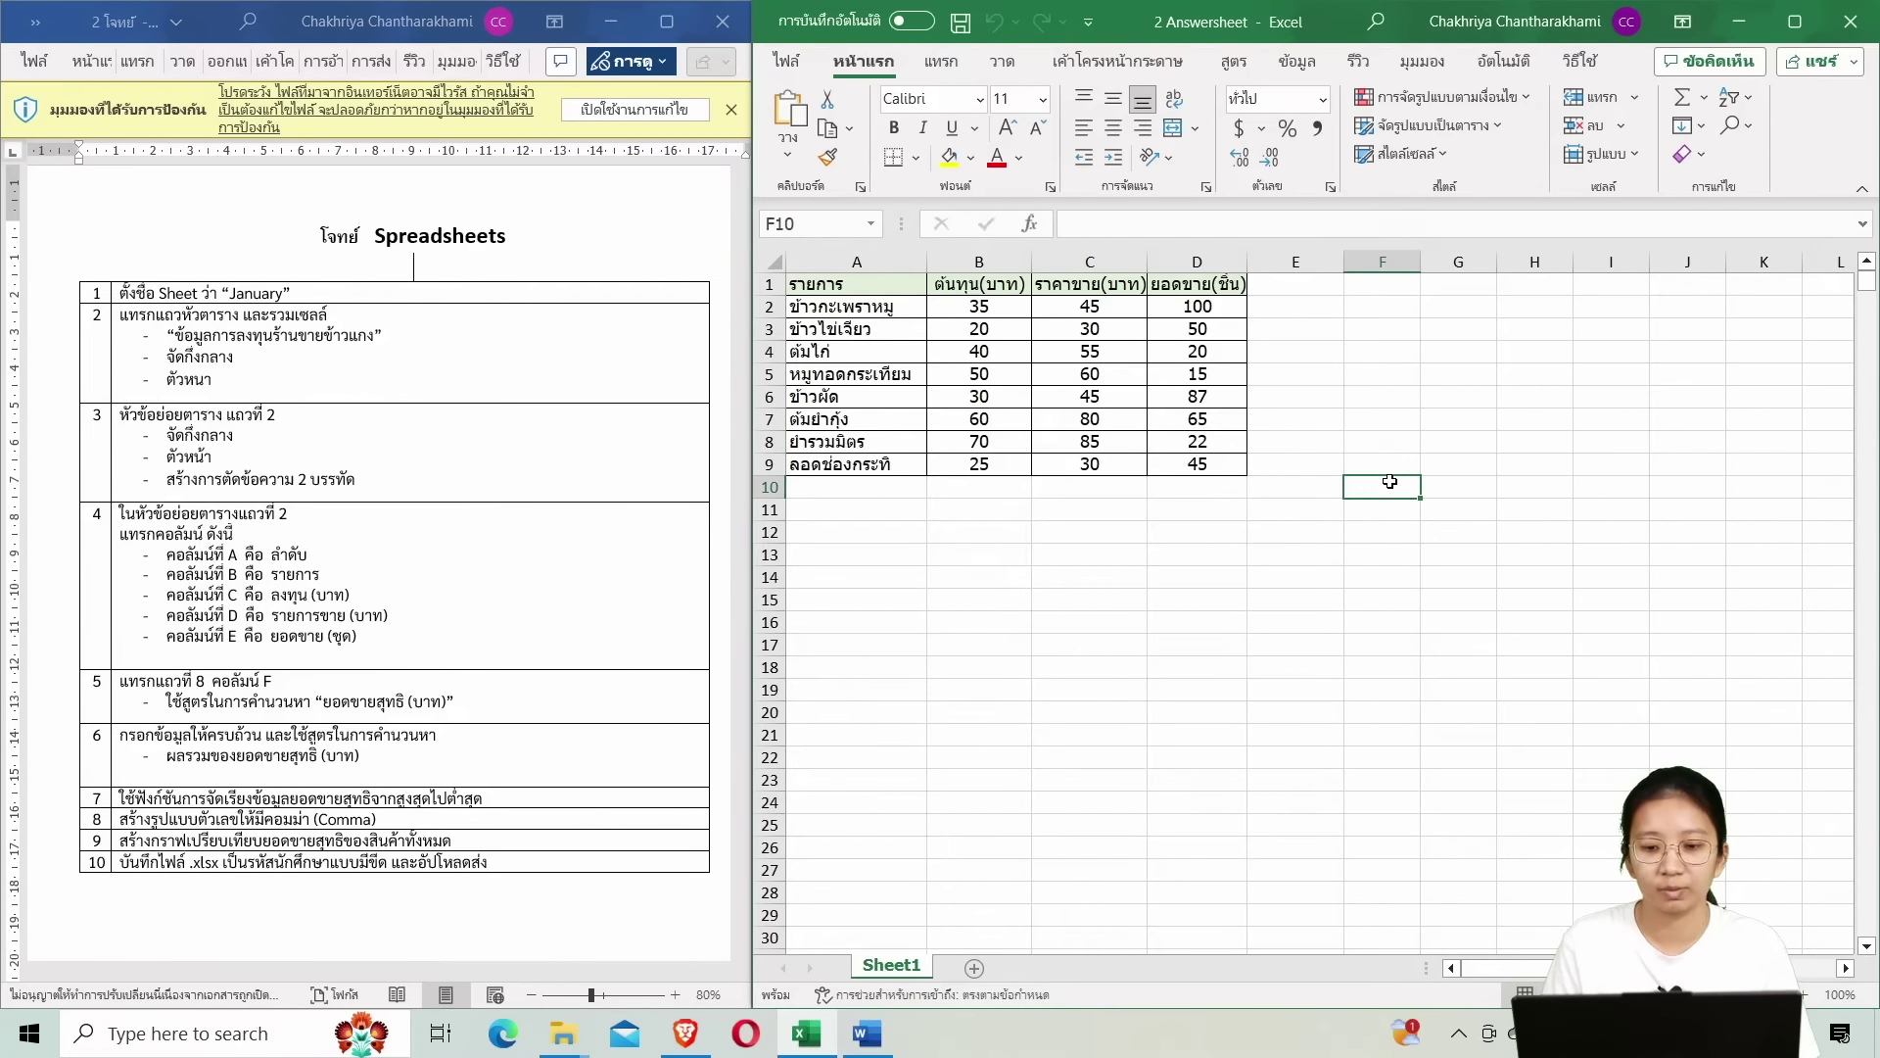
pyautogui.click(384, 238)
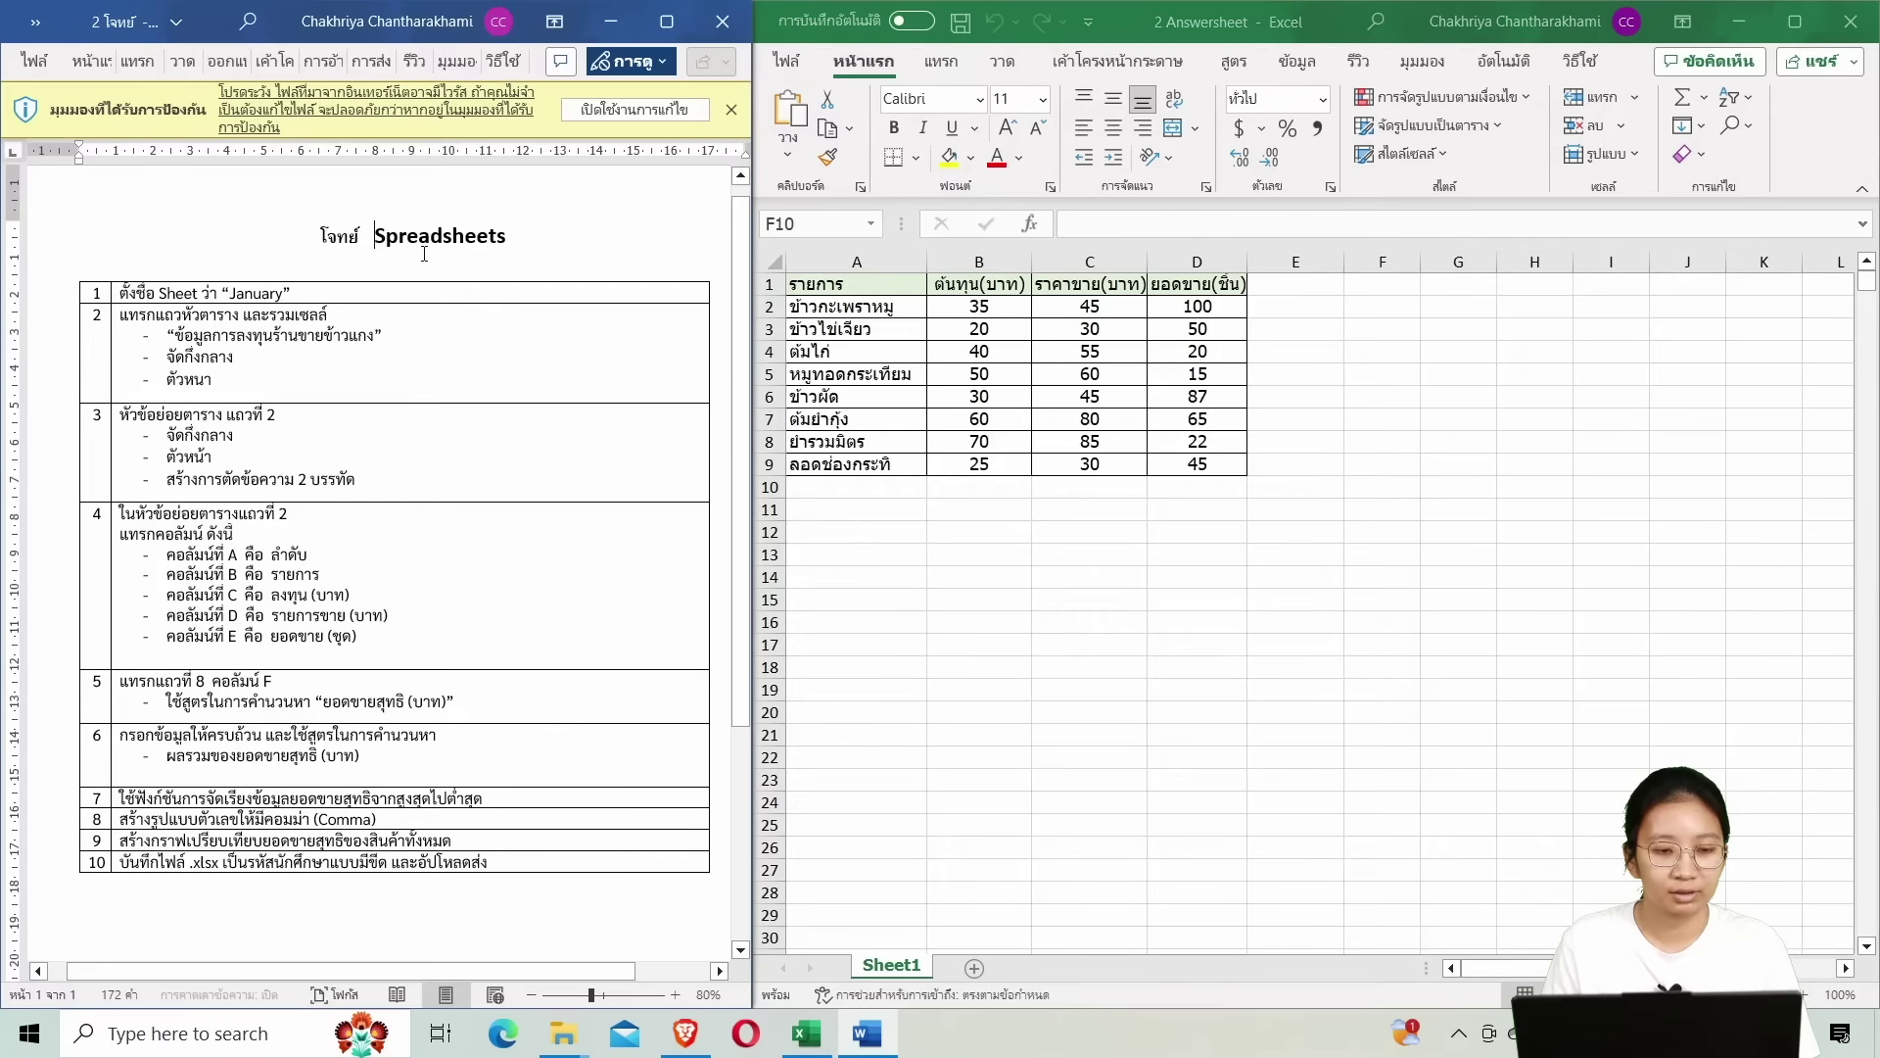
pyautogui.click(305, 296)
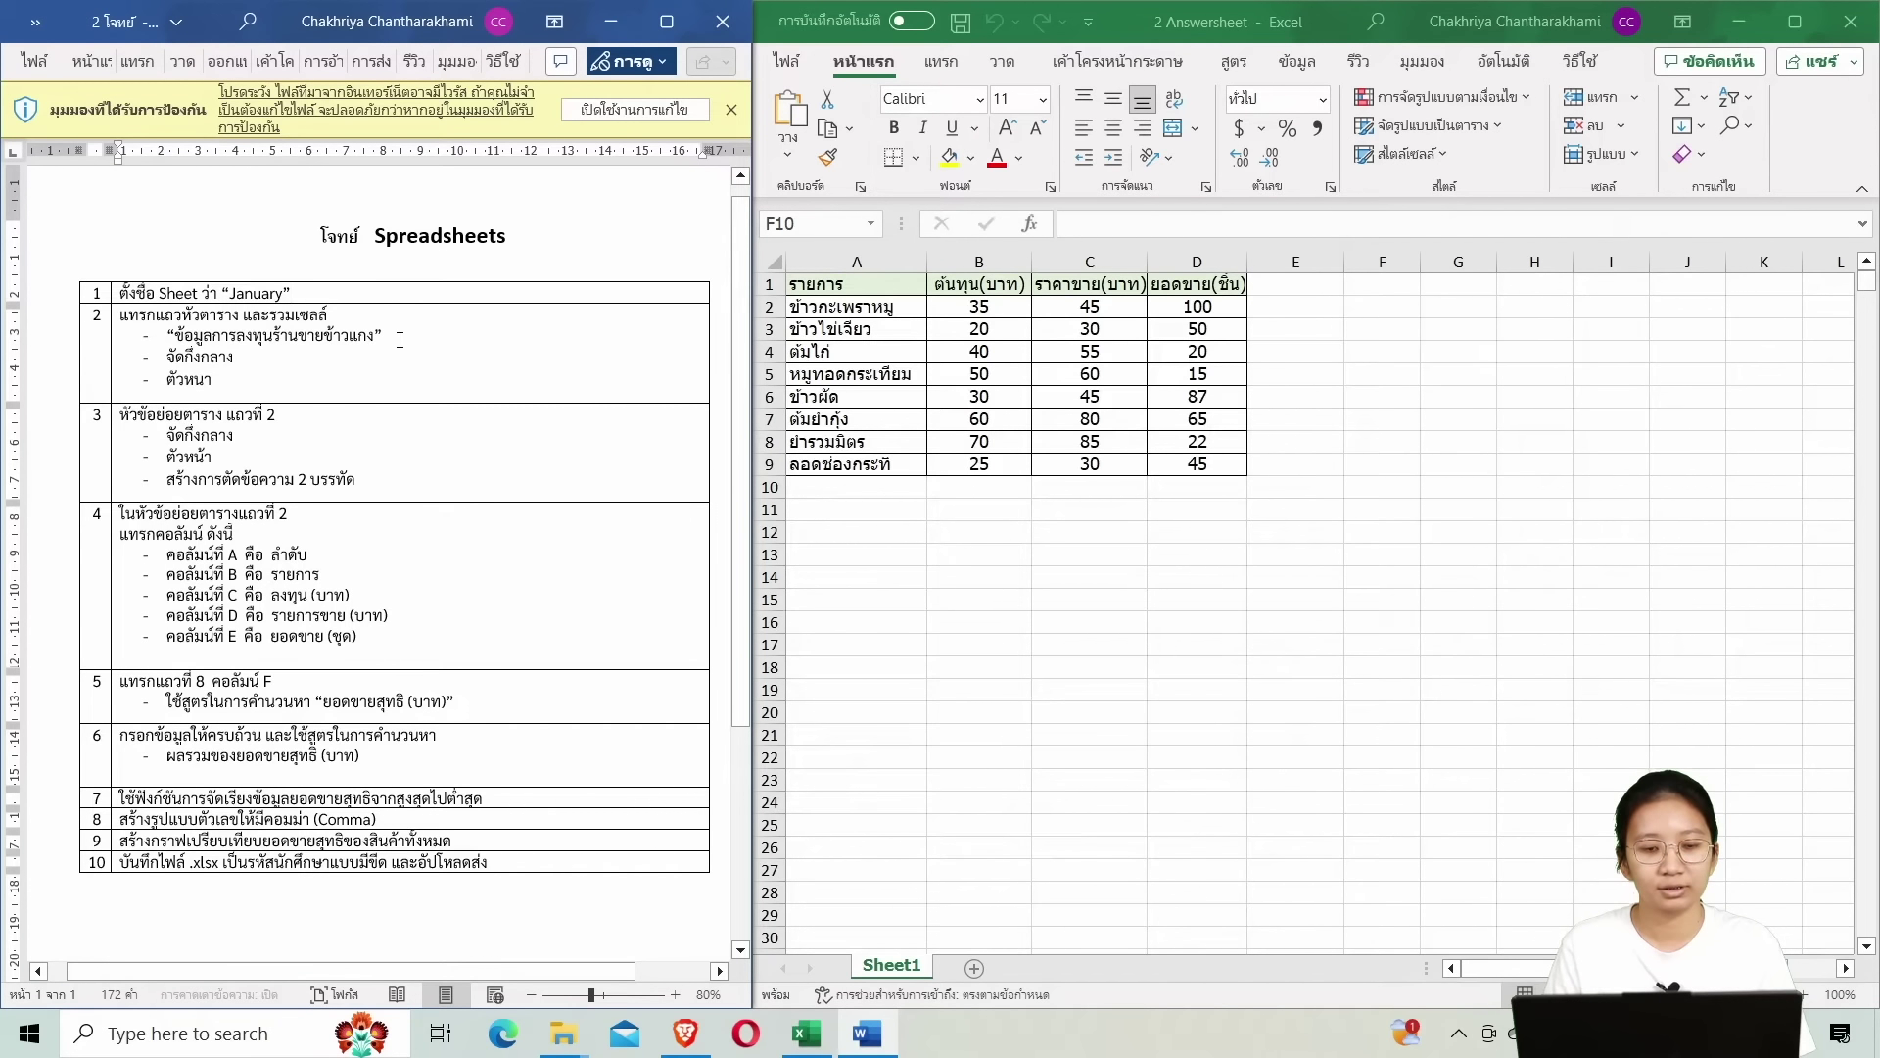
pyautogui.moveTo(355, 319); pyautogui.dragTo(244, 316)
pyautogui.click(275, 372)
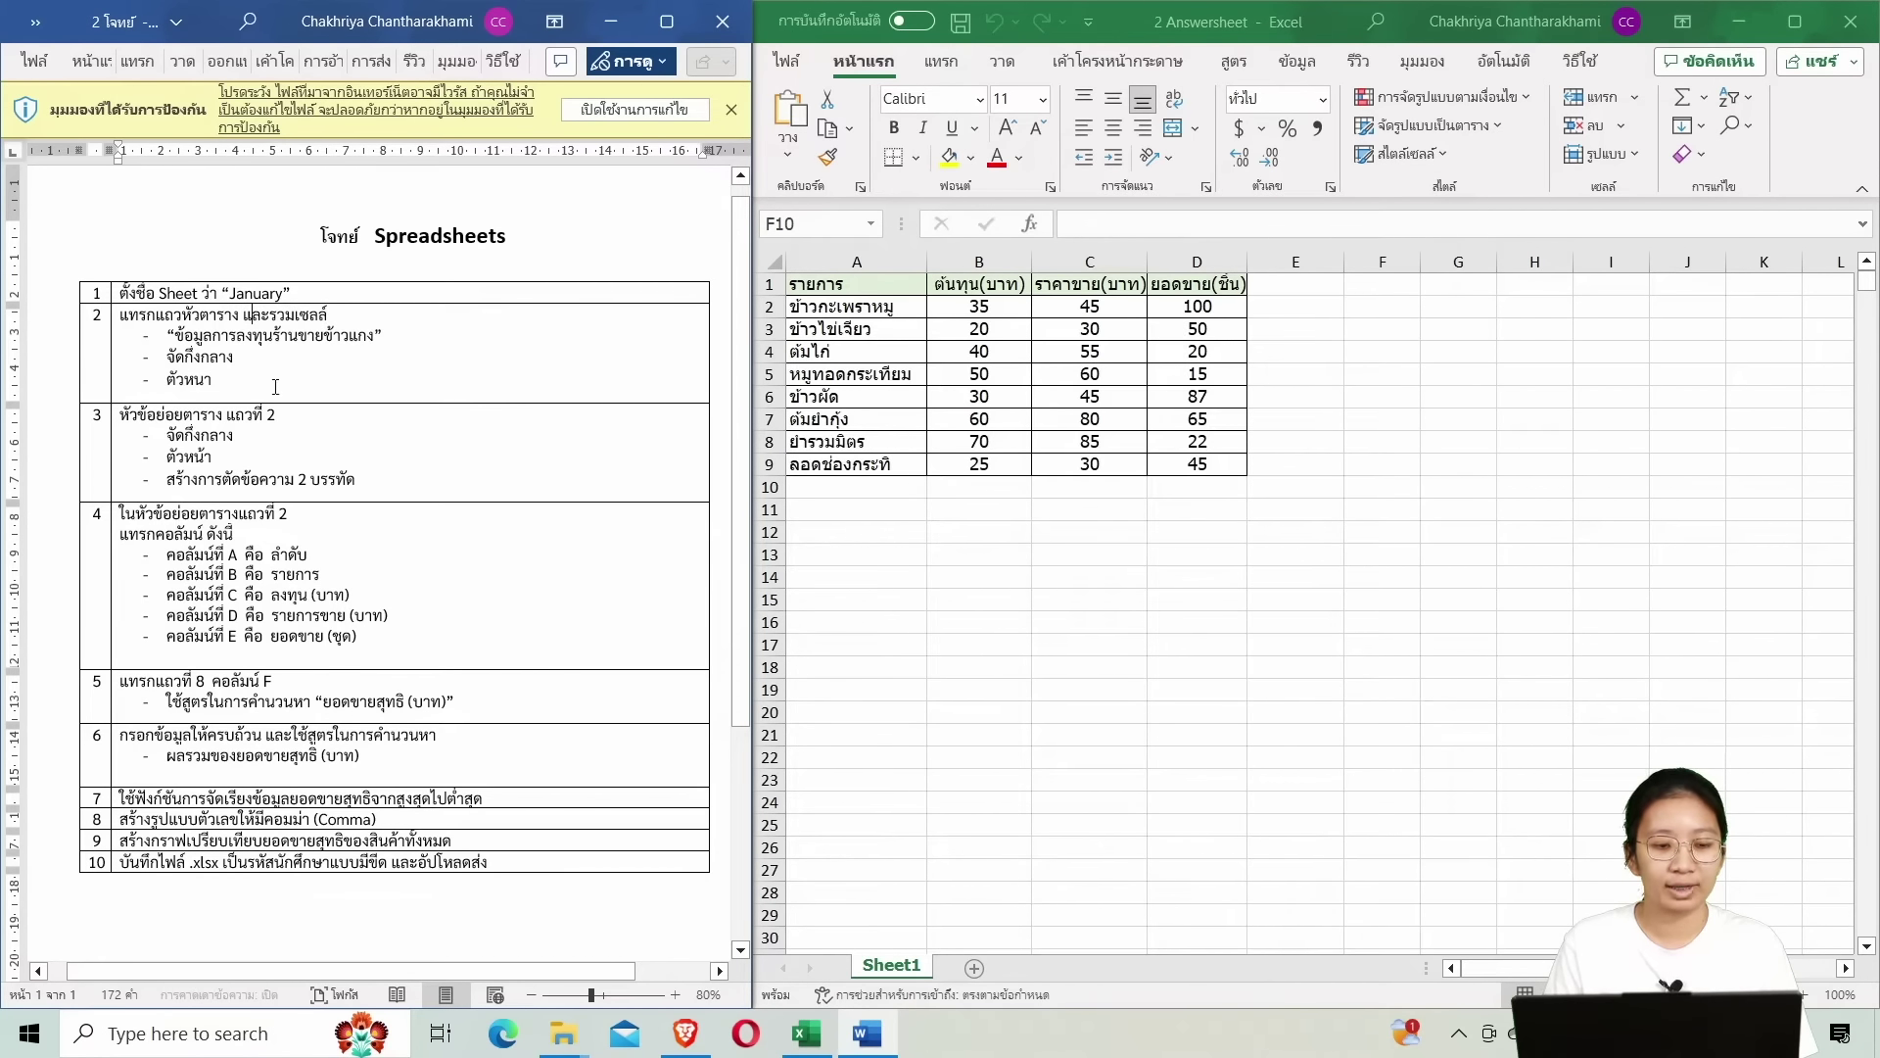
pyautogui.moveTo(186, 415); pyautogui.dragTo(364, 485)
pyautogui.click(323, 428)
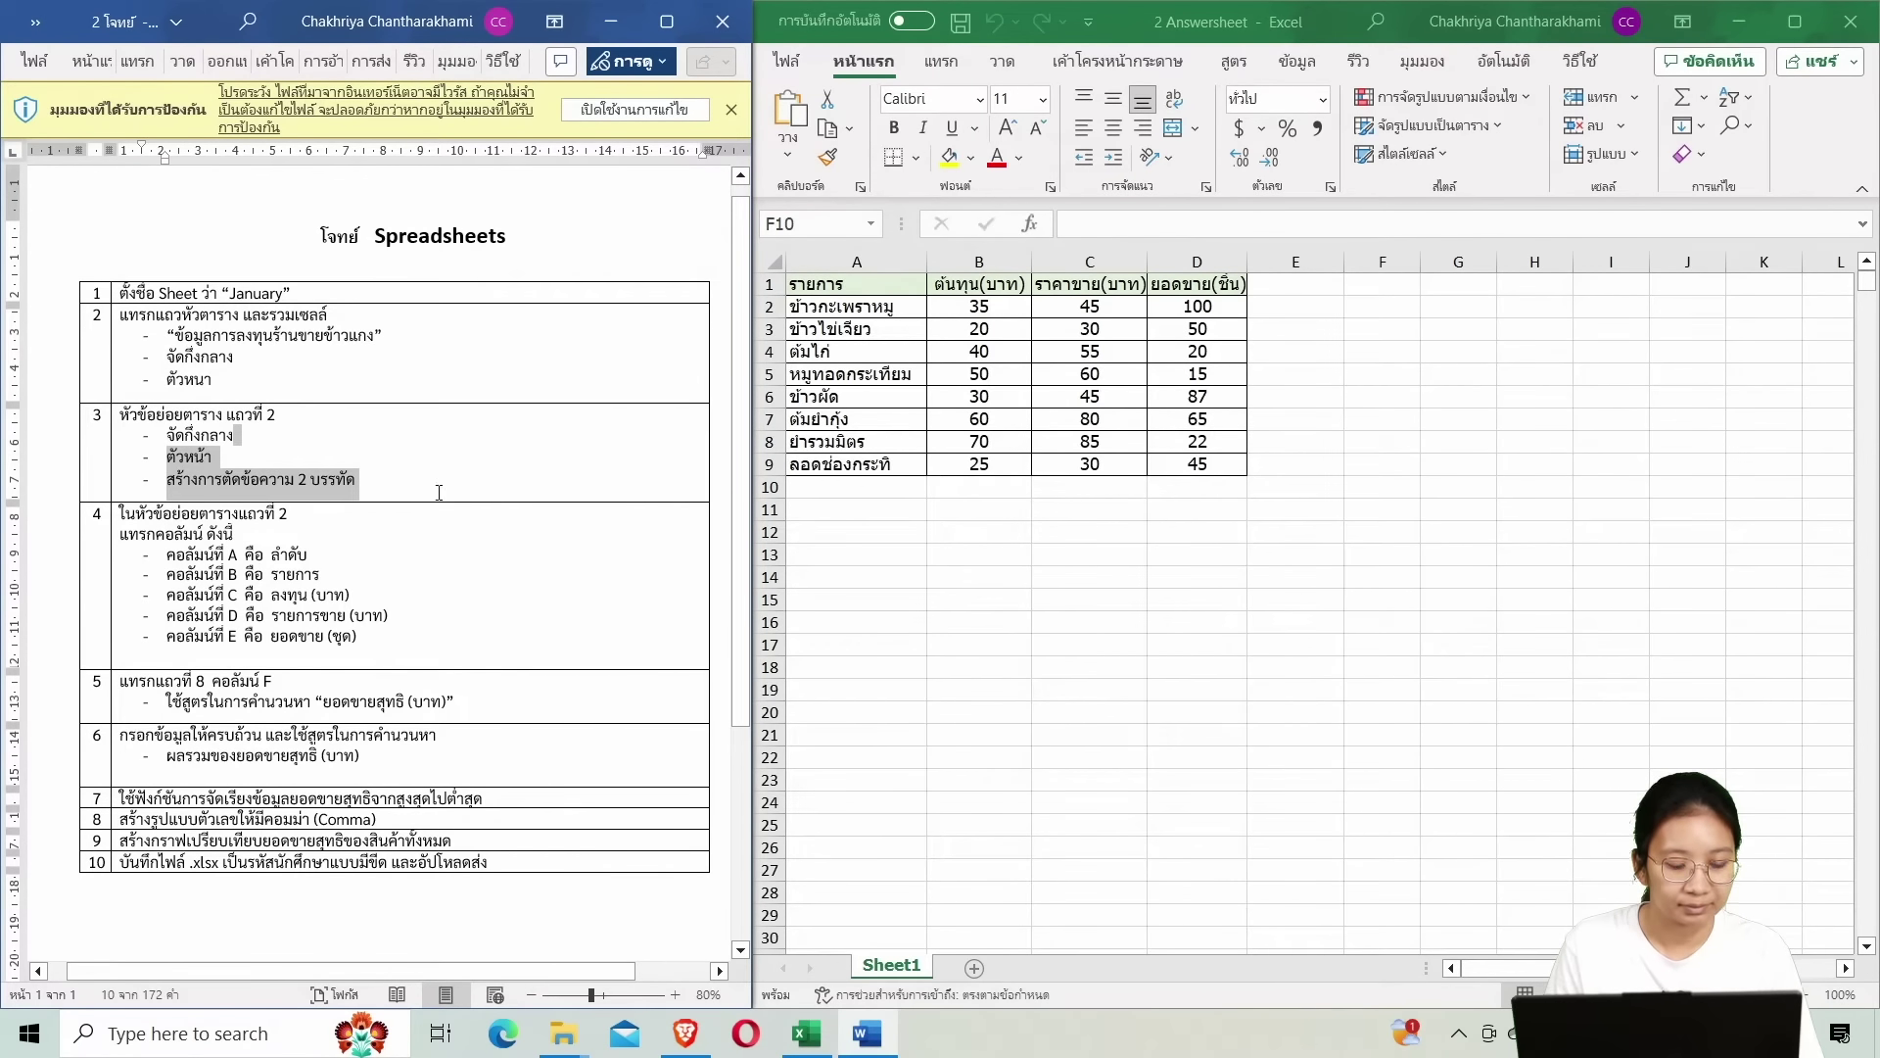
pyautogui.click(391, 597)
pyautogui.moveTo(397, 642); pyautogui.dragTo(406, 556)
pyautogui.click(431, 592)
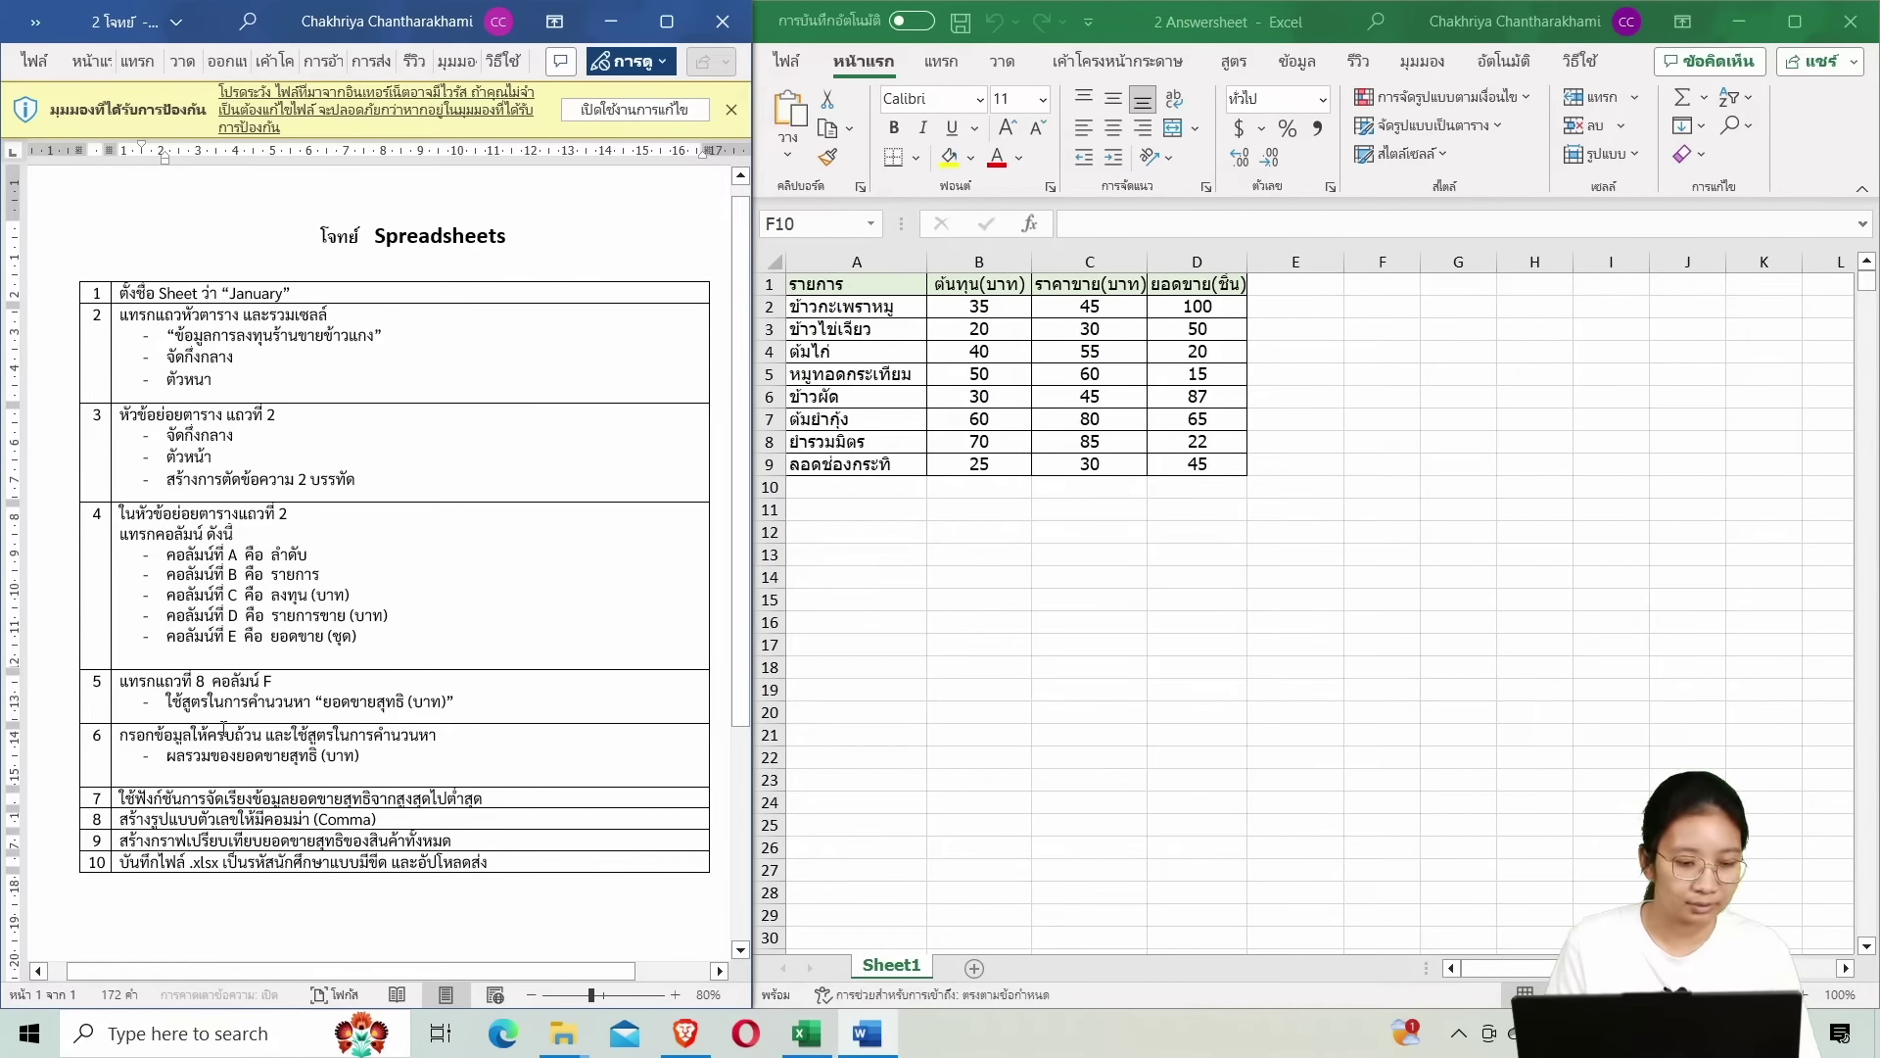
pyautogui.moveTo(209, 798); pyautogui.dragTo(497, 802)
pyautogui.click(497, 801)
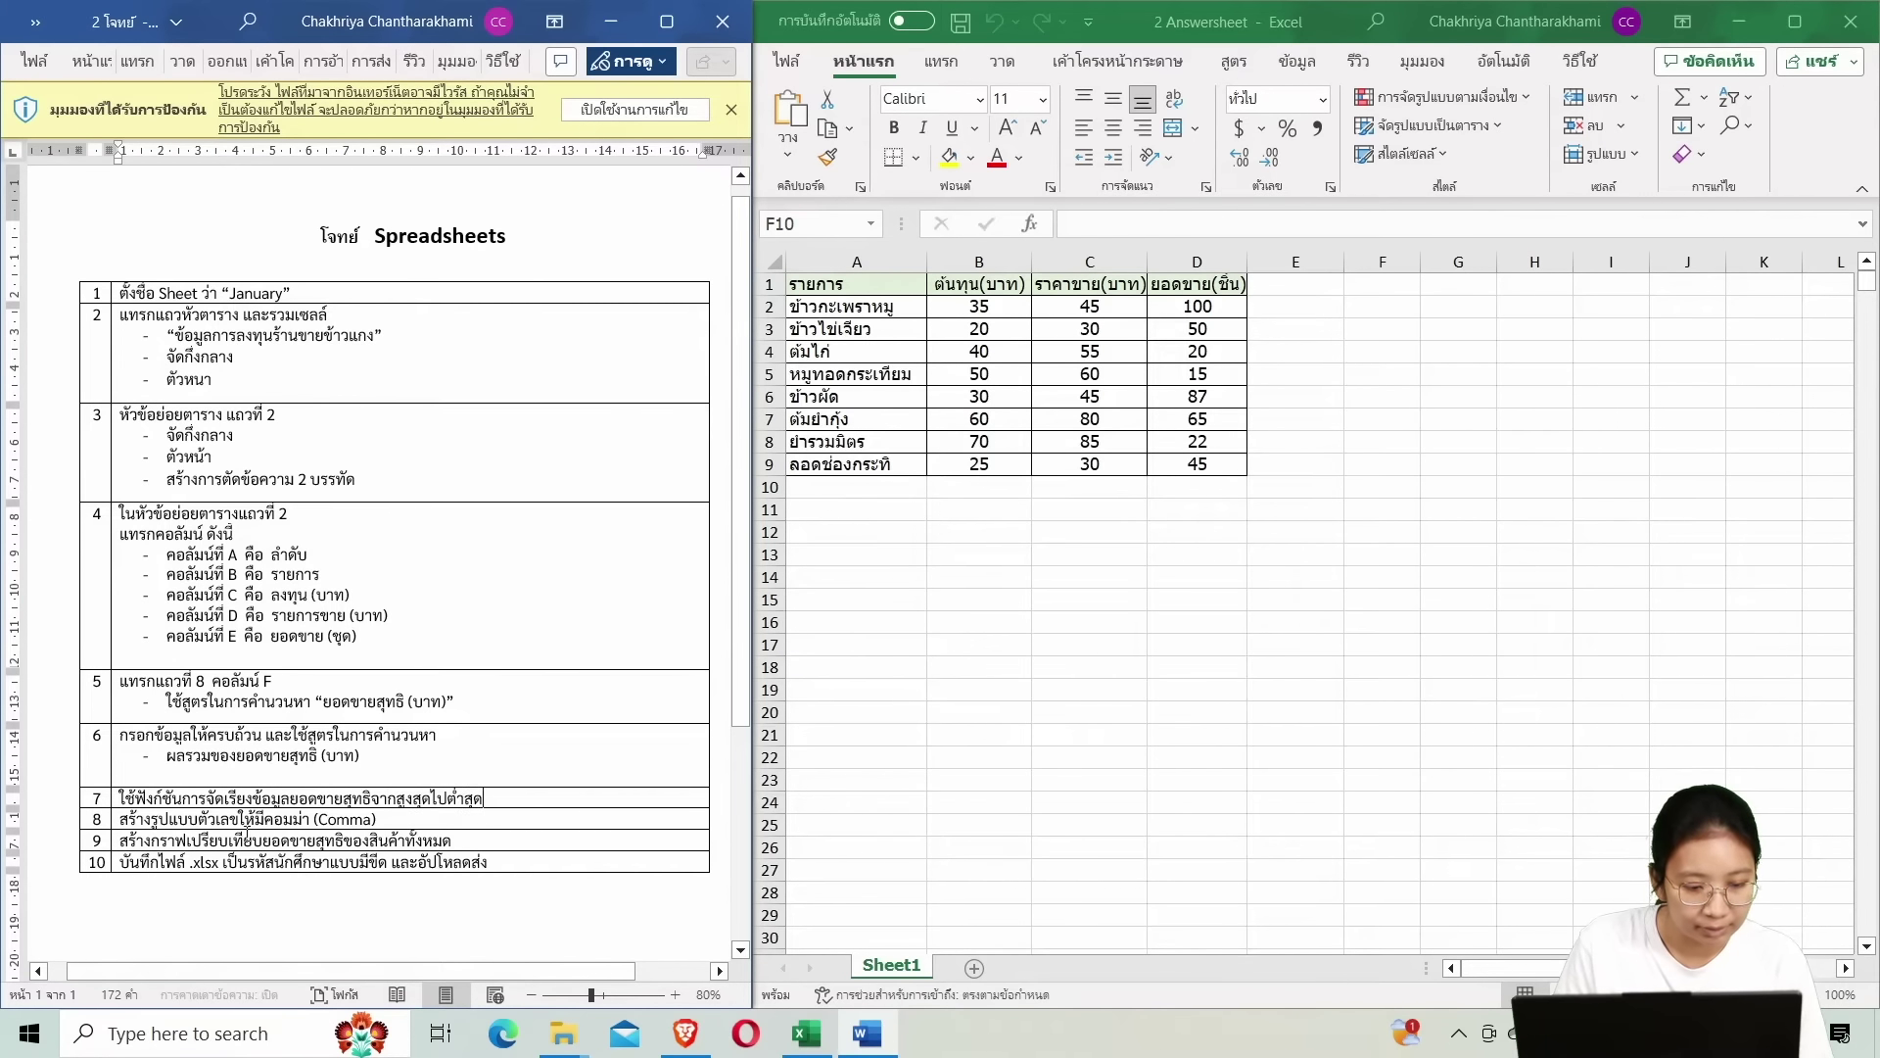
pyautogui.moveTo(143, 823); pyautogui.dragTo(377, 821)
pyautogui.click(414, 825)
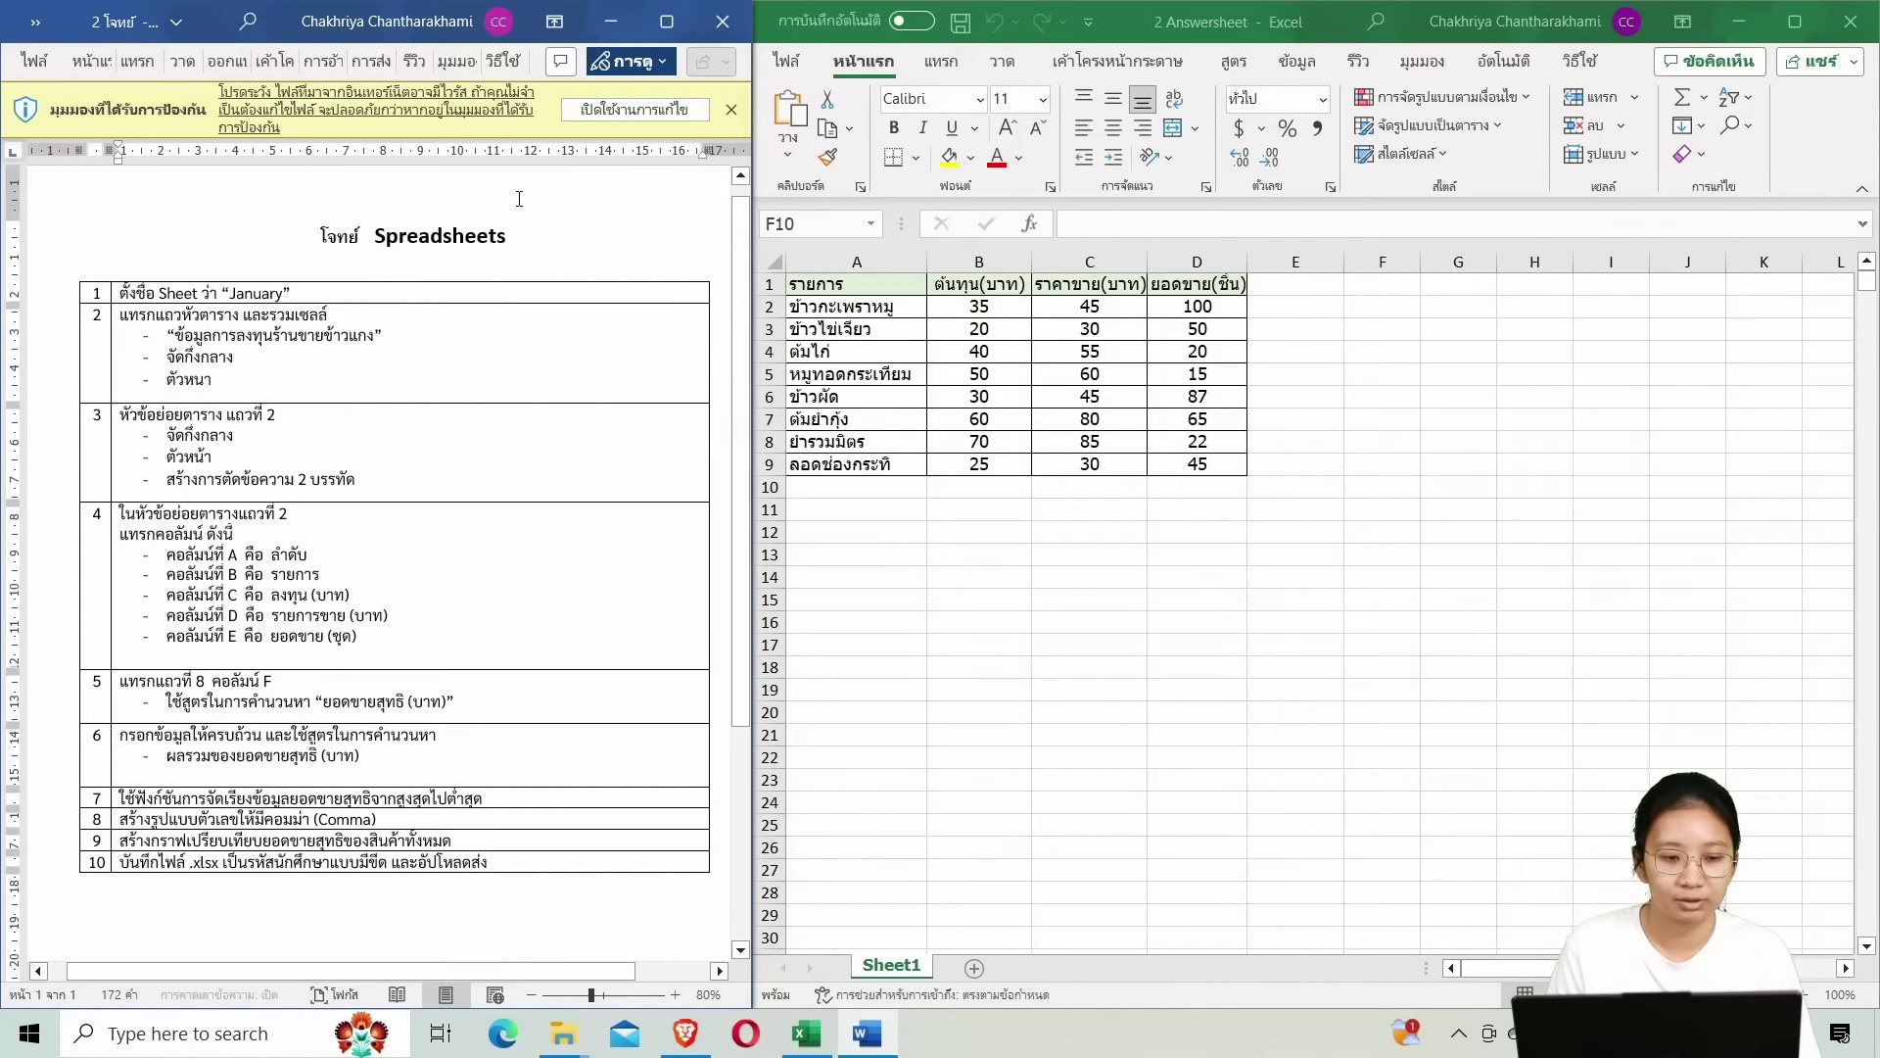
# Zoom the Spreadsheets assignment to 90% with the full task numbering column in view.
pyautogui.click(521, 237)
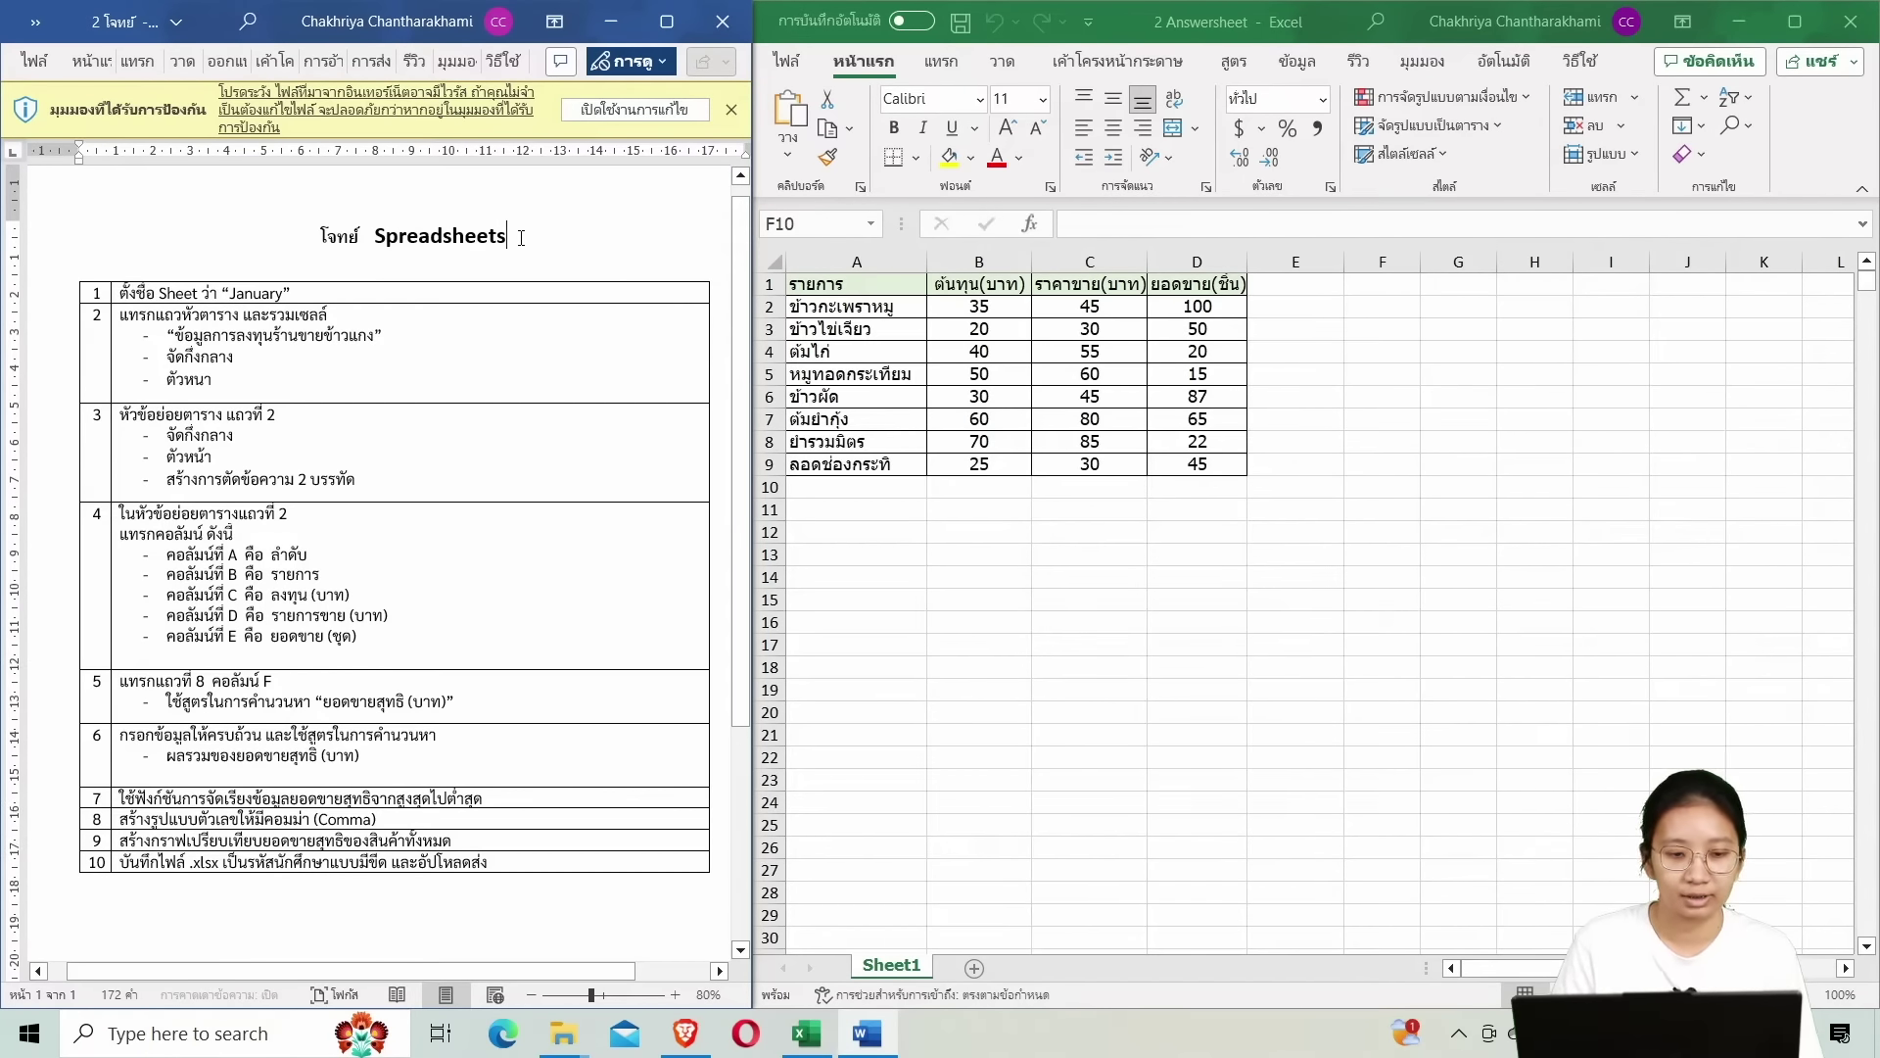
pyautogui.scroll(1, 521, 237)
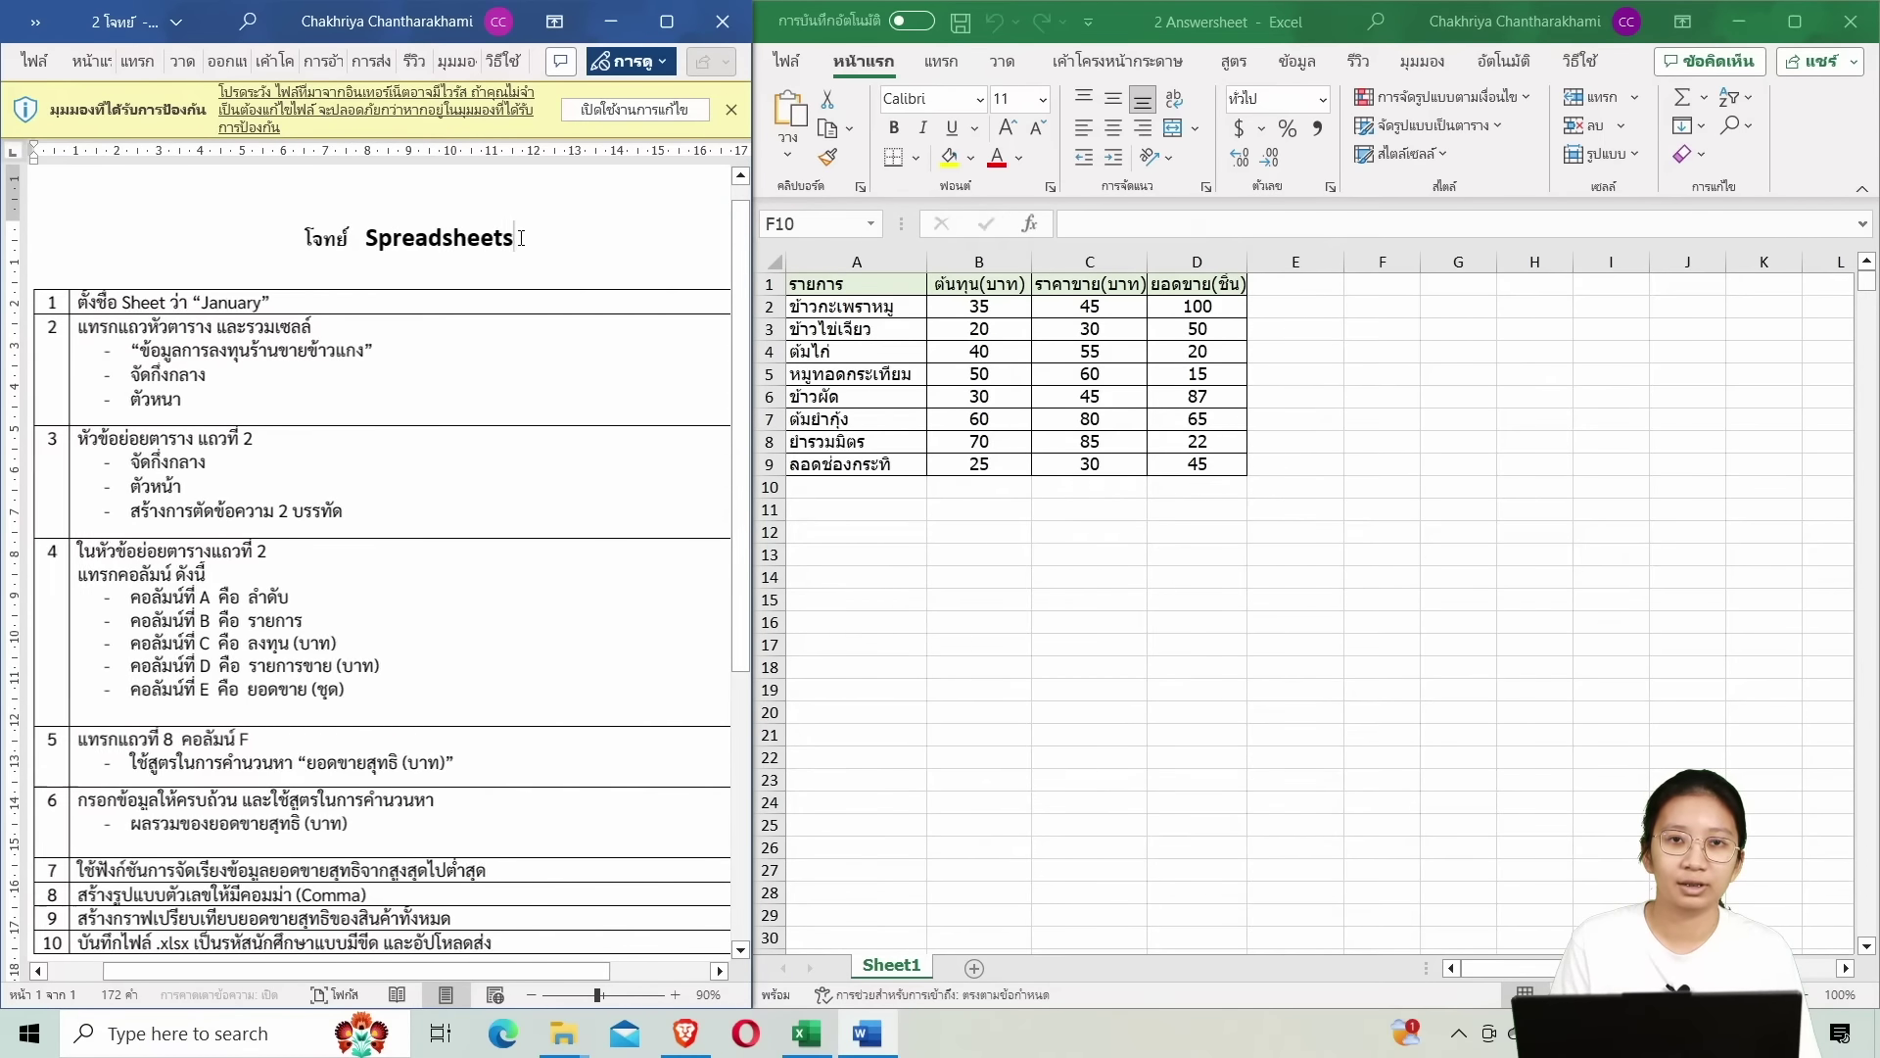
pyautogui.hscroll(-2, 521, 237)
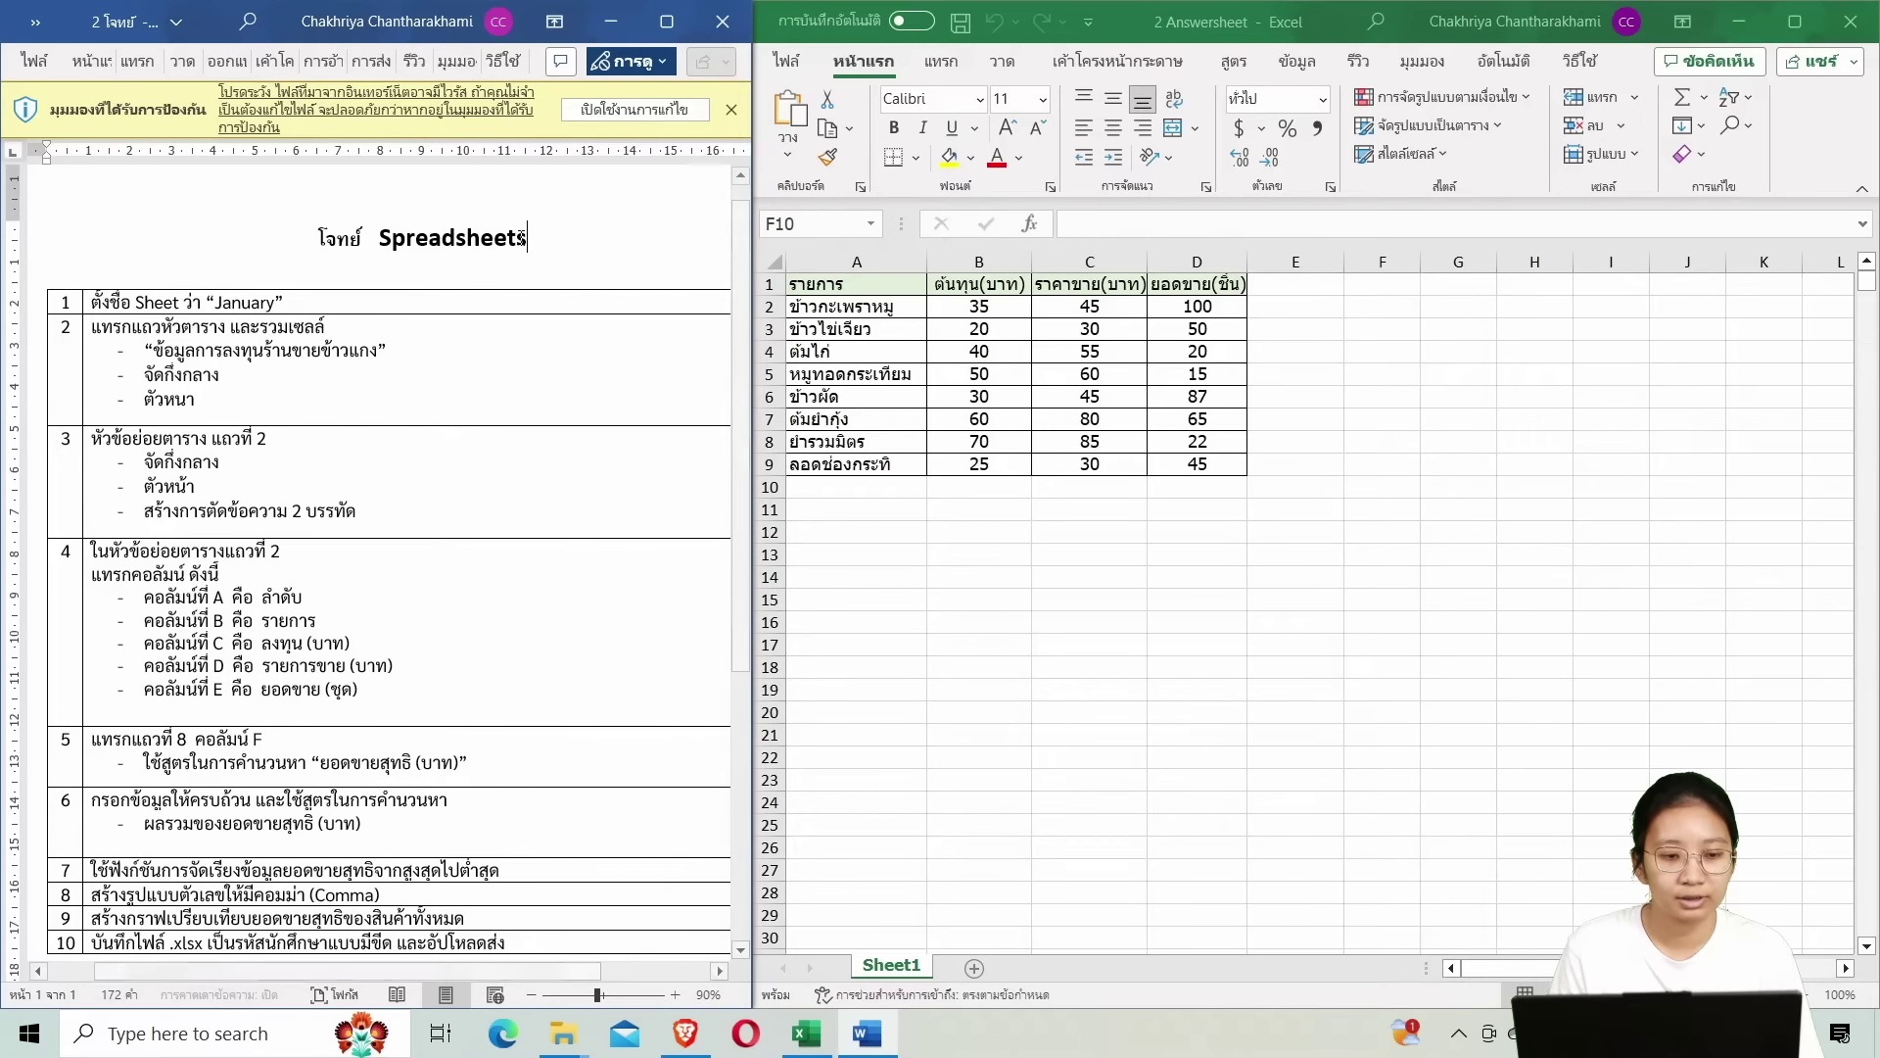
# Rename the worksheet Sheet1 in the answer workbook to January.
pyautogui.click(1139, 522)
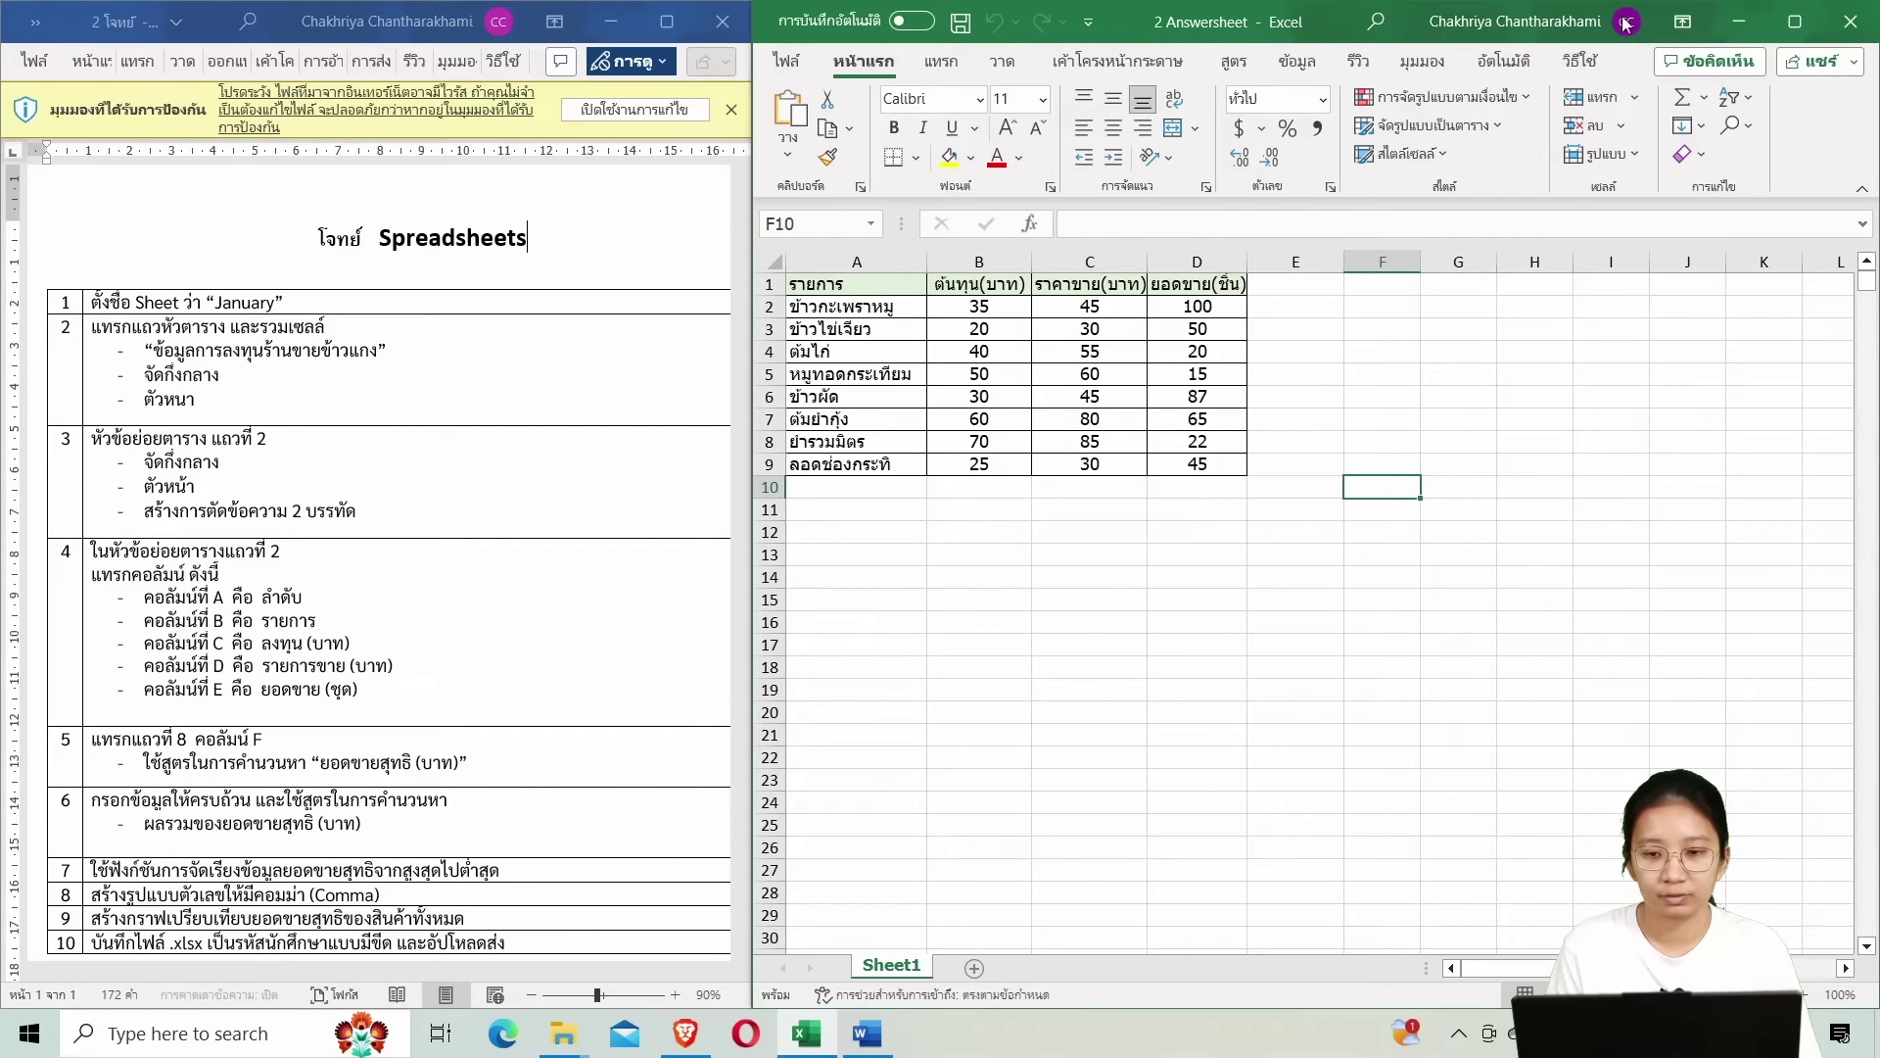
pyautogui.doubleClick(907, 968)
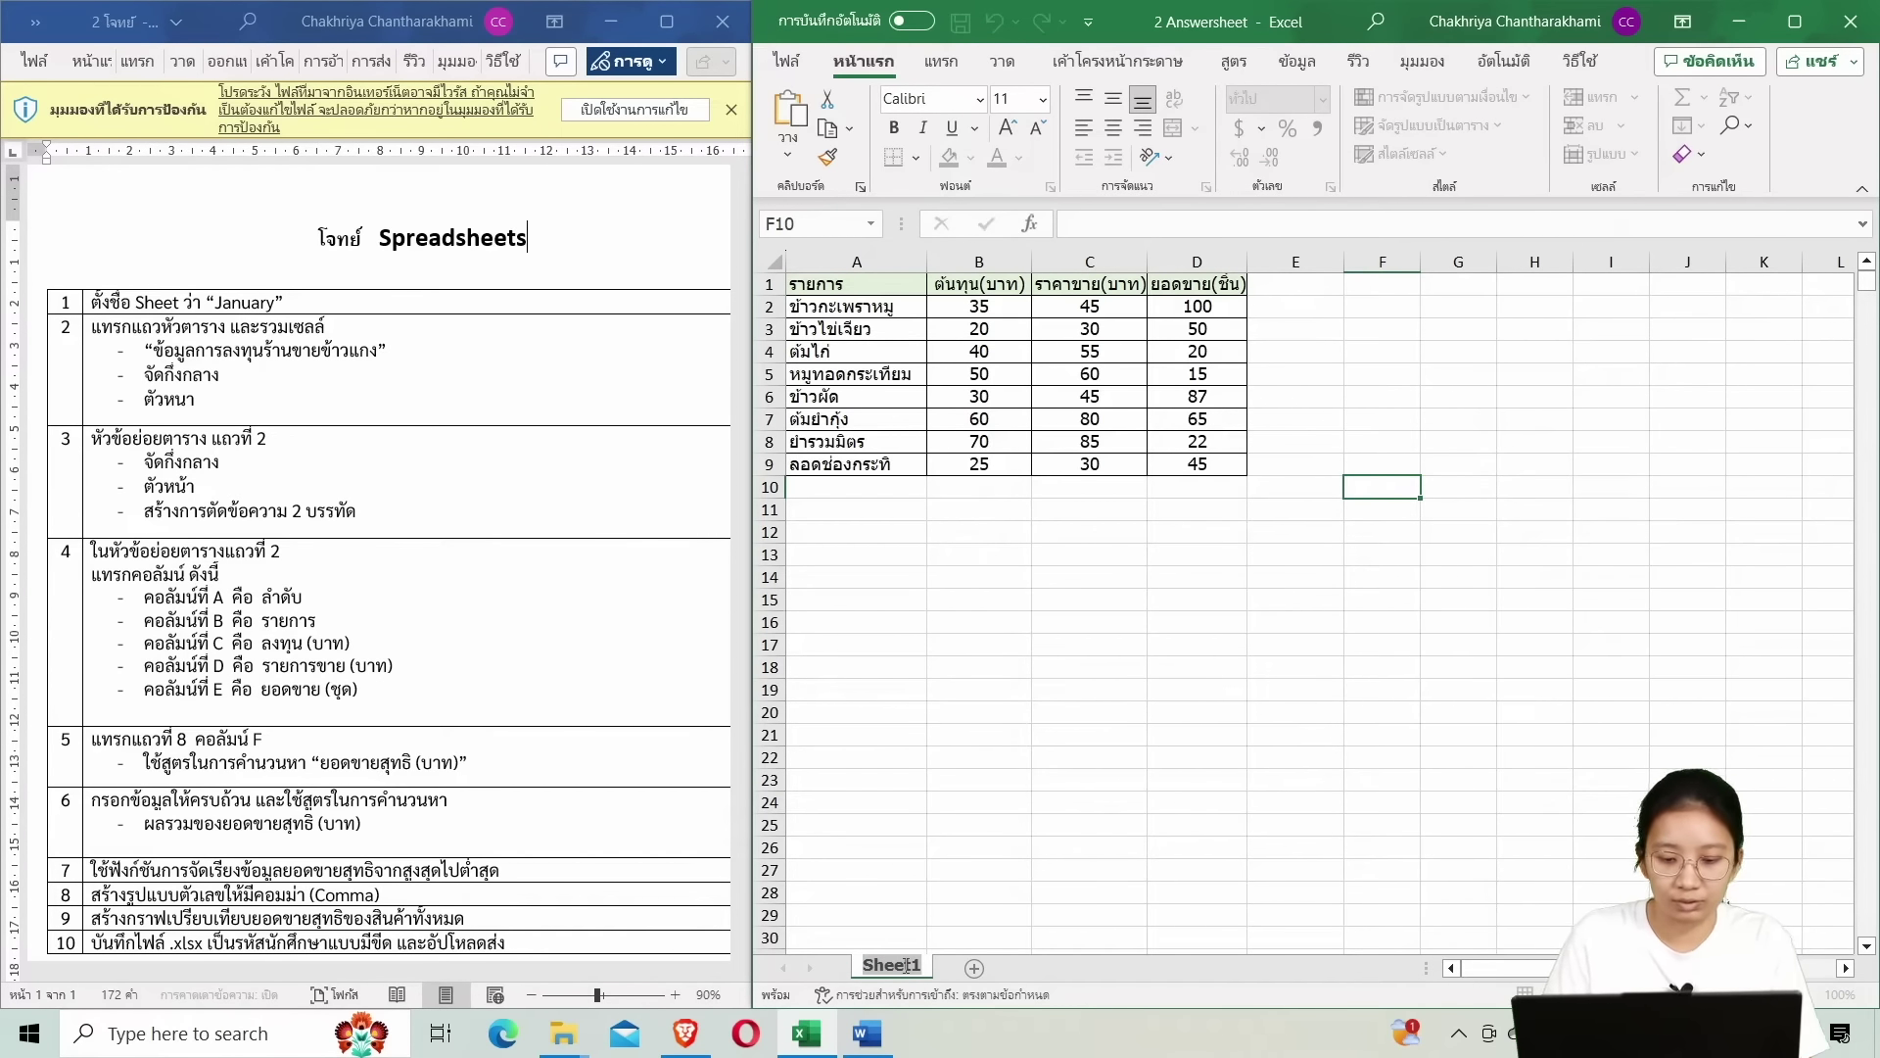
pyautogui.press('BackSpace')
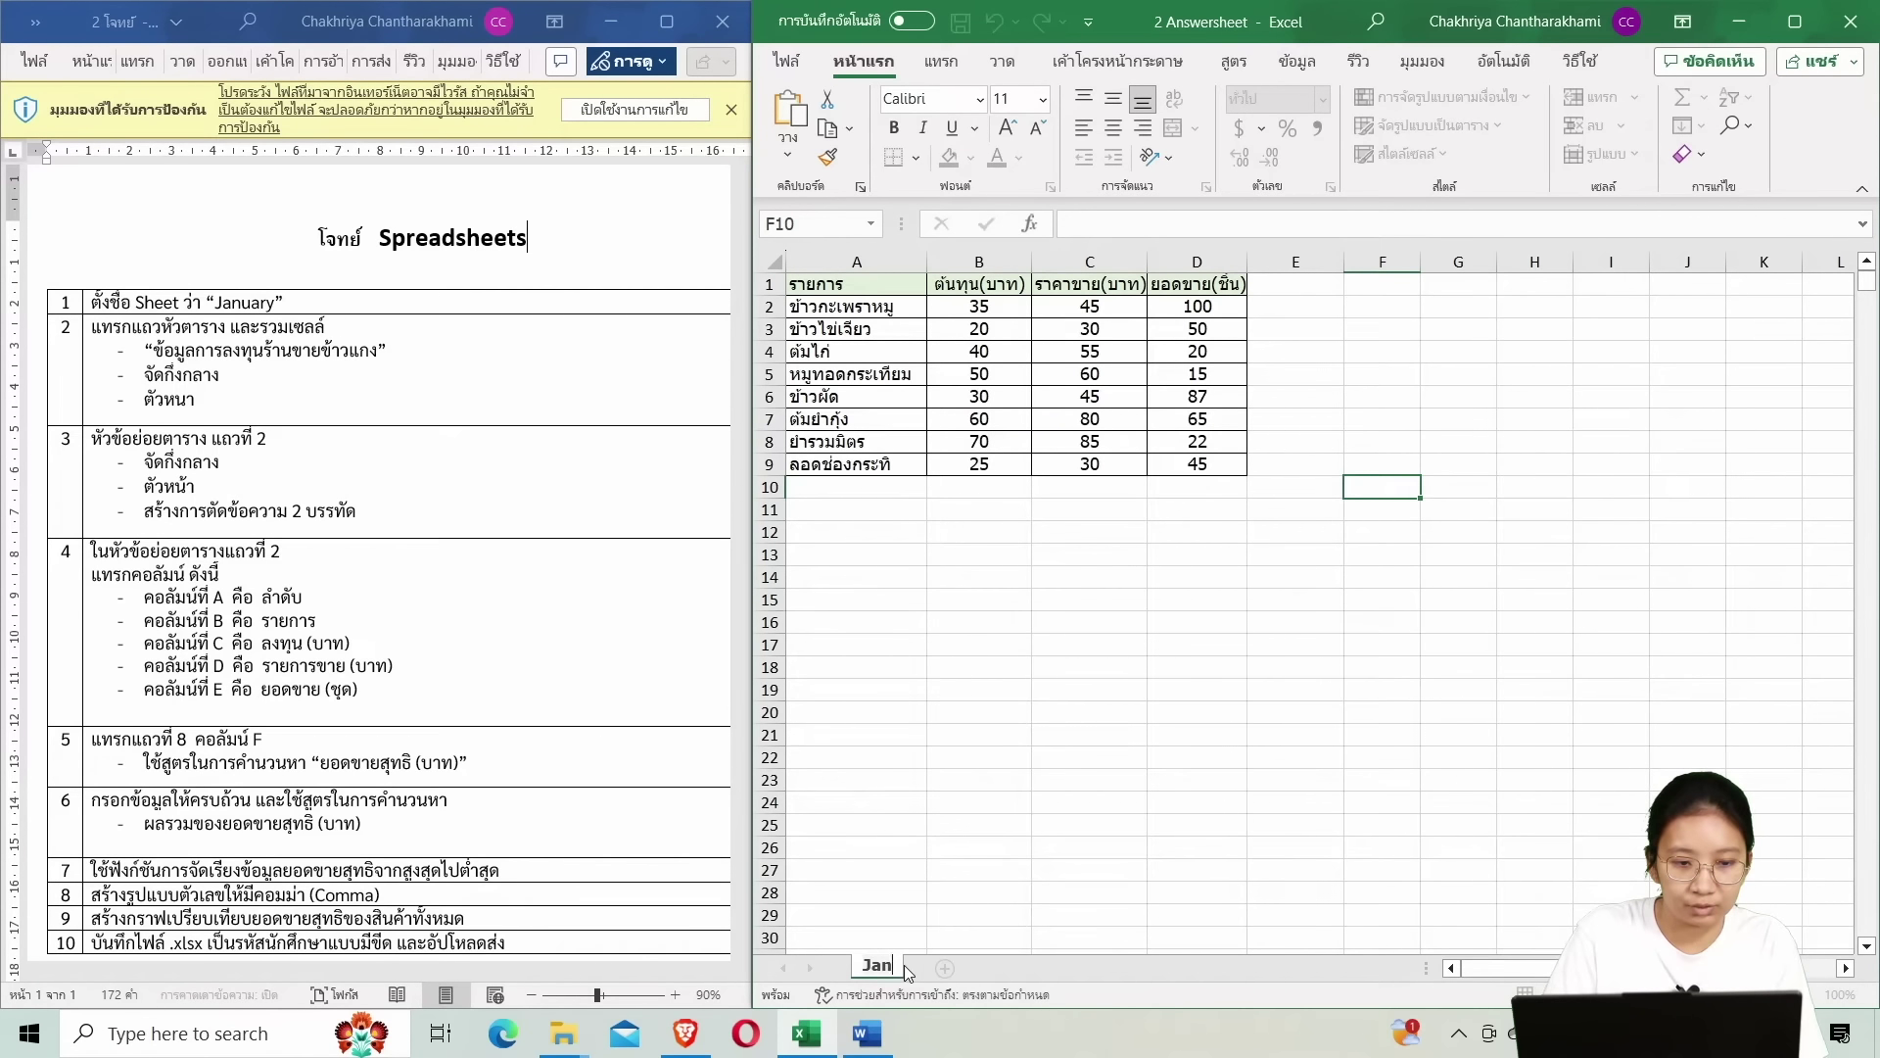
pyautogui.write('a')
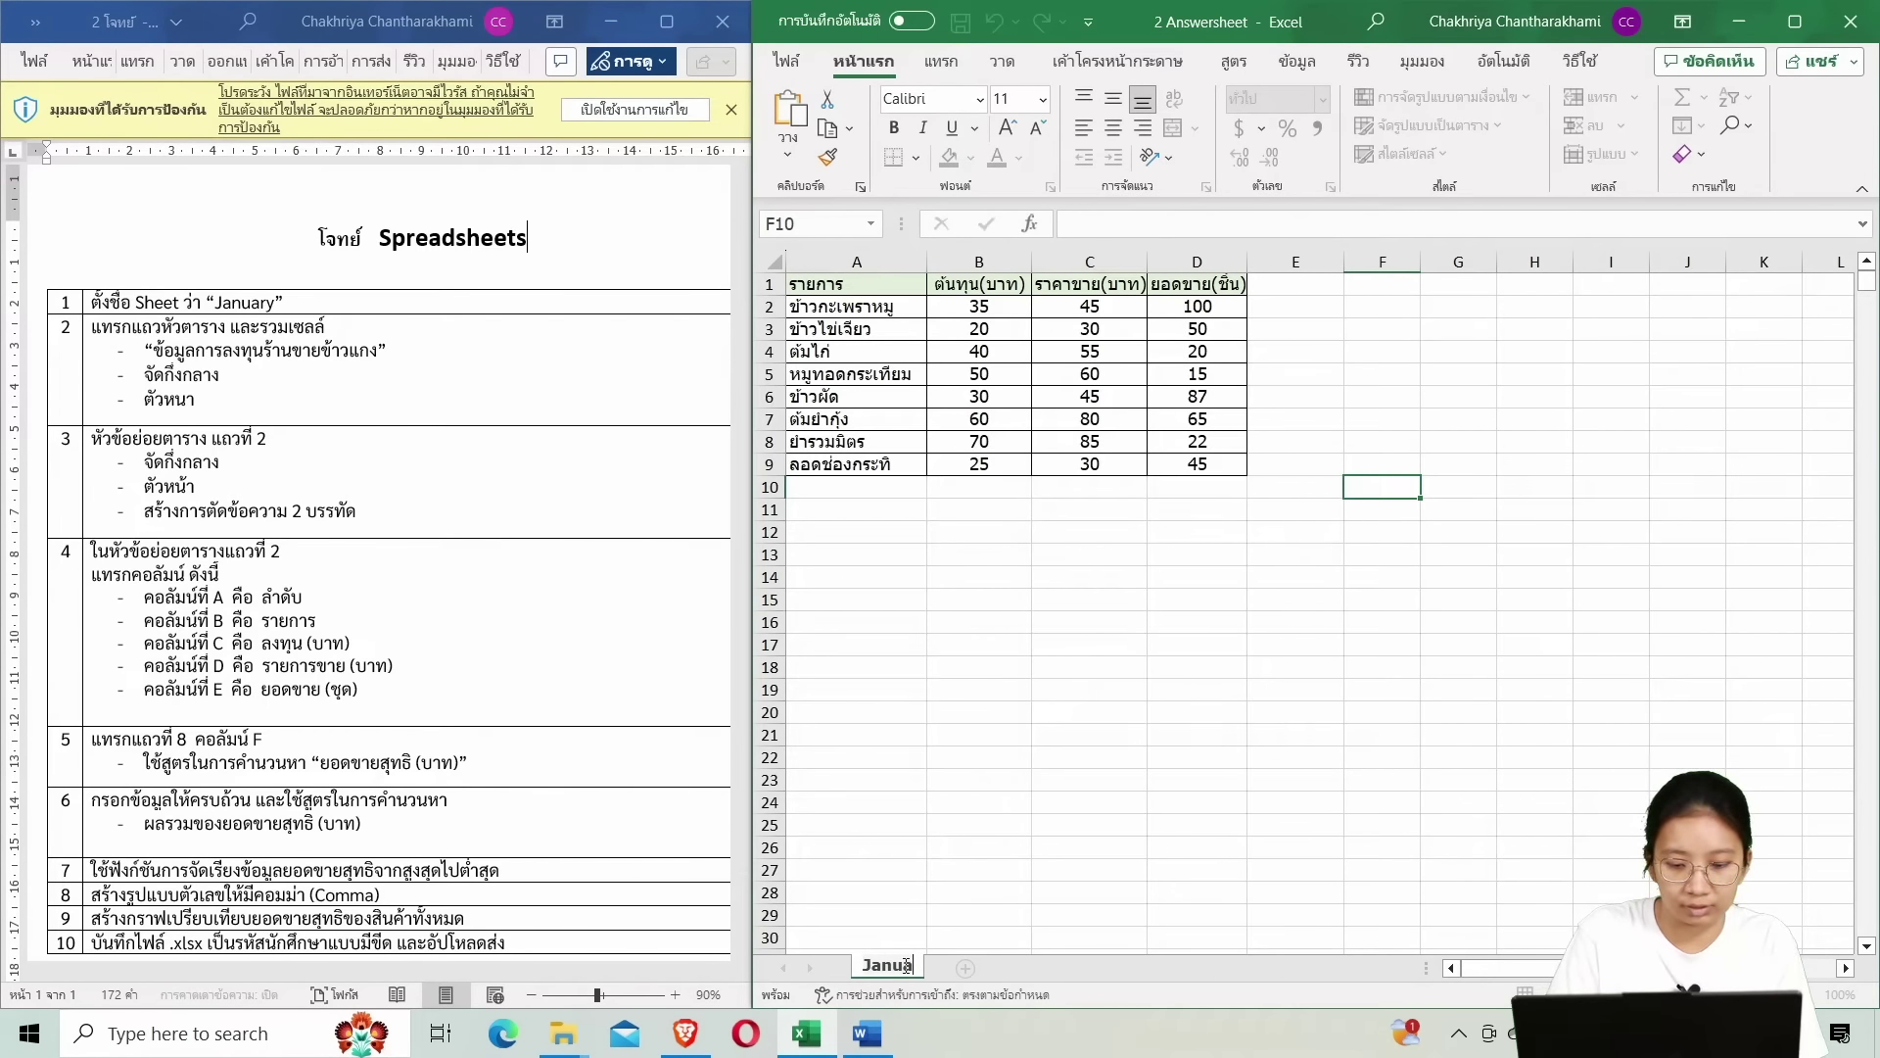
pyautogui.write('ry')
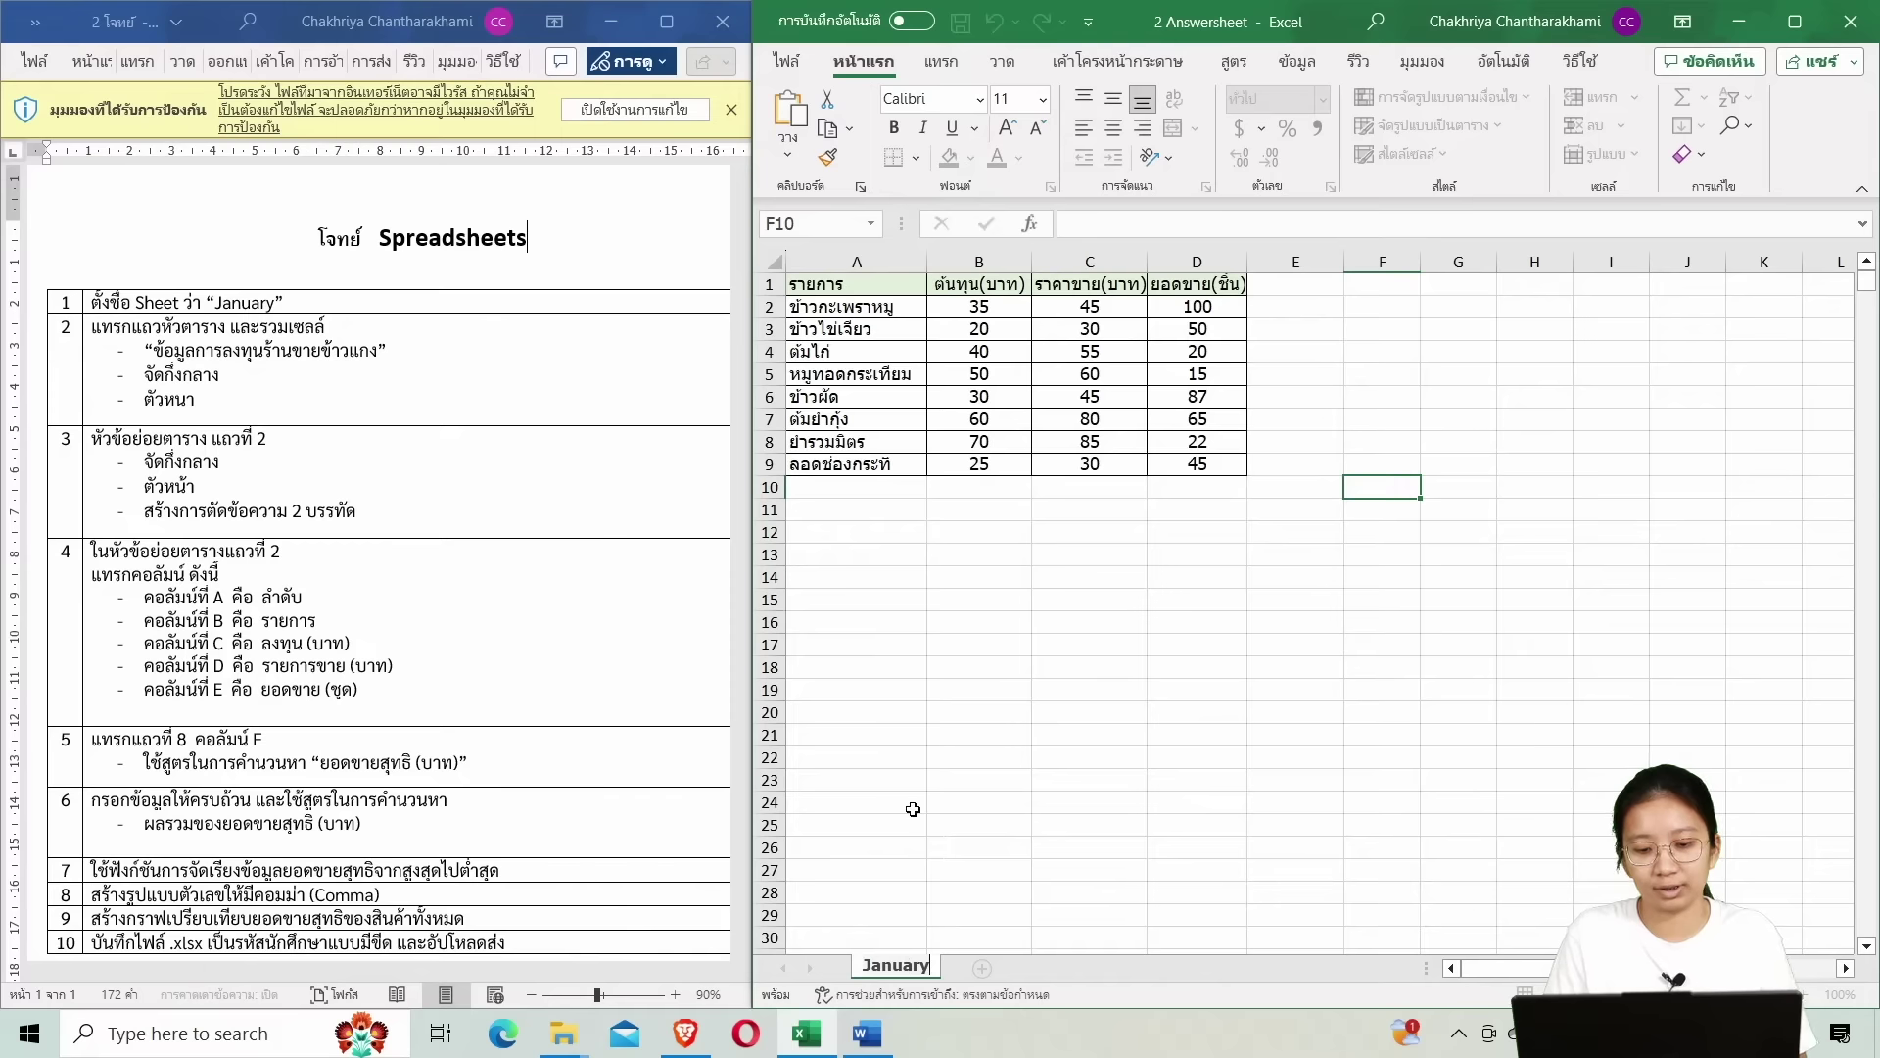
pyautogui.press('Return')
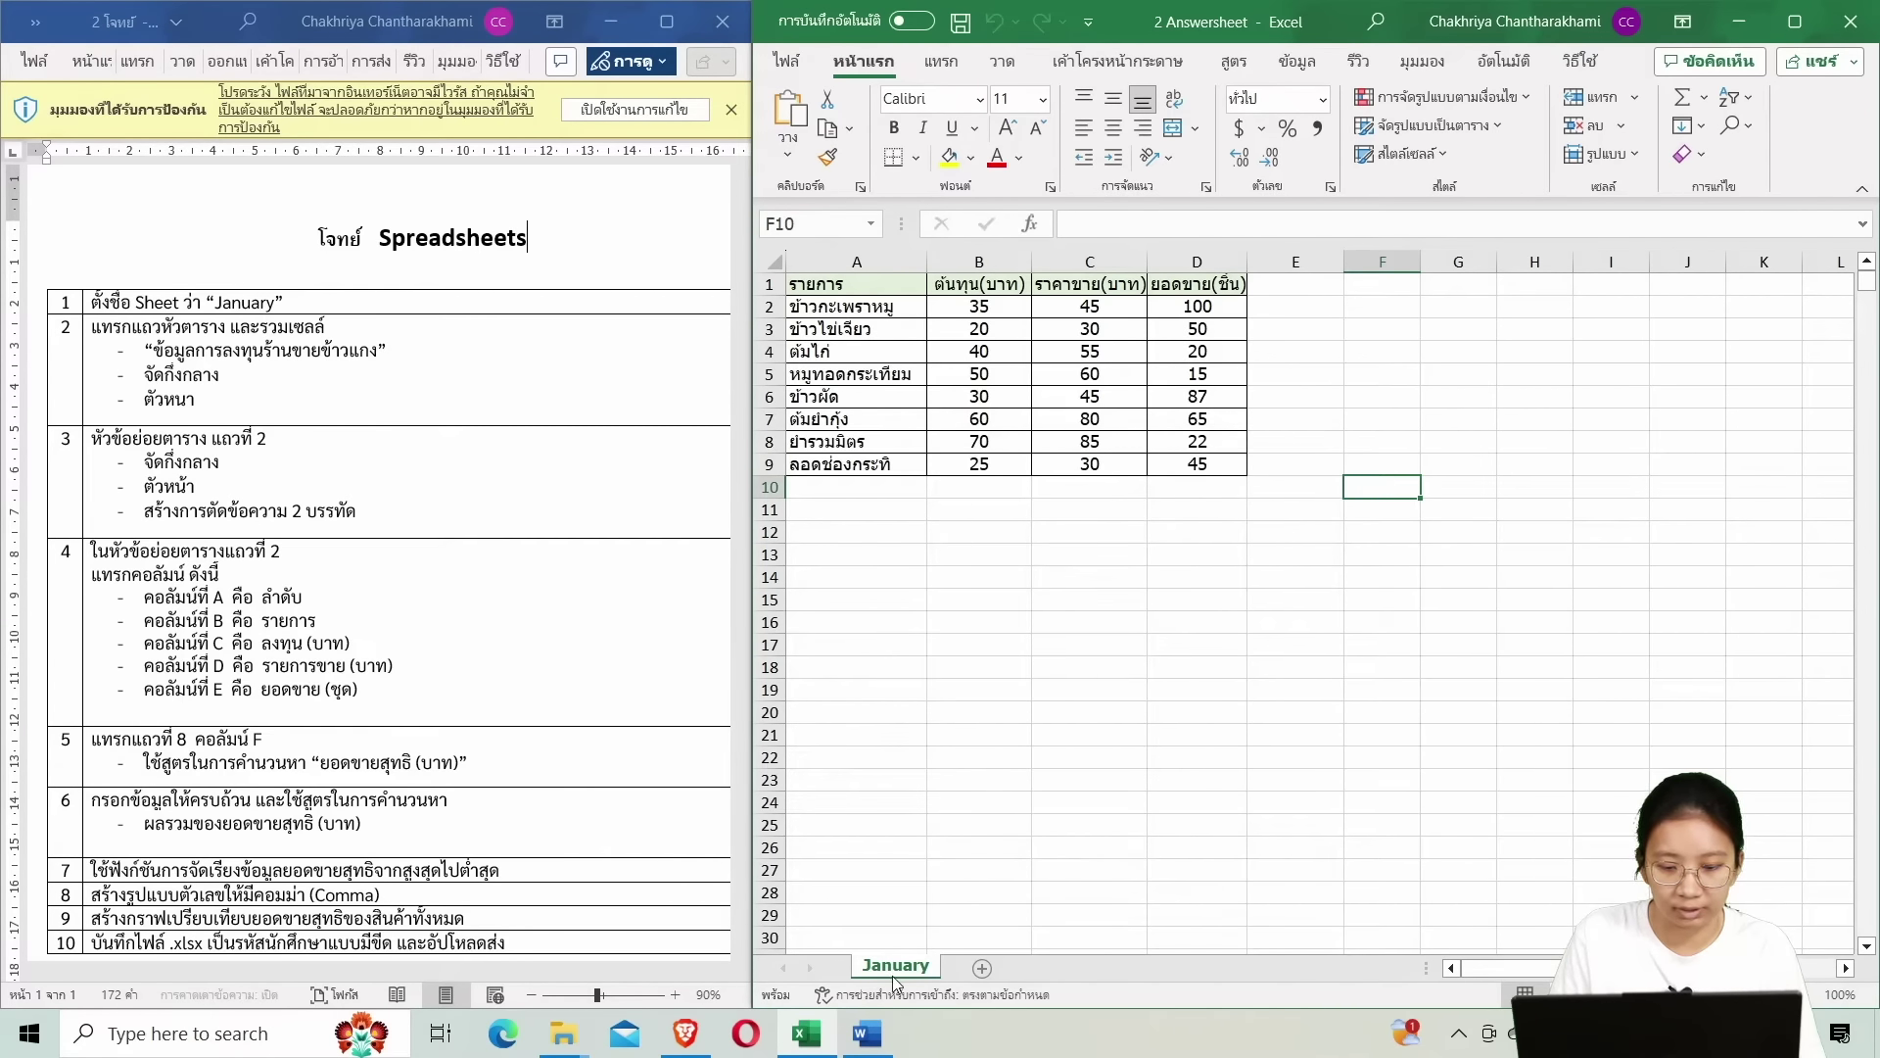
pyautogui.click(1136, 527)
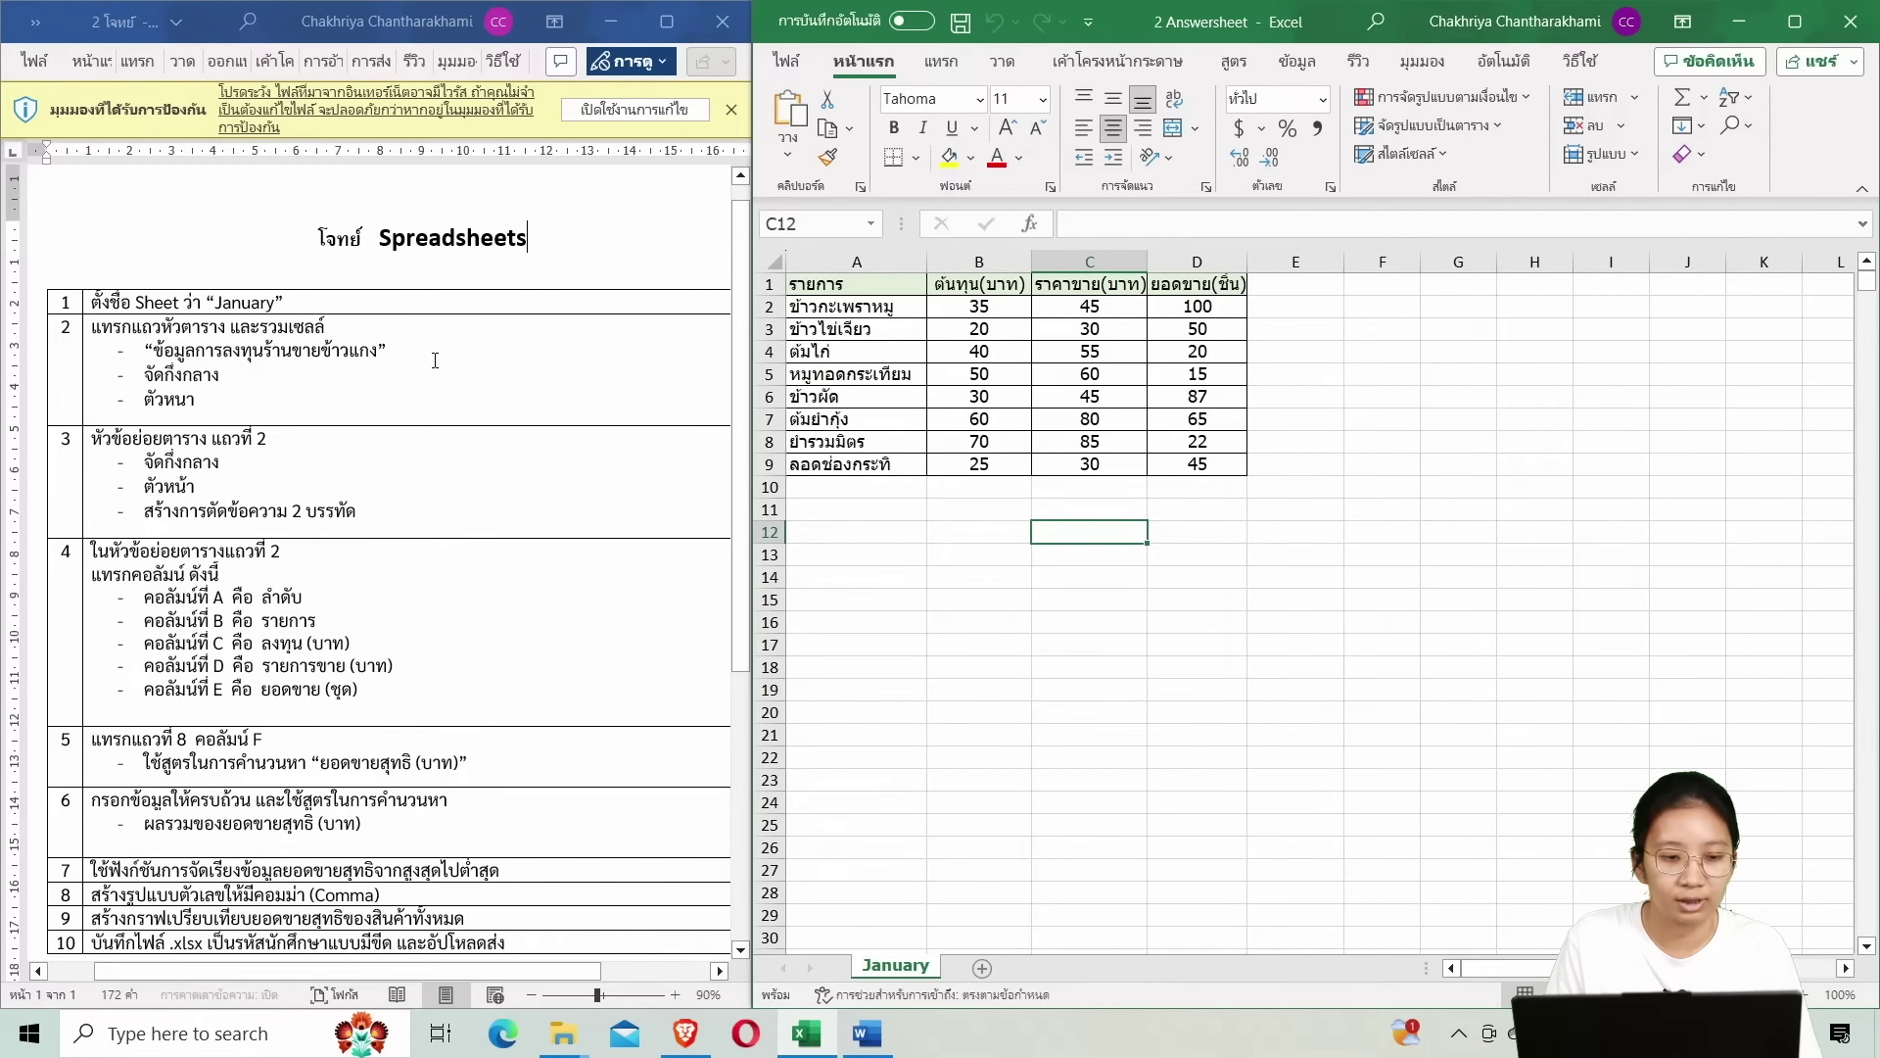
# Review task 2 of the Word assignment, covering the title “ข้อมูลการลงทุนร้านขายข้าวแกง”, its centring and its bold formatting.
pyautogui.click(225, 327)
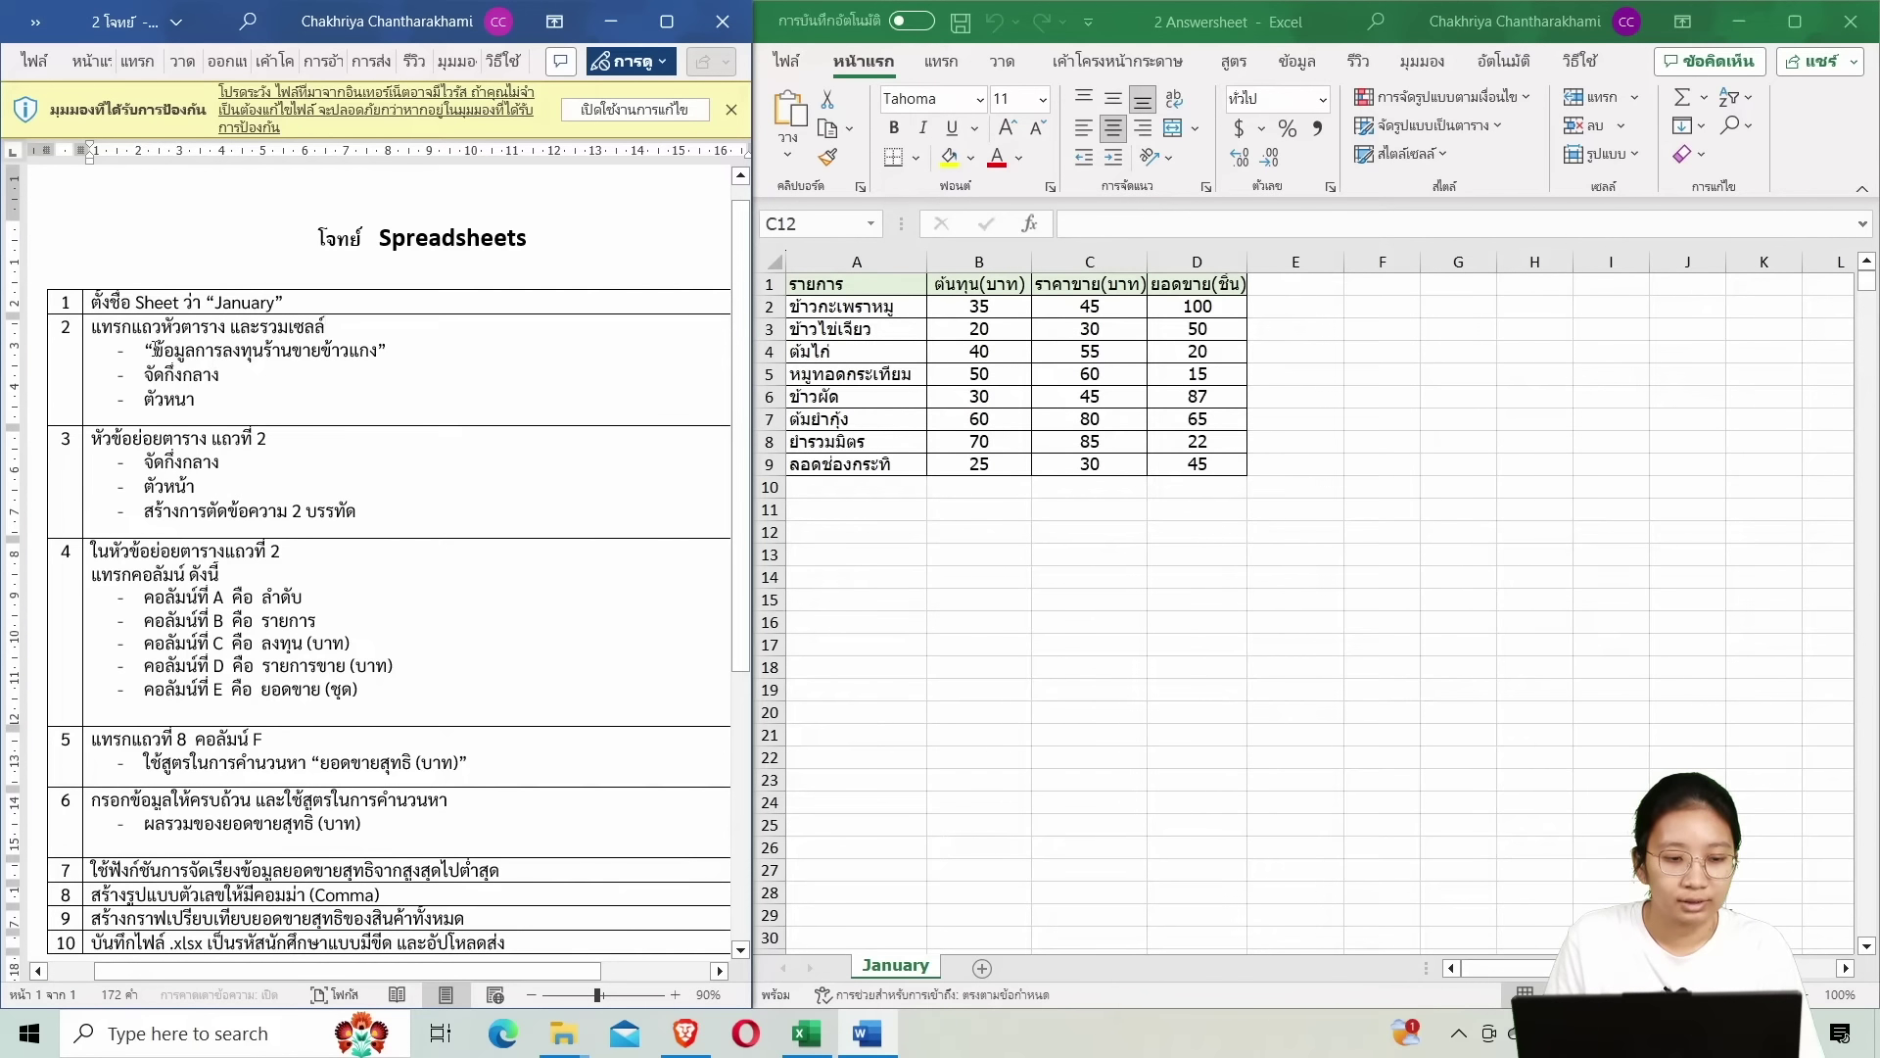
pyautogui.moveTo(152, 350); pyautogui.dragTo(377, 350)
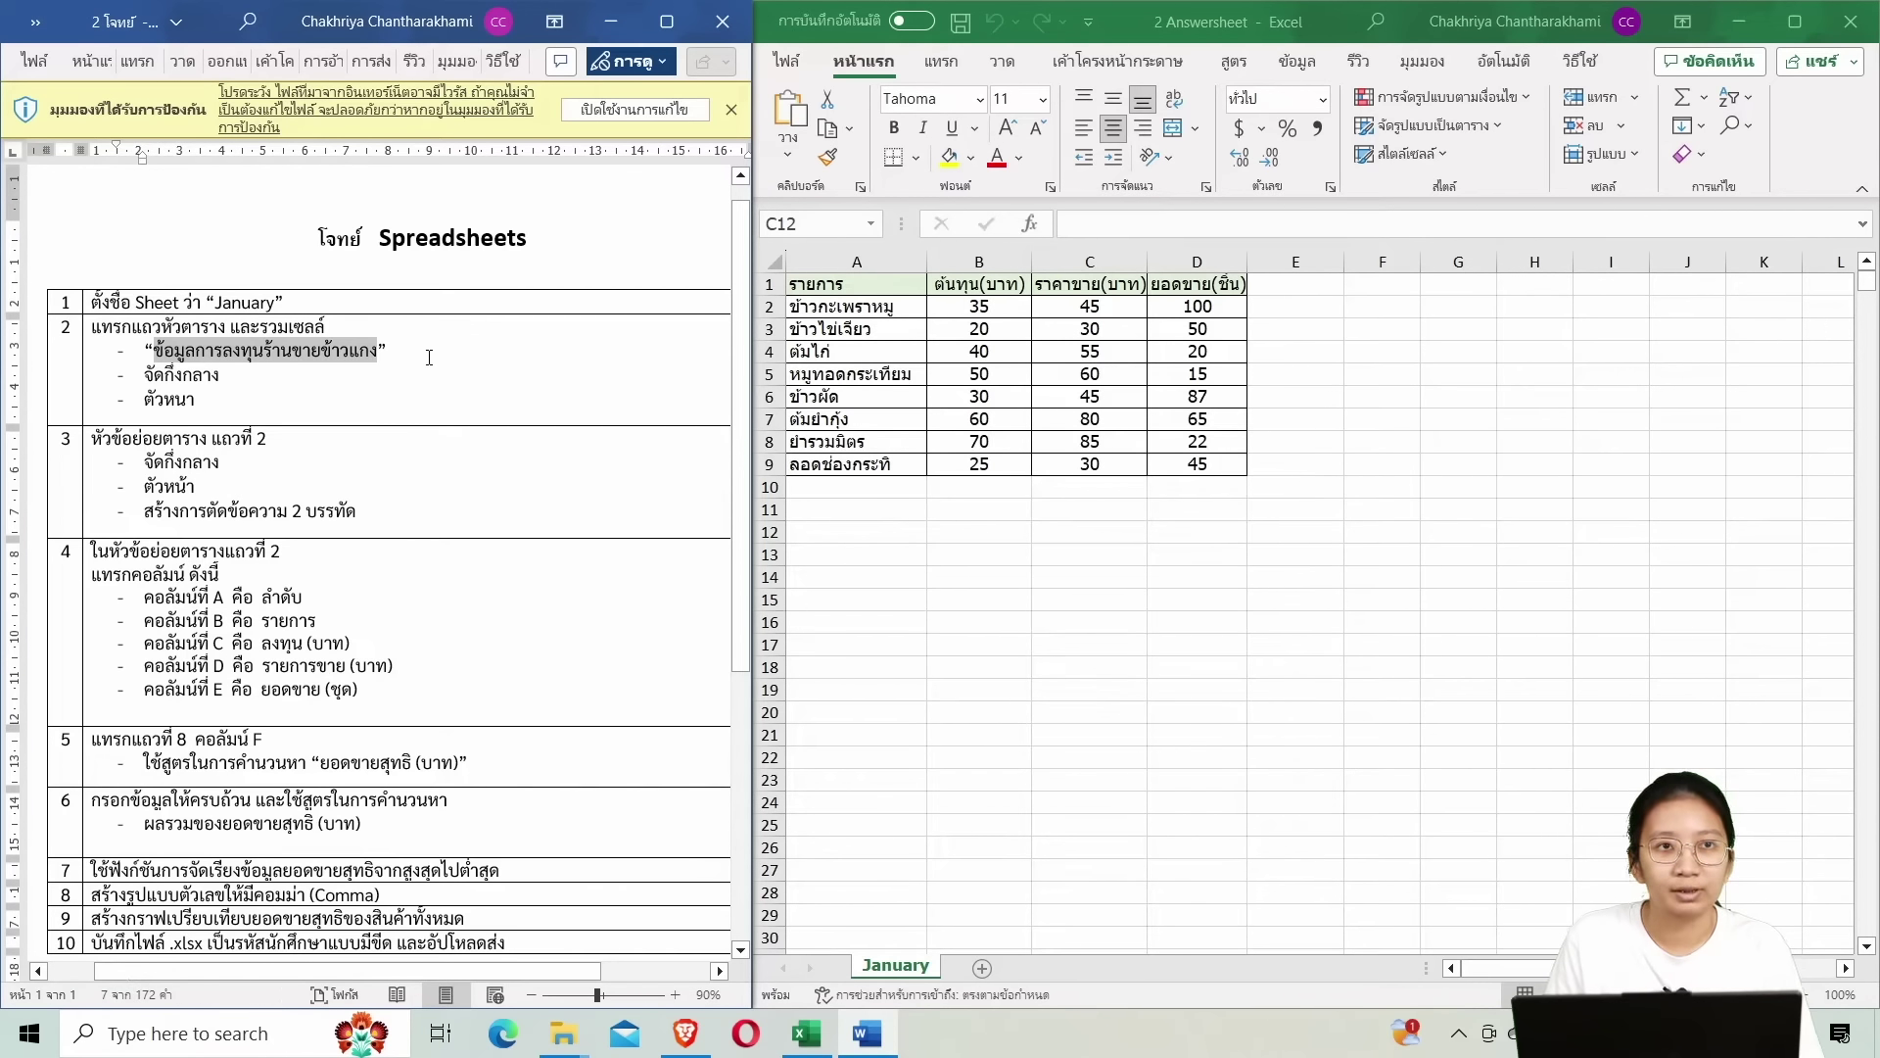
pyautogui.click(433, 354)
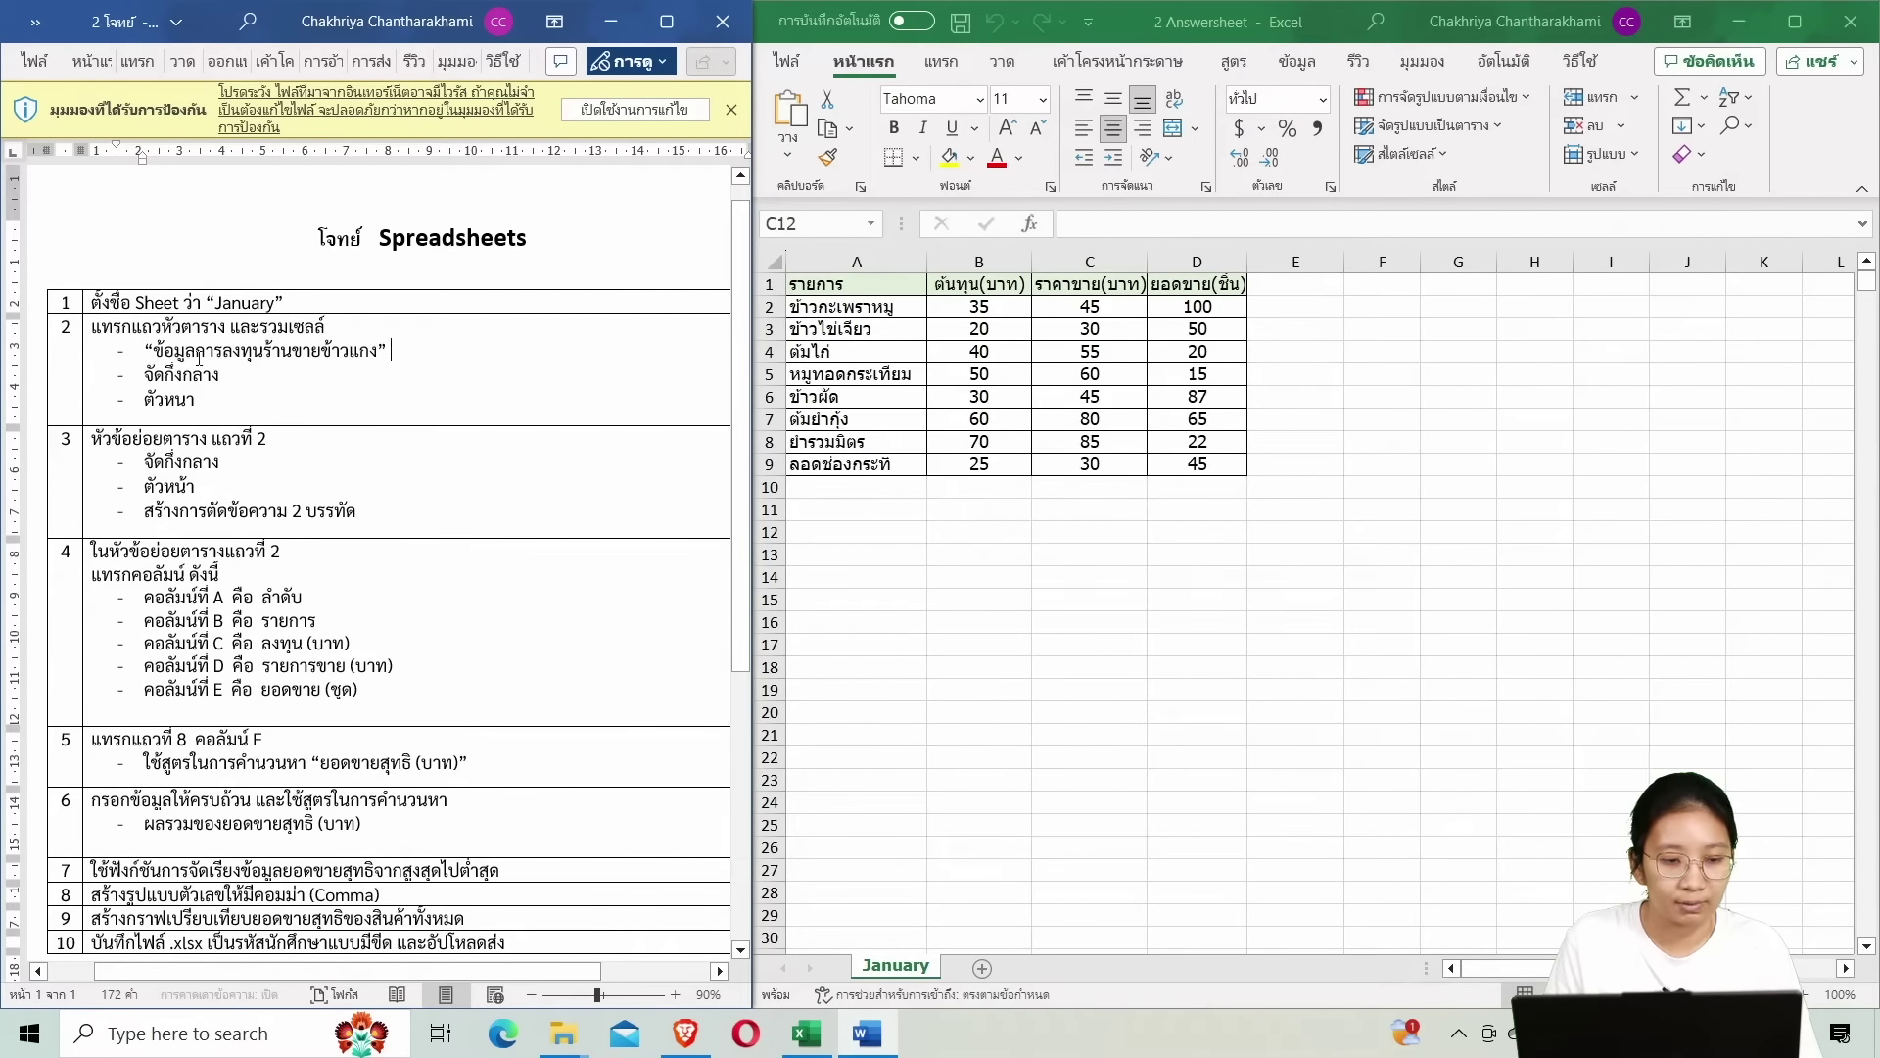
pyautogui.moveTo(157, 352); pyautogui.dragTo(379, 354)
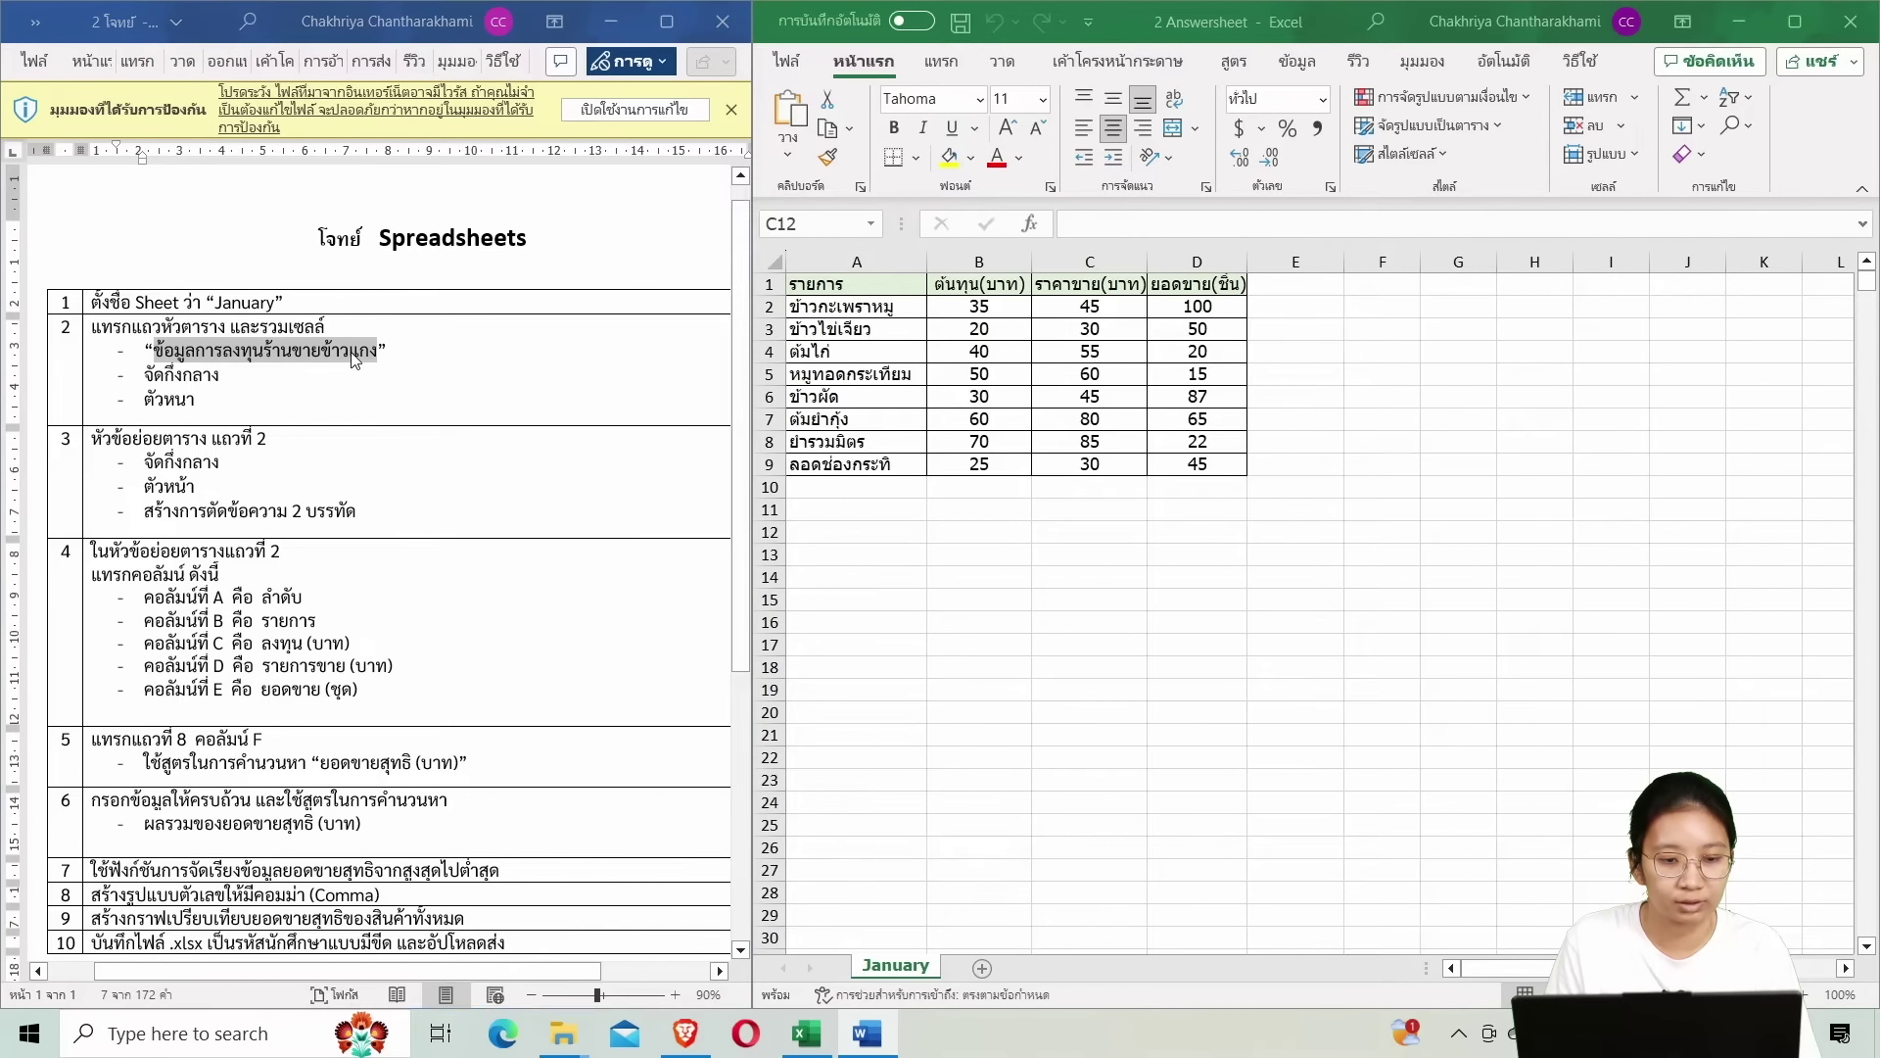
pyautogui.rightClick(355, 359)
pyautogui.click(412, 392)
pyautogui.click(223, 376)
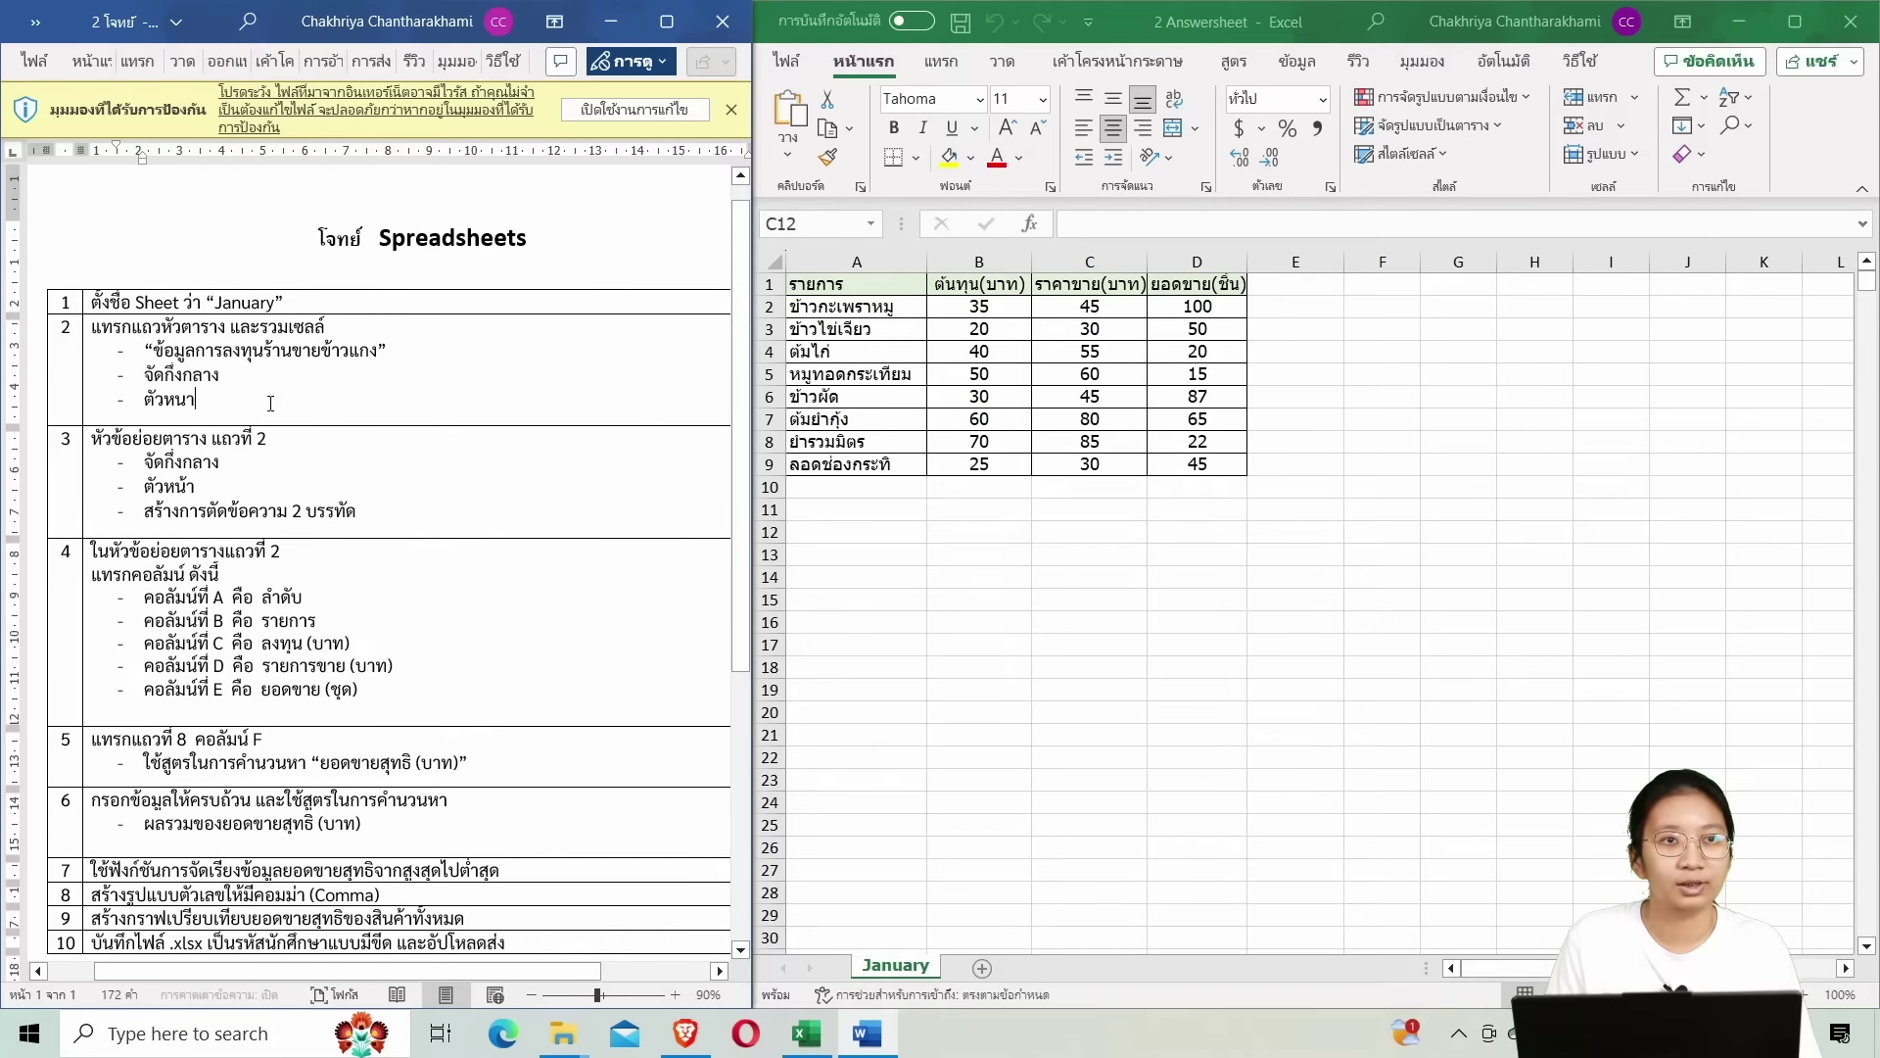
# Move the whole food sales table down one row in the Excel sheet, from A1:D9 to A2:D10, freeing row 1.
pyautogui.click(1283, 465)
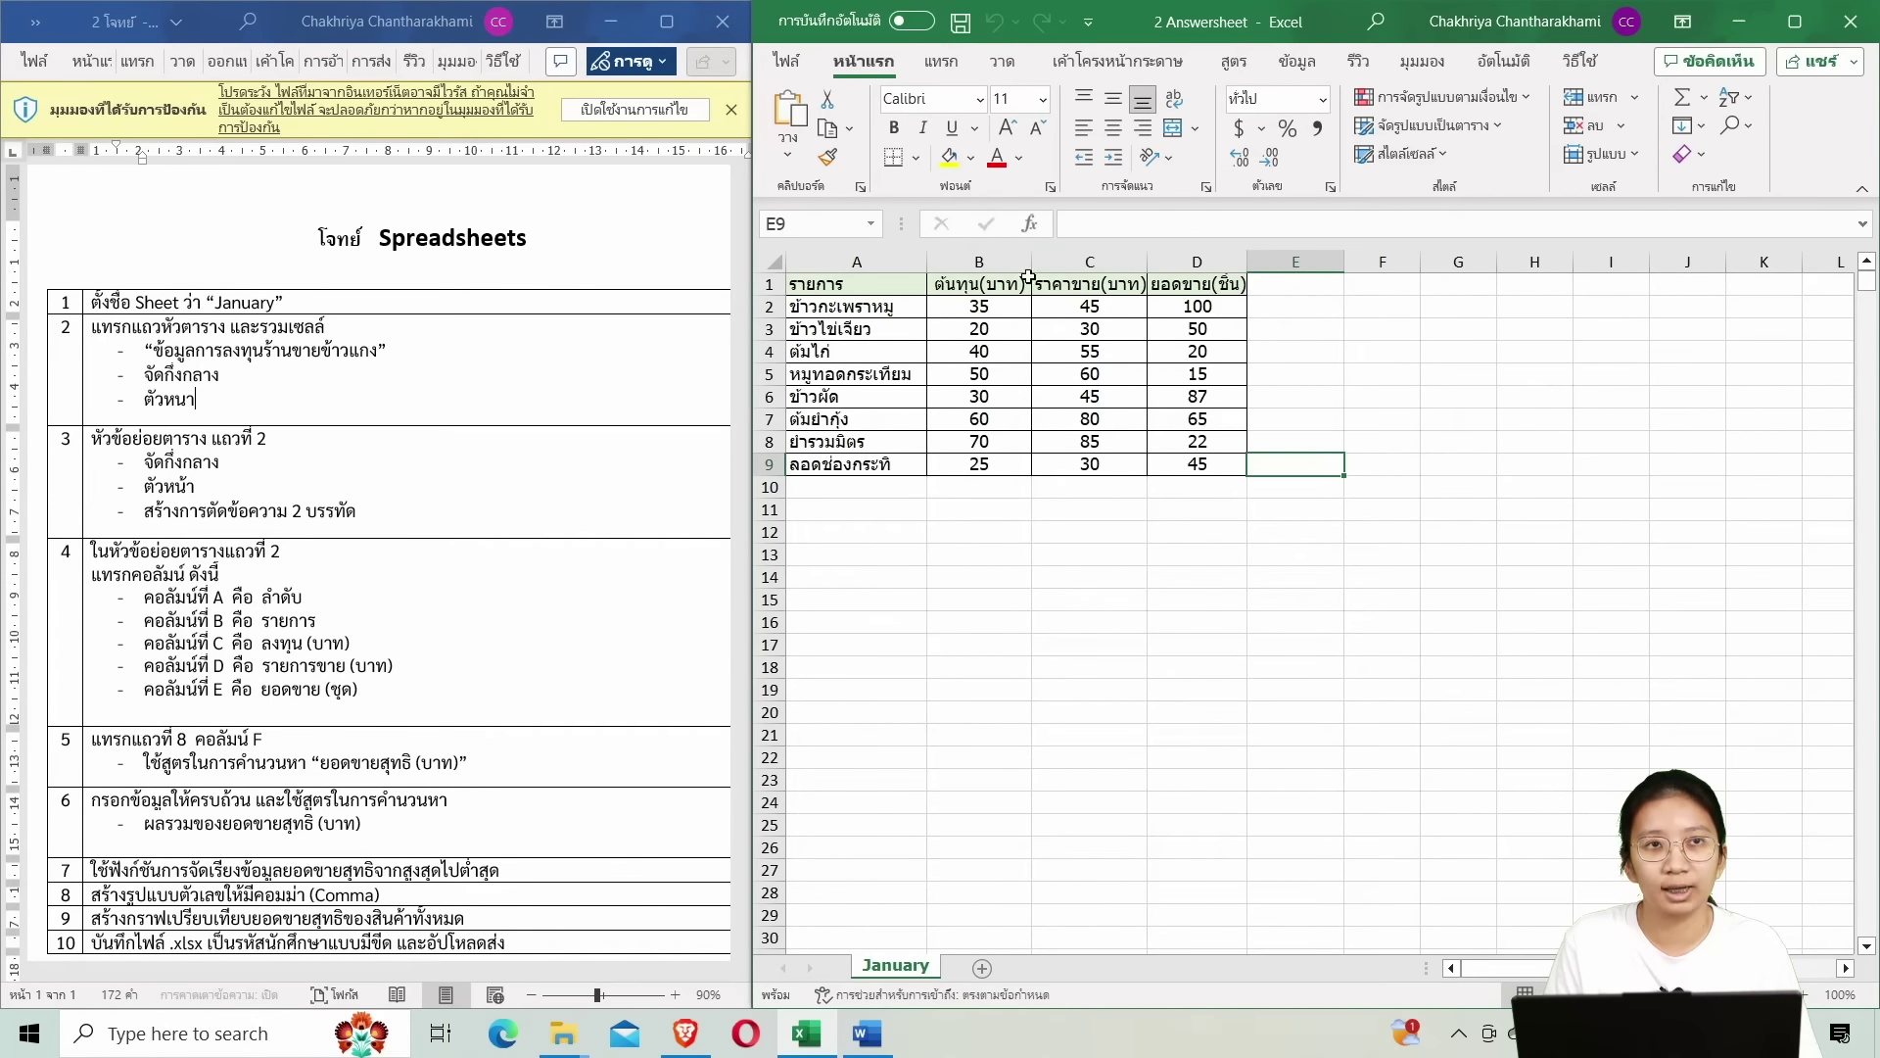
pyautogui.click(1385, 435)
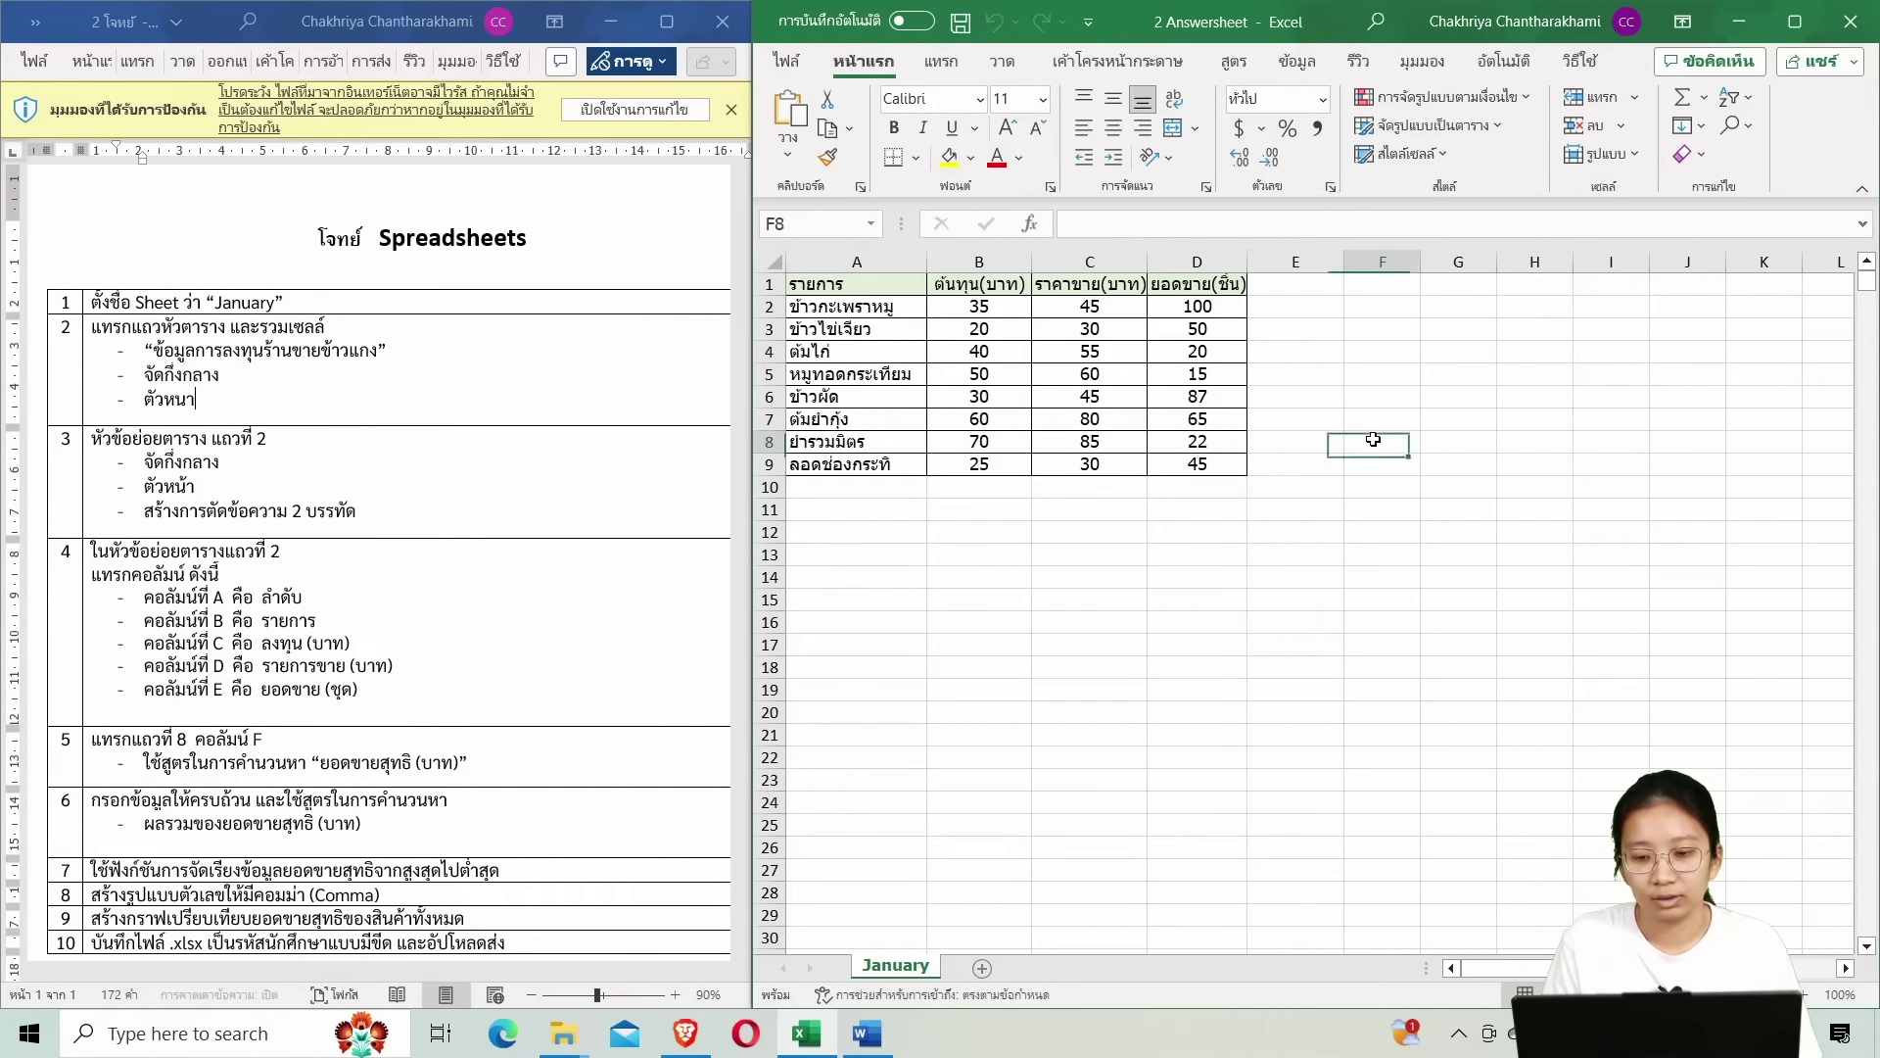
pyautogui.click(1346, 494)
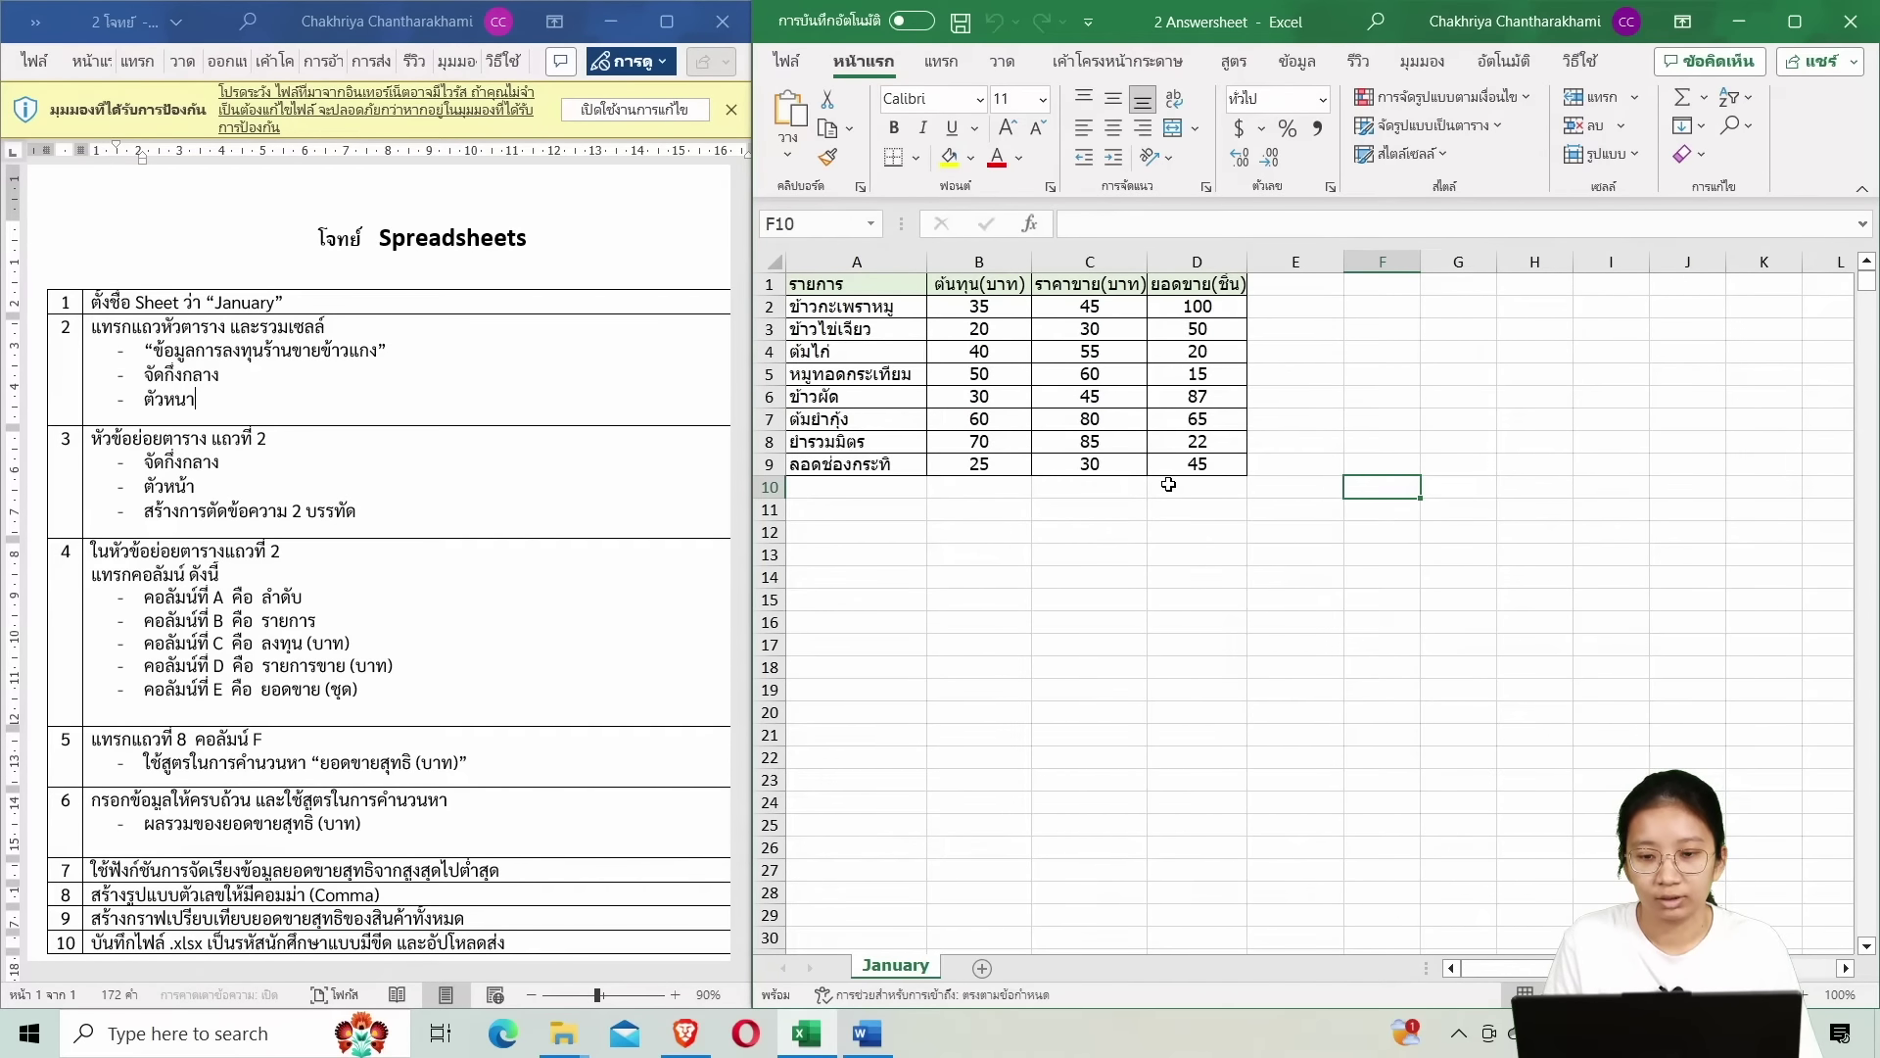
pyautogui.moveTo(1190, 466); pyautogui.dragTo(891, 284)
pyautogui.click(1390, 466)
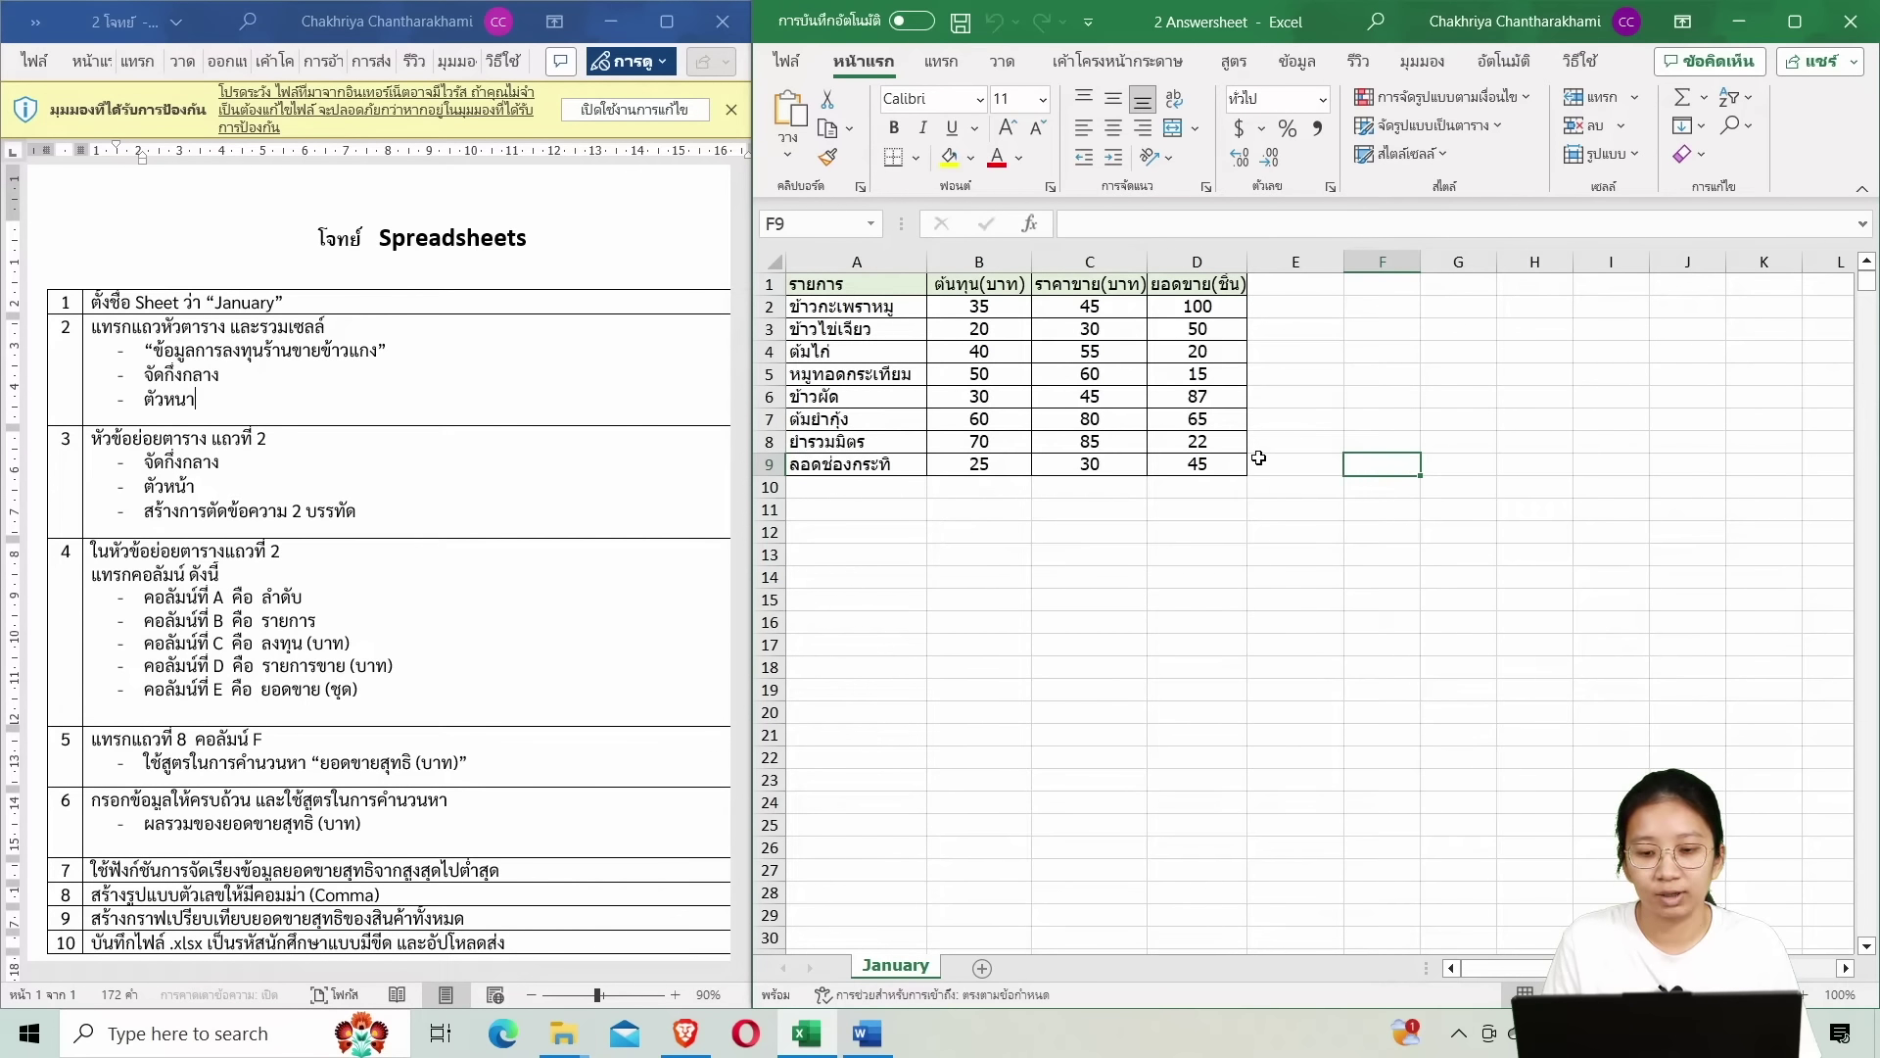
pyautogui.moveTo(1236, 464); pyautogui.dragTo(862, 286)
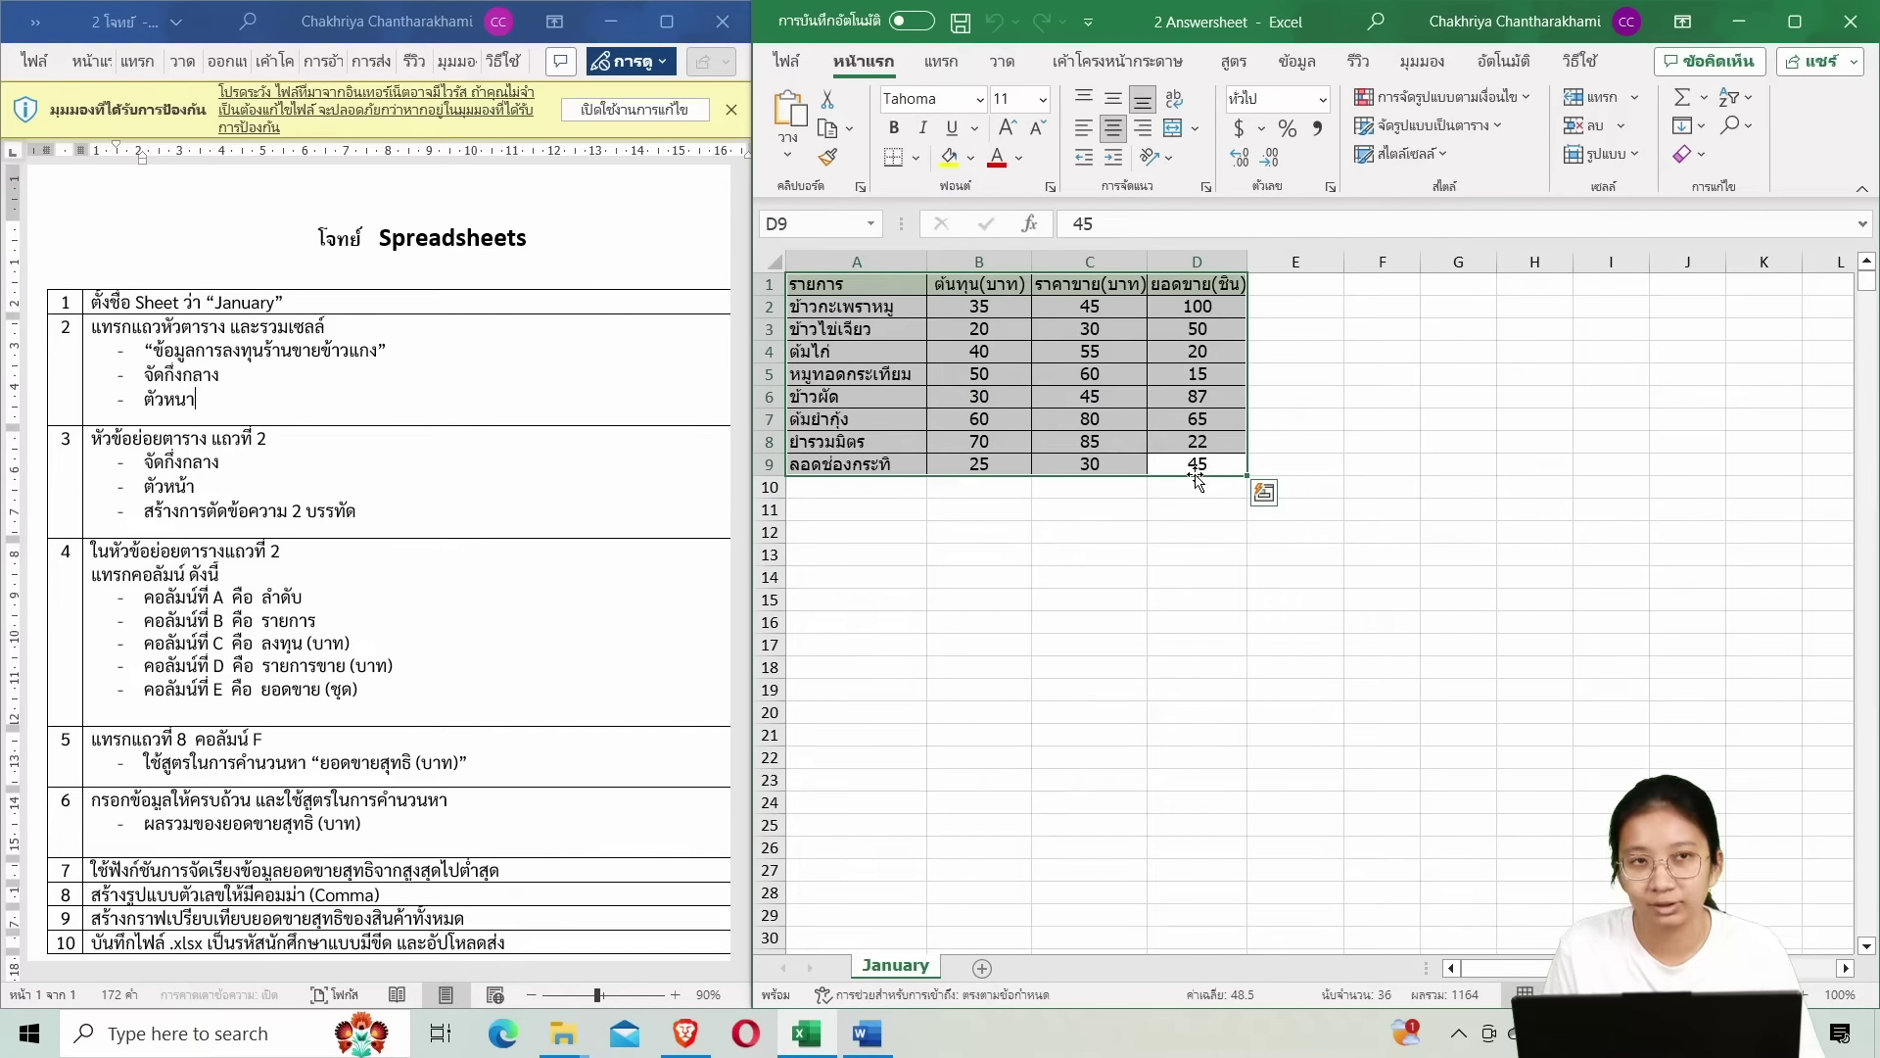
pyautogui.moveTo(1197, 477); pyautogui.dragTo(1201, 497)
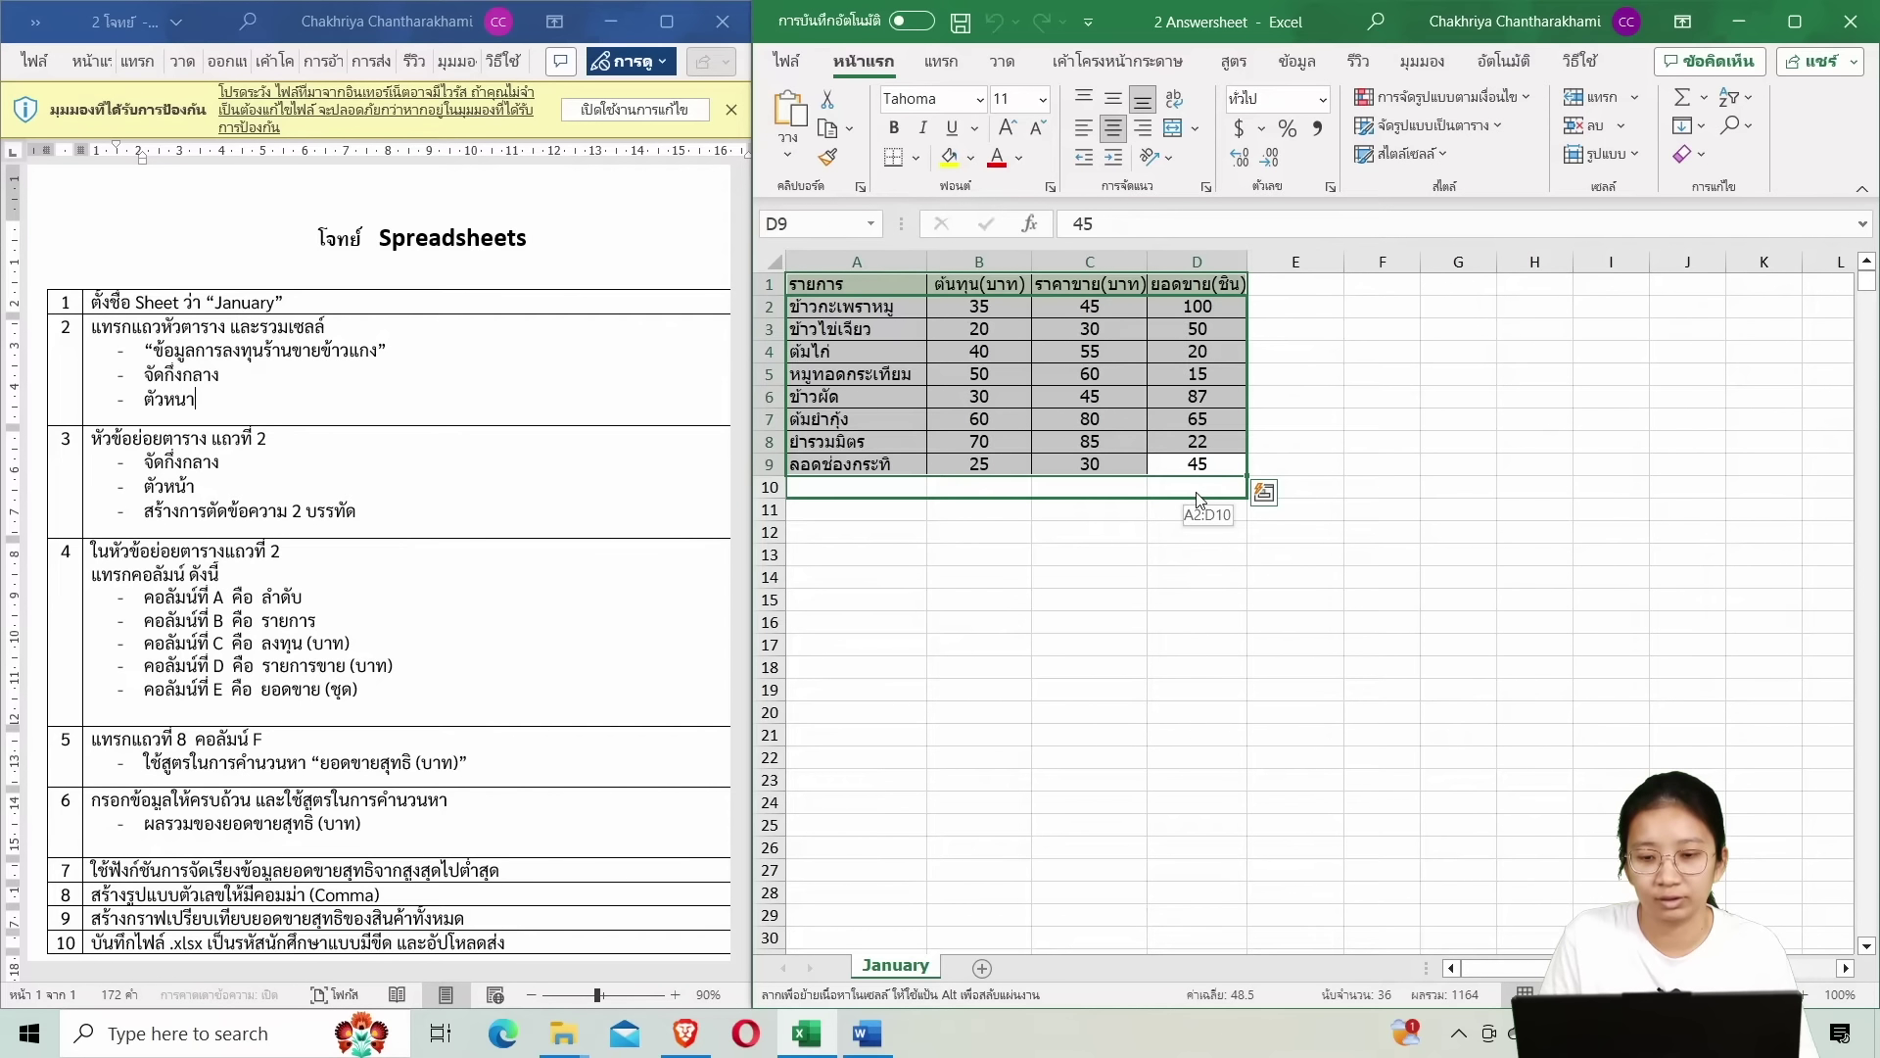
pyautogui.moveTo(1197, 499); pyautogui.dragTo(1196, 499)
pyautogui.click(1363, 423)
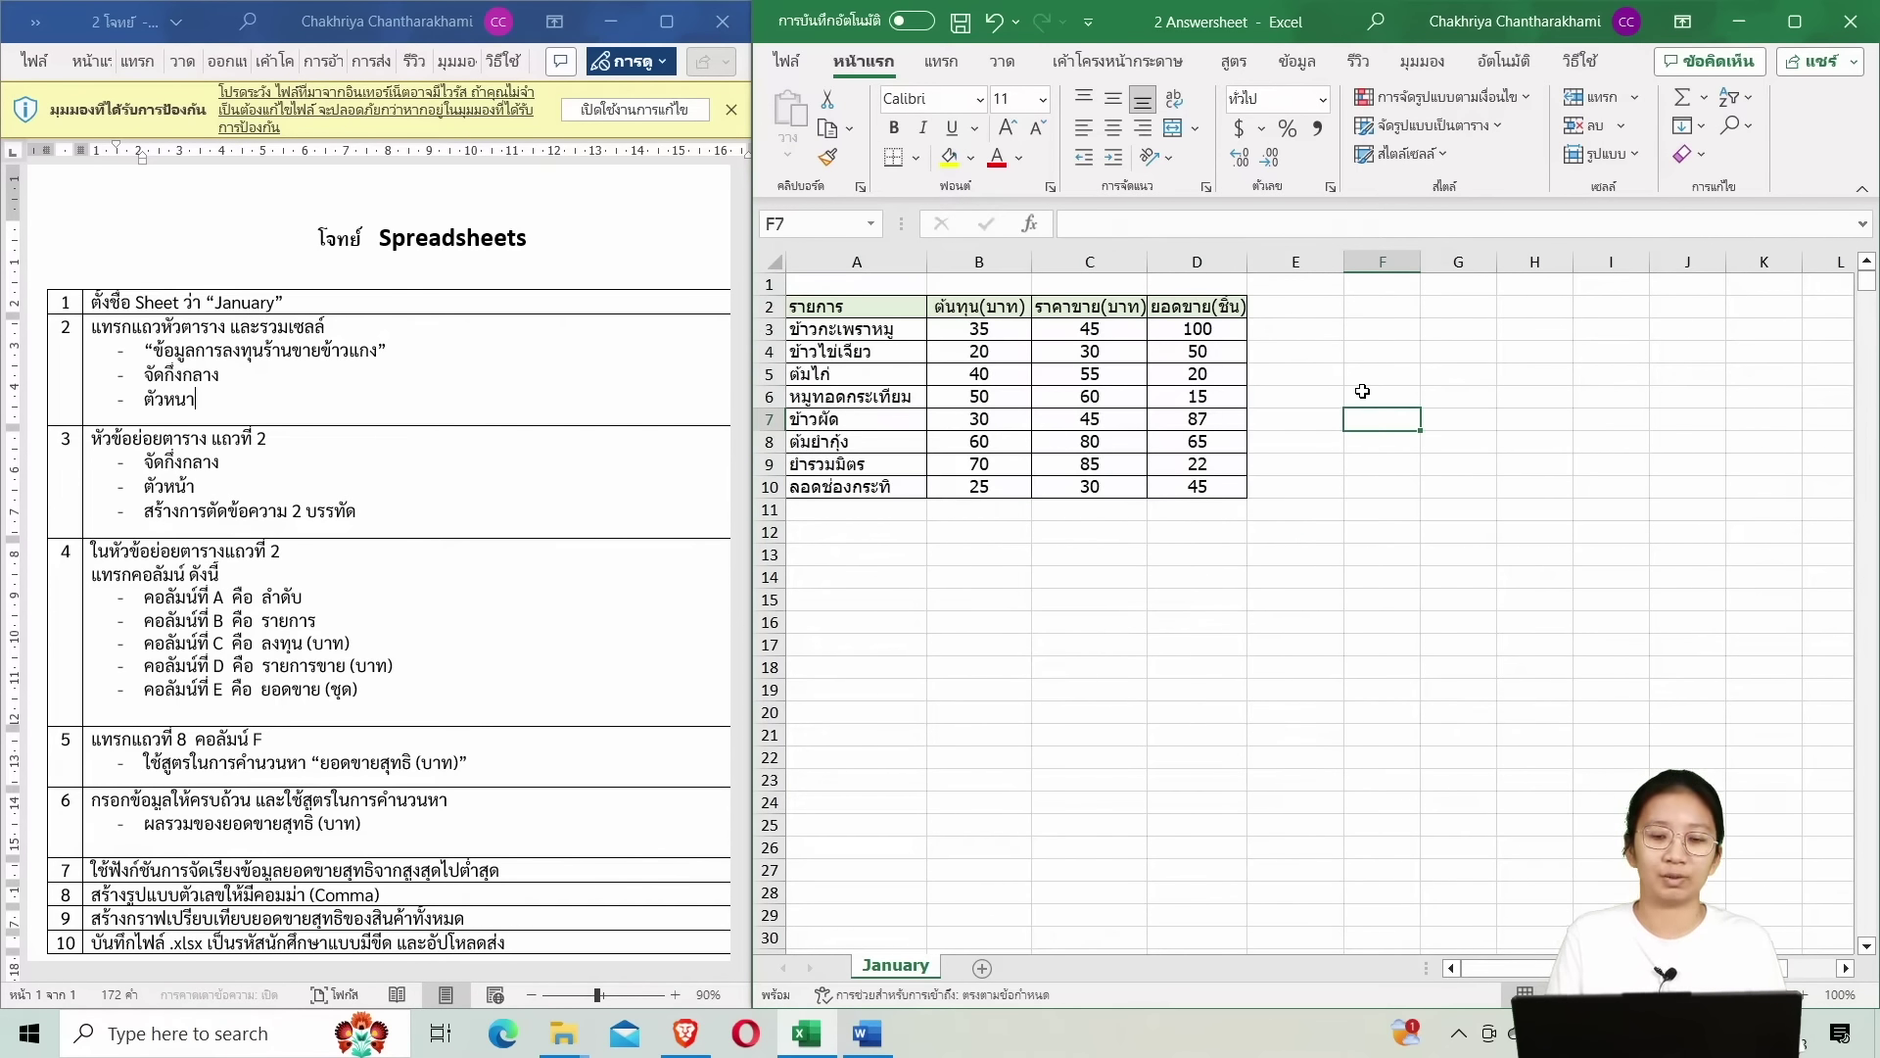
# Merge cells A1:D1 above the table into one cell without centring, then restore the side-by-side window layout.
pyautogui.moveTo(911, 284); pyautogui.dragTo(1175, 282)
pyautogui.click(1175, 282)
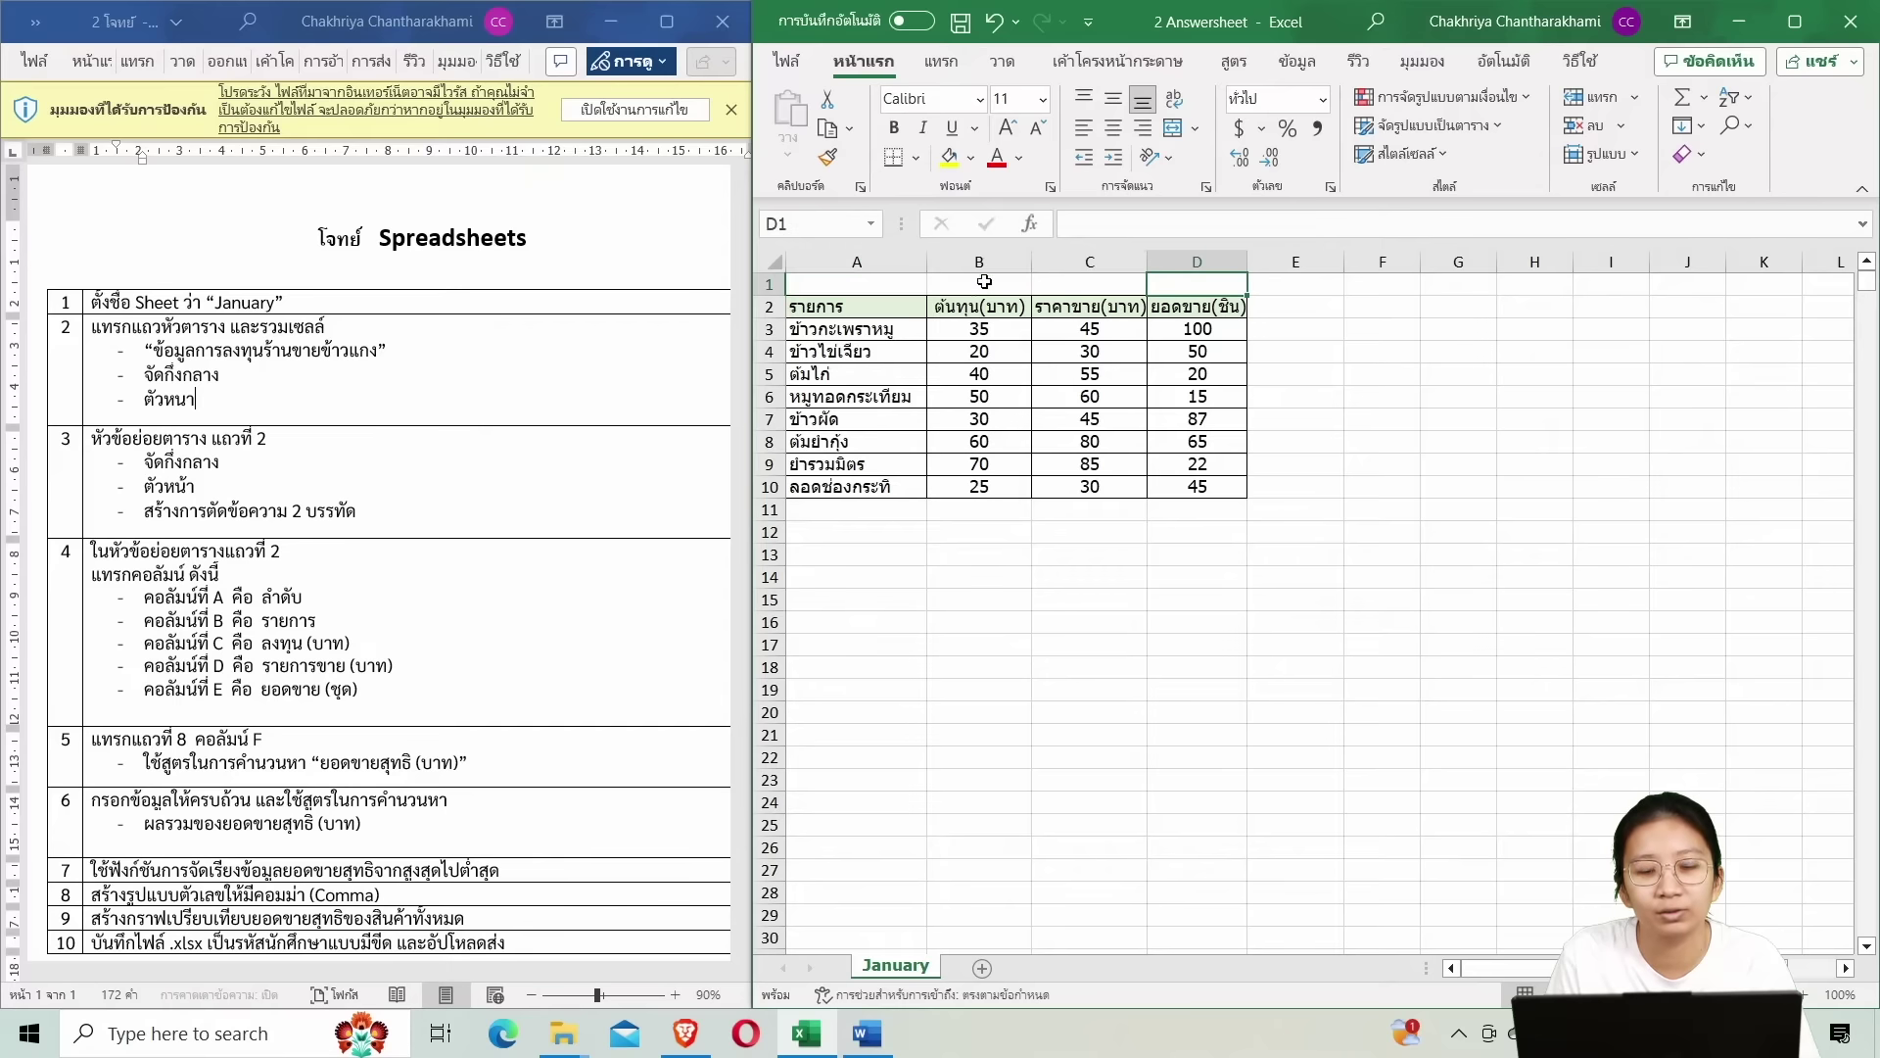
pyautogui.click(863, 285)
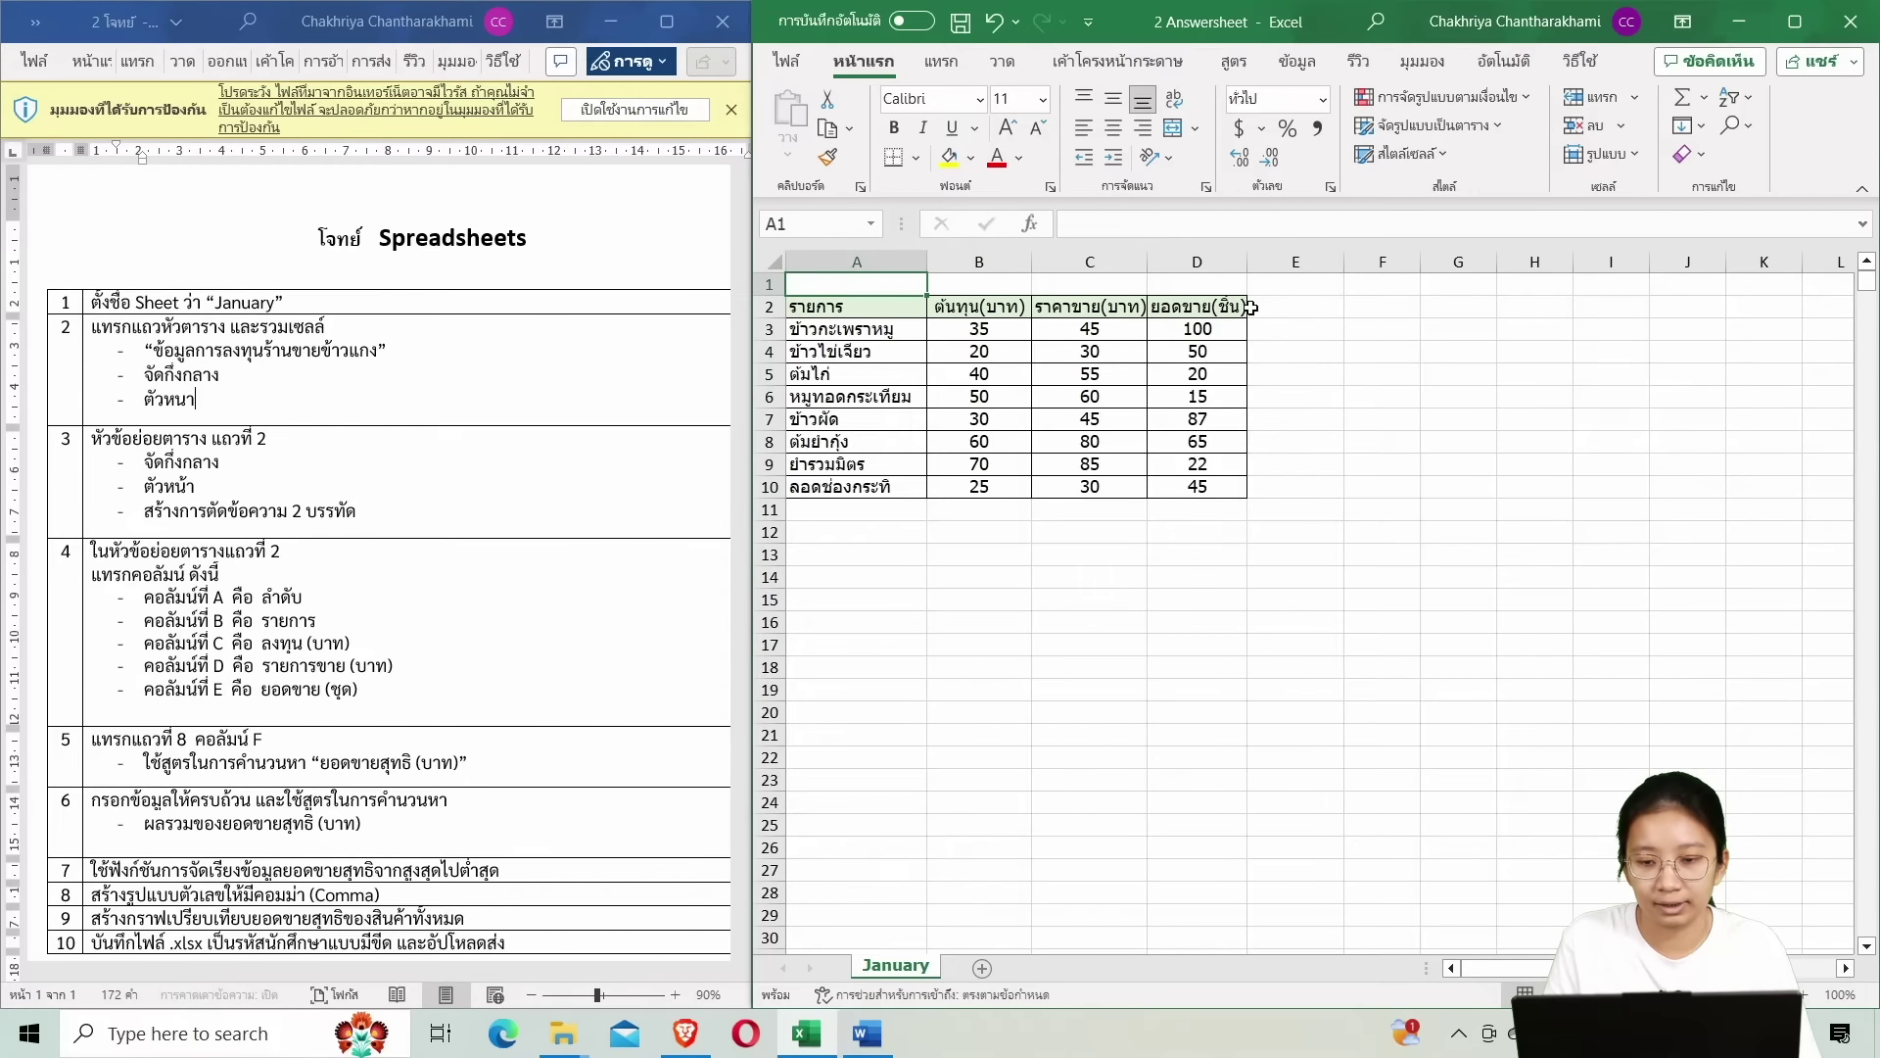
pyautogui.click(1382, 306)
pyautogui.moveTo(871, 284)
pyautogui.mouseDown()
pyautogui.moveTo(1200, 284)
pyautogui.moveTo(906, 284)
pyautogui.mouseUp()
pyautogui.click(867, 284)
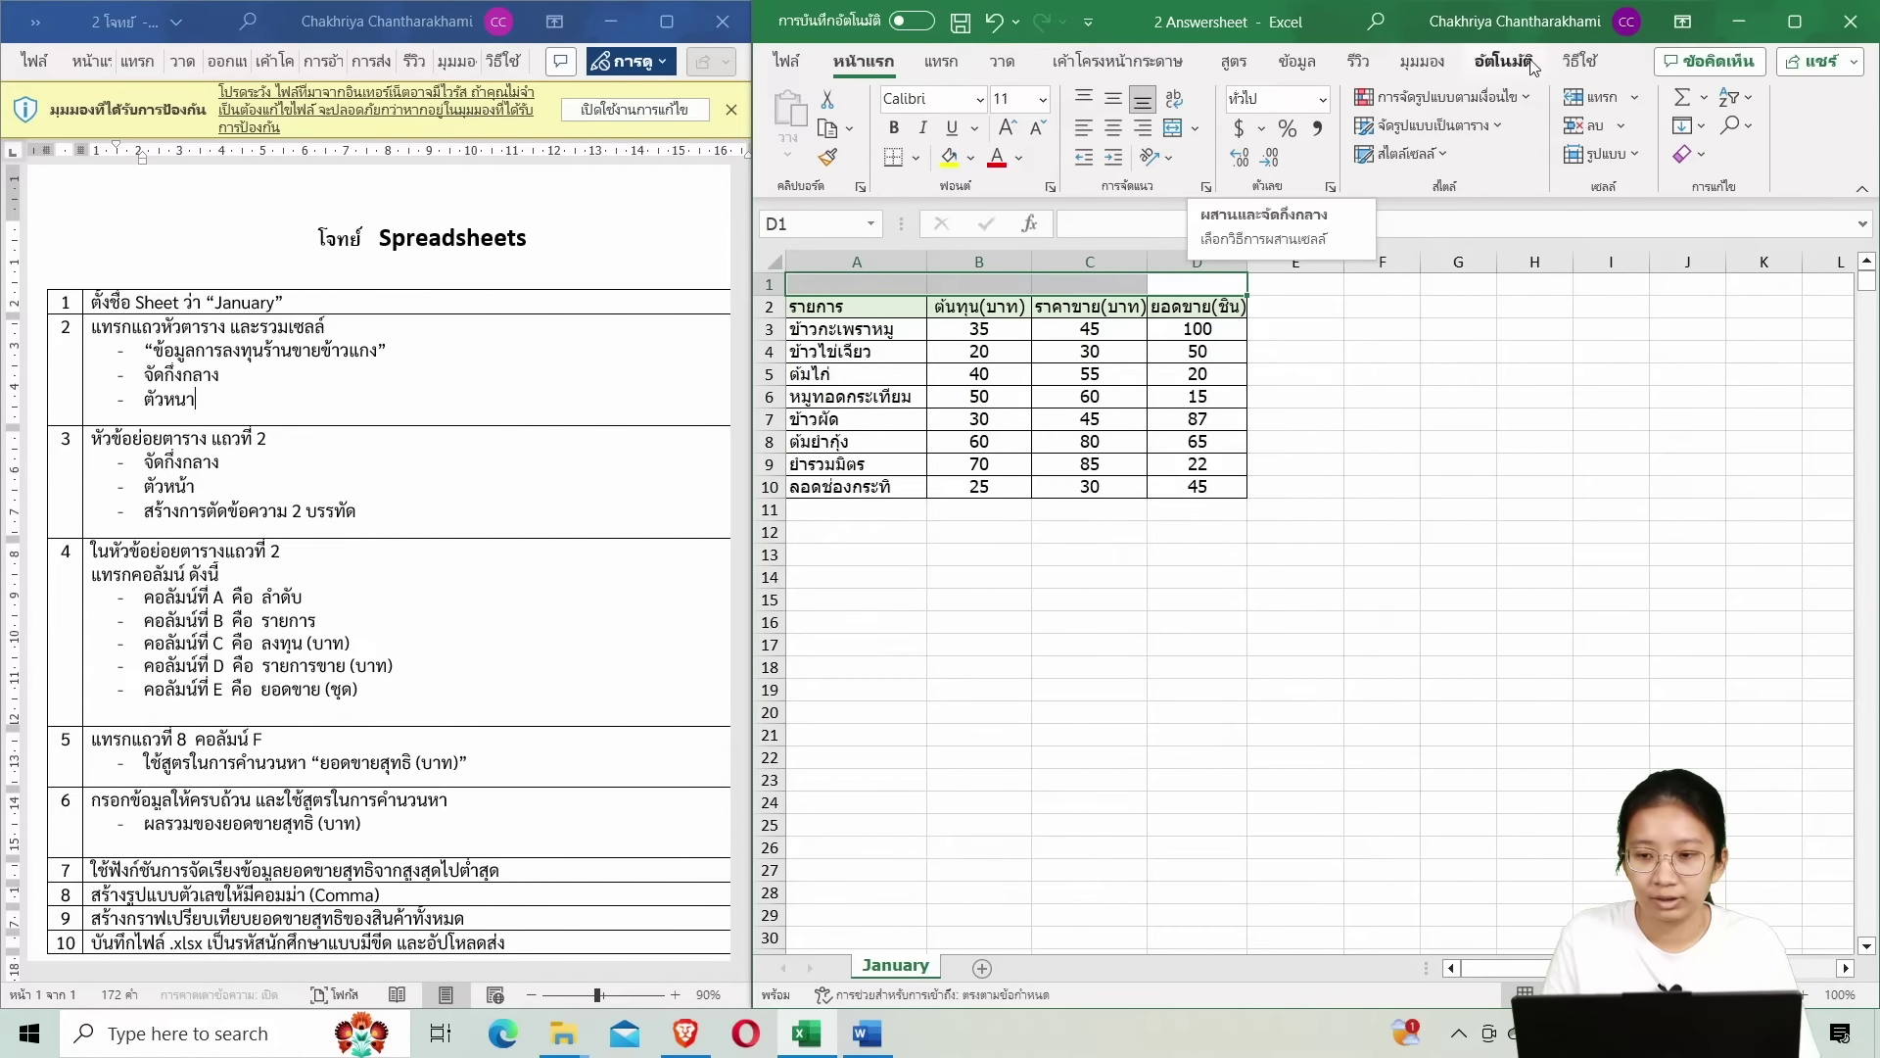
pyautogui.click(1795, 21)
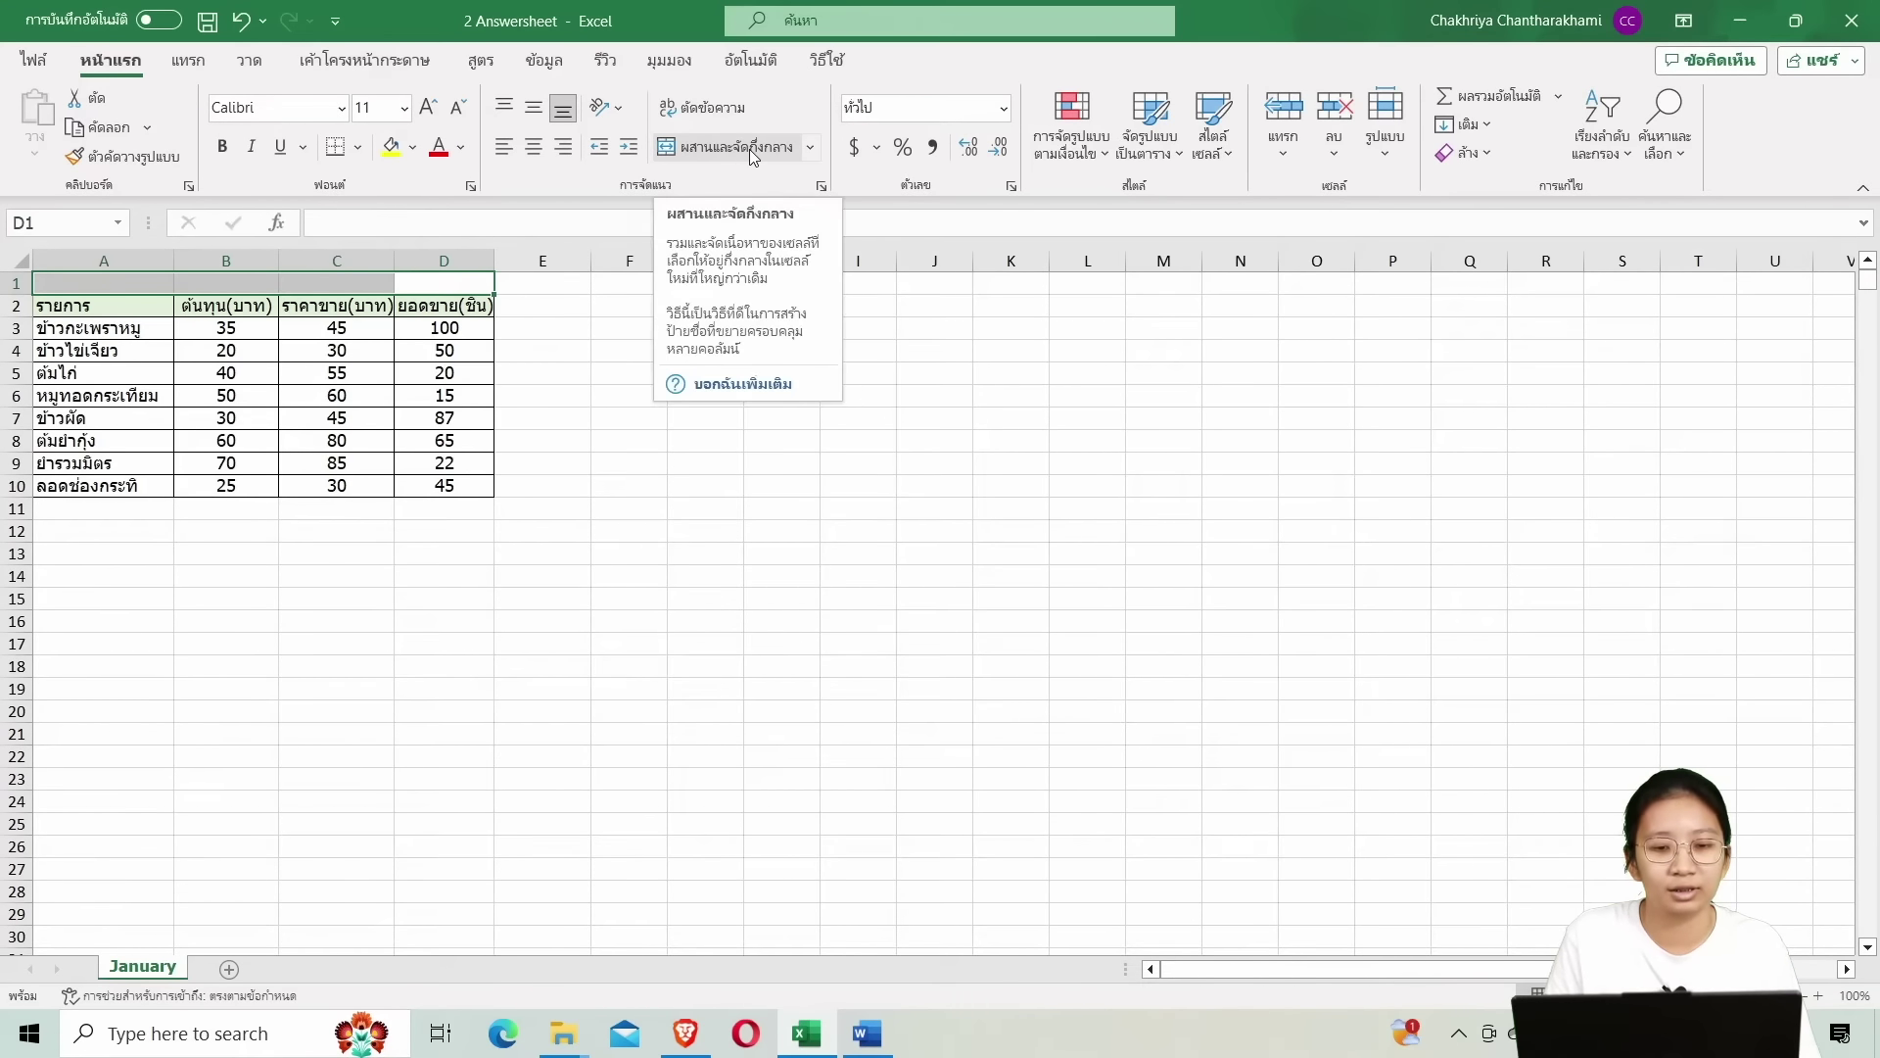
pyautogui.click(810, 148)
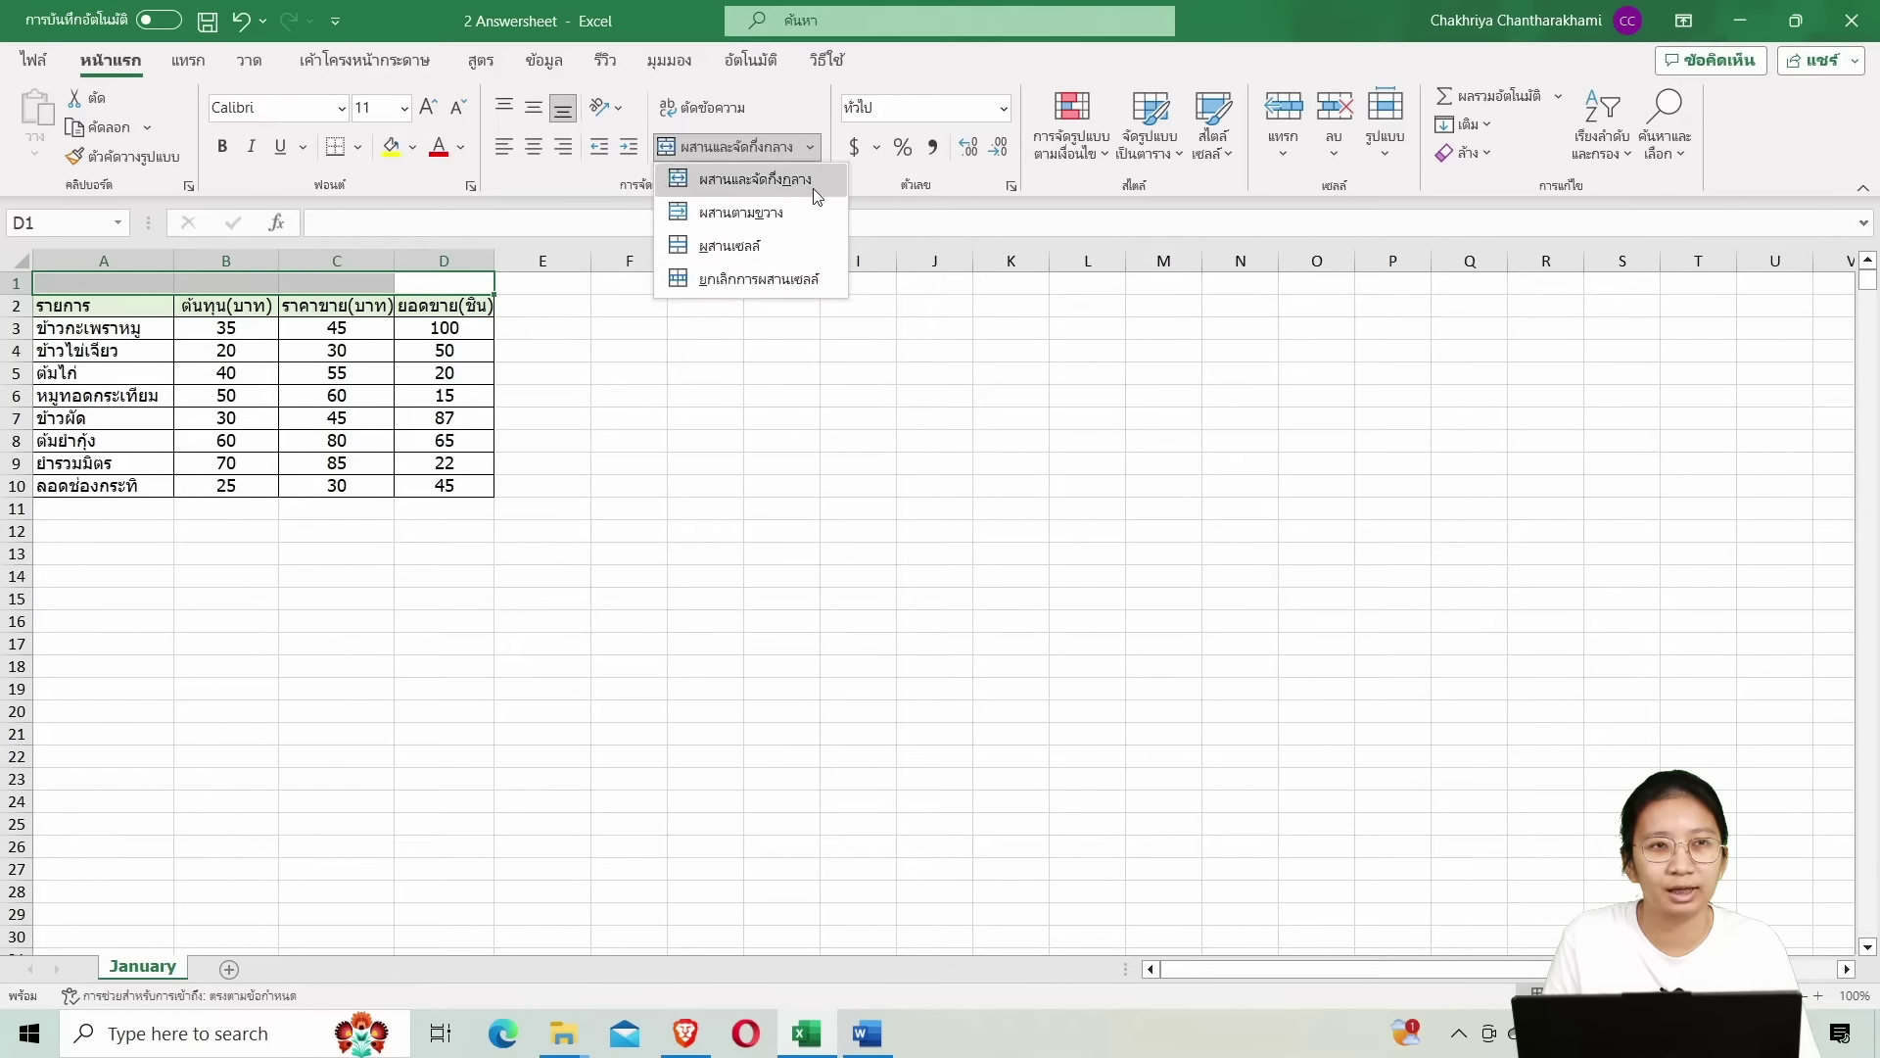
pyautogui.click(810, 245)
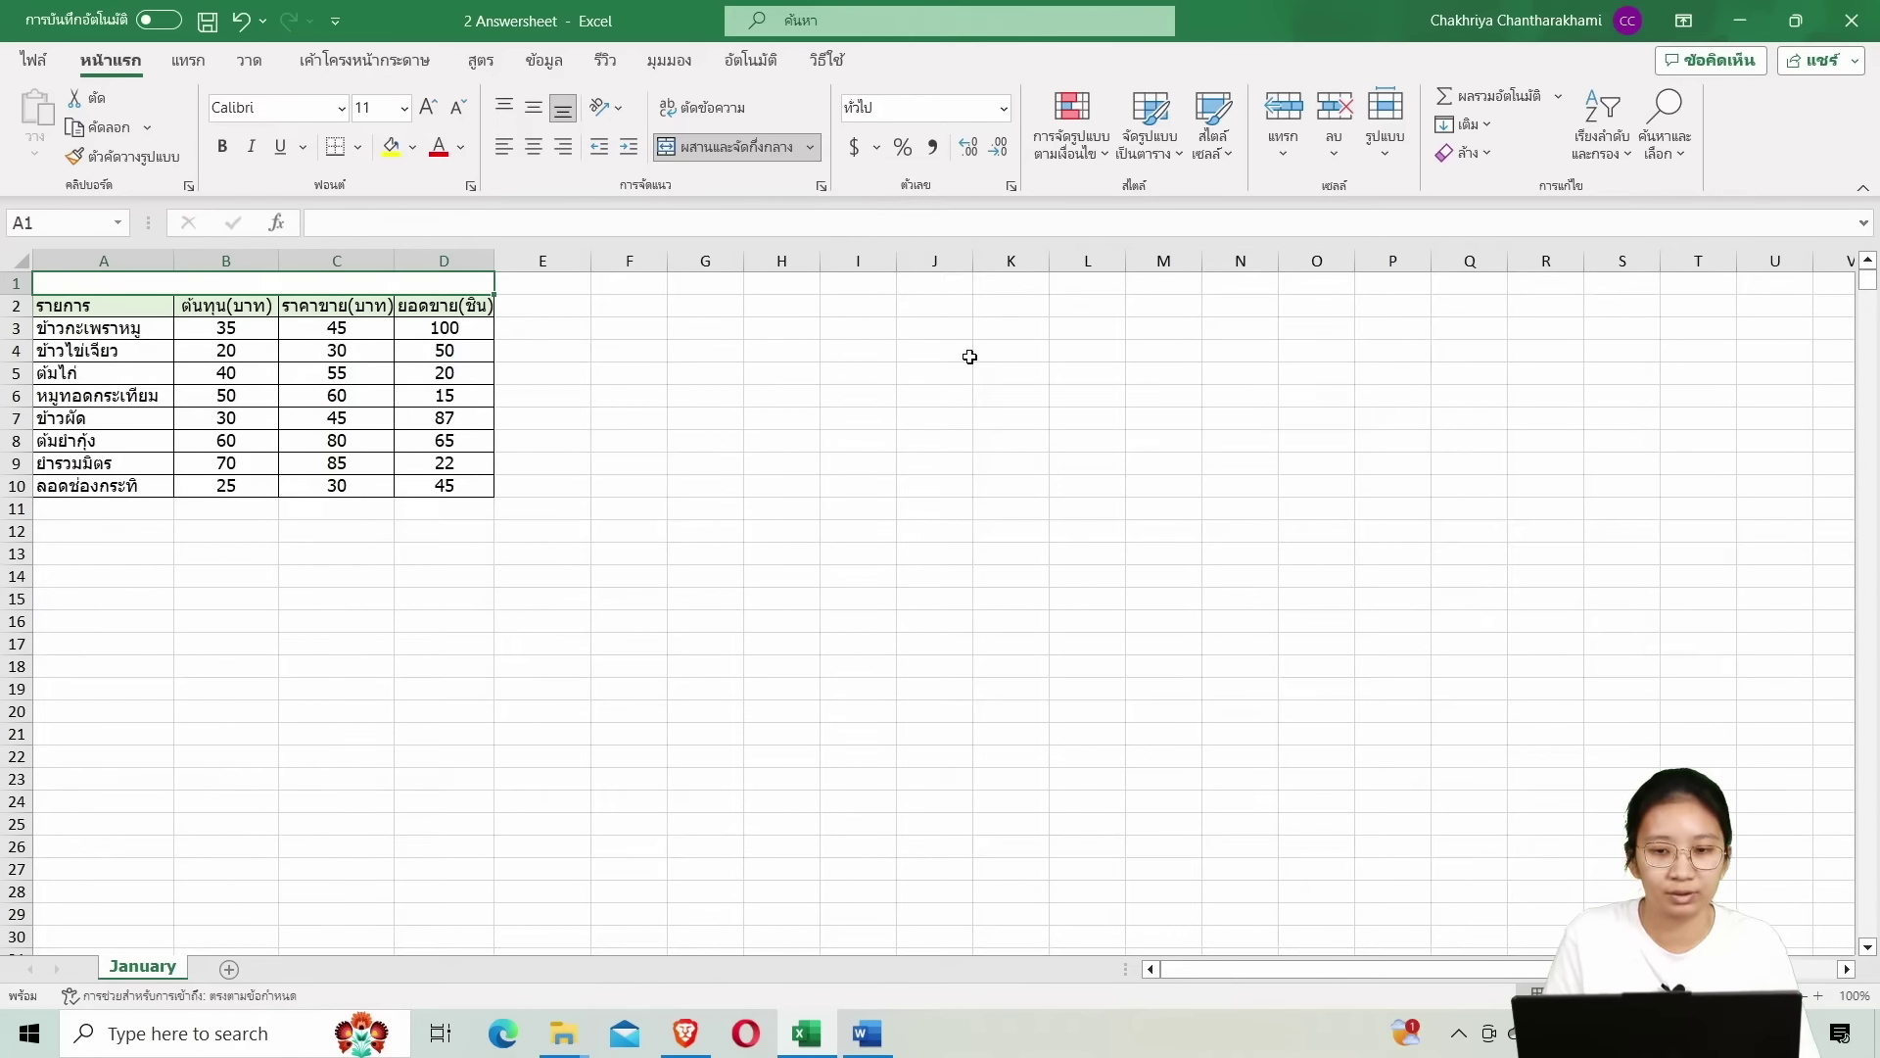
pyautogui.moveTo(1278, 14); pyautogui.dragTo(1869, 245)
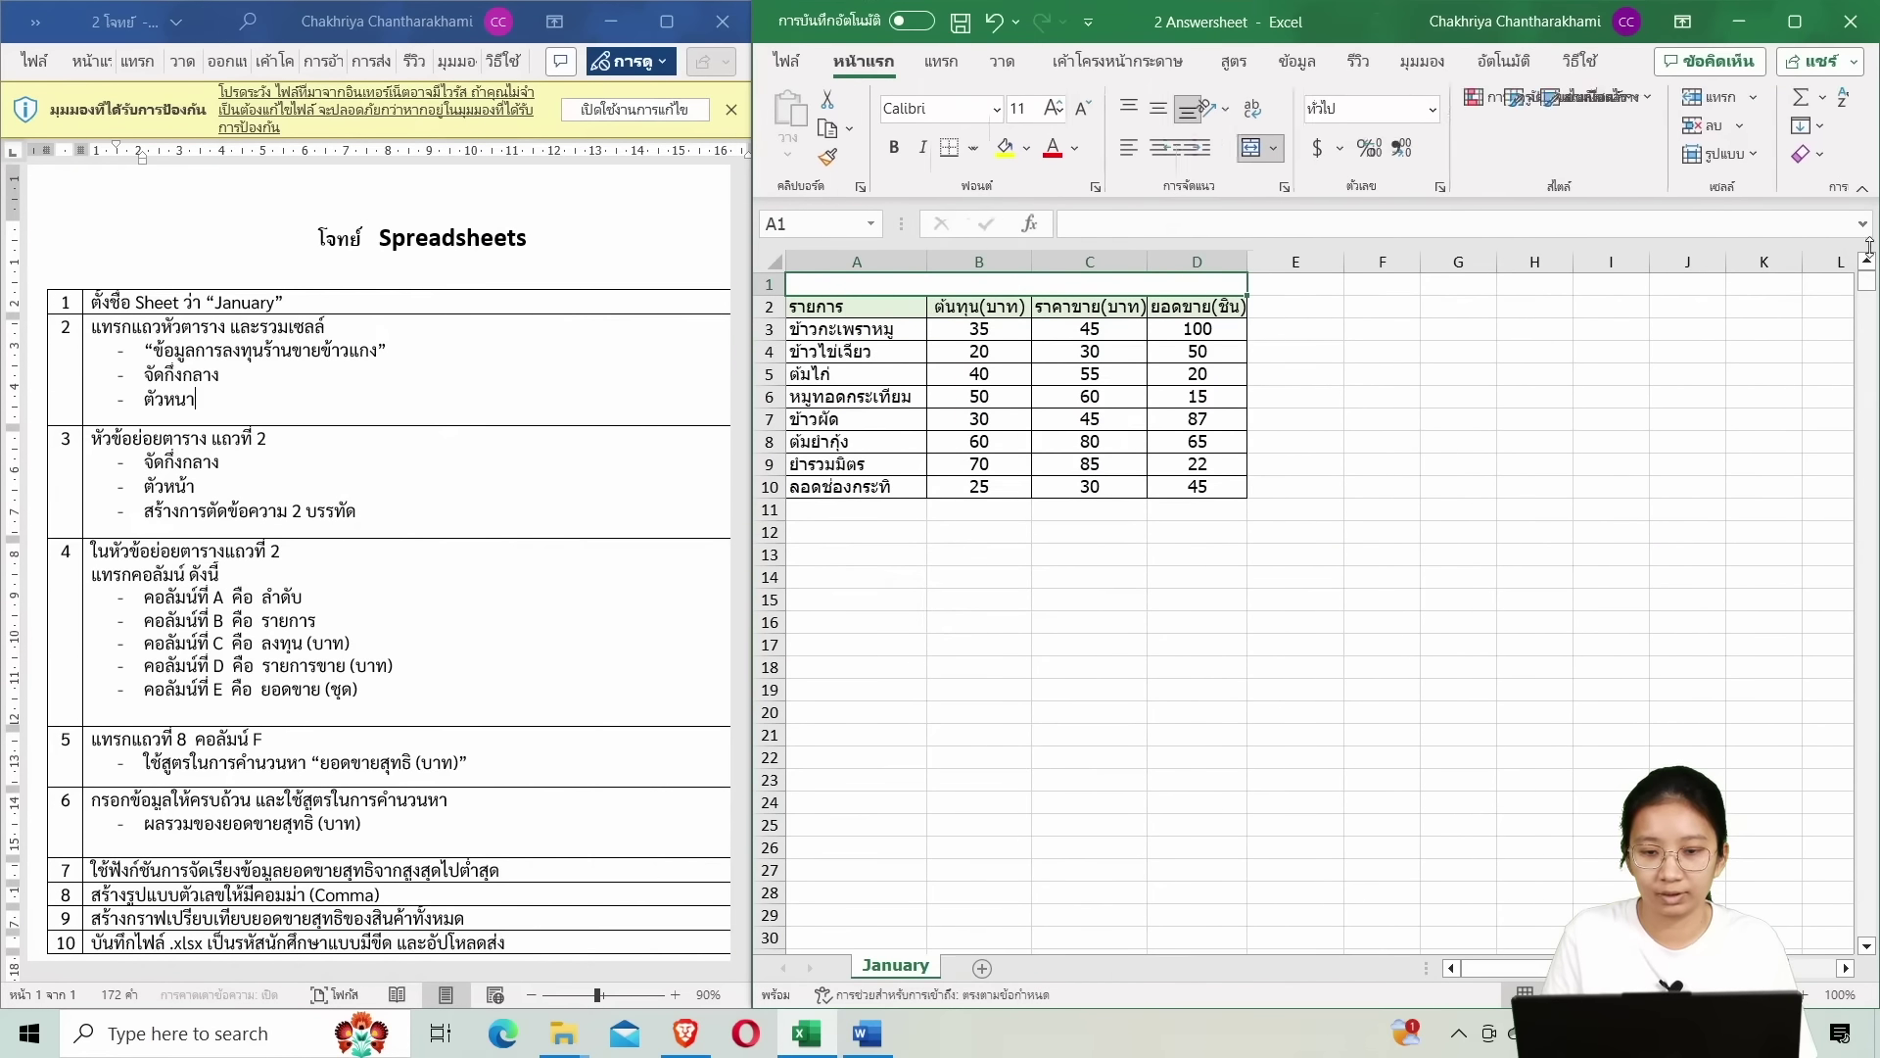
pyautogui.click(1456, 391)
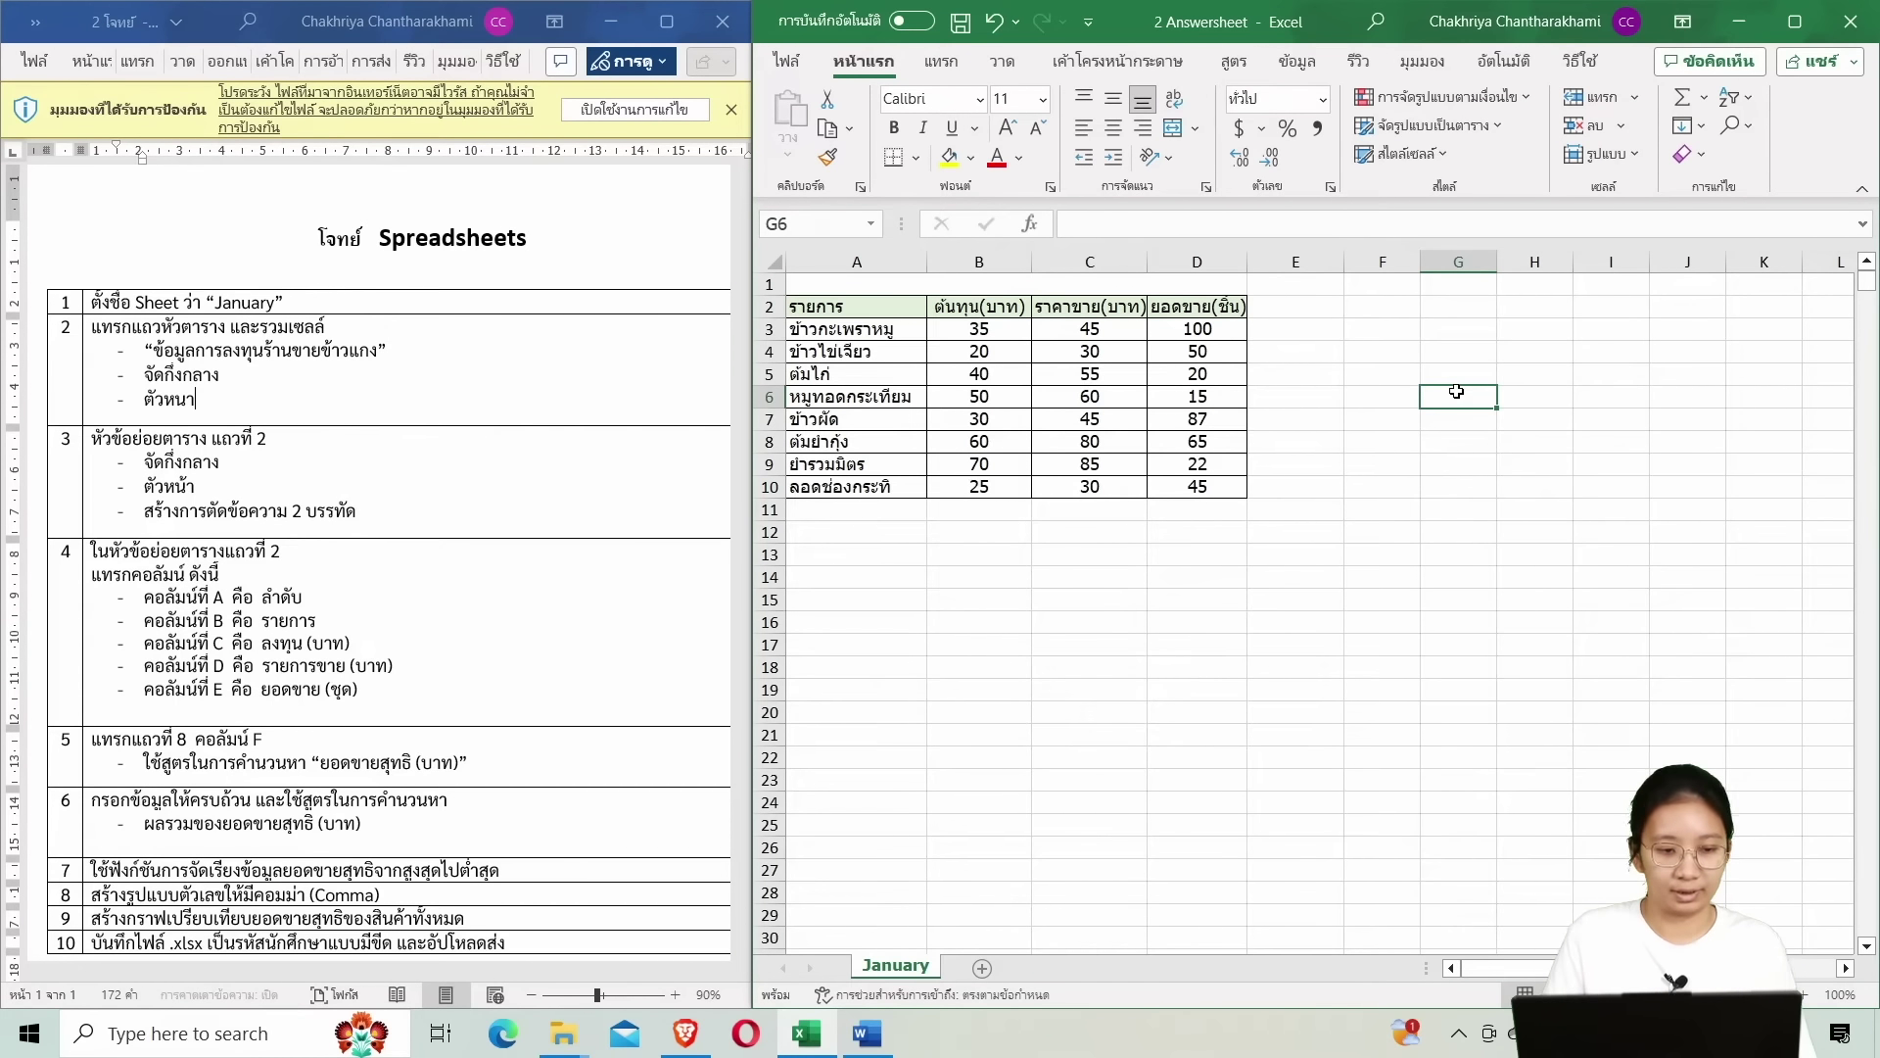
# Enter the title “ข้อมูลการลงทุนร้านขายข้าวแกง” in the merged cell above the table.
pyautogui.doubleClick(1163, 287)
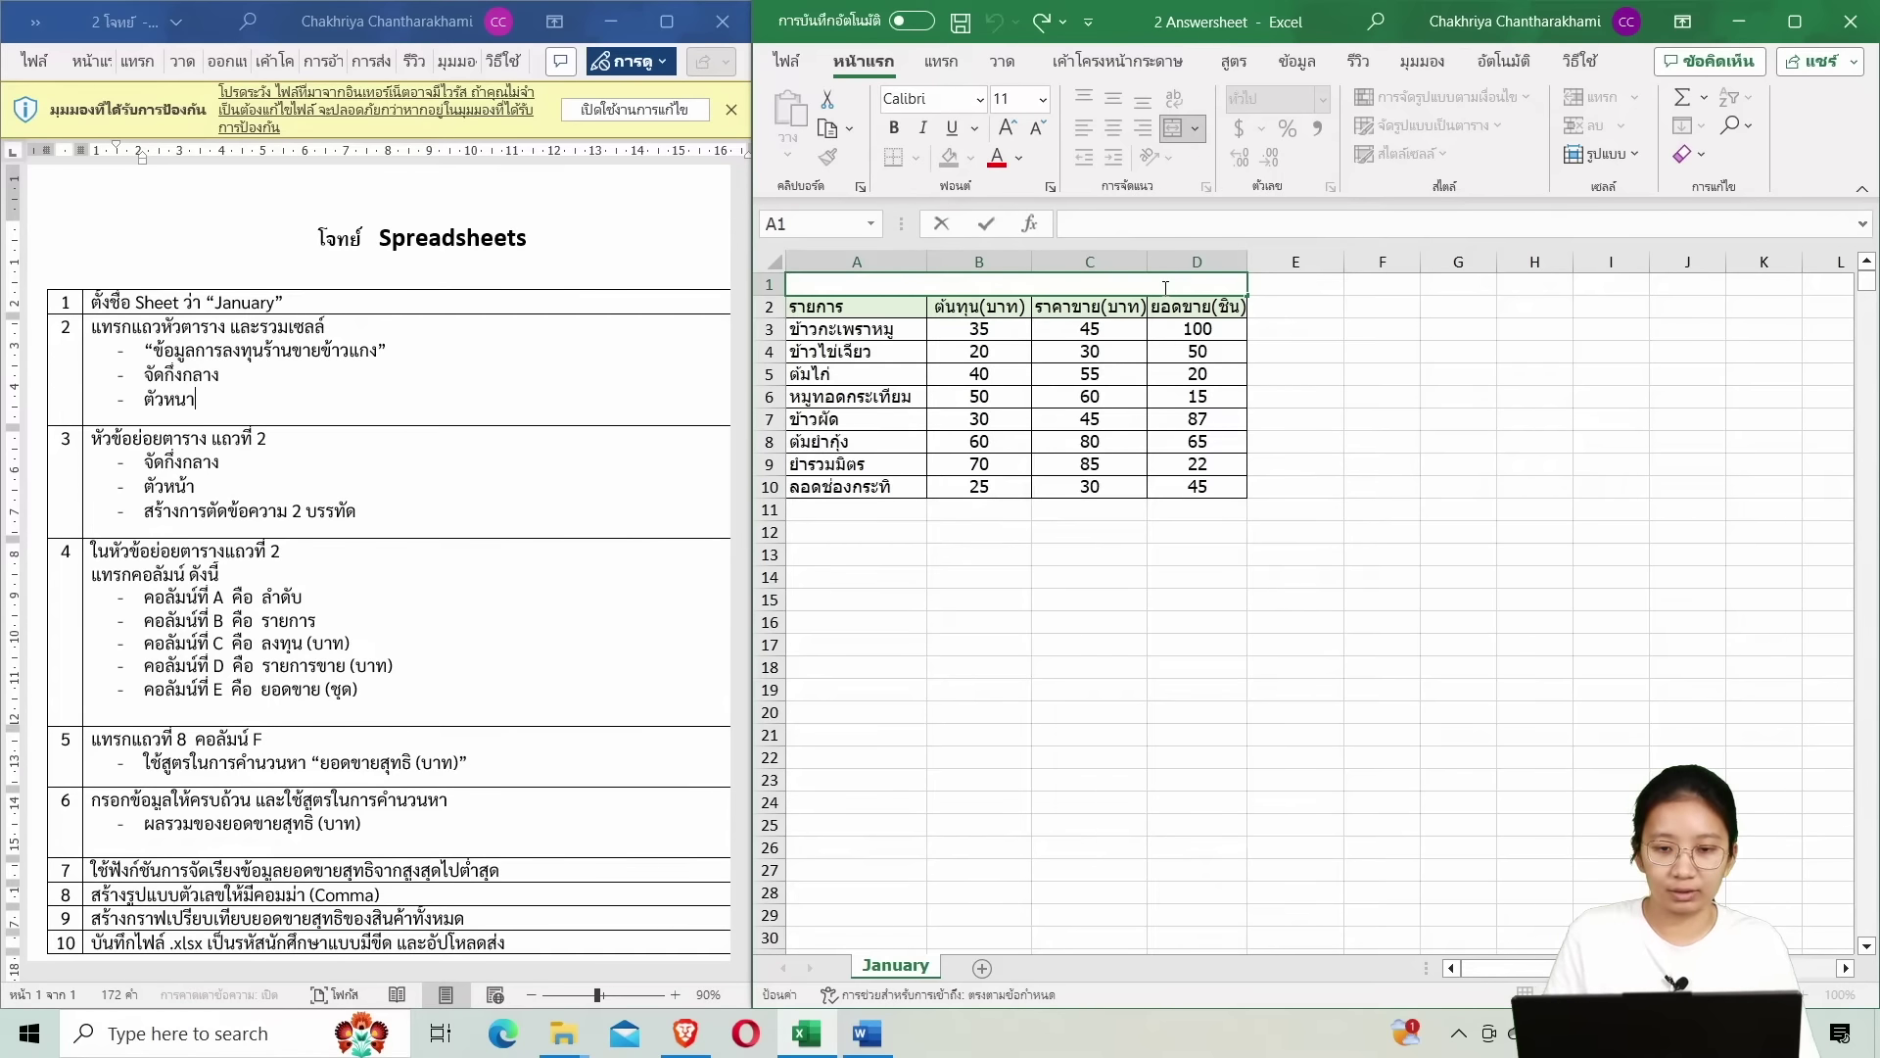
pyautogui.rightClick(1166, 287)
pyautogui.press('Escape')
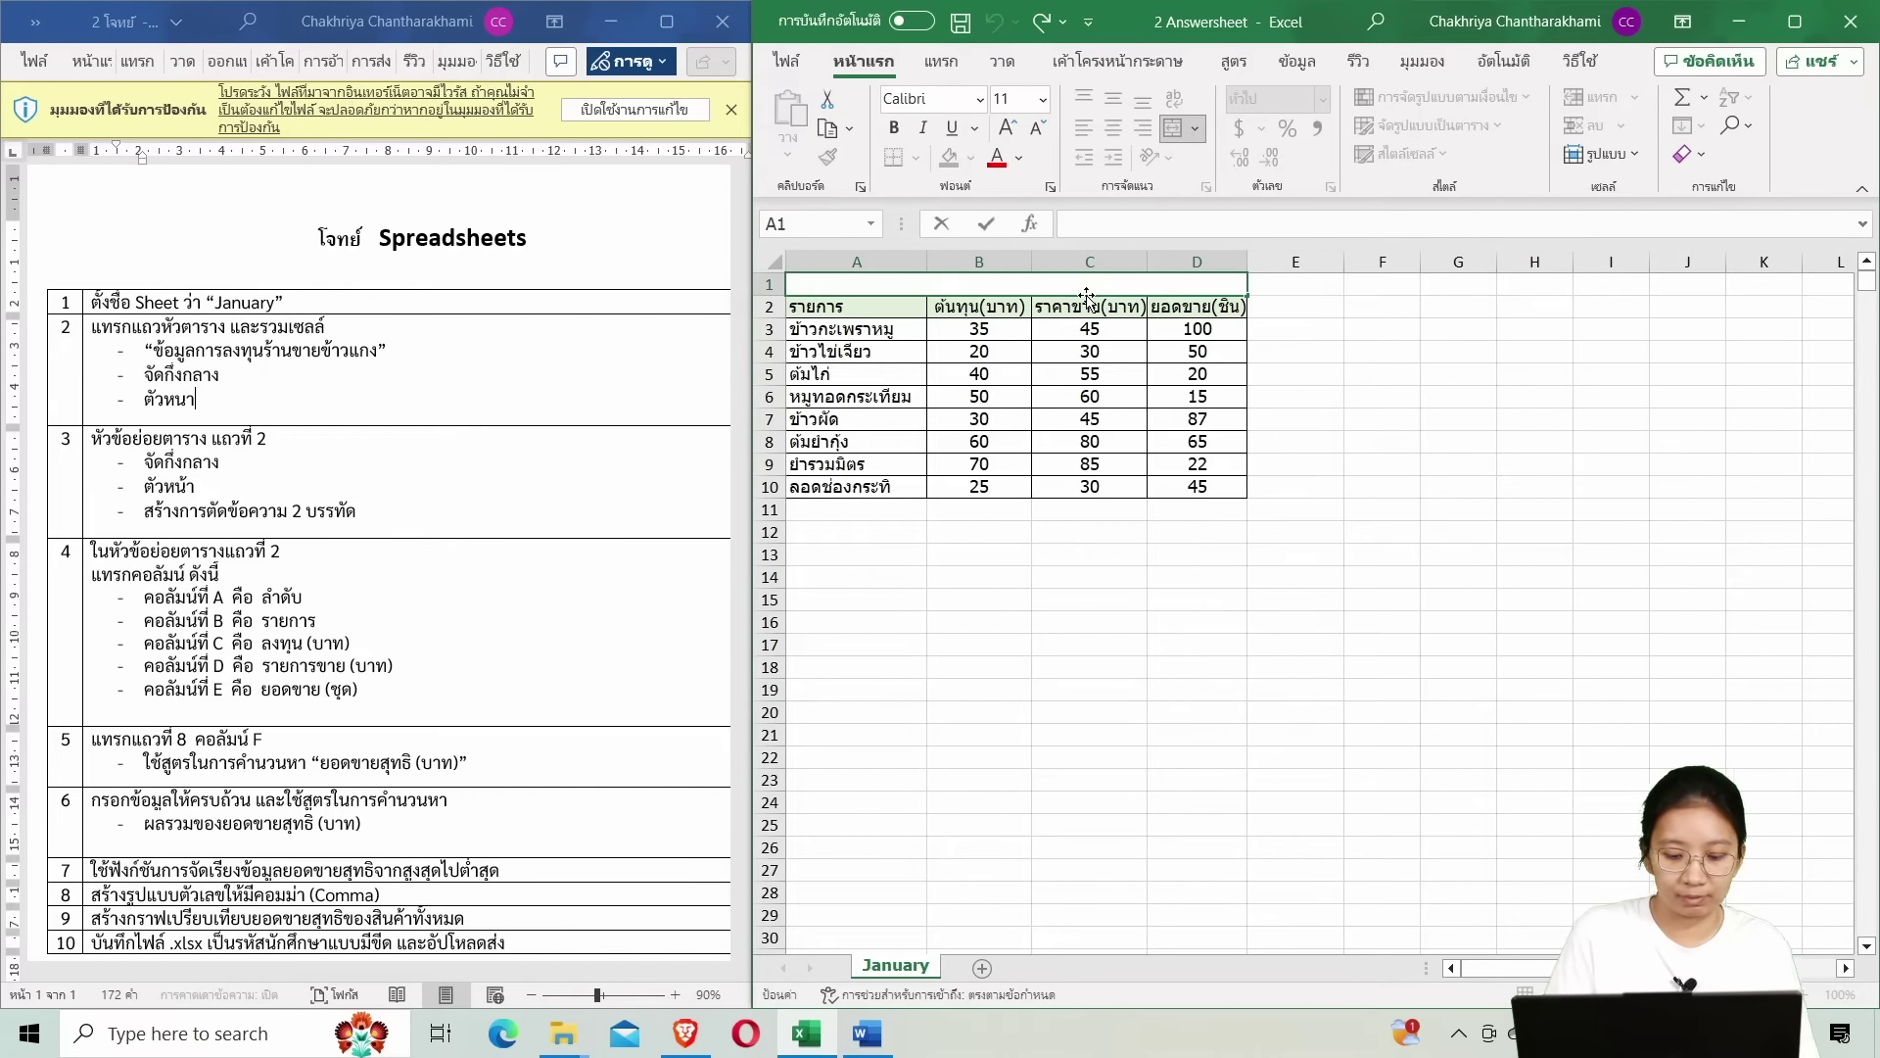
pyautogui.write('ข้อ')
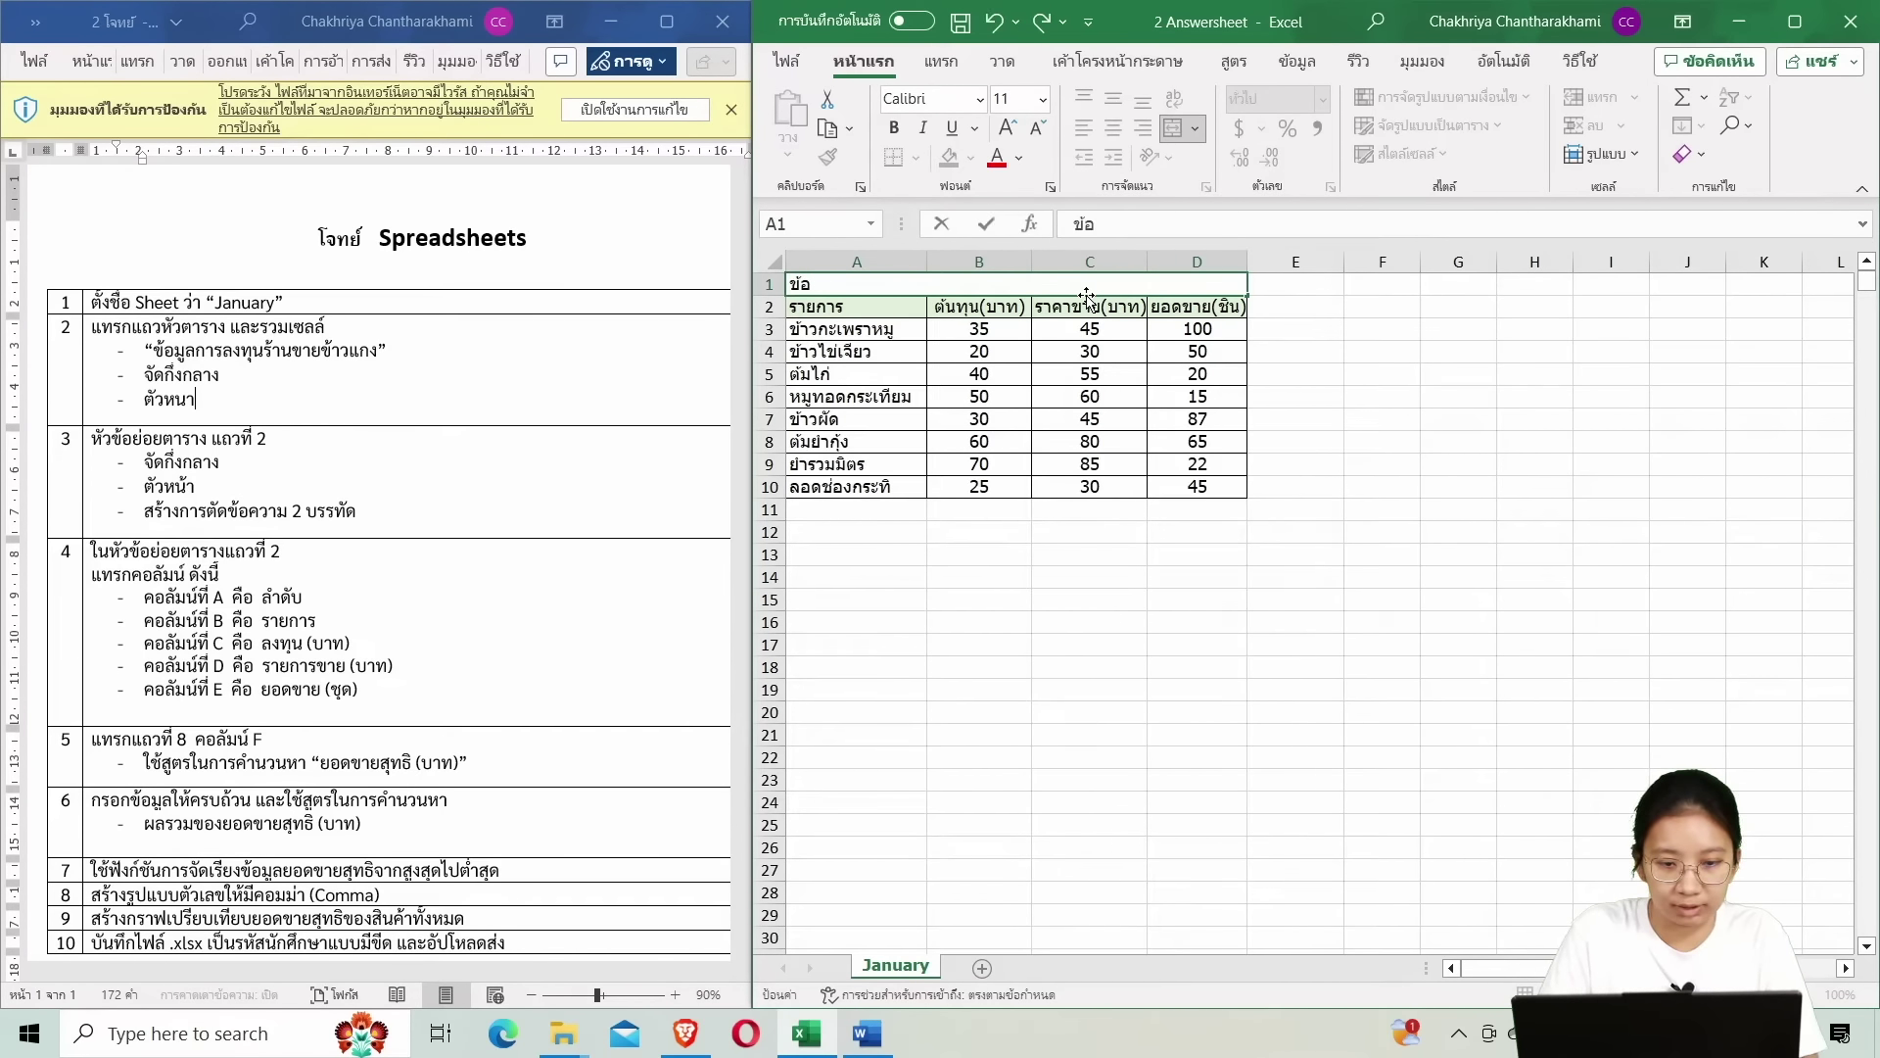
pyautogui.write('มูลการลง')
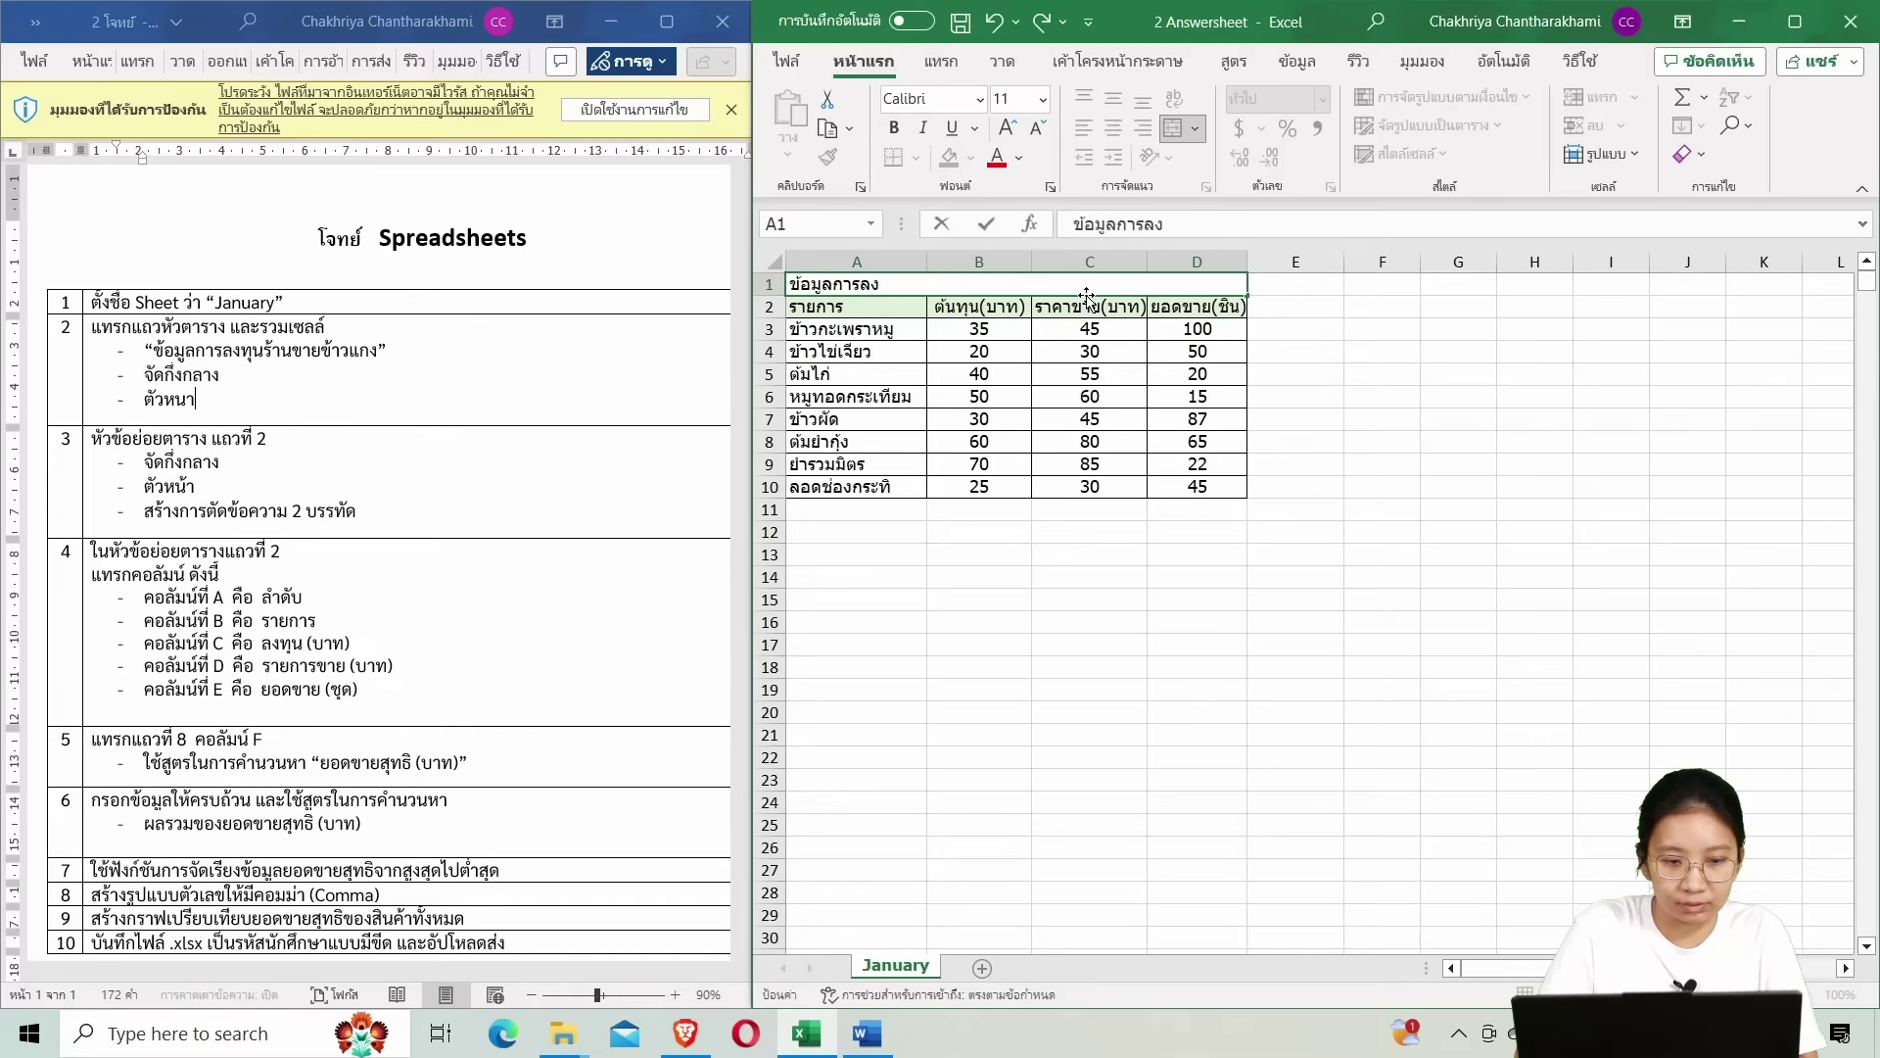
pyautogui.write('ทุนร้าน')
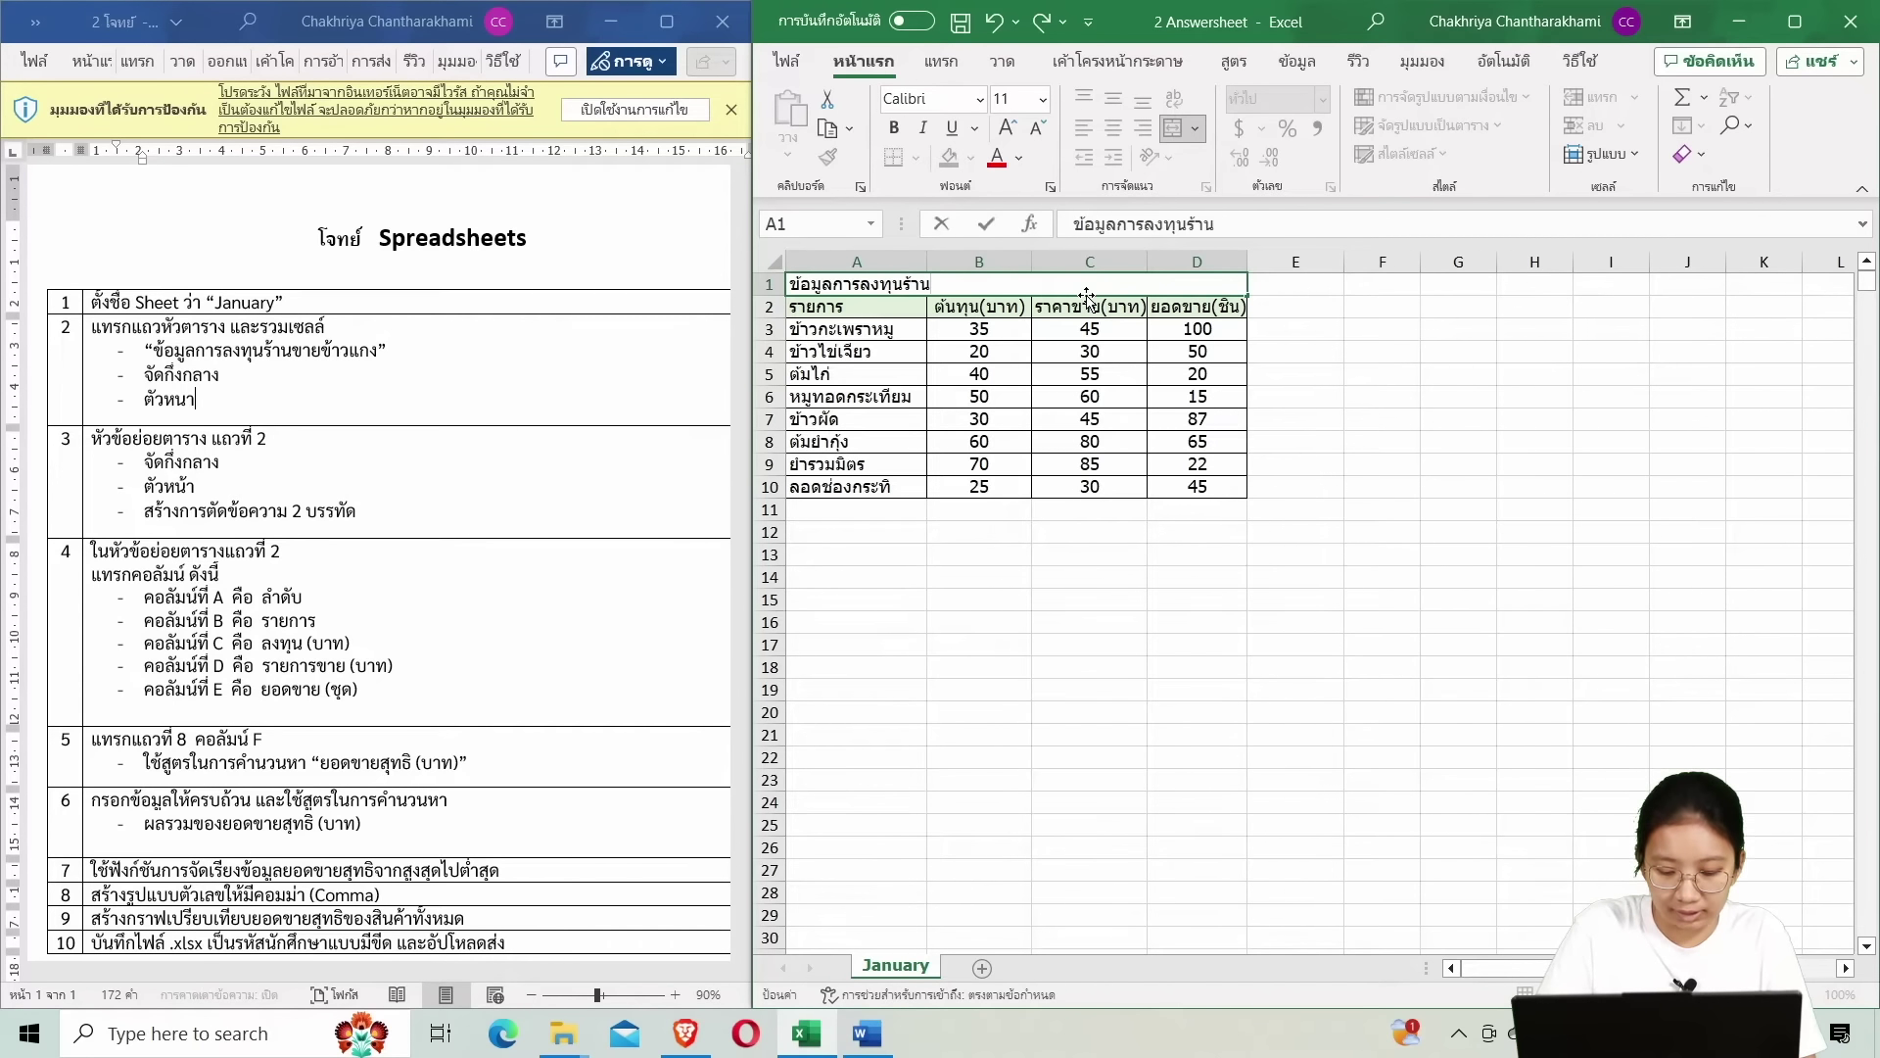
pyautogui.write('ขายข้าวแกง')
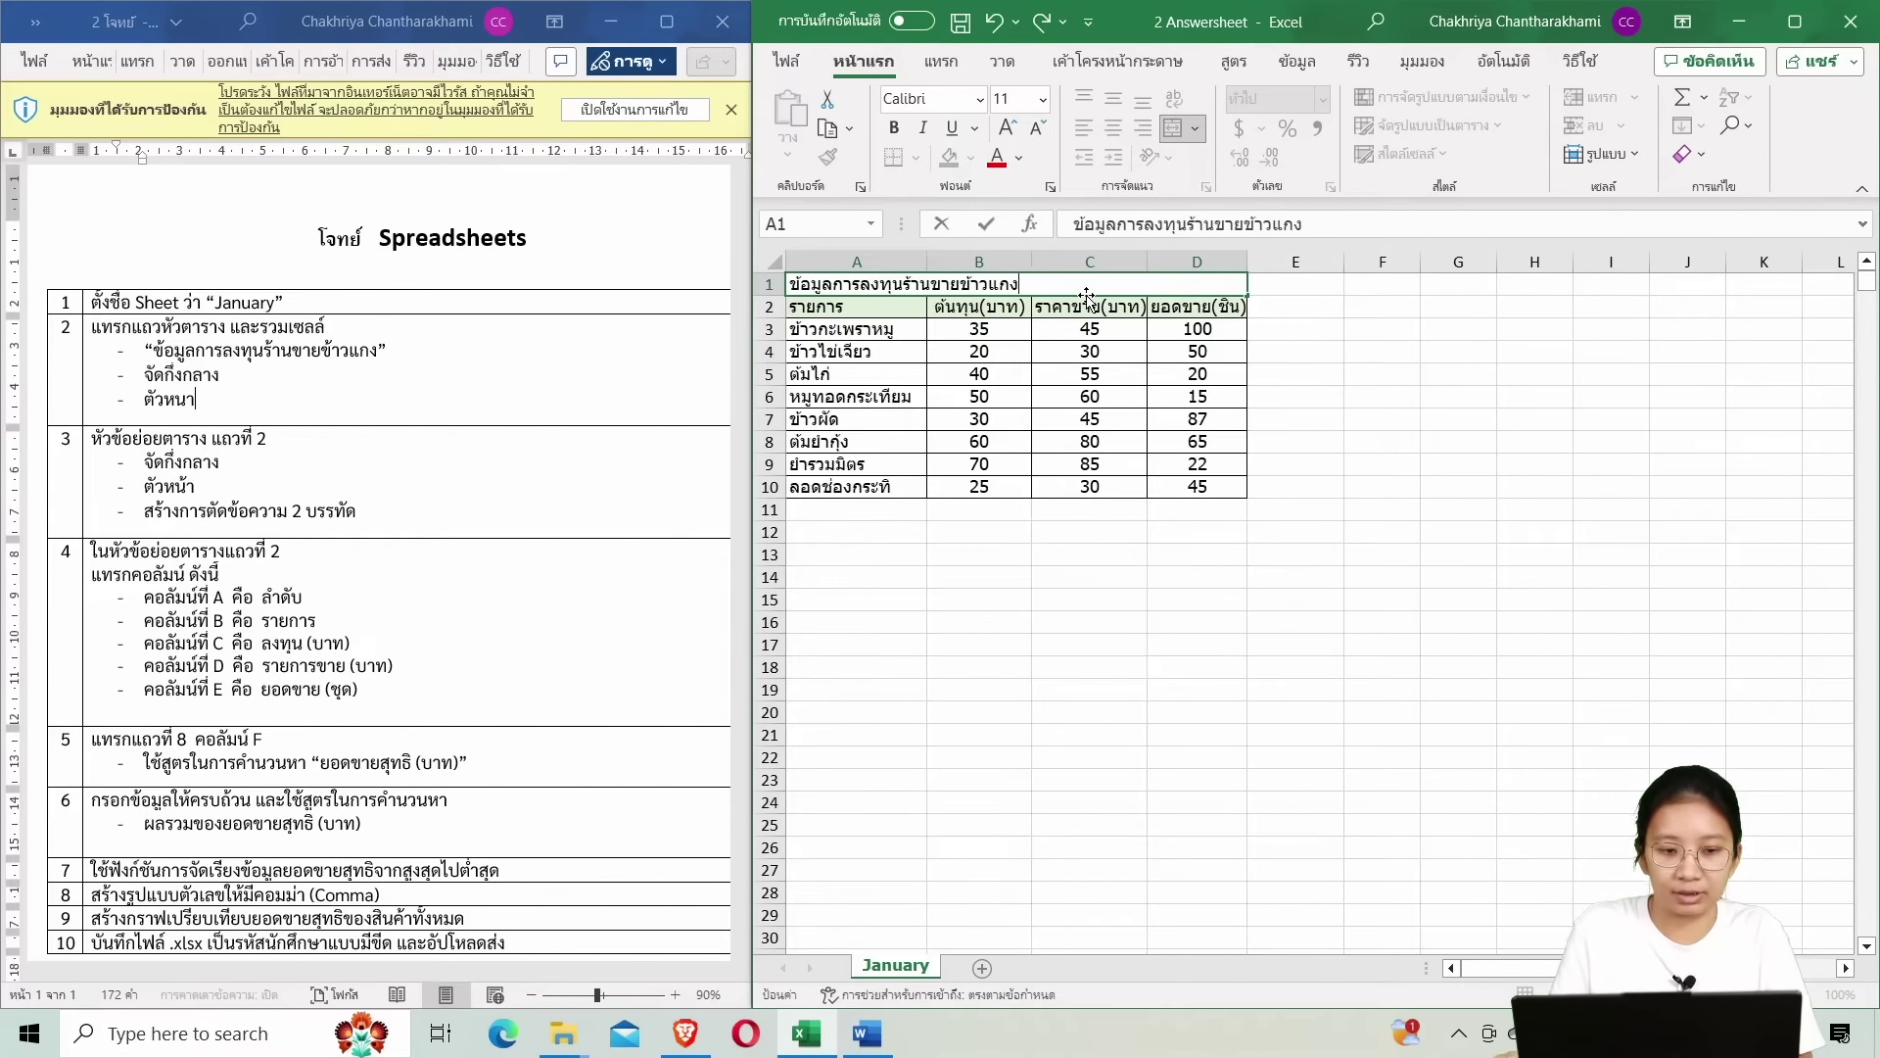
pyautogui.click(1319, 370)
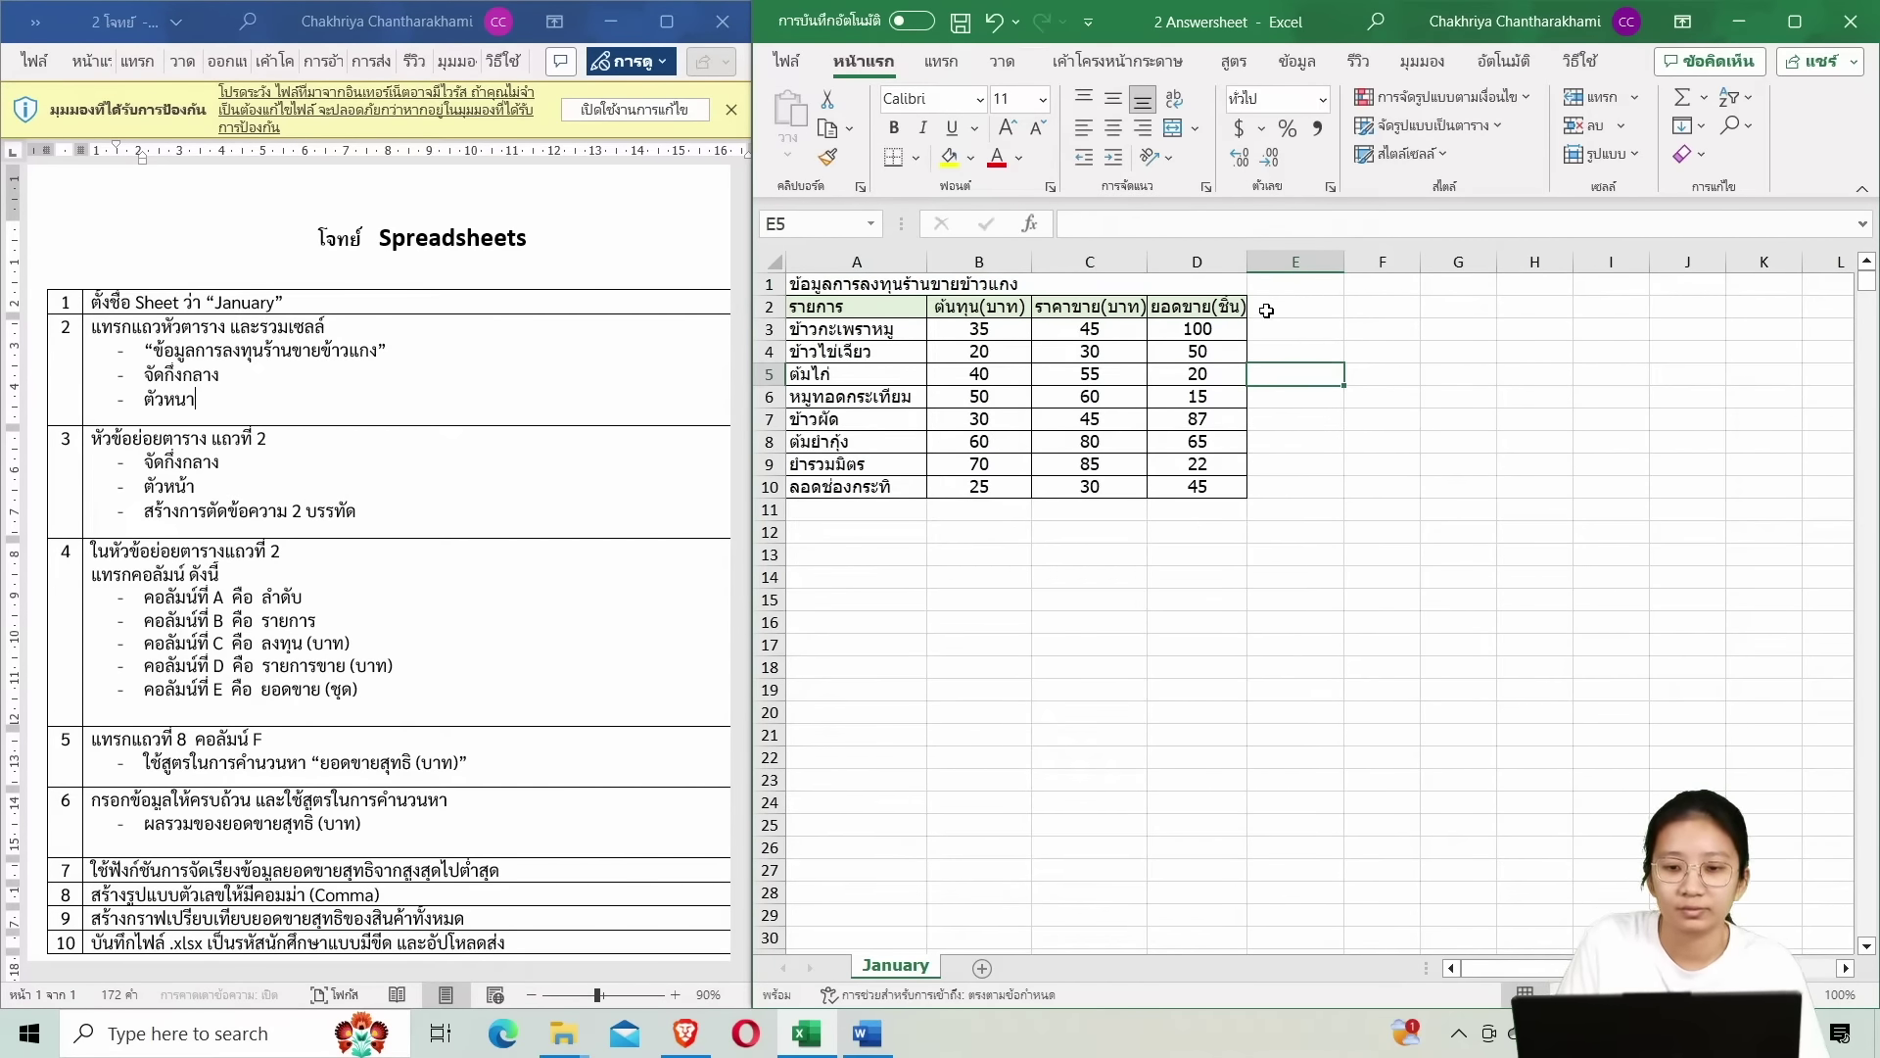
# Centre the table title horizontally and apply all borders to its merged cell.
pyautogui.click(1203, 286)
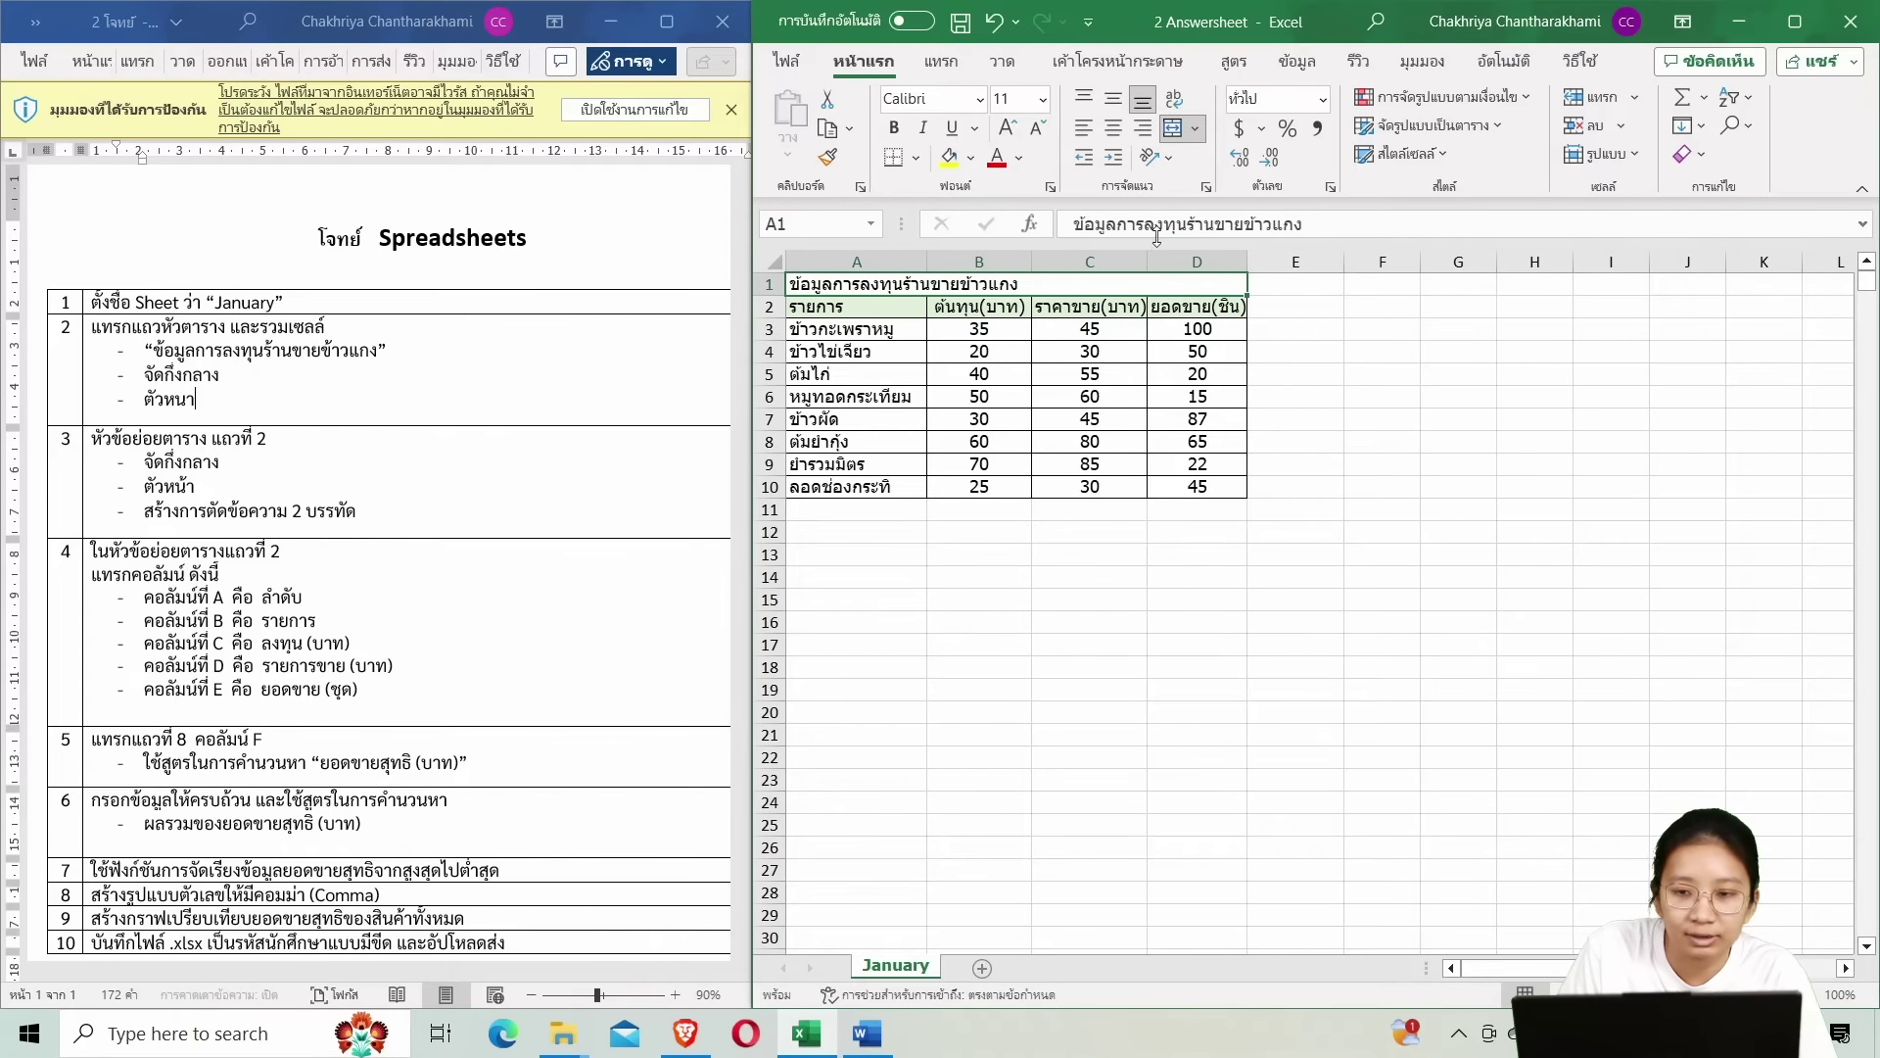
pyautogui.click(1118, 131)
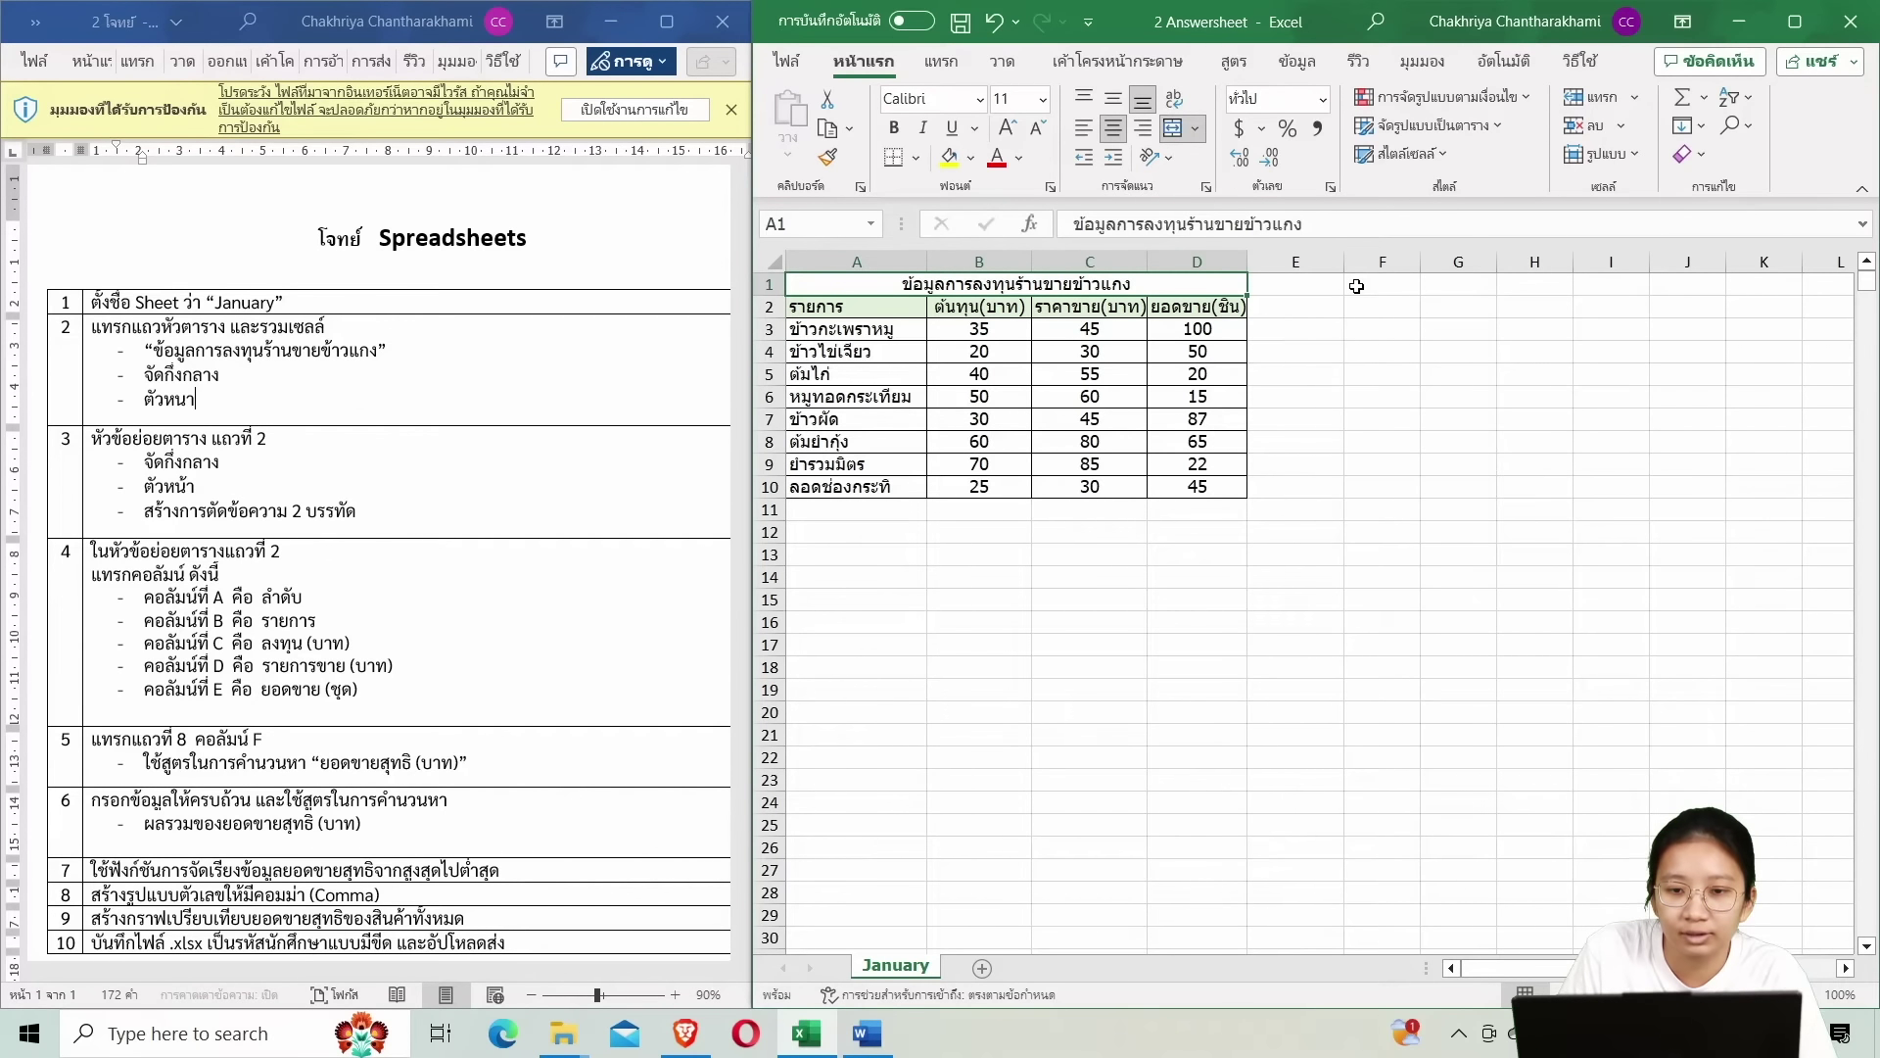
pyautogui.click(915, 158)
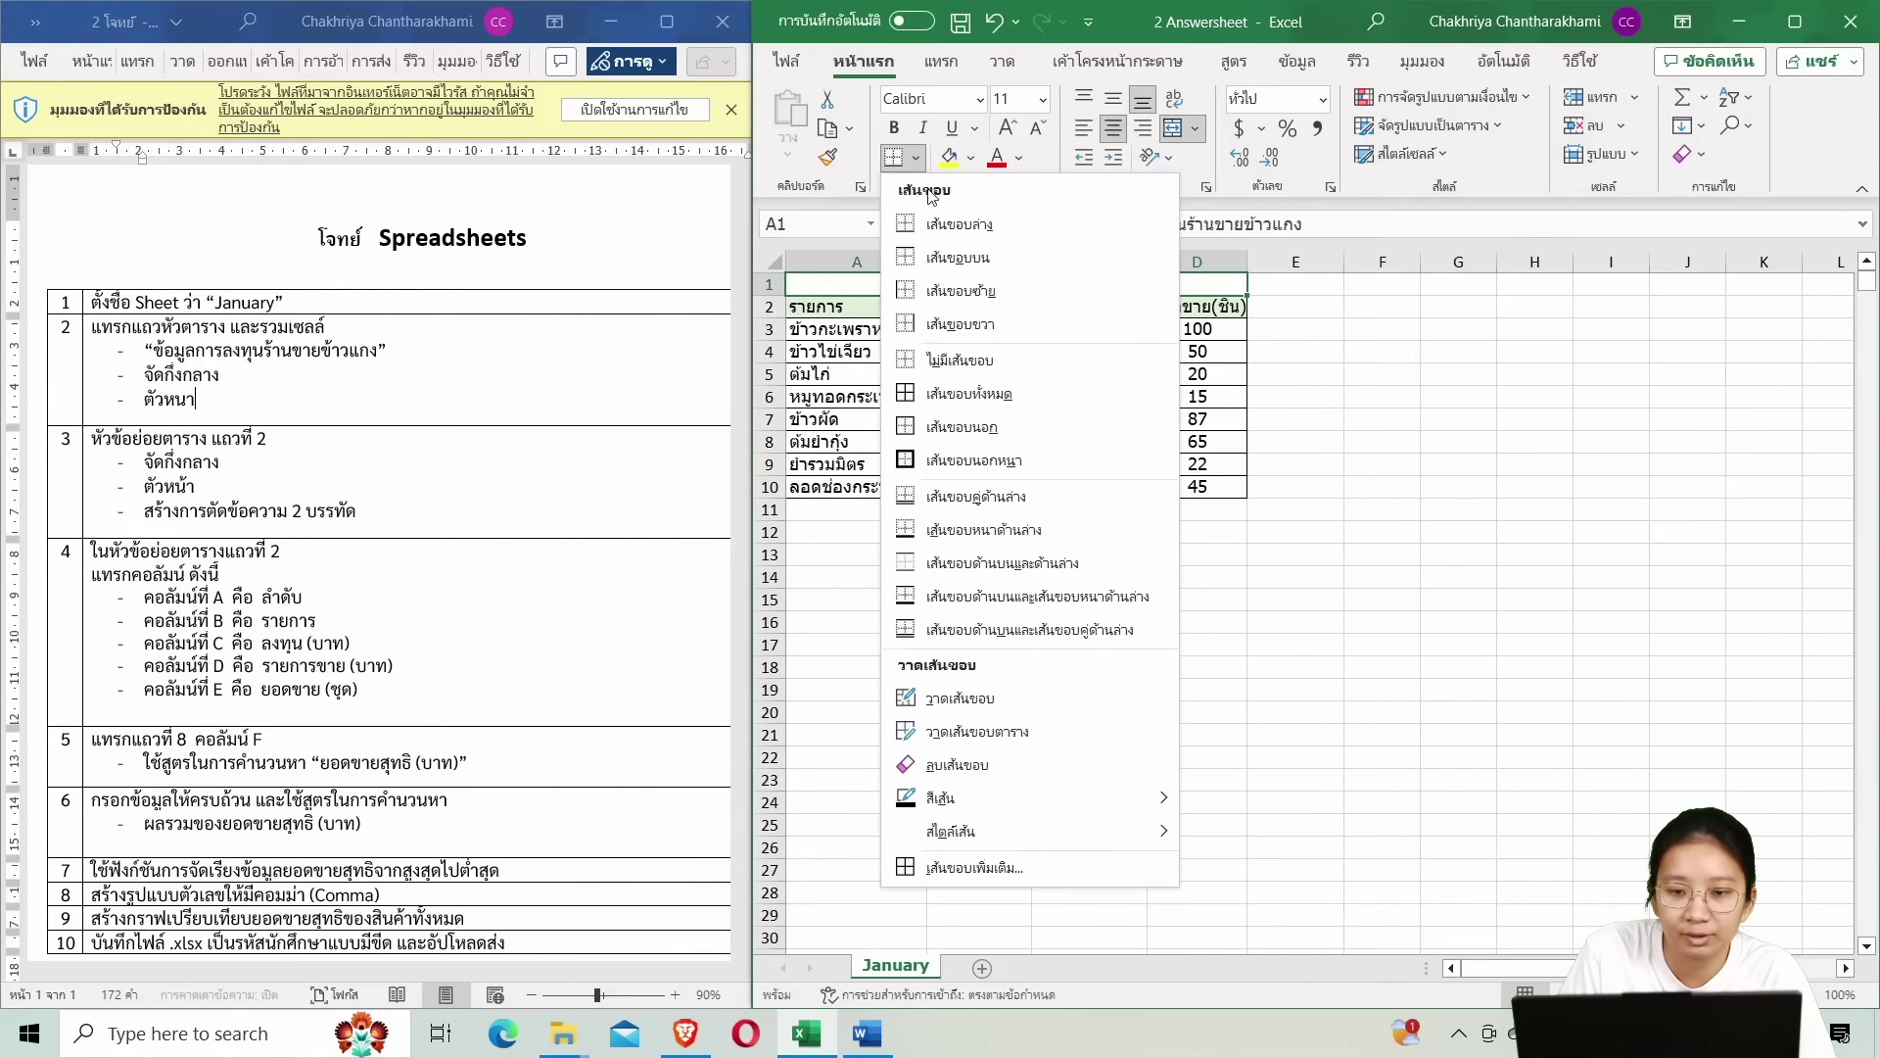
pyautogui.click(984, 393)
pyautogui.click(1273, 396)
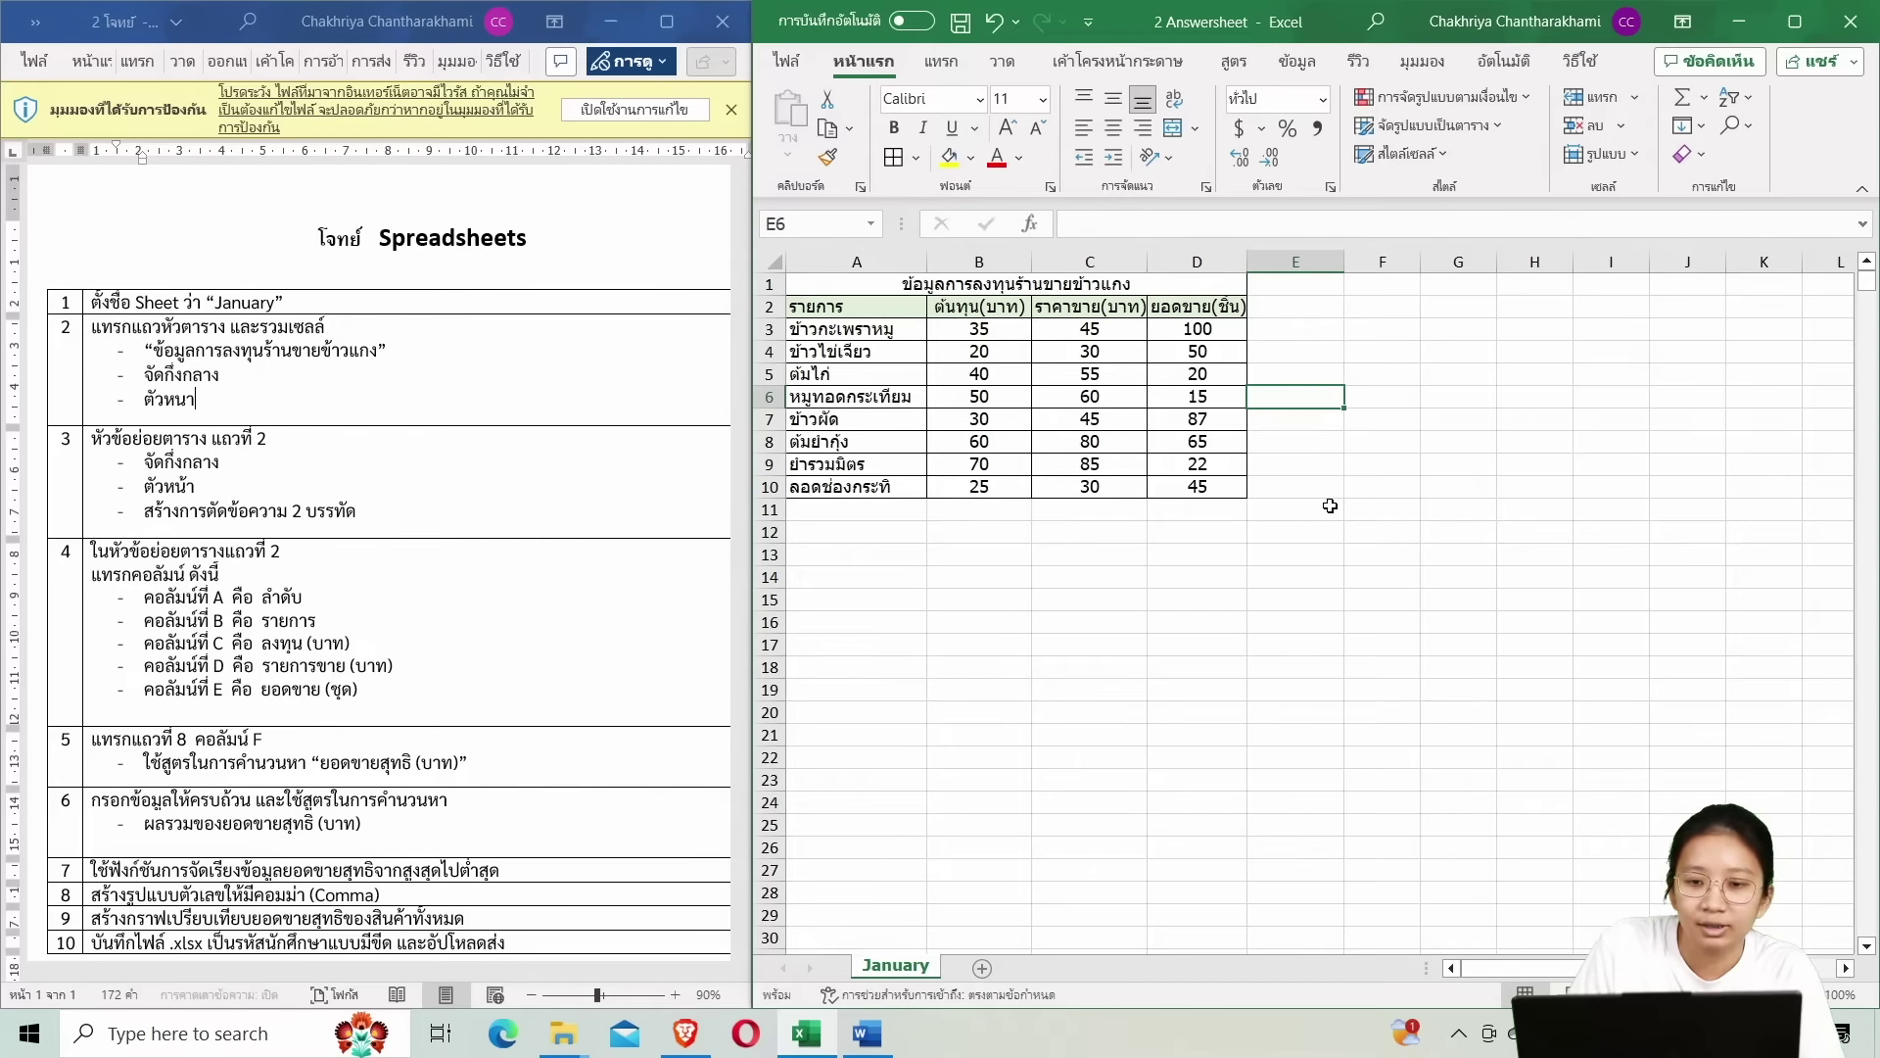
# Make the table title in row 1 bold.
pyautogui.click(1097, 287)
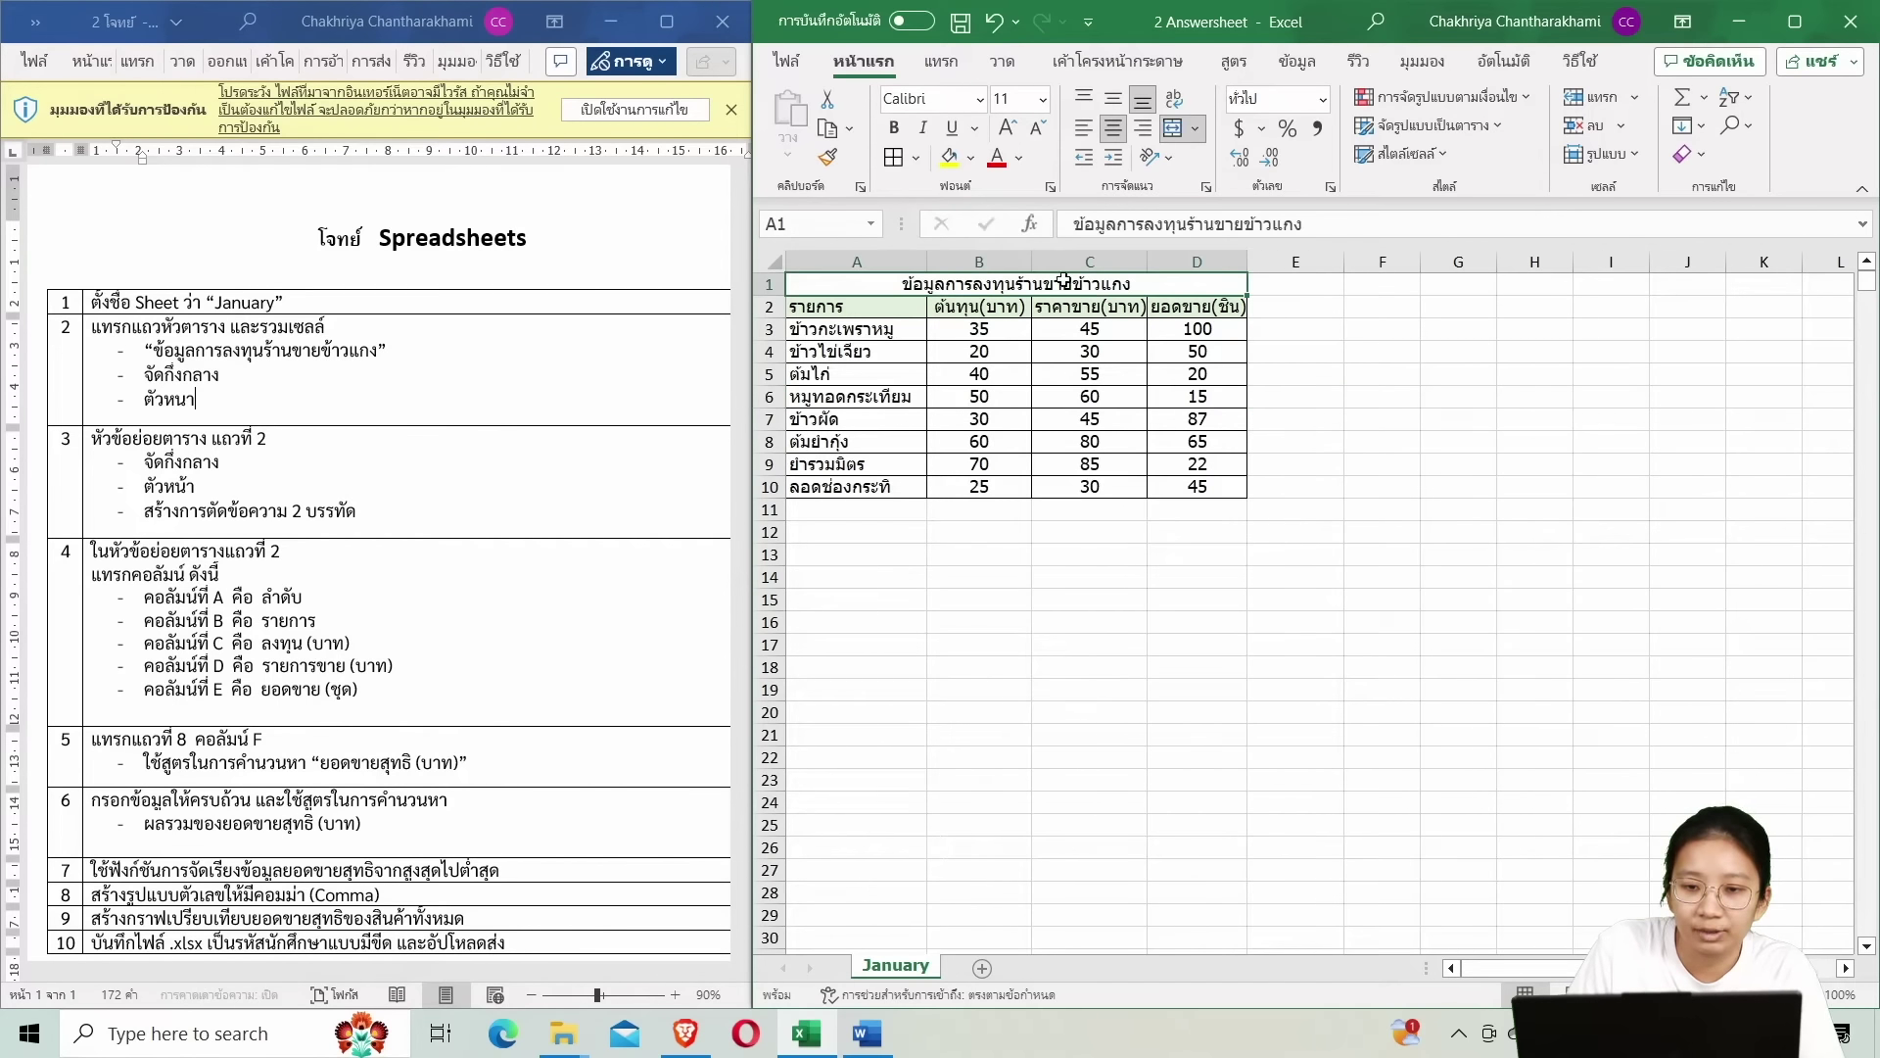
pyautogui.click(896, 131)
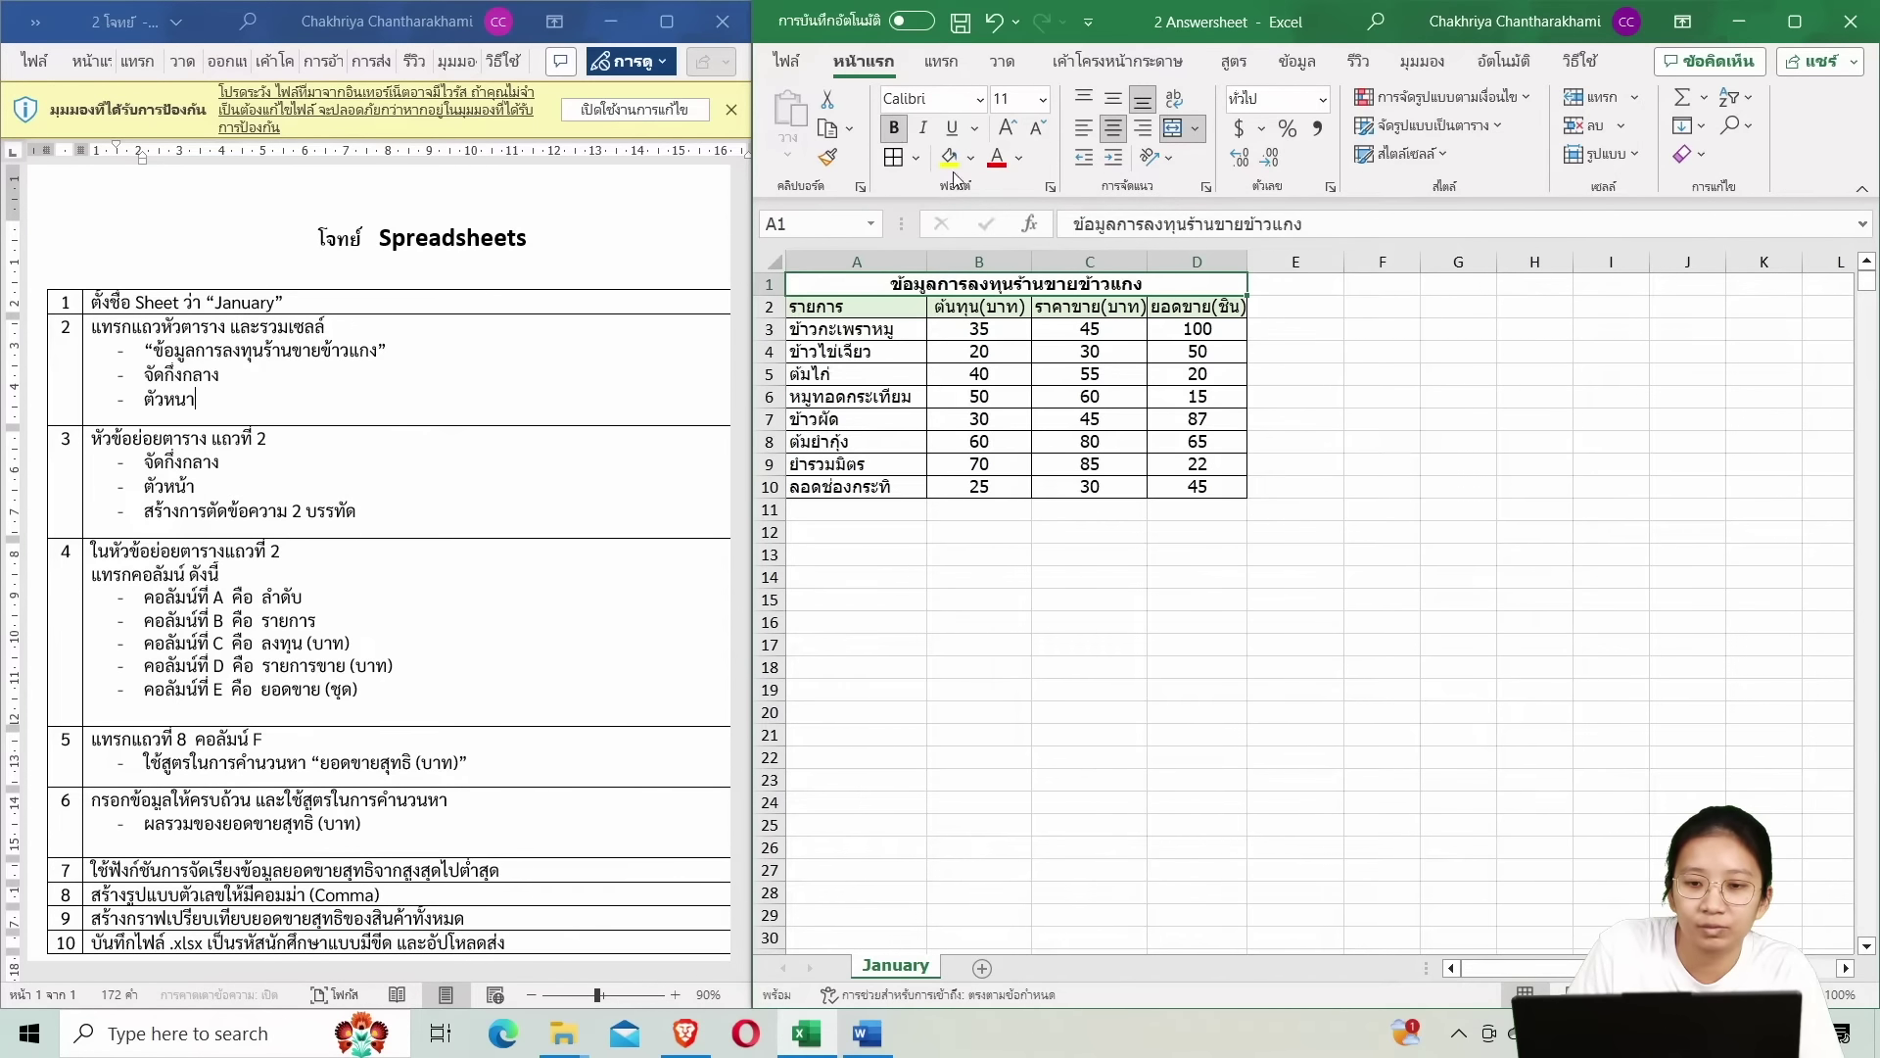
pyautogui.click(1363, 331)
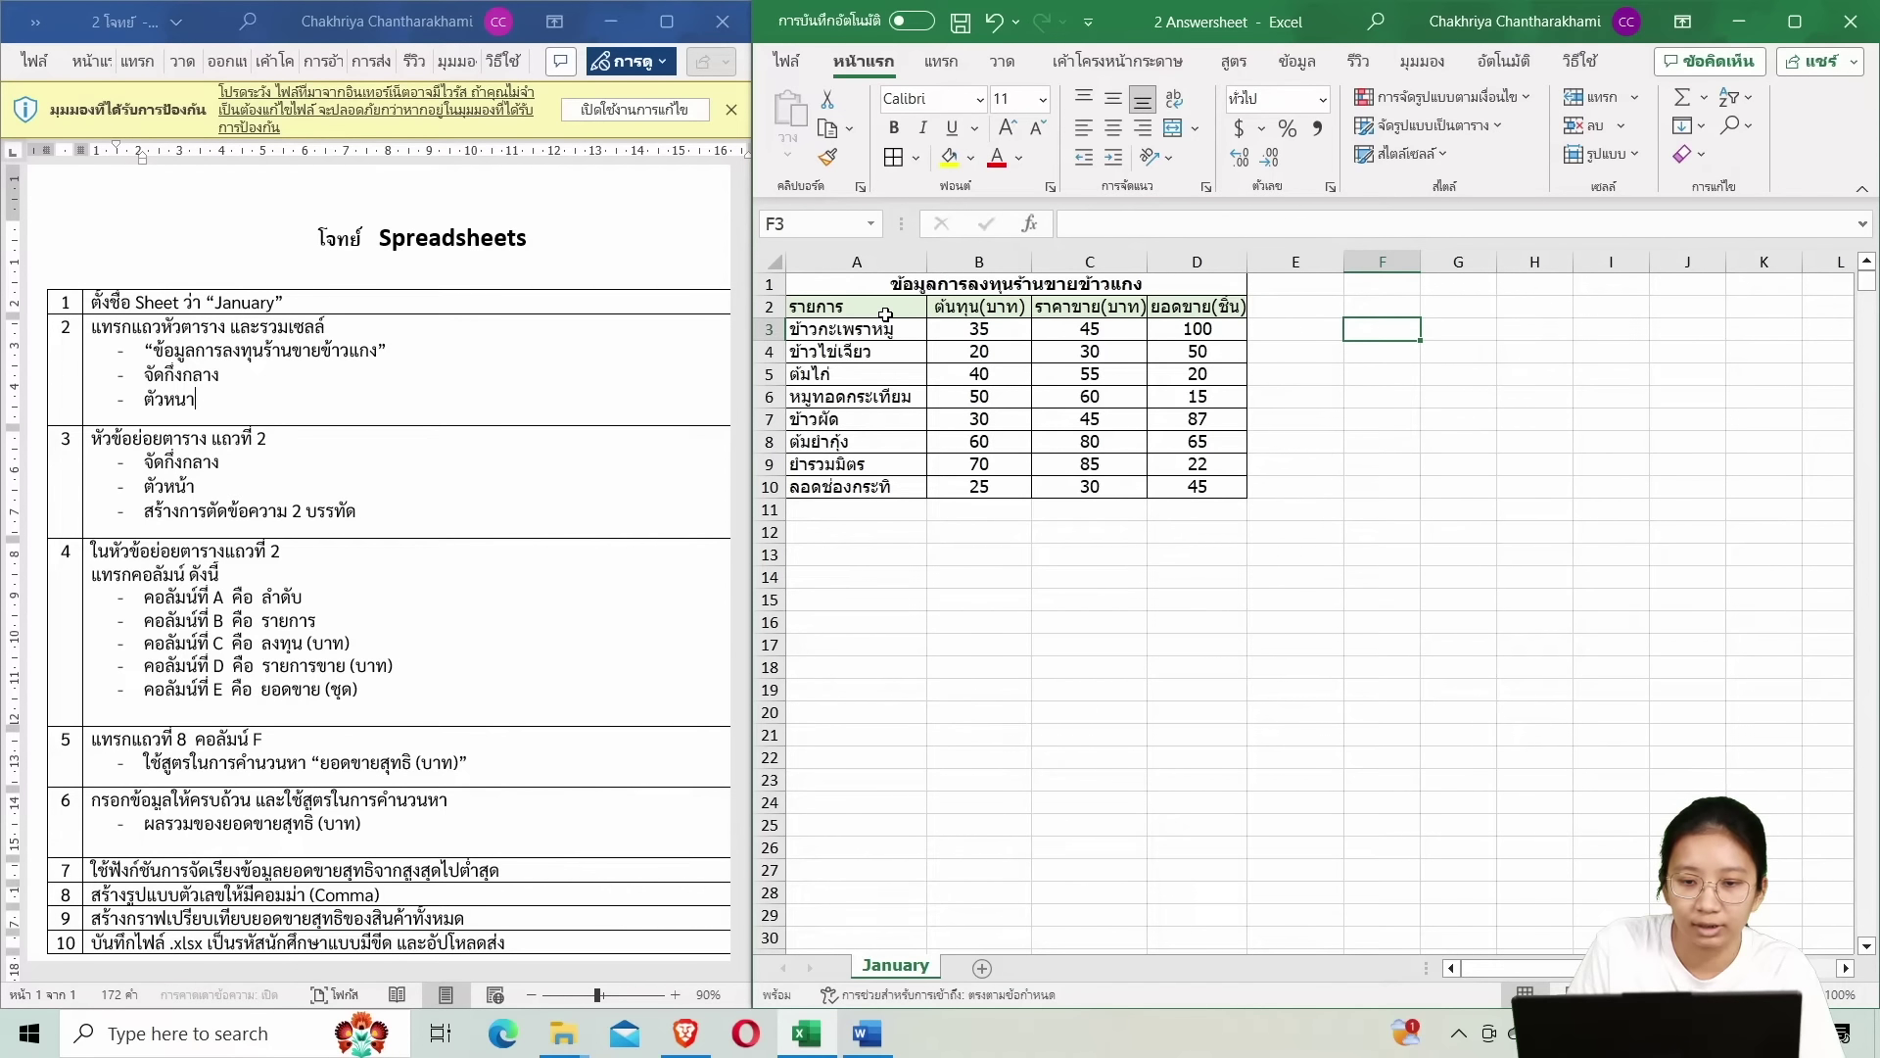
# Centre the column headings in A2:D2 horizontally and make them bold.
pyautogui.moveTo(887, 311); pyautogui.dragTo(1159, 315)
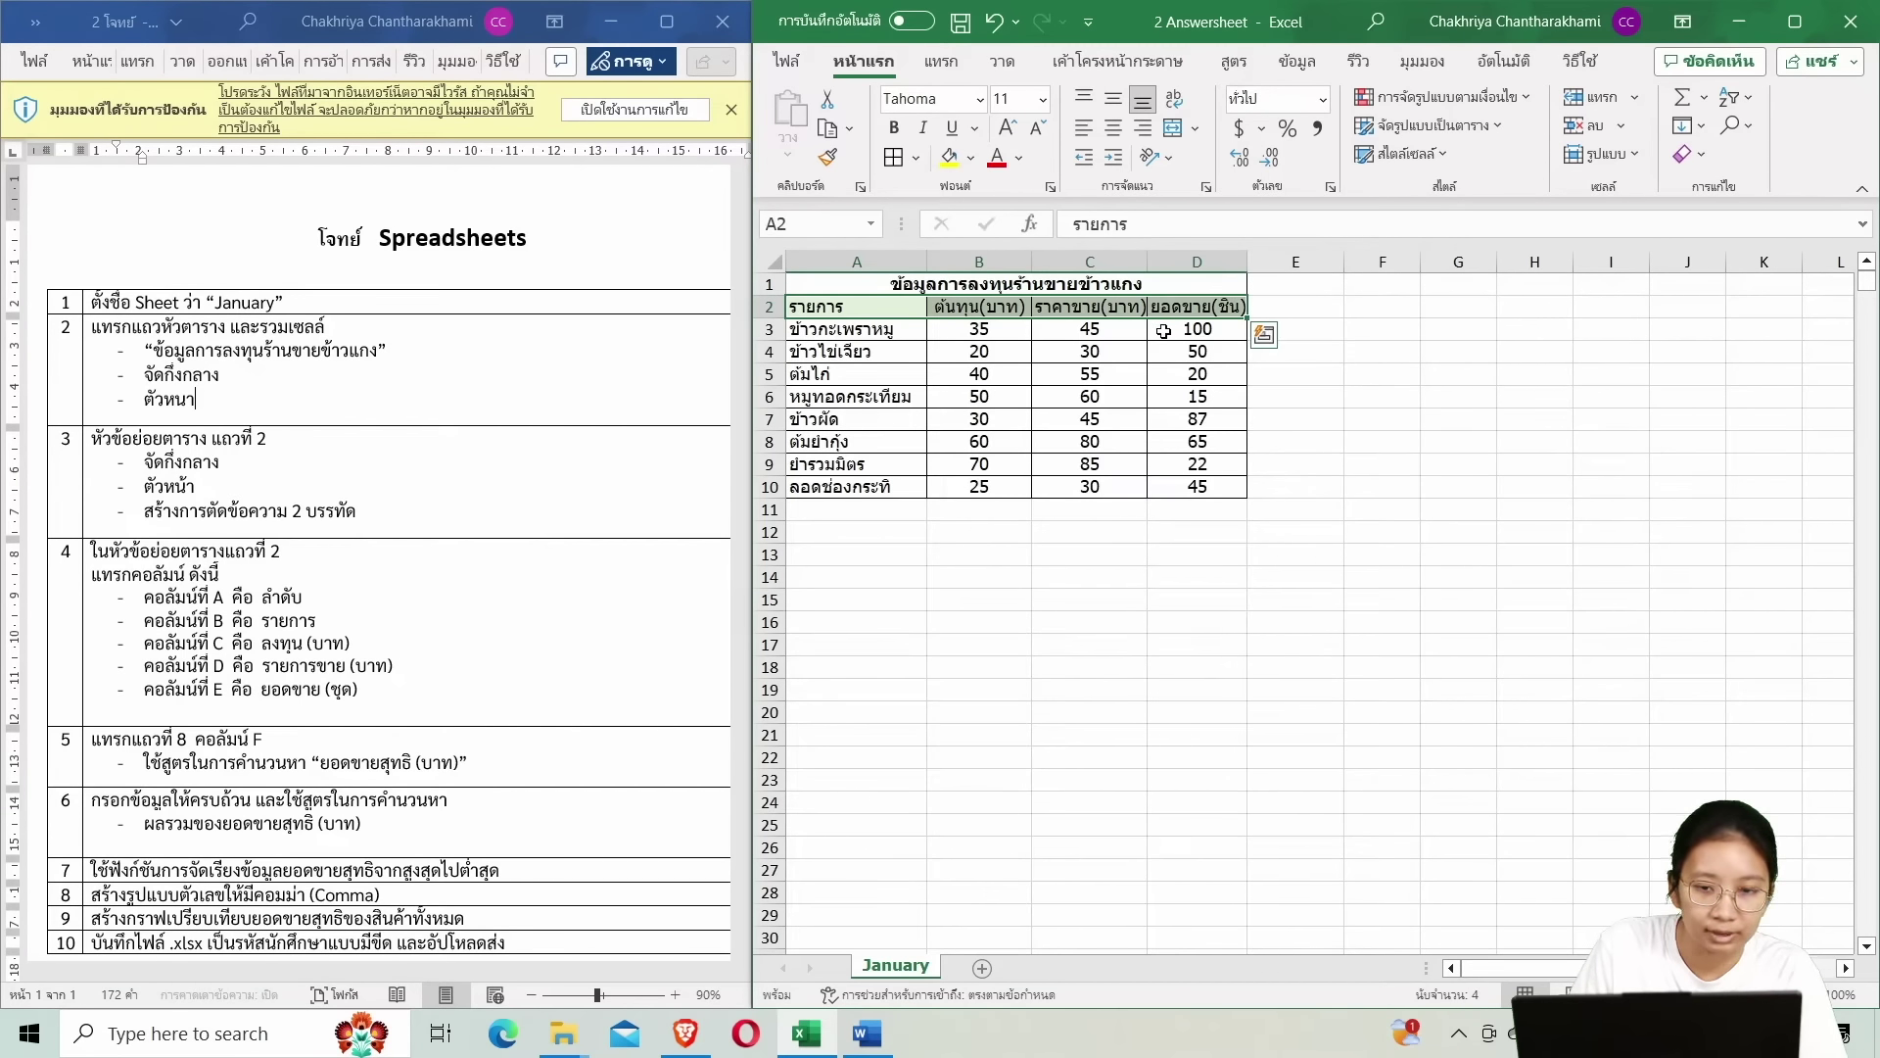
pyautogui.click(1113, 133)
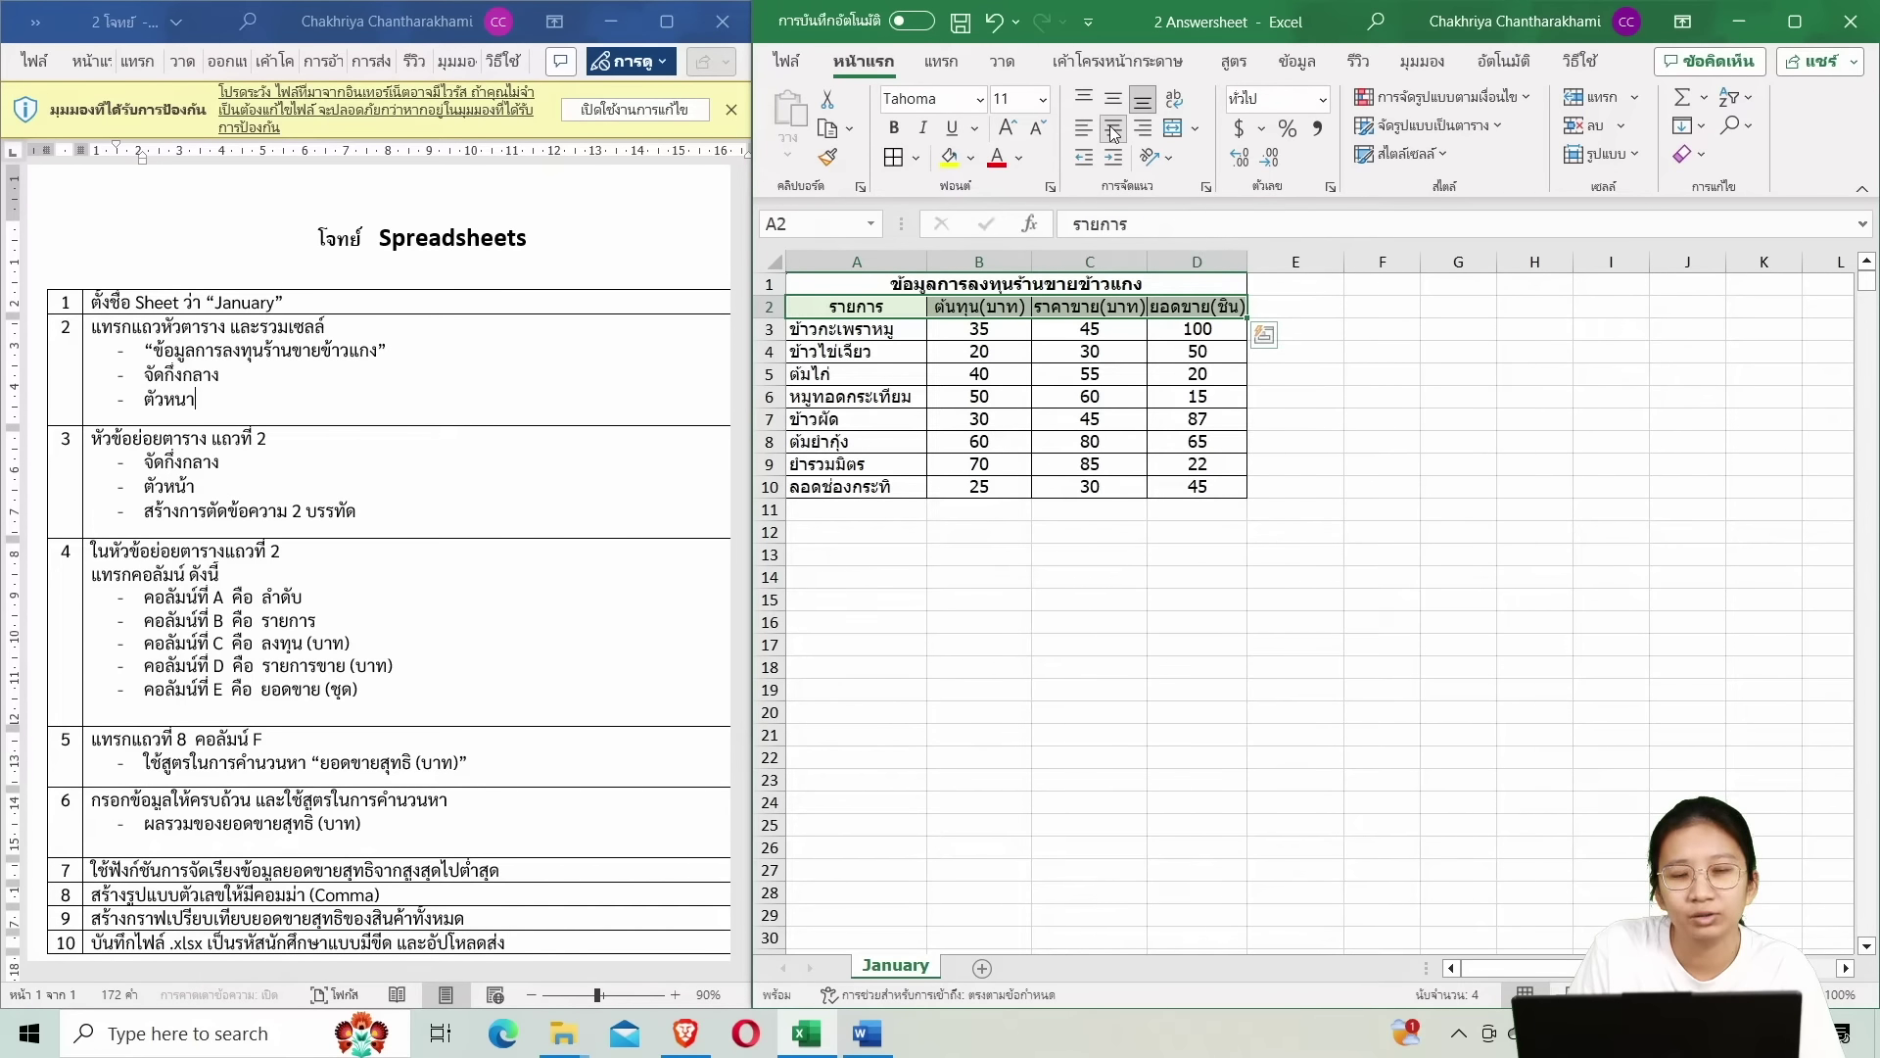
pyautogui.click(892, 136)
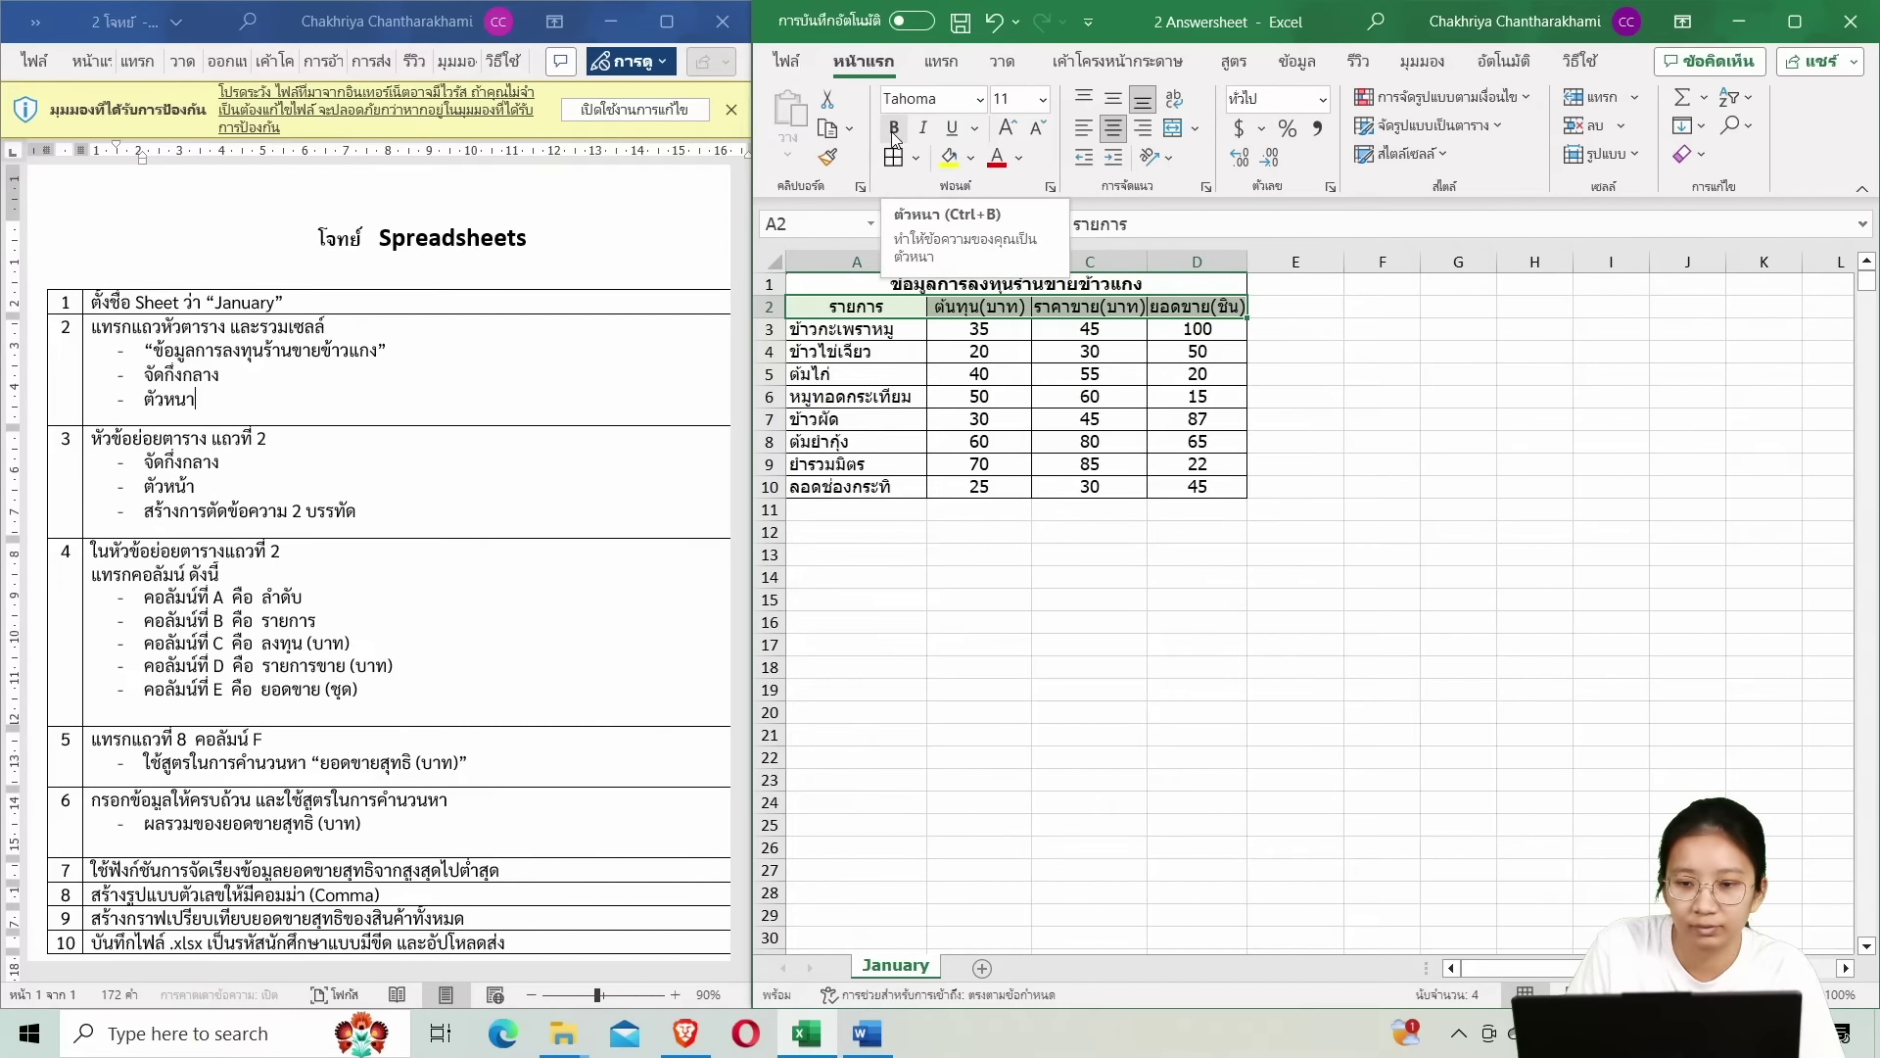
pyautogui.click(1337, 388)
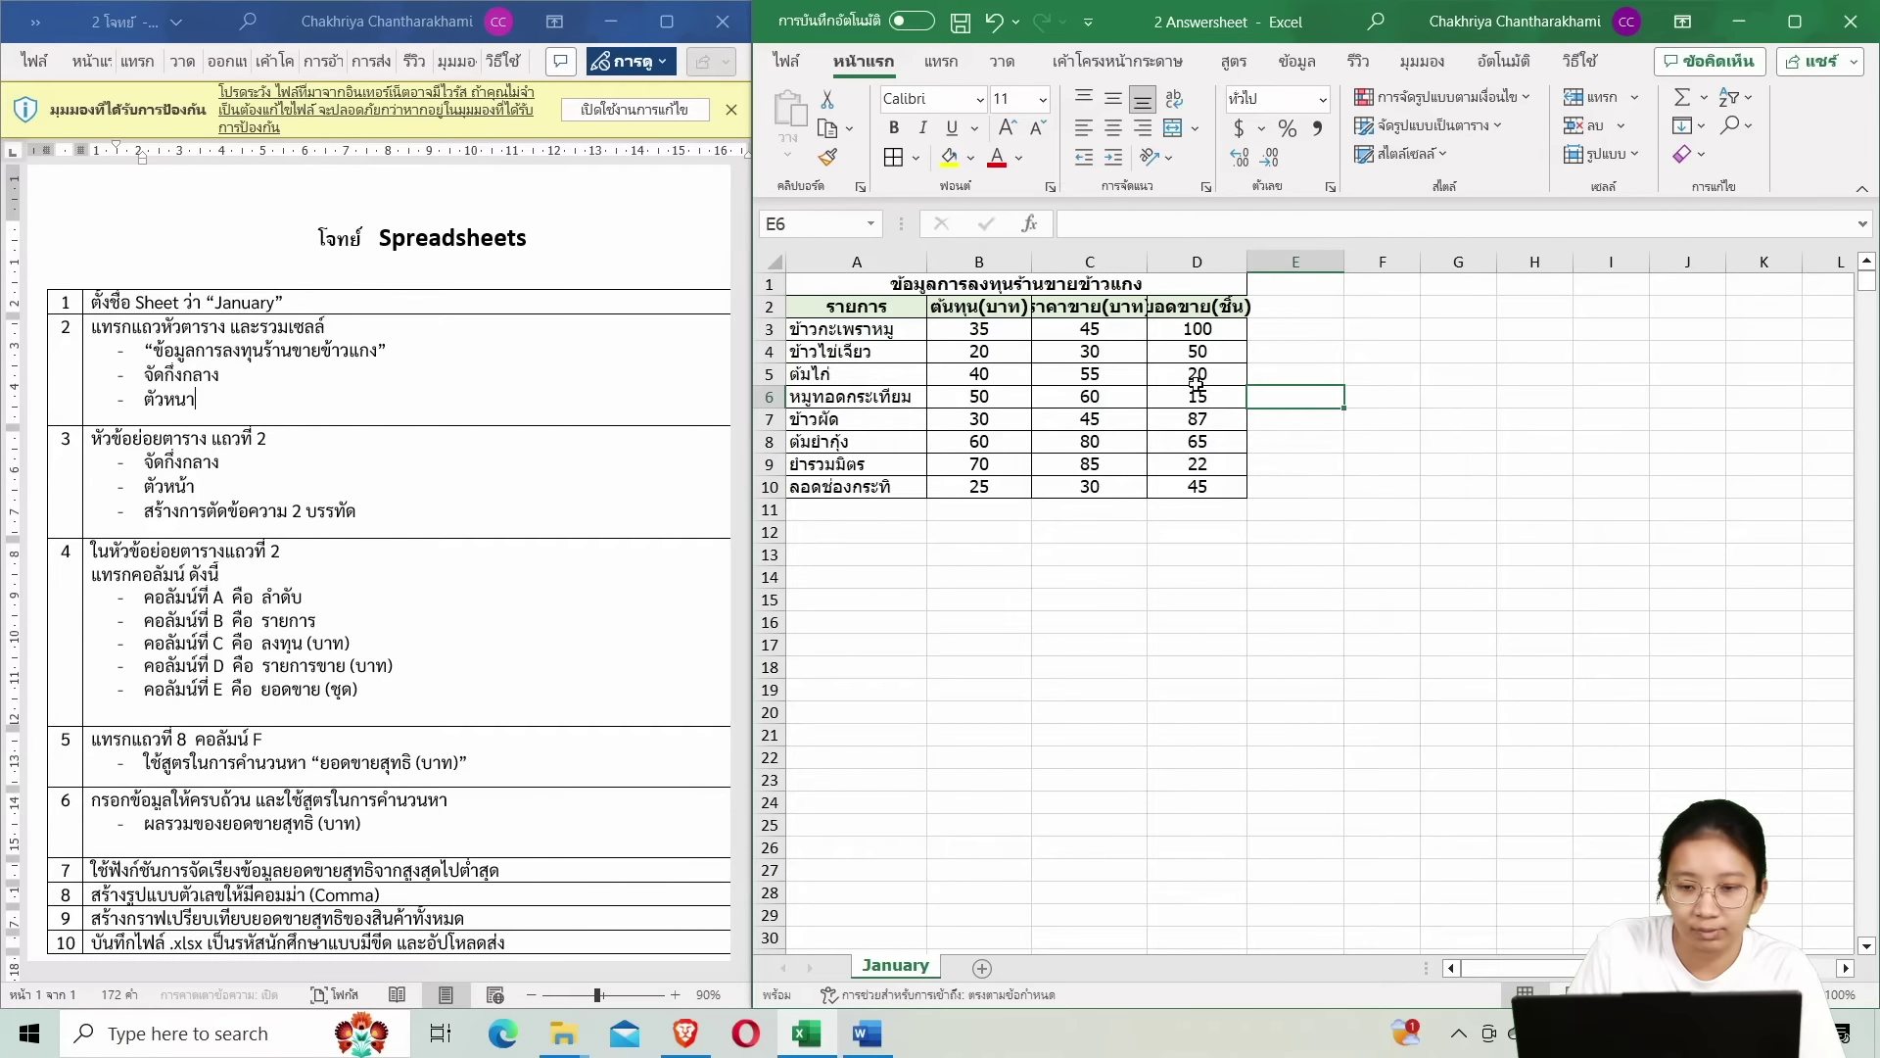
pyautogui.click(1353, 310)
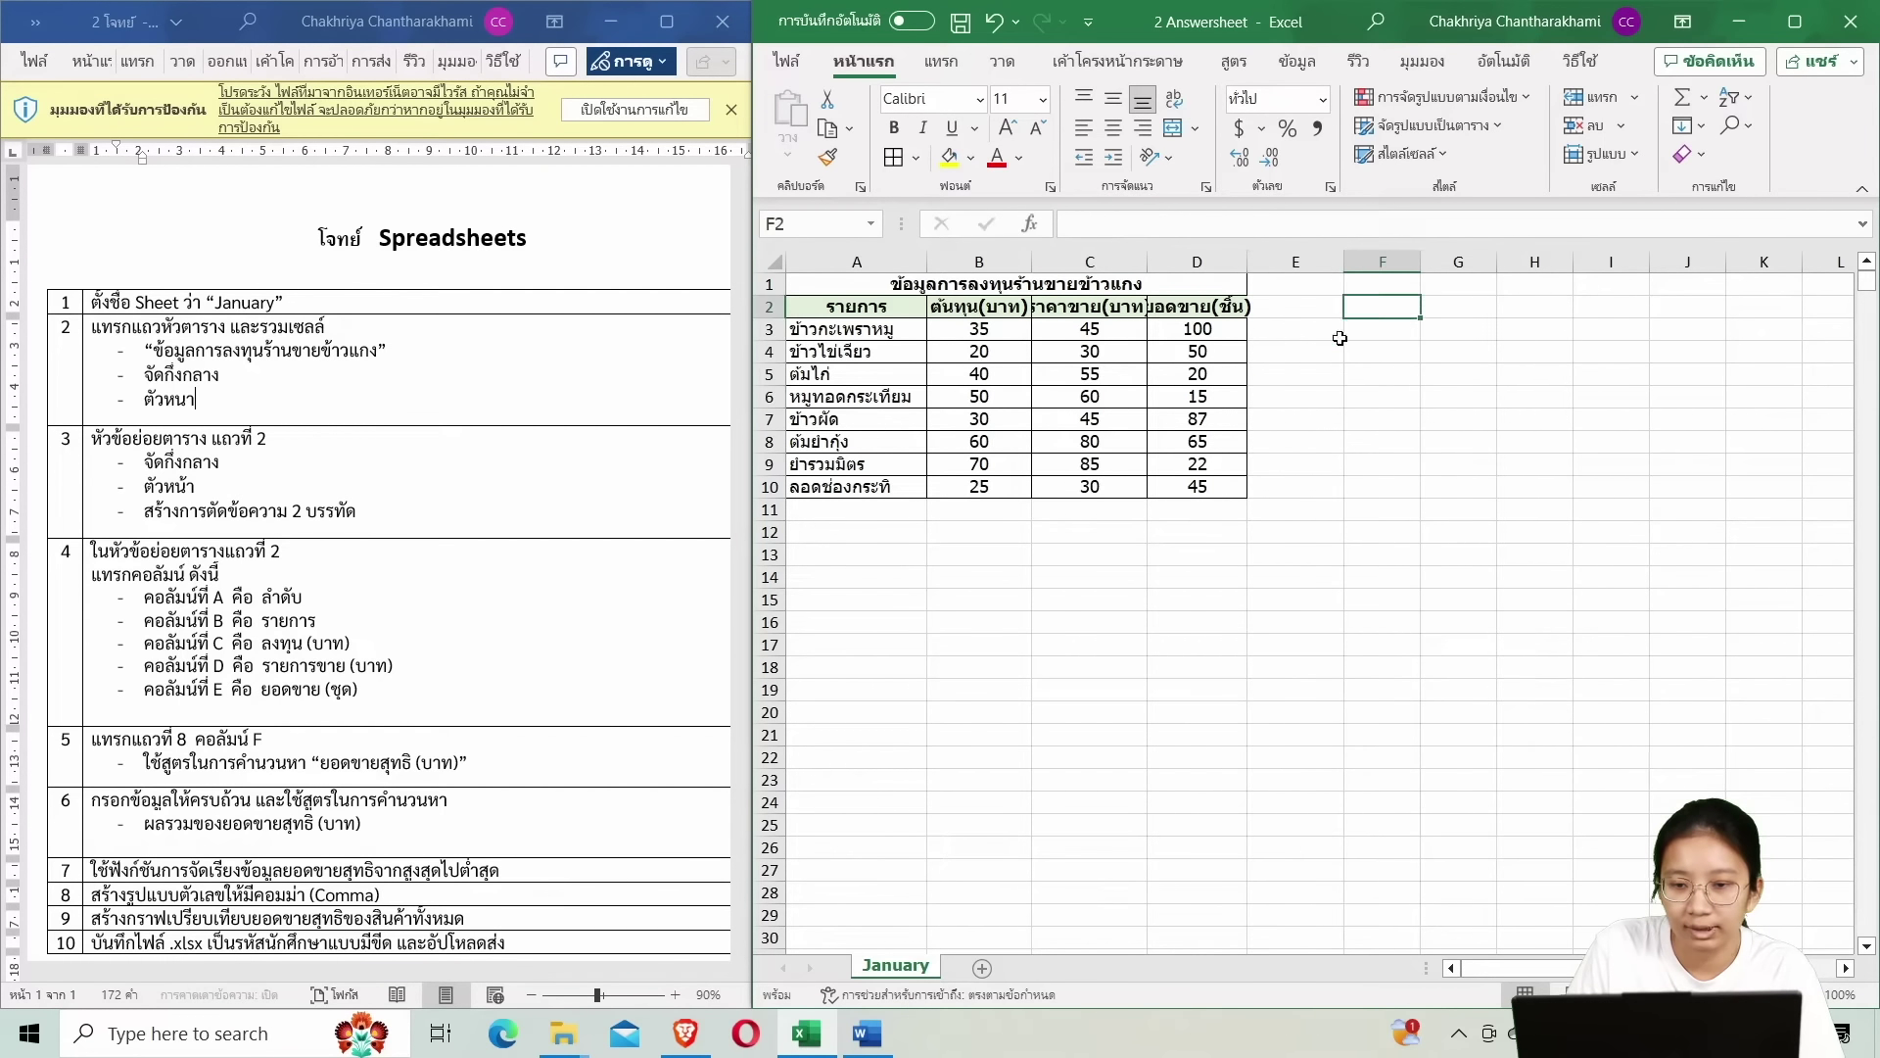
# Split the B2 heading “ต้นทุน(บาท)” into two lines, with “(บาท)” on the second line.
pyautogui.doubleClick(979, 312)
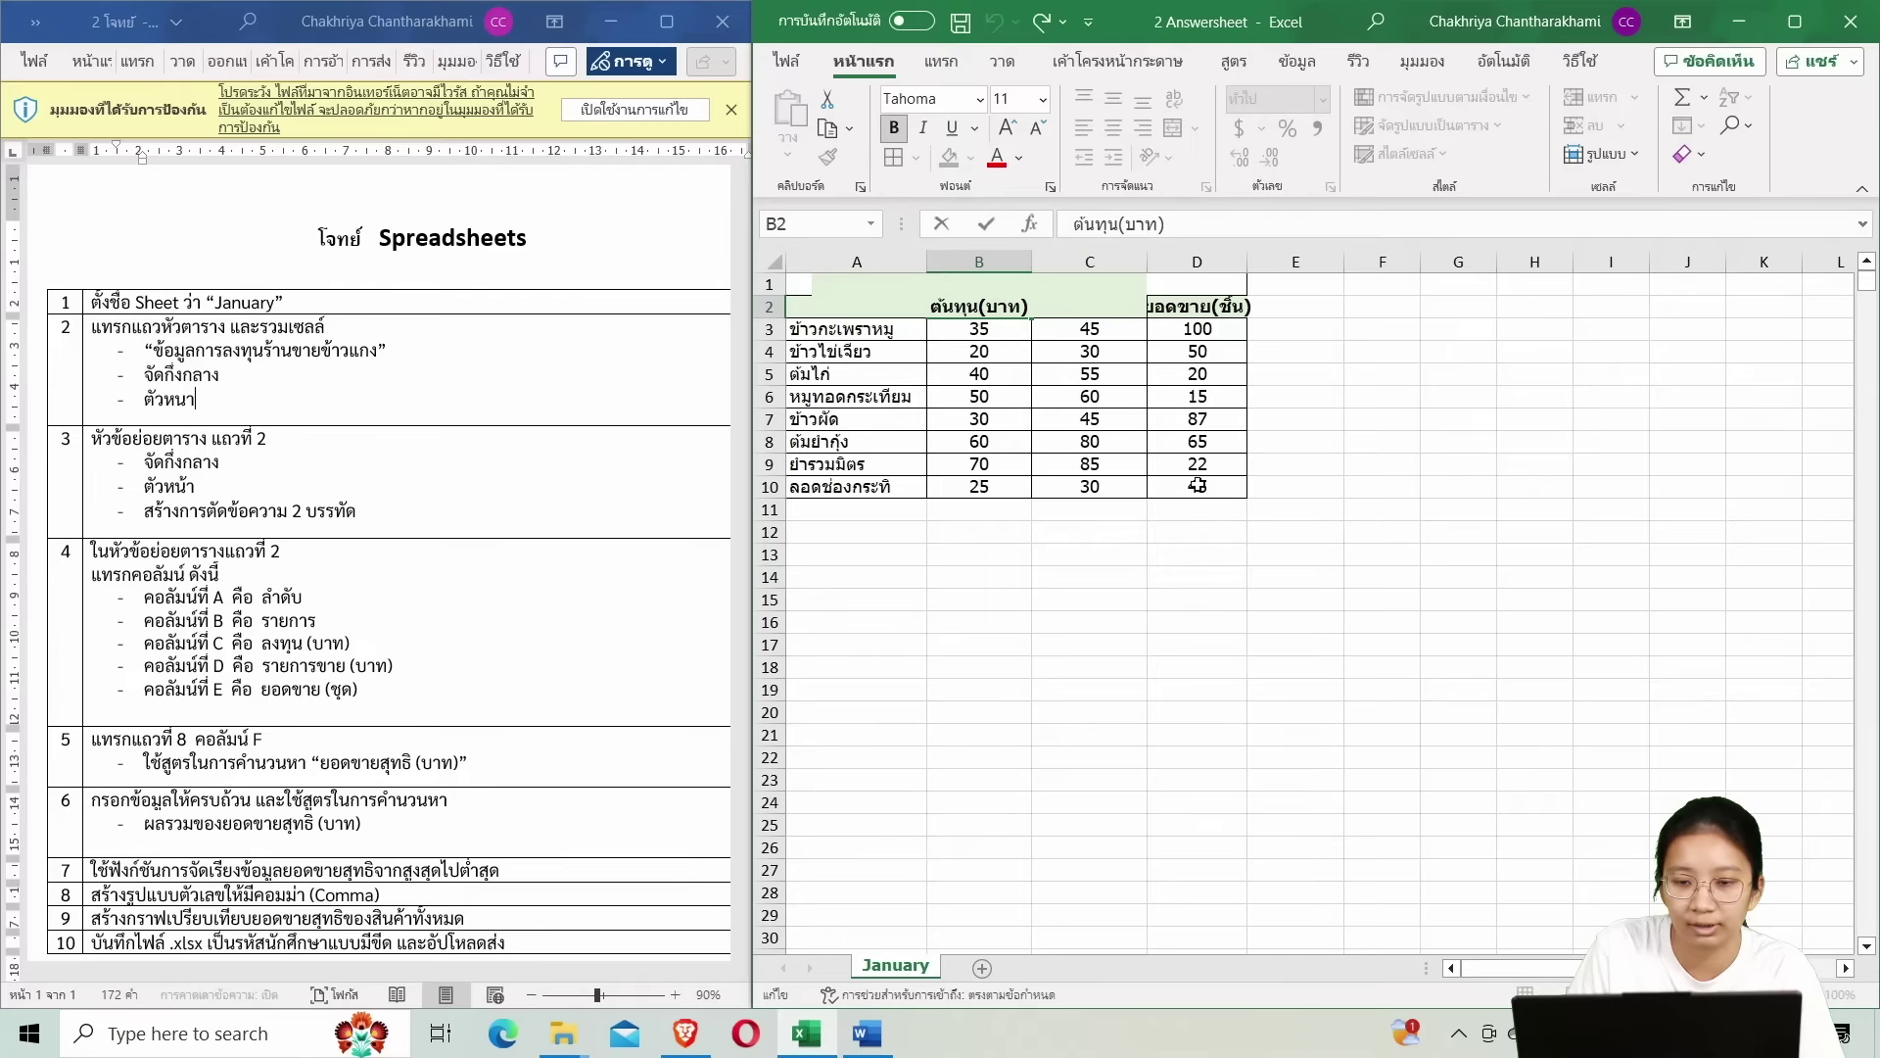
pyautogui.click(1382, 554)
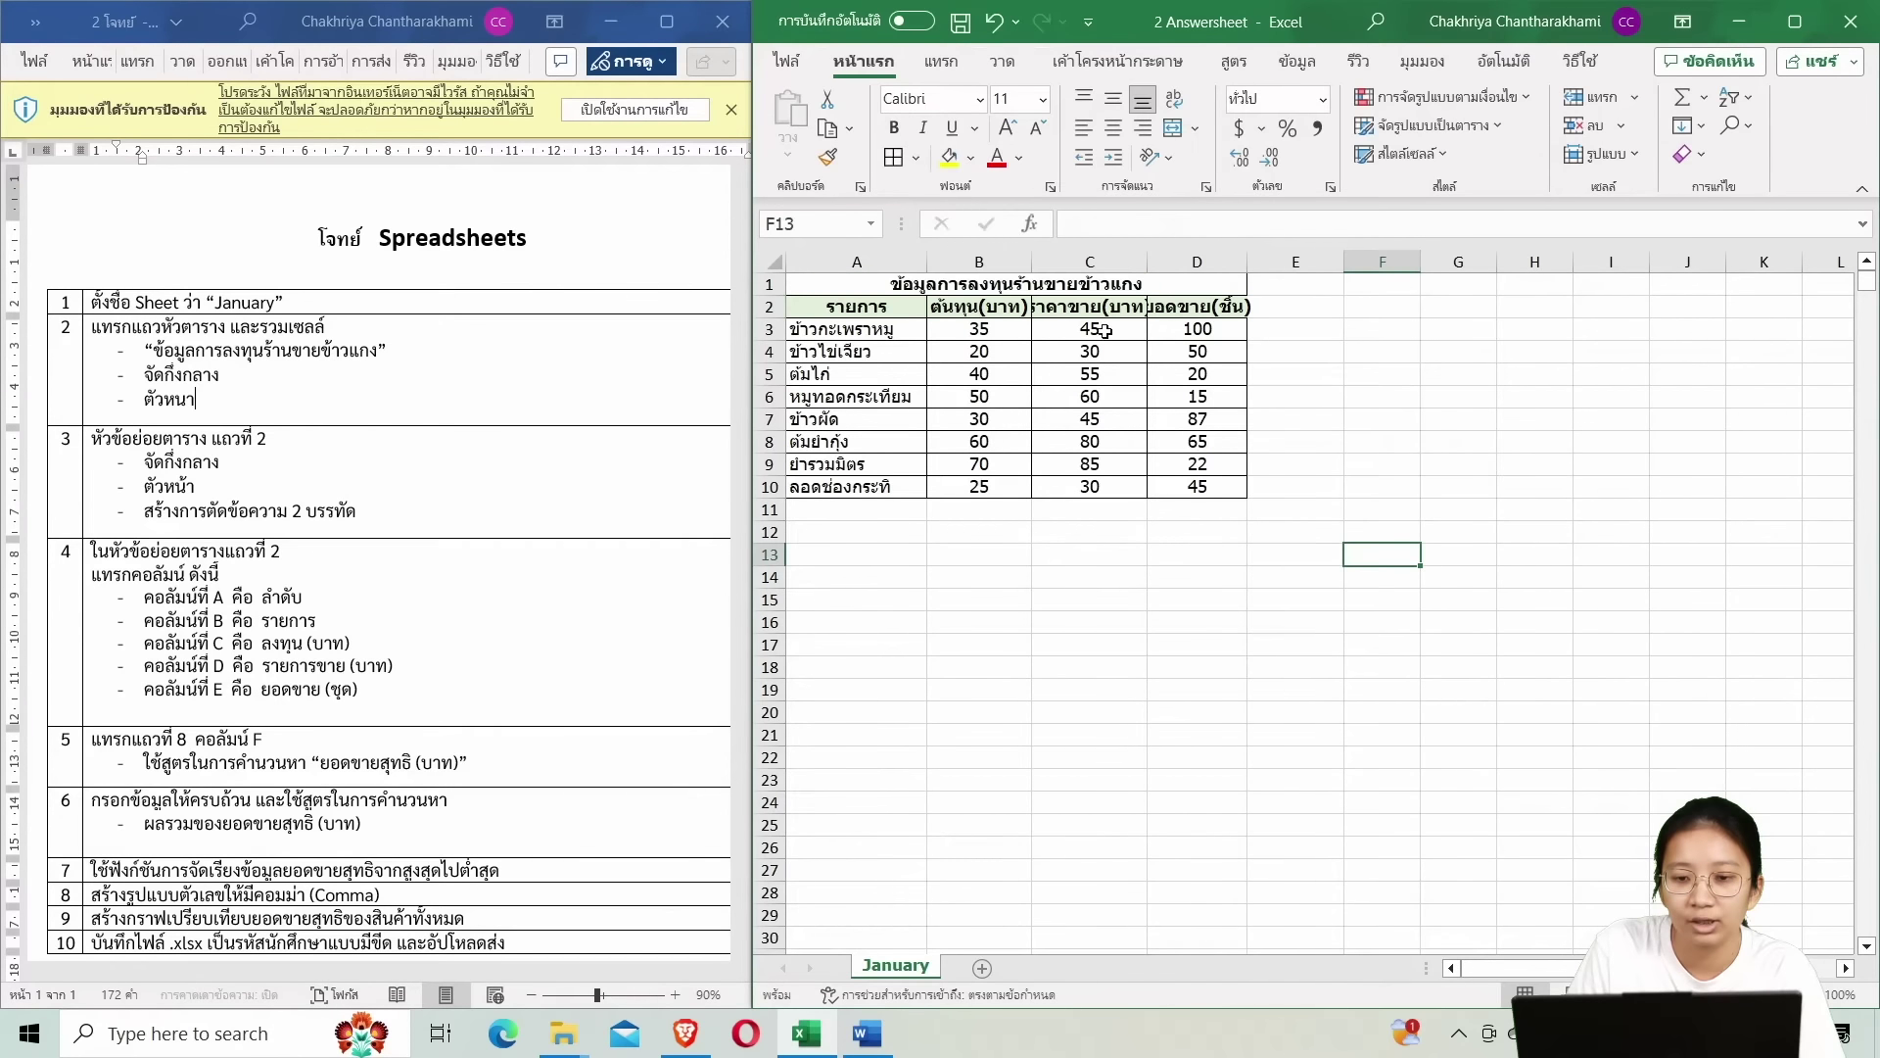
pyautogui.doubleClick(954, 312)
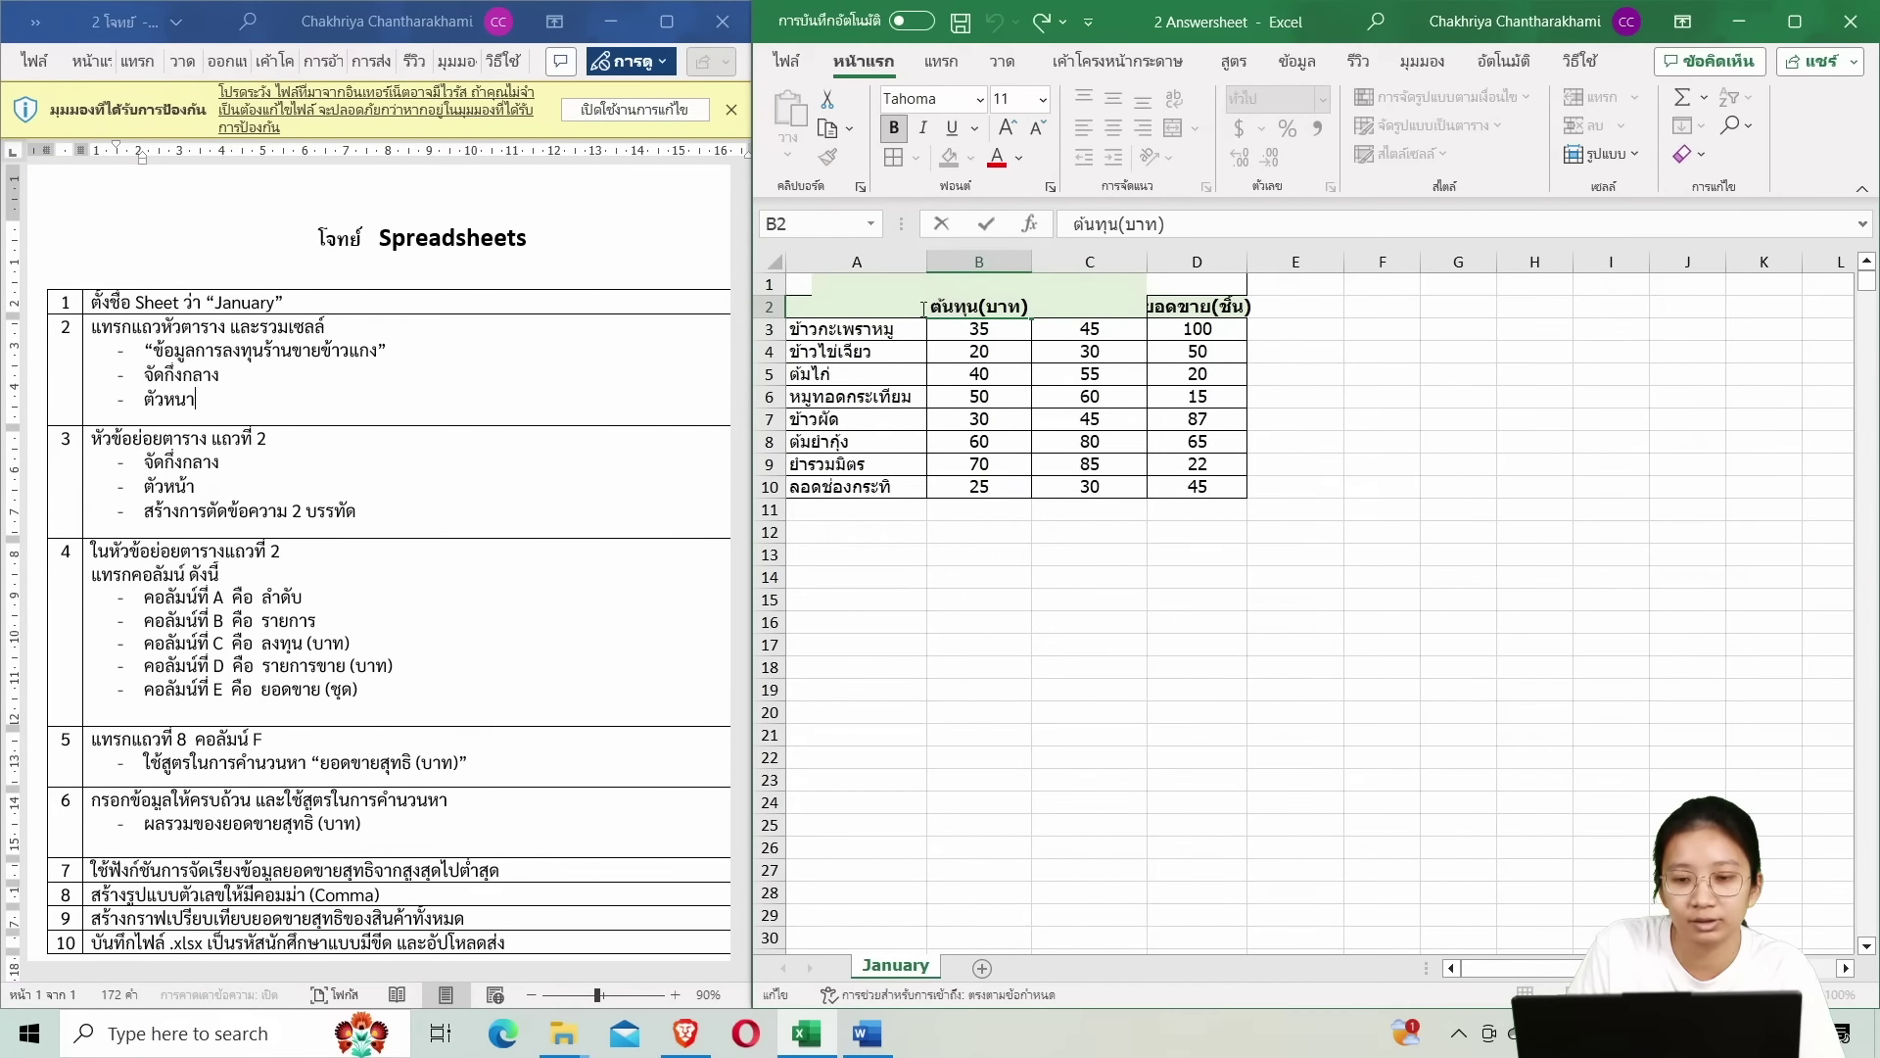
pyautogui.click(981, 308)
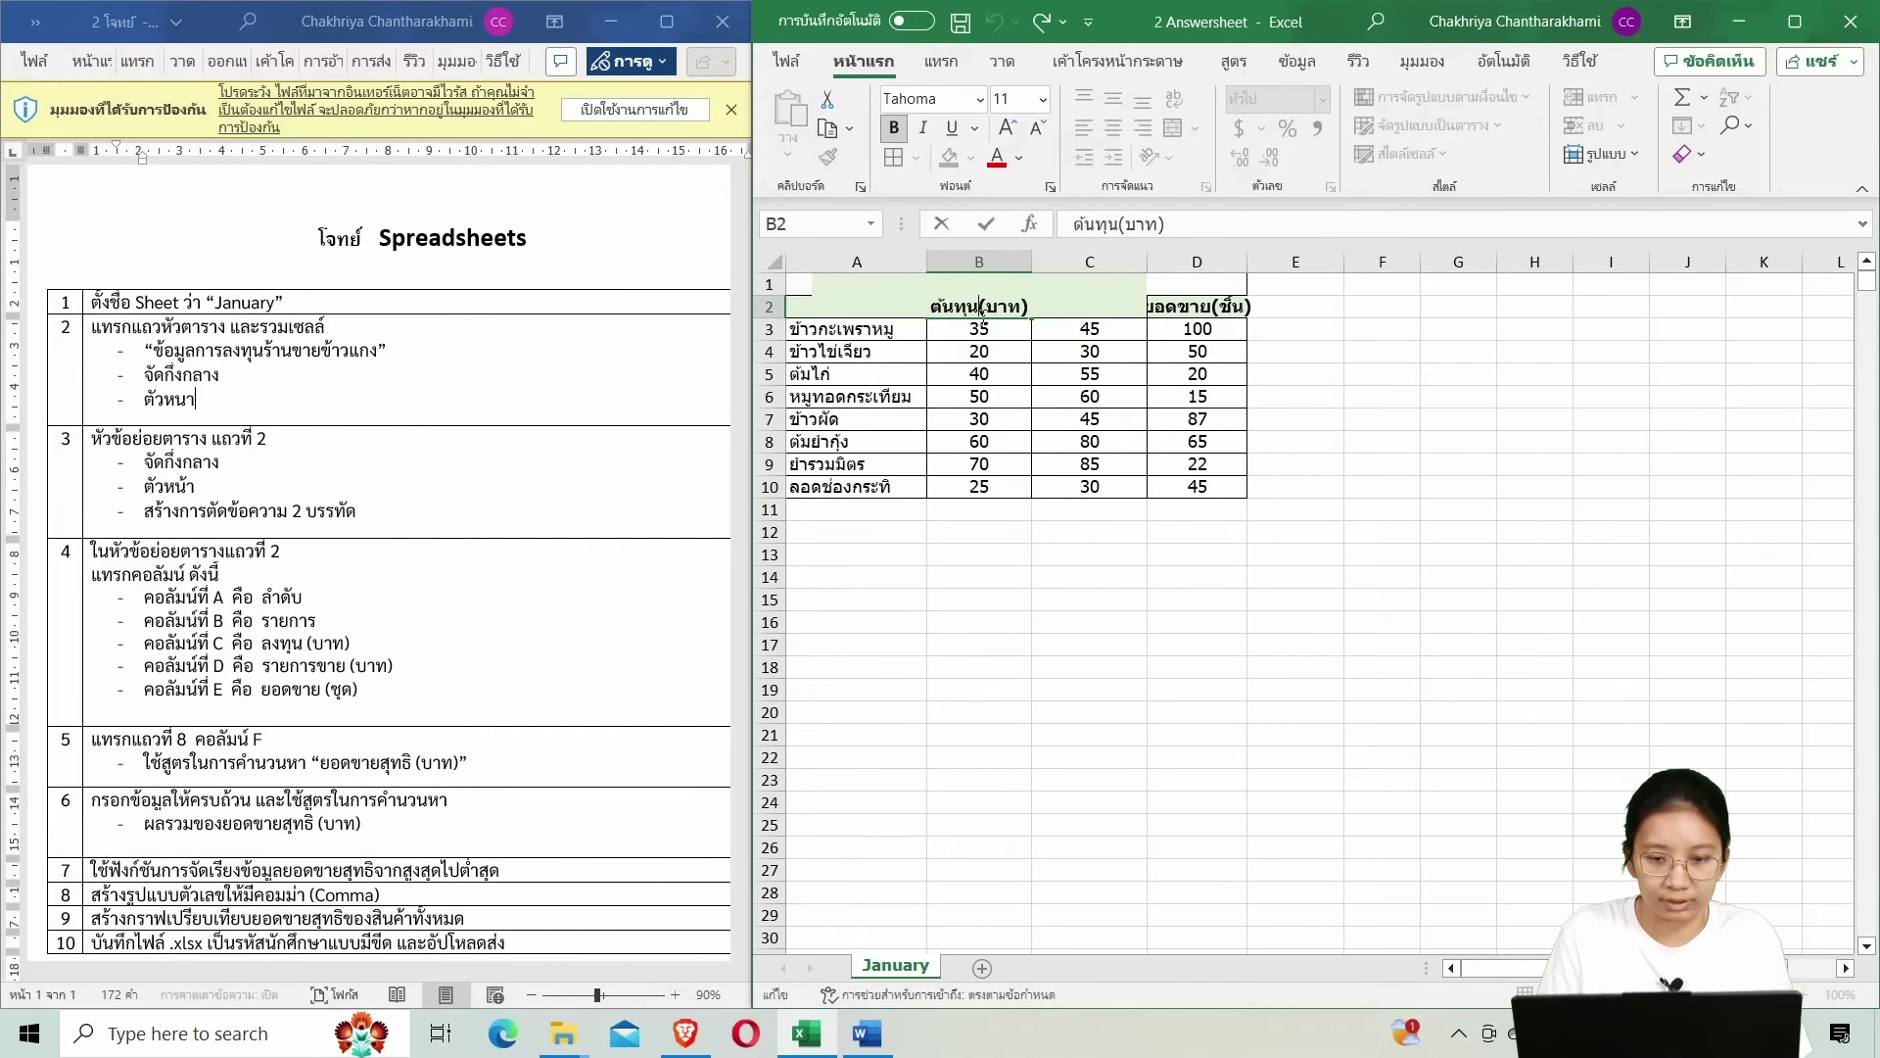
pyautogui.press('alt')
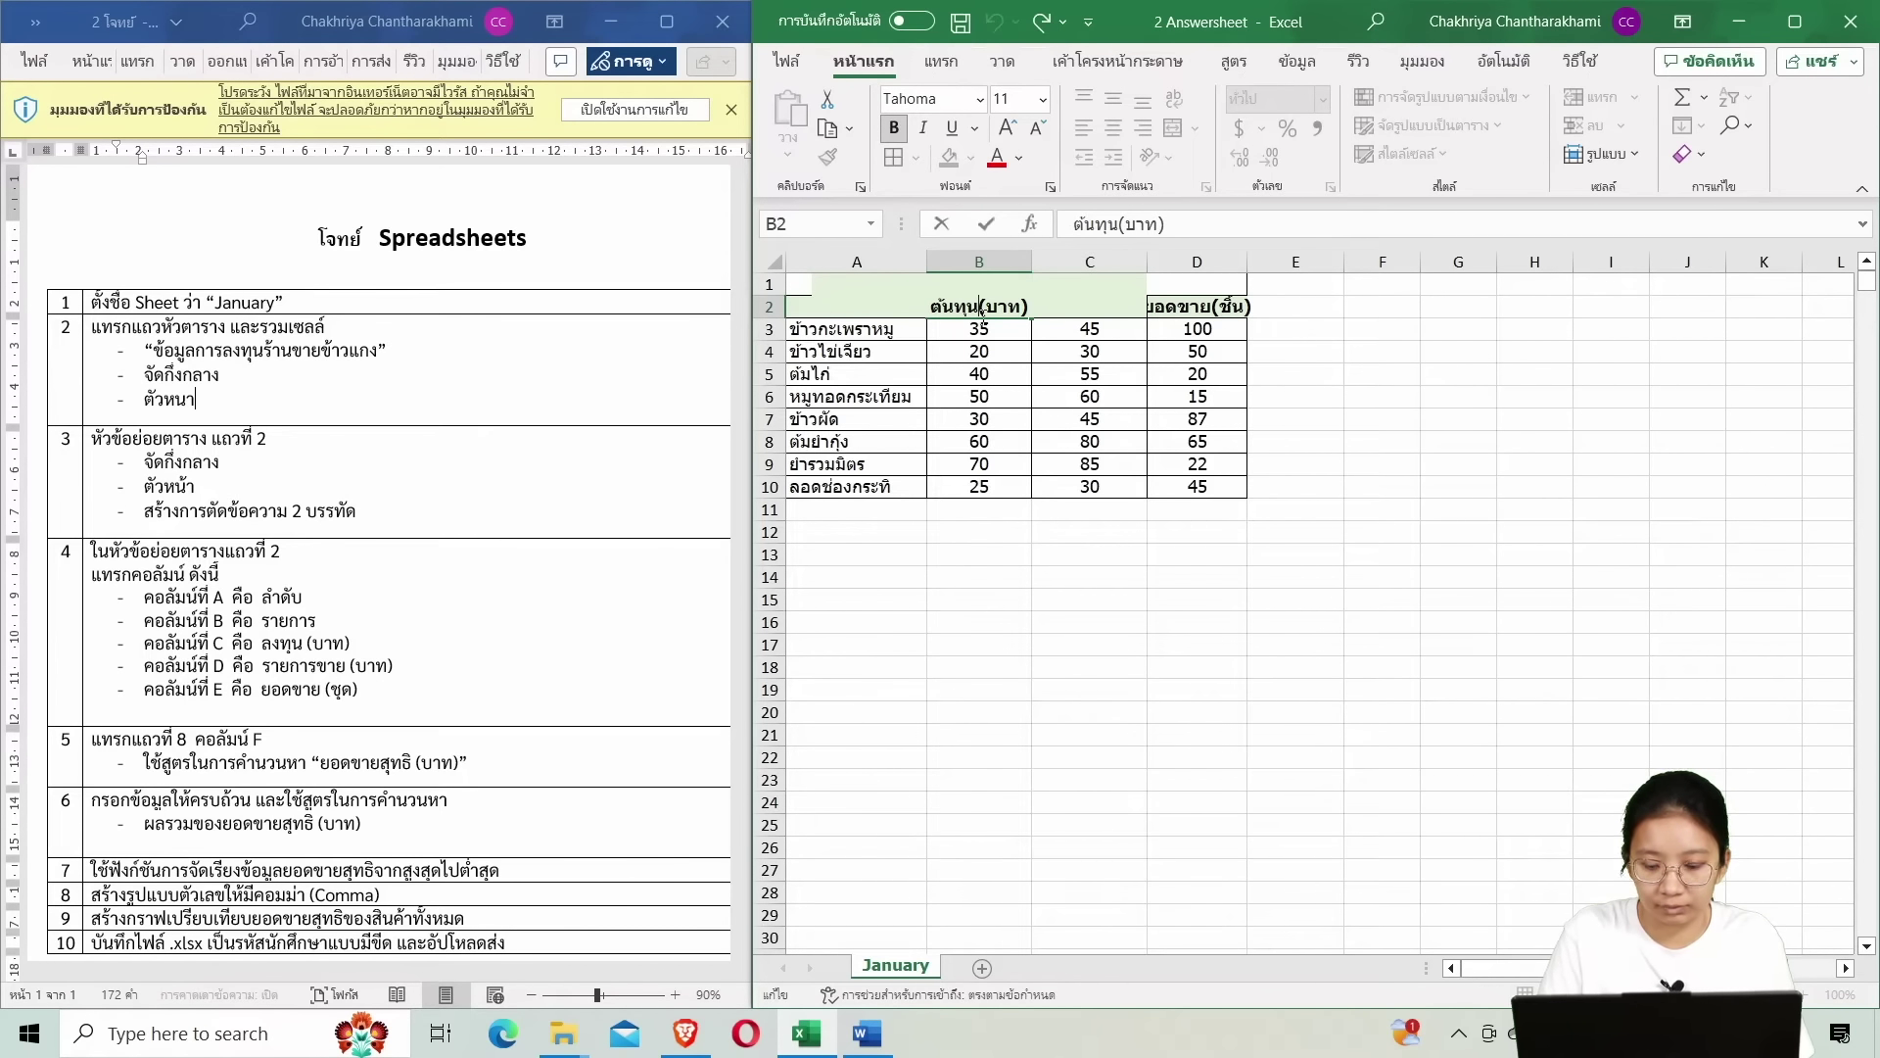
pyautogui.hotkey('alt', 'Return')
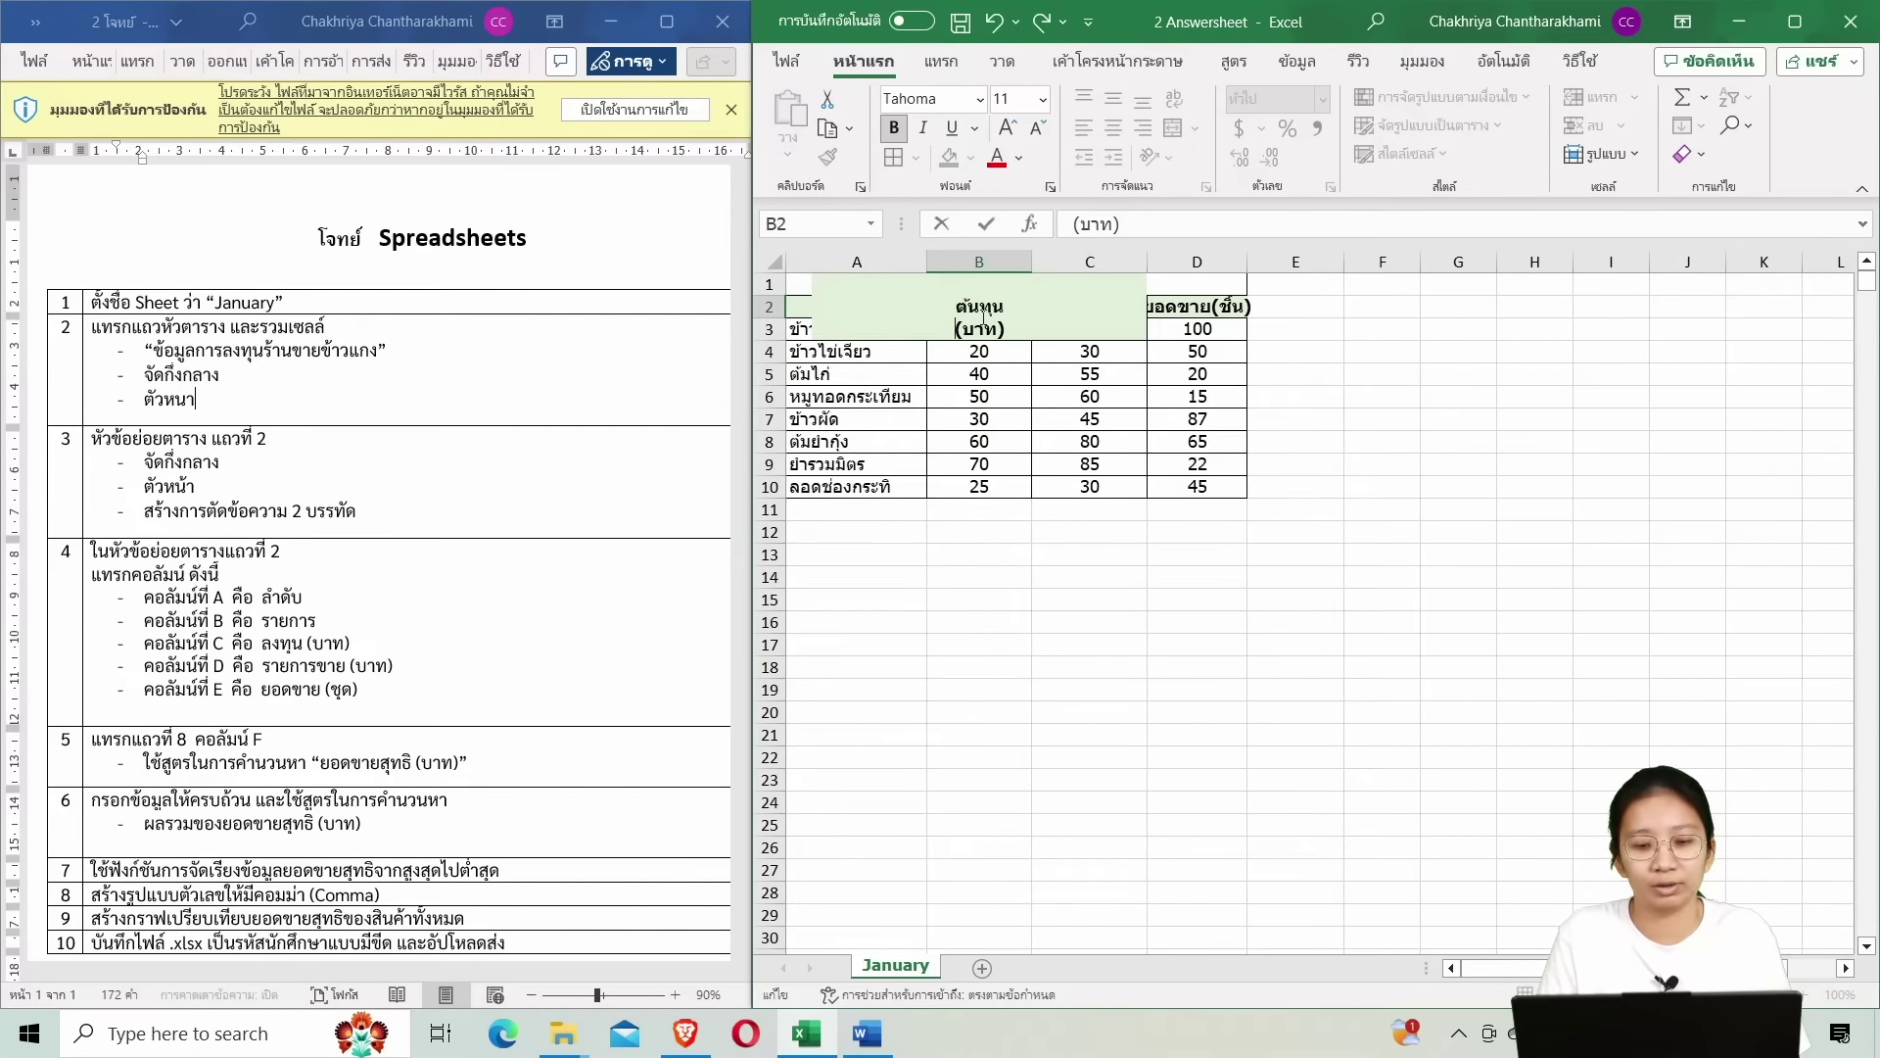
pyautogui.click(1016, 581)
pyautogui.click(1009, 314)
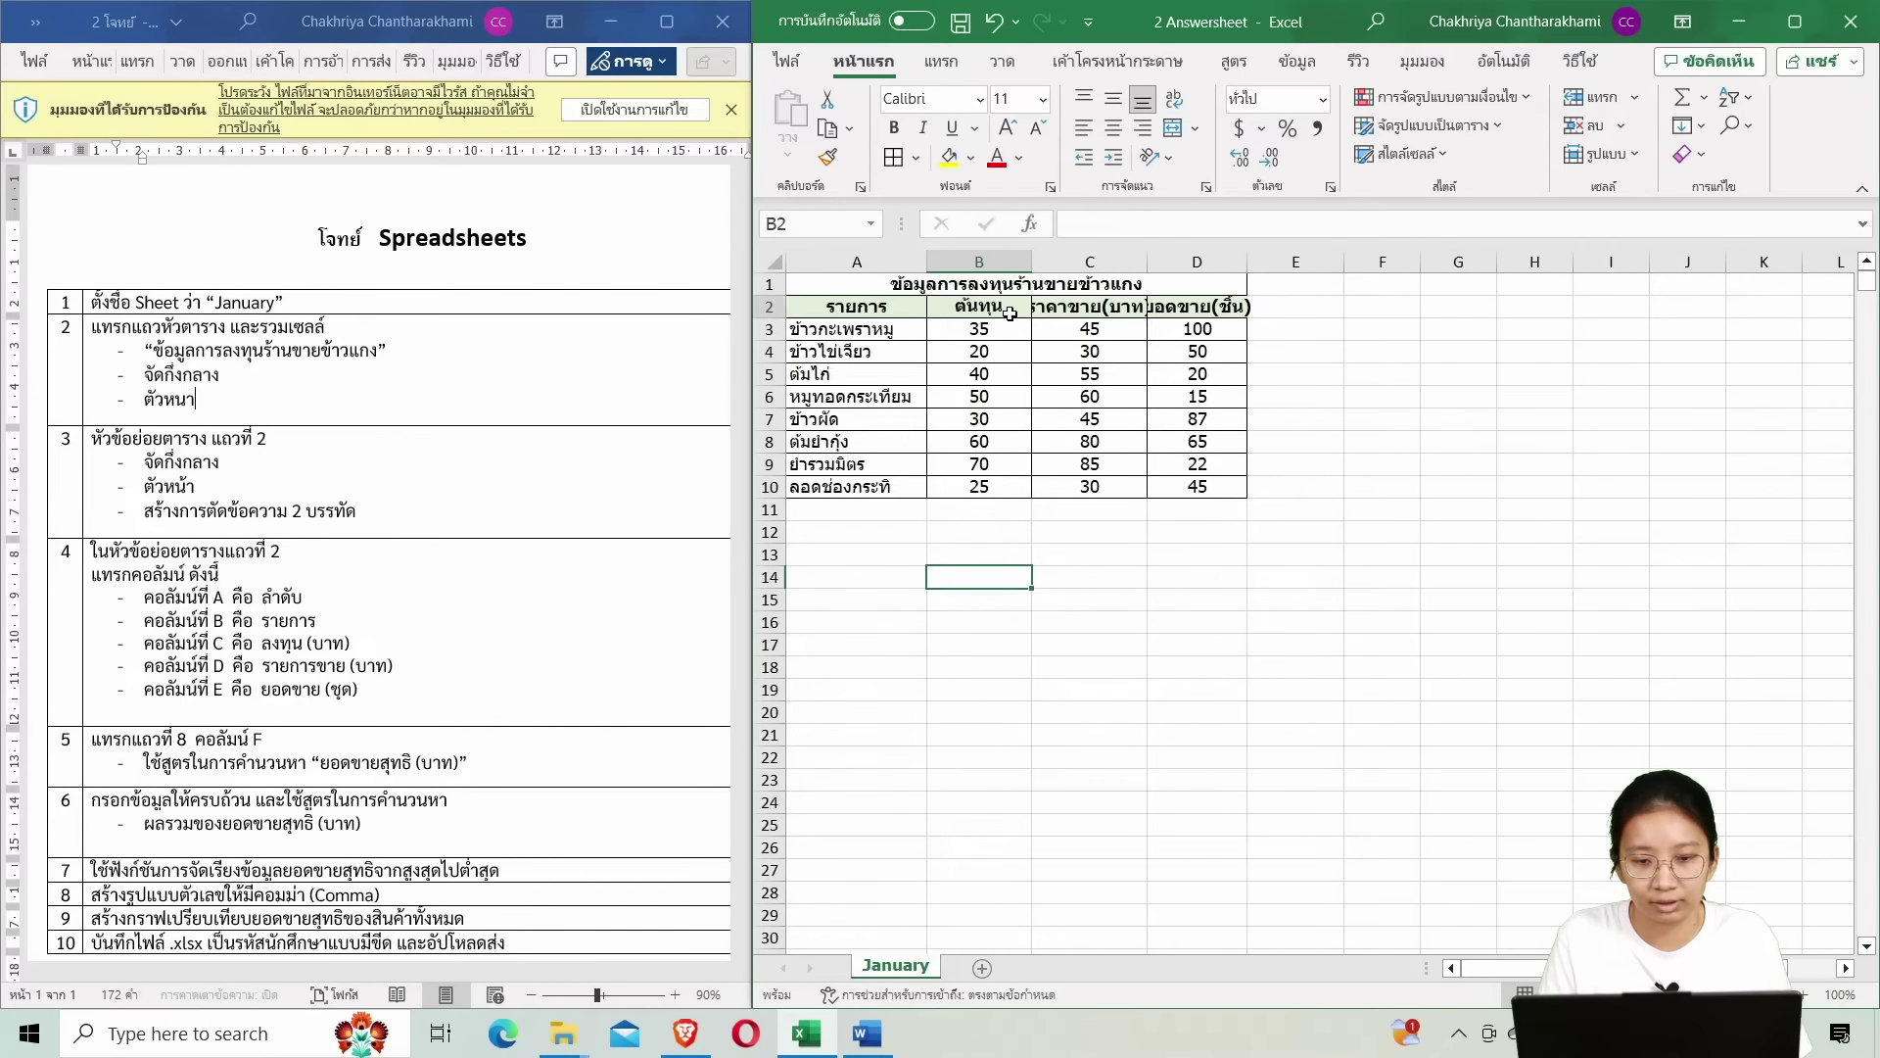
# Split the C2 and D2 headings into two lines, putting “(บาท)” and “(ชิ้น)” on their second lines.
pyautogui.doubleClick(1102, 310)
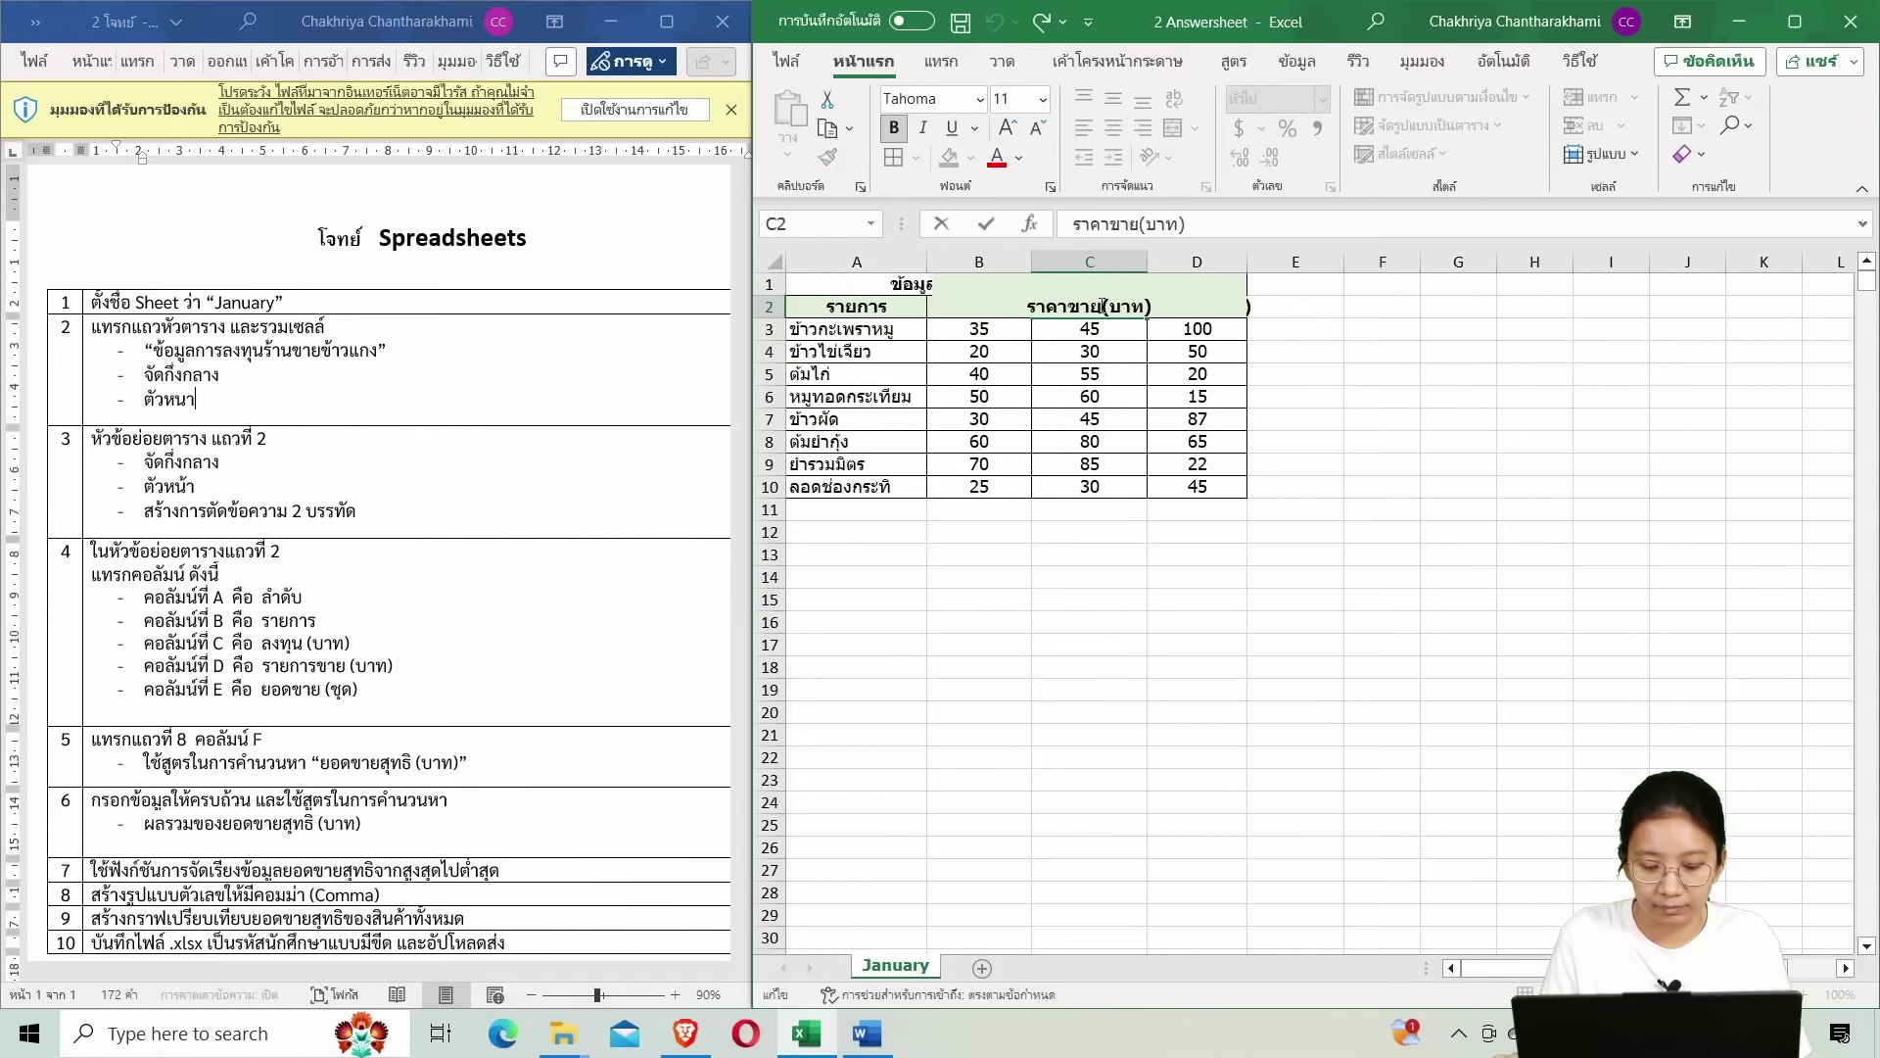
pyautogui.hotkey('alt', 'Return')
pyautogui.click(1426, 443)
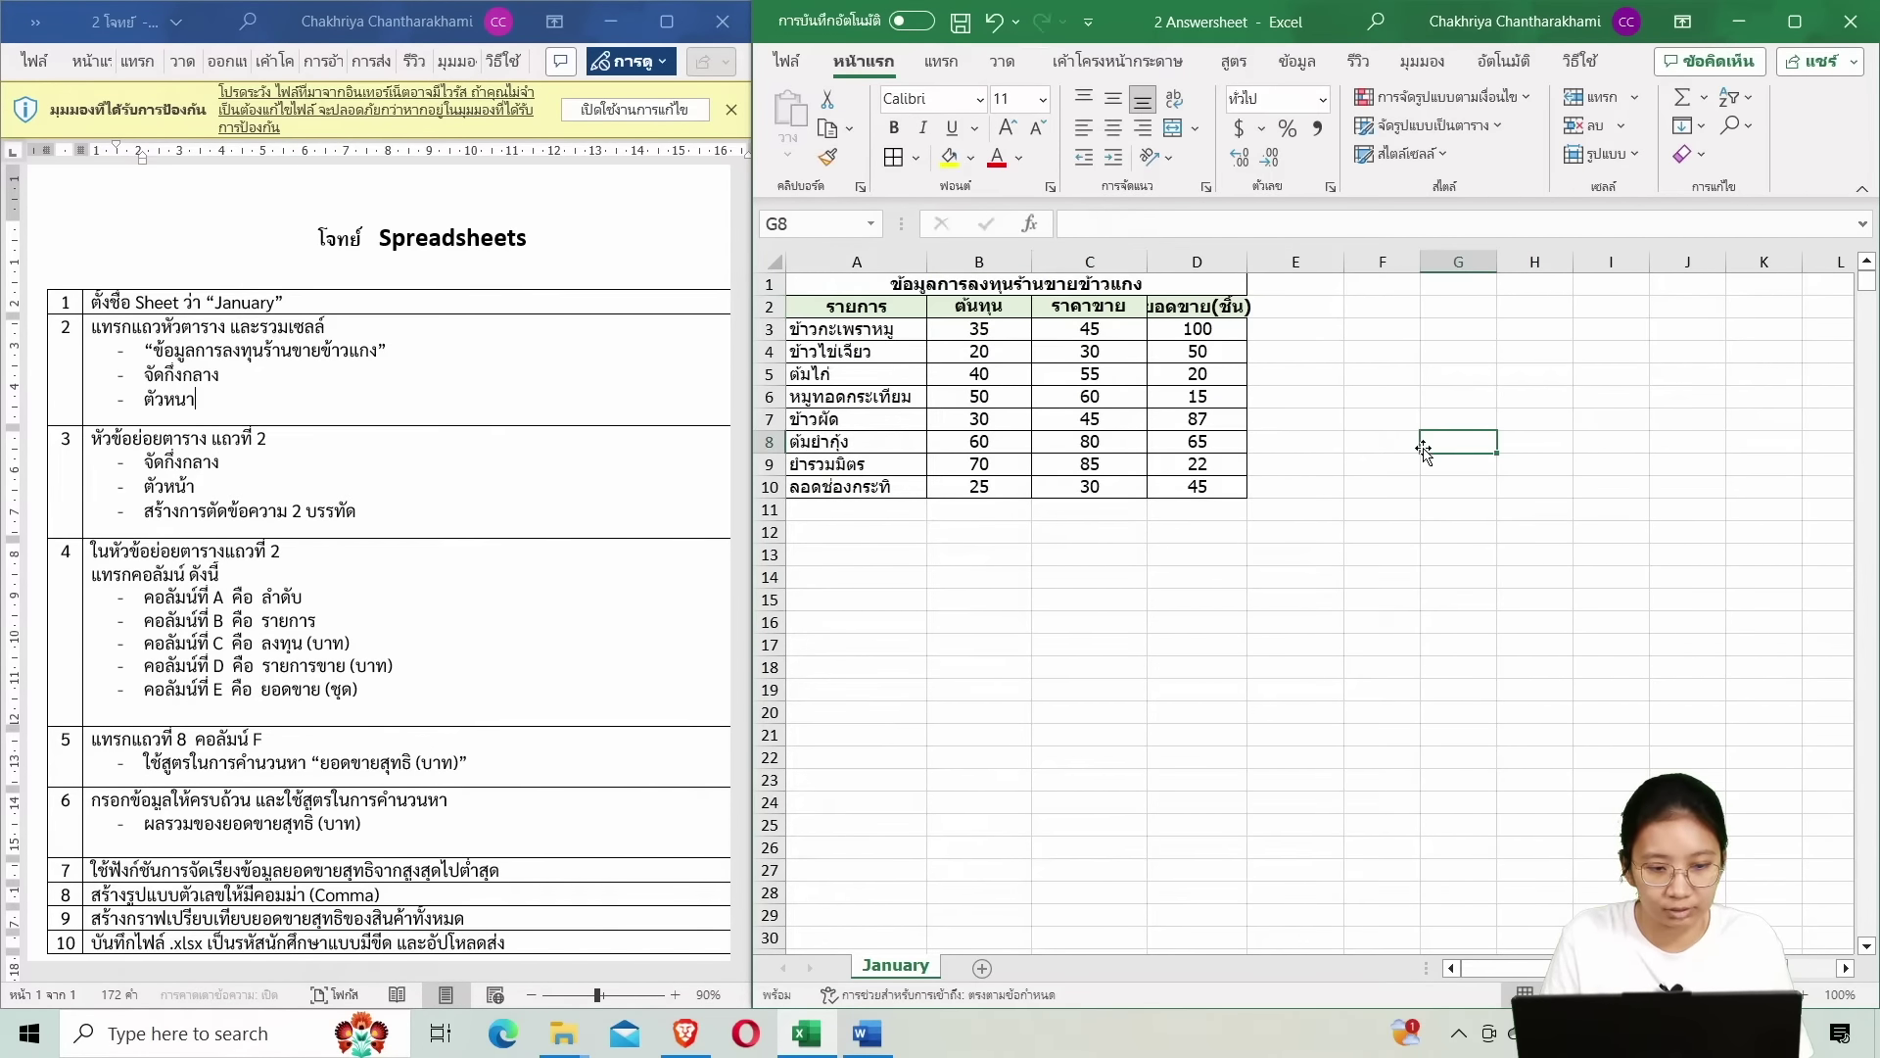
pyautogui.click(1215, 309)
pyautogui.hotkey('alt', 'Return')
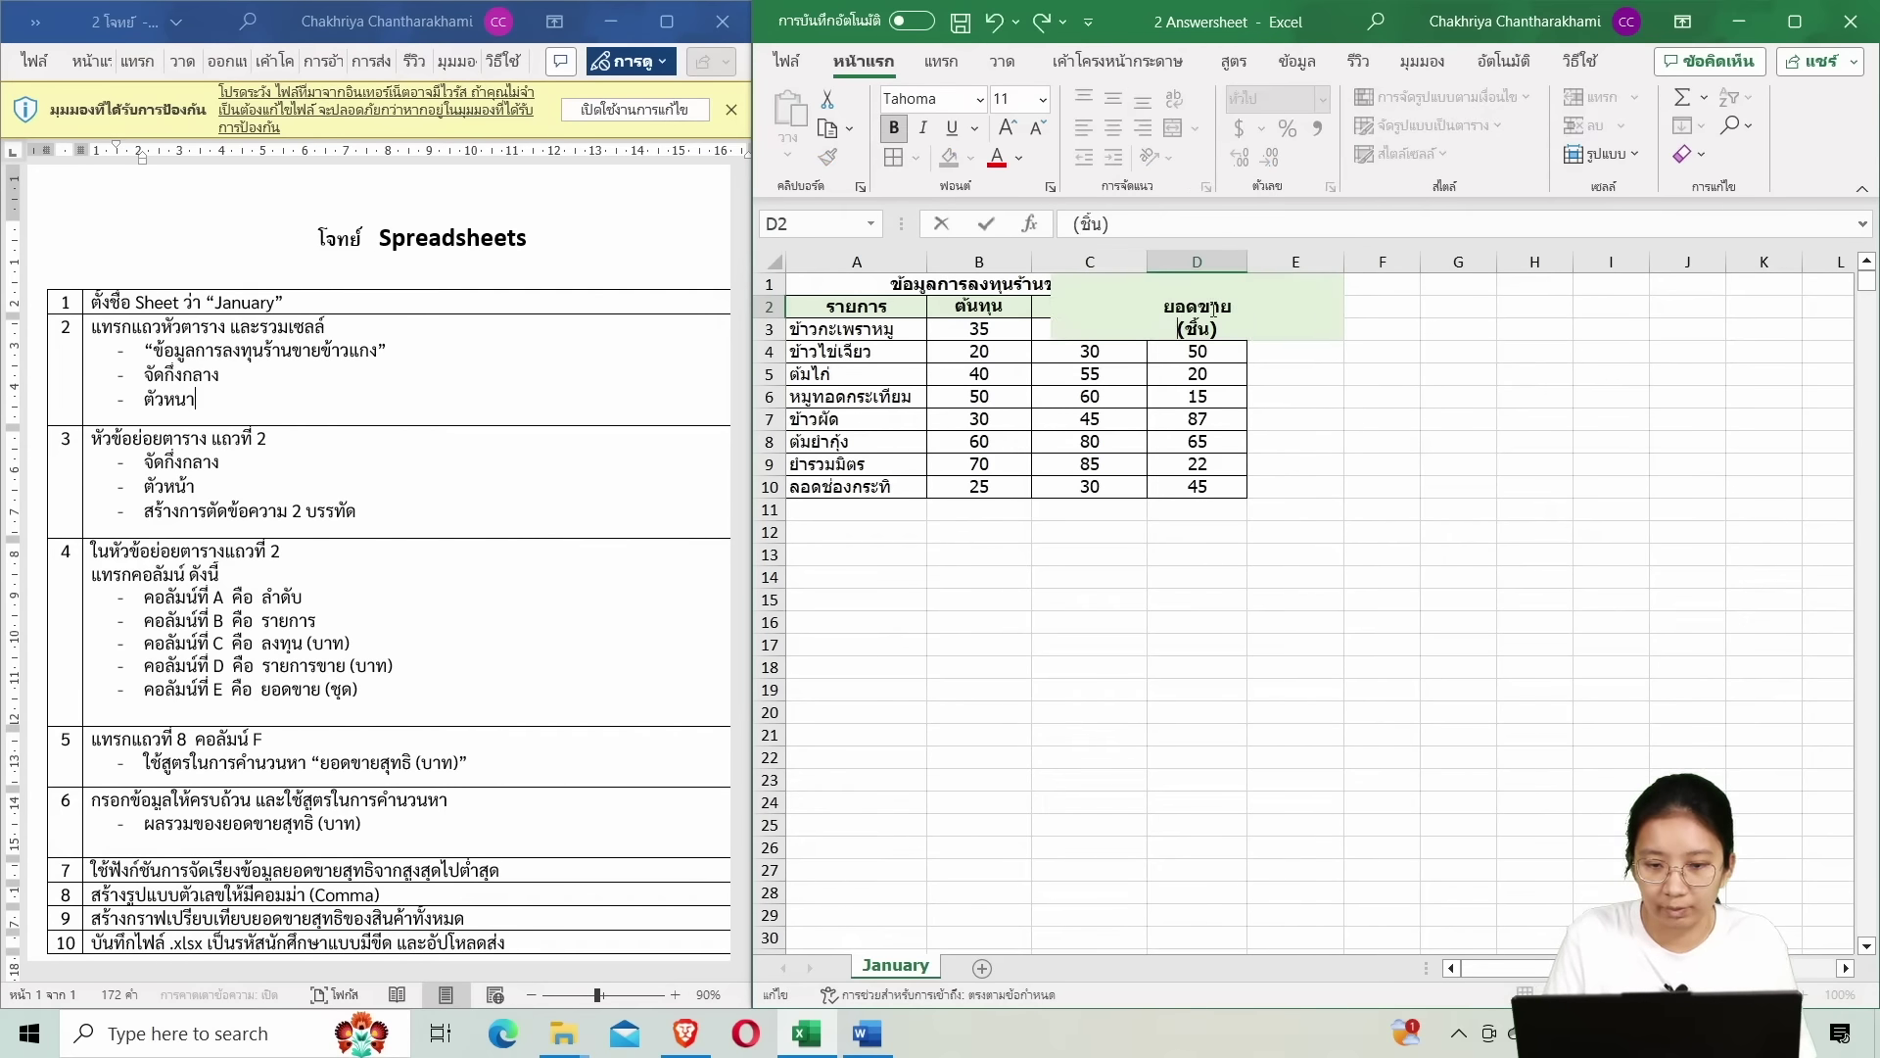
pyautogui.click(1419, 510)
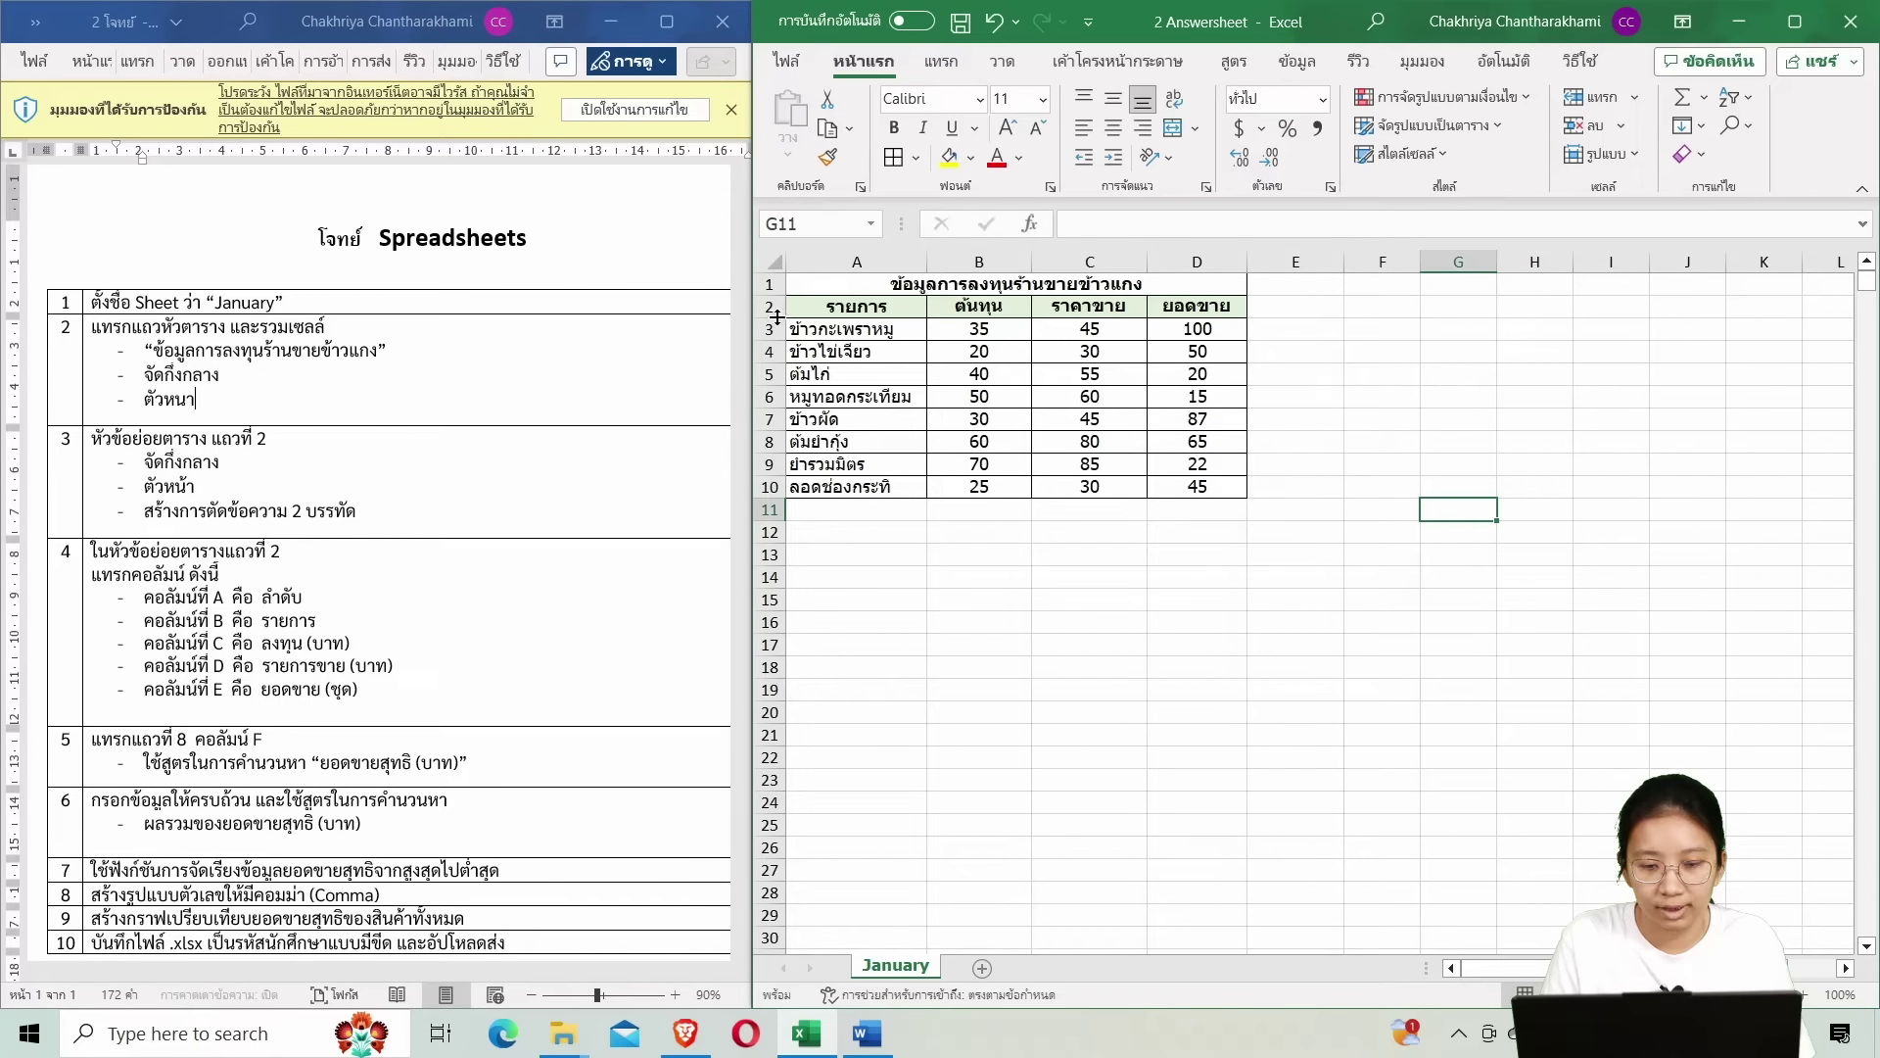
pyautogui.click(1795, 22)
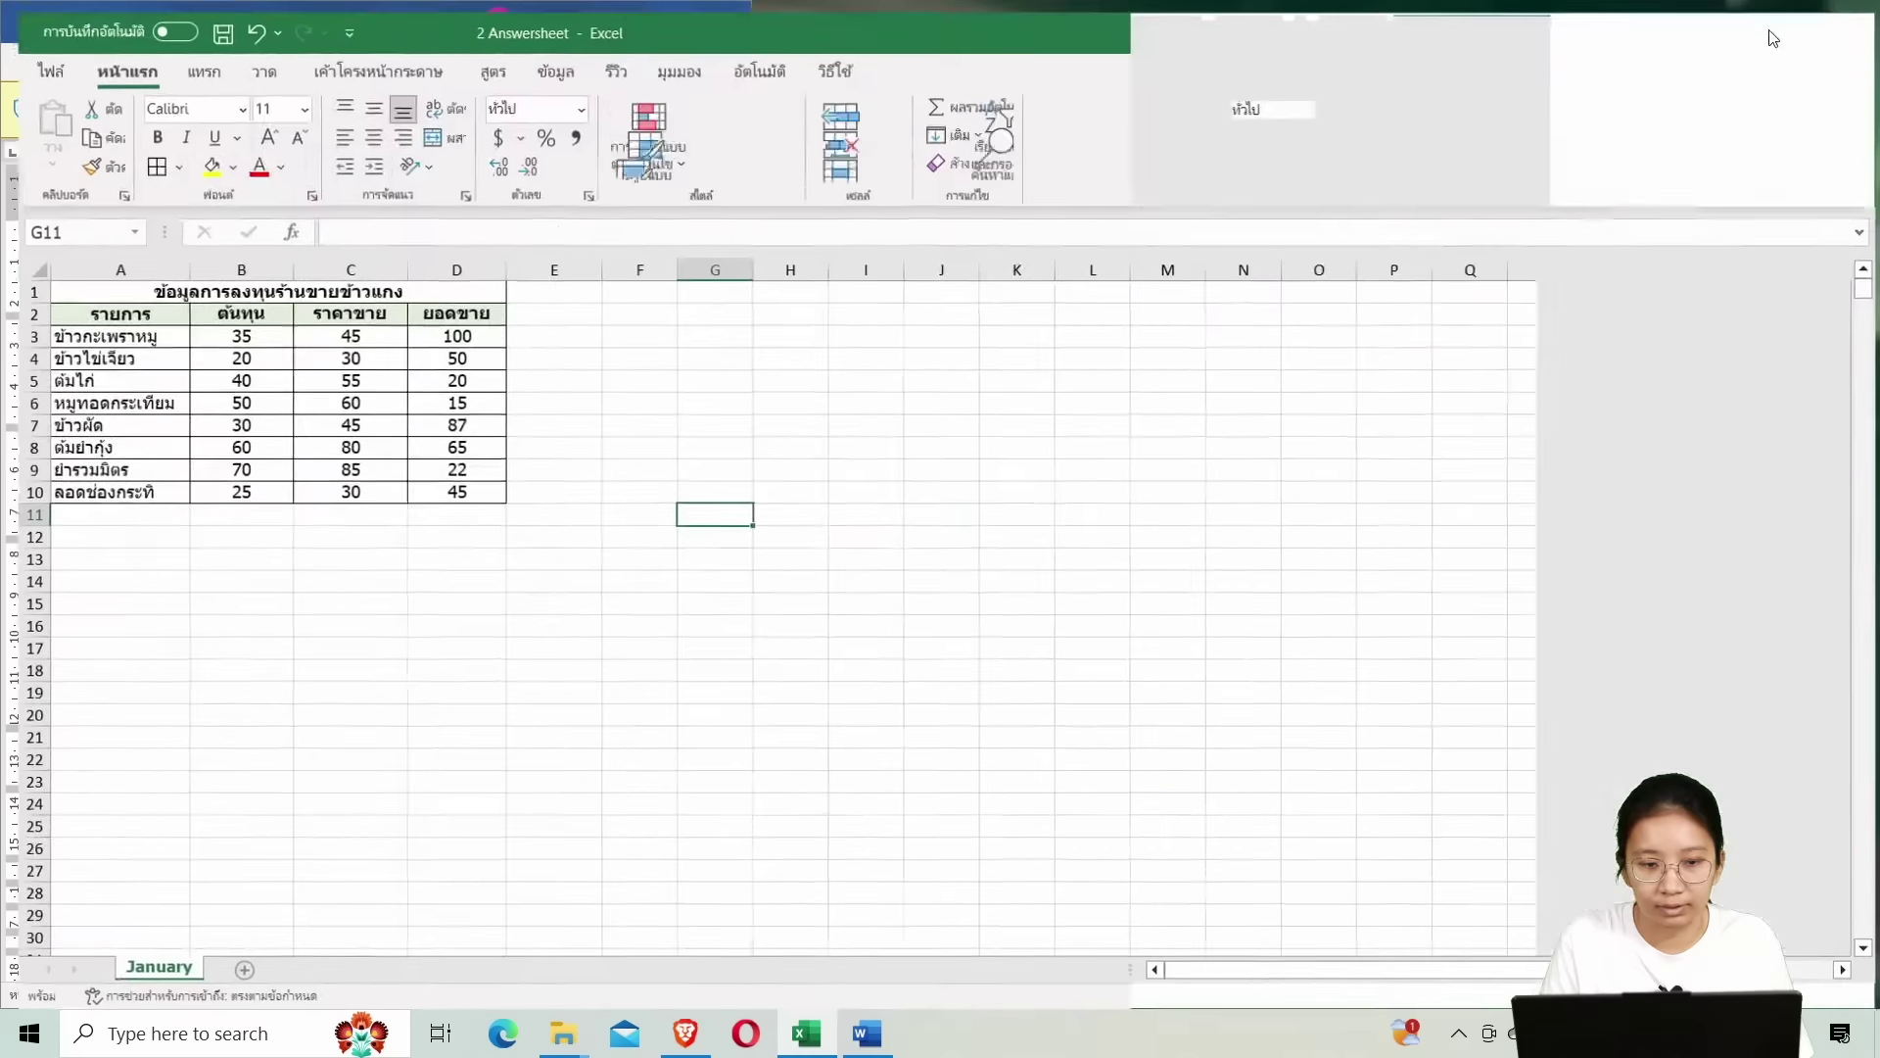
pyautogui.click(1795, 22)
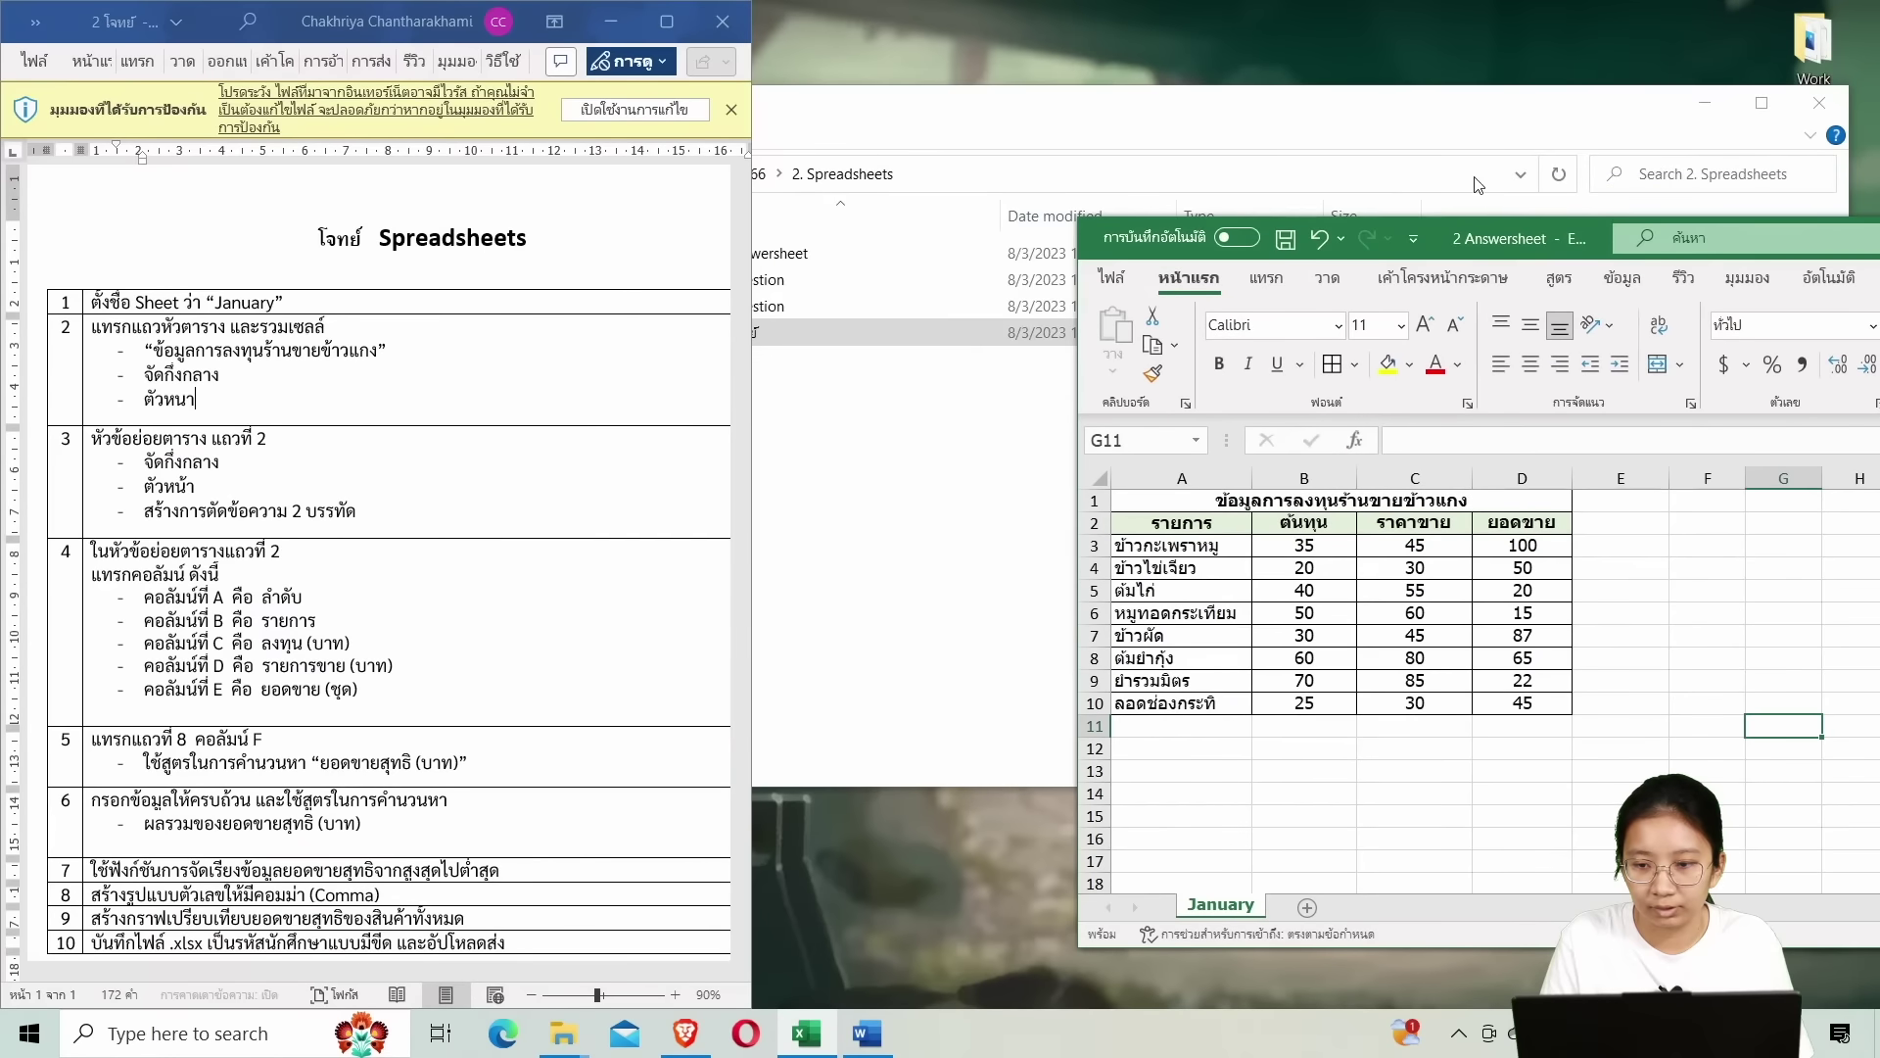
pyautogui.moveTo(1454, 239); pyautogui.dragTo(1875, 255)
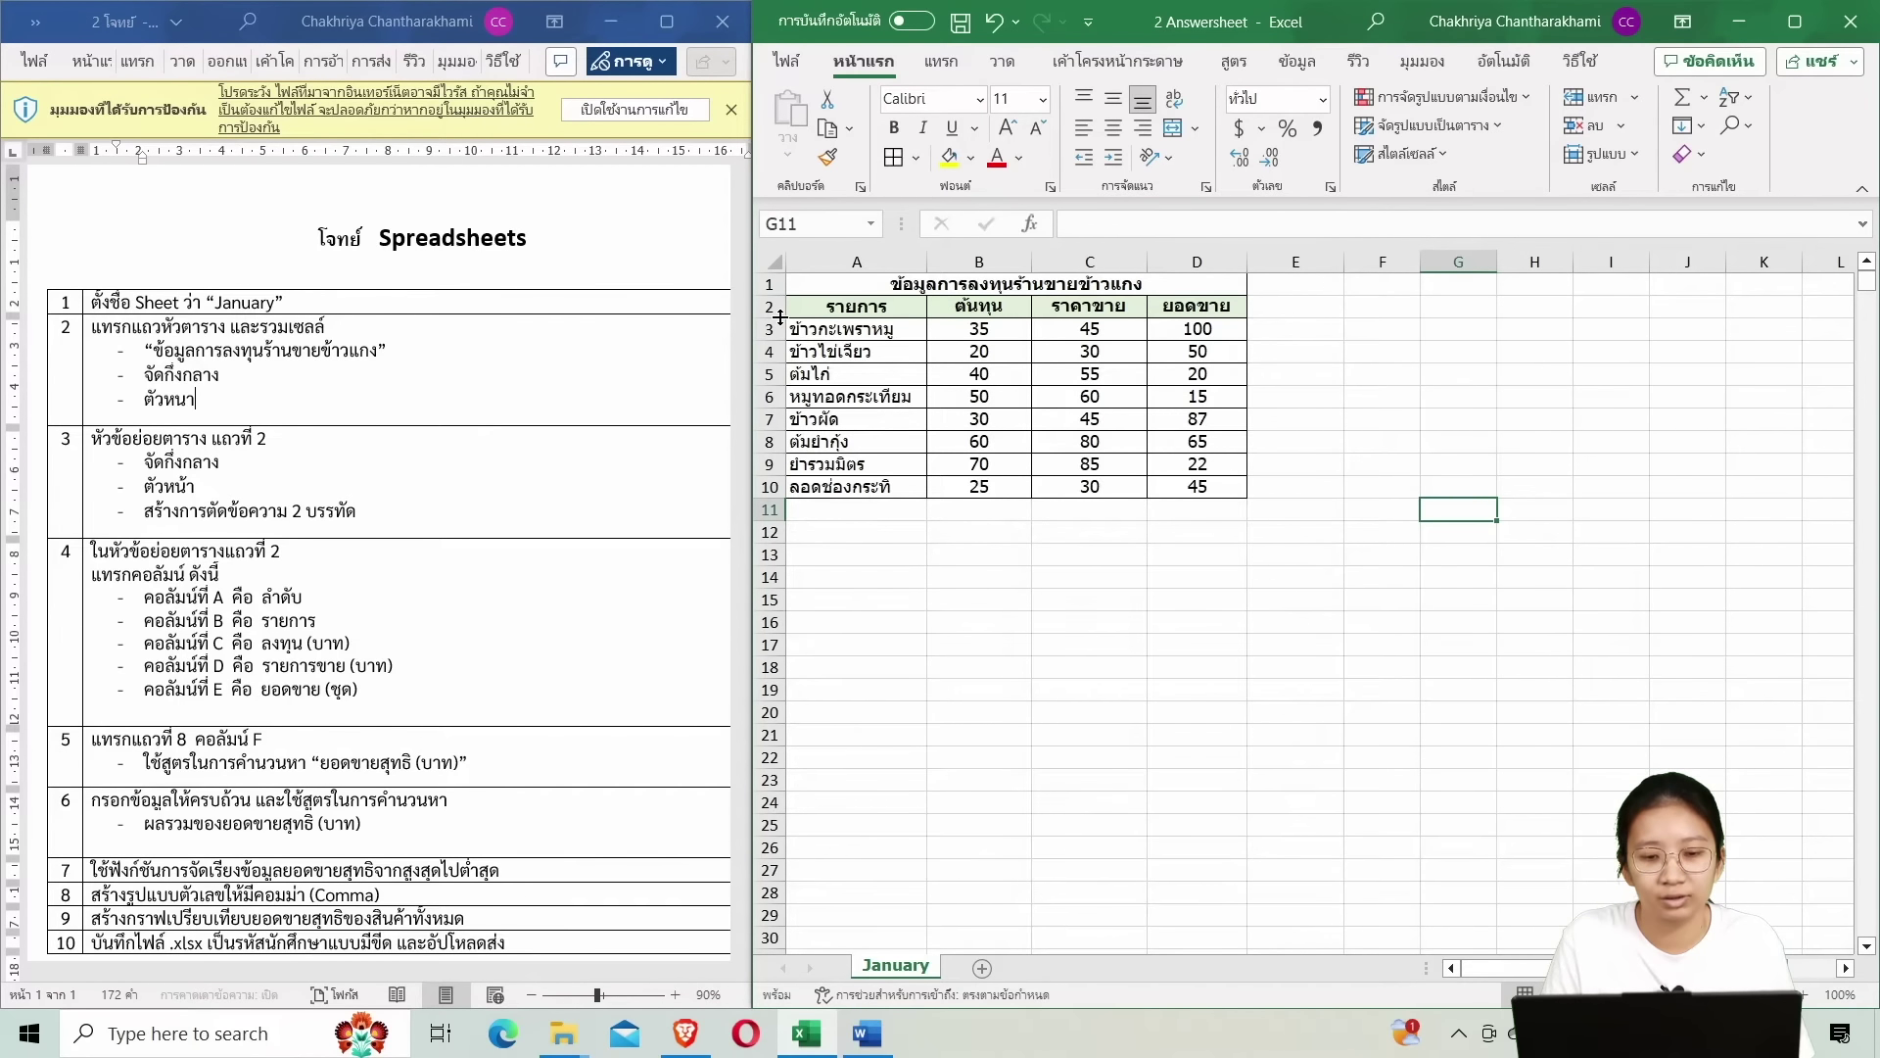
# Increase row 2's height to fit two lines and centre the A2:D2 headings both horizontally and vertically.
pyautogui.moveTo(779, 316); pyautogui.dragTo(776, 348)
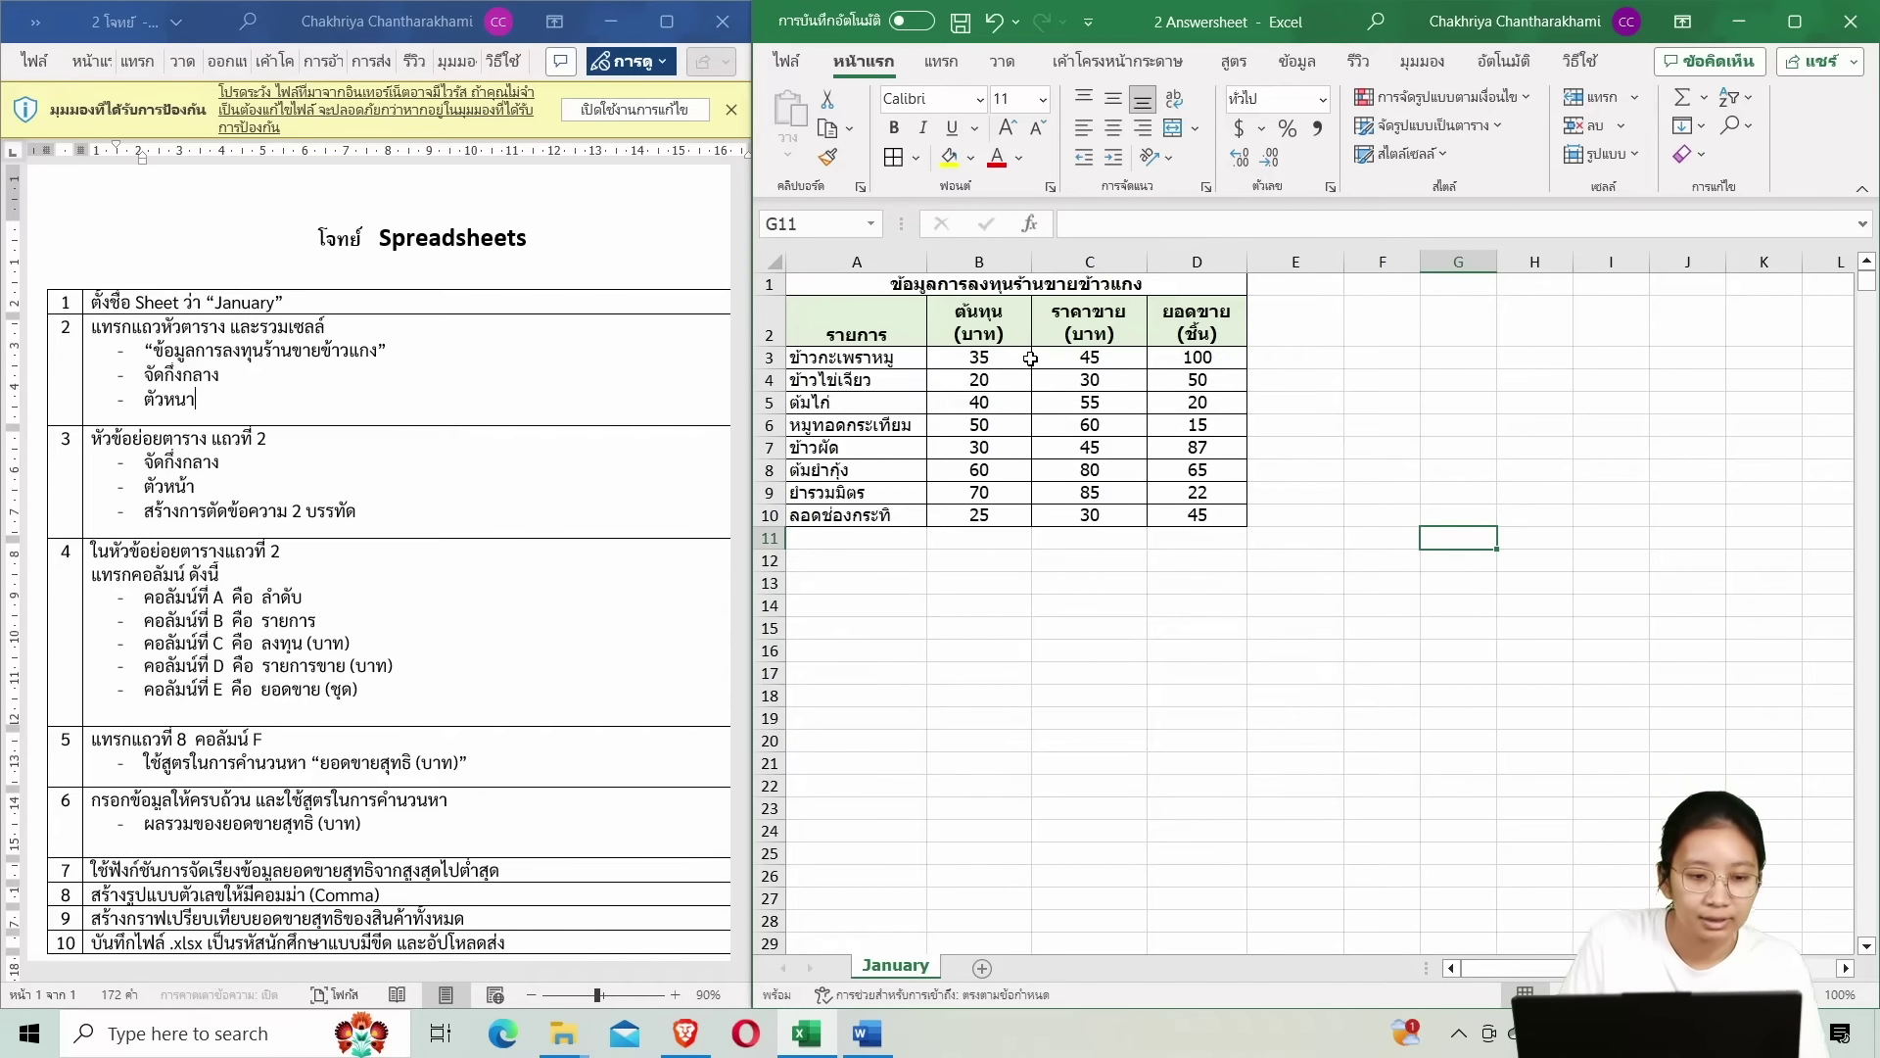
pyautogui.moveTo(872, 332); pyautogui.dragTo(1199, 331)
pyautogui.click(1115, 130)
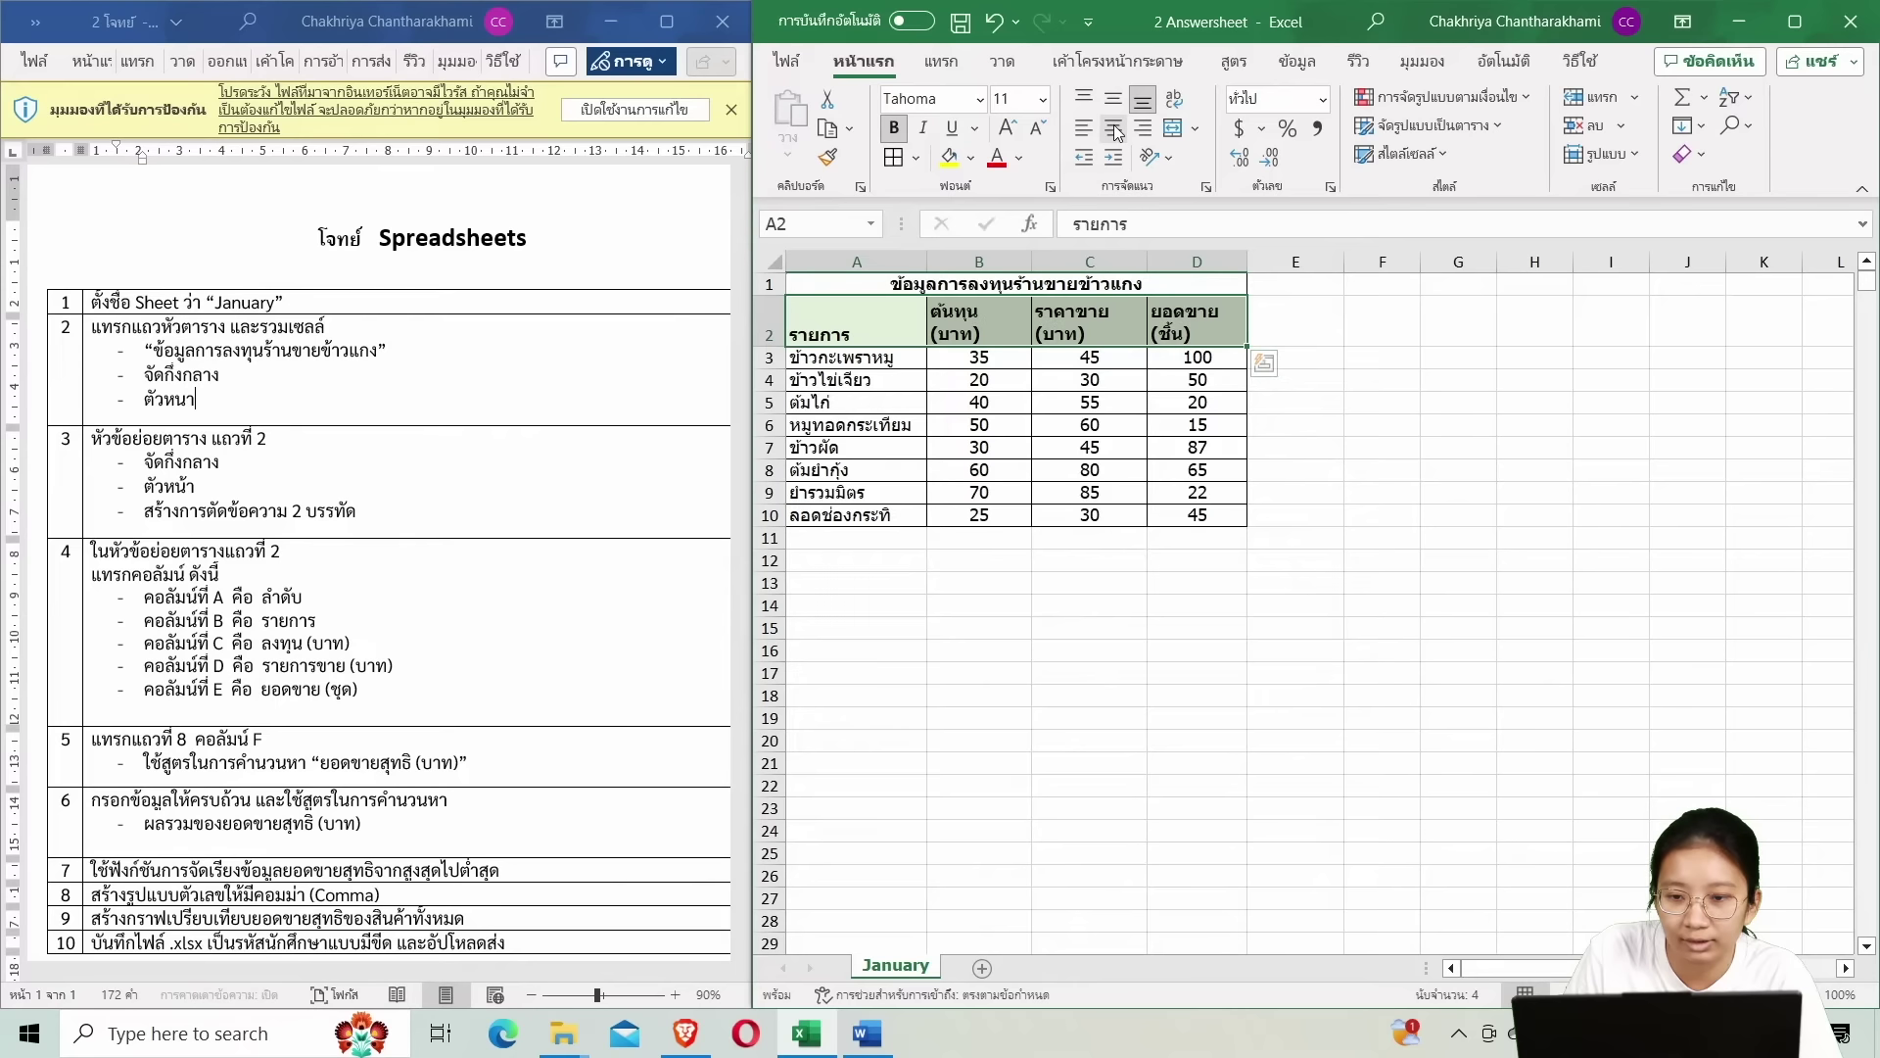
pyautogui.click(1116, 131)
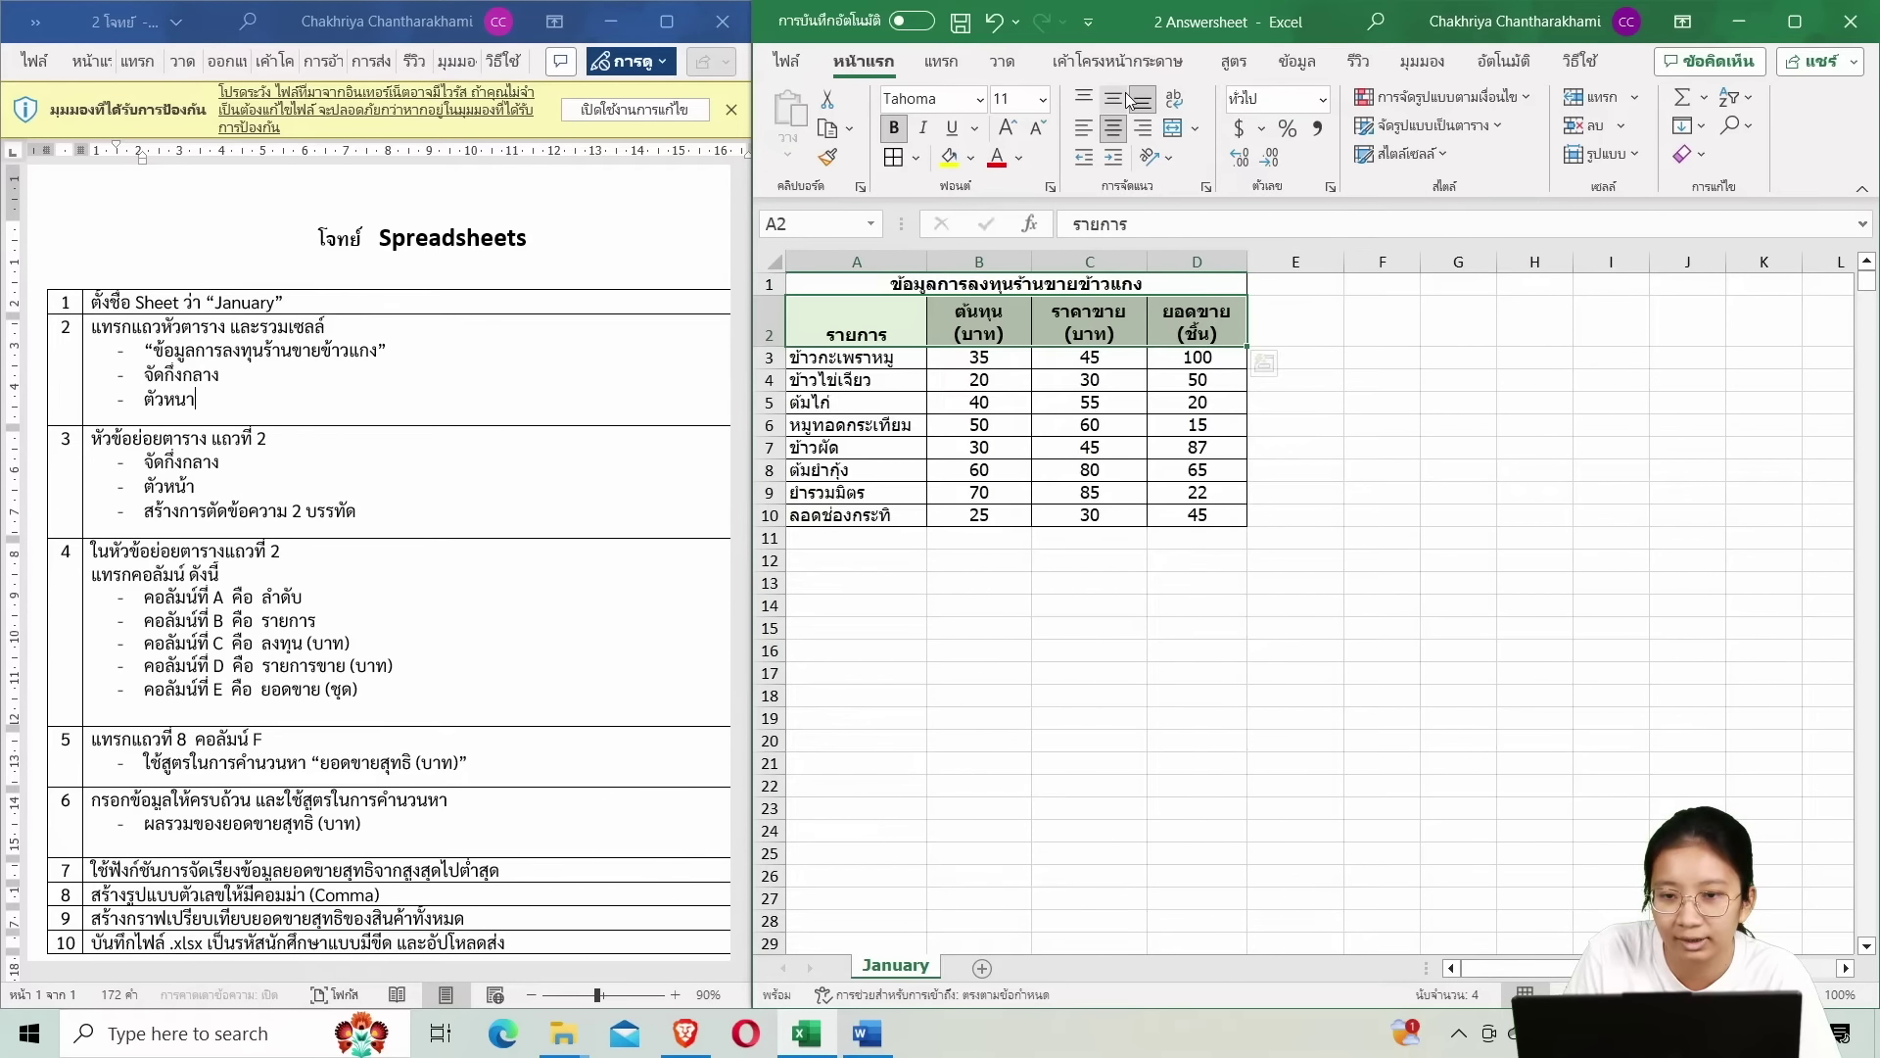
pyautogui.click(1123, 99)
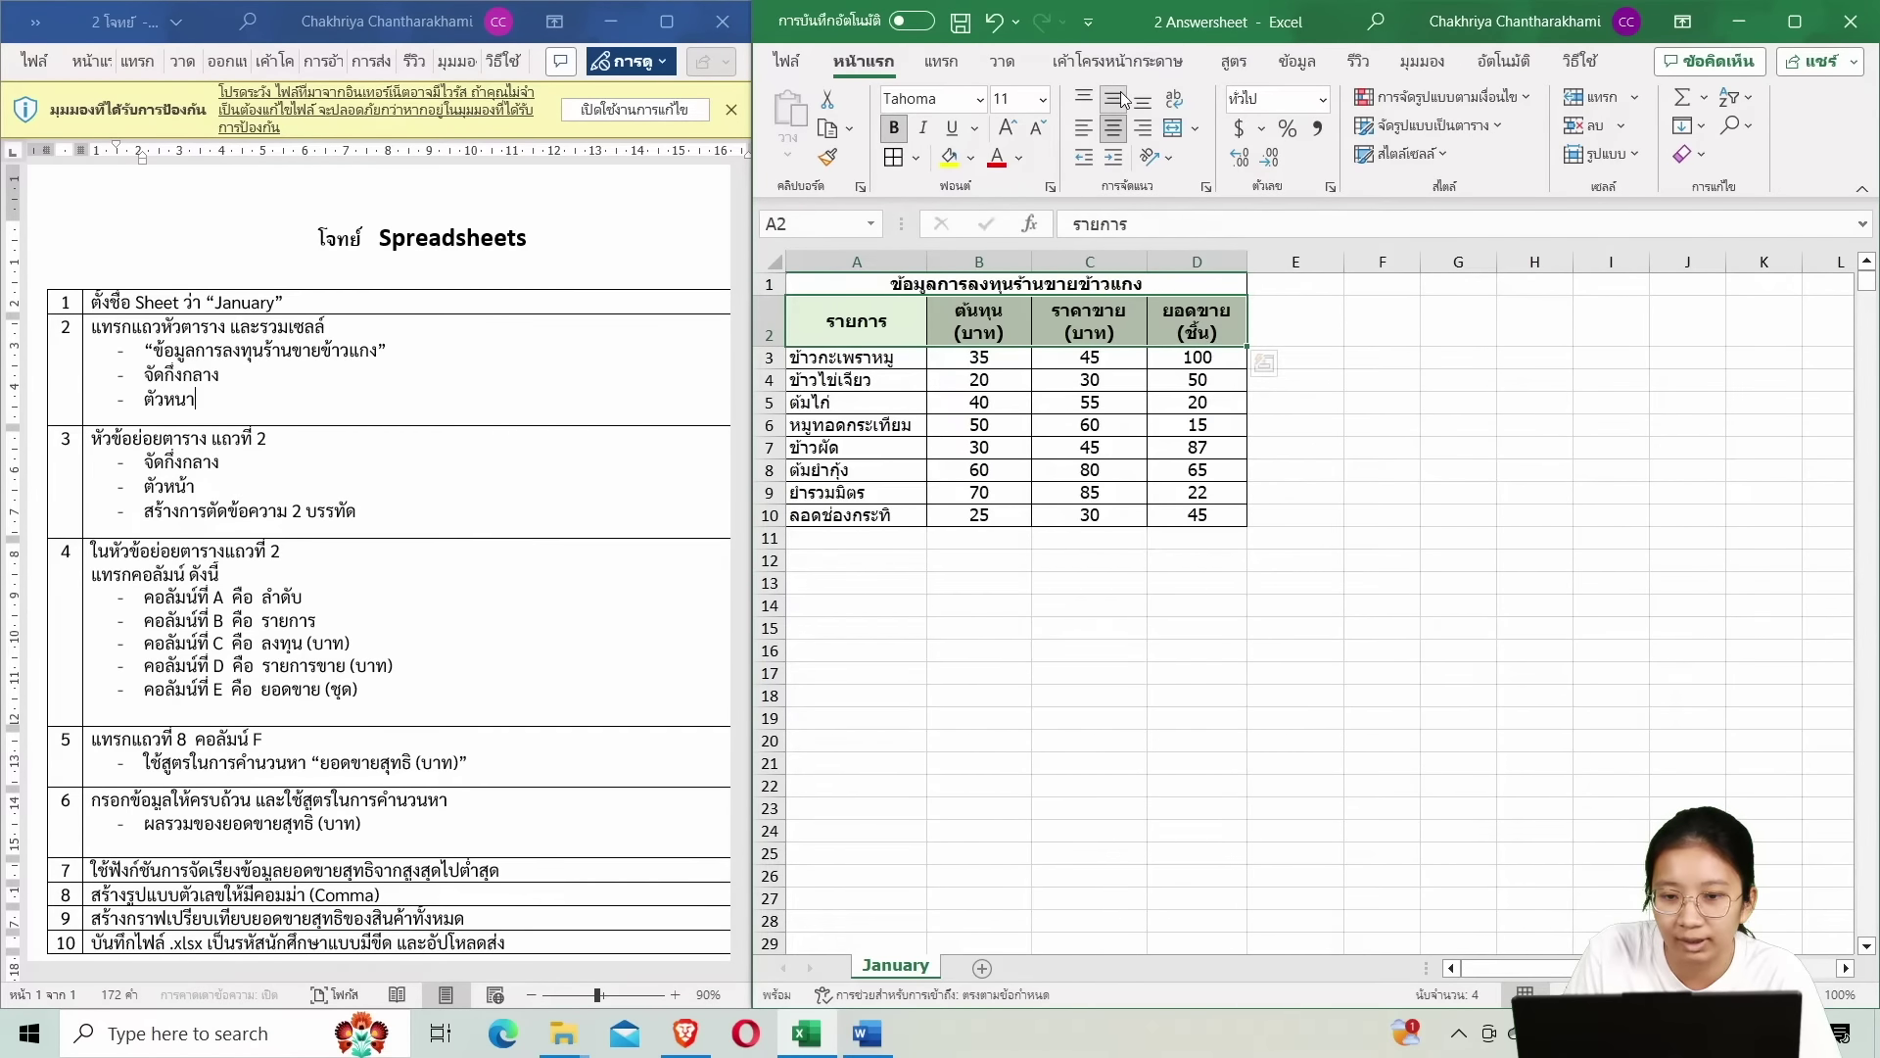
pyautogui.click(1295, 321)
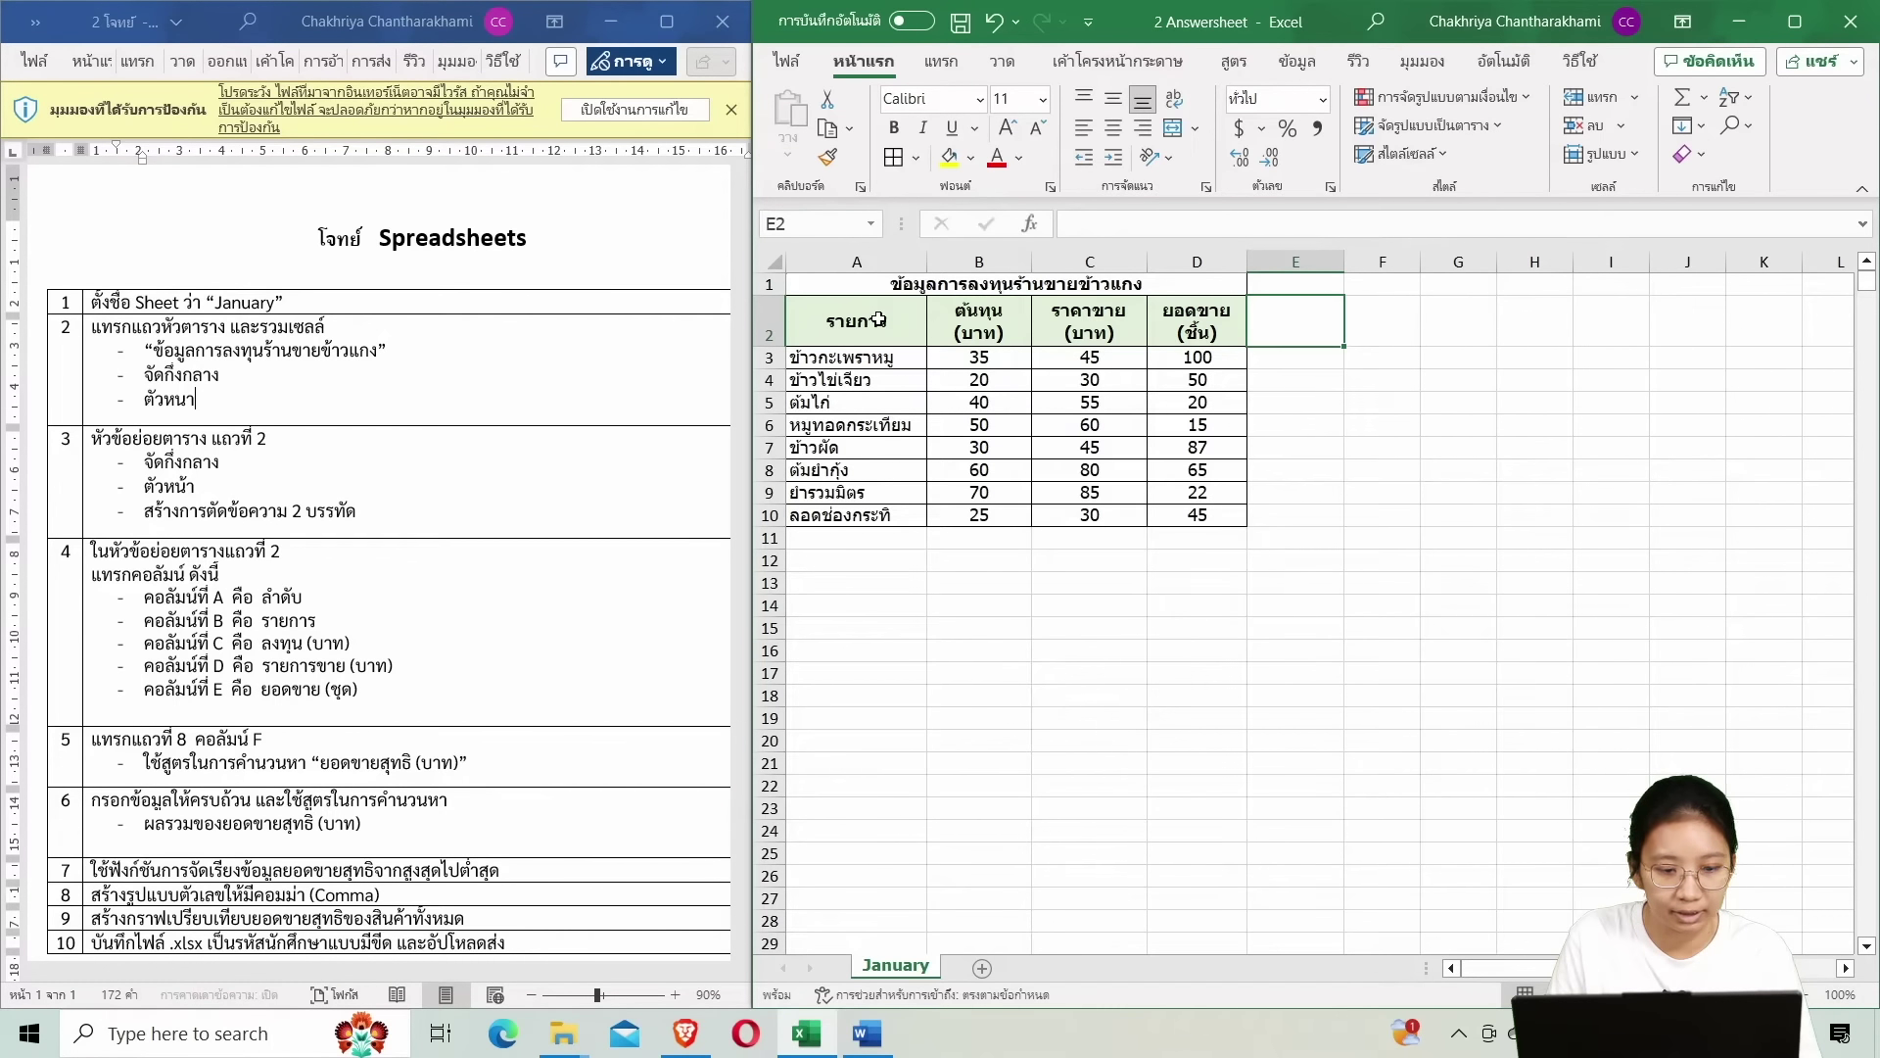
# Try to move the whole table A1:D10, including its merged title, one column to the right.
pyautogui.click(393, 605)
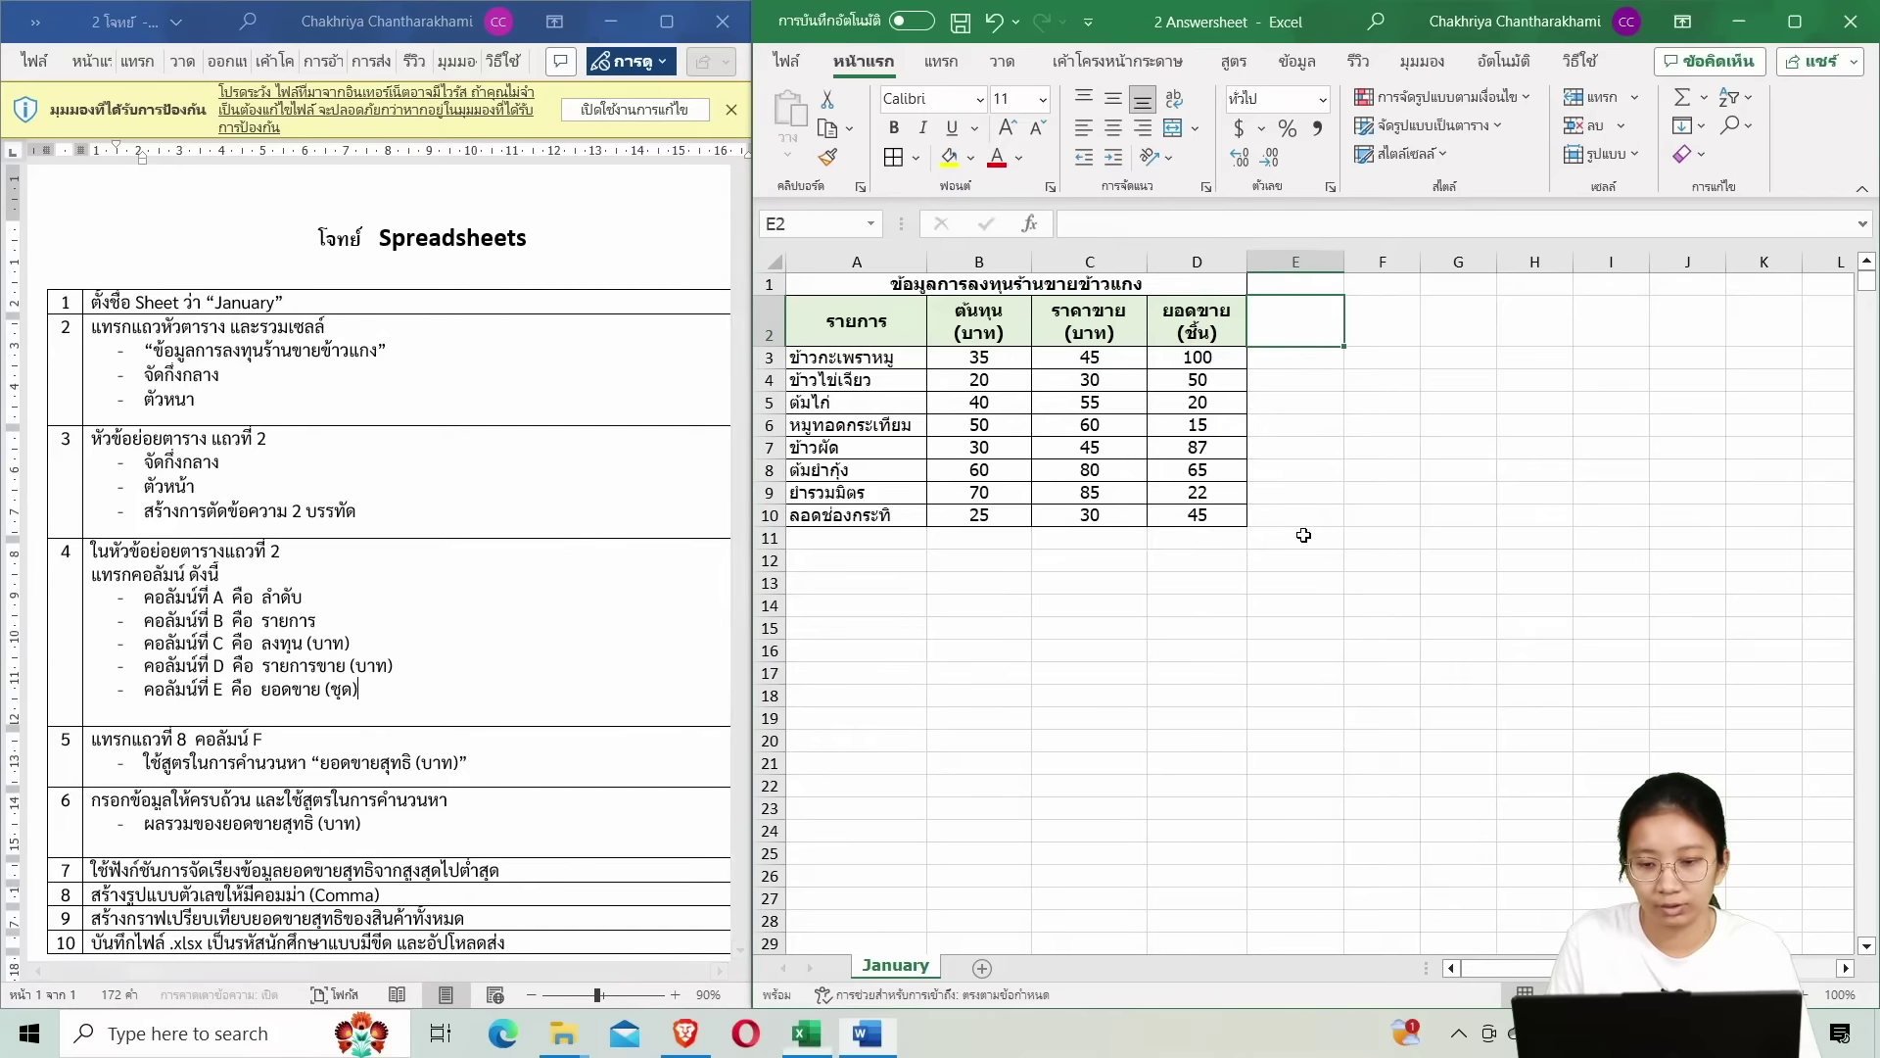
pyautogui.moveTo(1202, 516); pyautogui.dragTo(894, 307)
pyautogui.click(1391, 536)
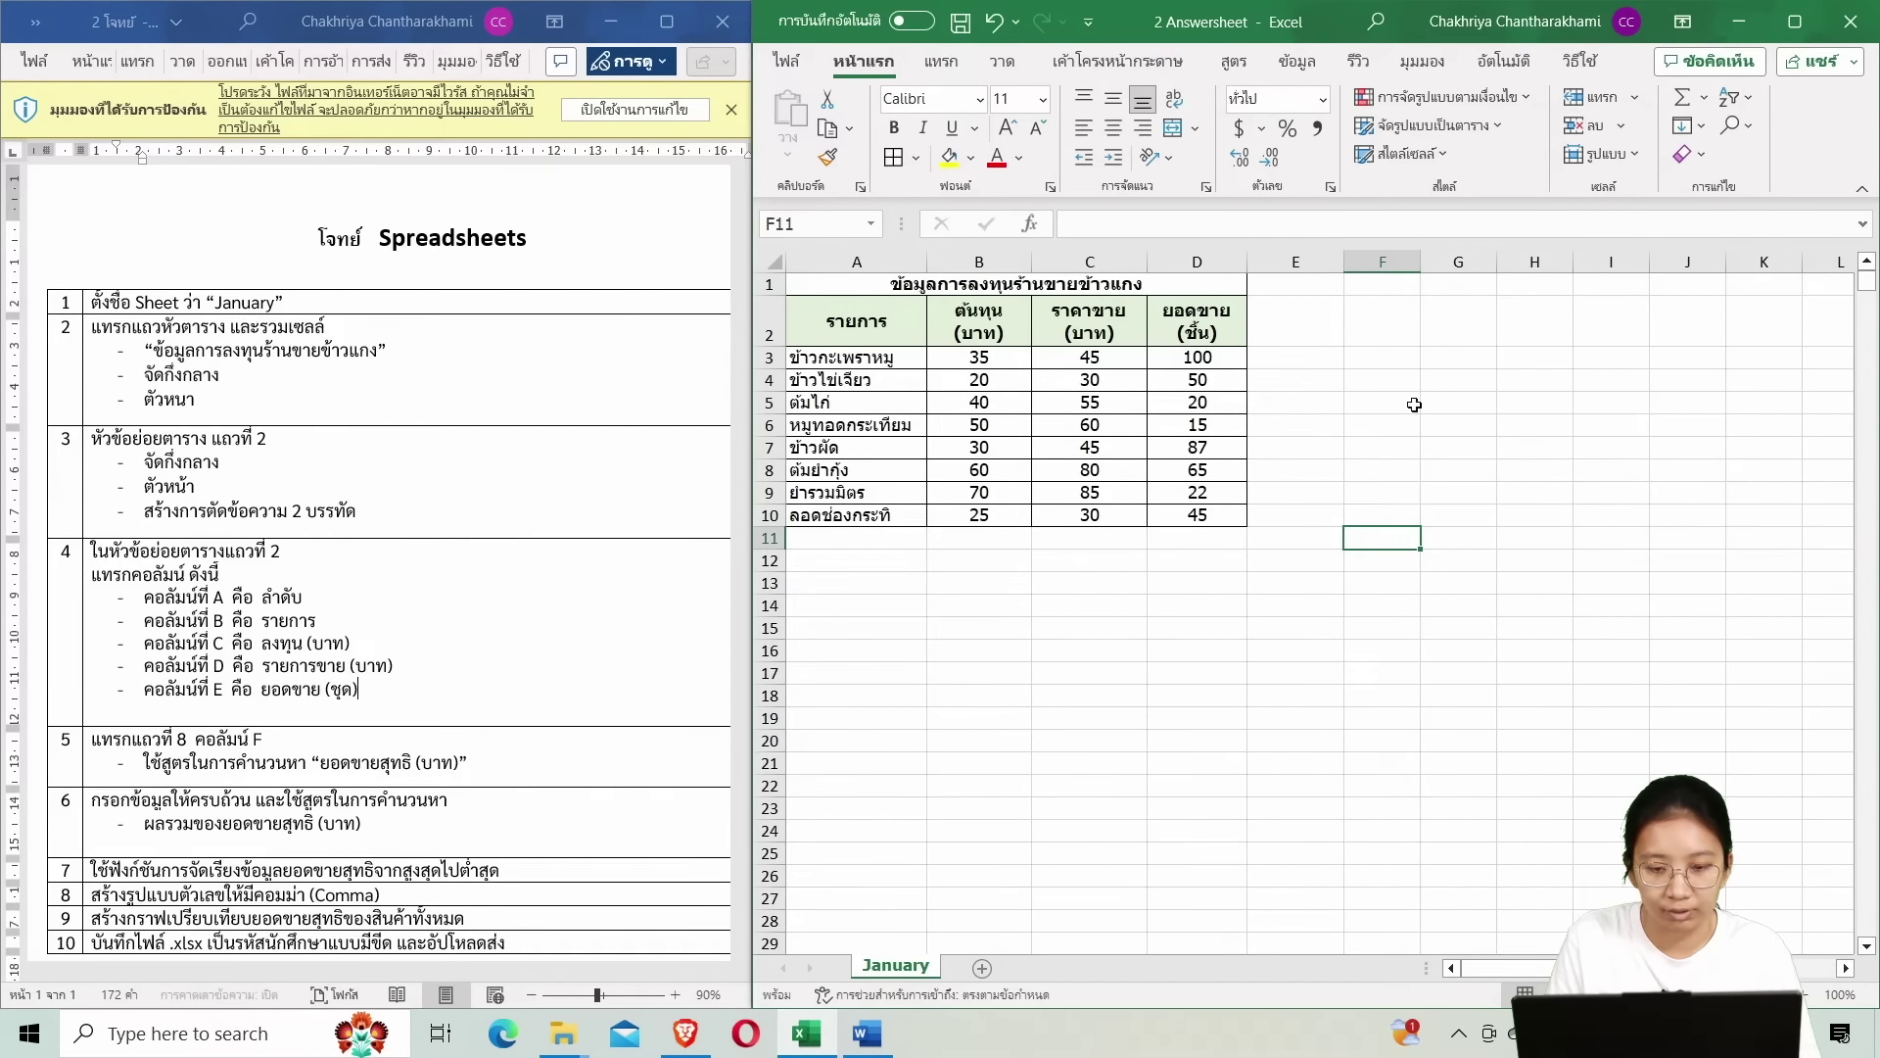
pyautogui.click(871, 288)
pyautogui.moveTo(871, 288); pyautogui.dragTo(1236, 519)
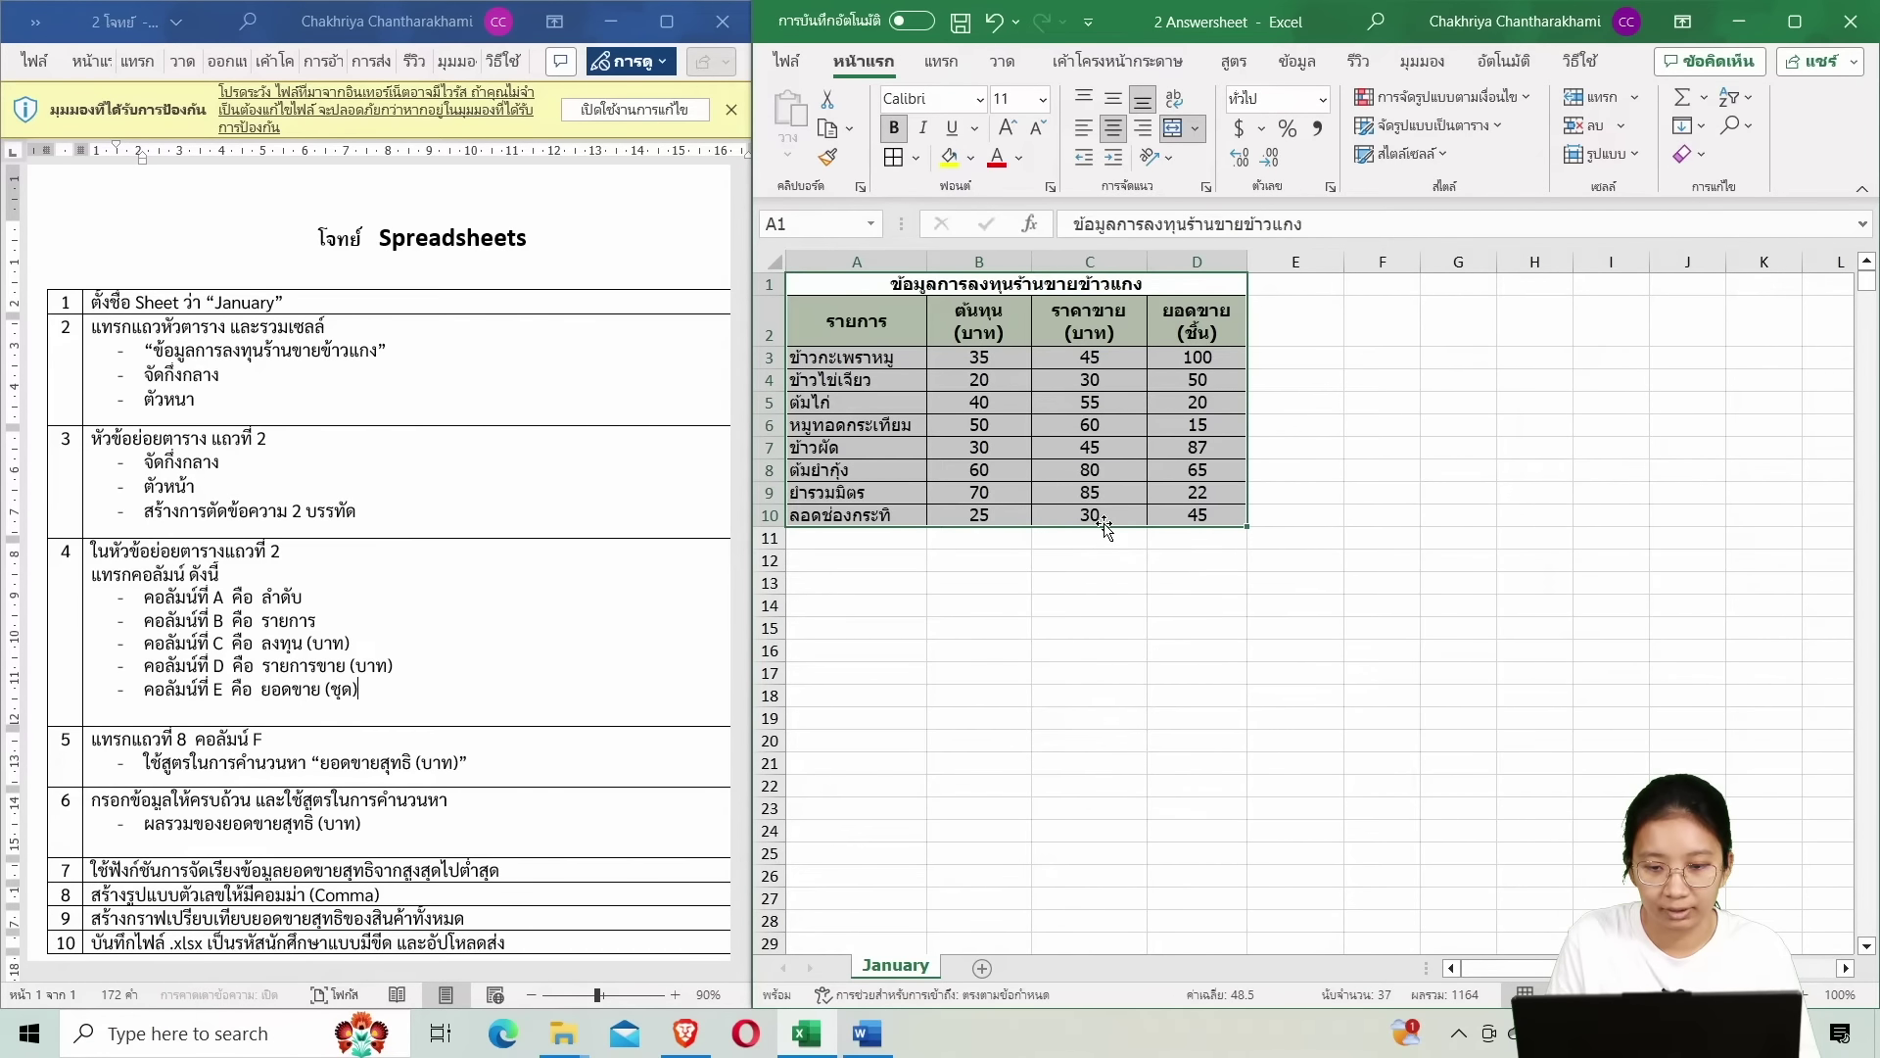
pyautogui.moveTo(1102, 530); pyautogui.dragTo(1200, 536)
pyautogui.press('Return')
pyautogui.click(1089, 583)
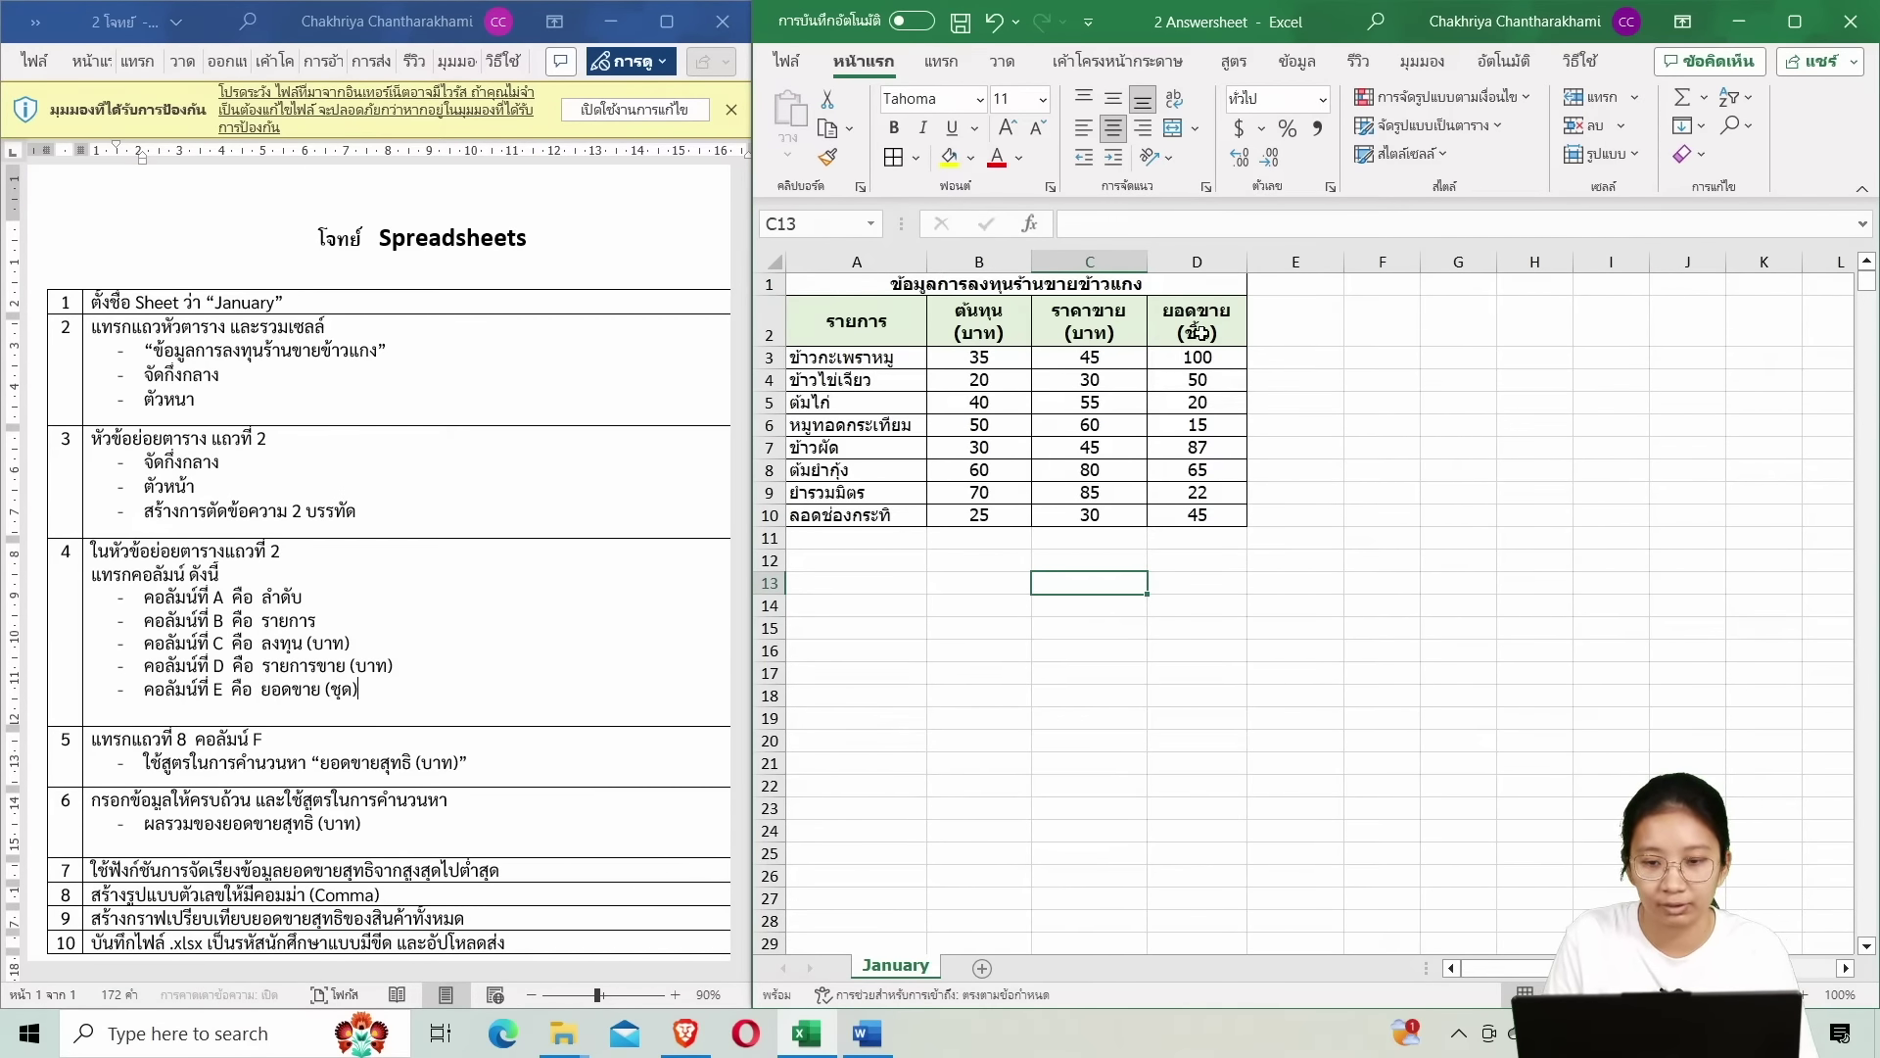
# Try moving the headings and data from A2:D10 to B2:E10, and undo the move.
pyautogui.click(1205, 284)
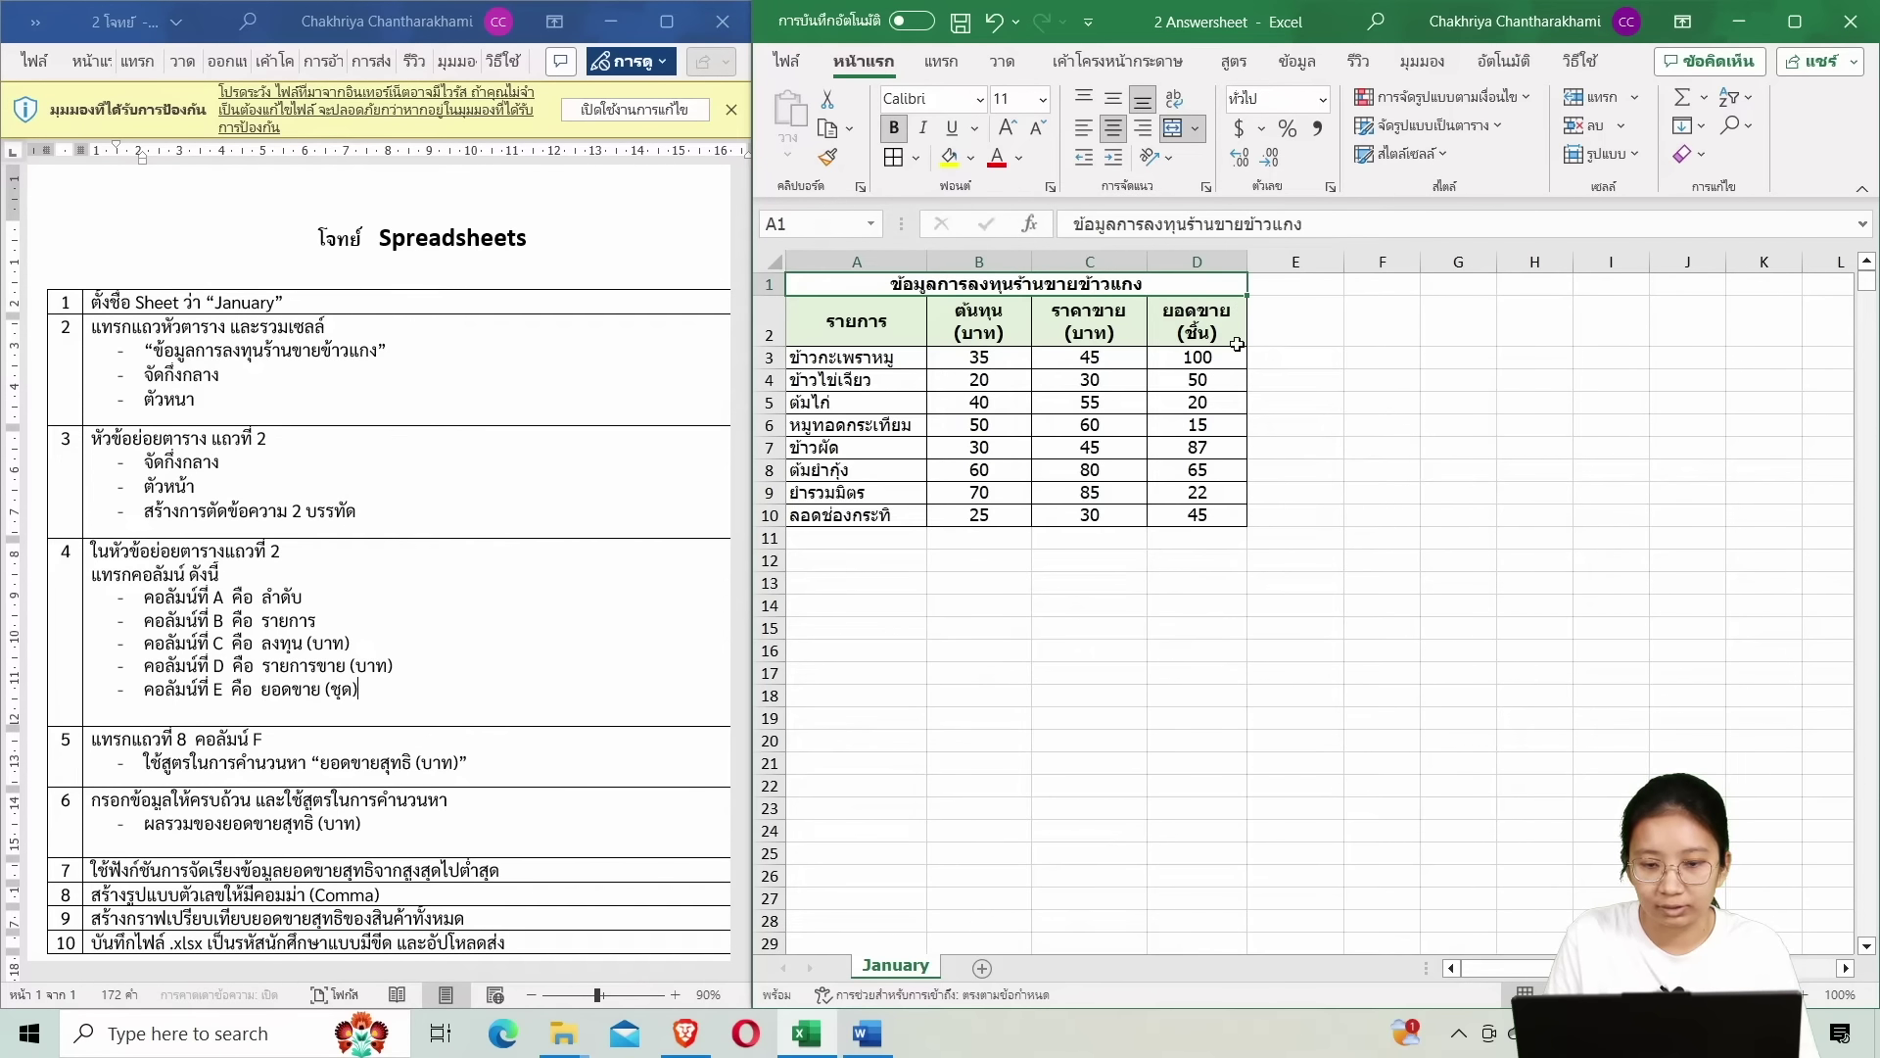
pyautogui.moveTo(897, 338); pyautogui.dragTo(1226, 548)
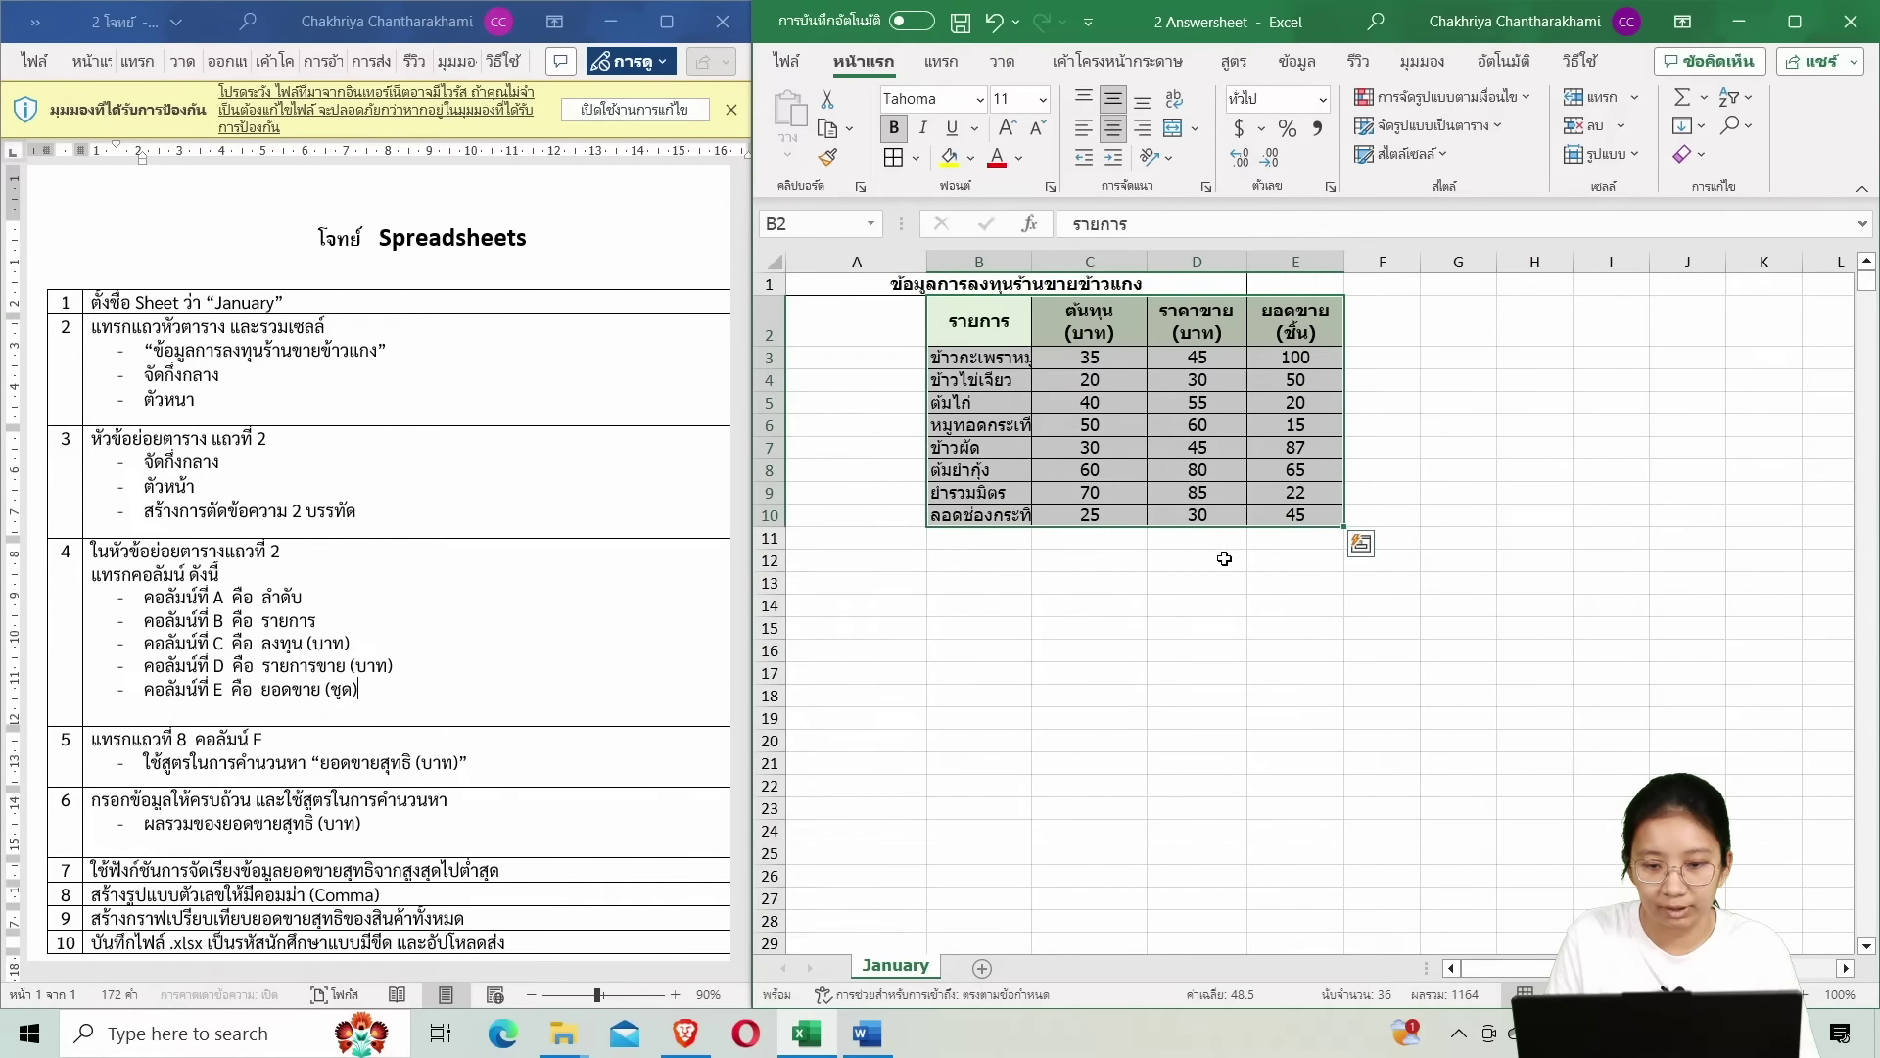
pyautogui.hotkey('ctrl', 'z')
pyautogui.hotkey('ctrl', 'z')
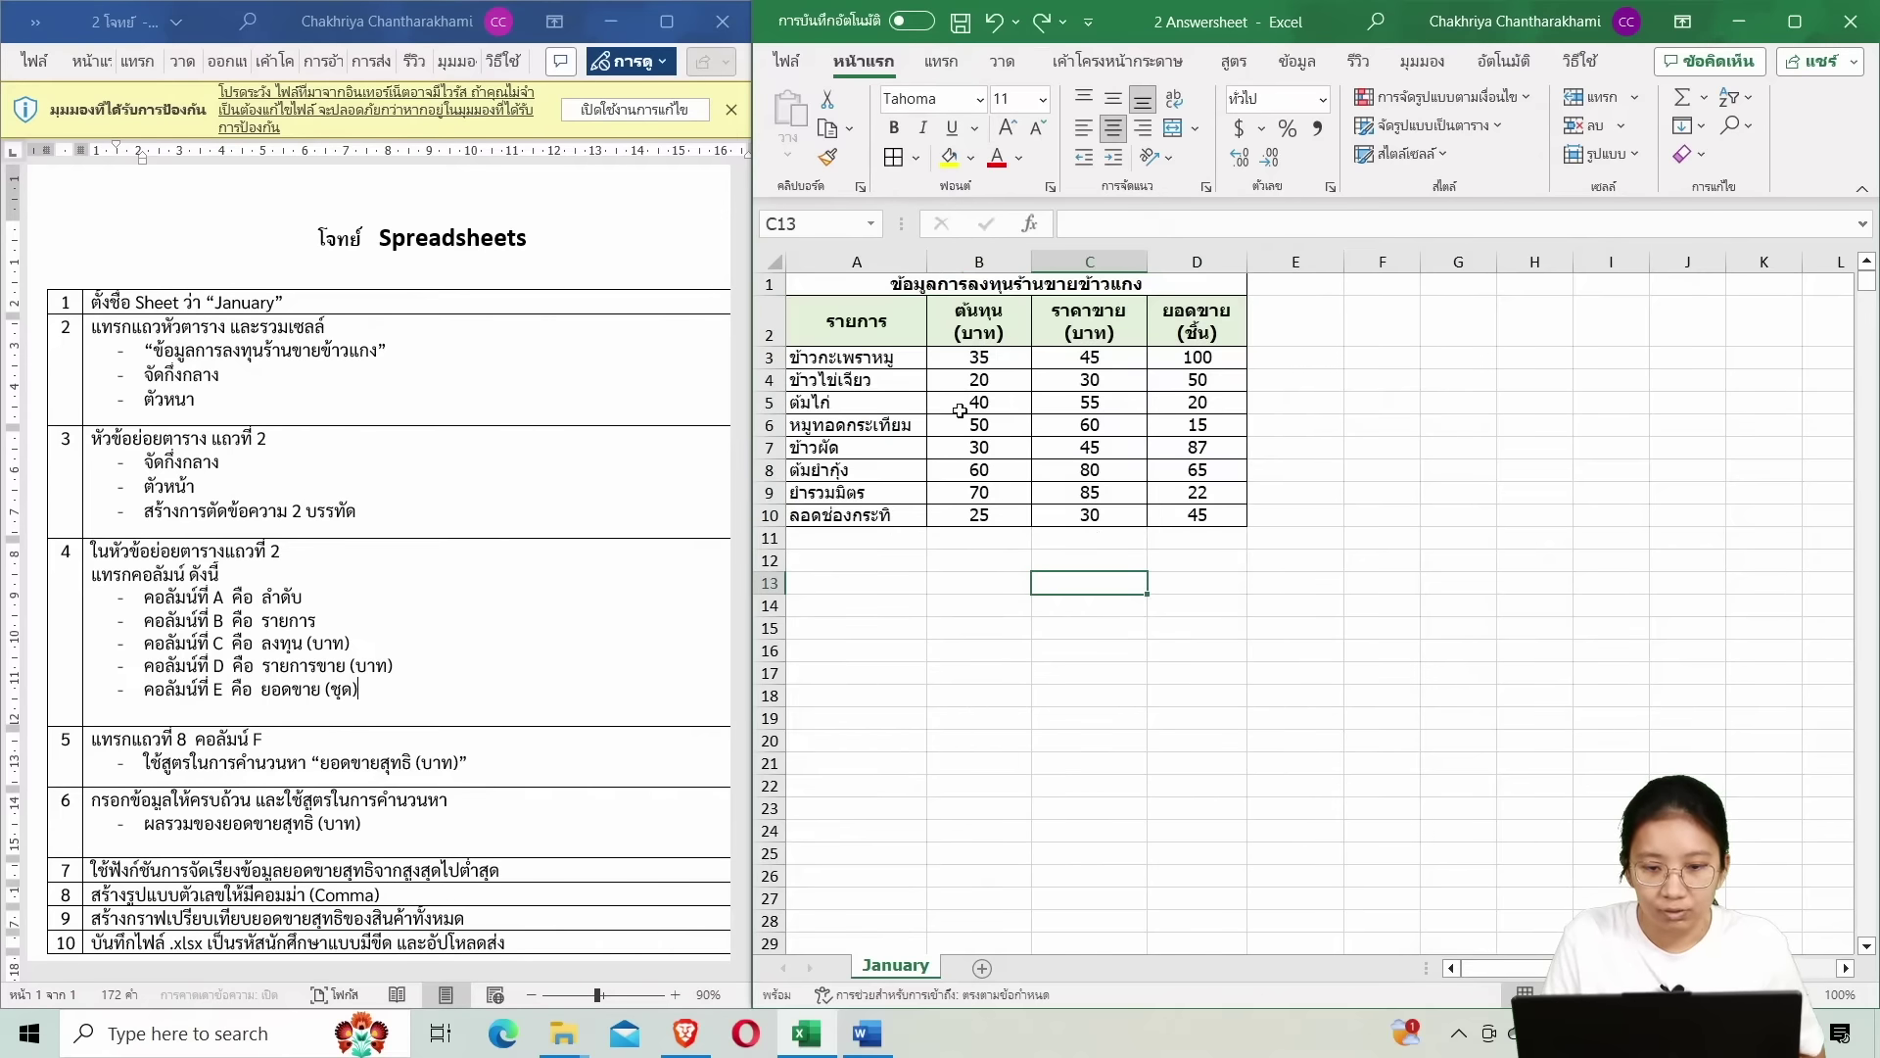
# Move the headings and data in A2:D10, without the title, one column to the right to B2:E10.
pyautogui.moveTo(861, 328); pyautogui.dragTo(1205, 514)
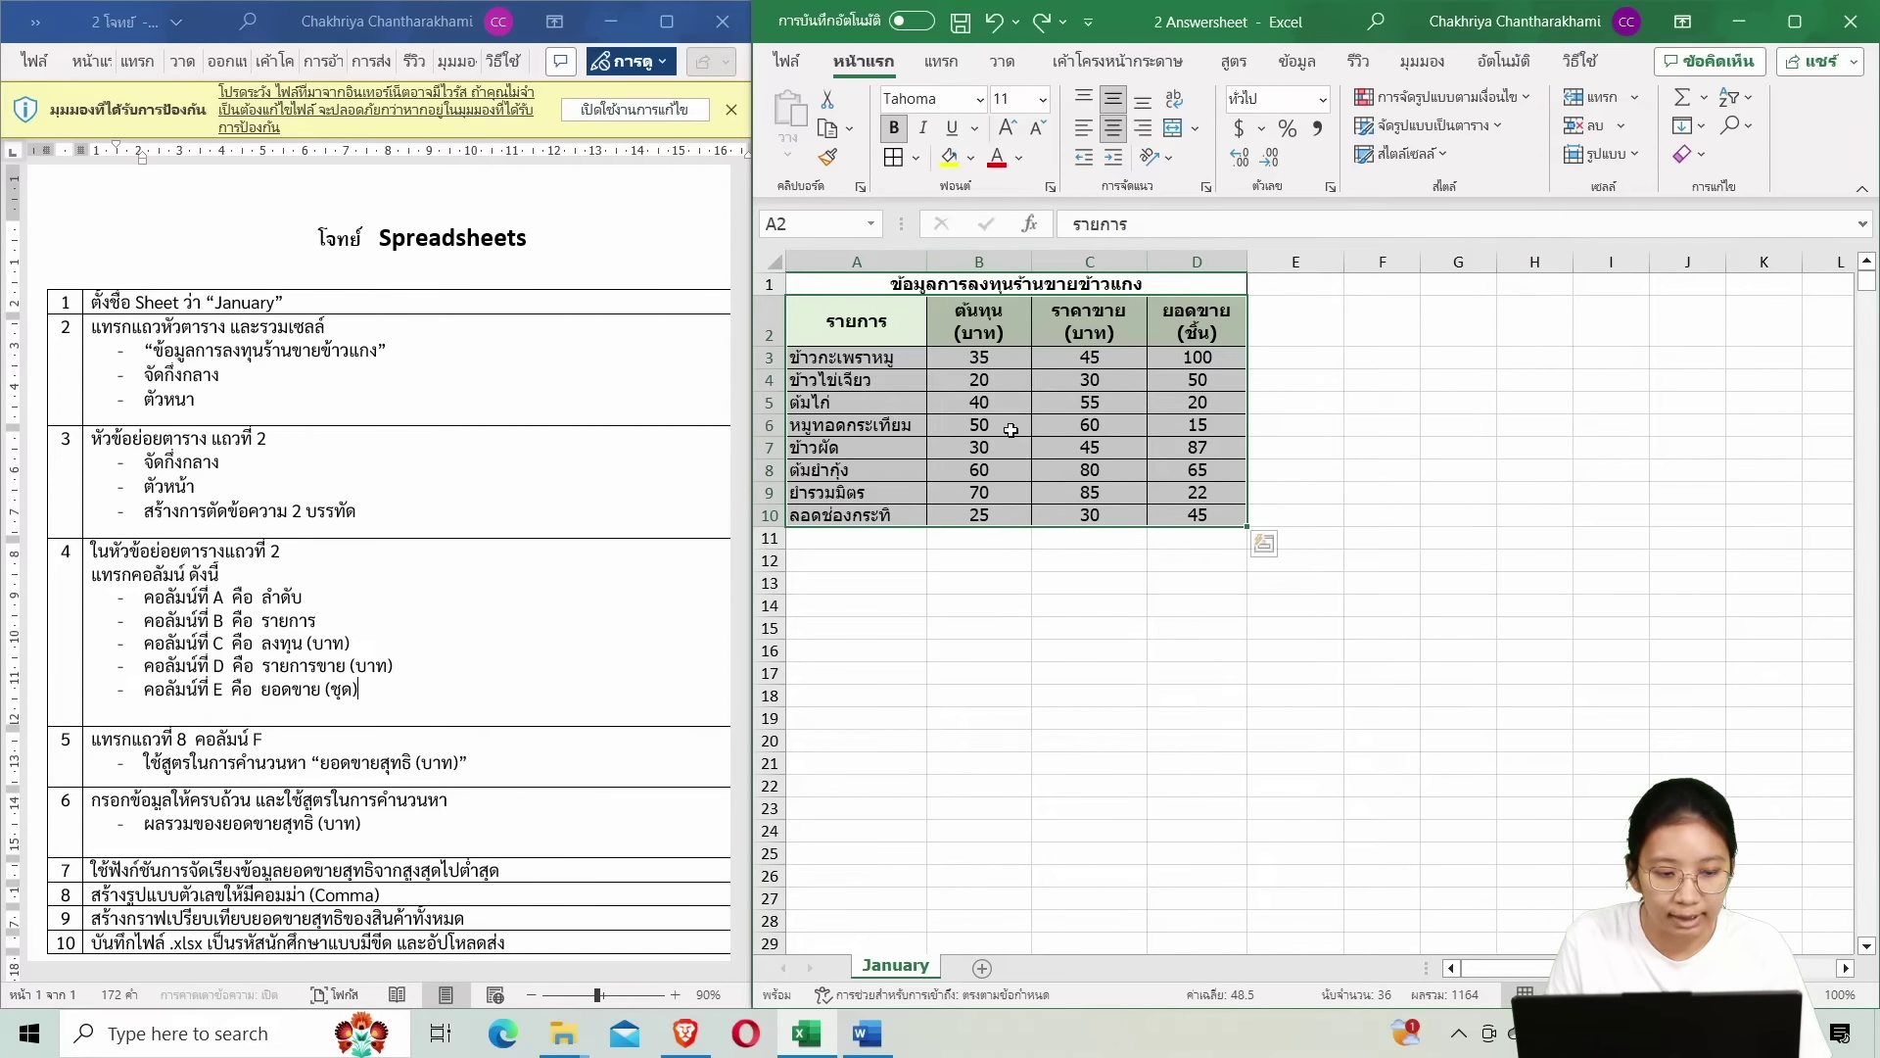
pyautogui.moveTo(996, 533)
pyautogui.mouseDown()
pyautogui.moveTo(1122, 524)
pyautogui.moveTo(957, 534)
pyautogui.moveTo(1006, 543)
pyautogui.mouseUp()
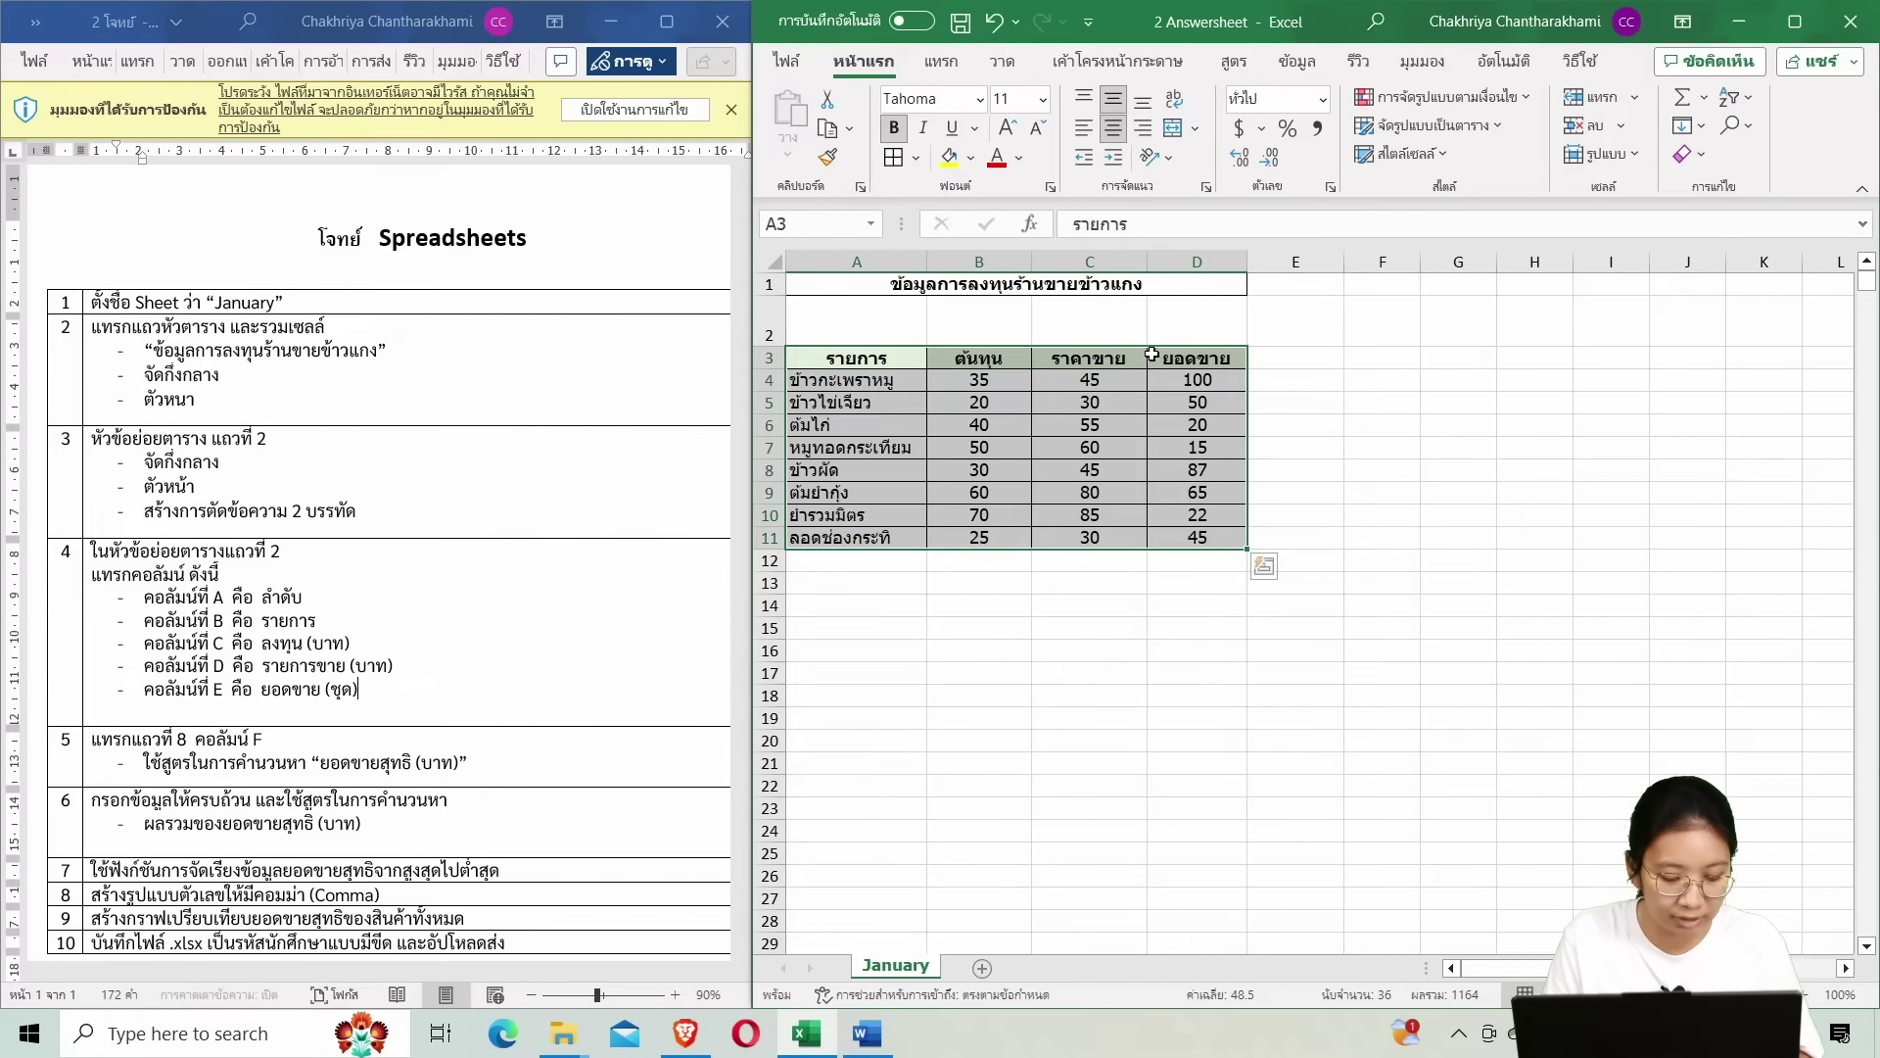
pyautogui.hotkey('ctrl', 'z')
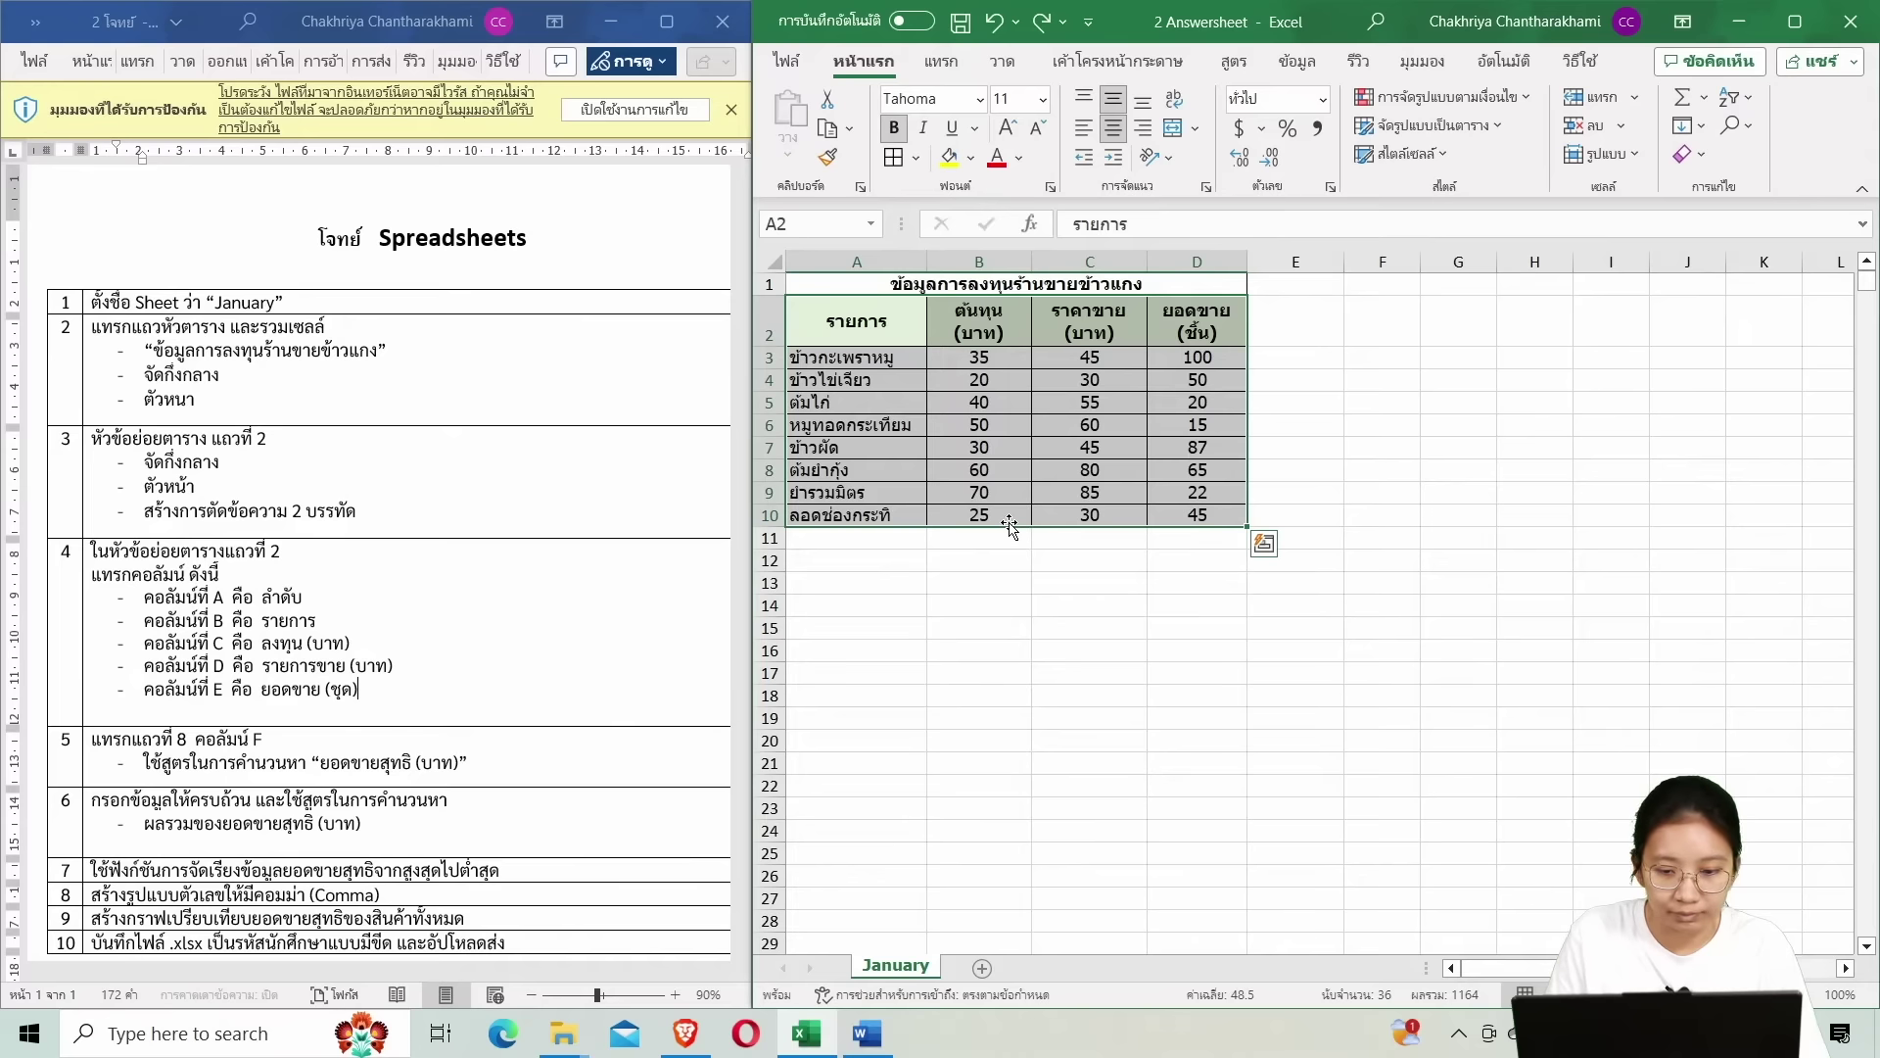
pyautogui.moveTo(1009, 527); pyautogui.dragTo(1116, 529)
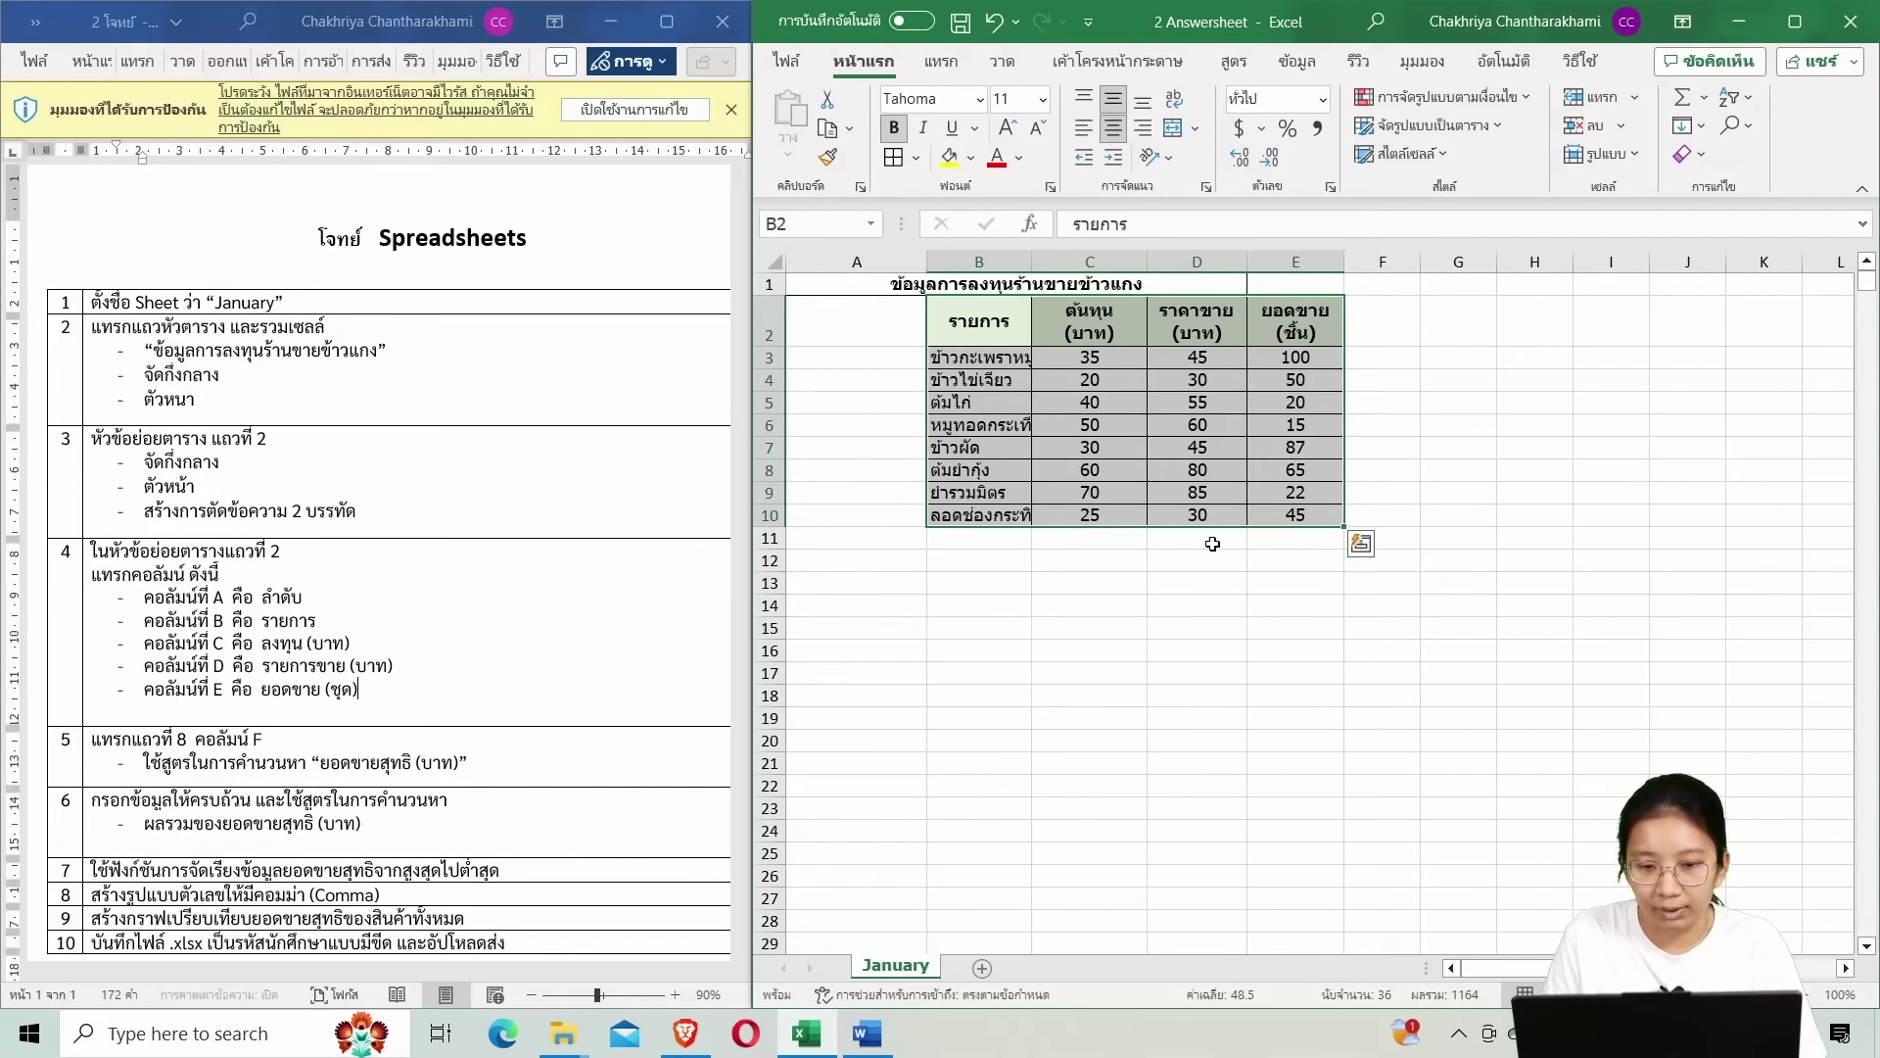
# Enter the heading "ลำดับ" in cell A2 of the empty first column.
pyautogui.moveTo(878, 425); pyautogui.dragTo(882, 541)
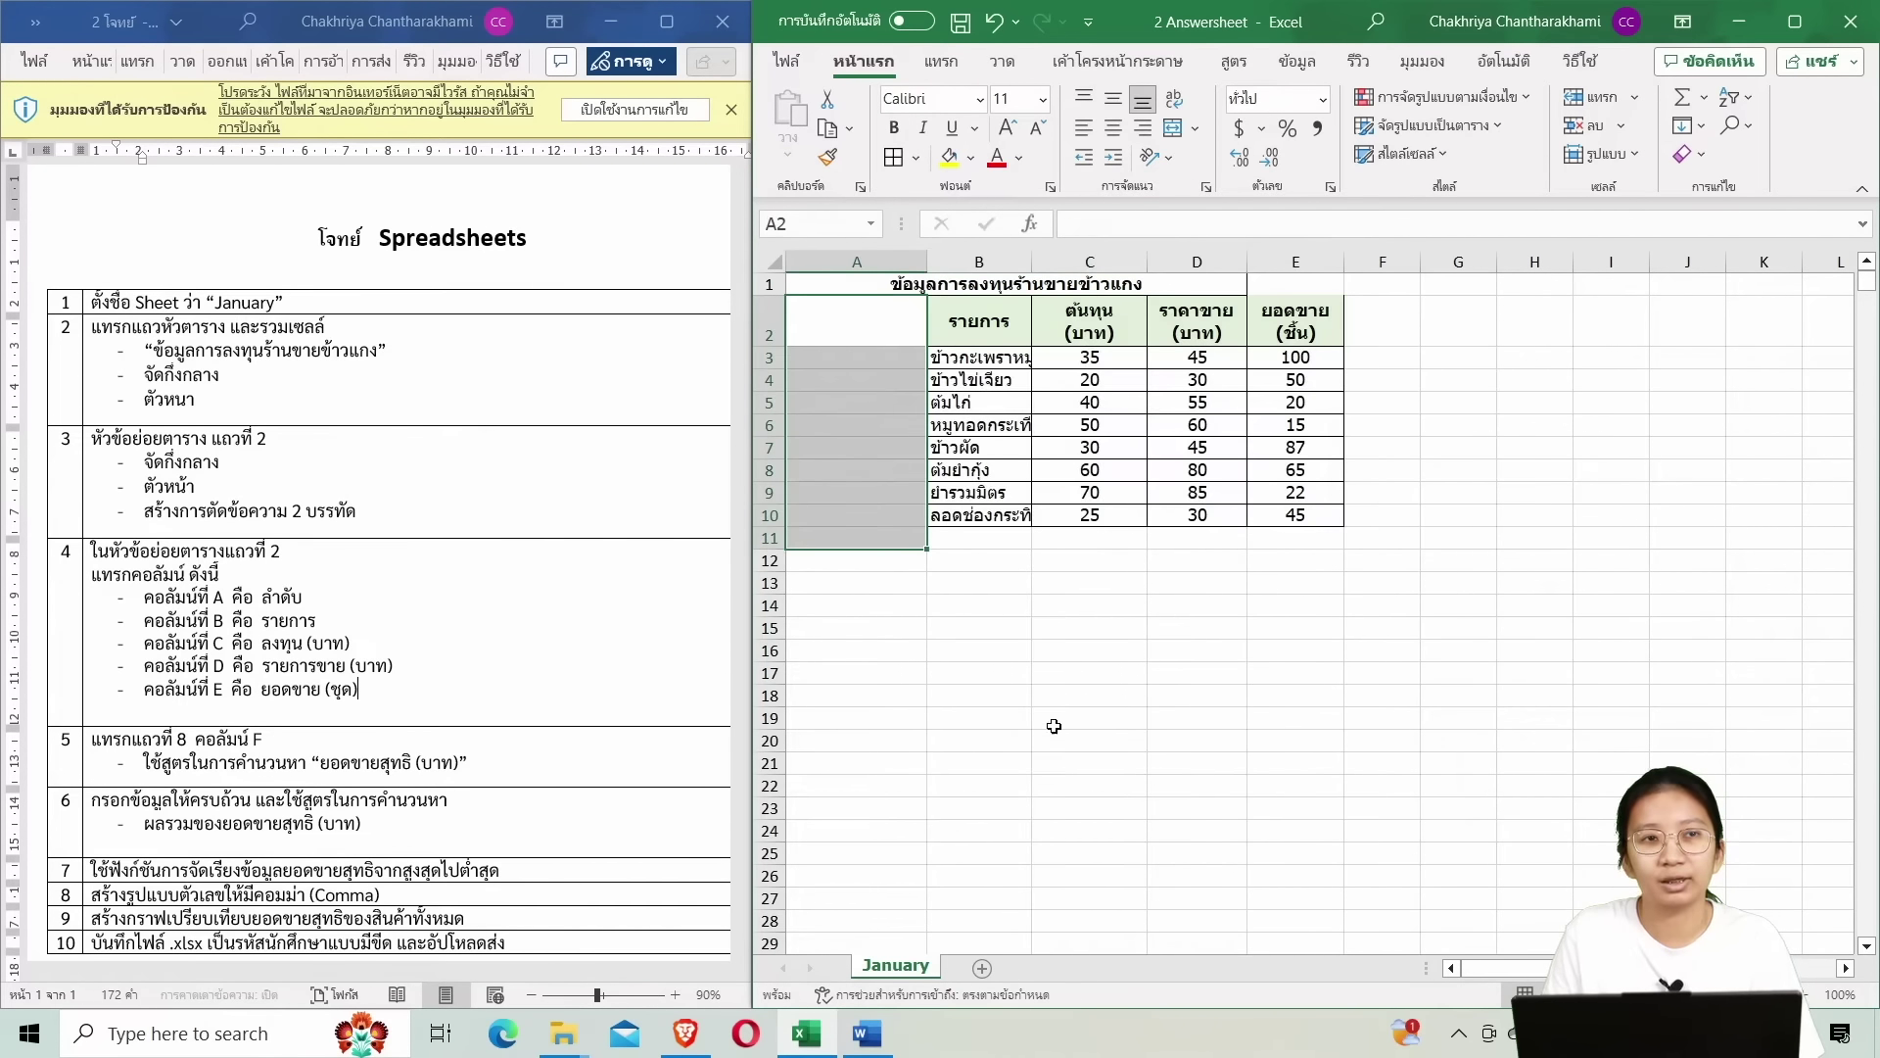
pyautogui.click(1056, 742)
pyautogui.click(902, 328)
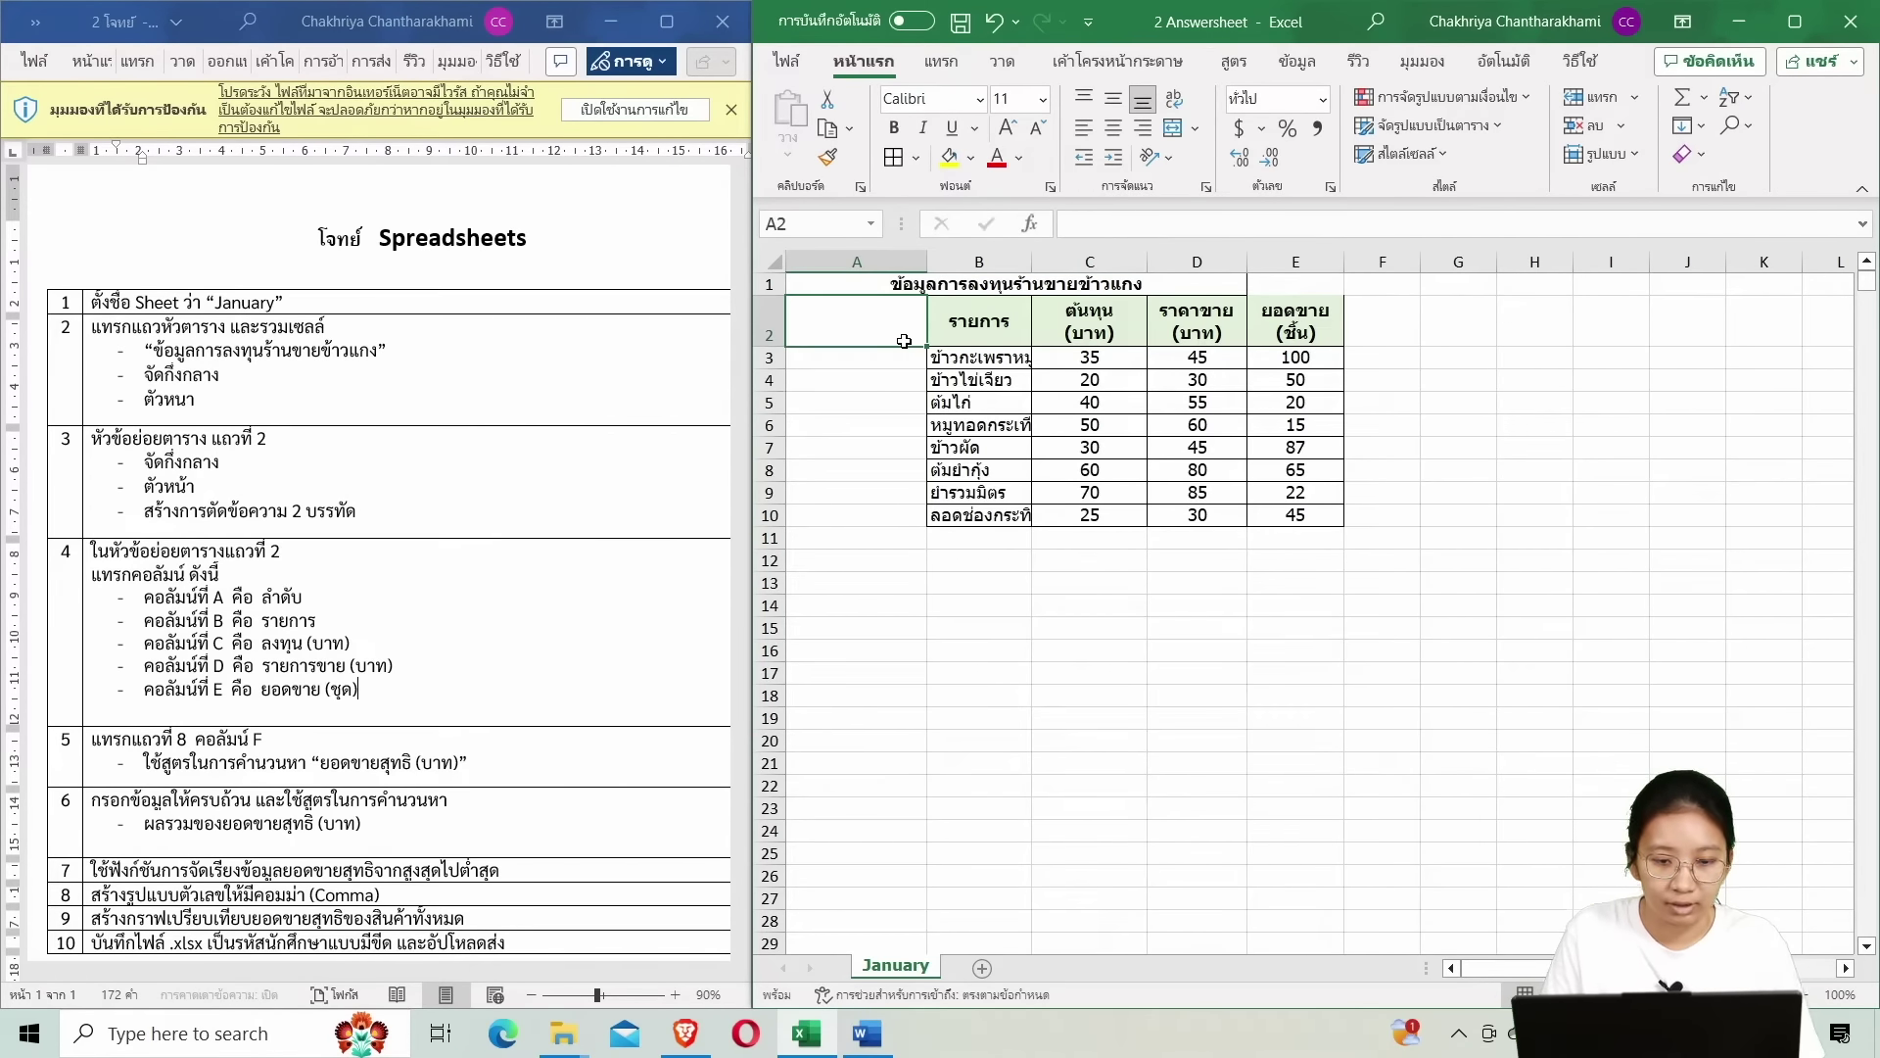
pyautogui.doubleClick(902, 328)
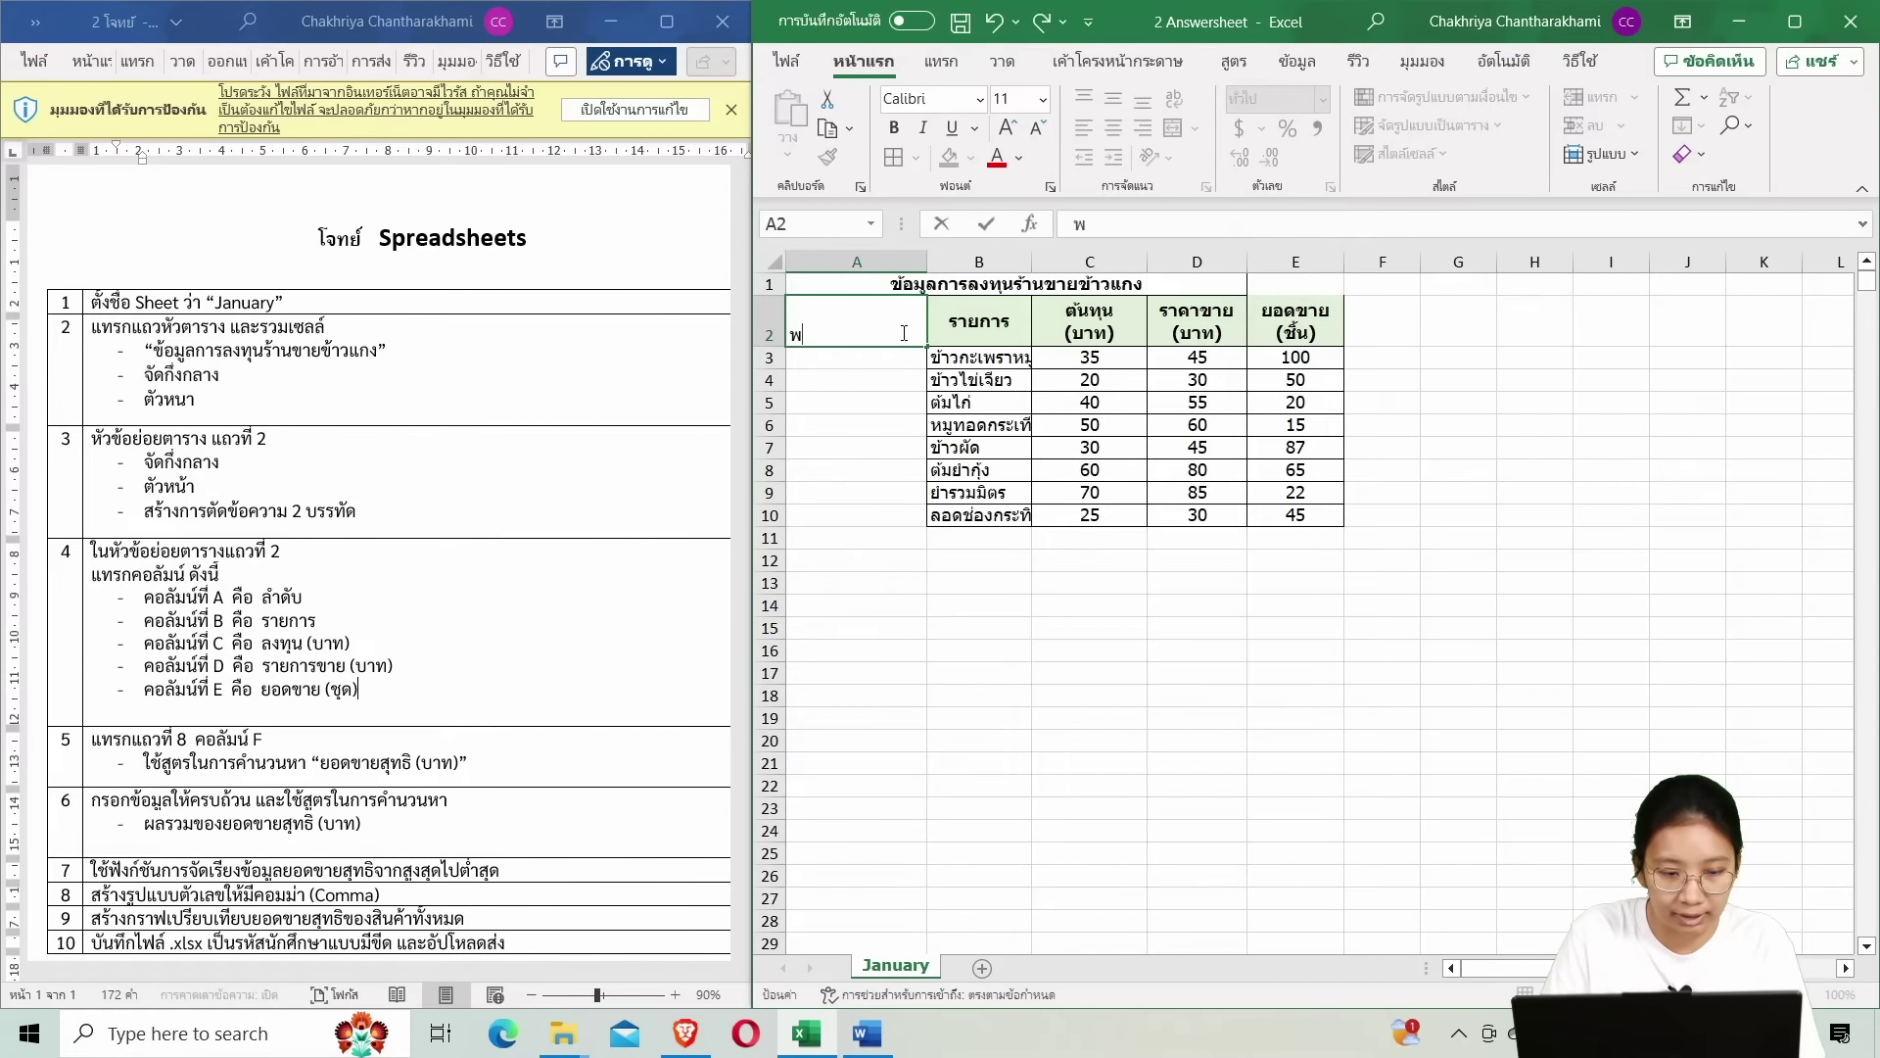
pyautogui.write('ลำดับ')
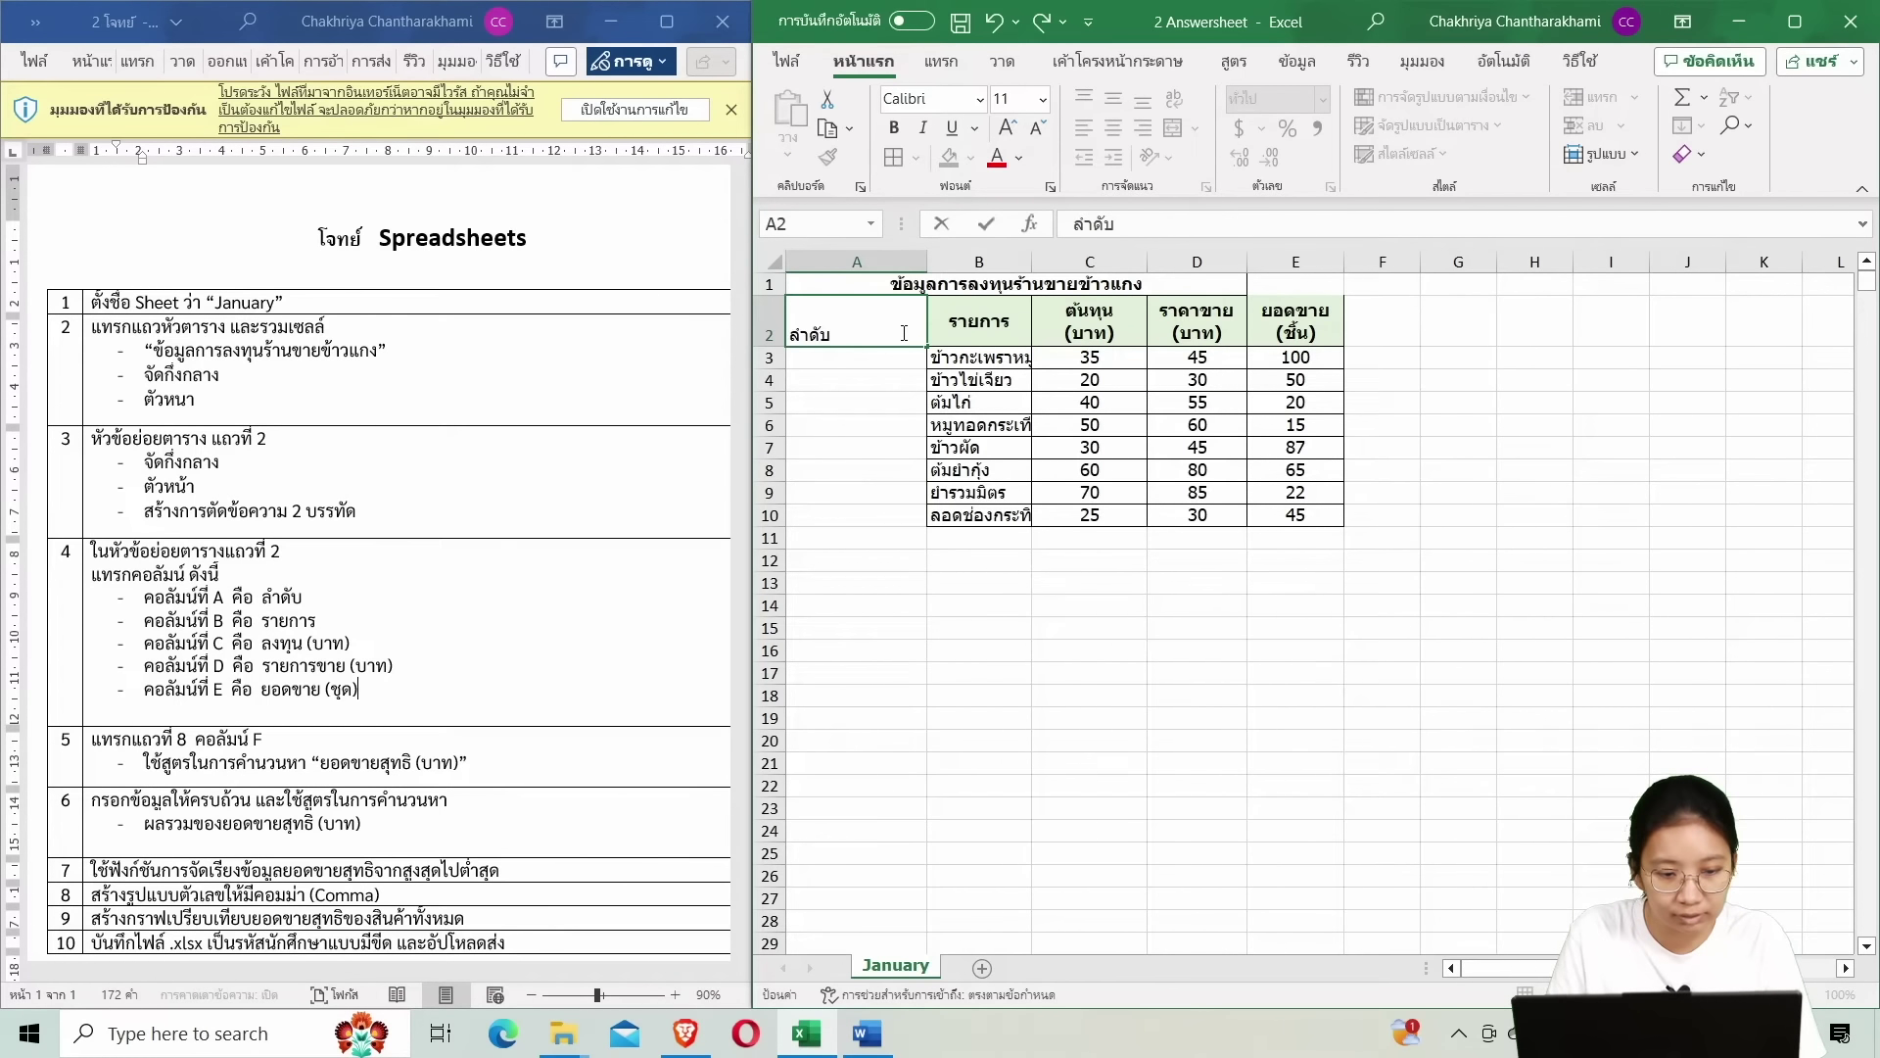
# Enter the sequence numbers 1, 2 and 3 in cells A3 to A5.
pyautogui.click(881, 369)
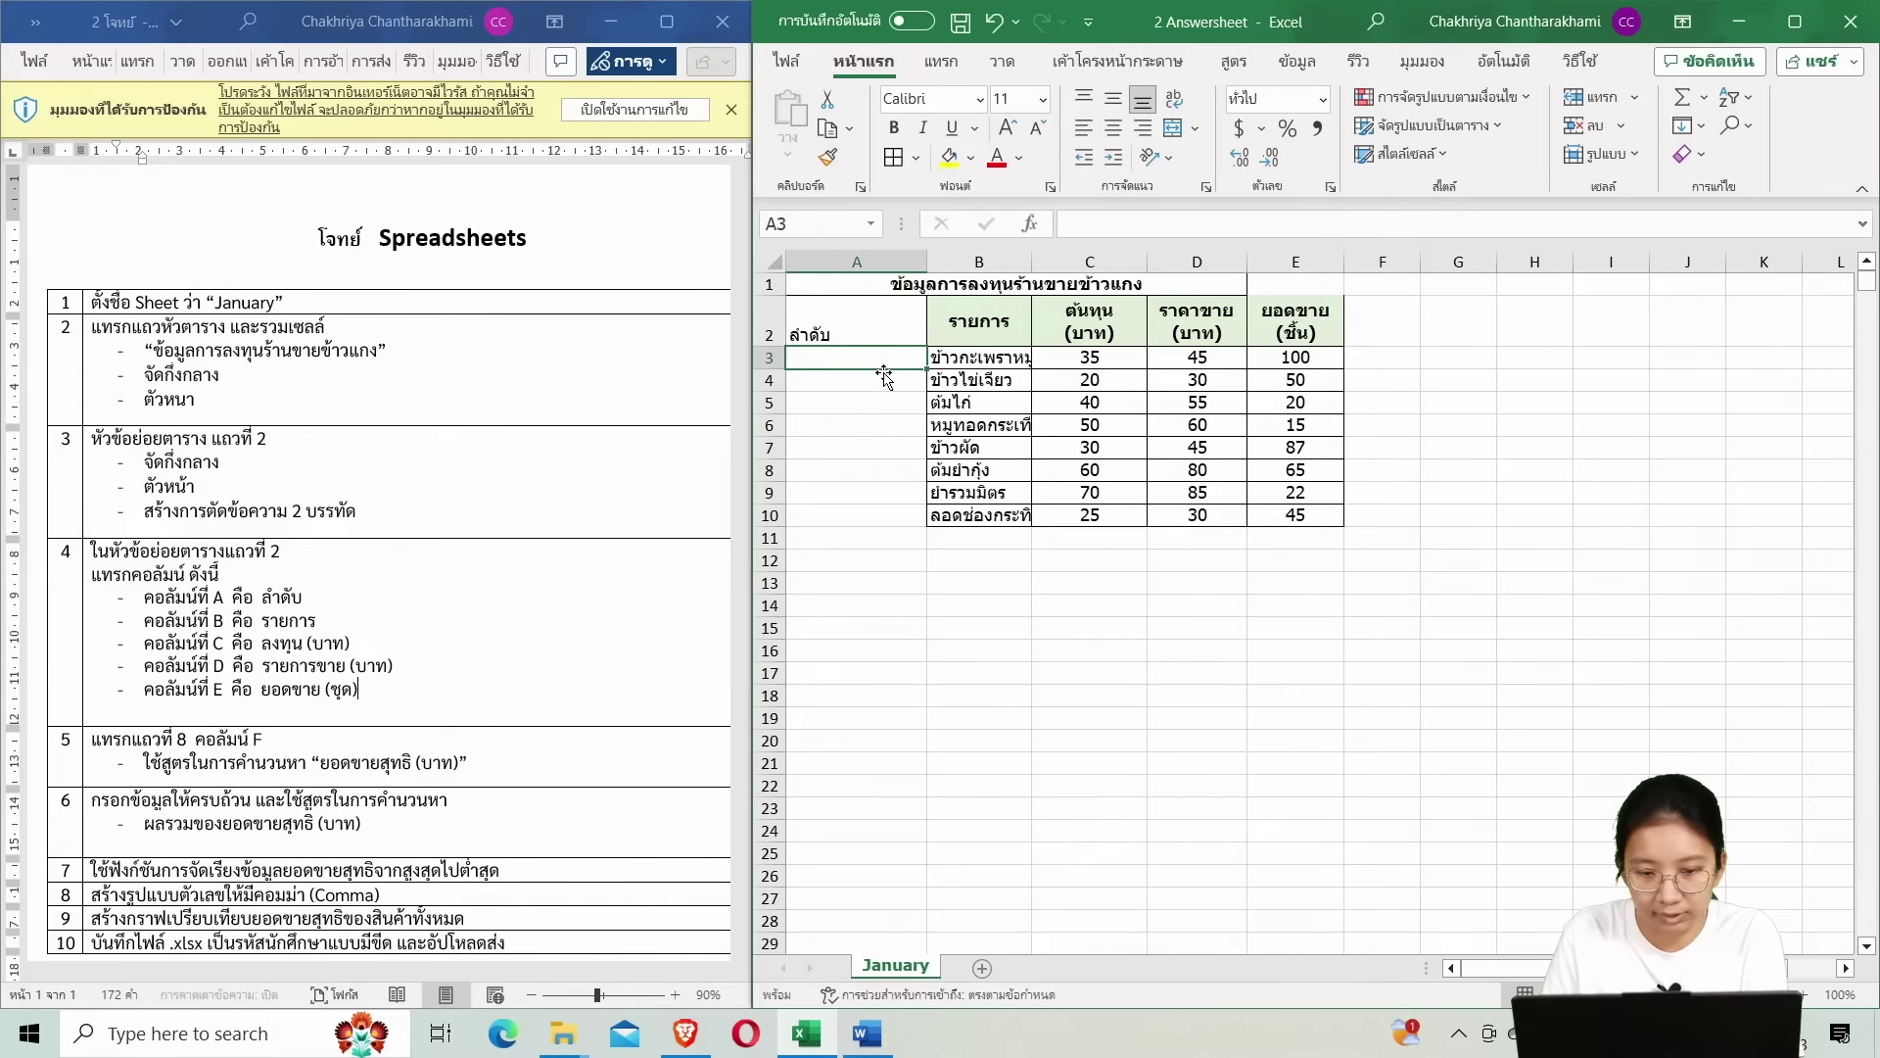
pyautogui.write('1')
pyautogui.click(877, 381)
pyautogui.write('2')
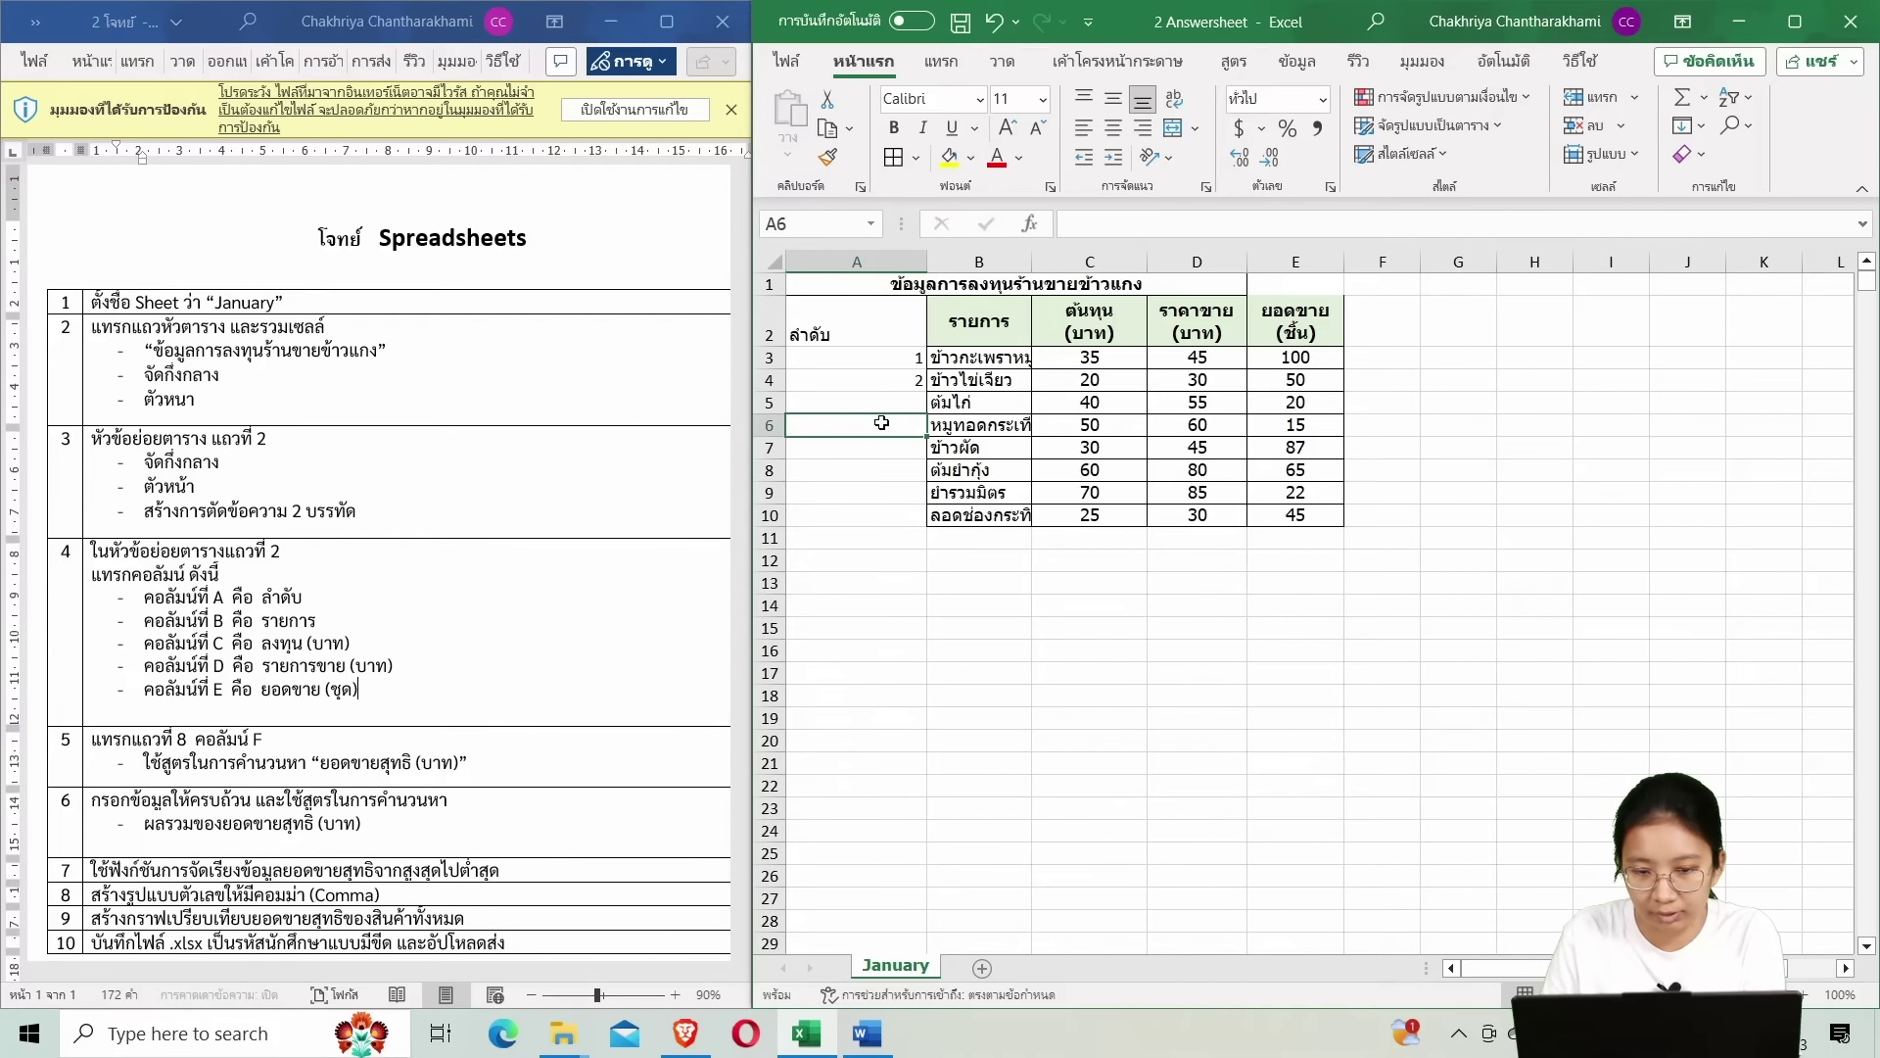
pyautogui.click(883, 403)
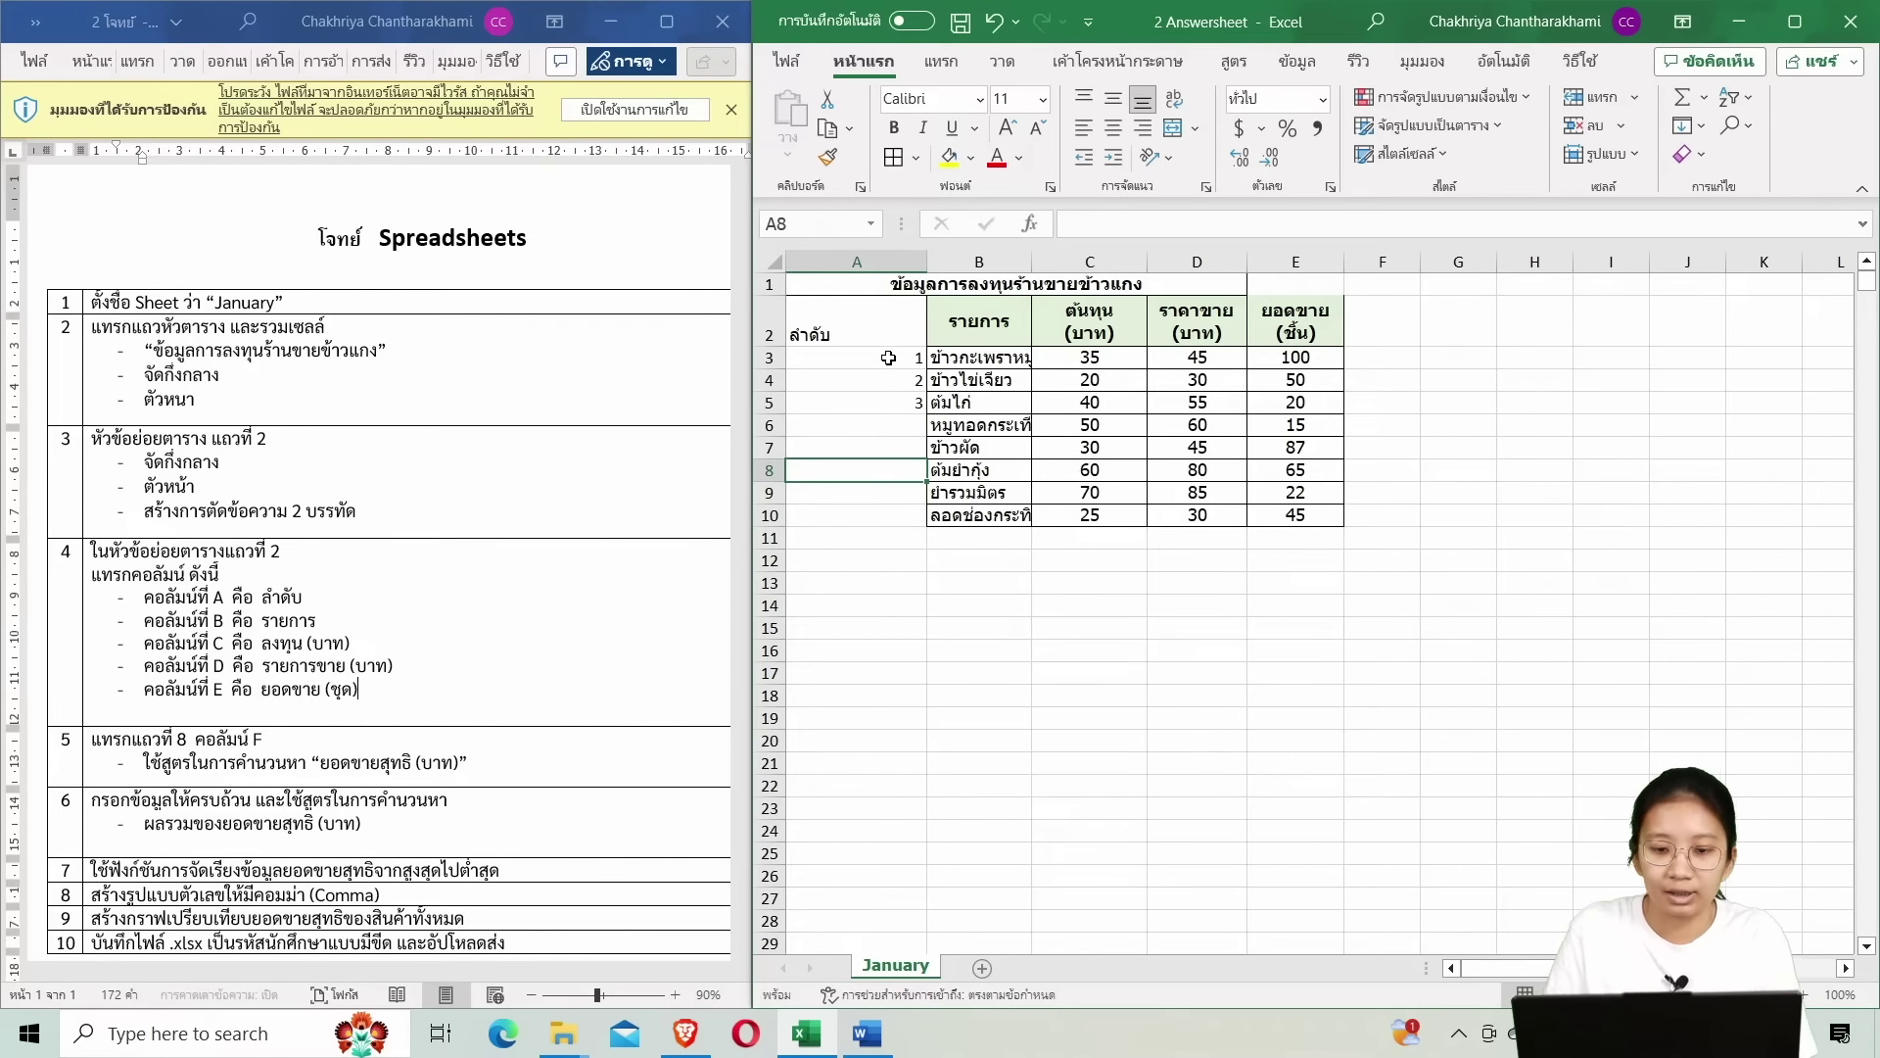
# Extend the number series from A3:A5 down to A10 so that every menu item is numbered.
pyautogui.moveTo(862, 359); pyautogui.dragTo(894, 405)
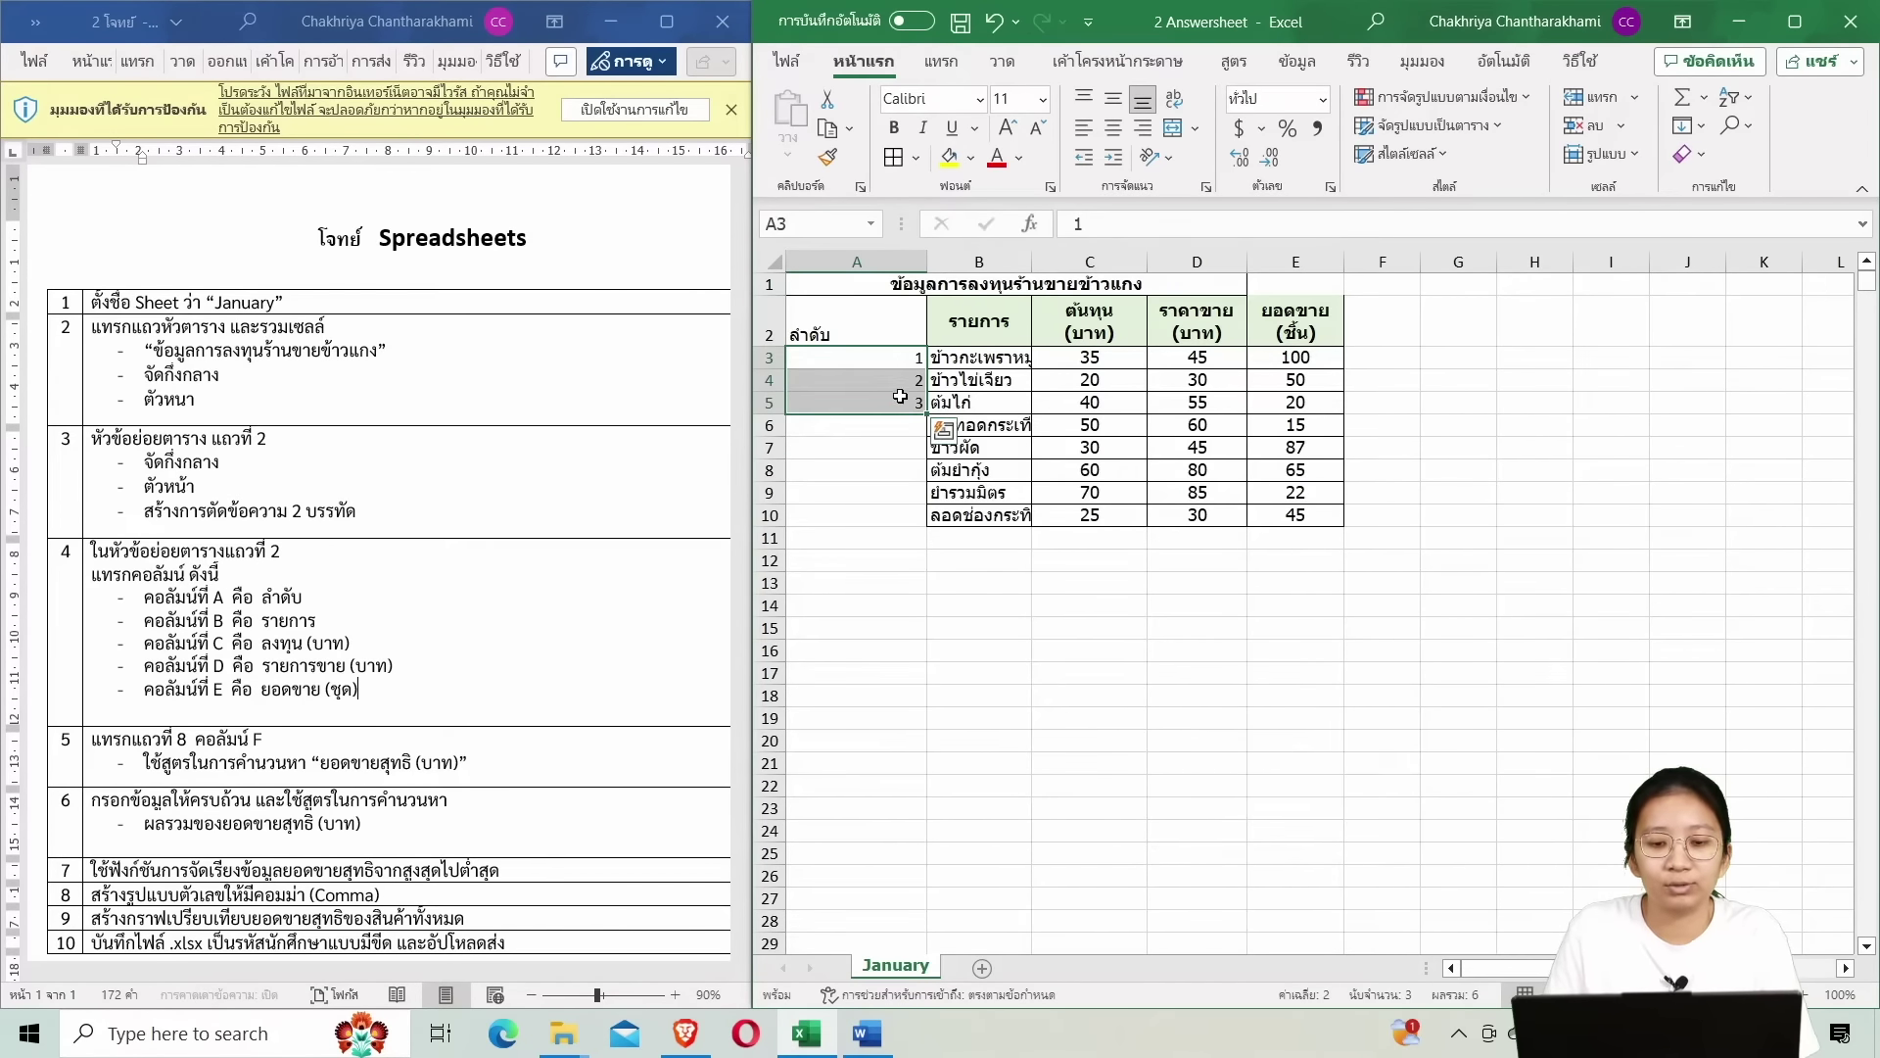
pyautogui.click(867, 584)
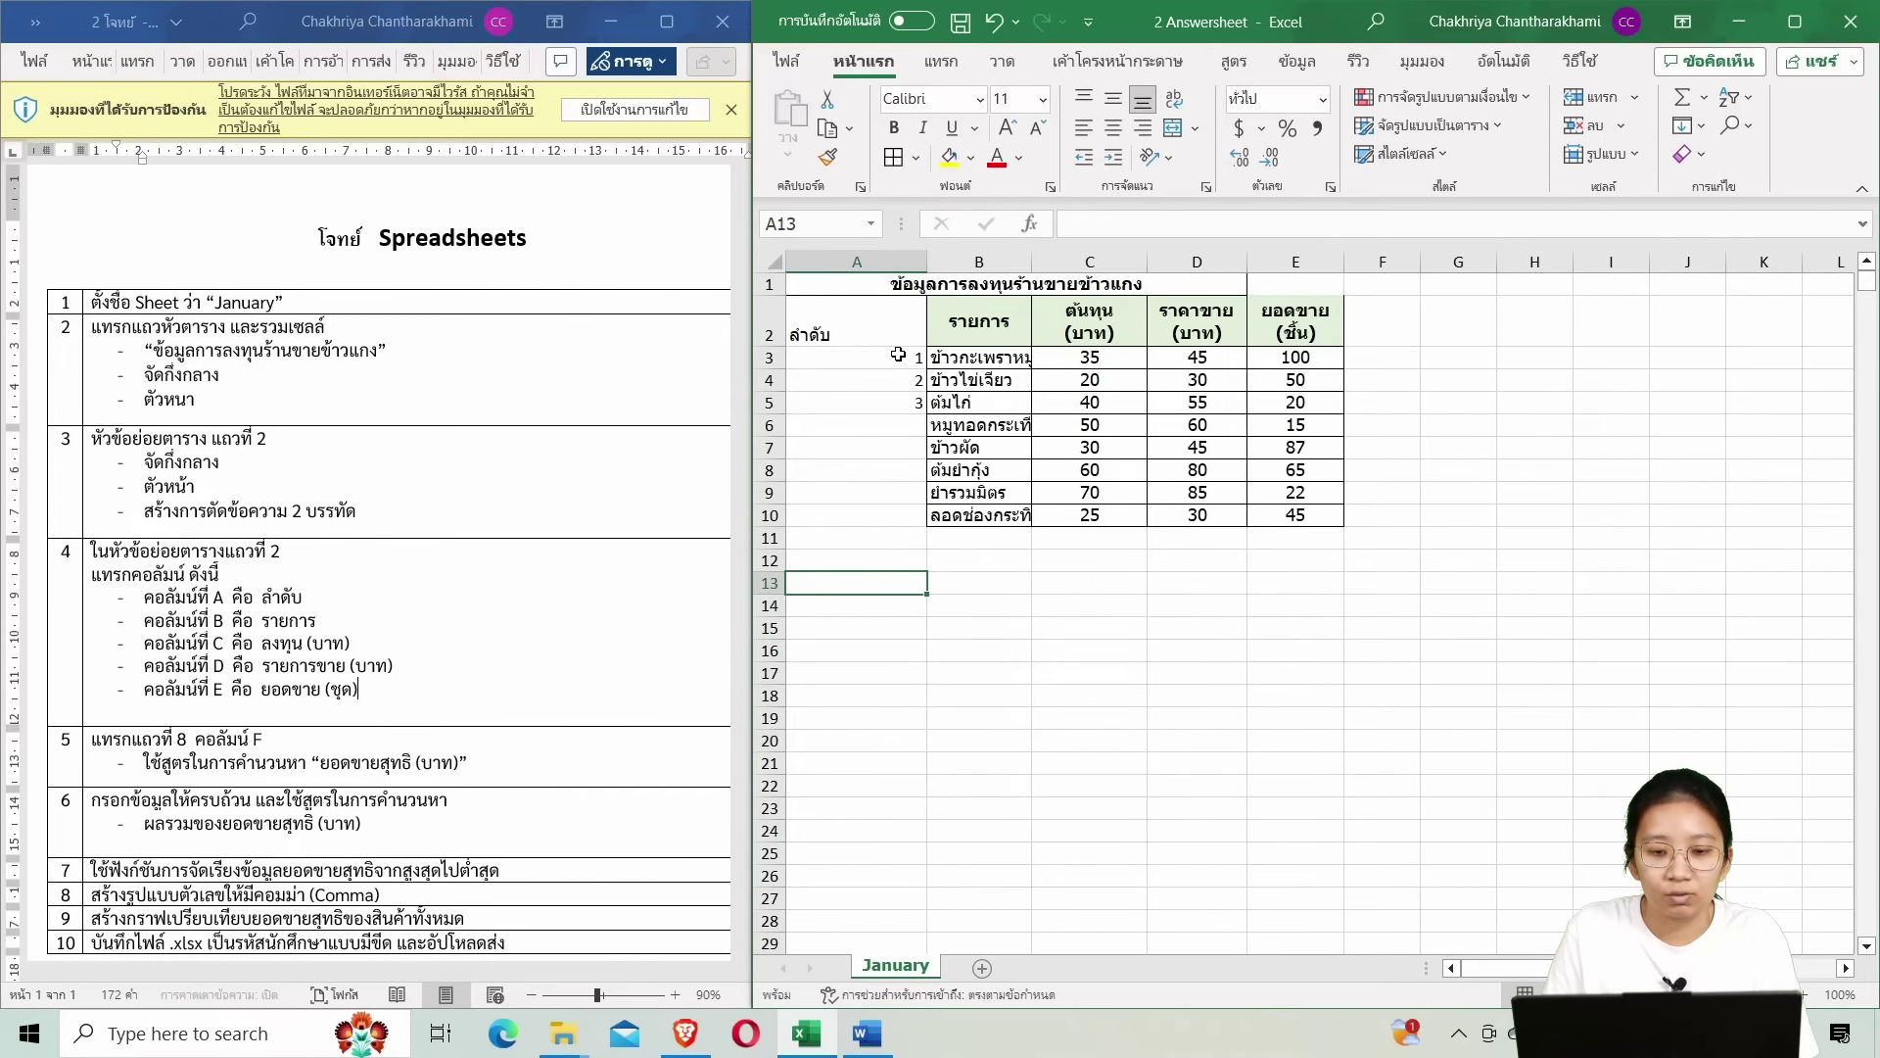
pyautogui.moveTo(899, 358); pyautogui.dragTo(896, 403)
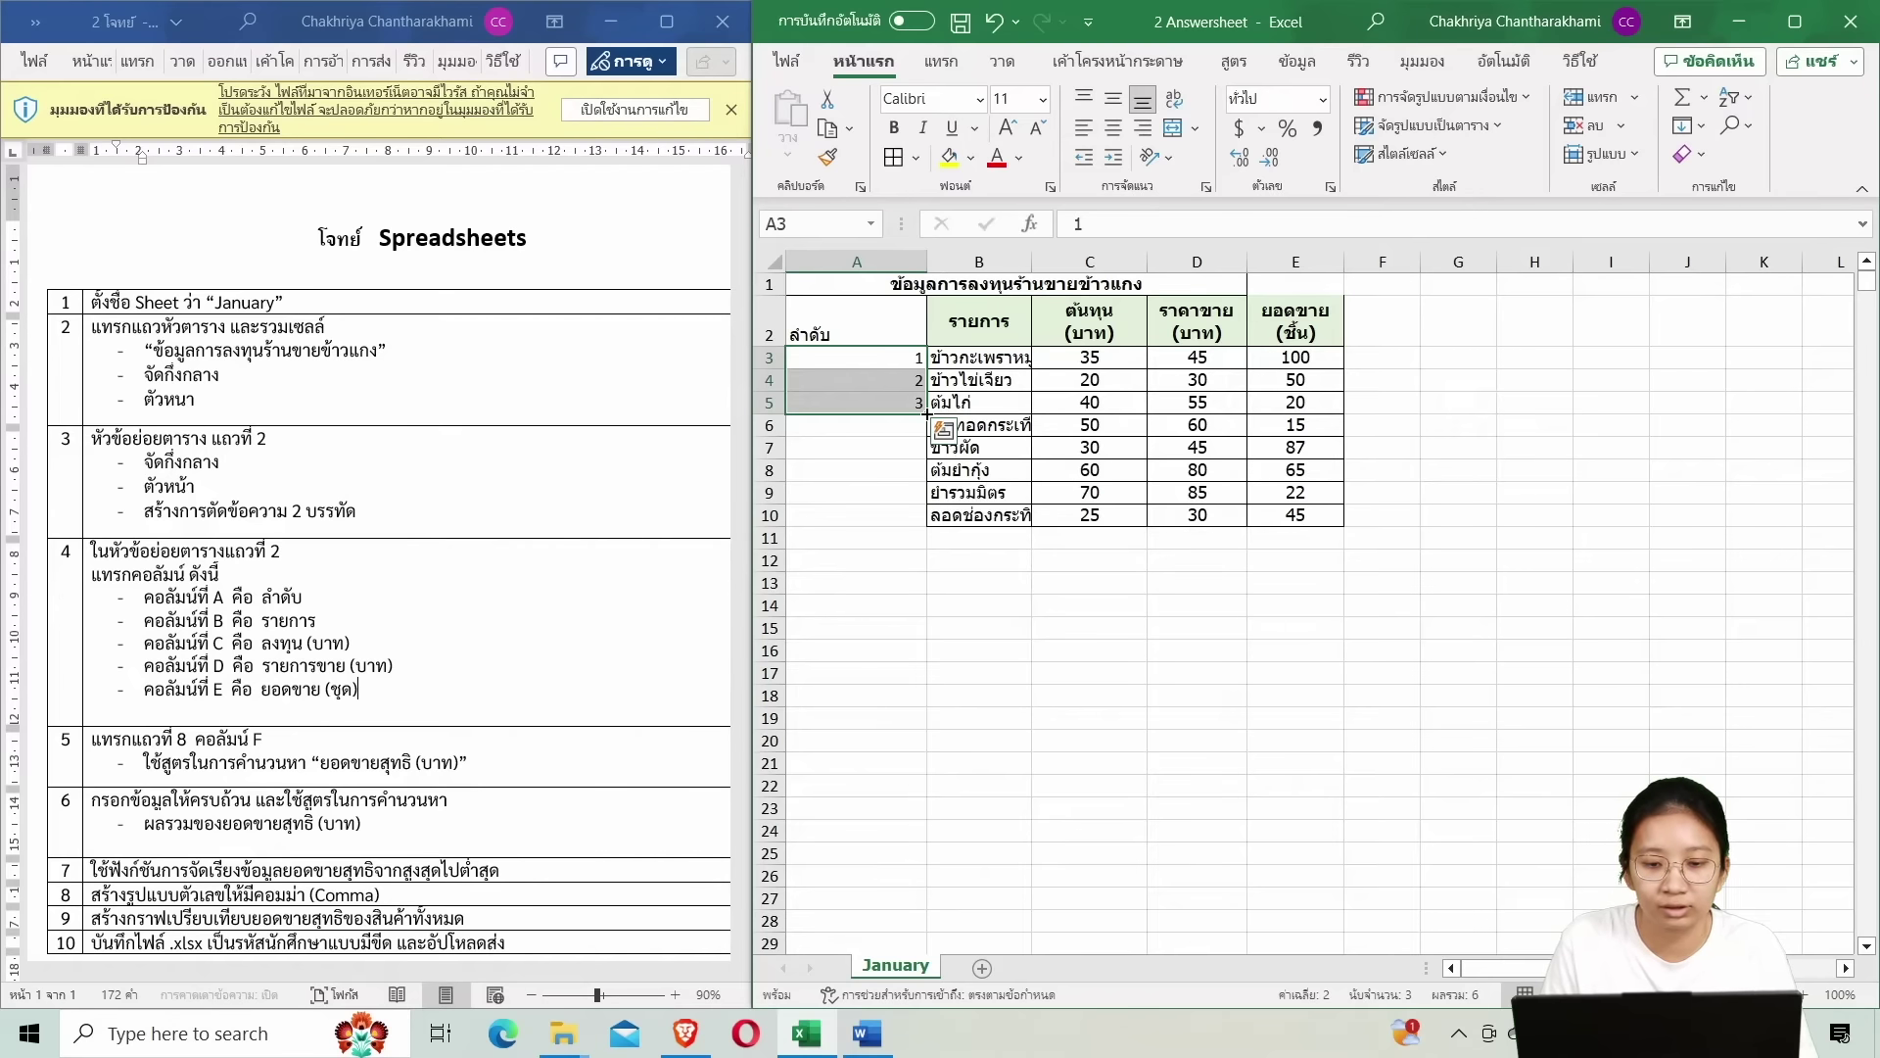
pyautogui.moveTo(928, 414); pyautogui.dragTo(931, 522)
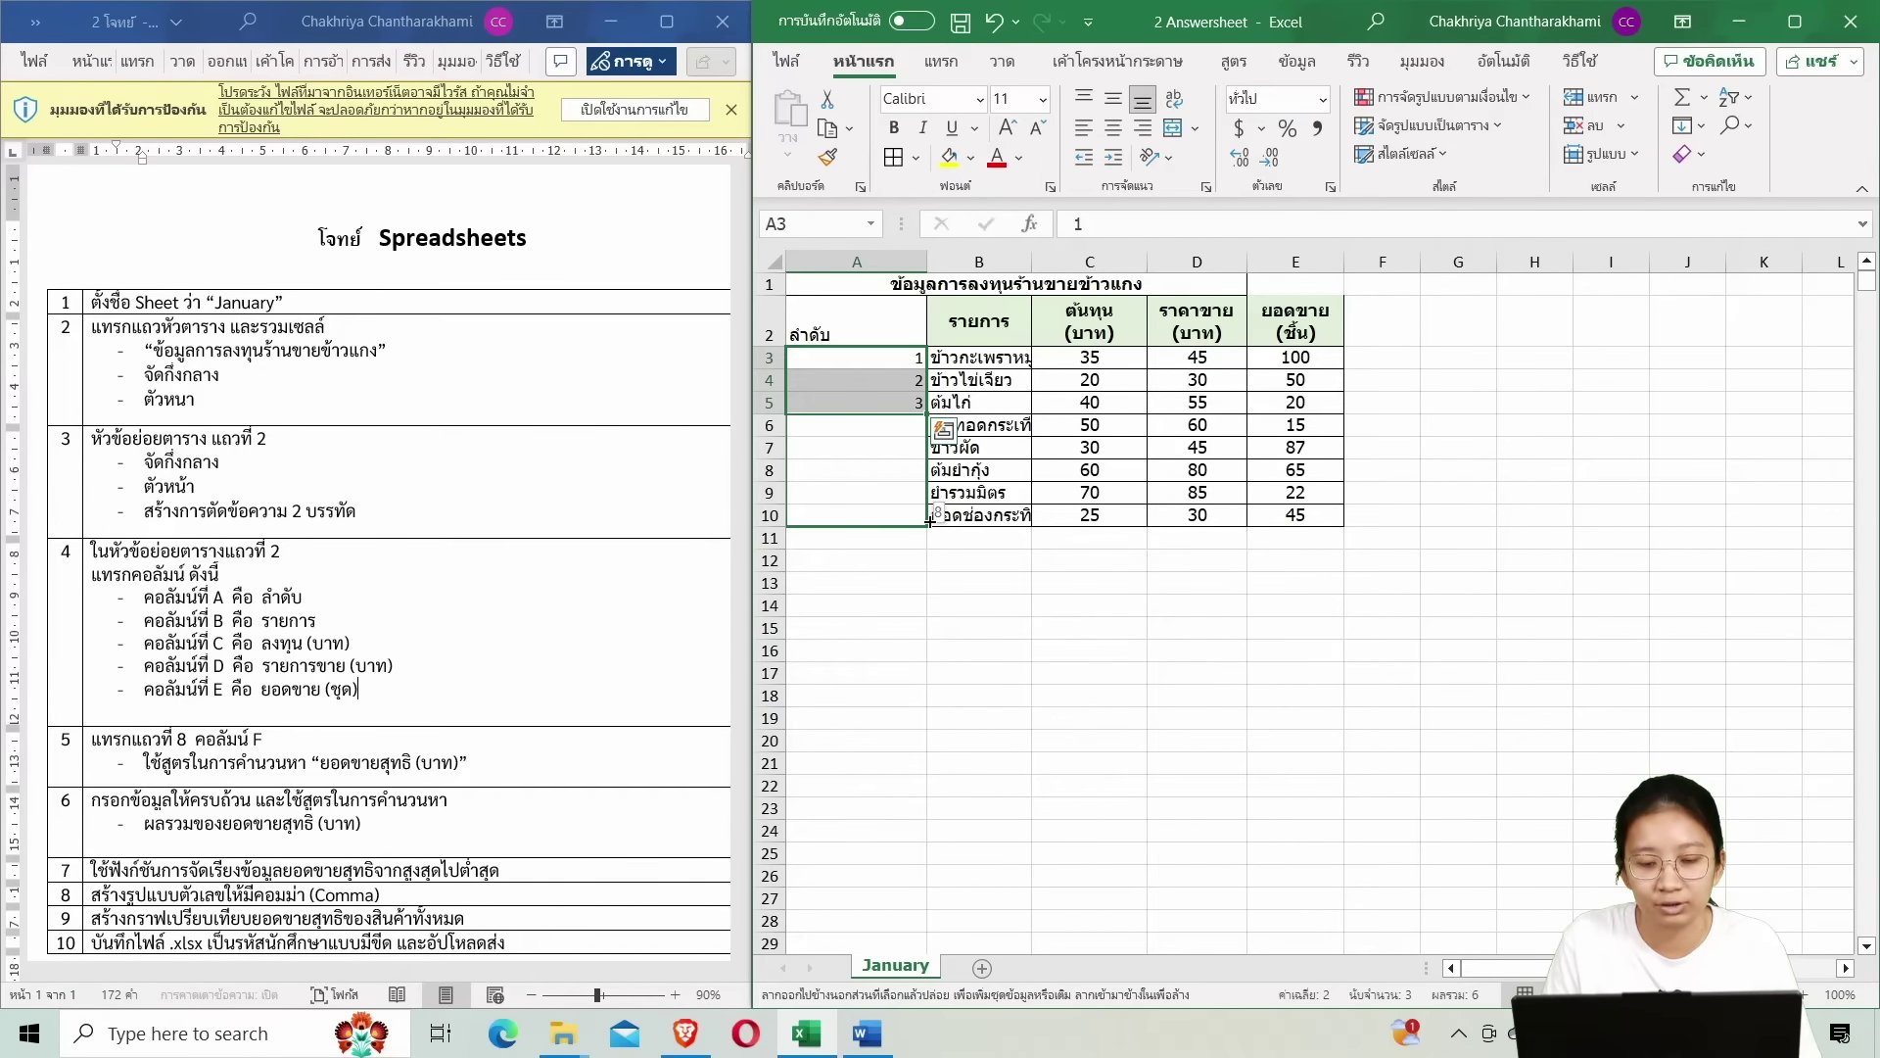
pyautogui.moveTo(931, 521); pyautogui.dragTo(928, 525)
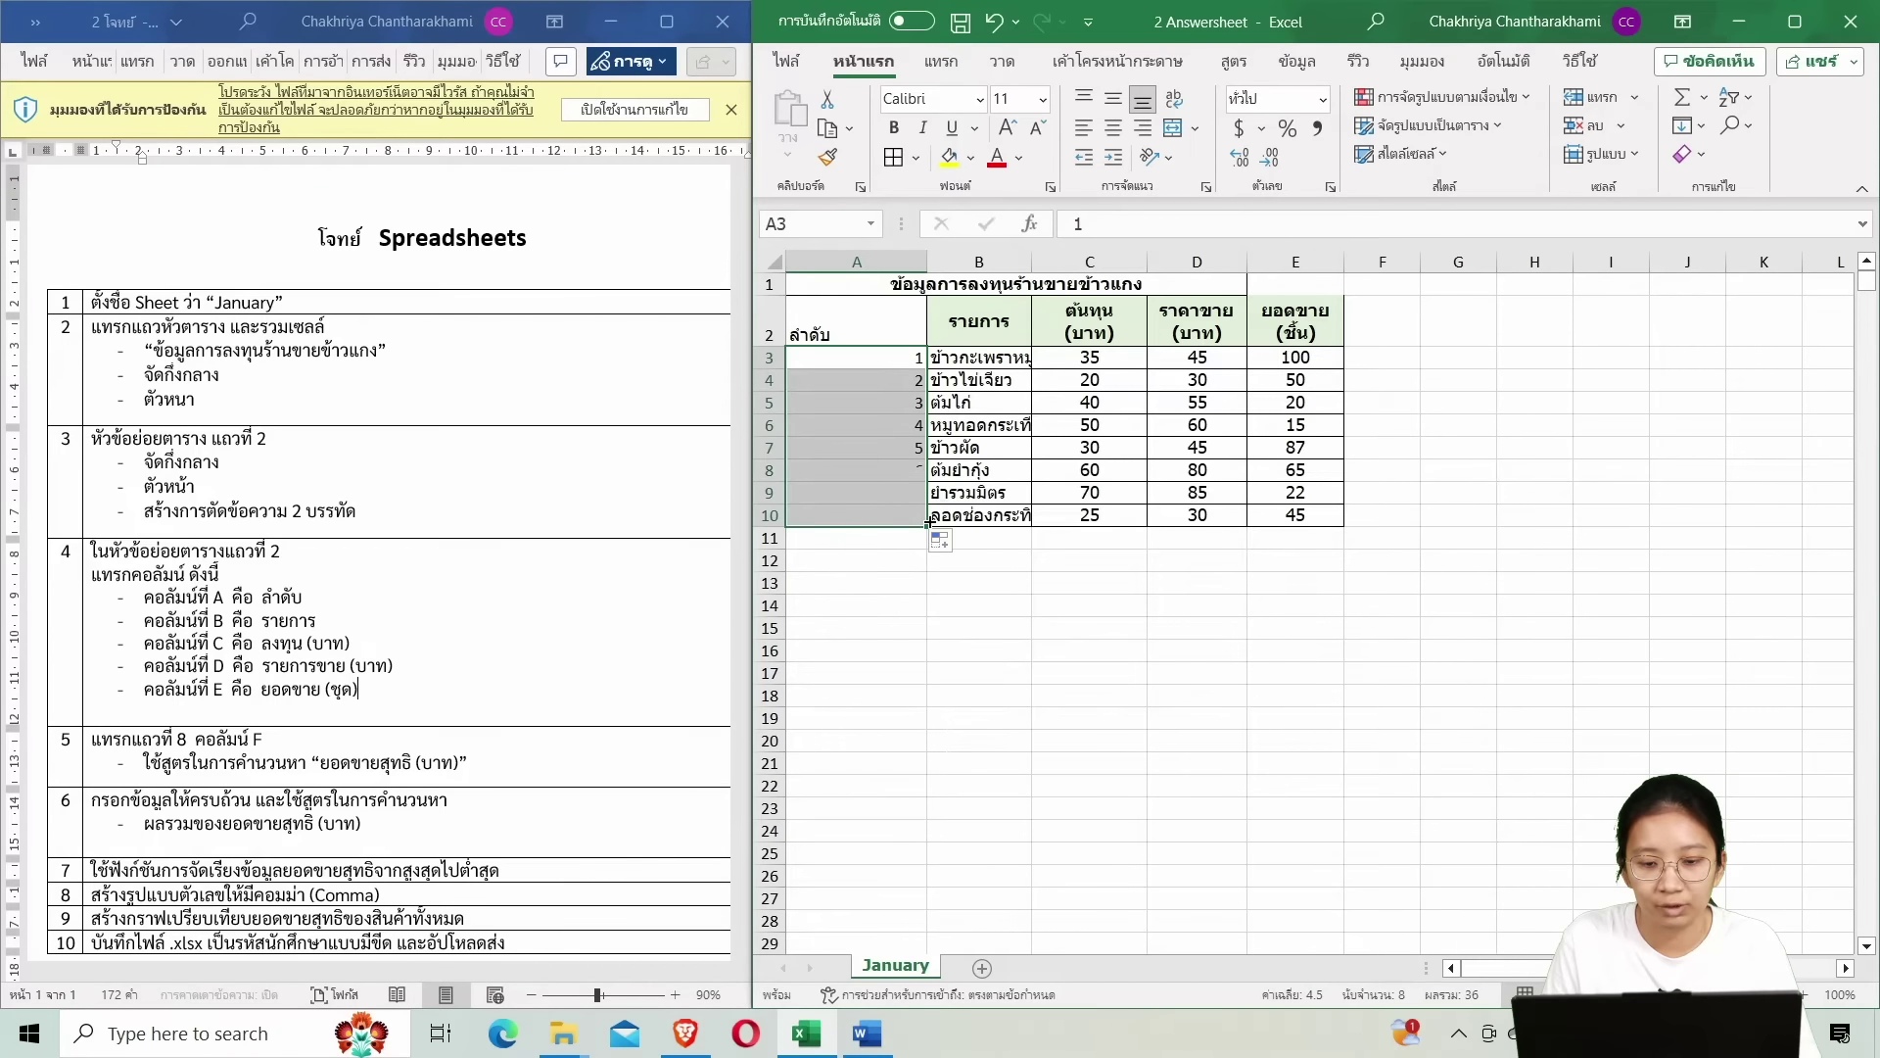
pyautogui.click(862, 582)
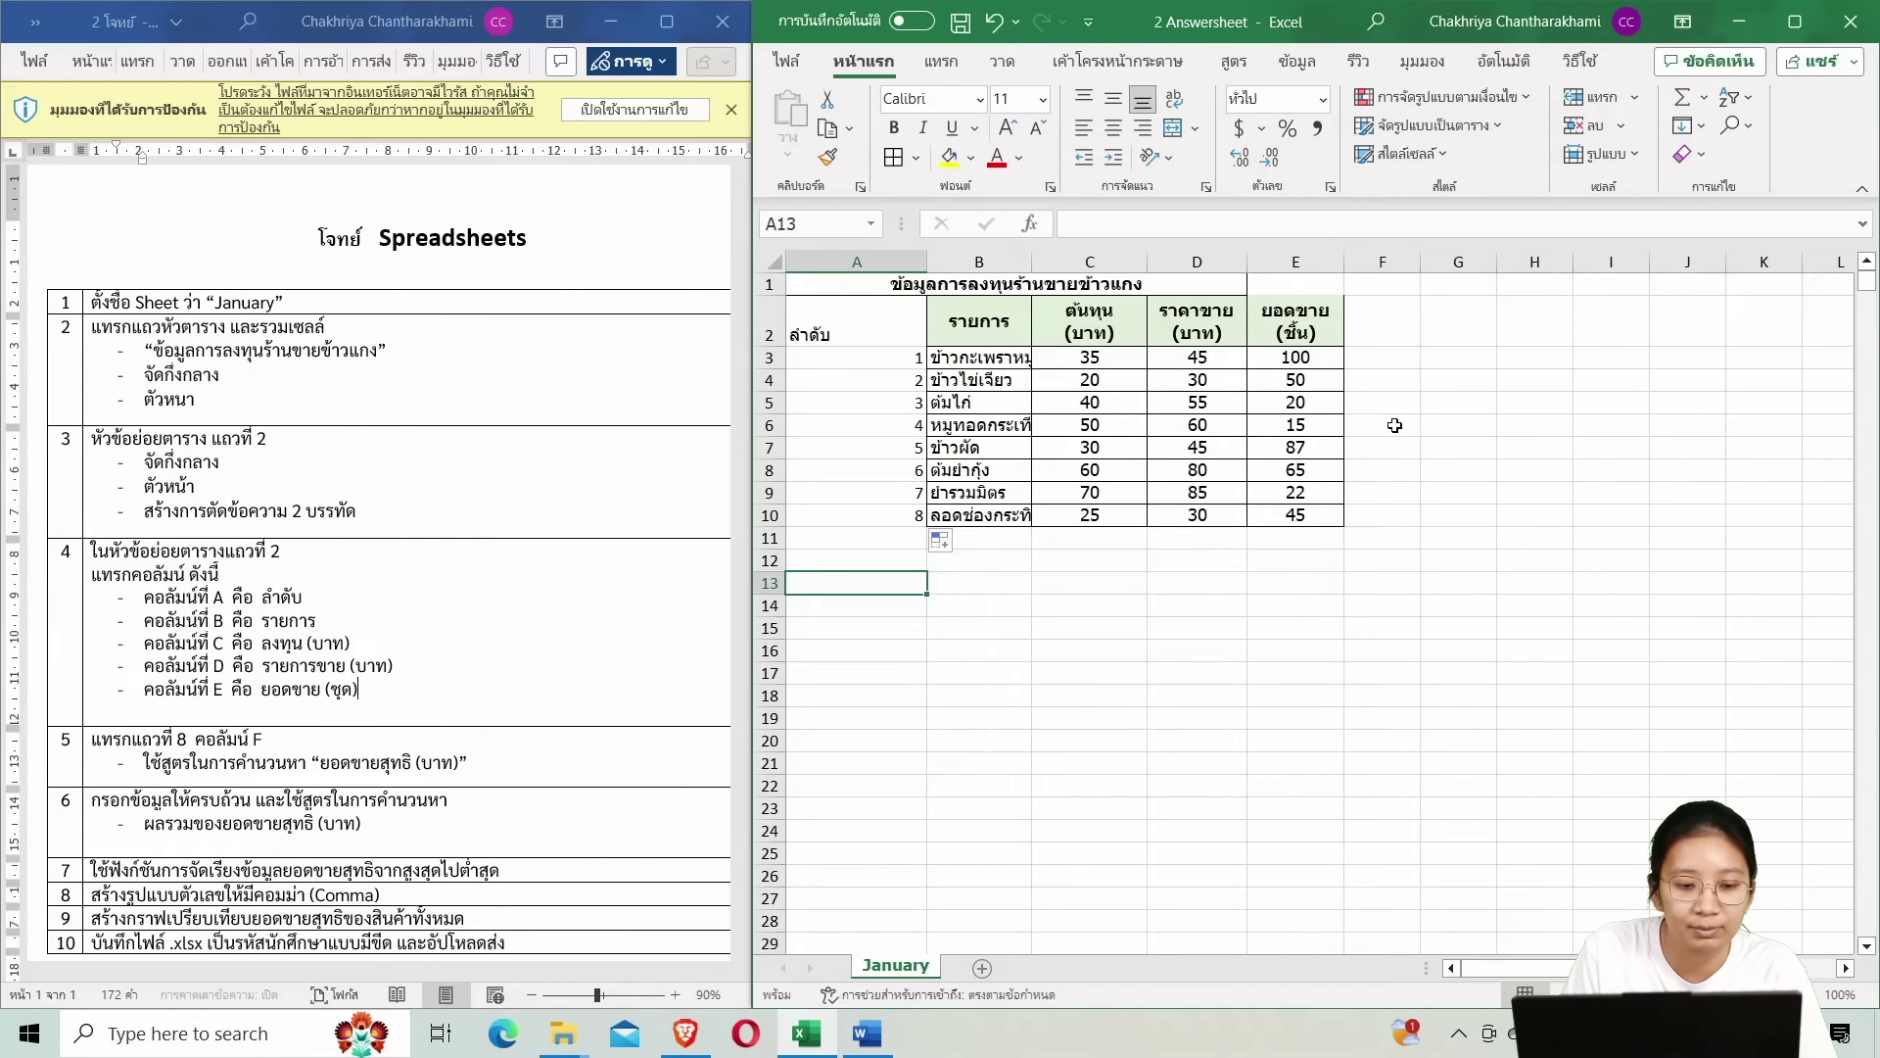
pyautogui.click(1360, 478)
pyautogui.click(1445, 538)
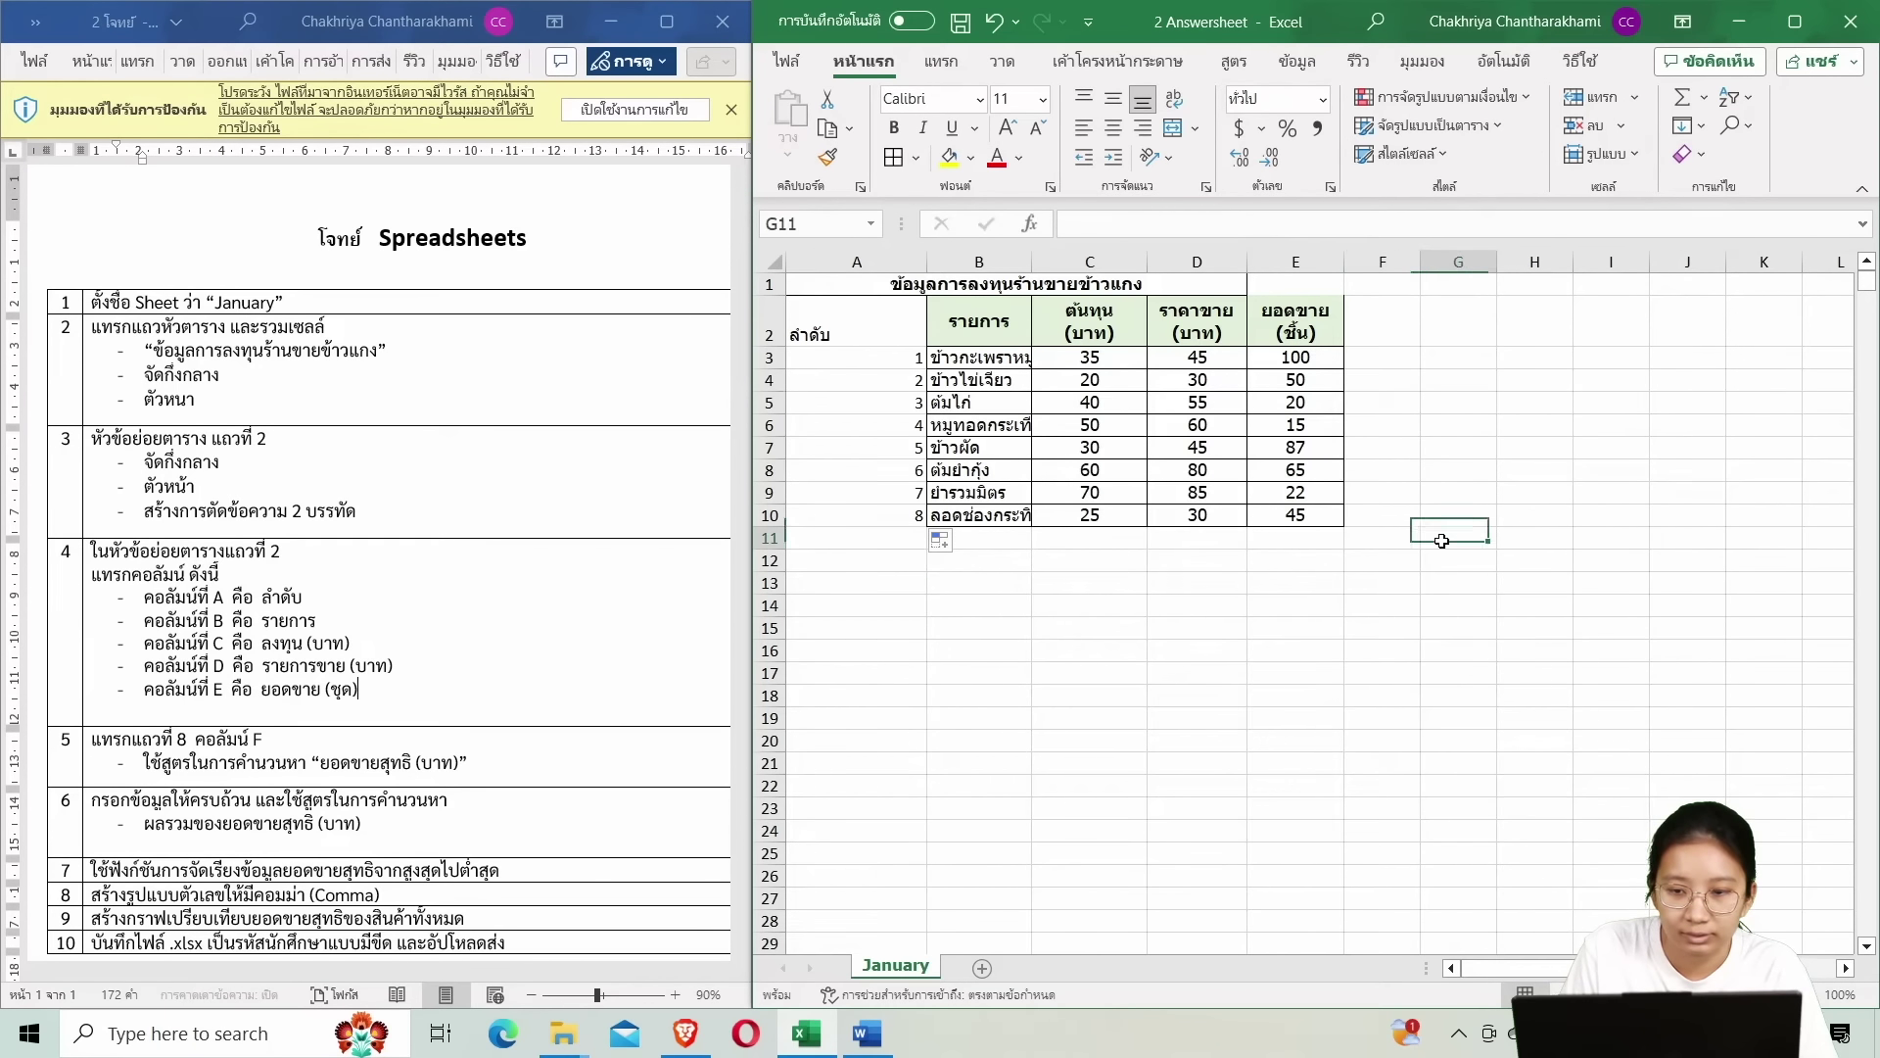
pyautogui.click(873, 326)
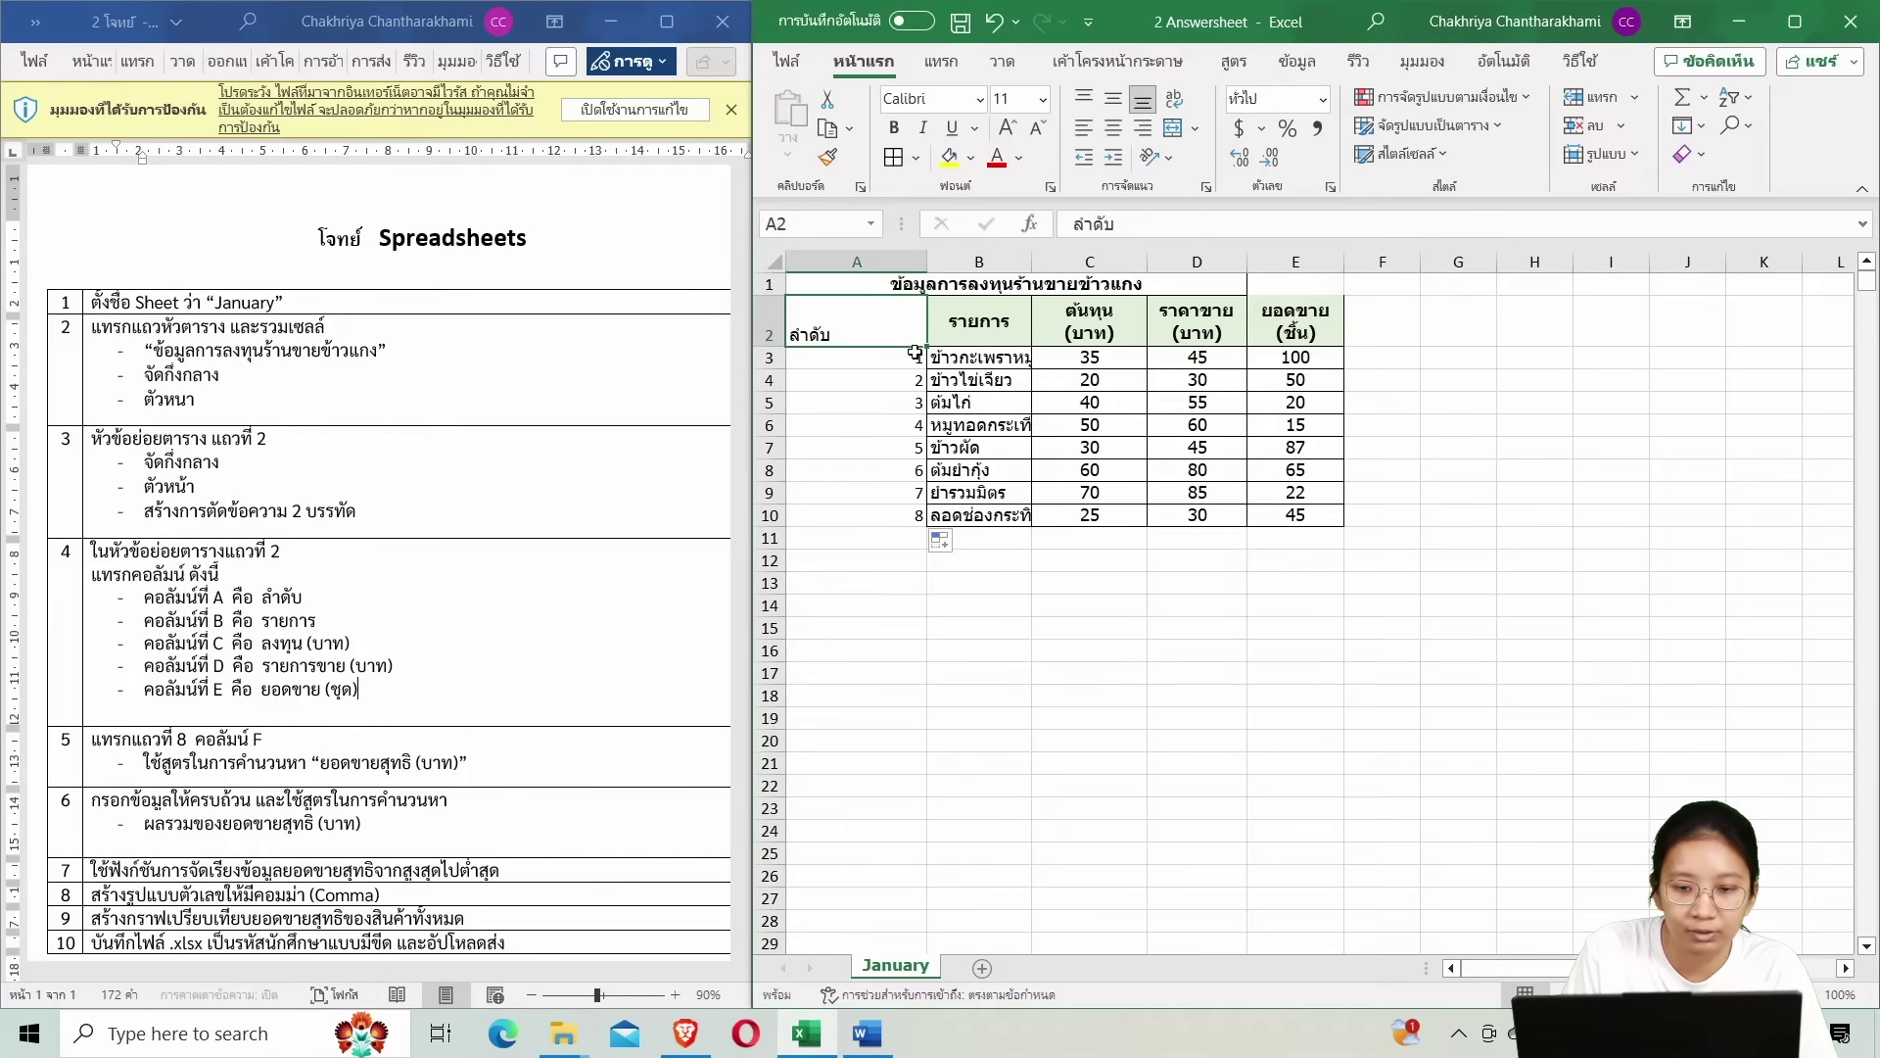
pyautogui.click(979, 313)
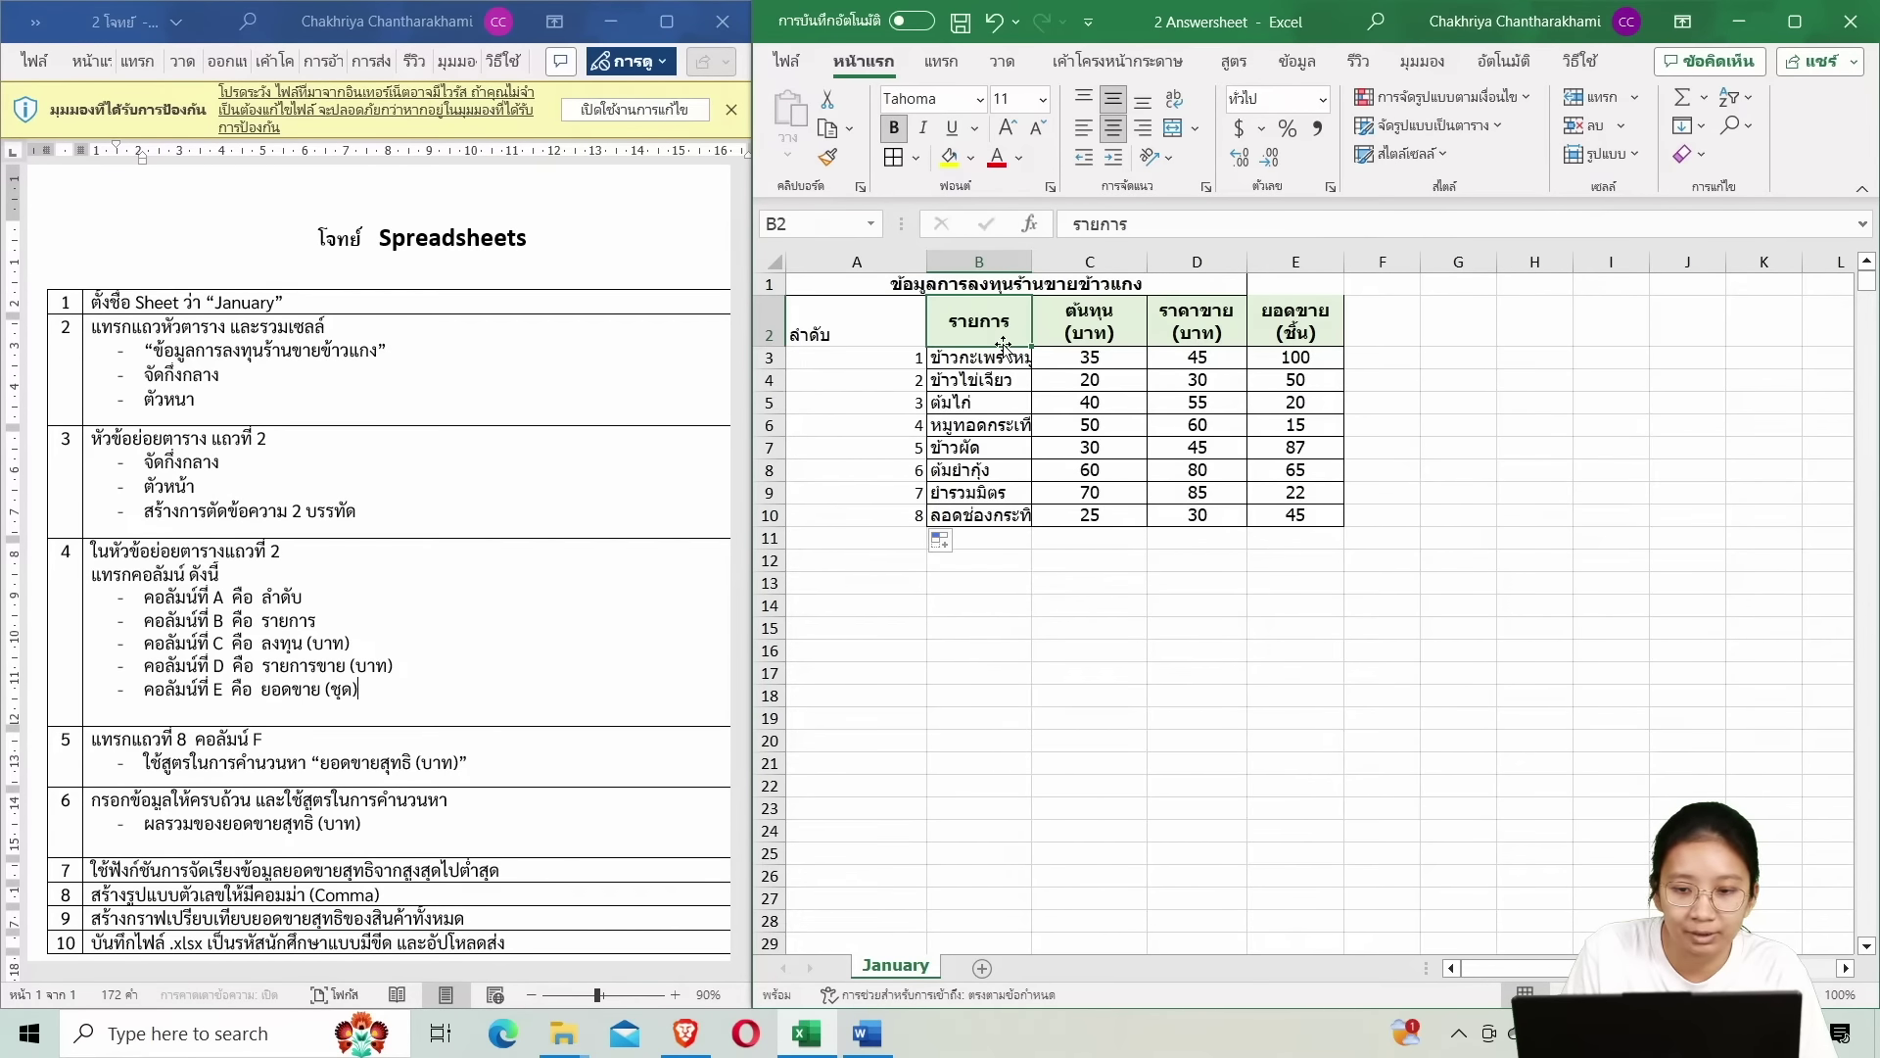
pyautogui.moveTo(1006, 357); pyautogui.dragTo(994, 515)
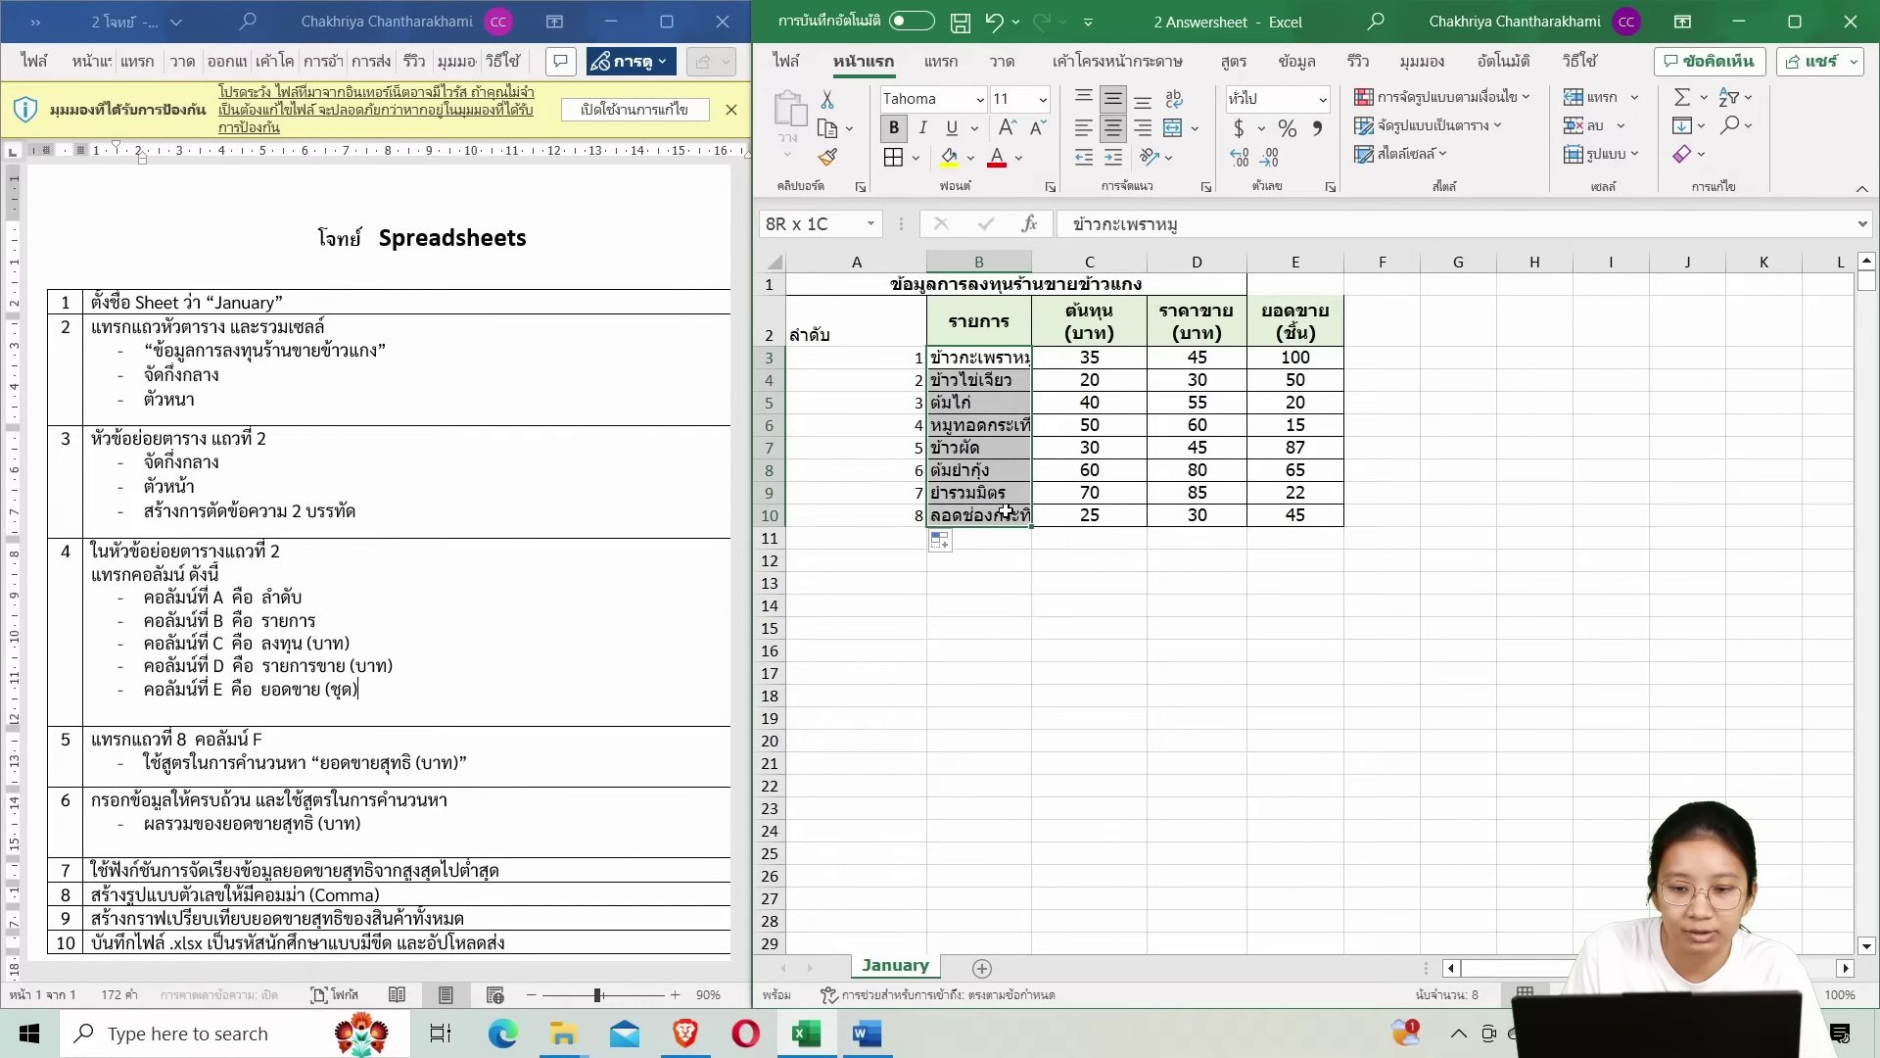
pyautogui.click(1019, 580)
# Change the heading in C2 to "ลงทุน (บาท)", keeping the unit on its second line.
pyautogui.click(1080, 330)
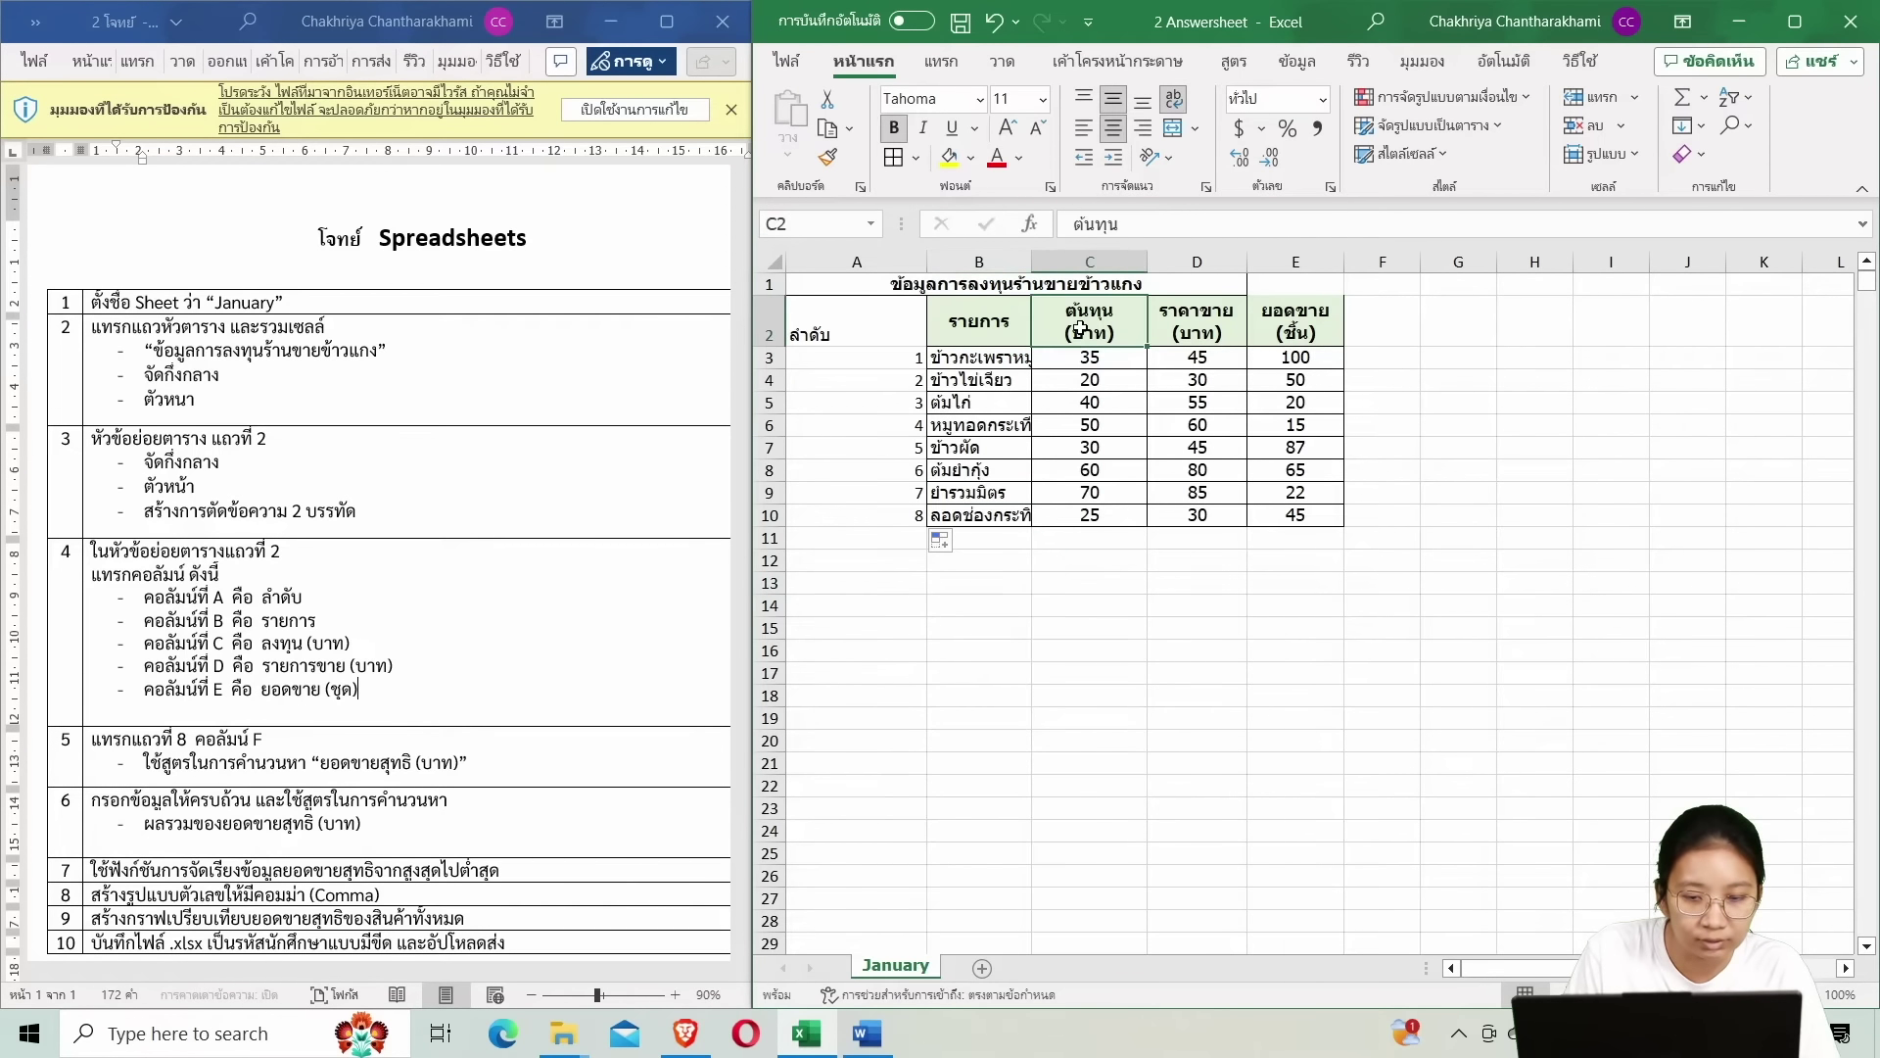
pyautogui.doubleClick(1102, 308)
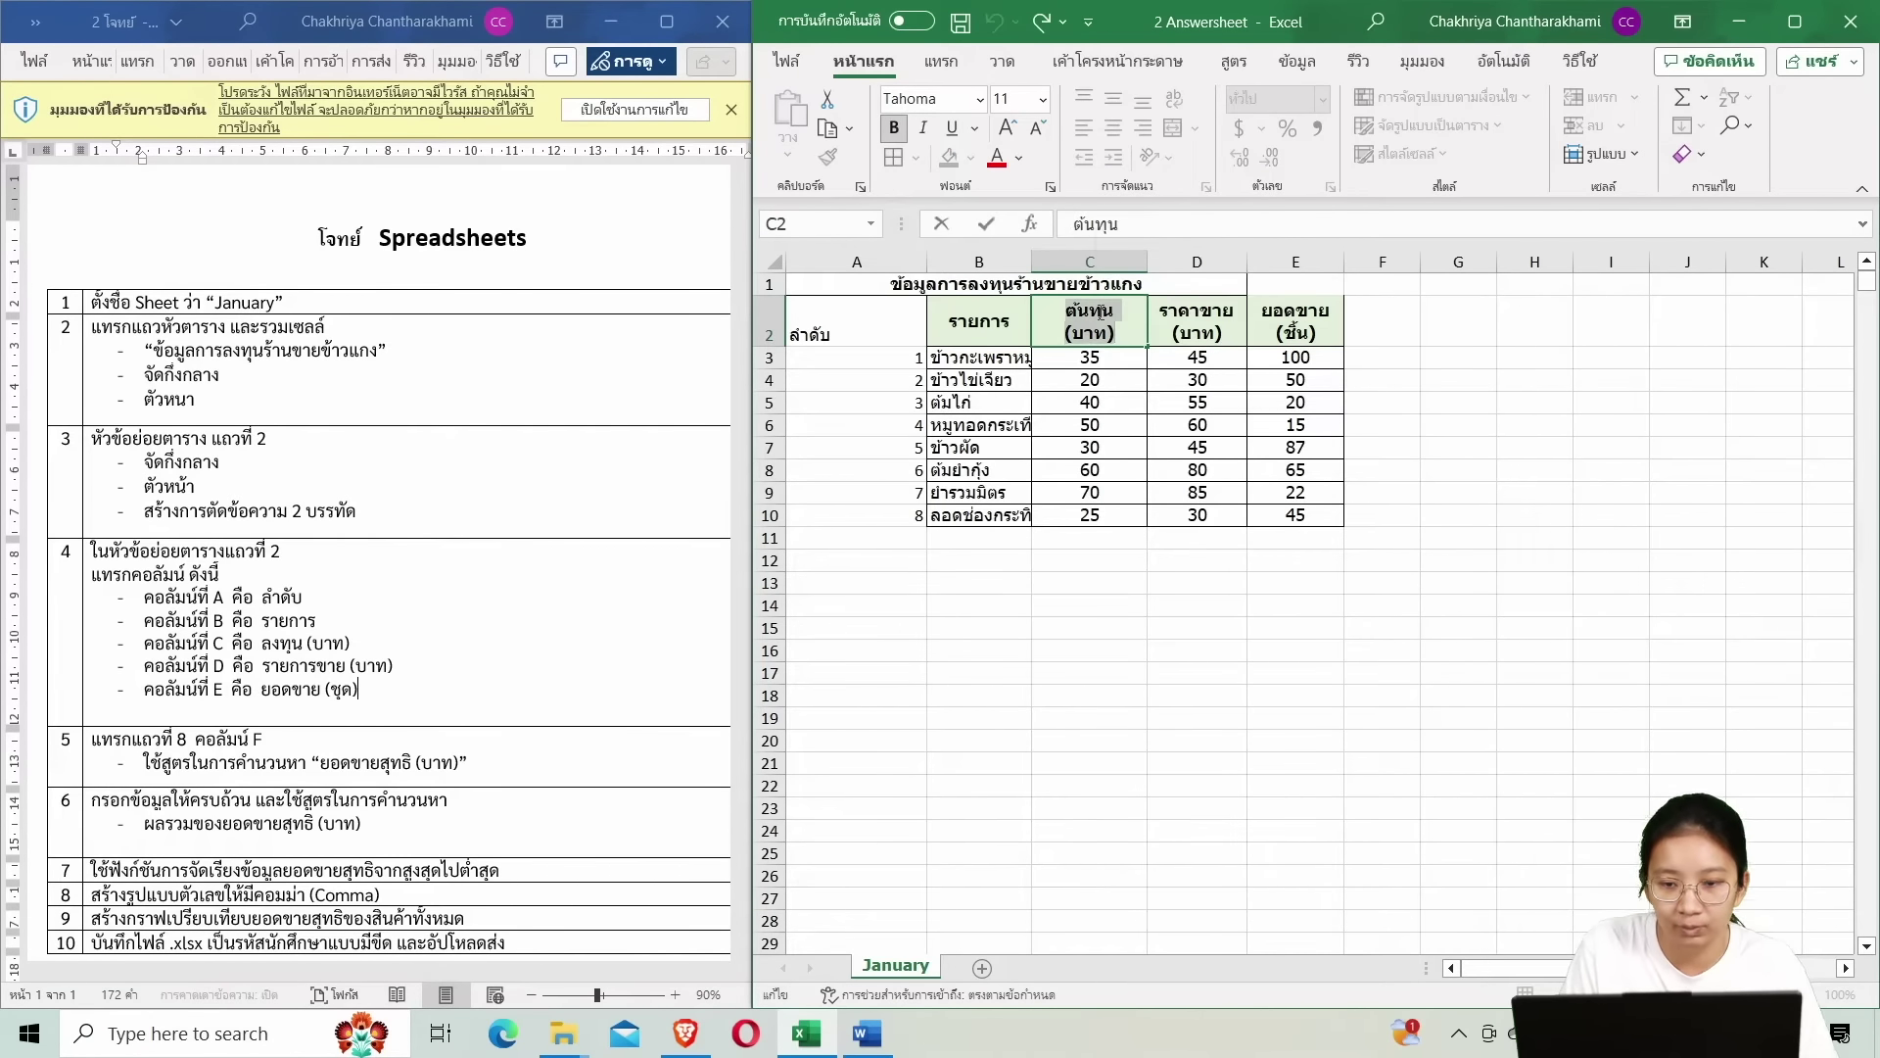
pyautogui.press('BackSpace')
pyautogui.press('BackSpace')
pyautogui.press('BackSpace')
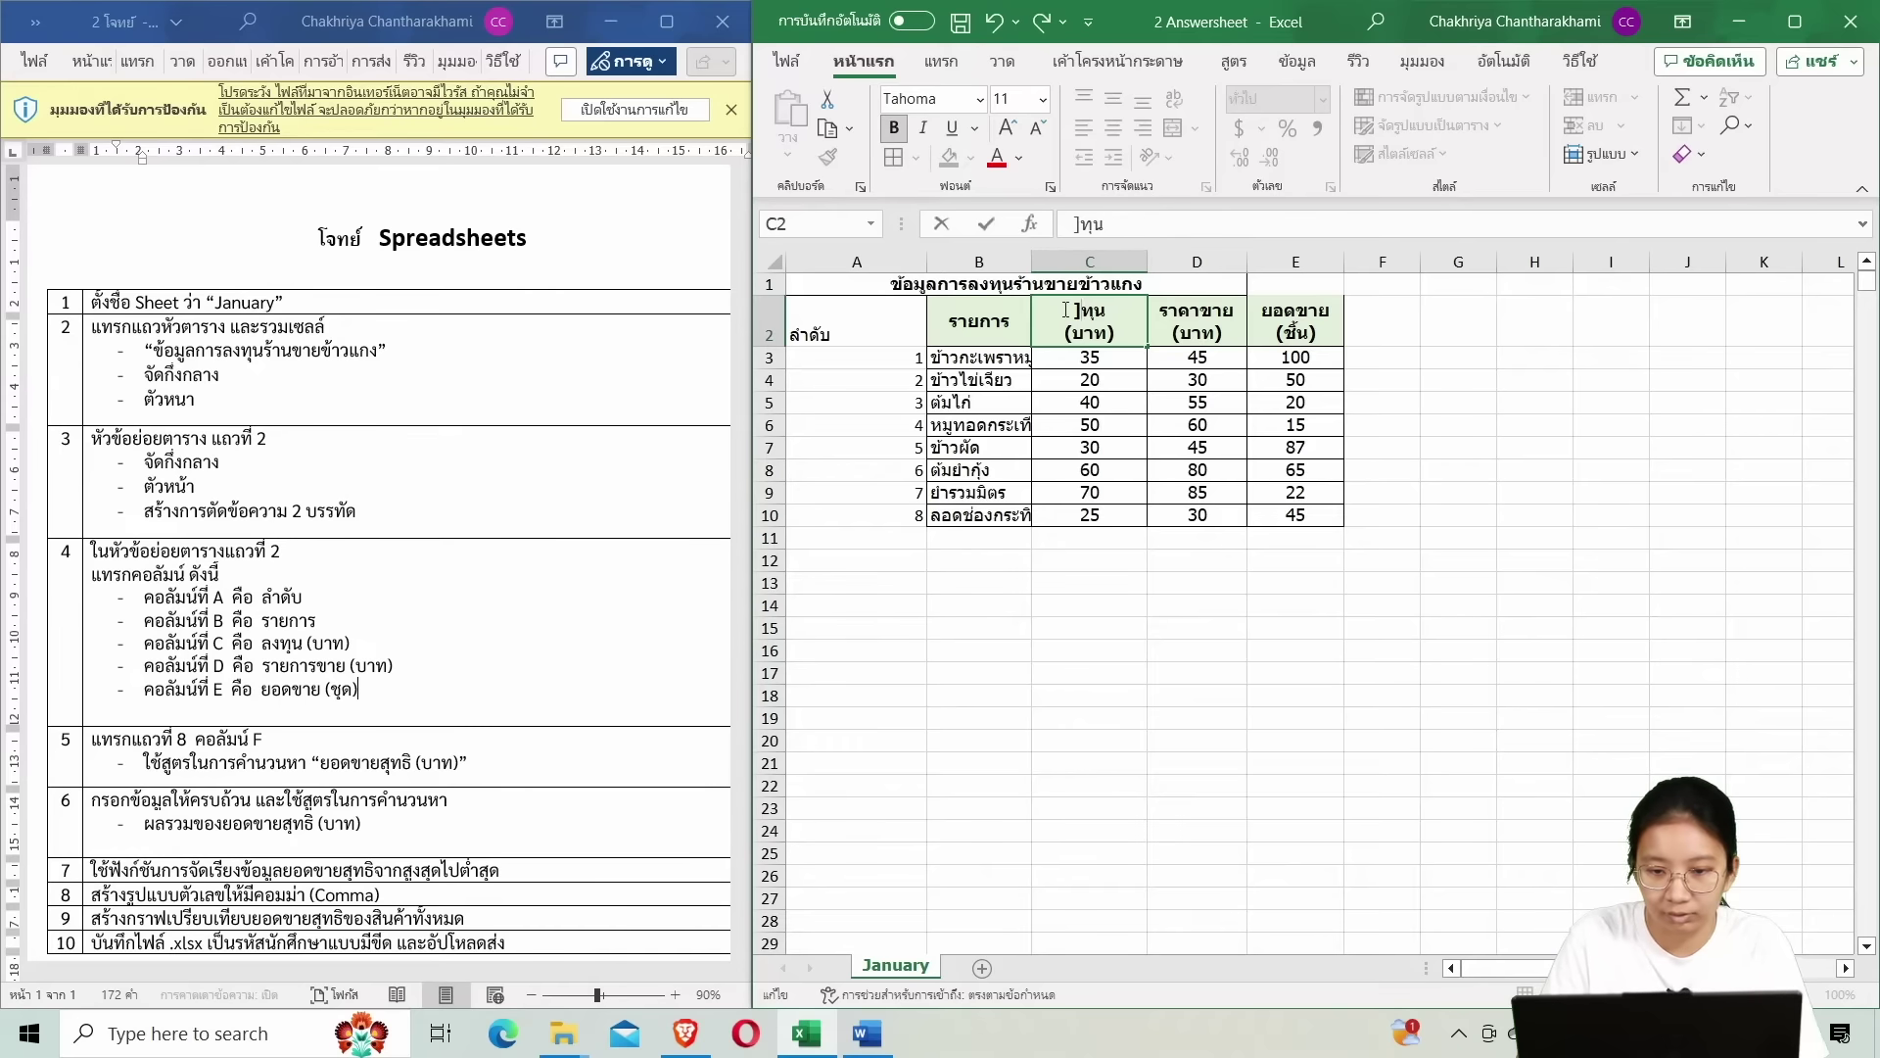
pyautogui.write('ลง')
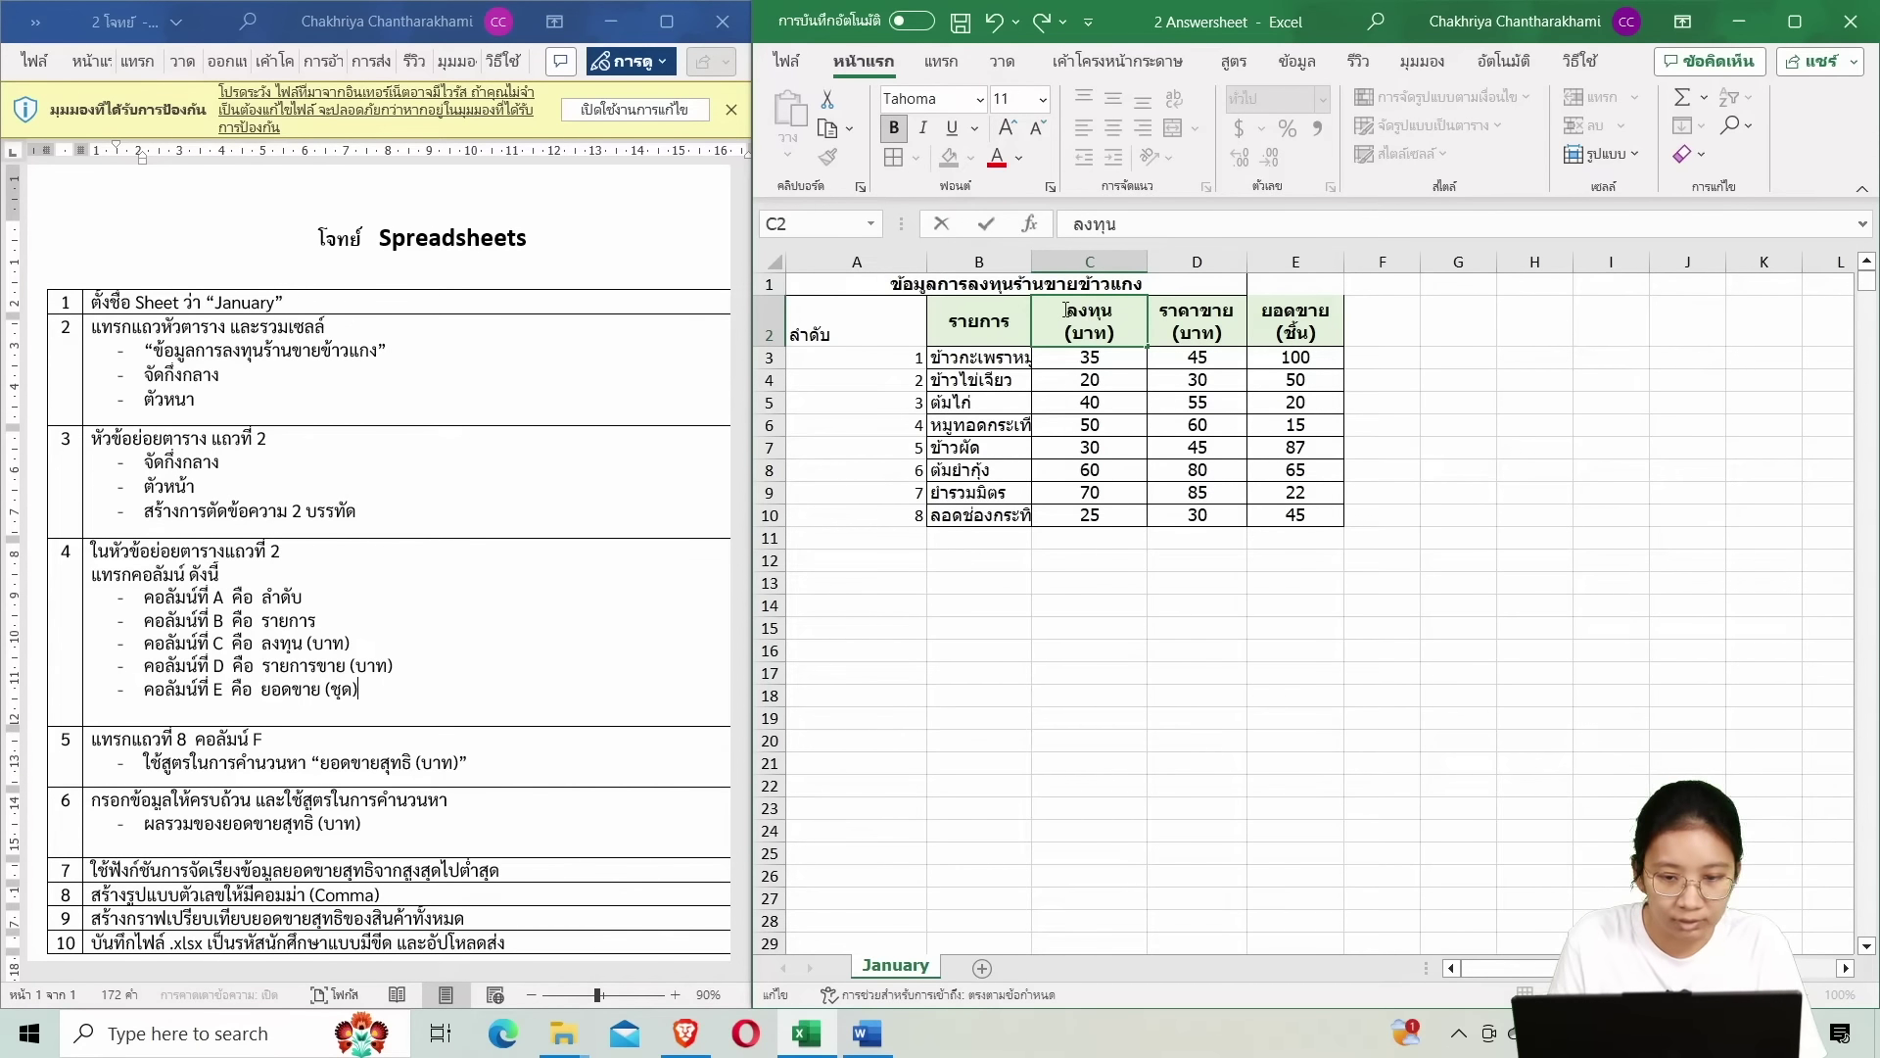
# Change the heading in D2 to "รายการขาย (บาท)", keeping the unit on its own line.
pyautogui.click(1194, 310)
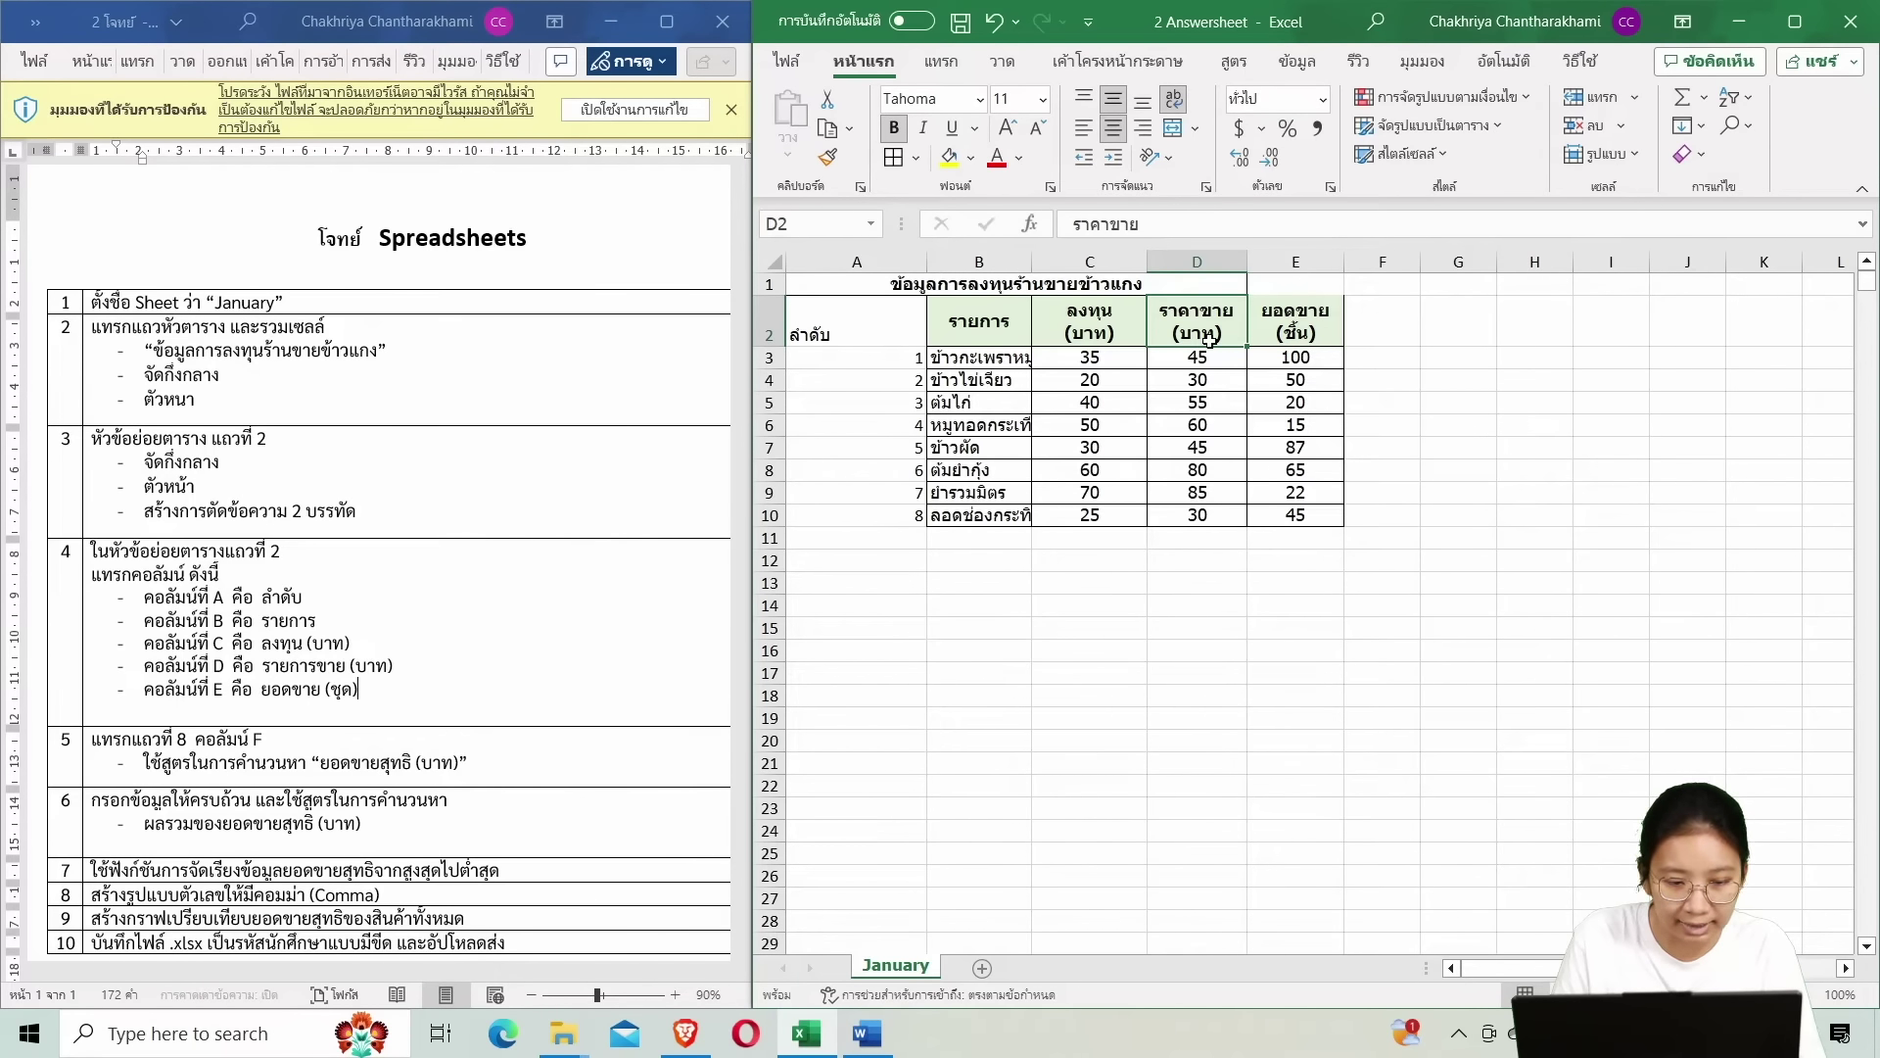
pyautogui.doubleClick(1203, 311)
pyautogui.moveTo(1201, 310); pyautogui.dragTo(1163, 310)
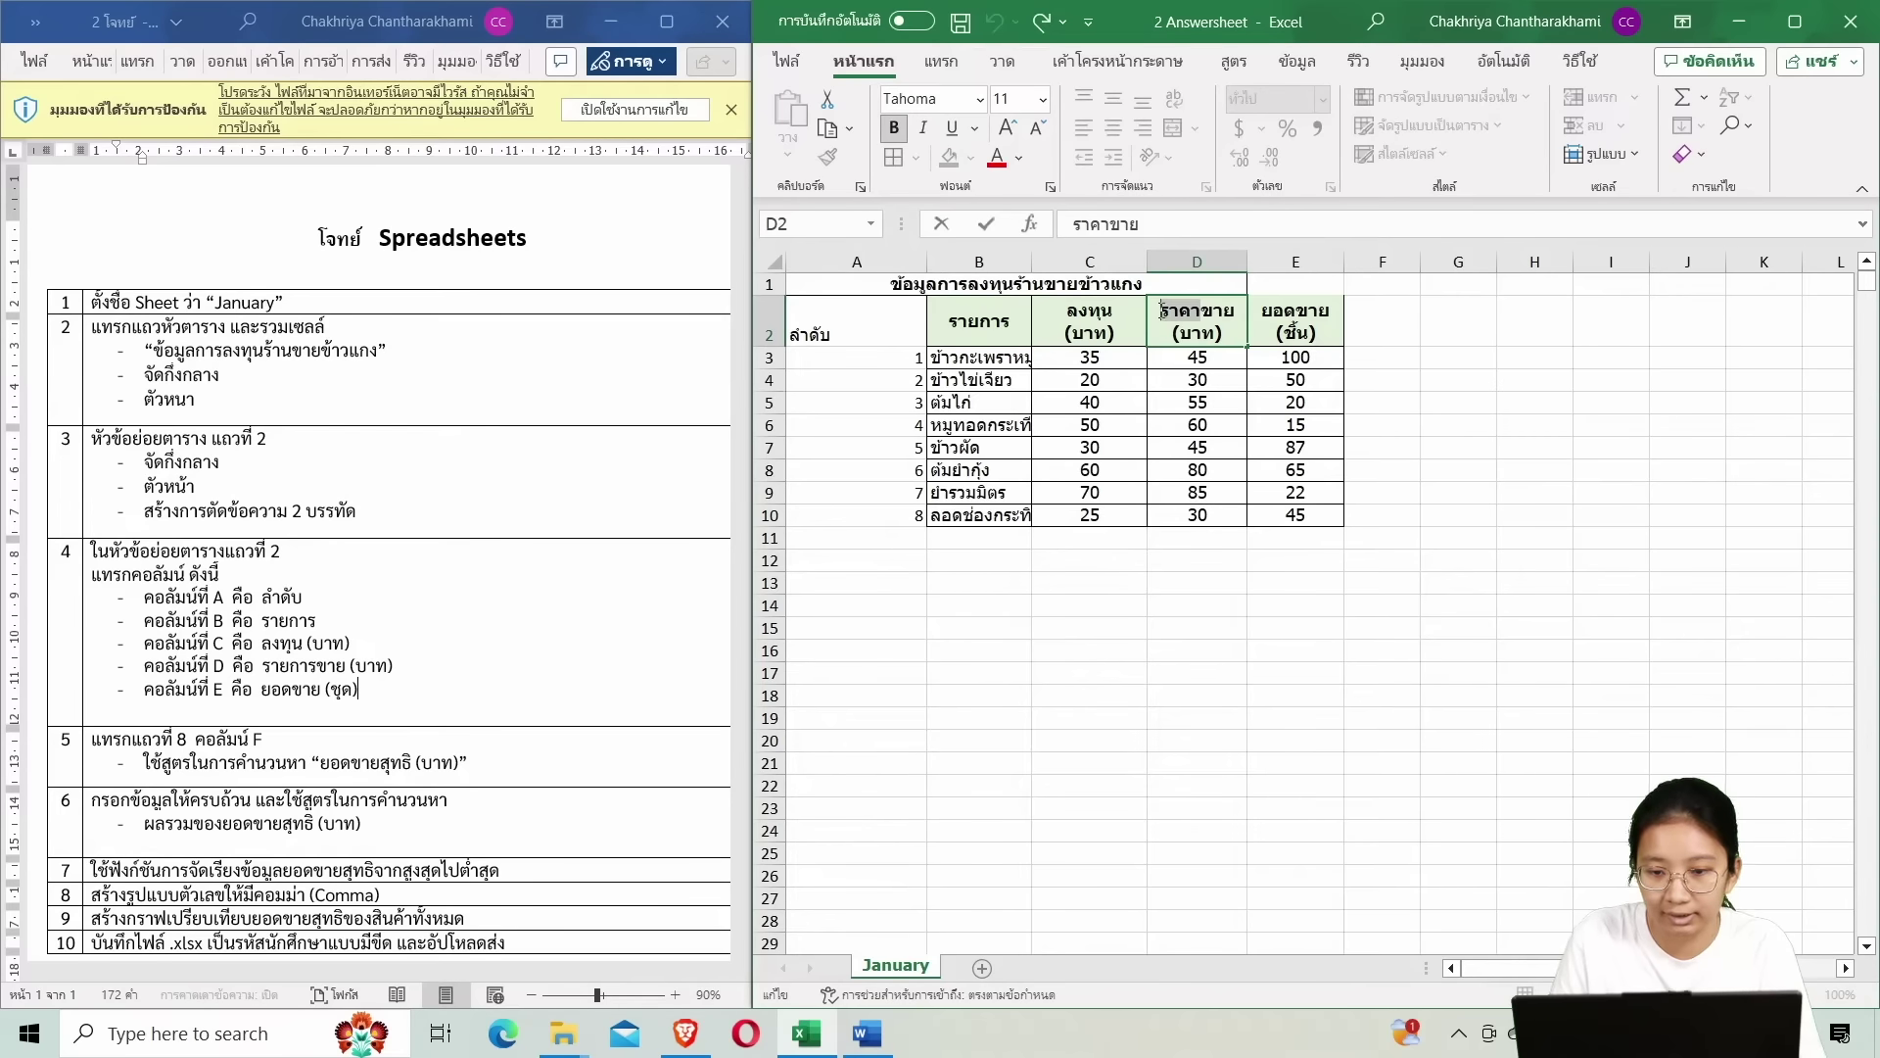
pyautogui.write('รายการรา')
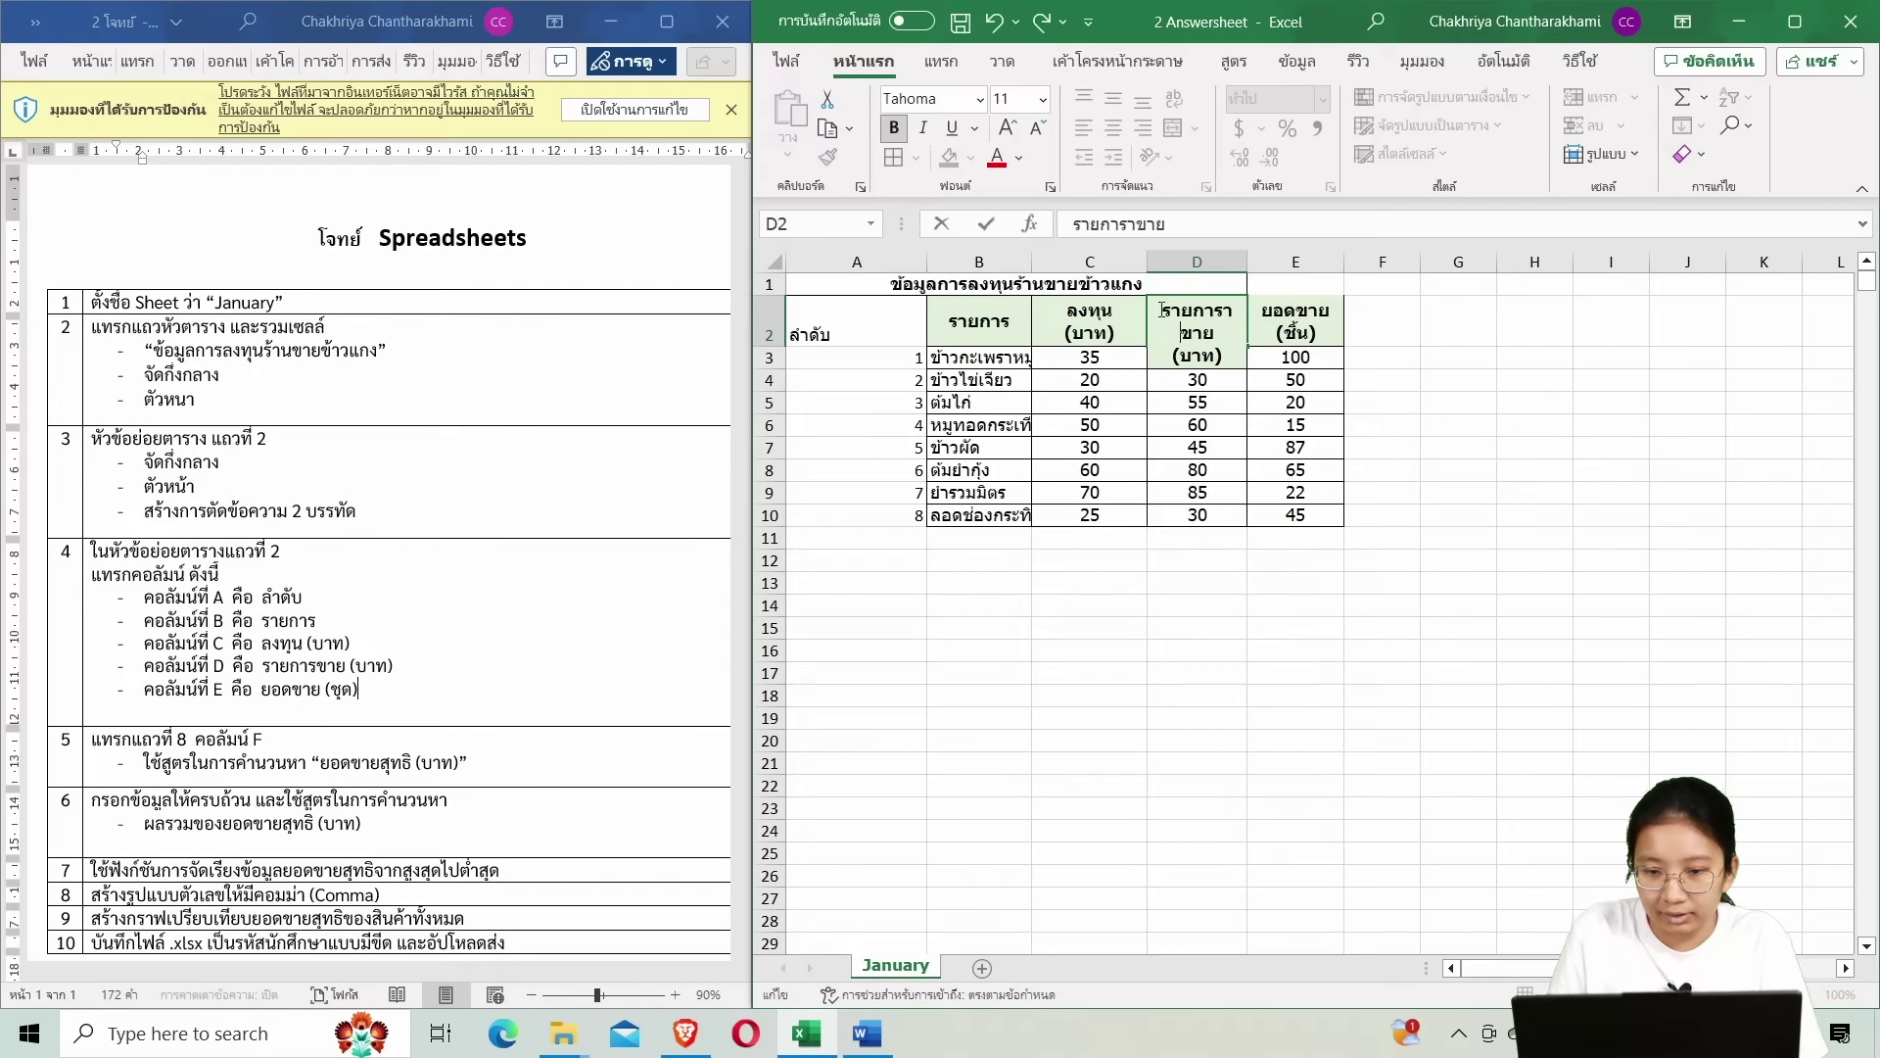
pyautogui.click(1508, 402)
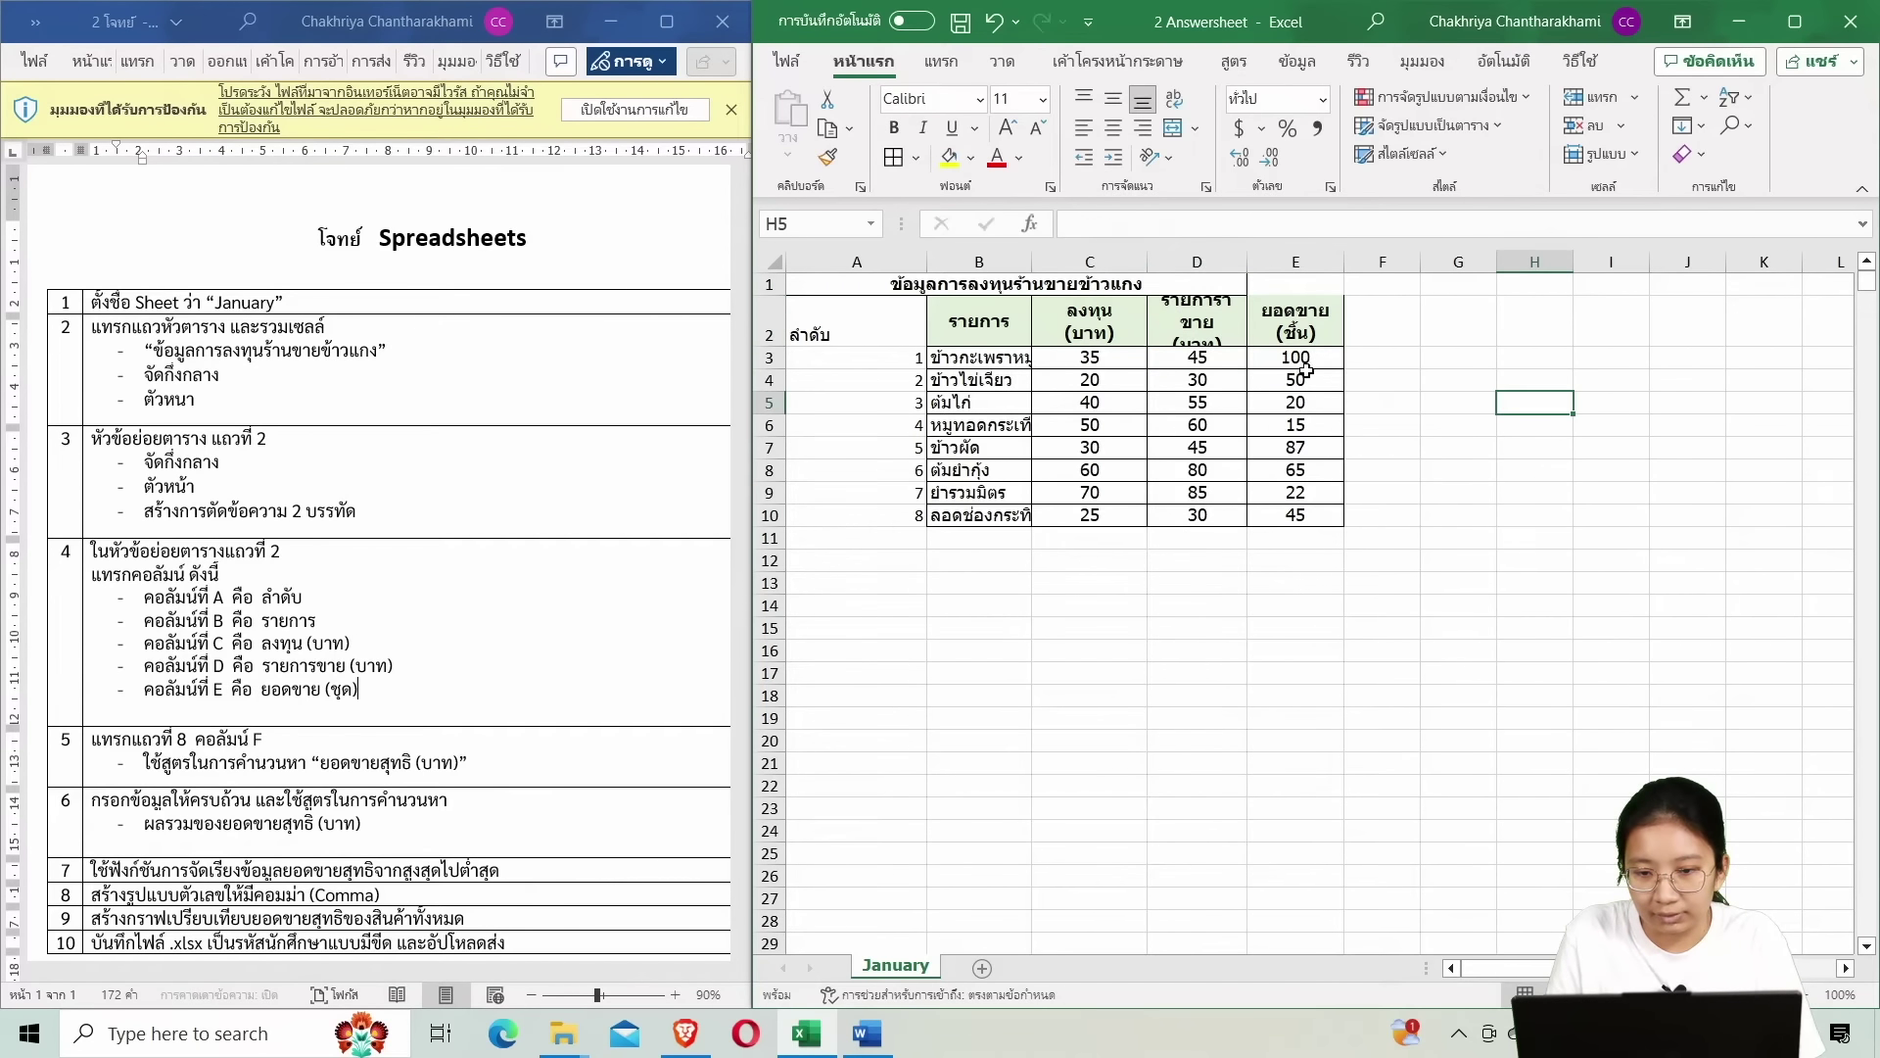
pyautogui.doubleClick(1197, 311)
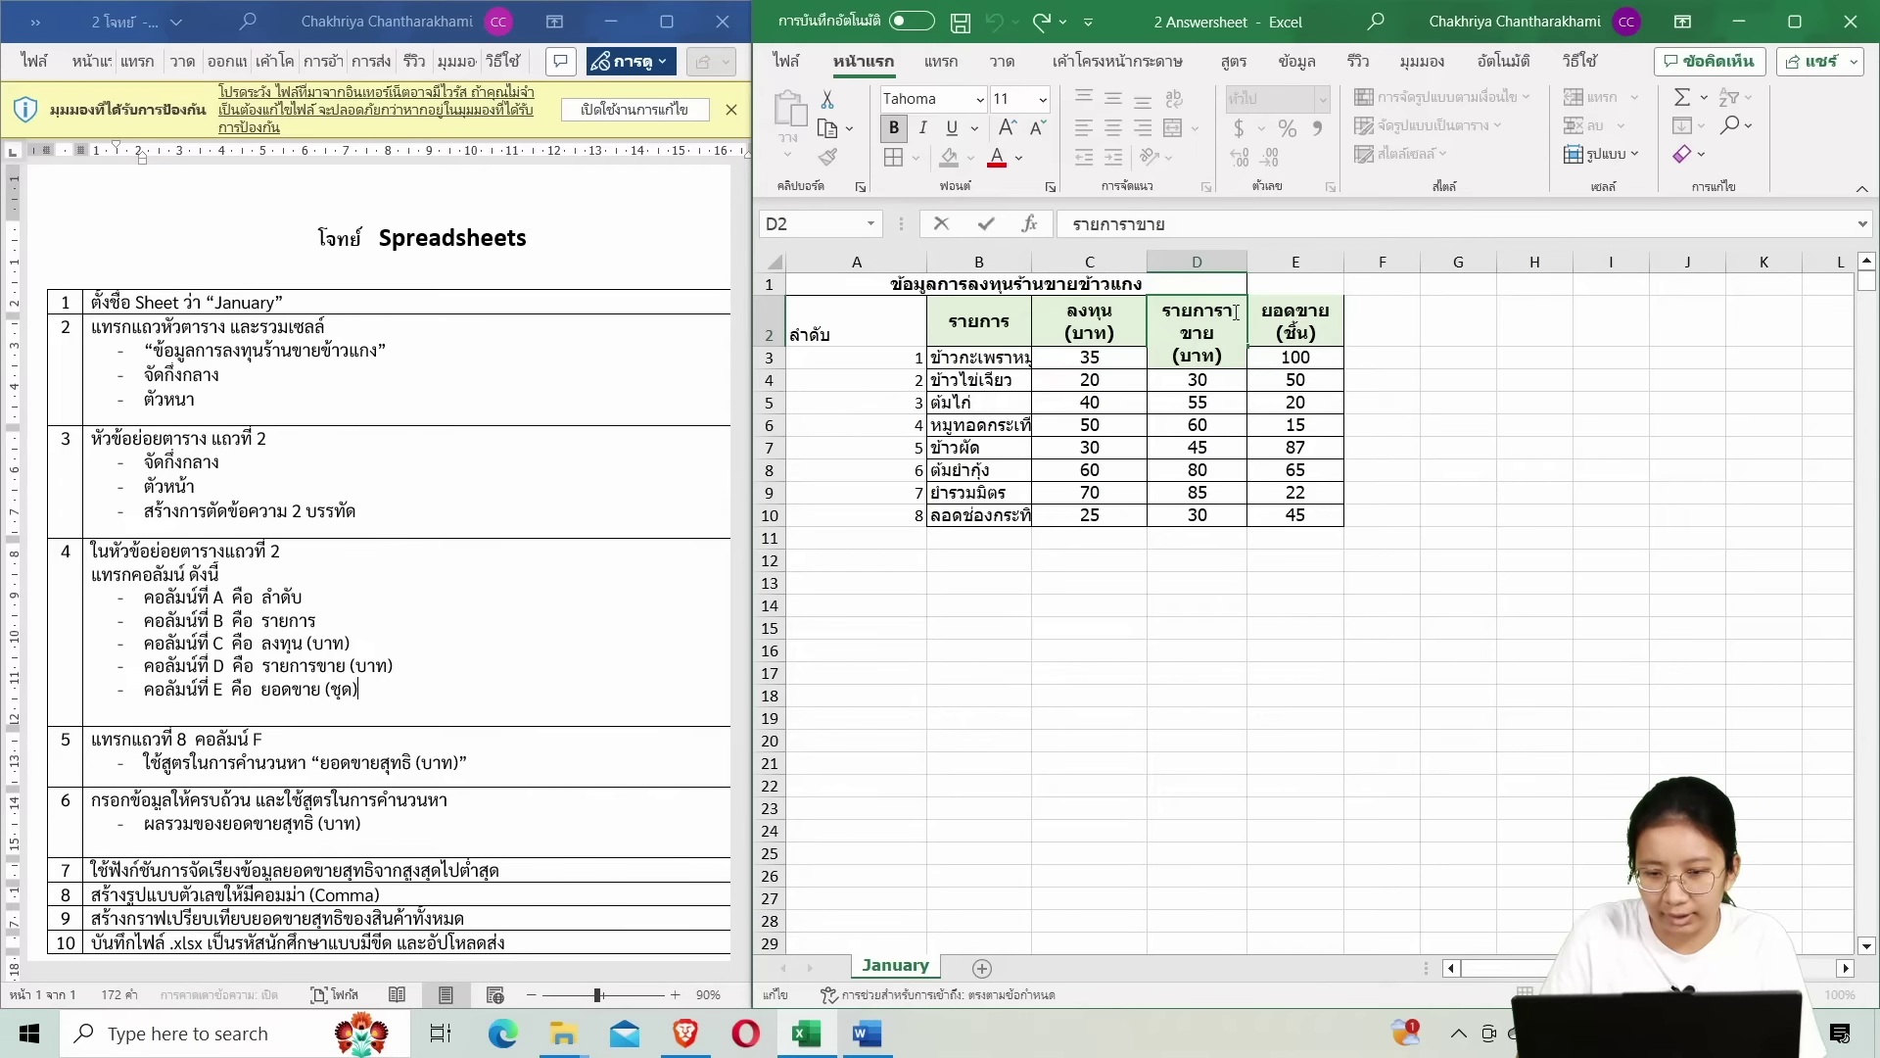
pyautogui.press('BackSpace')
pyautogui.press('BackSpace')
pyautogui.click(1389, 379)
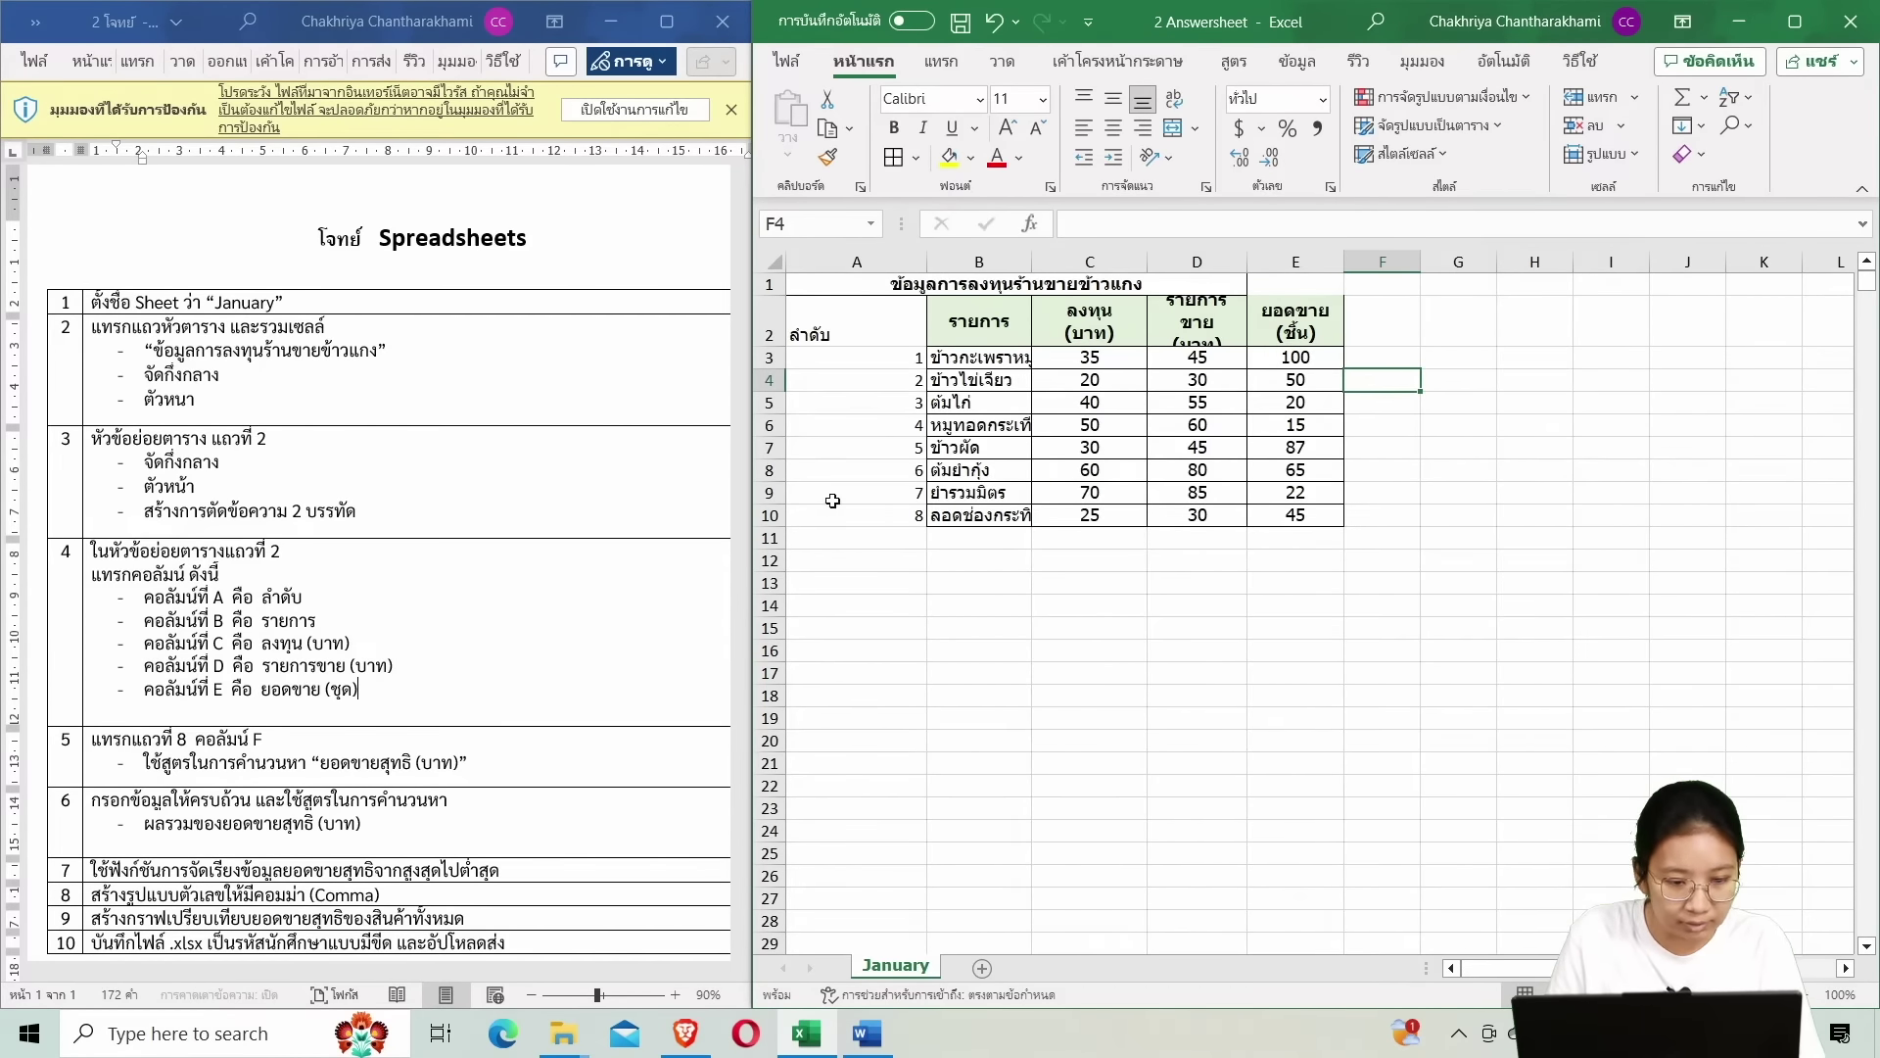
# Change the unit in the E2 heading to "ชุด" so that it reads "ยอดขาย (ชุด)".
pyautogui.click(1325, 337)
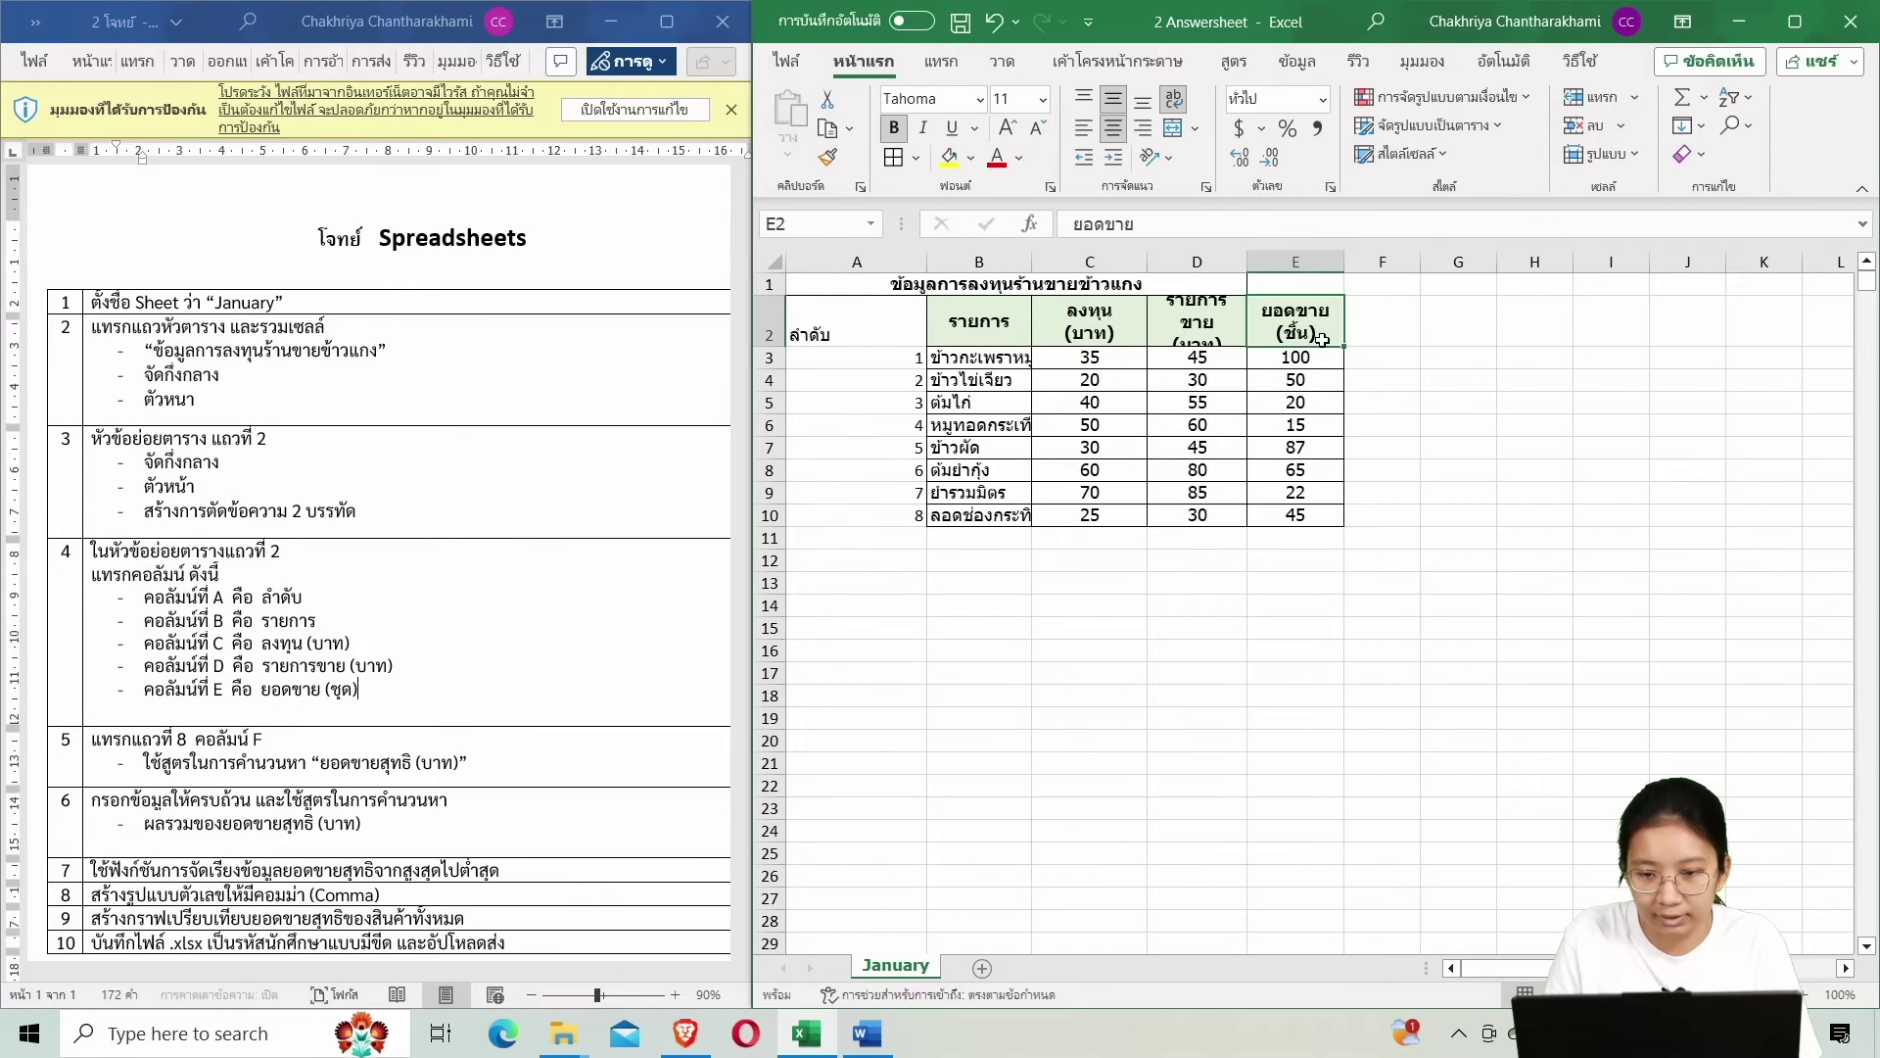
pyautogui.doubleClick(1324, 327)
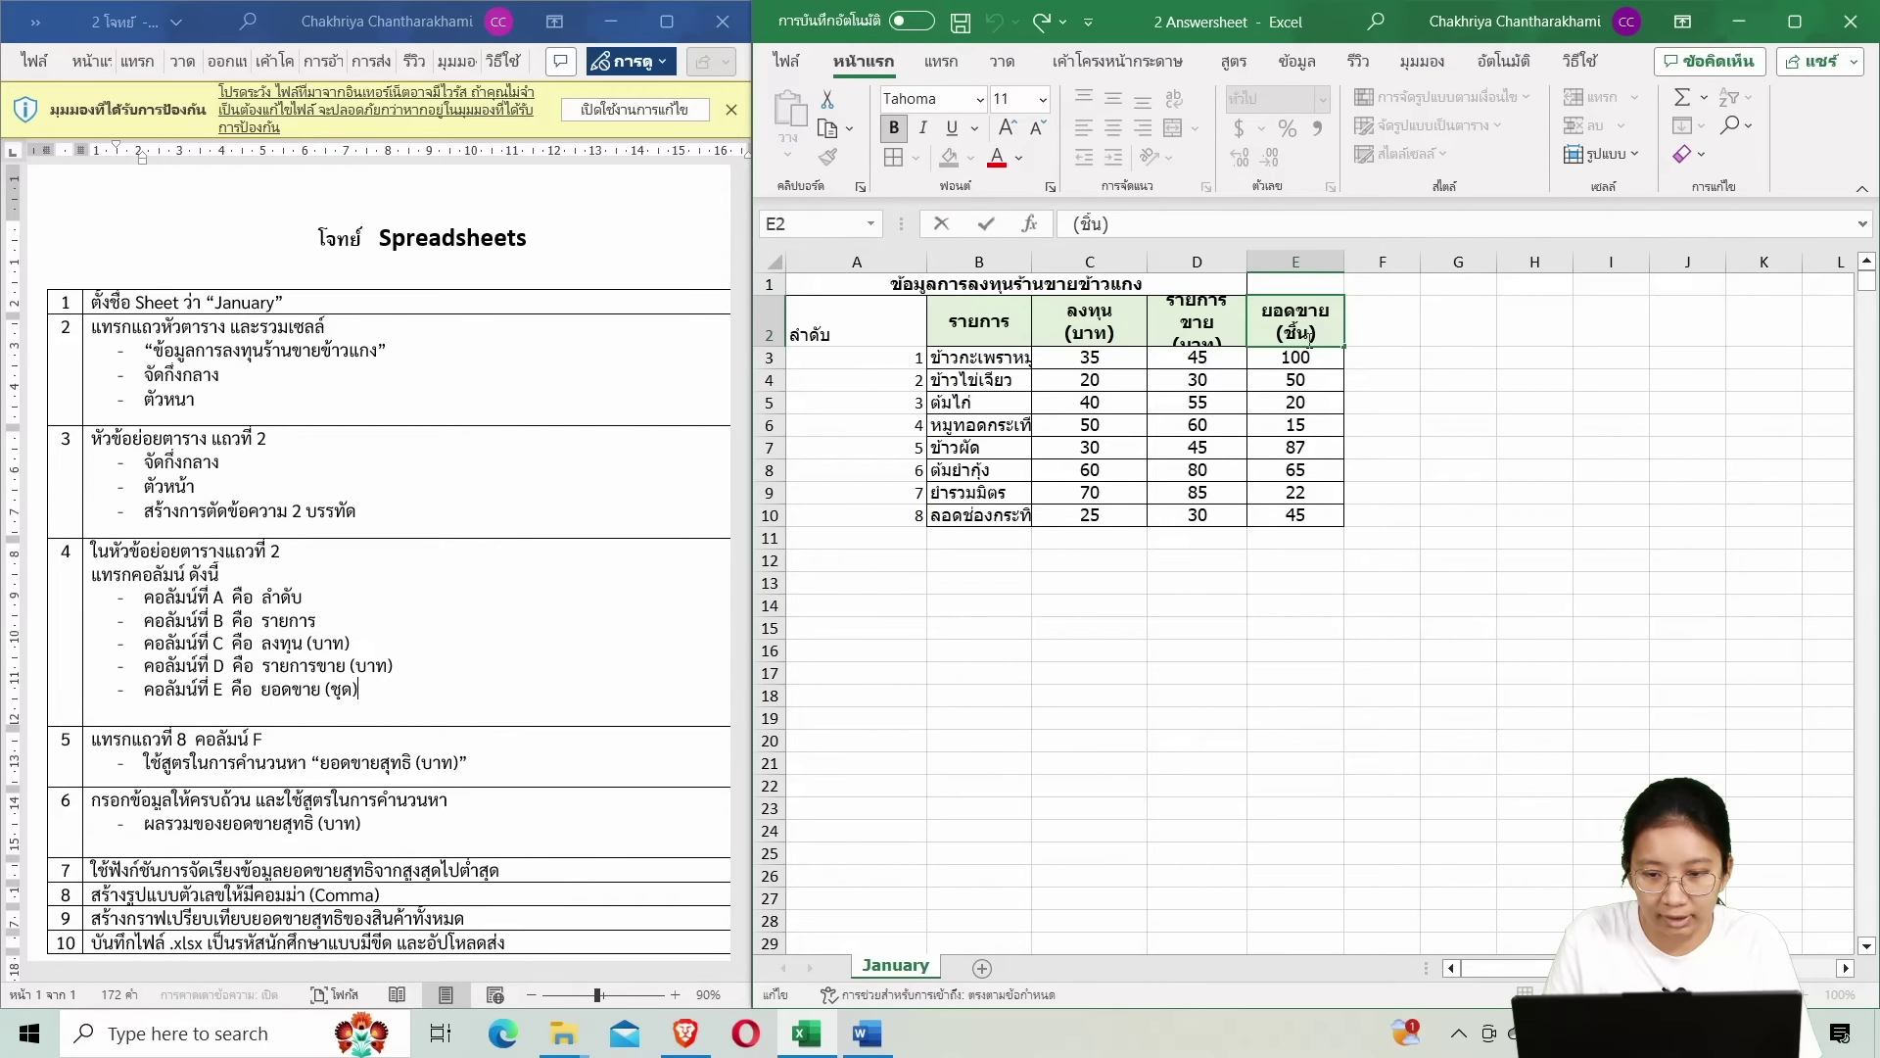
pyautogui.moveTo(1310, 337); pyautogui.dragTo(1286, 332)
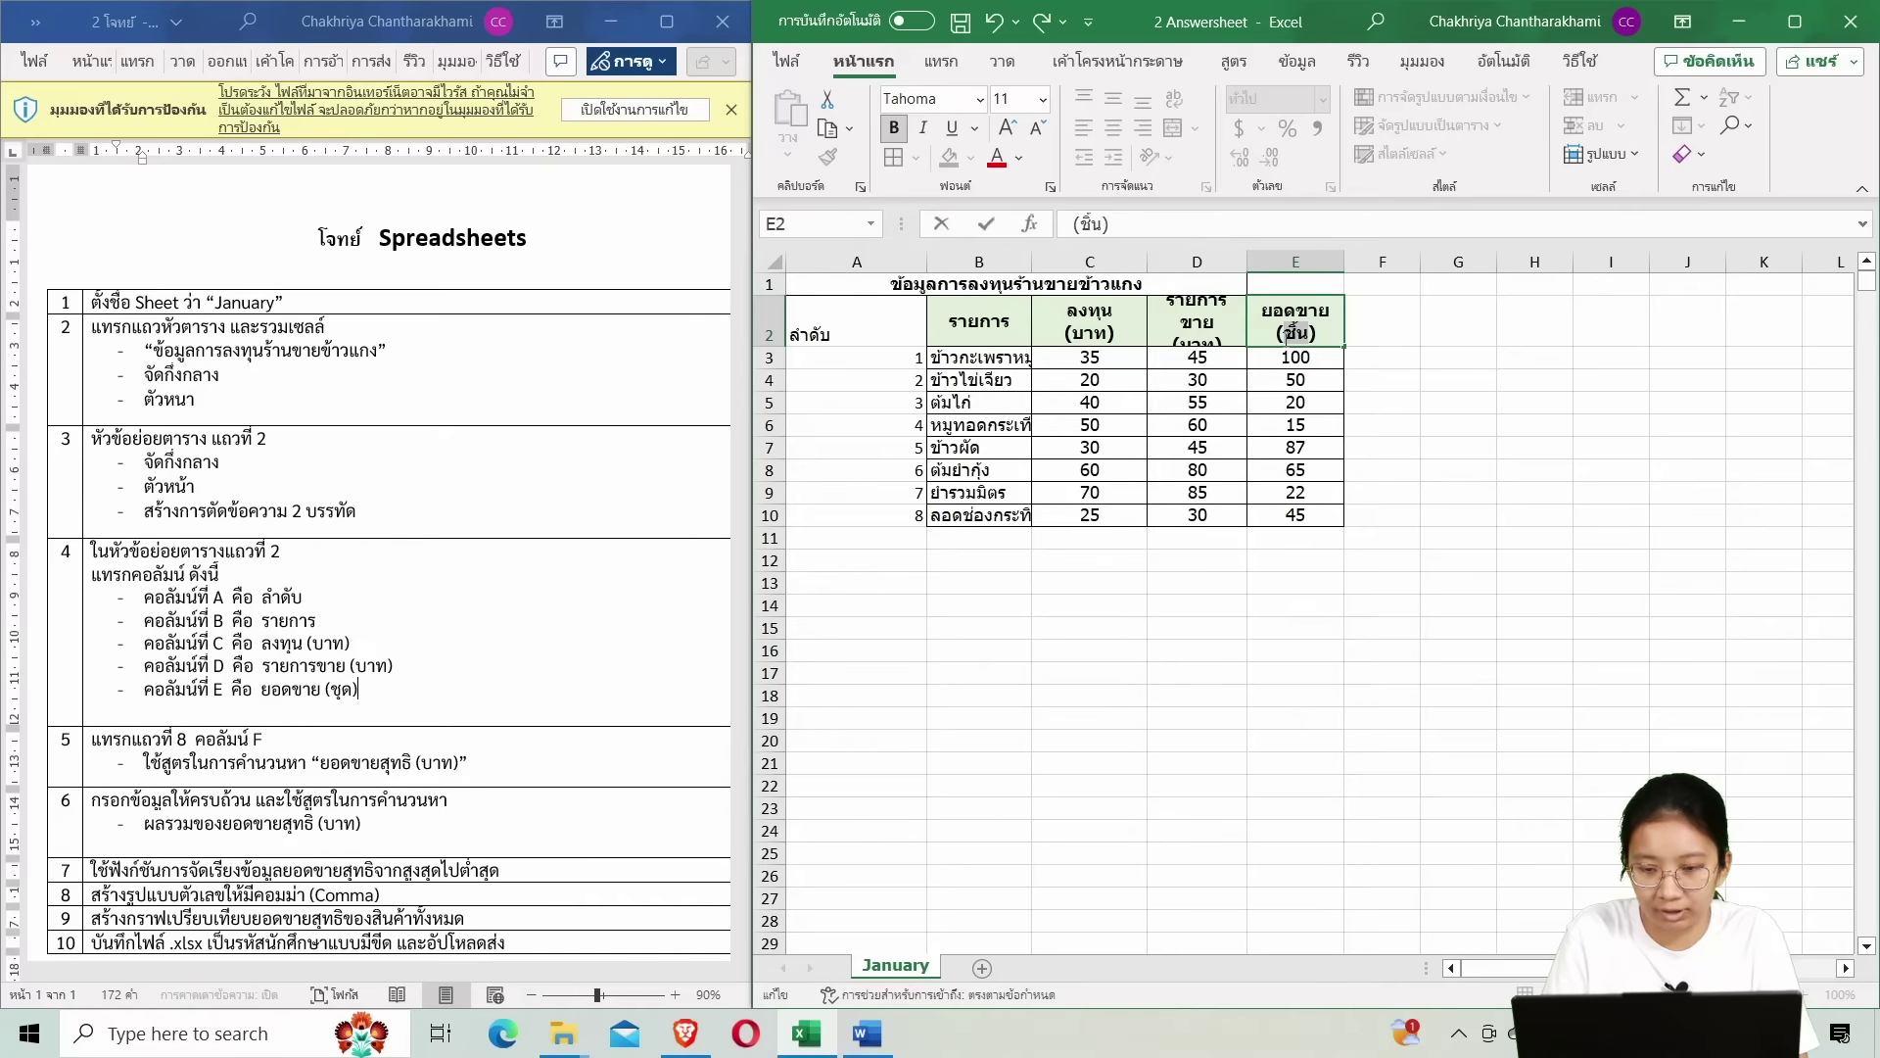
pyautogui.write('ชุด')
pyautogui.click(1534, 448)
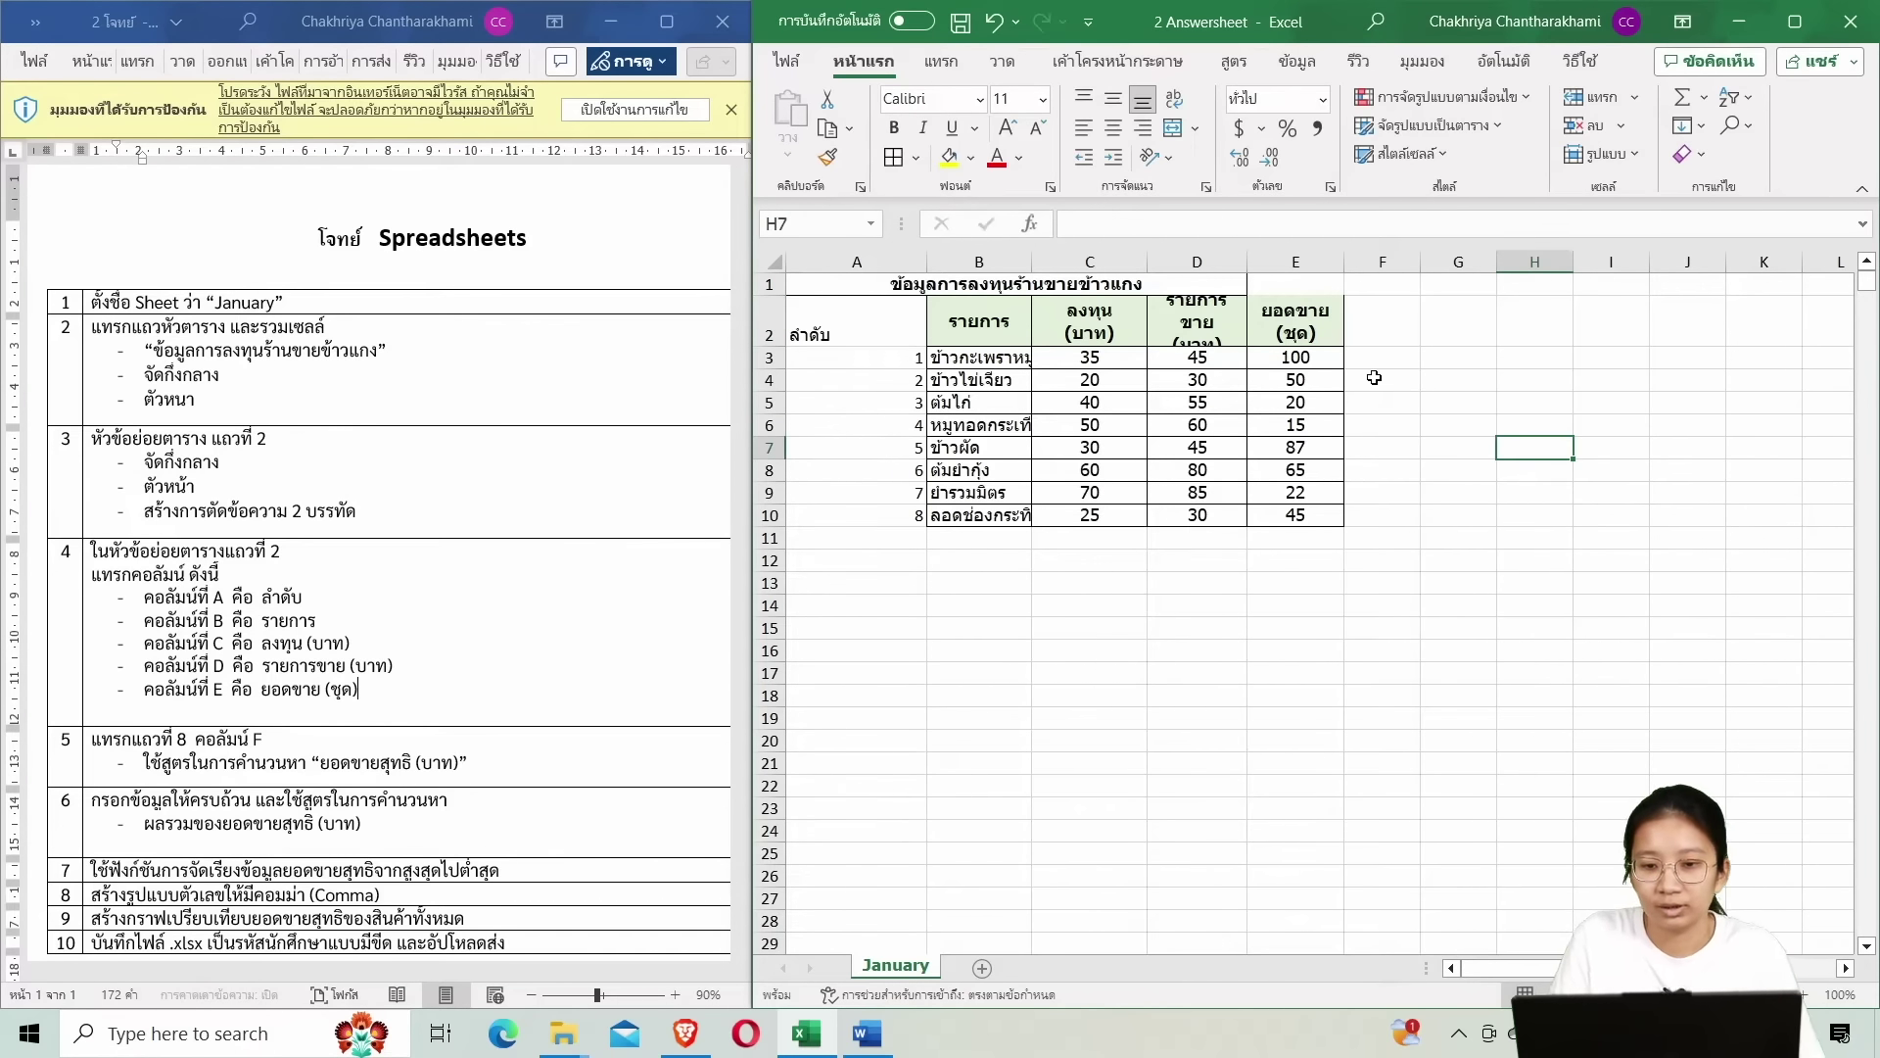
# Try removing the line break before "(บาท)" in the D2 heading, and undo the edit.
pyautogui.click(1193, 331)
pyautogui.doubleClick(1190, 328)
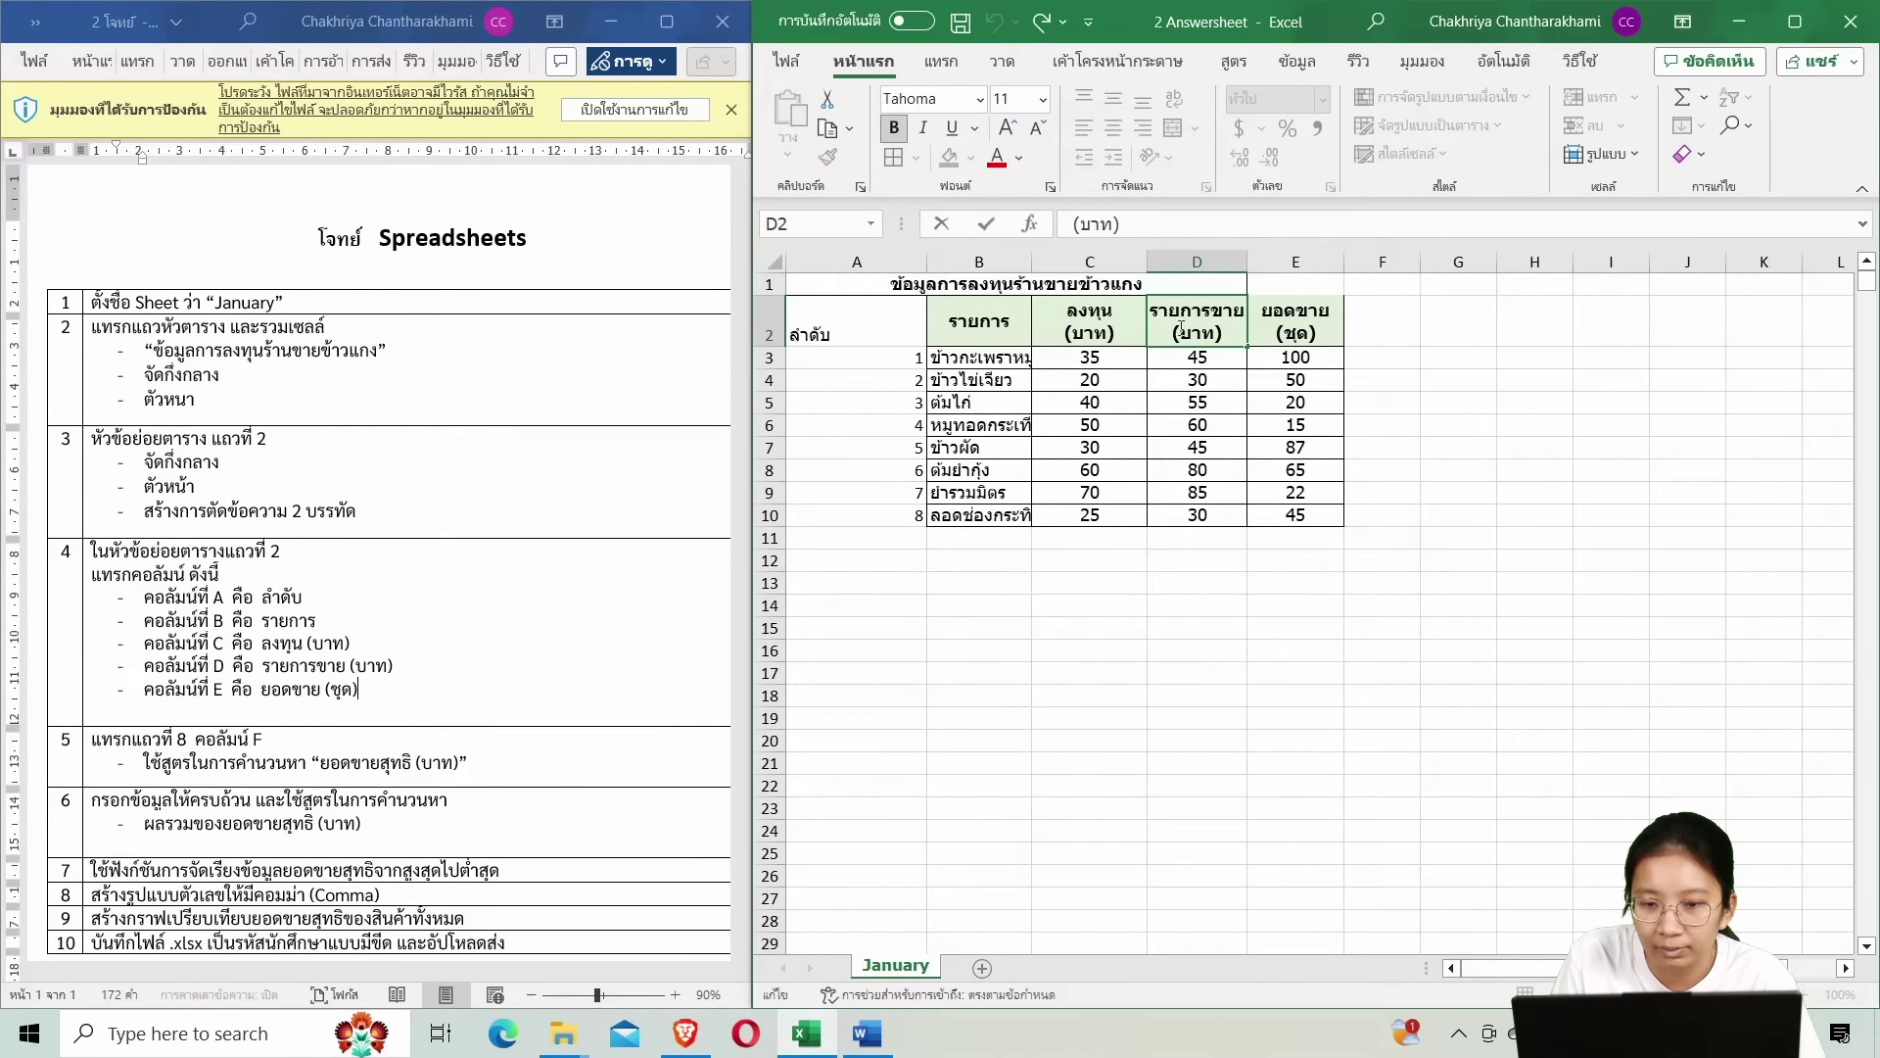
pyautogui.click(1477, 350)
pyautogui.doubleClick(1166, 336)
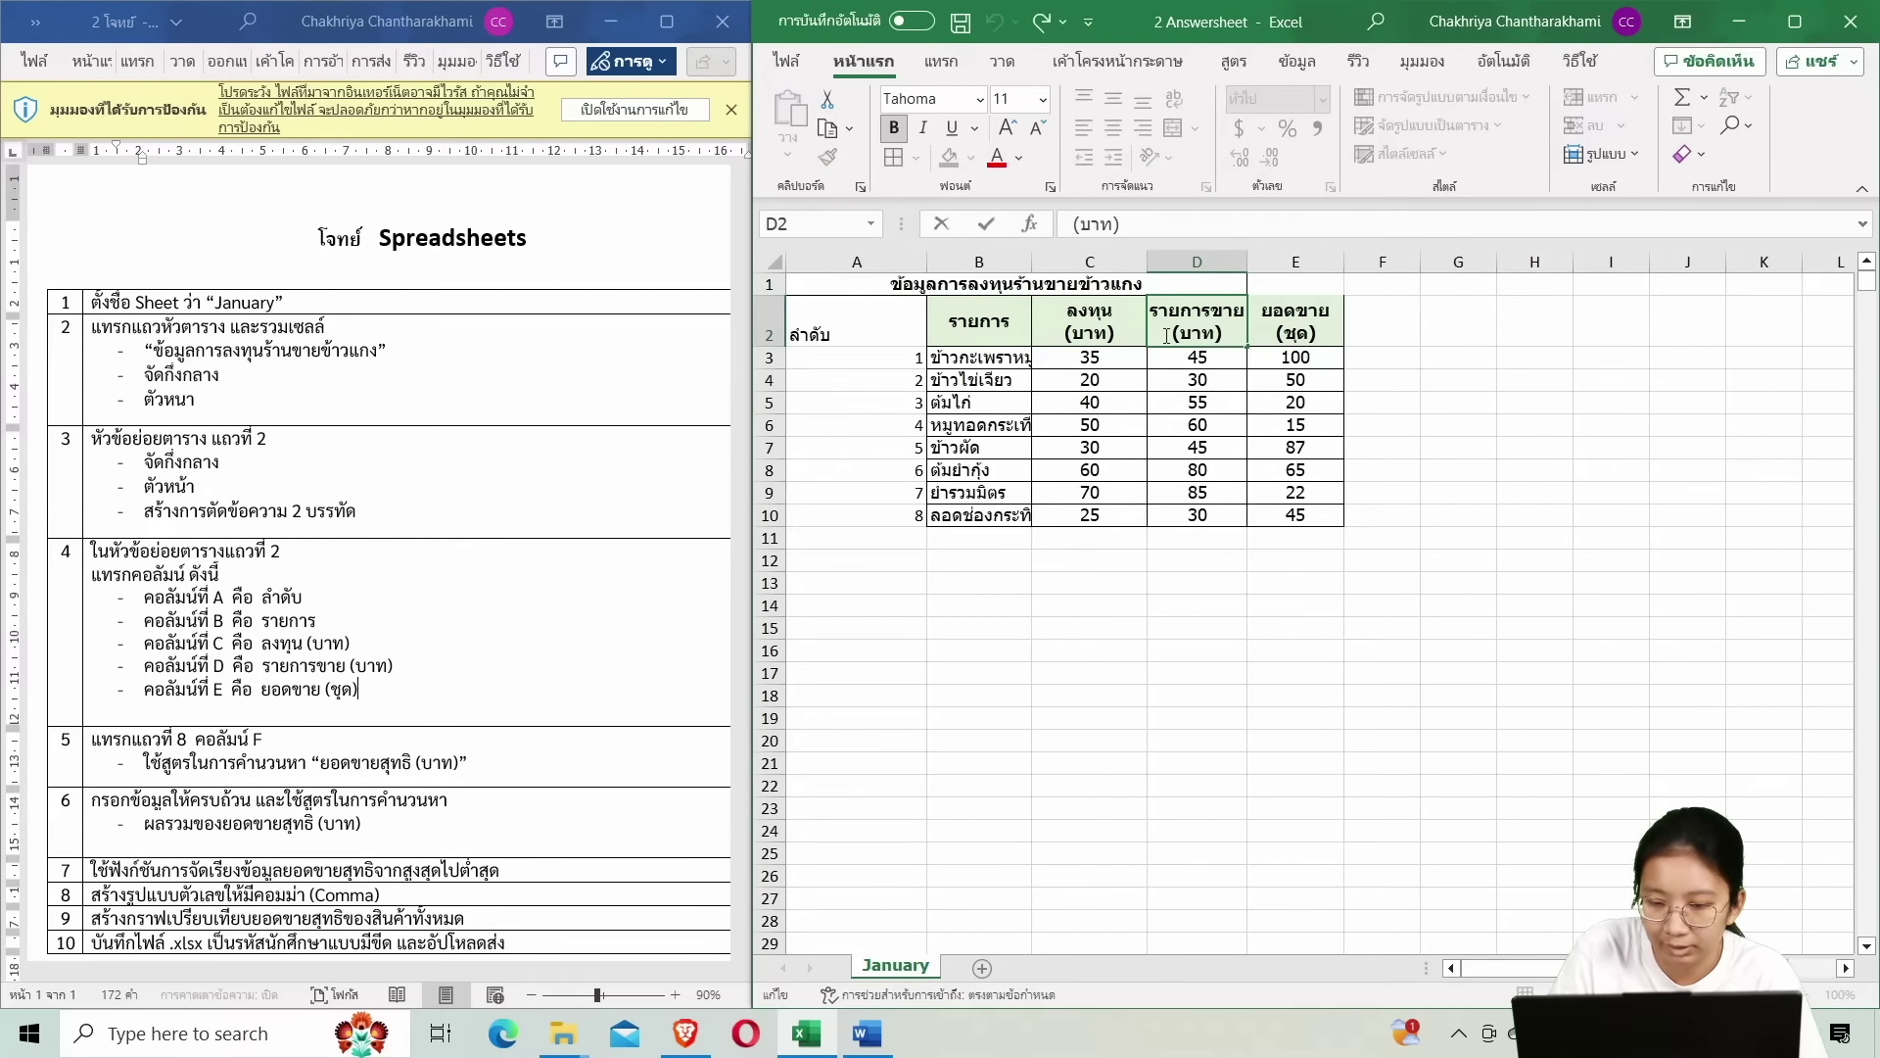
pyautogui.press('BackSpace')
pyautogui.click(1483, 409)
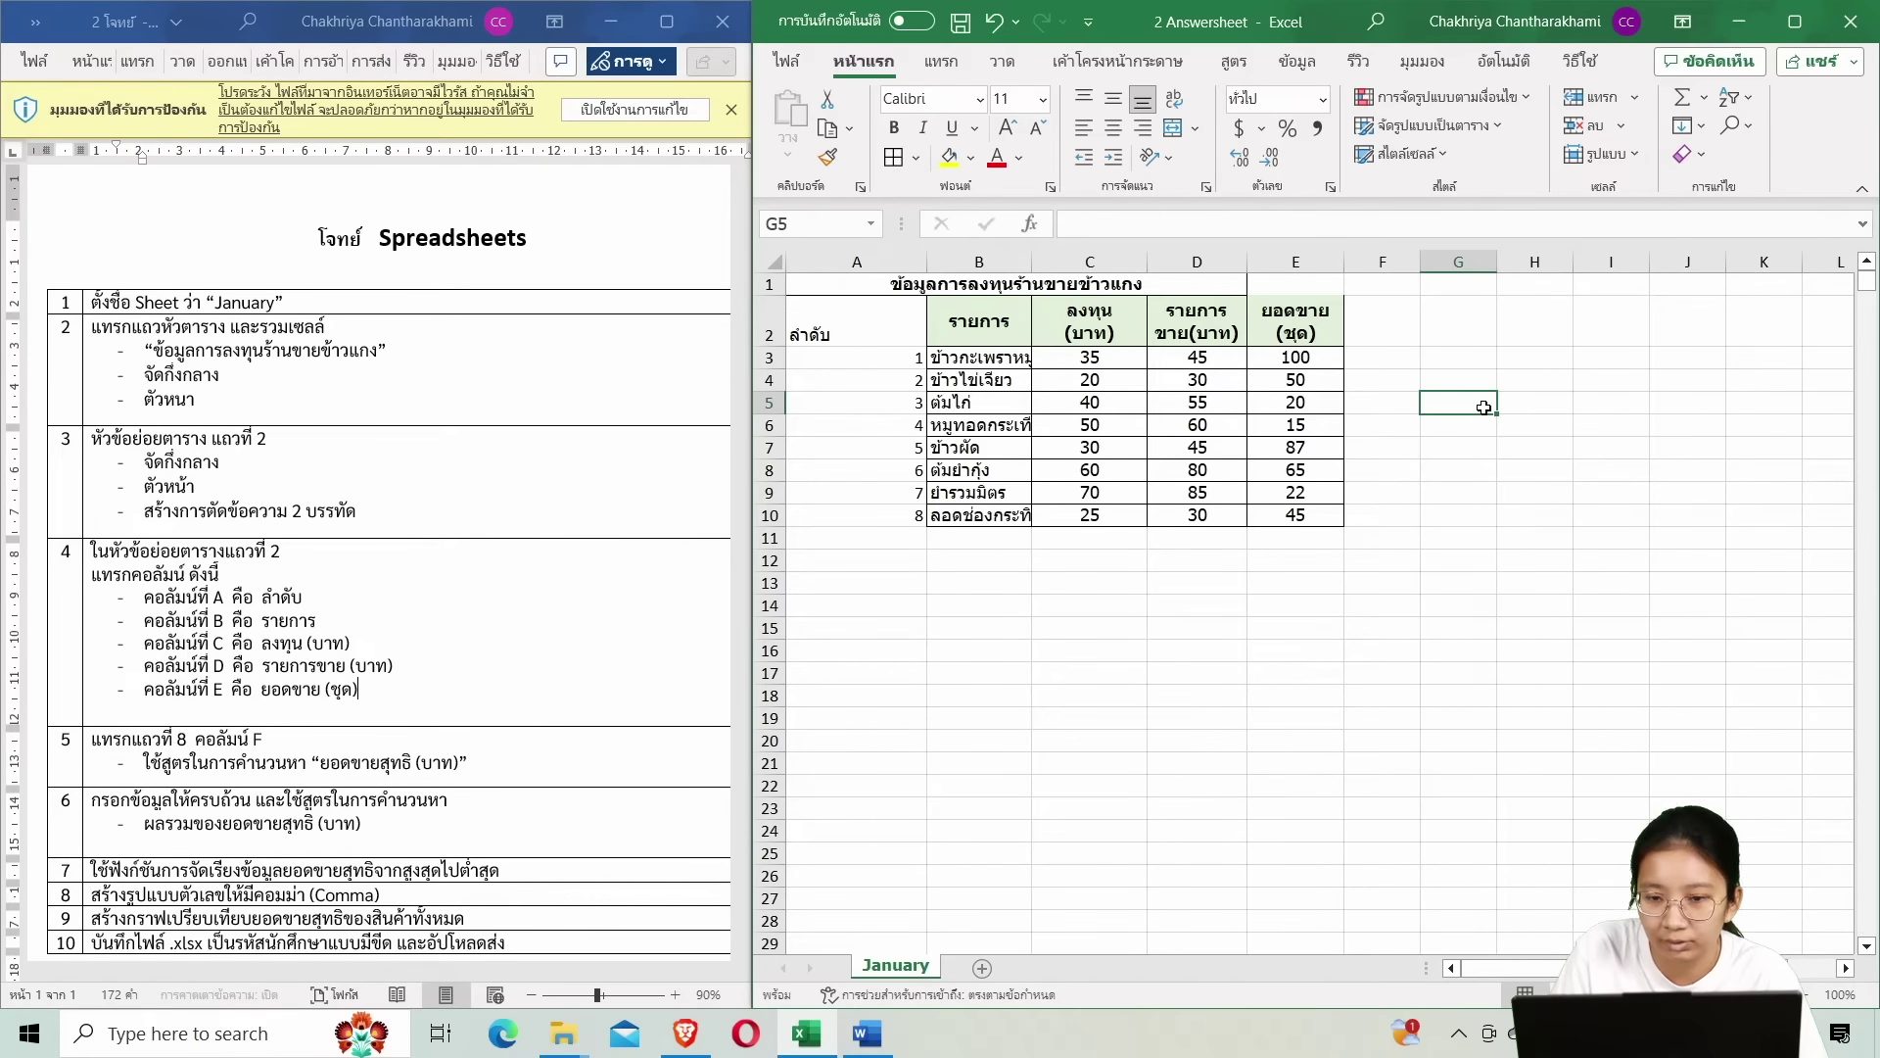
pyautogui.doubleClick(1232, 338)
pyautogui.click(1660, 423)
pyautogui.hotkey('ctrl', 'z')
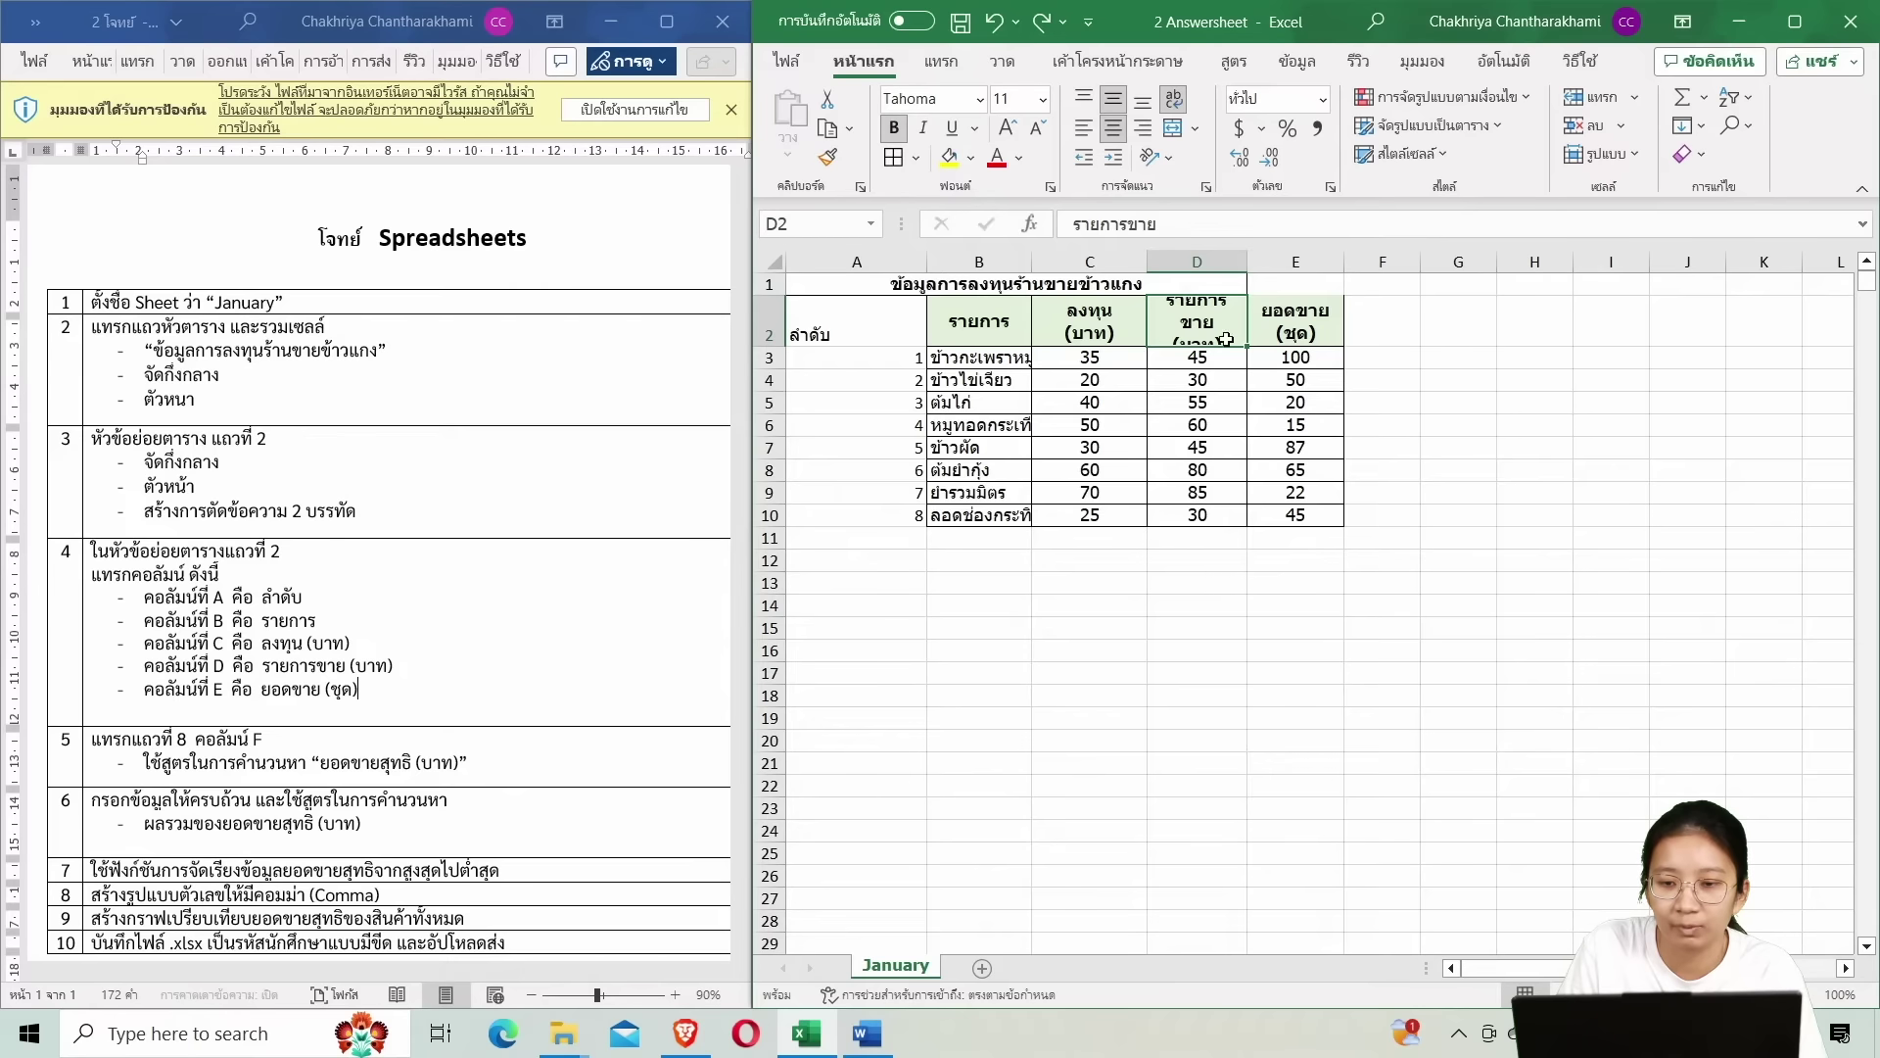
# Remove the line break before "(บาท)" in the D2 heading so that it reads "รายการขาย(บาท)".
pyautogui.doubleClick(1185, 333)
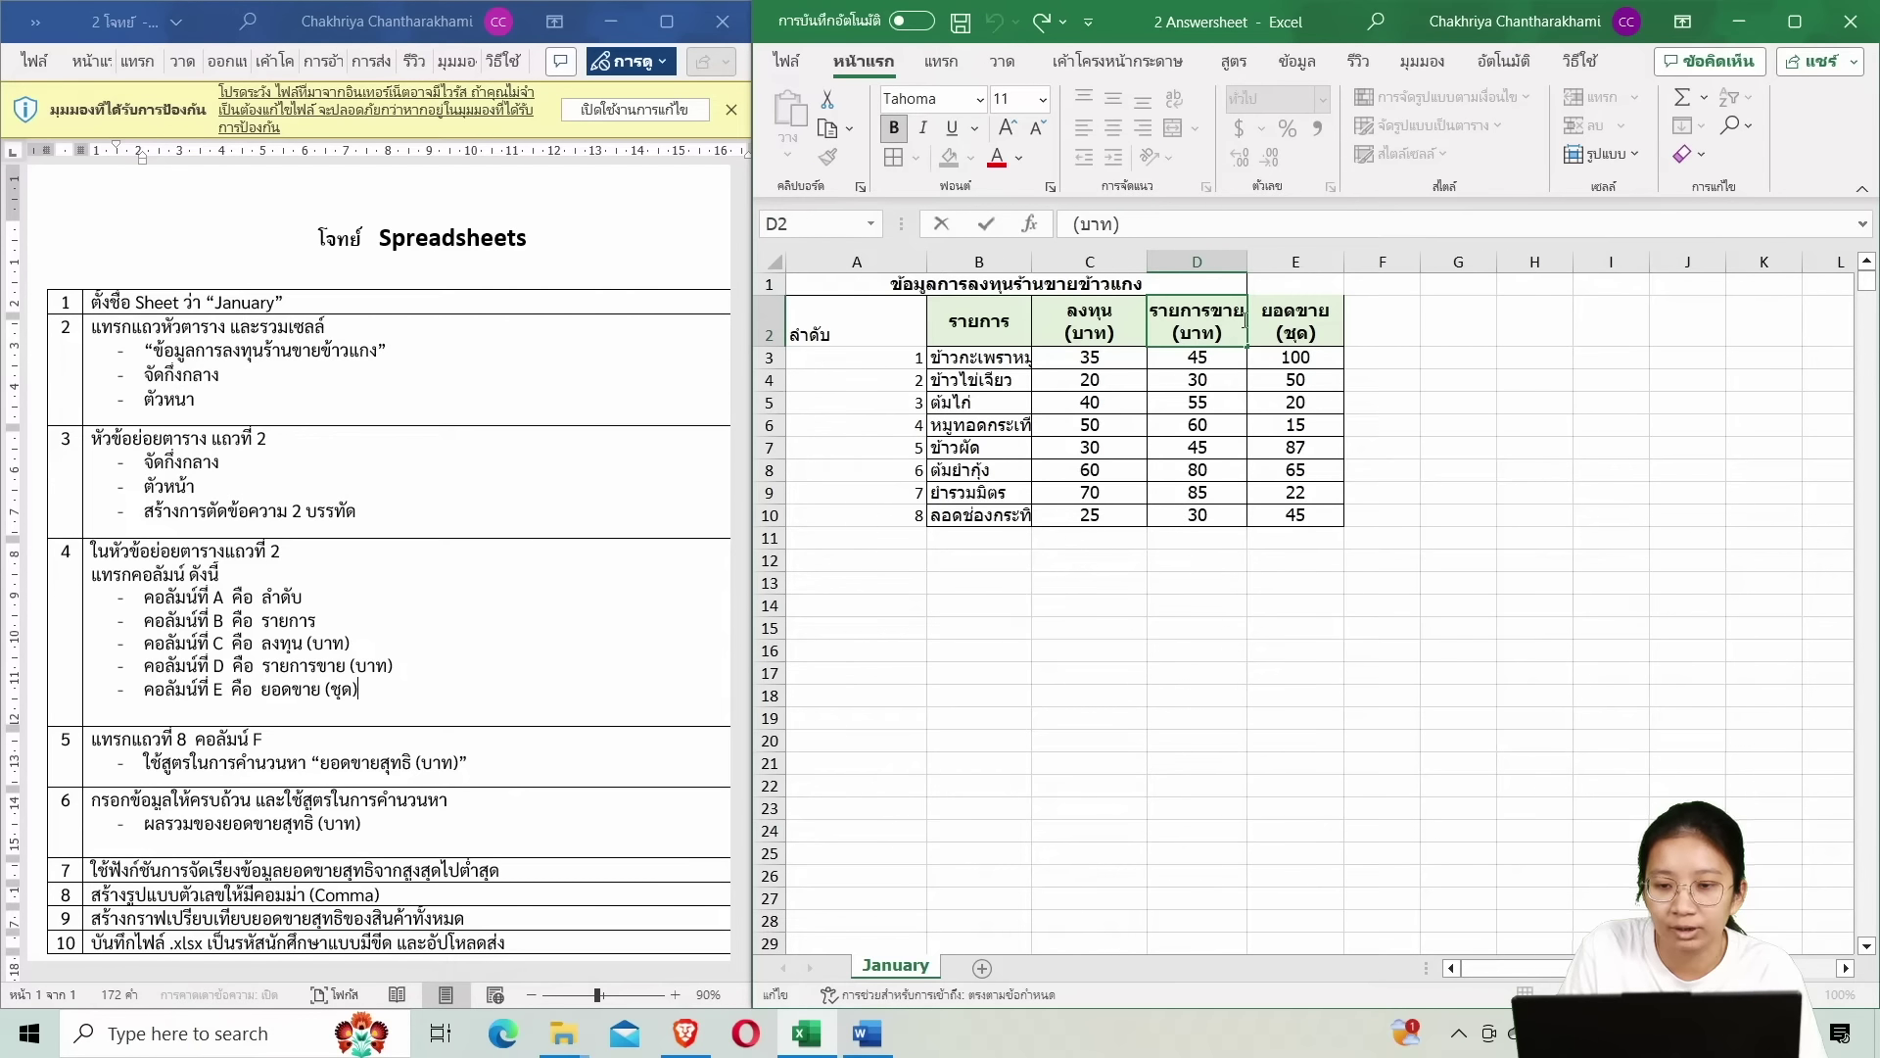
pyautogui.press('Up')
pyautogui.press('Down')
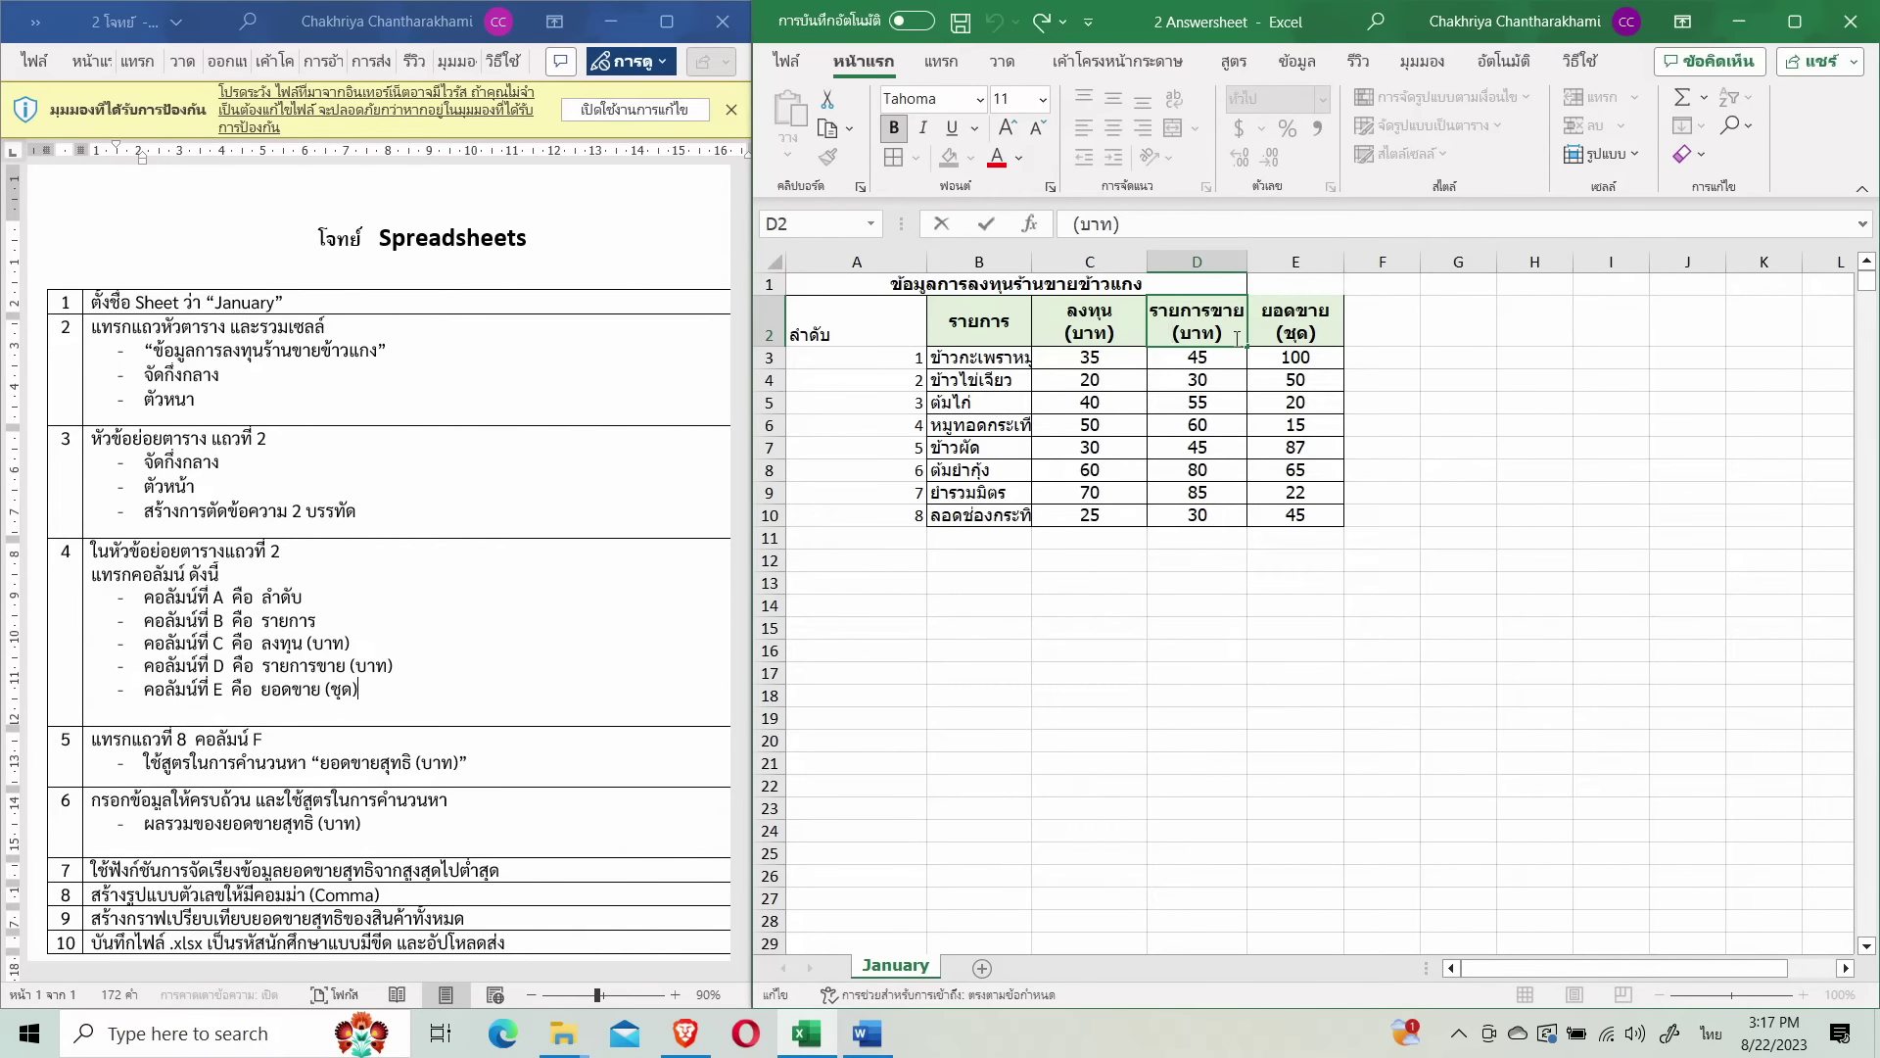
pyautogui.press('BackSpace')
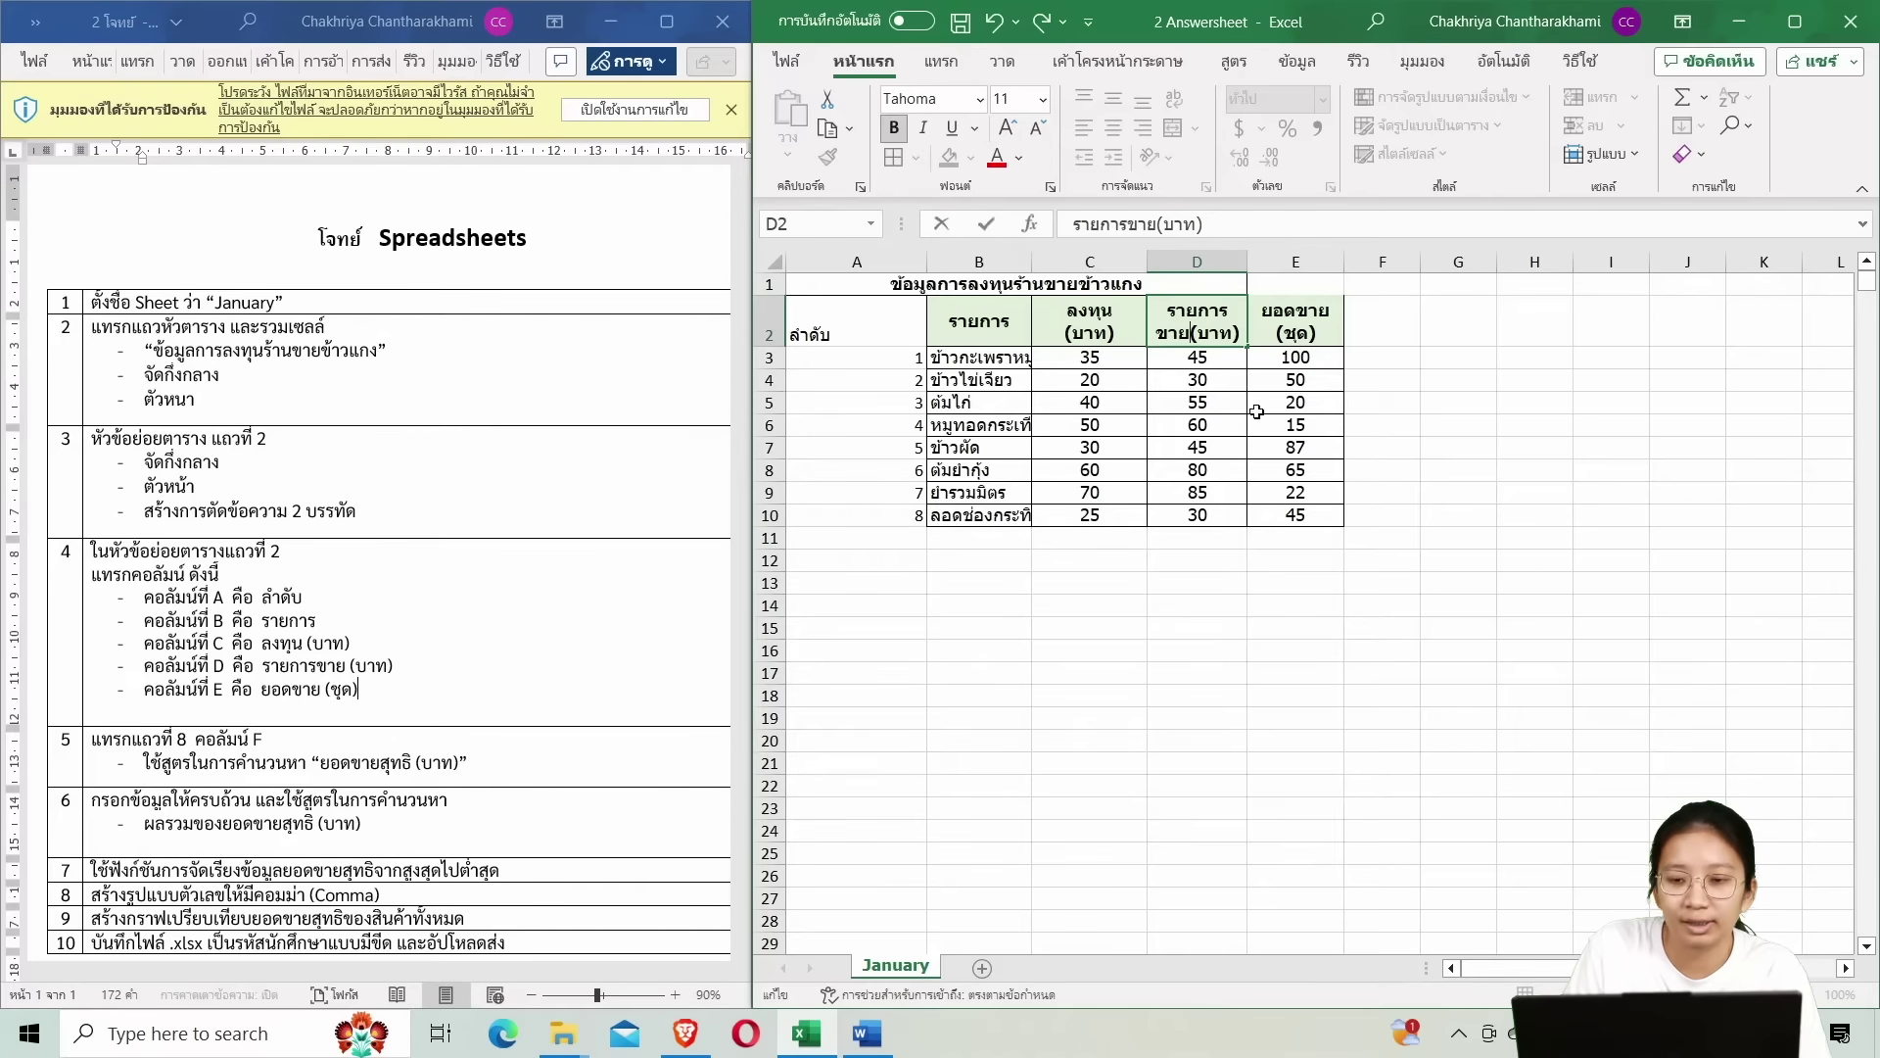
pyautogui.click(1451, 399)
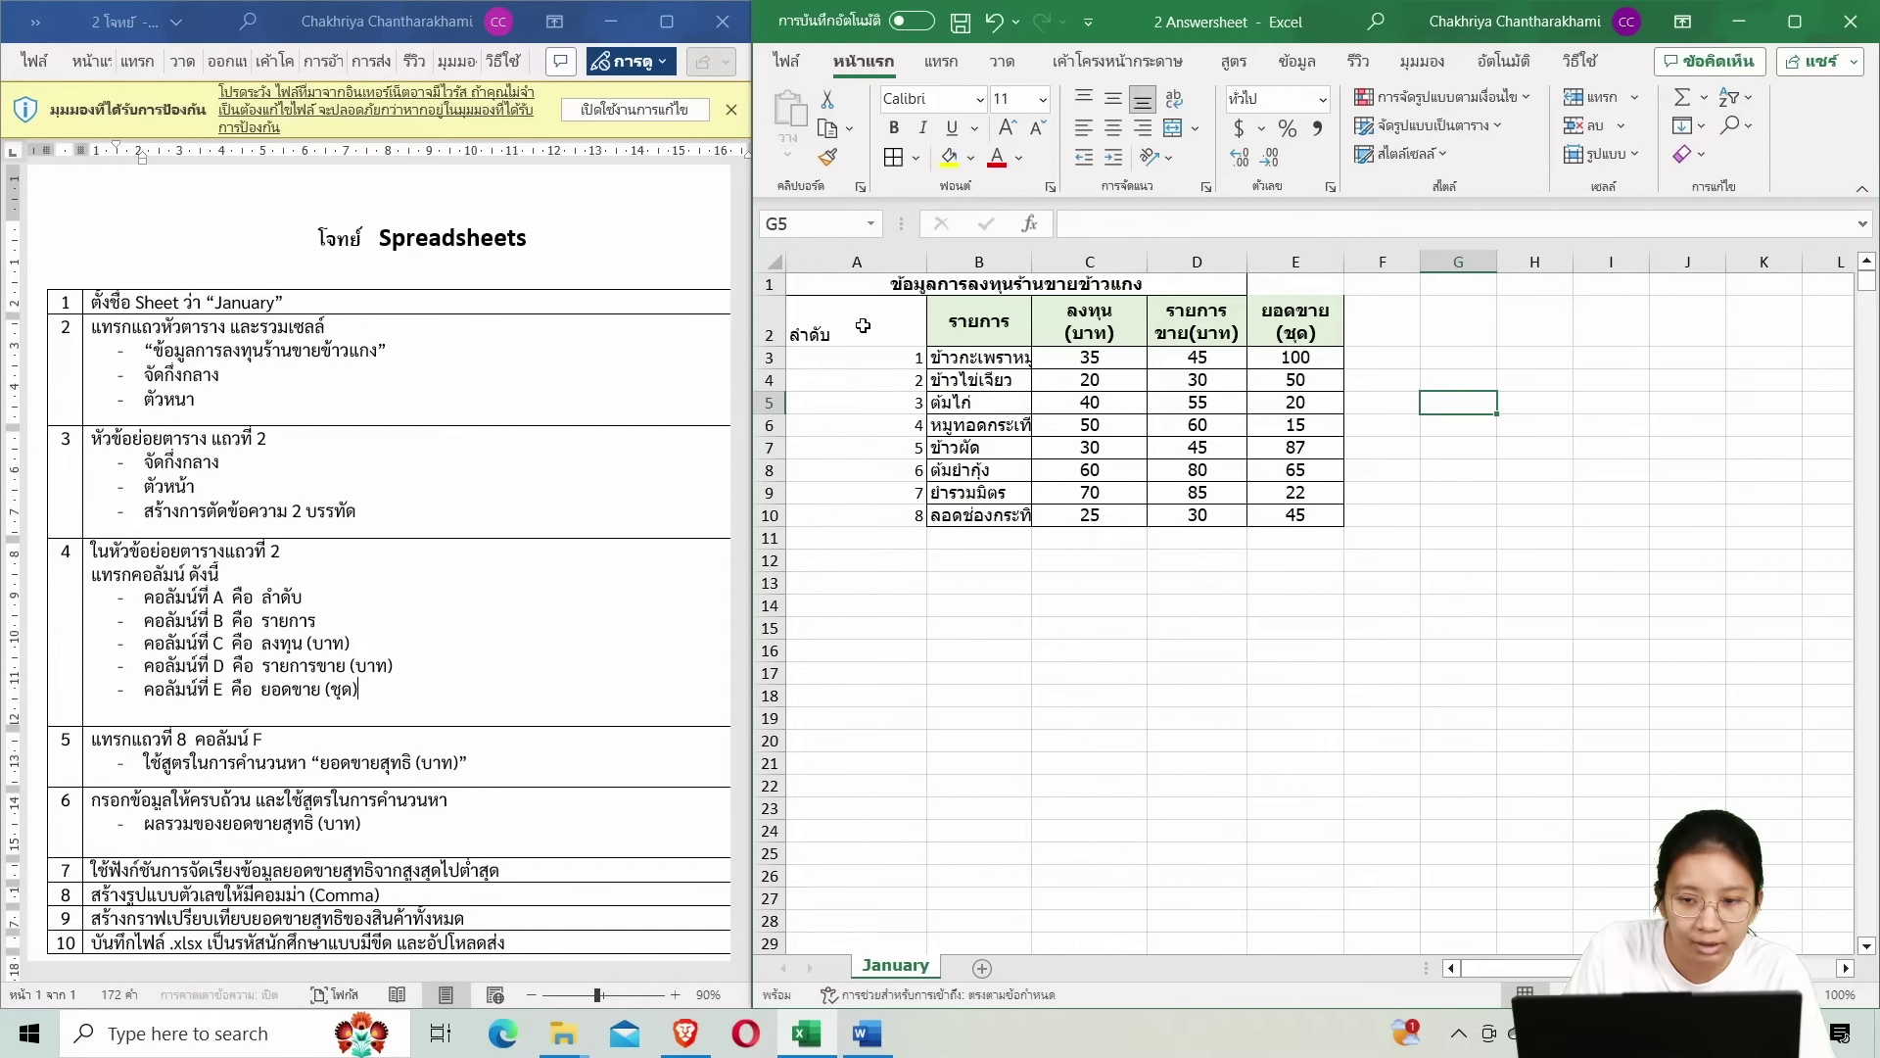
# Centre the cells A2:A10 horizontally and middle-align the "ลำดับ" heading in A2 vertically.
pyautogui.moveTo(867, 322); pyautogui.dragTo(862, 514)
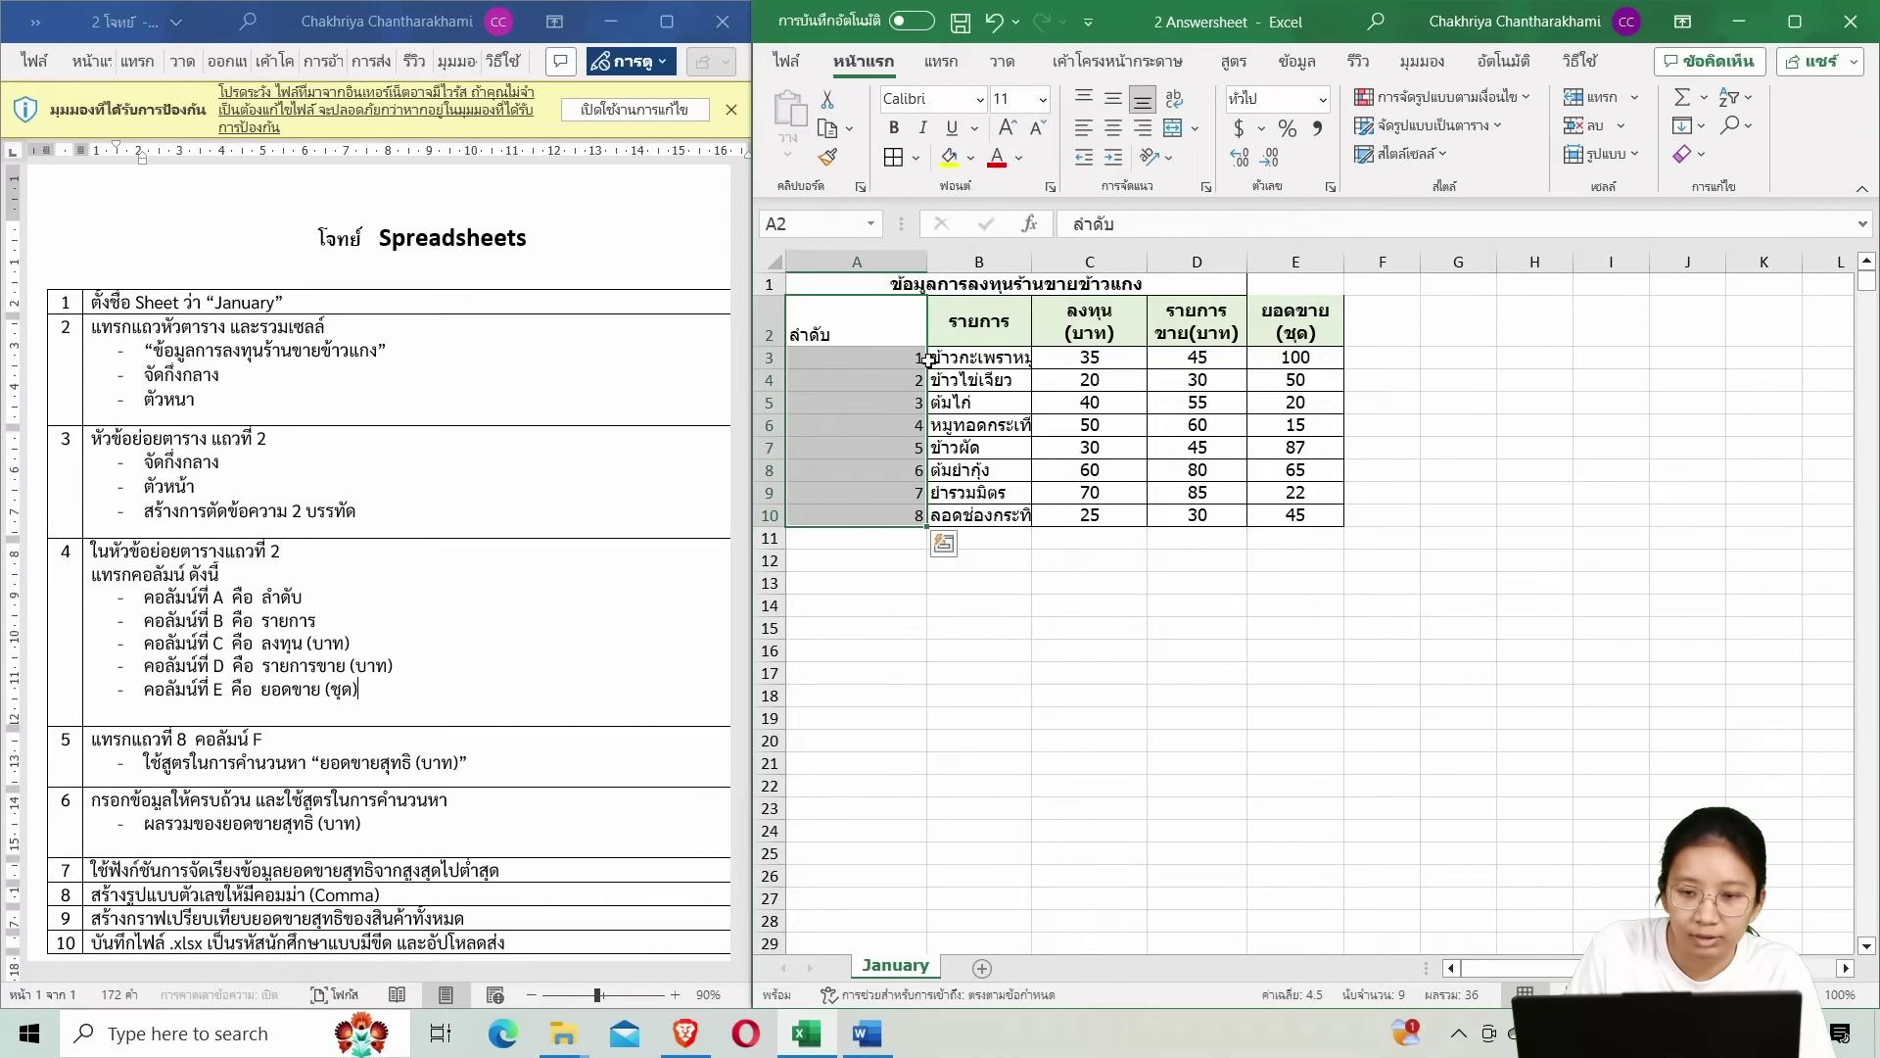
pyautogui.click(1114, 127)
pyautogui.click(888, 323)
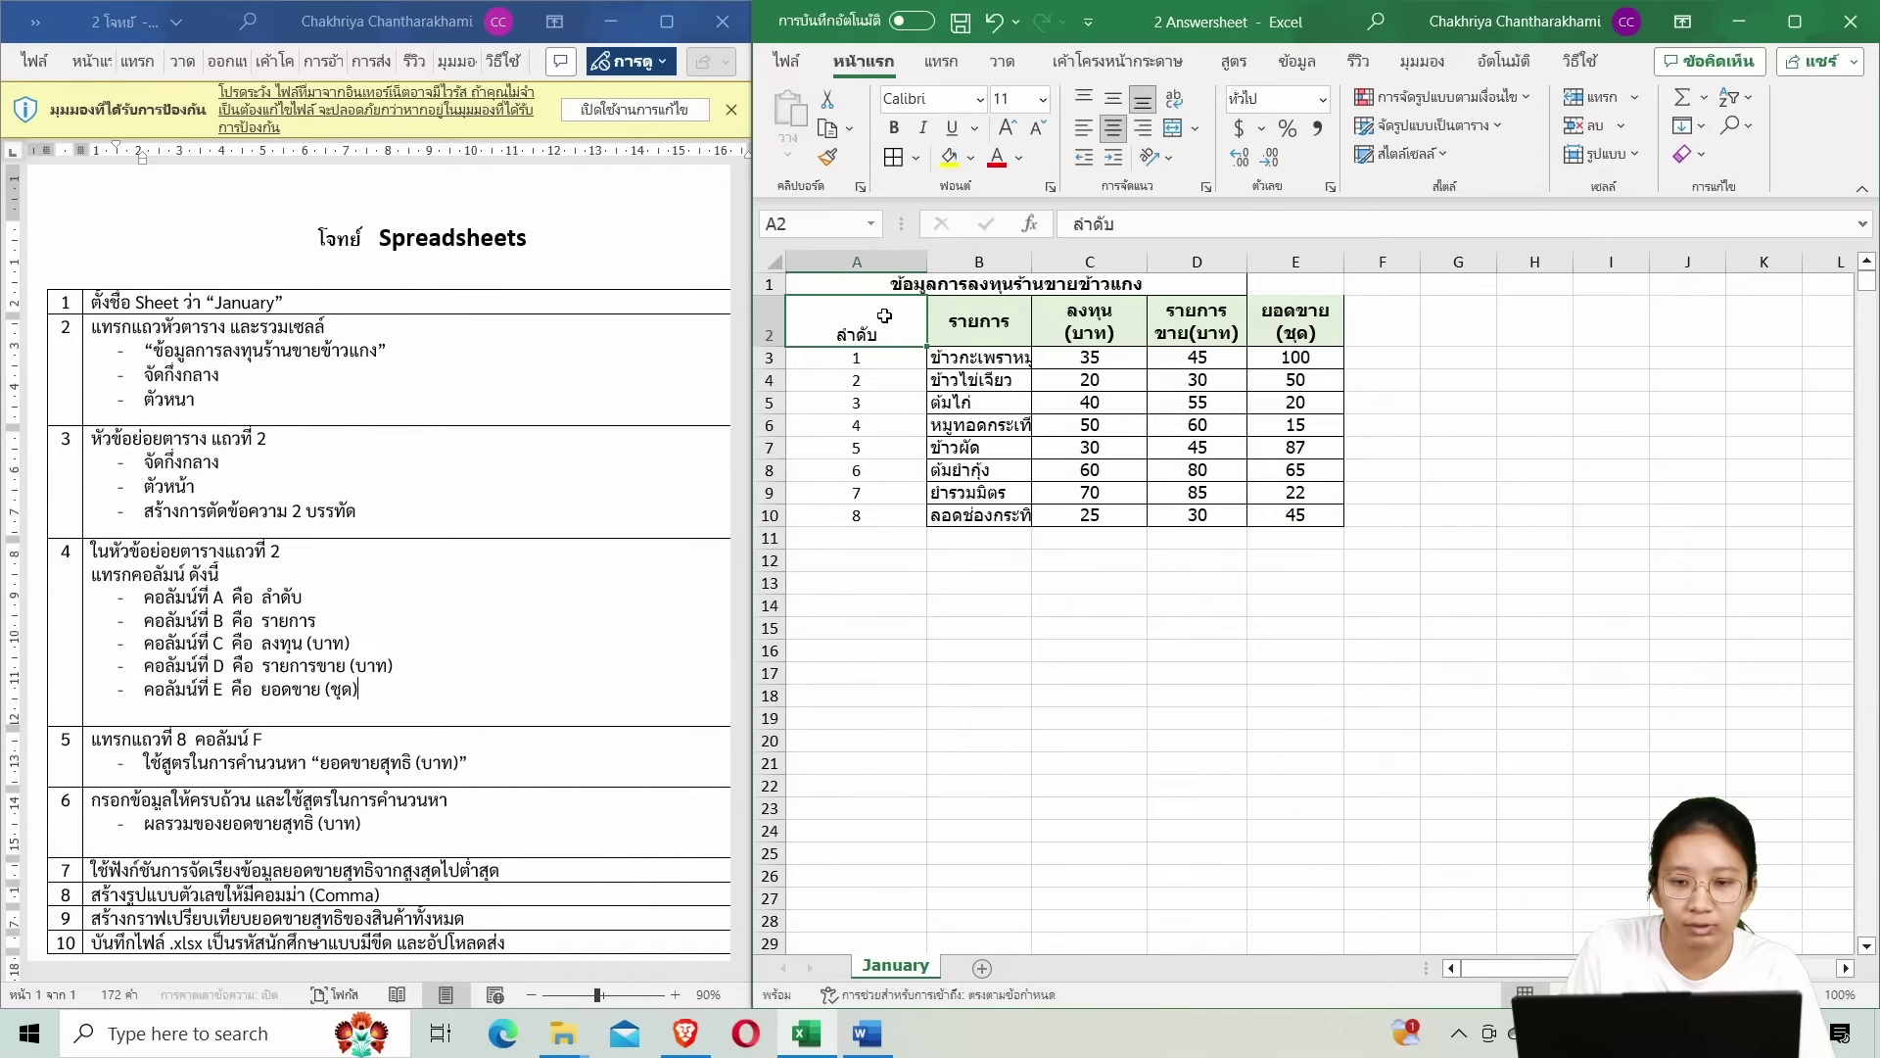
pyautogui.click(1117, 102)
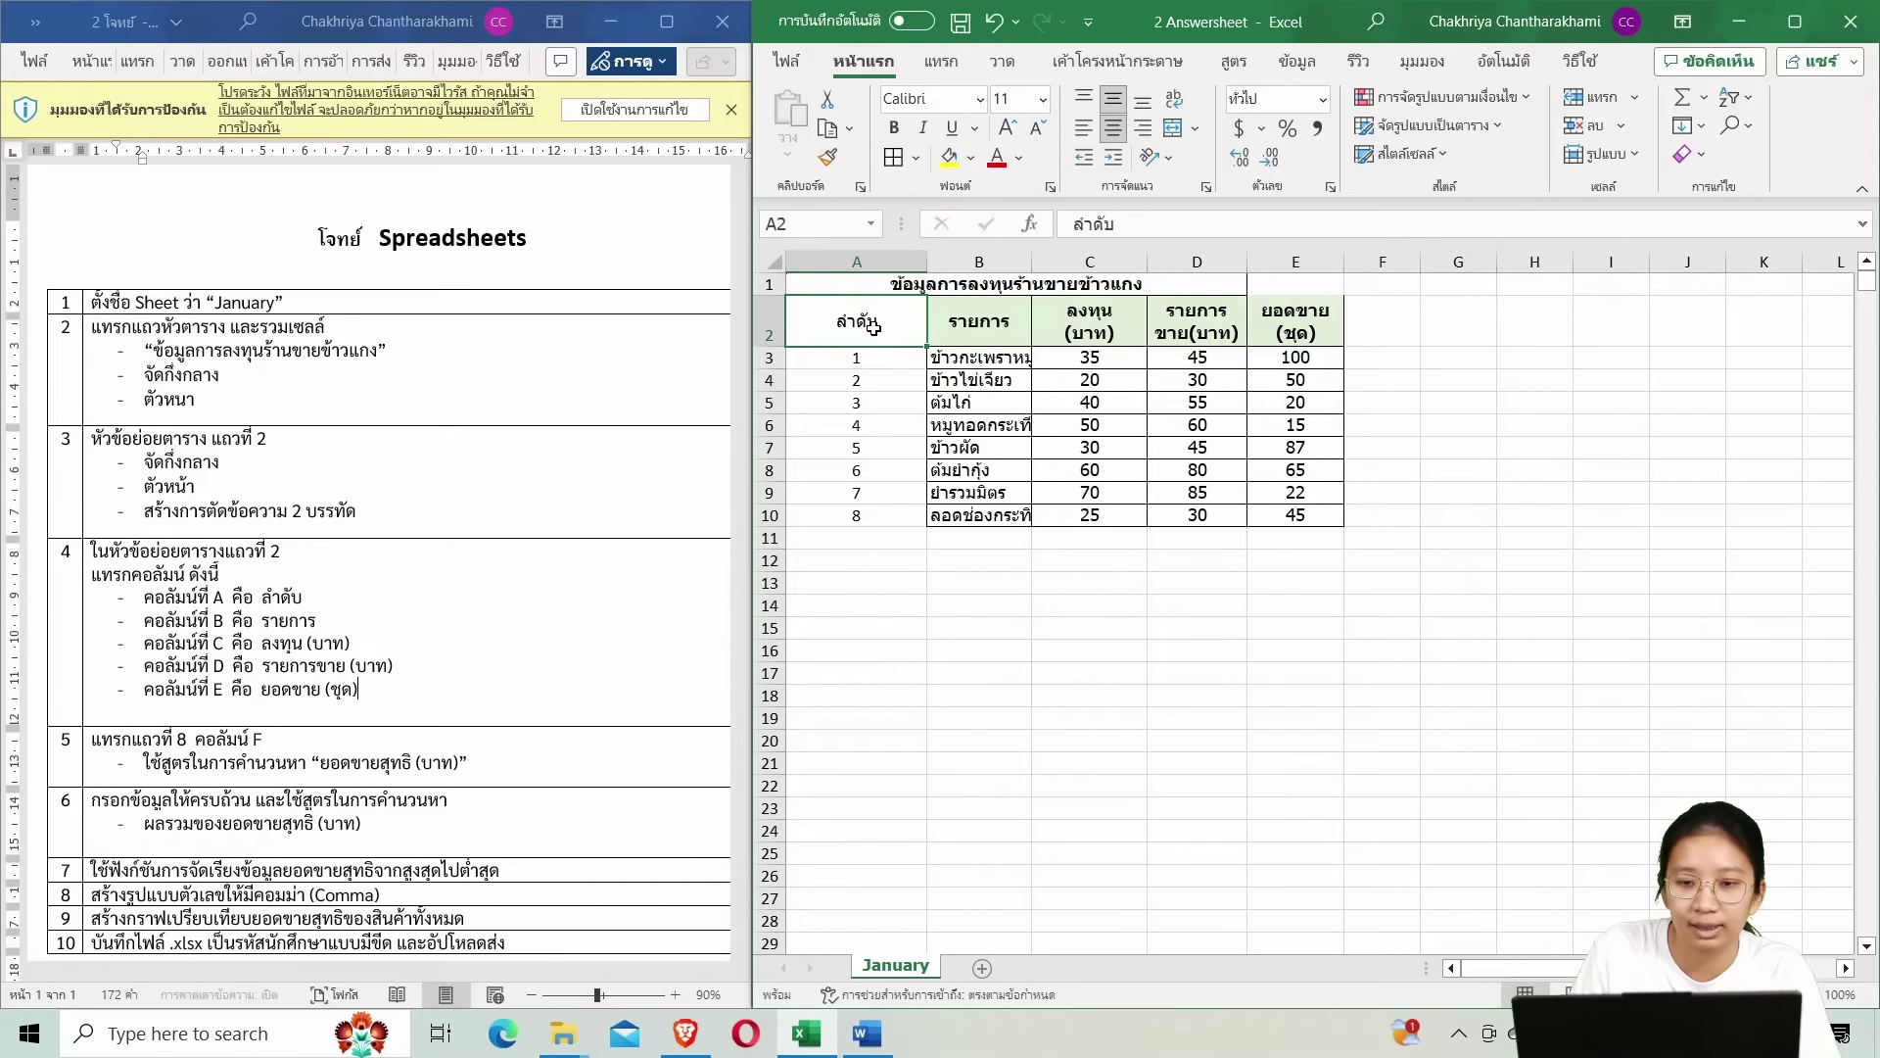
# Make the A2 heading bold and apply all borders to the range A2:A10.
pyautogui.click(894, 128)
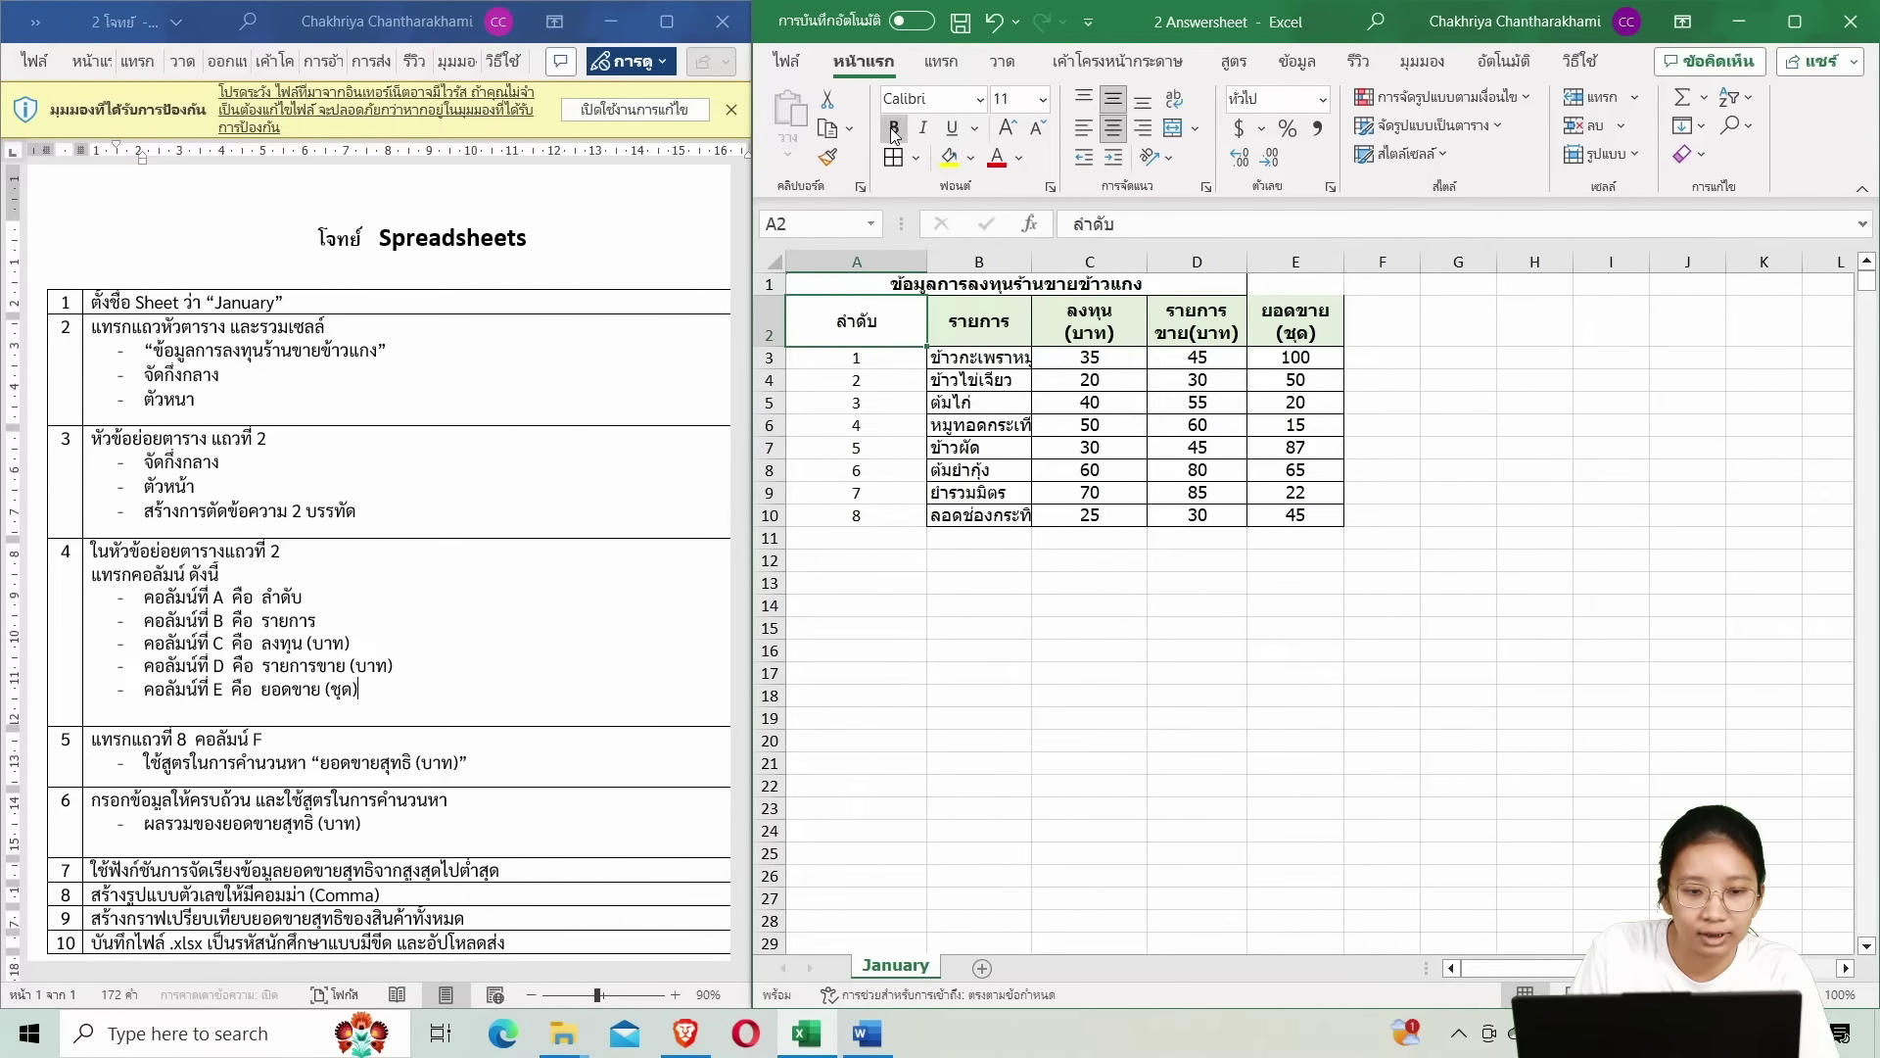
pyautogui.click(1078, 605)
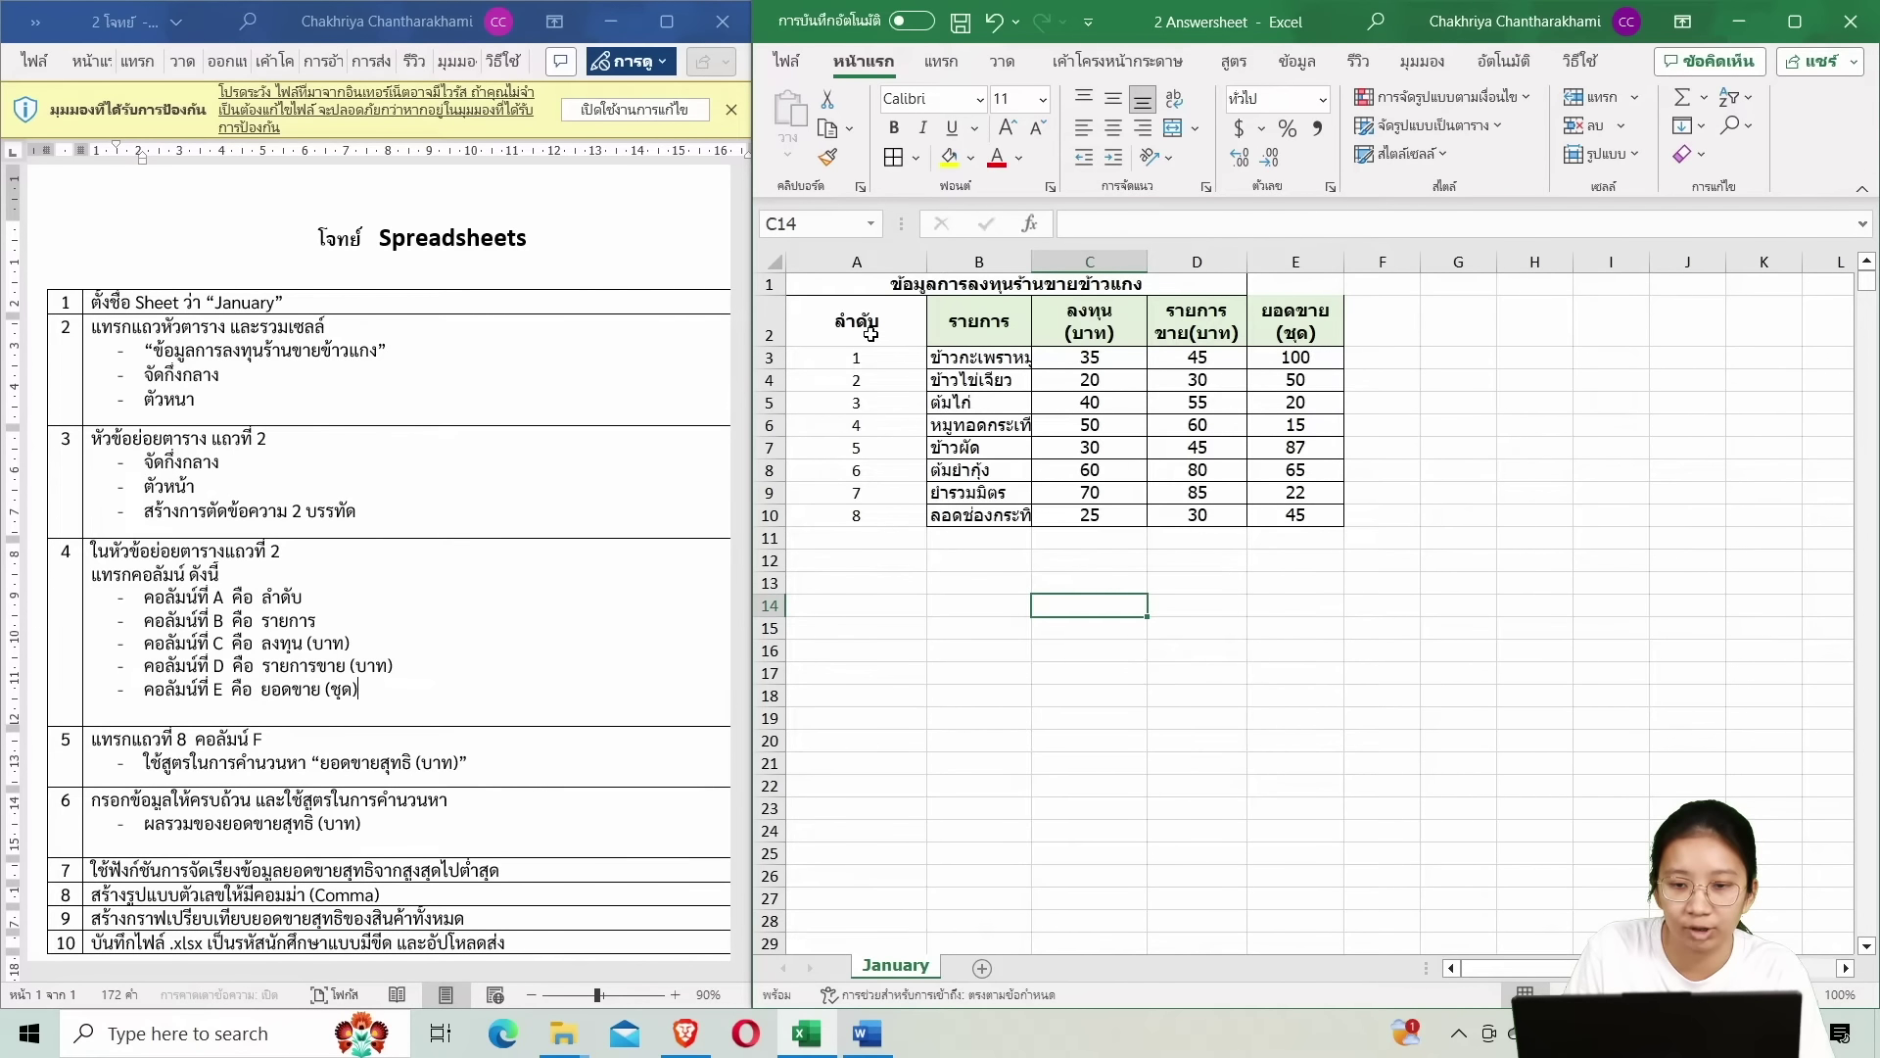
pyautogui.moveTo(871, 328); pyautogui.dragTo(860, 515)
pyautogui.click(916, 157)
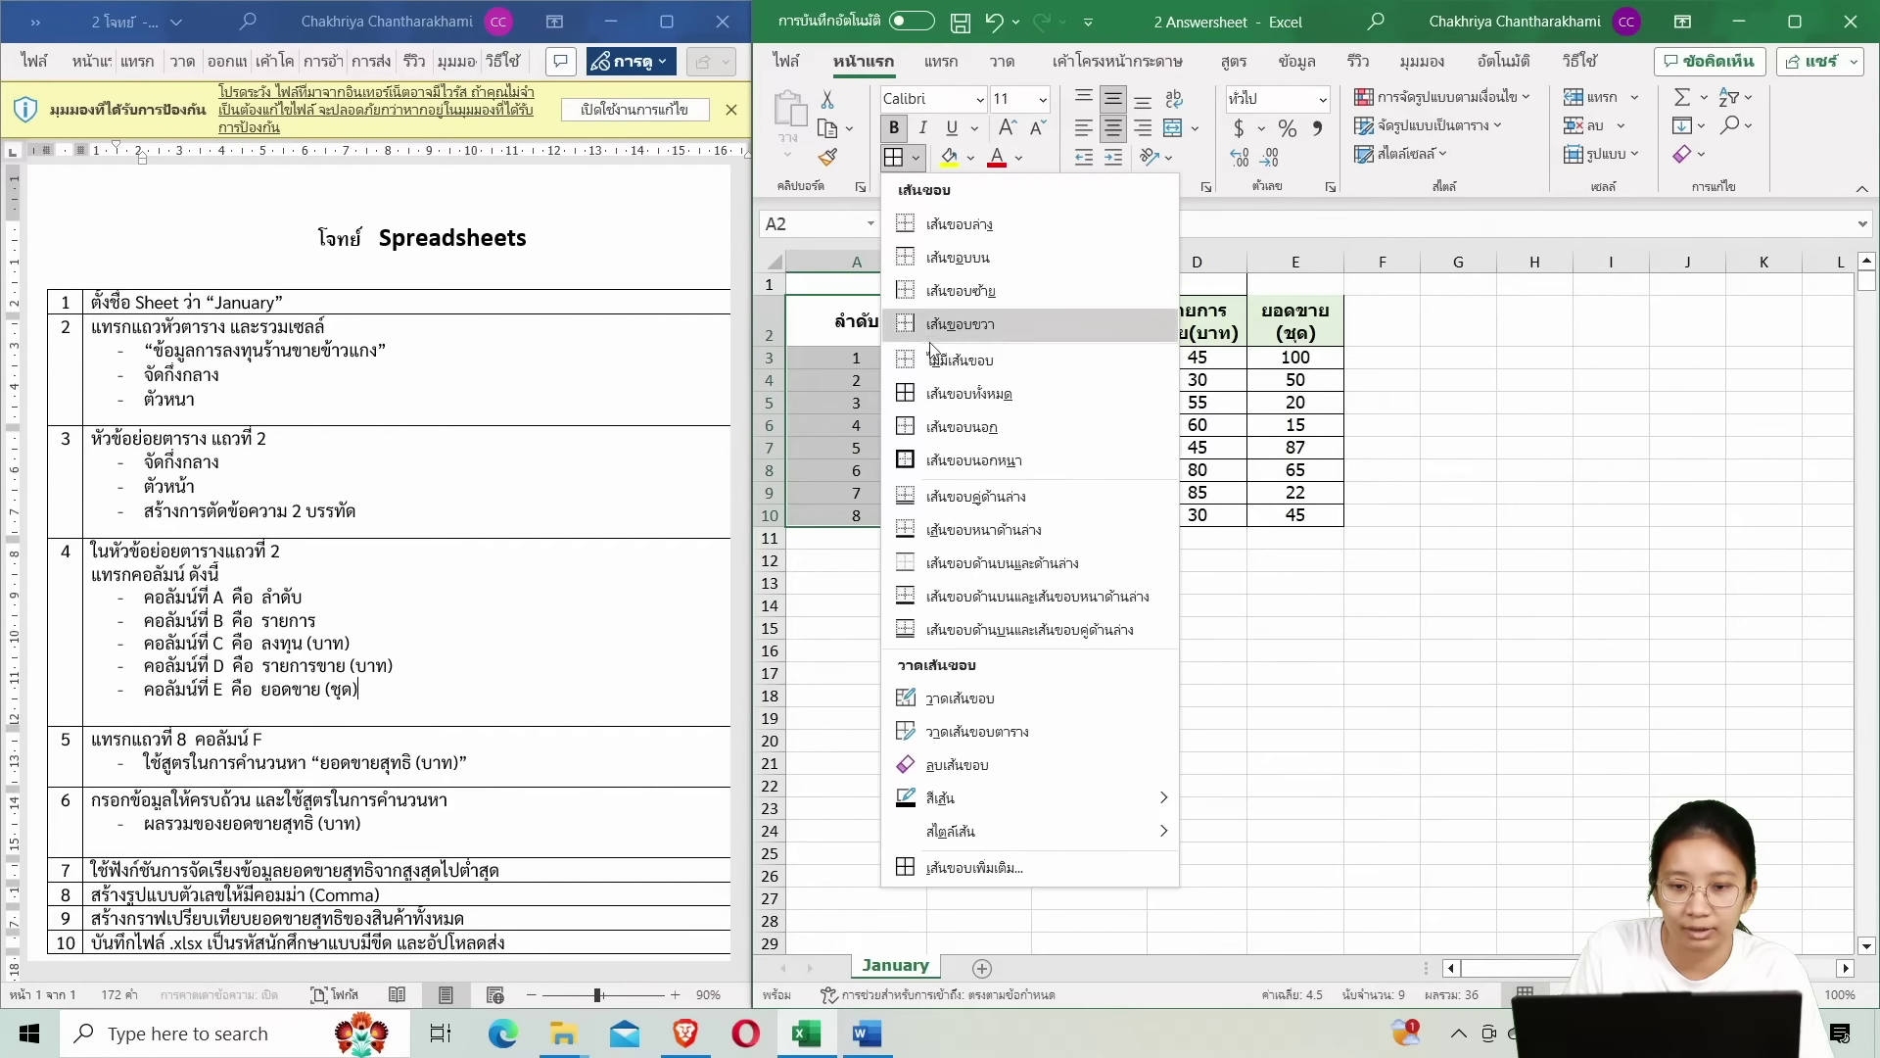
pyautogui.click(940, 392)
pyautogui.click(1356, 446)
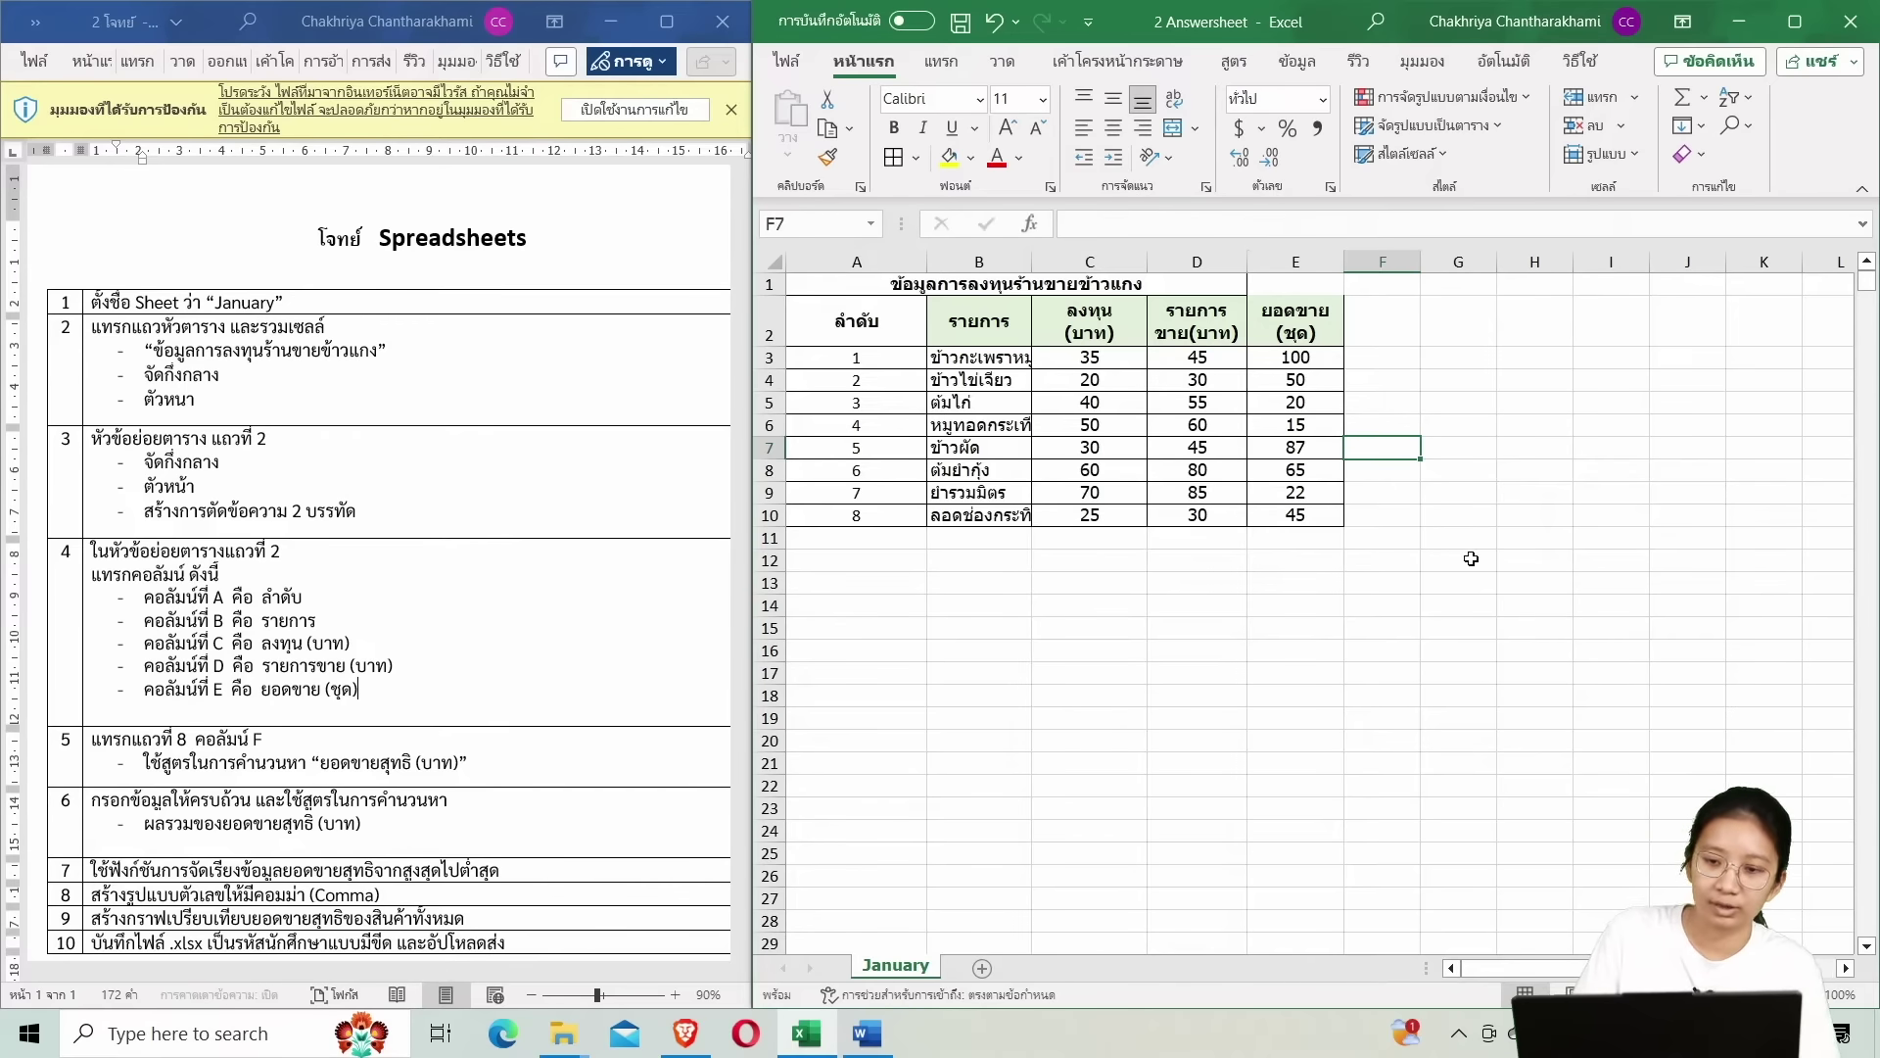
# Fill the A2 heading cell with the light green theme colour, Accent 6 lighter 80%.
pyautogui.click(857, 321)
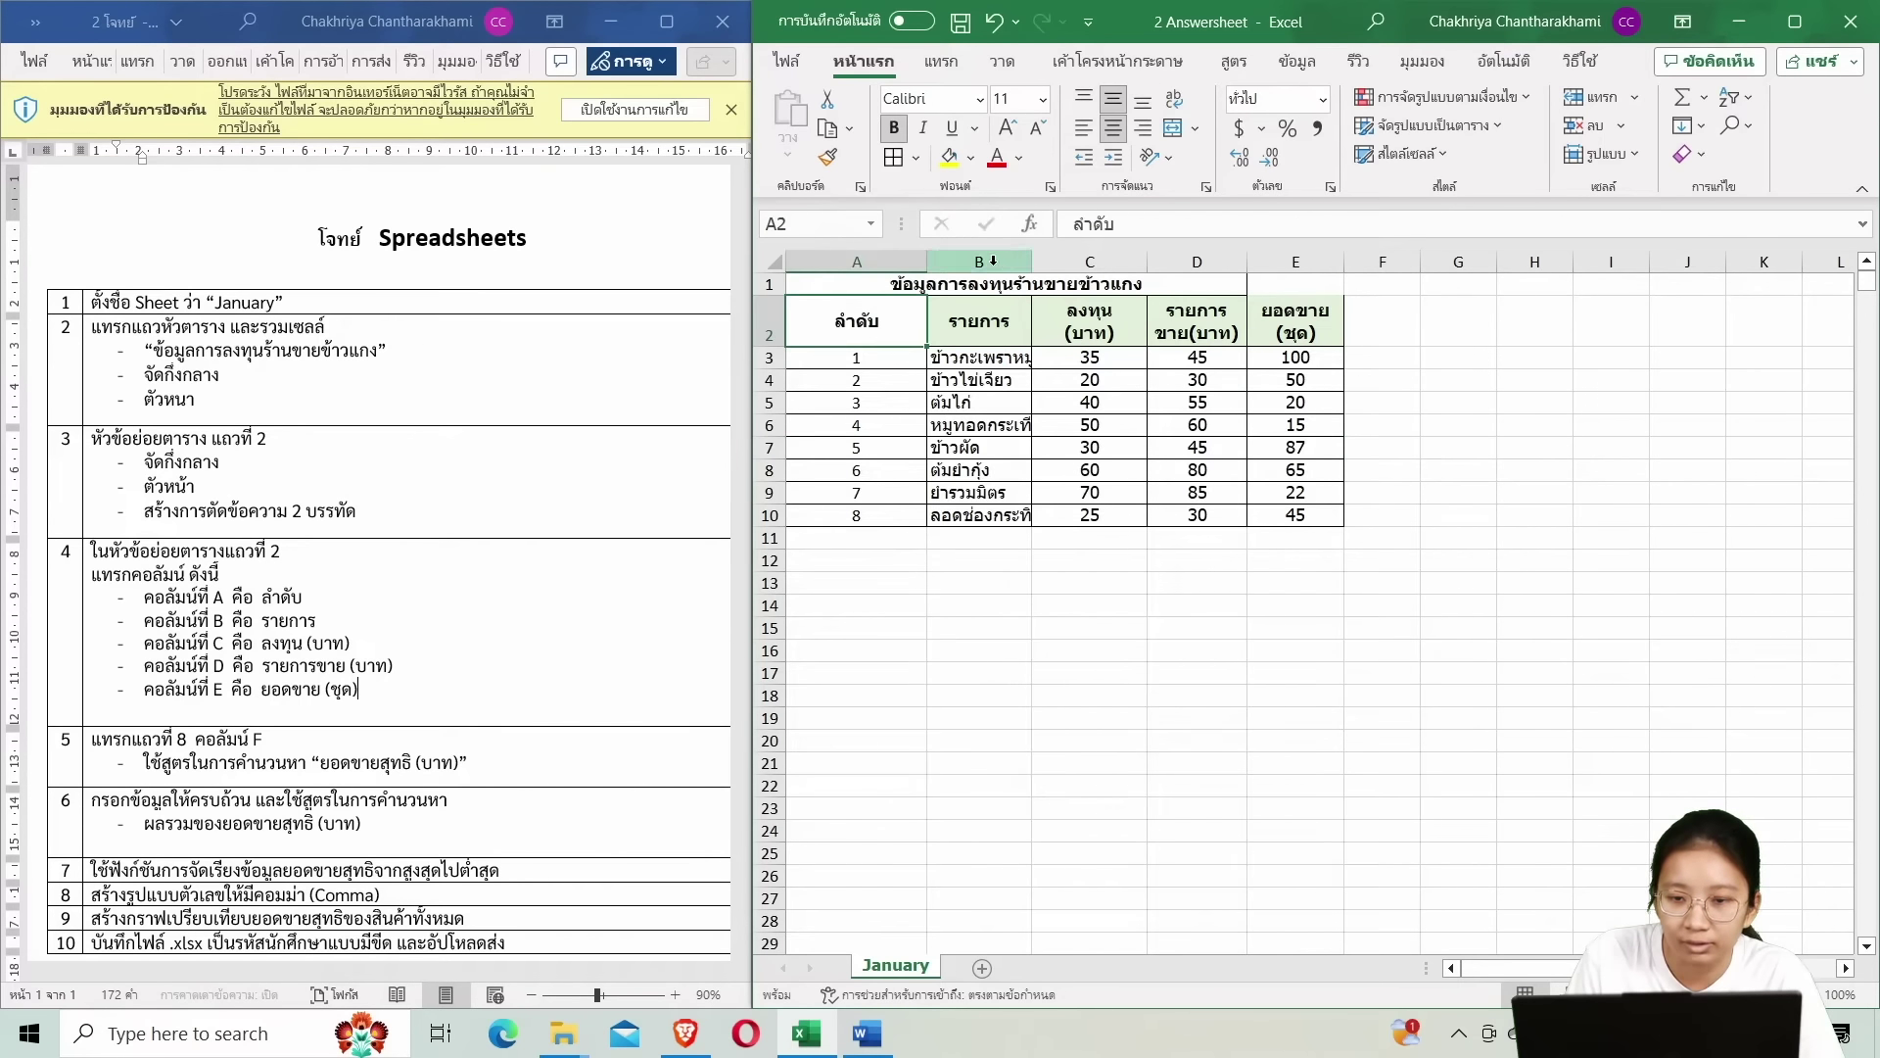
pyautogui.click(973, 158)
pyautogui.click(972, 159)
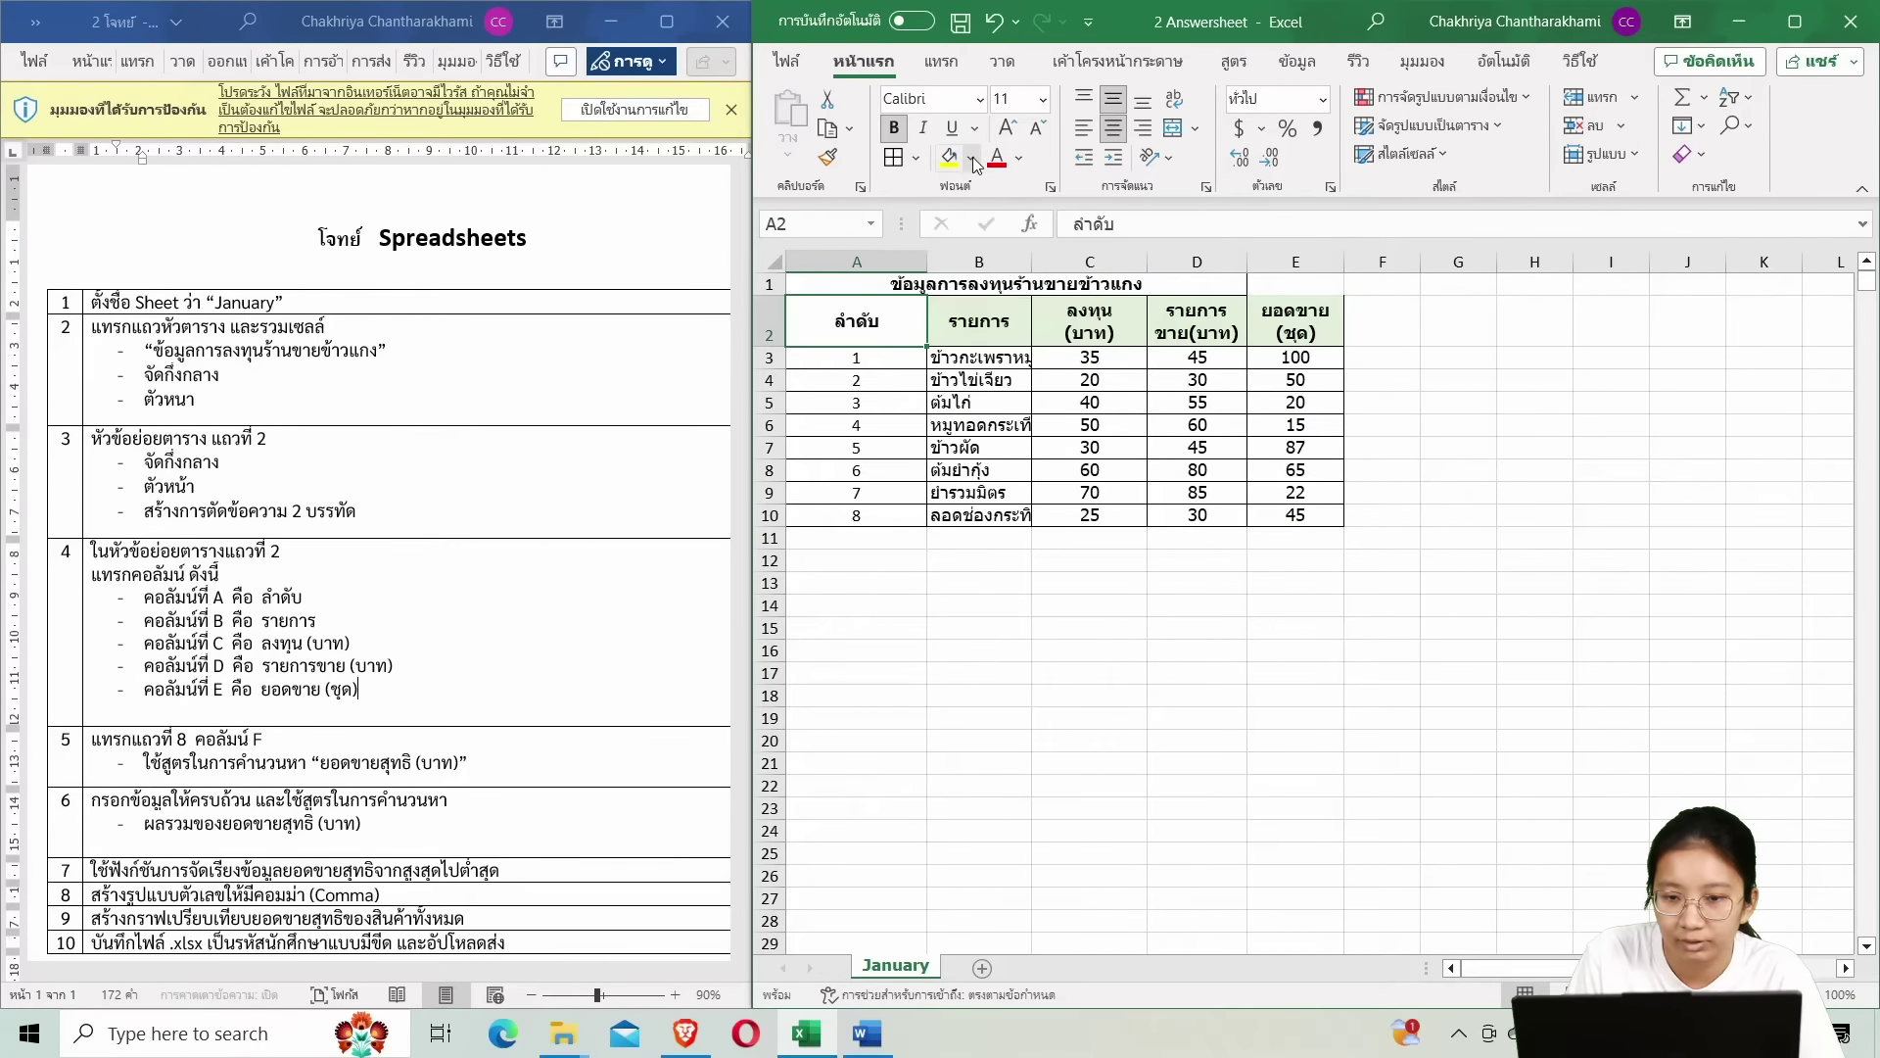
pyautogui.click(972, 159)
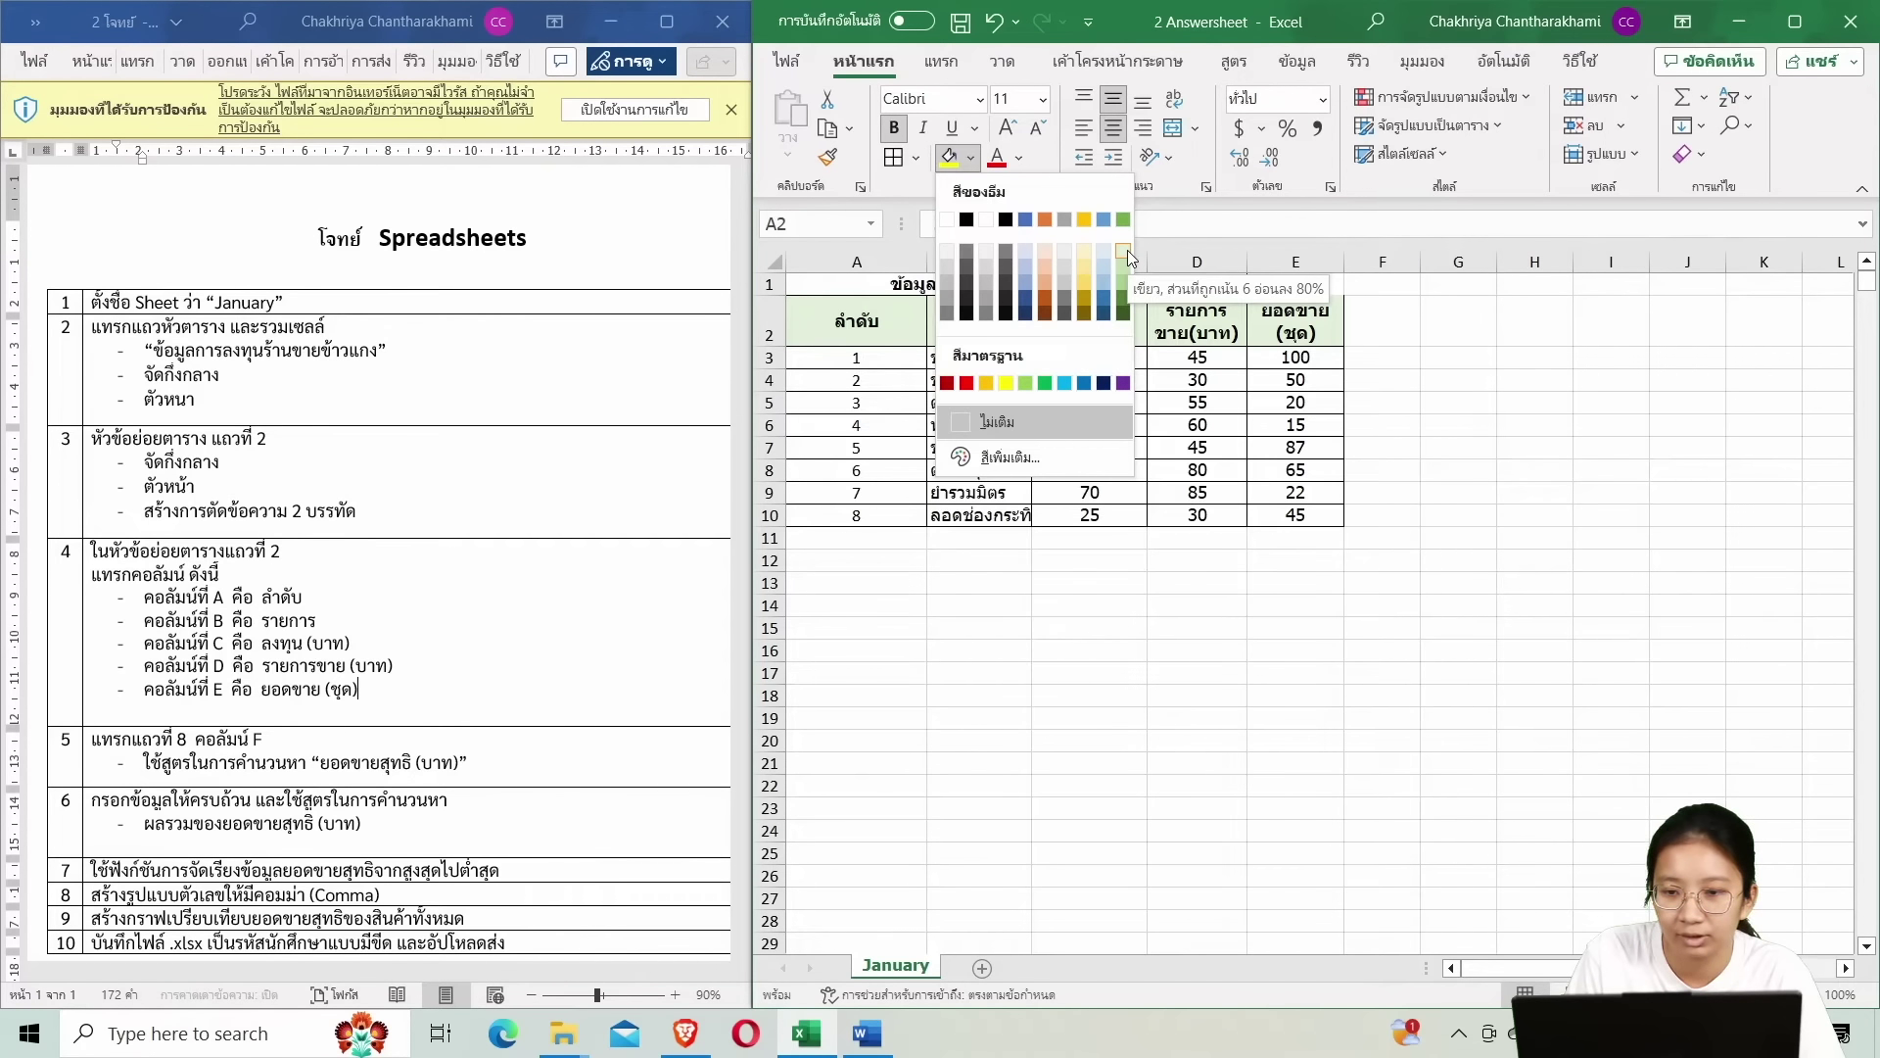
pyautogui.click(1126, 250)
pyautogui.click(1458, 357)
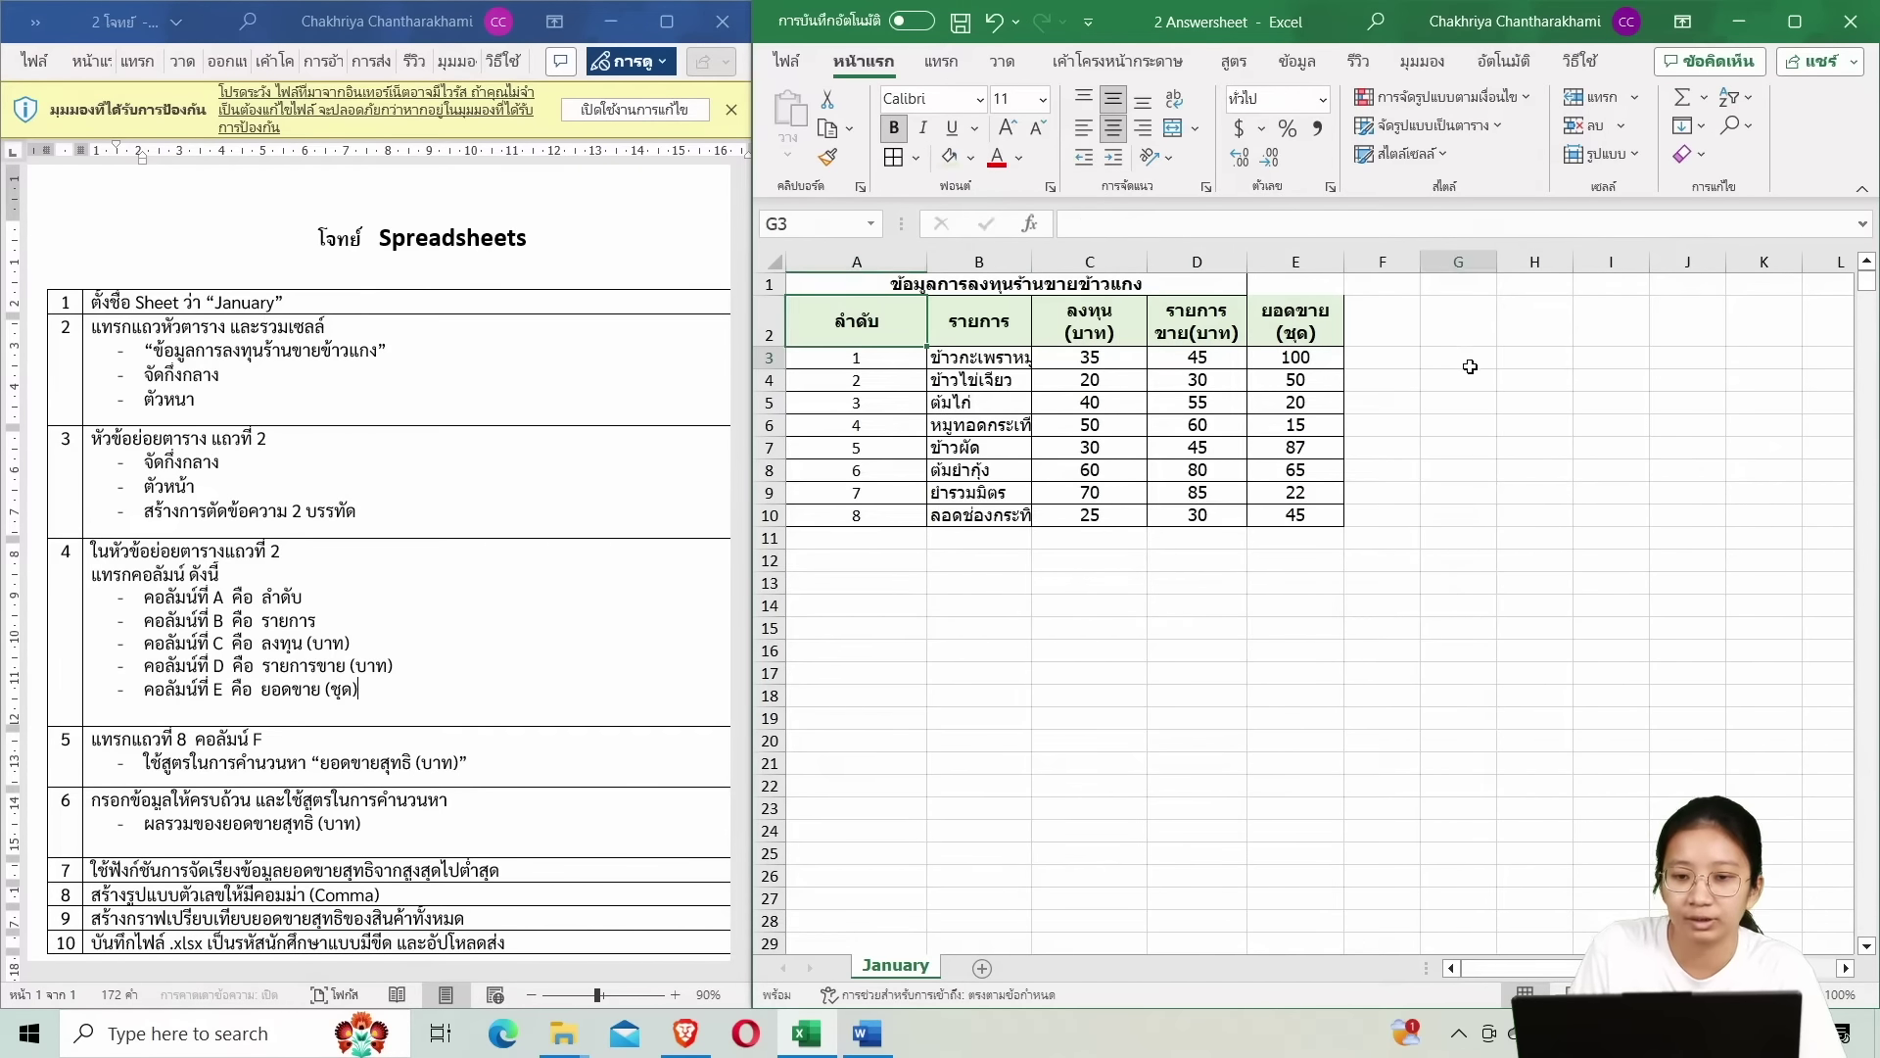
pyautogui.click(911, 300)
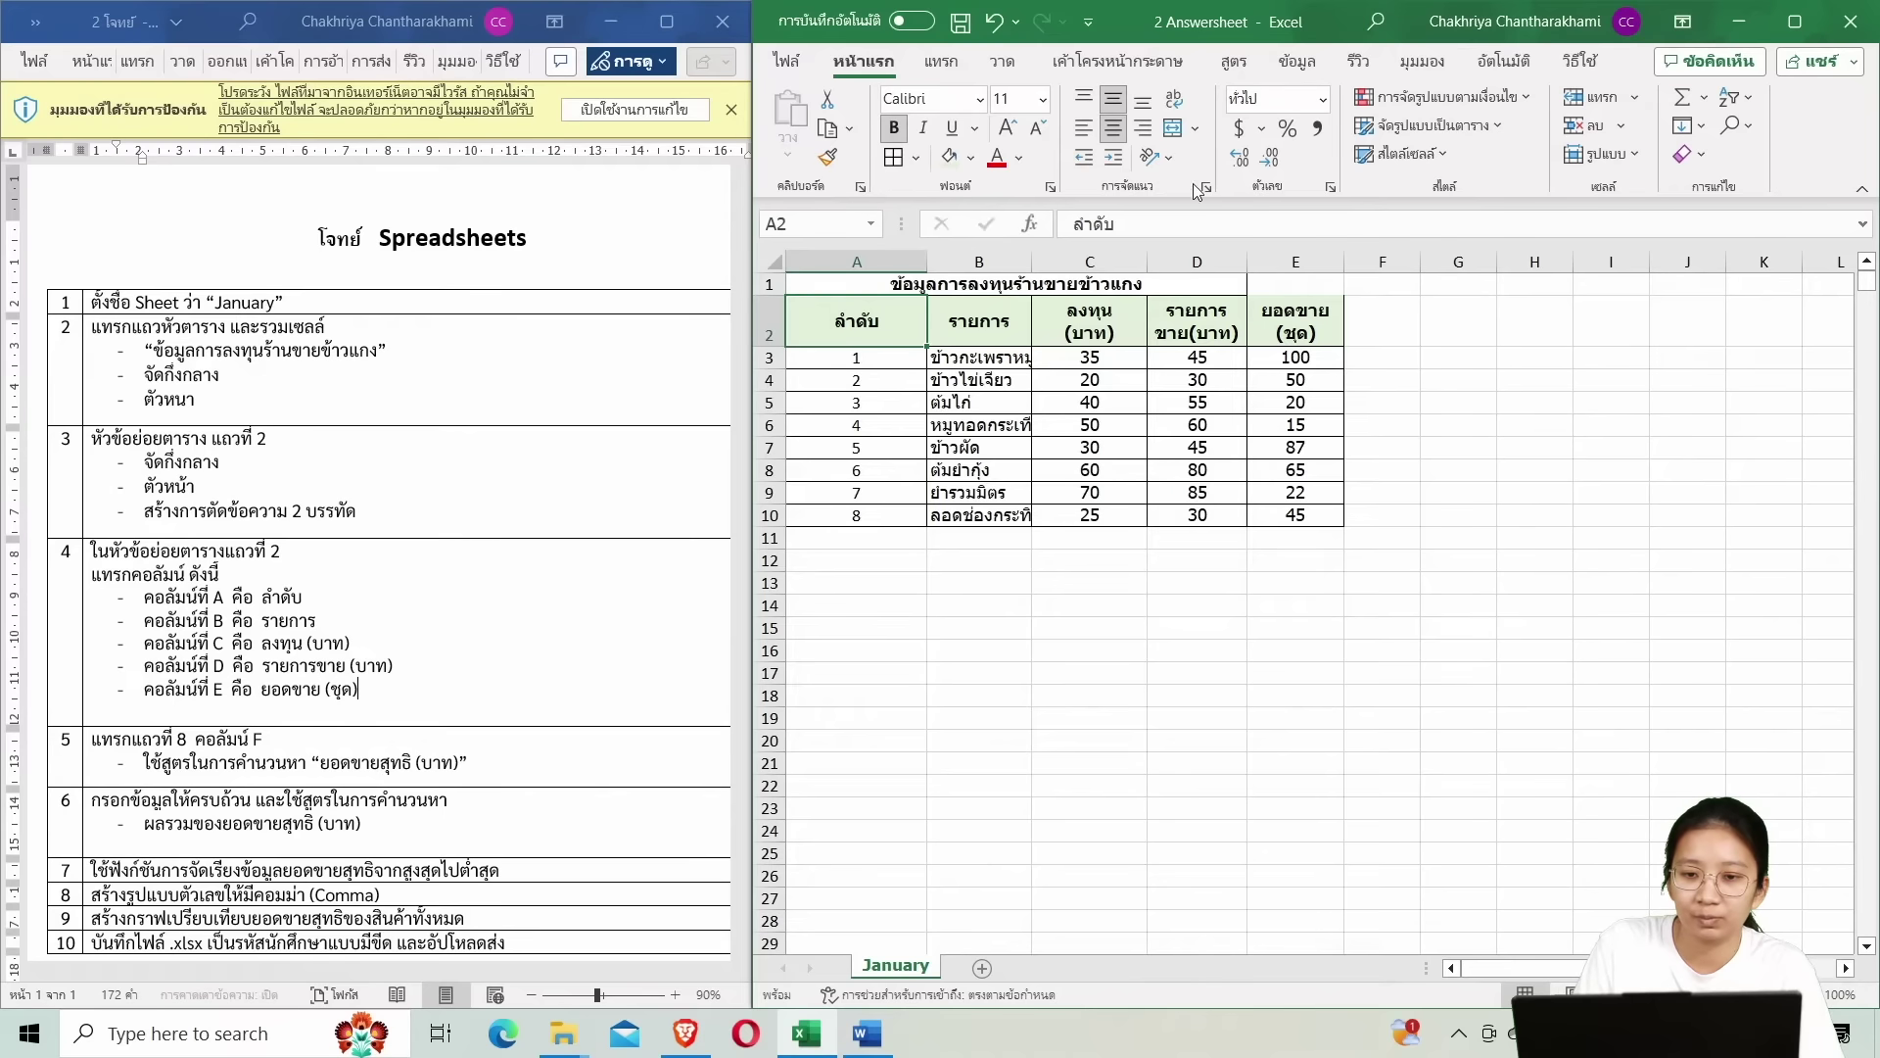
pyautogui.click(972, 159)
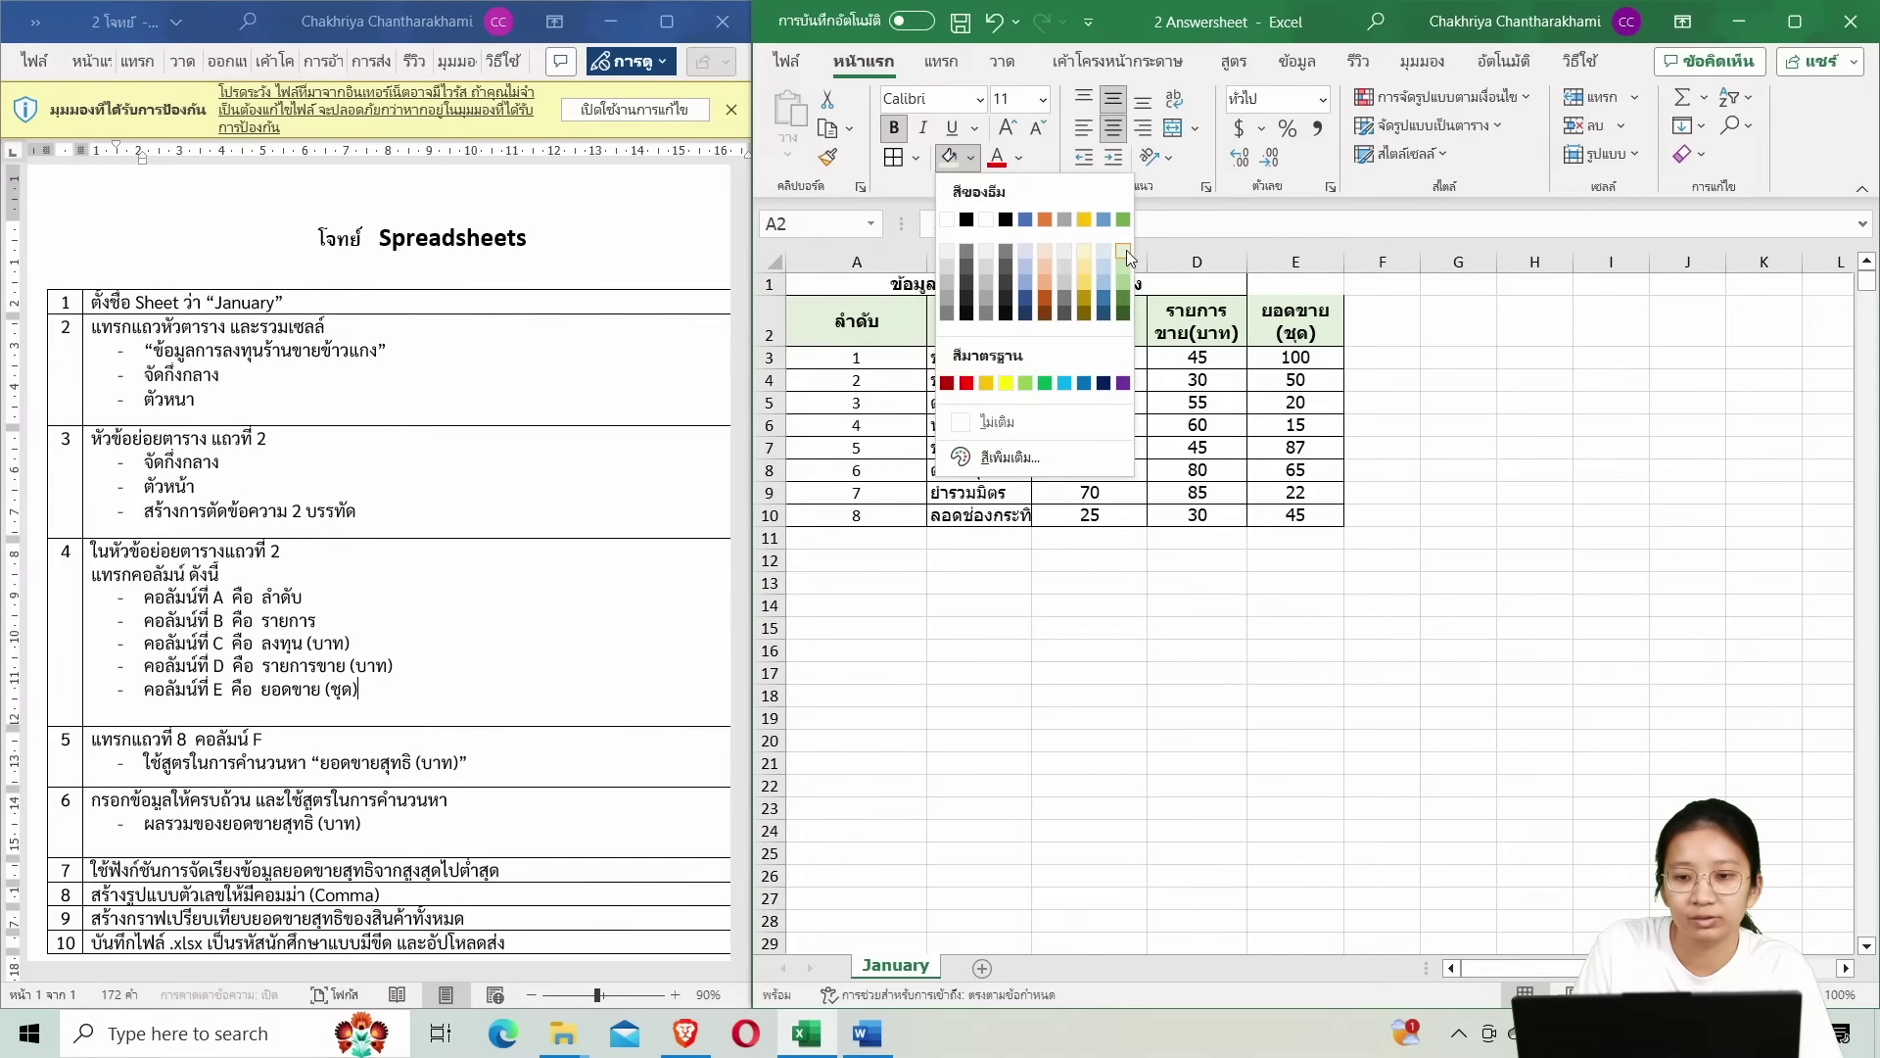
pyautogui.click(1126, 250)
pyautogui.click(1458, 380)
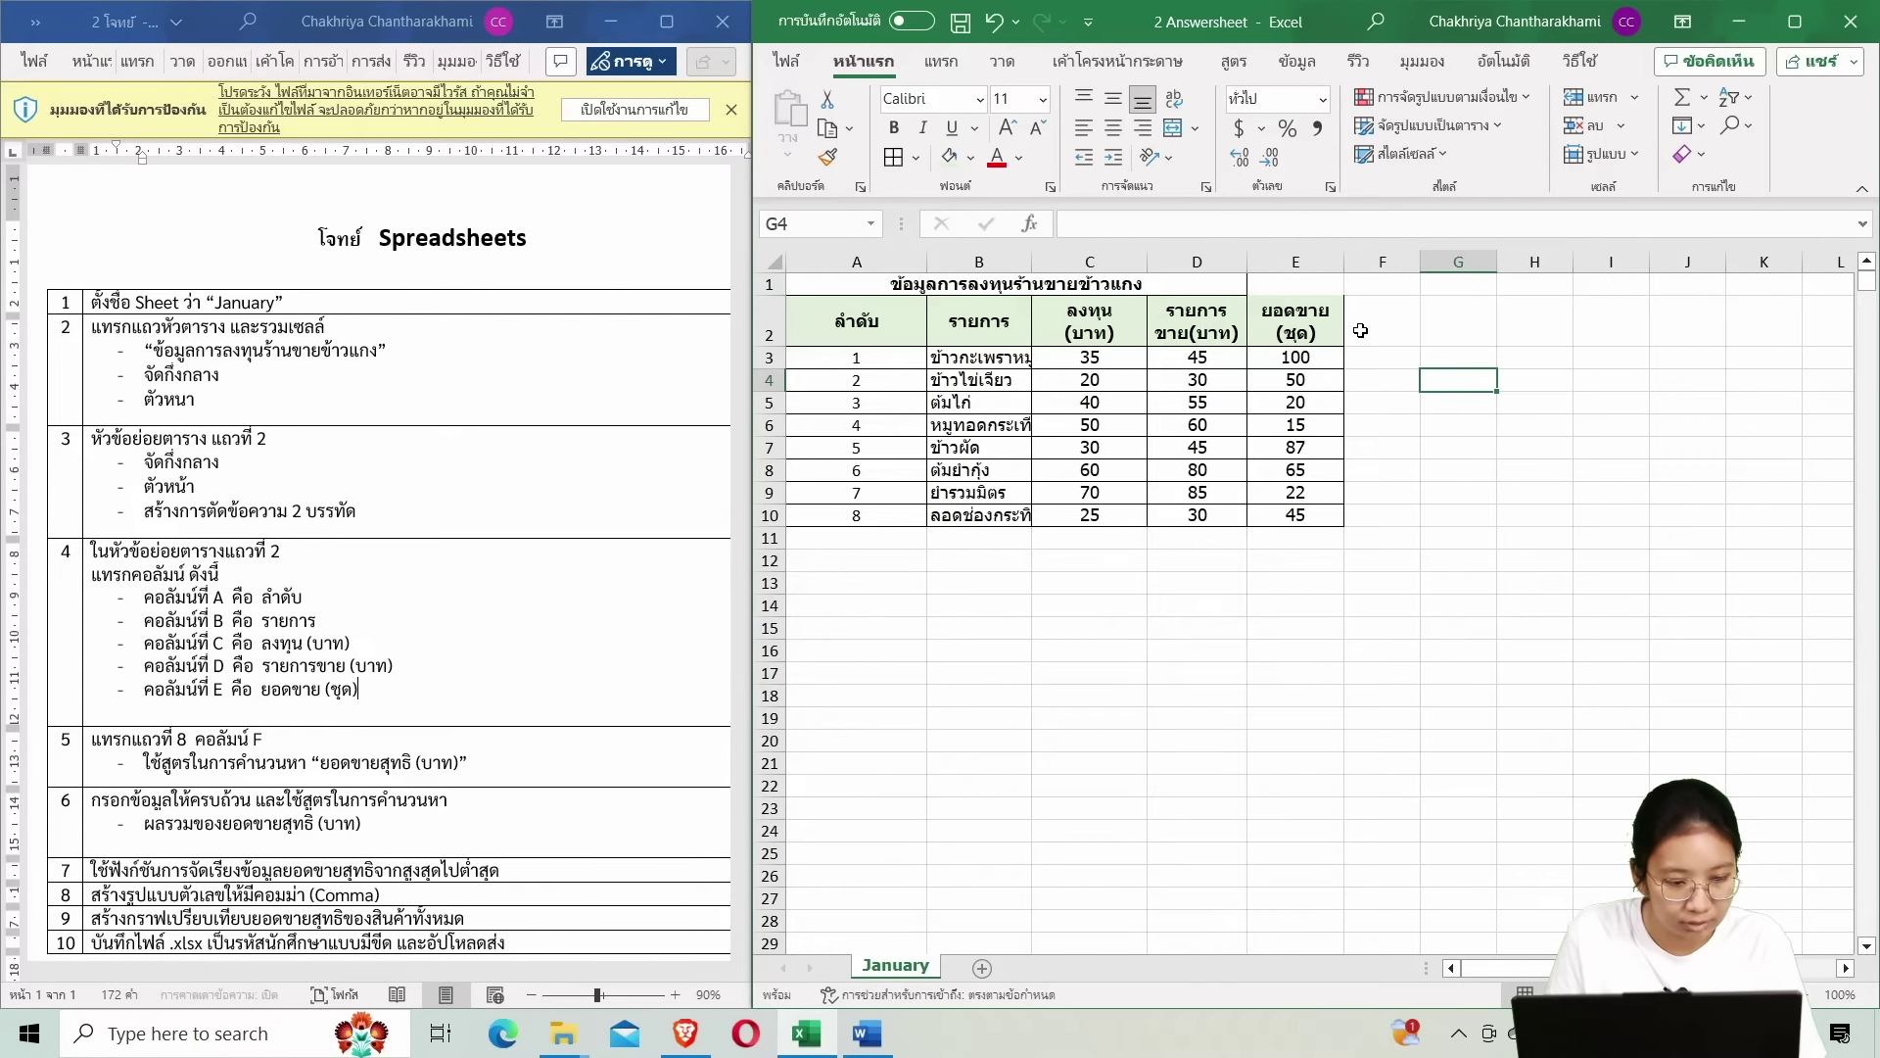
# Examine task 5 in the Word assignment for the heading and formula required in column F.
pyautogui.scroll(-2, 389, 536)
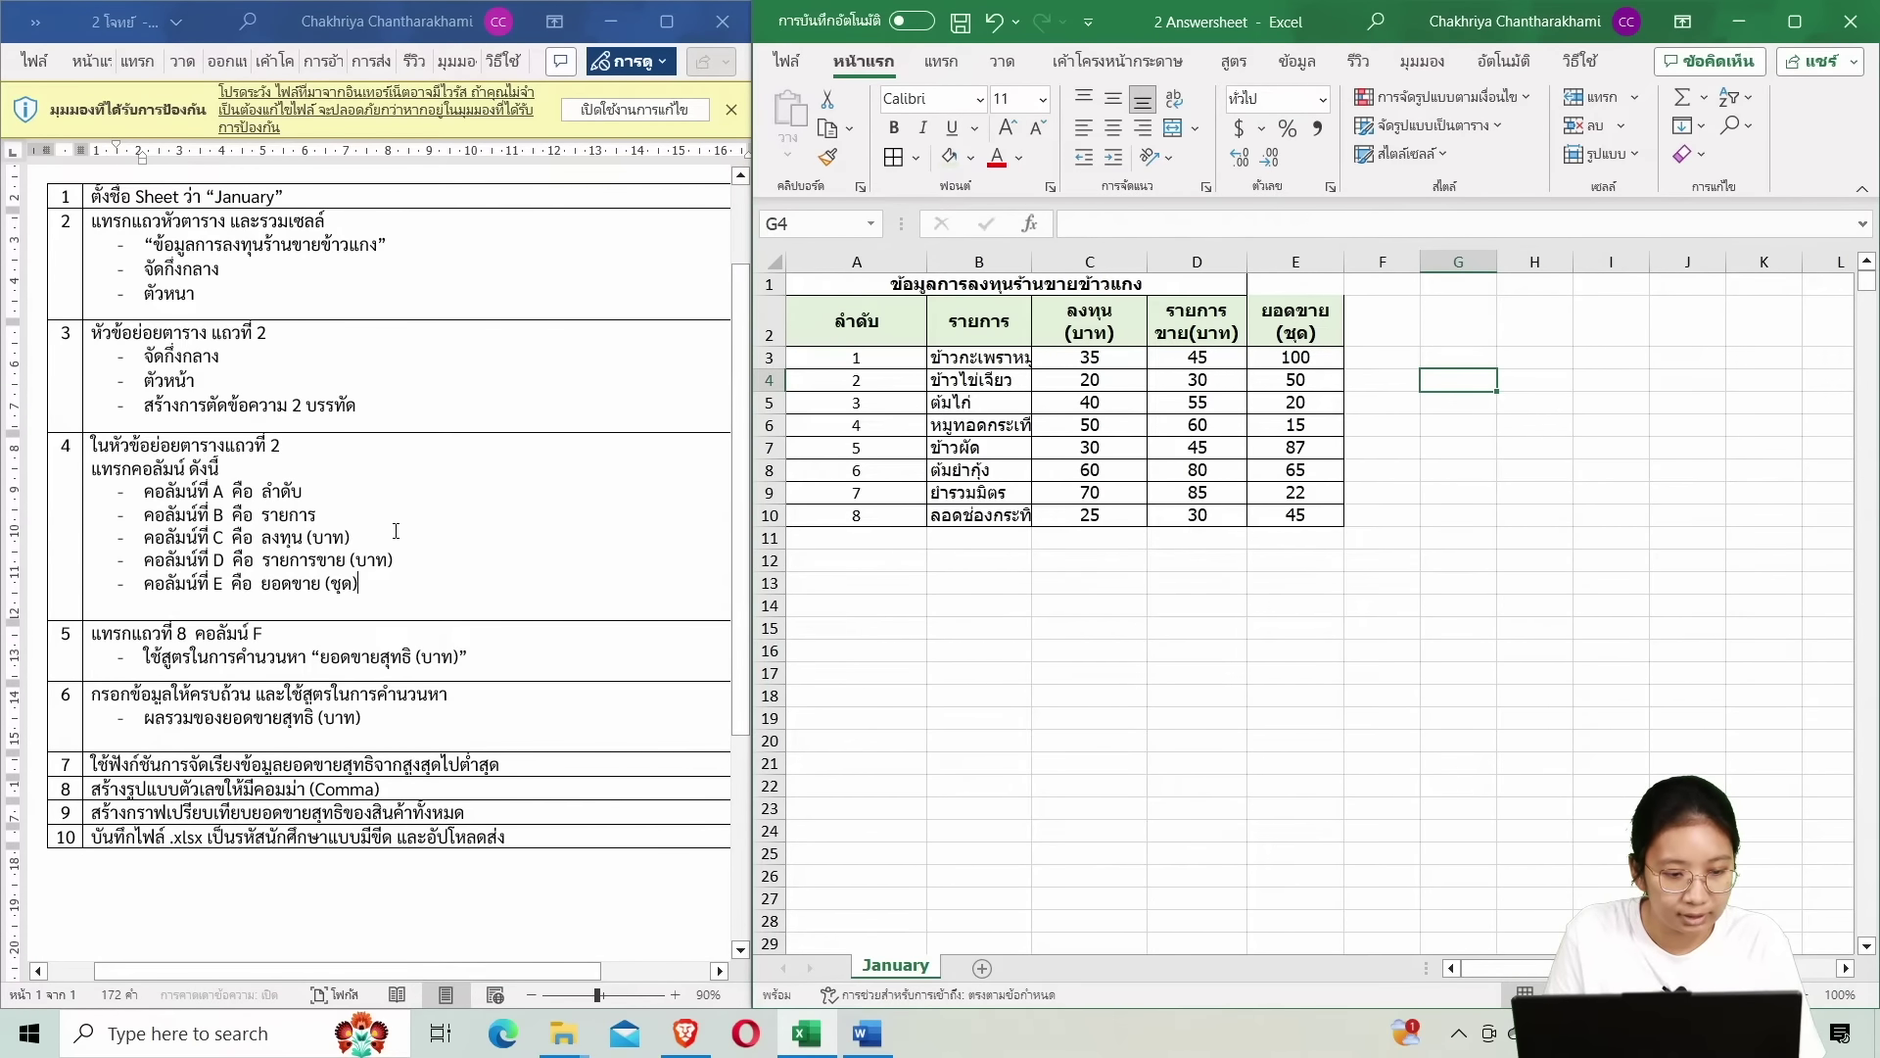
pyautogui.scroll(1, 395, 531)
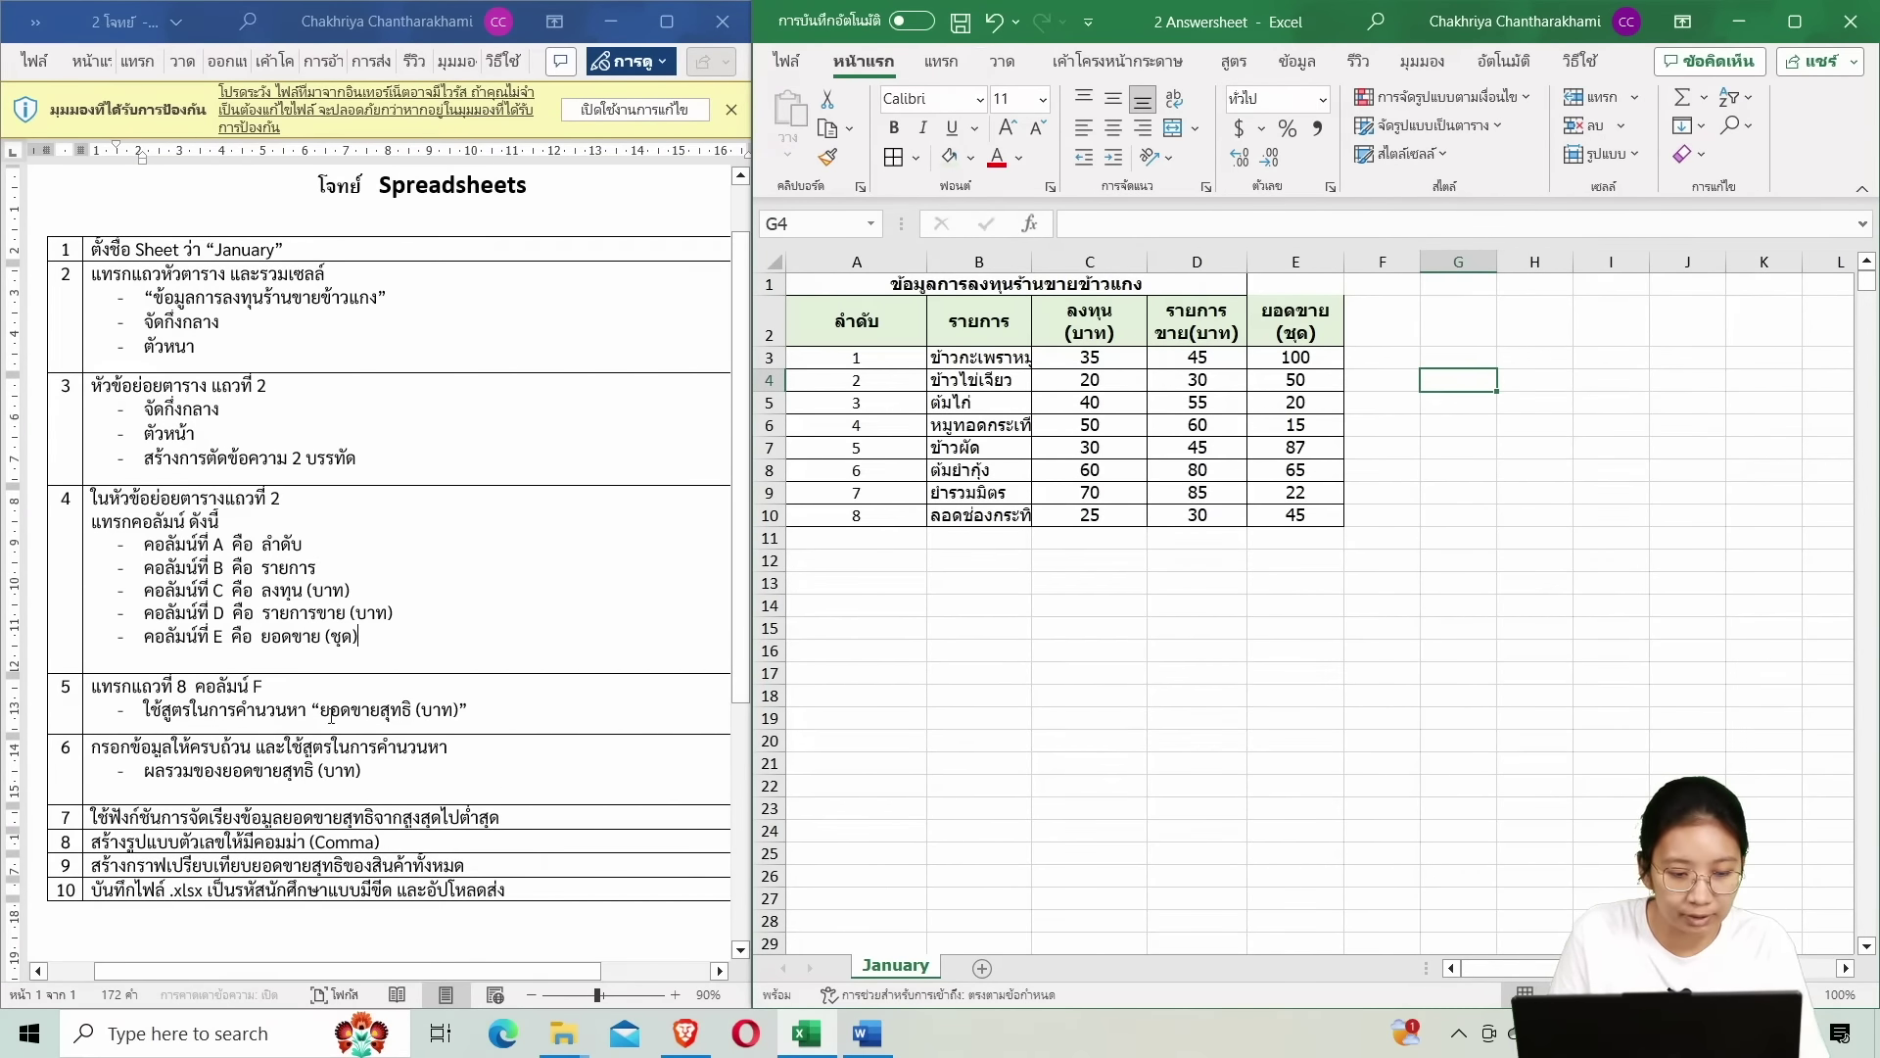
pyautogui.moveTo(324, 709); pyautogui.dragTo(453, 712)
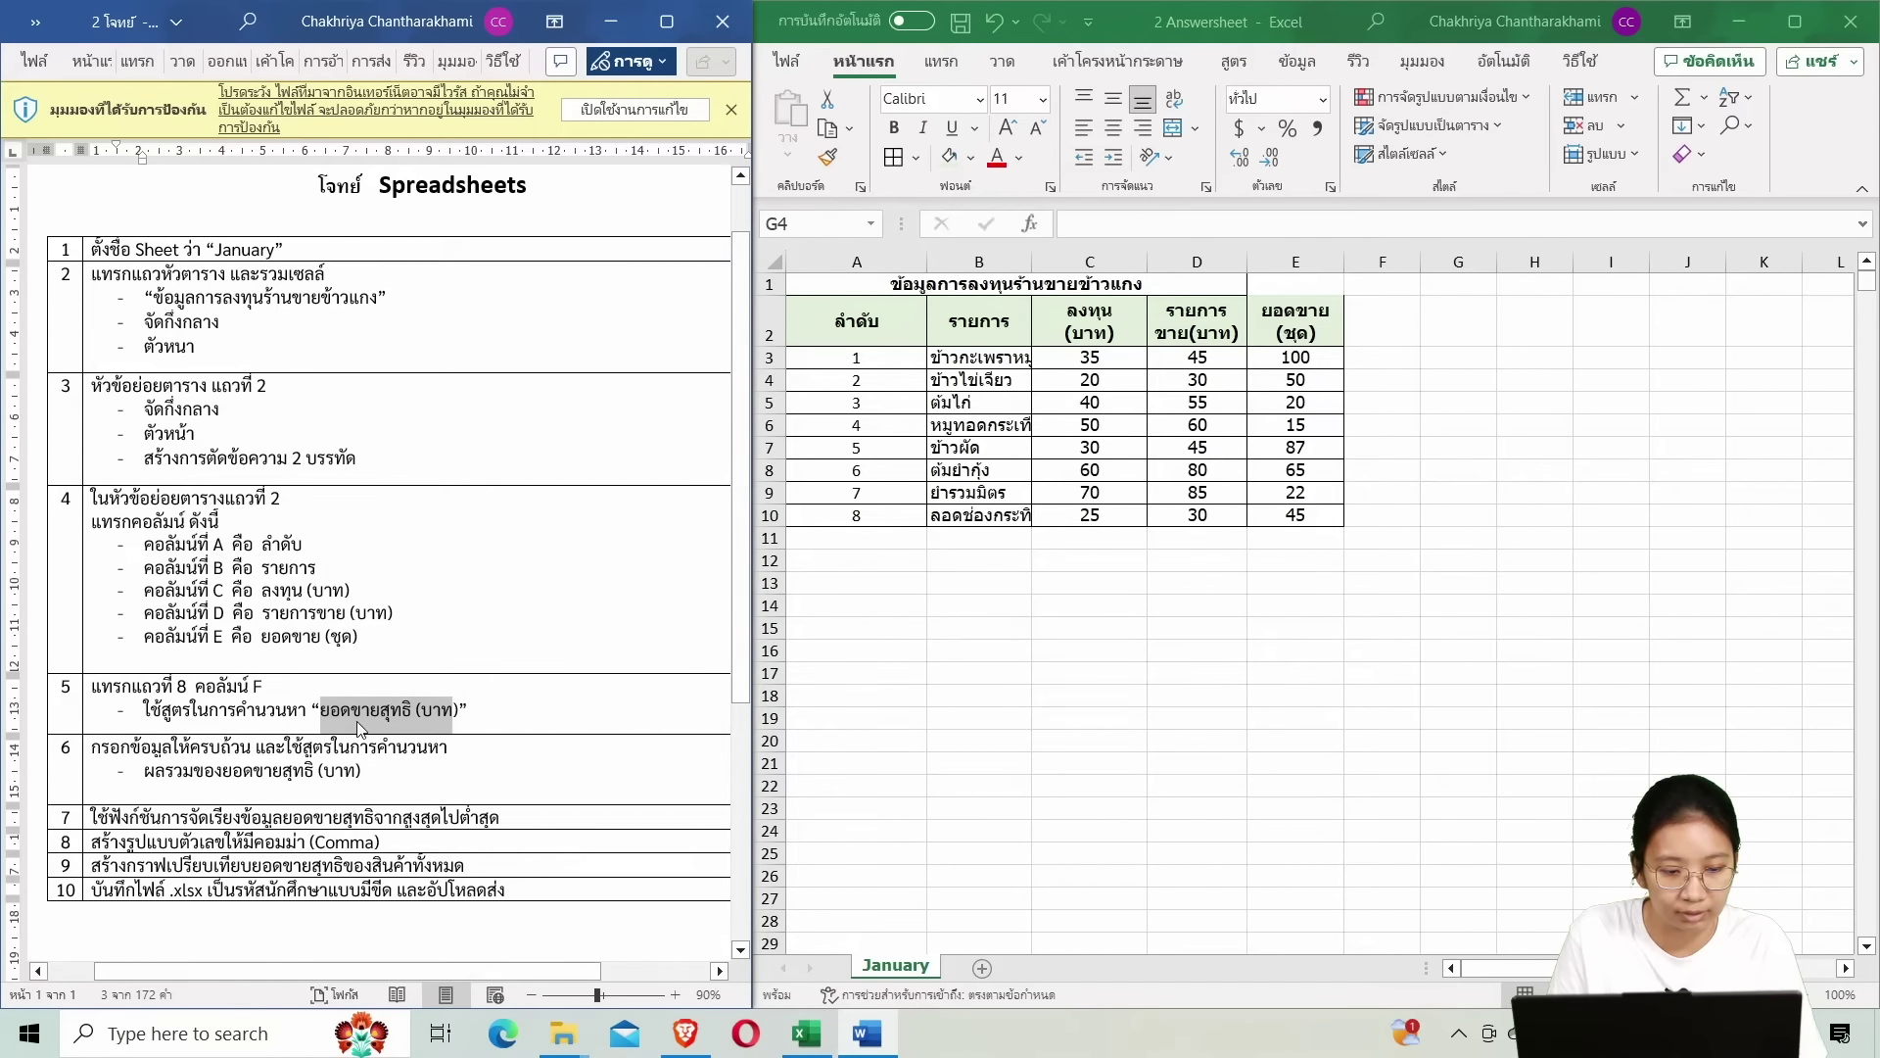
pyautogui.click(217, 703)
pyautogui.moveTo(147, 709); pyautogui.dragTo(381, 711)
pyautogui.click(288, 709)
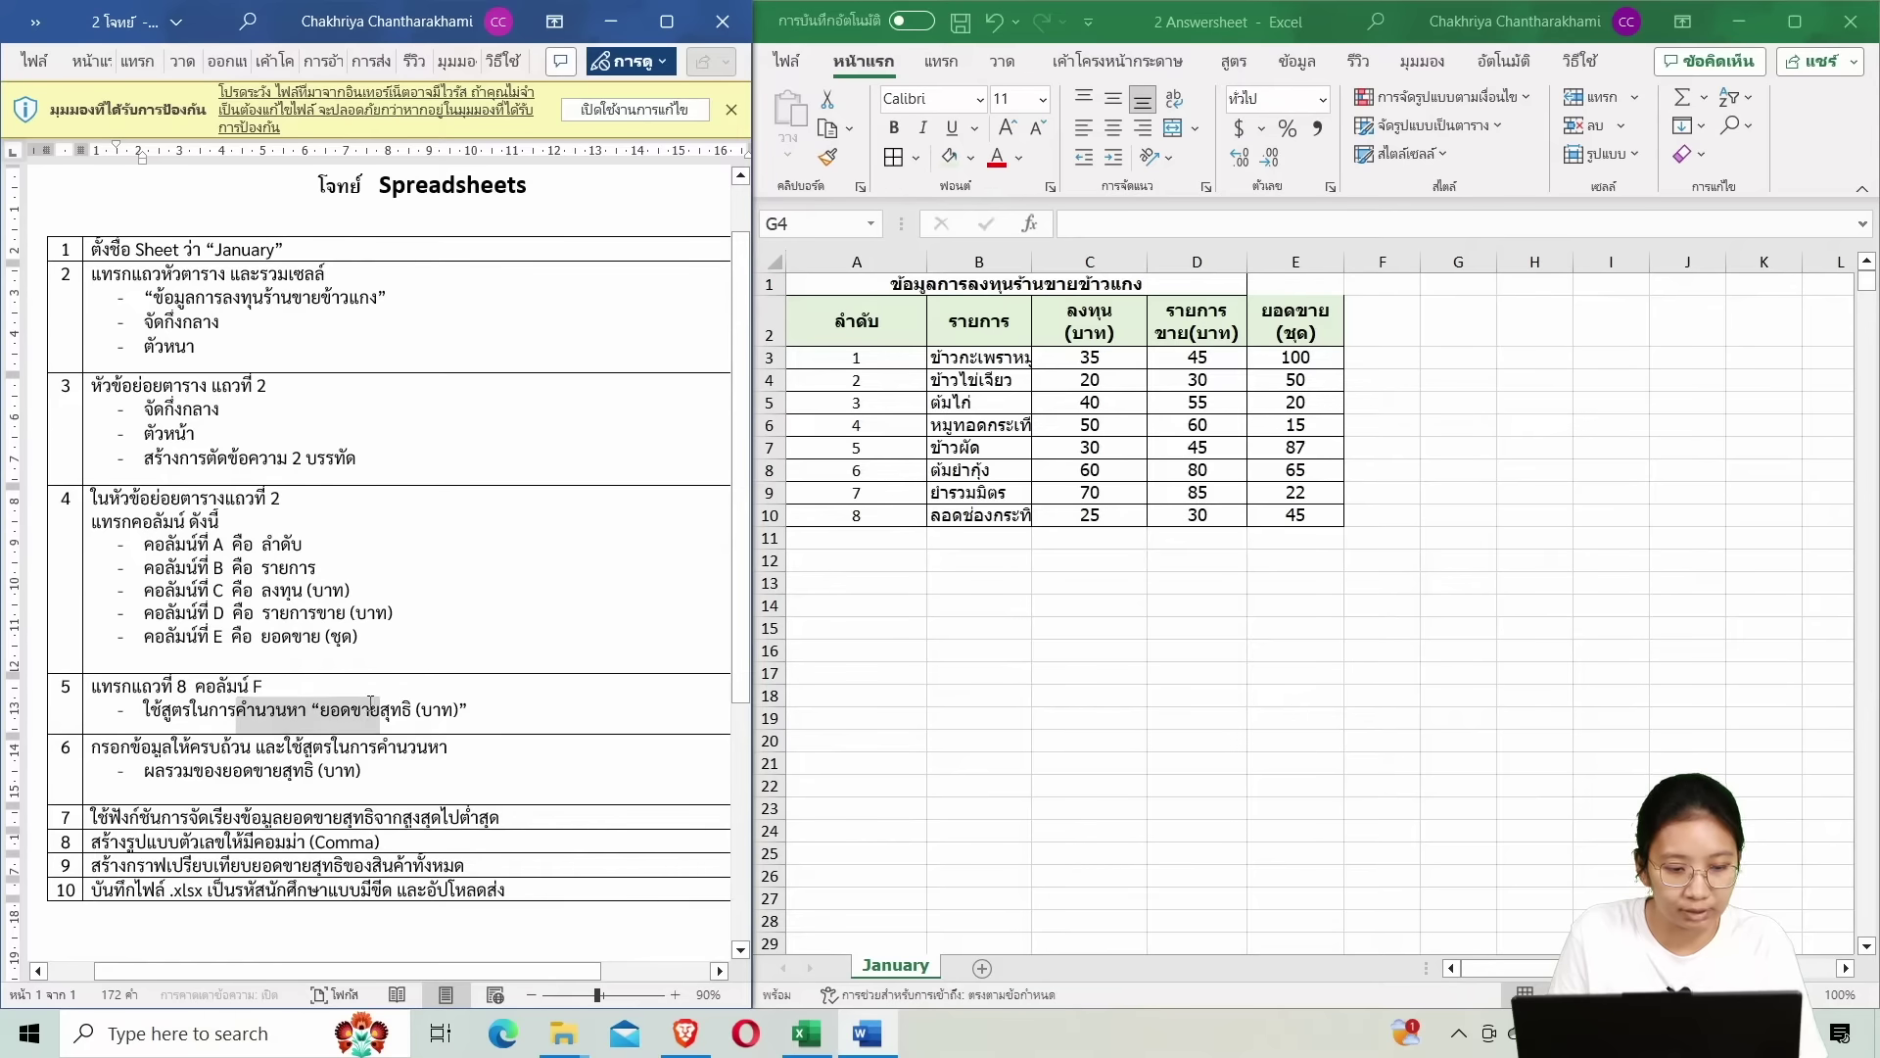
pyautogui.click(381, 711)
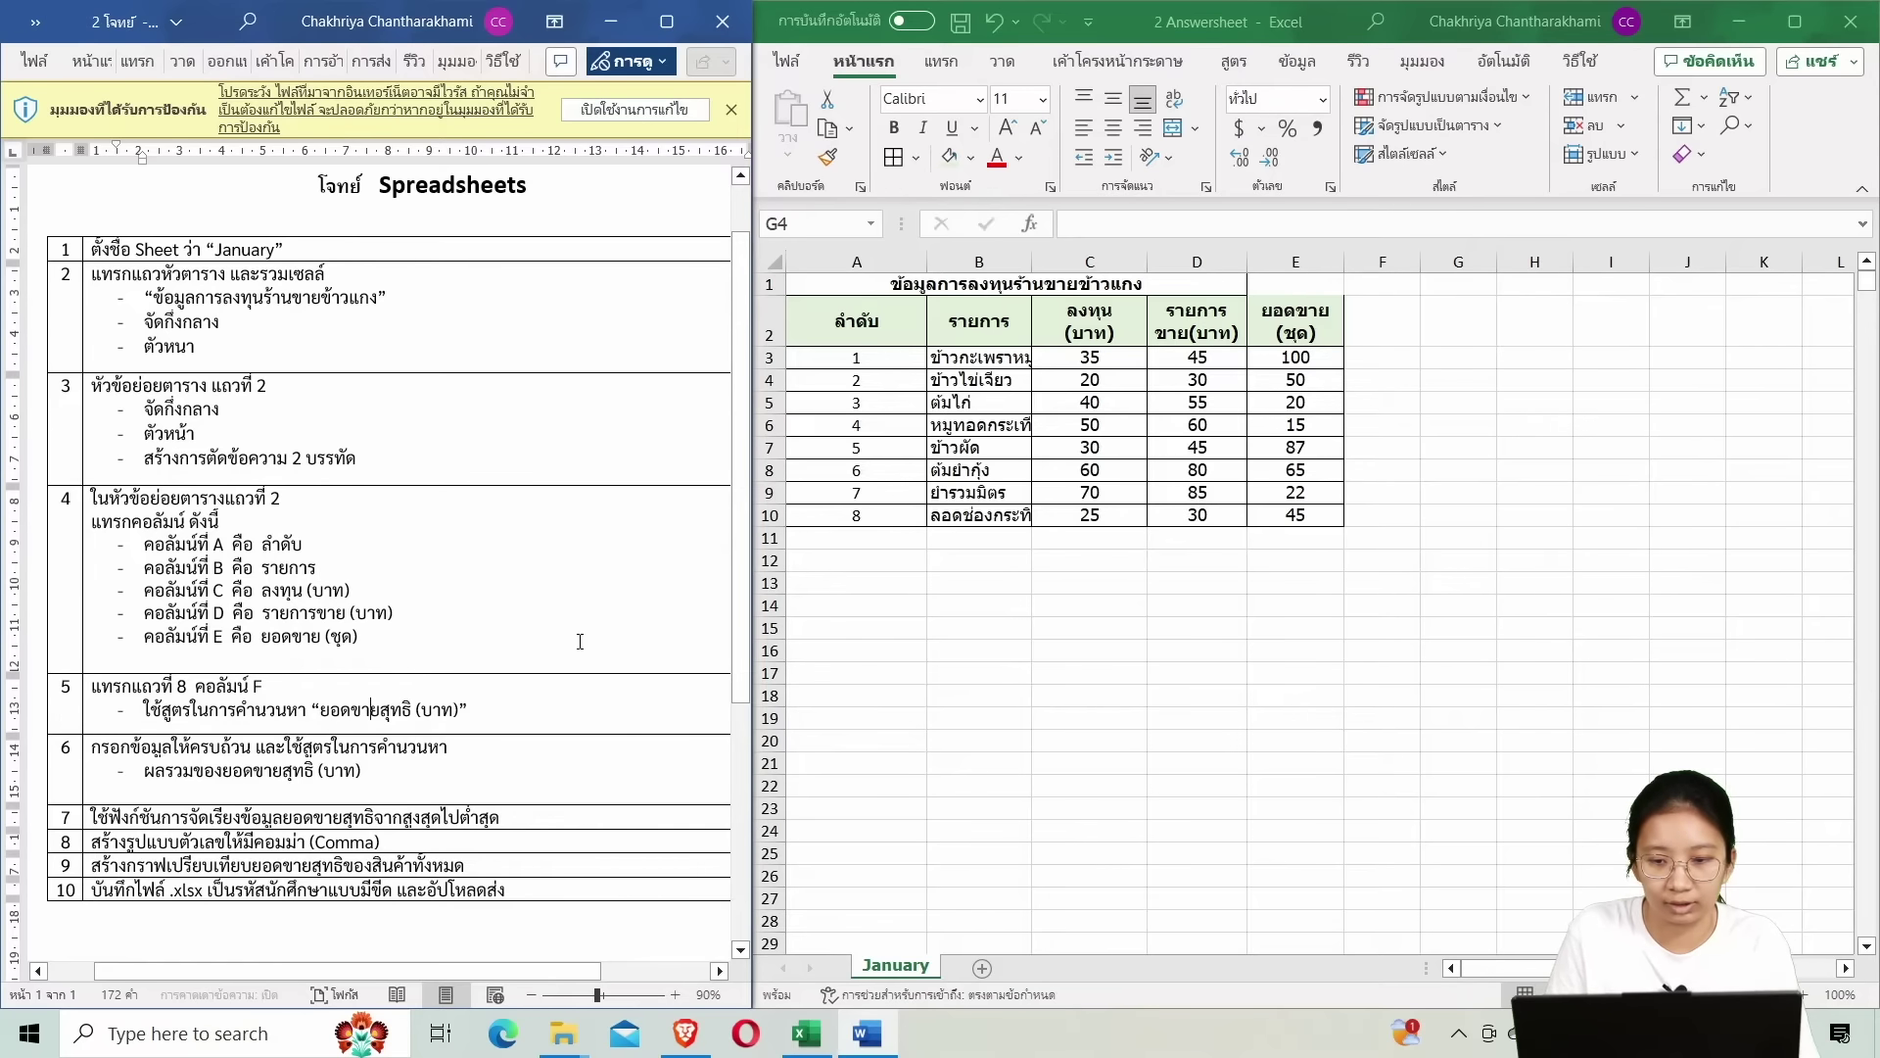
# Enter the heading "ยอดขายสุทธิ (บาท)" in cell F2.
pyautogui.click(1384, 324)
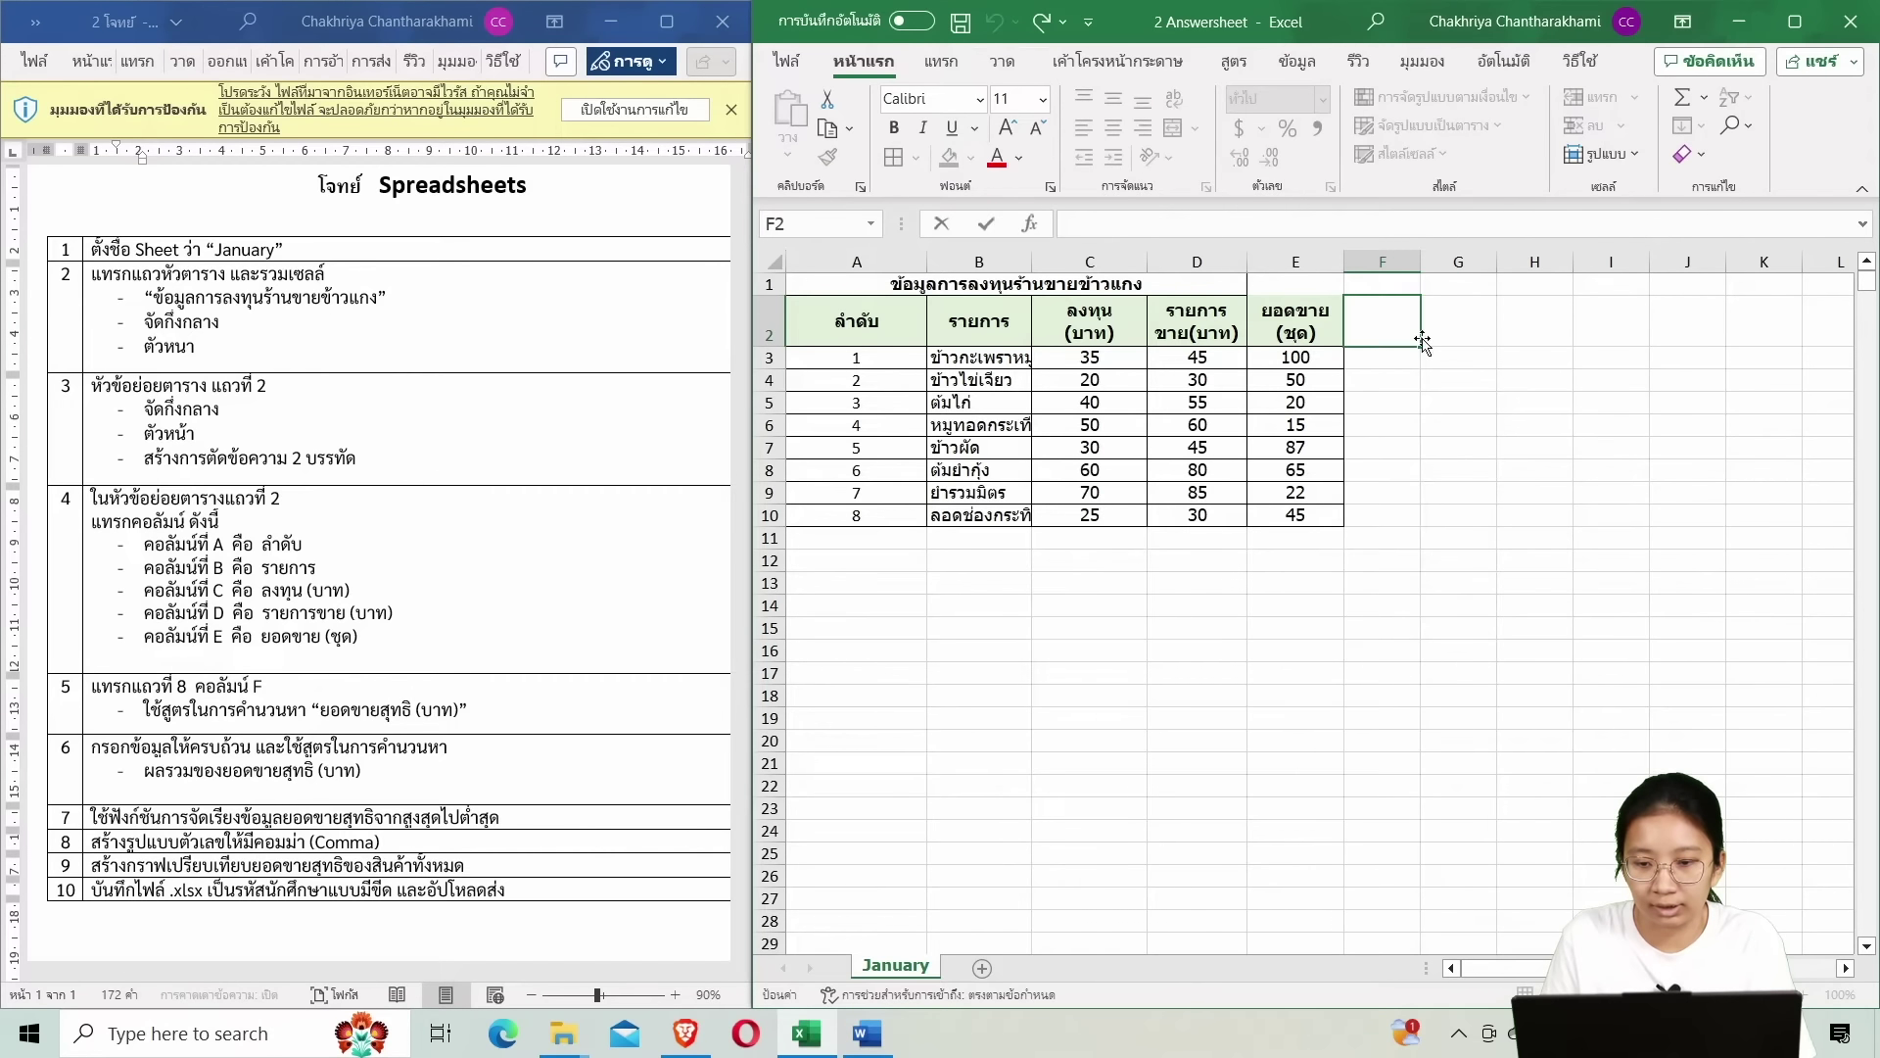
pyautogui.write('ย')
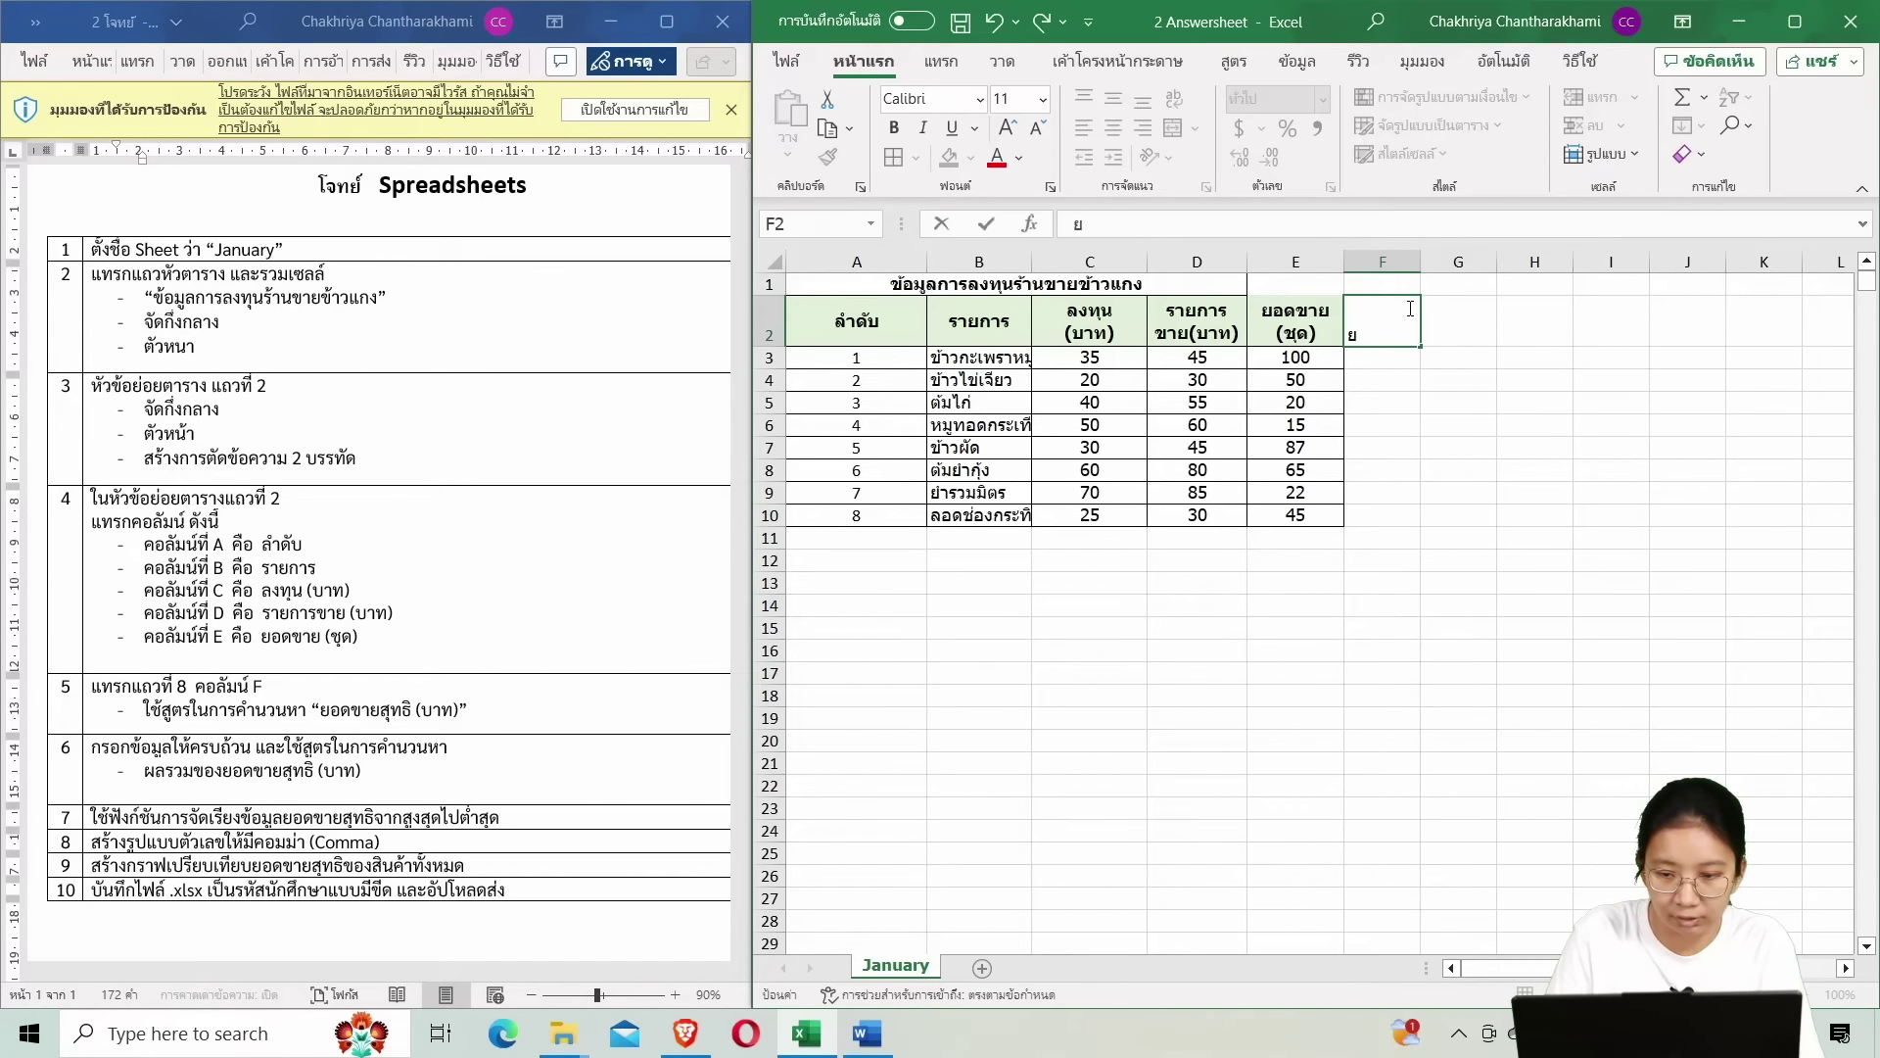
pyautogui.write('อดขายสุ')
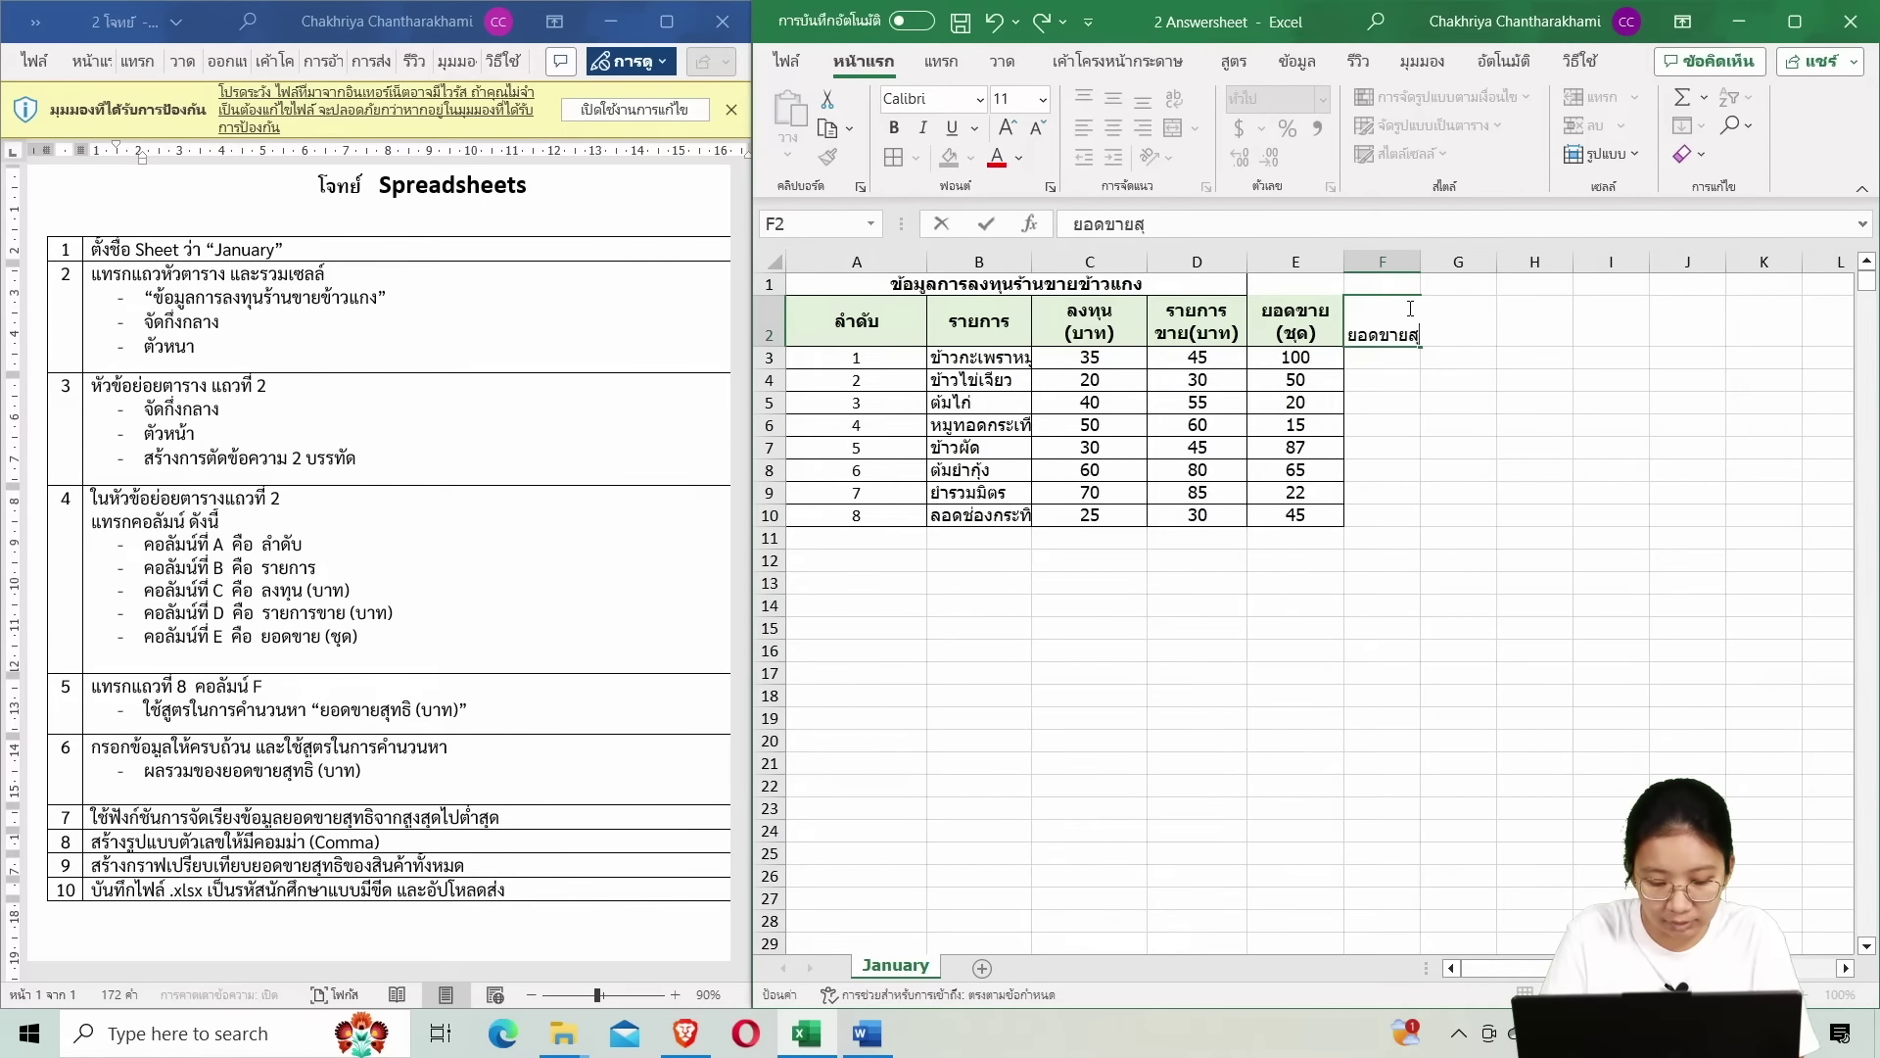
pyautogui.write('ทธ')
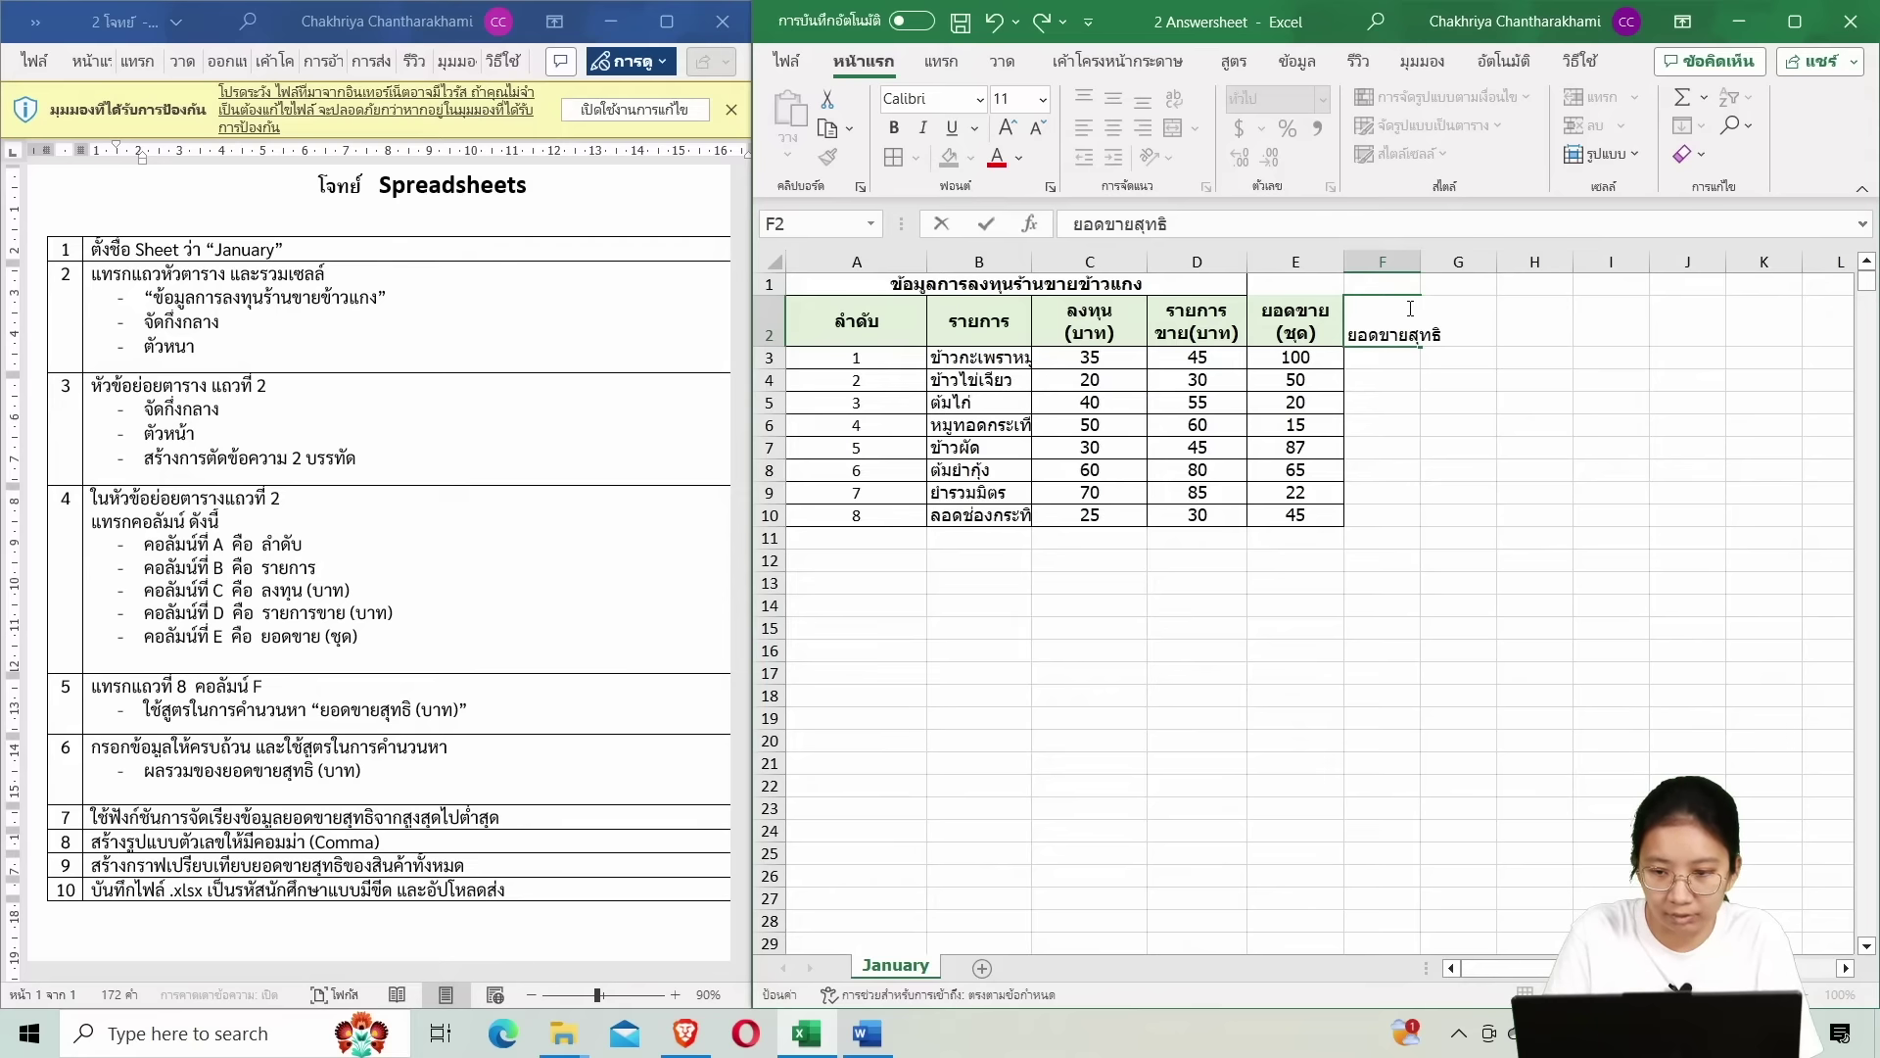
pyautogui.write('ิ (บาท)')
pyautogui.press('Return')
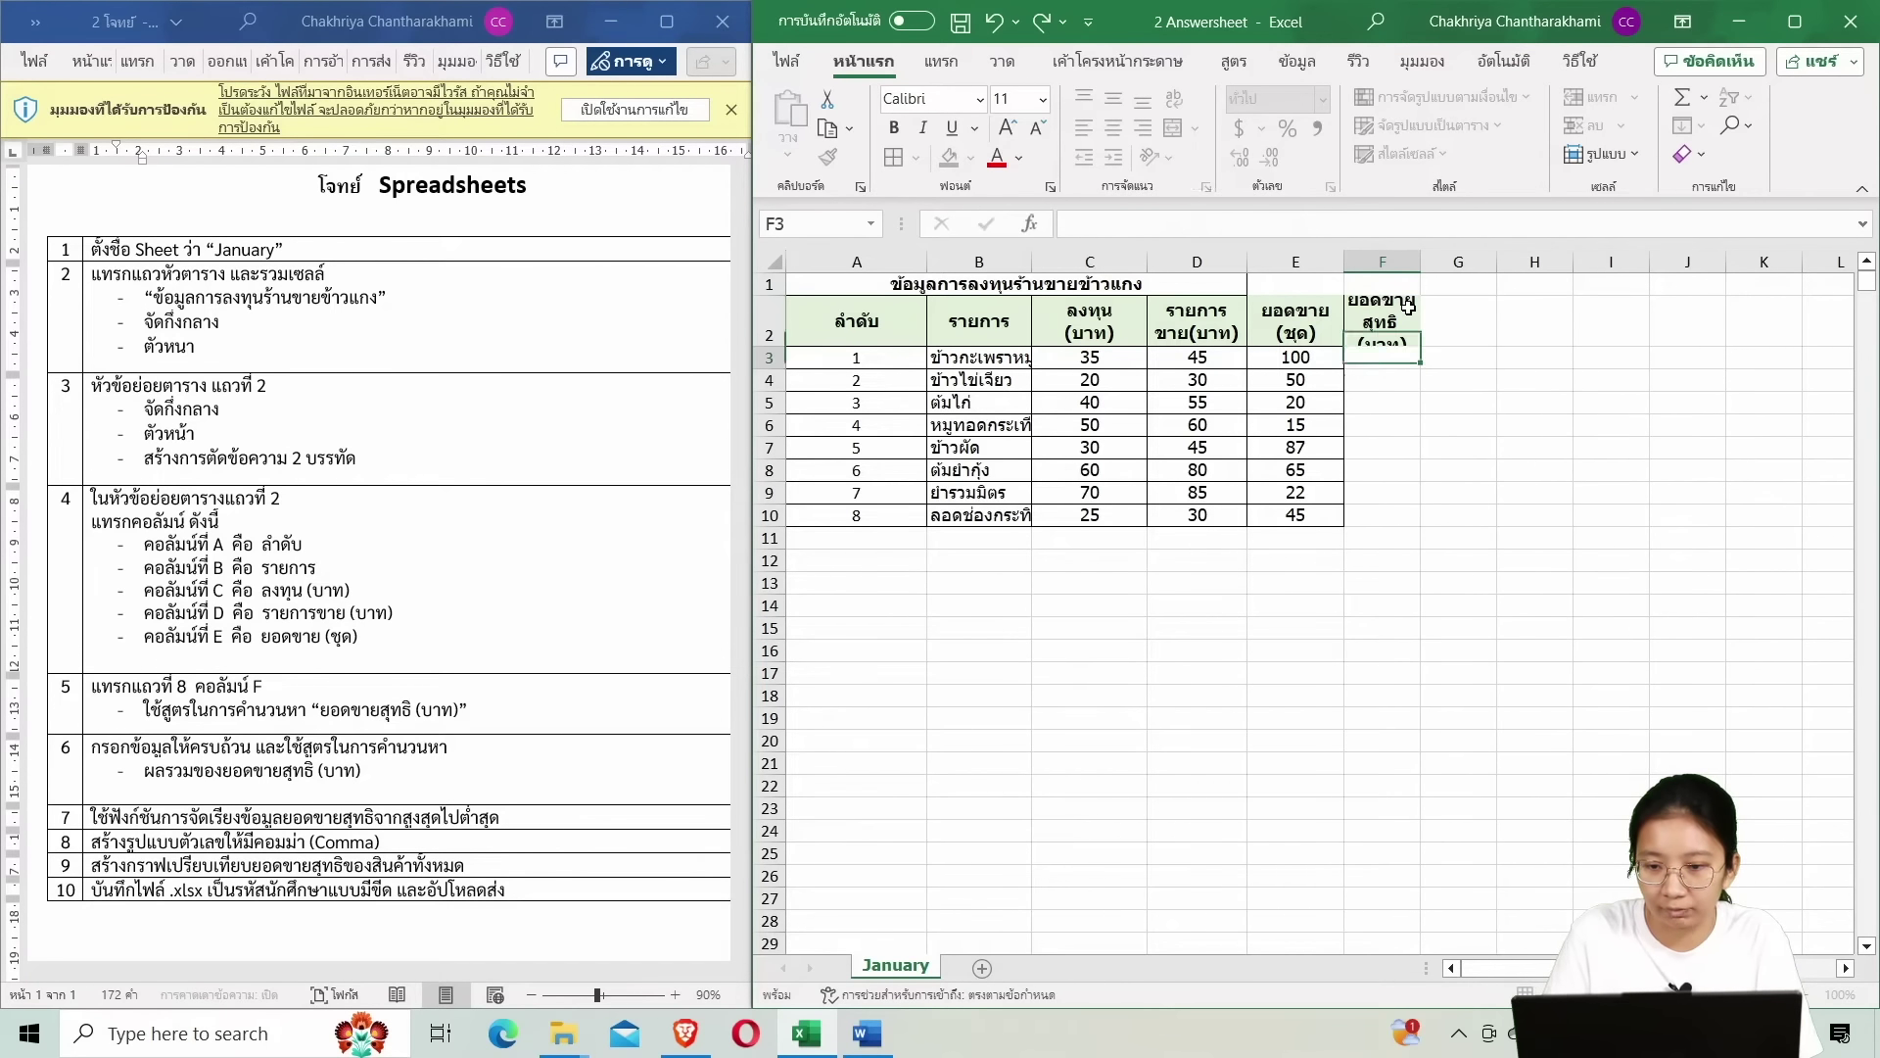
pyautogui.click(1405, 308)
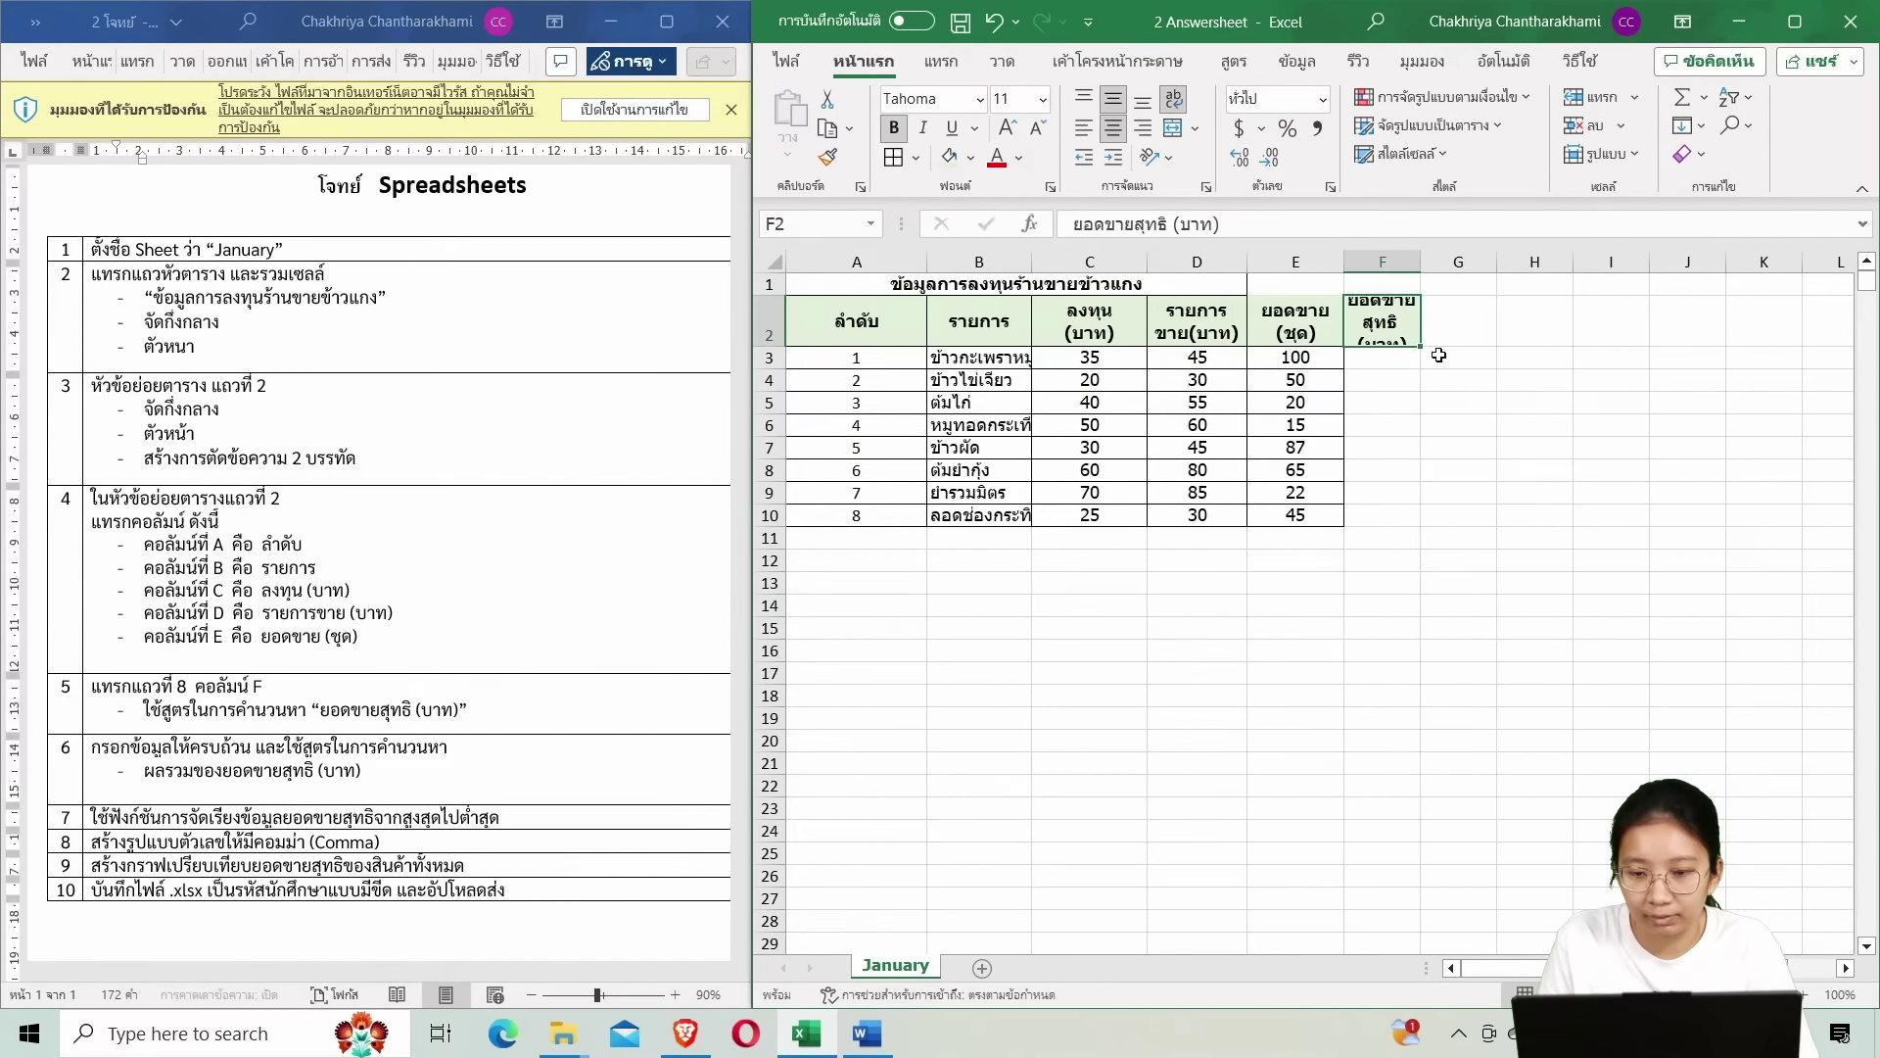
# Try removing the space before "(บาท)" in the F2 heading, comparing it with the other row 2 headings.
pyautogui.click(1215, 335)
pyautogui.click(1090, 323)
pyautogui.click(979, 323)
pyautogui.click(1296, 323)
pyautogui.click(1407, 328)
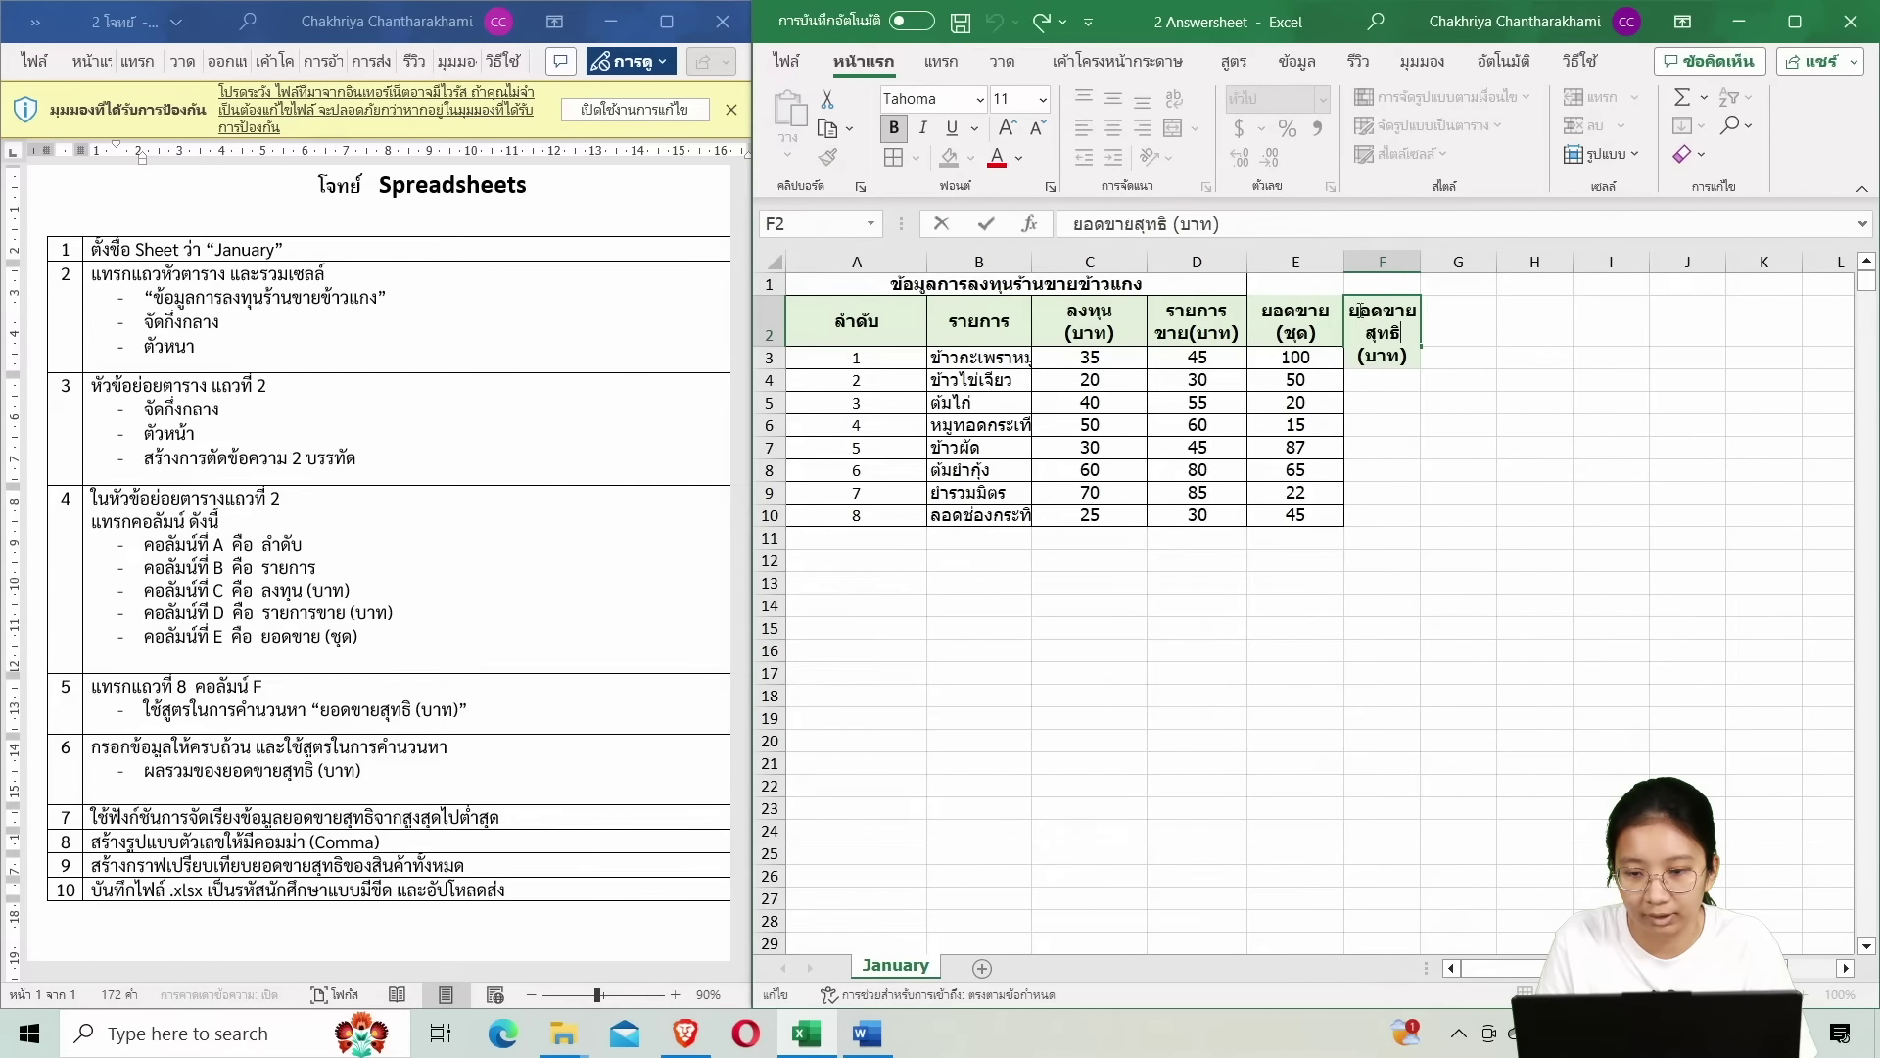
pyautogui.click(1479, 321)
pyautogui.doubleClick(1380, 339)
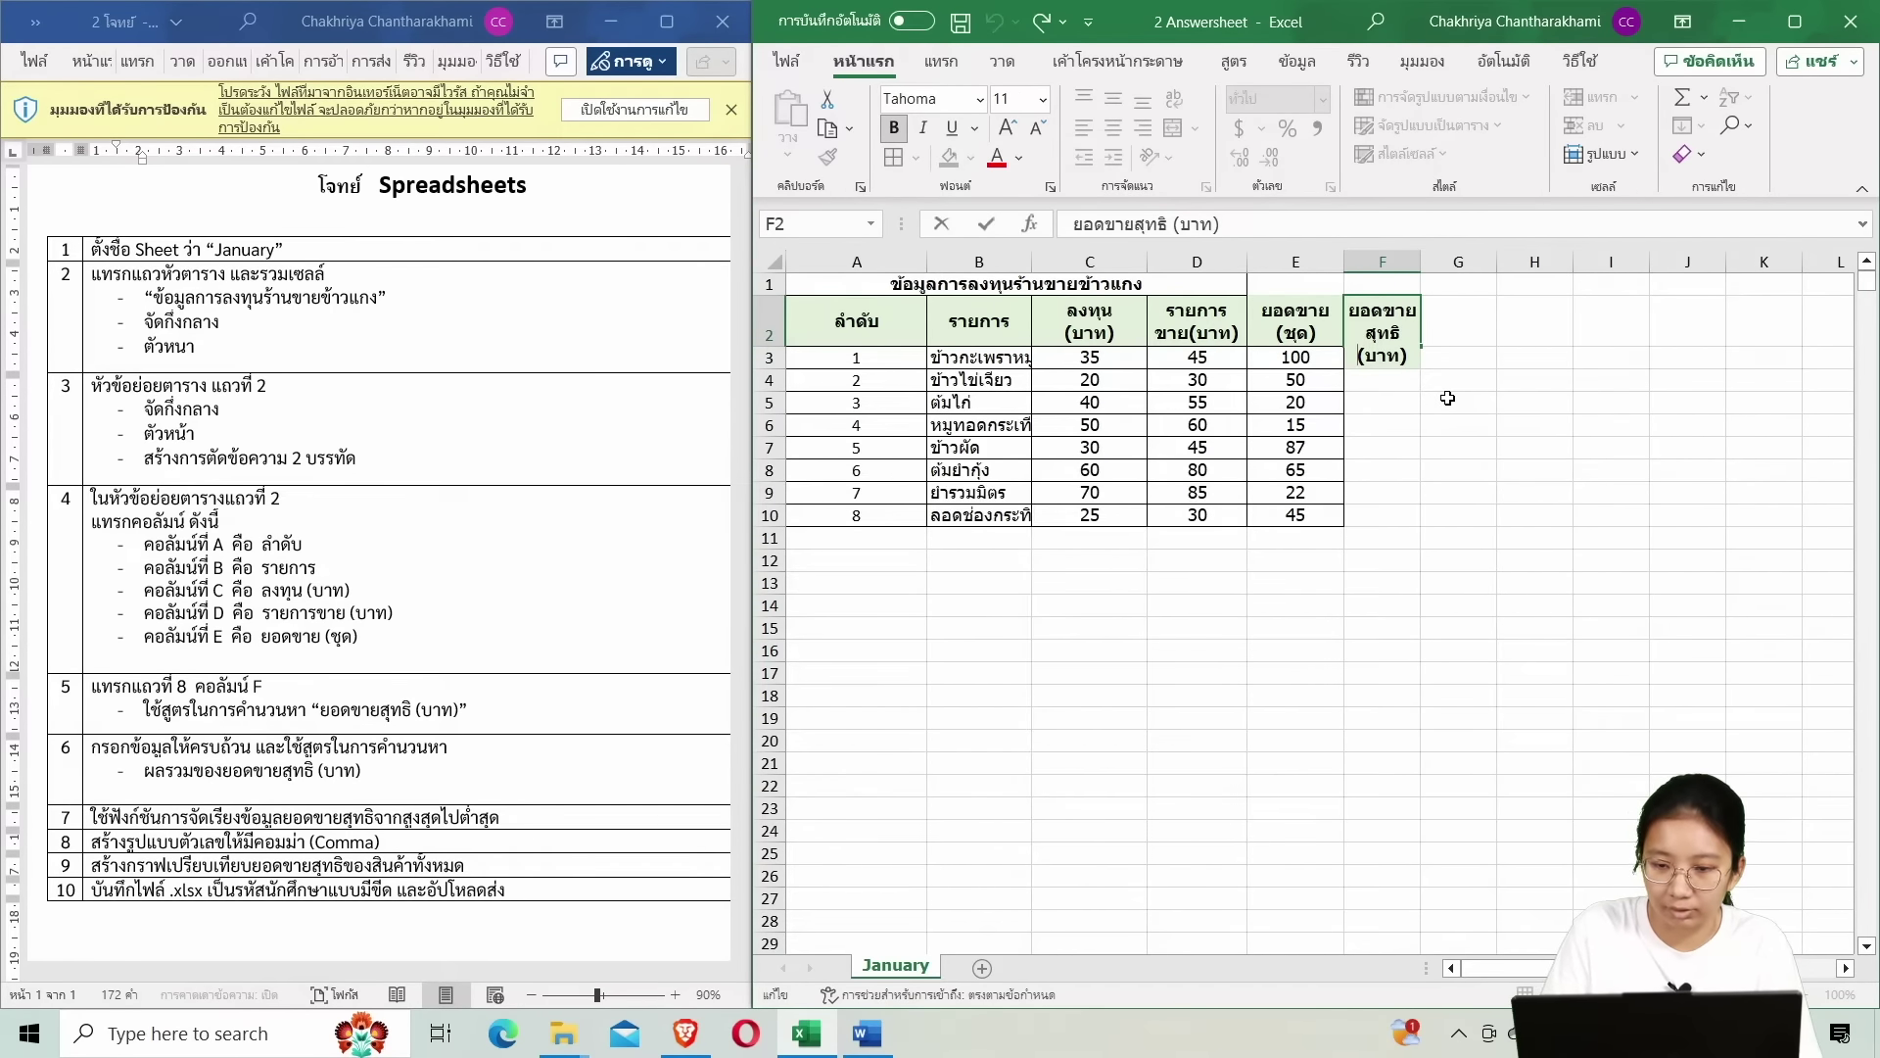
pyautogui.press('Delete')
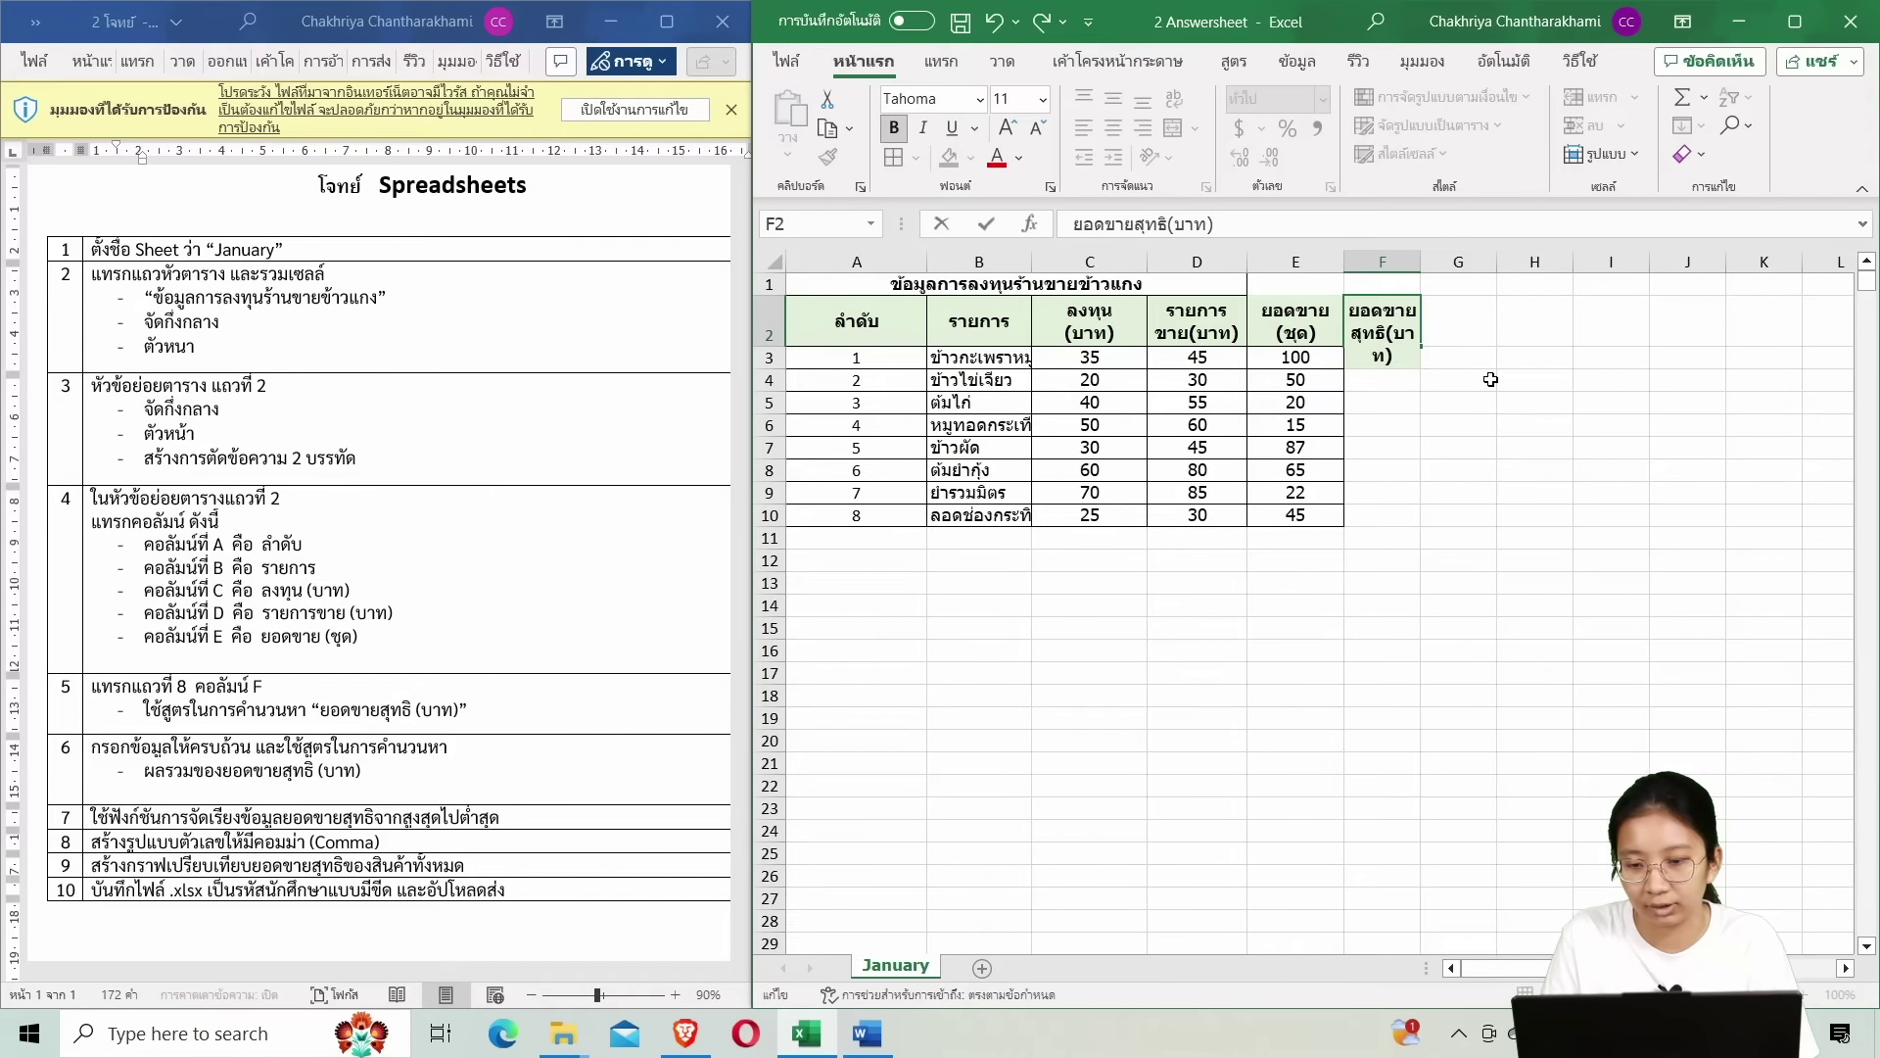
pyautogui.click(1489, 379)
# Try adjusting the line break before "สุทธิ" in the F2 heading.
pyautogui.doubleClick(1372, 355)
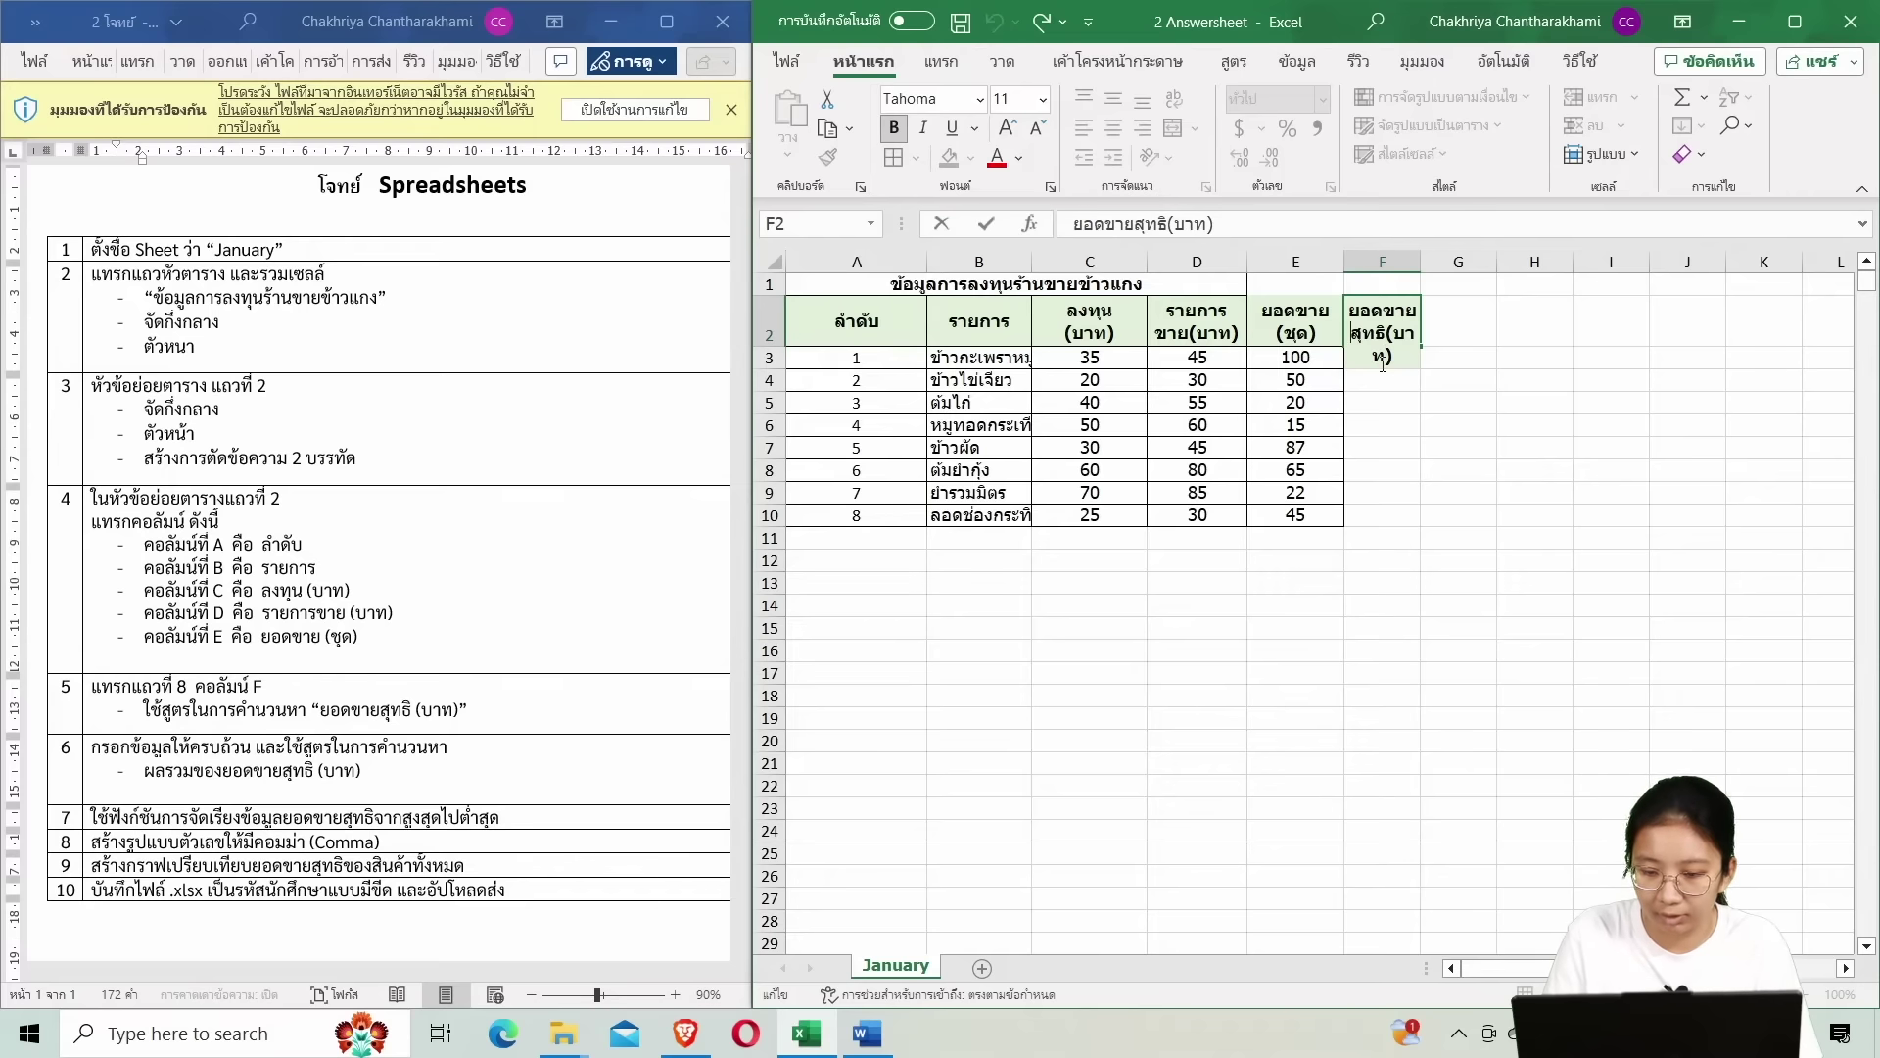
pyautogui.hotkey('alt', 'Return')
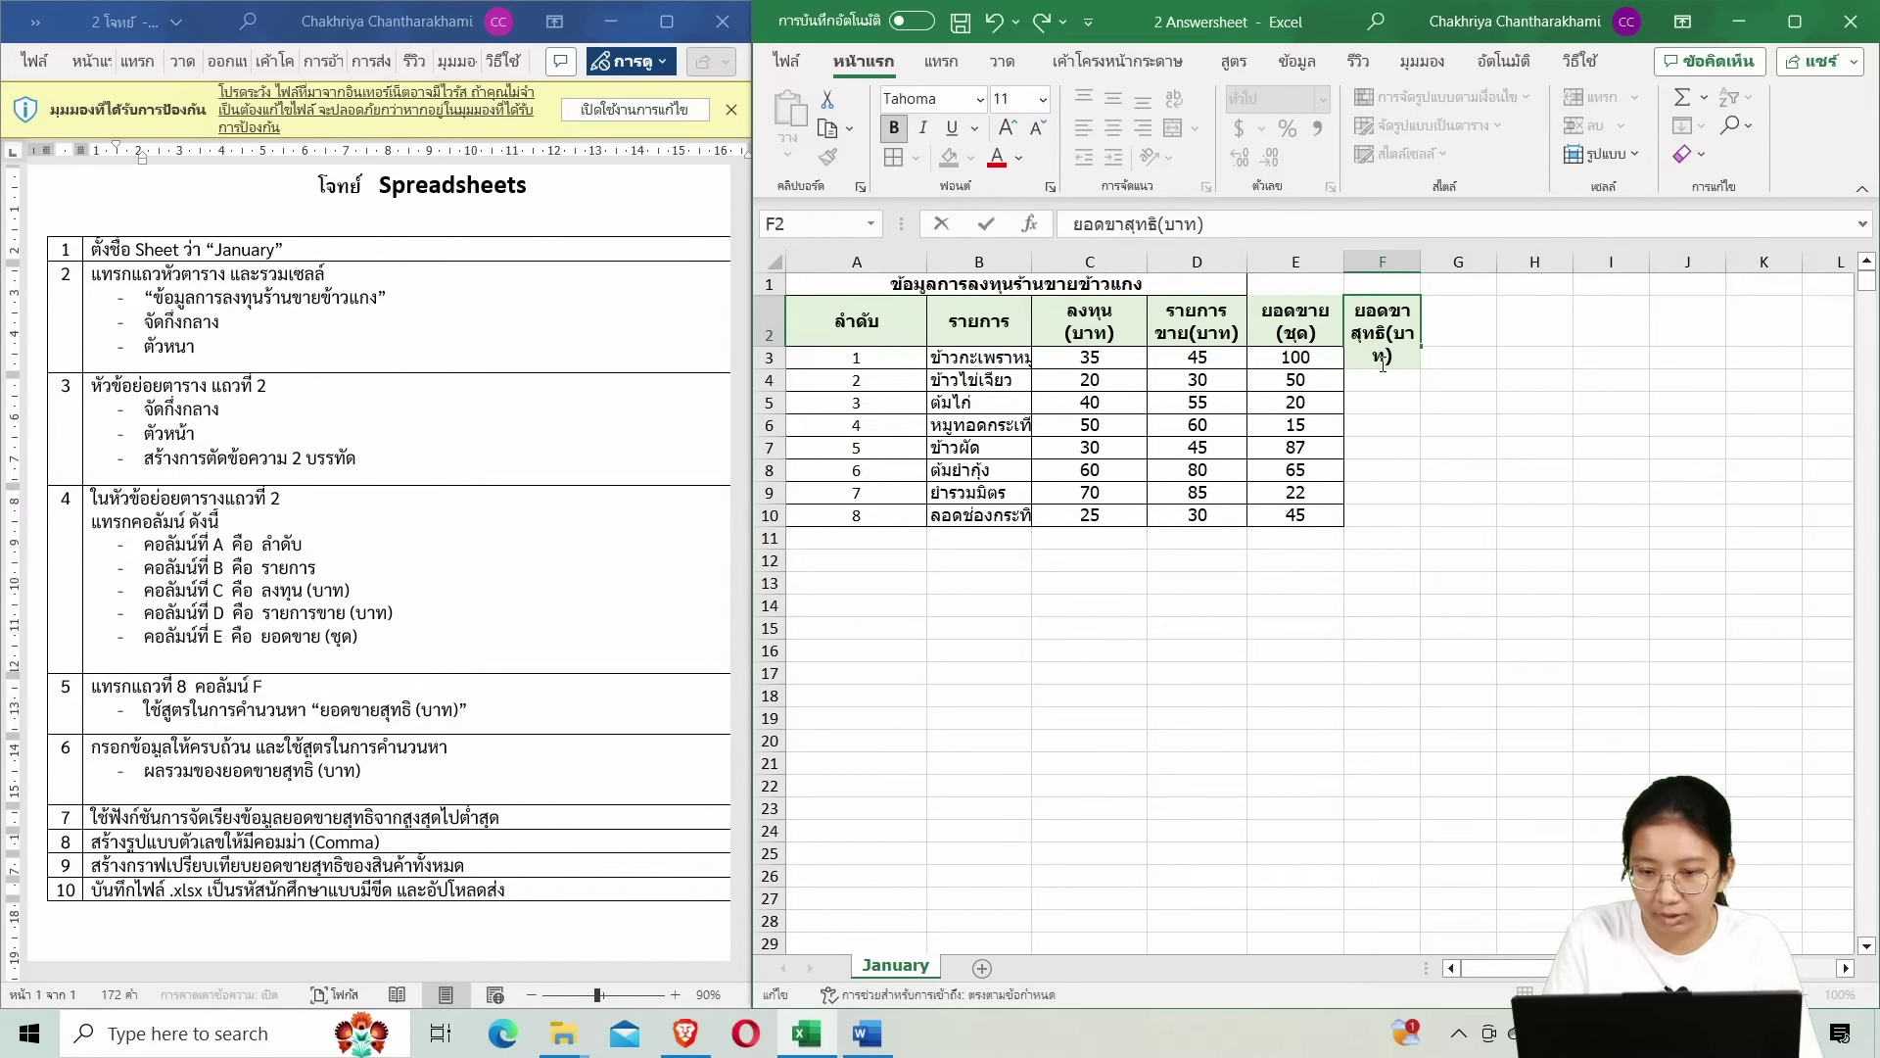
pyautogui.press('BackSpace')
pyautogui.hotkey('ctrl', 'Return')
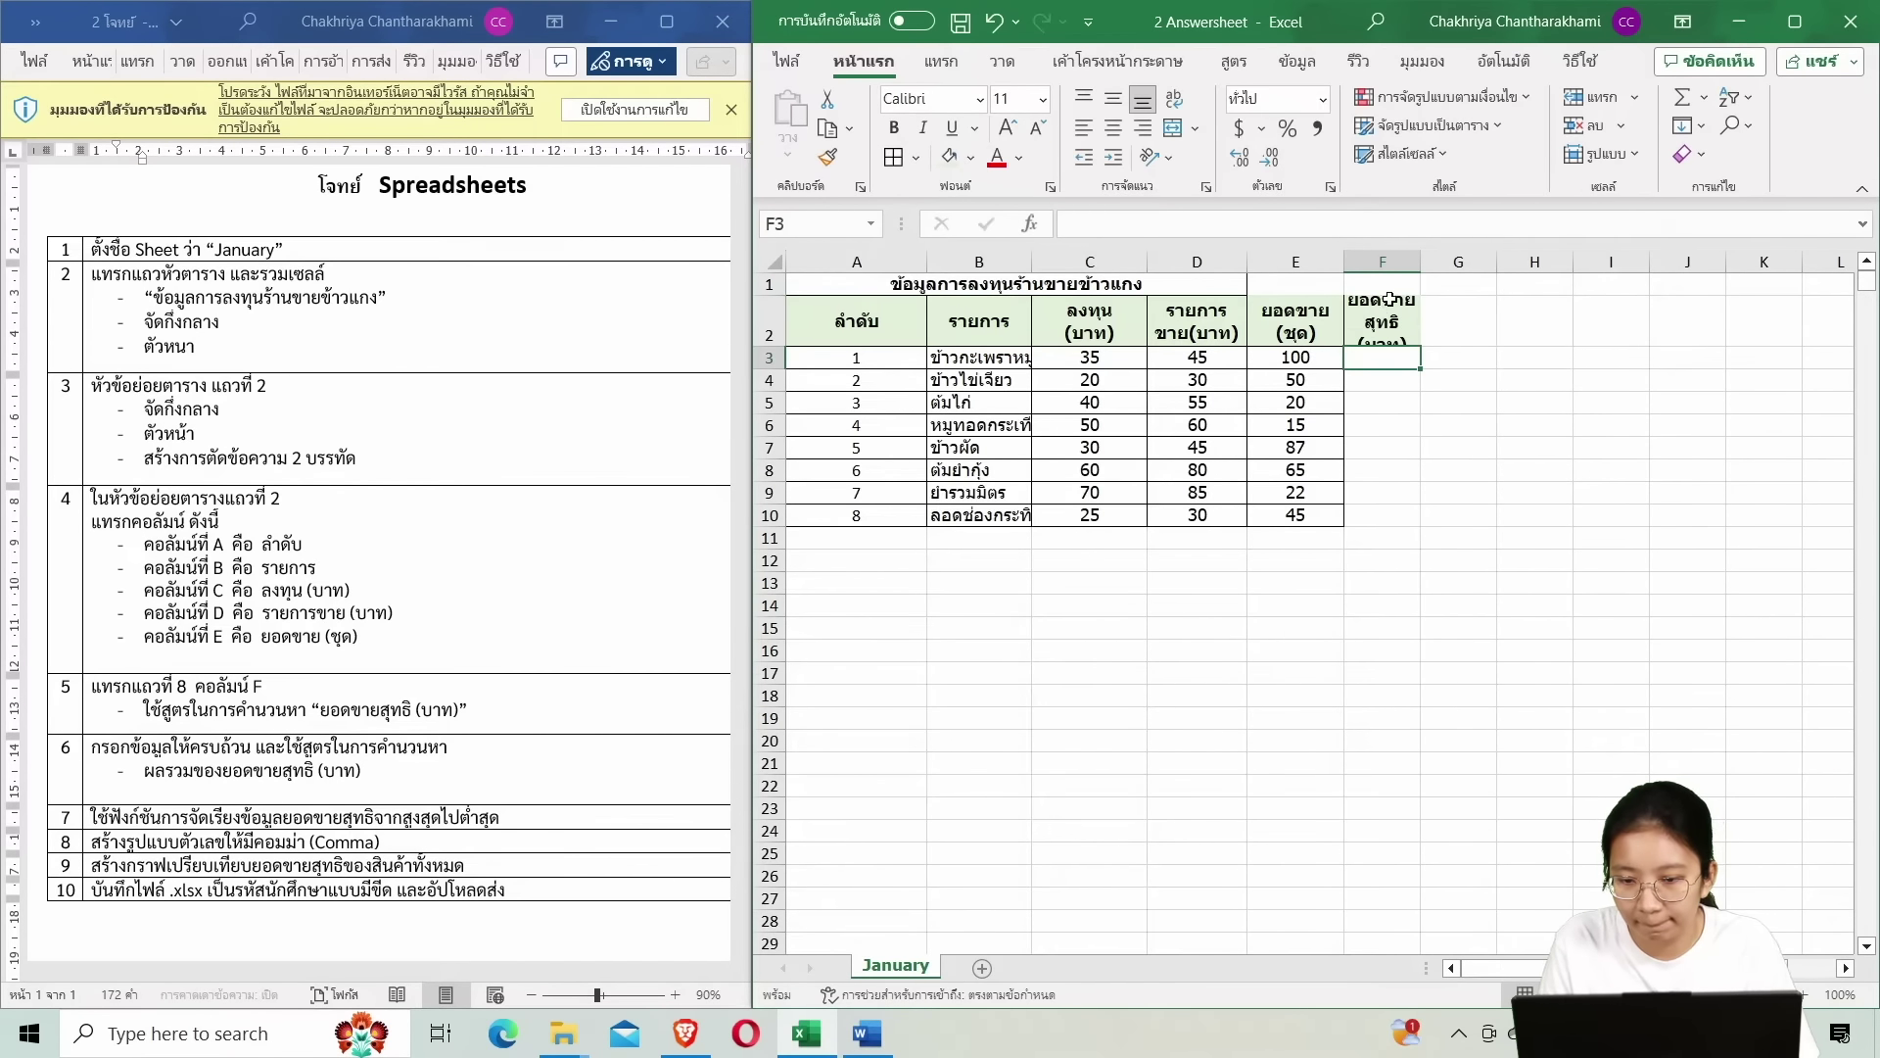
# Widen column F so the heading "ยอดขายสุทธิ(บาท)" in F2 fits on two lines.
pyautogui.doubleClick(1408, 326)
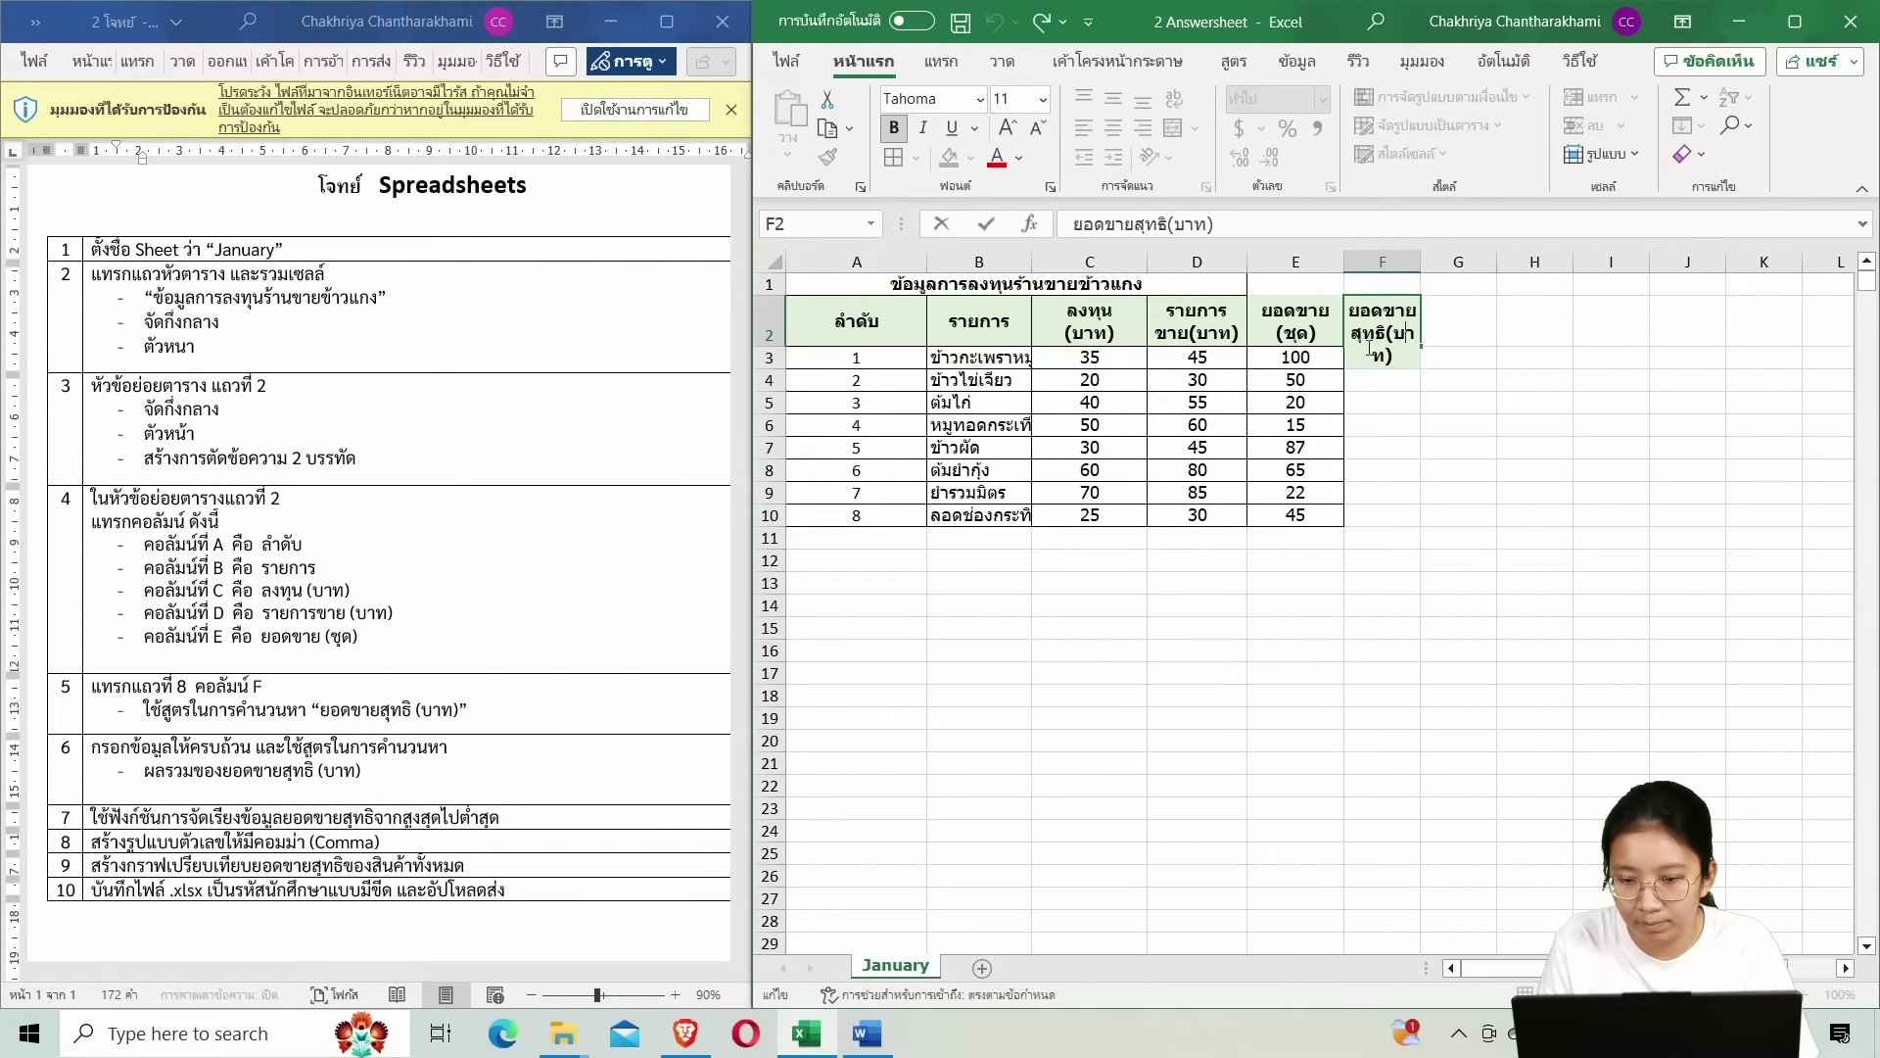
pyautogui.click(1429, 354)
pyautogui.click(1403, 318)
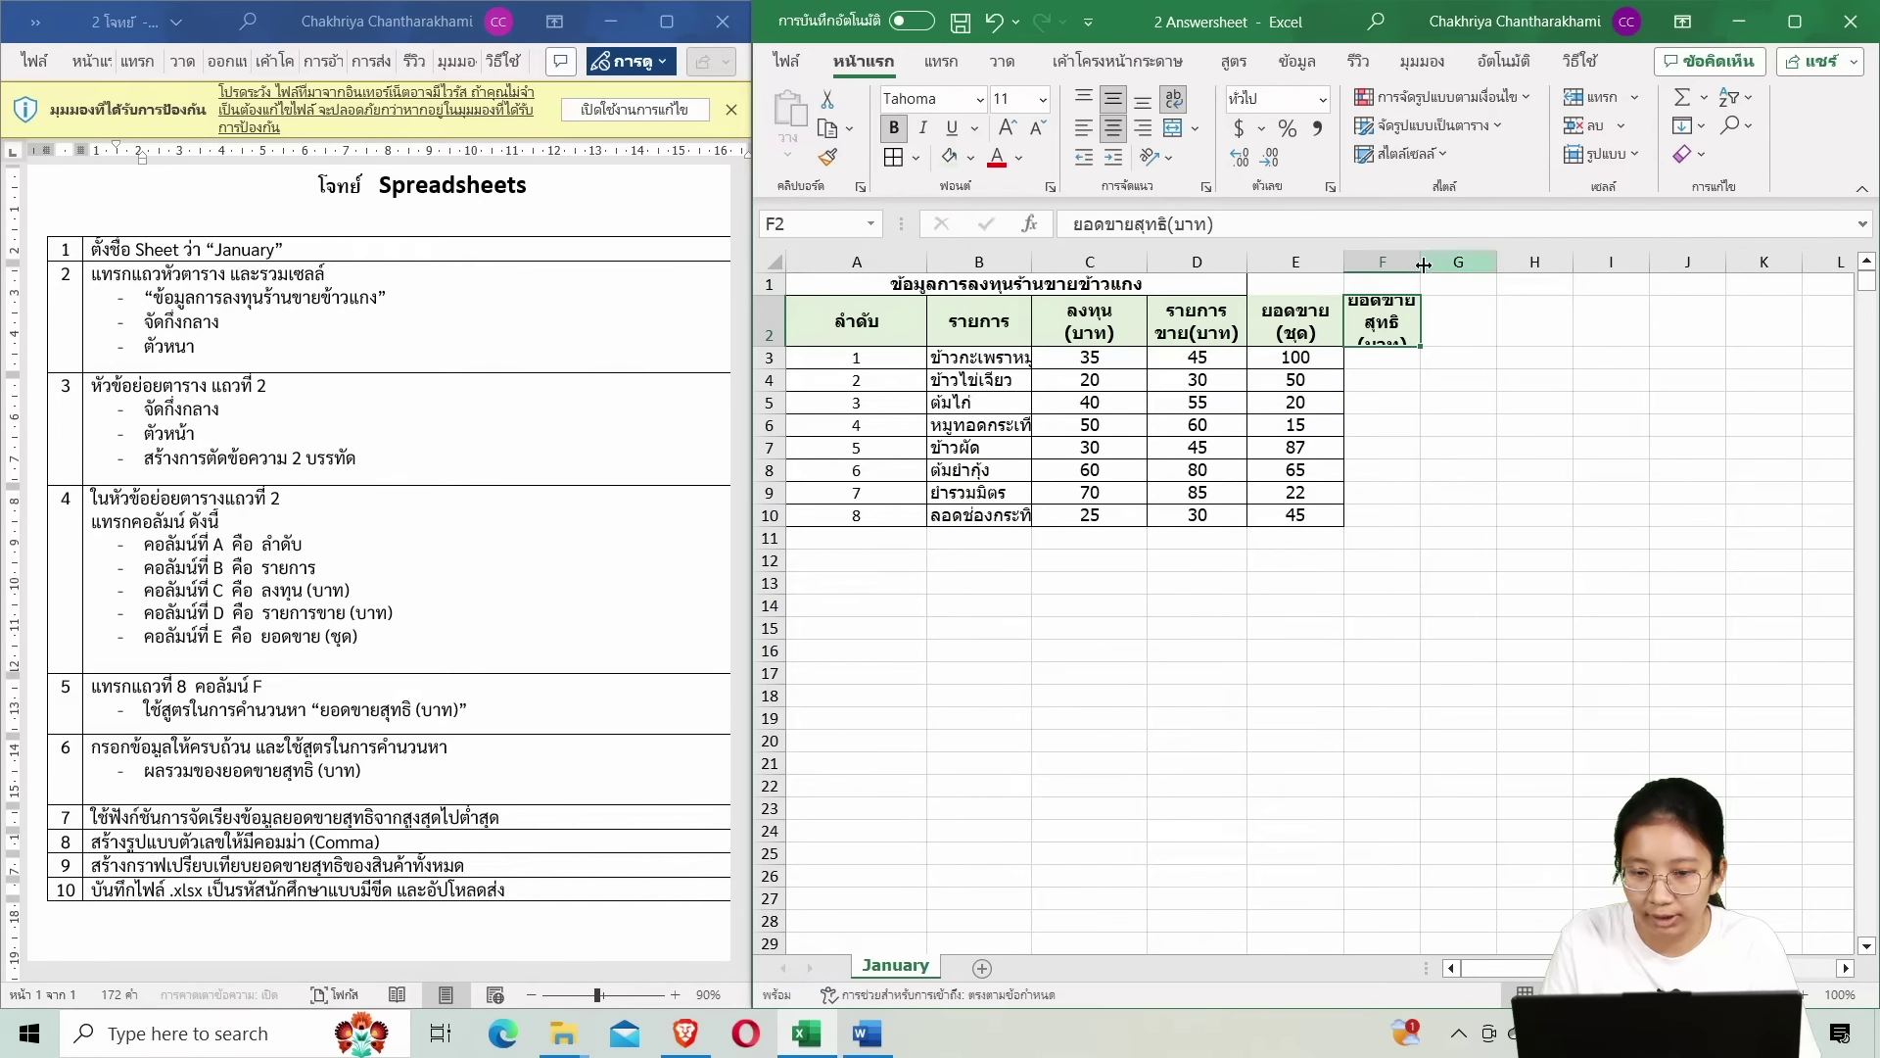
pyautogui.moveTo(1419, 259); pyautogui.dragTo(1455, 263)
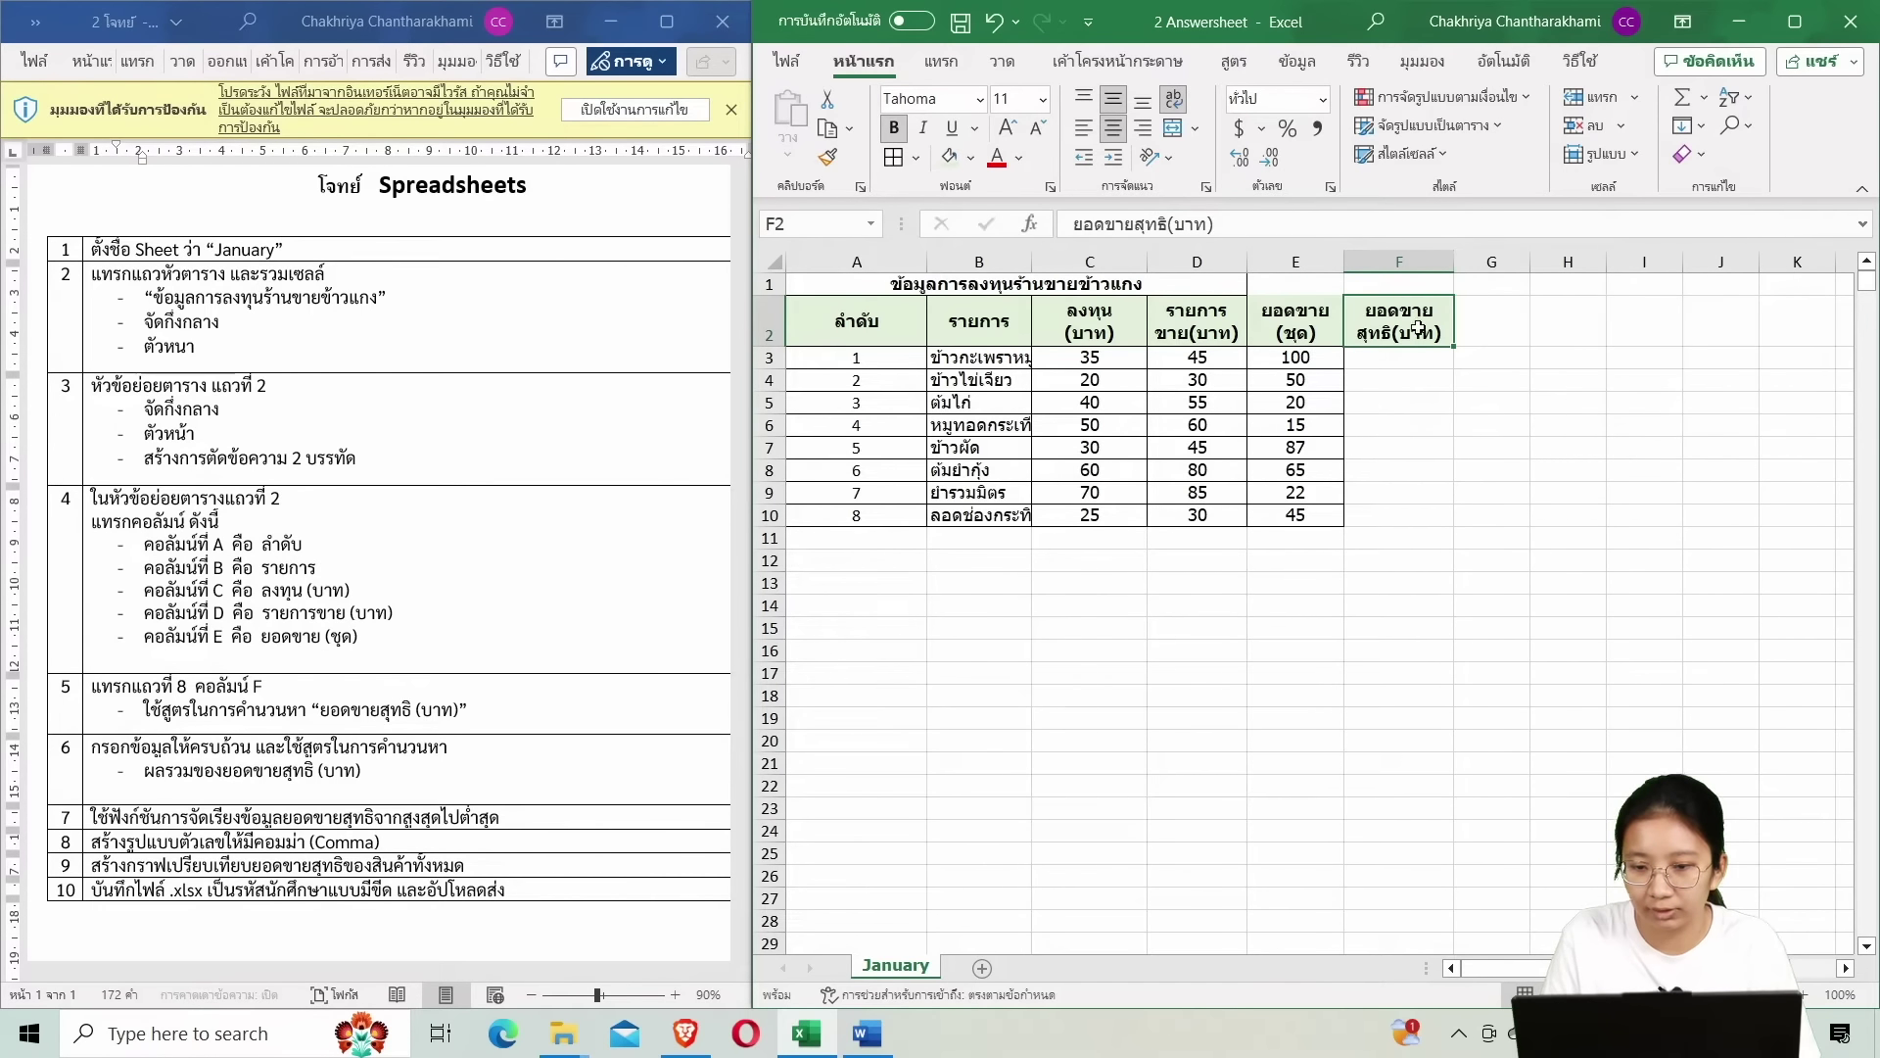
pyautogui.click(1442, 404)
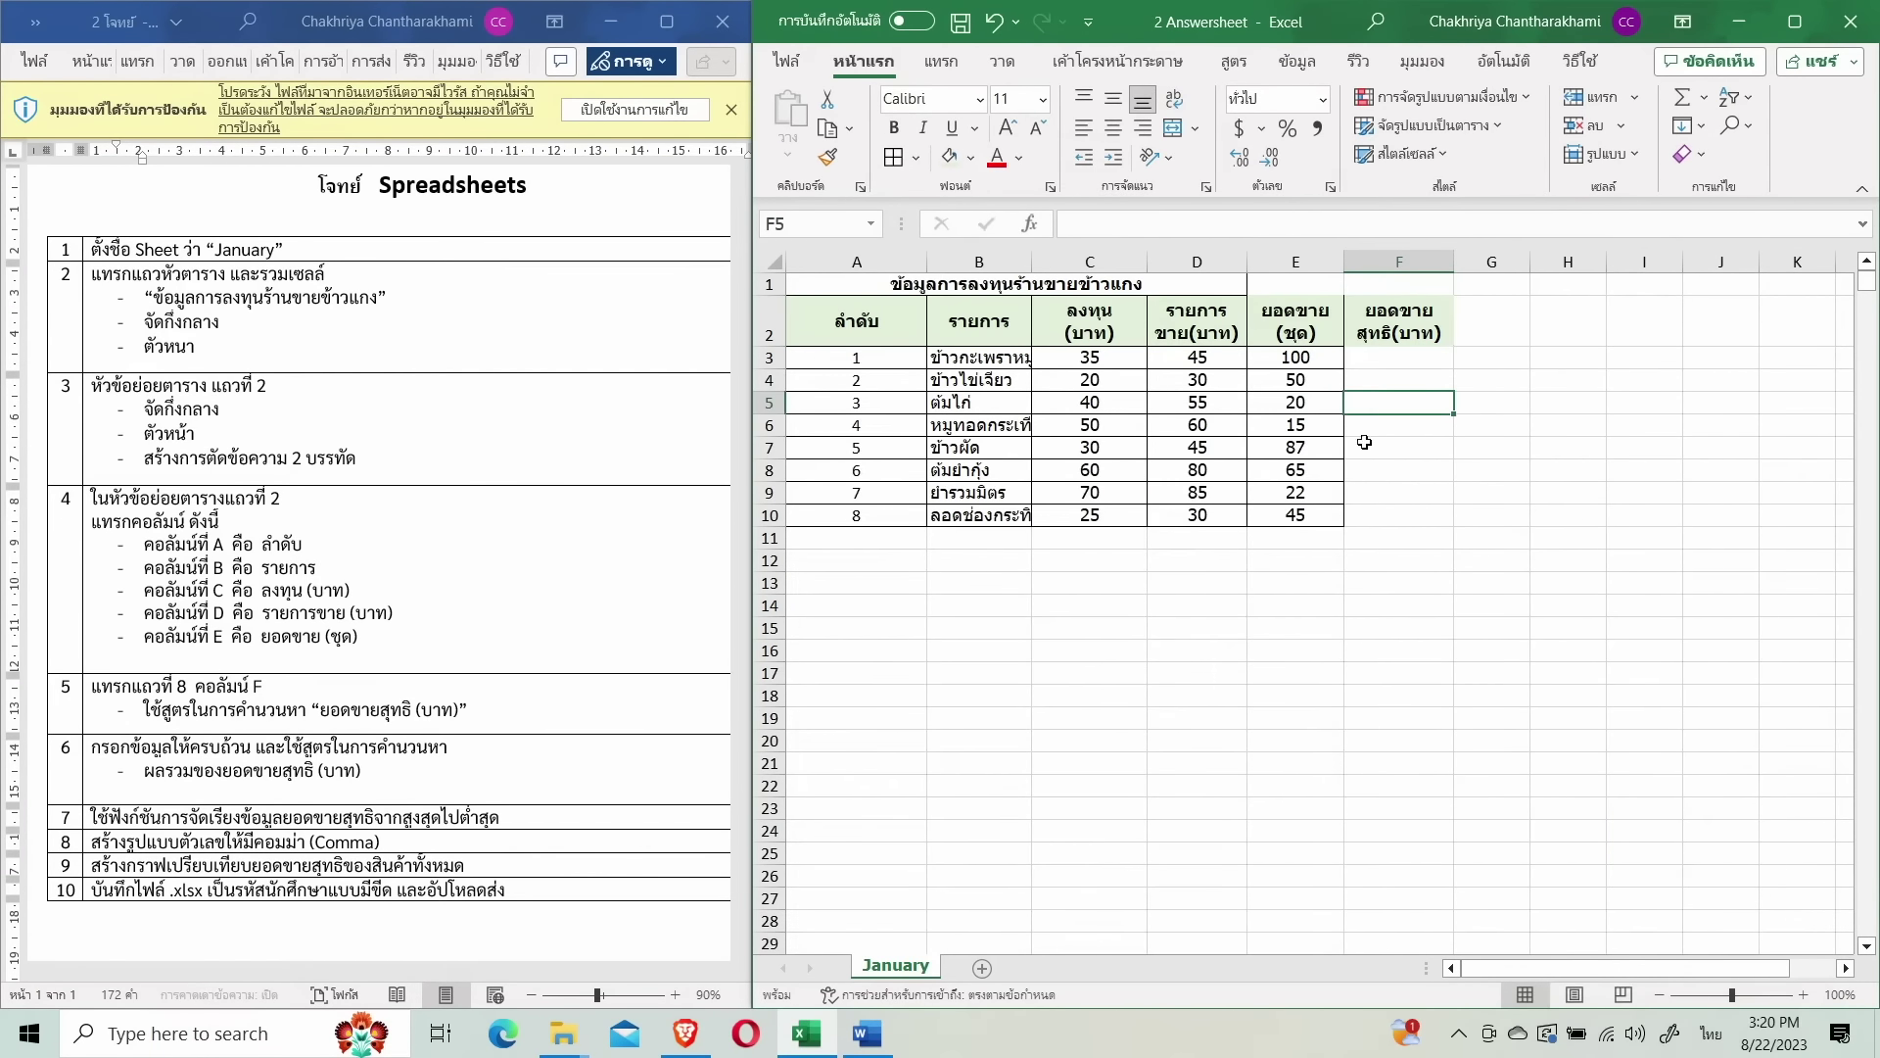
pyautogui.moveTo(1453, 263); pyautogui.dragTo(1443, 262)
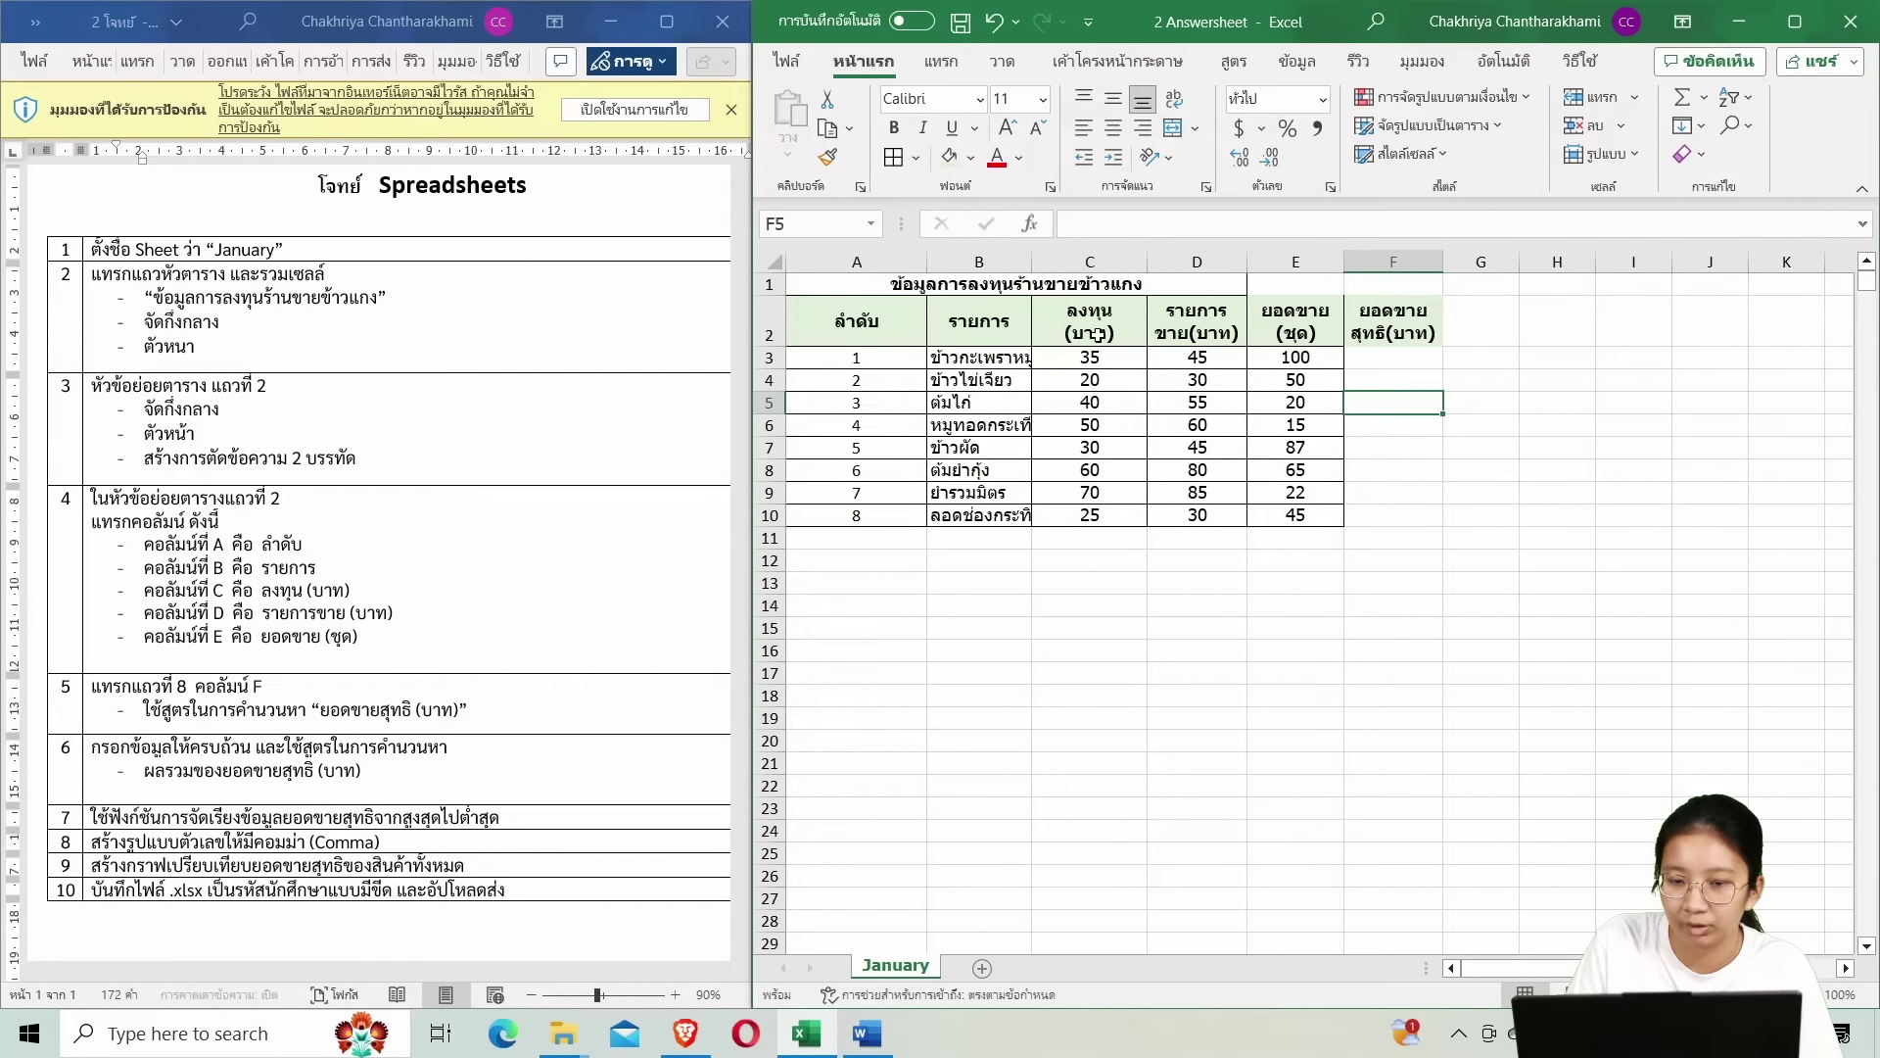
pyautogui.click(1394, 324)
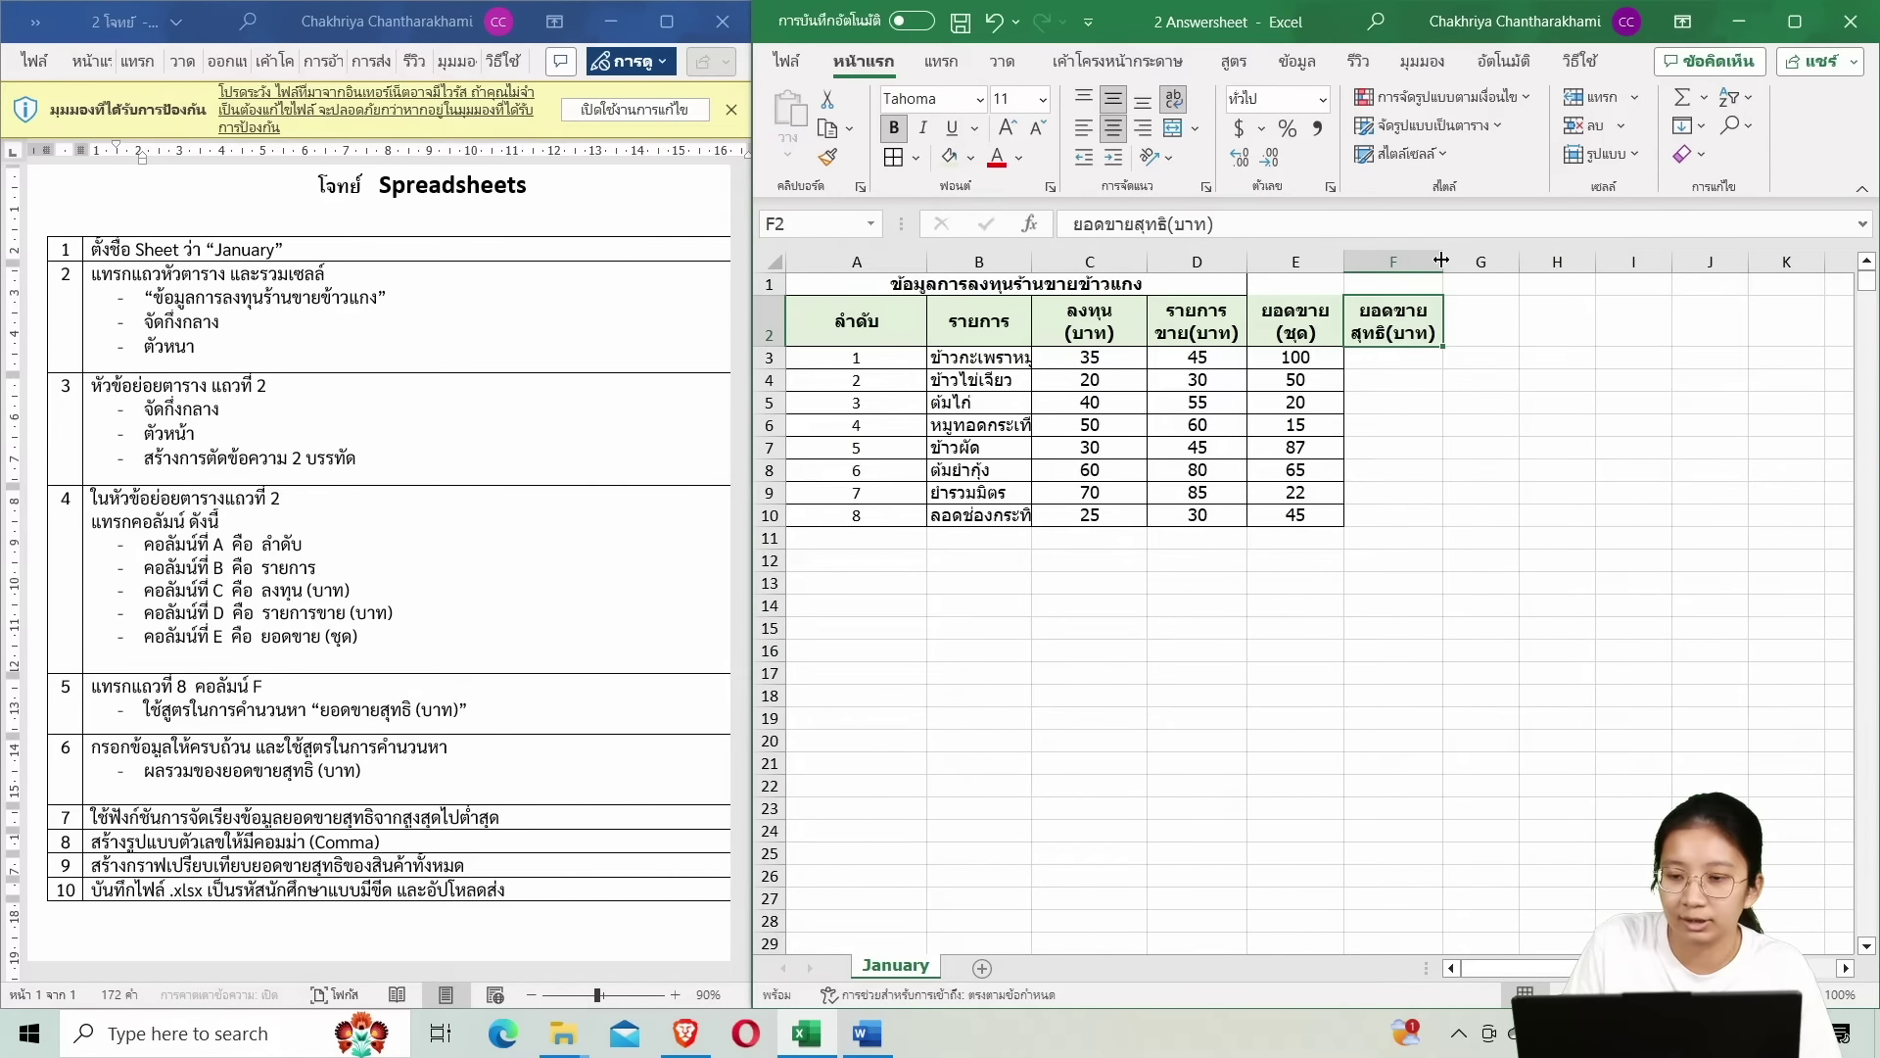
pyautogui.moveTo(1442, 260)
pyautogui.mouseDown()
pyautogui.moveTo(1407, 256)
pyautogui.moveTo(1497, 260)
pyautogui.moveTo(1410, 262)
pyautogui.moveTo(1455, 263)
pyautogui.mouseUp()
pyautogui.click(1411, 425)
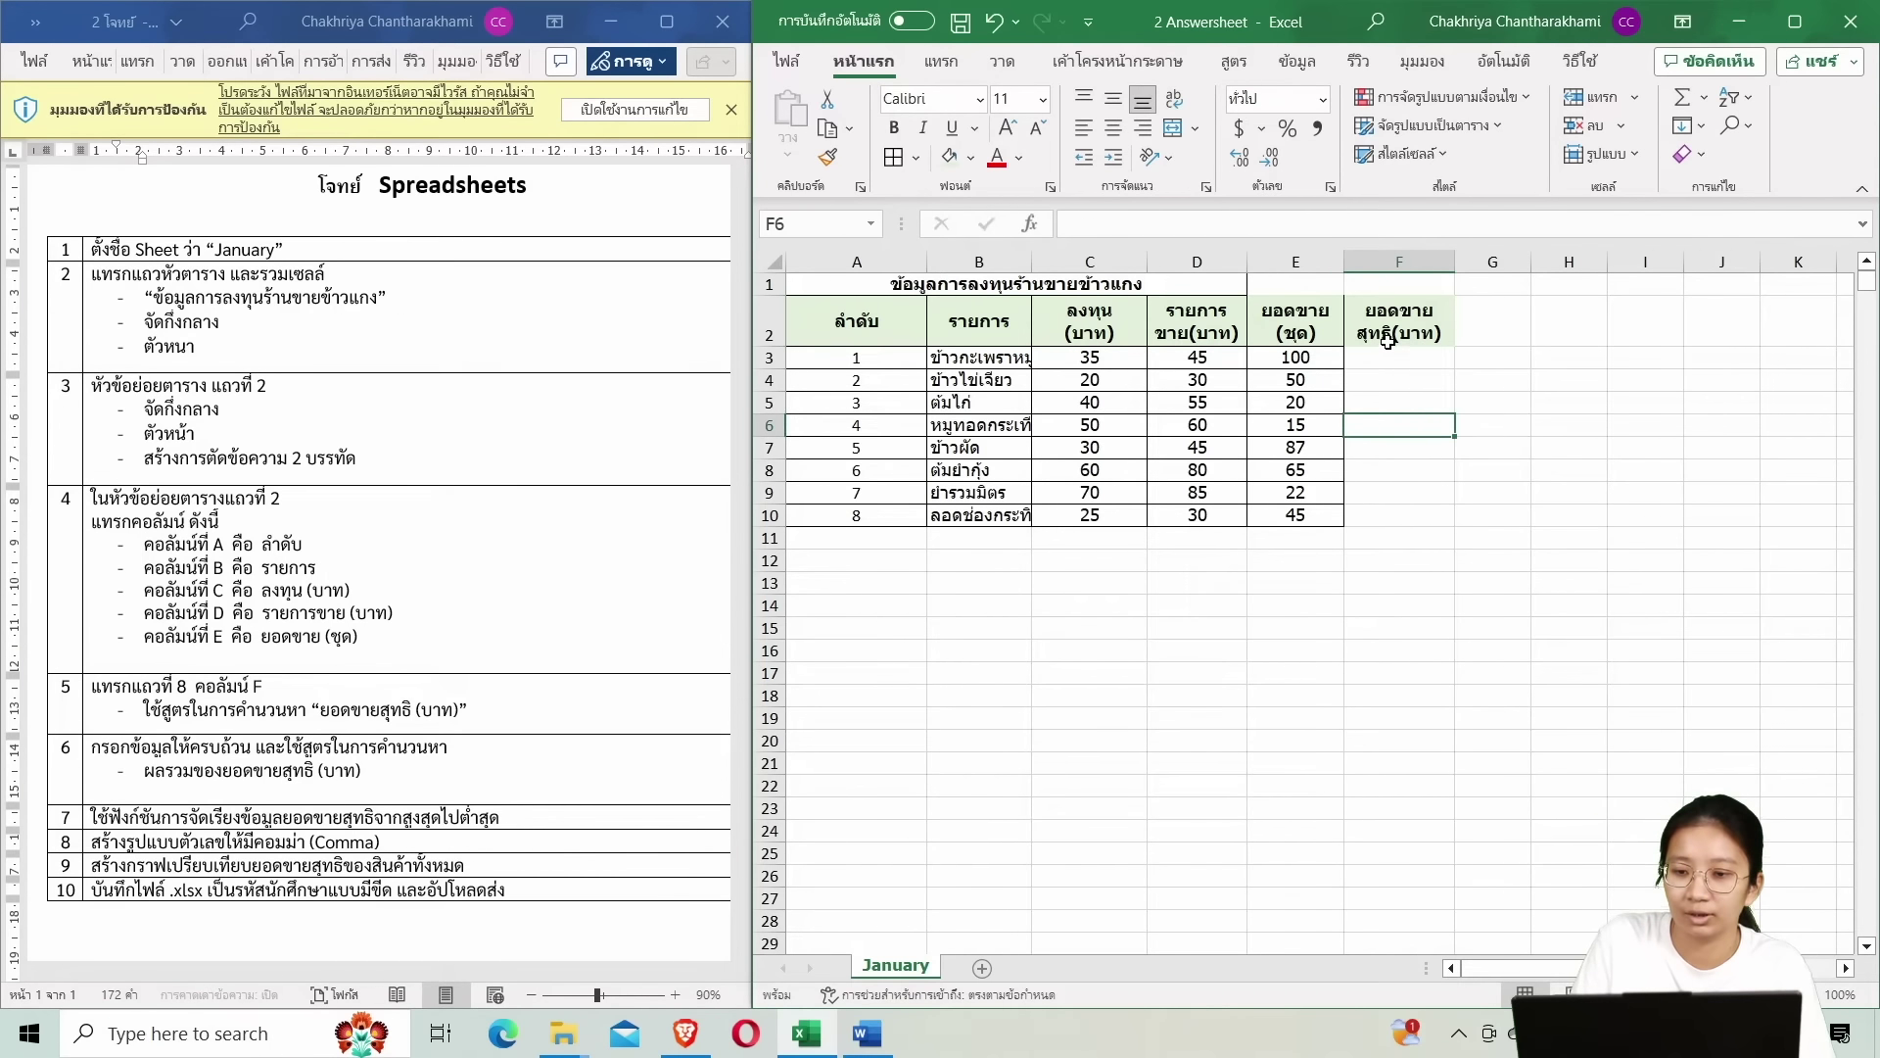
# Apply all borders to the net sales column cells F2:F10.
pyautogui.moveTo(1401, 320); pyautogui.dragTo(1389, 517)
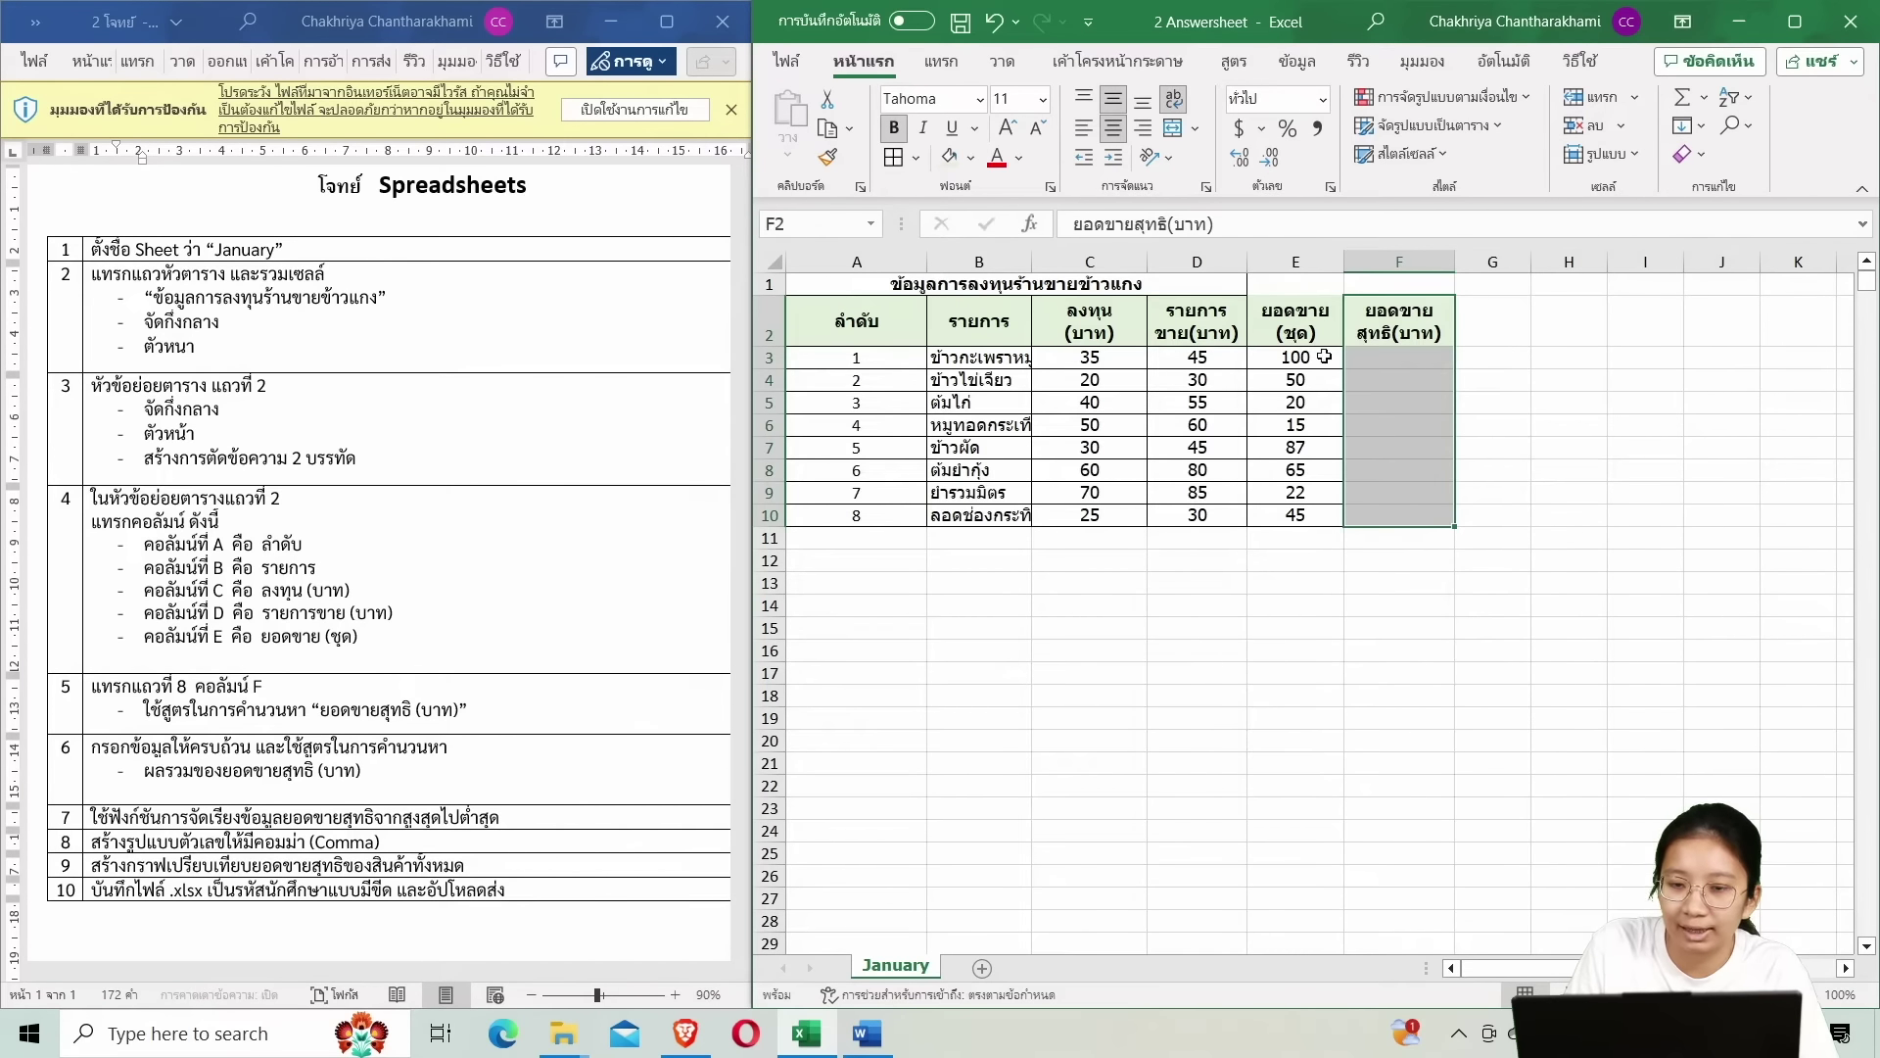
pyautogui.click(916, 160)
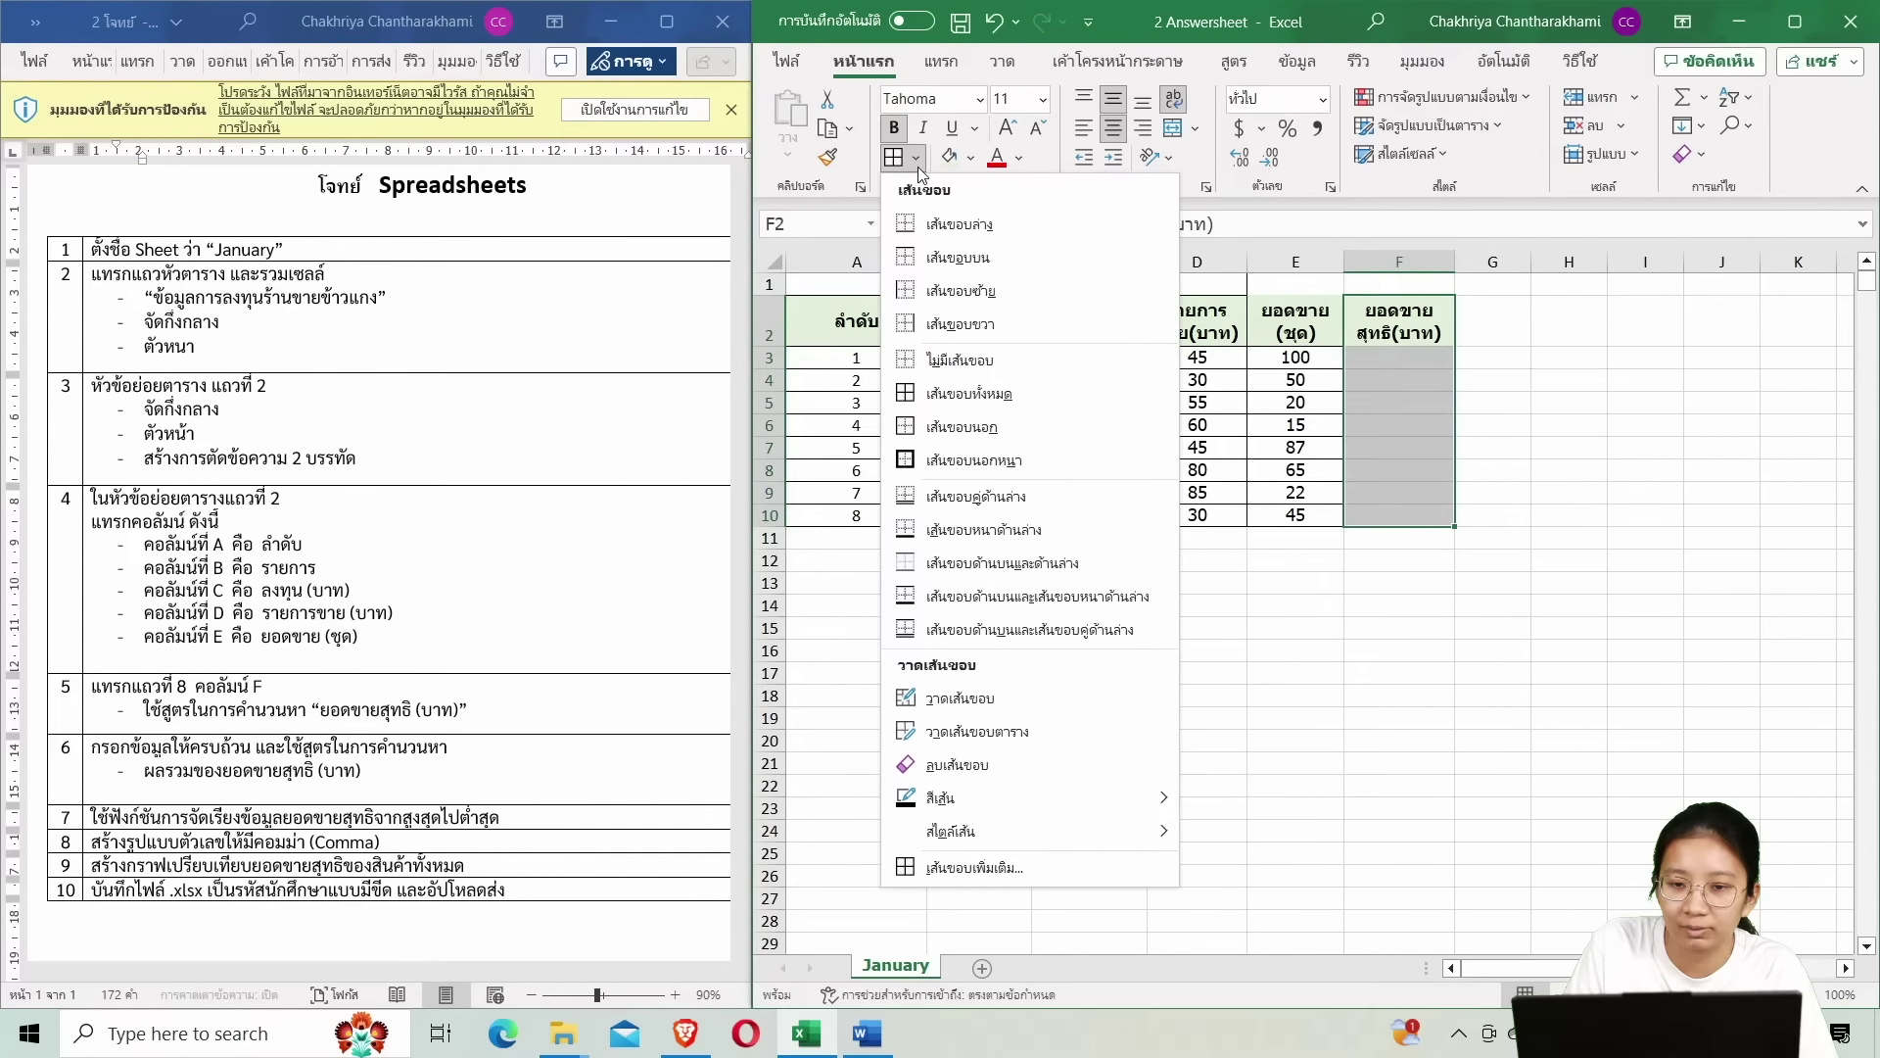
pyautogui.click(919, 166)
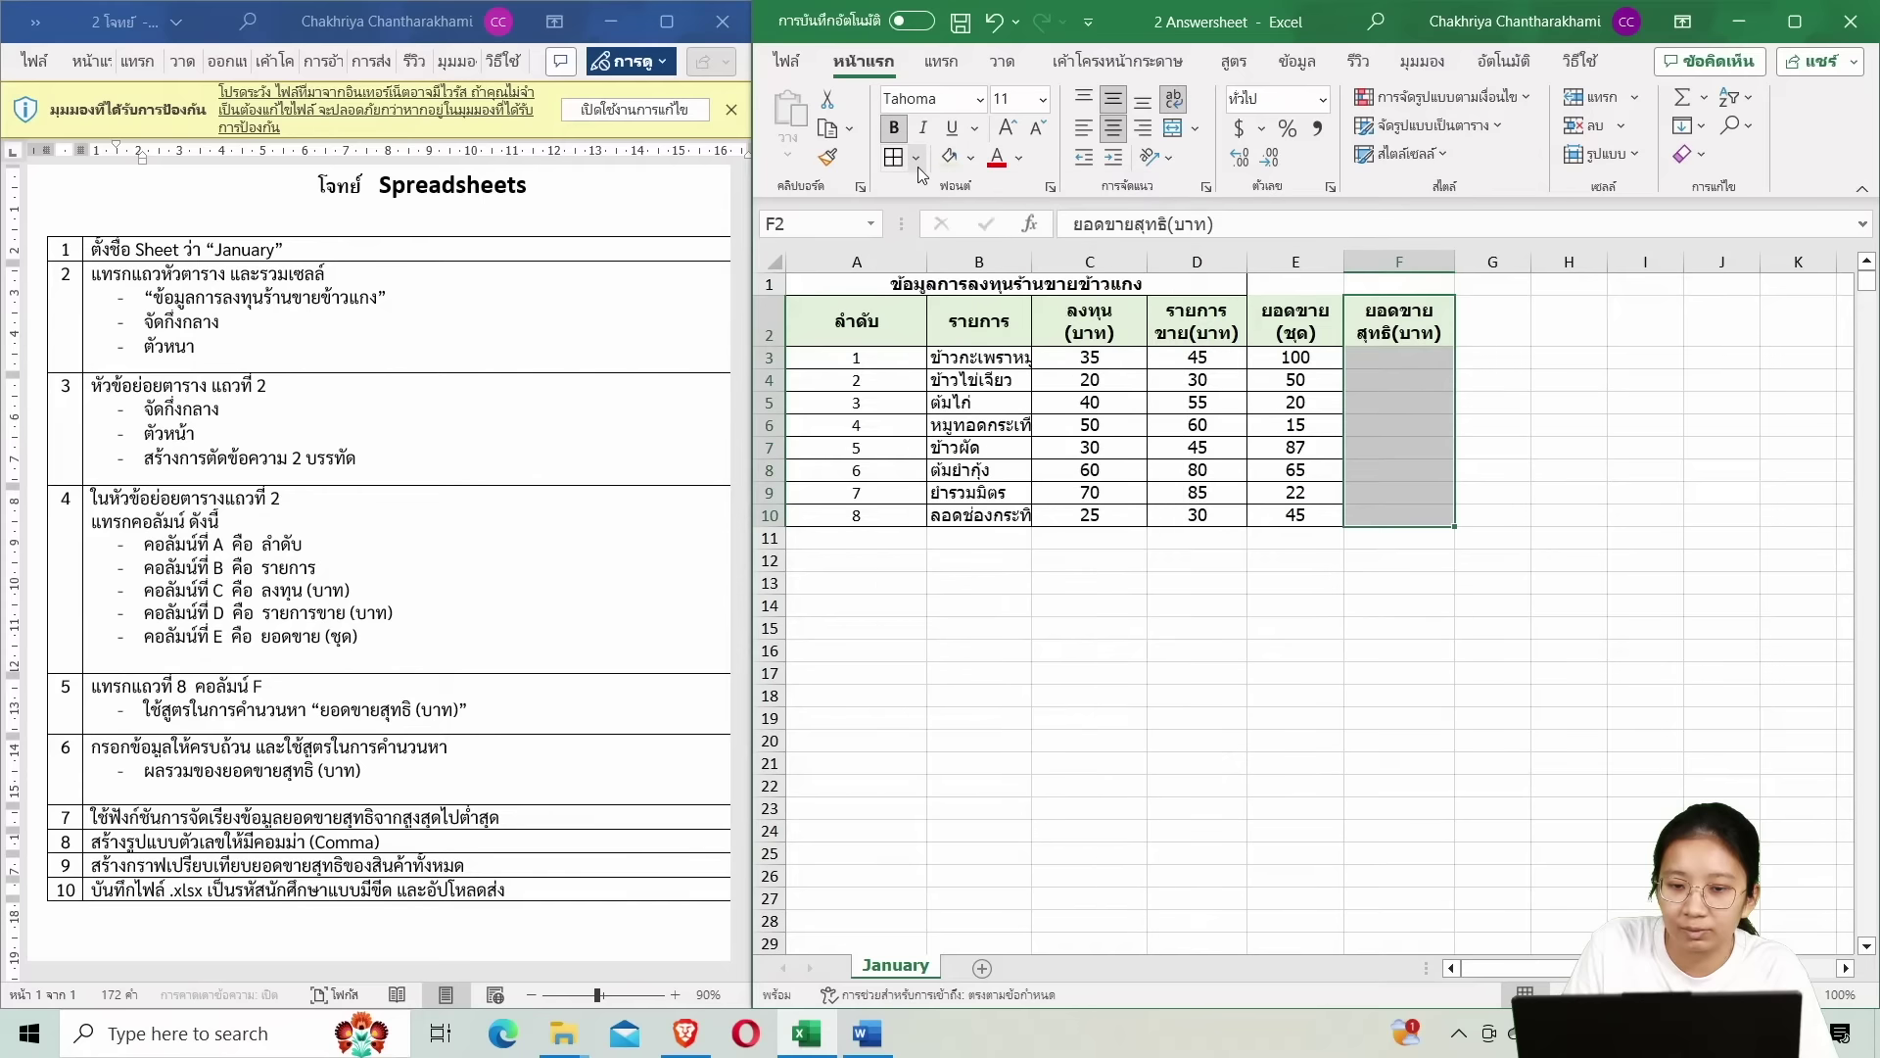
pyautogui.click(919, 166)
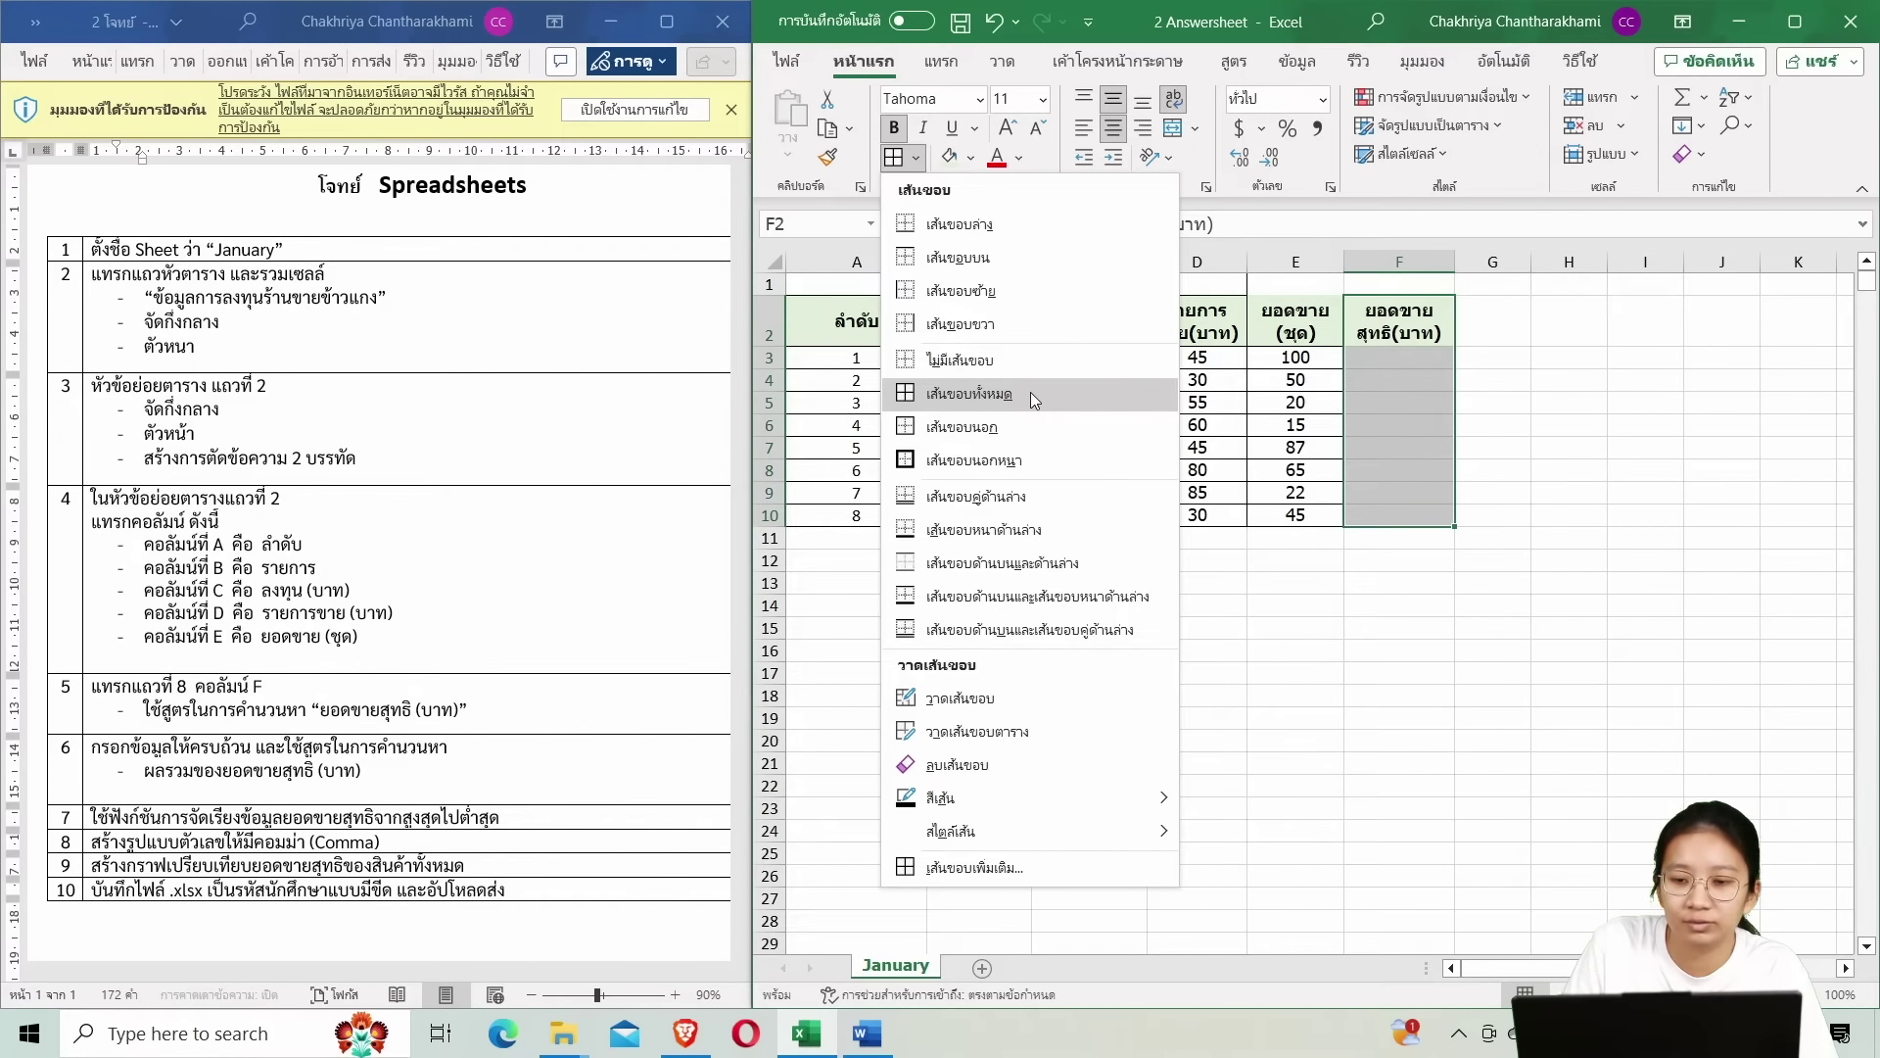
pyautogui.click(1030, 392)
pyautogui.click(1645, 516)
pyautogui.click(1319, 321)
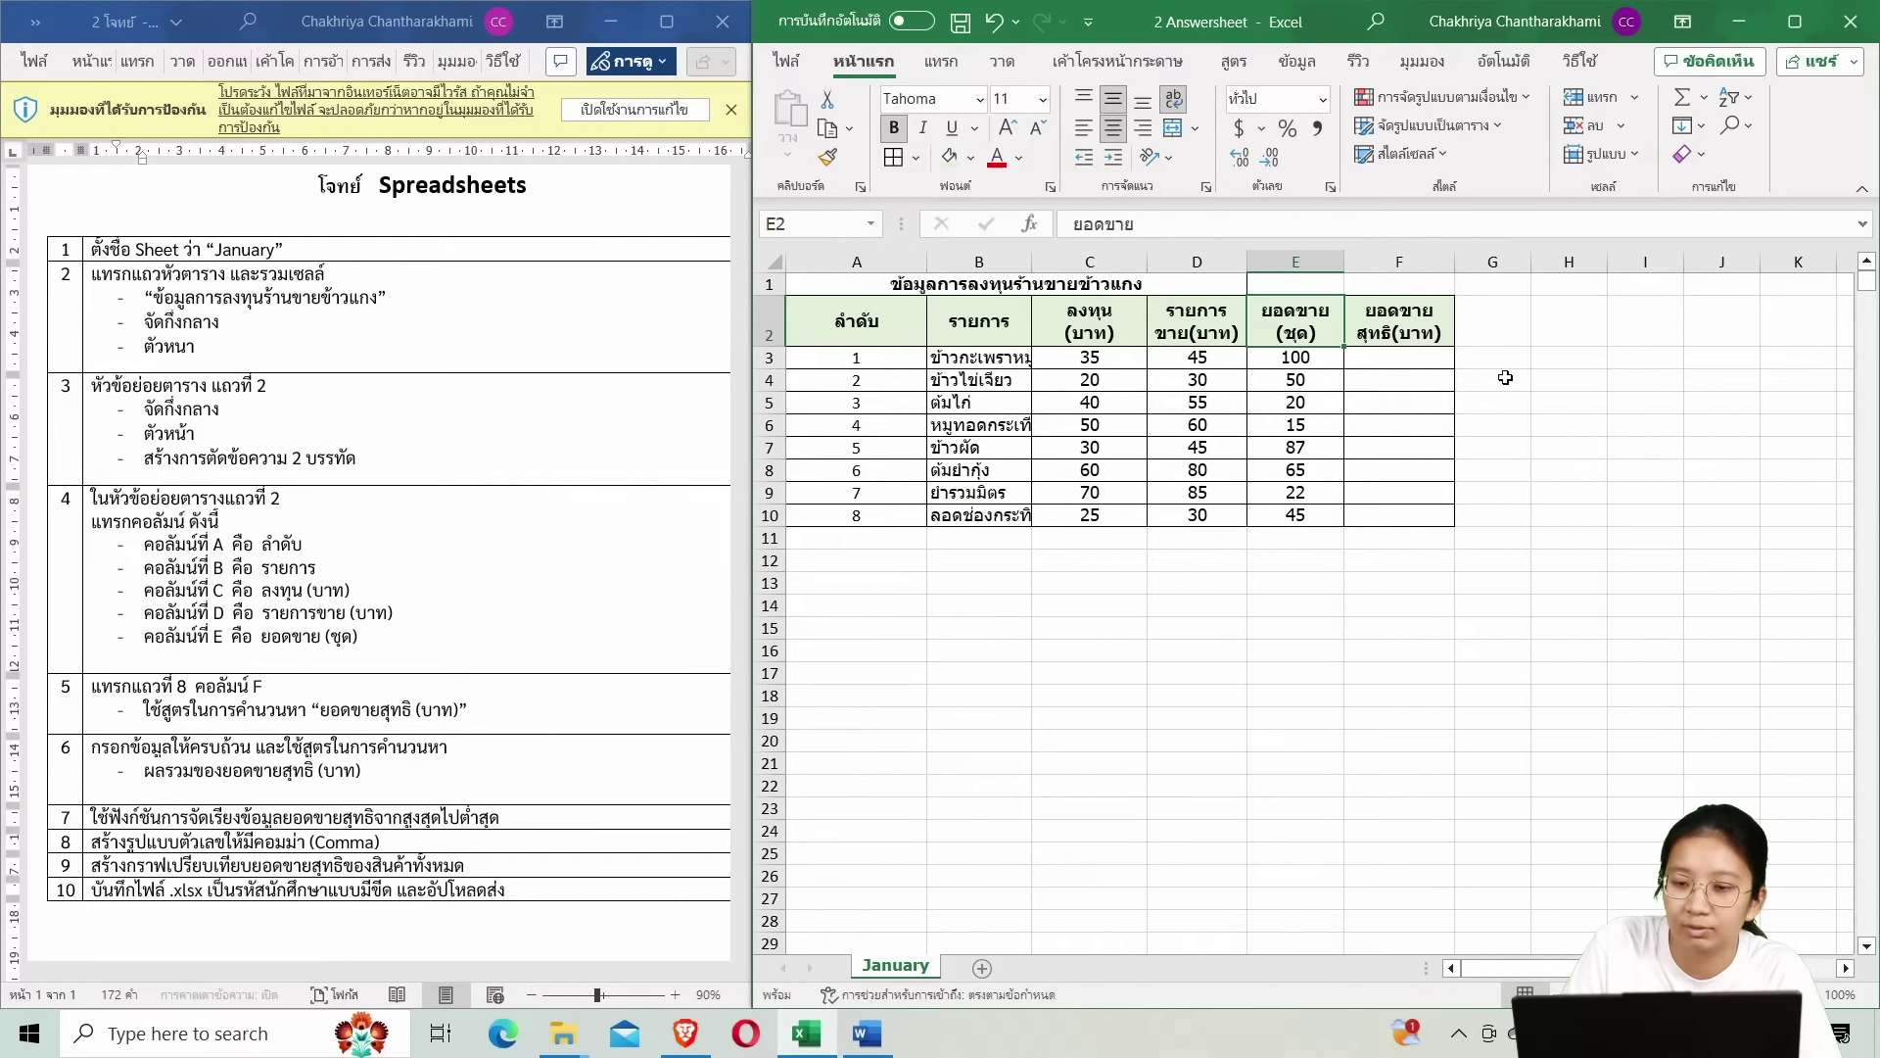
pyautogui.click(1706, 410)
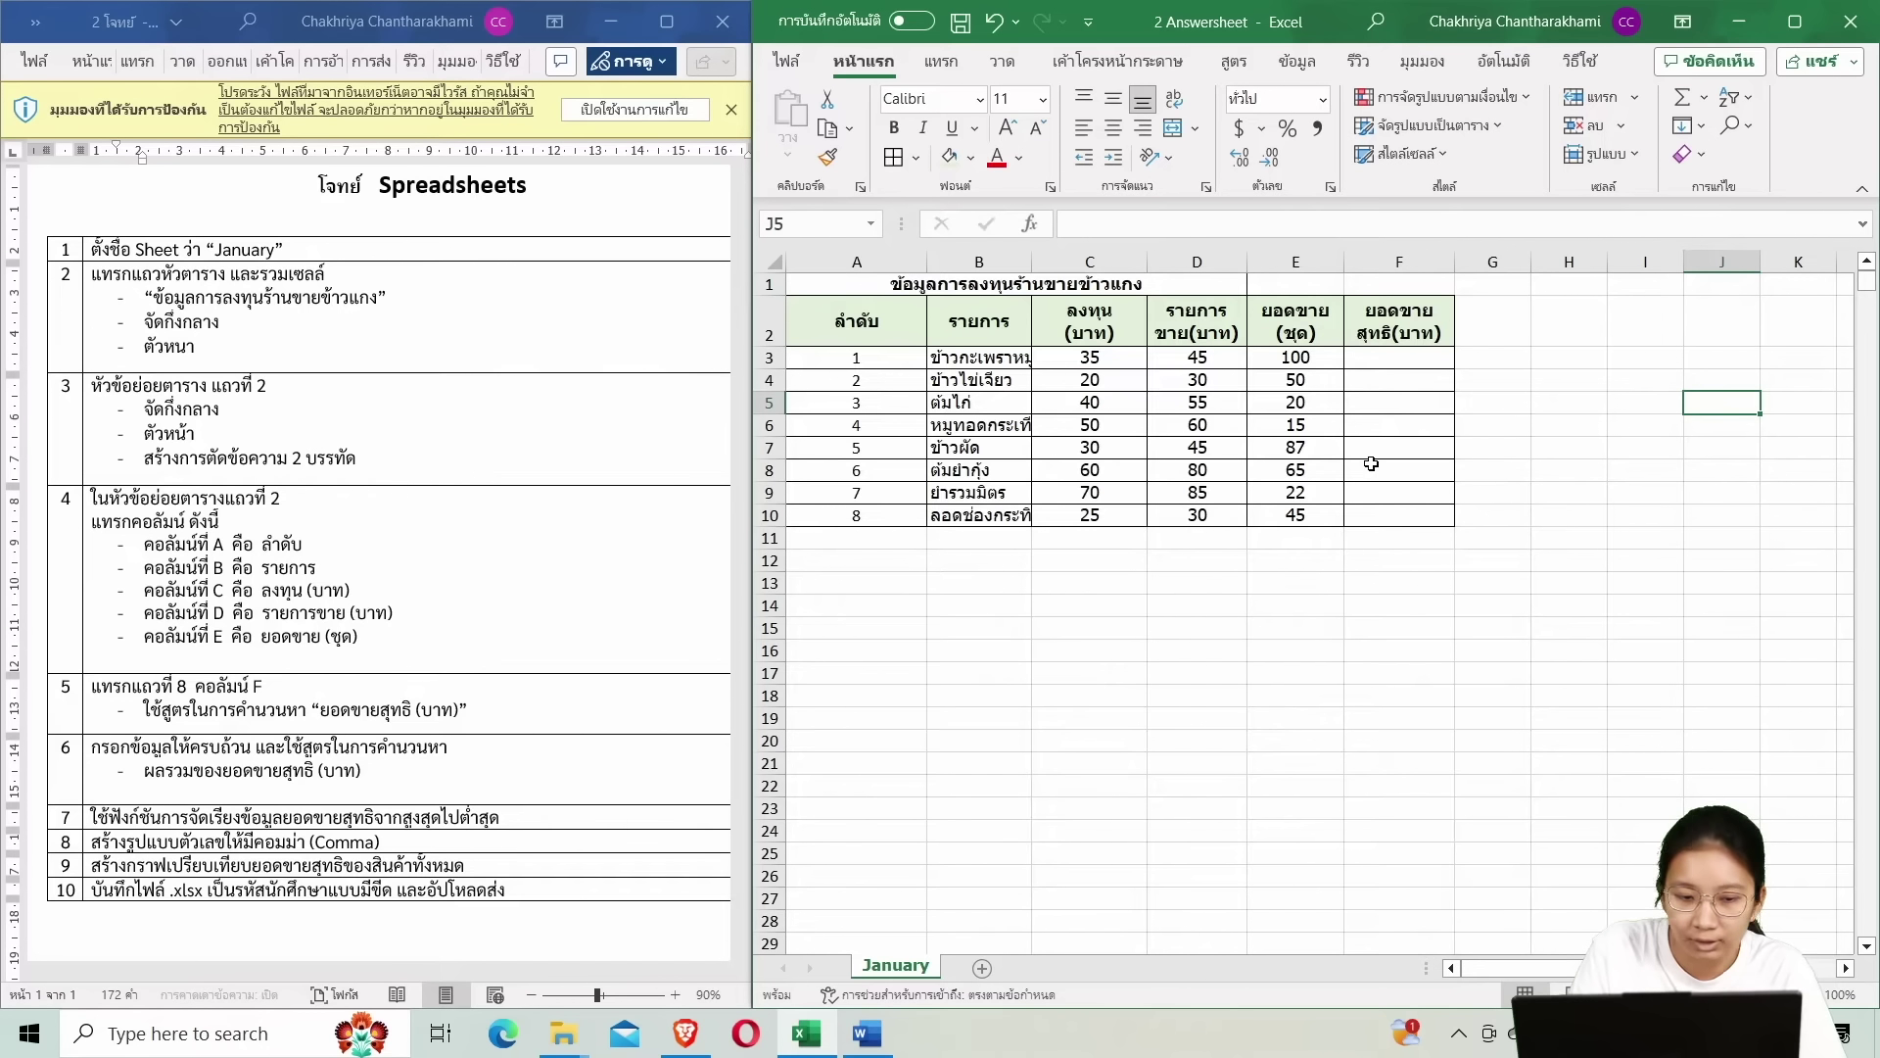
# Calculate the first item's net sales in F3 as selling price times quantity sold with the formula =D3*E3.
pyautogui.doubleClick(1400, 358)
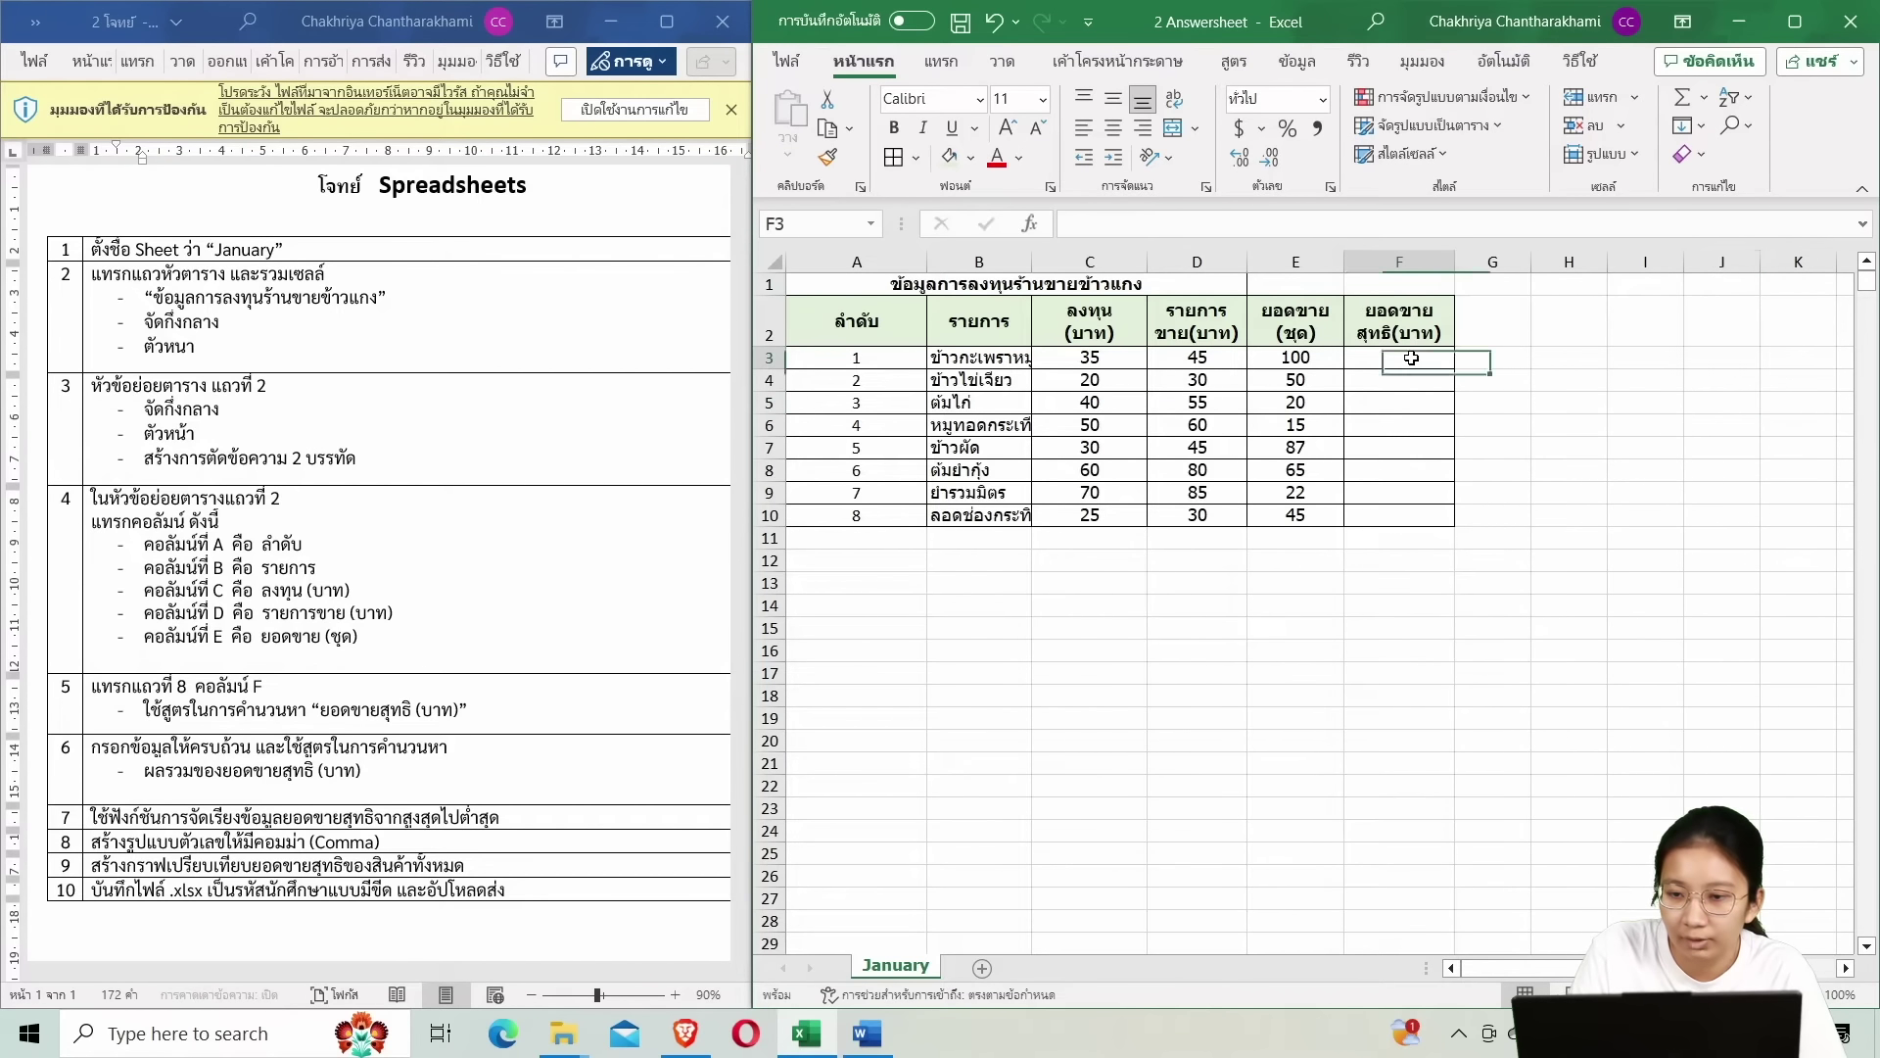
pyautogui.click(1554, 359)
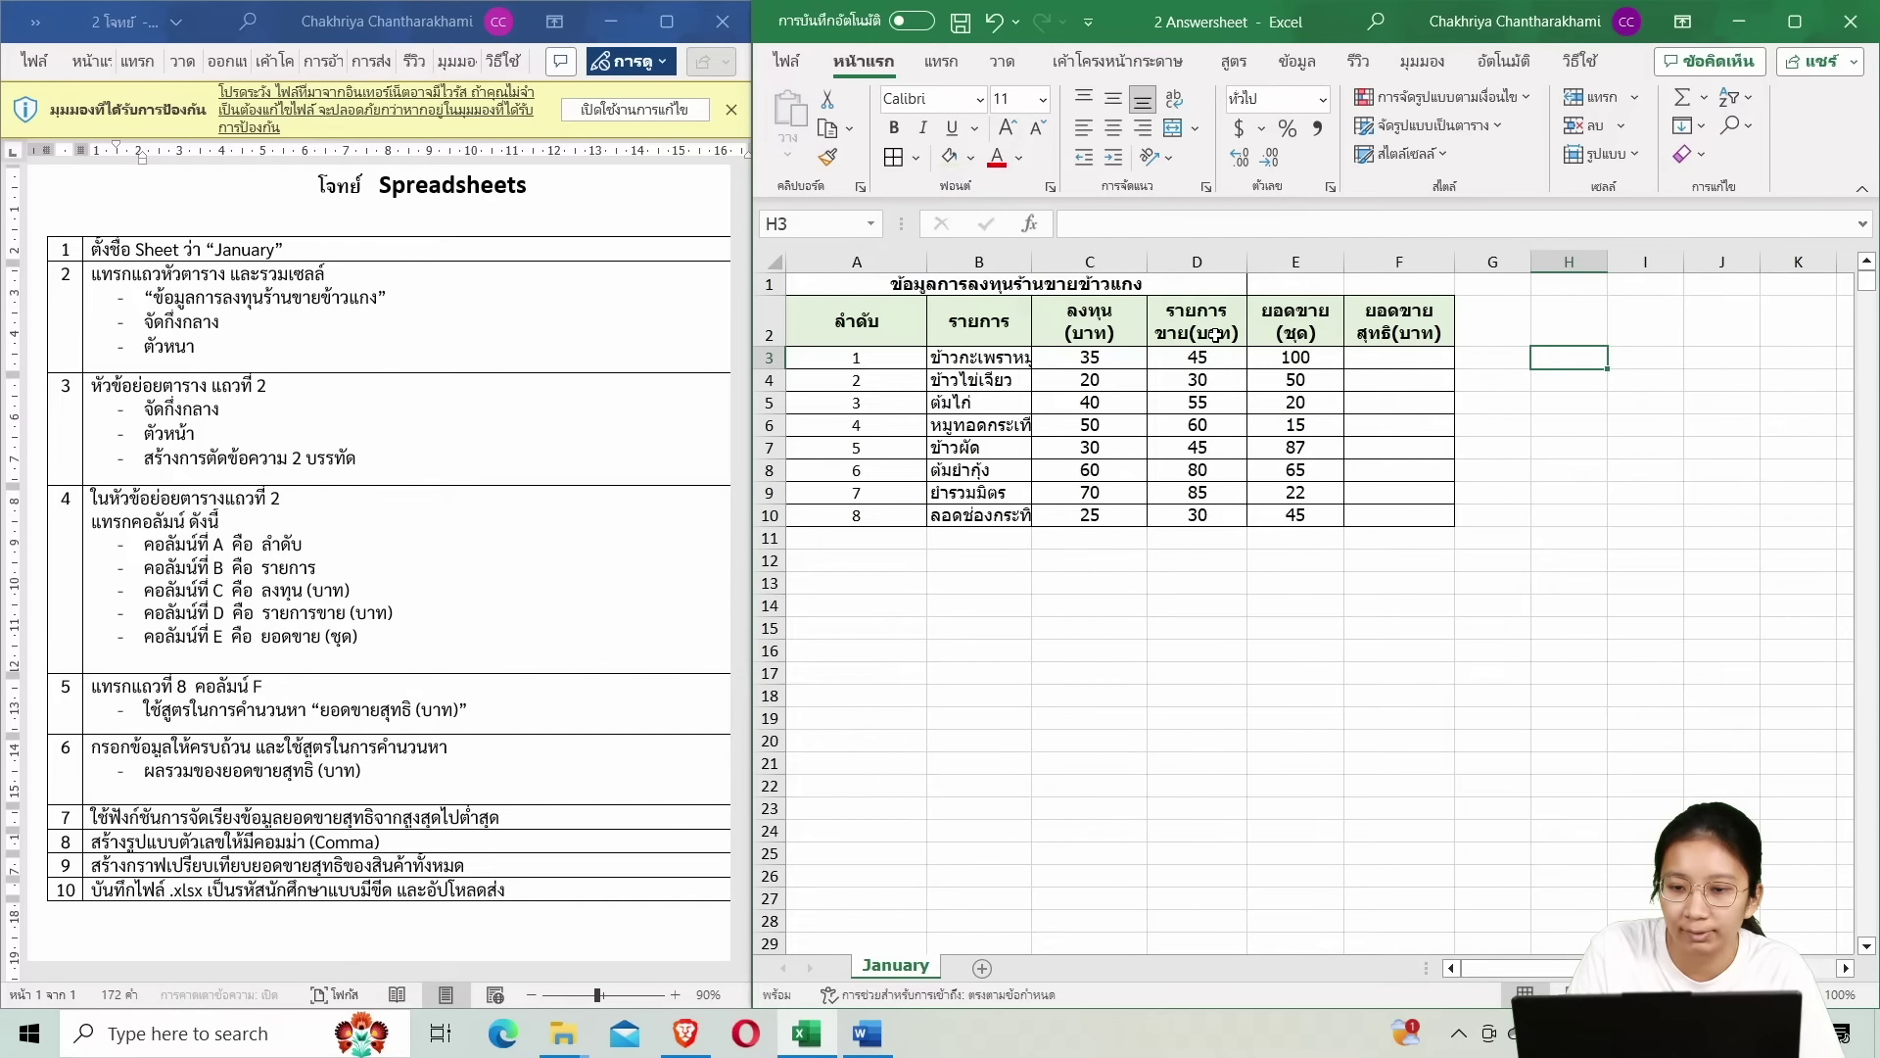
pyautogui.hotkey('ctrl', 'z')
pyautogui.doubleClick(1380, 357)
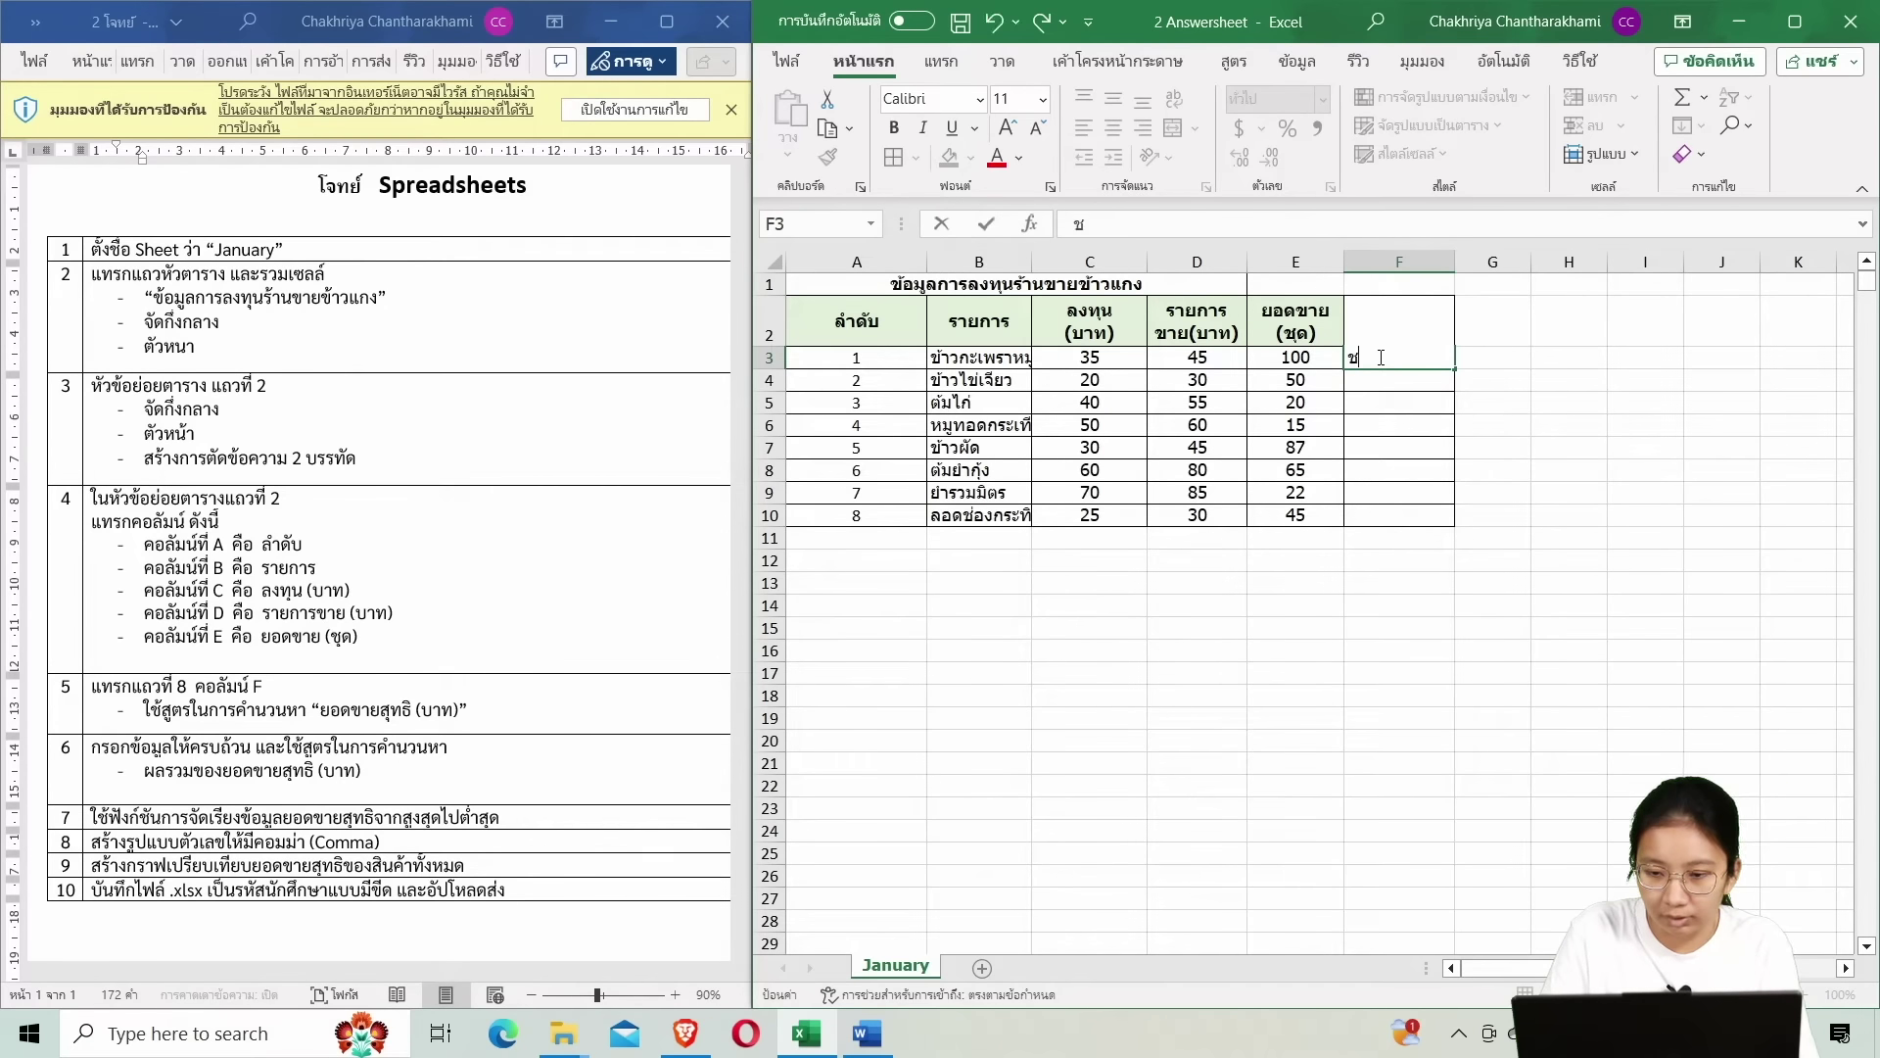
pyautogui.write('=')
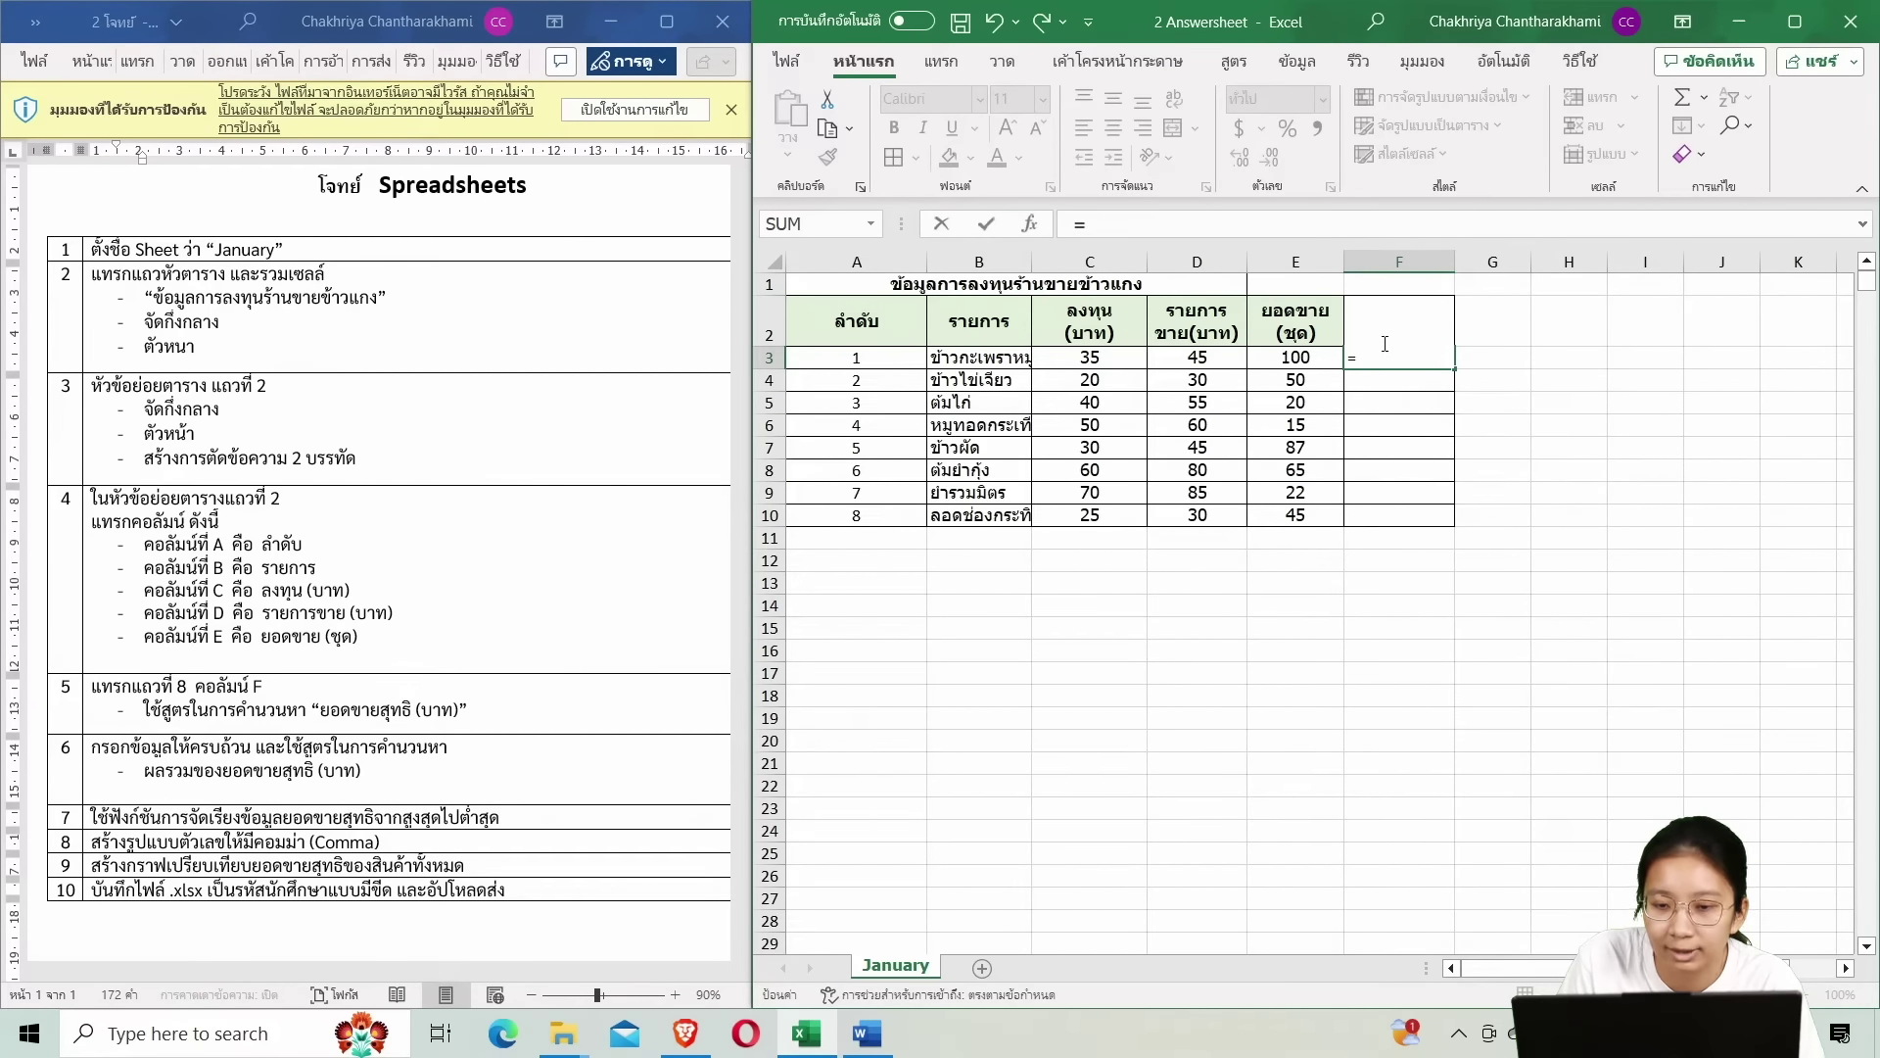
pyautogui.click(1210, 362)
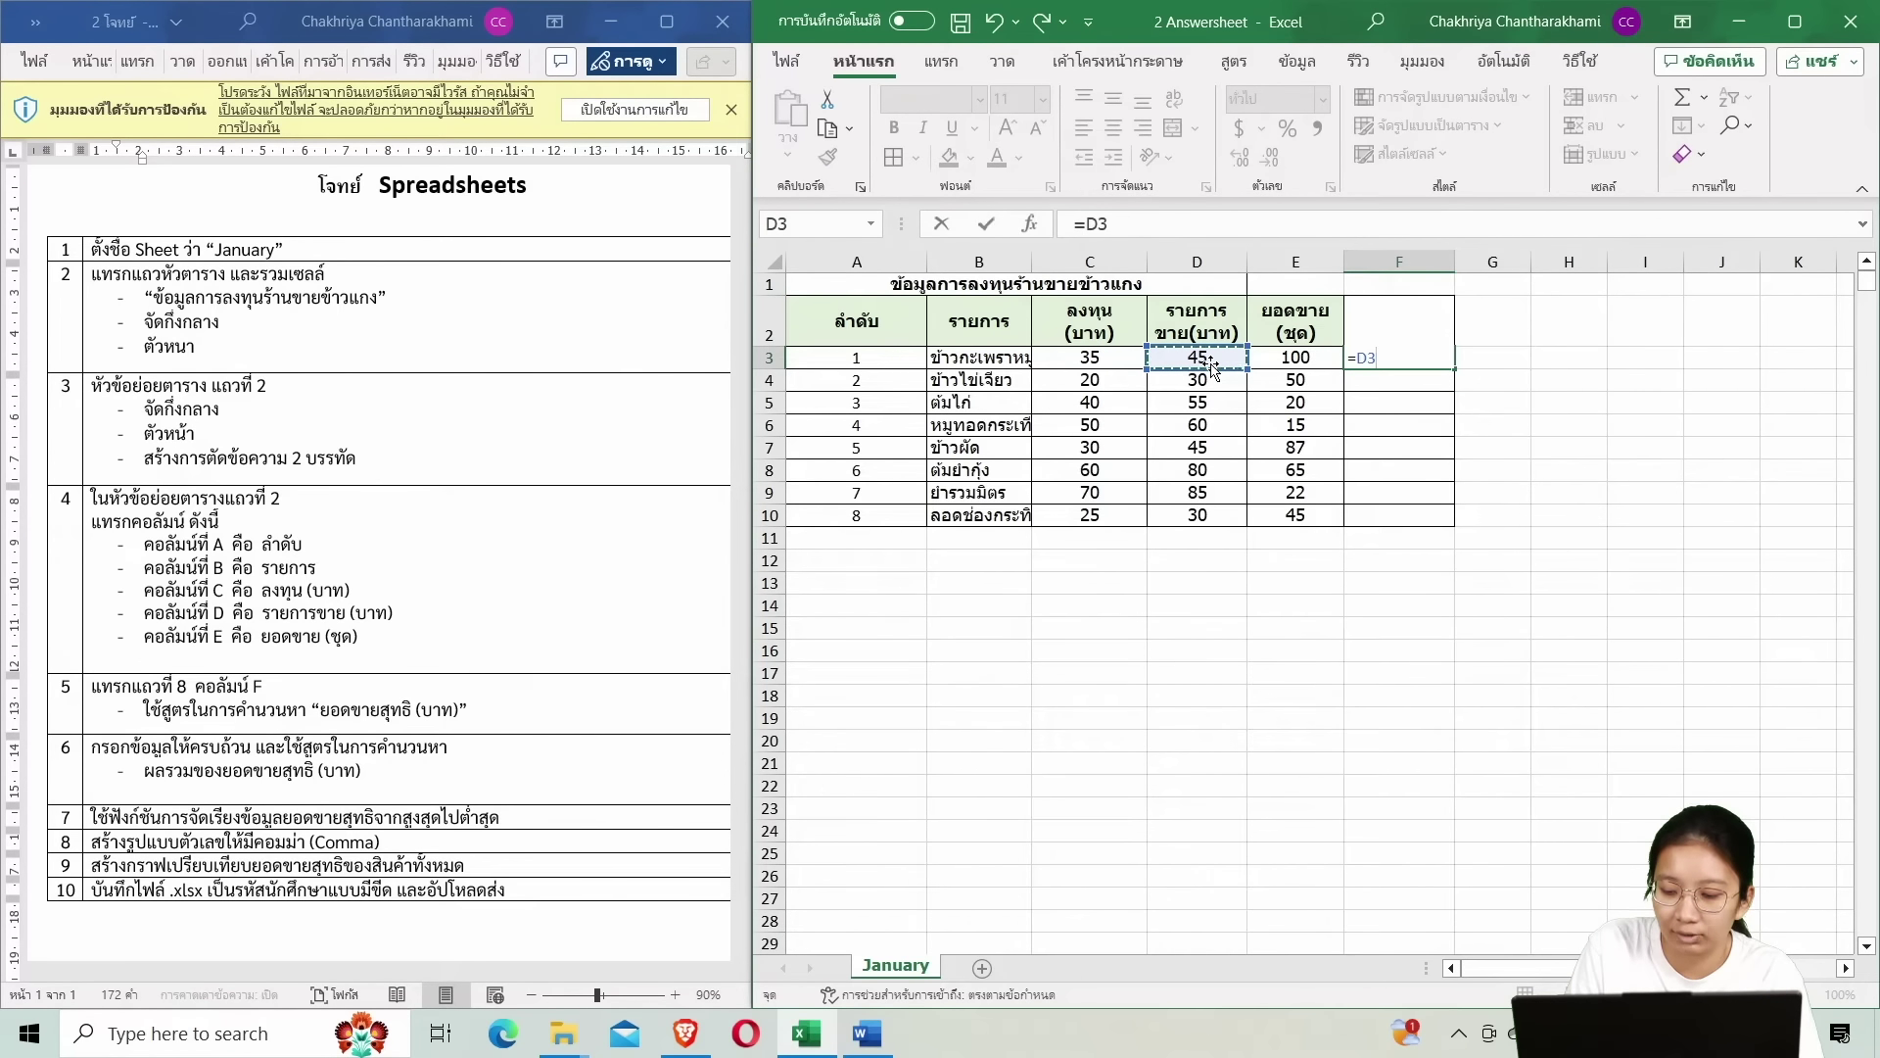
pyautogui.write('x')
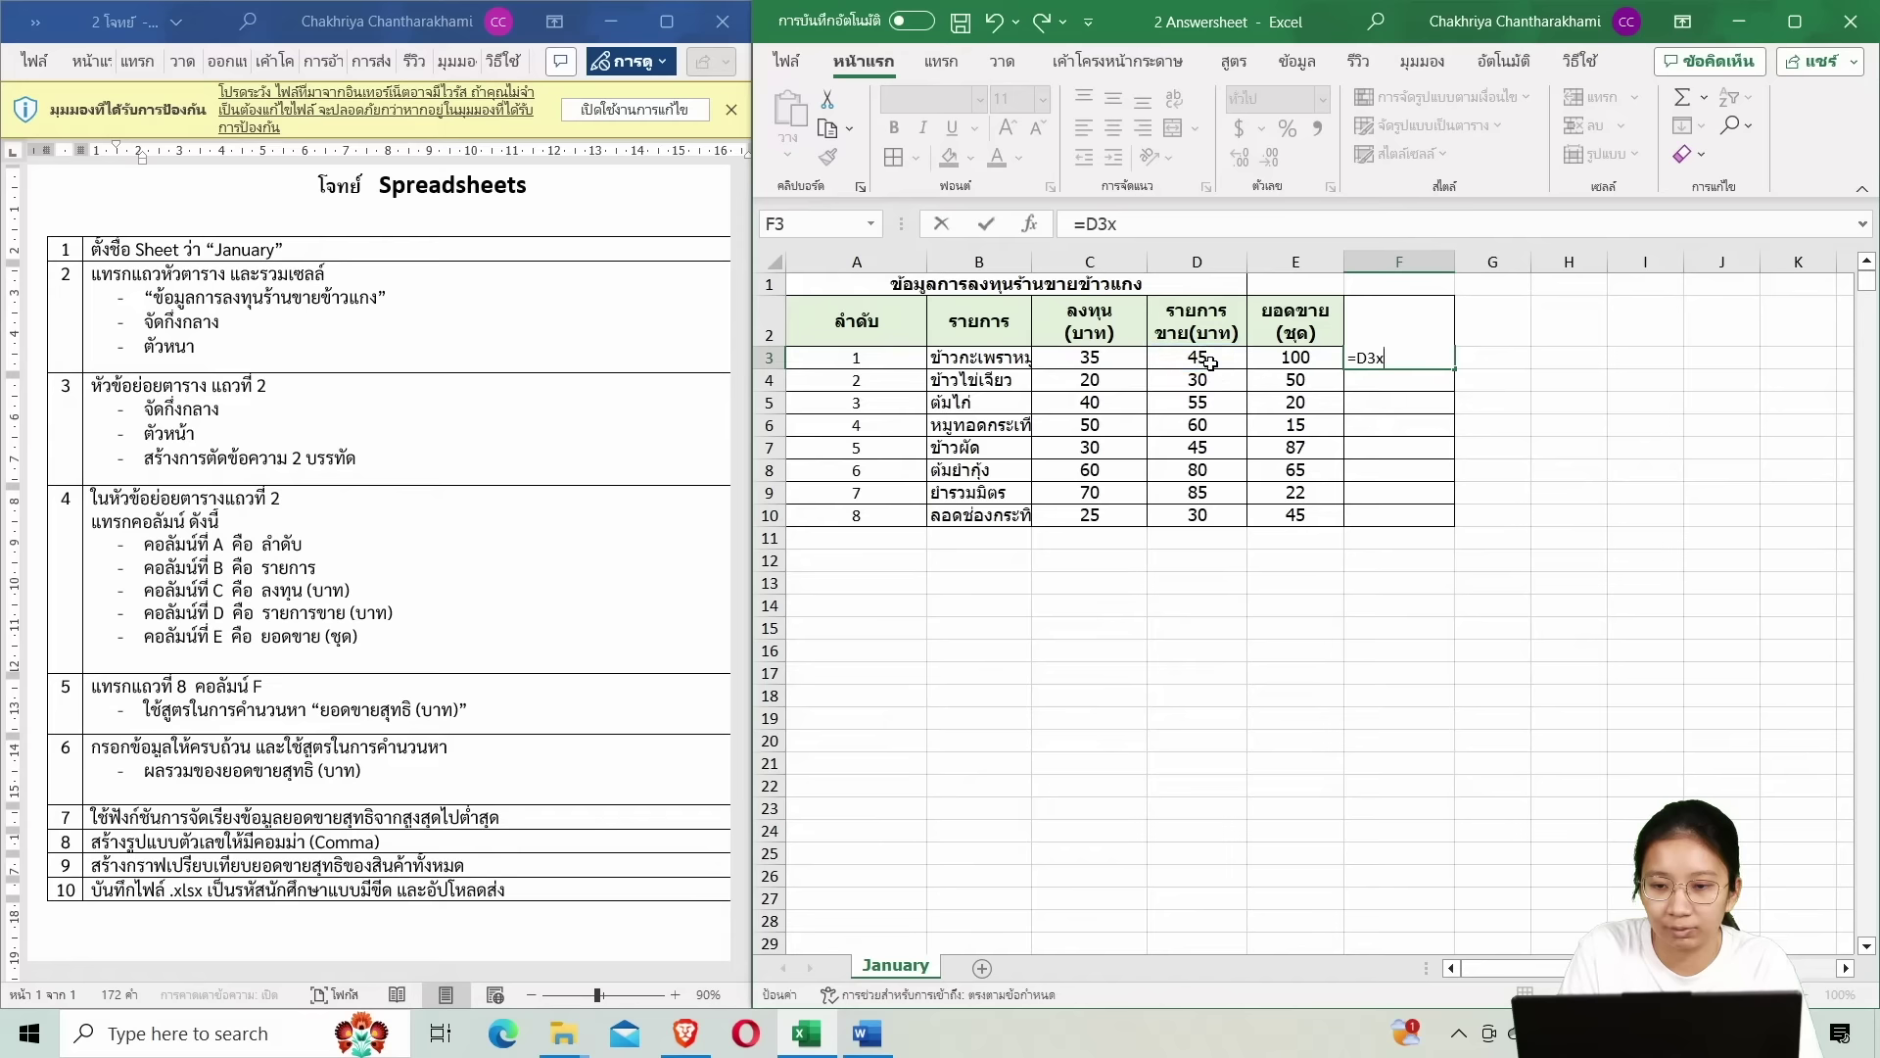
pyautogui.press('BackSpace')
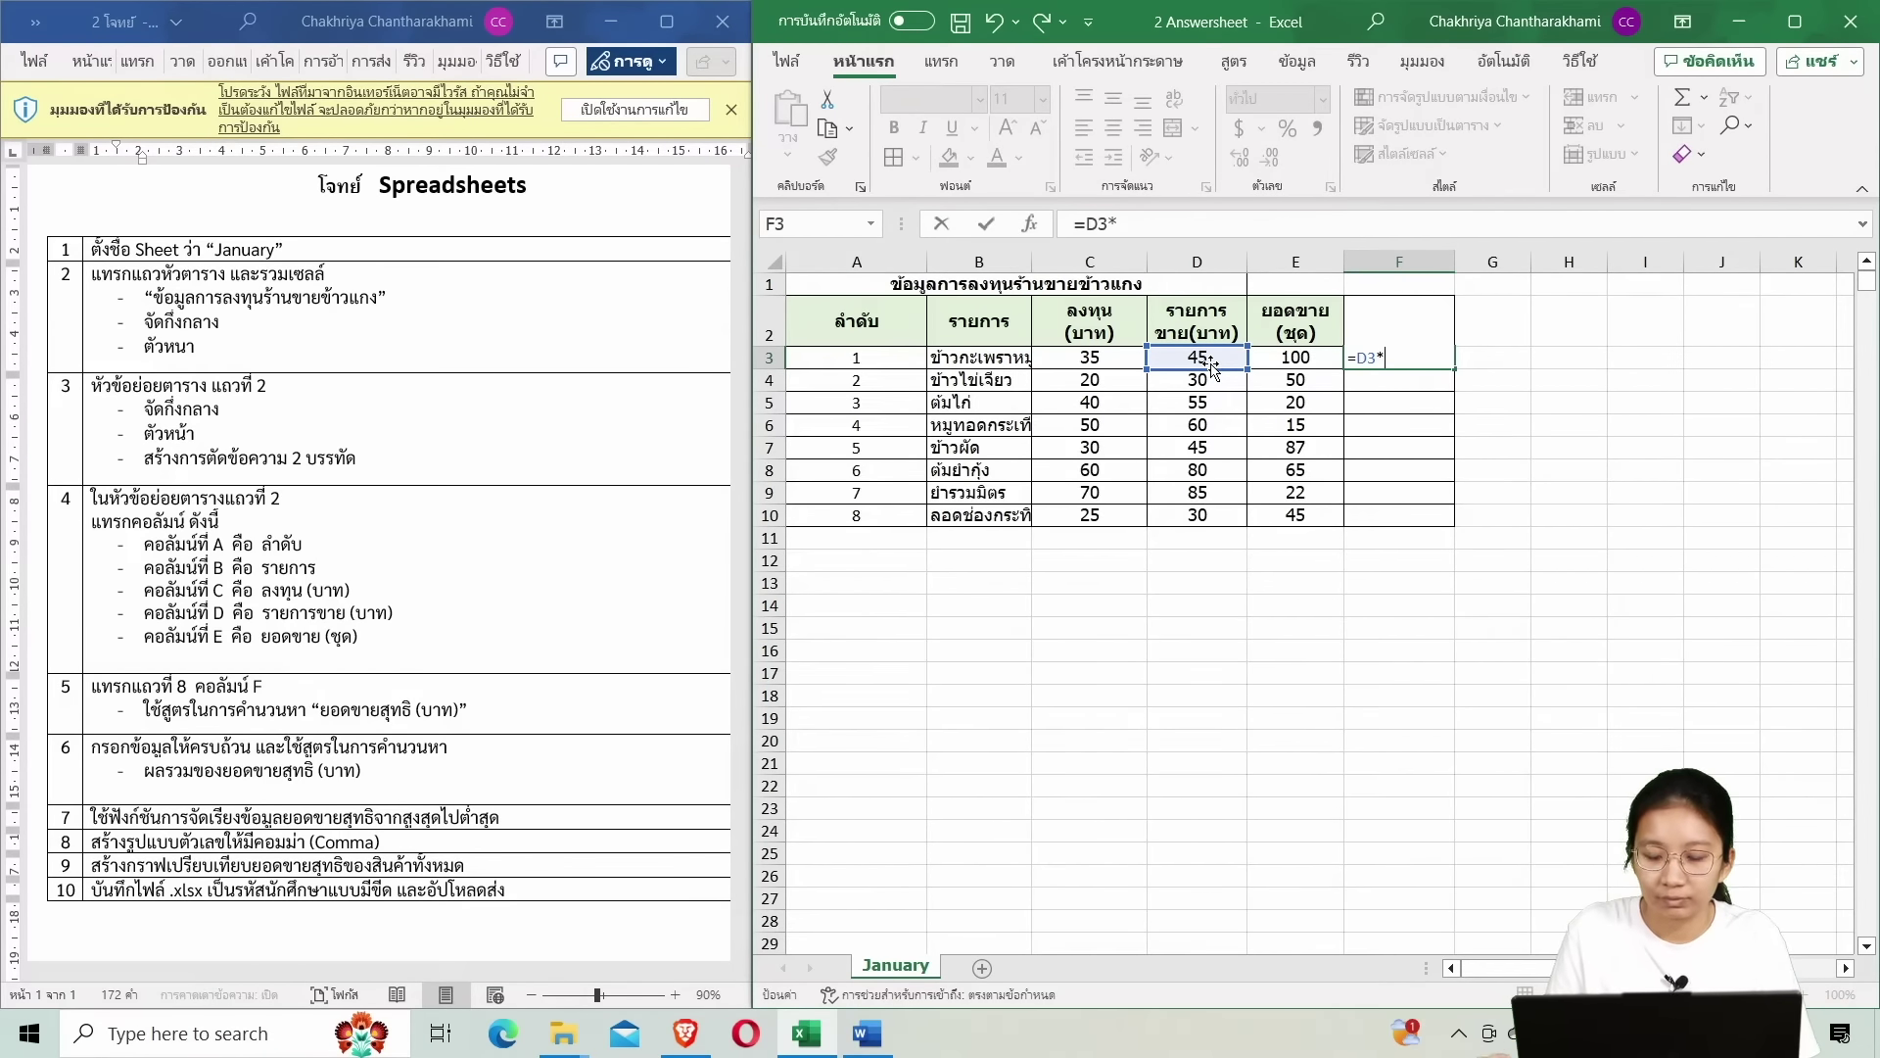
pyautogui.click(1288, 358)
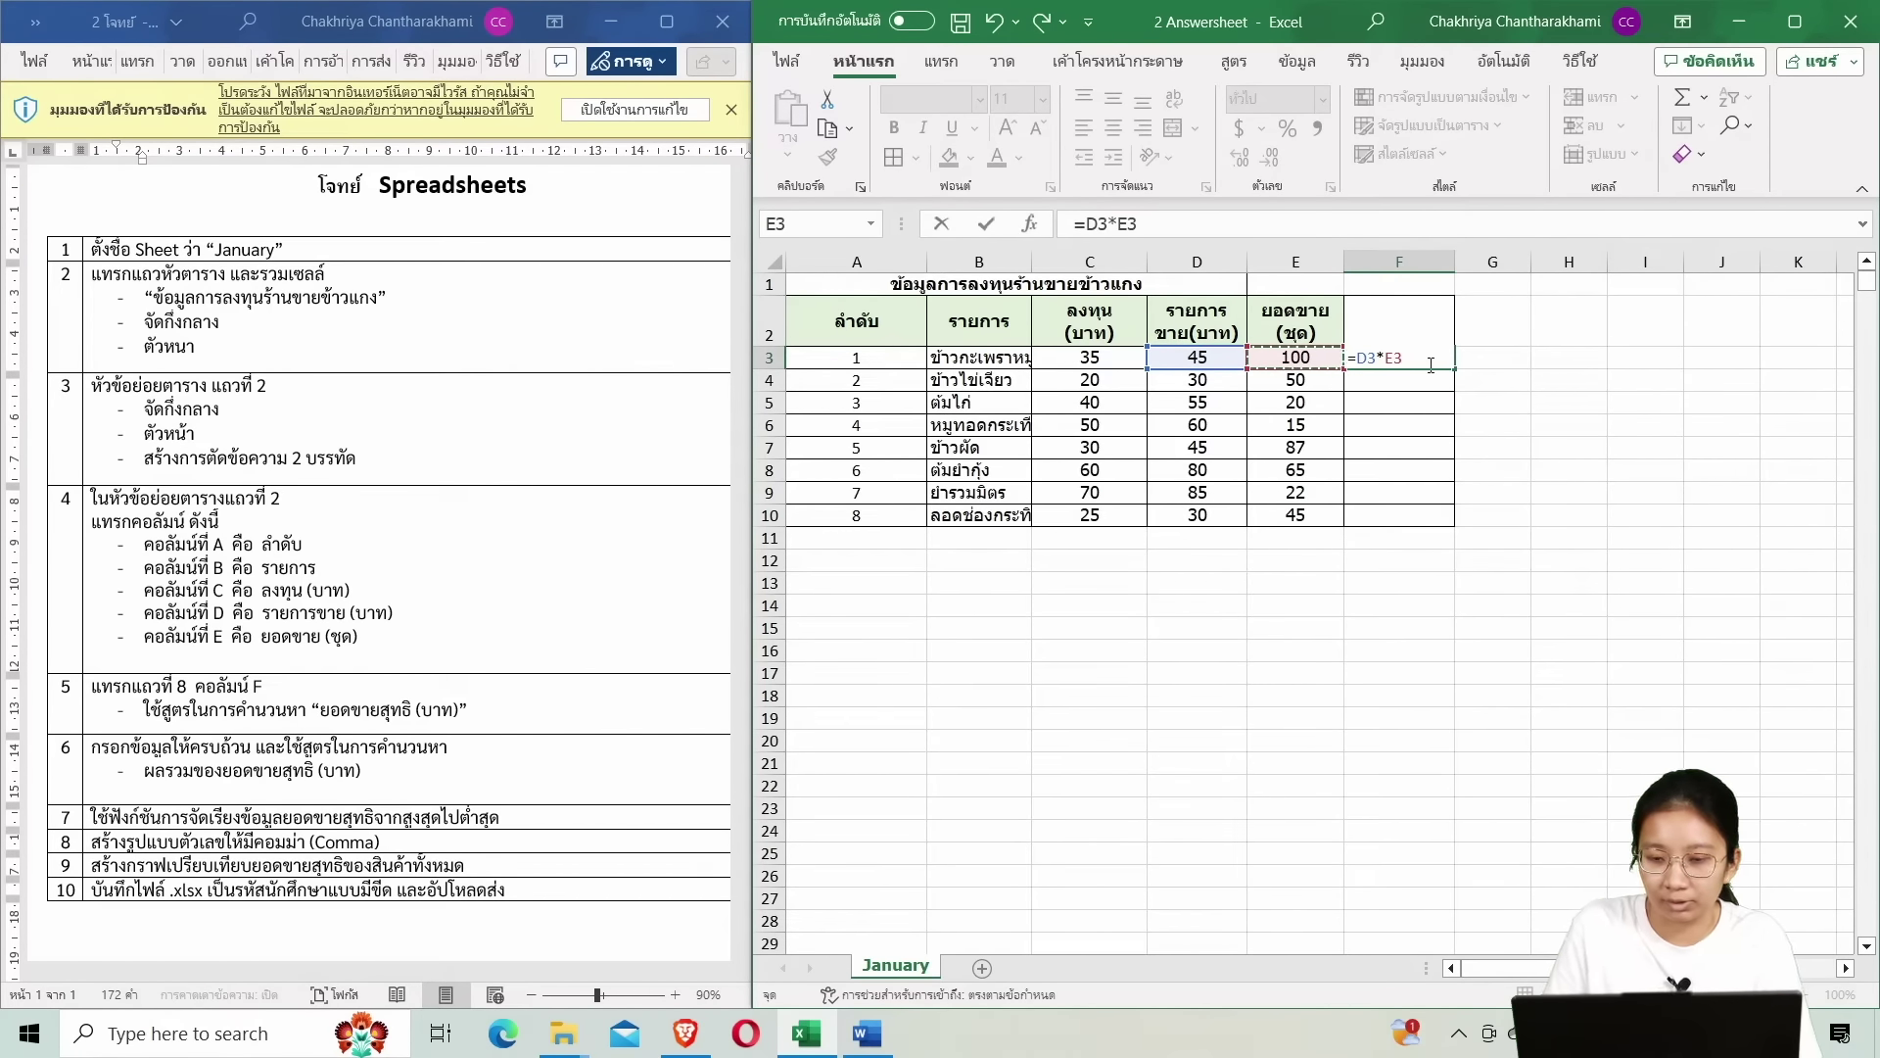
pyautogui.press('Return')
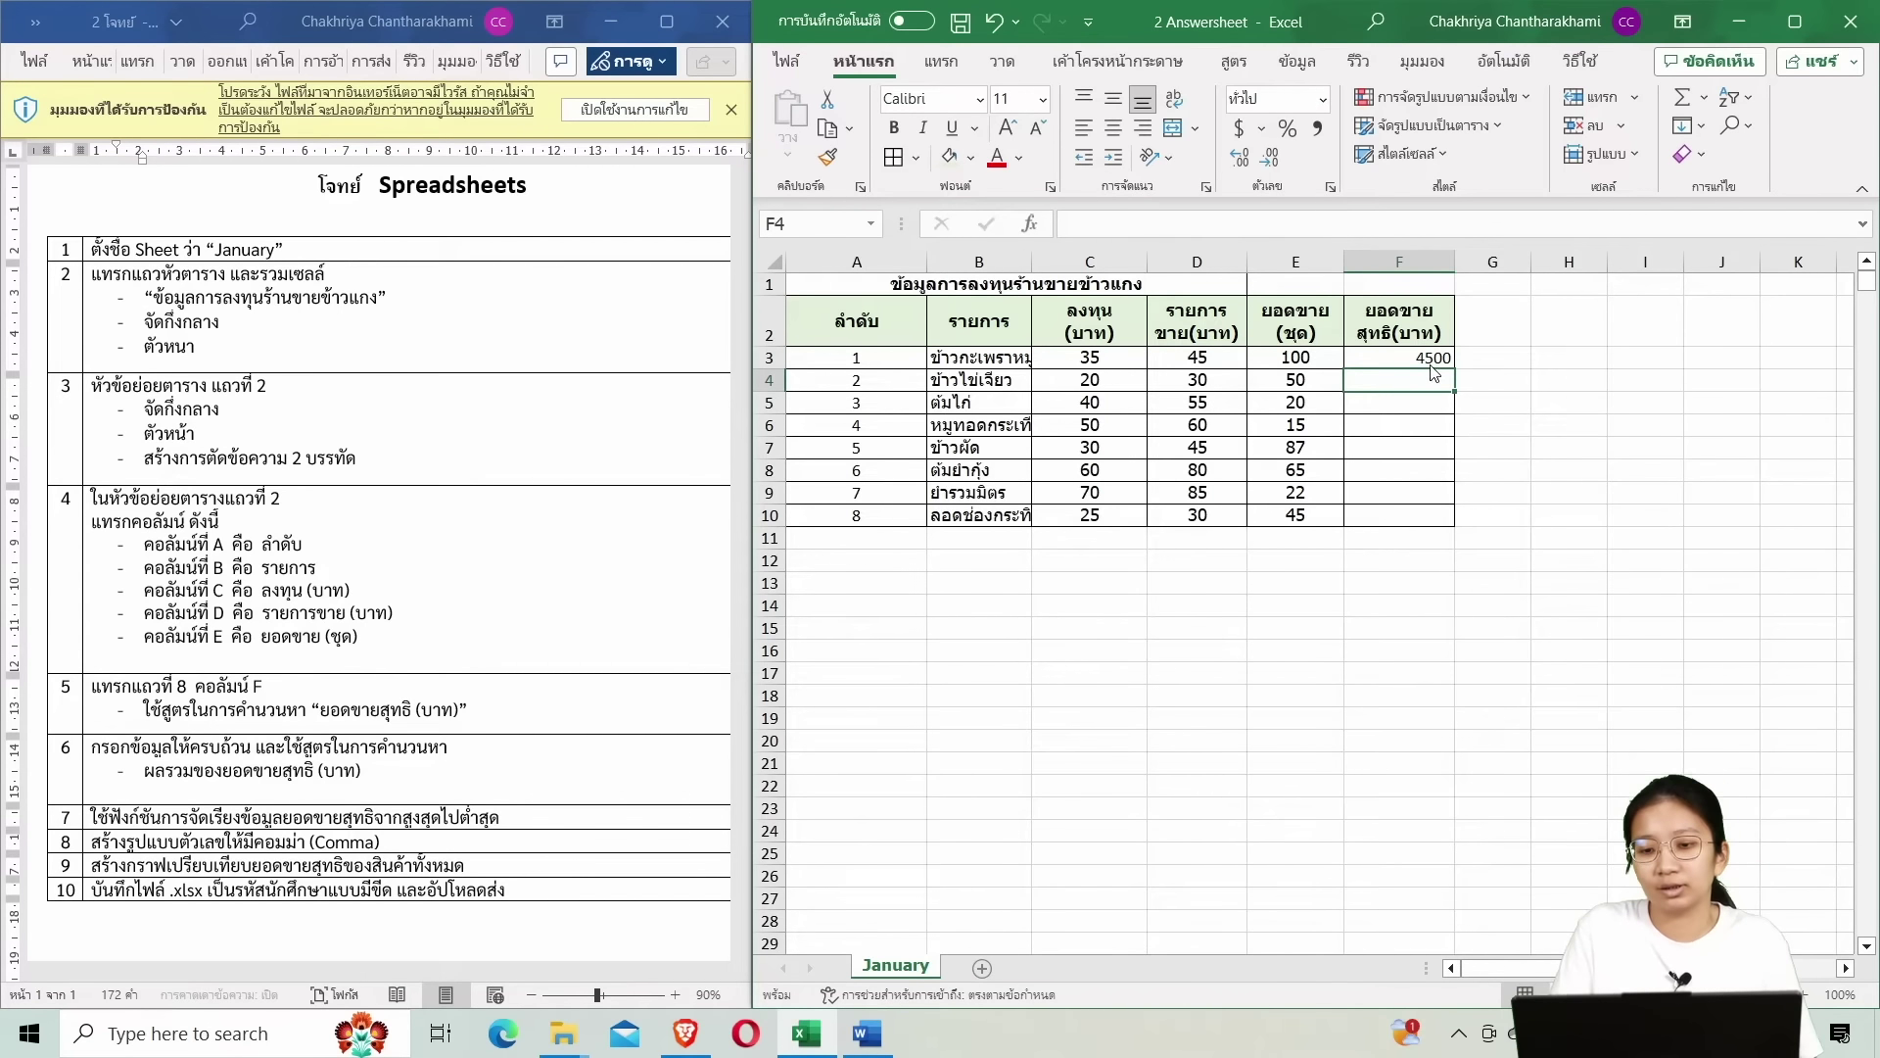
pyautogui.press('Up')
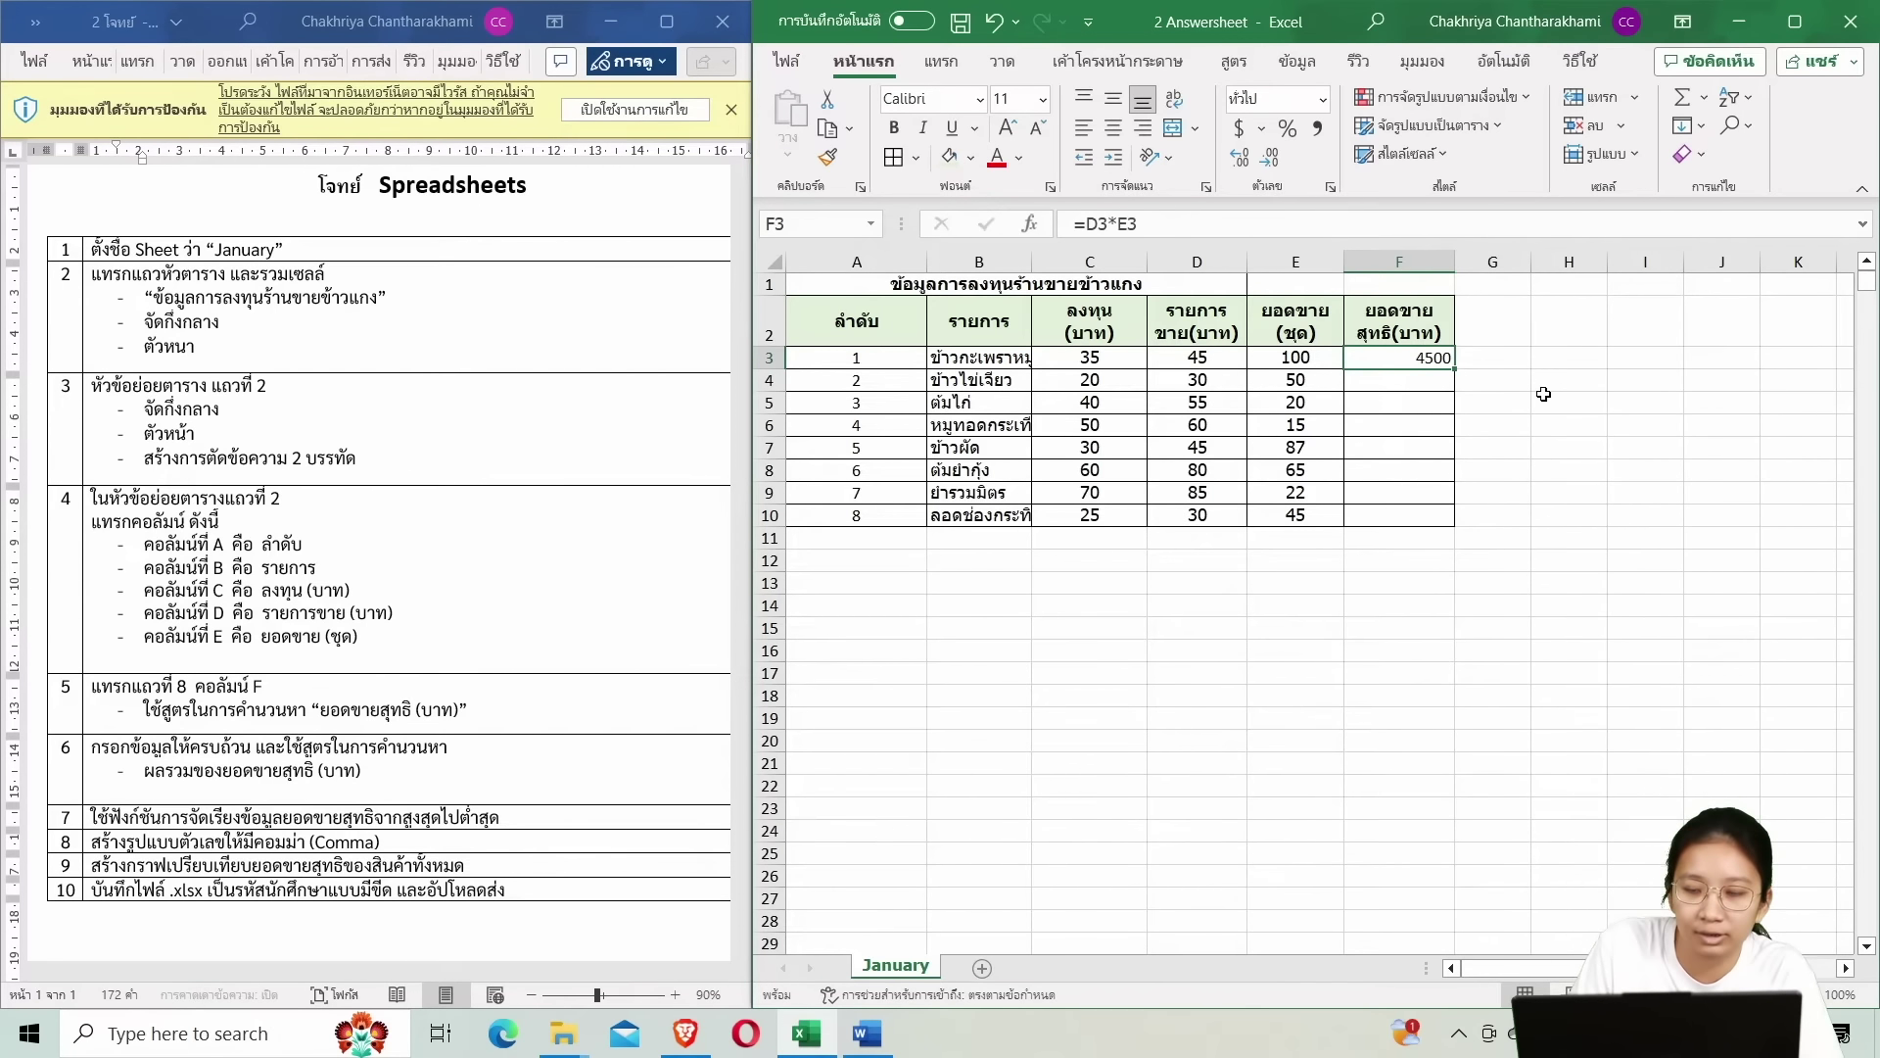
# Calculate the second item's net sales in F4 with the formula =D4*E4 and check it in the cell.
pyautogui.click(1410, 385)
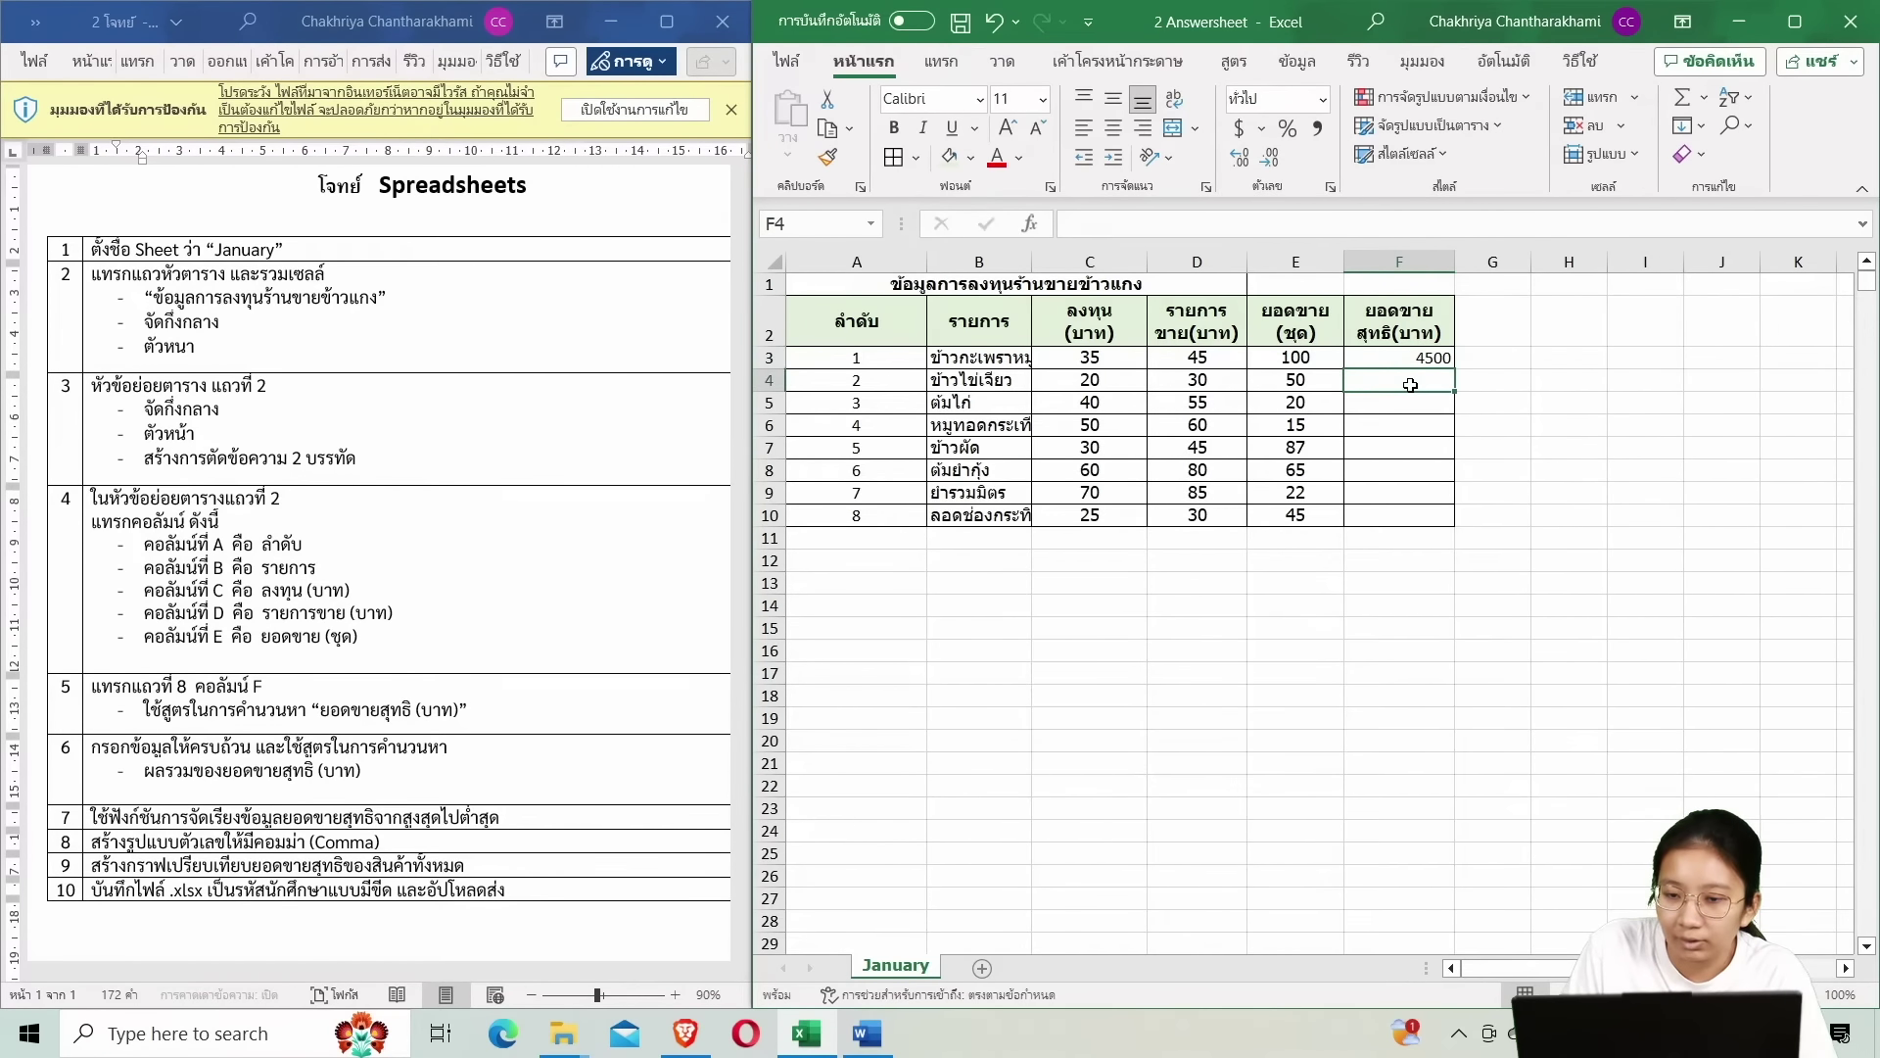
pyautogui.write('=')
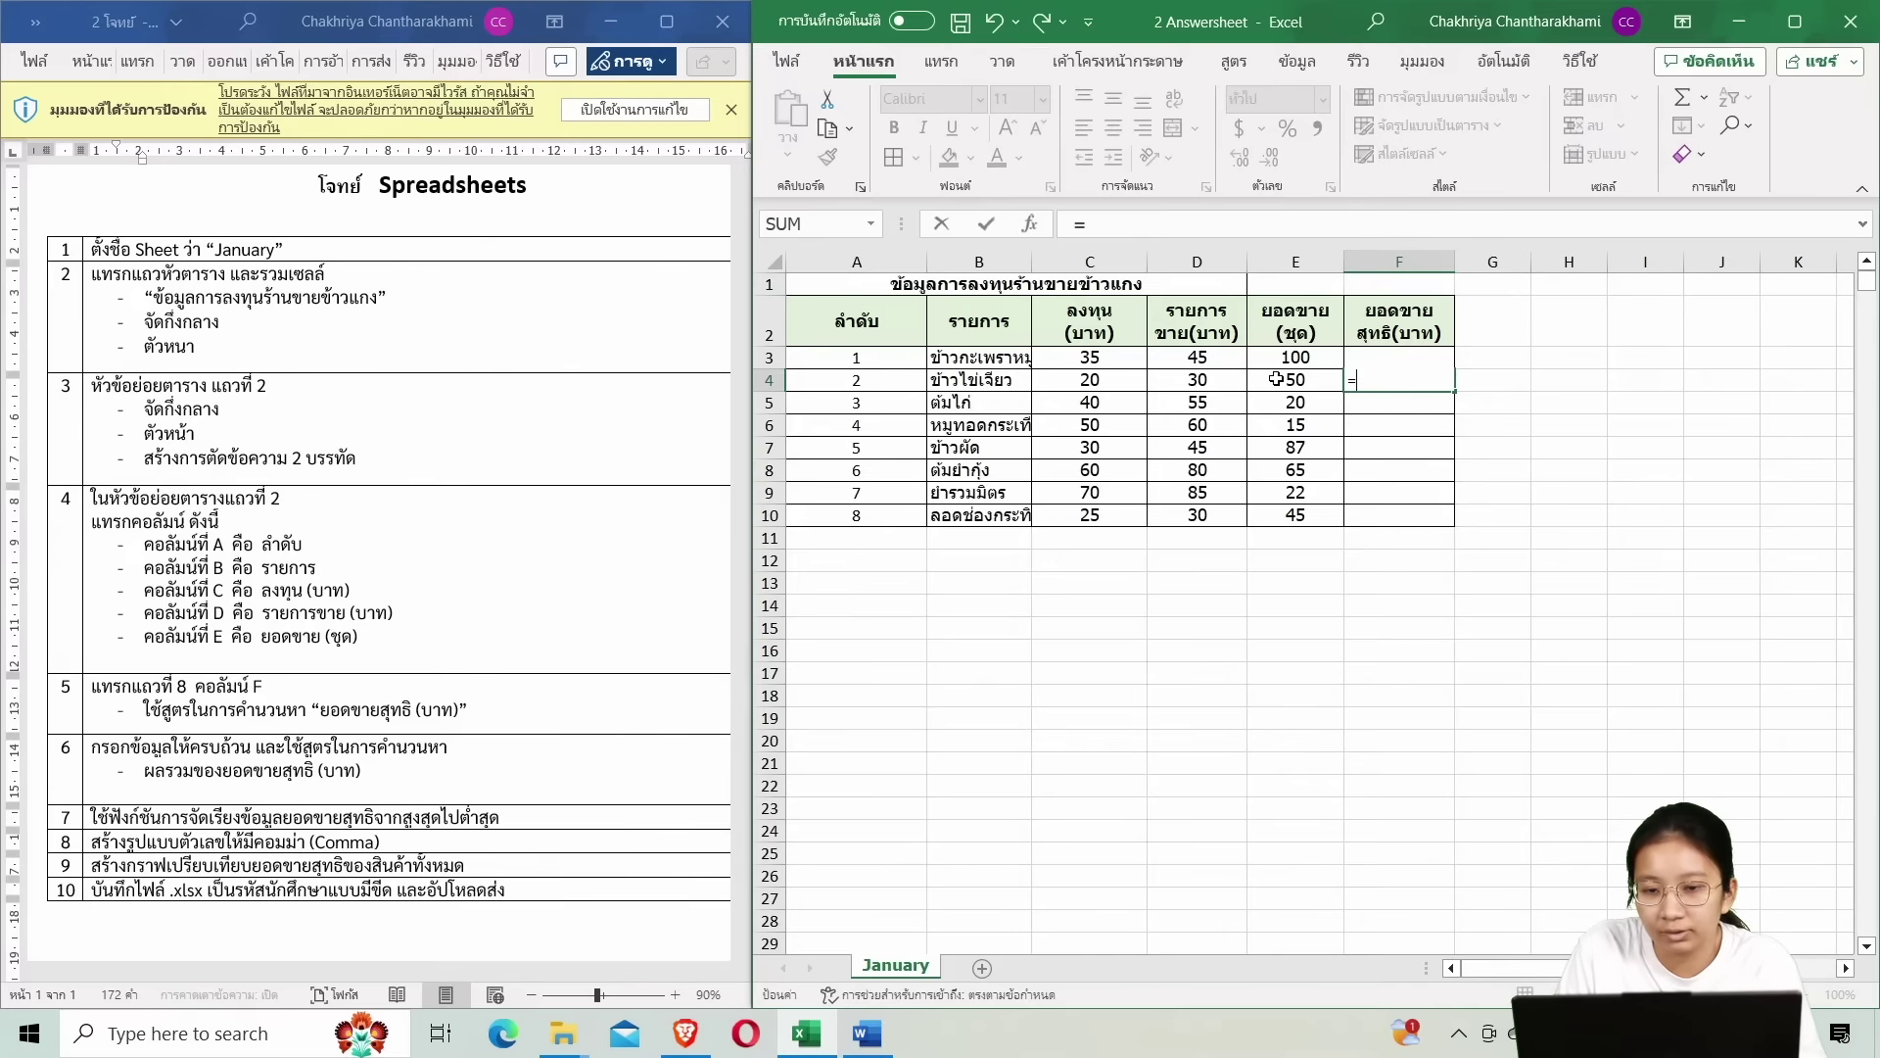
pyautogui.click(1226, 380)
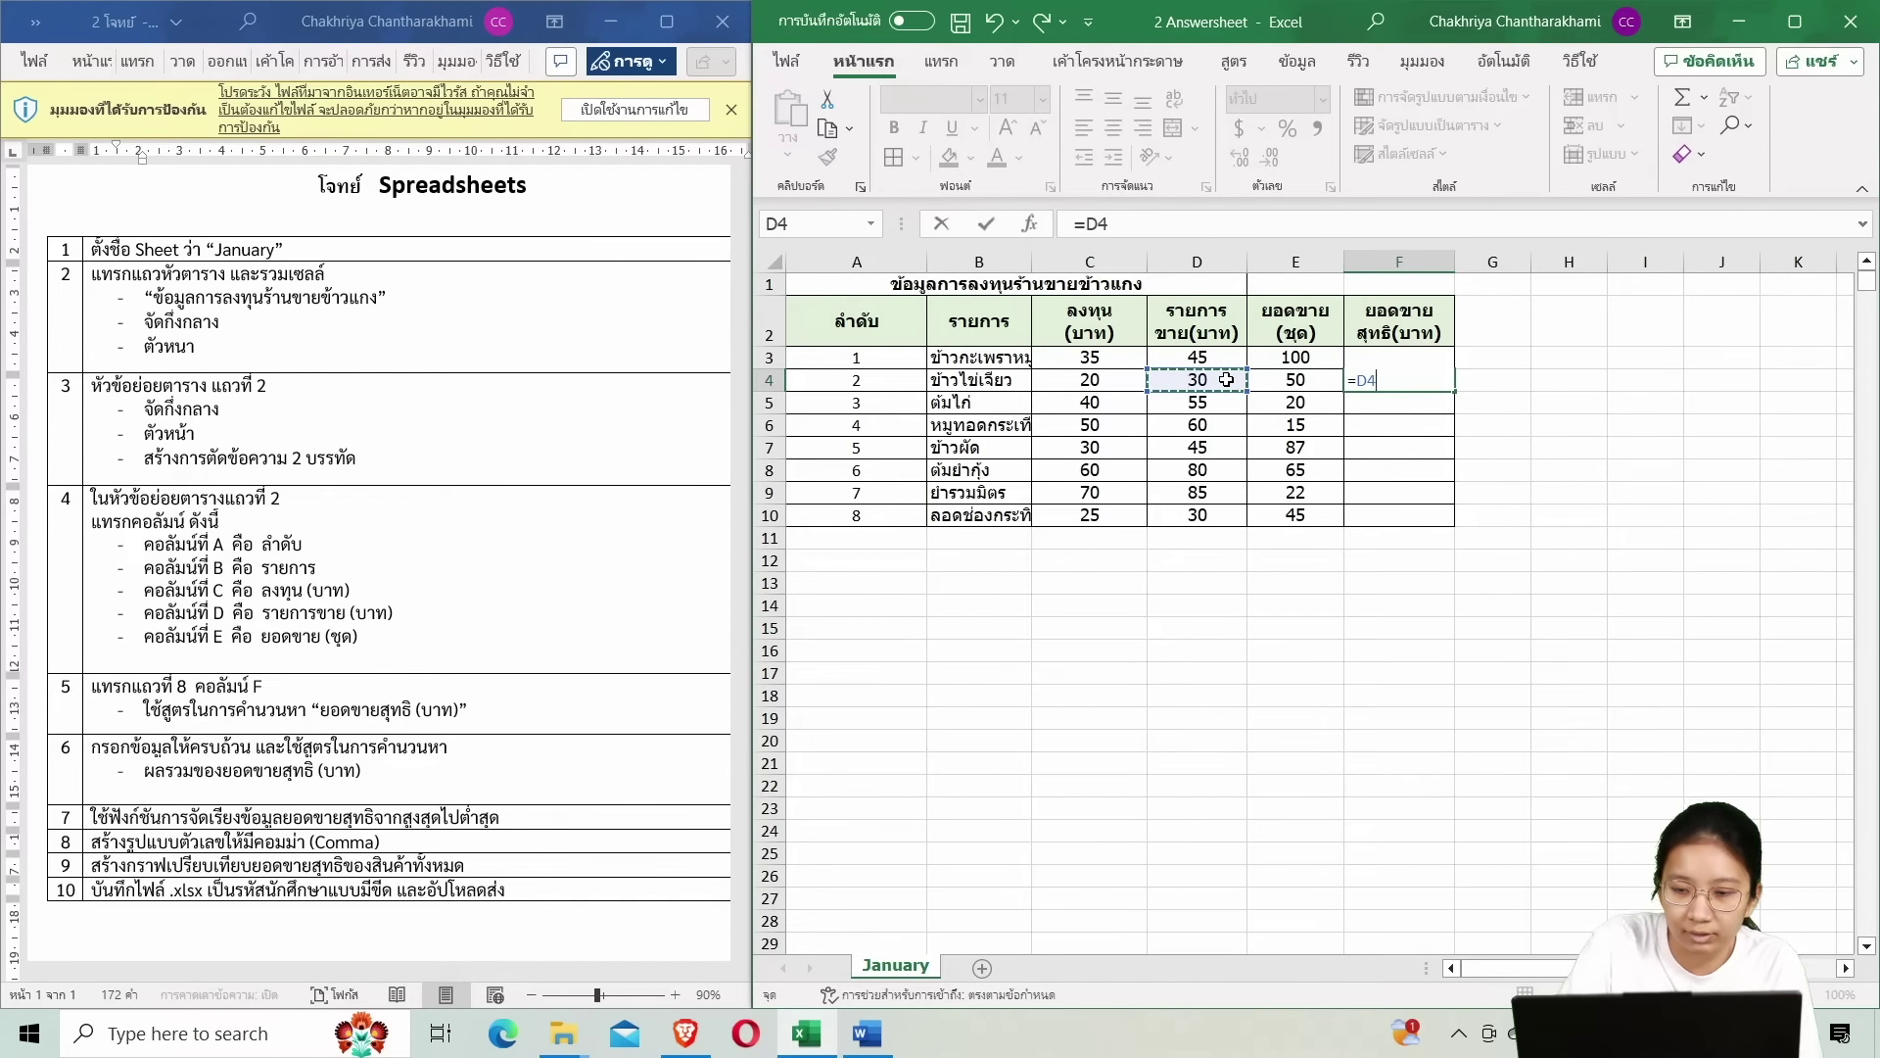
pyautogui.write('*')
pyautogui.click(1293, 384)
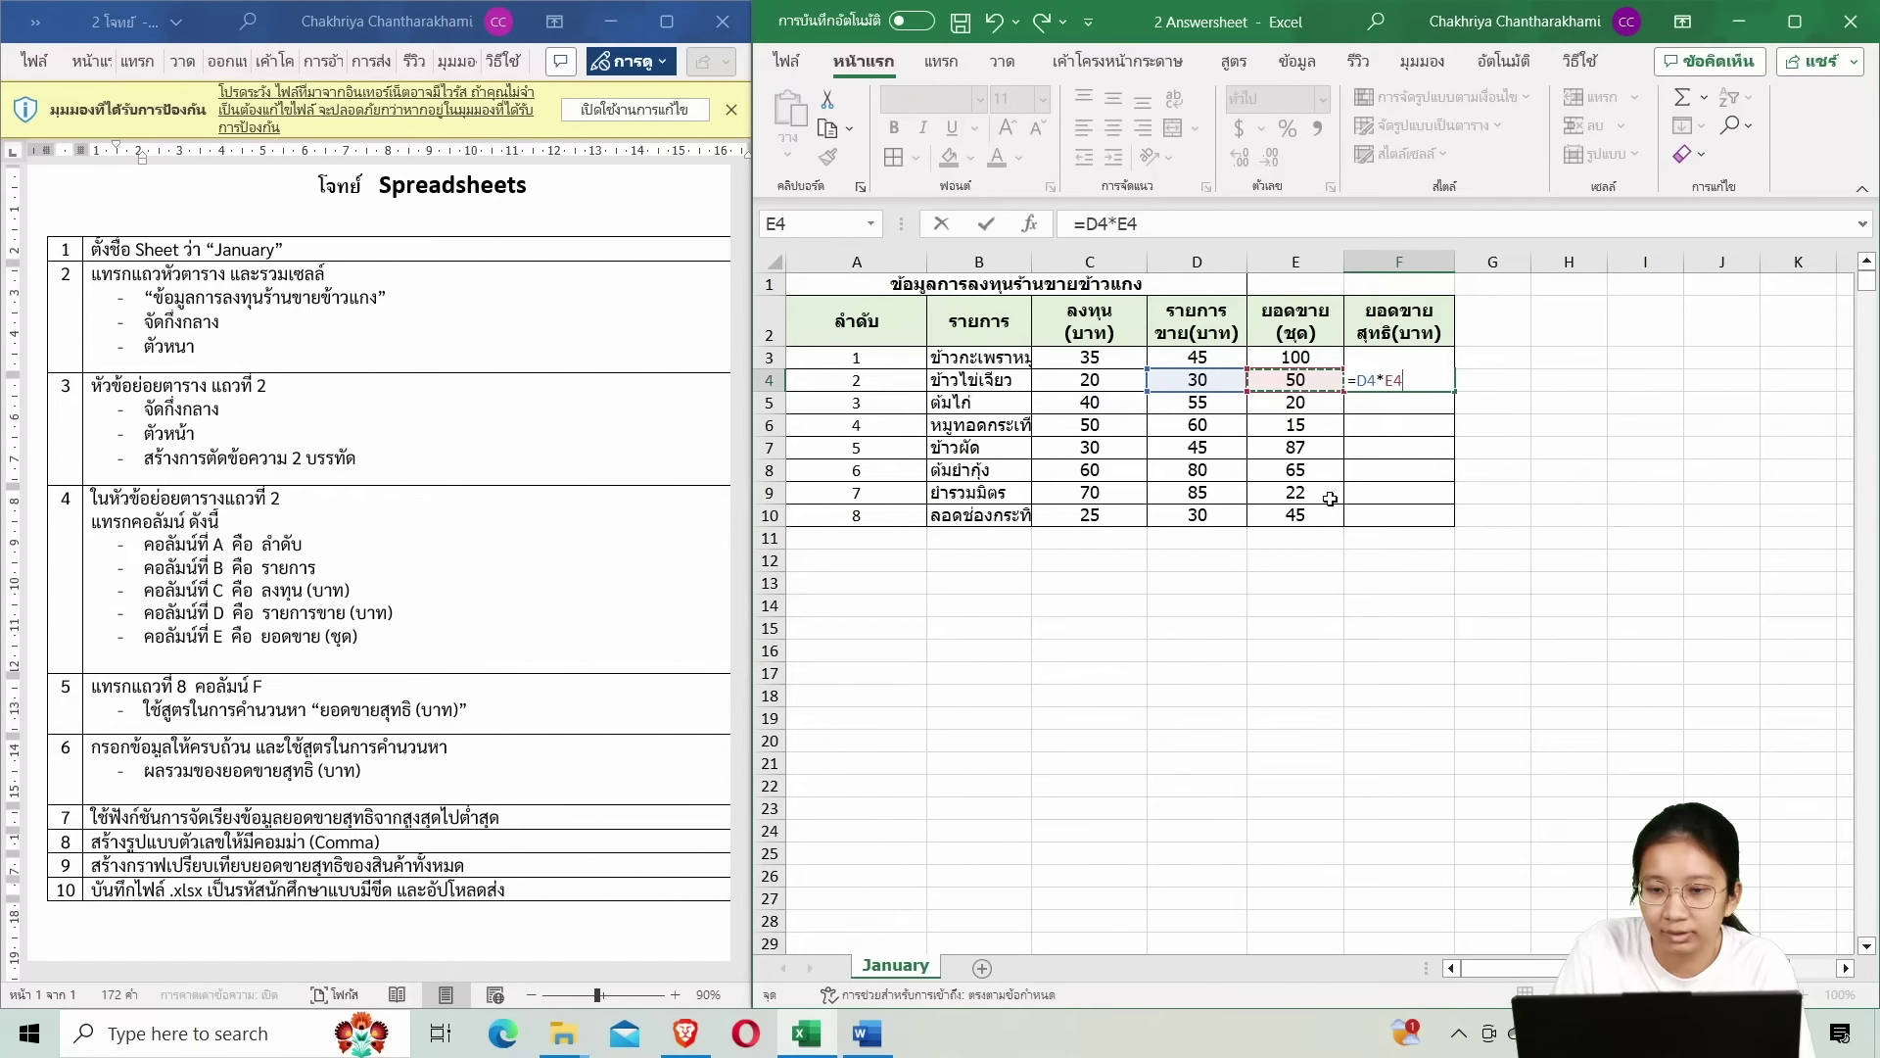
pyautogui.press('Return')
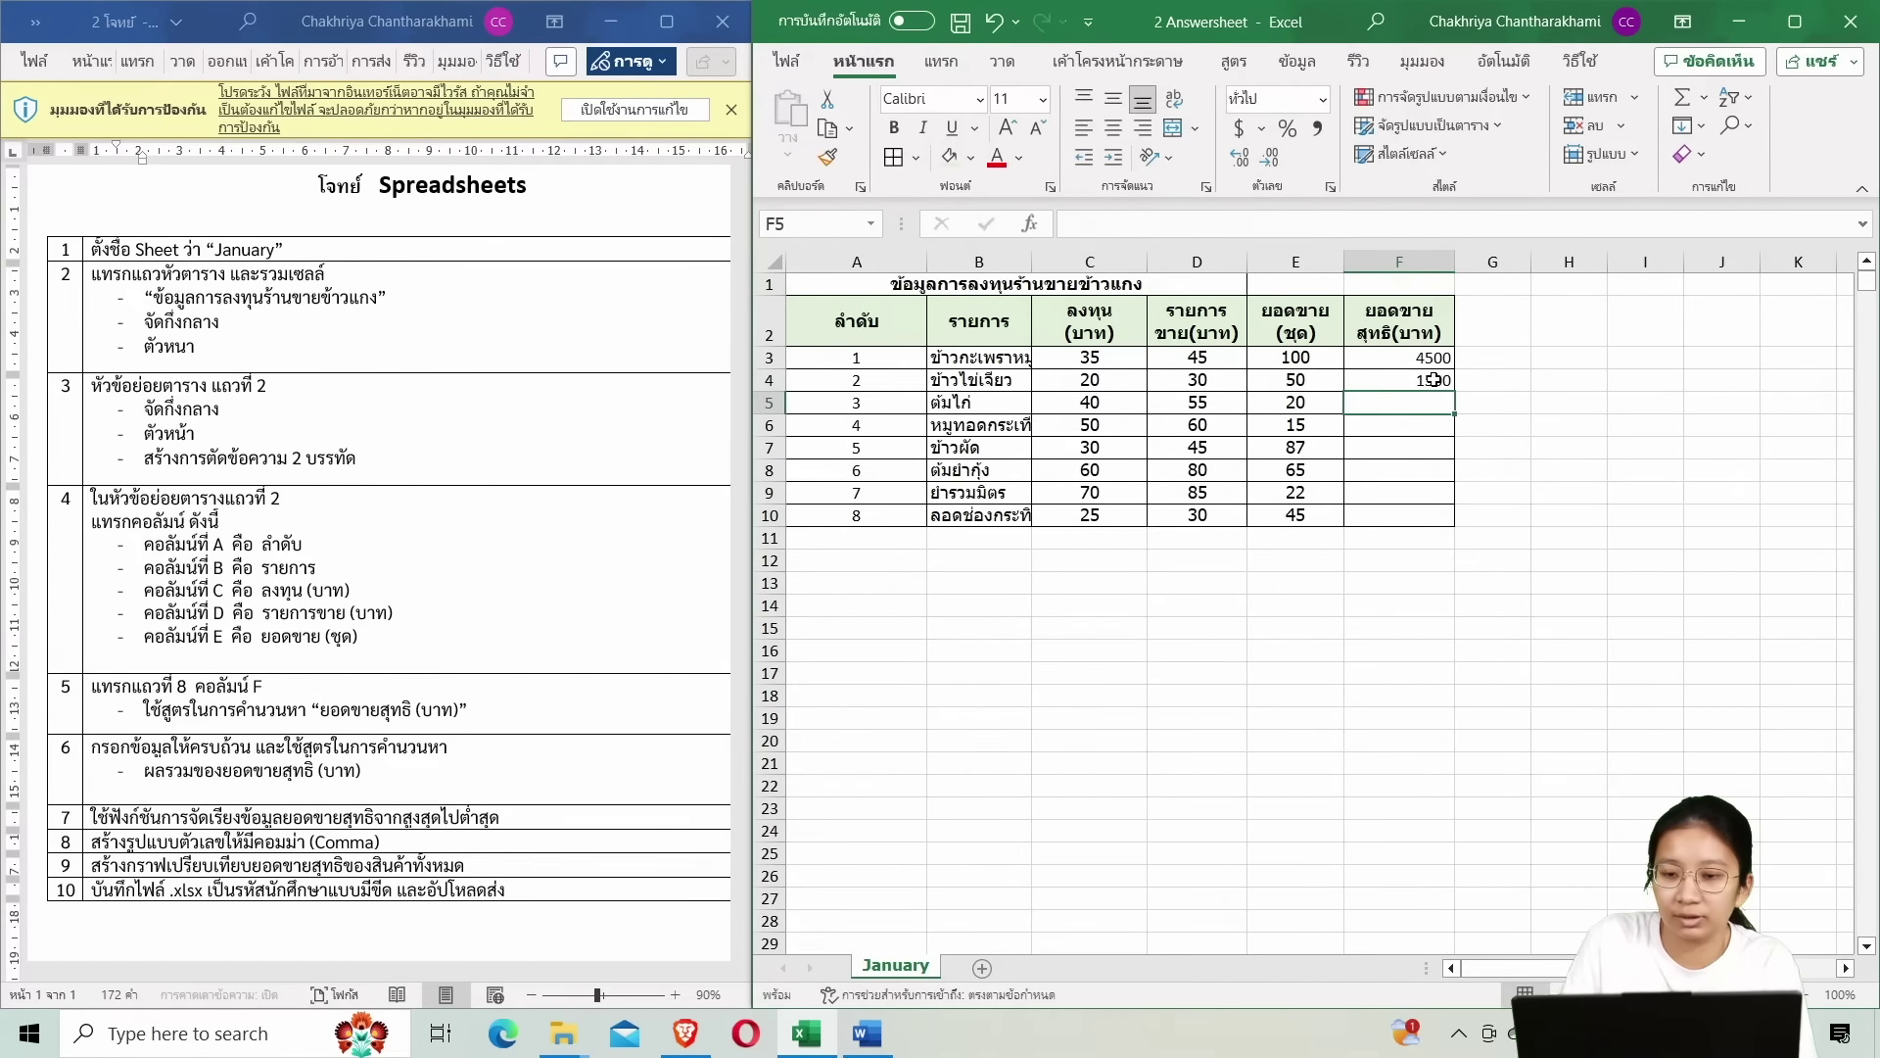
pyautogui.click(1435, 380)
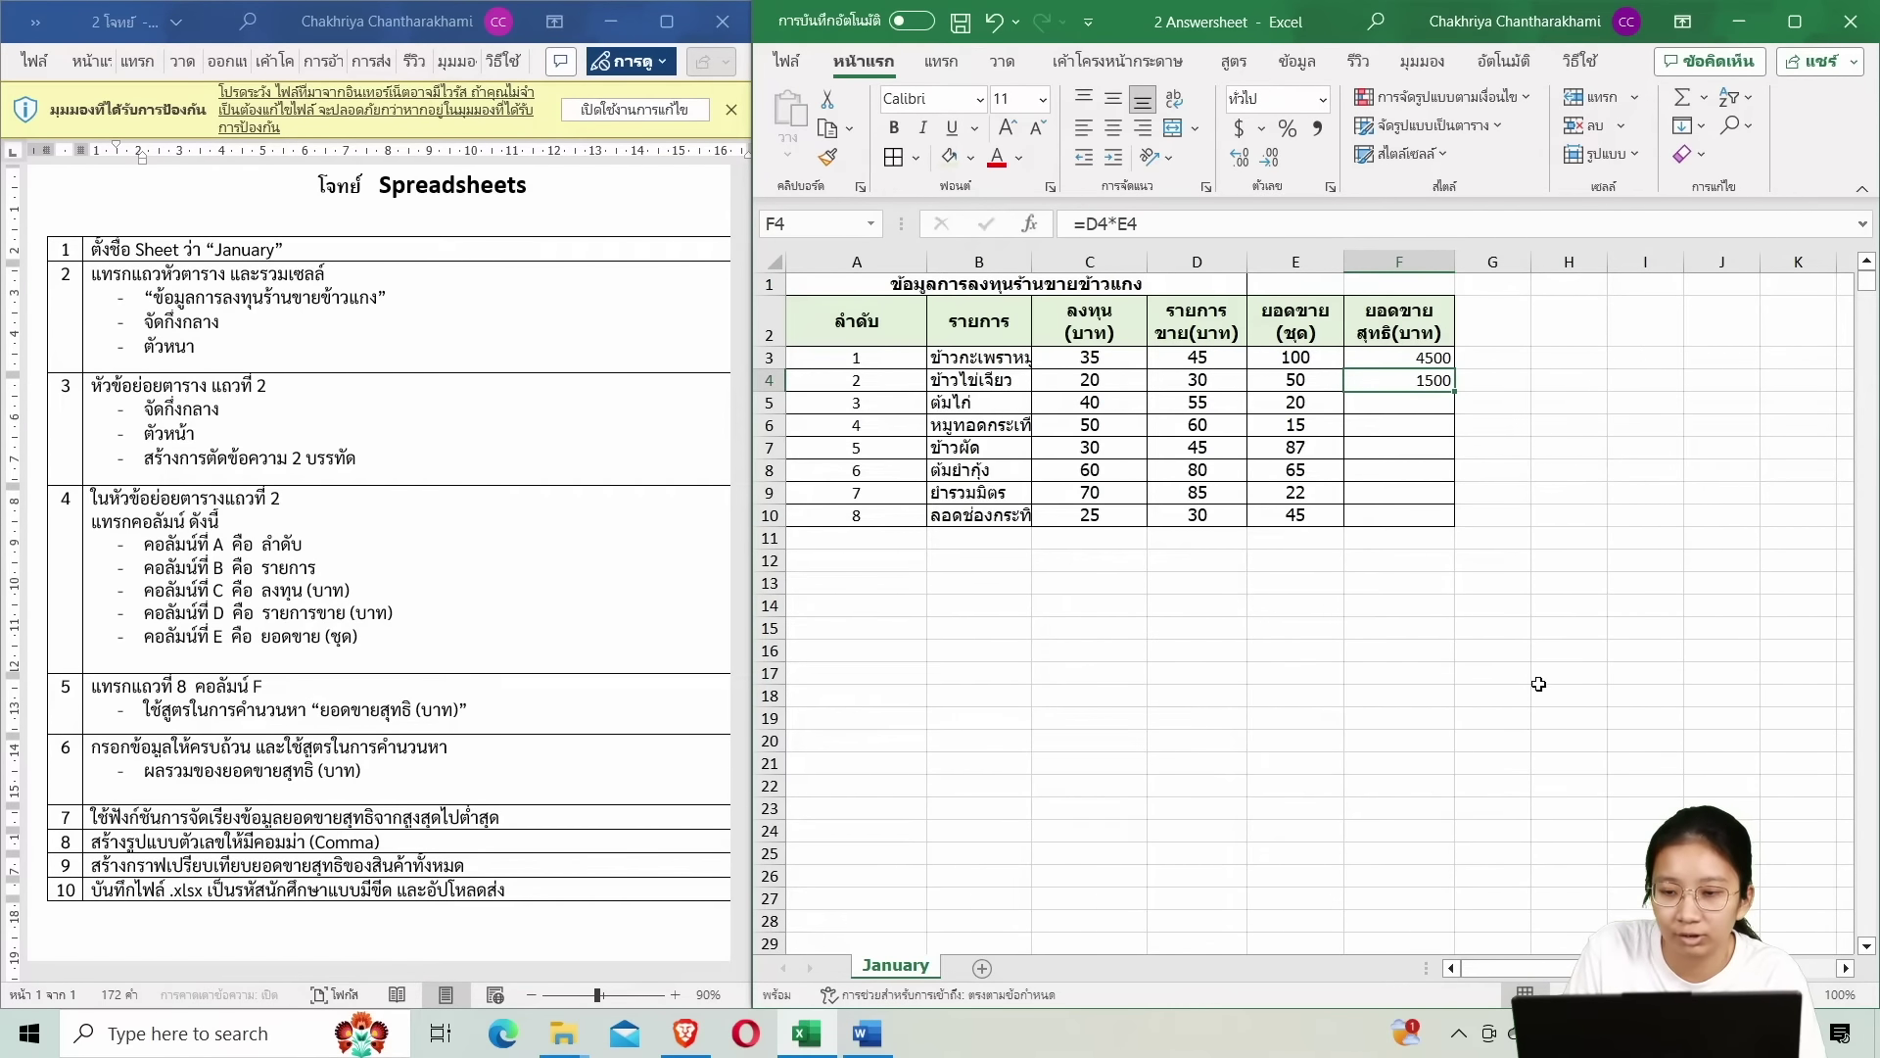
pyautogui.moveTo(1422, 360); pyautogui.dragTo(1427, 379)
pyautogui.click(1427, 380)
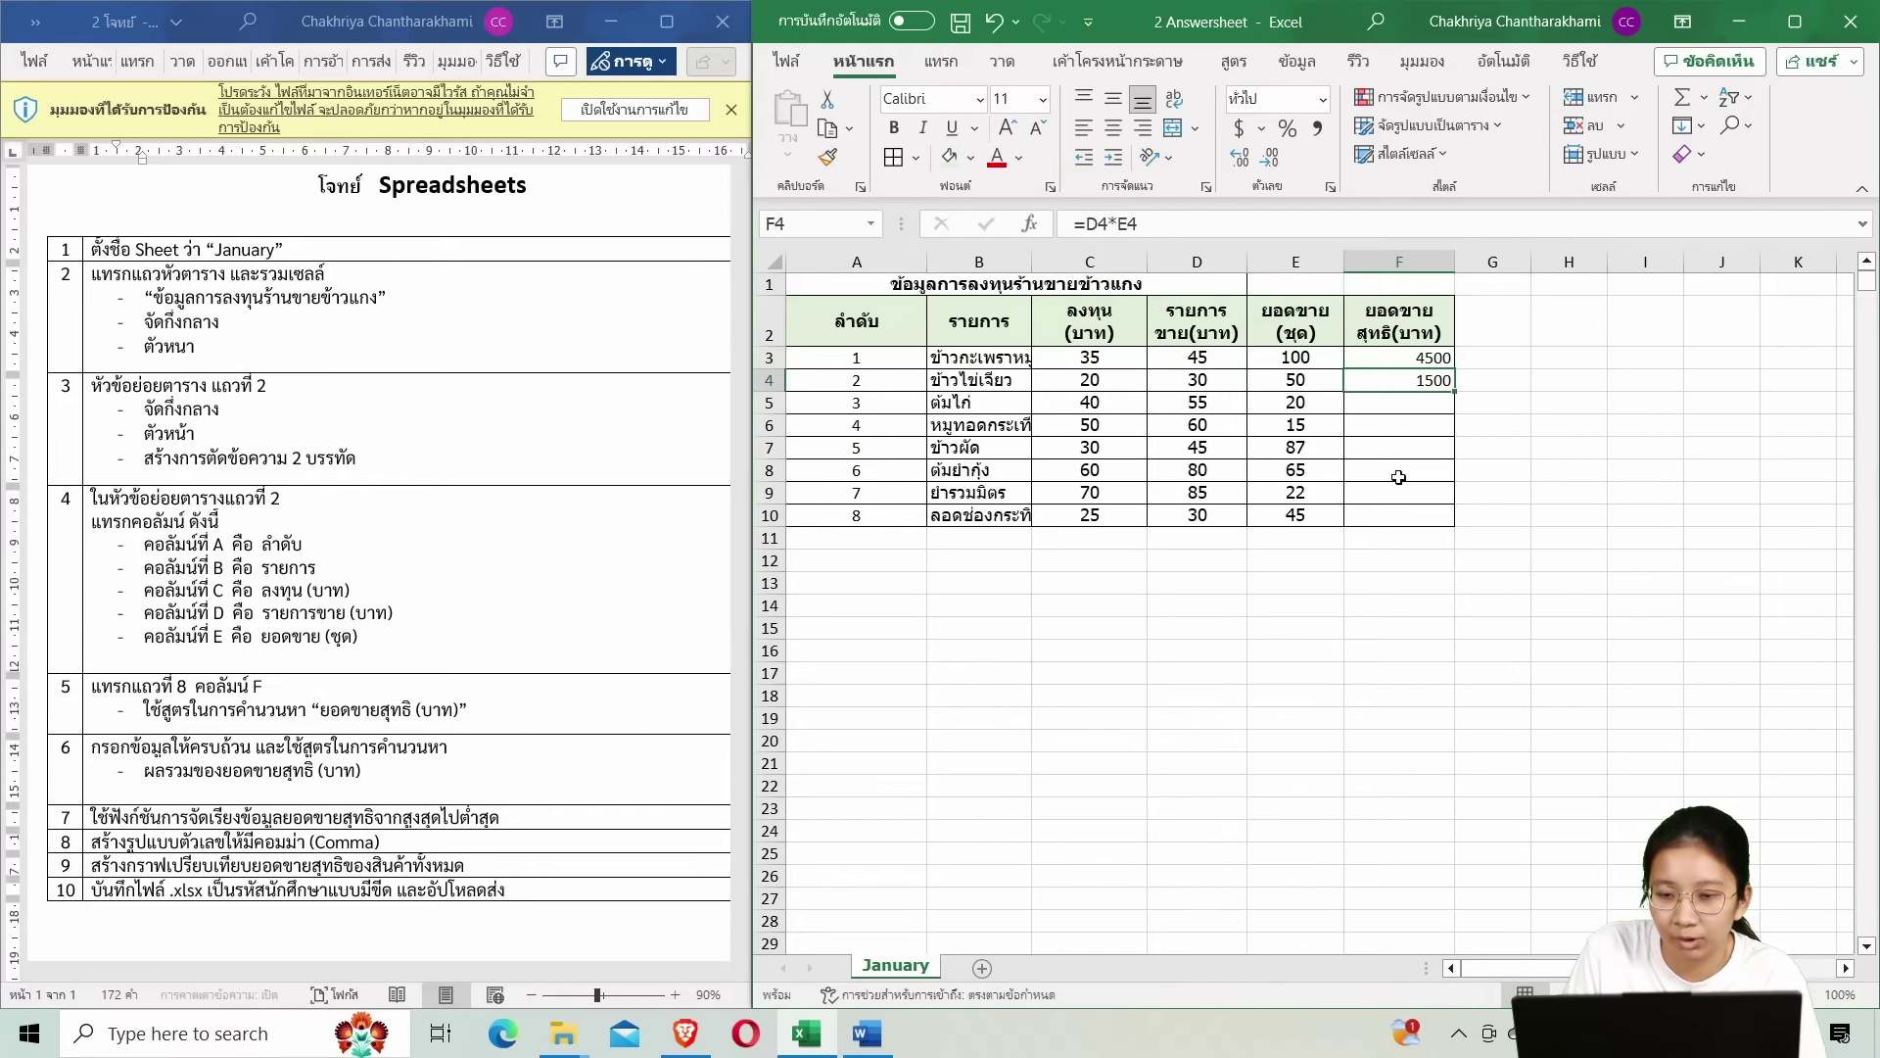
pyautogui.click(1263, 227)
pyautogui.click(1554, 385)
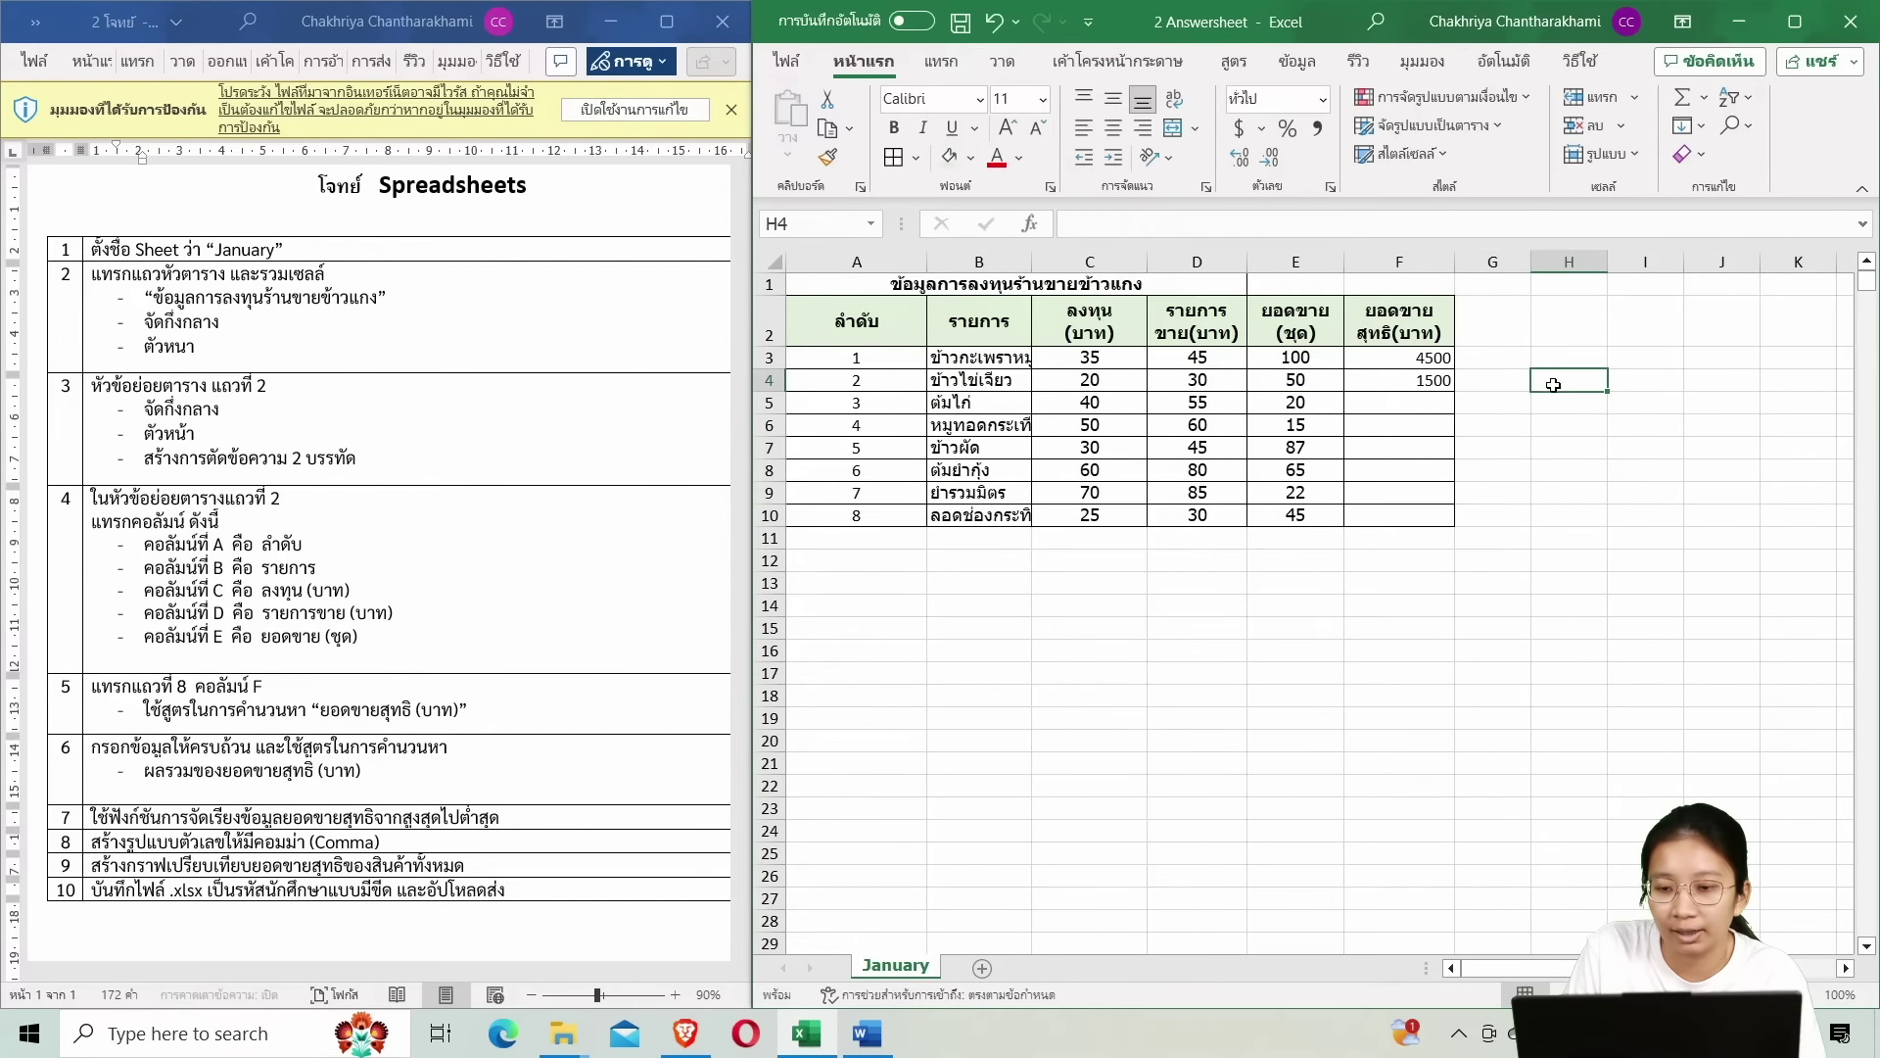
# Fill the F4 formula down through F10 and check the formulas of the last rows.
pyautogui.click(1410, 386)
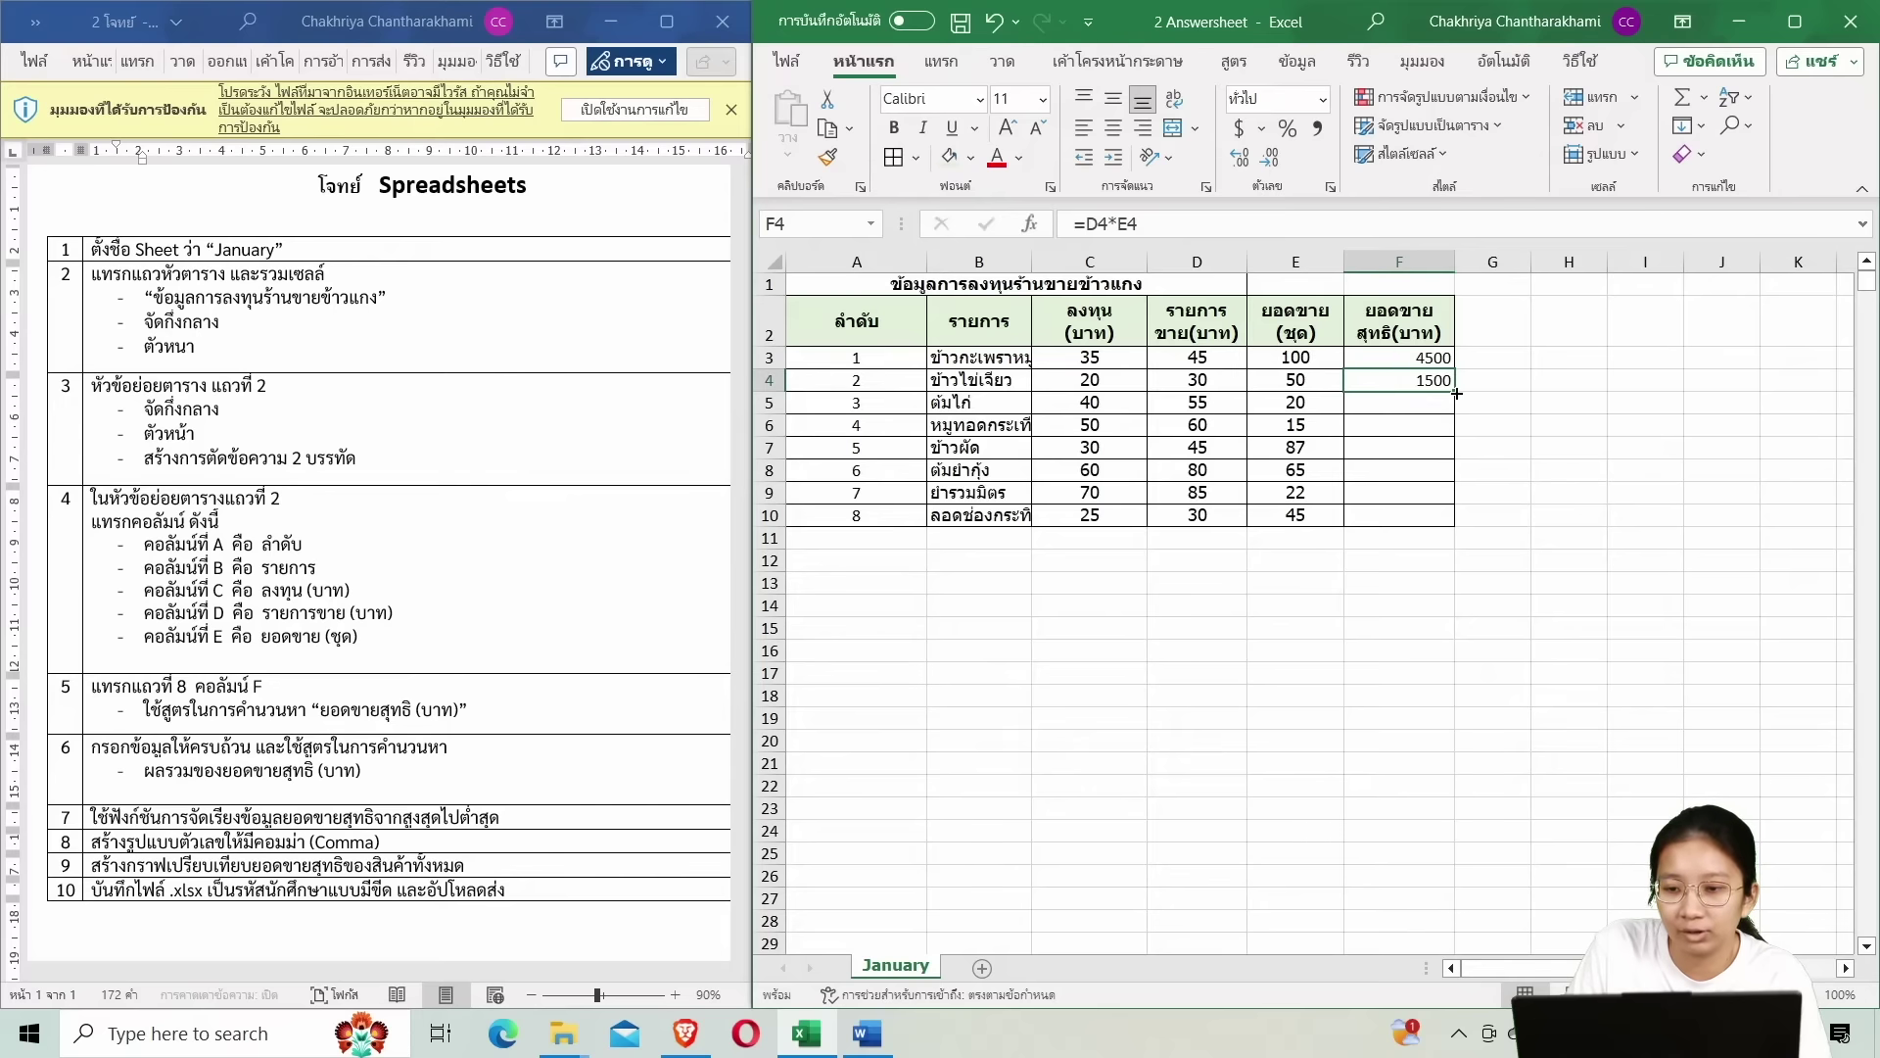
pyautogui.moveTo(1456, 393); pyautogui.dragTo(1451, 524)
pyautogui.click(1444, 632)
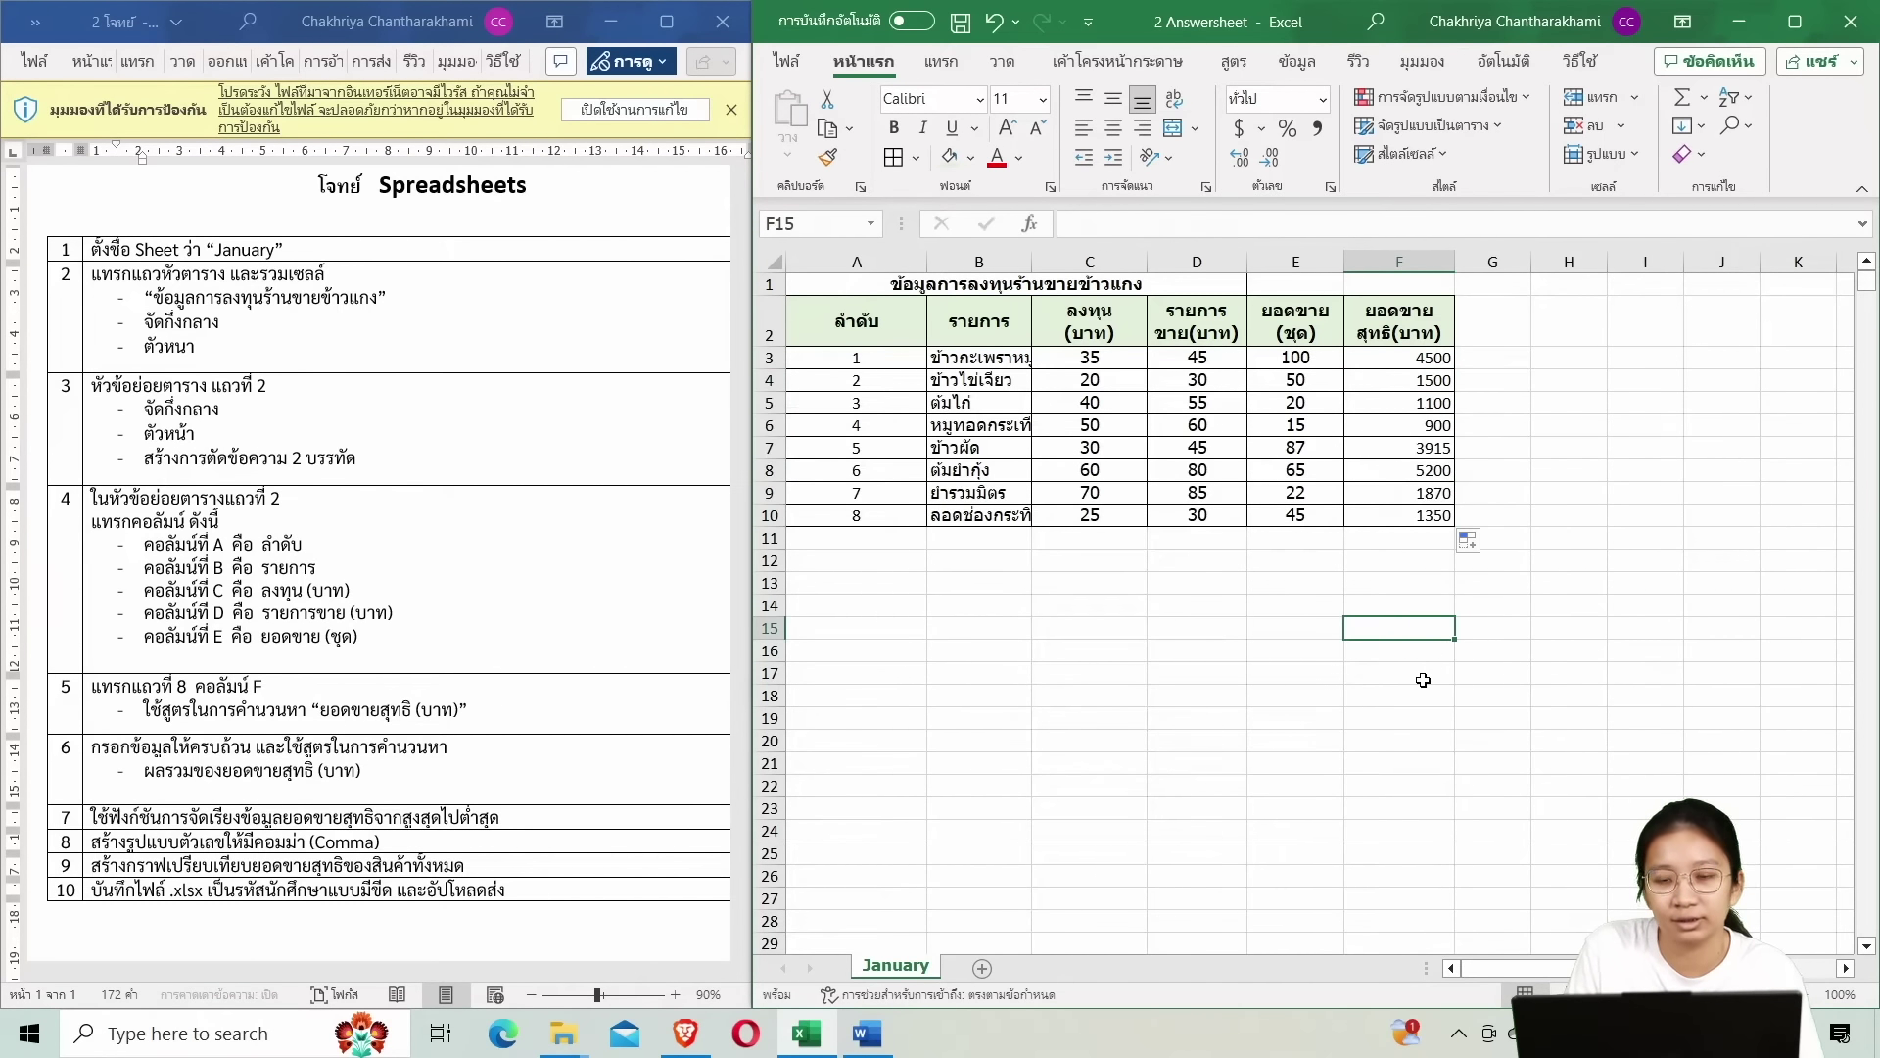
pyautogui.click(1414, 494)
pyautogui.click(1402, 521)
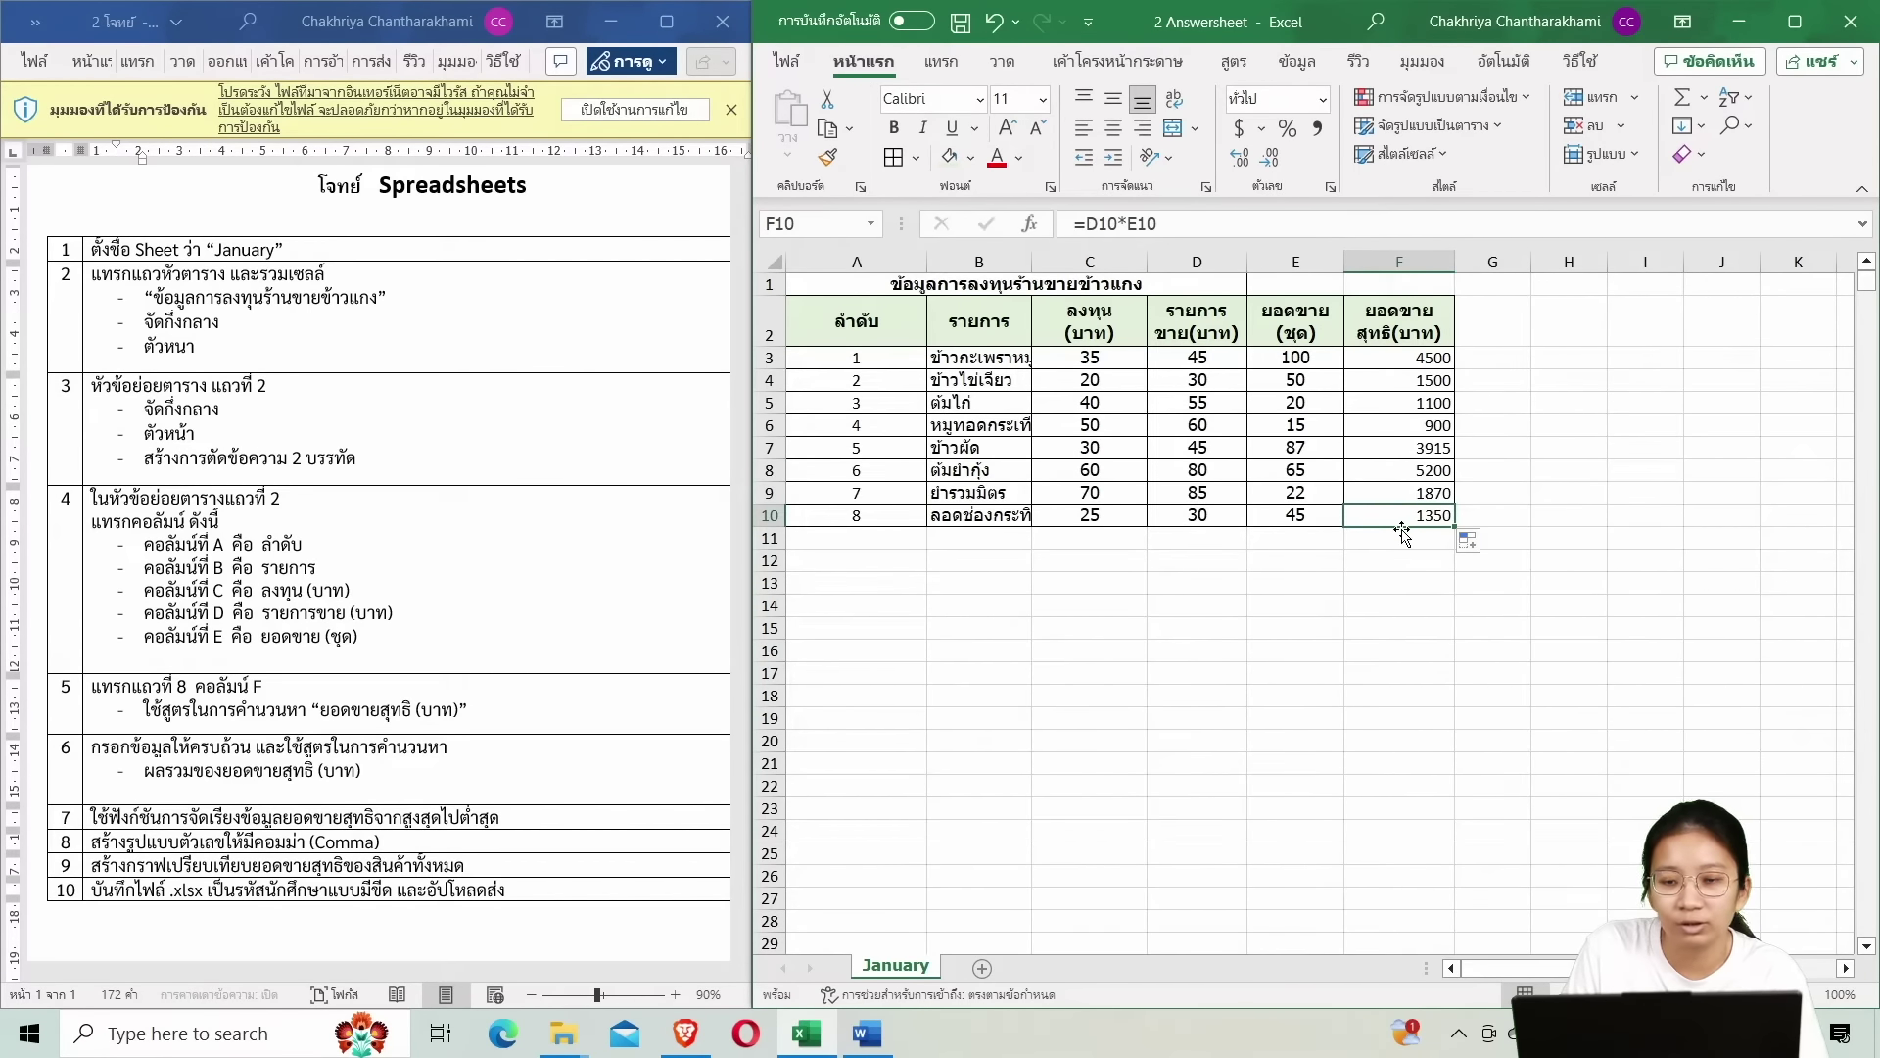
# Centre the net sales values in F3:F10.
pyautogui.moveTo(1390, 358); pyautogui.dragTo(1401, 517)
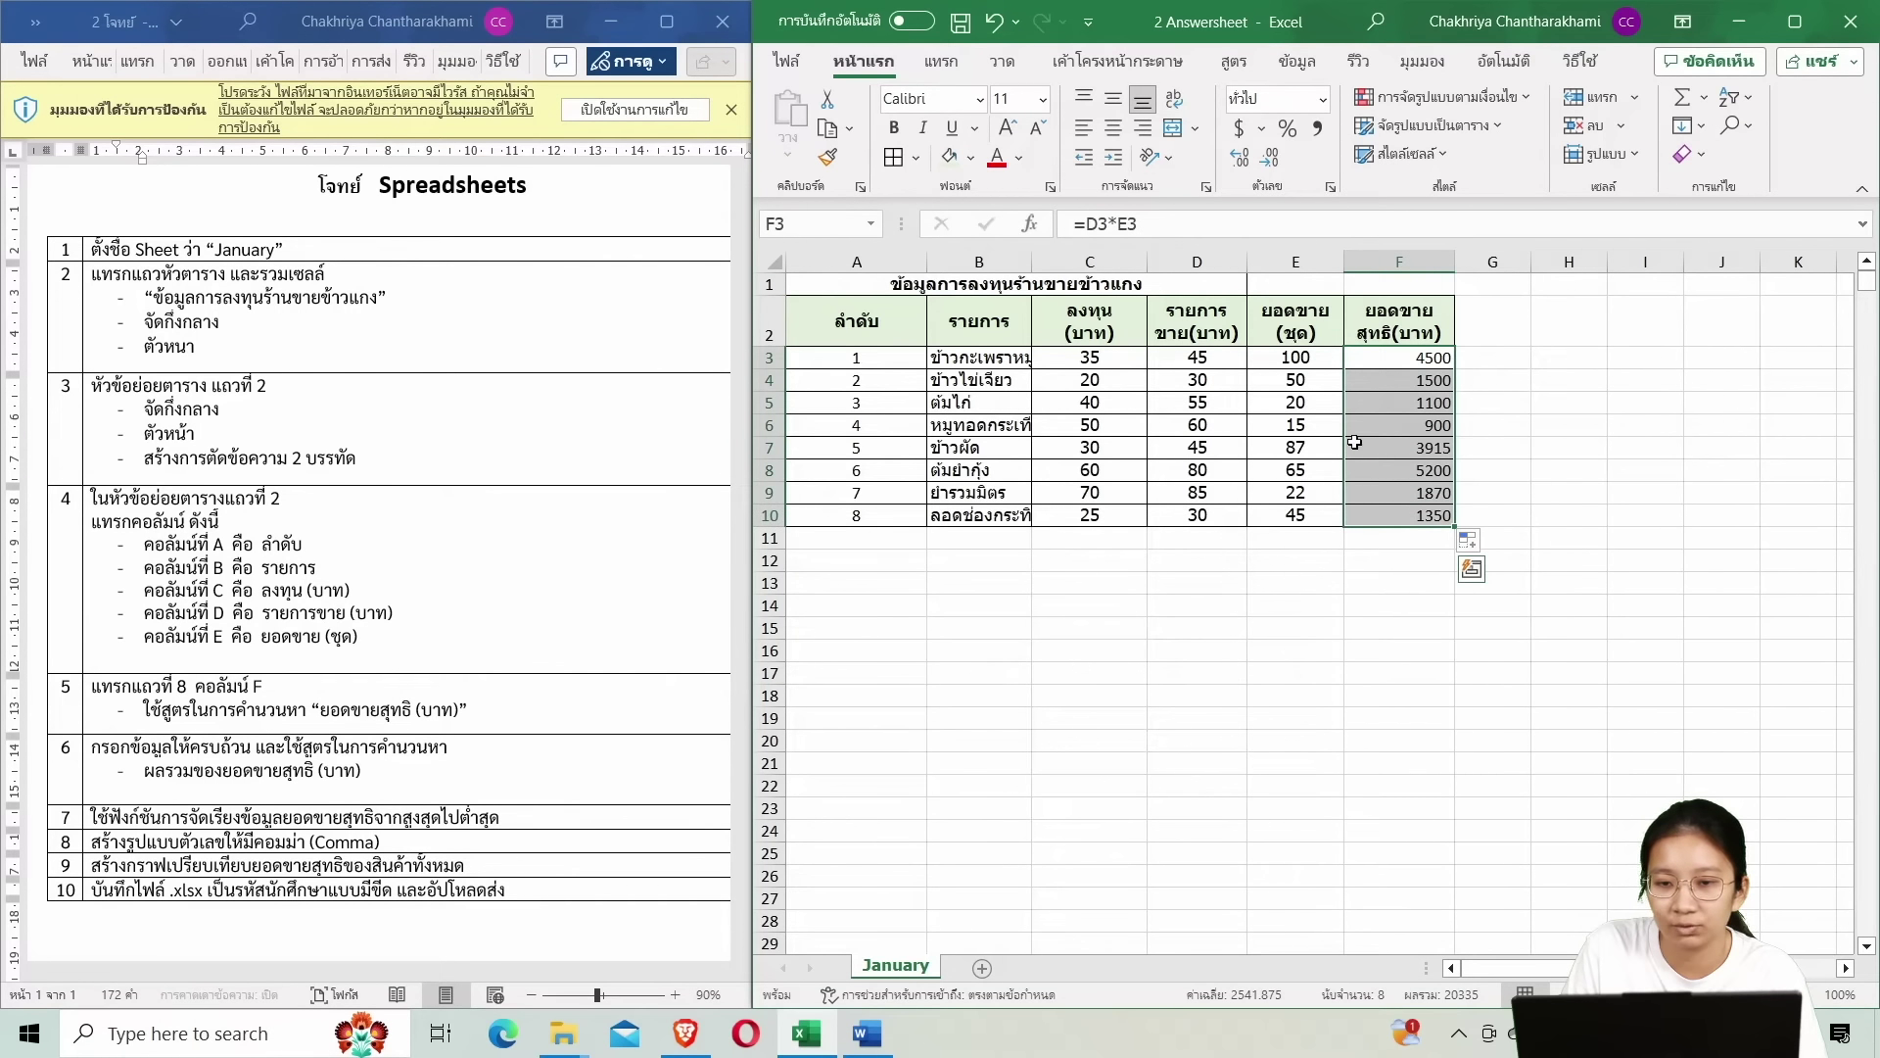
pyautogui.click(1122, 137)
pyautogui.click(1425, 610)
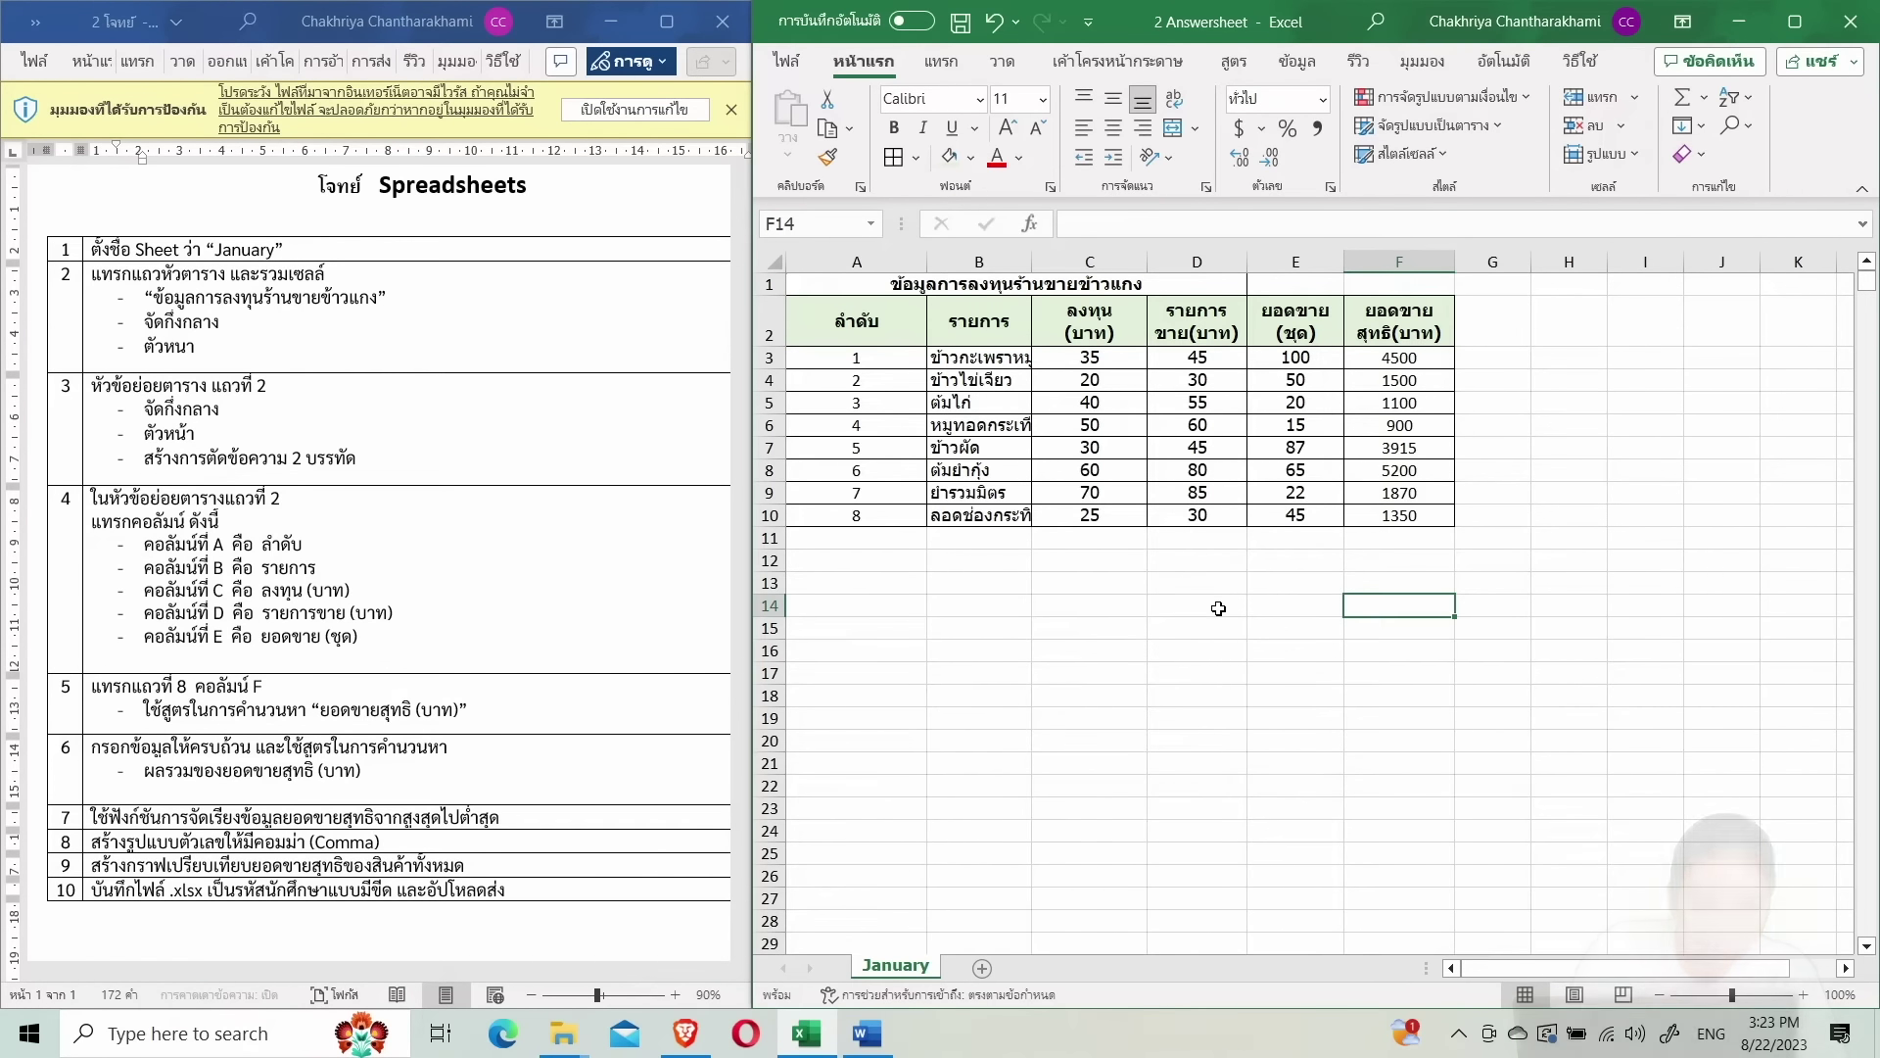
pyautogui.click(1448, 381)
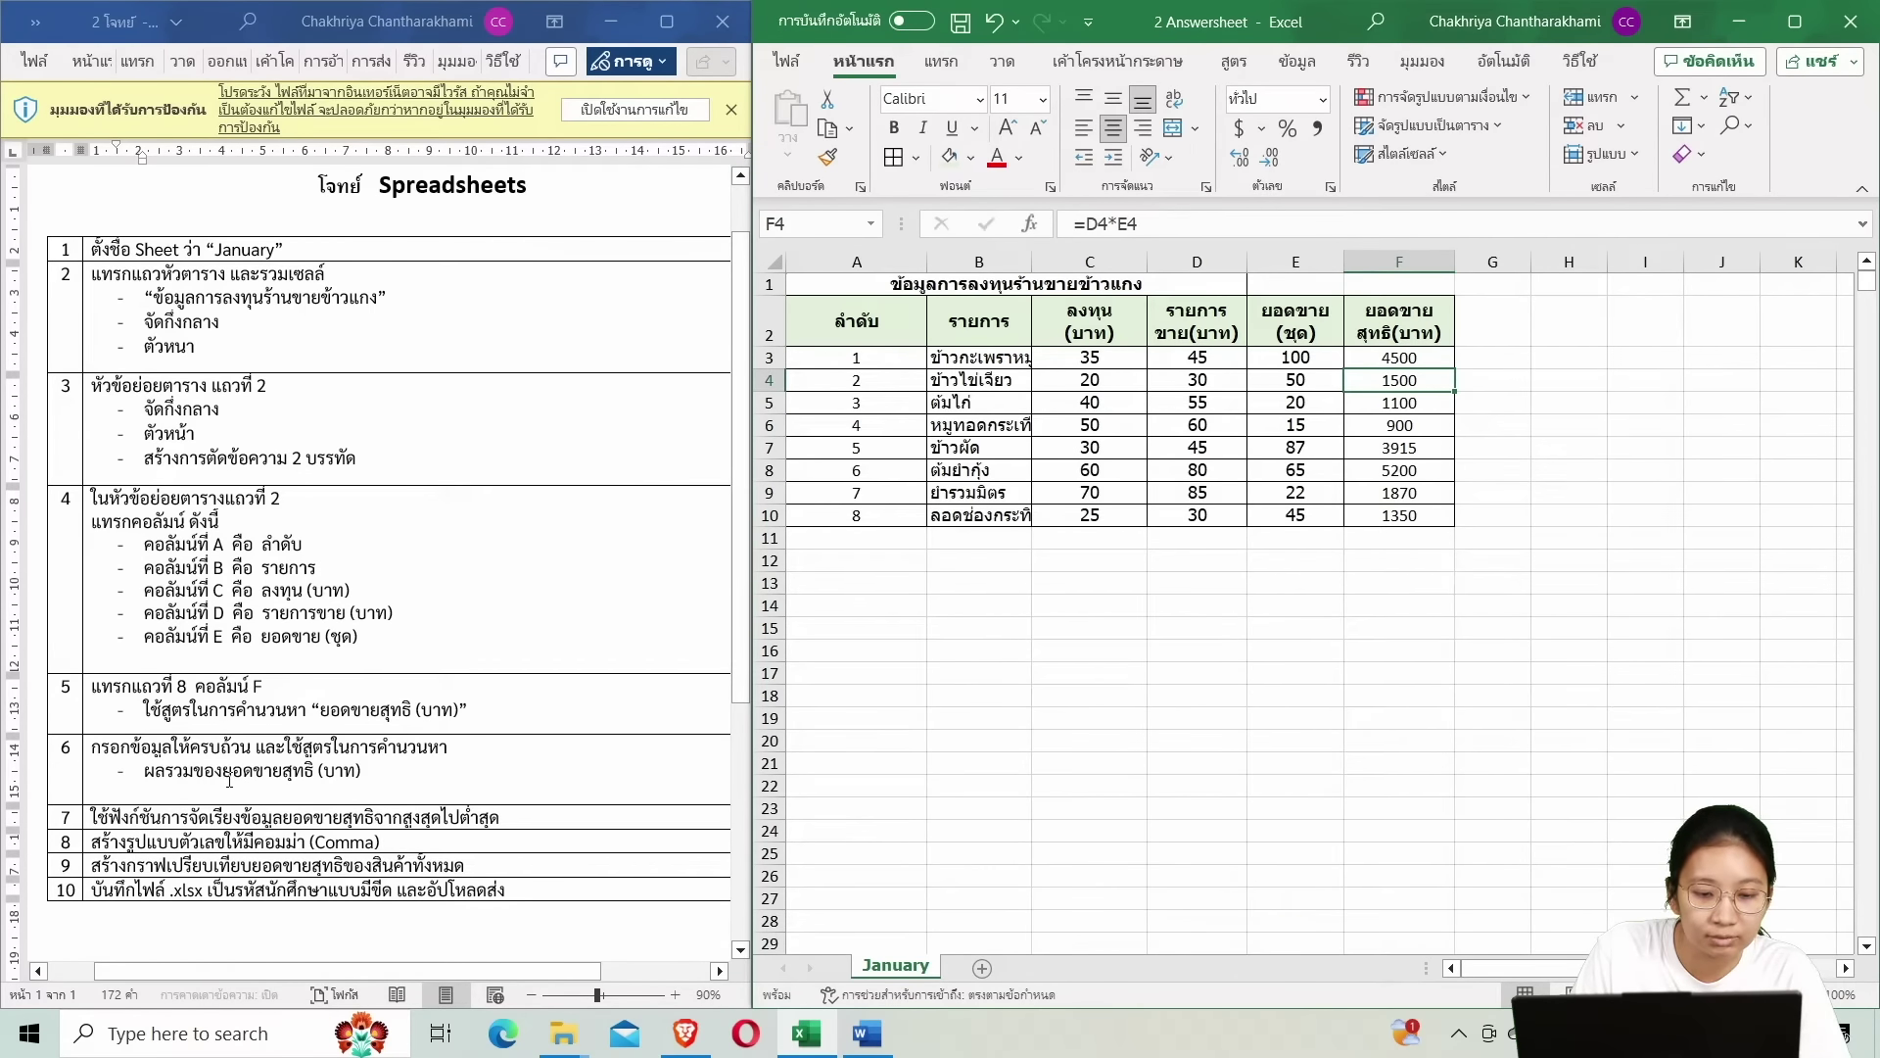
# Copy the text "ผลรวมของยอดขายสุทธิ (บาท)" from task 6 of the assignment document.
pyautogui.click(229, 781)
pyautogui.moveTo(145, 772); pyautogui.dragTo(362, 774)
pyautogui.rightClick(362, 773)
pyautogui.click(399, 168)
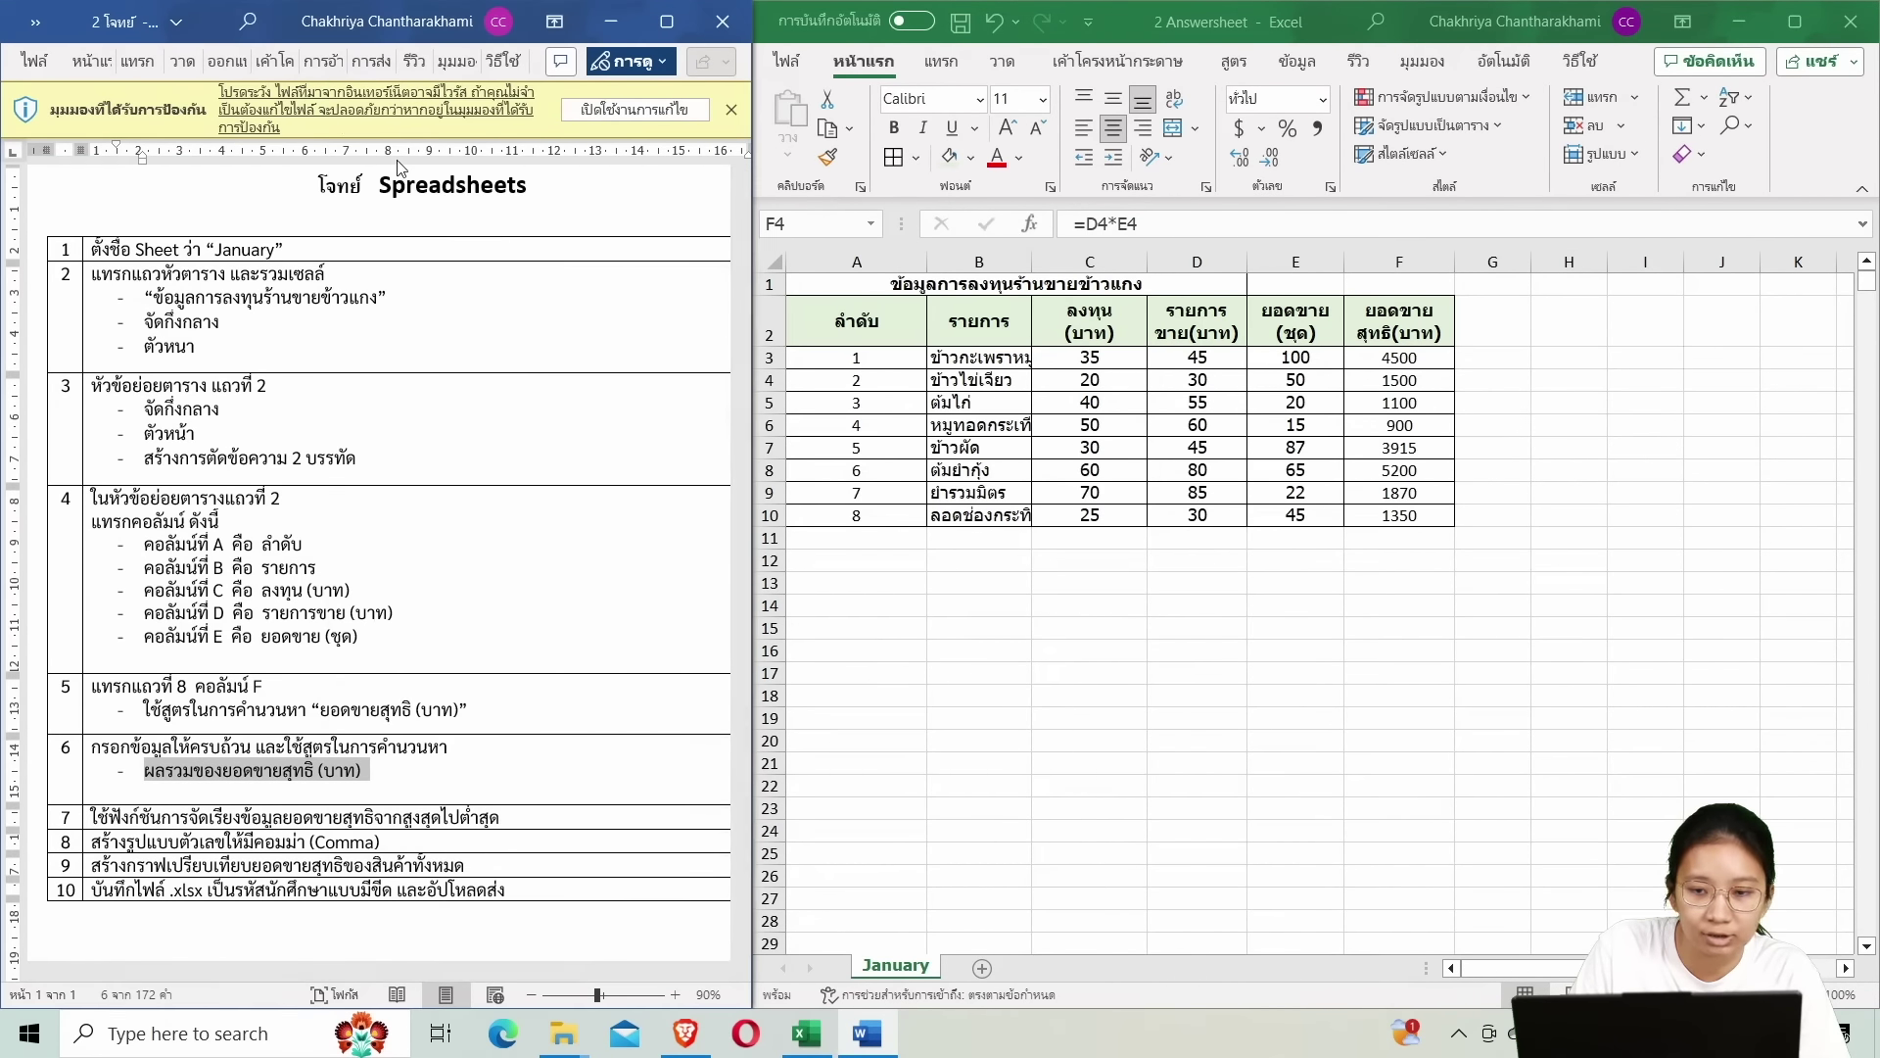
pyautogui.click(1371, 604)
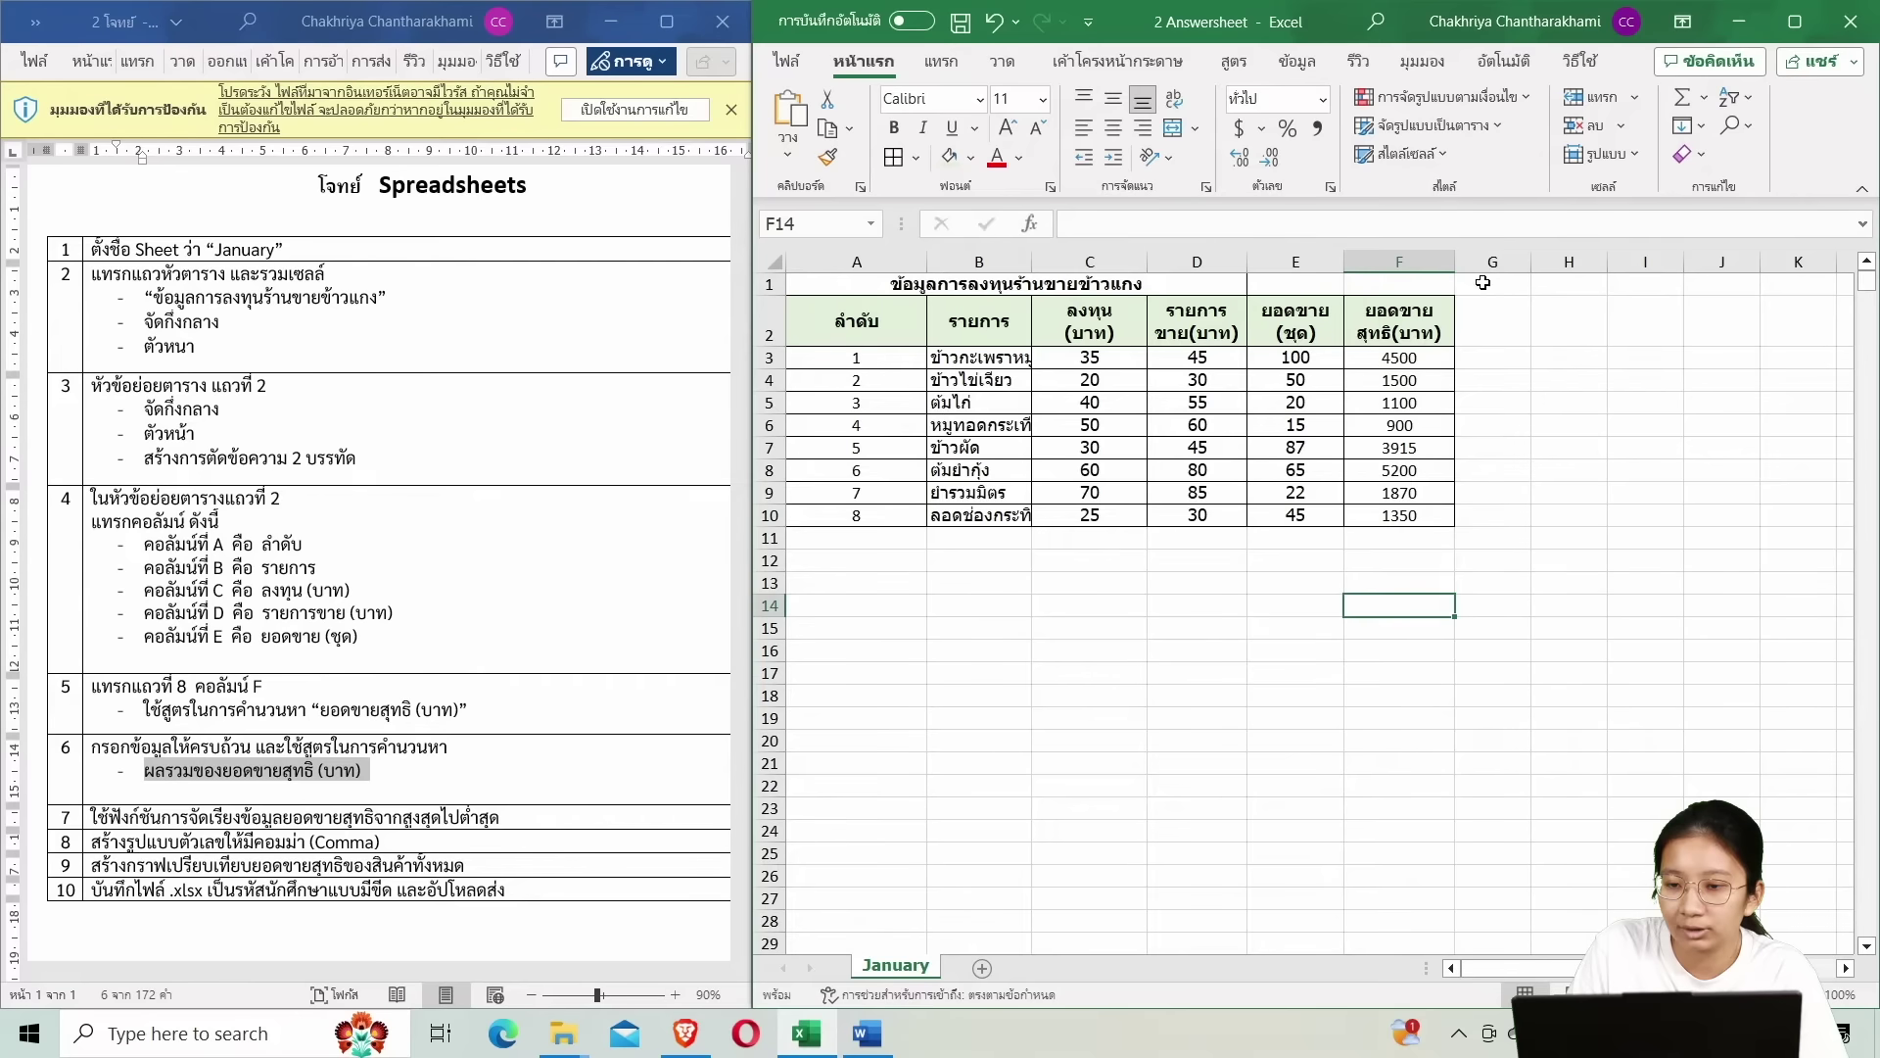
pyautogui.moveTo(1483, 282); pyautogui.dragTo(1502, 516)
pyautogui.click(1474, 562)
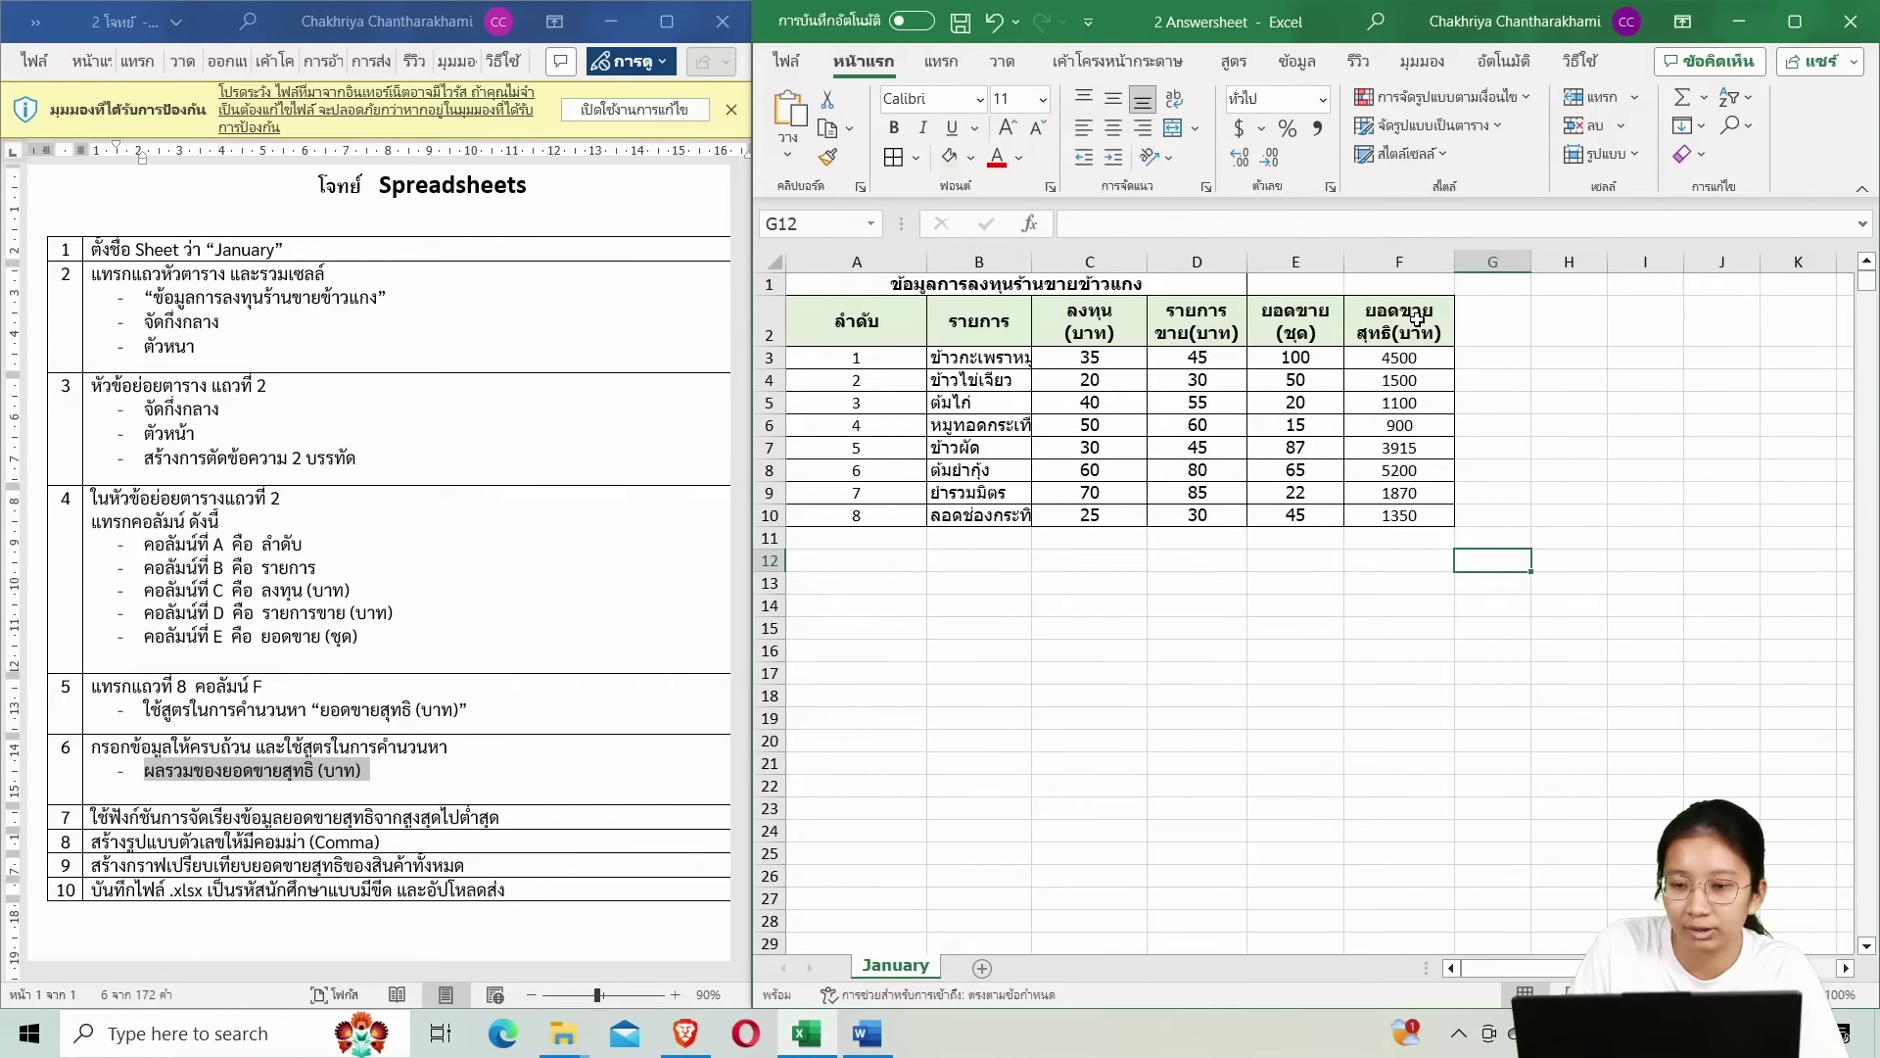
pyautogui.moveTo(1417, 316); pyautogui.dragTo(1448, 517)
pyautogui.click(1296, 541)
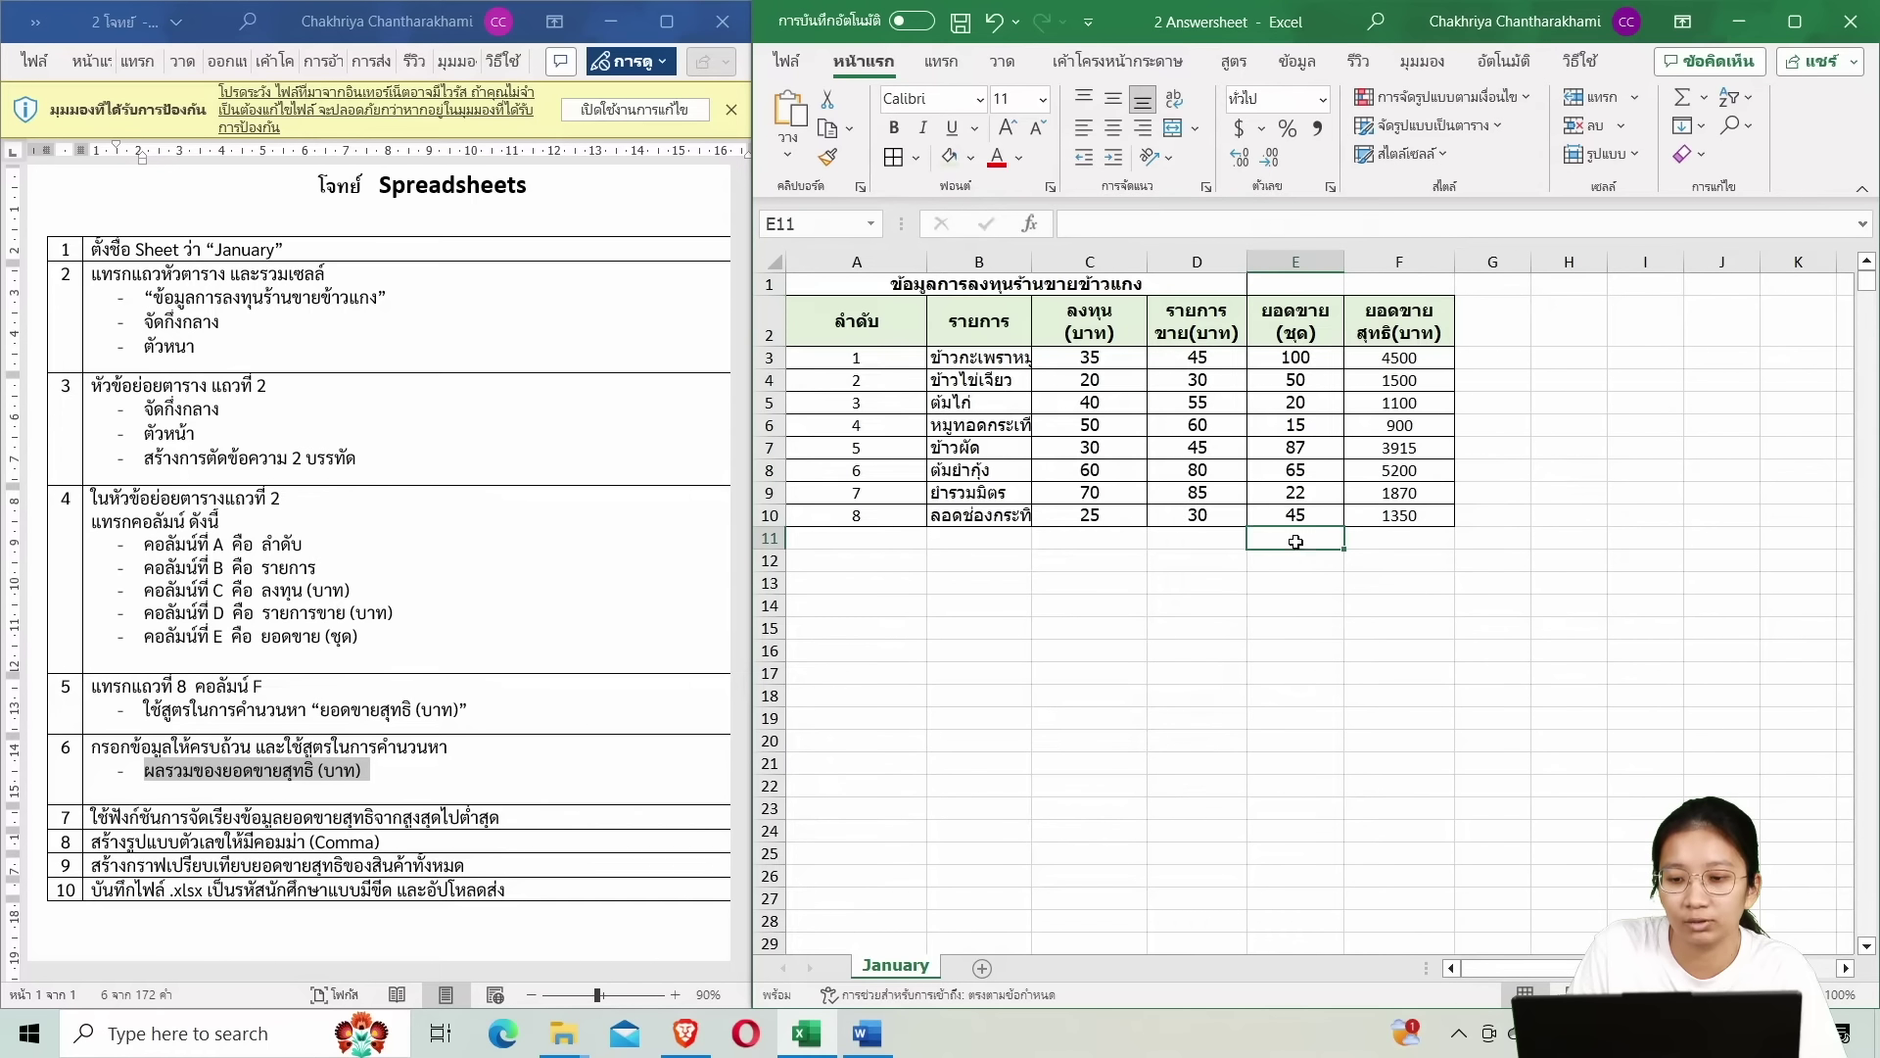
pyautogui.doubleClick(1296, 542)
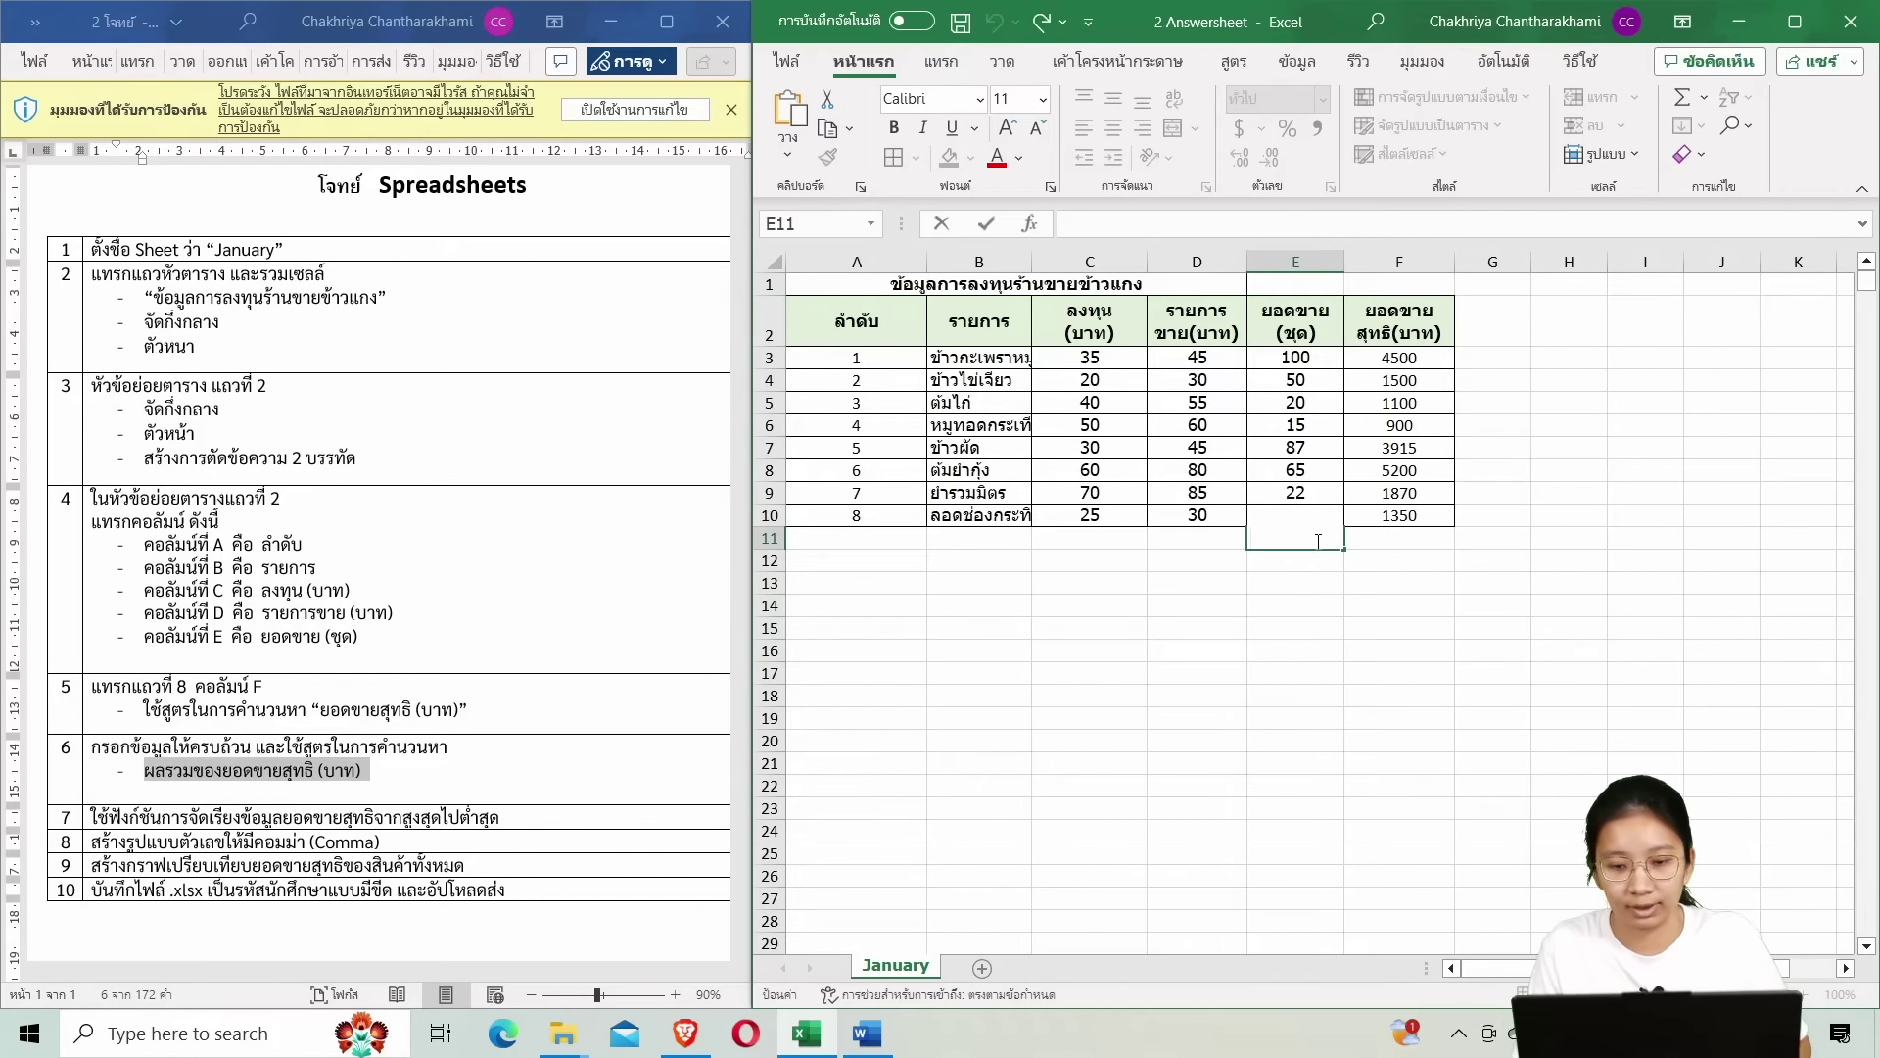
pyautogui.press('Return')
pyautogui.press('Return')
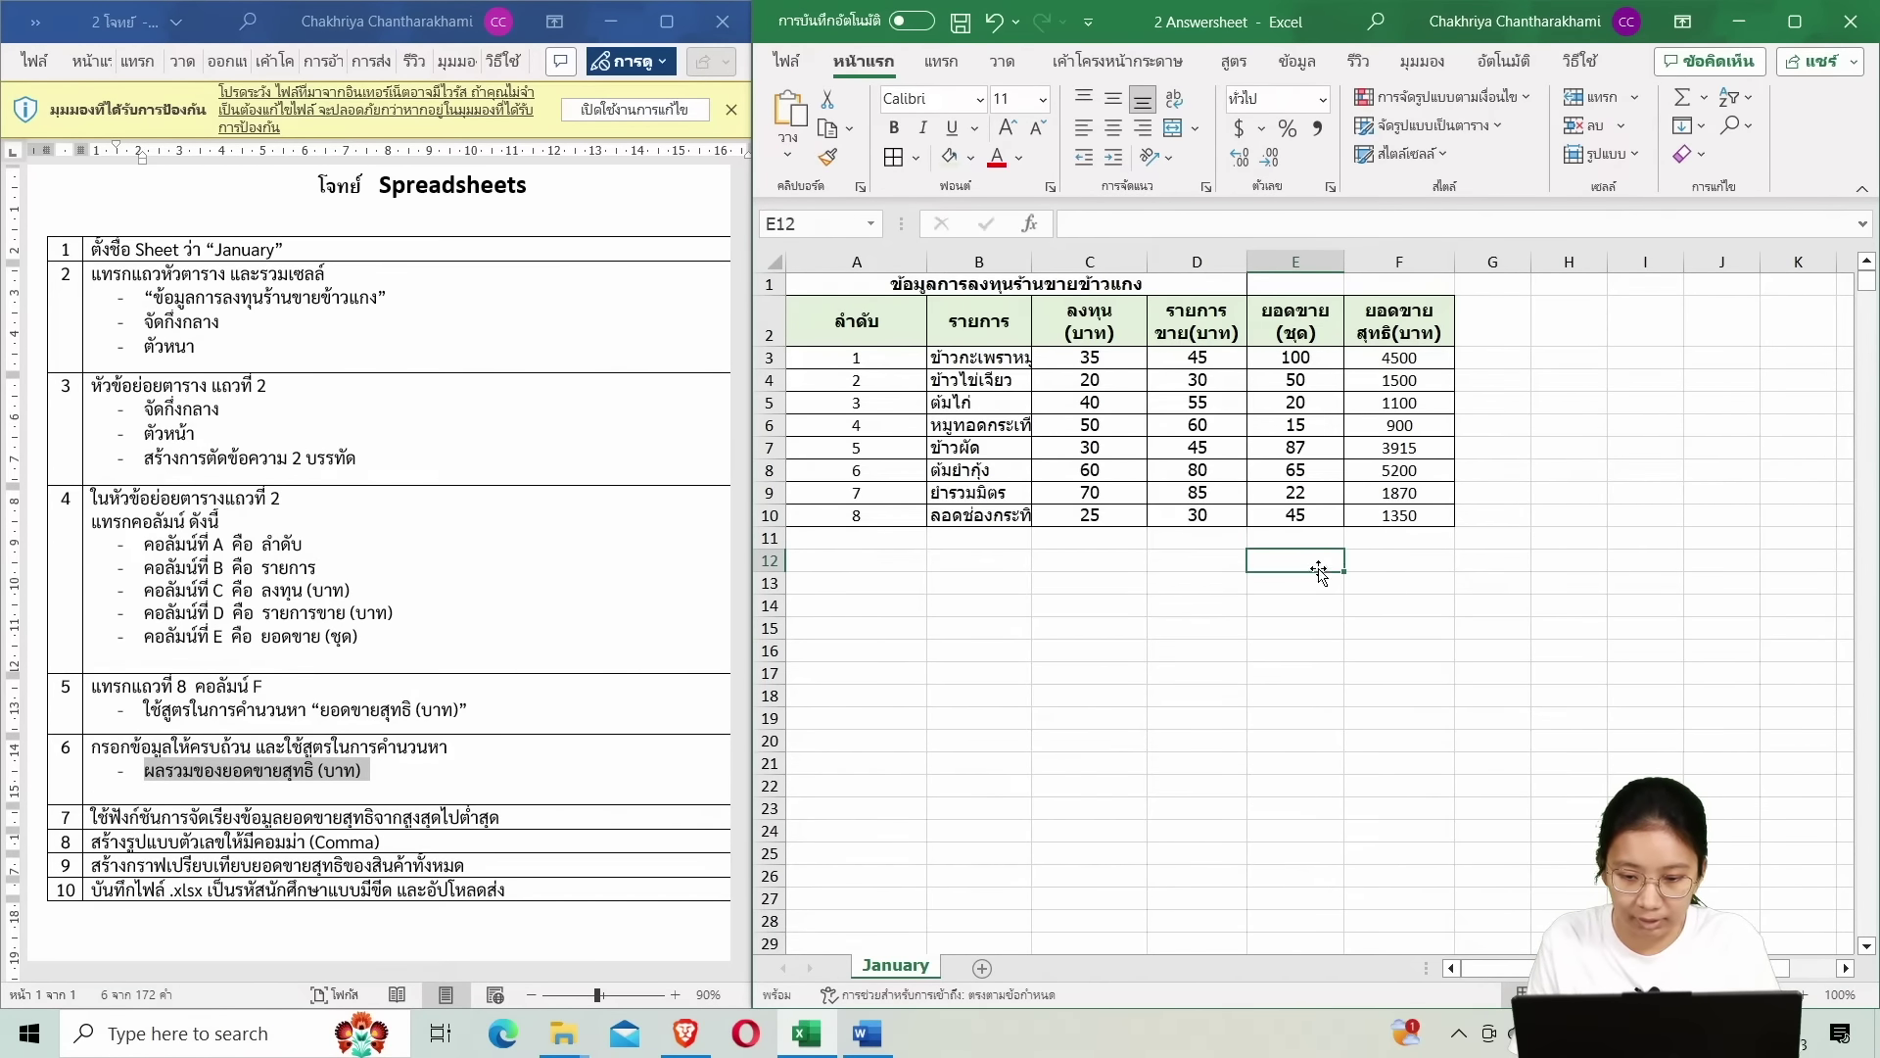
# Paste the copied label into E12 and remove its leading dash and spaces so it reads "ผลรวมของยอดขายสุทธิ (บาท)".
pyautogui.click(1312, 563)
pyautogui.doubleClick(1311, 559)
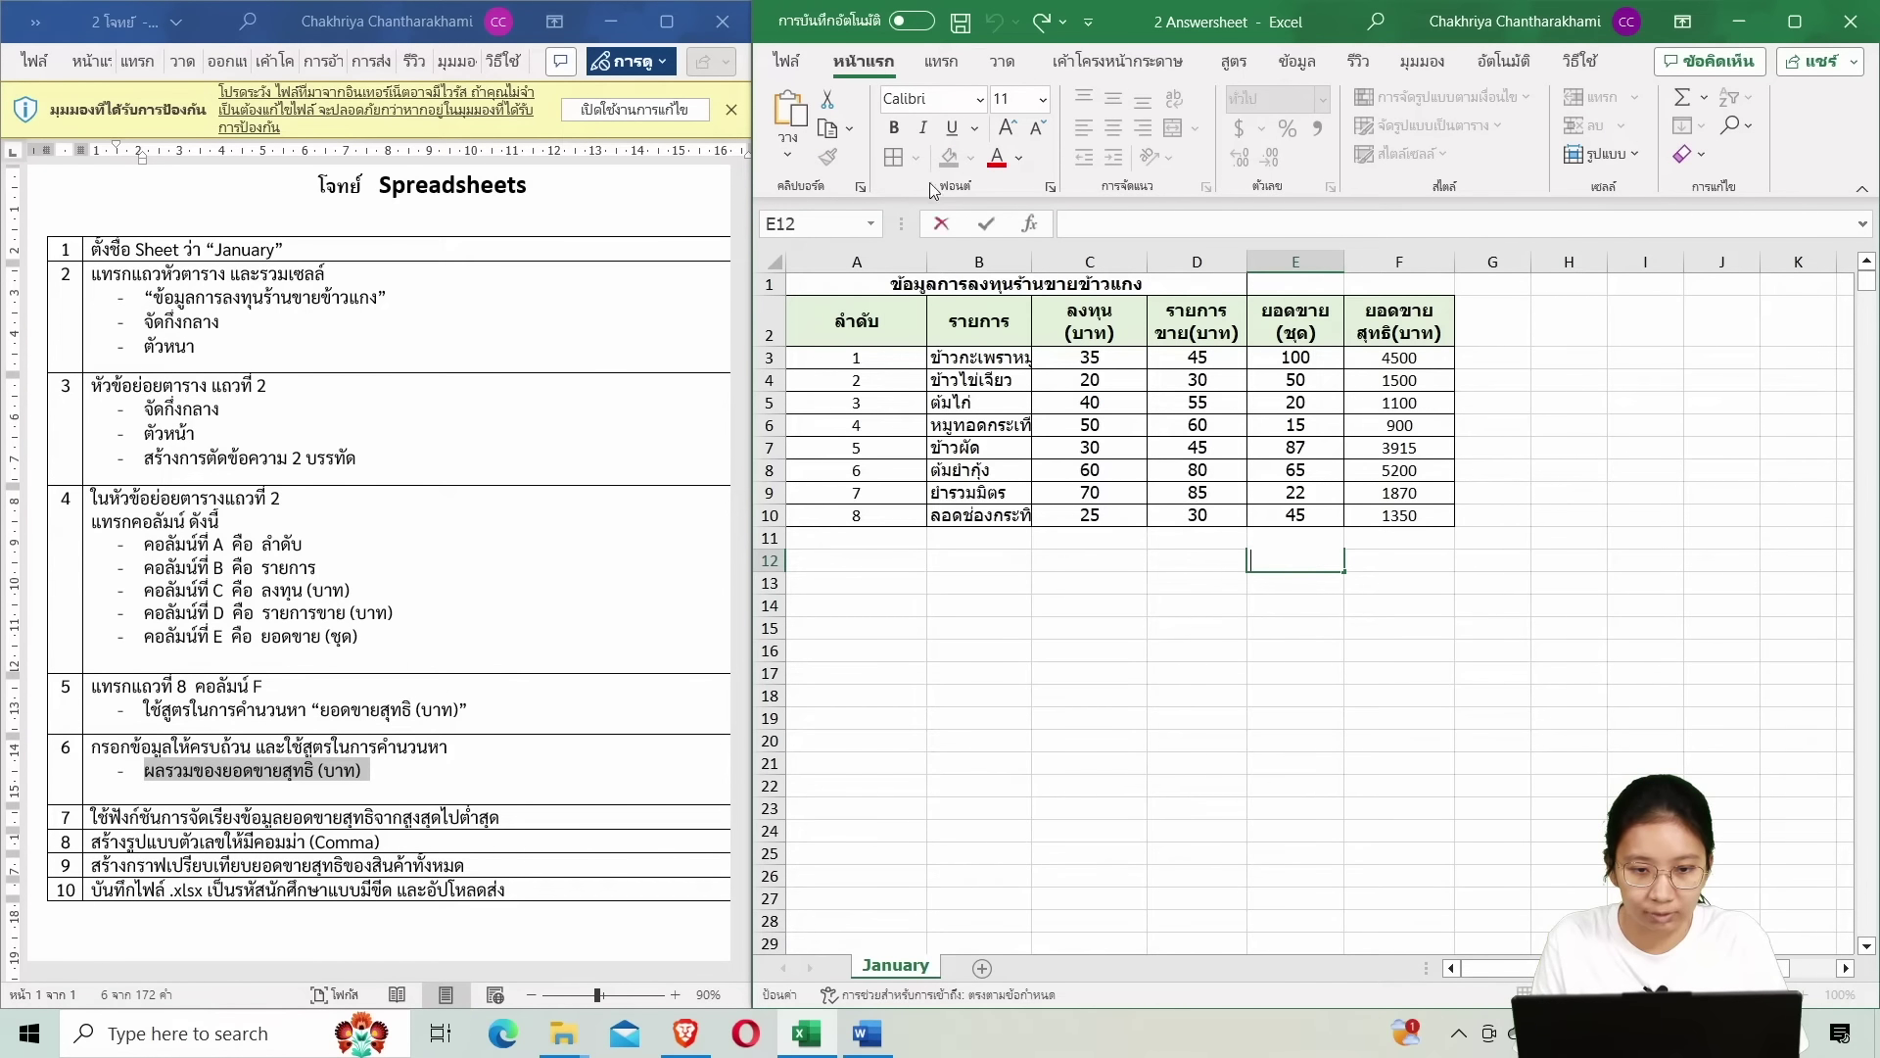
pyautogui.click(789, 106)
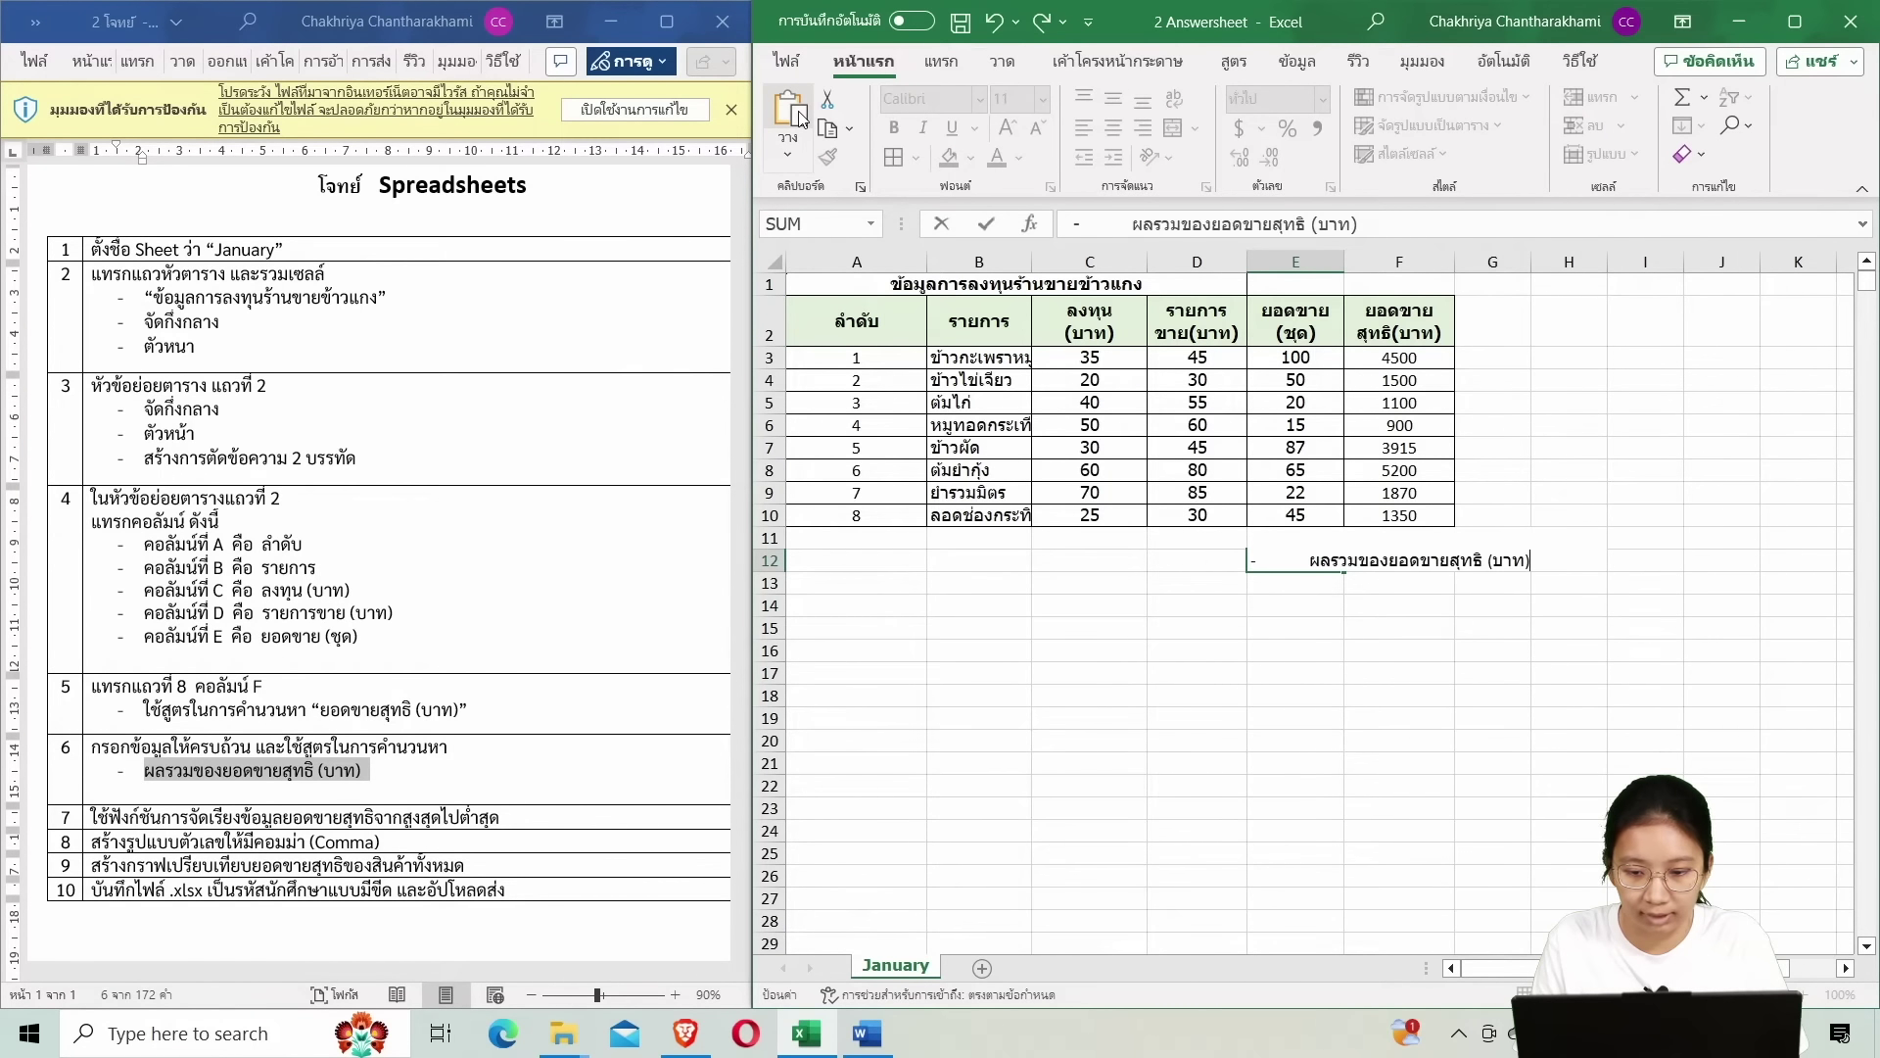
pyautogui.click(1302, 559)
pyautogui.press('BackSpace')
pyautogui.press('BackSpace')
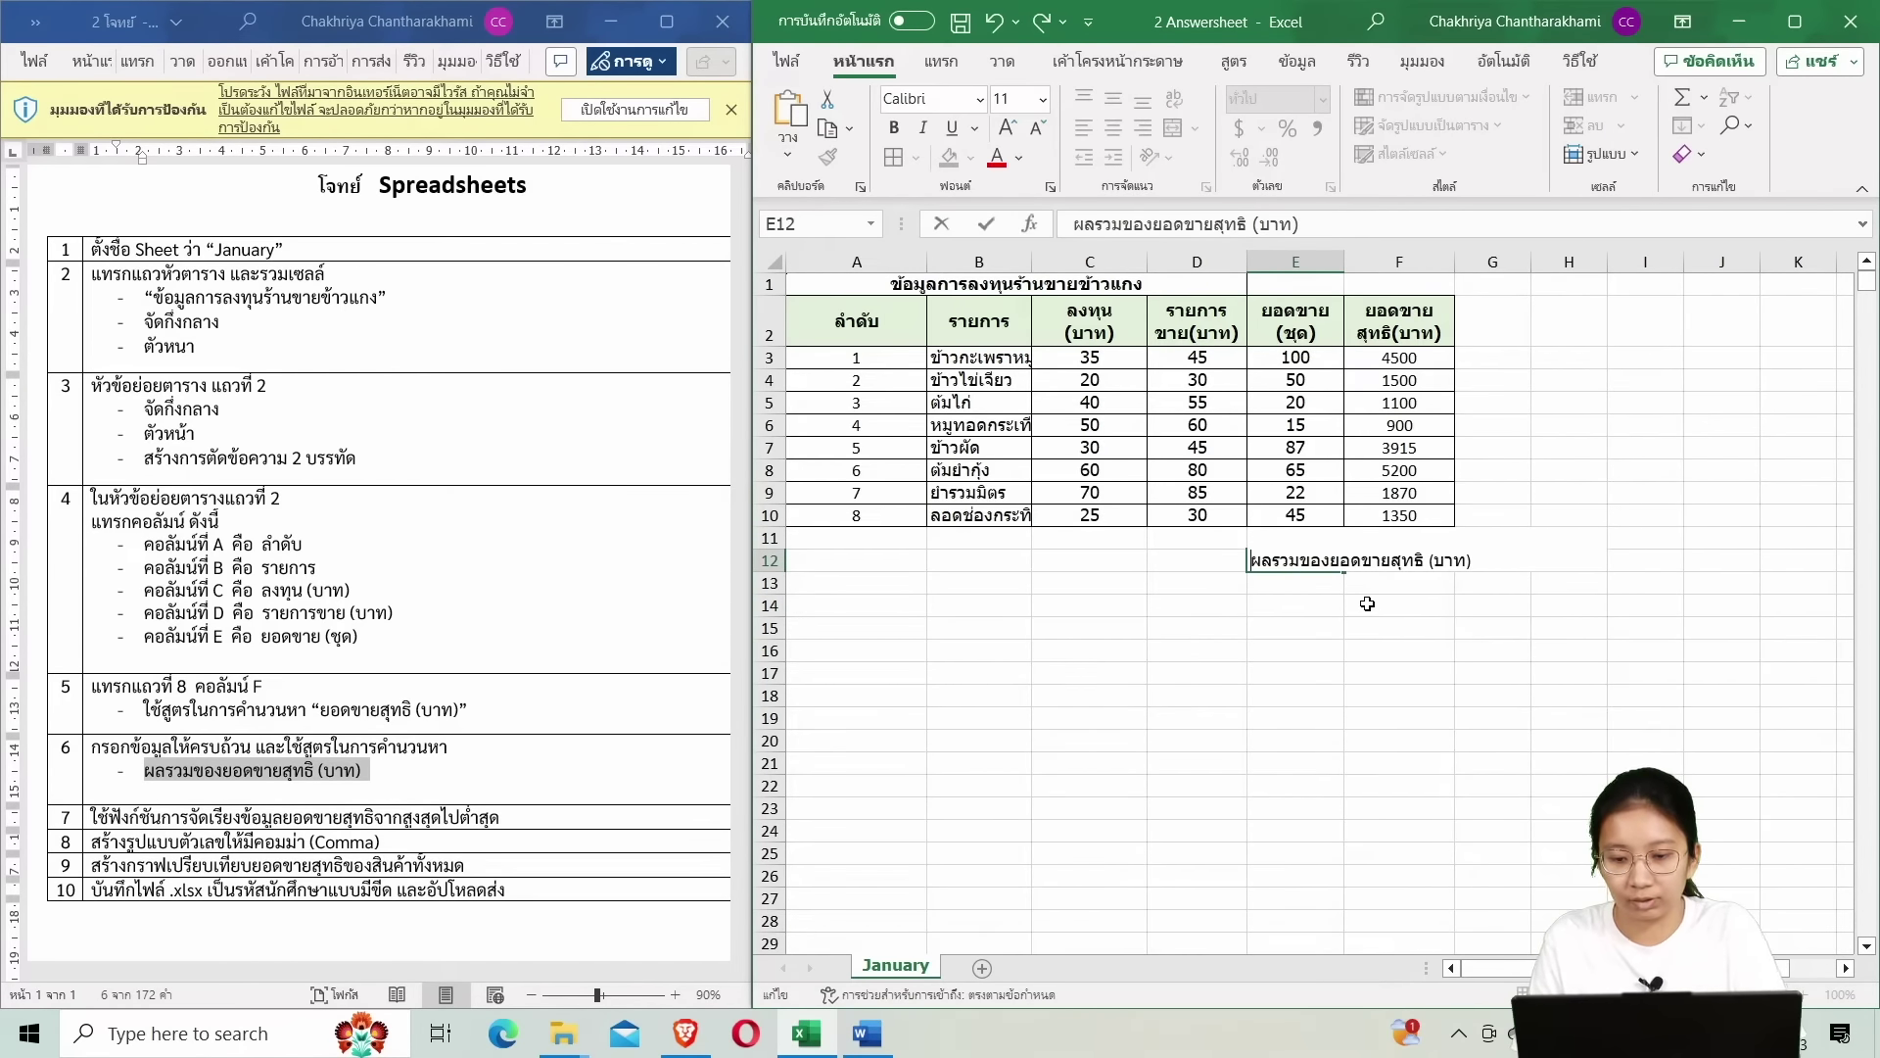
pyautogui.click(1367, 603)
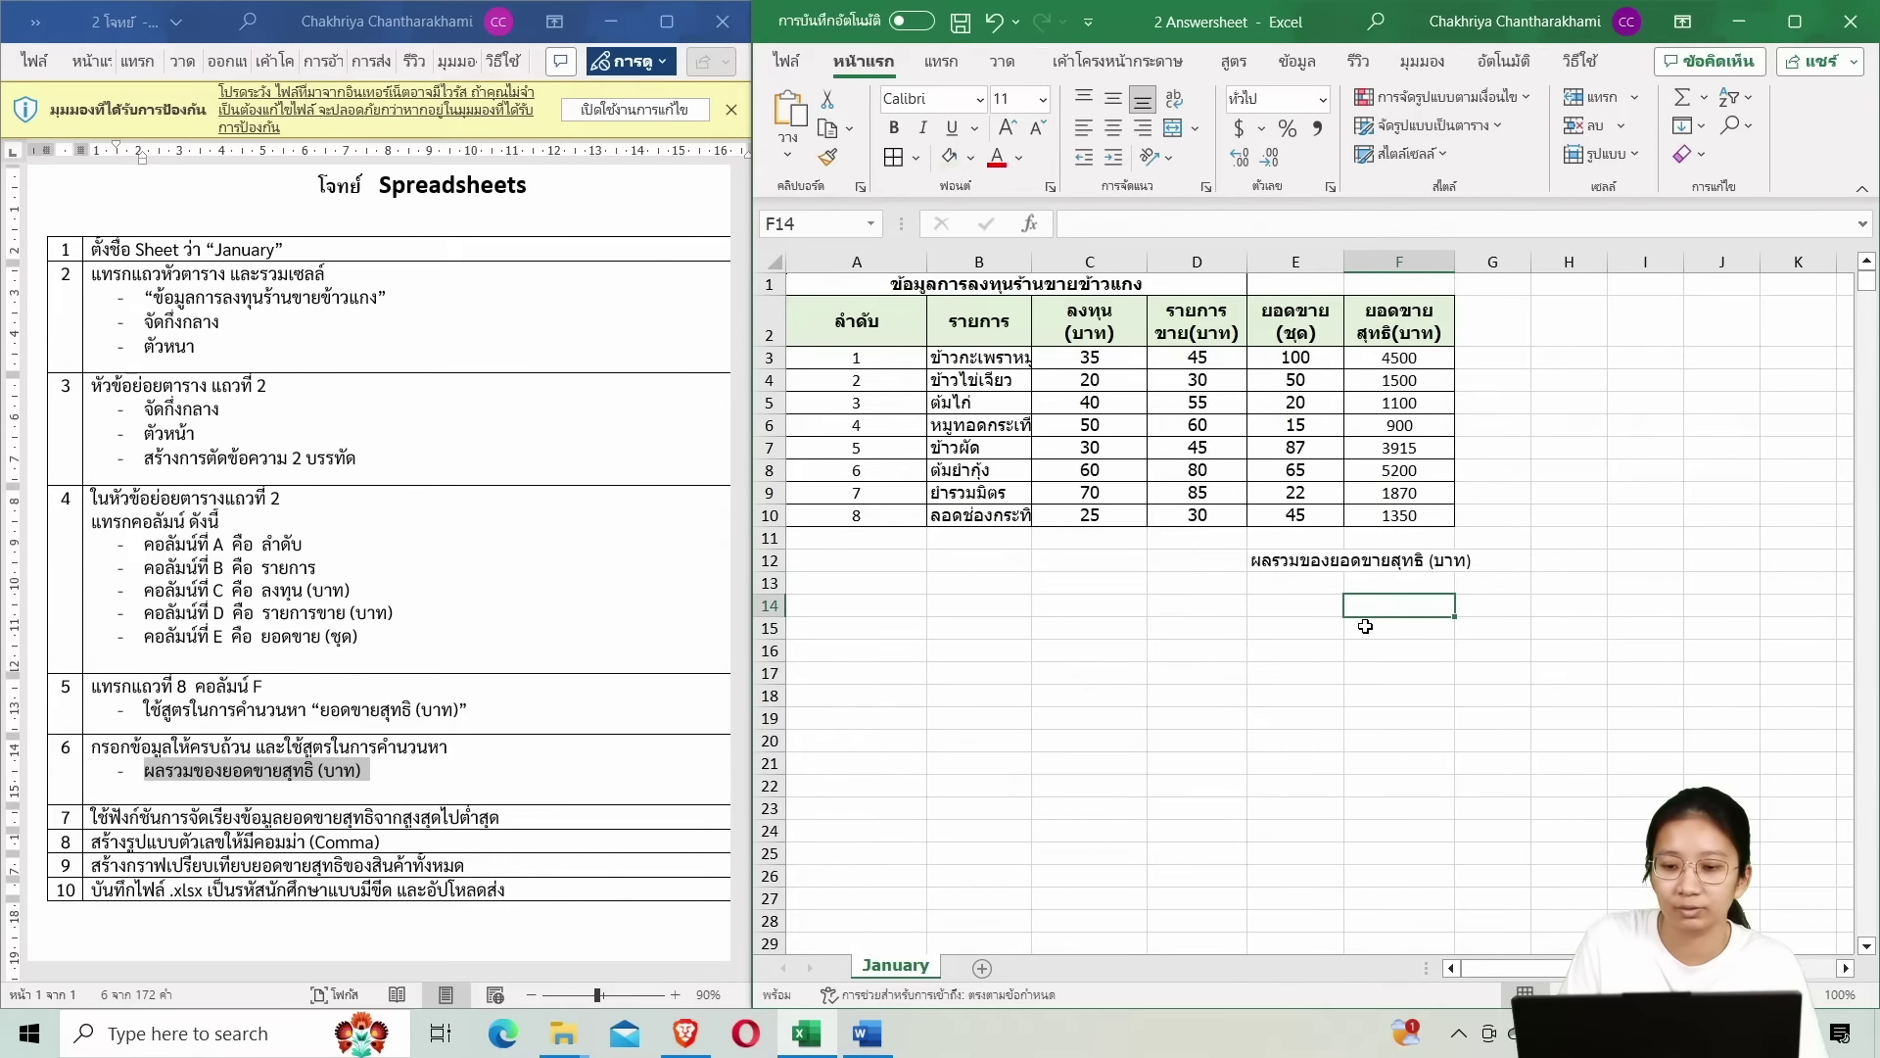
pyautogui.click(1410, 560)
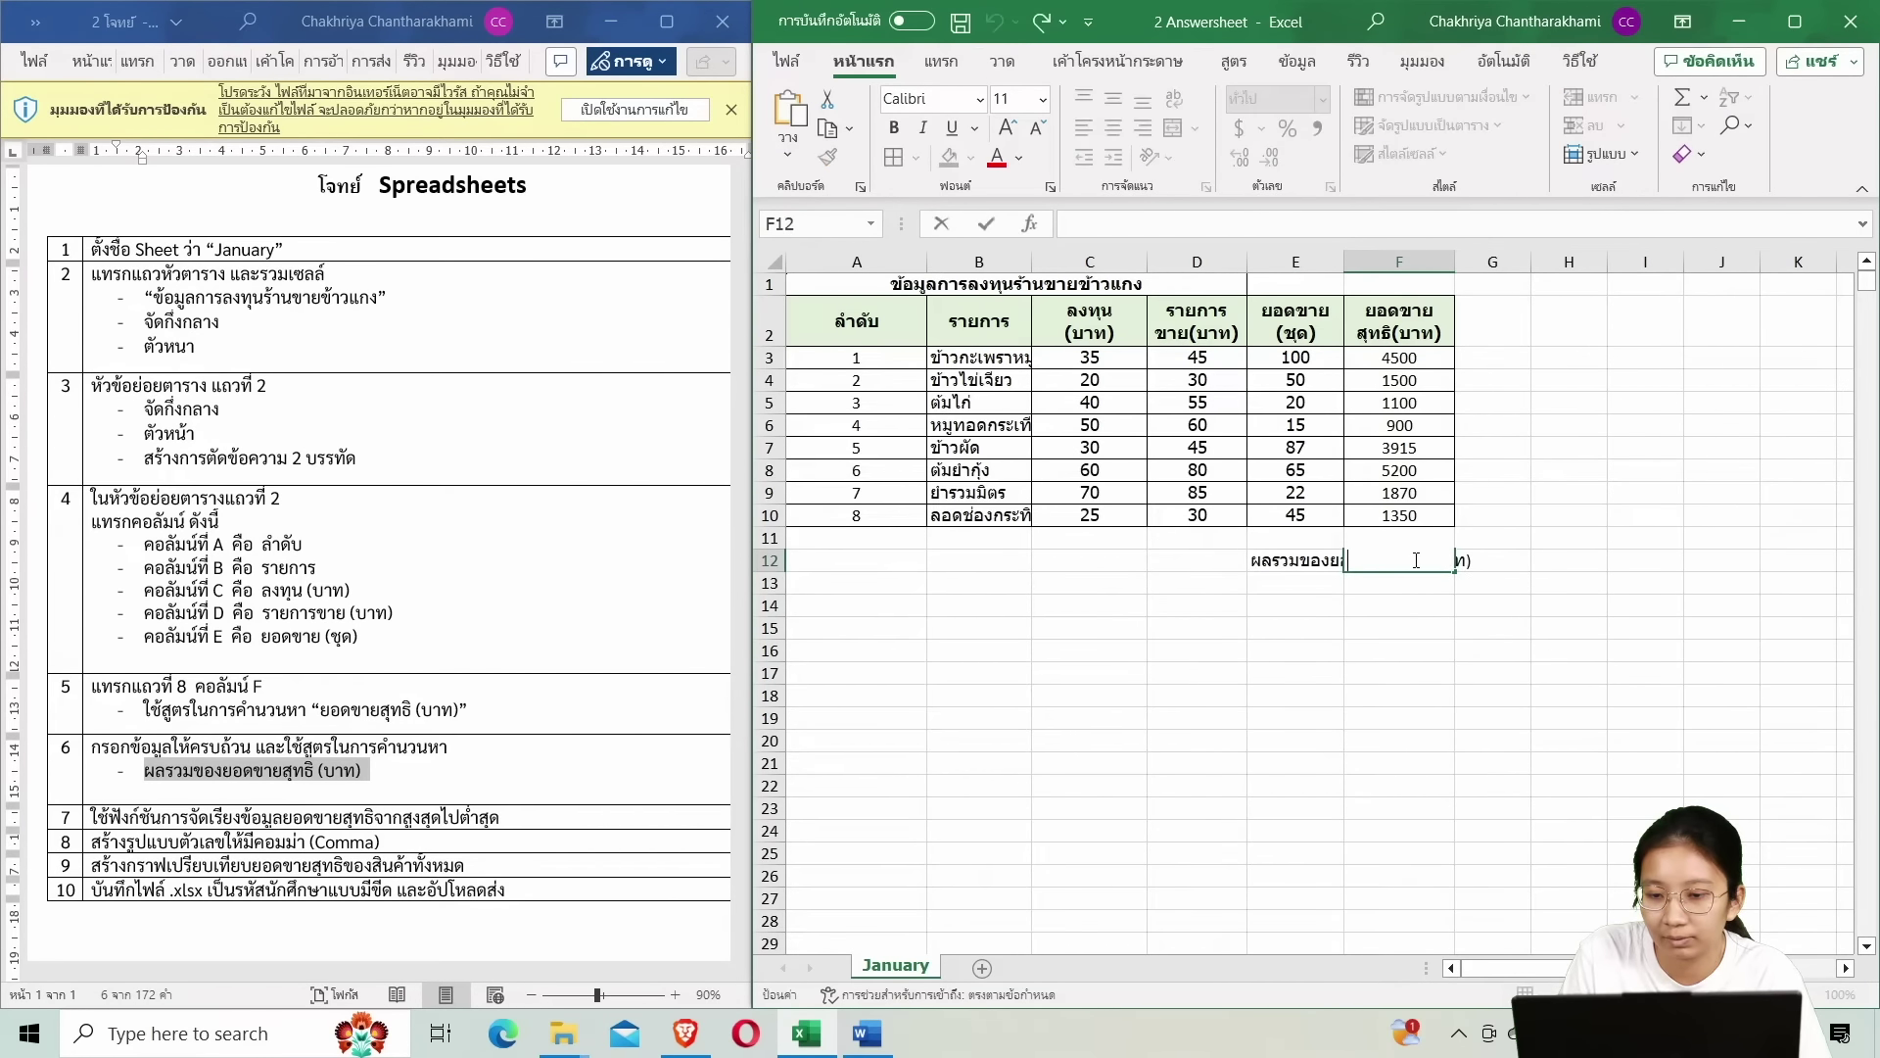
pyautogui.press('Down')
pyautogui.press('Down')
pyautogui.click(1335, 561)
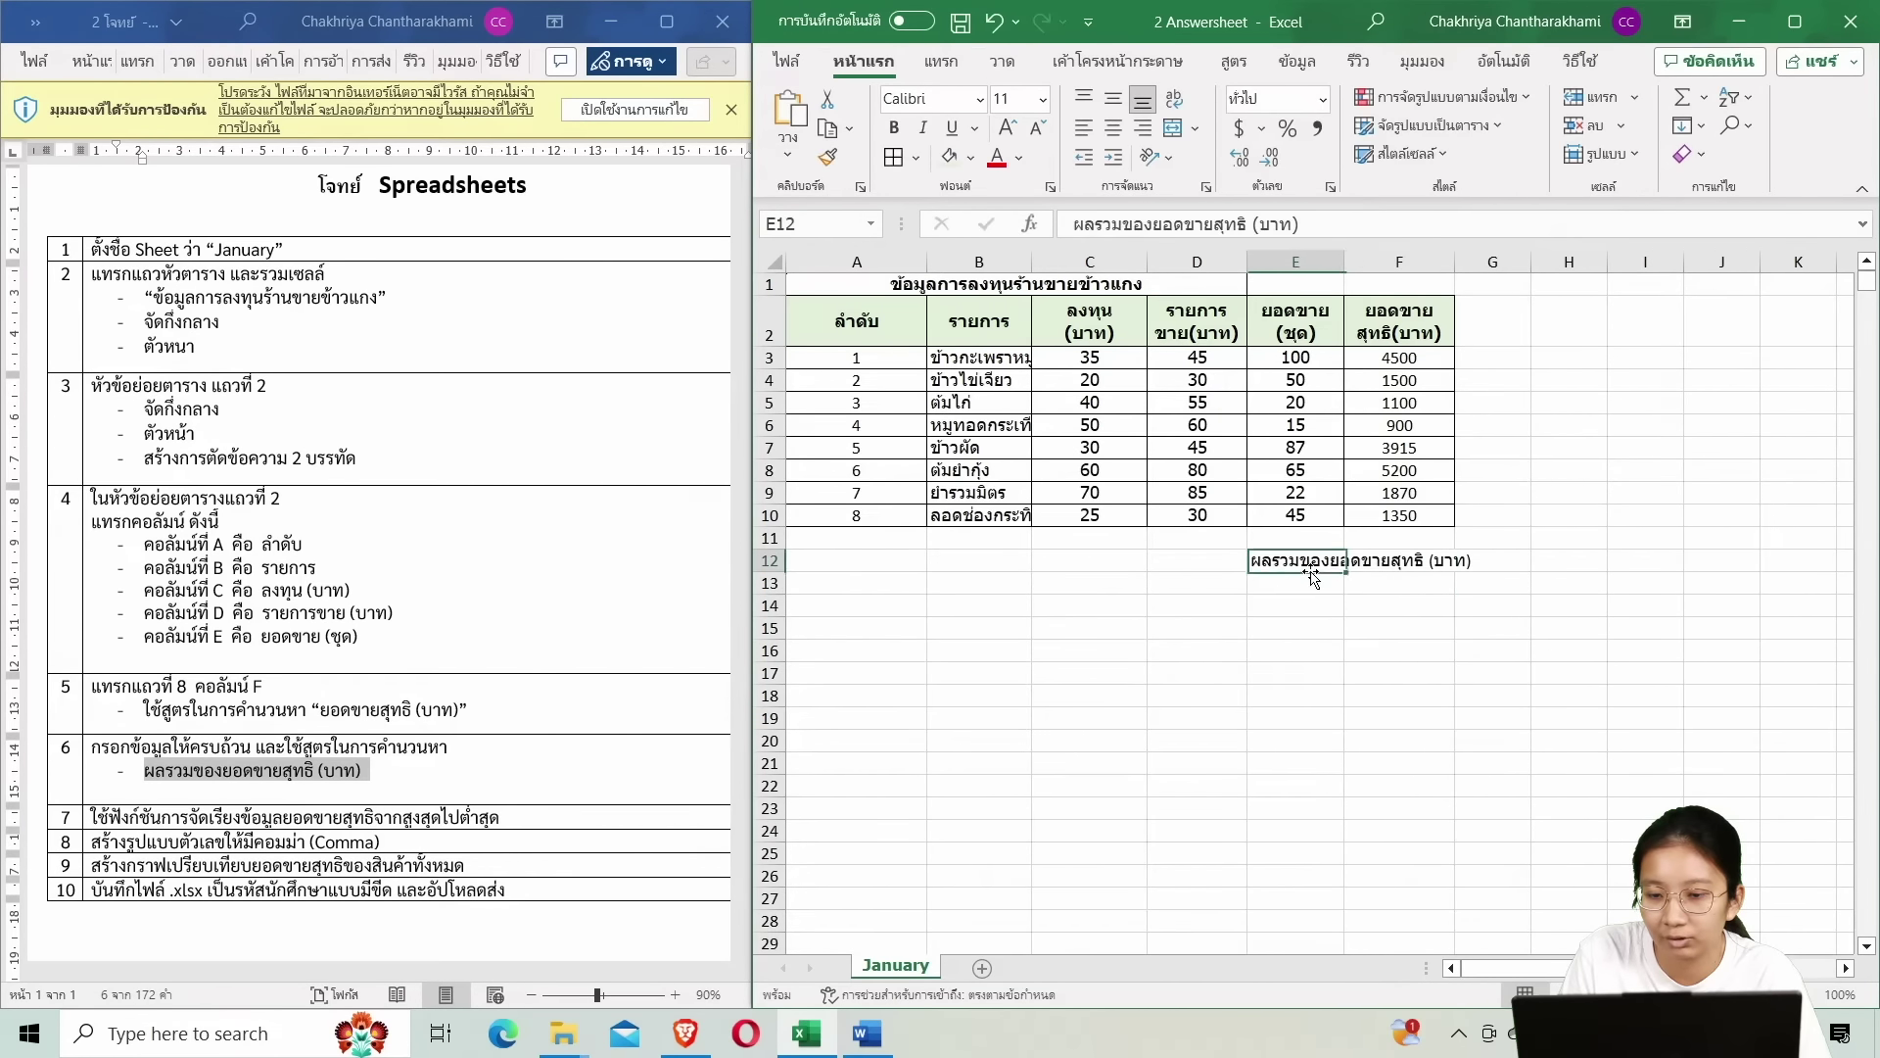
pyautogui.click(1438, 585)
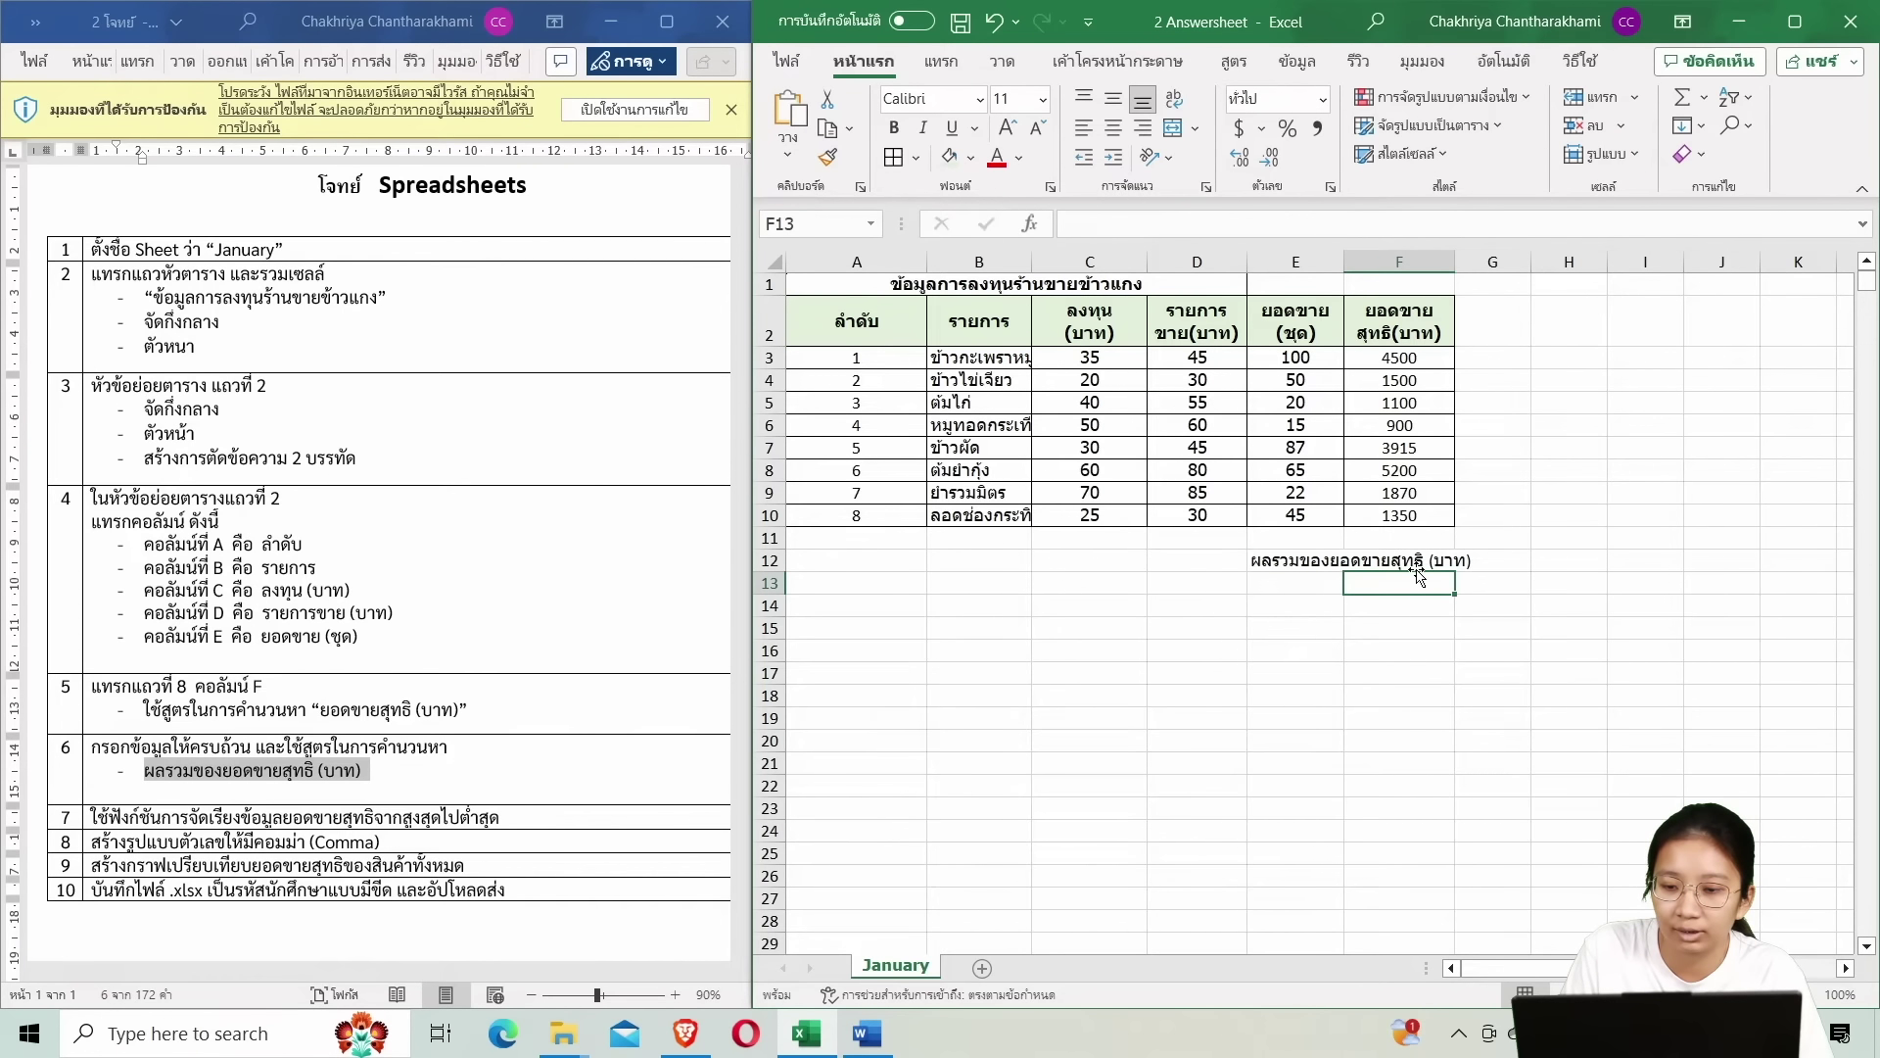
pyautogui.click(1417, 560)
pyautogui.doubleClick(1418, 559)
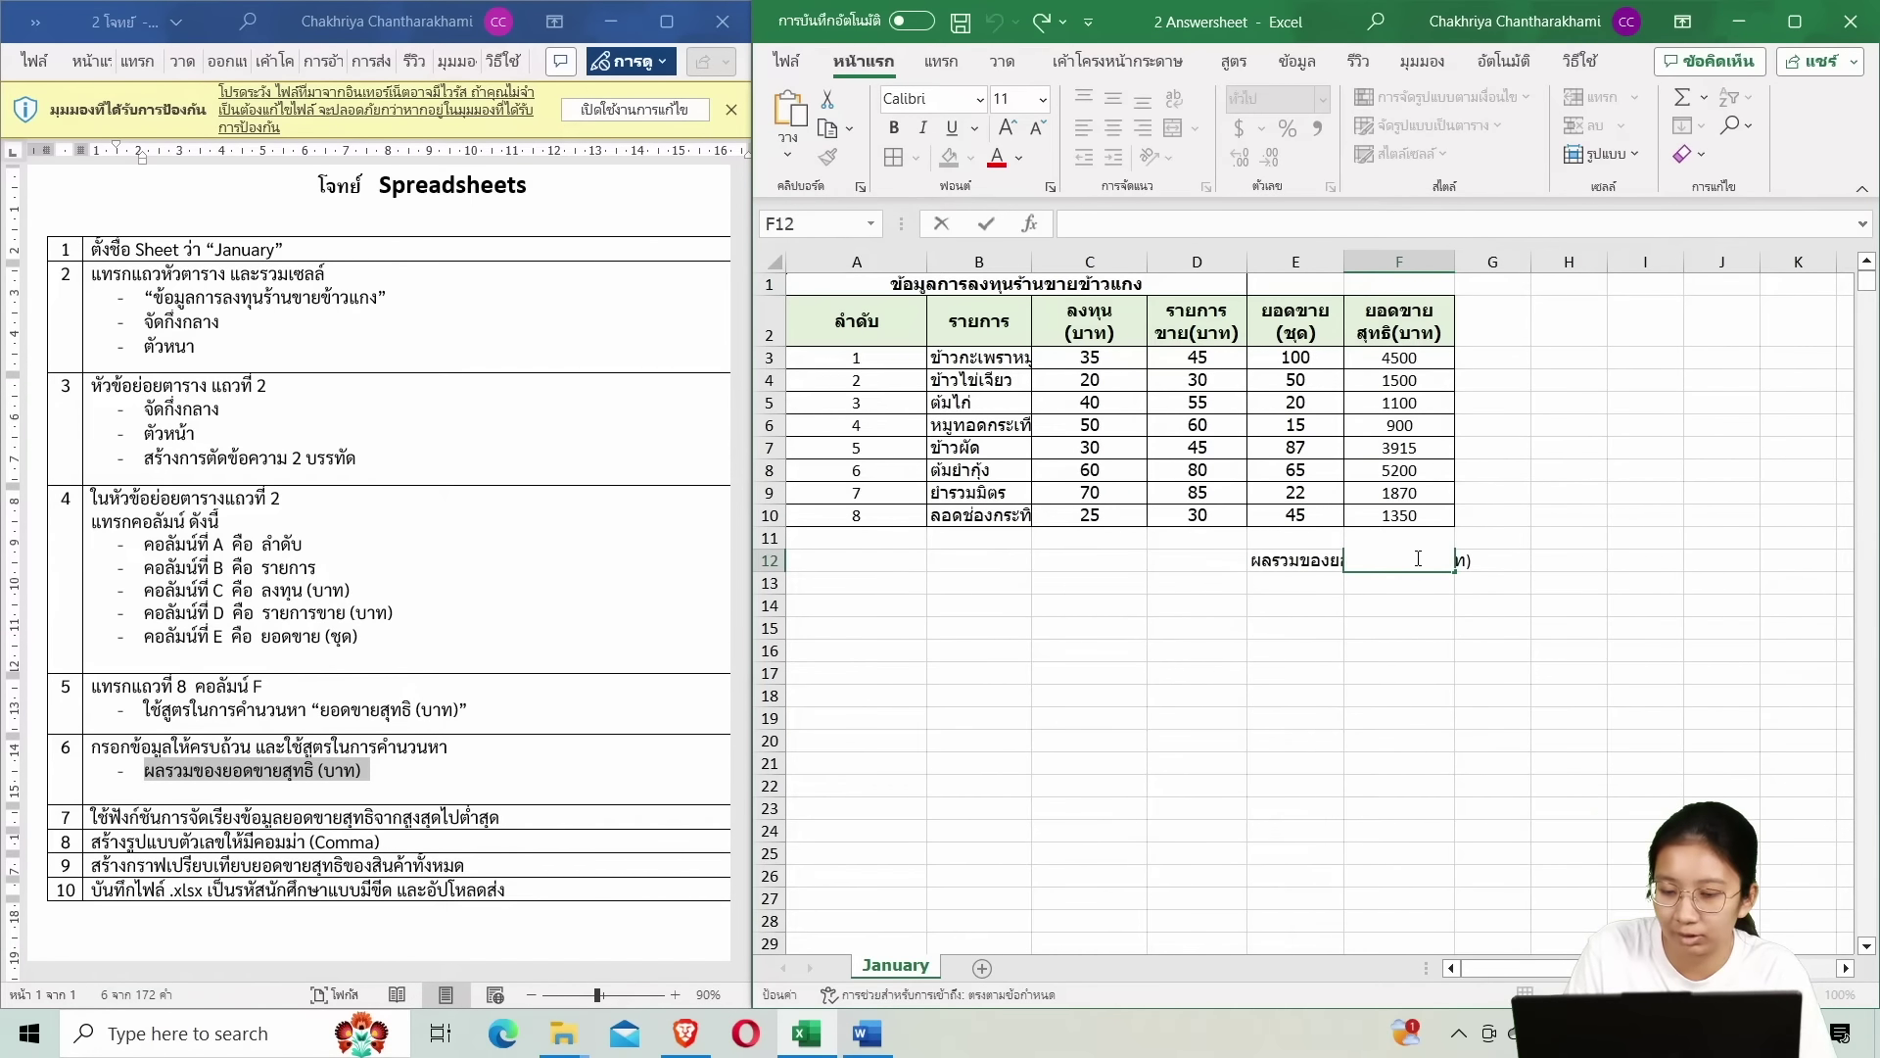
pyautogui.press('Return')
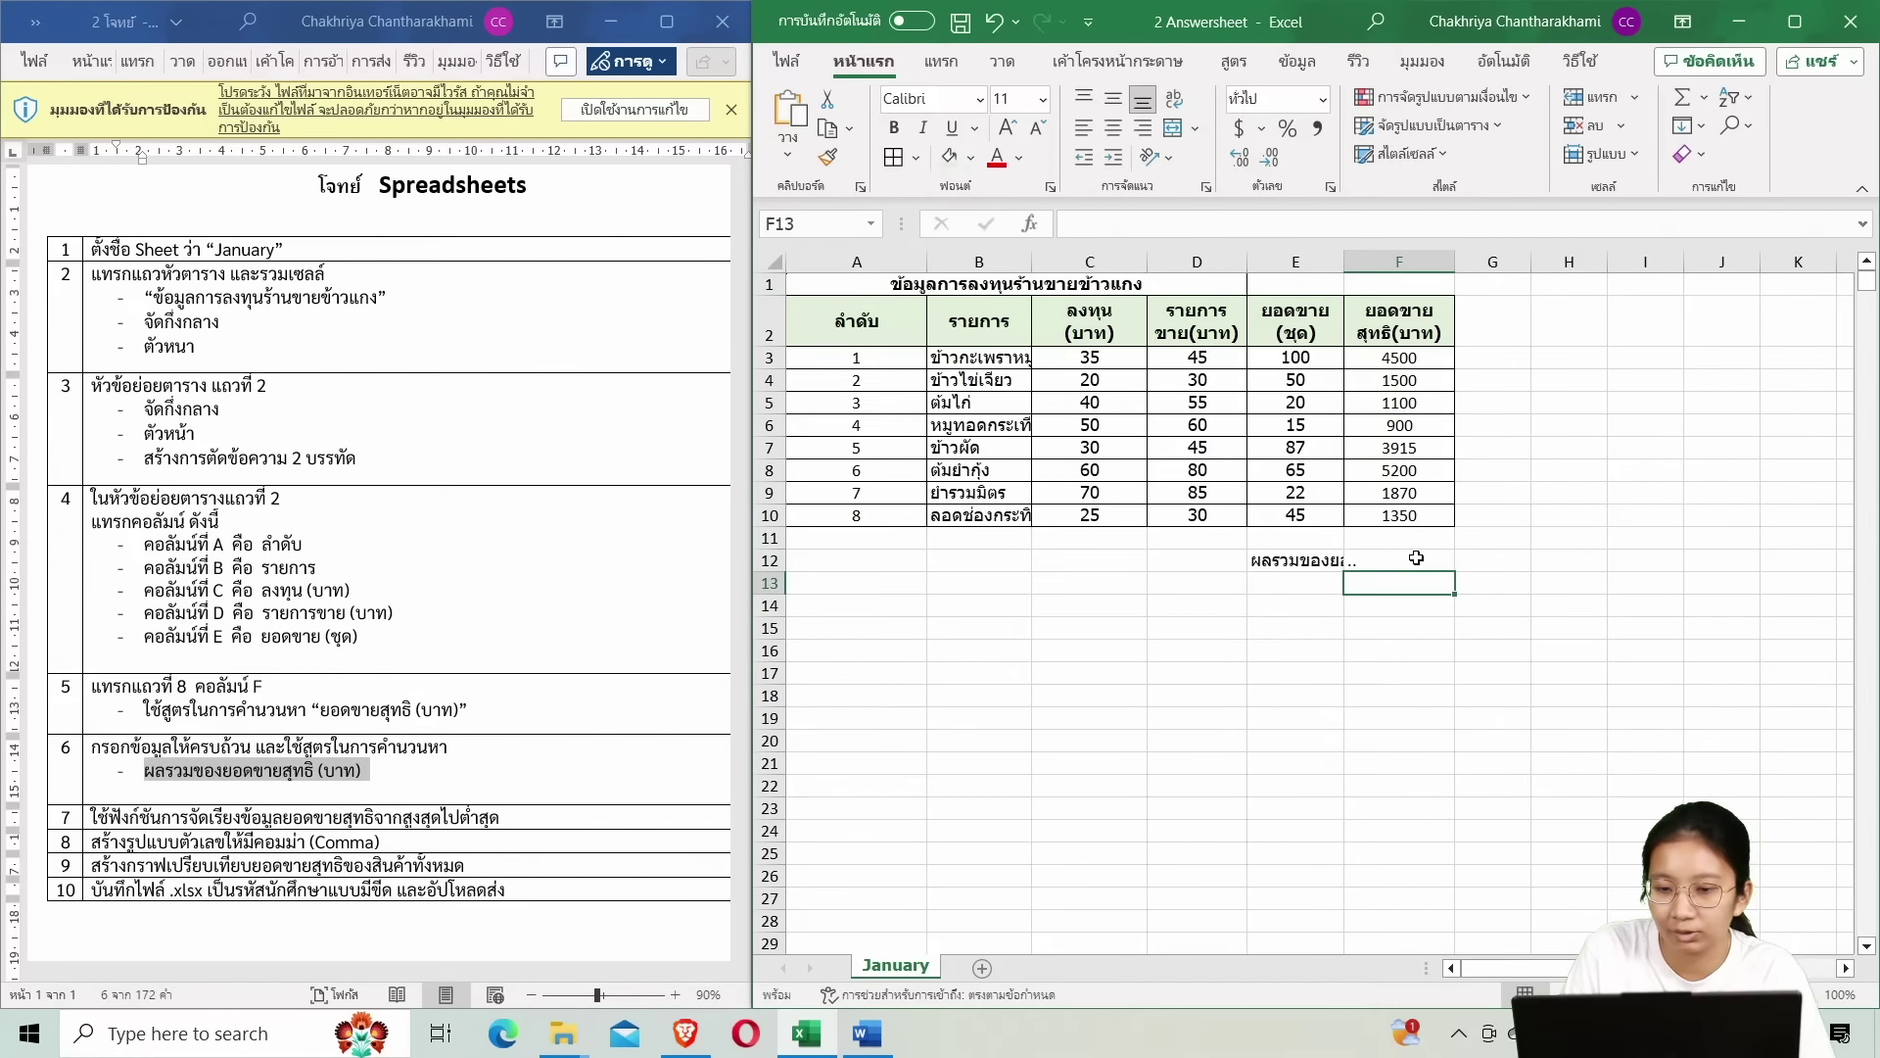
pyautogui.click(1329, 561)
pyautogui.doubleClick(1323, 562)
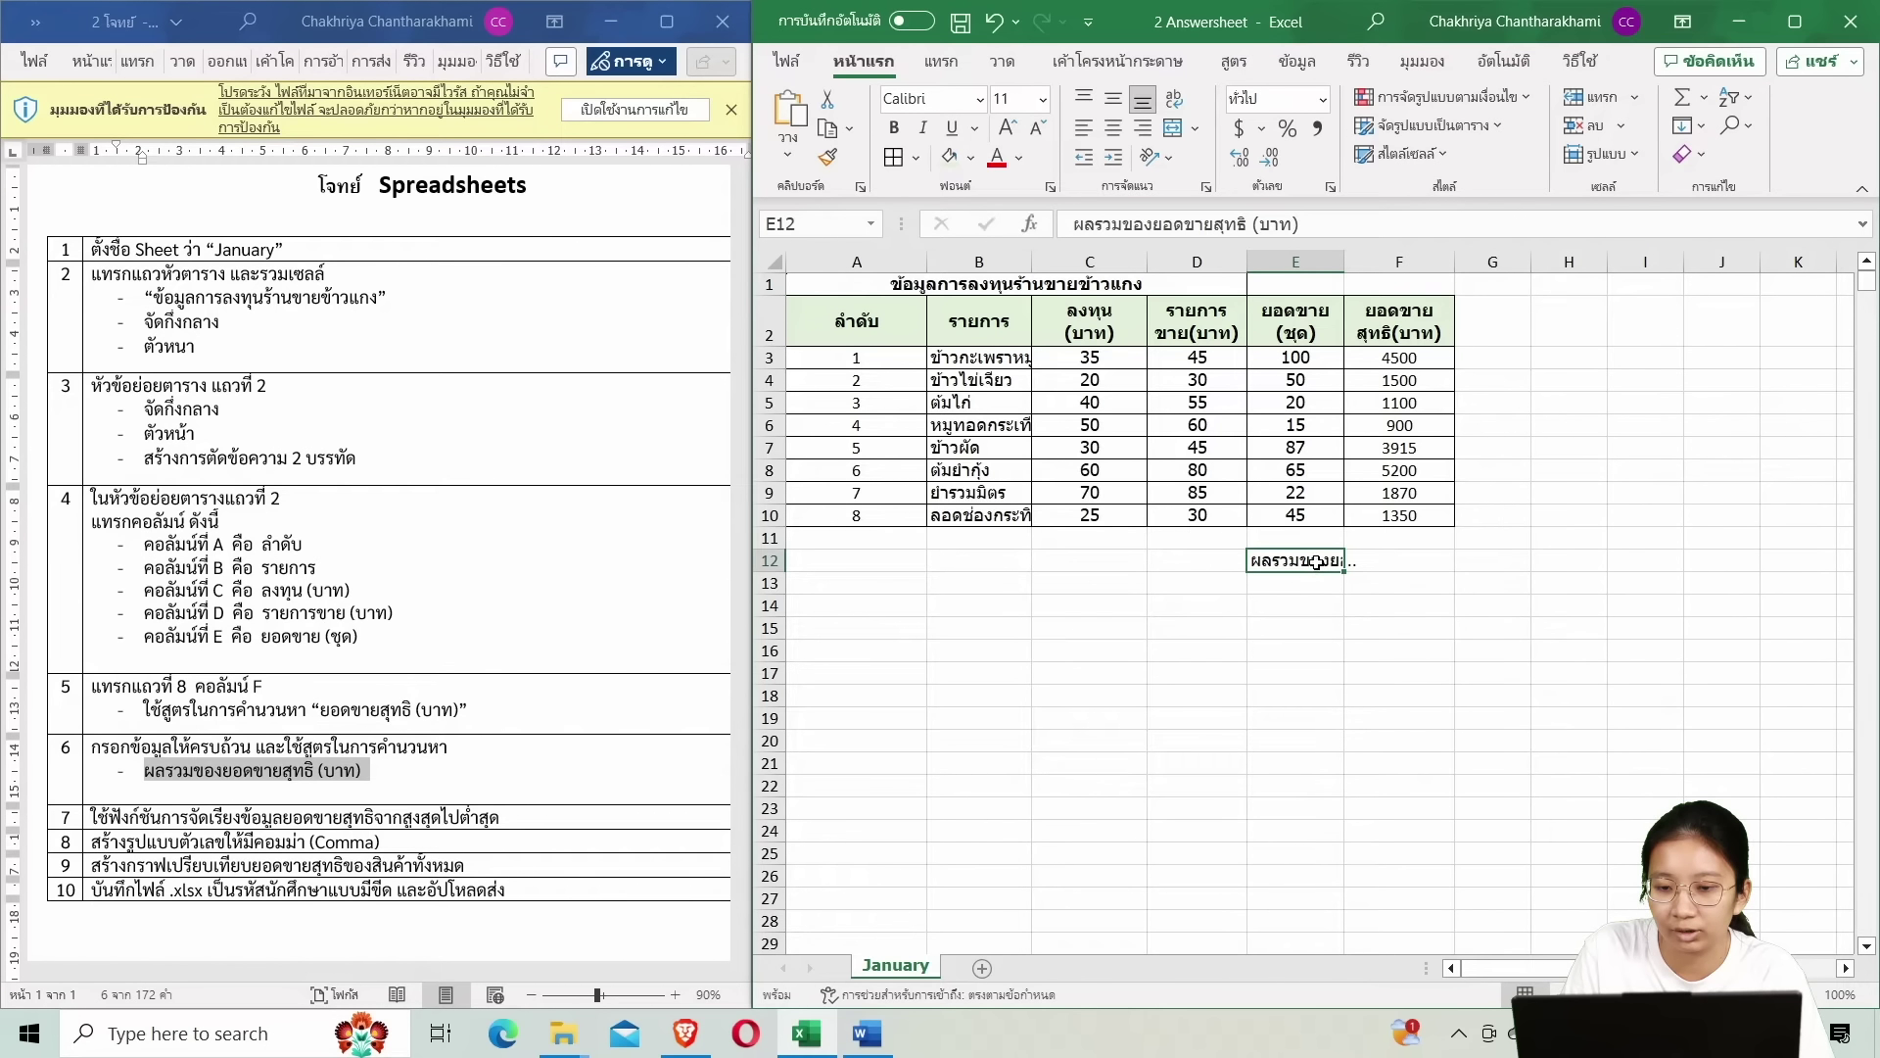
pyautogui.click(1358, 678)
pyautogui.click(1396, 566)
pyautogui.doubleClick(1398, 568)
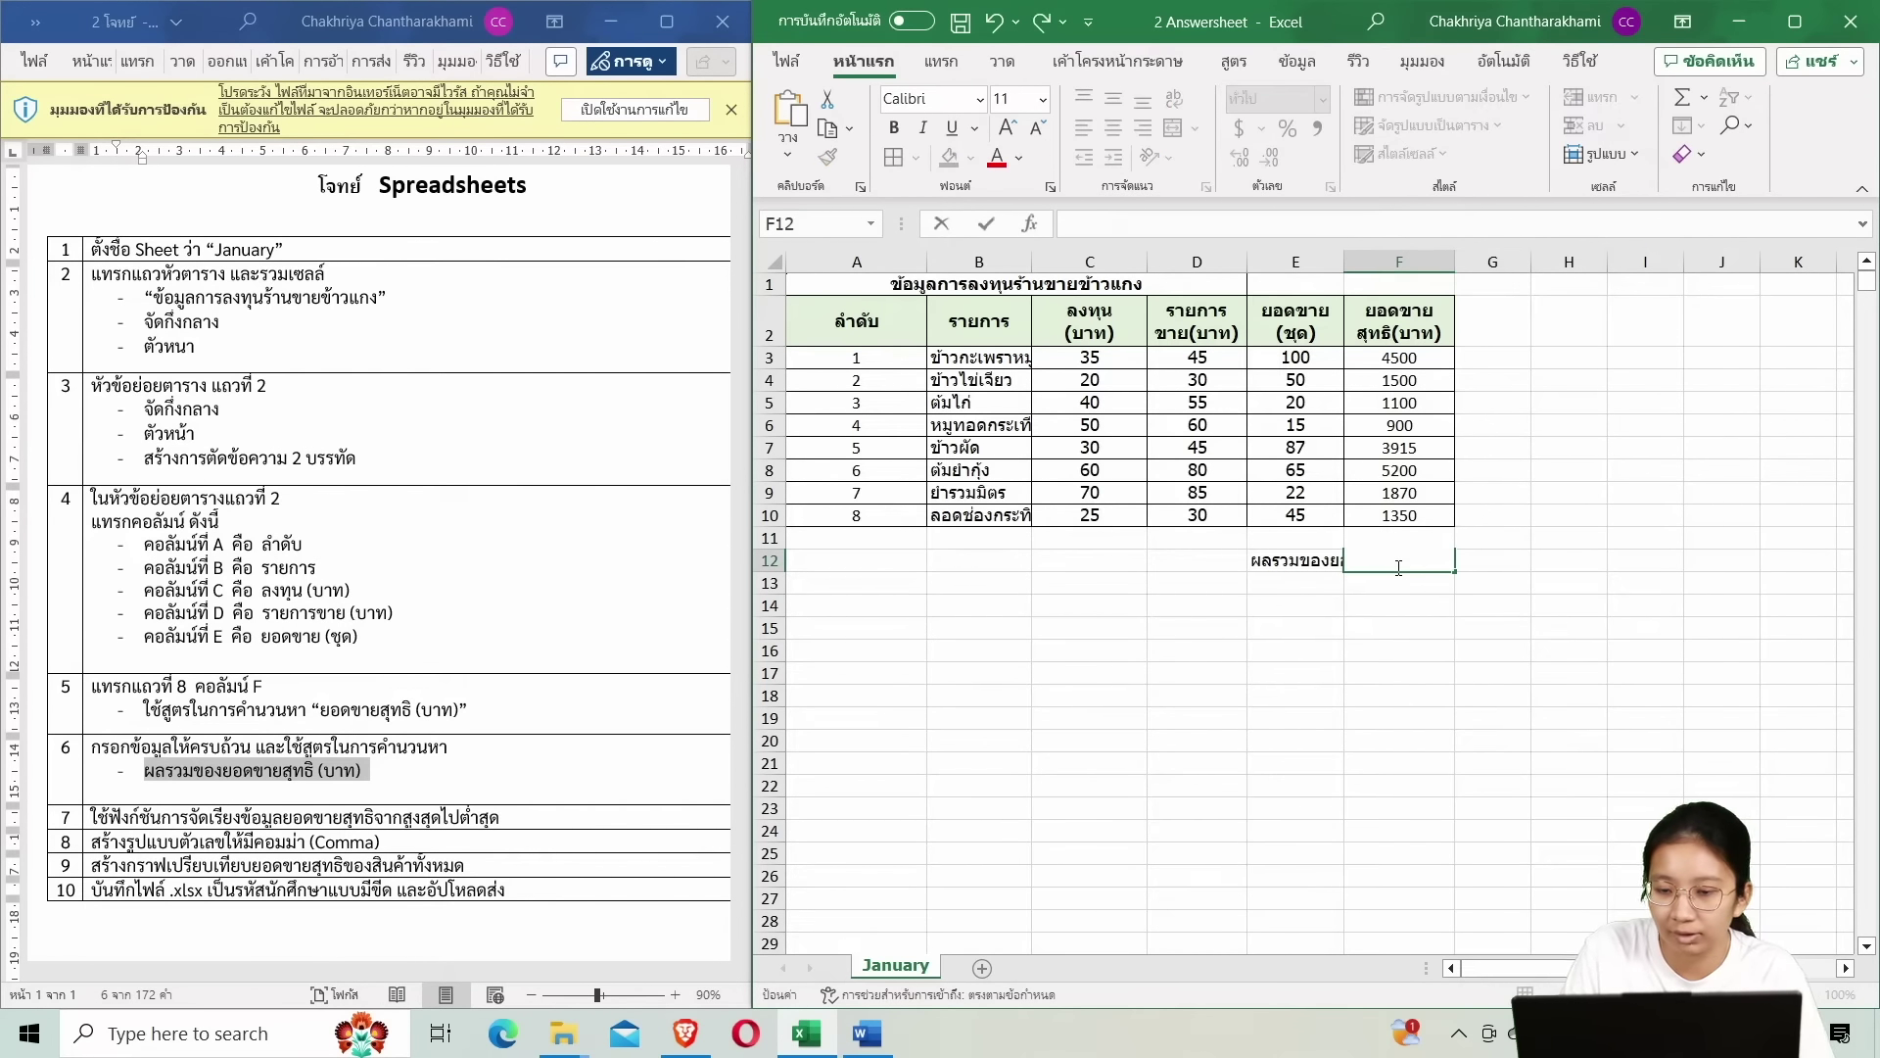
pyautogui.press('Escape')
# Move the net sales total label from E12 by way of D12 to C12.
pyautogui.click(1339, 563)
pyautogui.hotkey('ctrl', 'c')
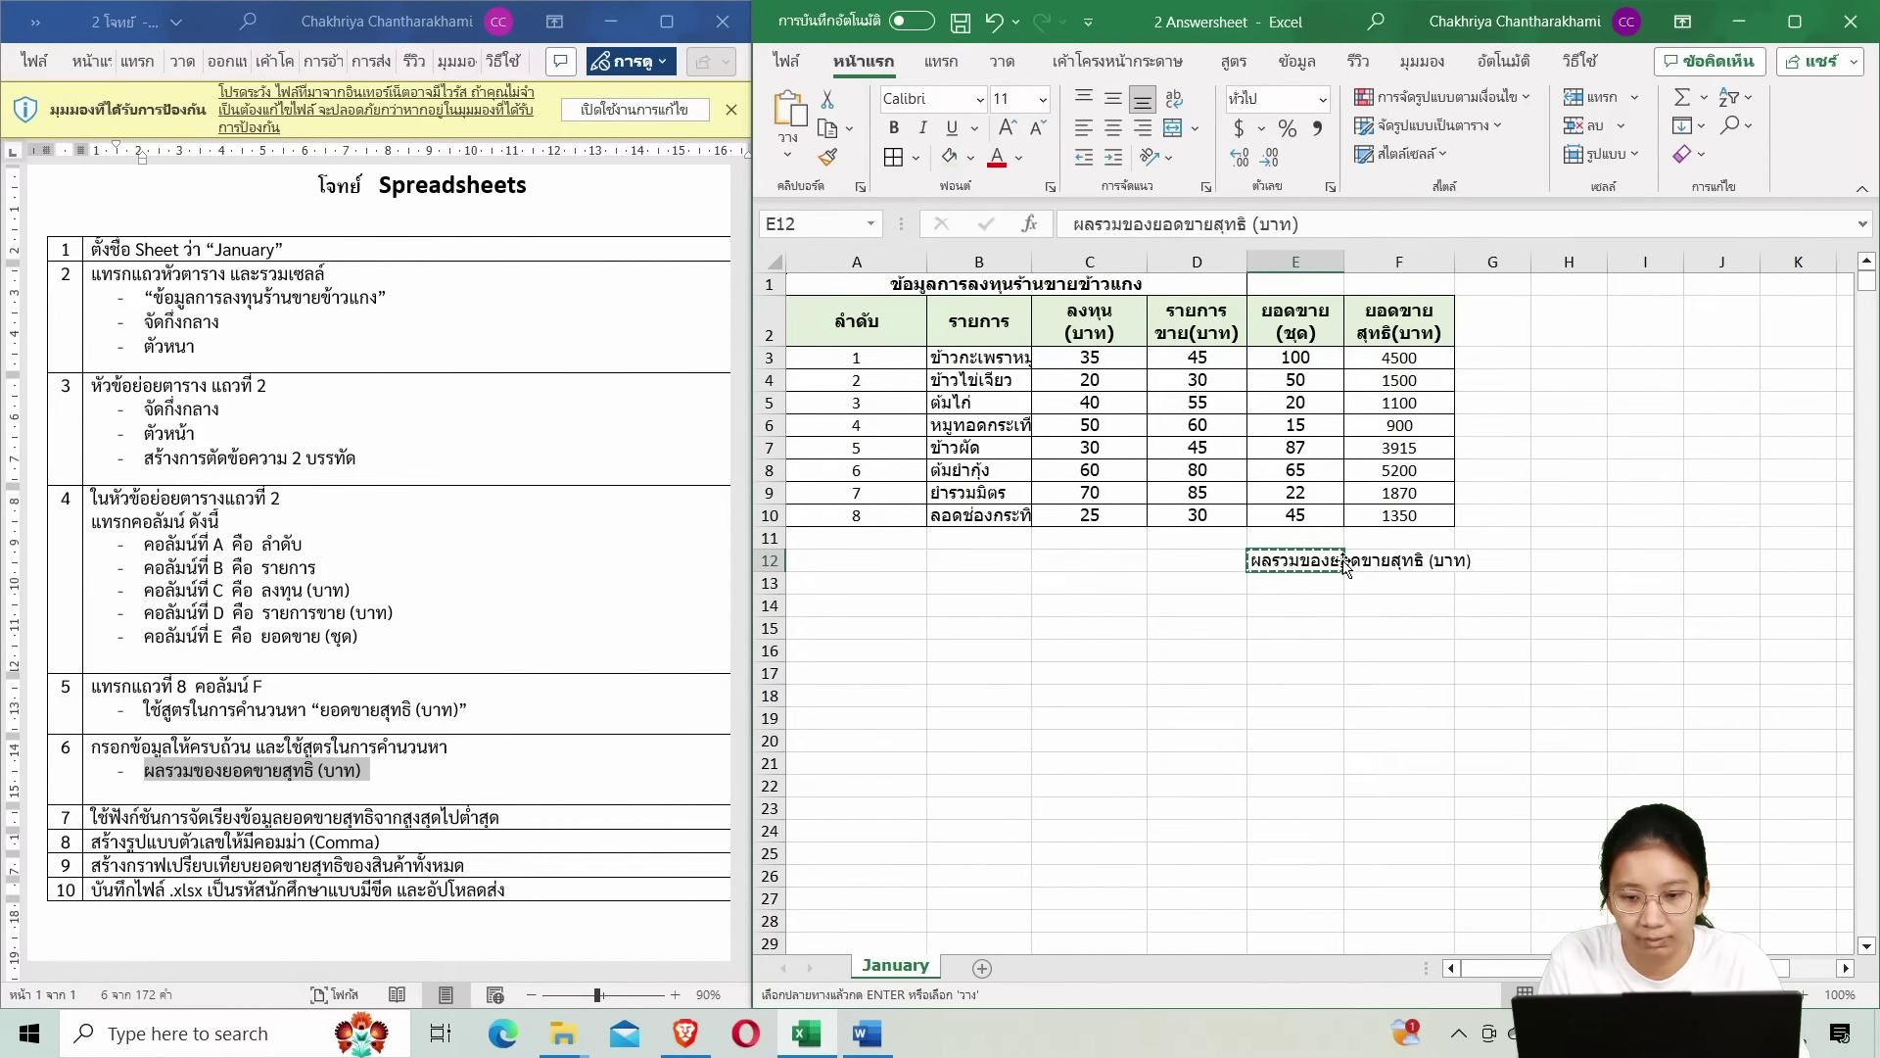
pyautogui.click(1212, 560)
pyautogui.hotkey('ctrl', 'v')
pyautogui.click(1413, 641)
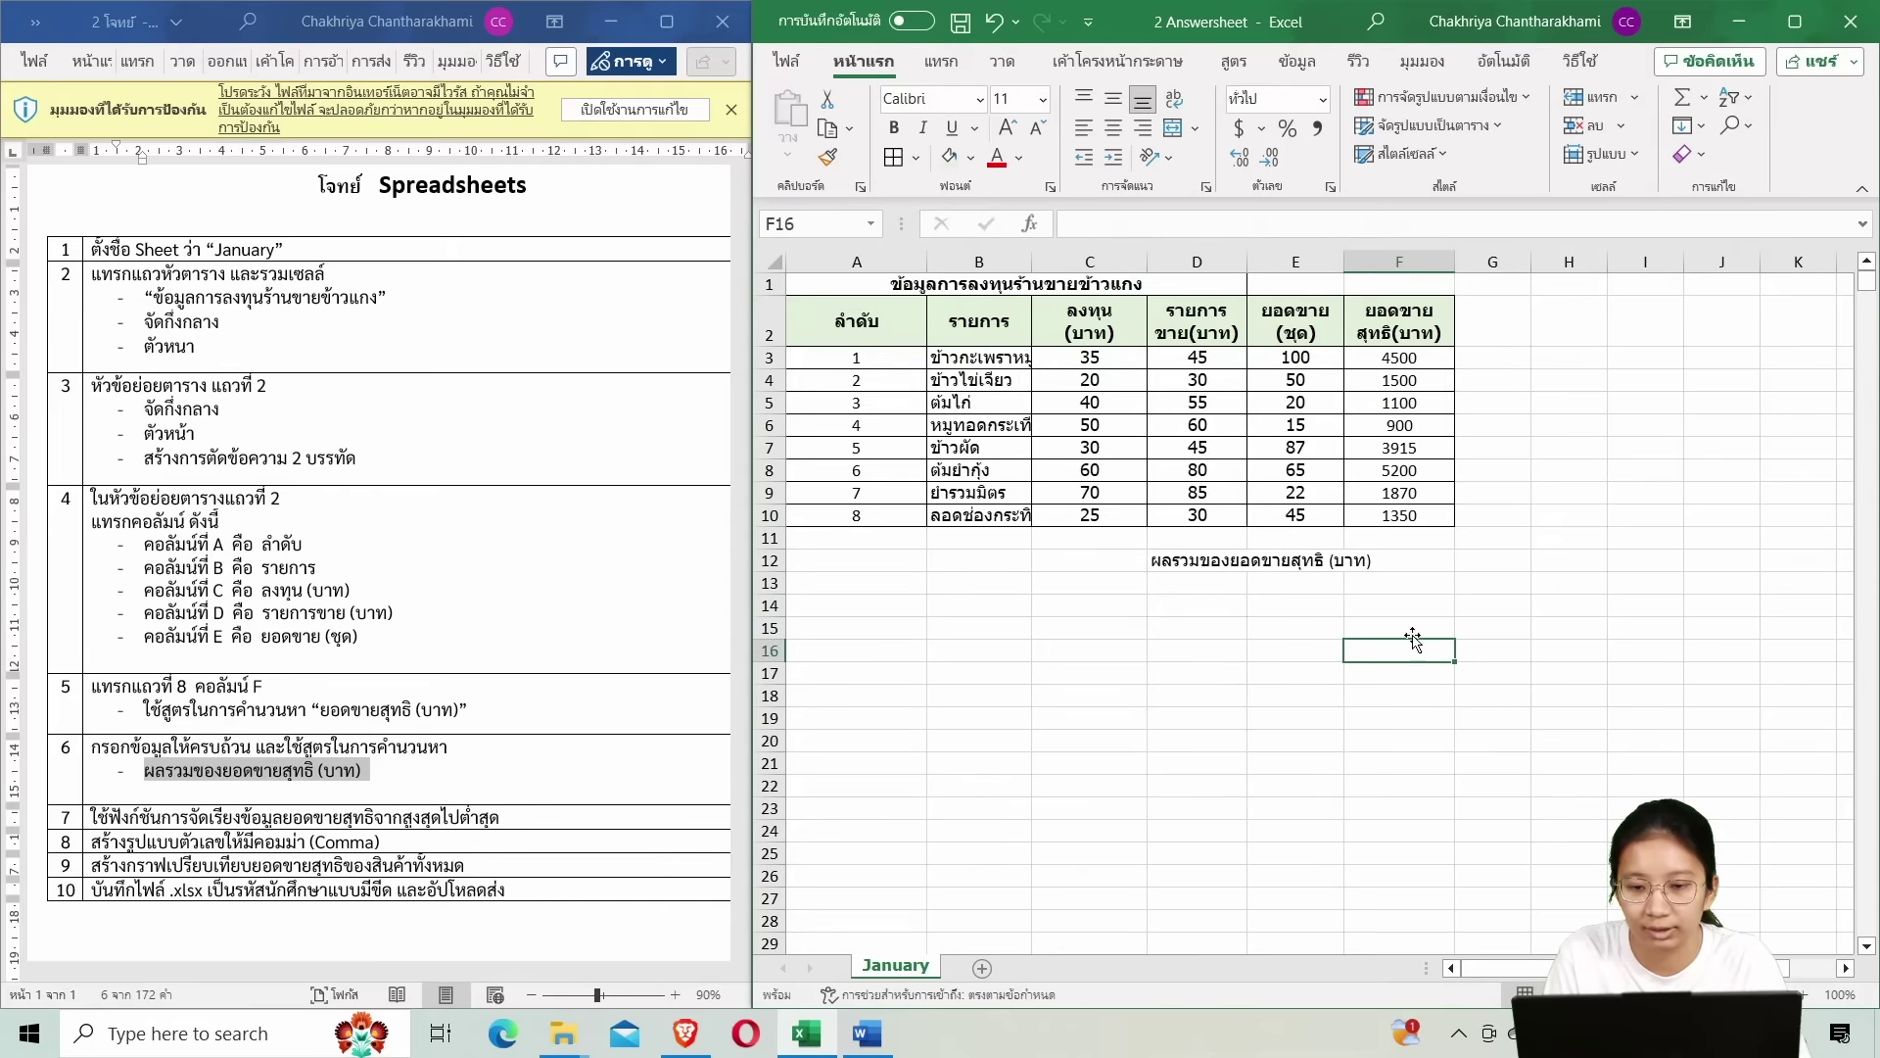
pyautogui.click(1226, 563)
pyautogui.hotkey('ctrl', 'x')
pyautogui.click(1116, 562)
pyautogui.hotkey('ctrl', 'v')
pyautogui.click(1322, 607)
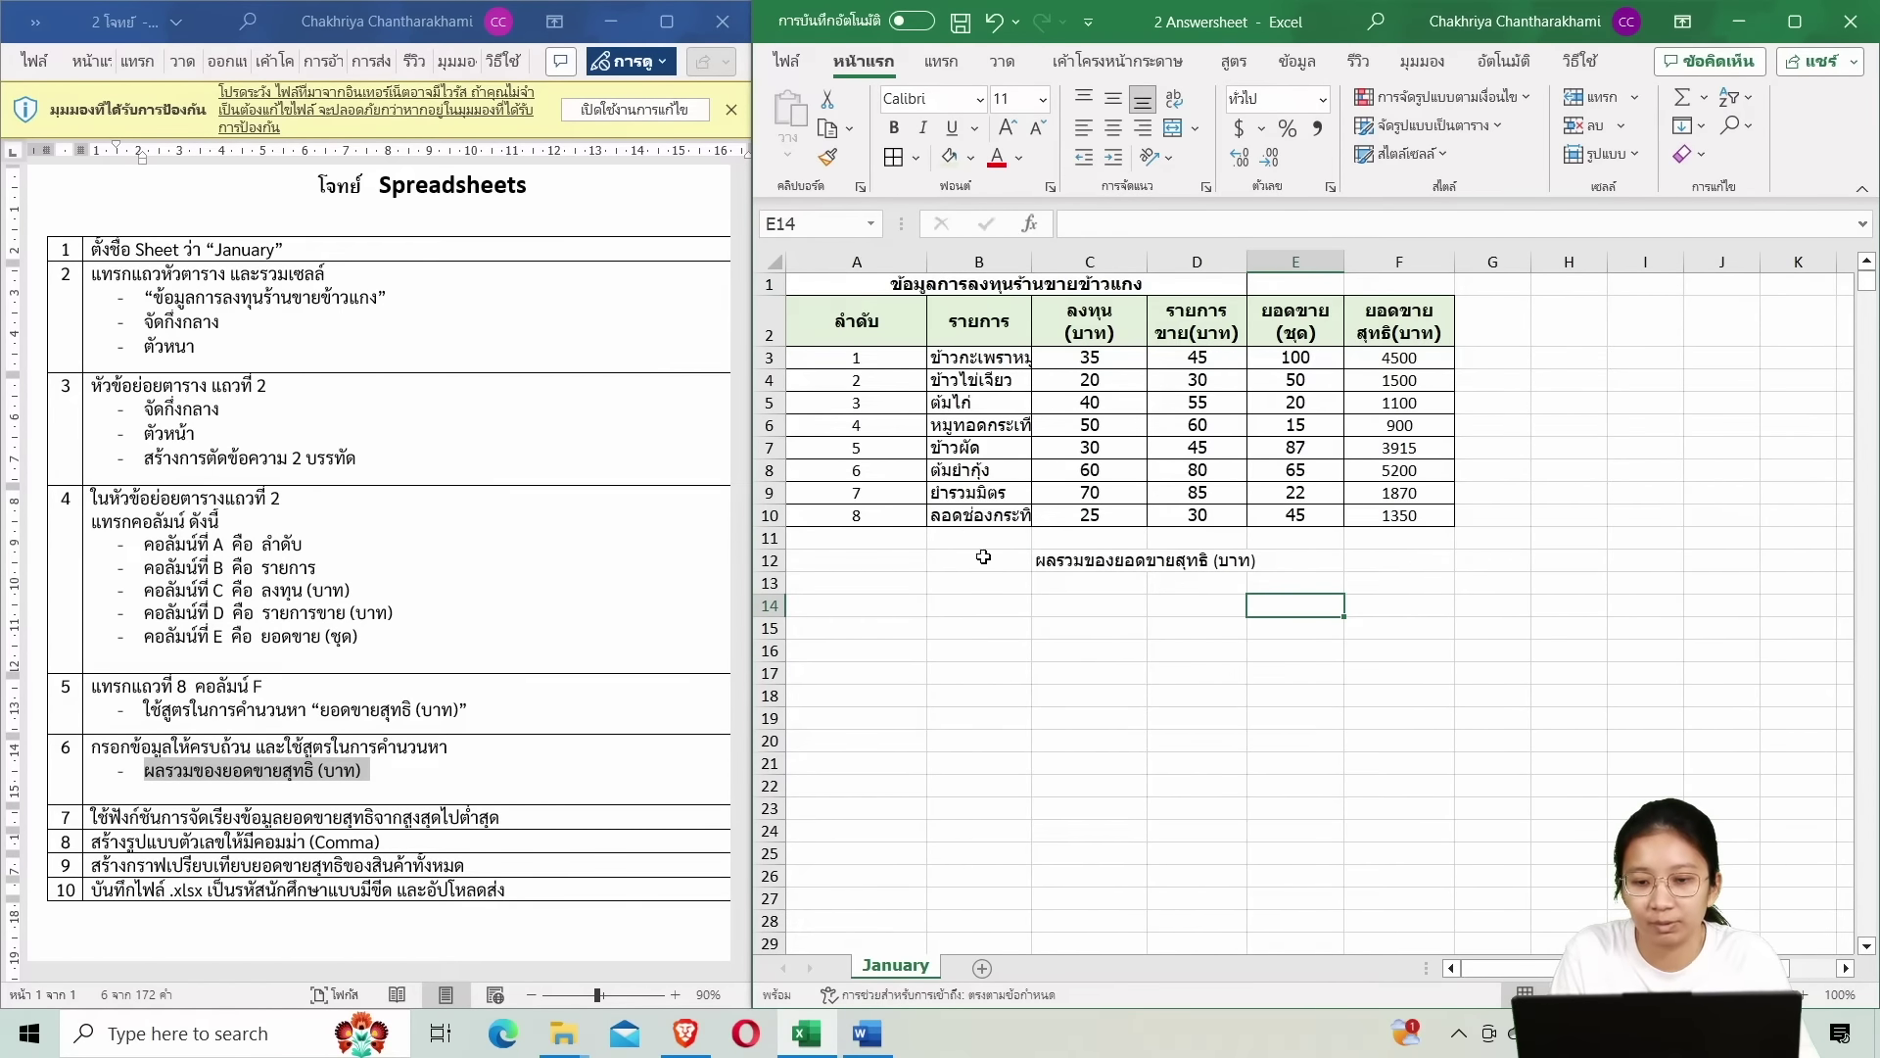
# Try to total the net sales in F12 by adding the cells one by one with =F3+F4+F5+F6+, and clear the entry.
pyautogui.click(1407, 564)
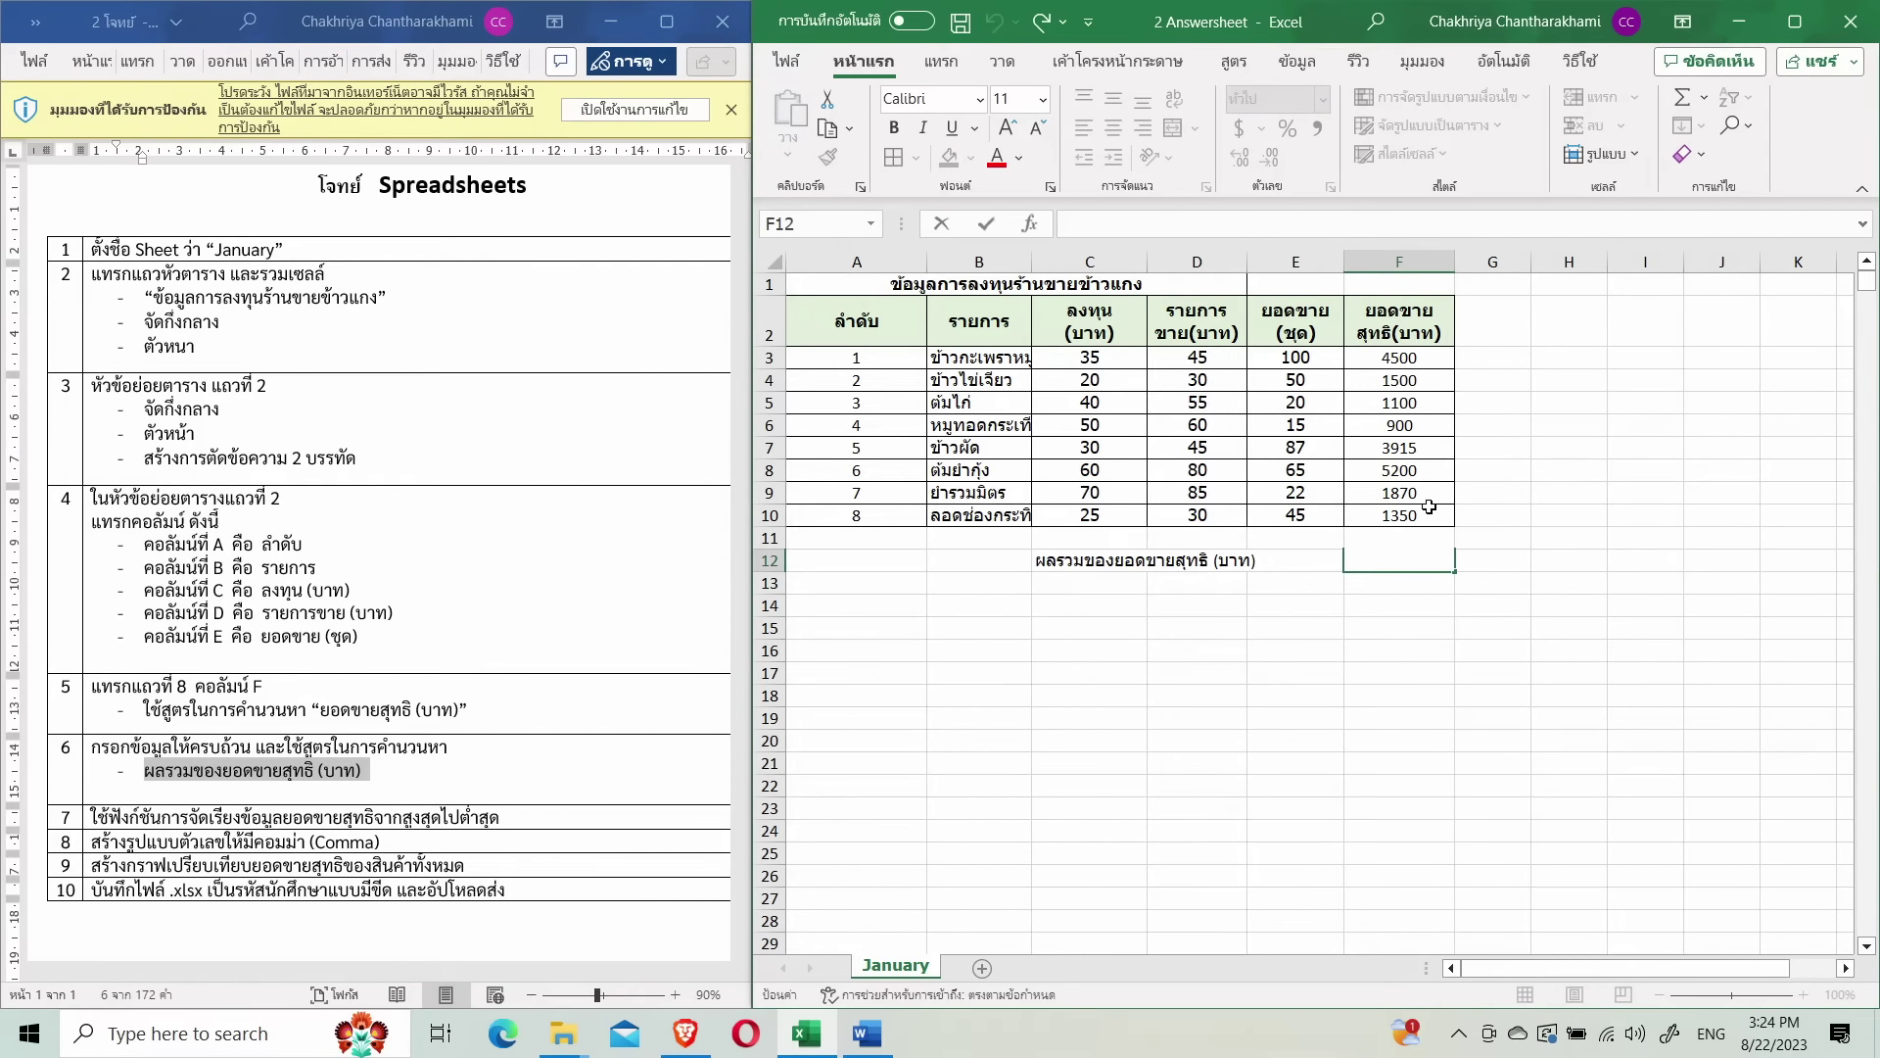
pyautogui.write('=')
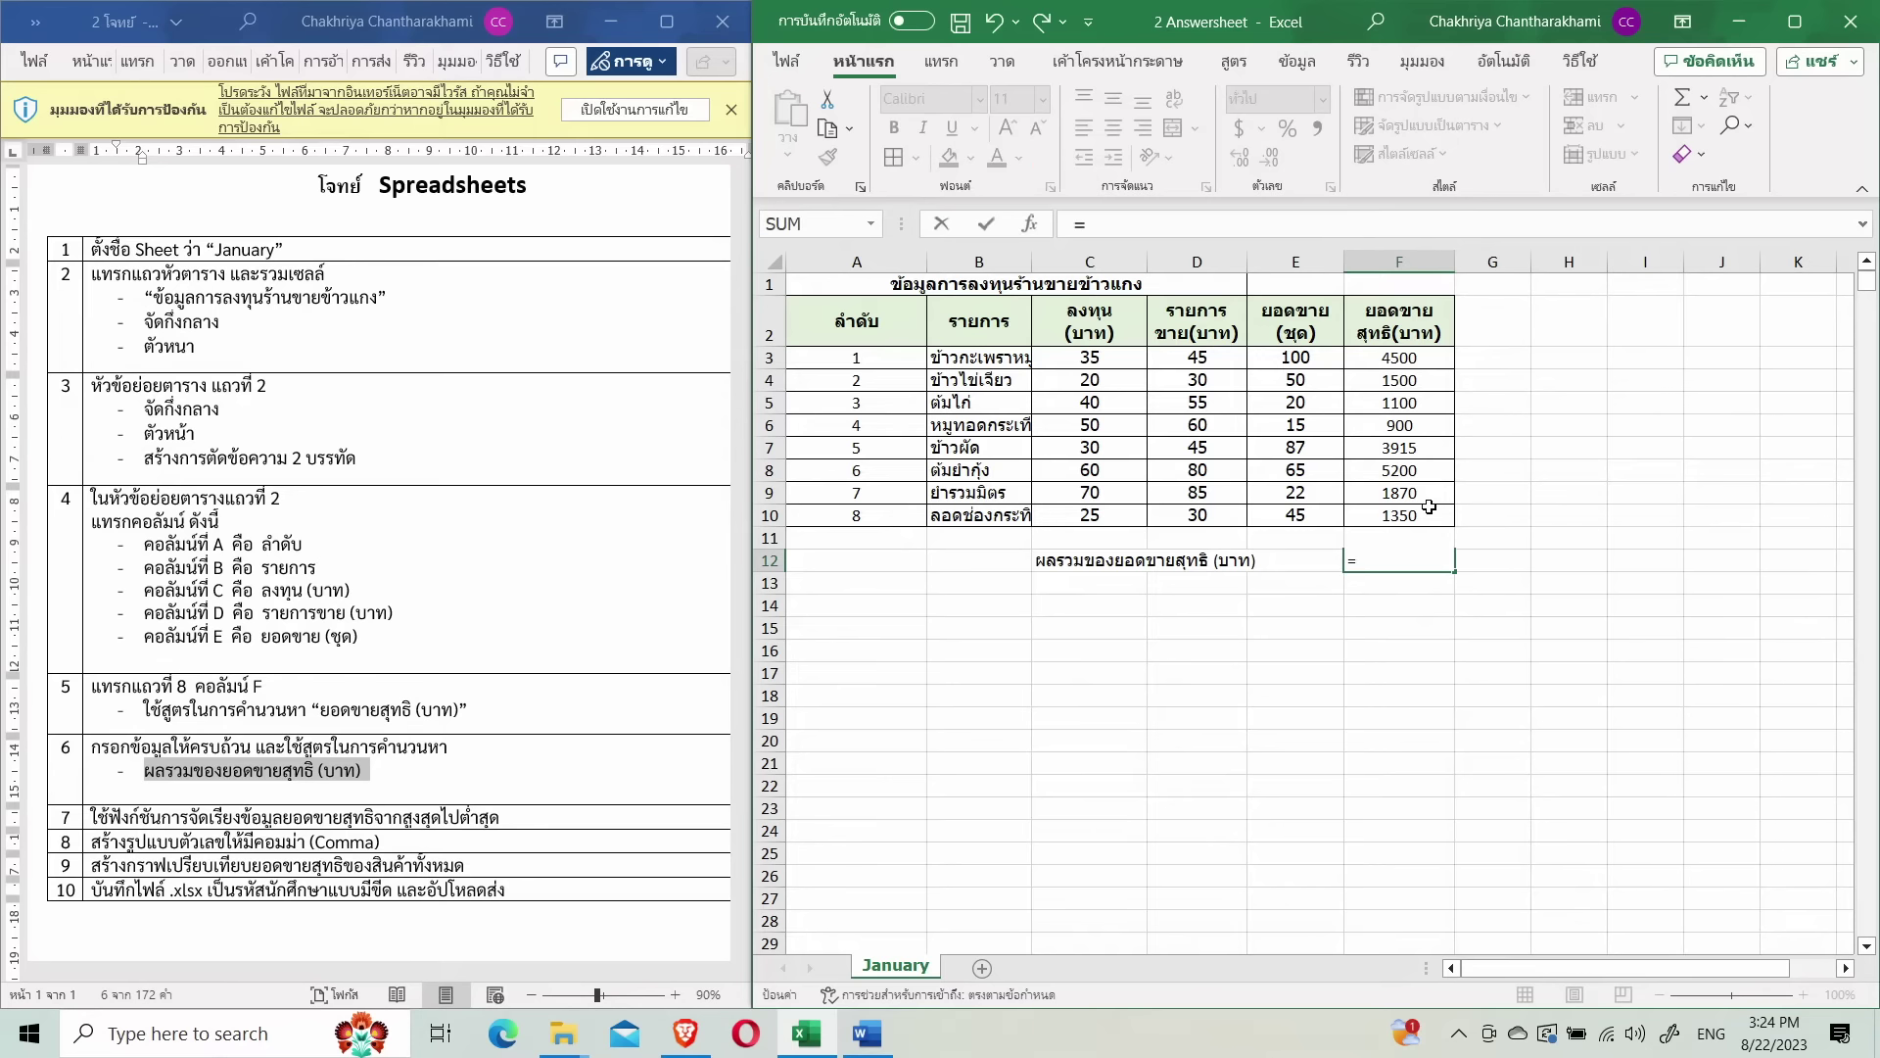
pyautogui.click(1398, 358)
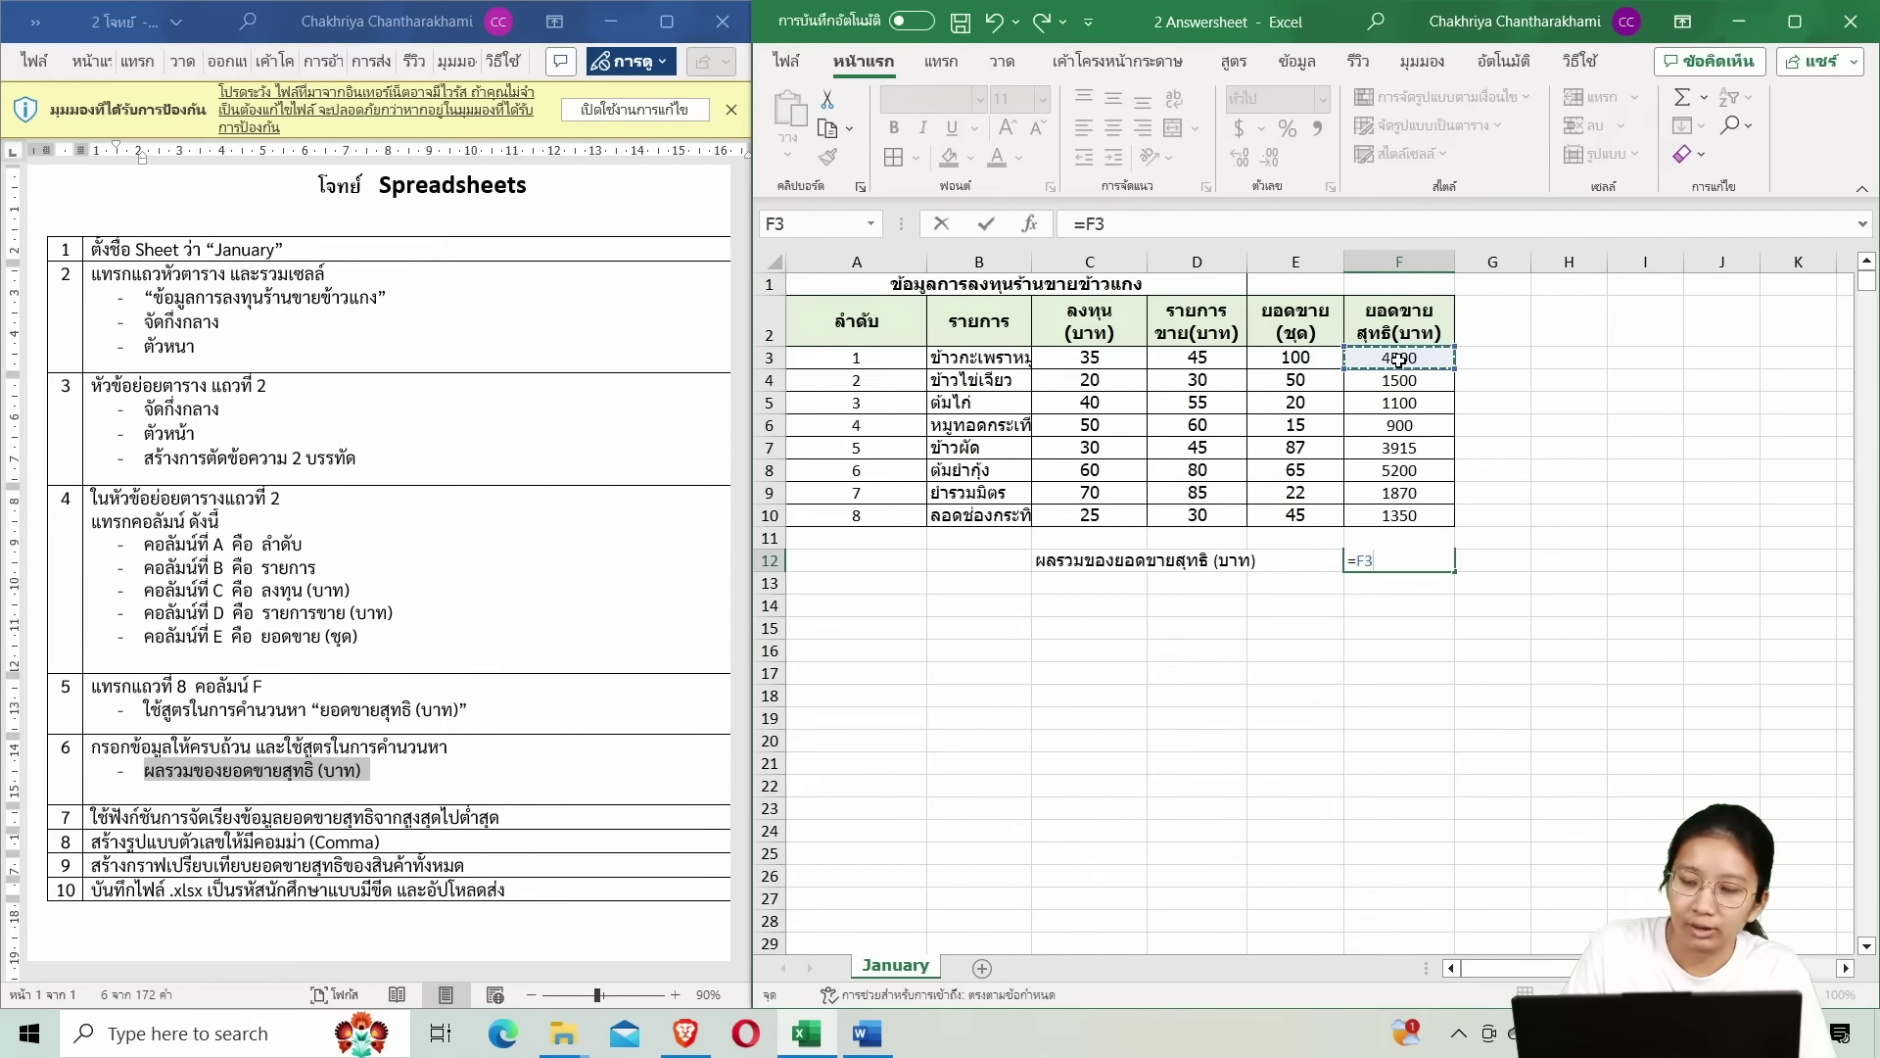
pyautogui.write('+')
pyautogui.click(1410, 381)
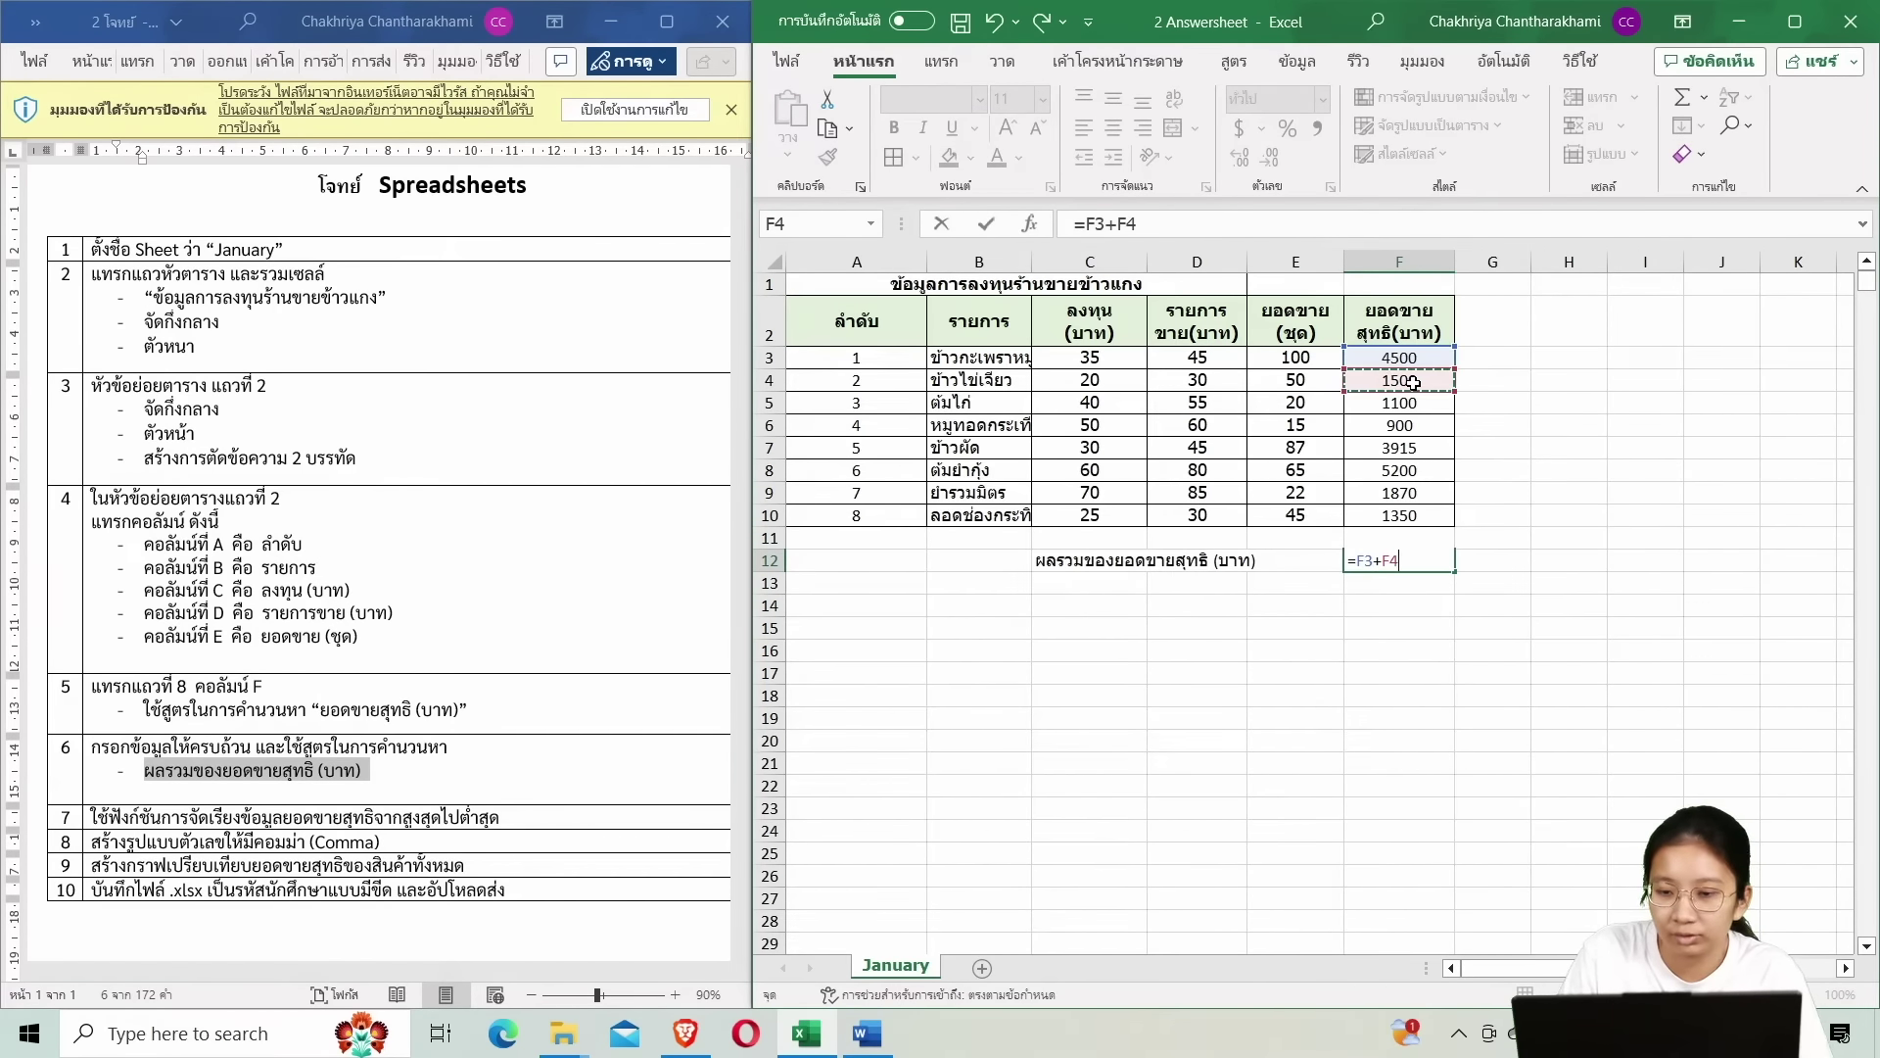
pyautogui.write('+')
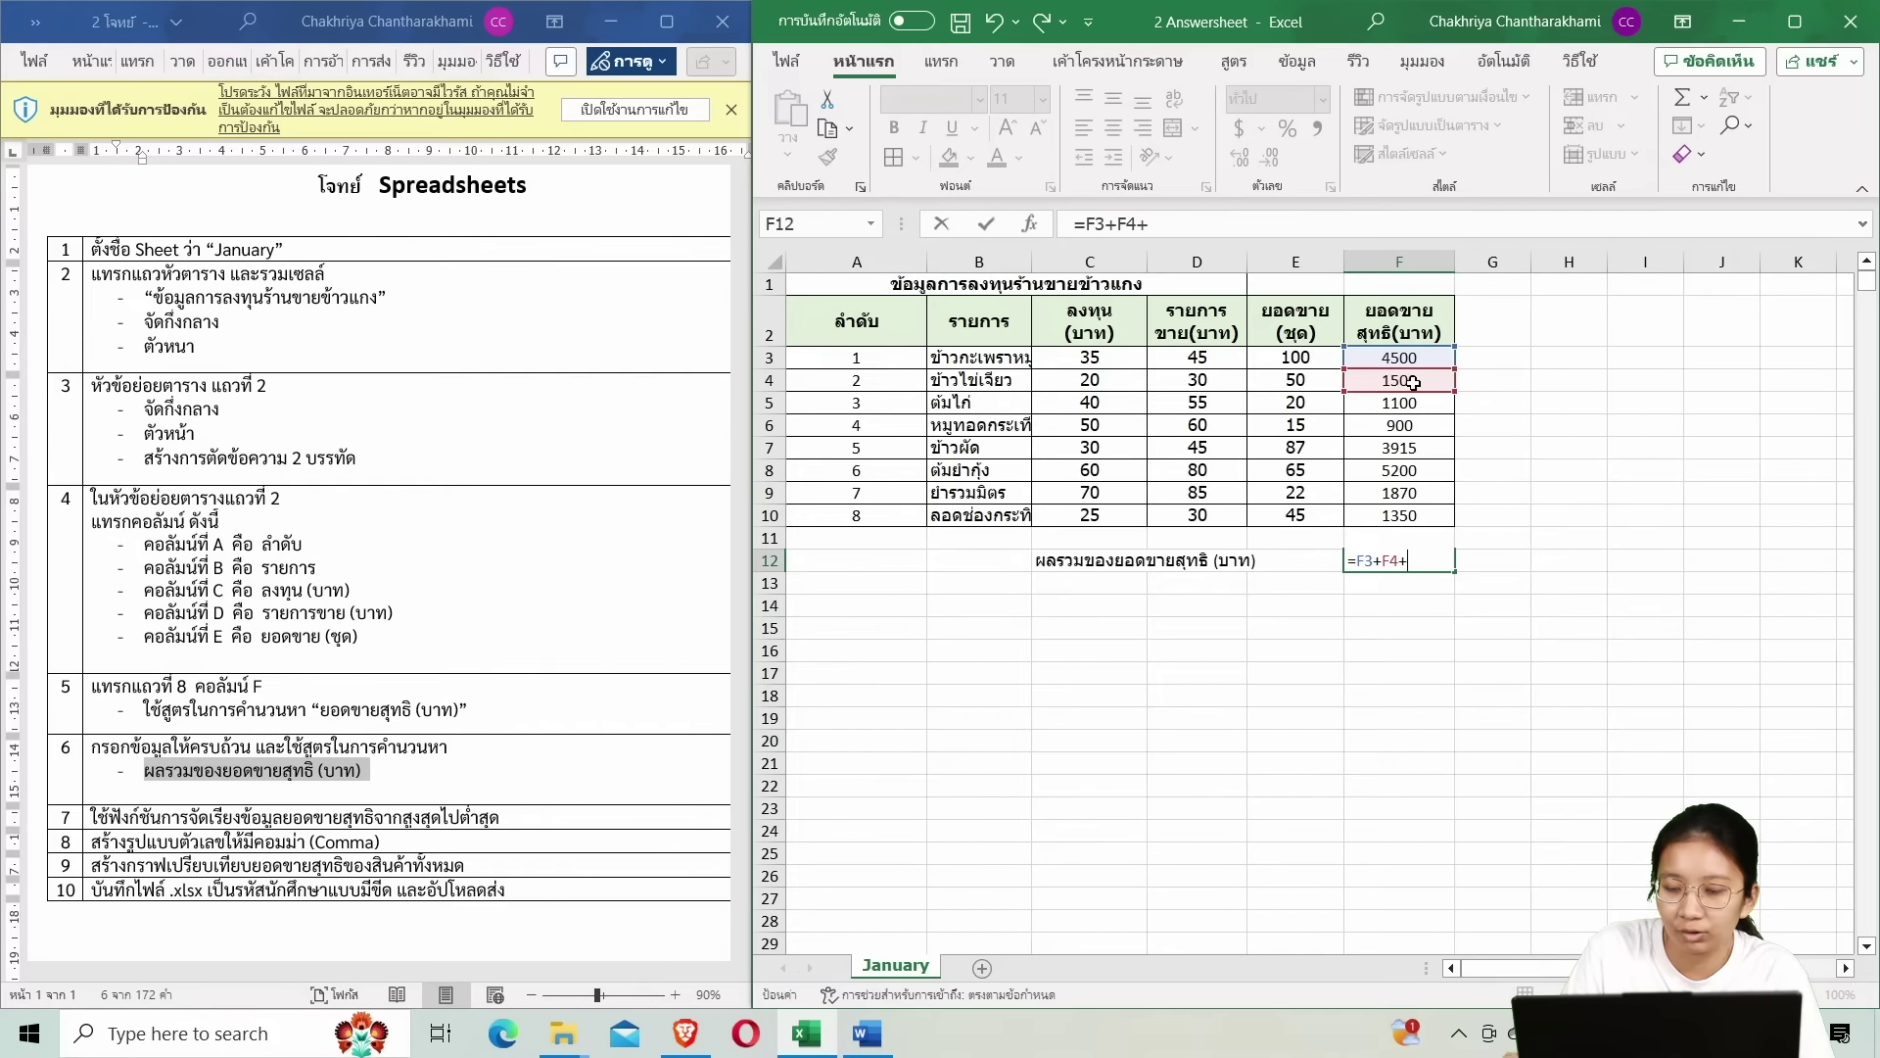
pyautogui.click(1425, 403)
pyautogui.write('+')
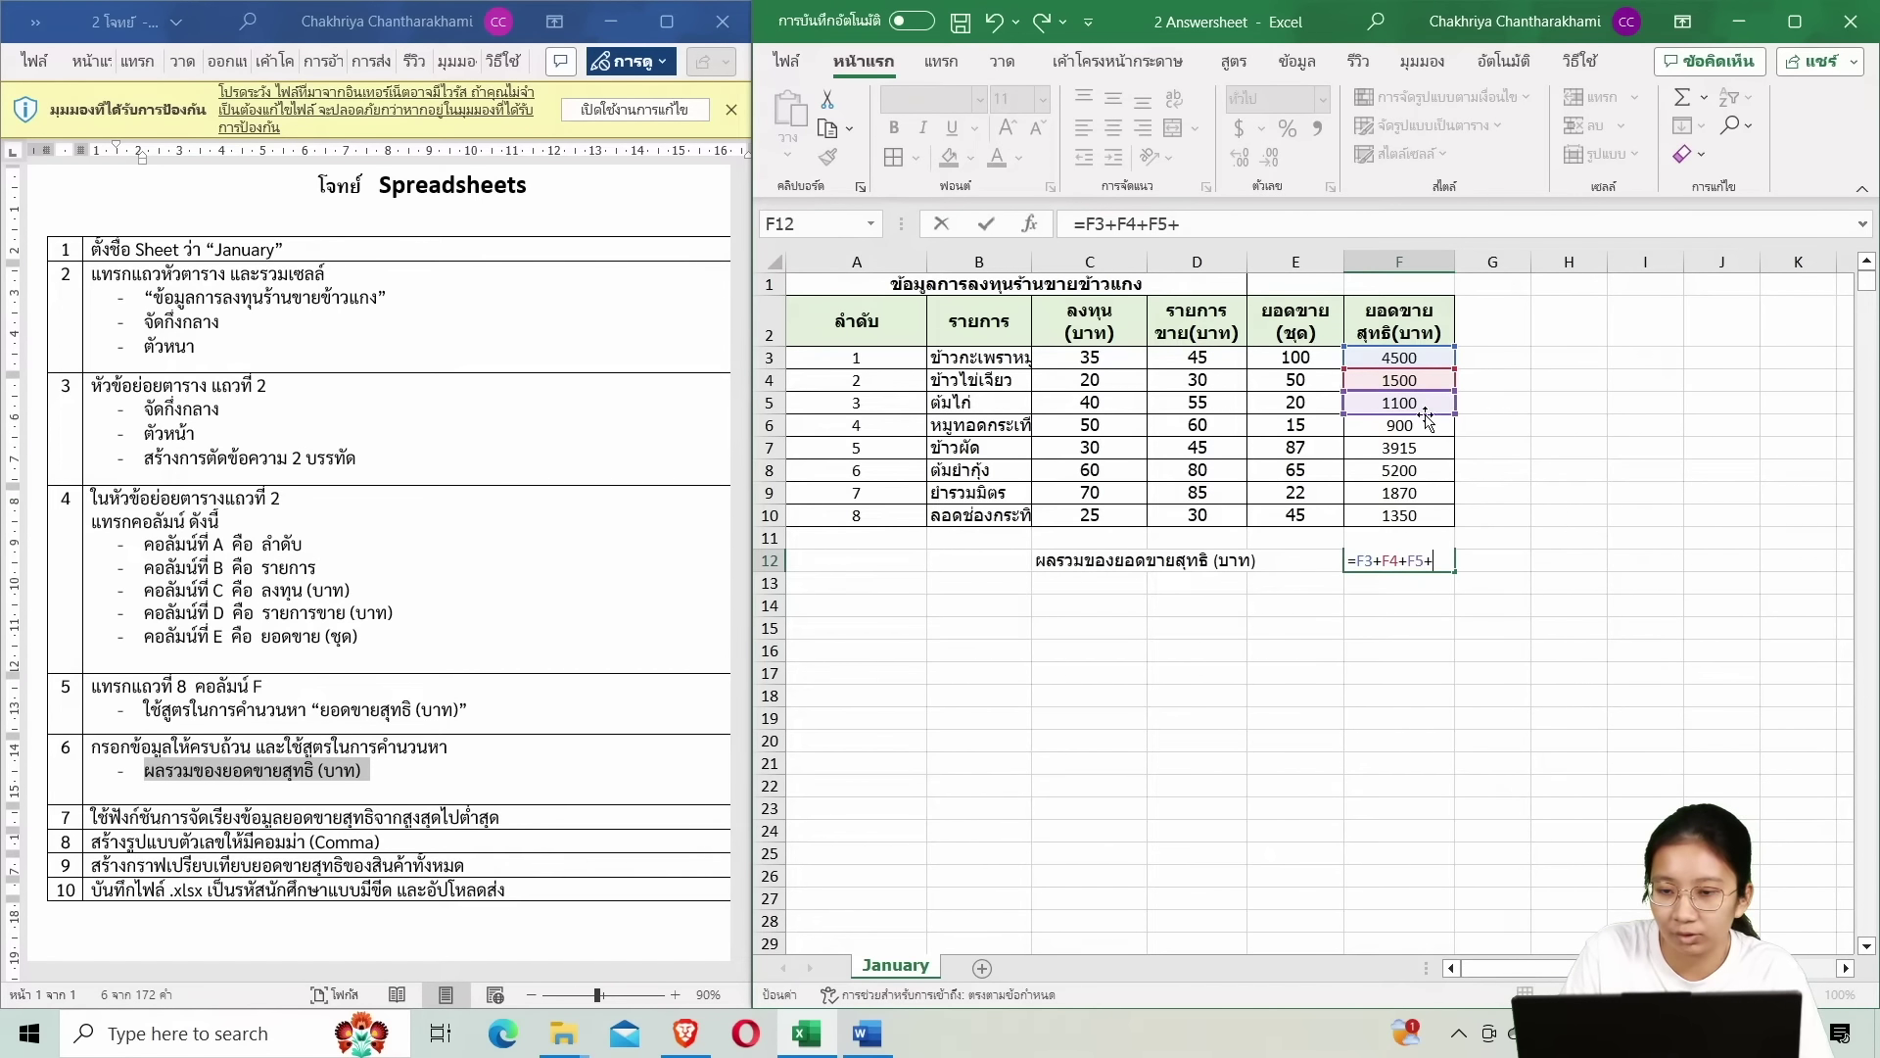
pyautogui.click(1423, 428)
pyautogui.write('+')
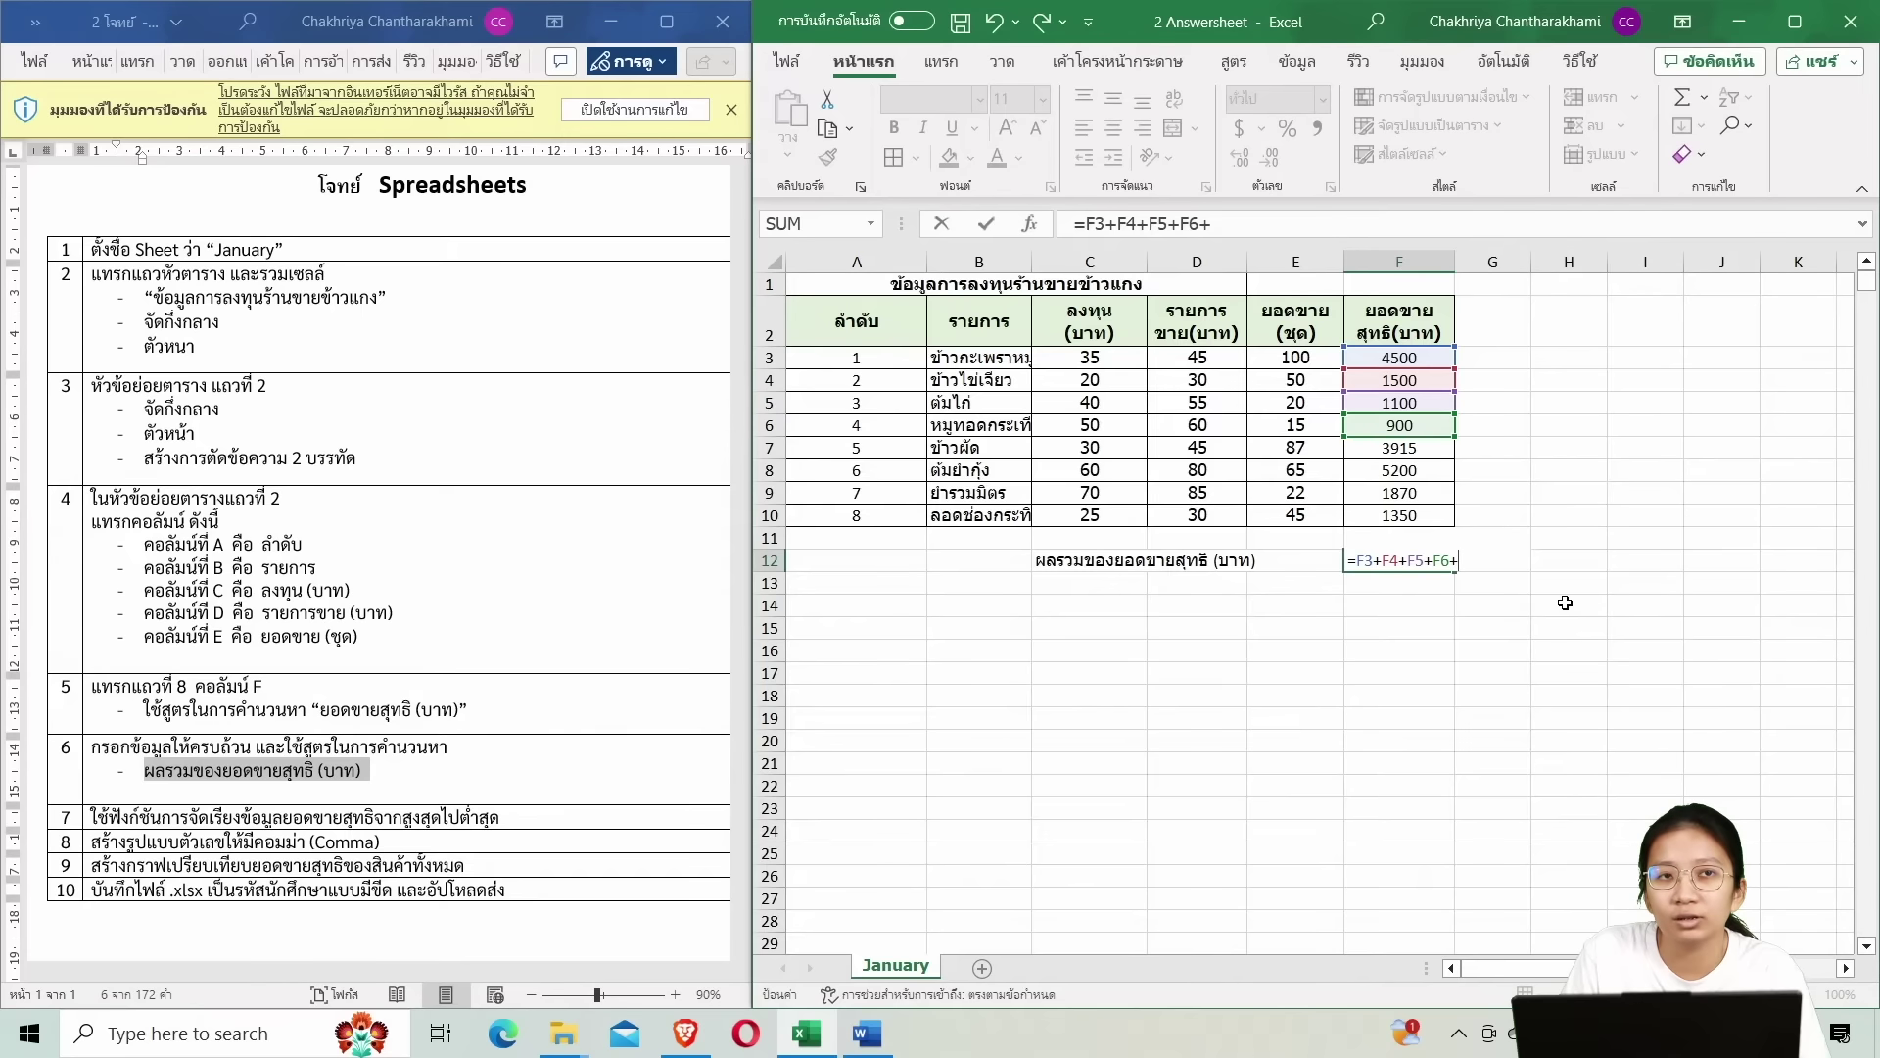
pyautogui.tripleClick(1434, 566)
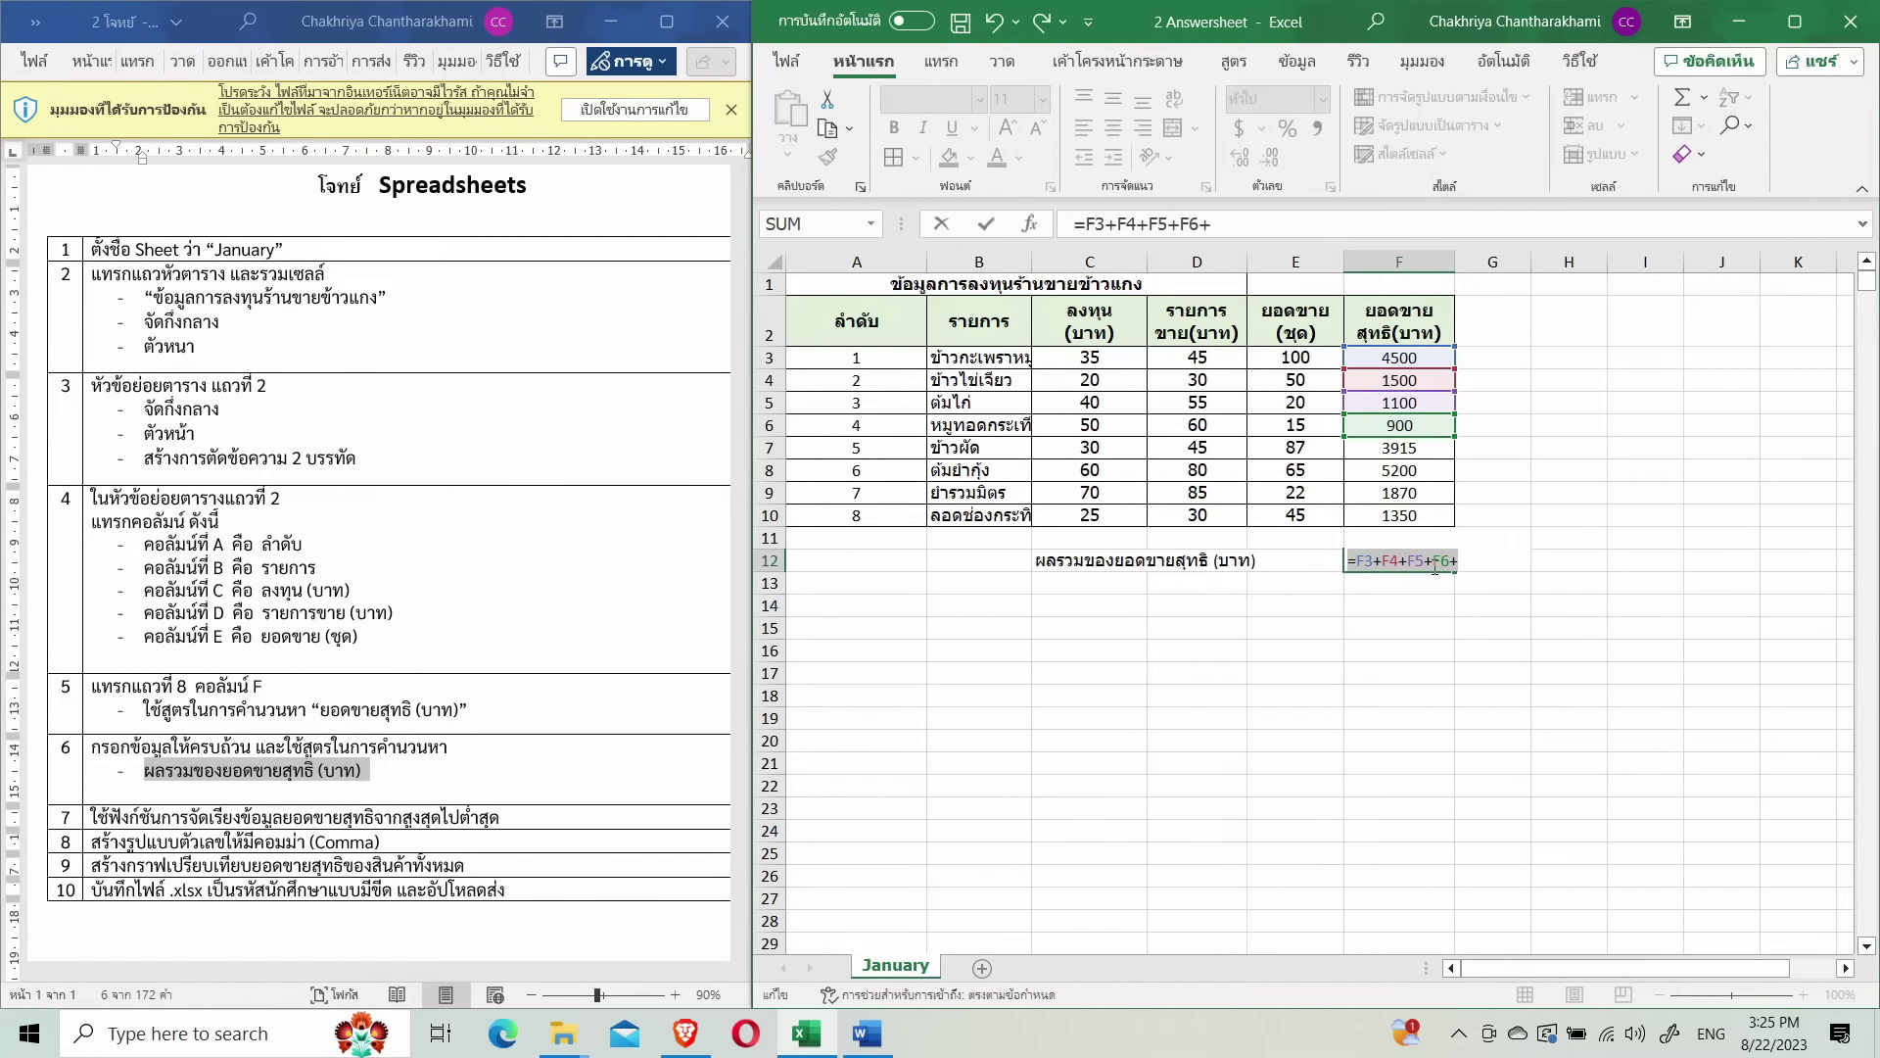
pyautogui.press('BackSpace')
# Start a SUM formula in F12 for the net sales total.
pyautogui.write('=')
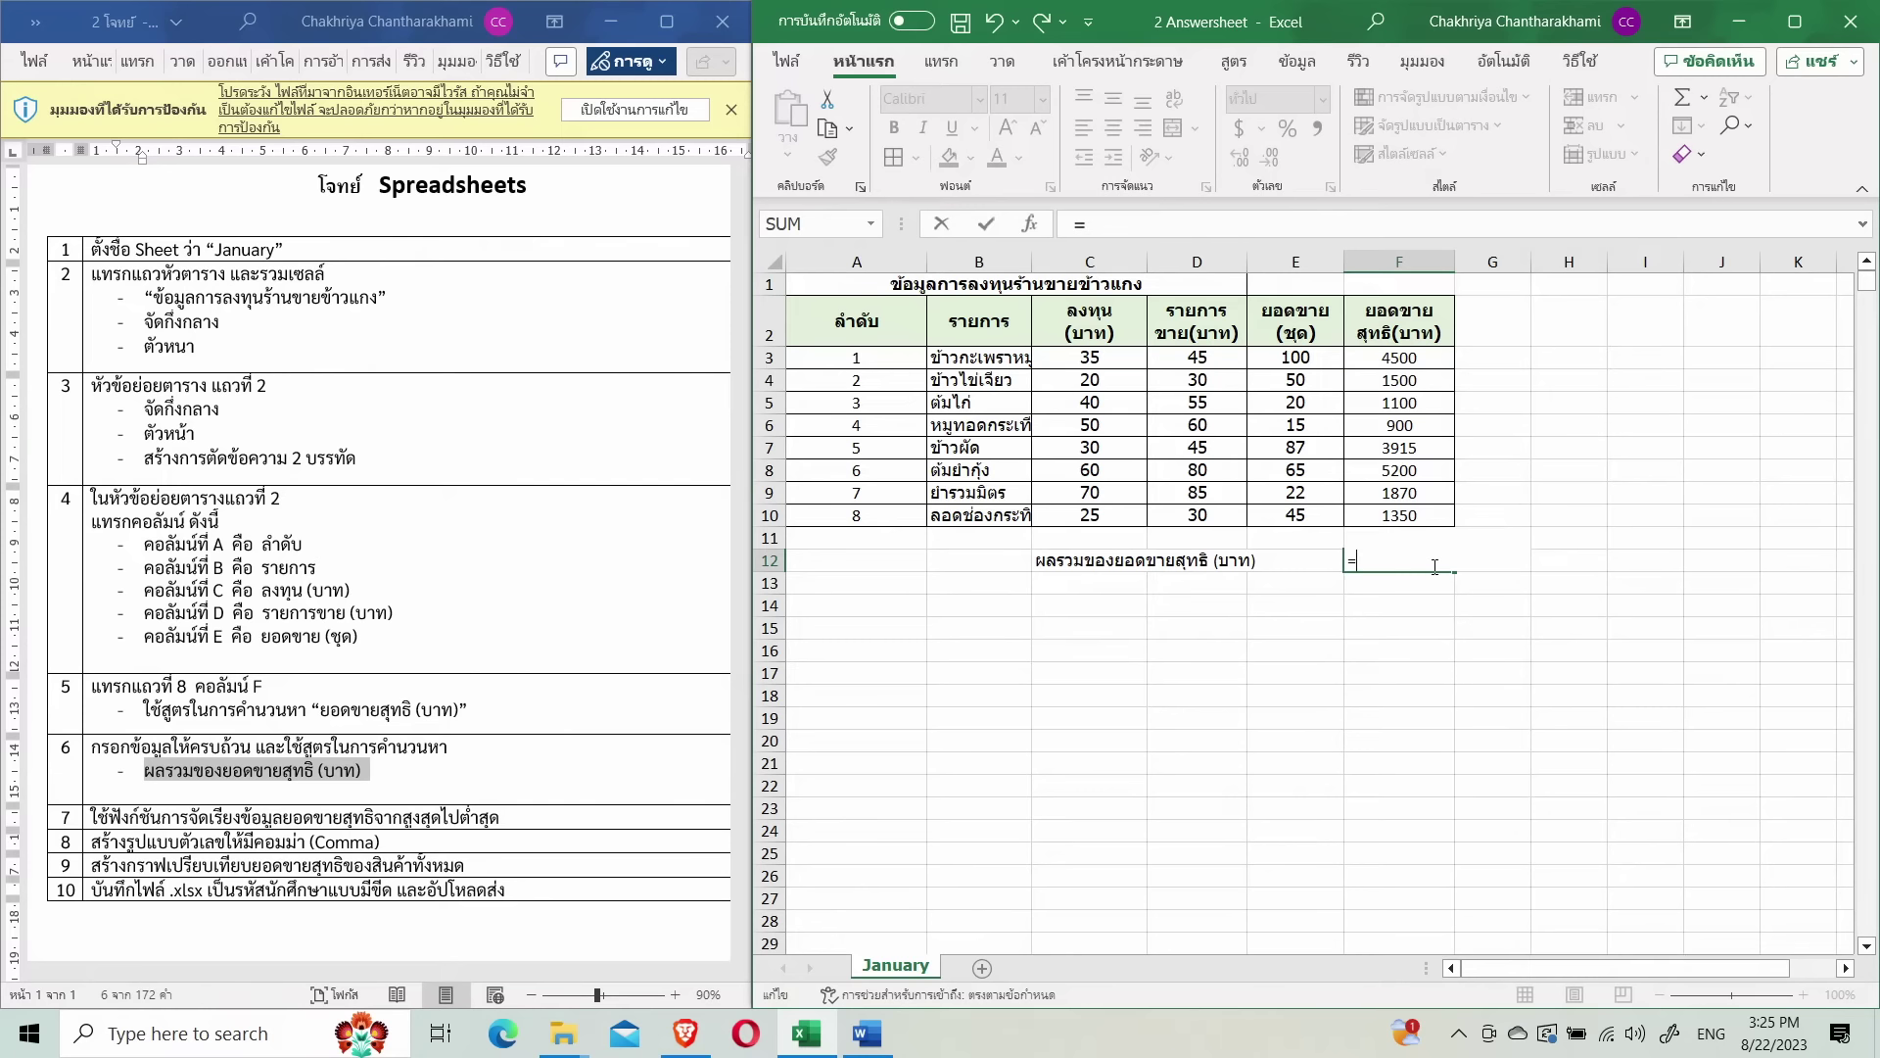
pyautogui.press('Escape')
pyautogui.write('=')
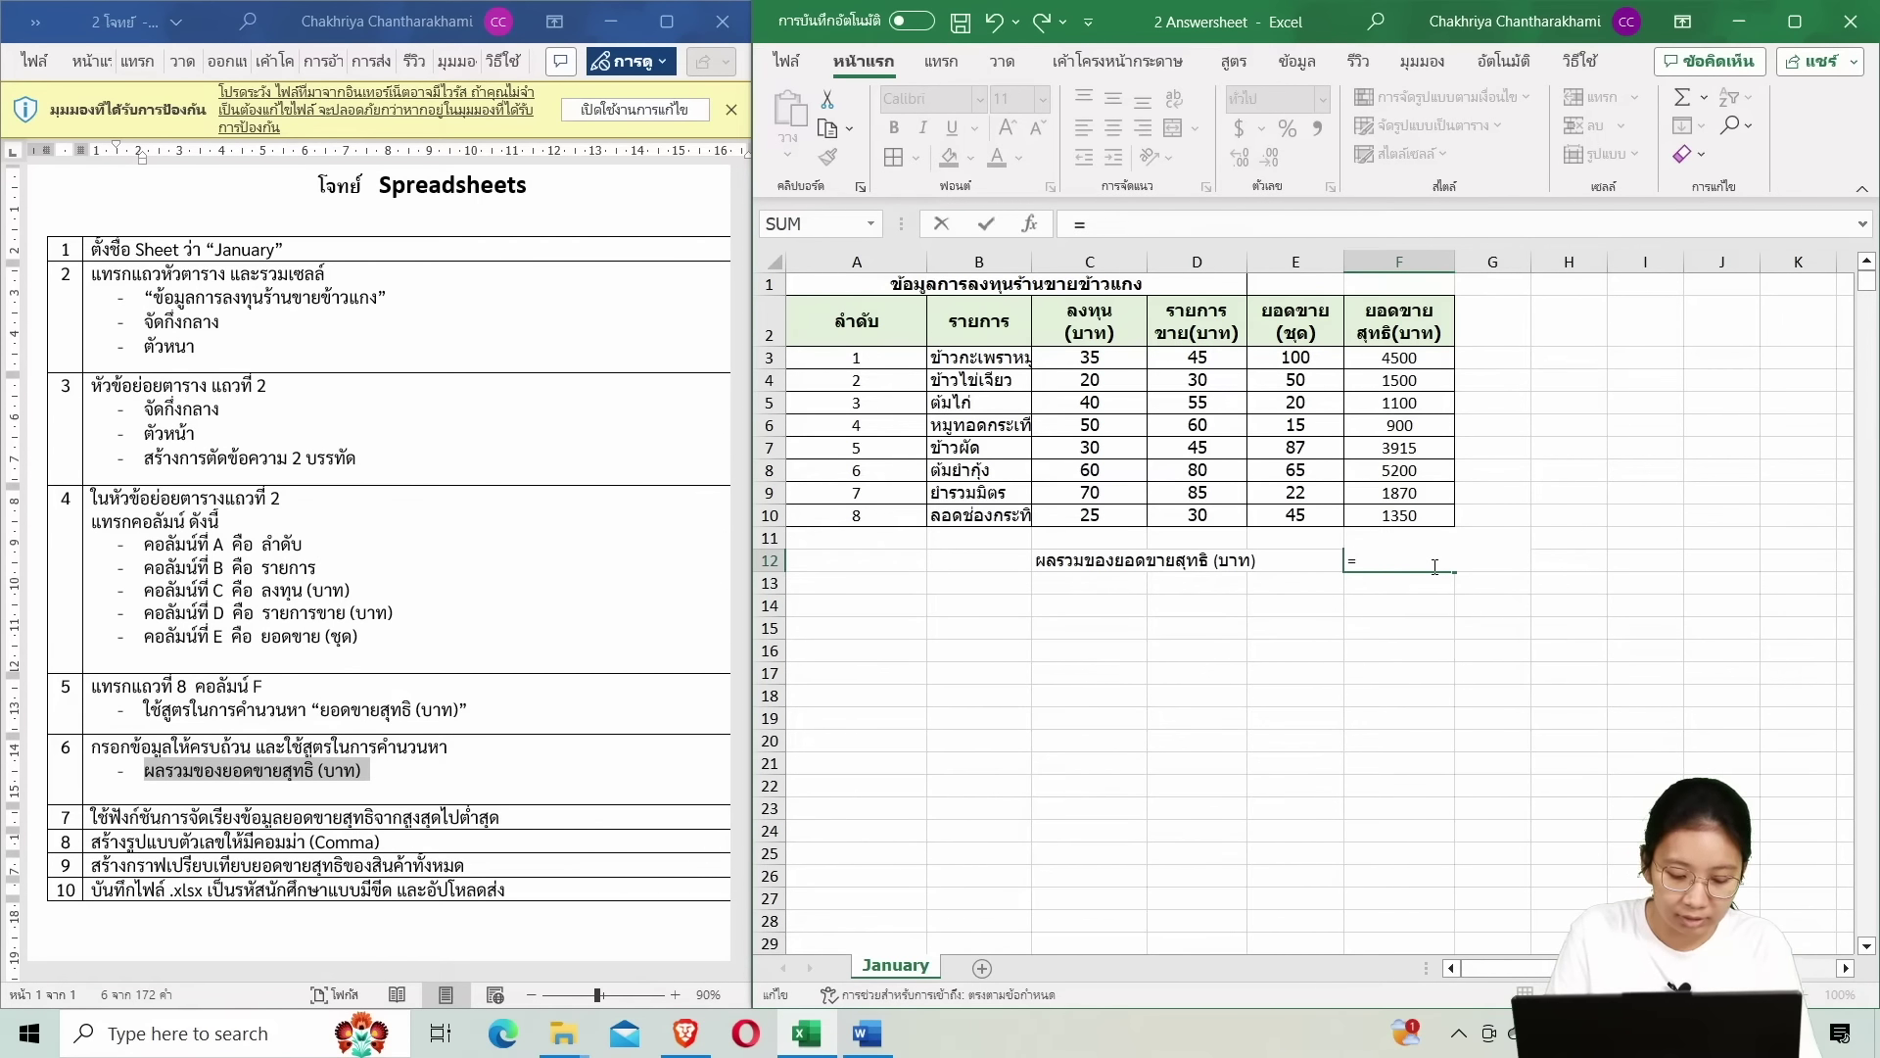
pyautogui.write('S')
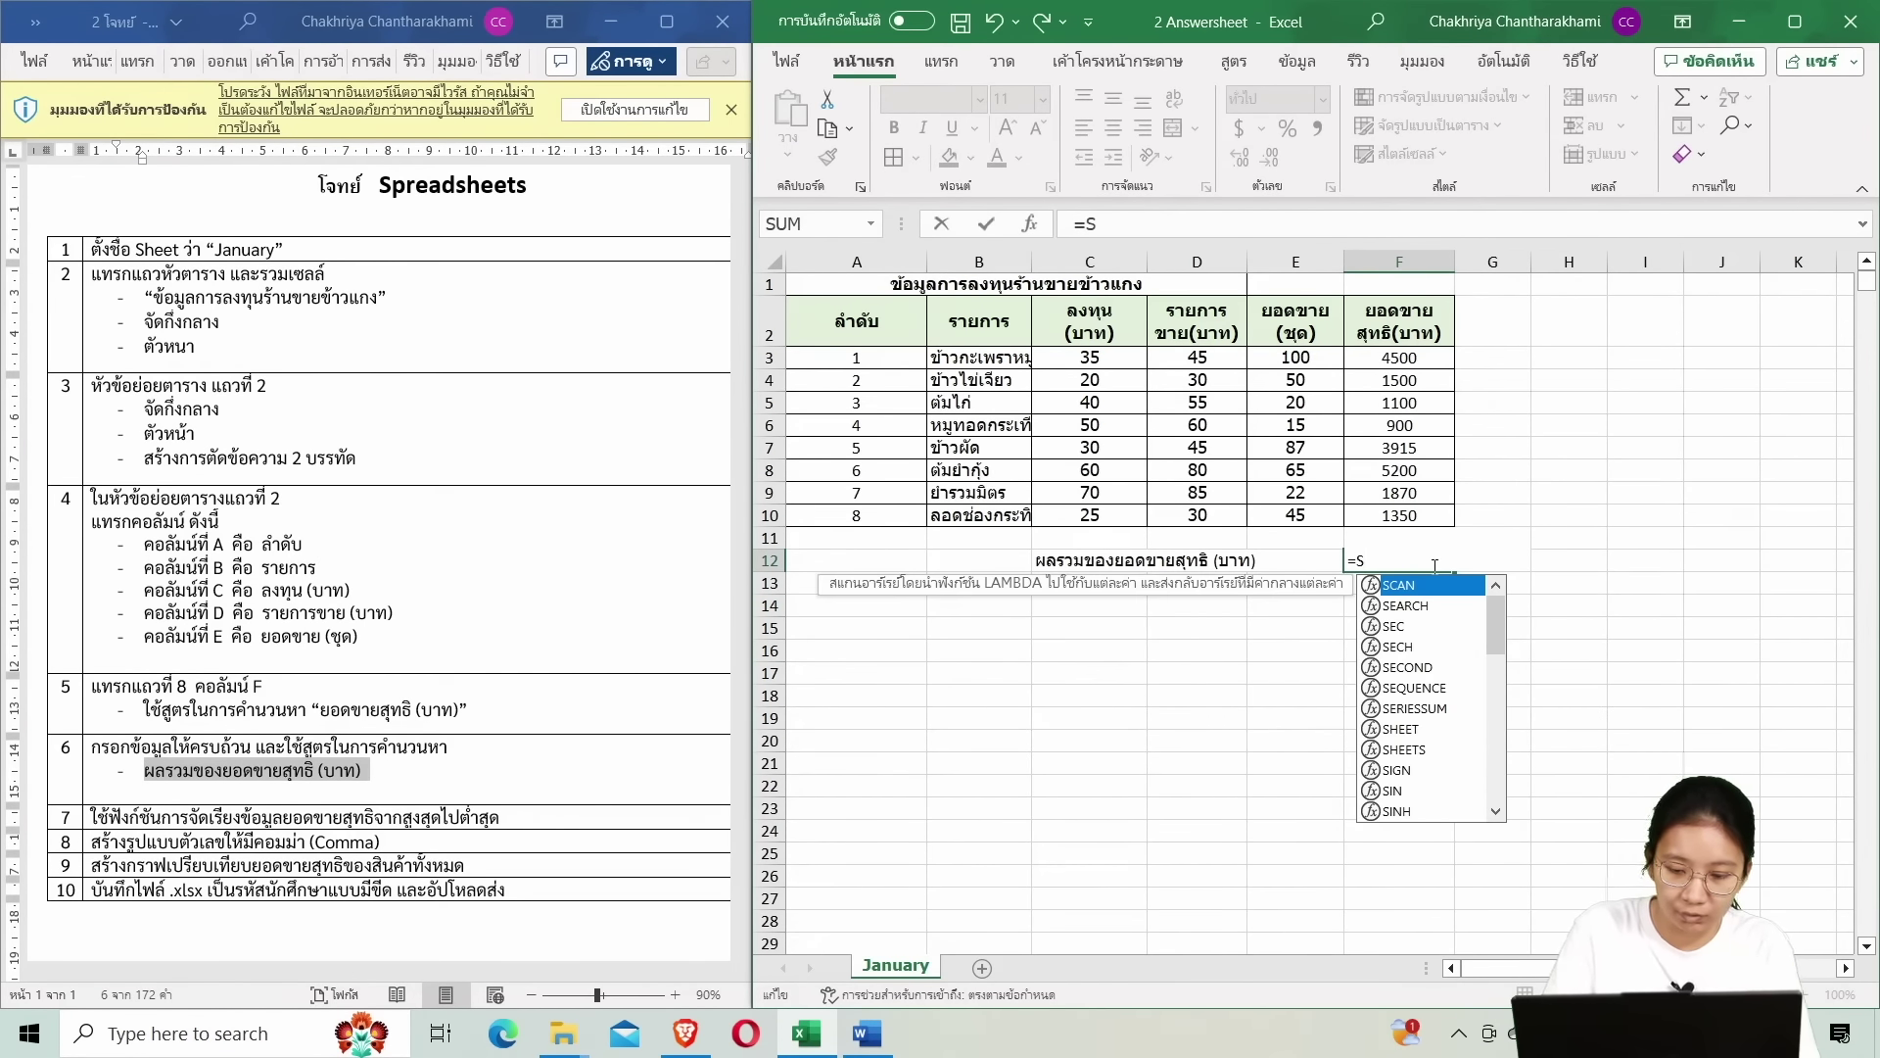
pyautogui.write('UM')
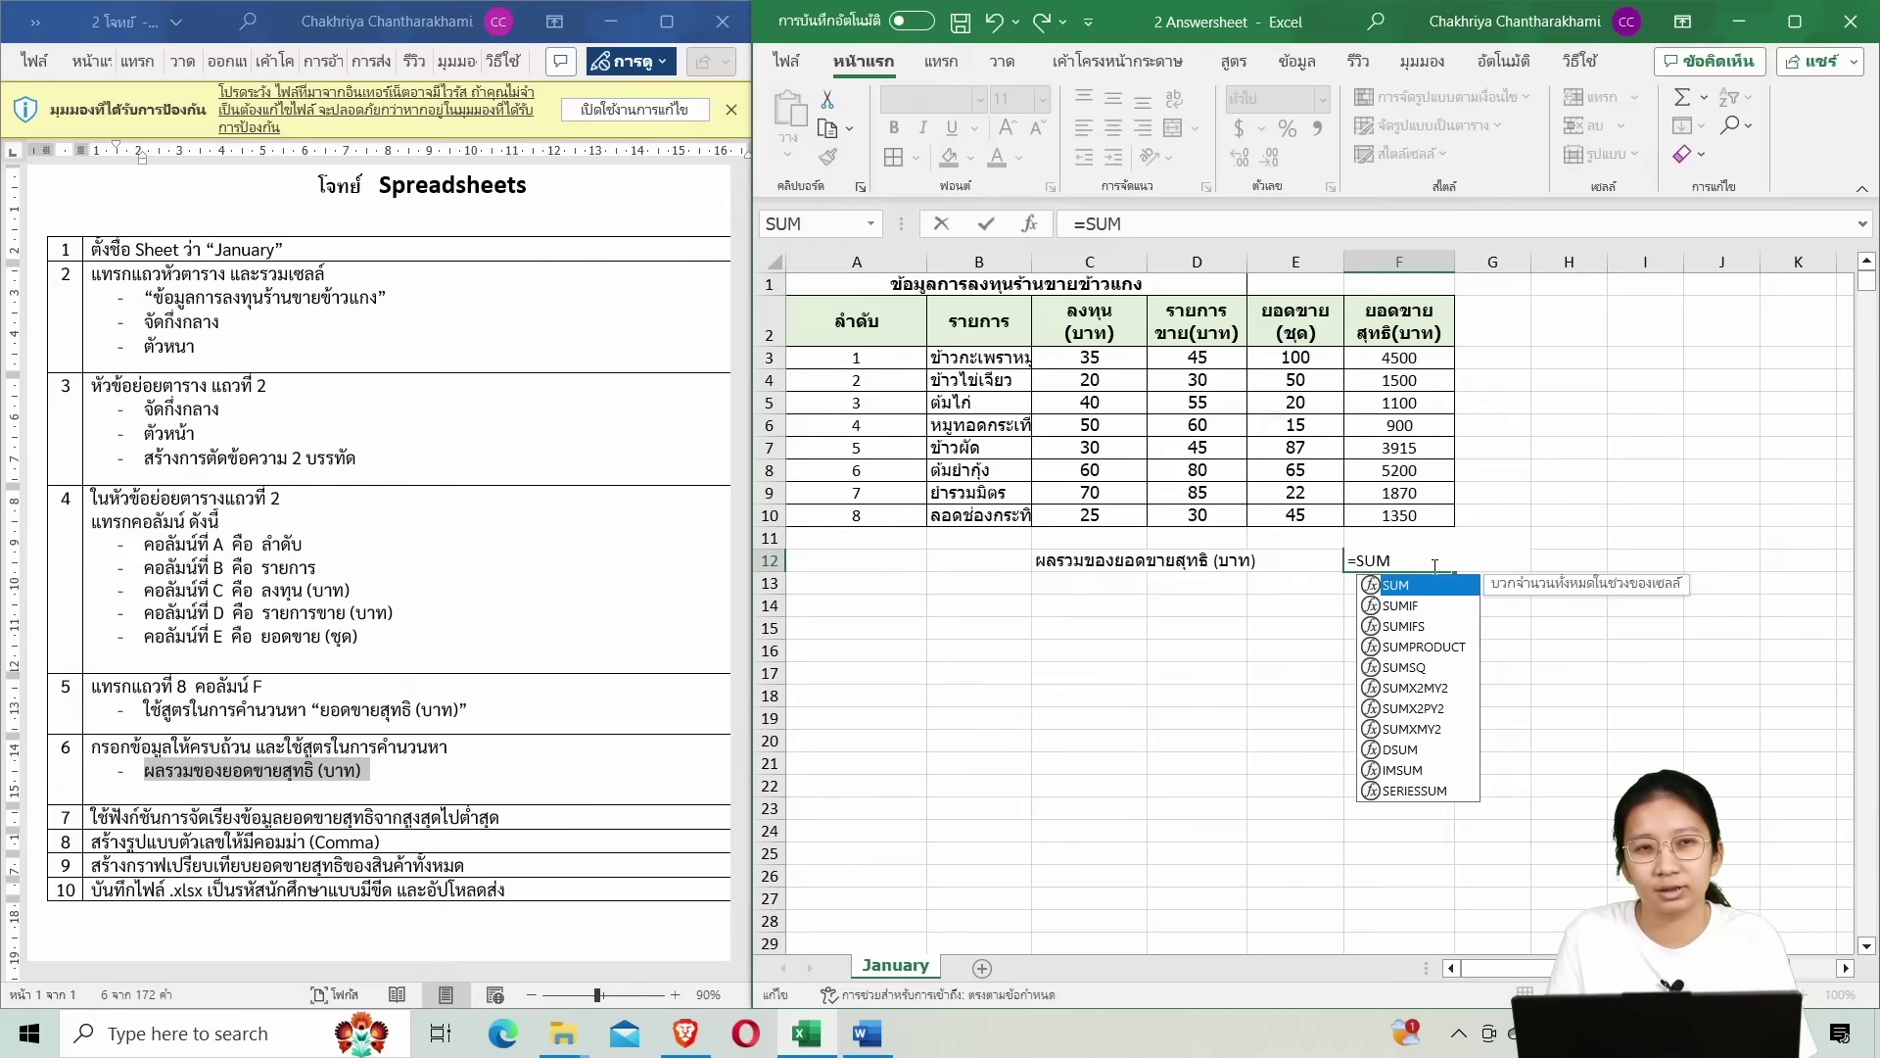
pyautogui.write('(')
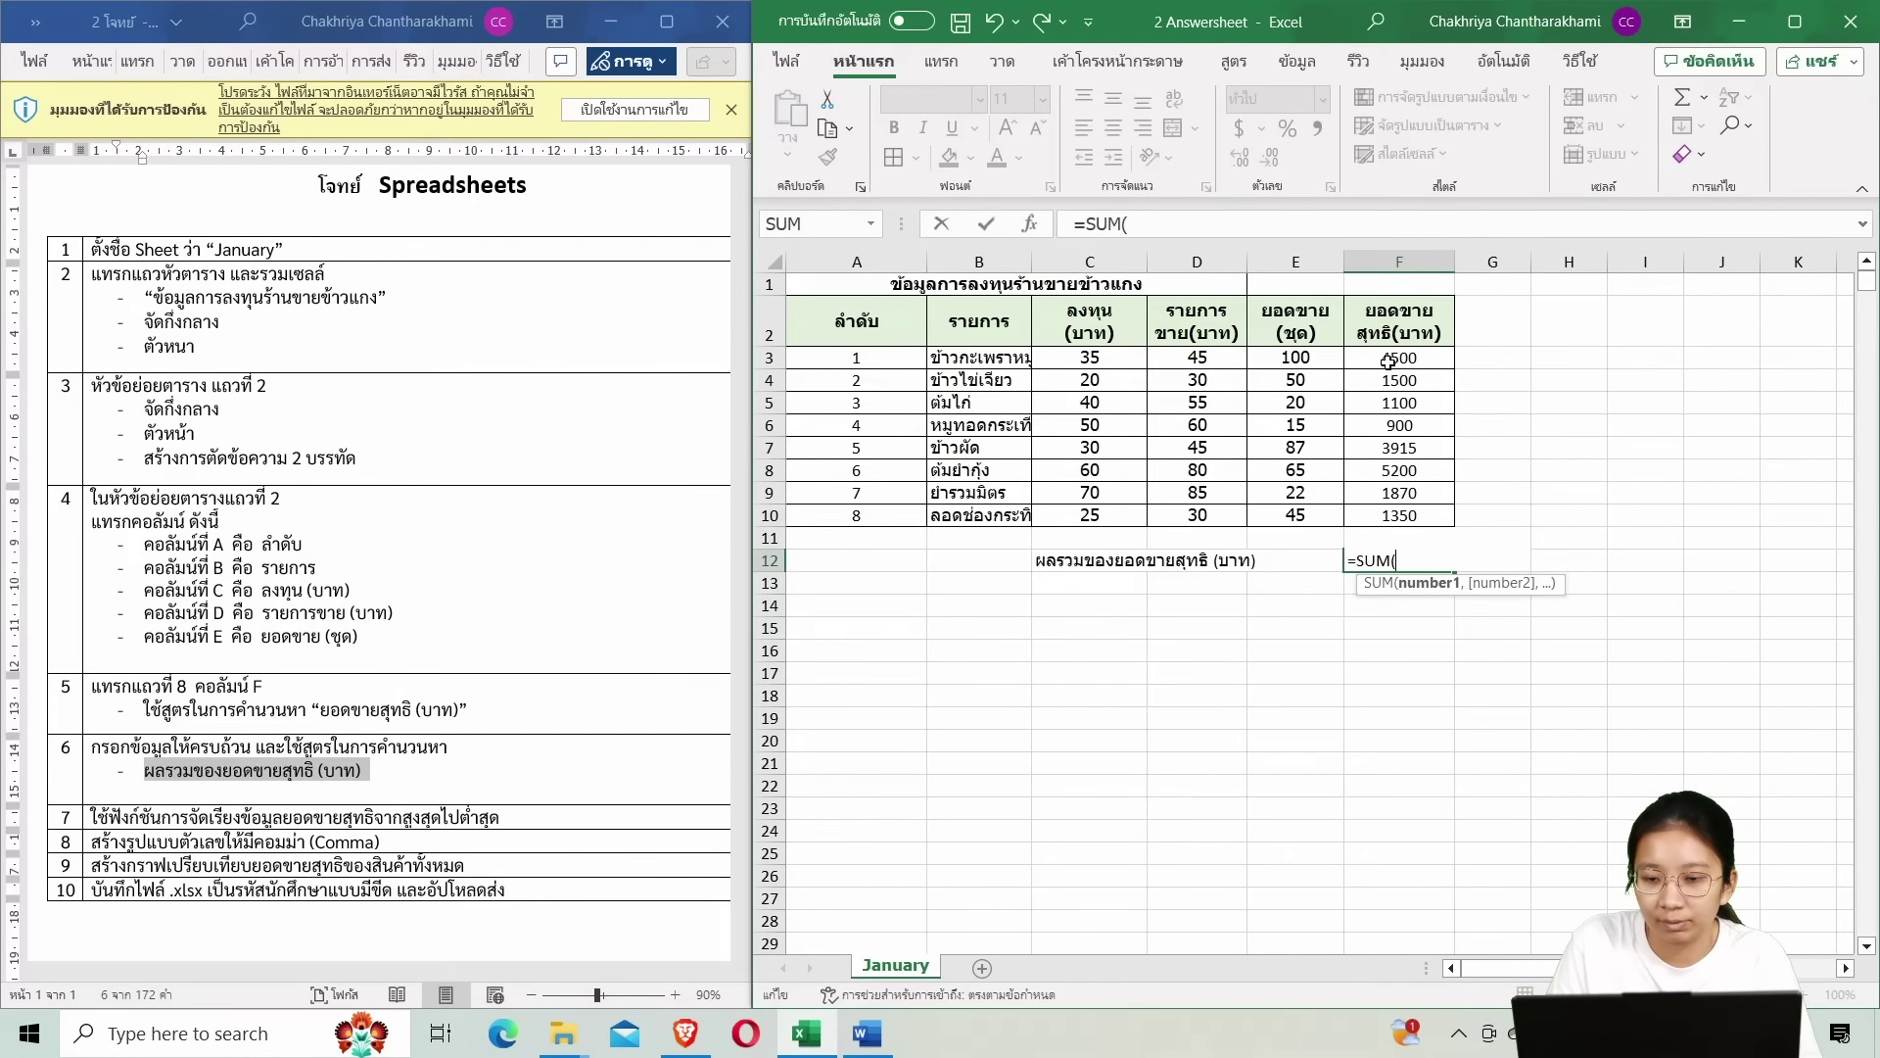
pyautogui.moveTo(1389, 361)
pyautogui.mouseDown()
pyautogui.moveTo(1403, 410)
pyautogui.moveTo(1417, 359)
pyautogui.mouseUp()
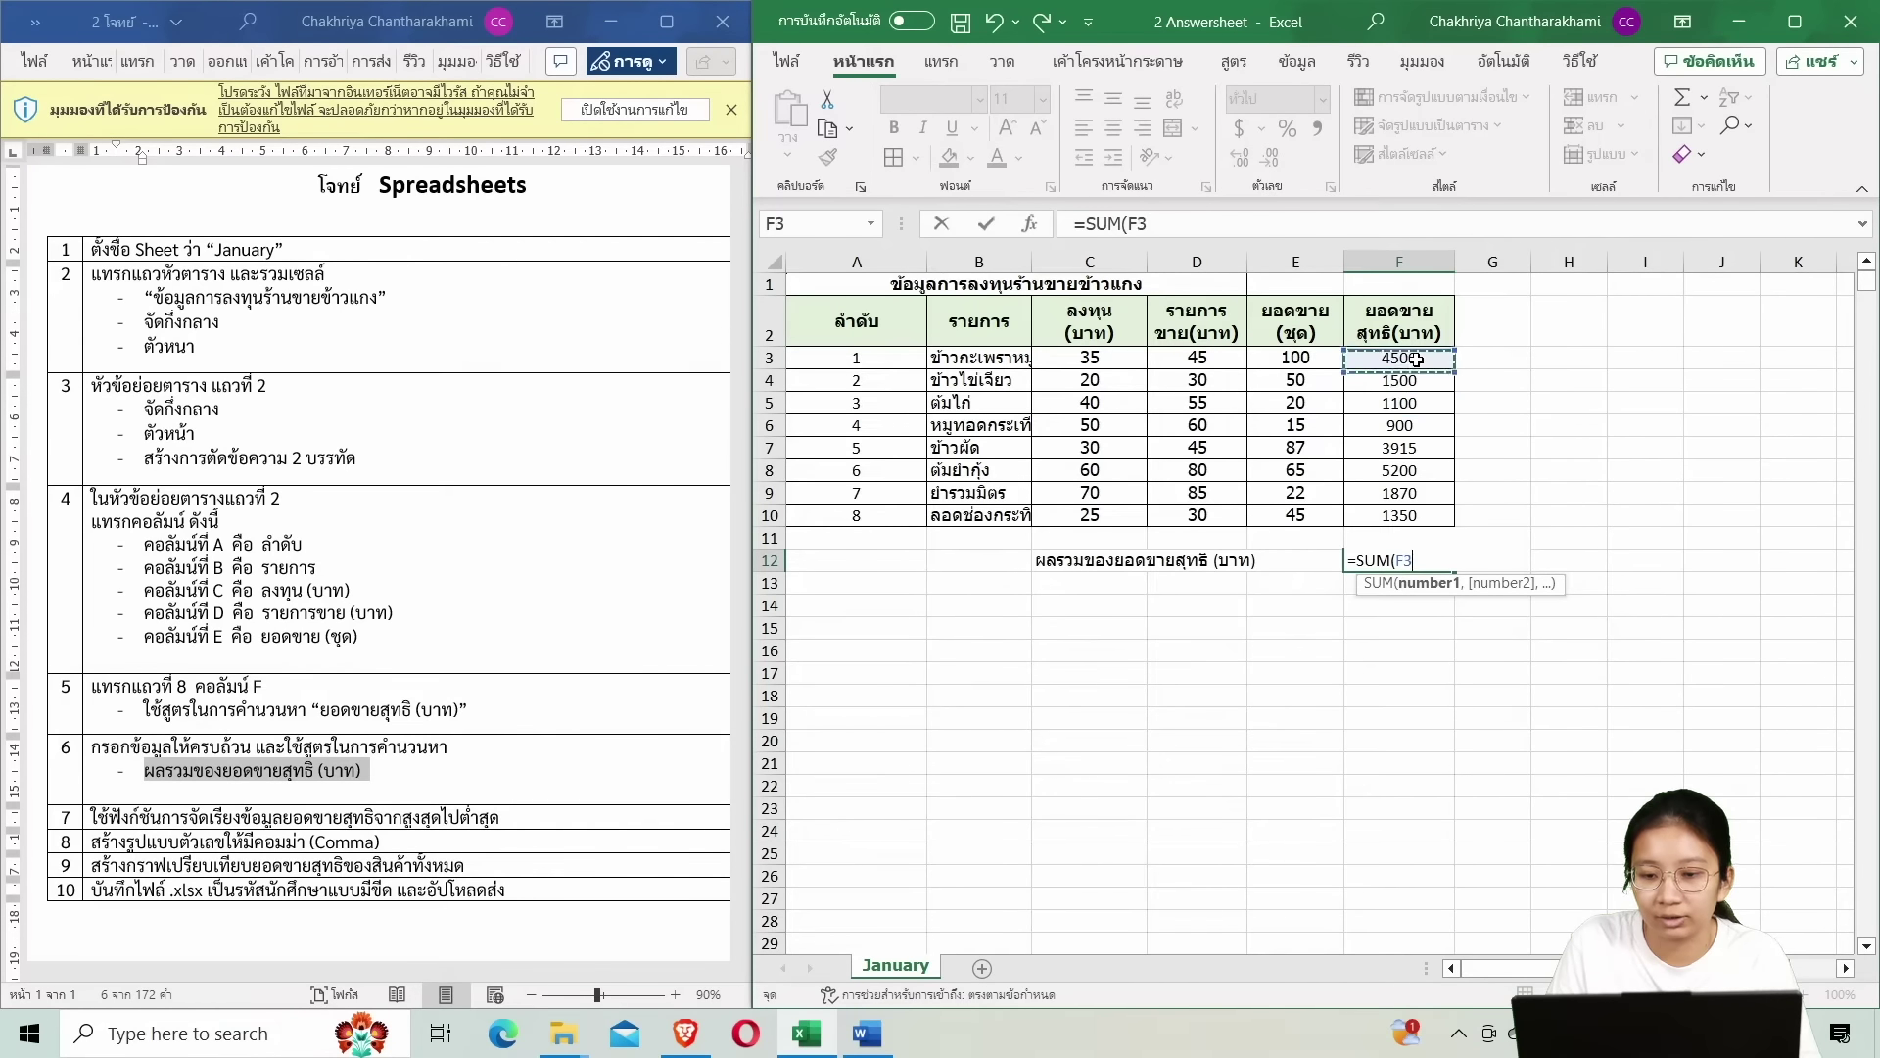
pyautogui.press('BackSpace')
pyautogui.write('7')
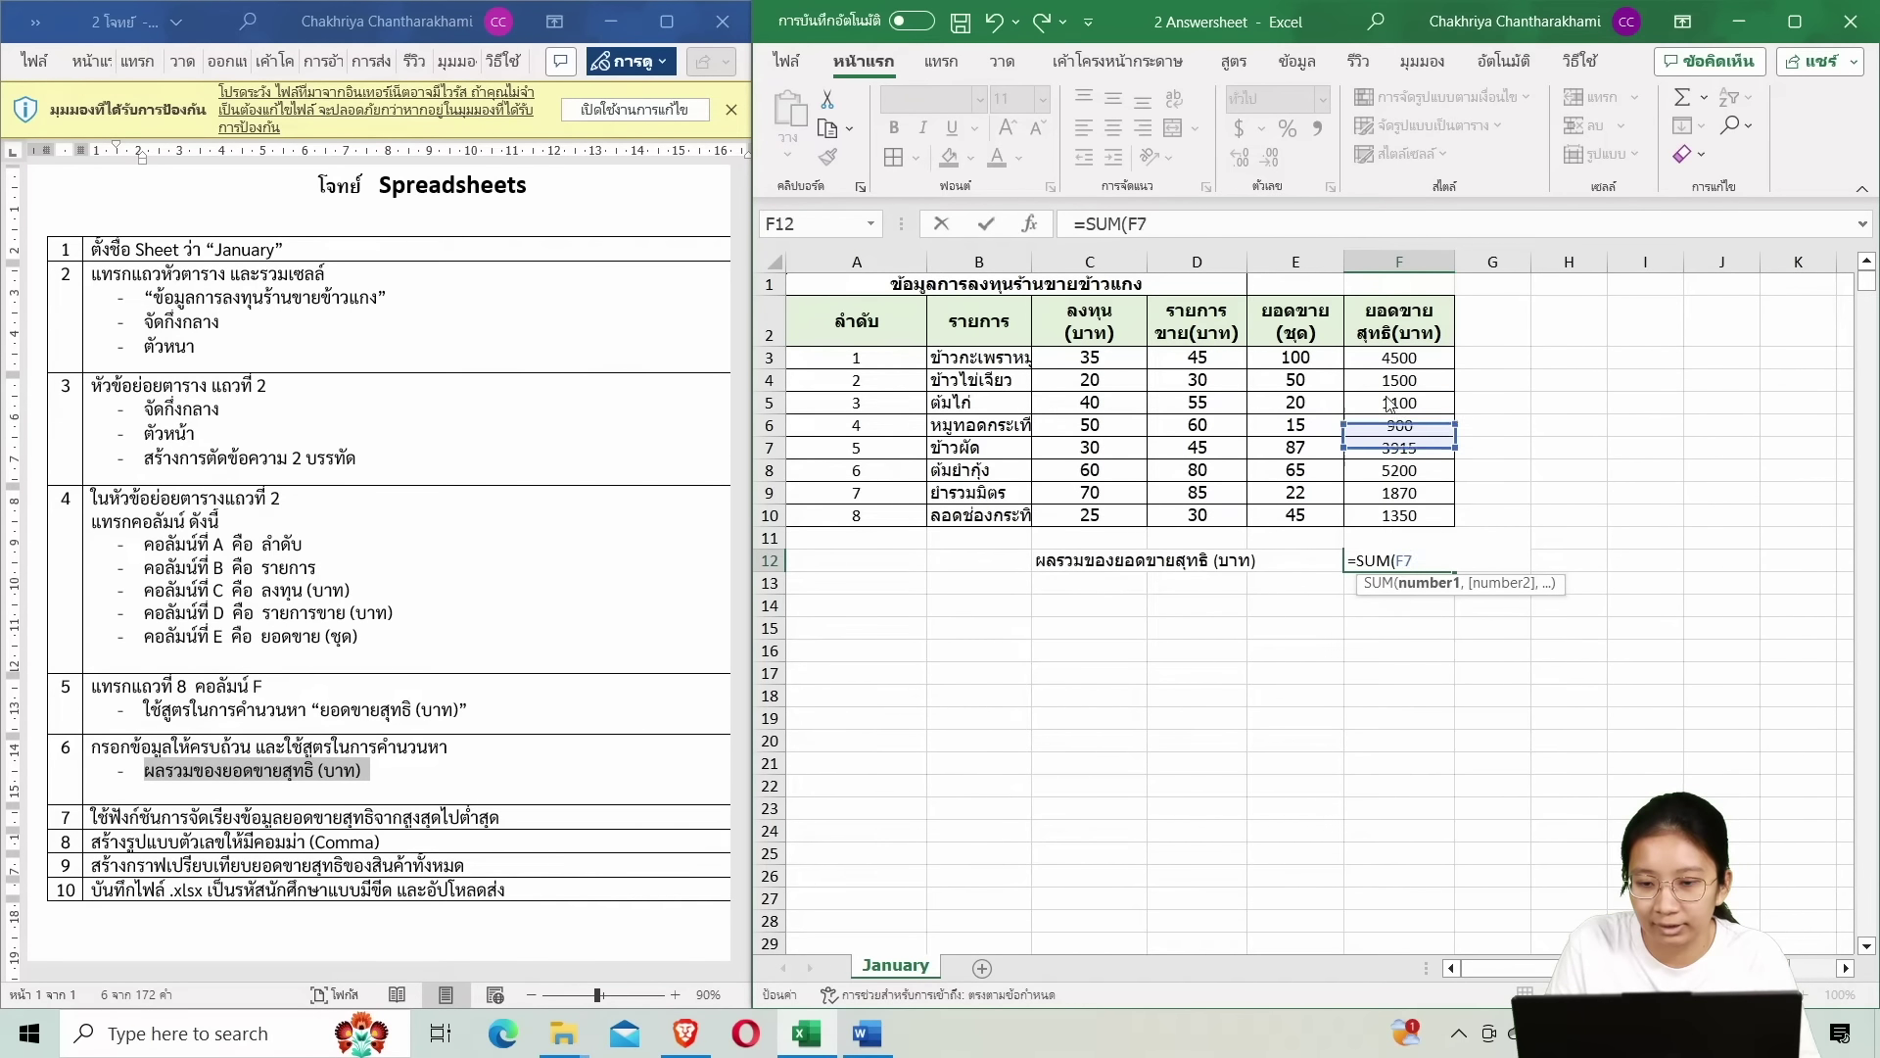
pyautogui.click(1399, 359)
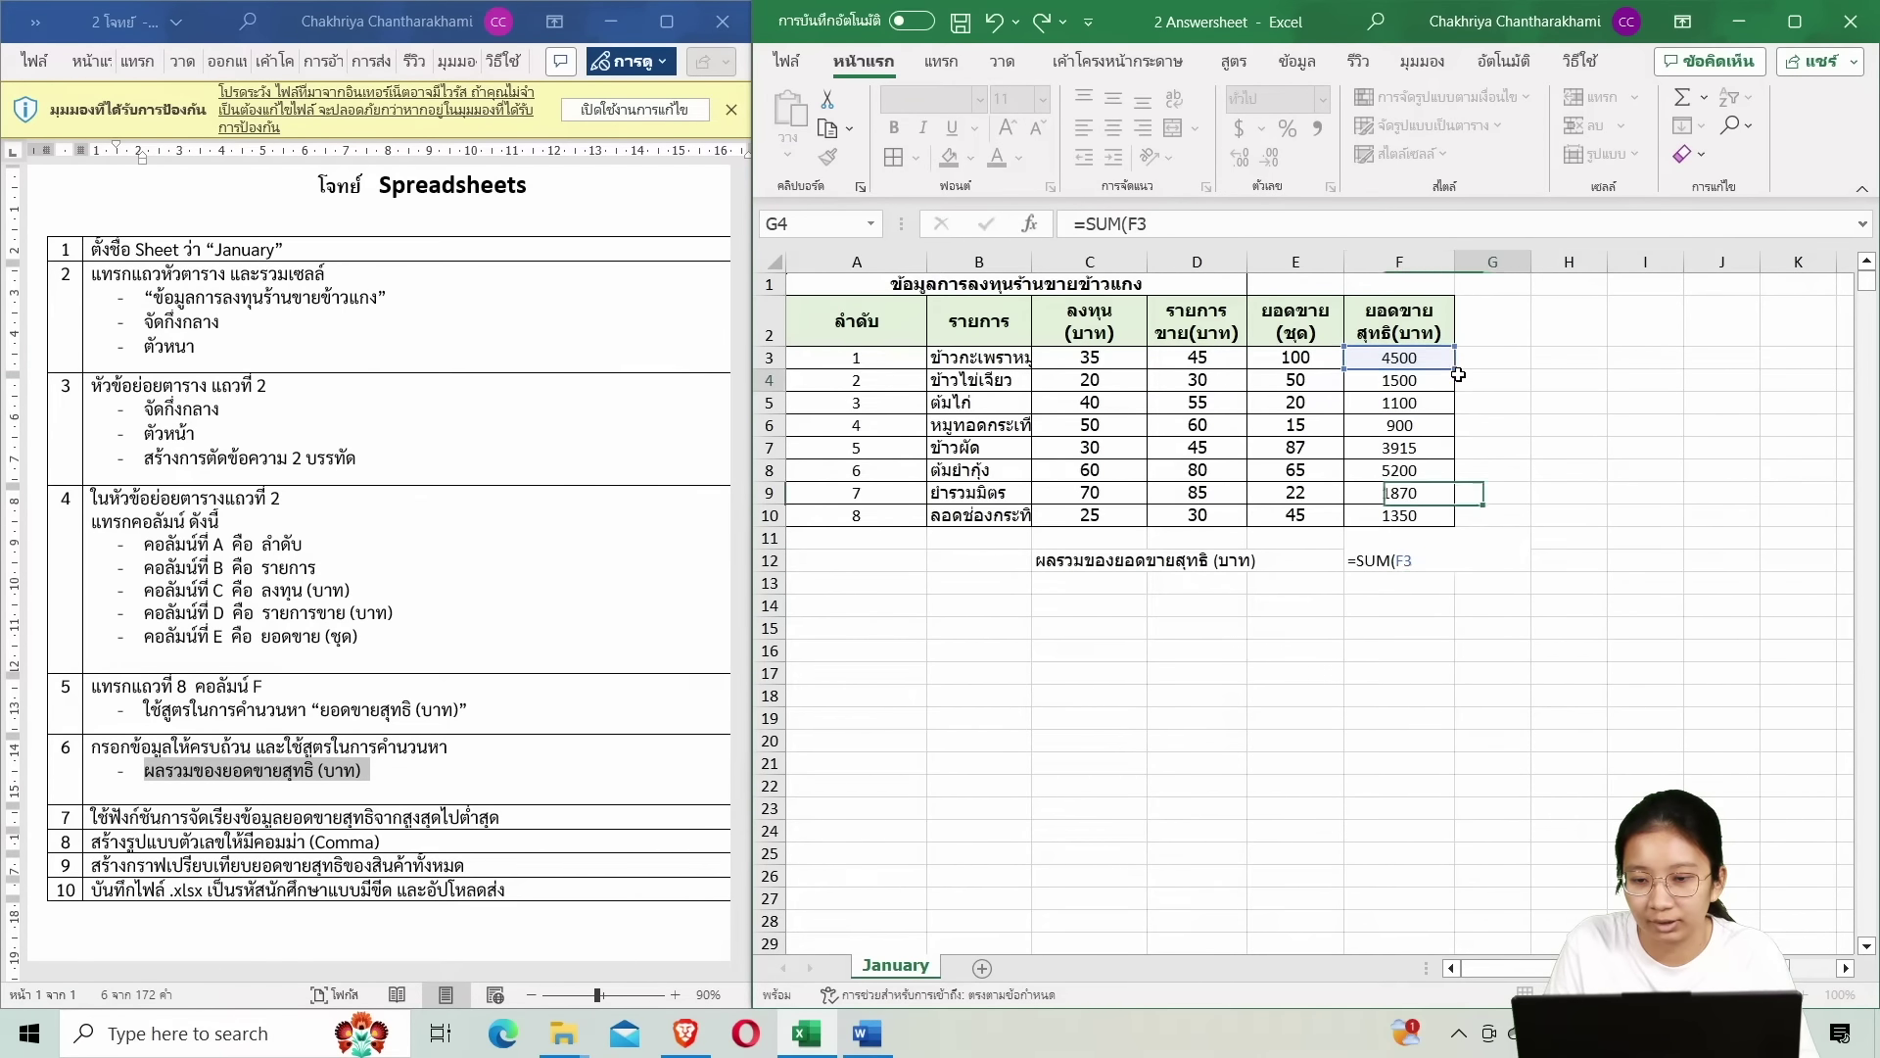
pyautogui.click(1422, 562)
pyautogui.write(')')
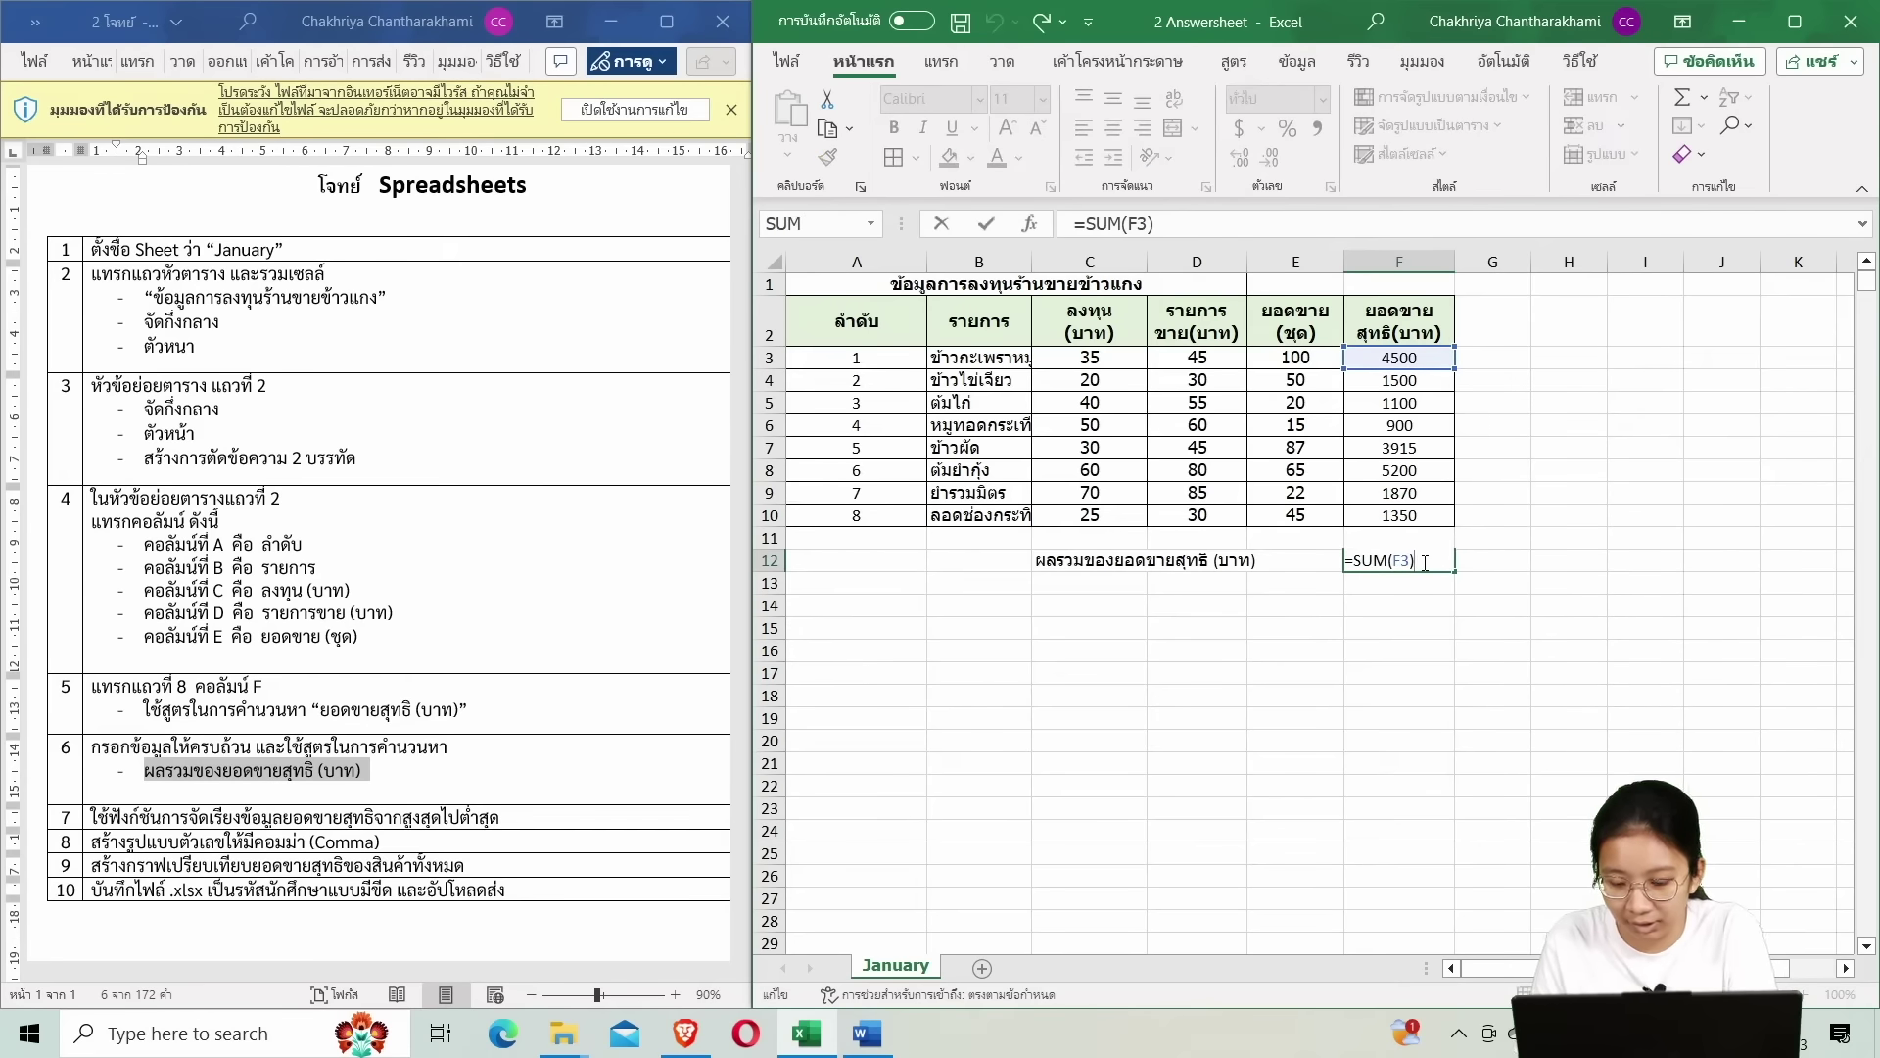
pyautogui.press('BackSpace')
pyautogui.press('BackSpace')
# Try the range F3:F10 as the SUM argument in F12, and clear it from the formula.
pyautogui.moveTo(1403, 359); pyautogui.dragTo(1420, 519)
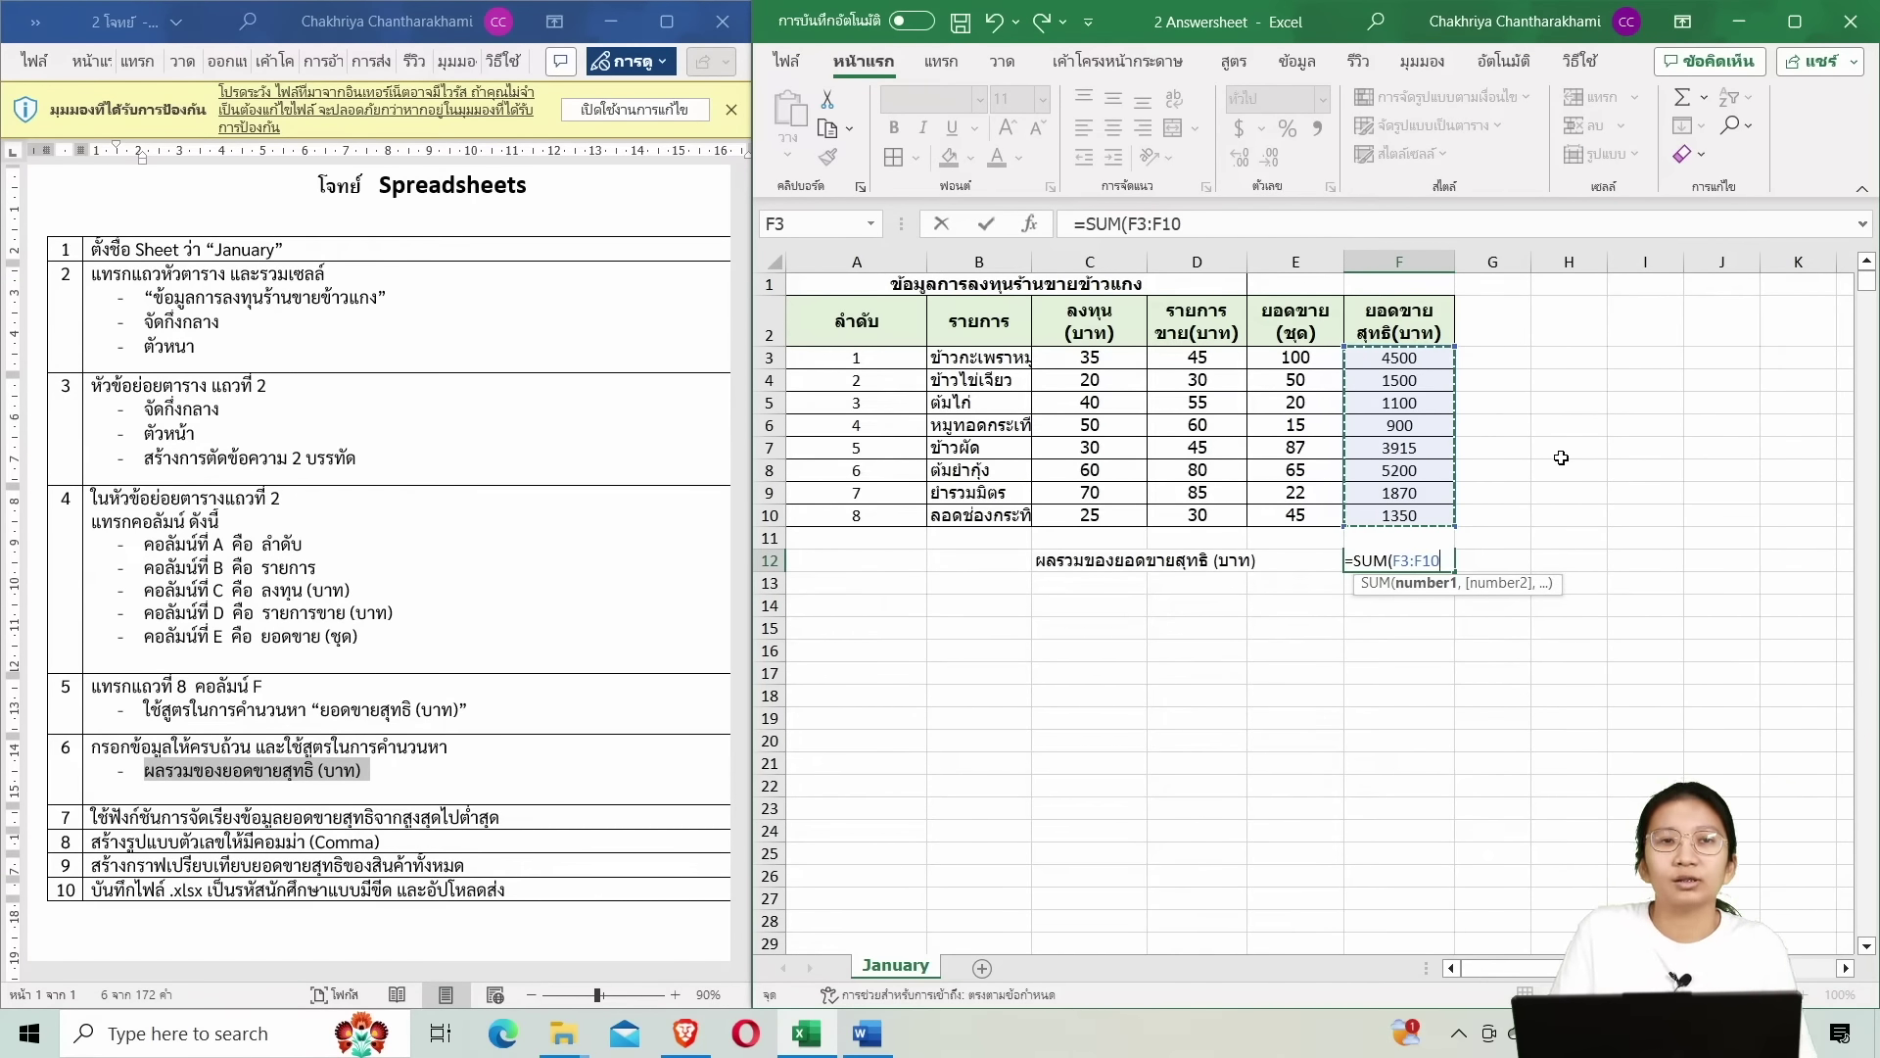
pyautogui.press('BackSpace')
pyautogui.press('BackSpace')
pyautogui.press('BackSpace')
pyautogui.press('BackSpace')
pyautogui.press('BackSpace')
pyautogui.press('BackSpace')
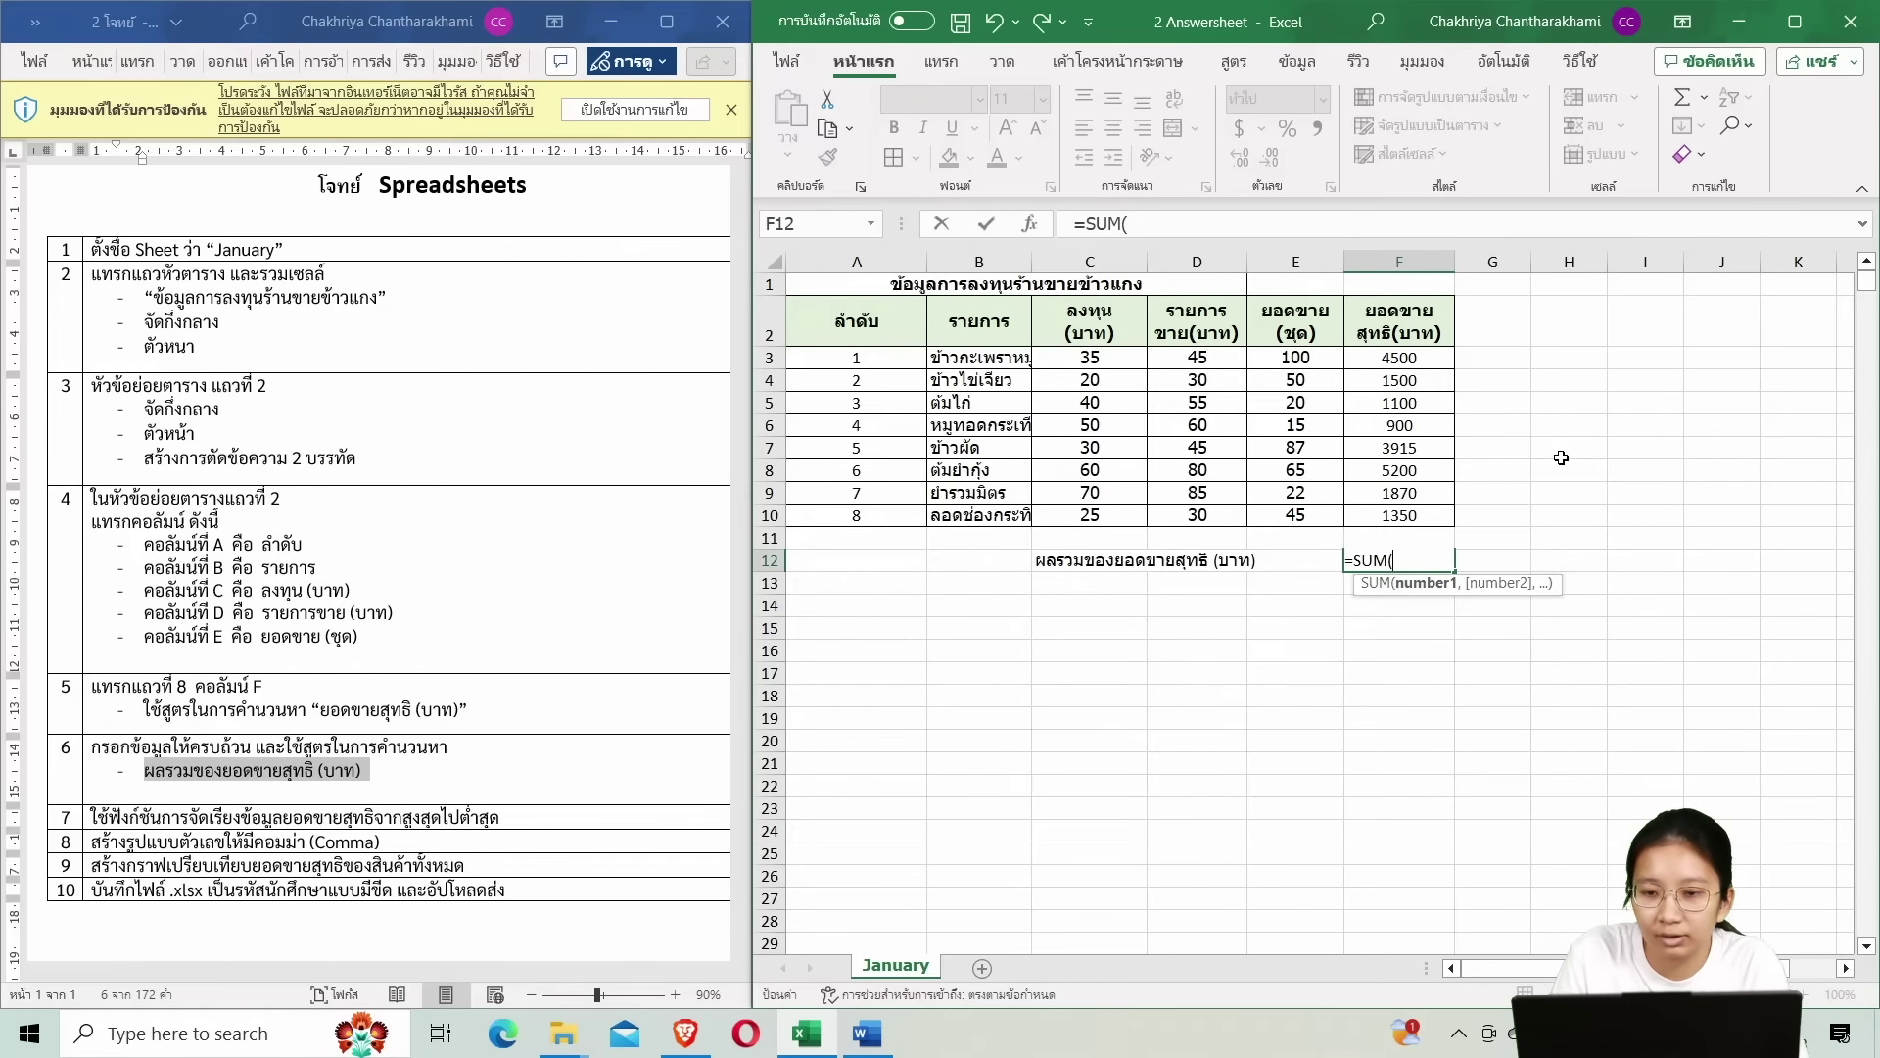
# Complete the formula in F12 as =SUM(F3:F10).
pyautogui.click(1413, 359)
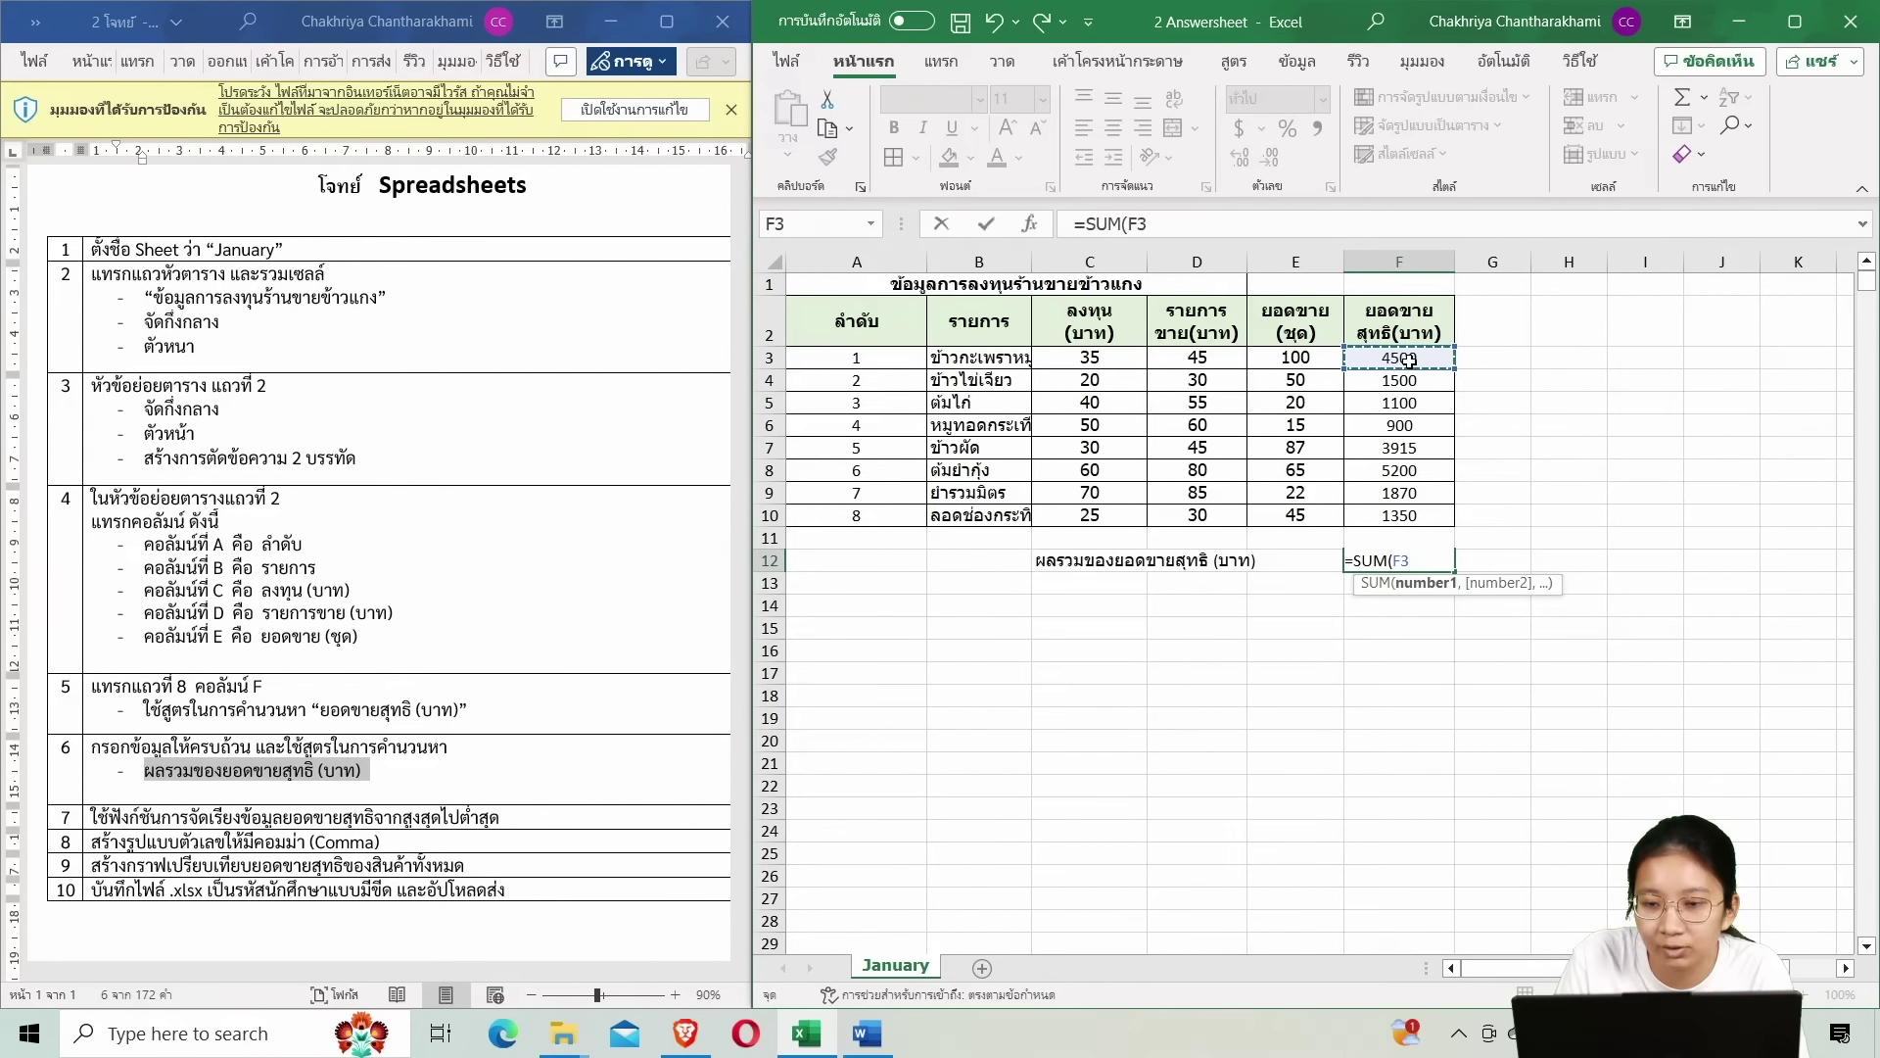
pyautogui.click(1418, 510)
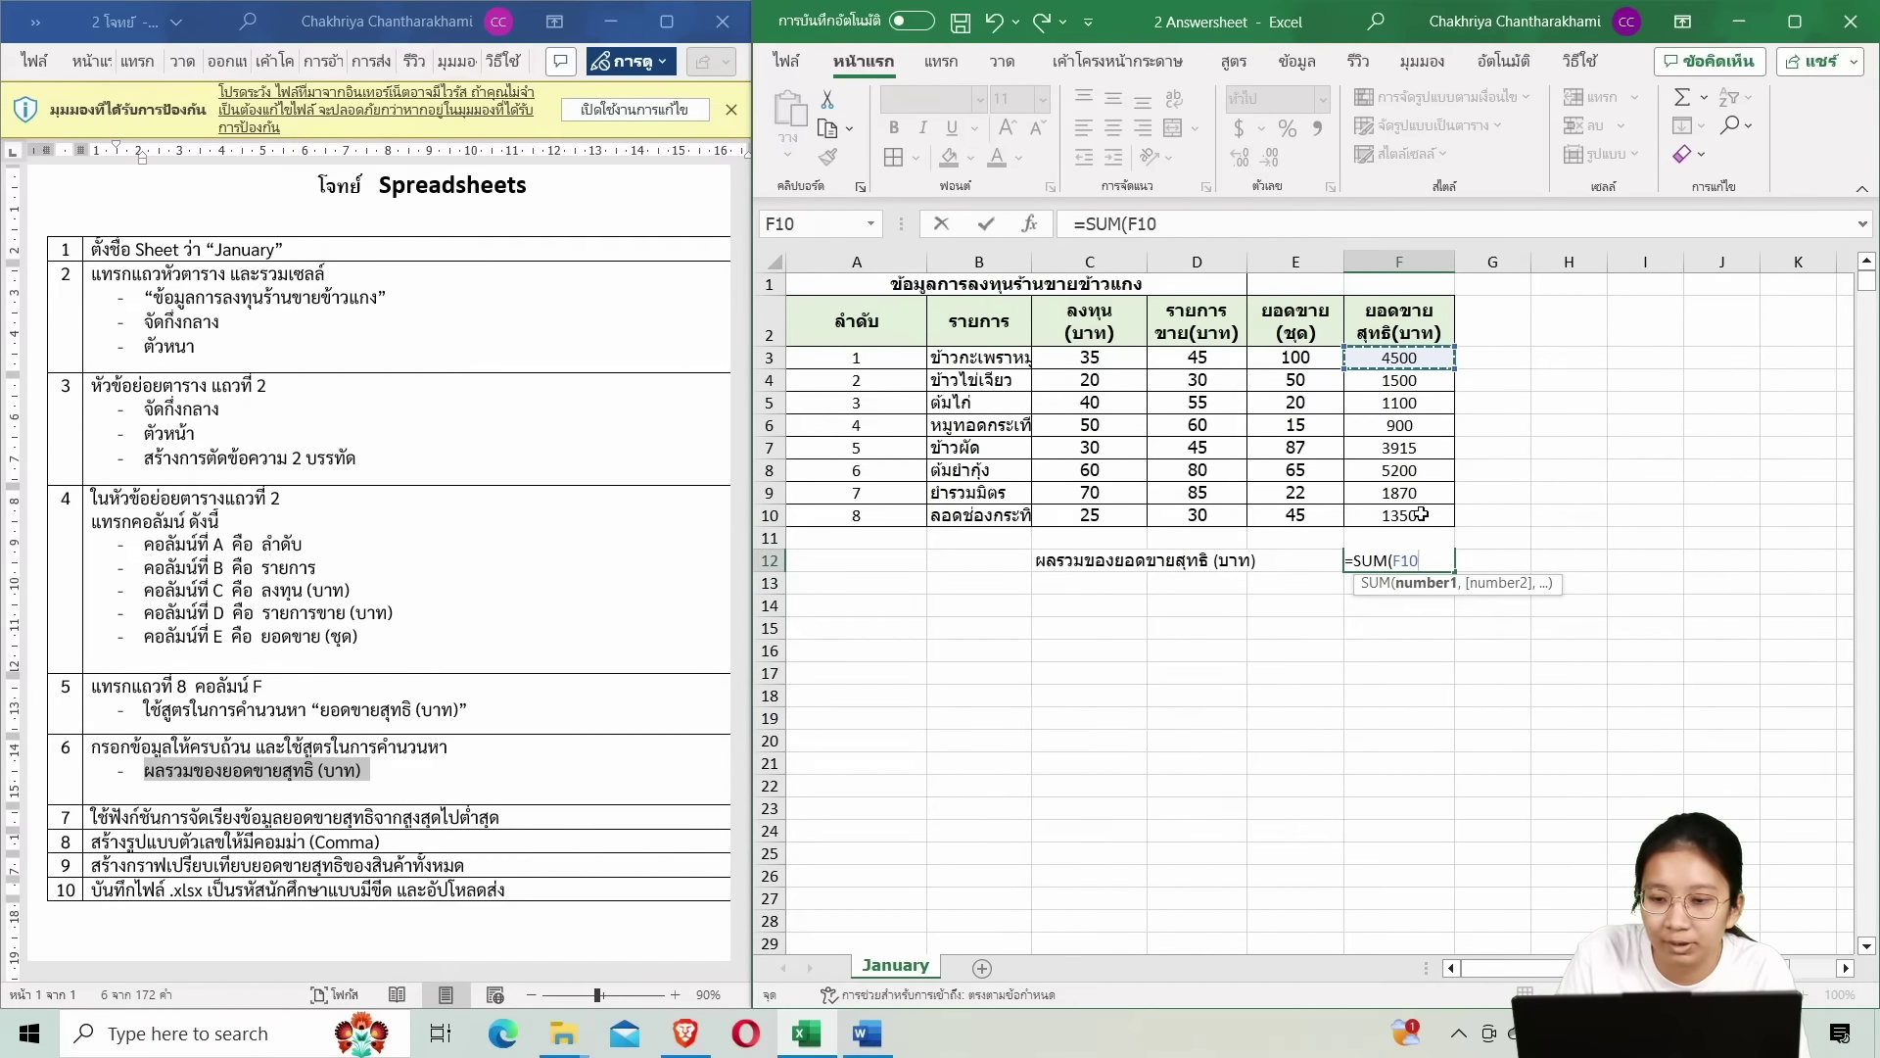
pyautogui.click(1407, 358)
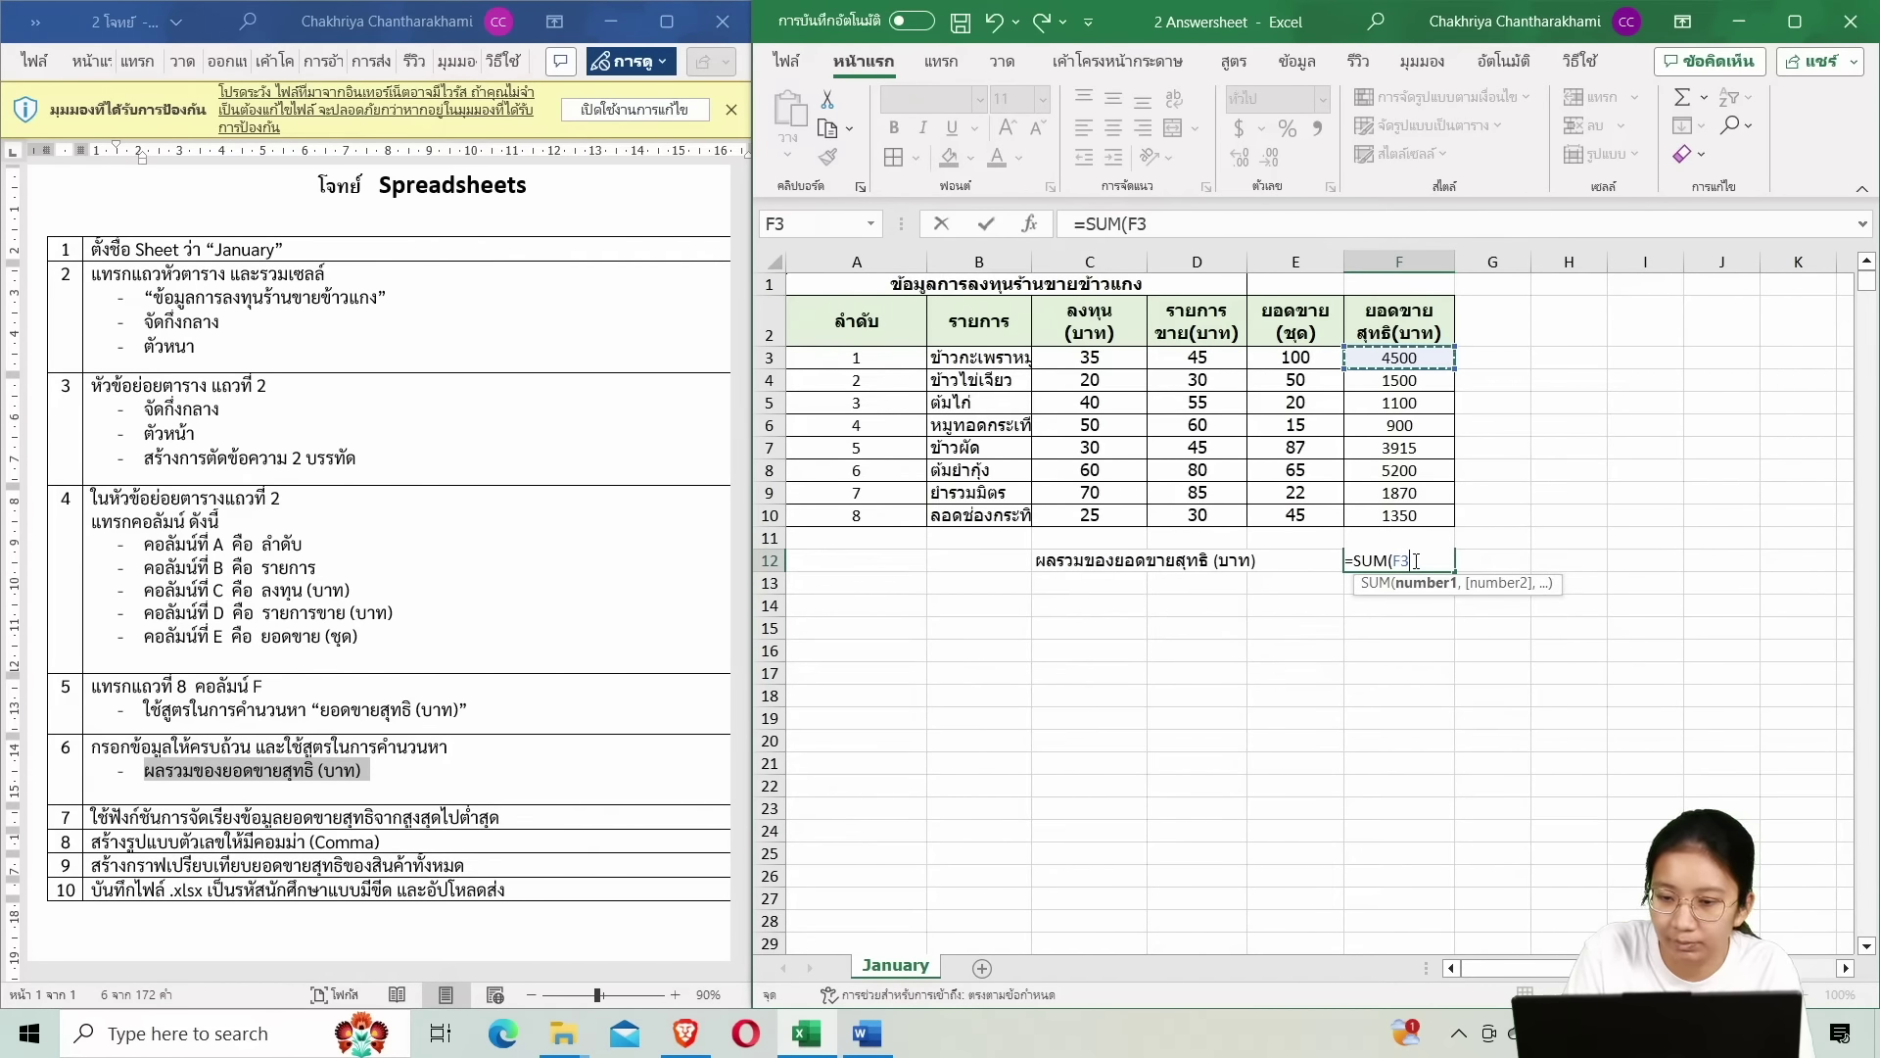
pyautogui.press('F8')
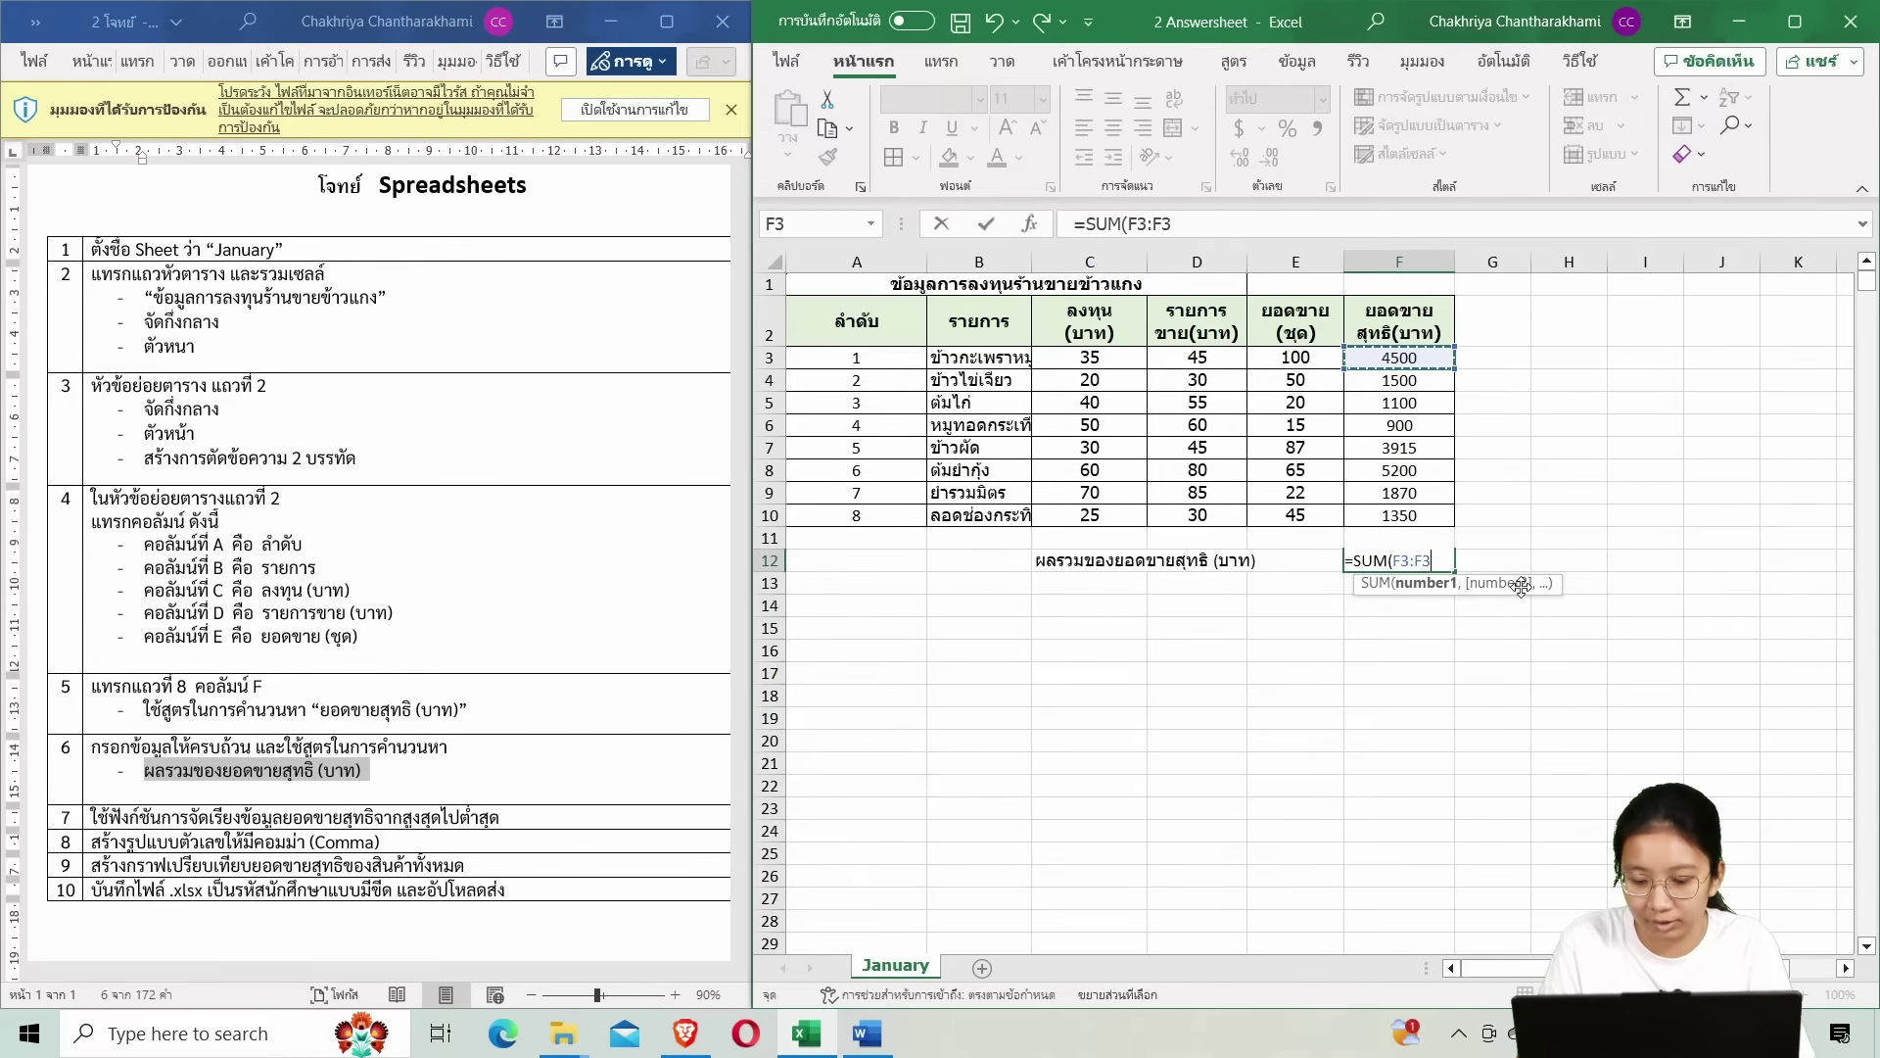
pyautogui.press('BackSpace')
pyautogui.press('BackSpace')
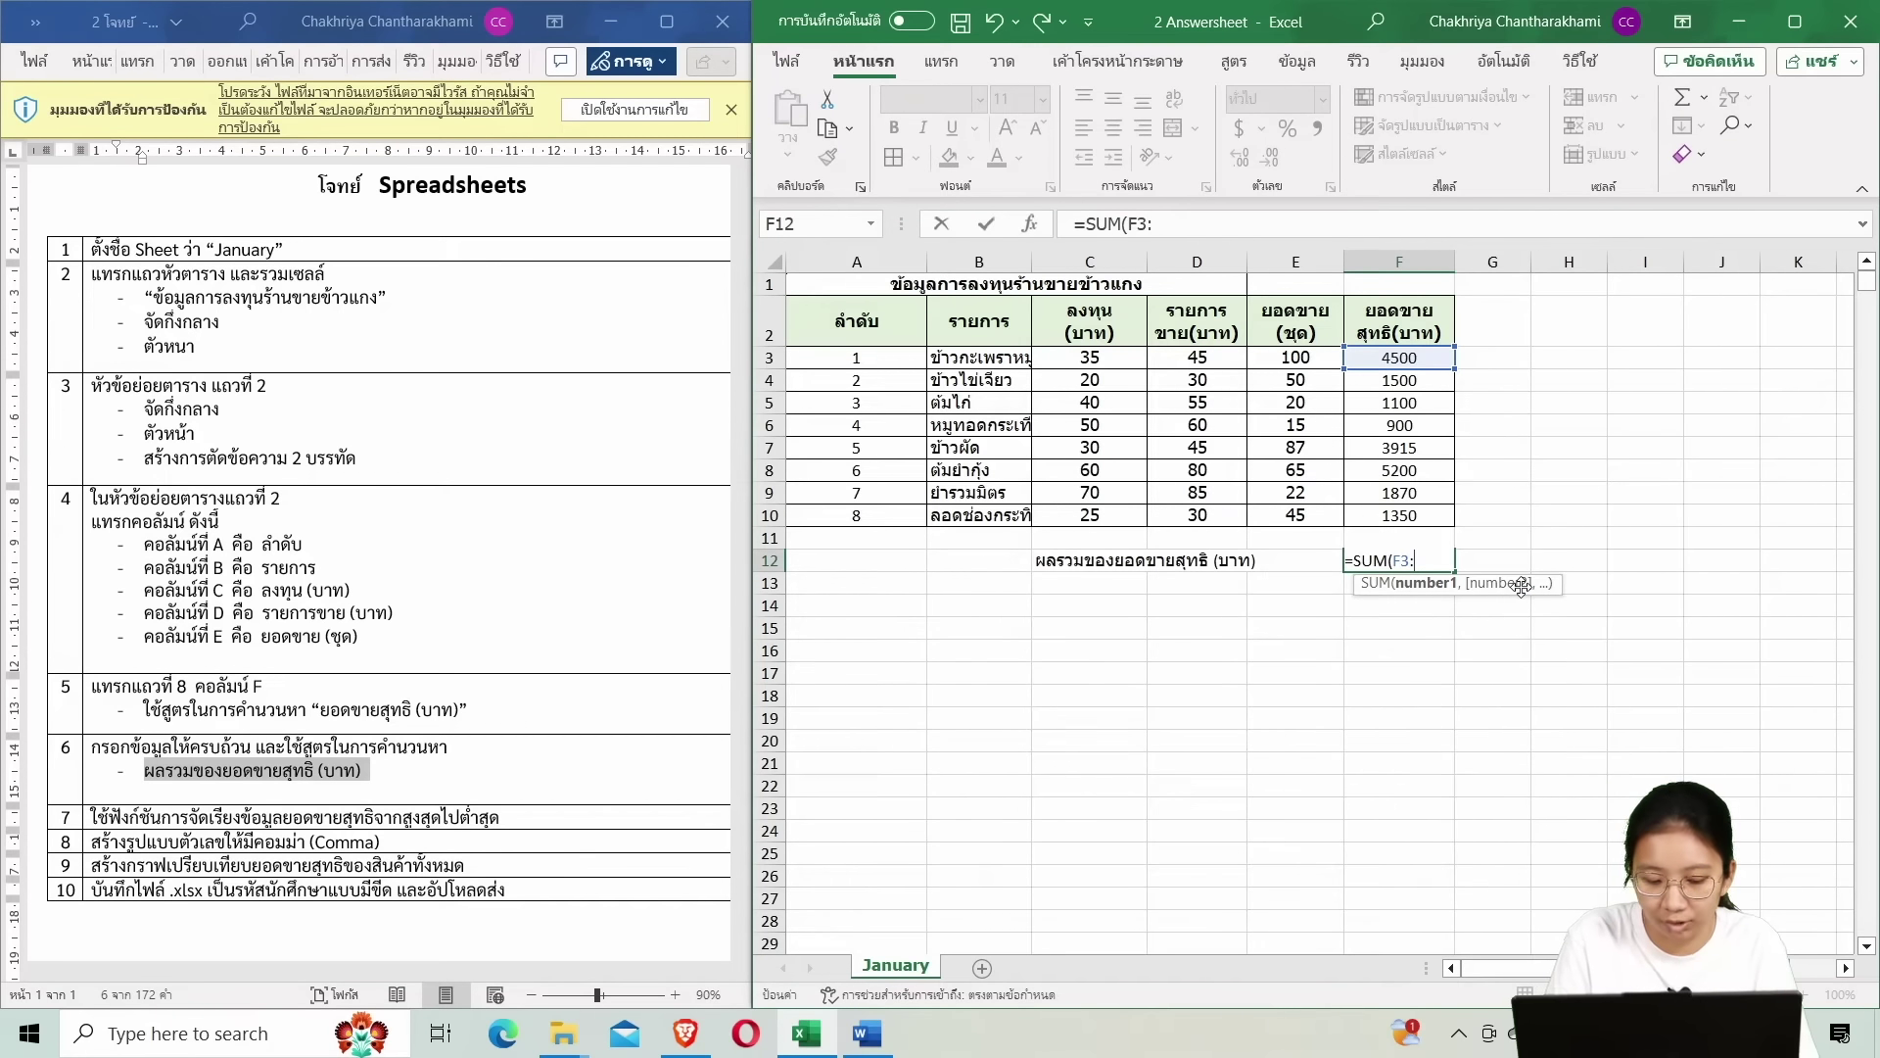
pyautogui.write('F10')
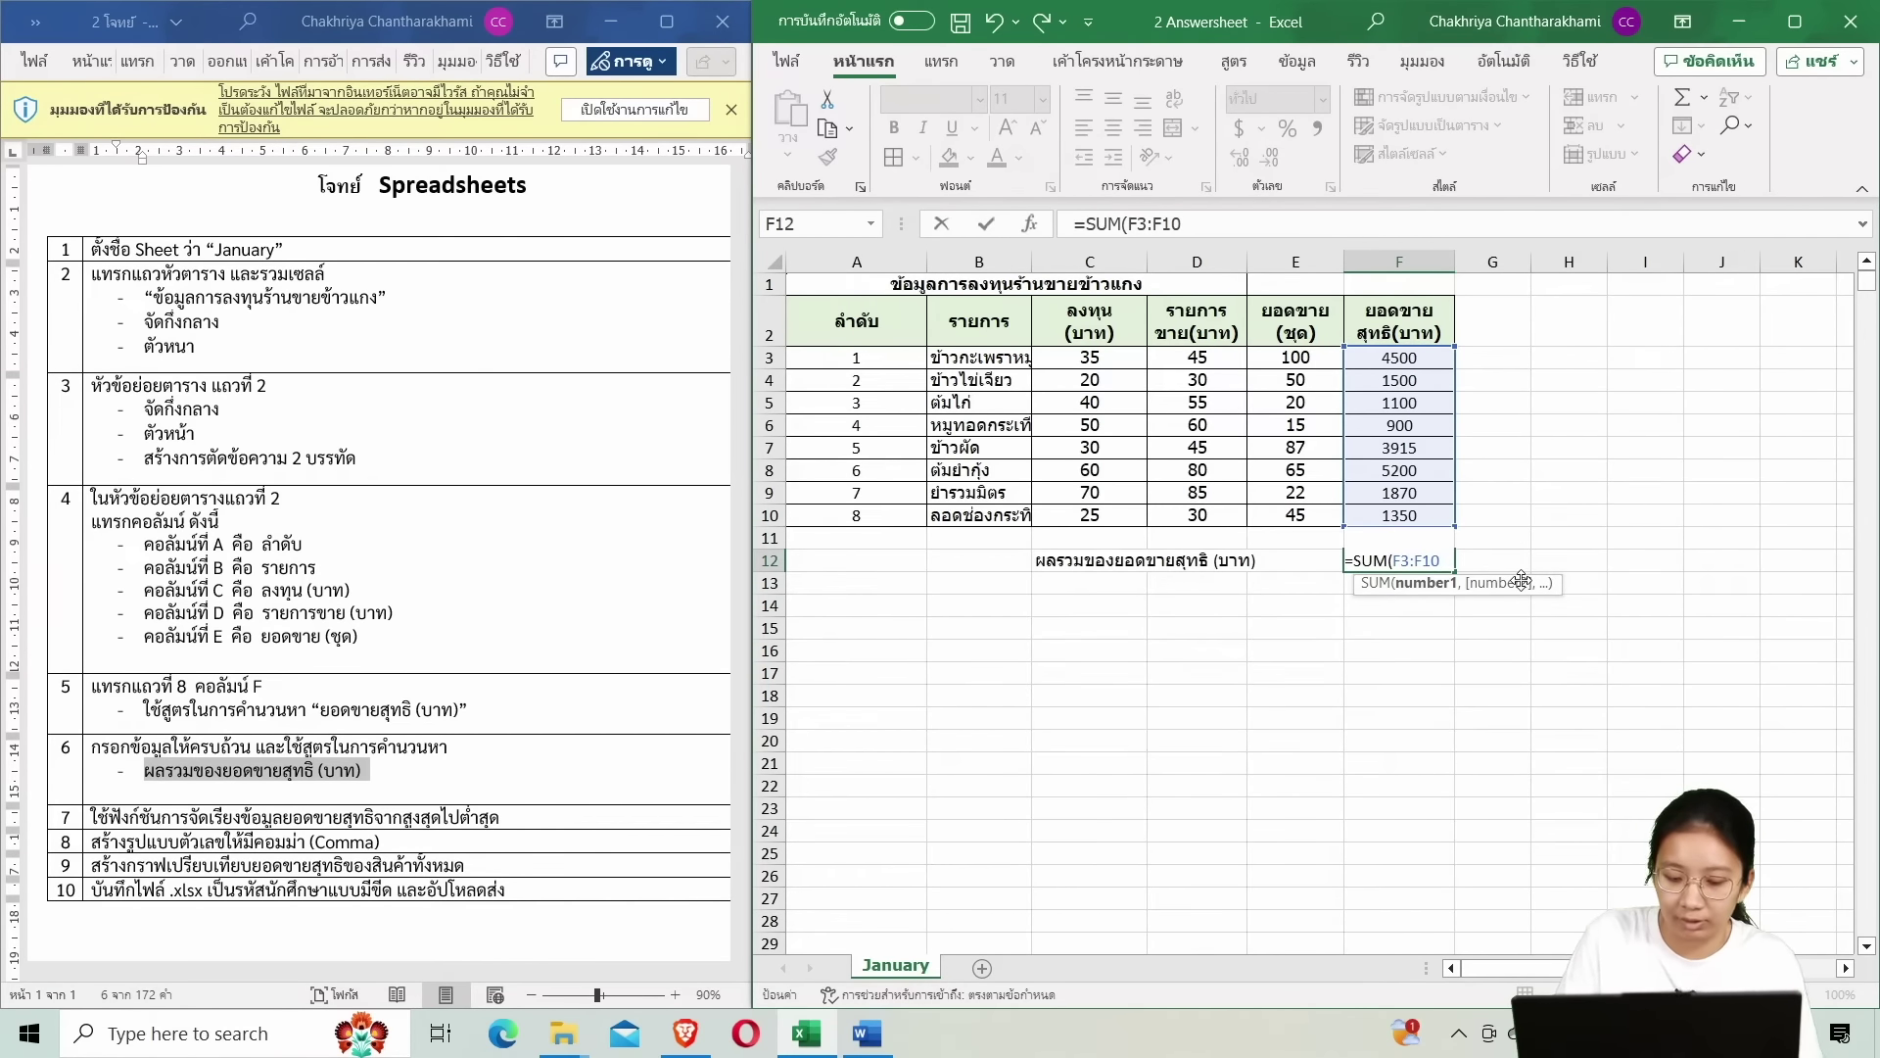
pyautogui.write(')')
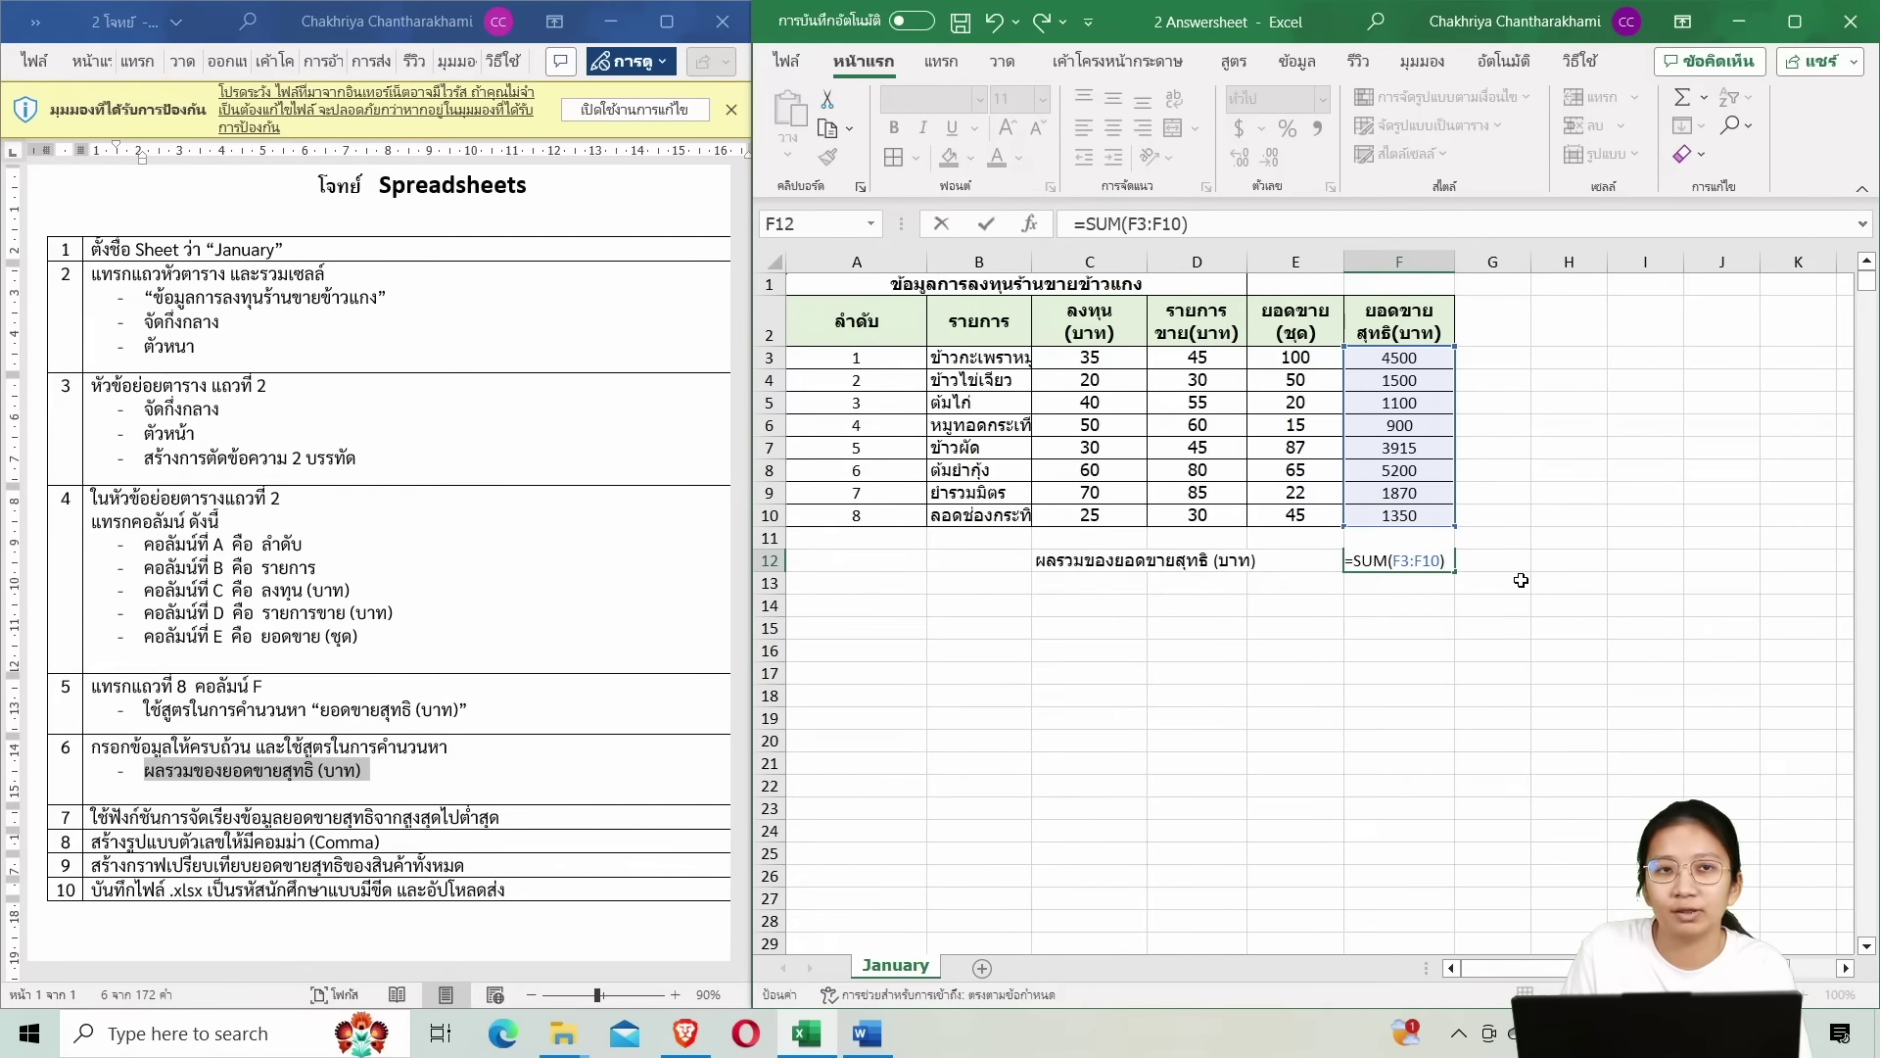
pyautogui.press('BackSpace')
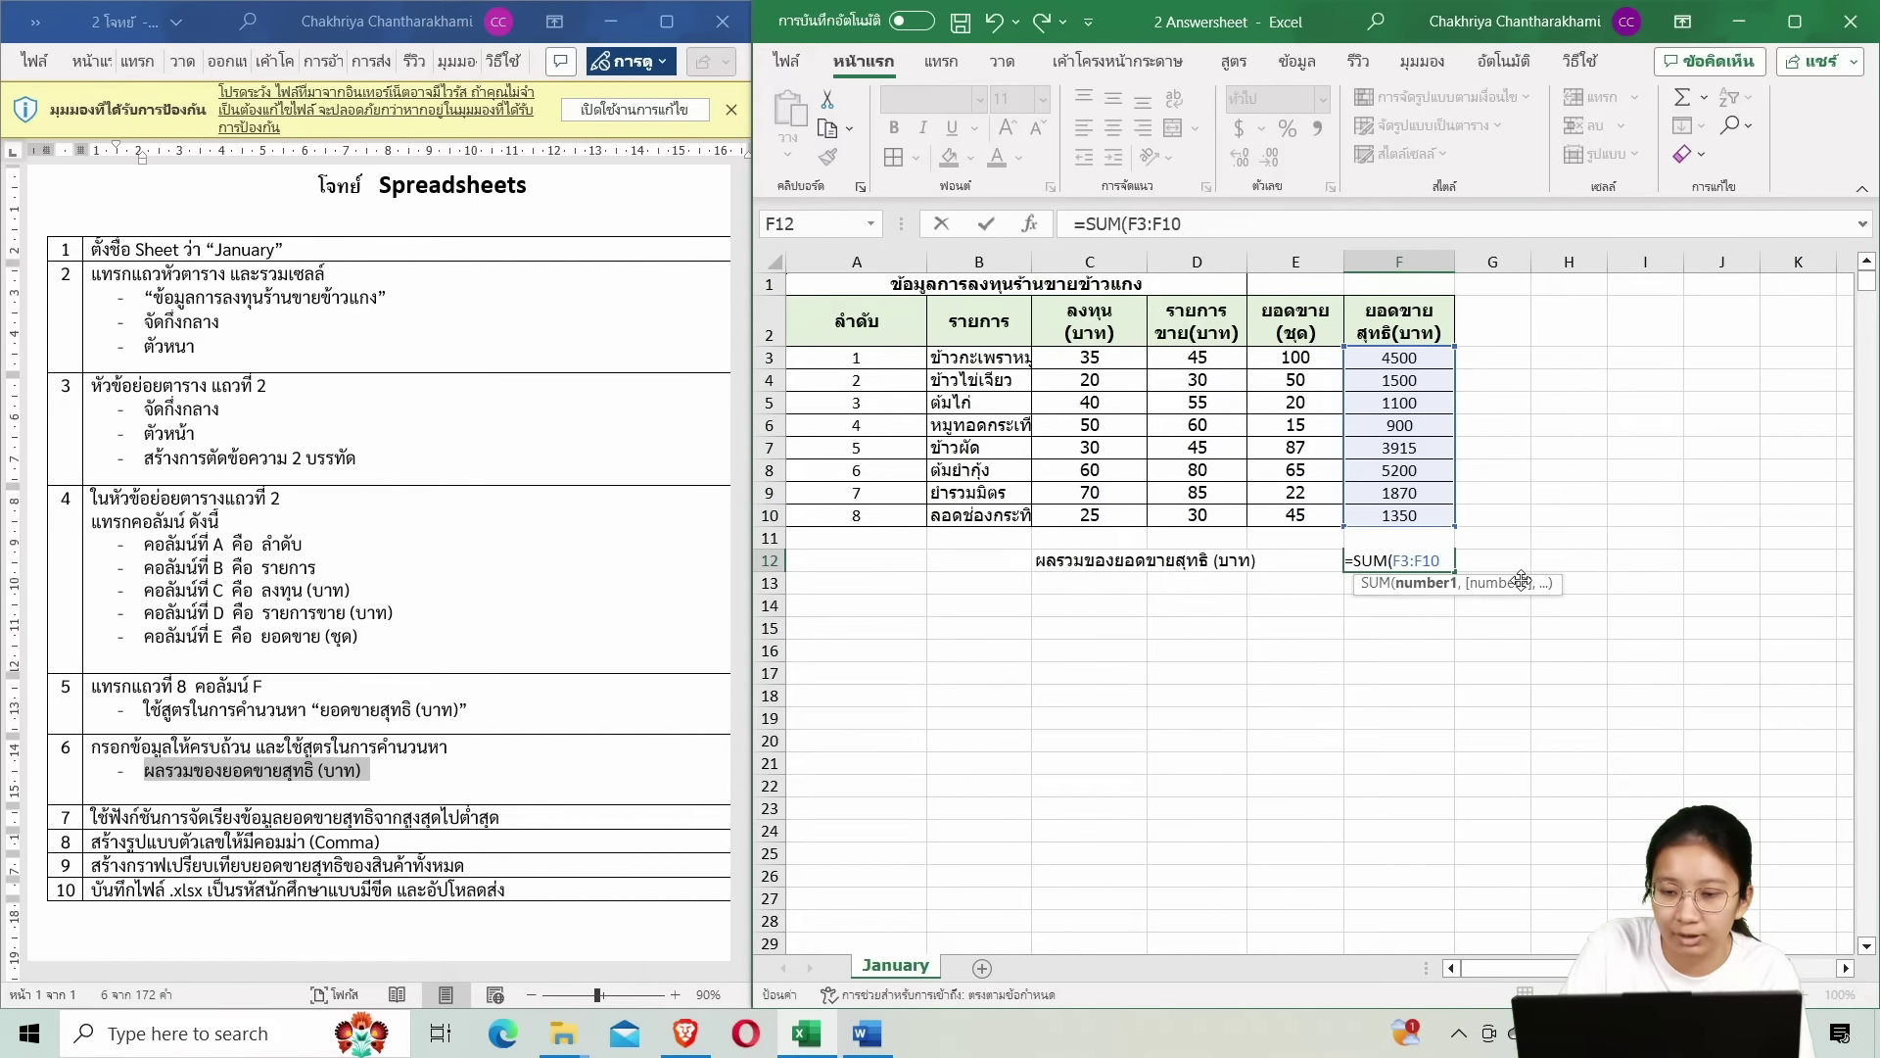
pyautogui.write(')')
pyautogui.press('Return')
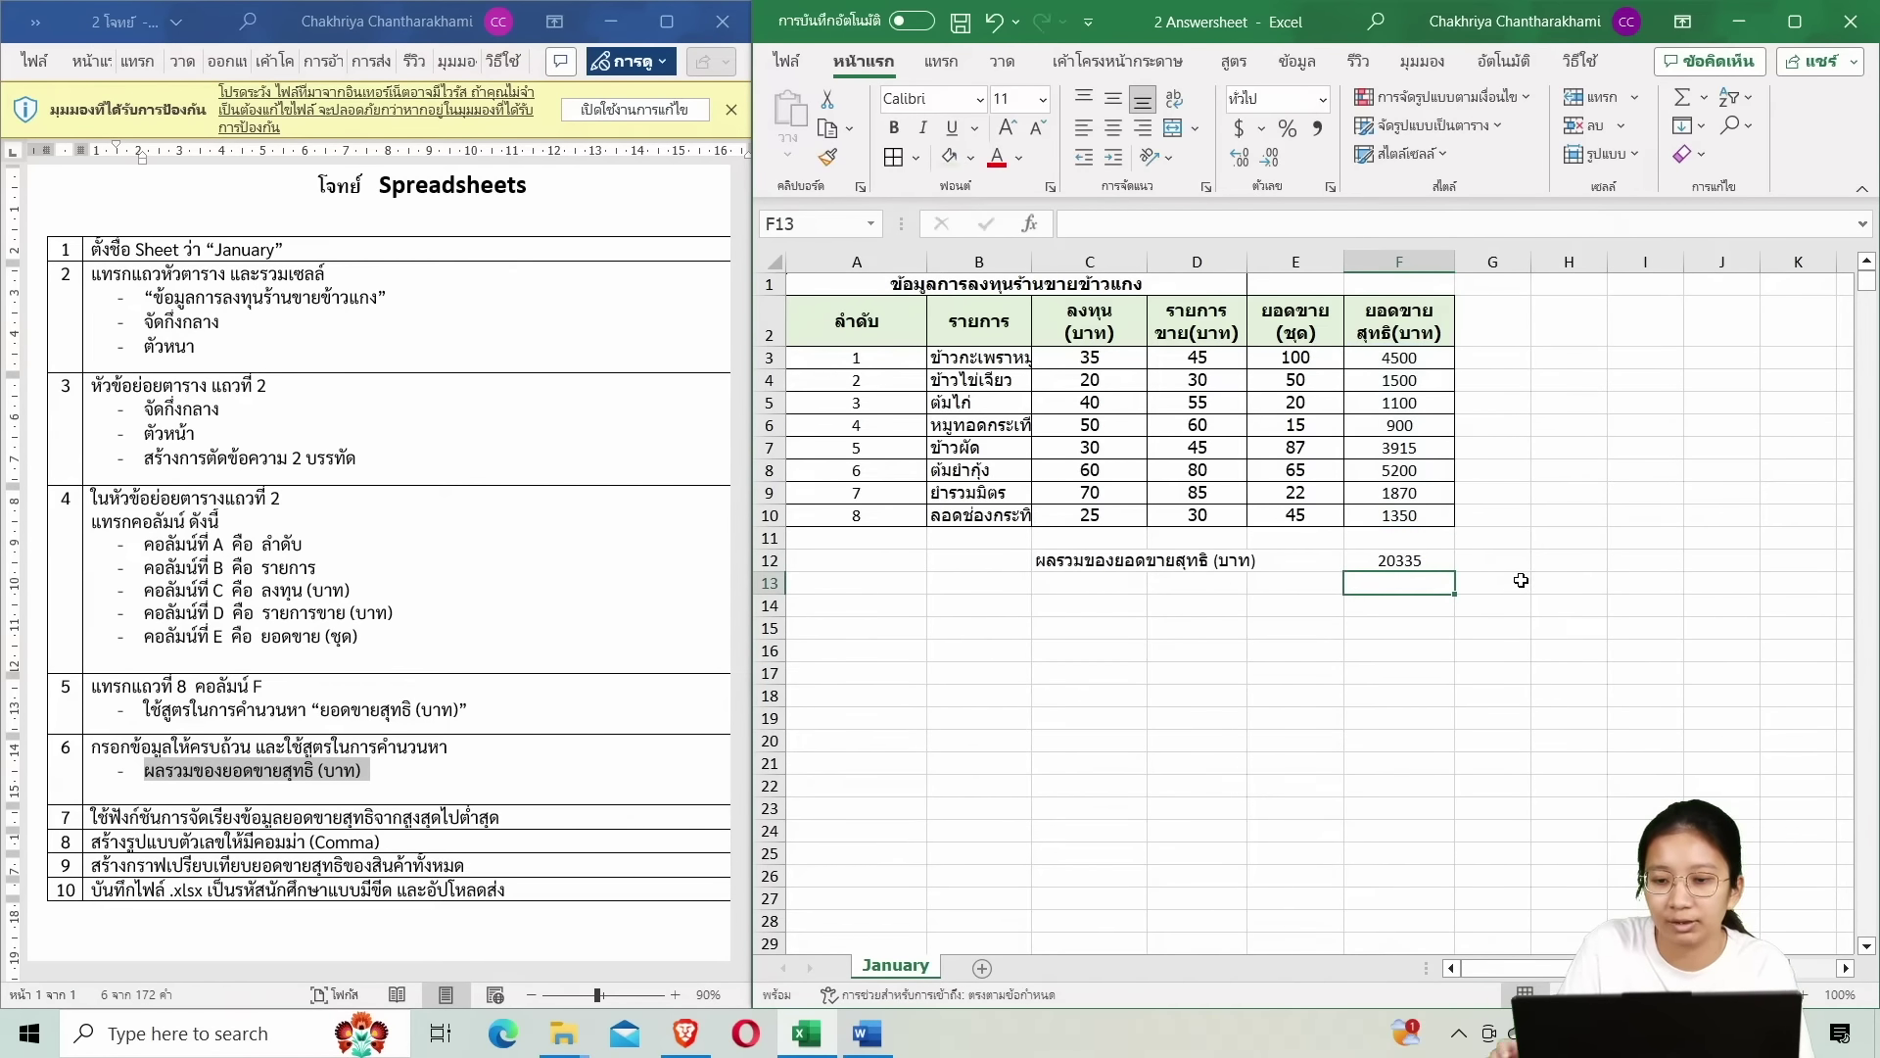
# Remove the range from the SUM formula in F12 and pick the net sales cells F3:F10 again.
pyautogui.doubleClick(1449, 565)
pyautogui.moveTo(1417, 560); pyautogui.dragTo(1399, 560)
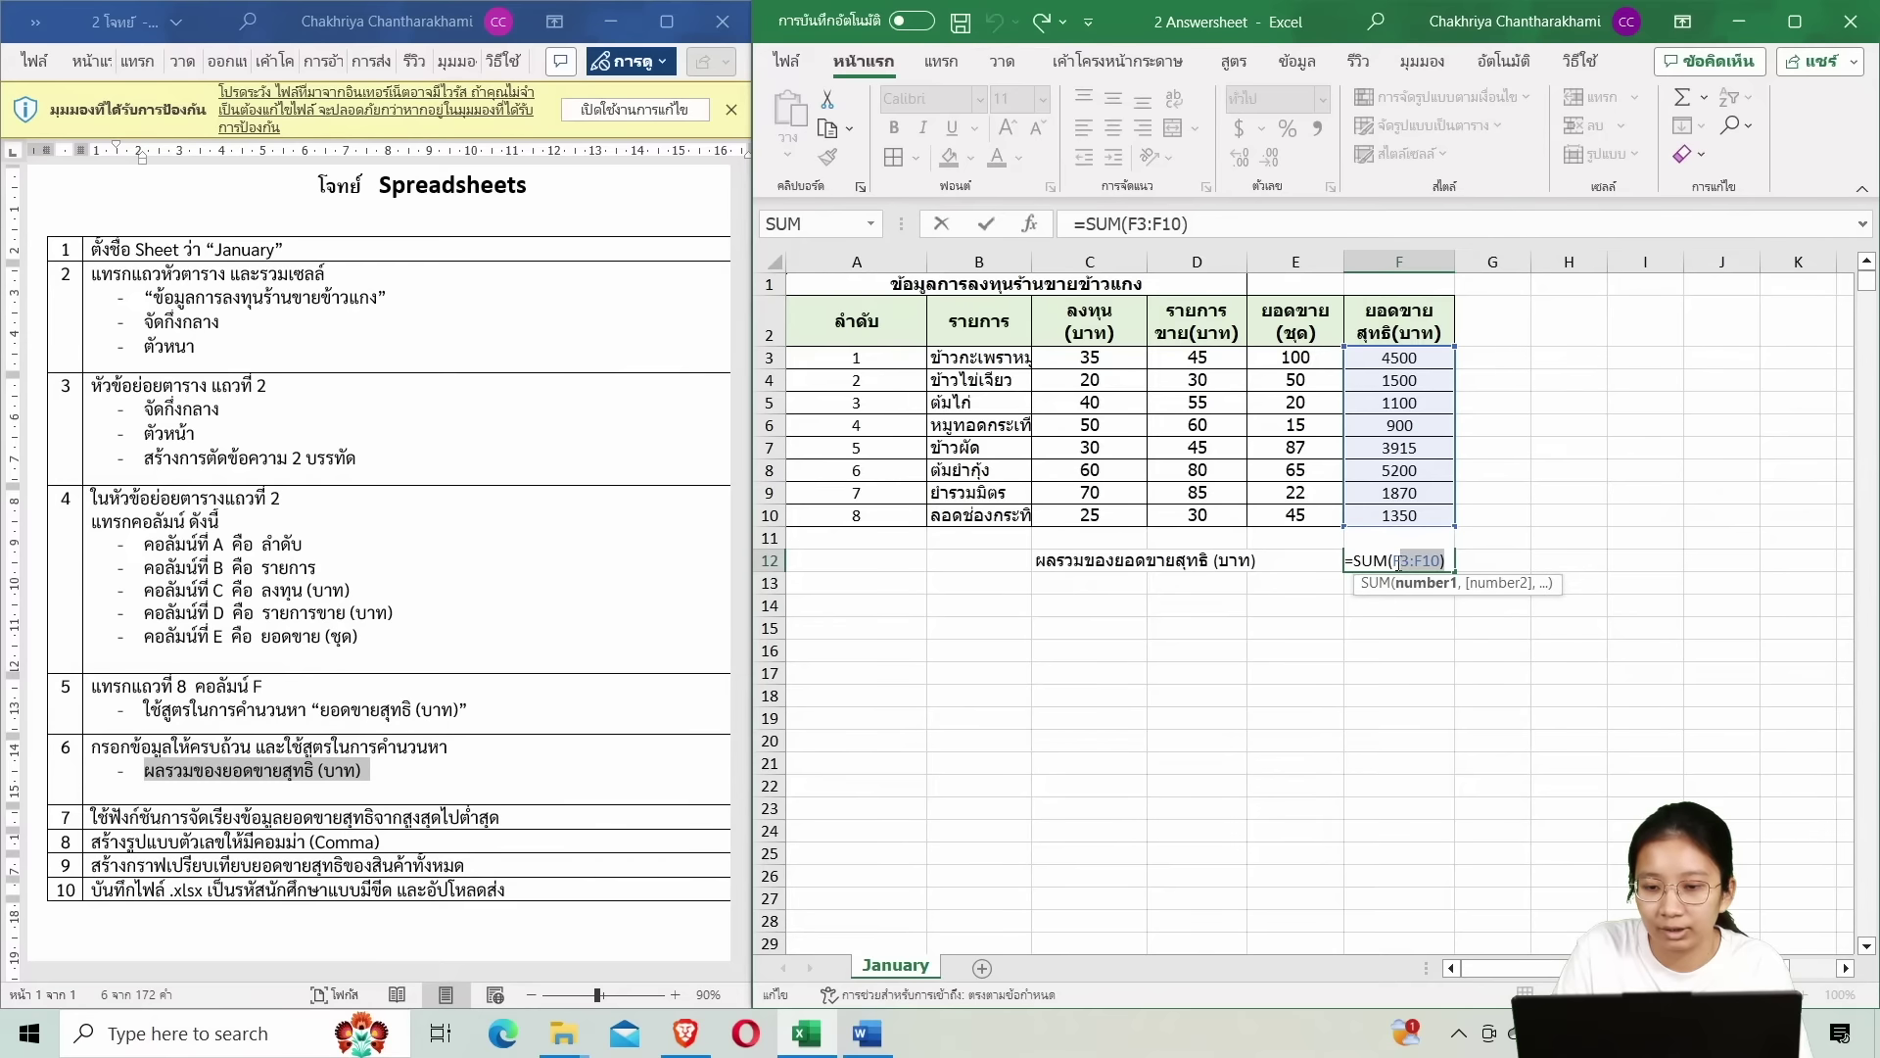
pyautogui.press('Delete')
pyautogui.press('Delete')
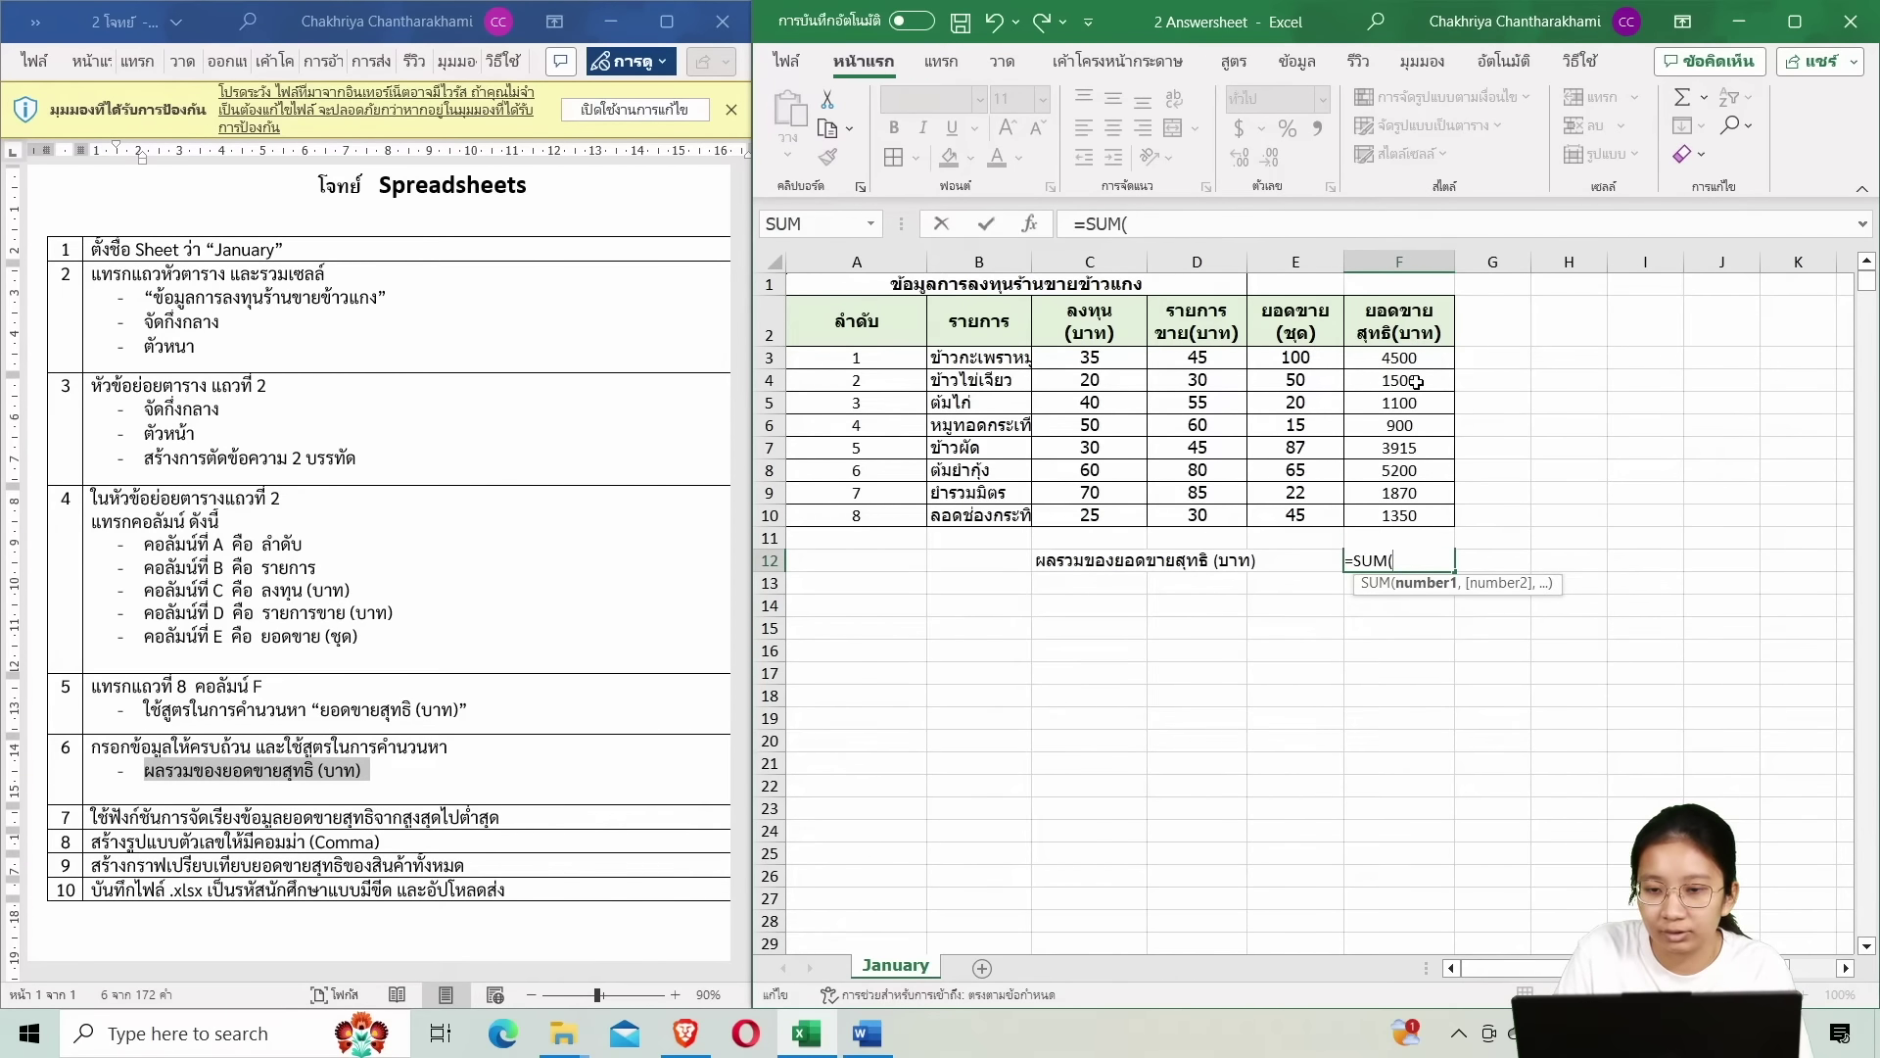
pyautogui.moveTo(1413, 358); pyautogui.dragTo(1408, 506)
pyautogui.write(')')
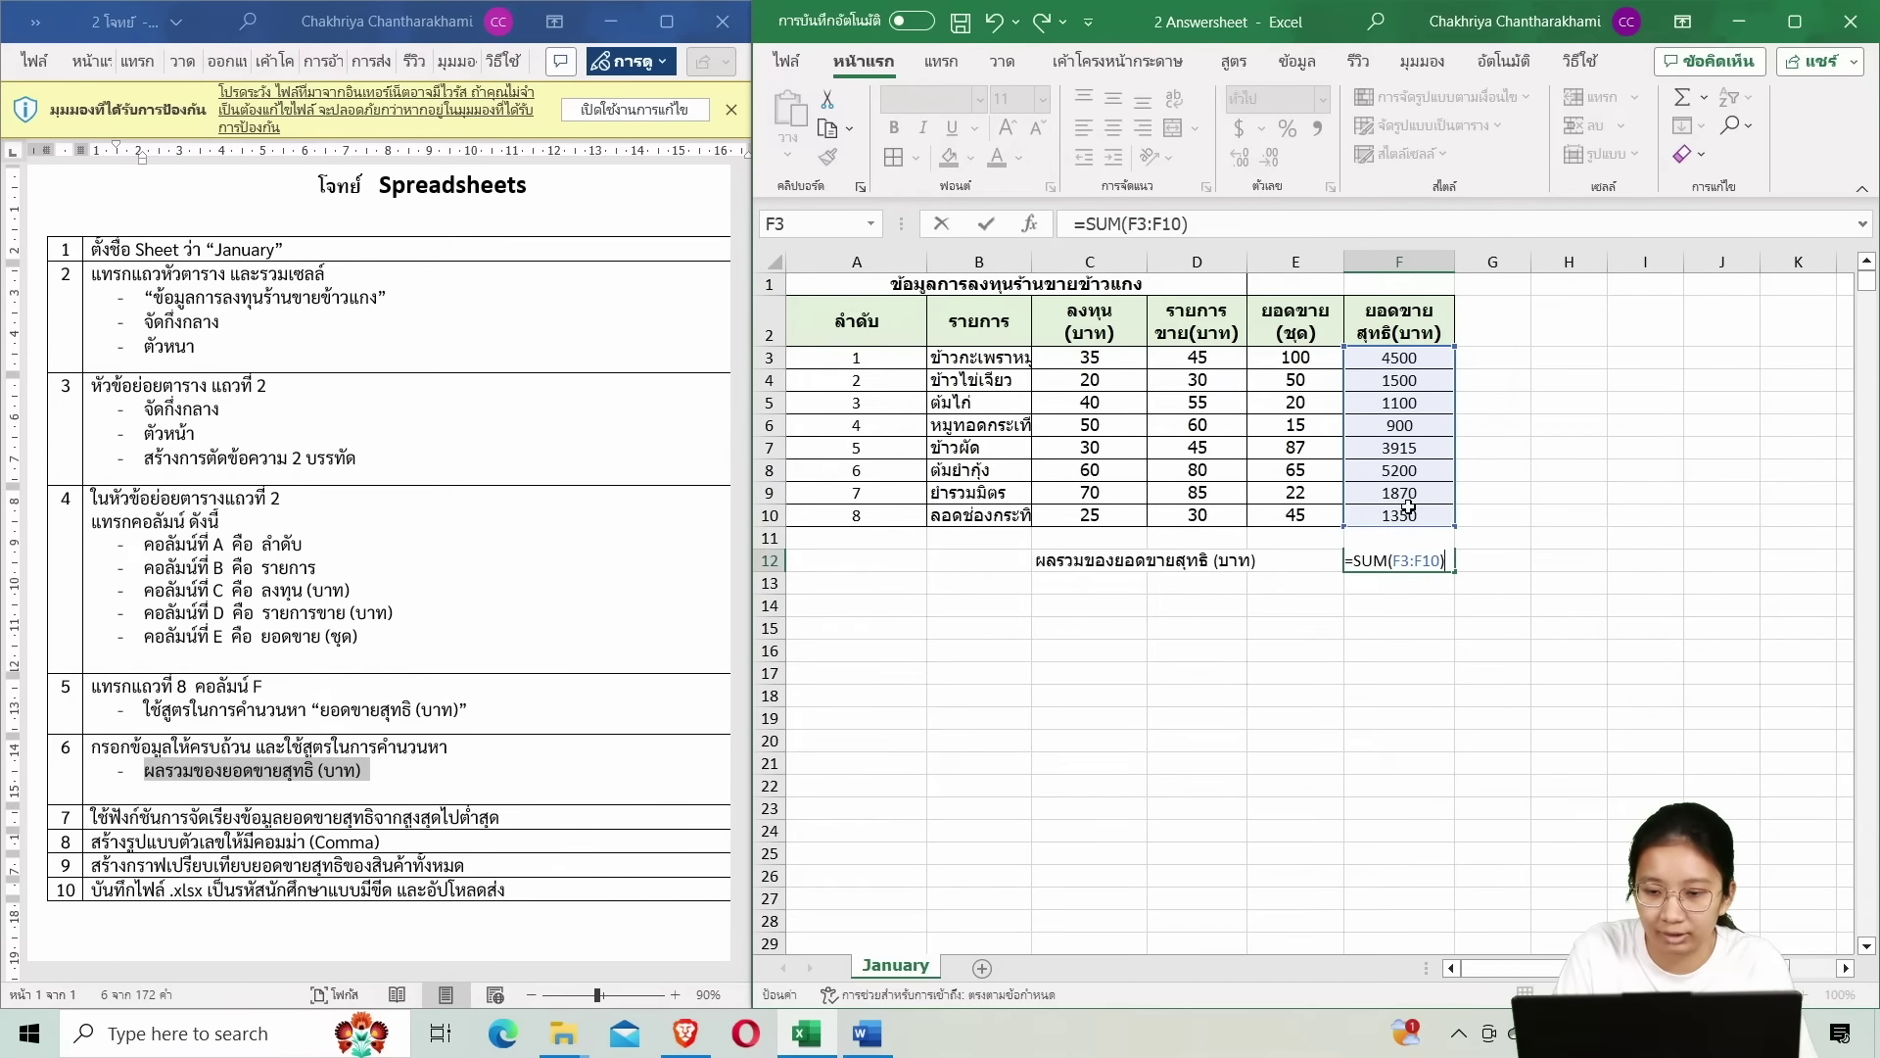
pyautogui.press('Return')
# Review the SUM formula in F12 together with its label across C12:E12.
pyautogui.doubleClick(1432, 558)
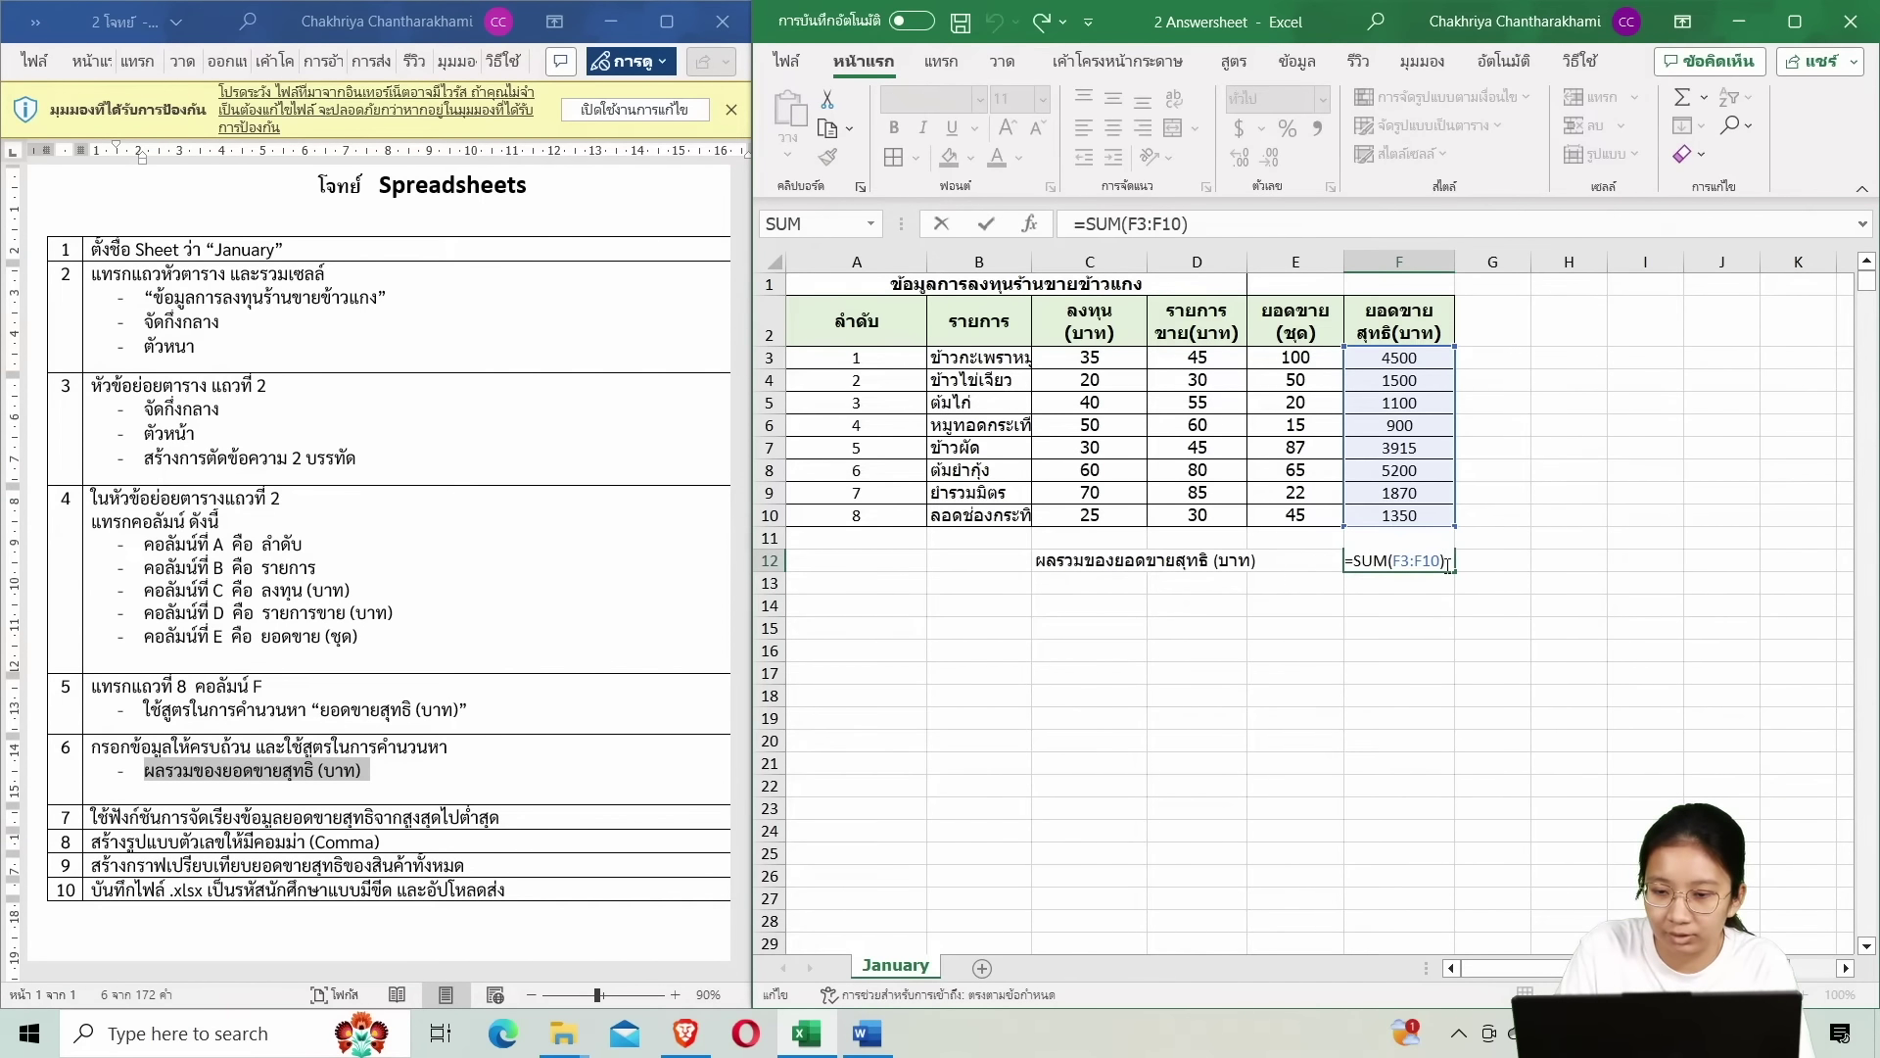
pyautogui.press('Escape')
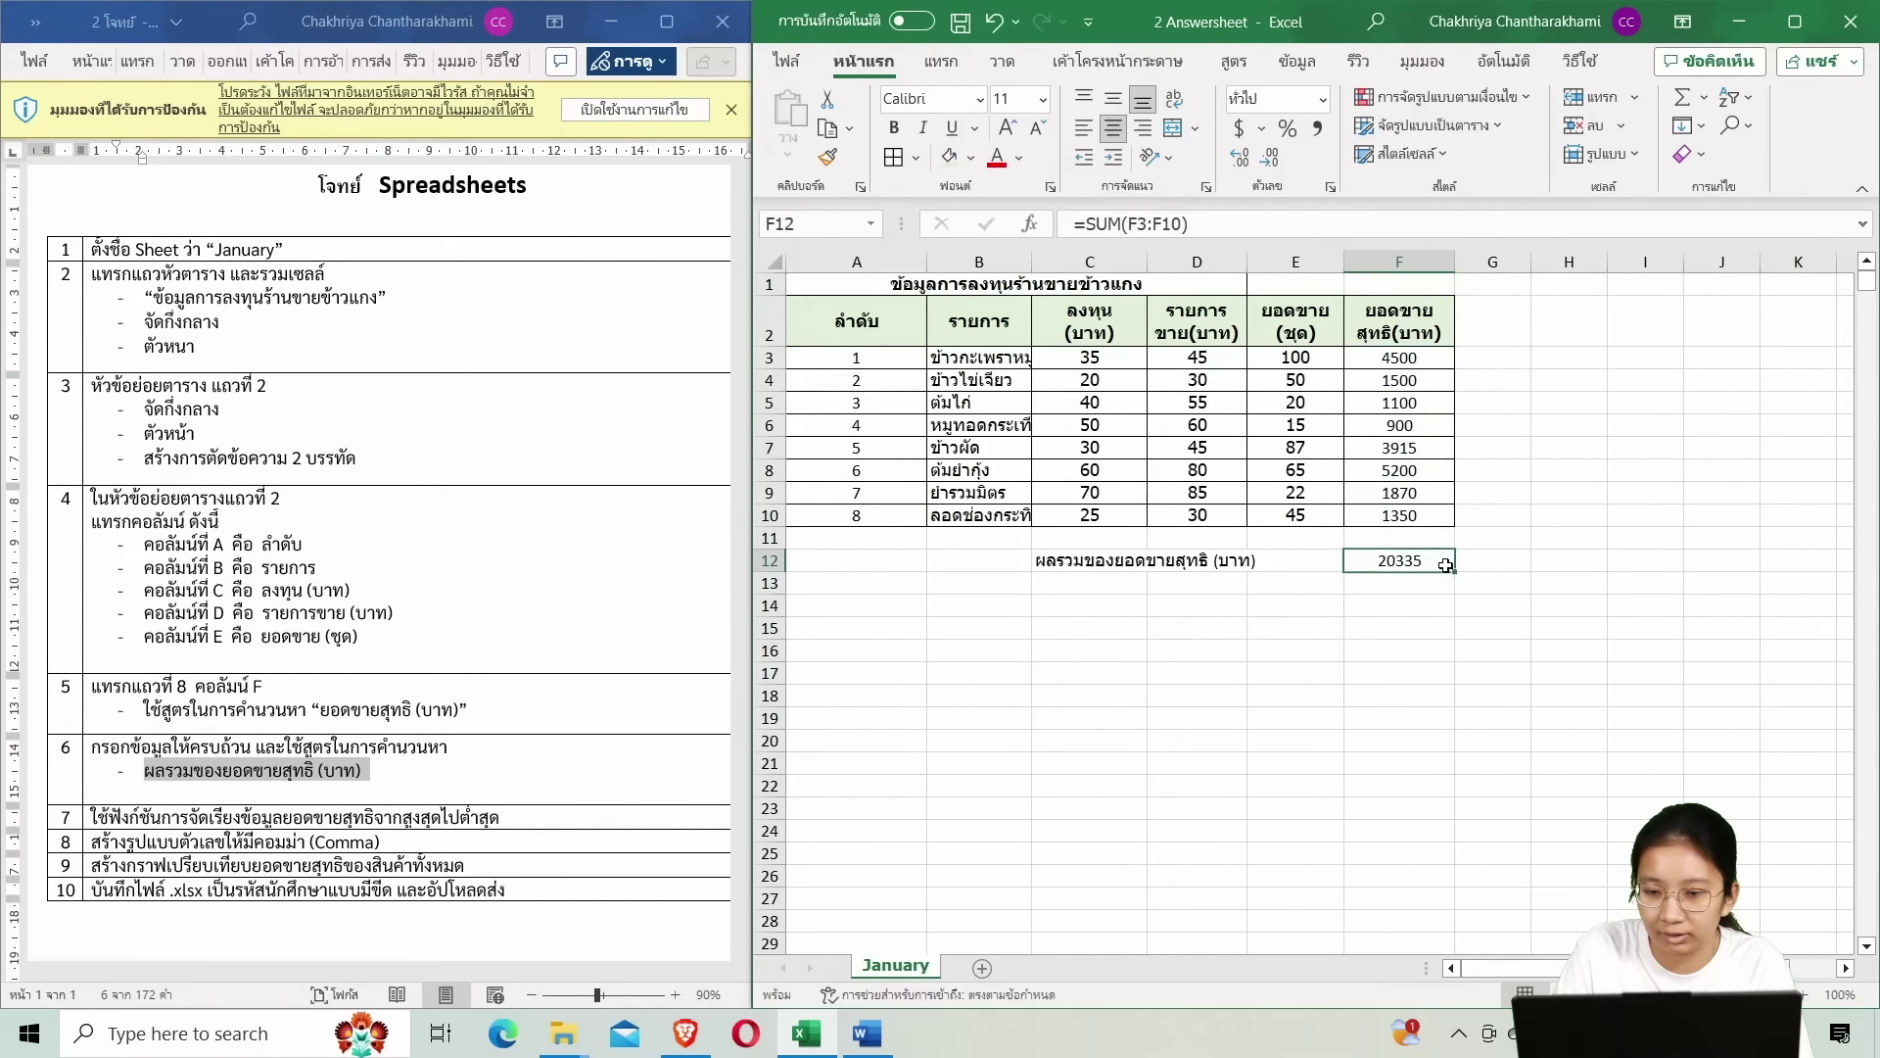
pyautogui.doubleClick(1439, 563)
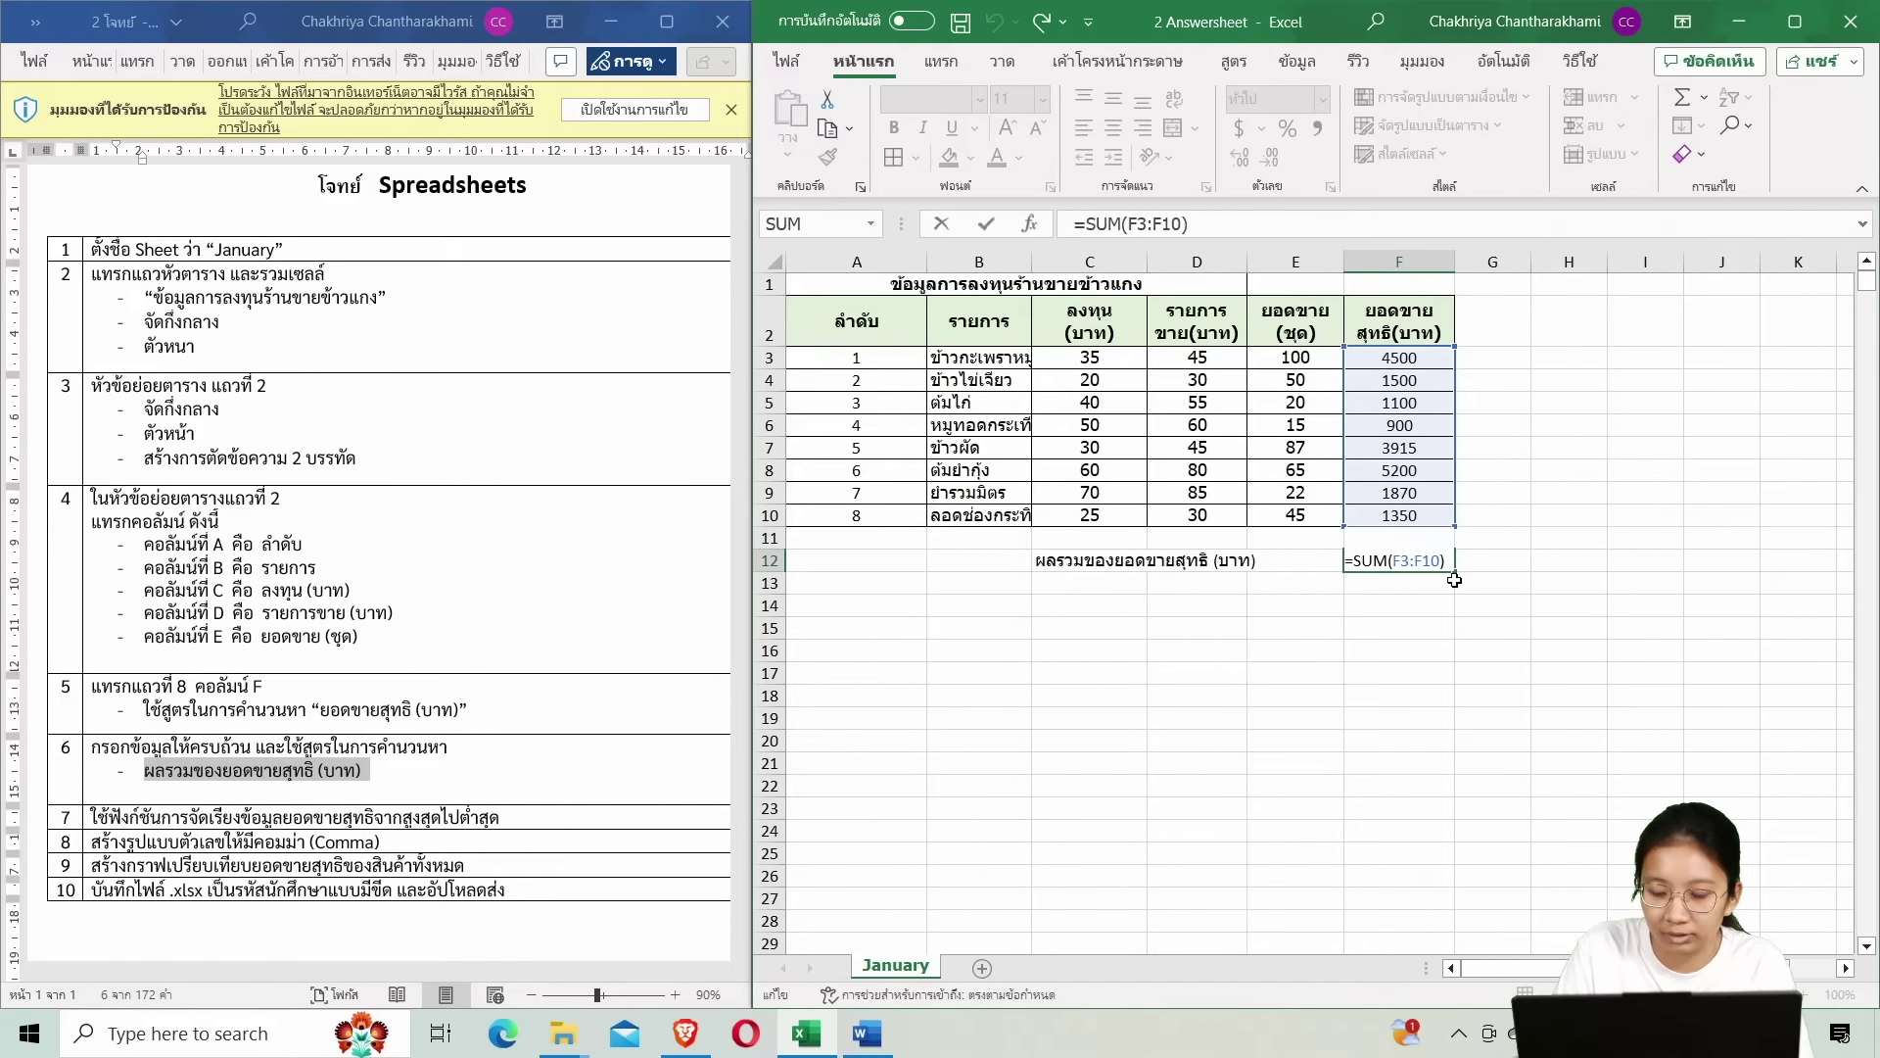
pyautogui.press('Return')
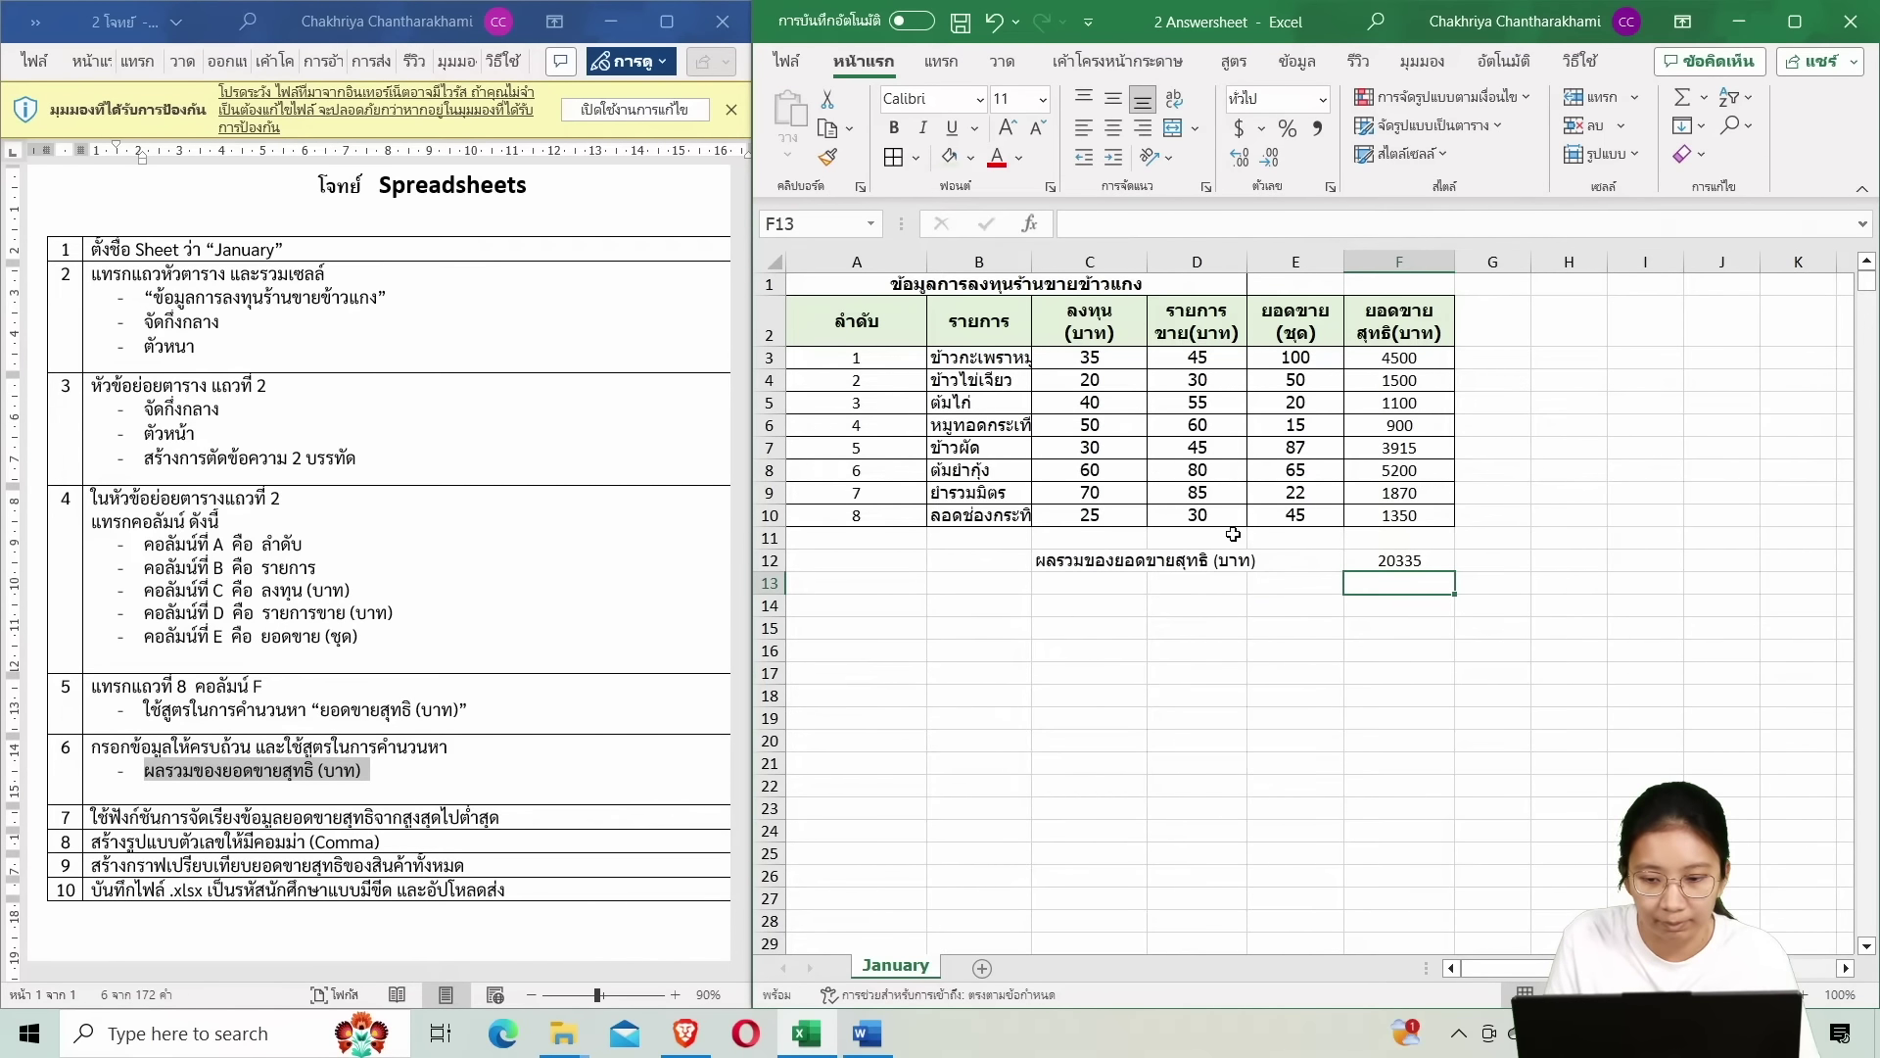
pyautogui.click(1410, 559)
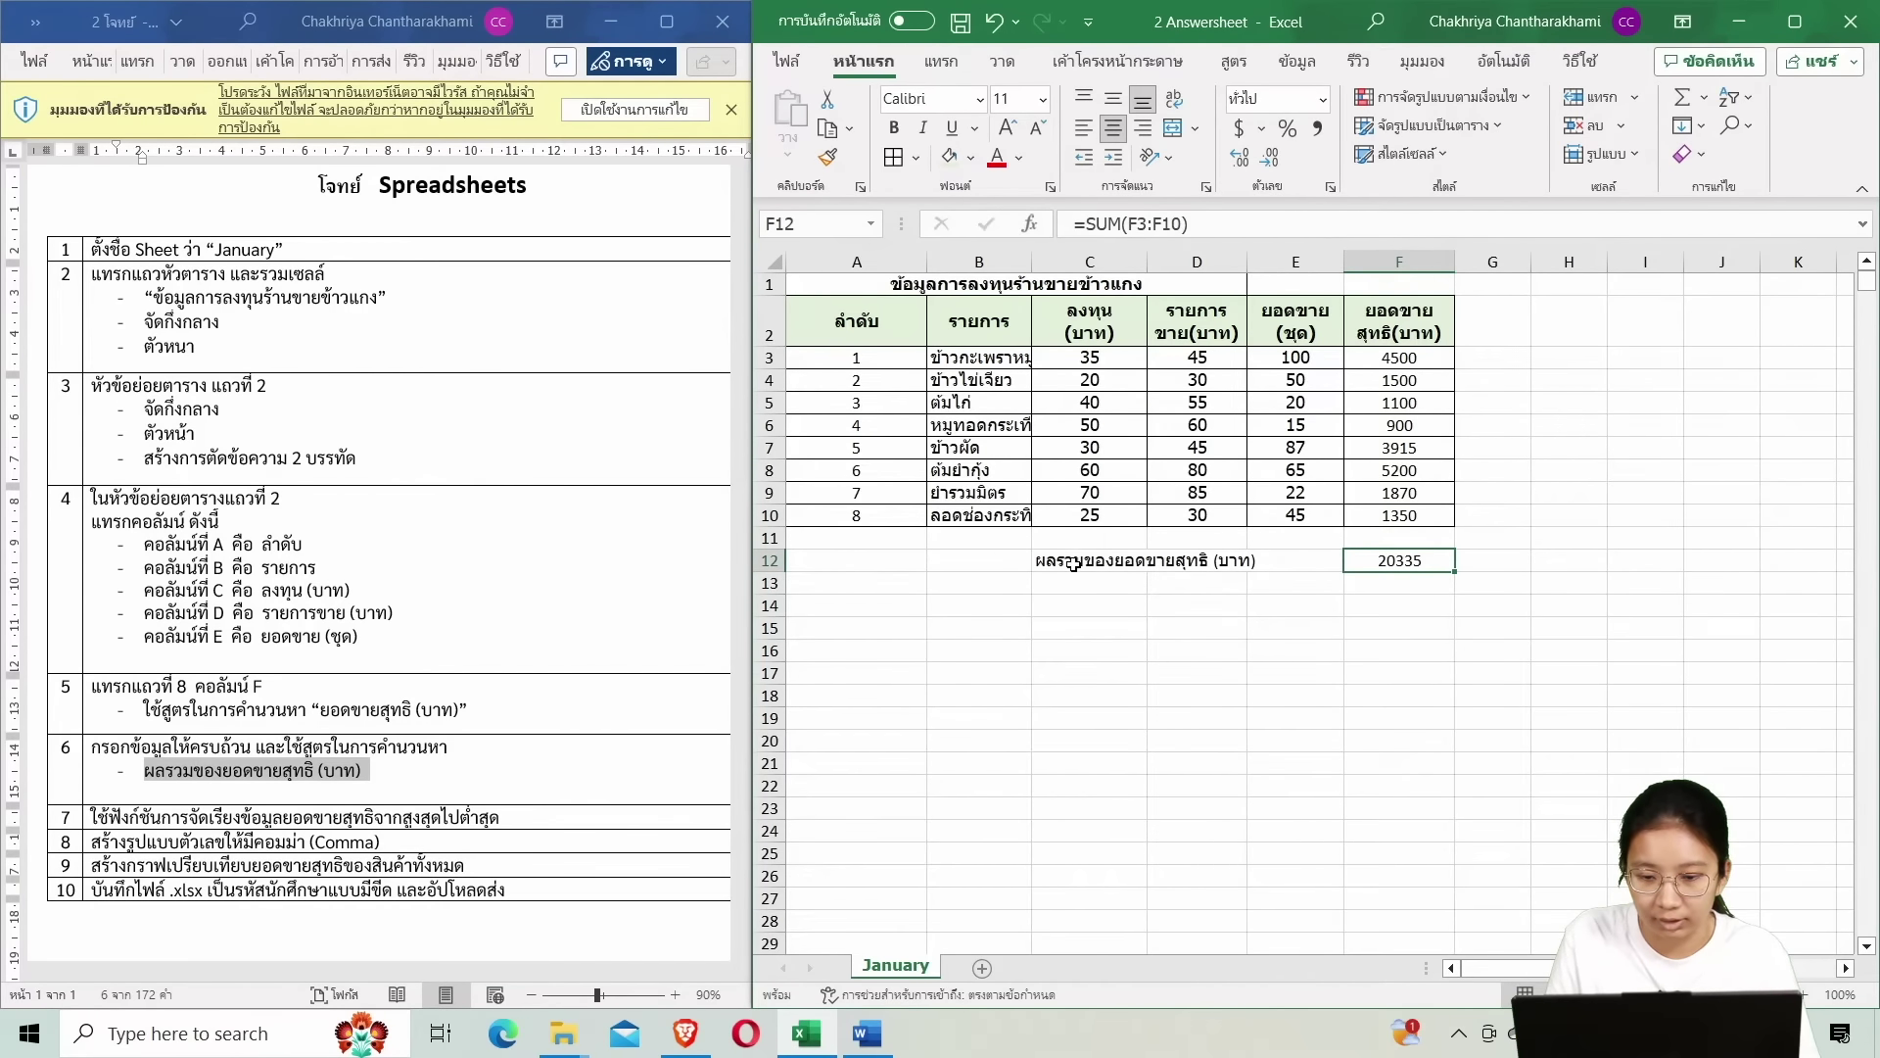
pyautogui.moveTo(1072, 563); pyautogui.dragTo(1371, 558)
pyautogui.click(1401, 561)
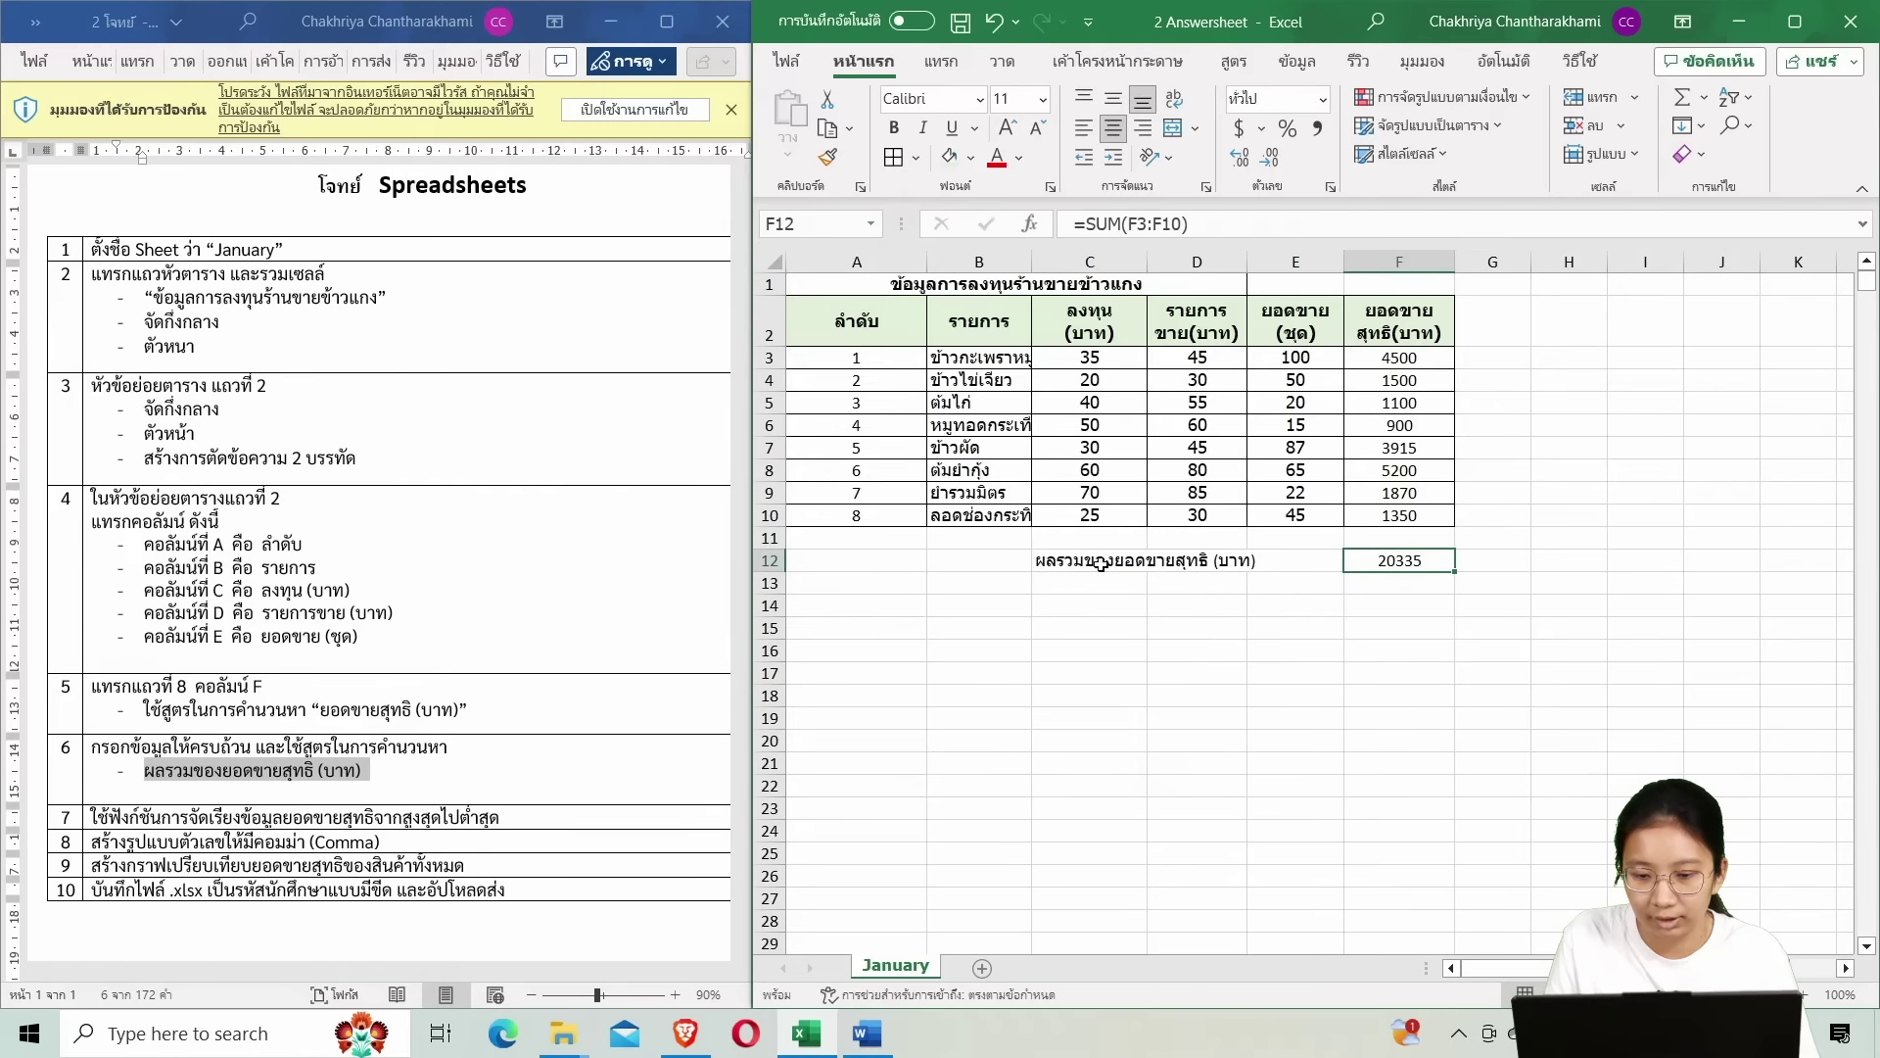
pyautogui.moveTo(1097, 565); pyautogui.dragTo(1297, 560)
pyautogui.click(1297, 560)
pyautogui.moveTo(1085, 569); pyautogui.dragTo(1297, 560)
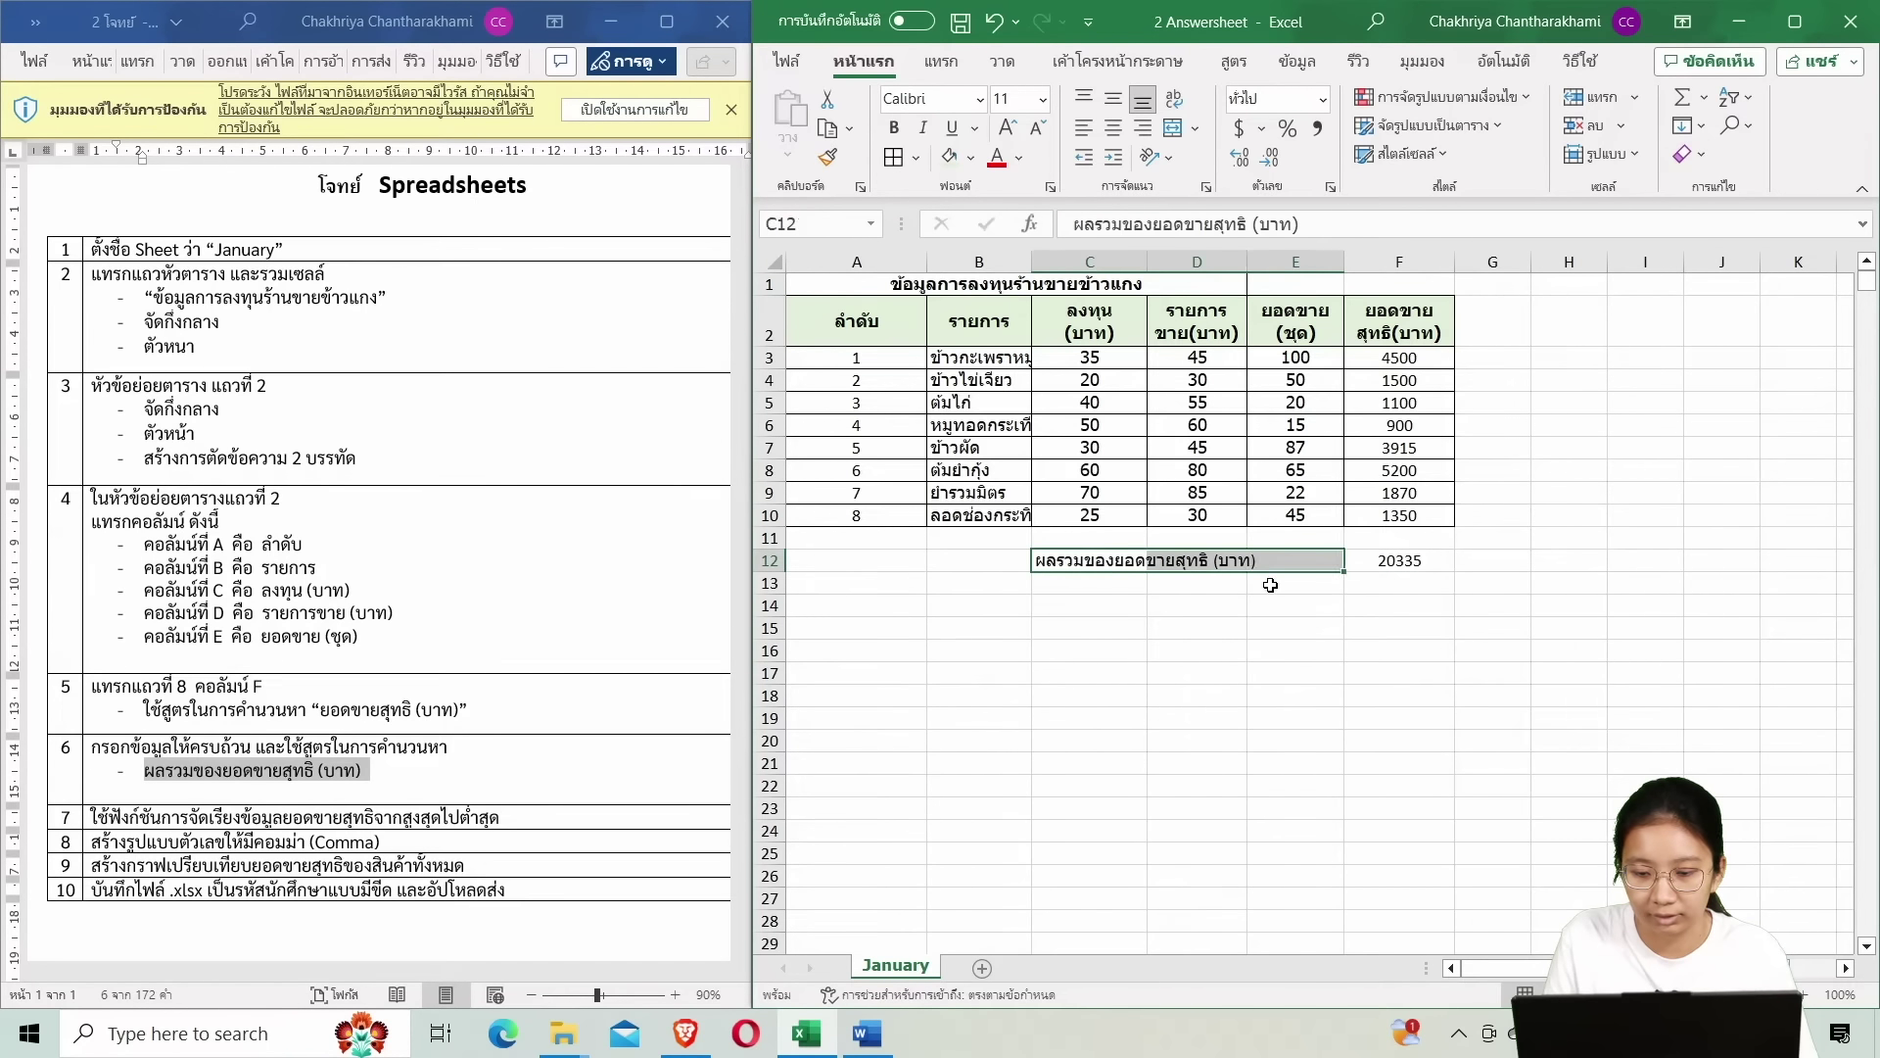
pyautogui.click(1295, 606)
pyautogui.click(1429, 560)
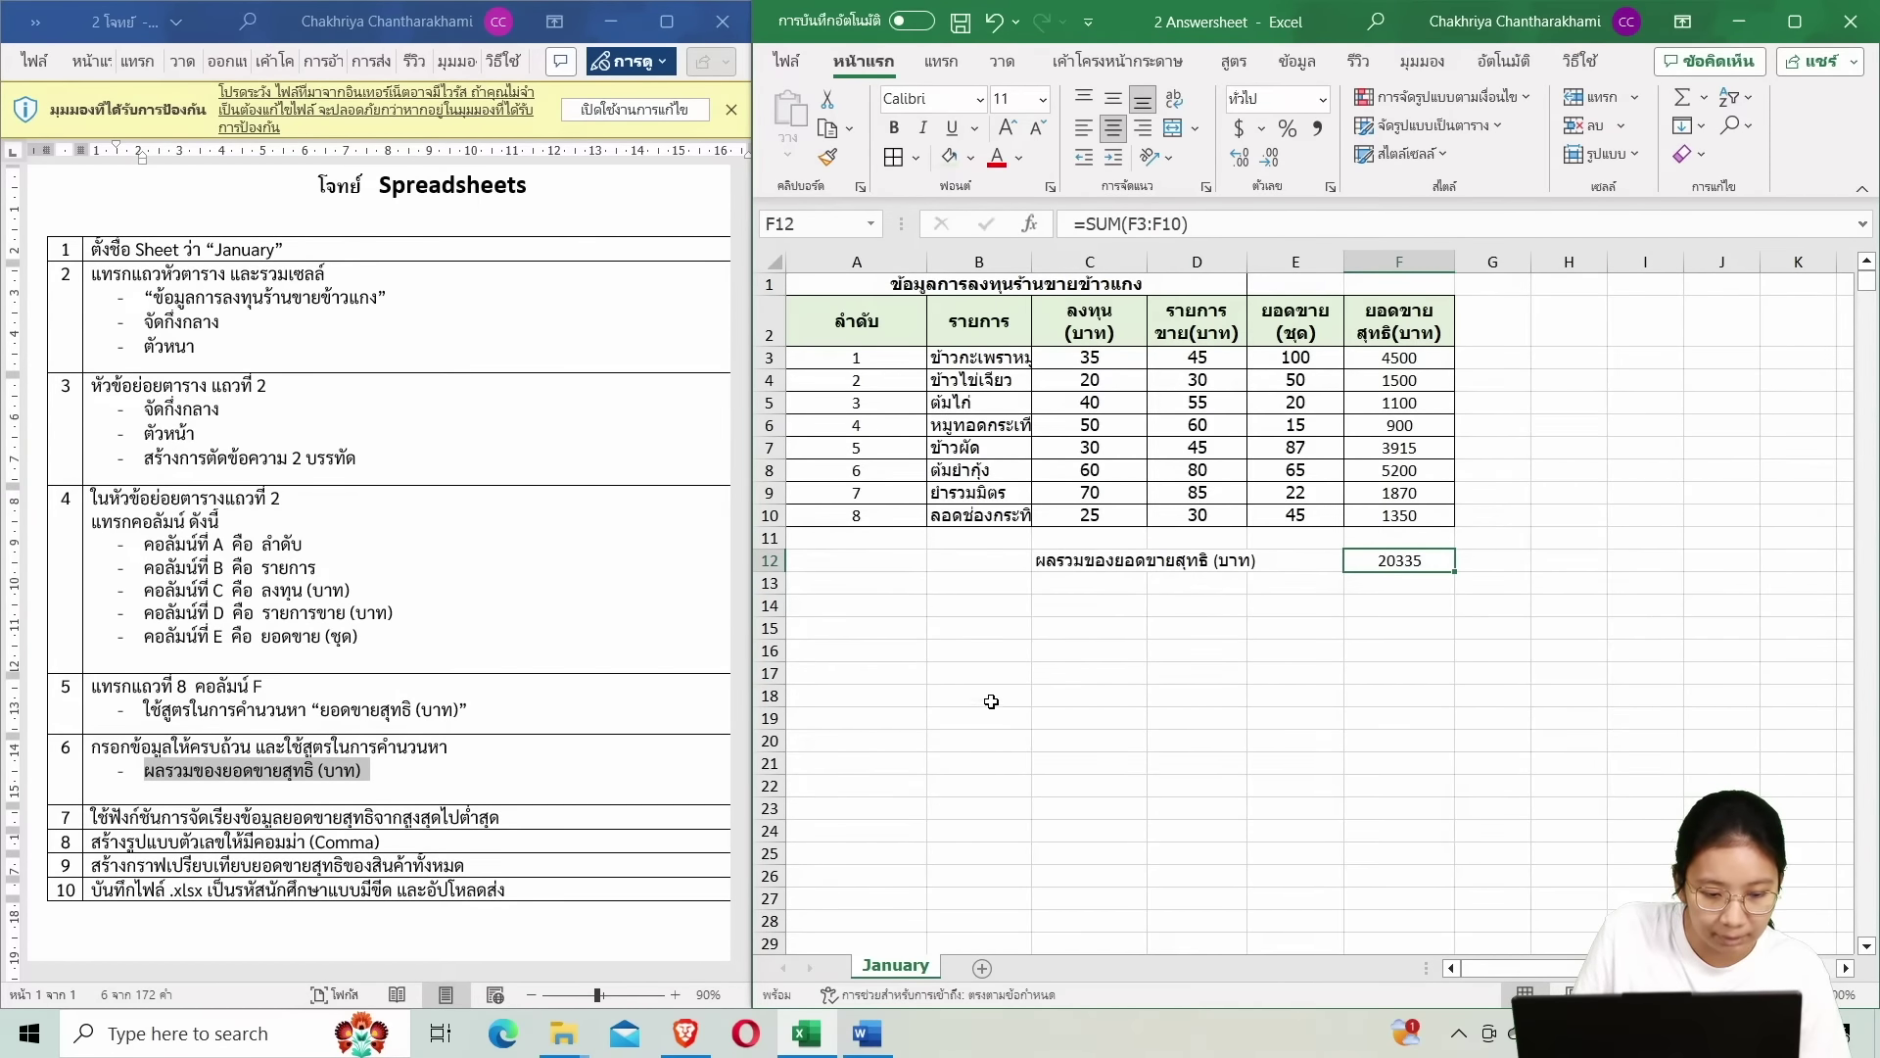
# Read task 7 of the assignment document about sorting net sales from highest to lowest, and return to the net sales column.
pyautogui.click(469, 778)
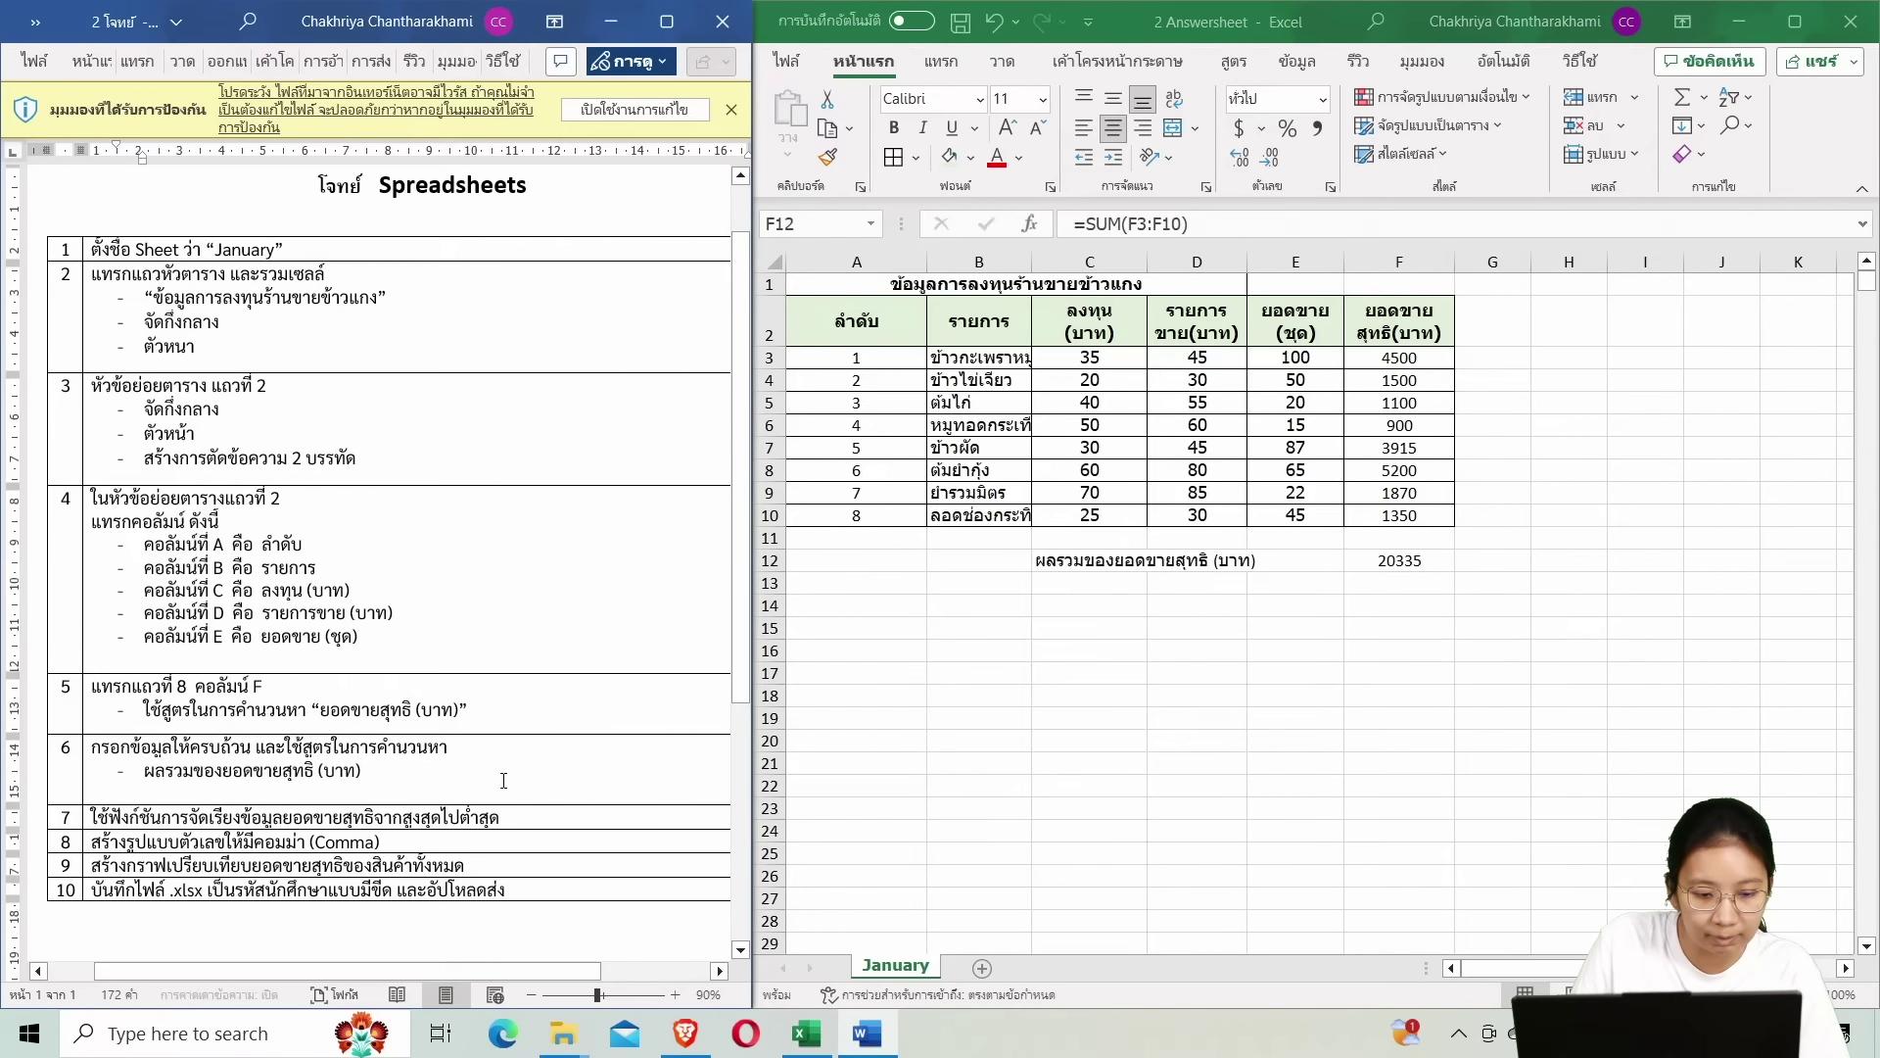
pyautogui.click(1398, 560)
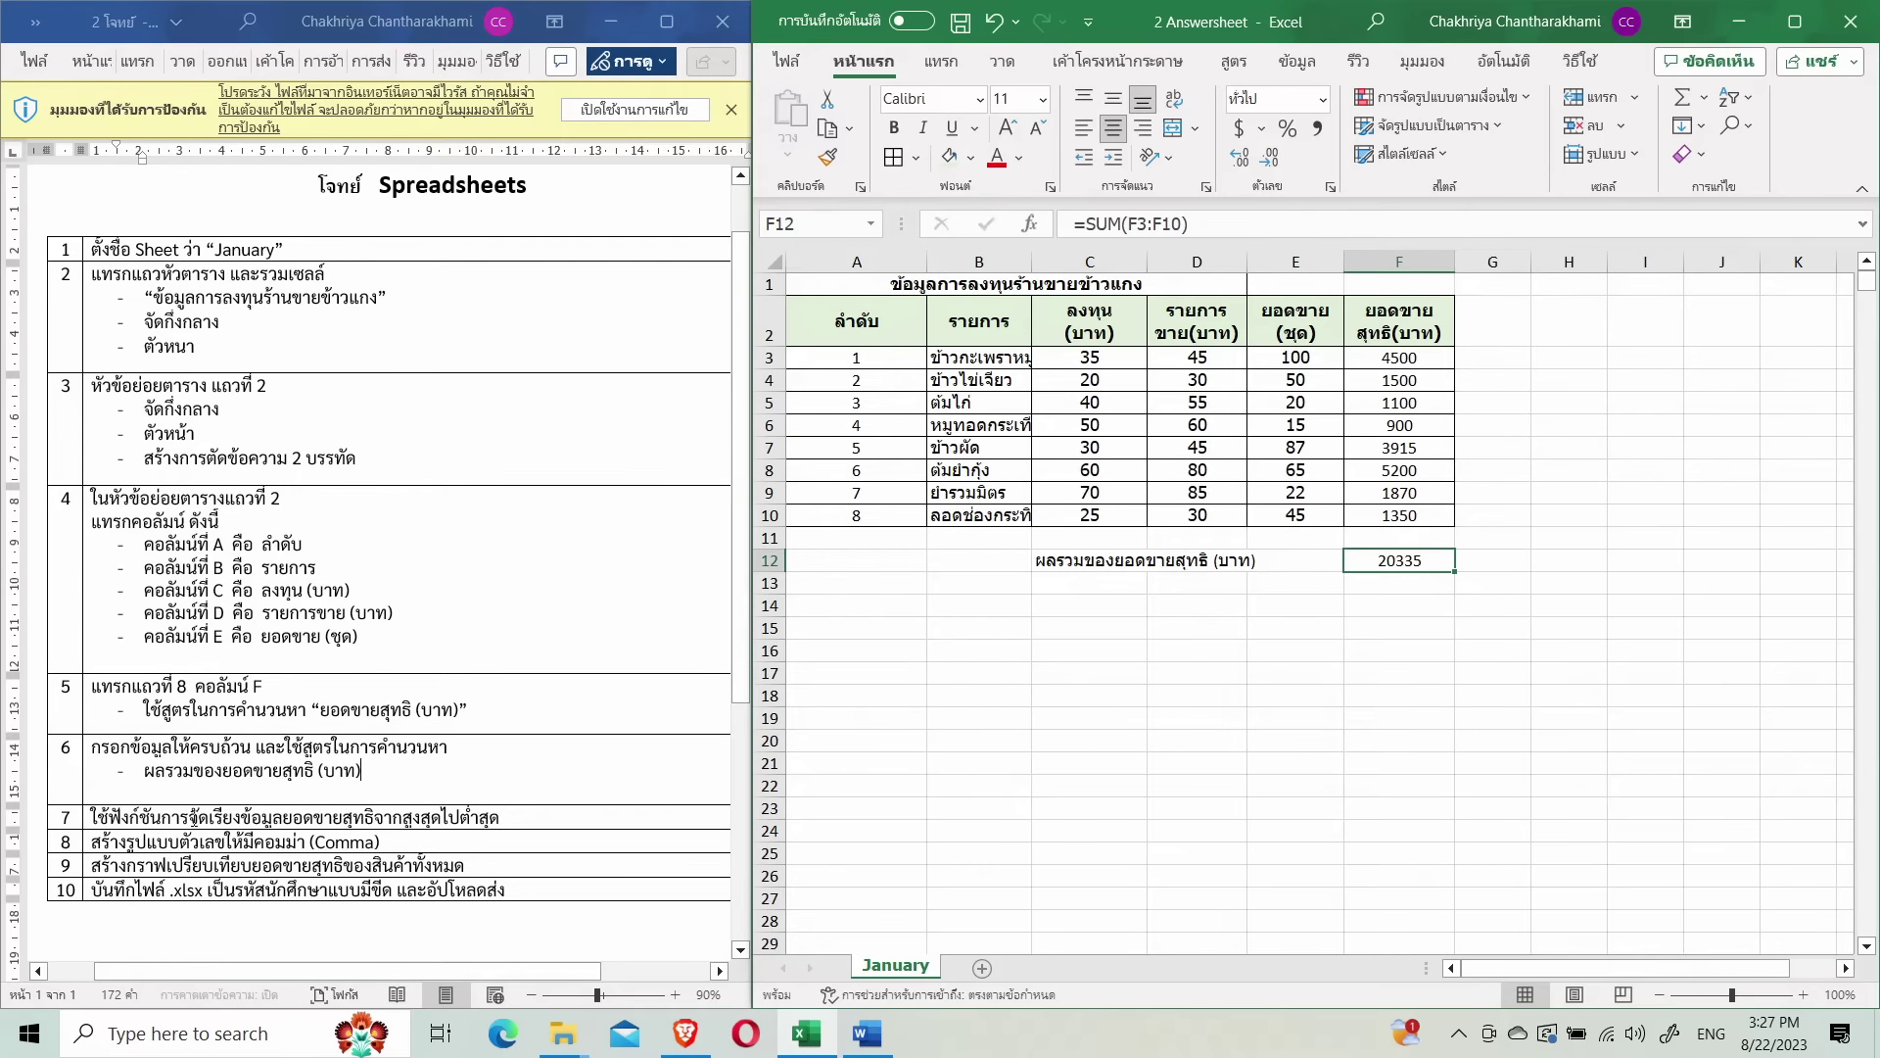
pyautogui.moveTo(188, 817); pyautogui.dragTo(501, 816)
pyautogui.click(317, 821)
pyautogui.click(413, 819)
pyautogui.click(500, 819)
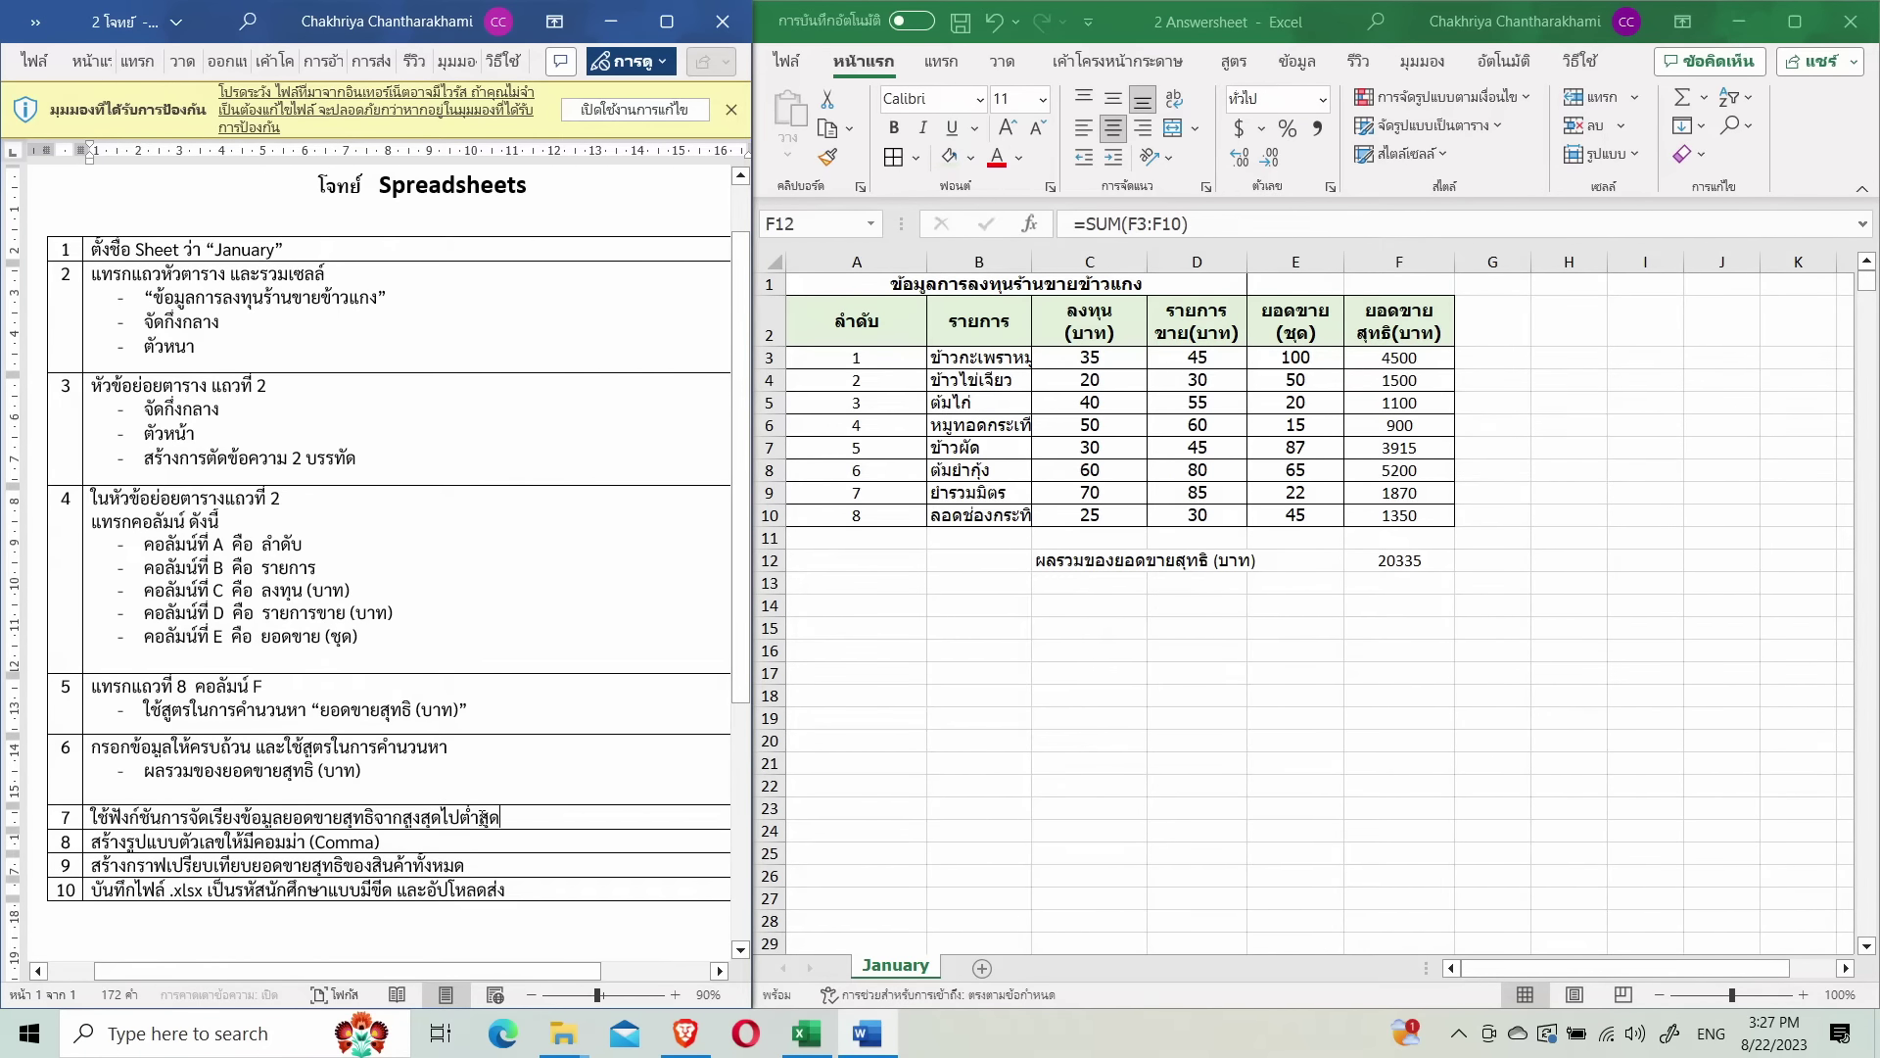
pyautogui.click(1374, 423)
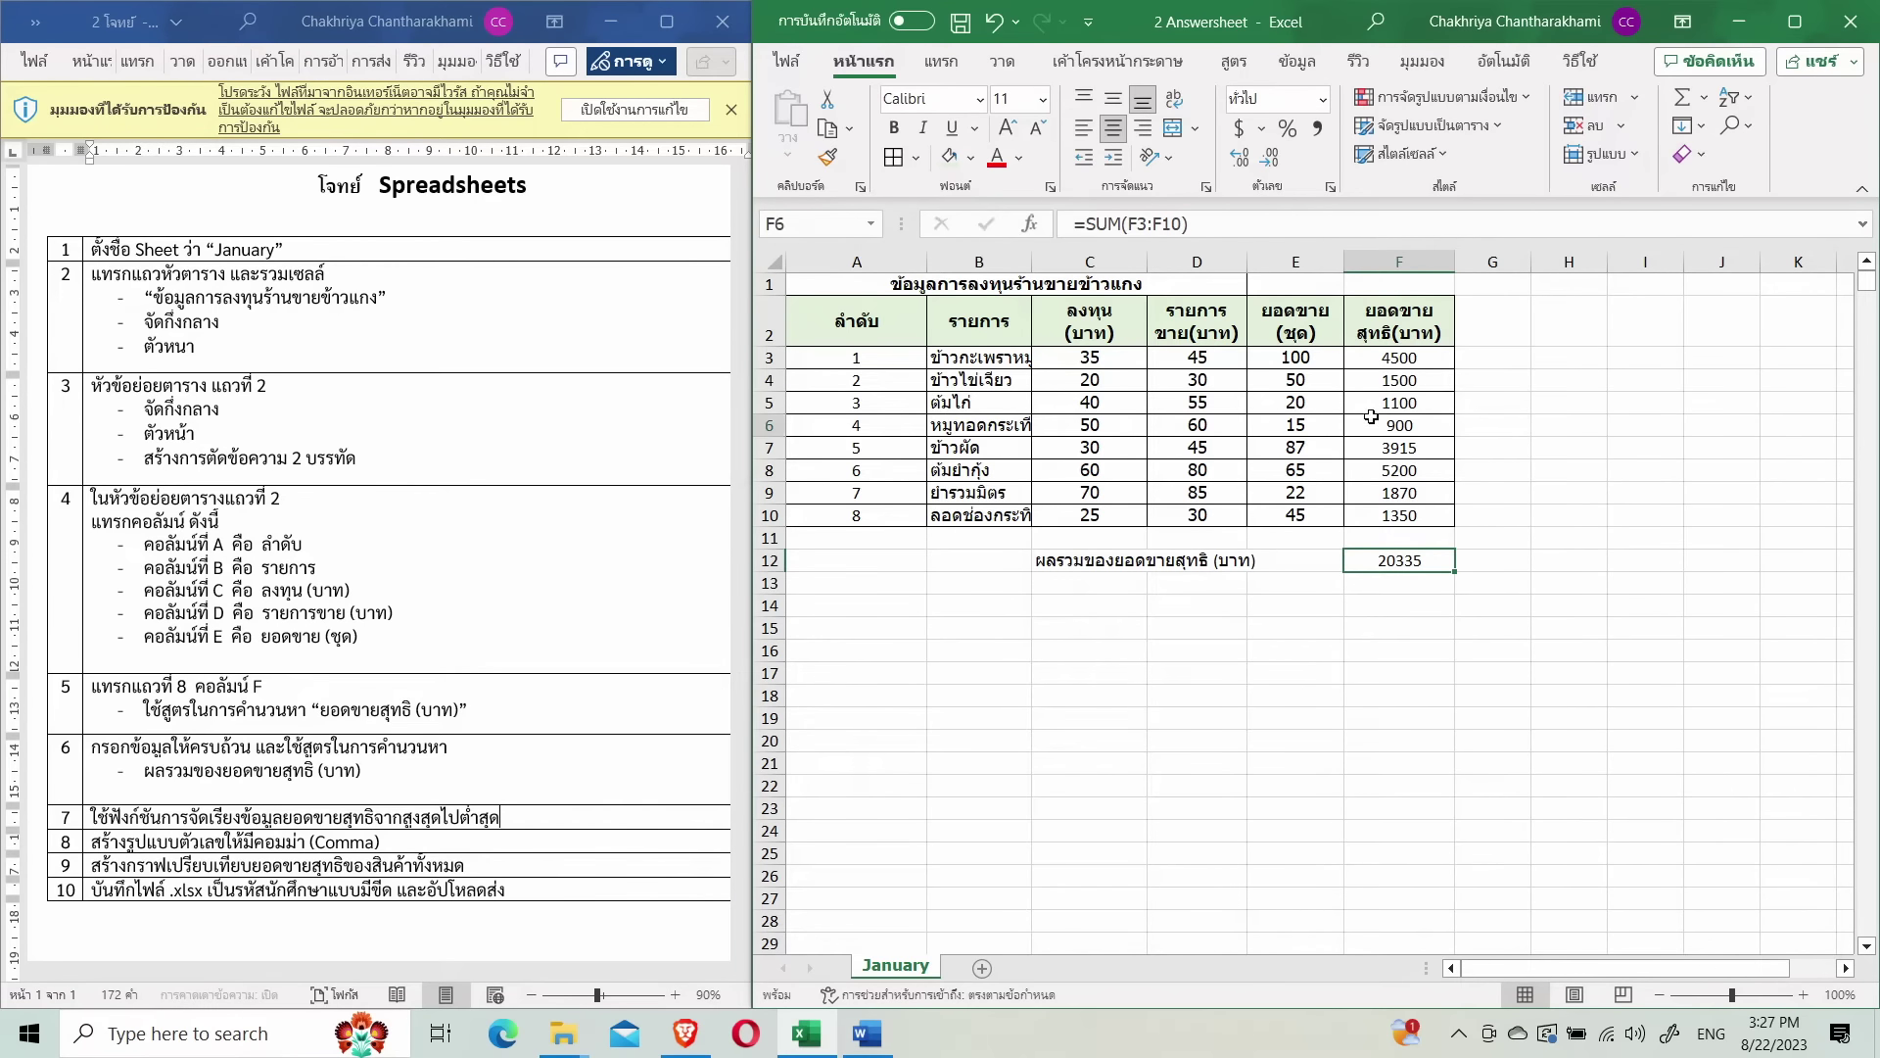
# Examine the net sales in F3:F10 together with the matching food items in column B.
pyautogui.click(1419, 356)
pyautogui.moveTo(1419, 357); pyautogui.dragTo(1417, 515)
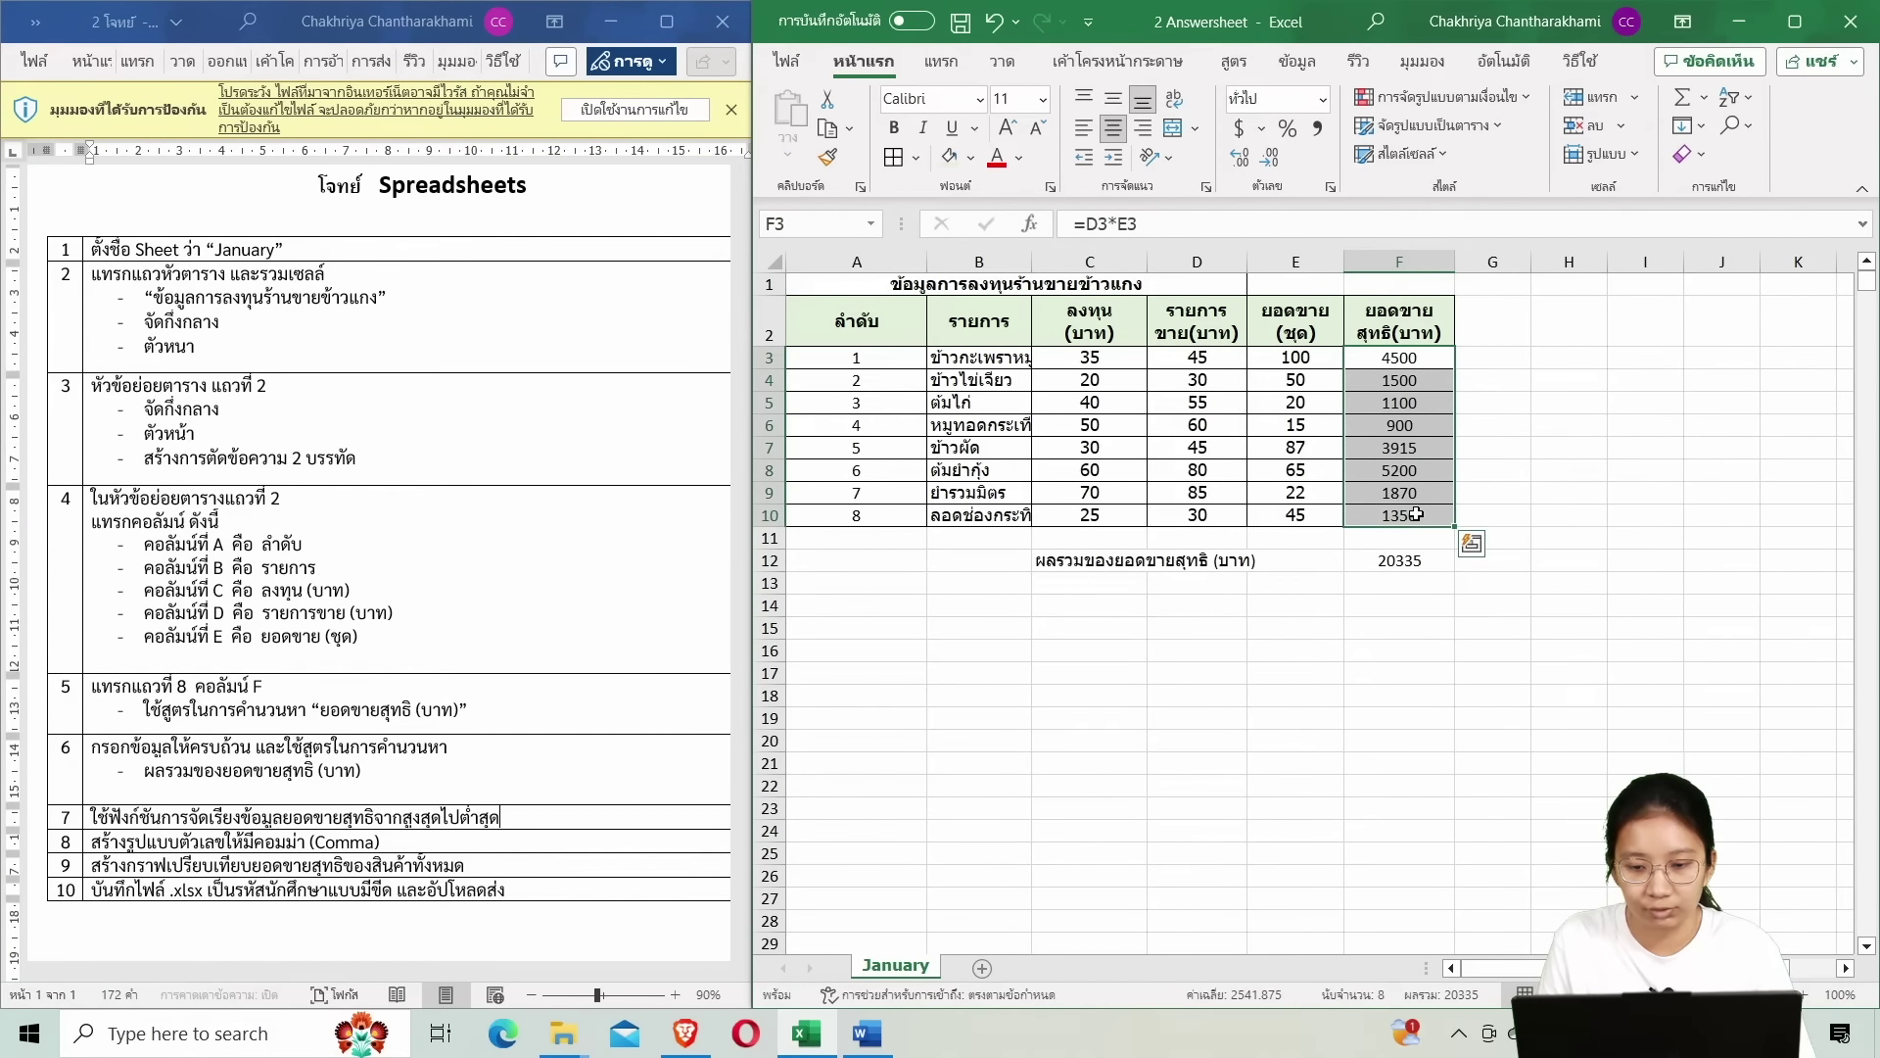
pyautogui.moveTo(896, 357); pyautogui.dragTo(896, 515)
pyautogui.moveTo(1398, 364); pyautogui.dragTo(1403, 512)
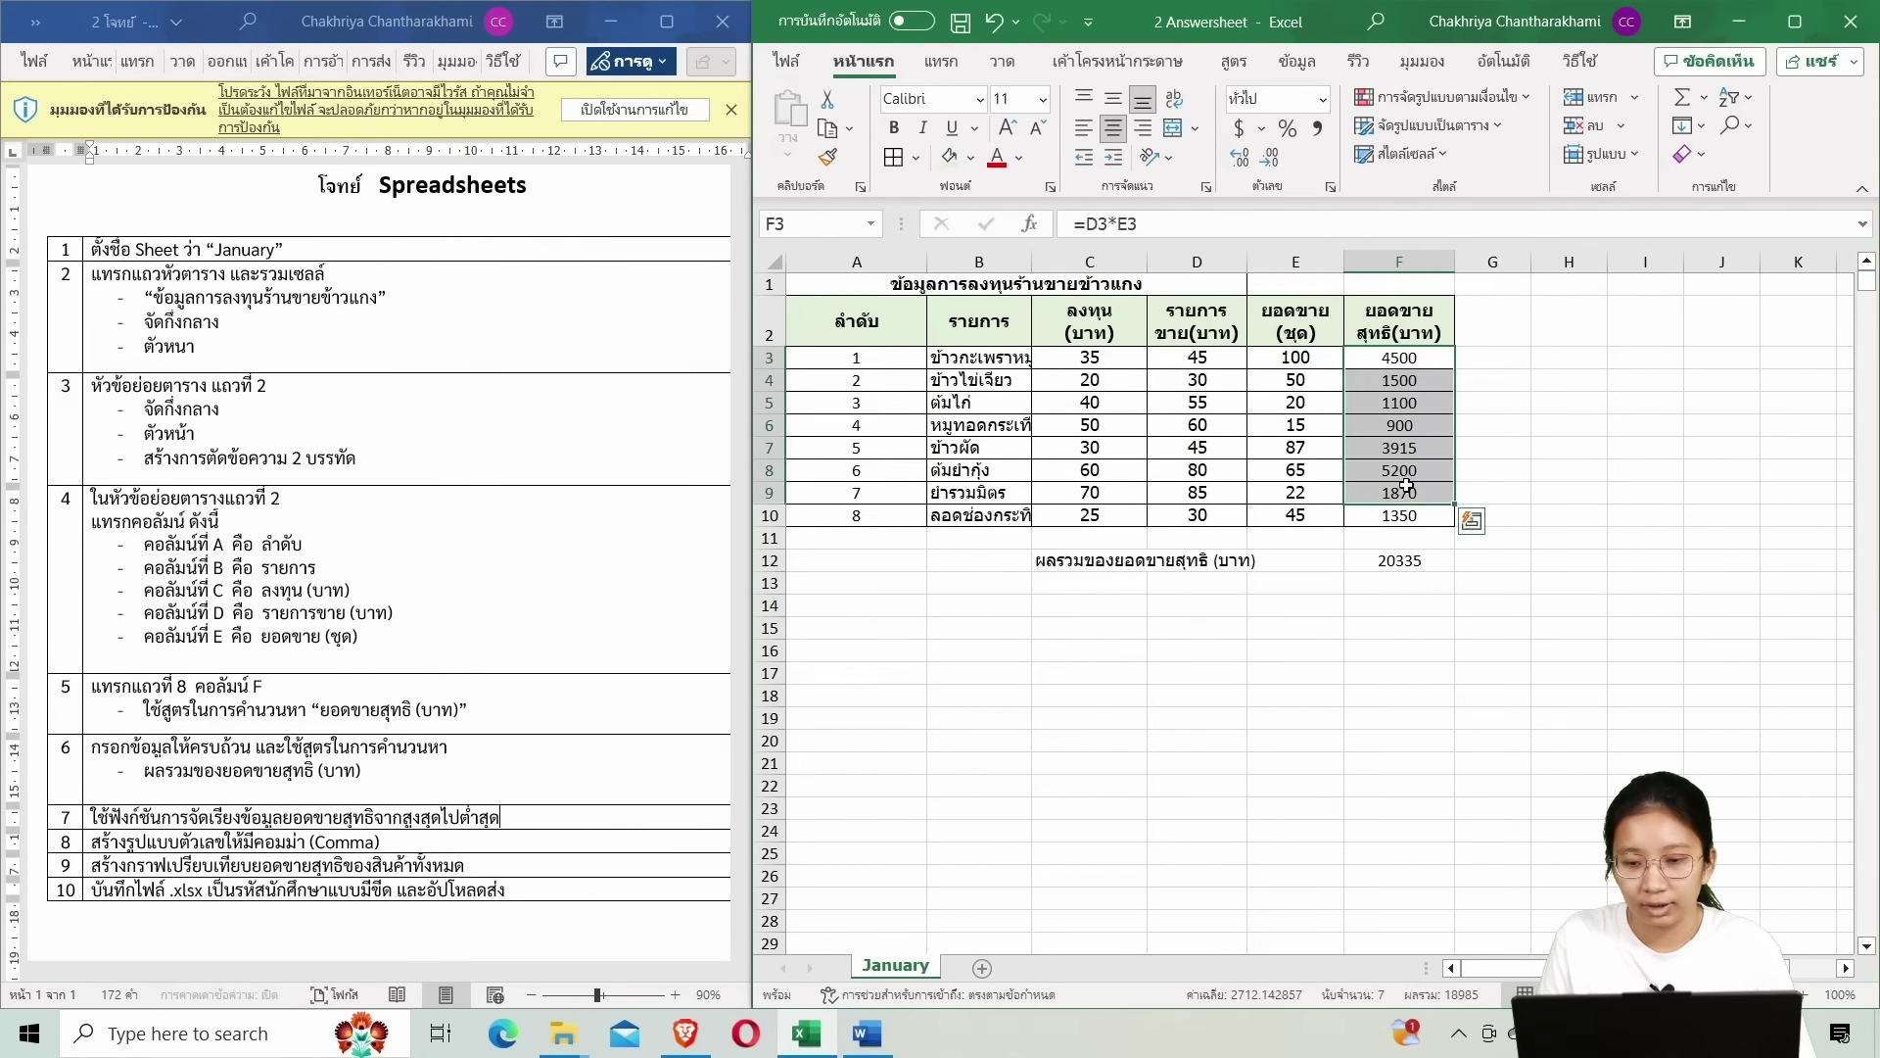
pyautogui.click(1398, 362)
pyautogui.click(1006, 358)
pyautogui.click(1398, 384)
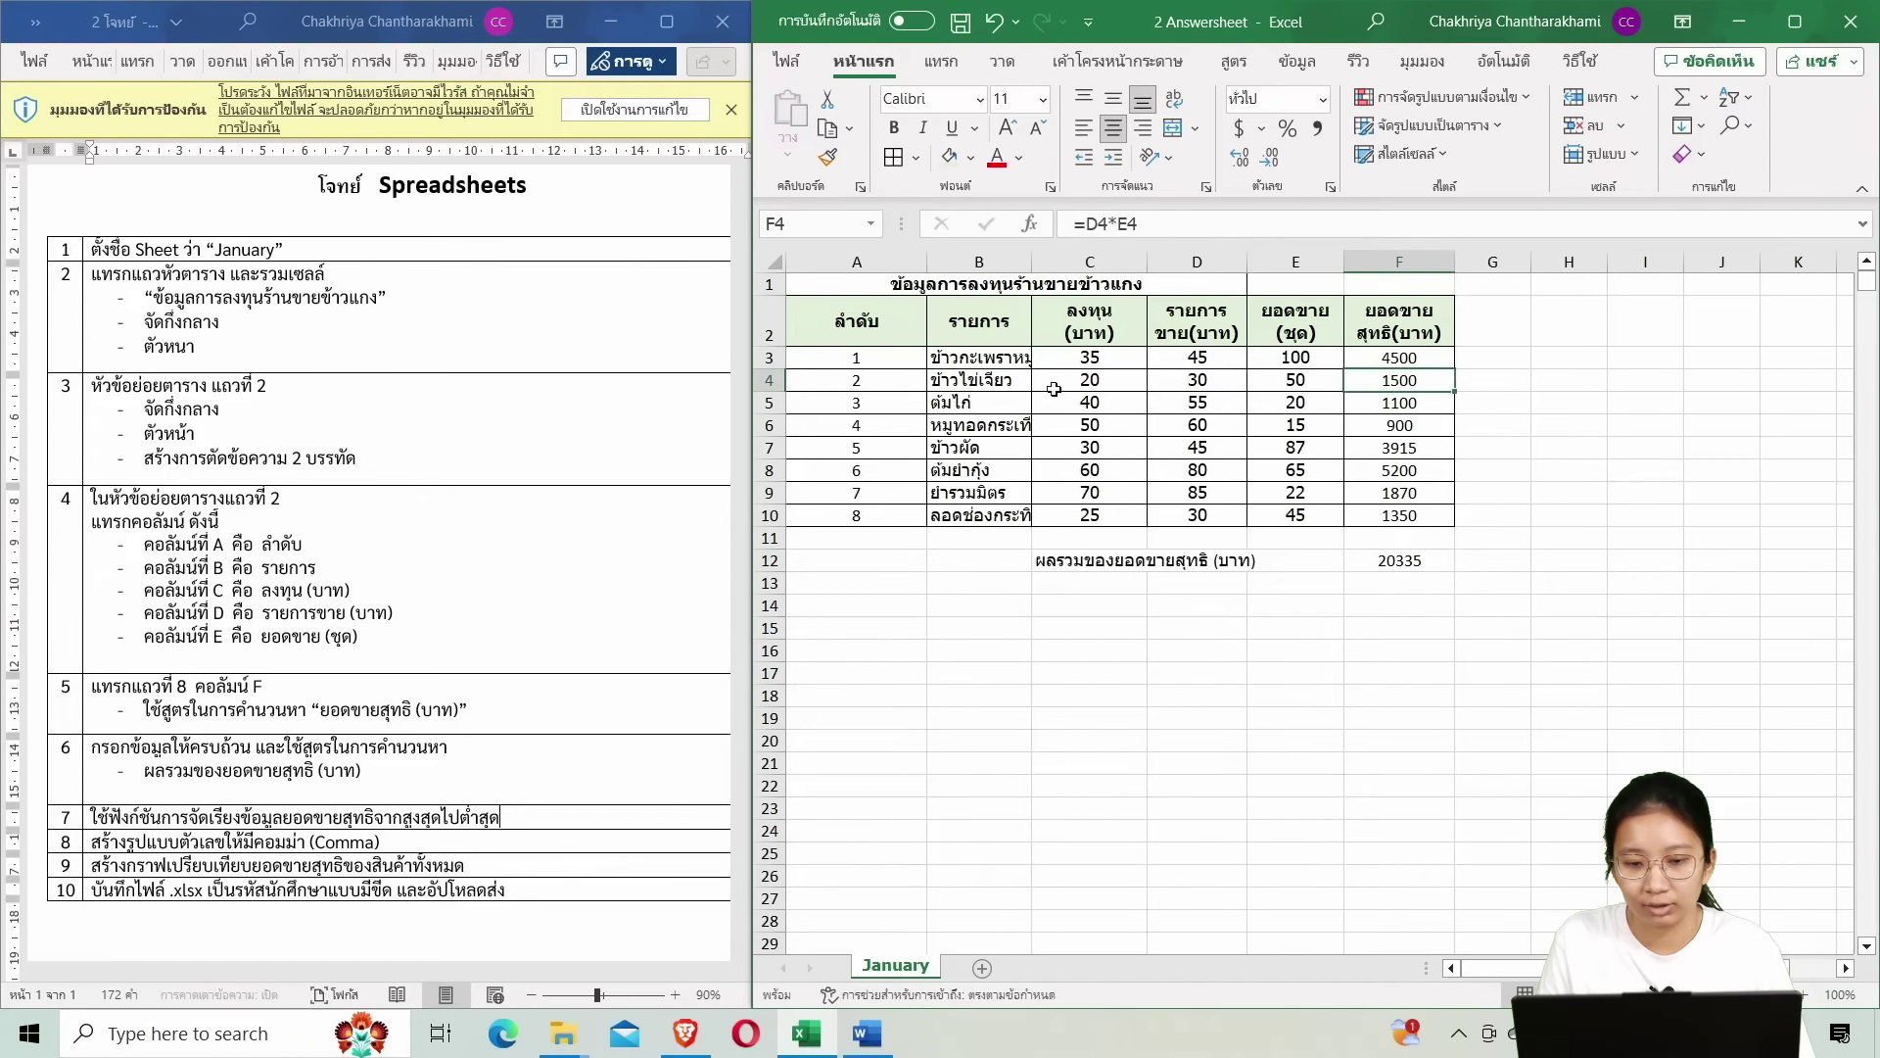
pyautogui.click(991, 379)
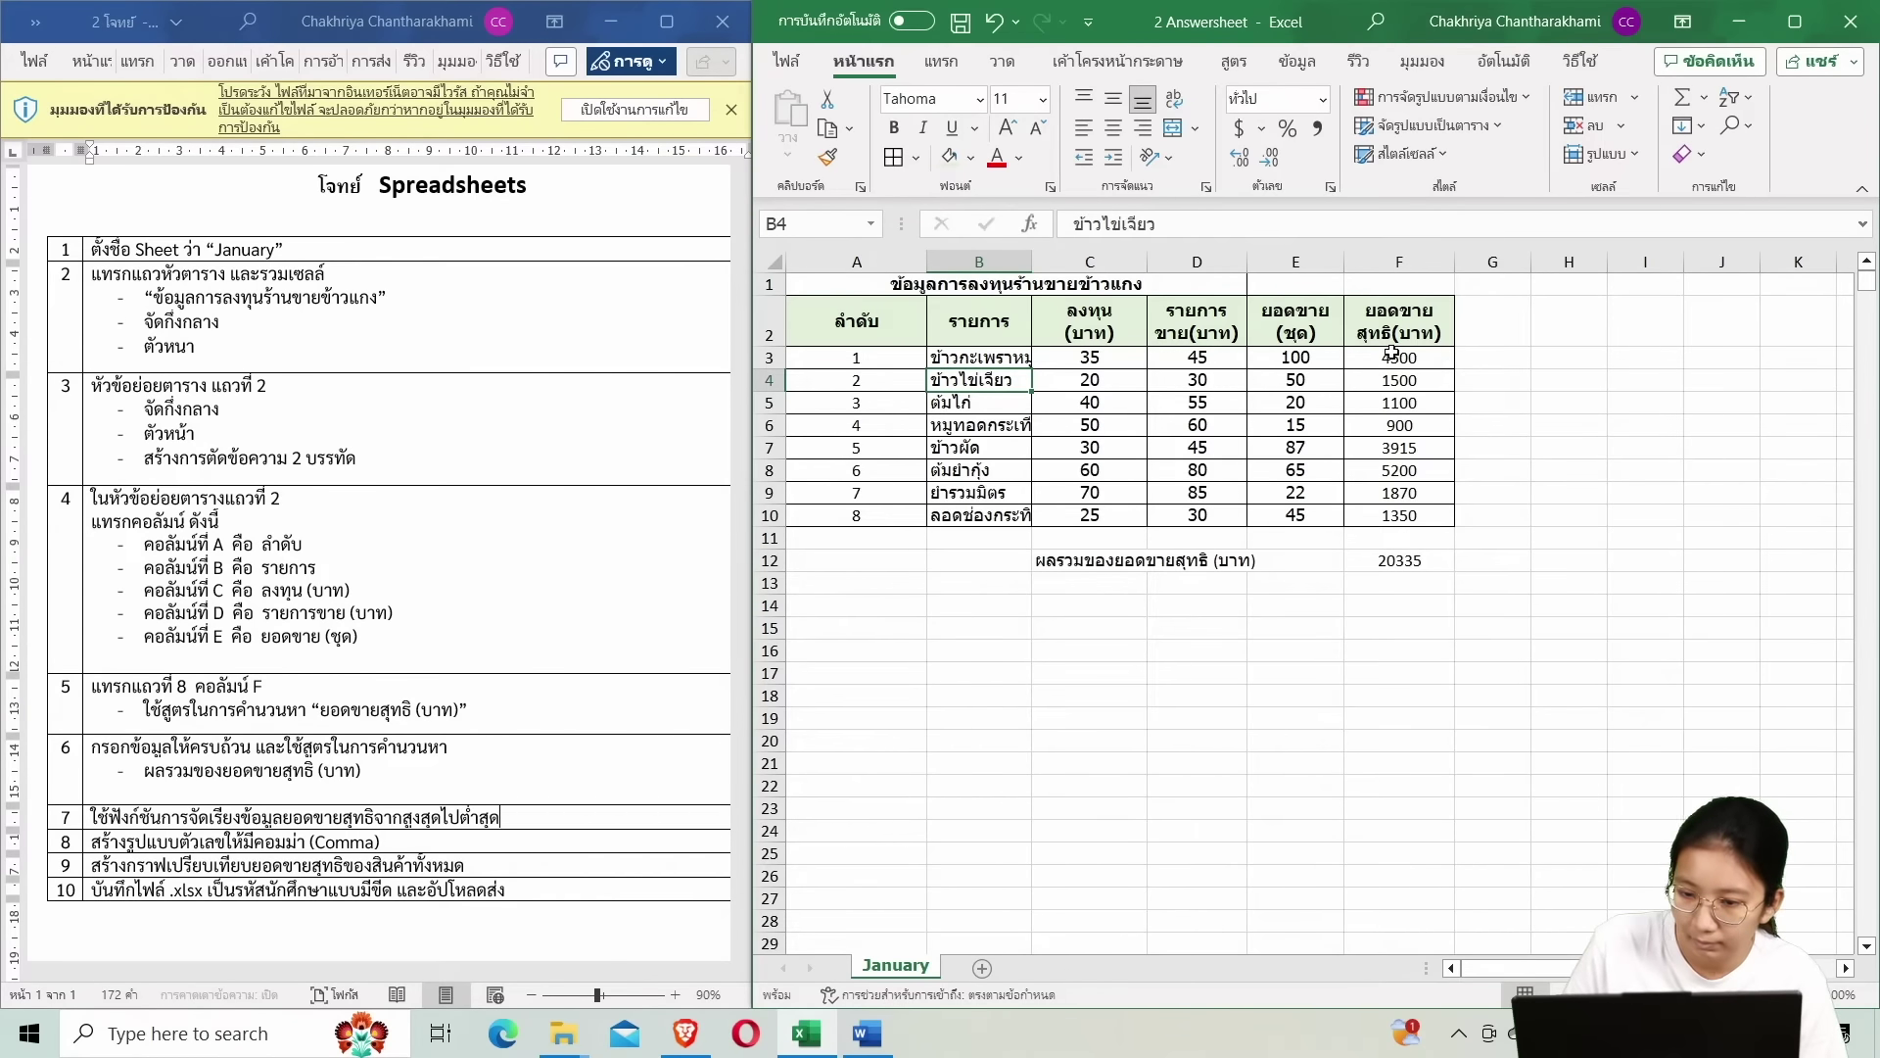
pyautogui.moveTo(1401, 333); pyautogui.dragTo(1416, 516)
pyautogui.click(1513, 319)
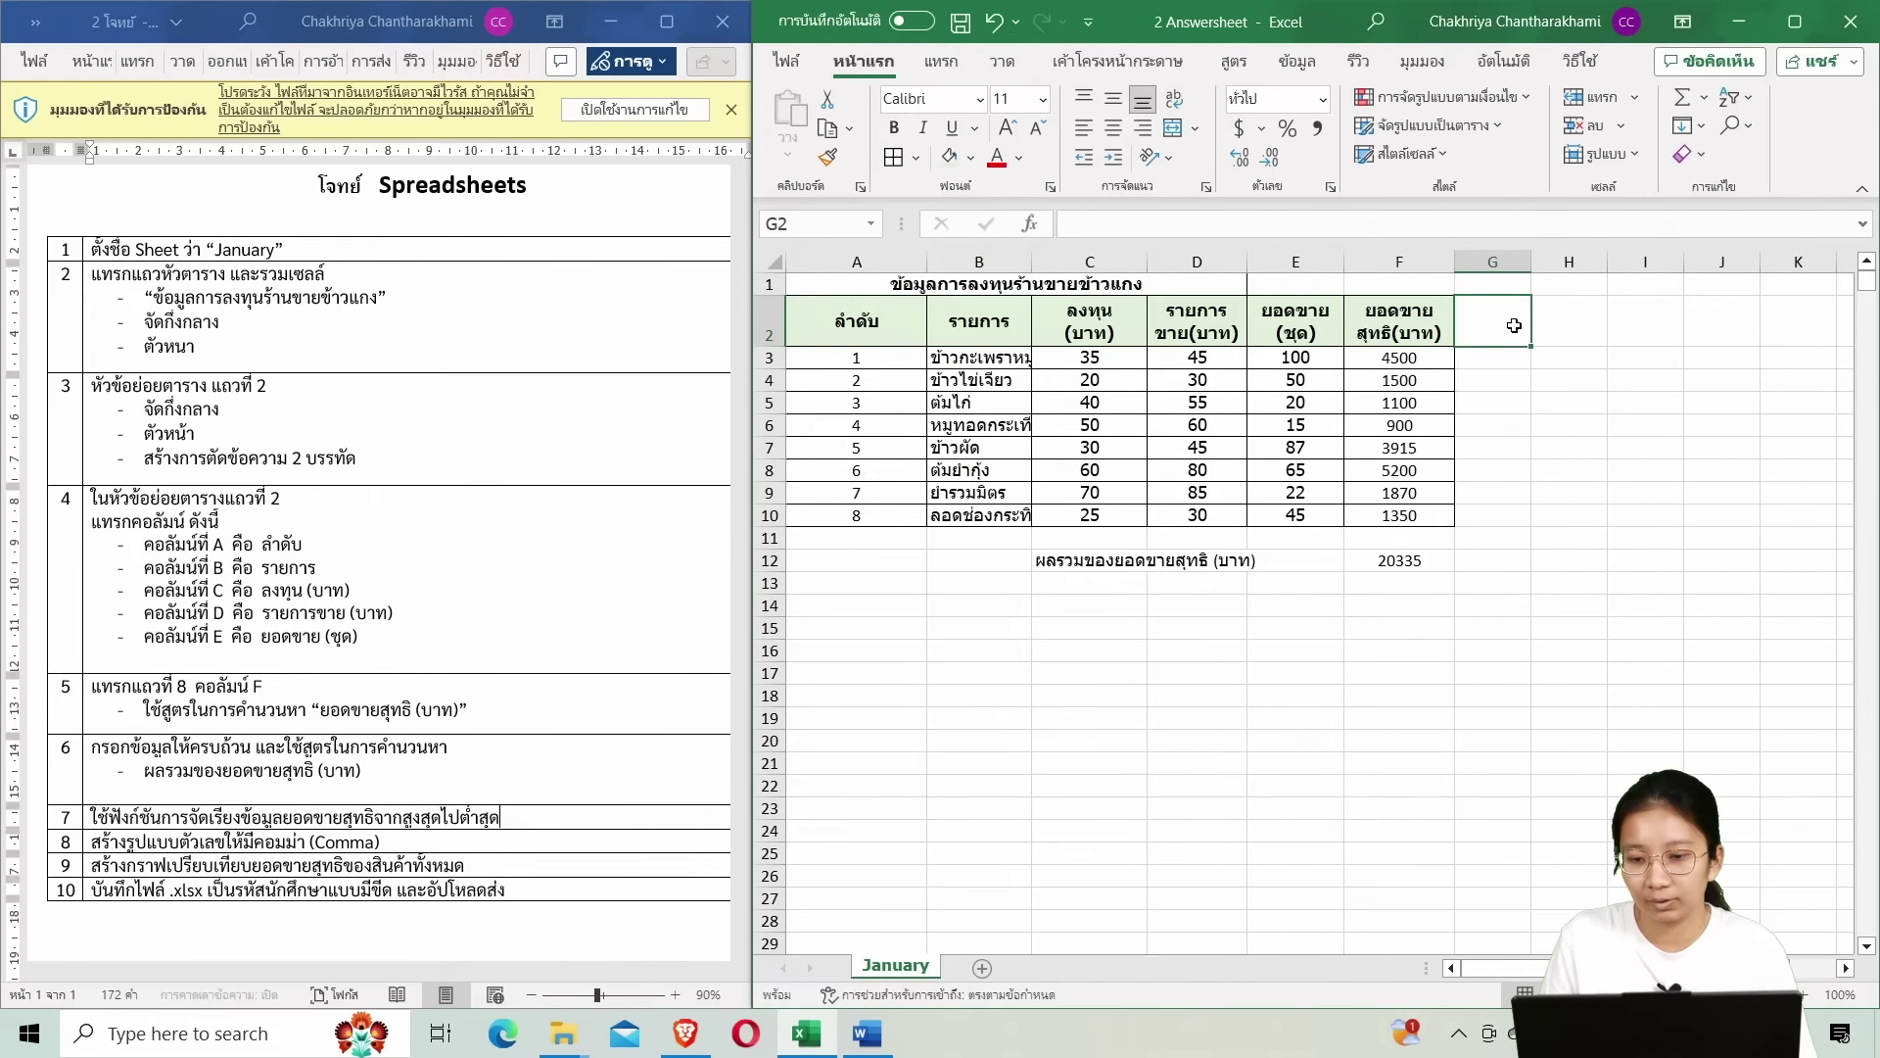
# Try to sort the net sales column F2:F10 from largest to smallest, continuing with the current selection only.
pyautogui.click(1407, 311)
pyautogui.moveTo(1407, 311); pyautogui.dragTo(1407, 515)
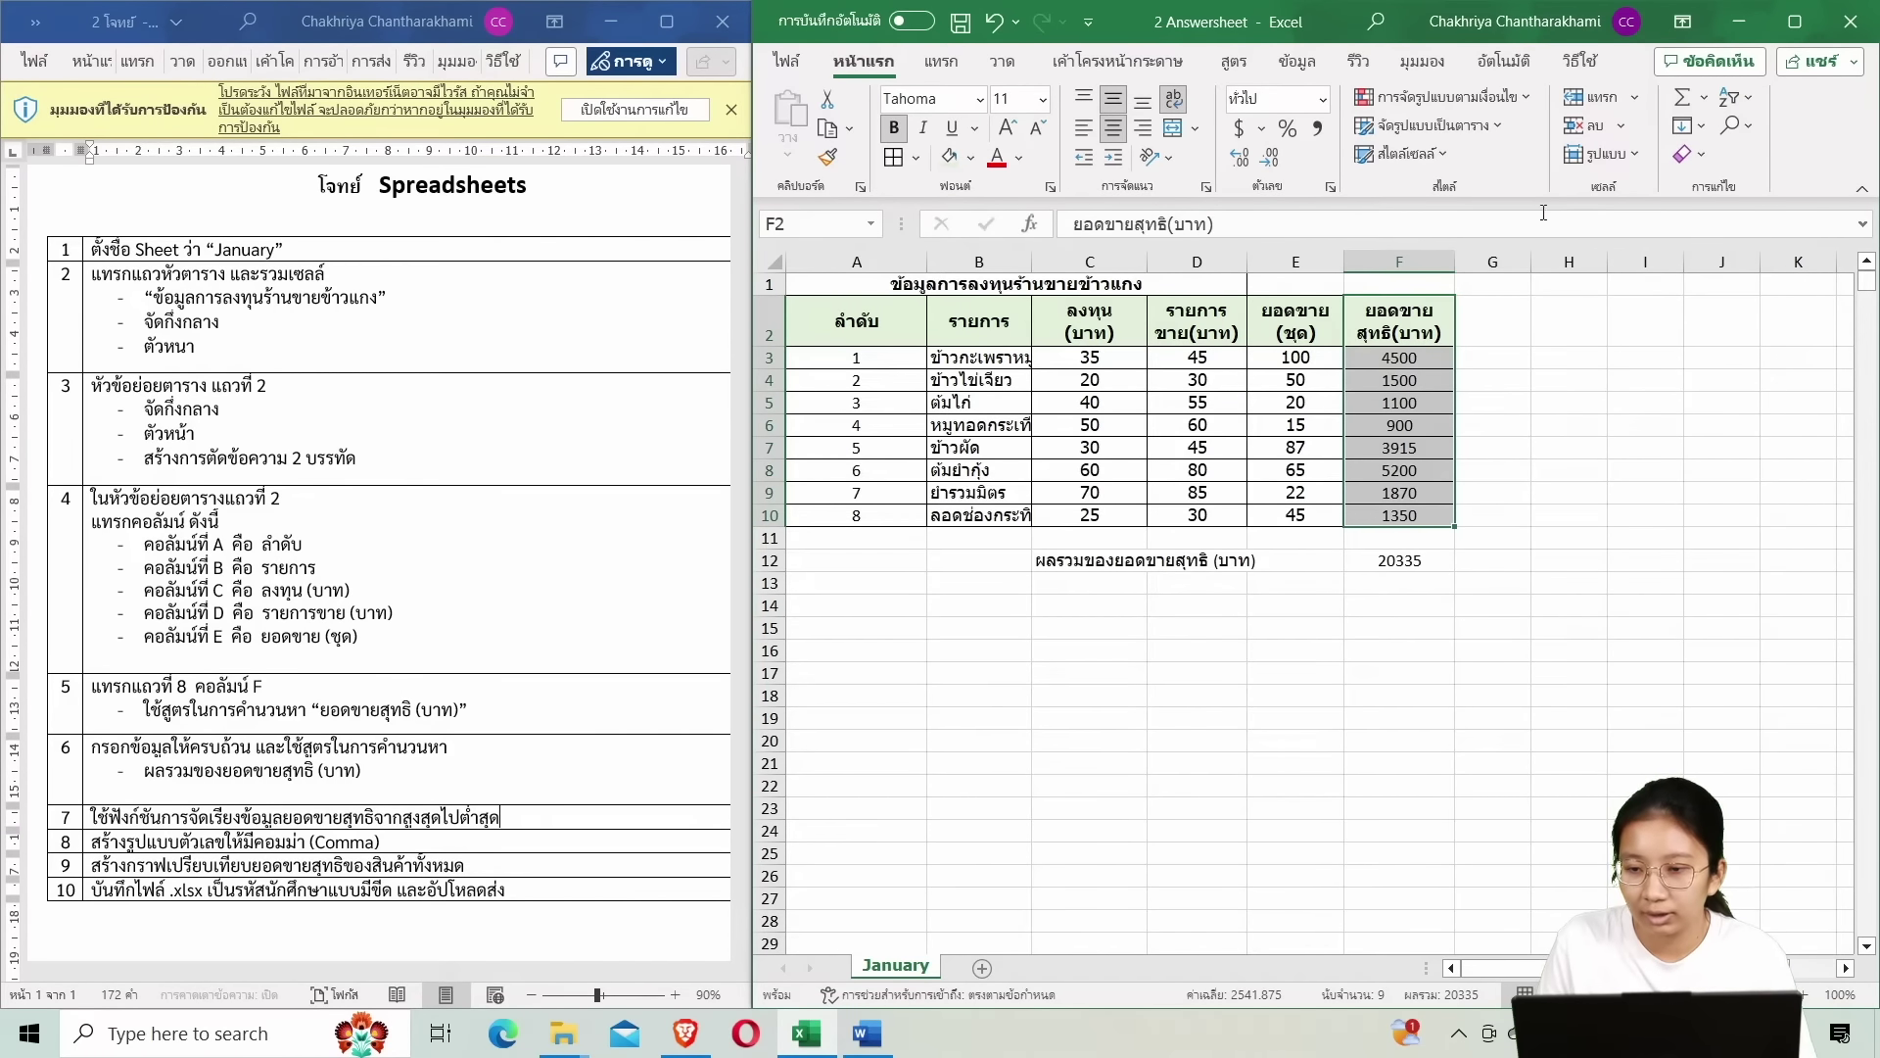
pyautogui.click(1795, 22)
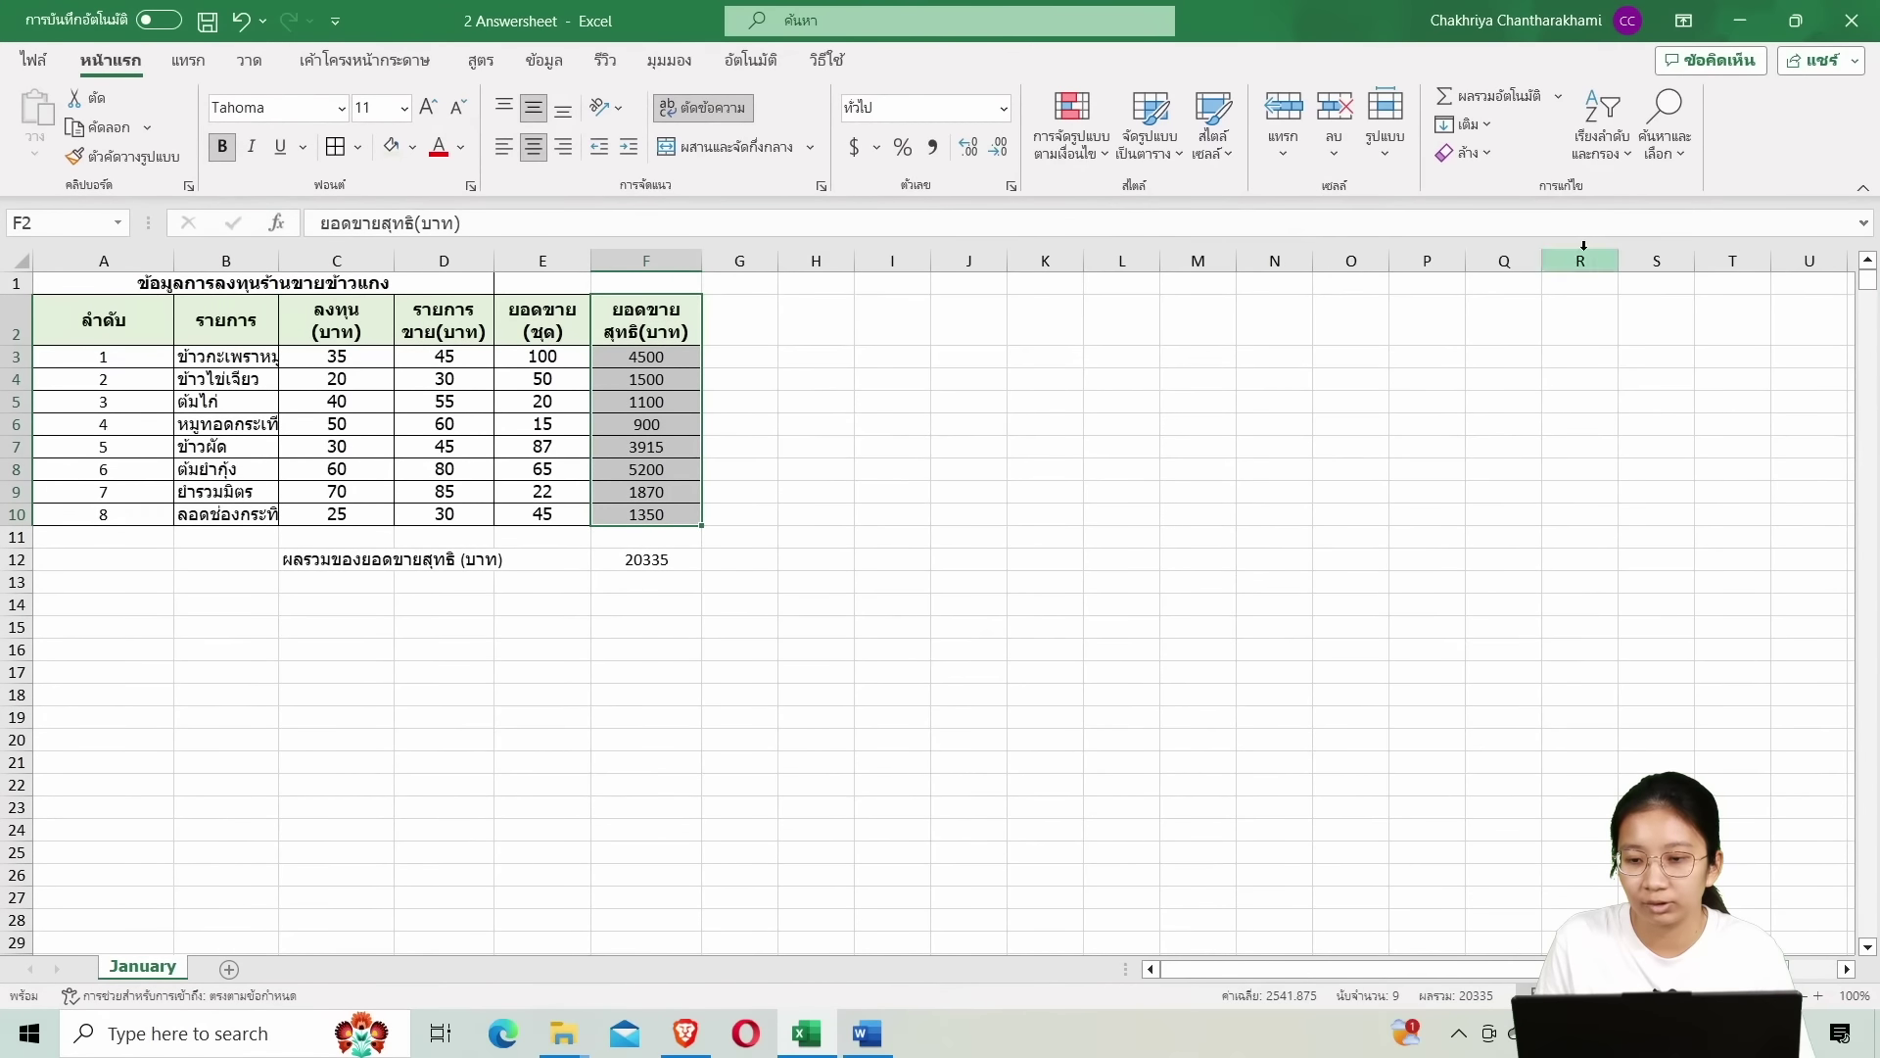
pyautogui.click(1606, 160)
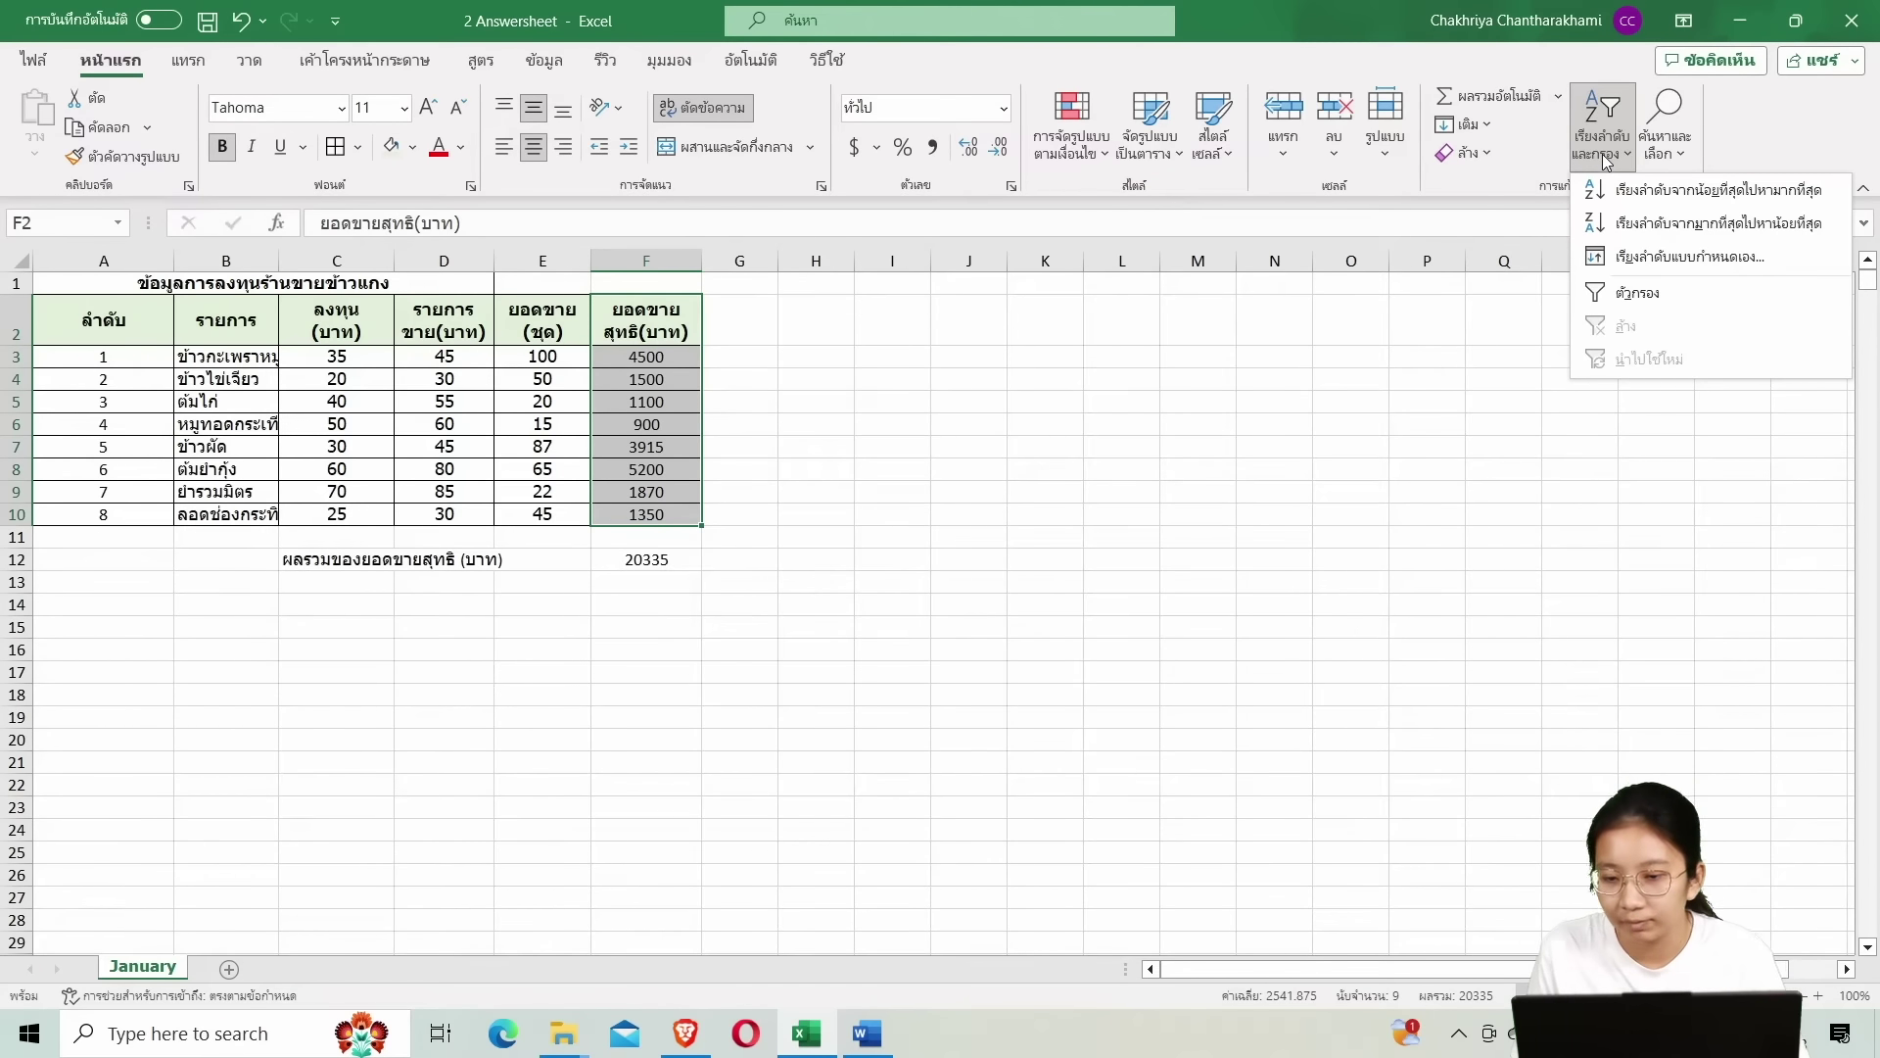
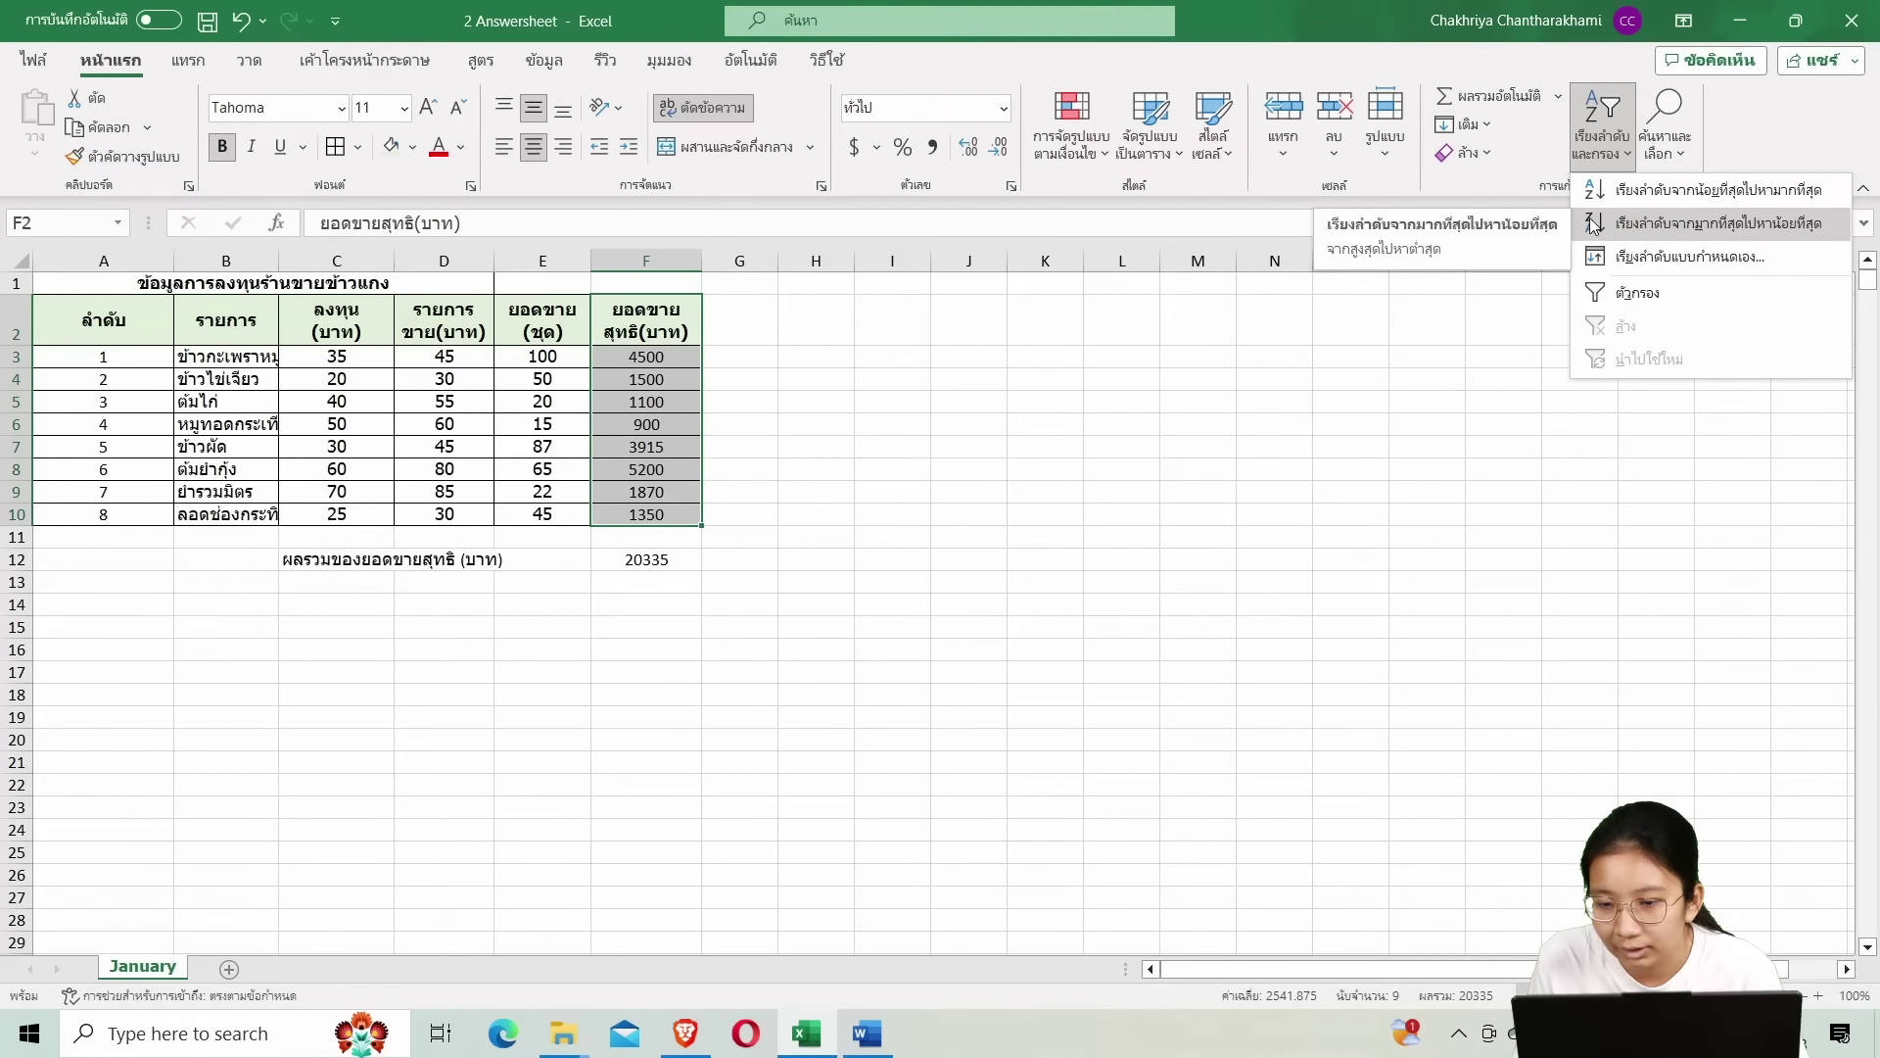
pyautogui.click(1654, 223)
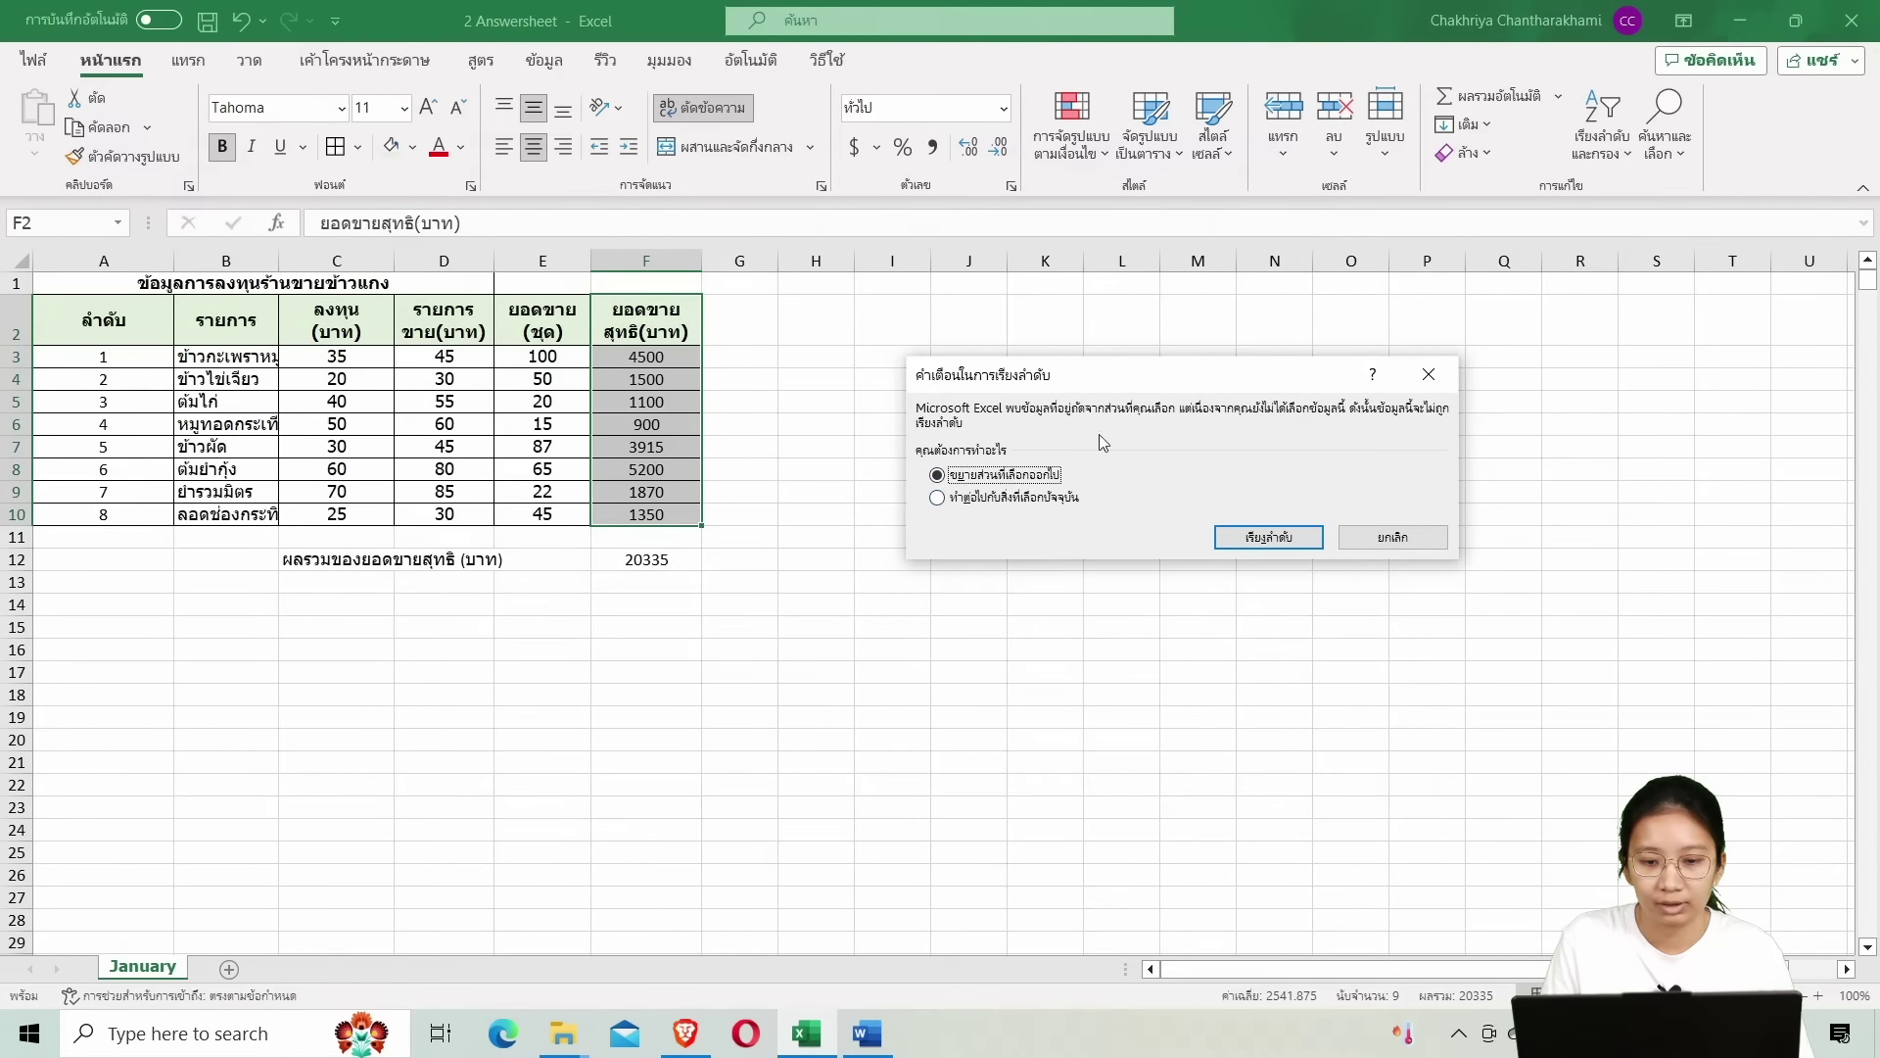
pyautogui.click(1073, 497)
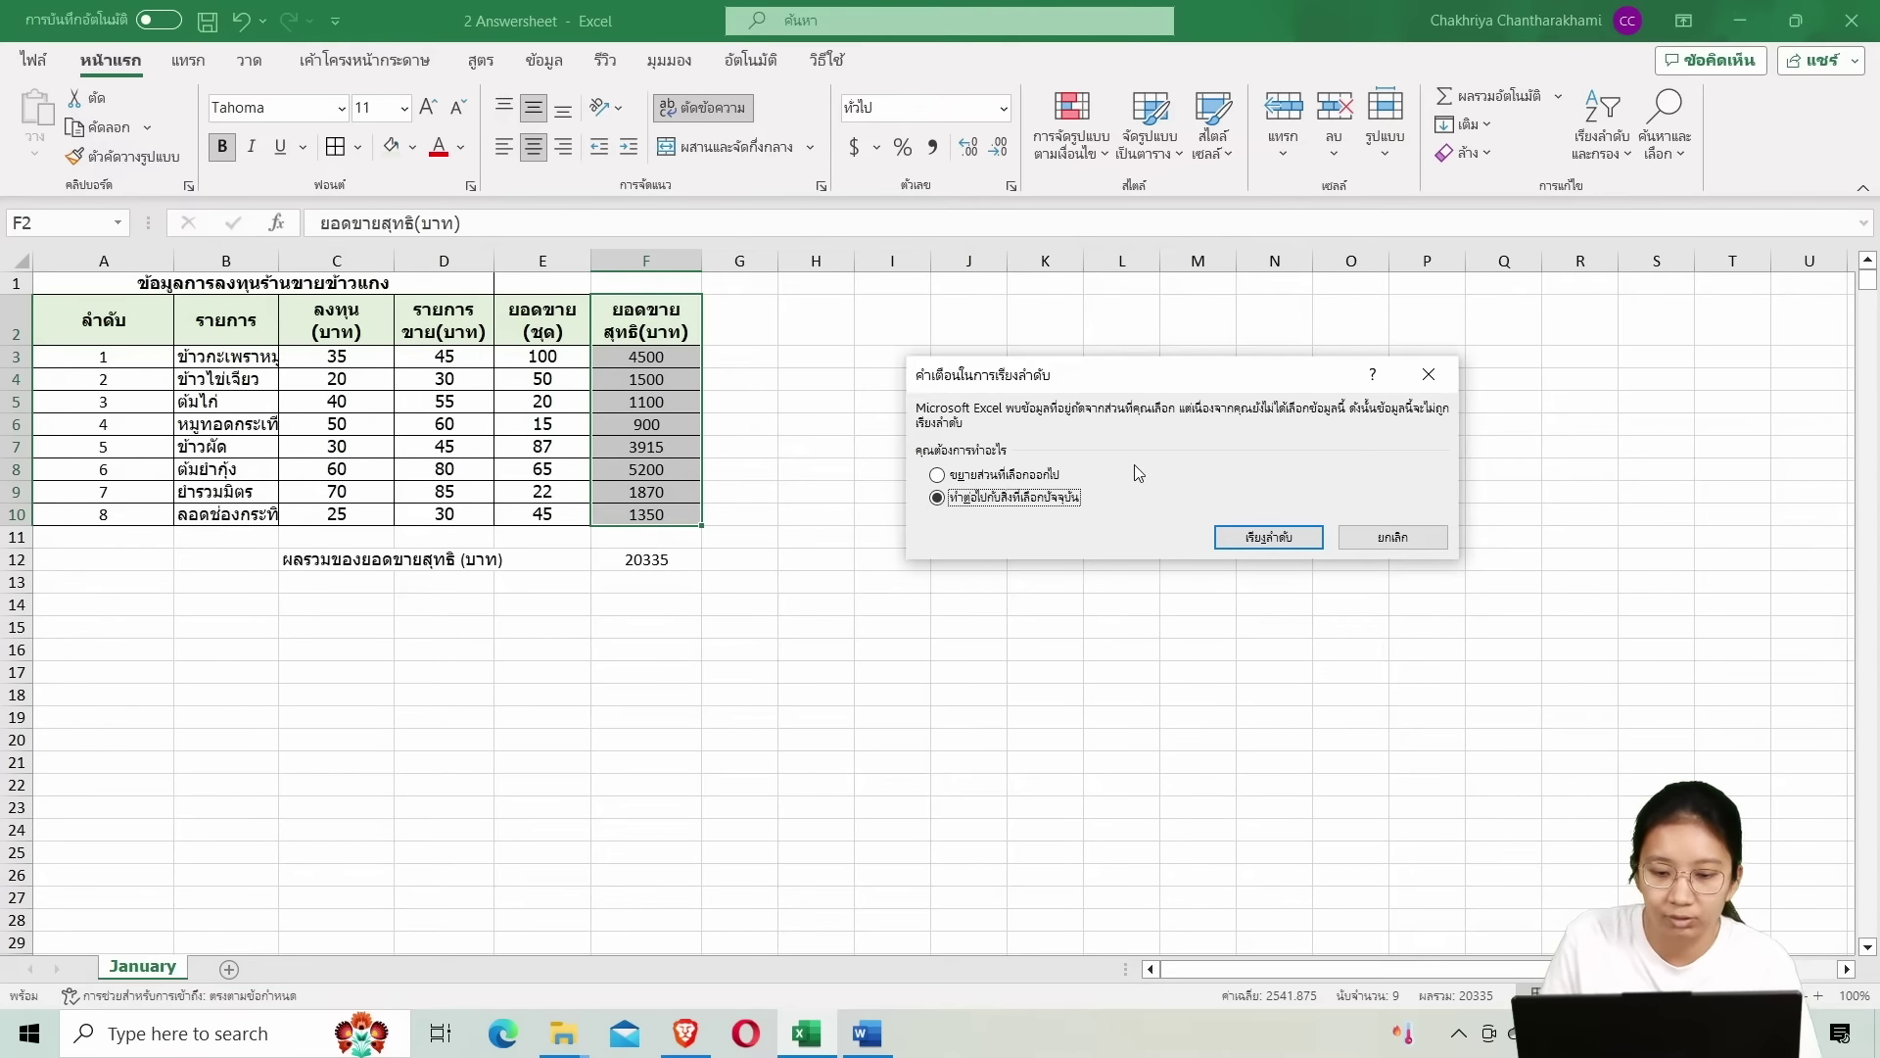
pyautogui.click(1256, 541)
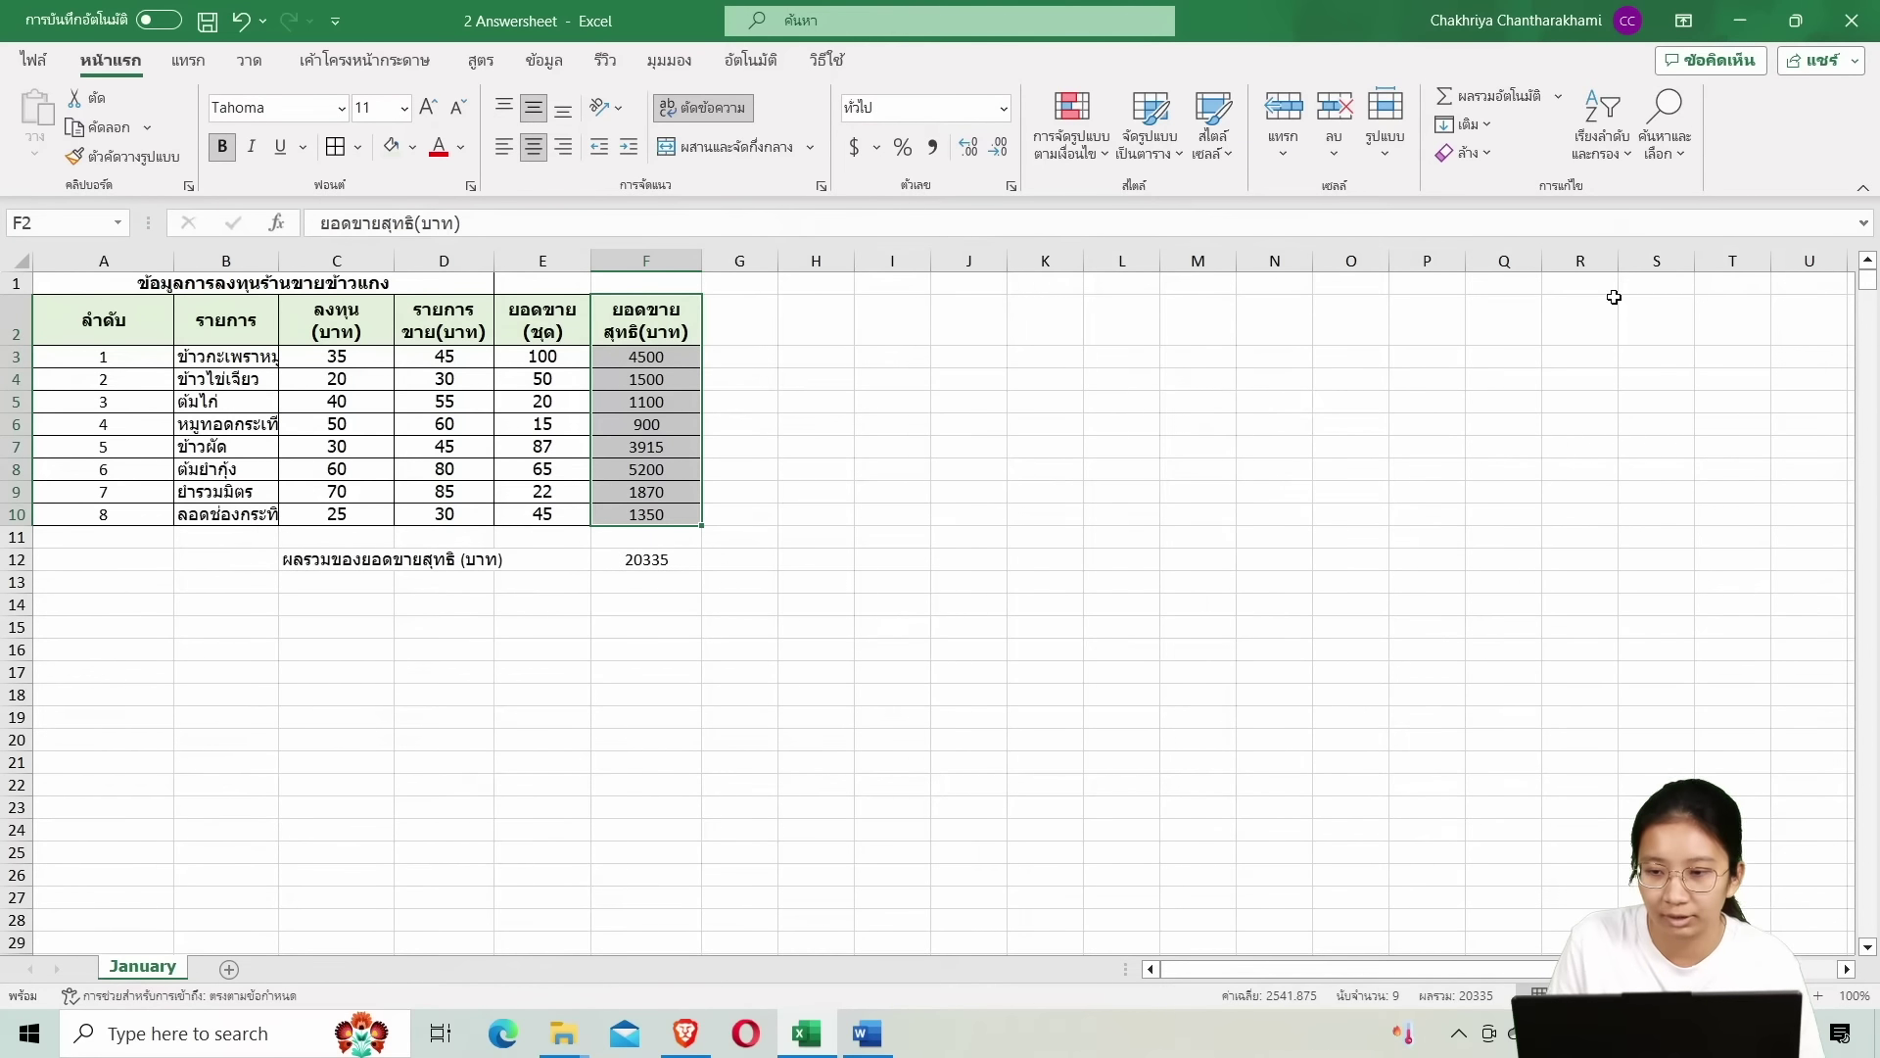
pyautogui.press('Return')
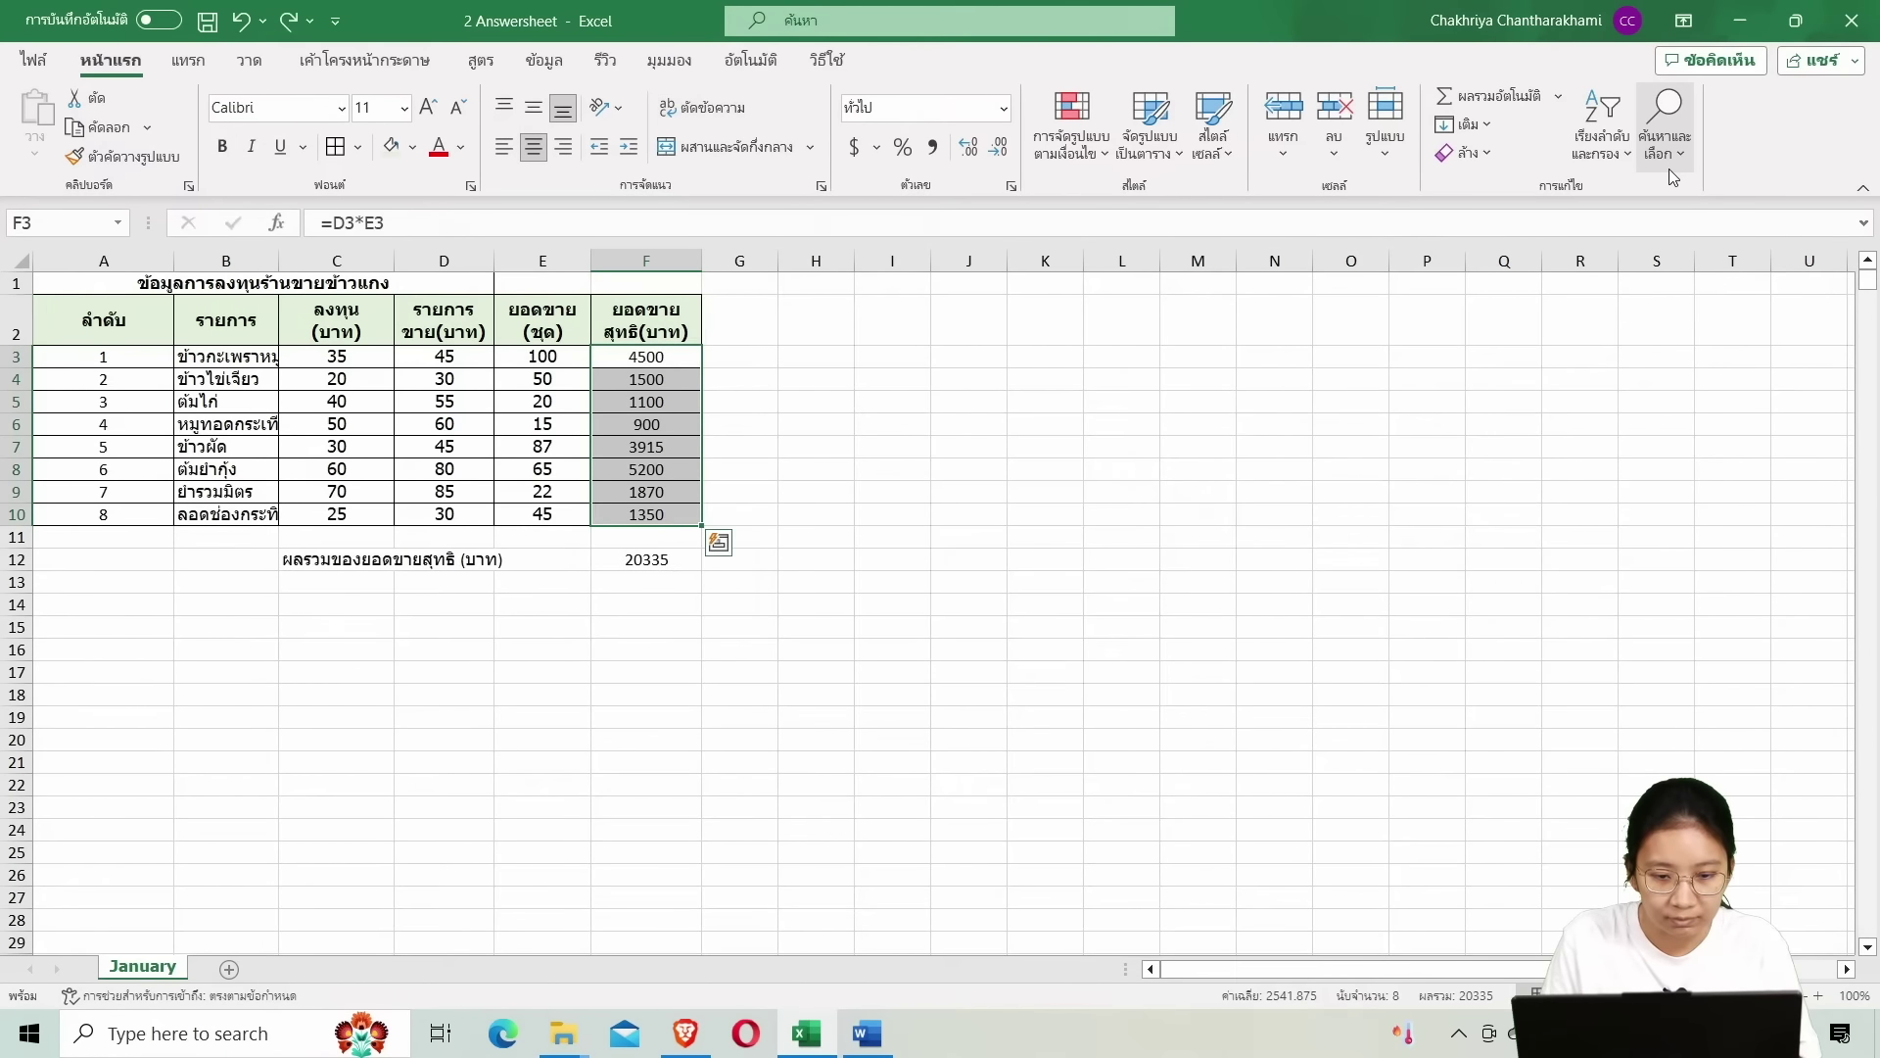
# Sort the net sales column F2:F10 from largest to smallest, expanding the selection to the whole table.
pyautogui.click(647, 379)
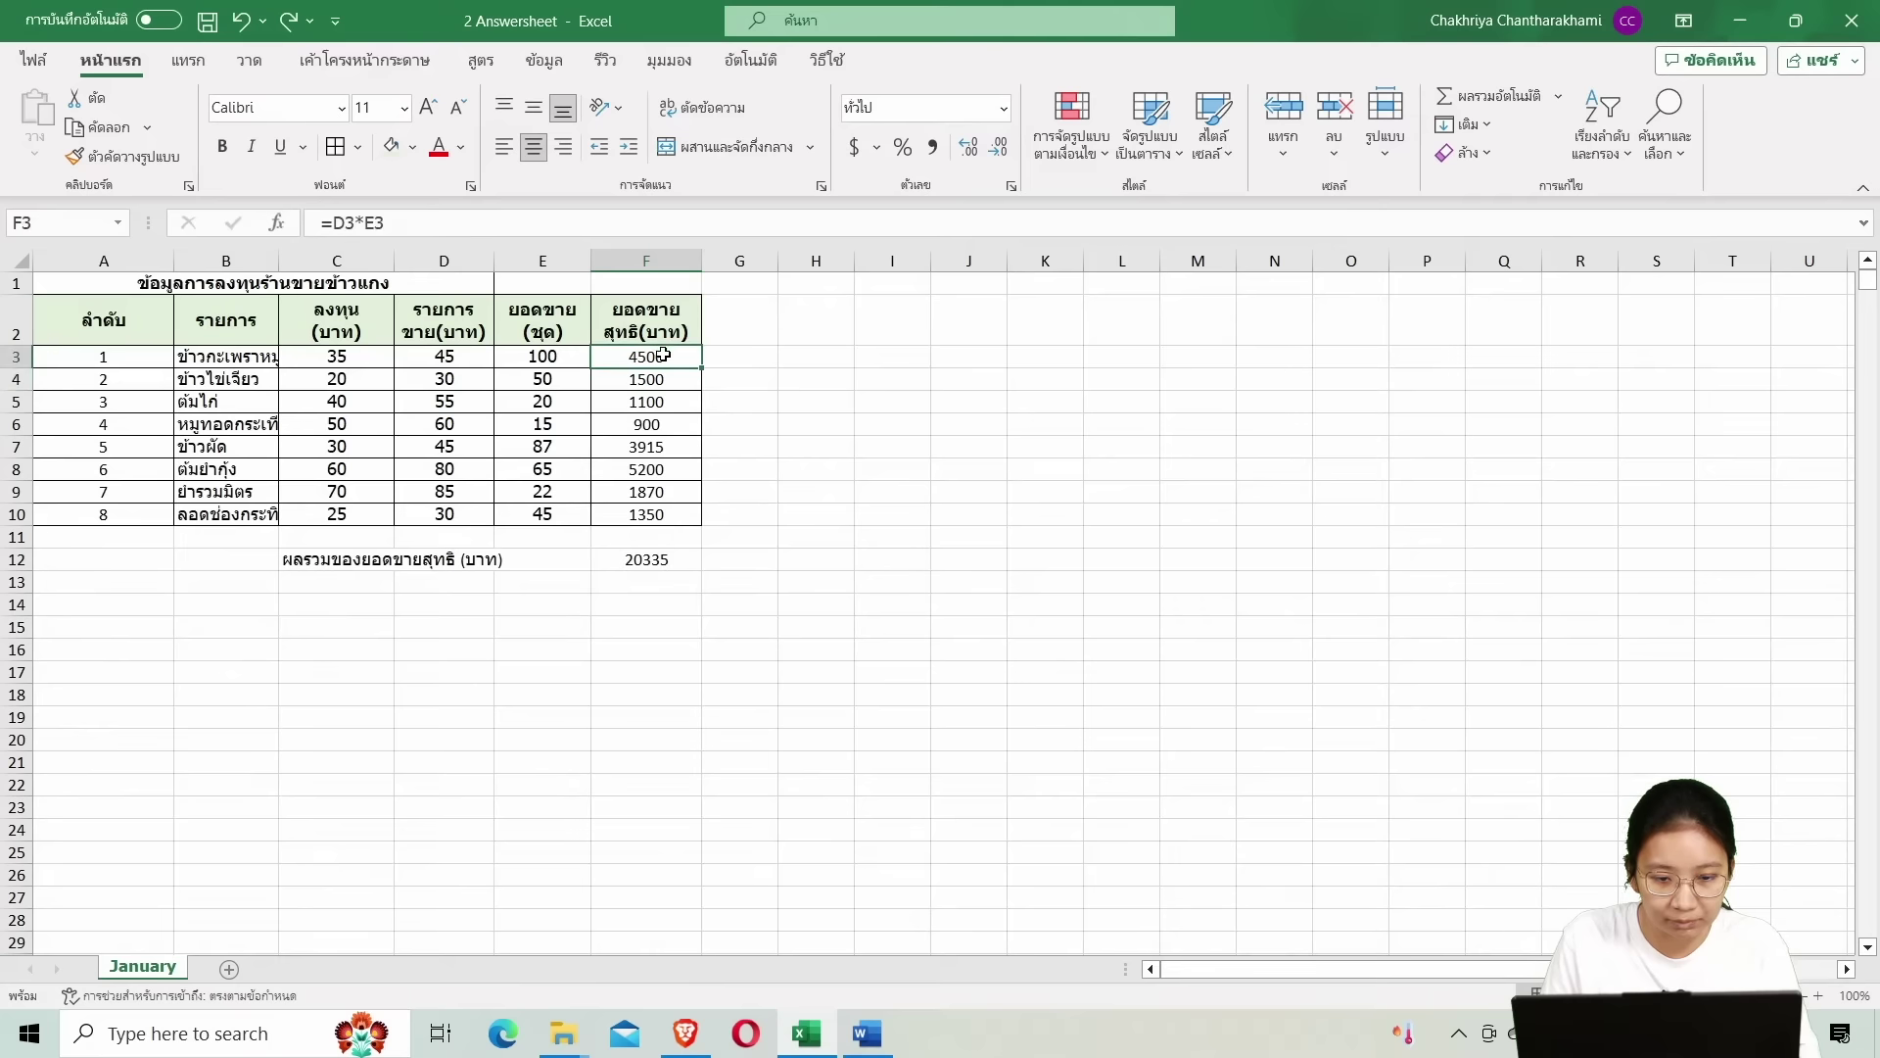
pyautogui.moveTo(647, 320); pyautogui.dragTo(648, 516)
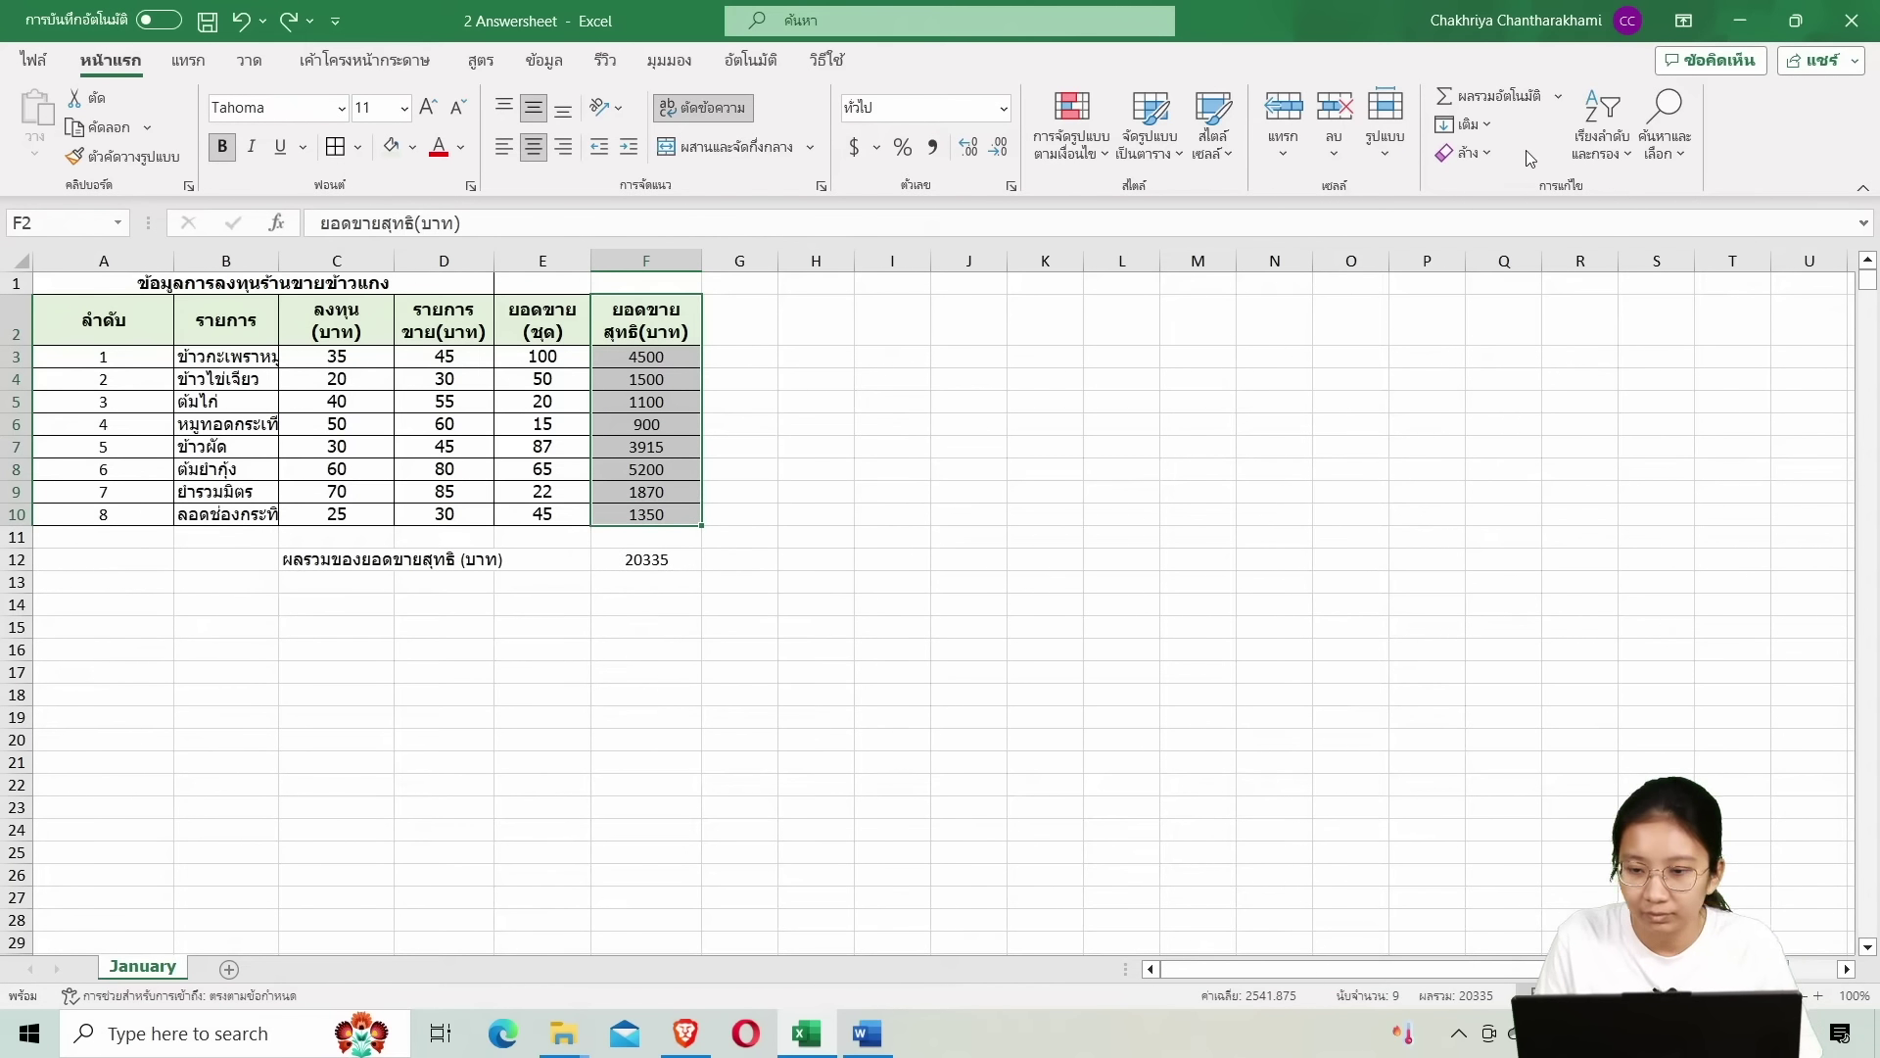
pyautogui.click(1616, 142)
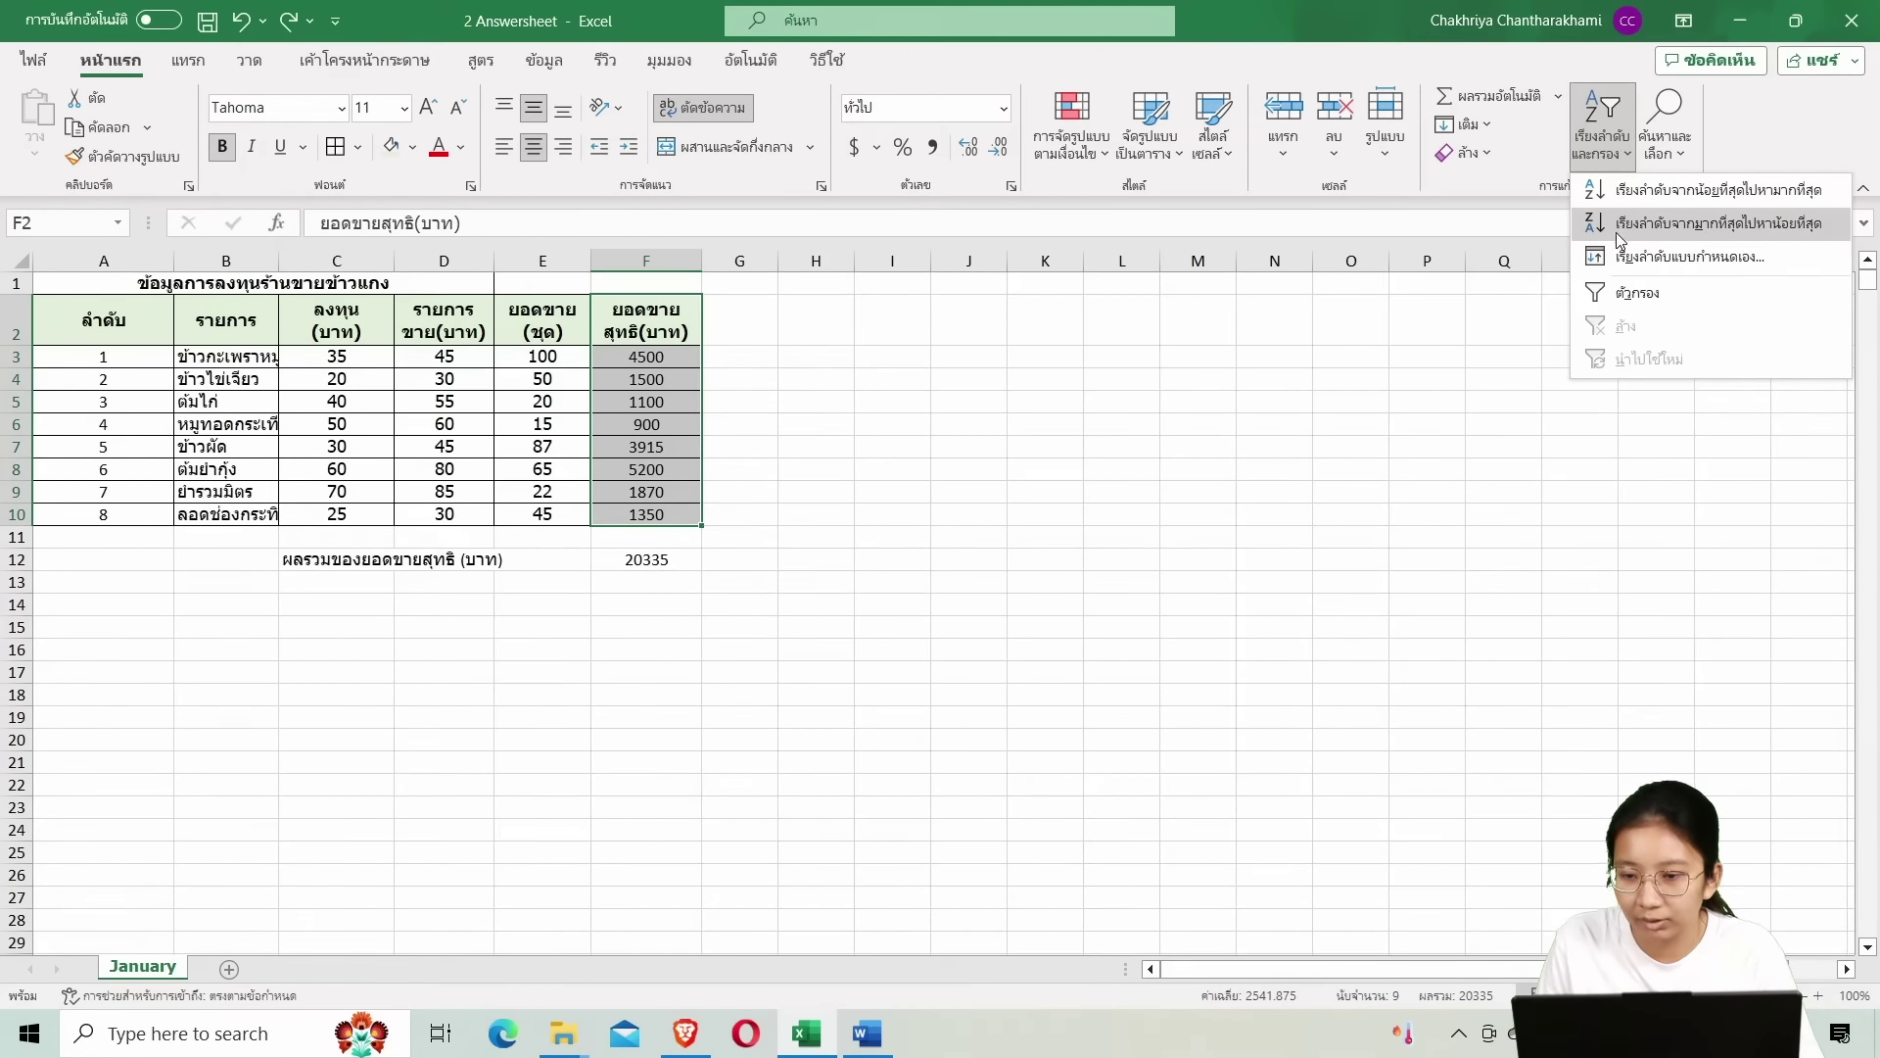
pyautogui.click(1708, 224)
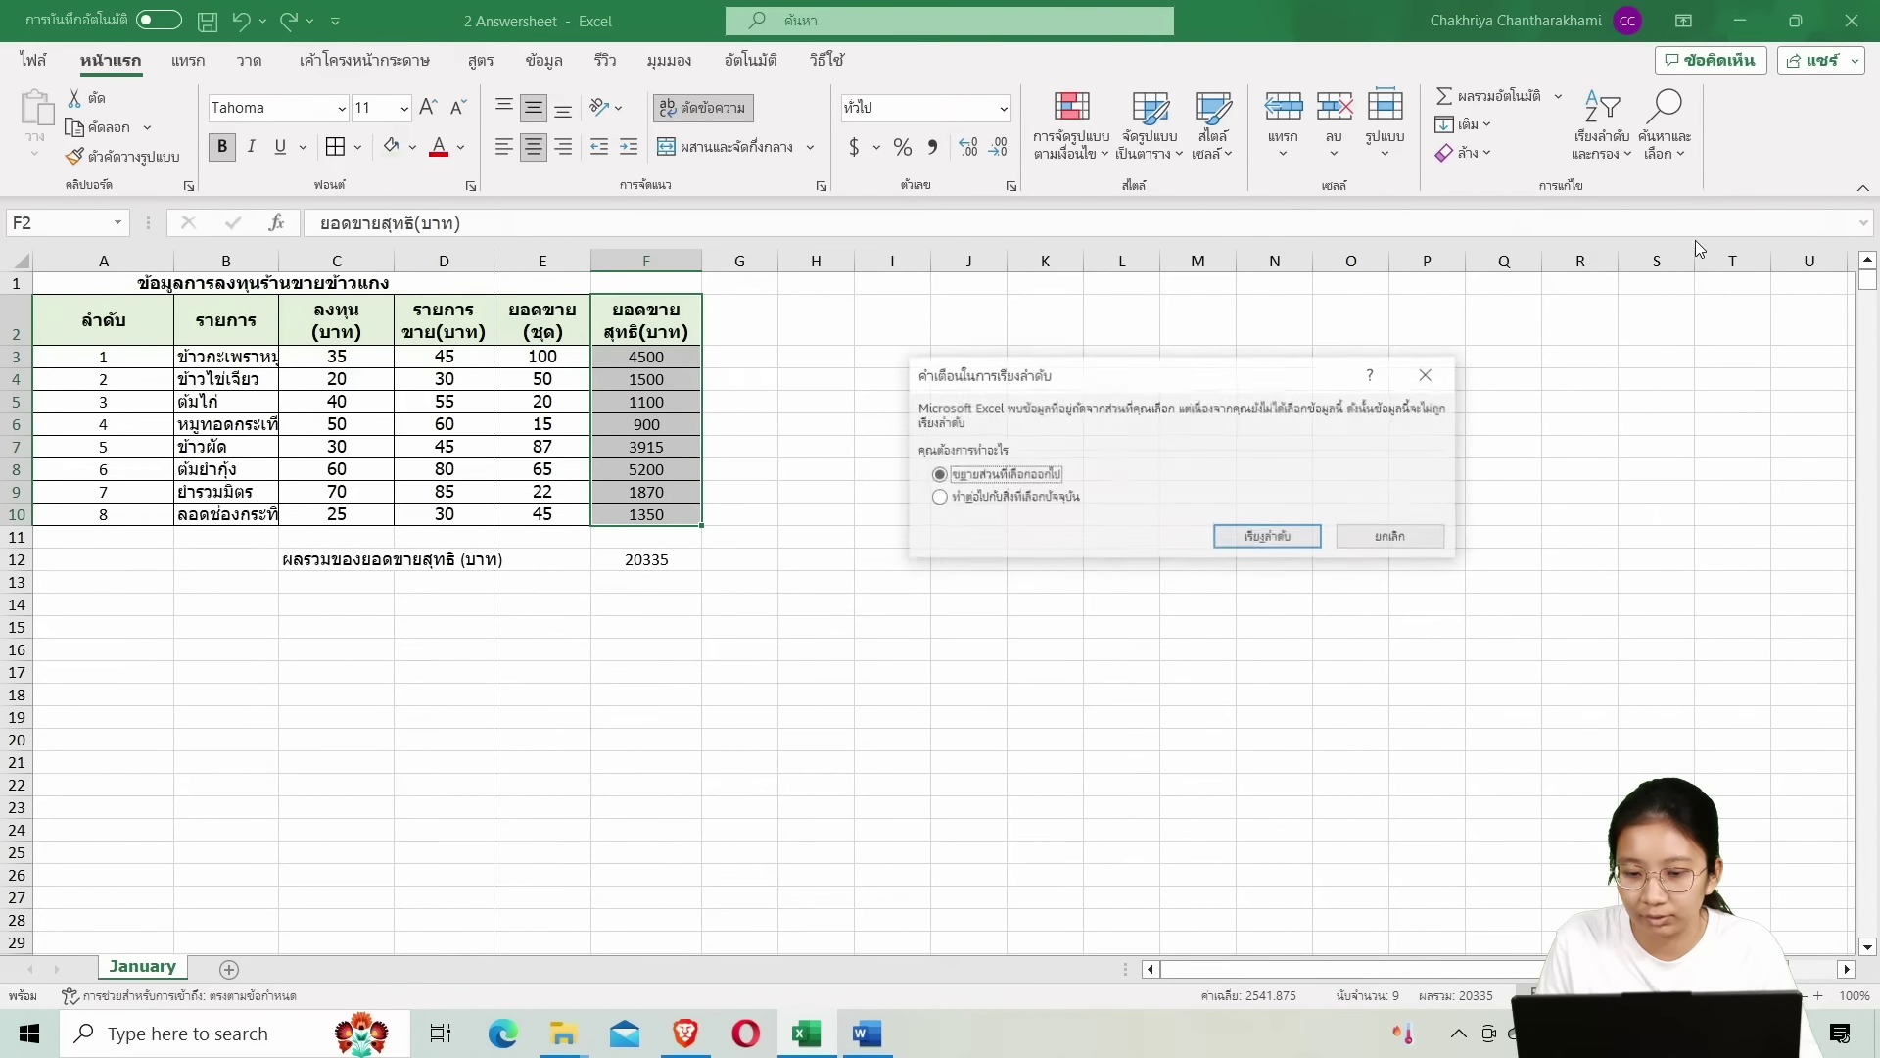
pyautogui.click(1269, 537)
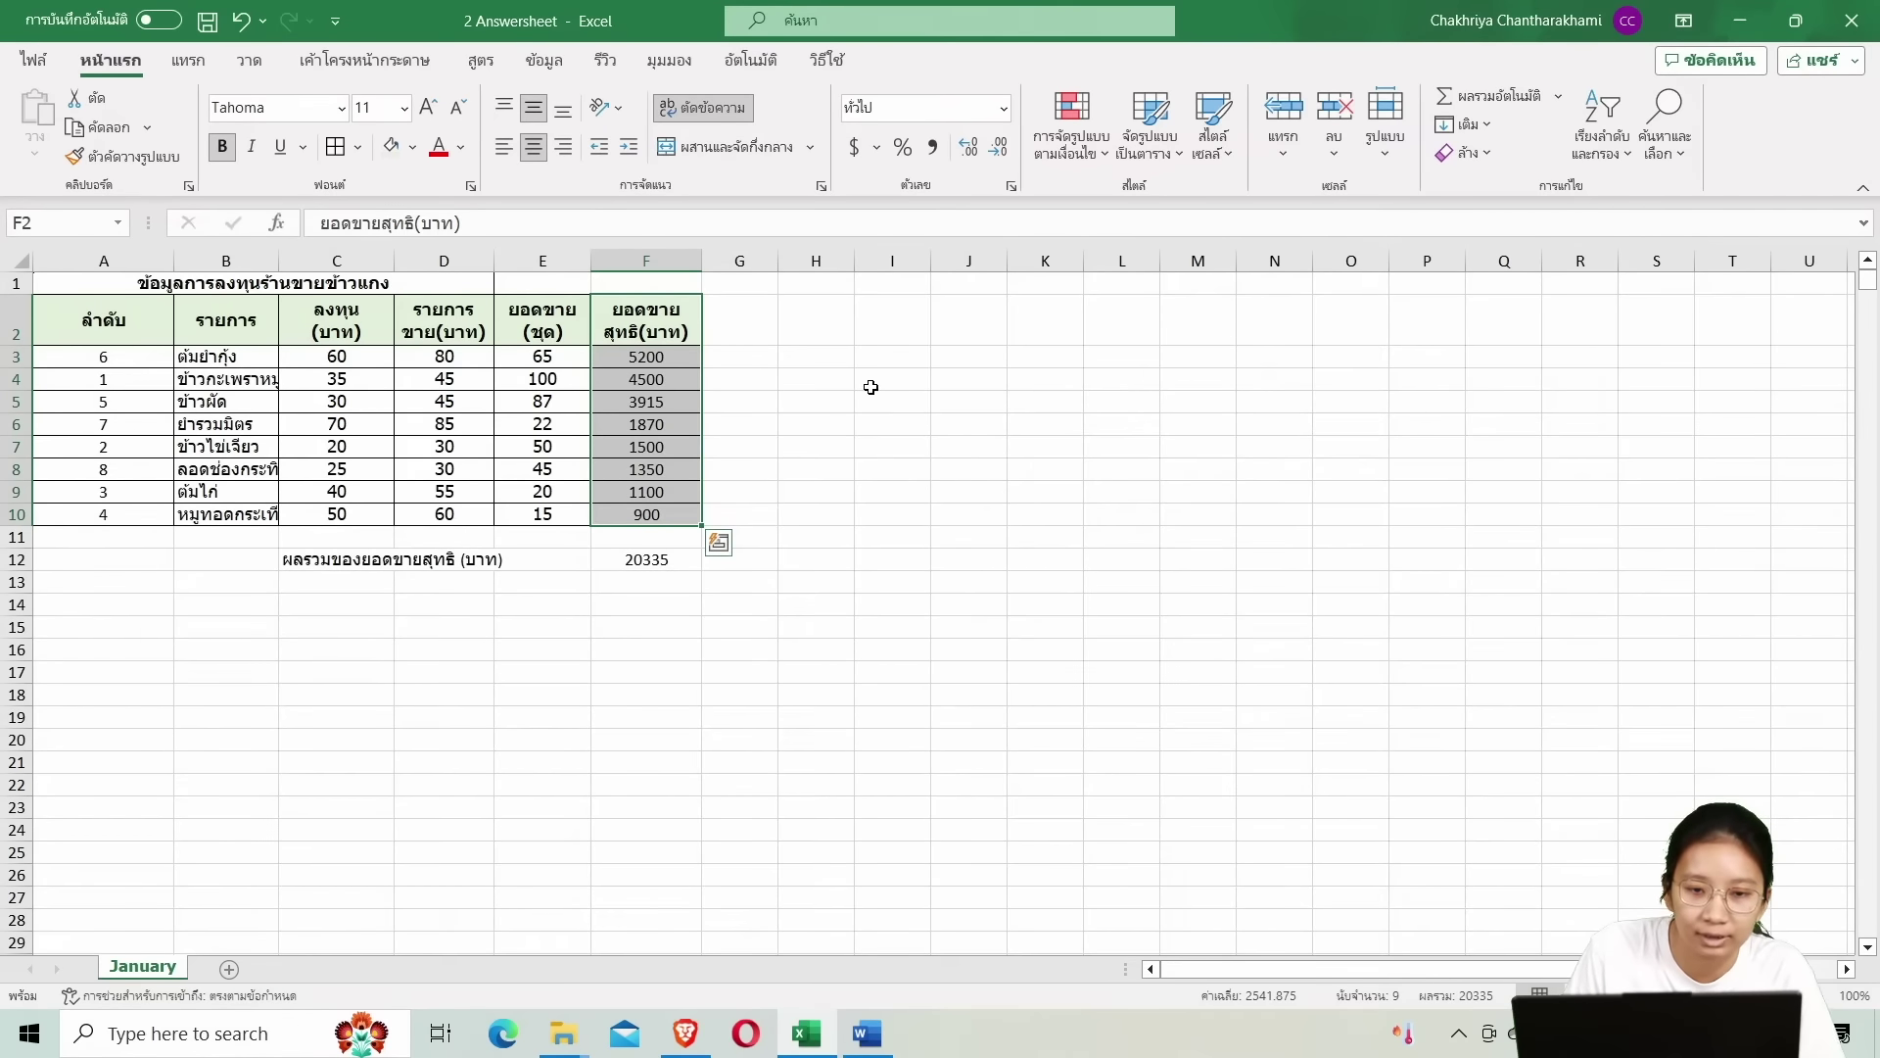
# Place the workbook beside the assignment document and check the sorted food items against their net sales, down to the total in F12.
pyautogui.moveTo(641, 19); pyautogui.dragTo(1875, 186)
pyautogui.click(1557, 380)
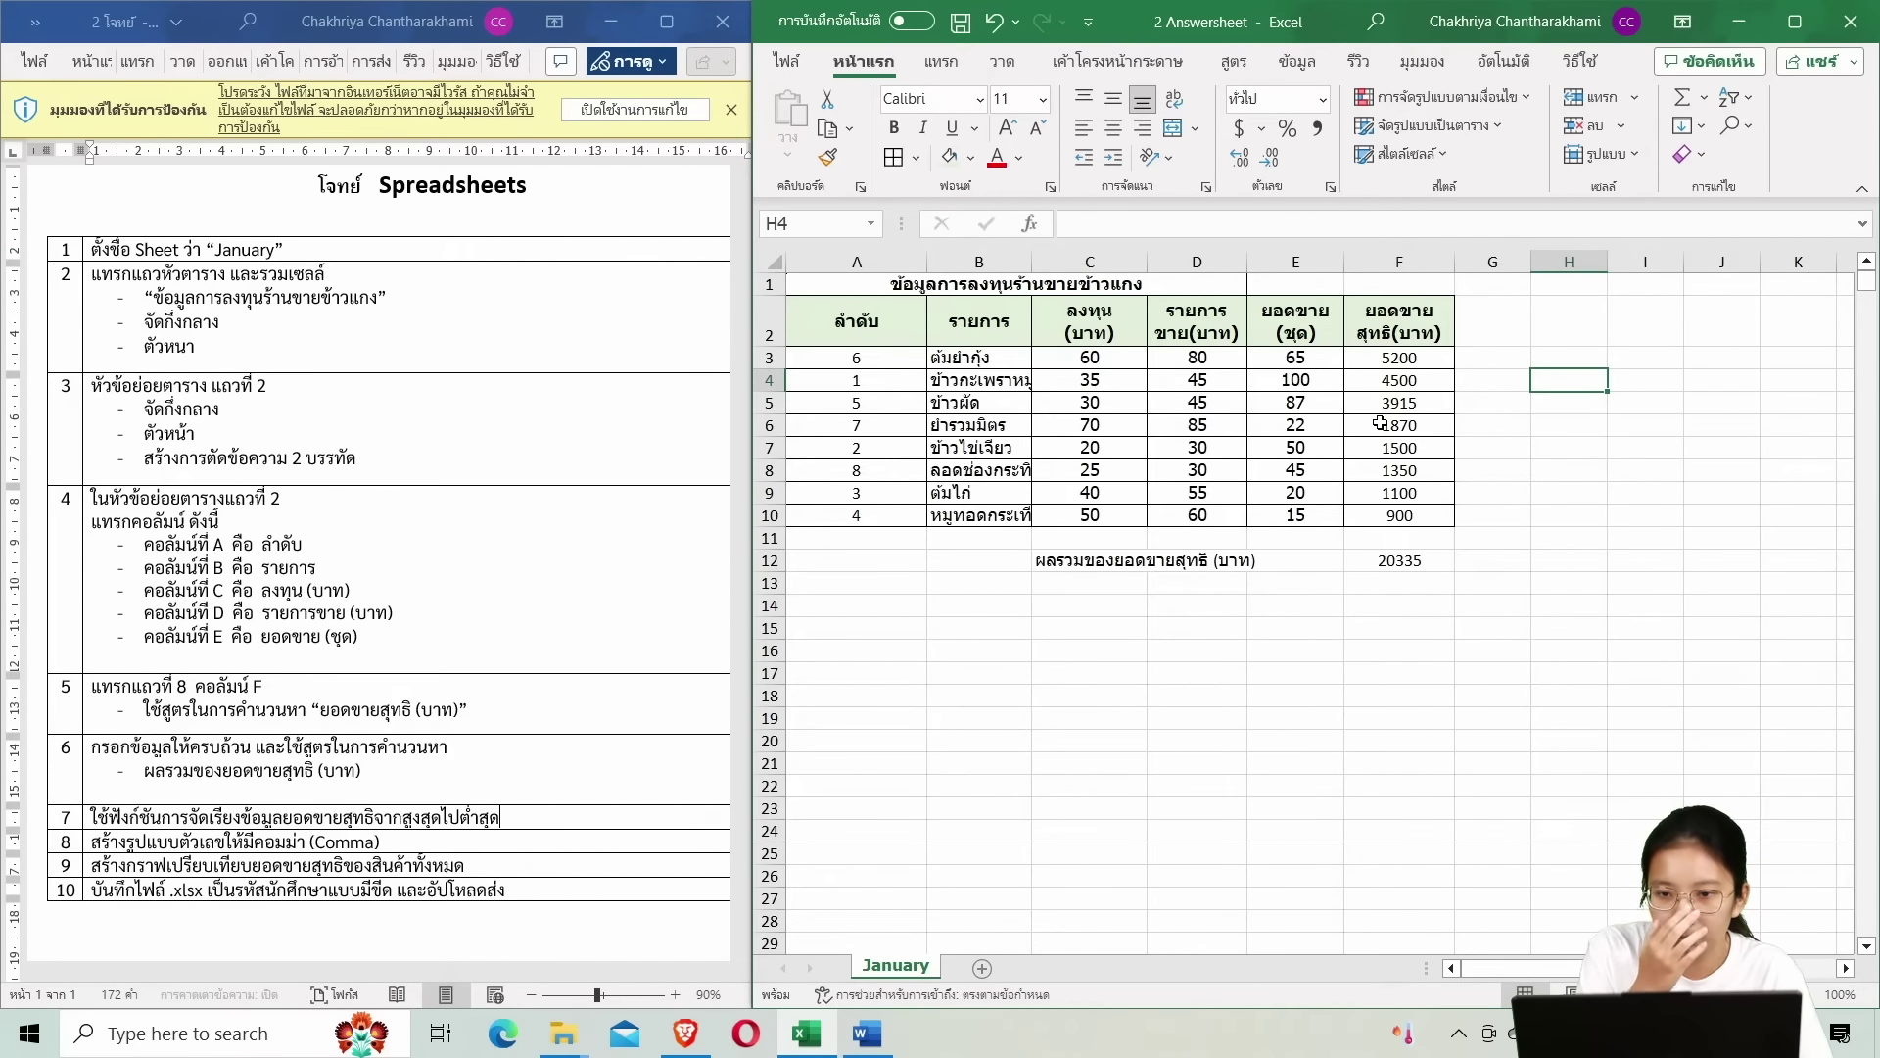
pyautogui.click(1414, 359)
pyautogui.click(997, 362)
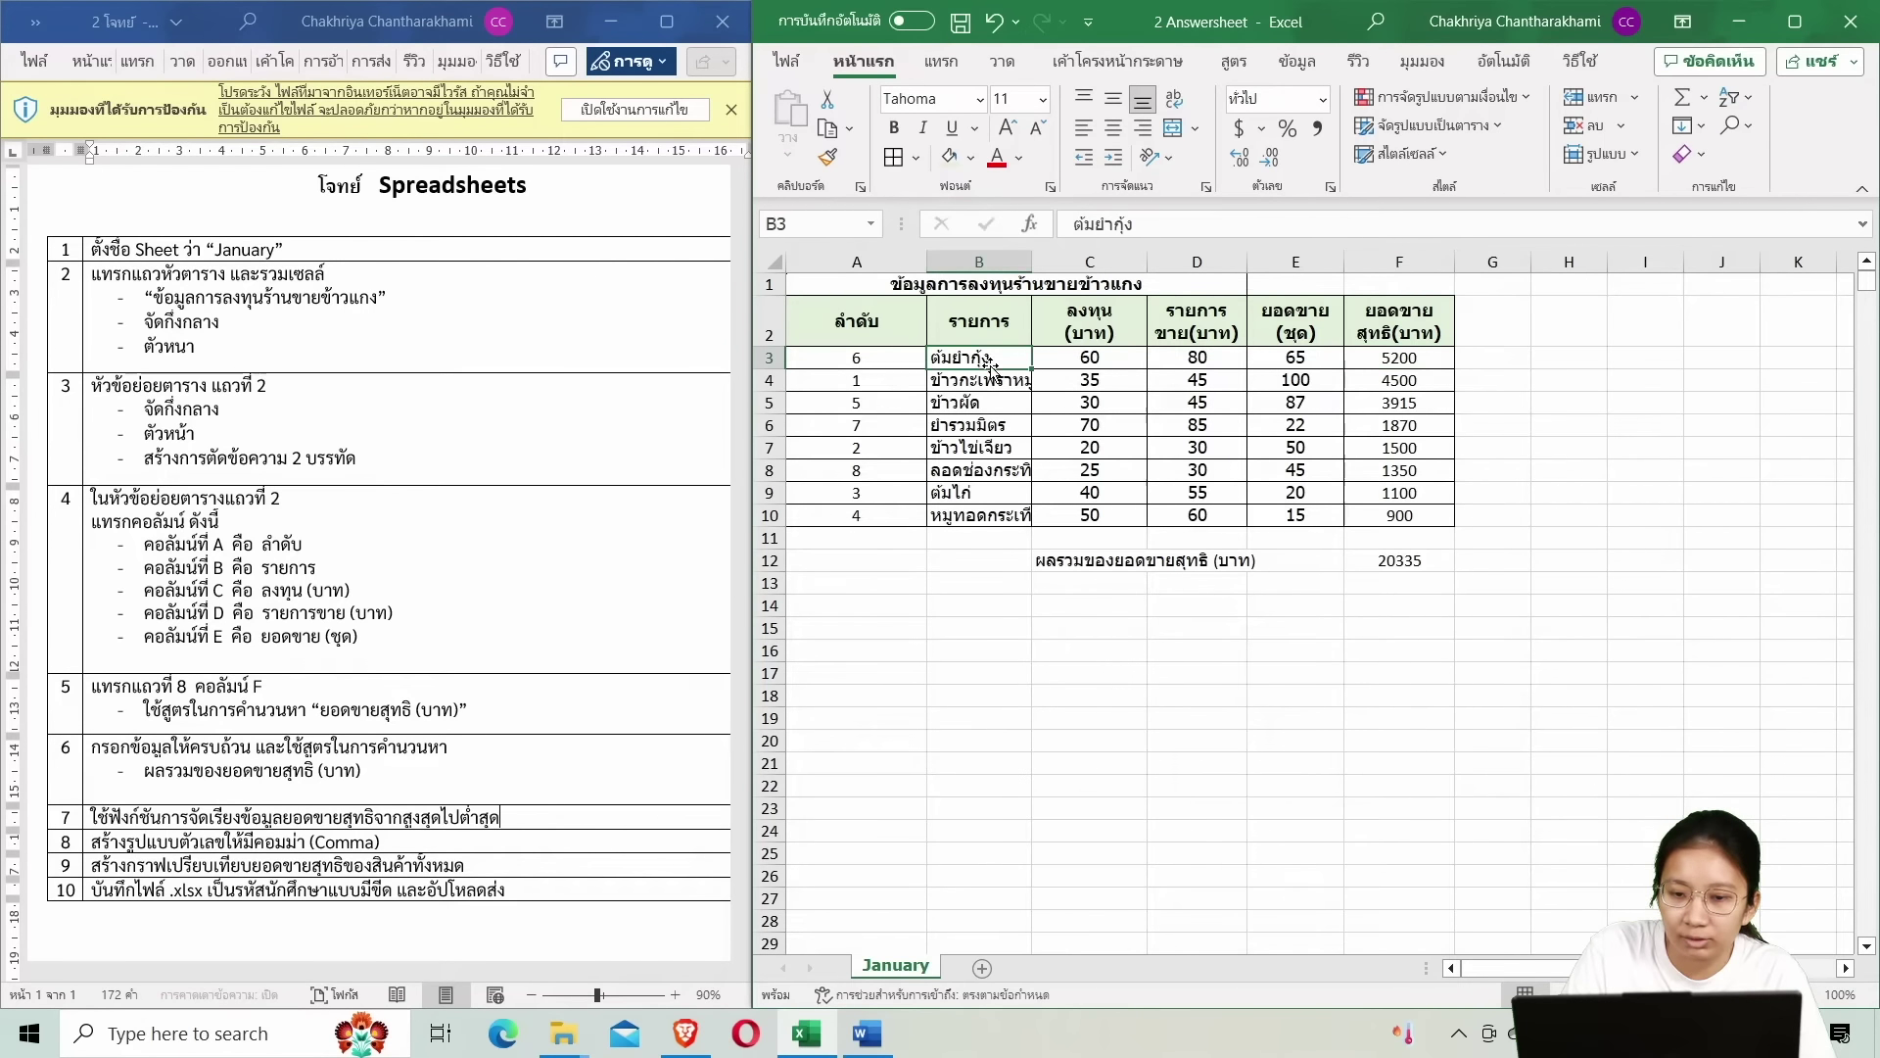
pyautogui.press('Down')
pyautogui.press('Down')
pyautogui.press('Down')
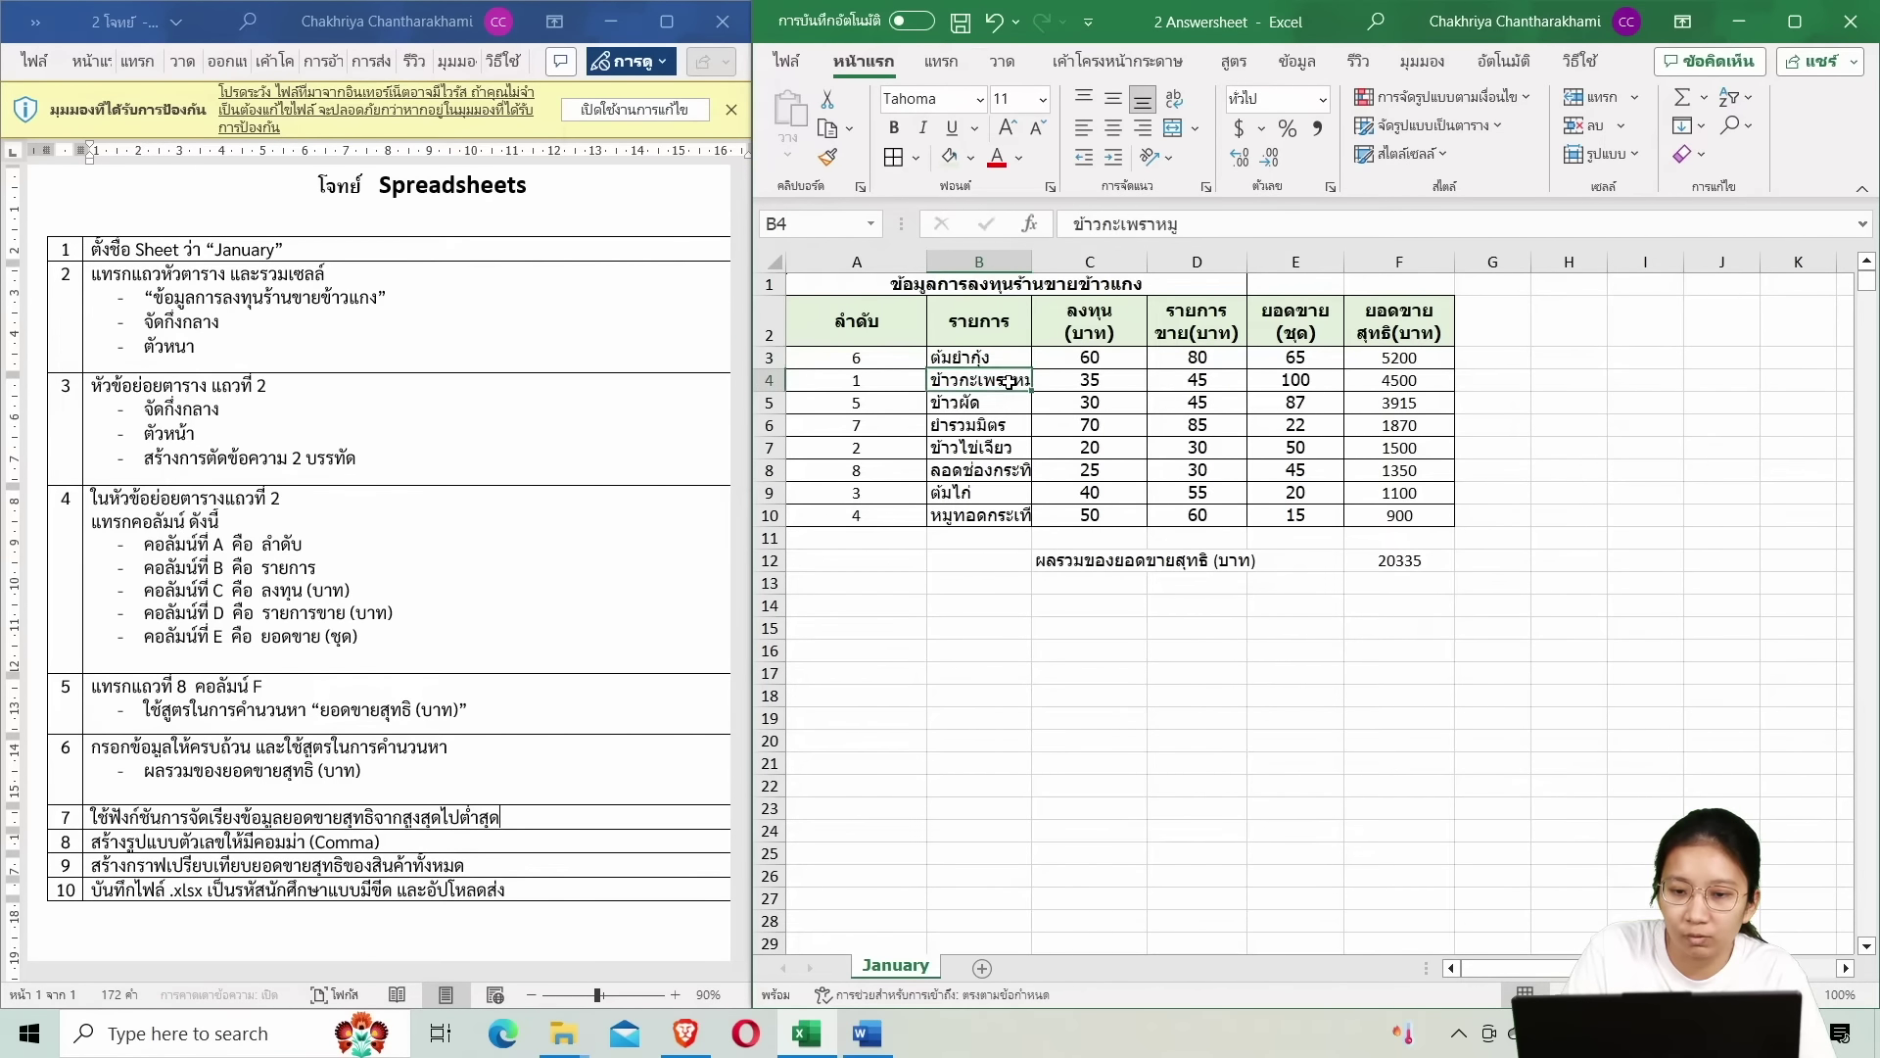
pyautogui.click(1415, 428)
pyautogui.press('Down')
pyautogui.press('Down')
pyautogui.press('Down')
pyautogui.press('Down')
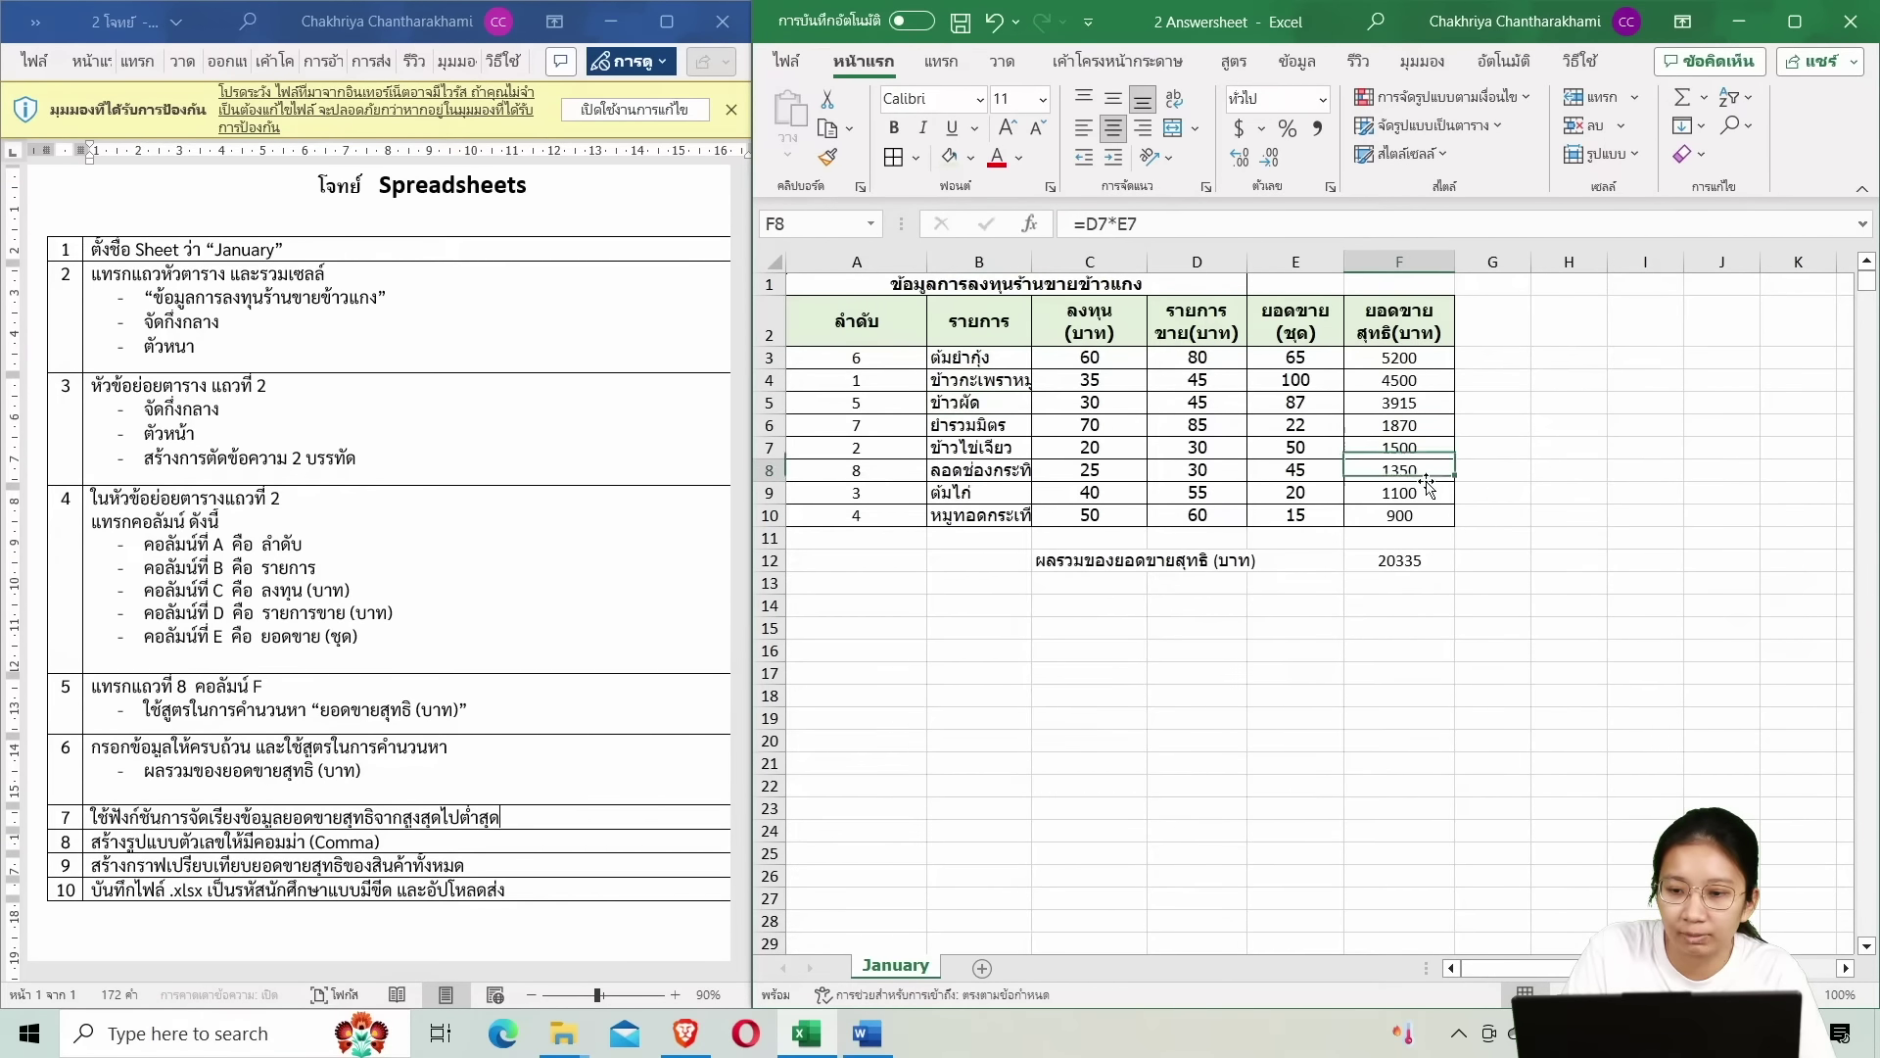
pyautogui.click(987, 517)
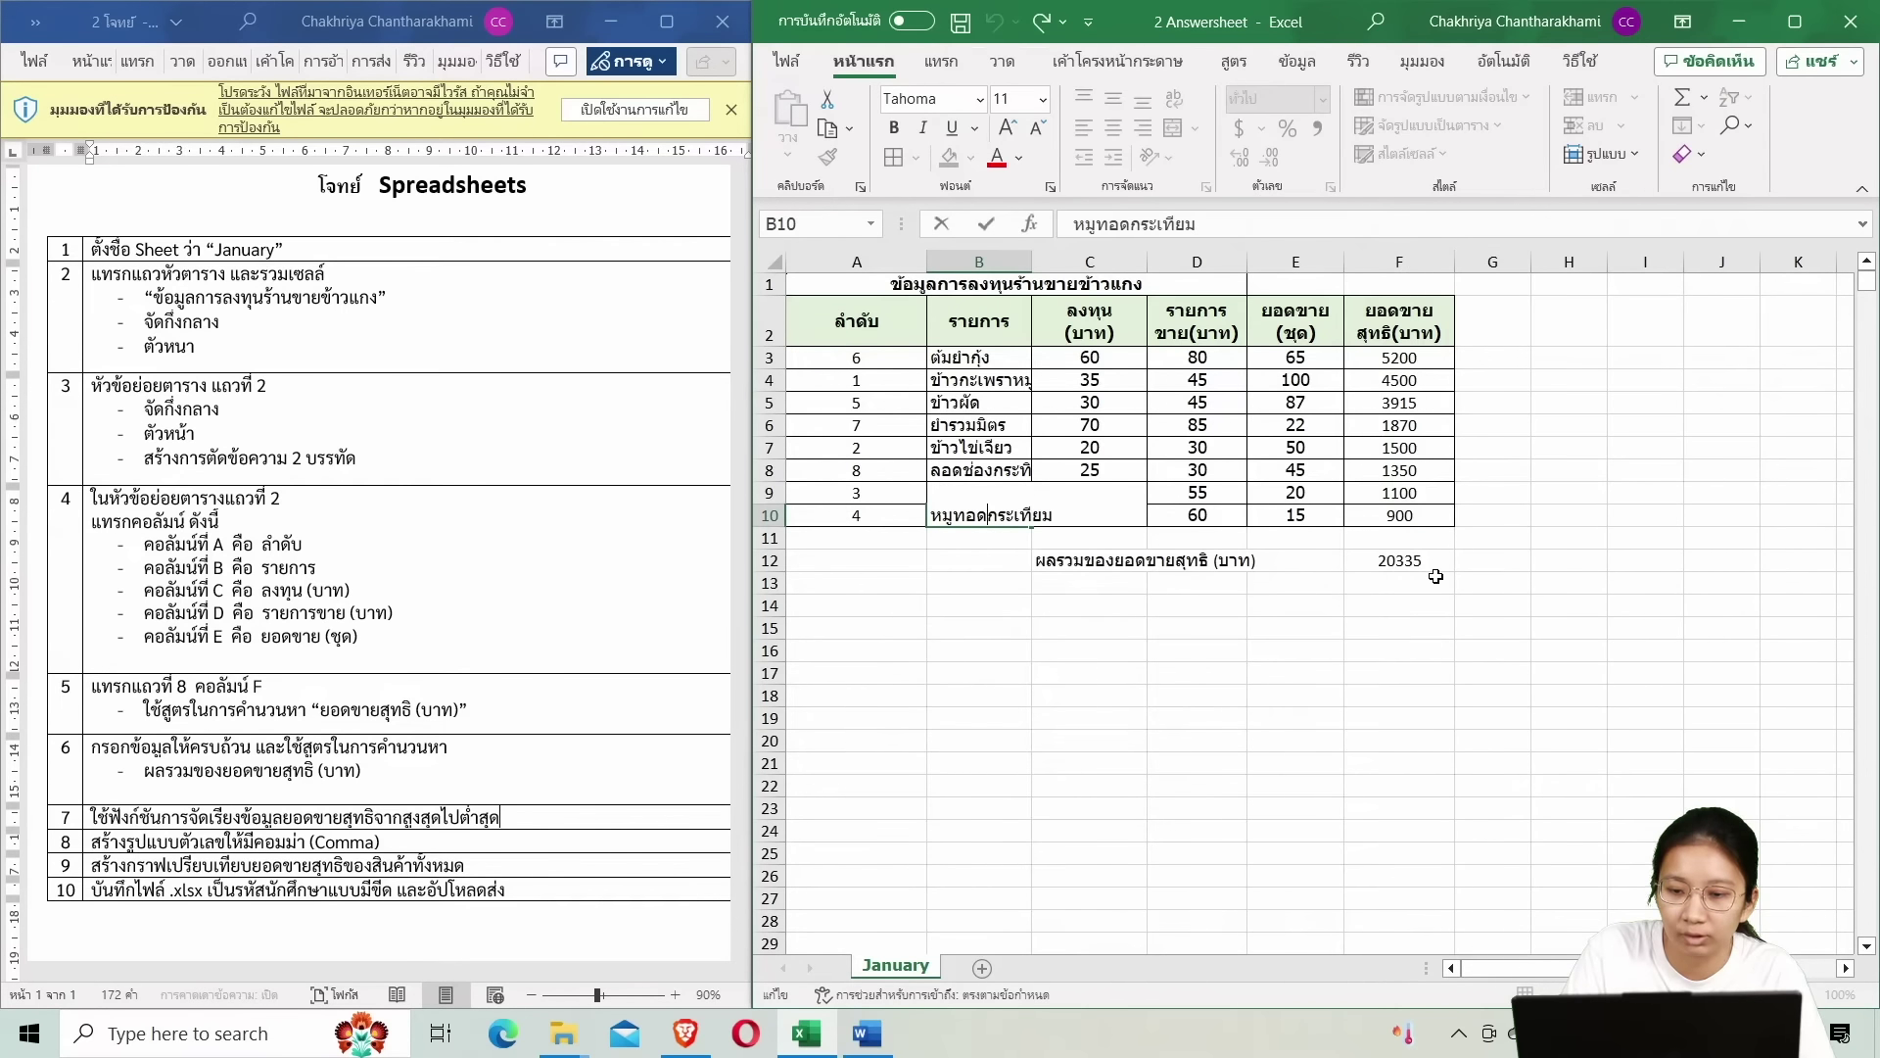
pyautogui.click(1567, 538)
pyautogui.click(1398, 560)
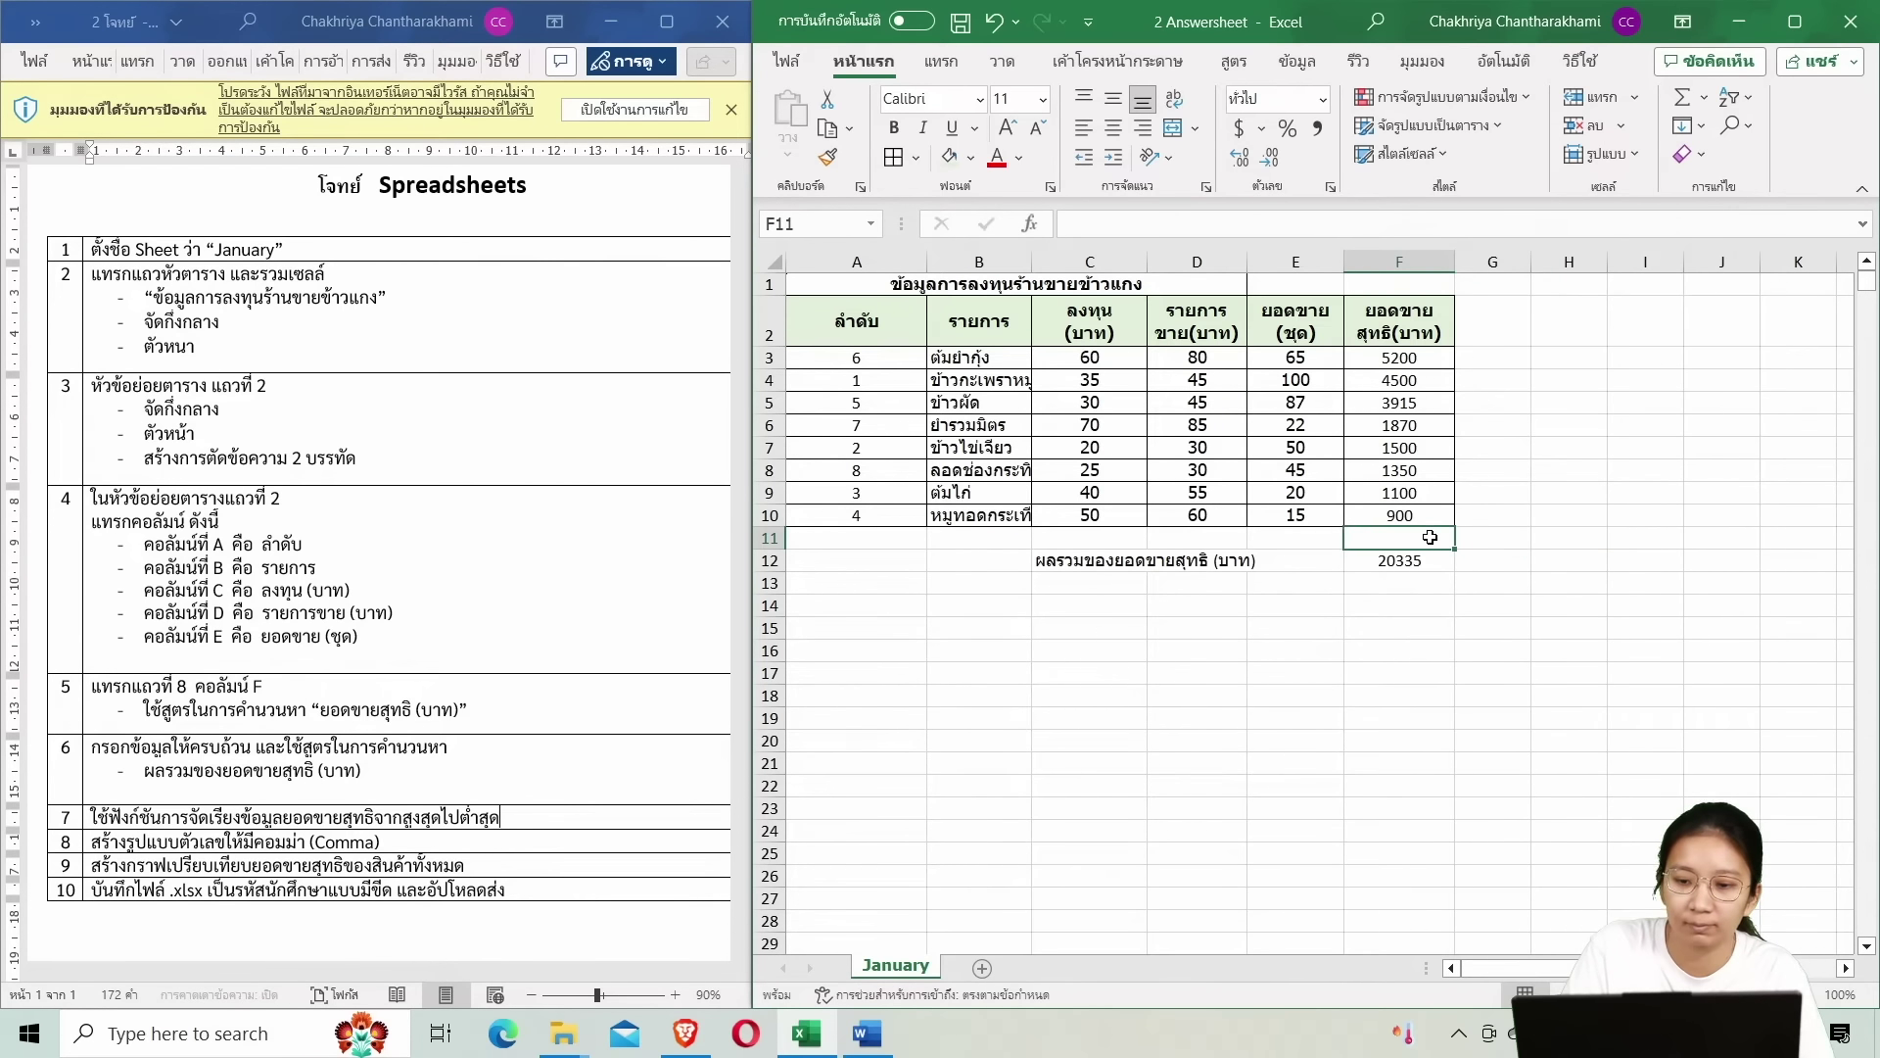
pyautogui.click(1662, 470)
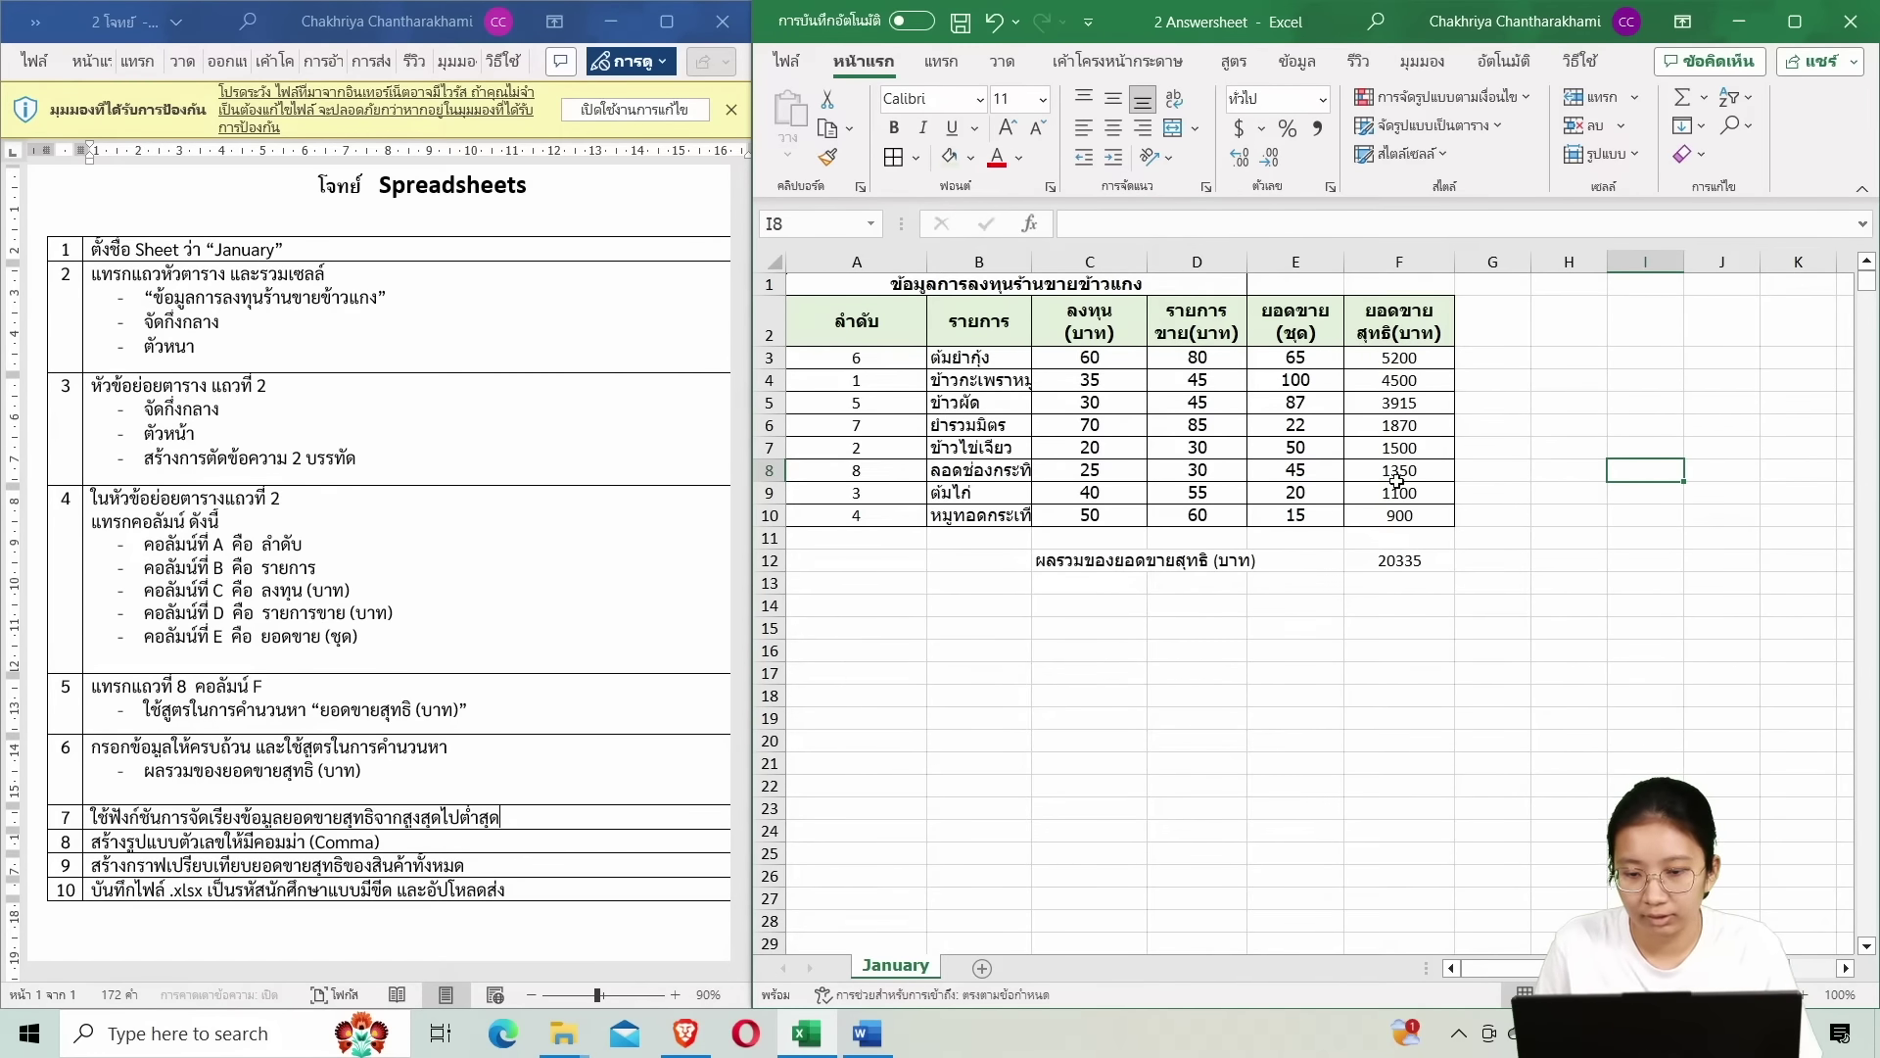
# Apply the comma number style to the net sales and their total in F3:F12.
pyautogui.moveTo(1077, 364); pyautogui.dragTo(1295, 513)
pyautogui.click(1320, 576)
pyautogui.moveTo(1196, 446); pyautogui.dragTo(1295, 515)
pyautogui.moveTo(1380, 358); pyautogui.dragTo(1381, 560)
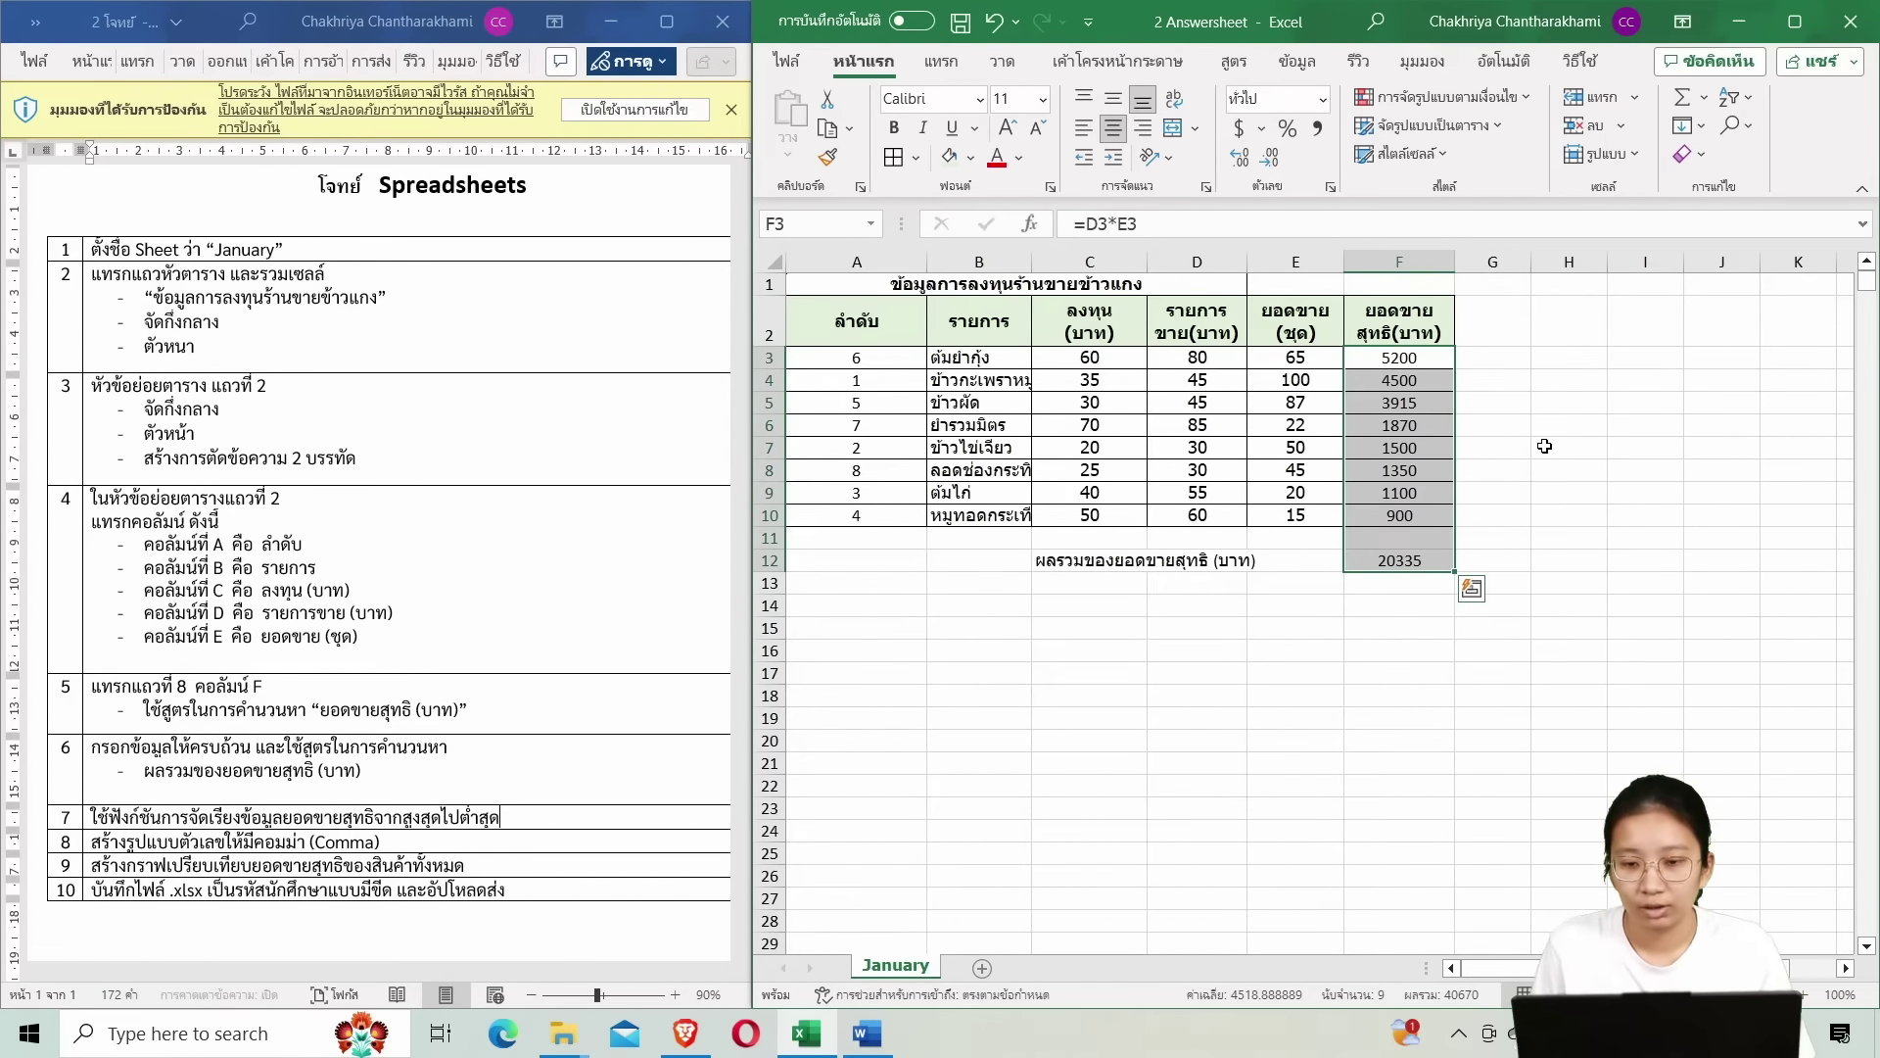
pyautogui.click(1317, 131)
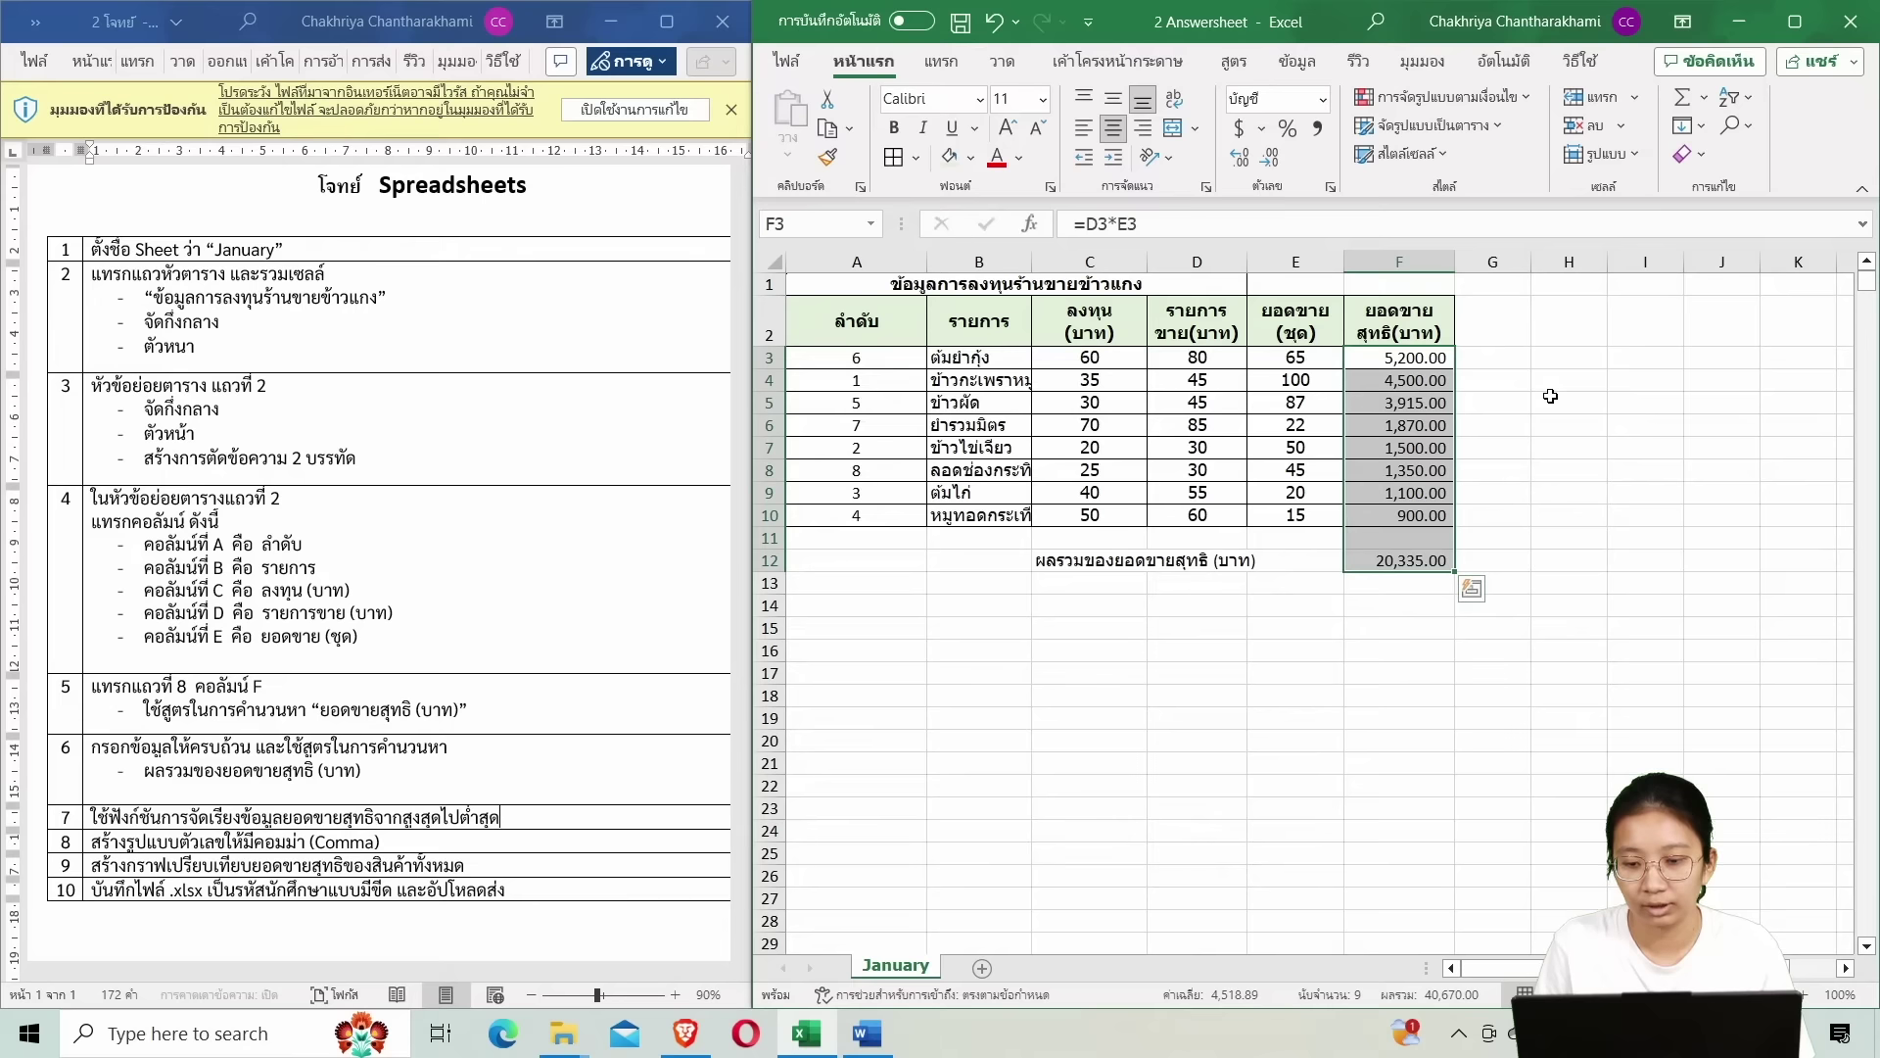
# Remove both decimal places from the net sales and total in F3:F12.
pyautogui.doubleClick(1442, 359)
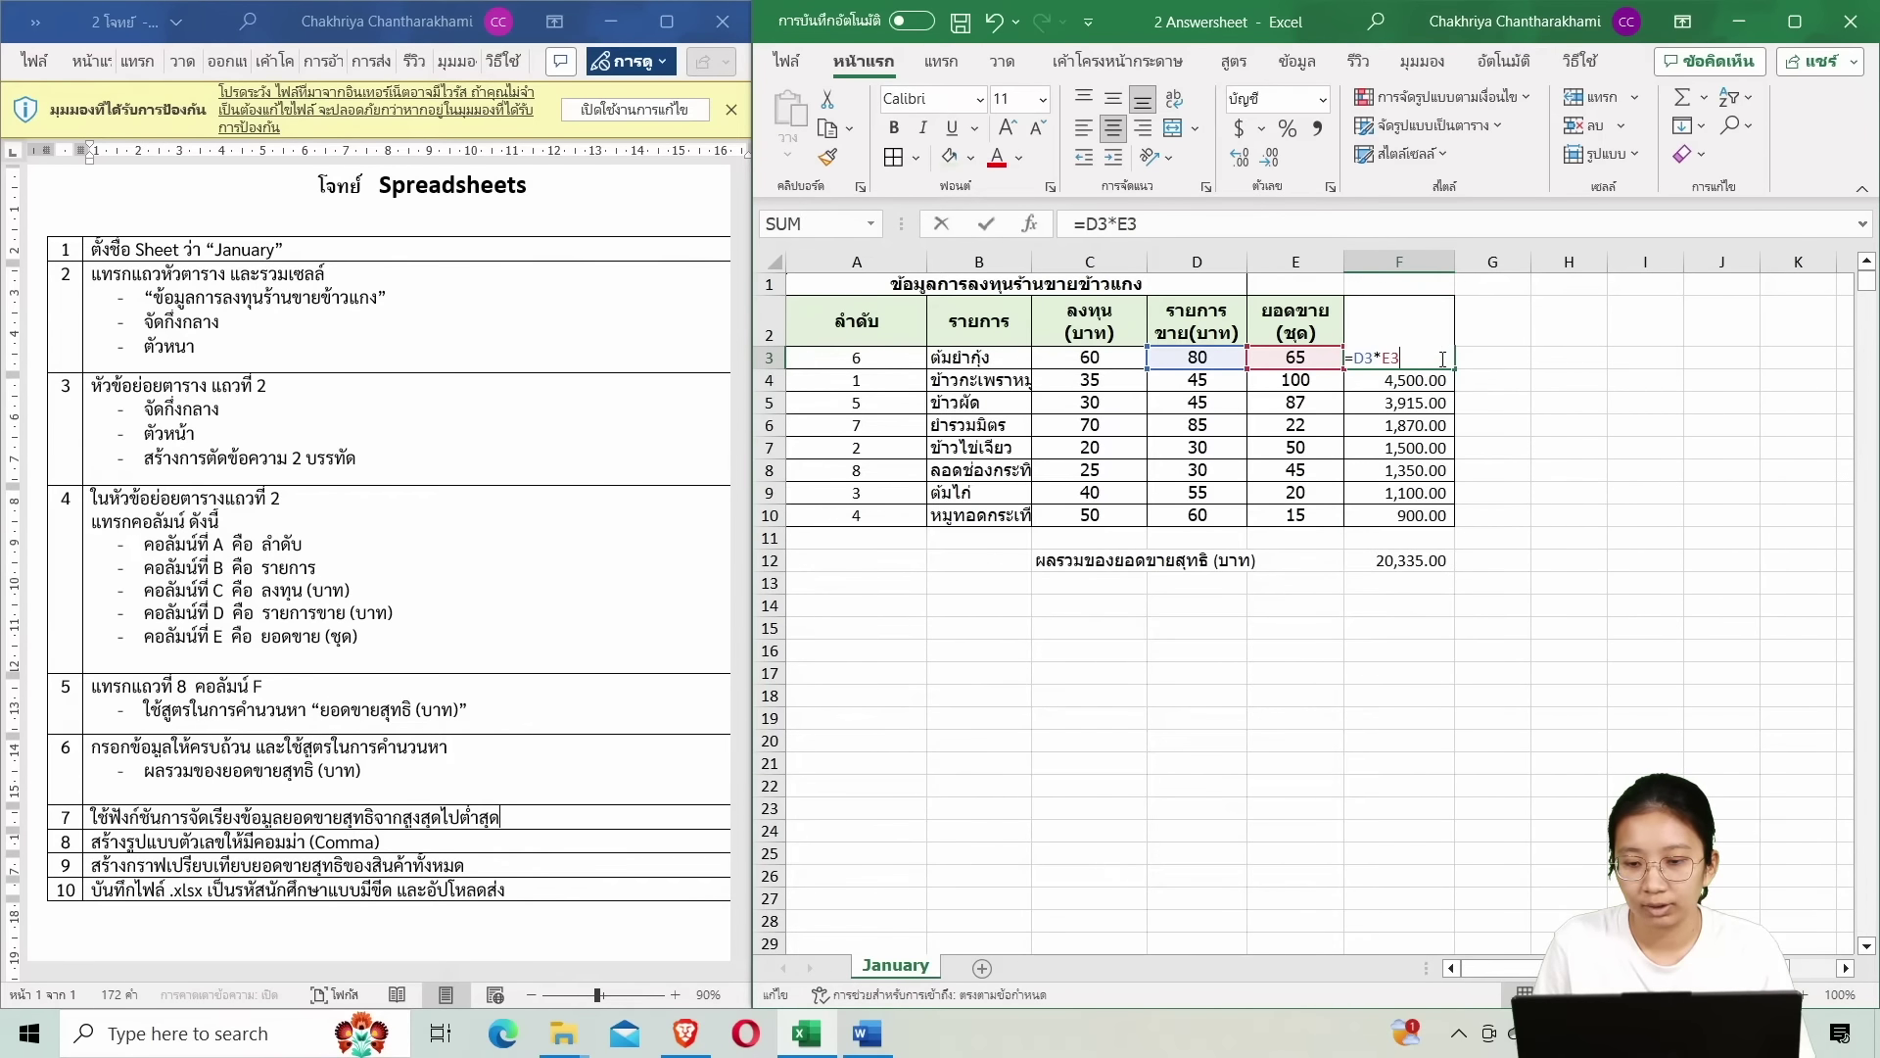
pyautogui.click(1525, 379)
pyautogui.doubleClick(1430, 379)
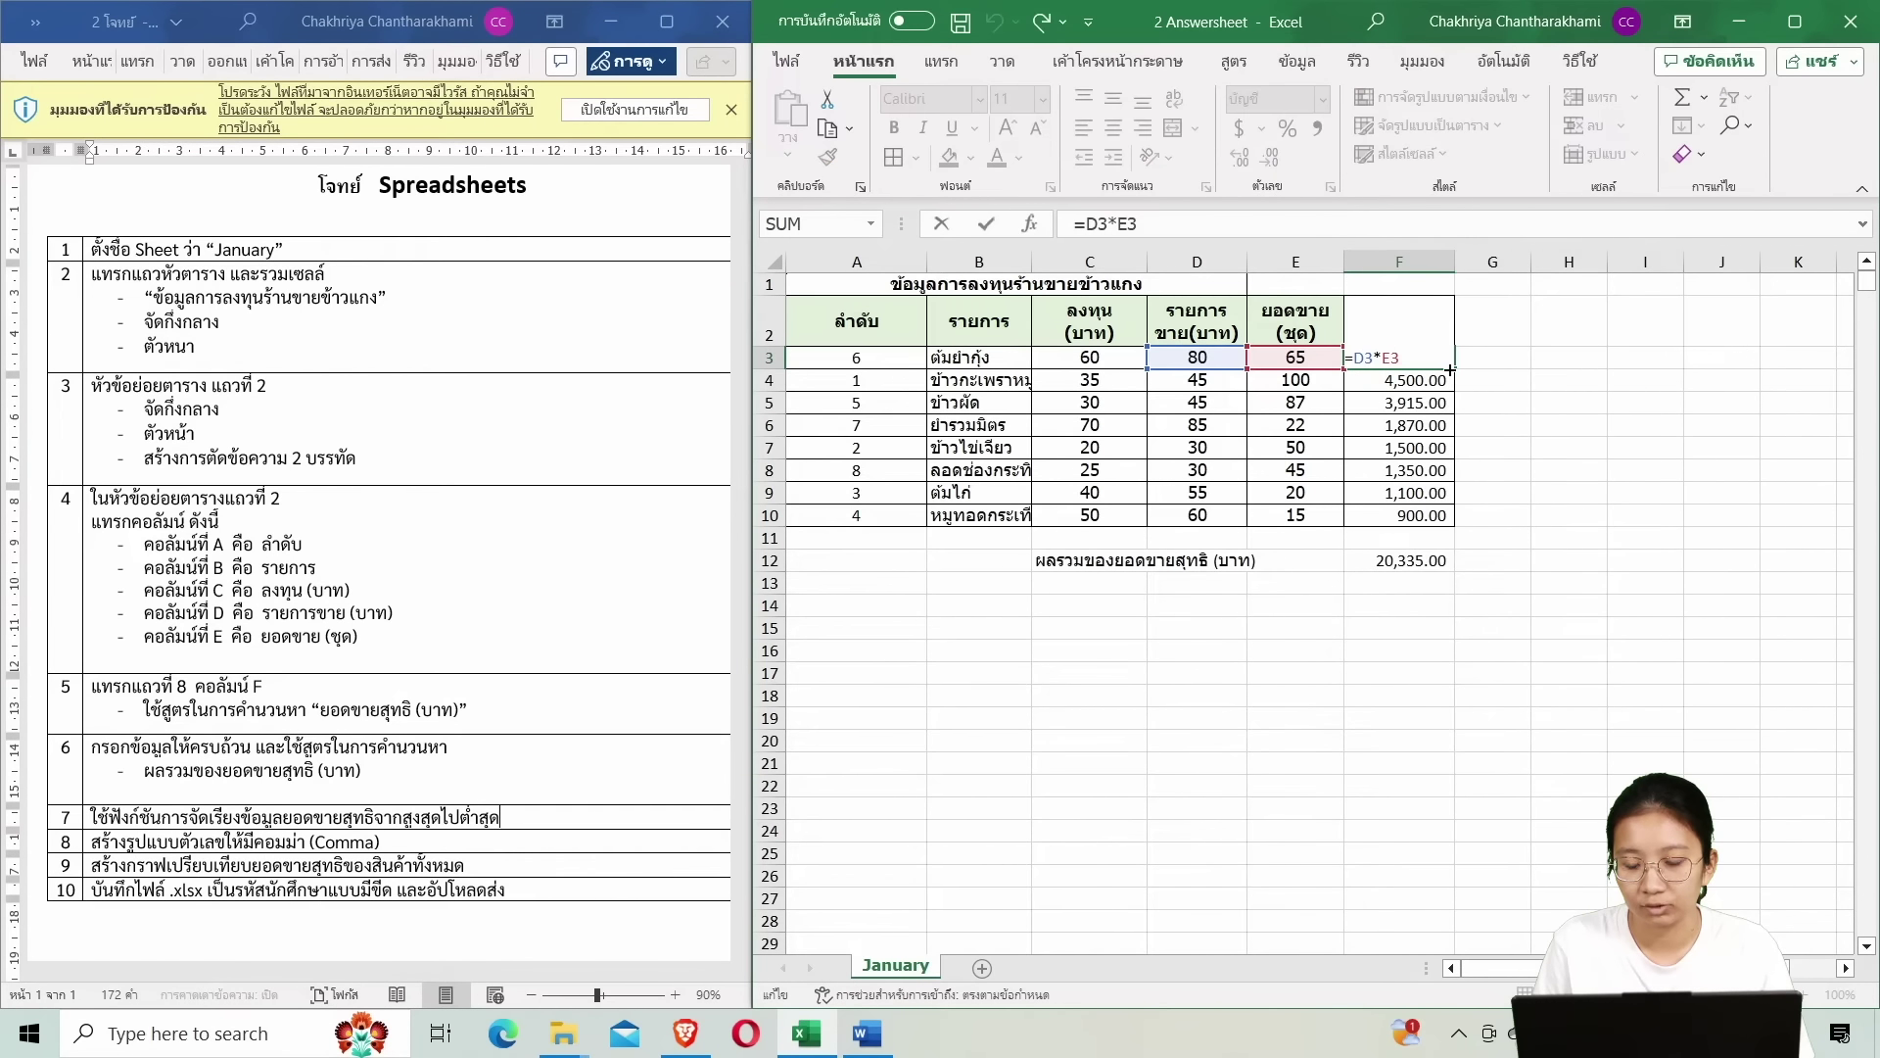
pyautogui.click(1473, 380)
pyautogui.doubleClick(1405, 560)
pyautogui.click(1498, 519)
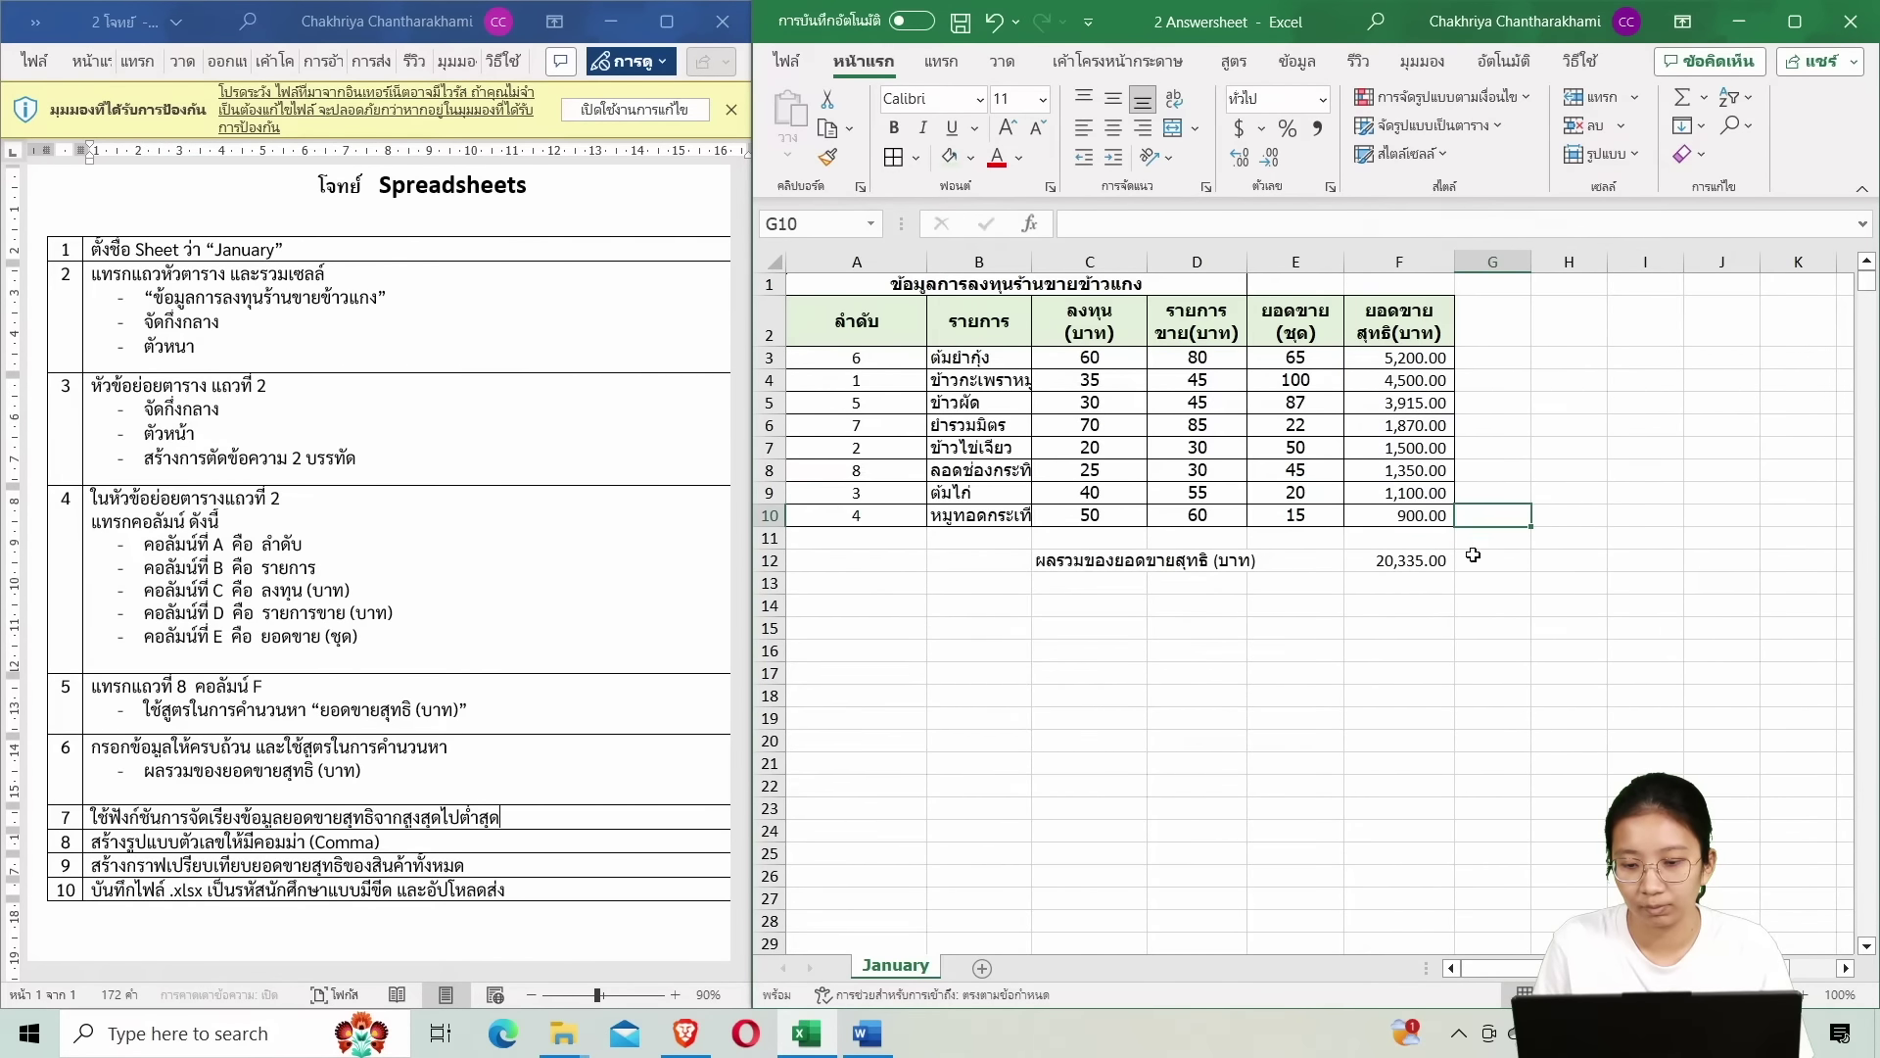
pyautogui.moveTo(1425, 560)
pyautogui.mouseDown()
pyautogui.moveTo(1418, 361)
pyautogui.moveTo(1425, 566)
pyautogui.mouseUp()
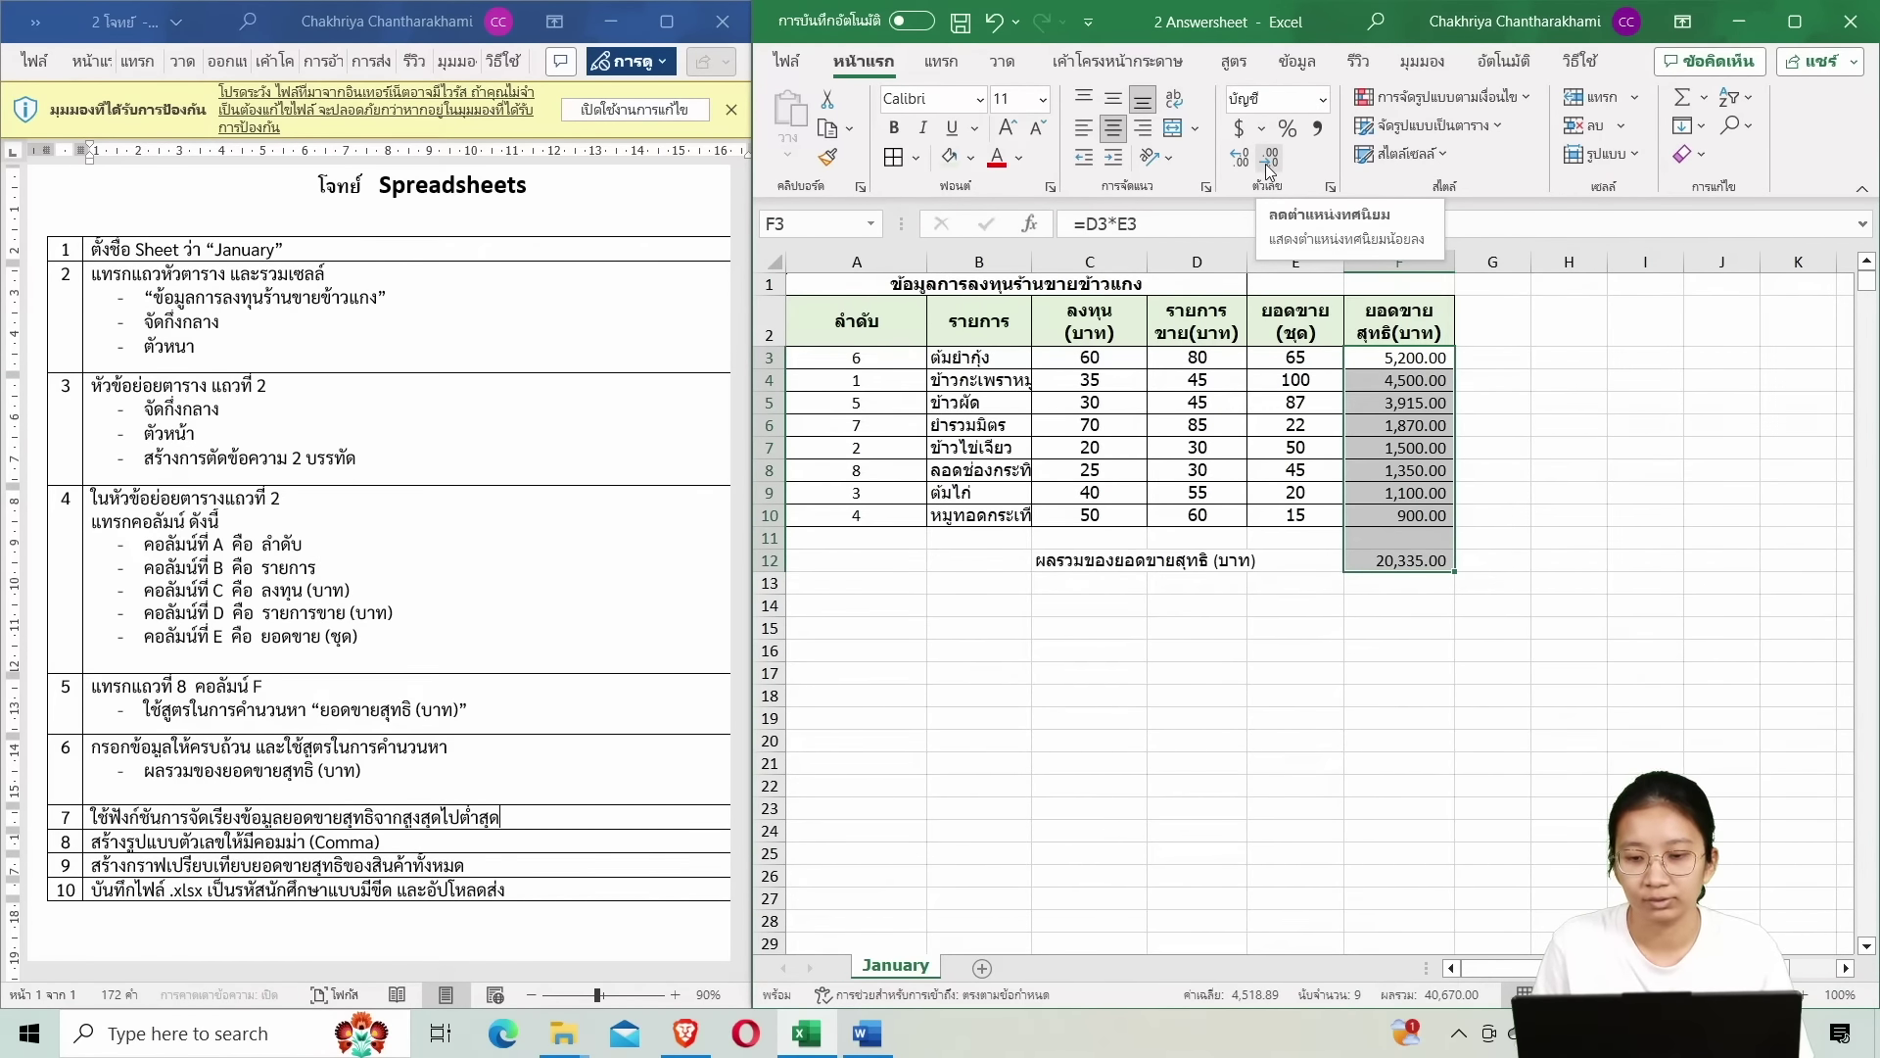
pyautogui.click(1268, 162)
pyautogui.click(1269, 161)
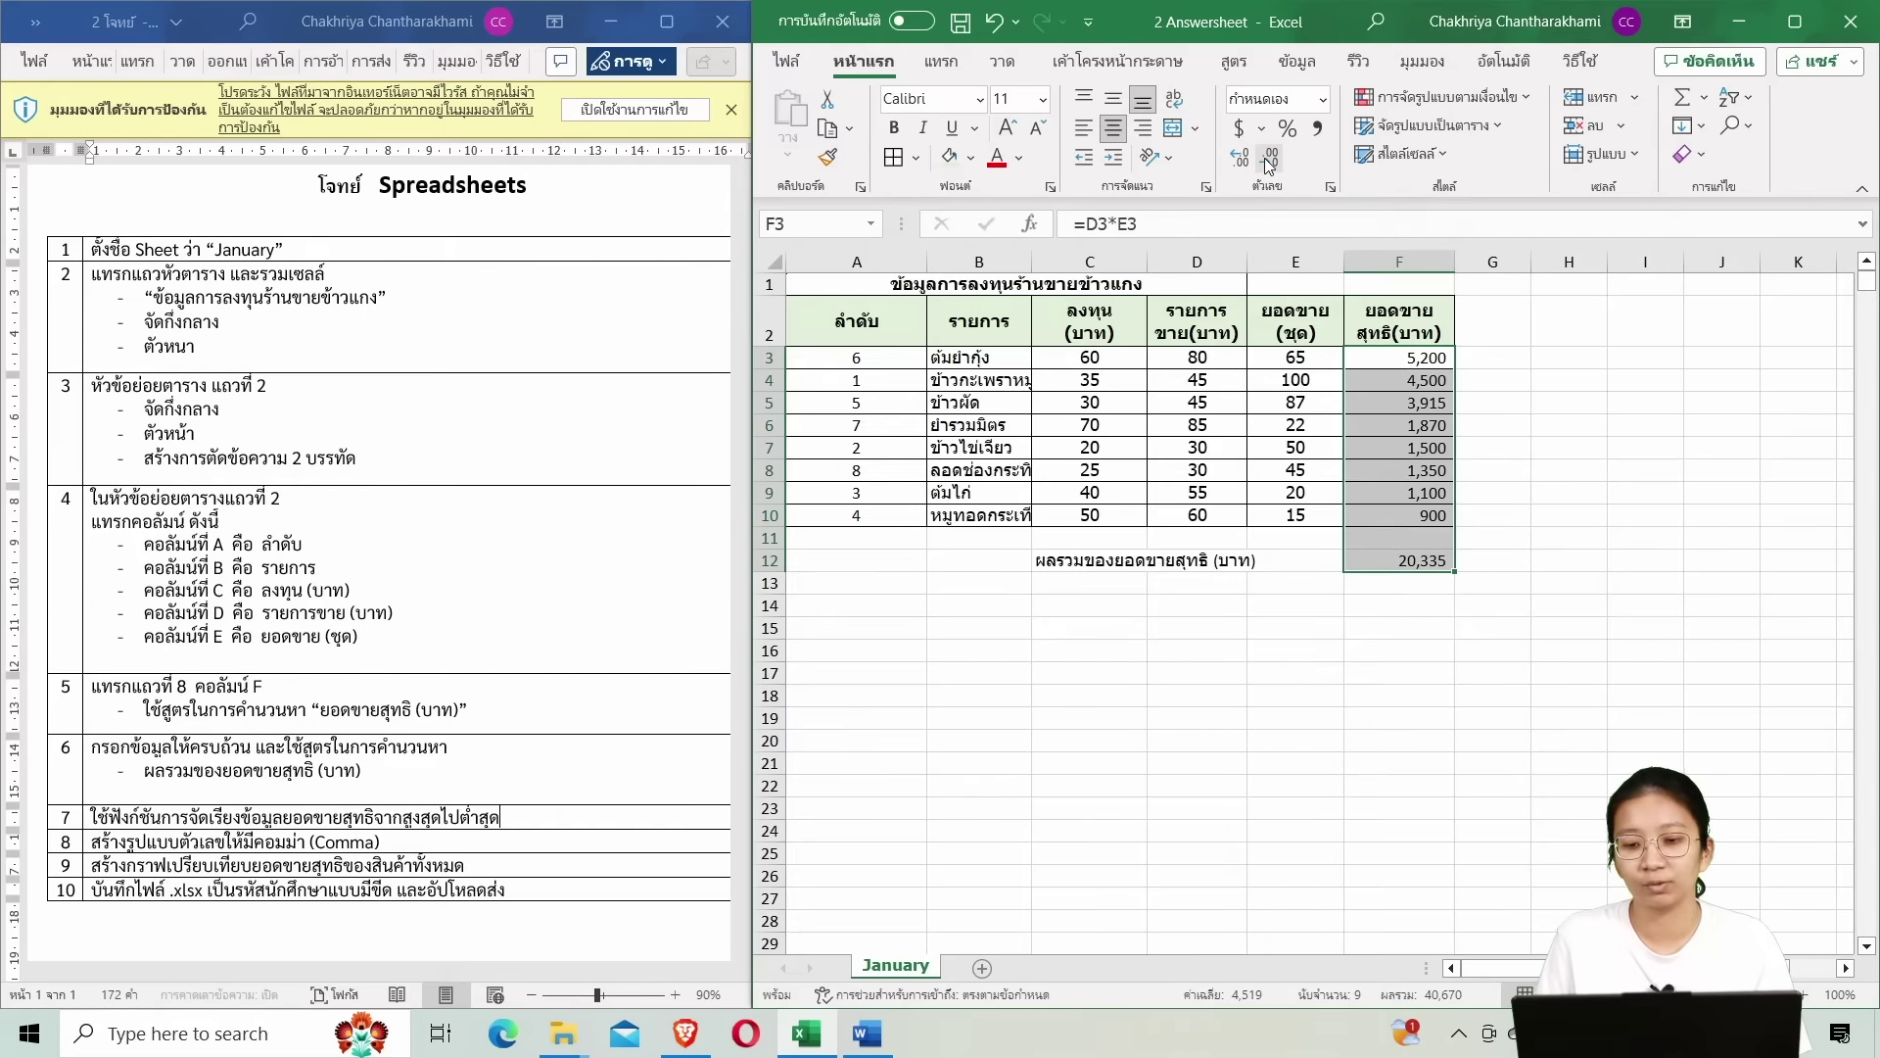
pyautogui.click(1569, 651)
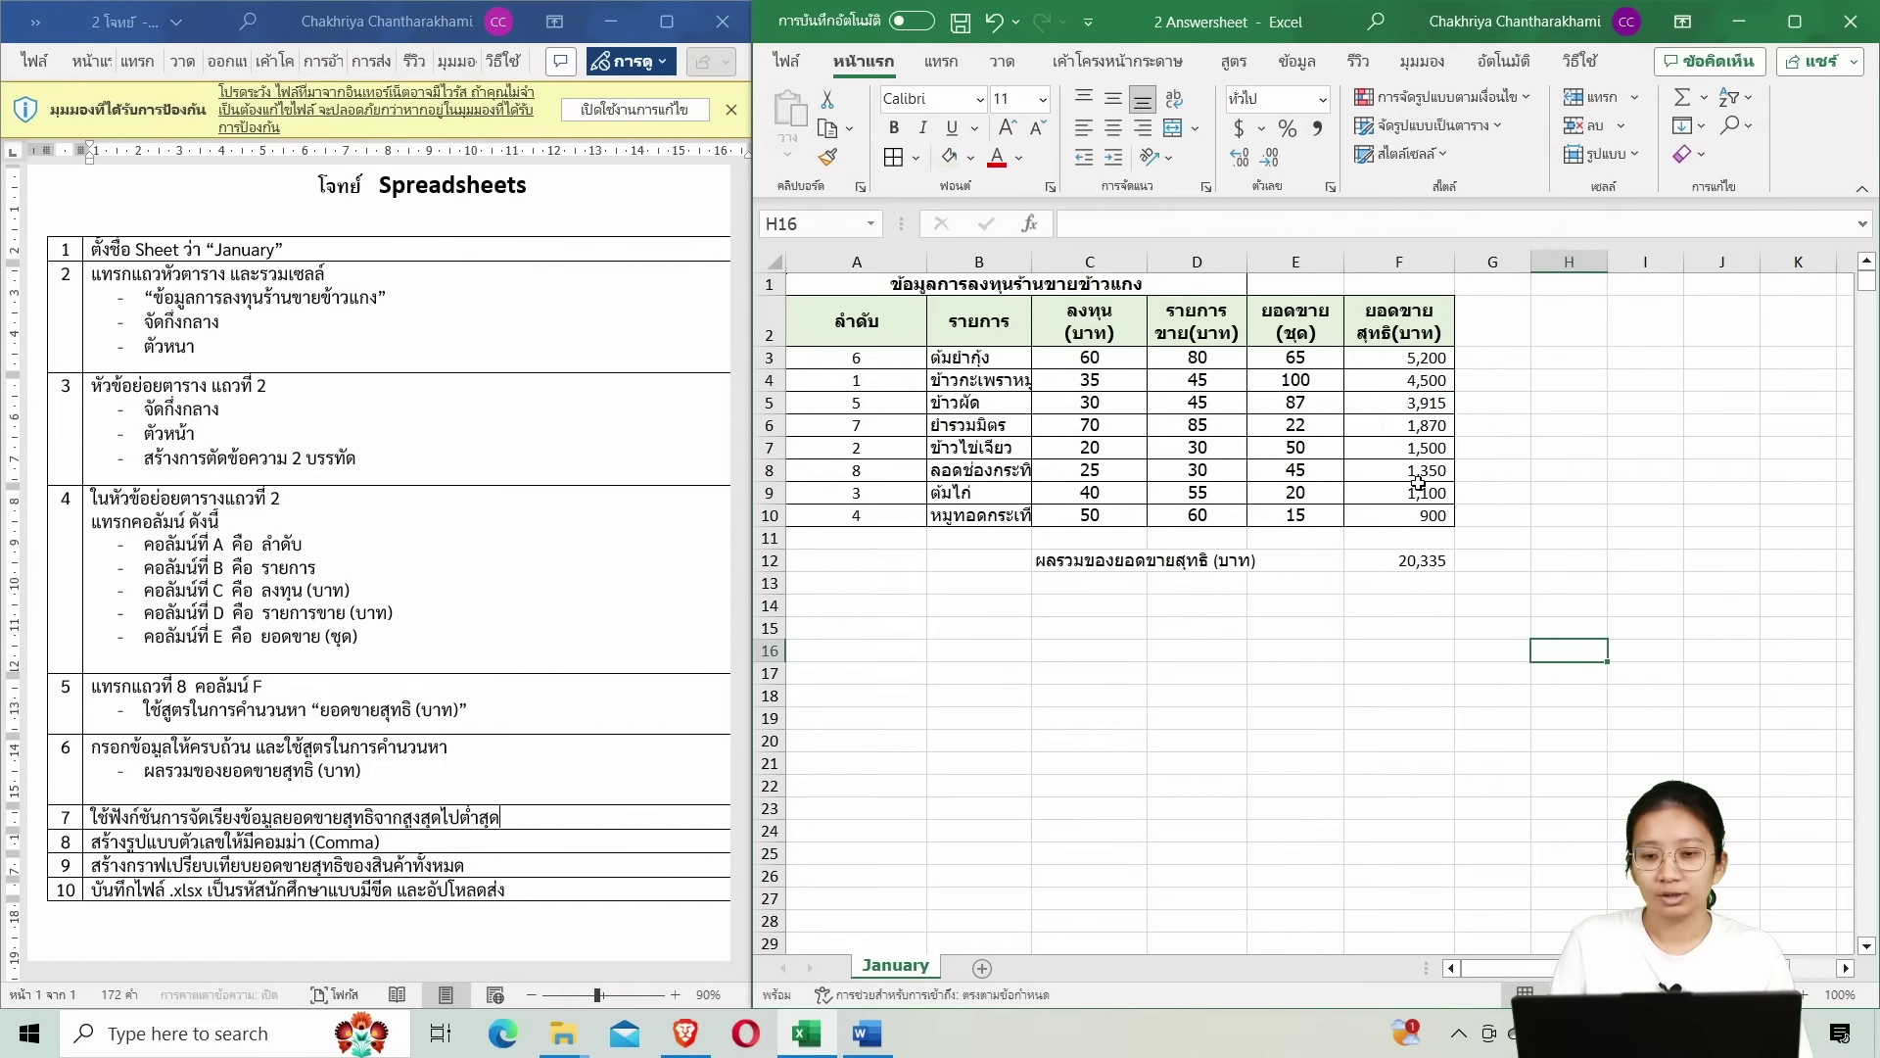
# Check the comma formatting of the net sales in F3:F10 and their total in F12.
pyautogui.moveTo(1404, 360); pyautogui.dragTo(1440, 515)
pyautogui.click(1435, 562)
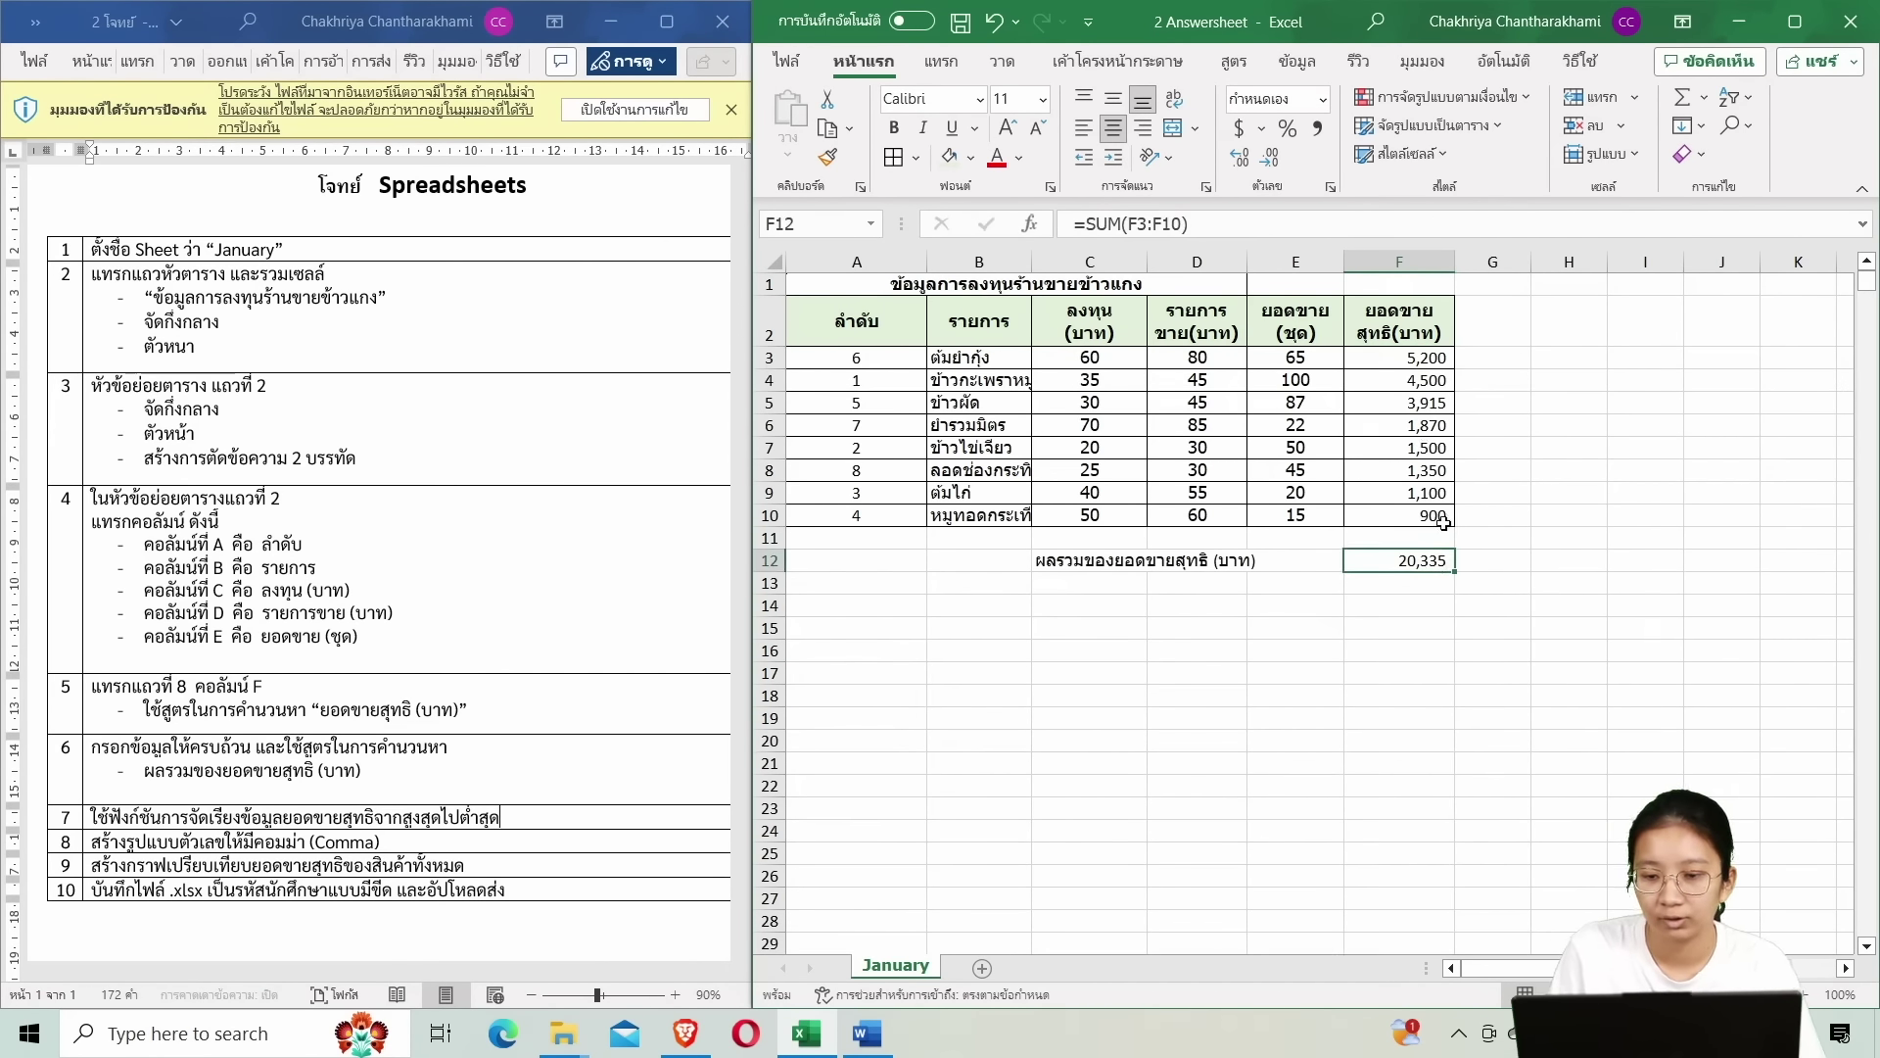
pyautogui.moveTo(1407, 358); pyautogui.dragTo(1425, 562)
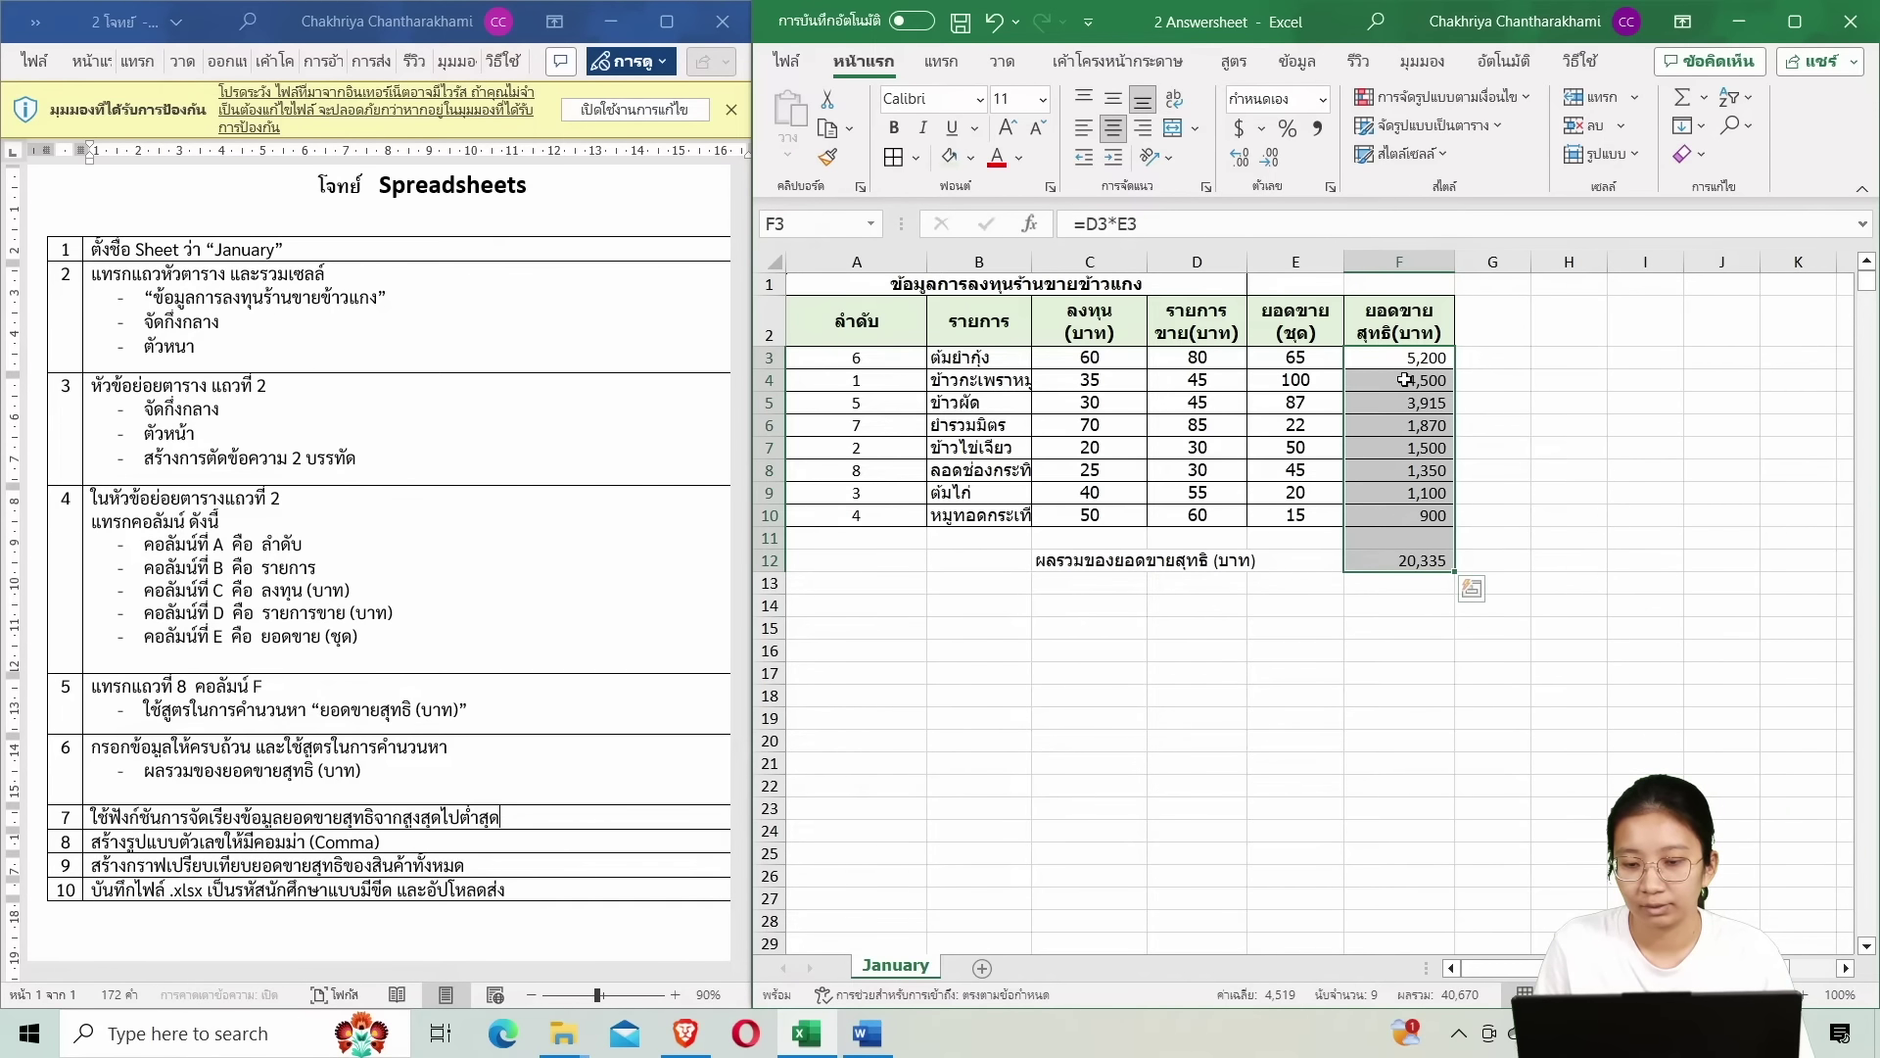
pyautogui.click(1493, 355)
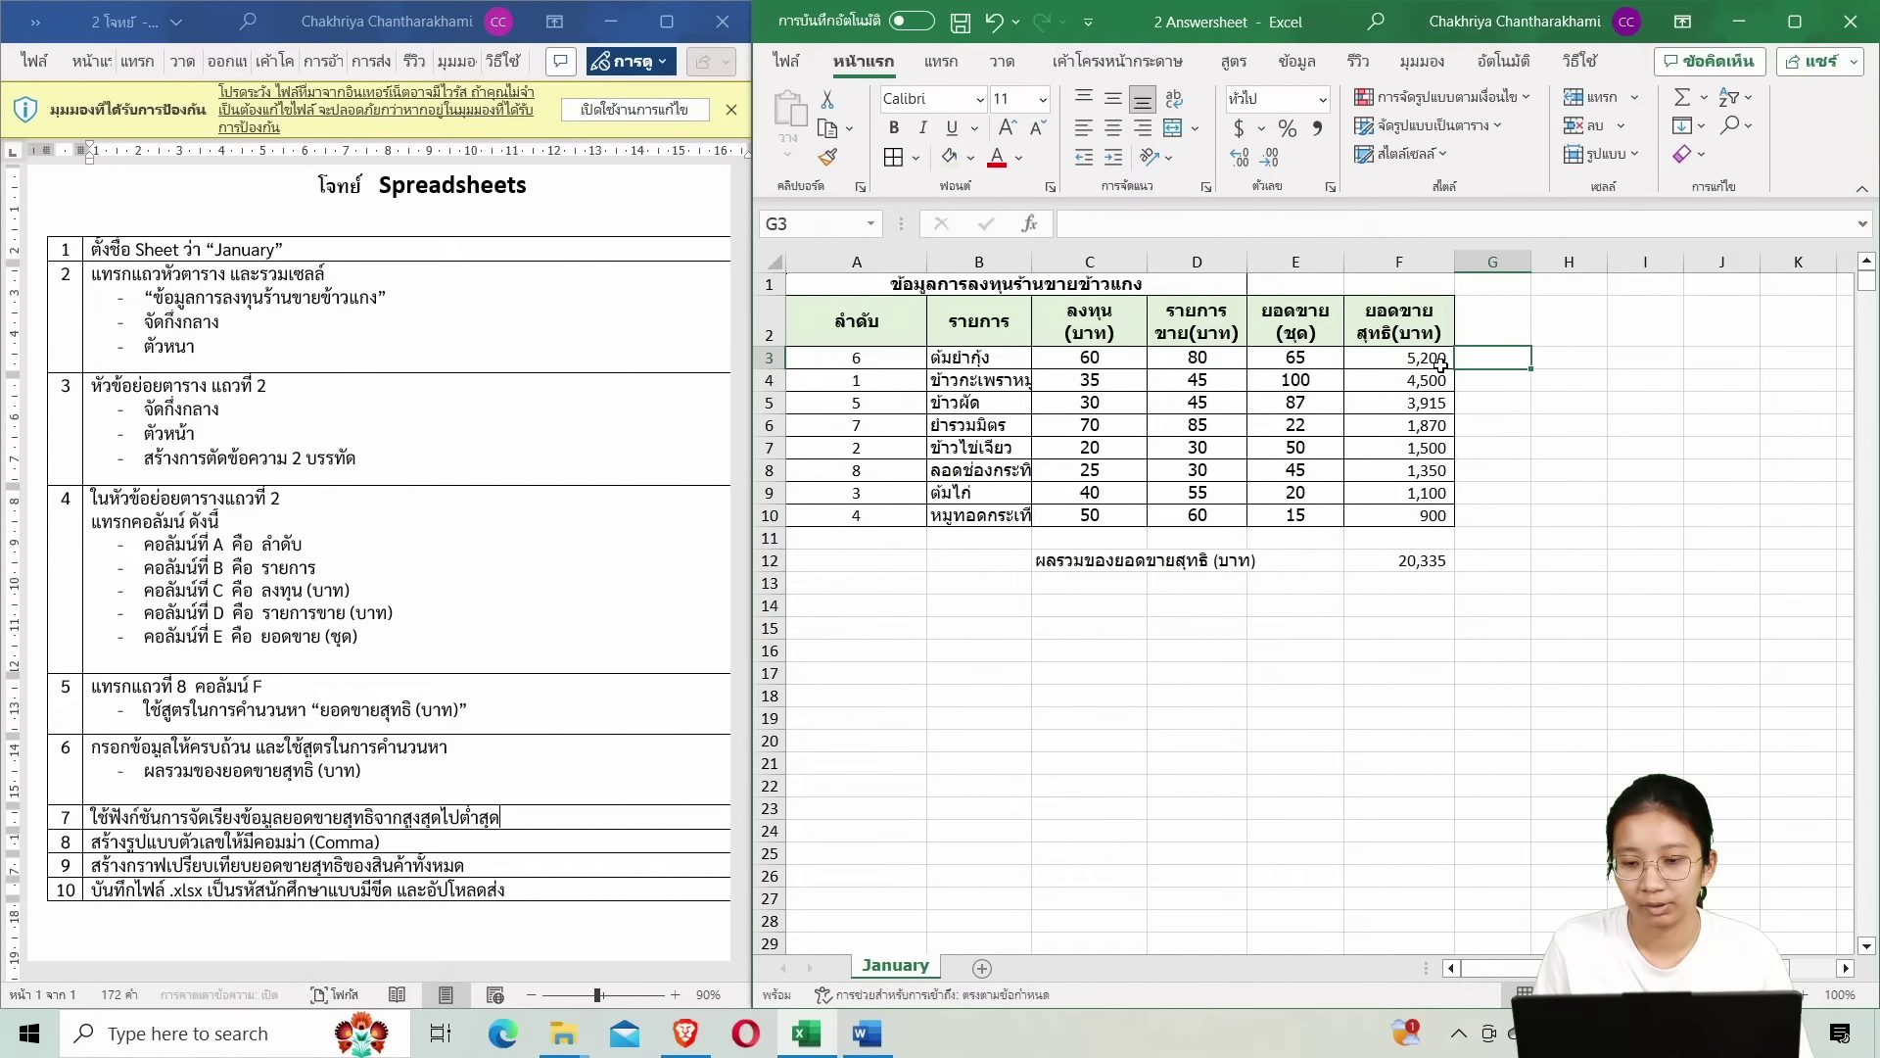
pyautogui.click(1441, 365)
pyautogui.moveTo(1410, 362); pyautogui.dragTo(1413, 584)
pyautogui.click(1539, 498)
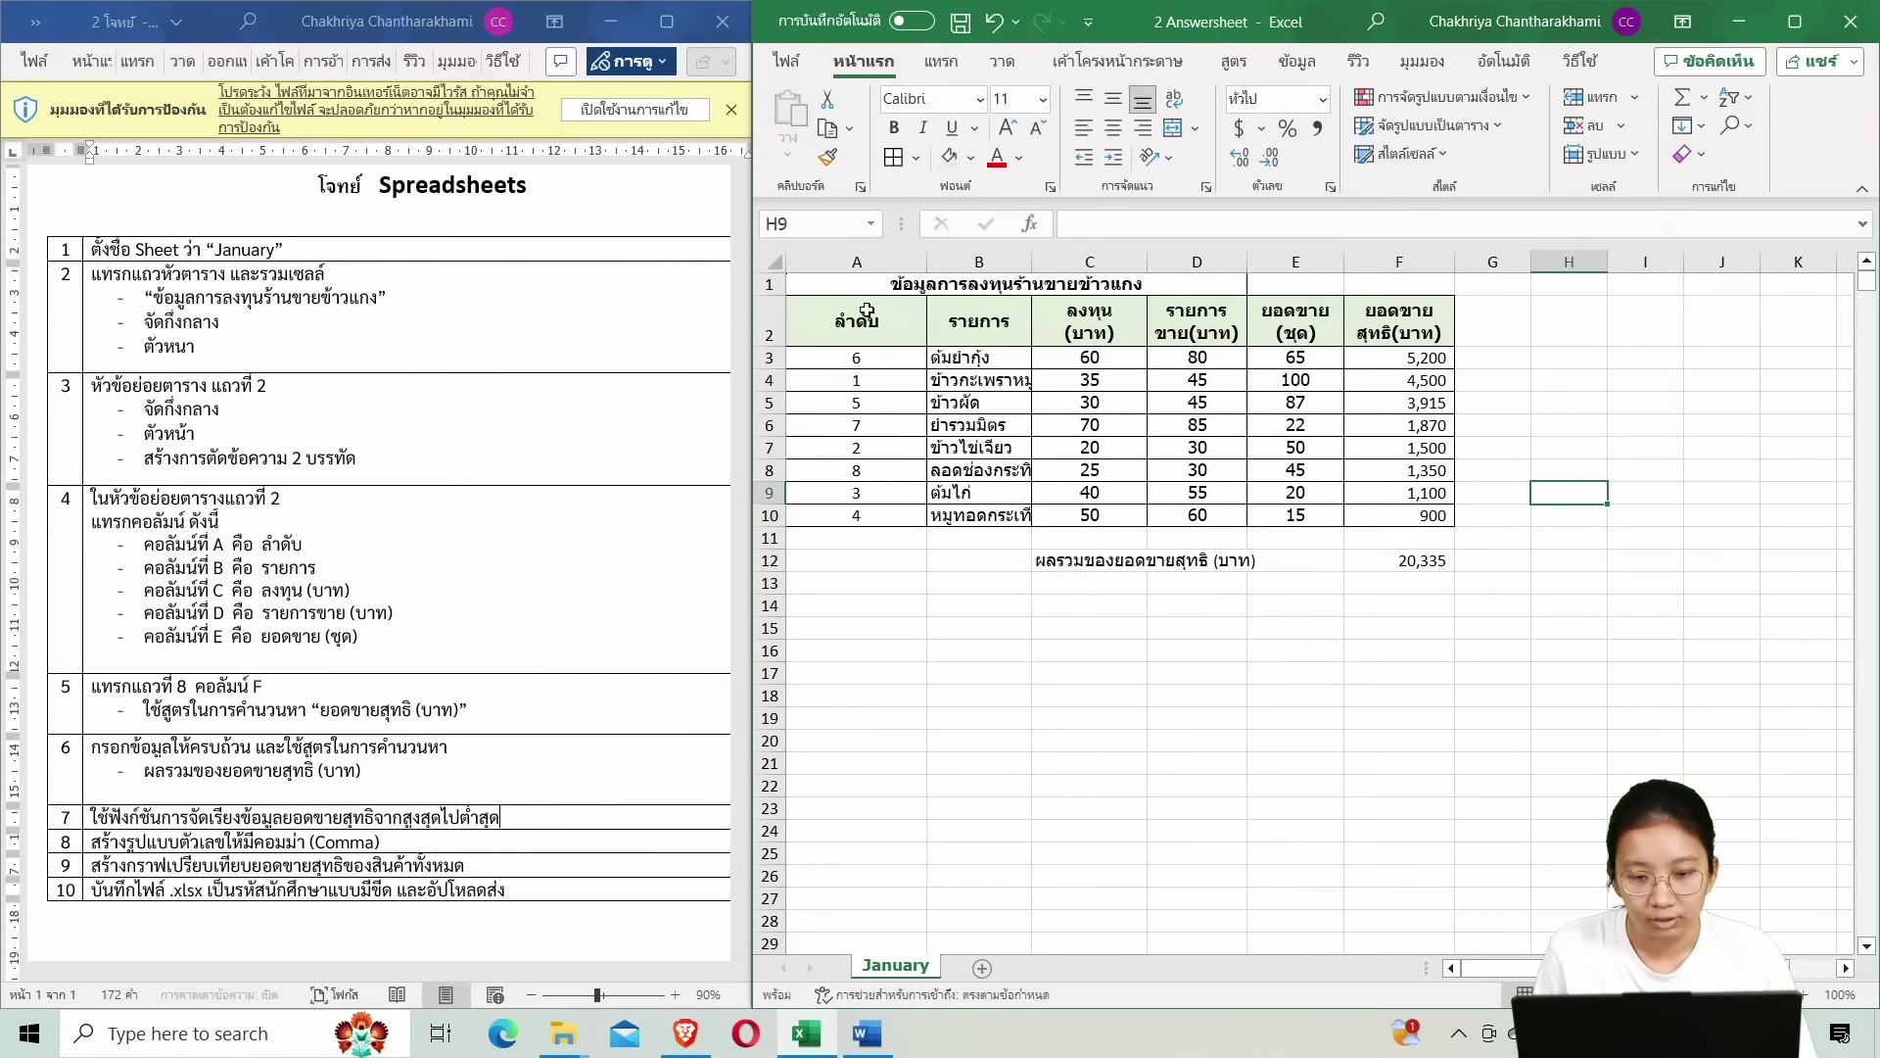
# Select the table from the headers down to the total row, A2:F12, as the data for a chart.
pyautogui.moveTo(867, 312); pyautogui.dragTo(1410, 563)
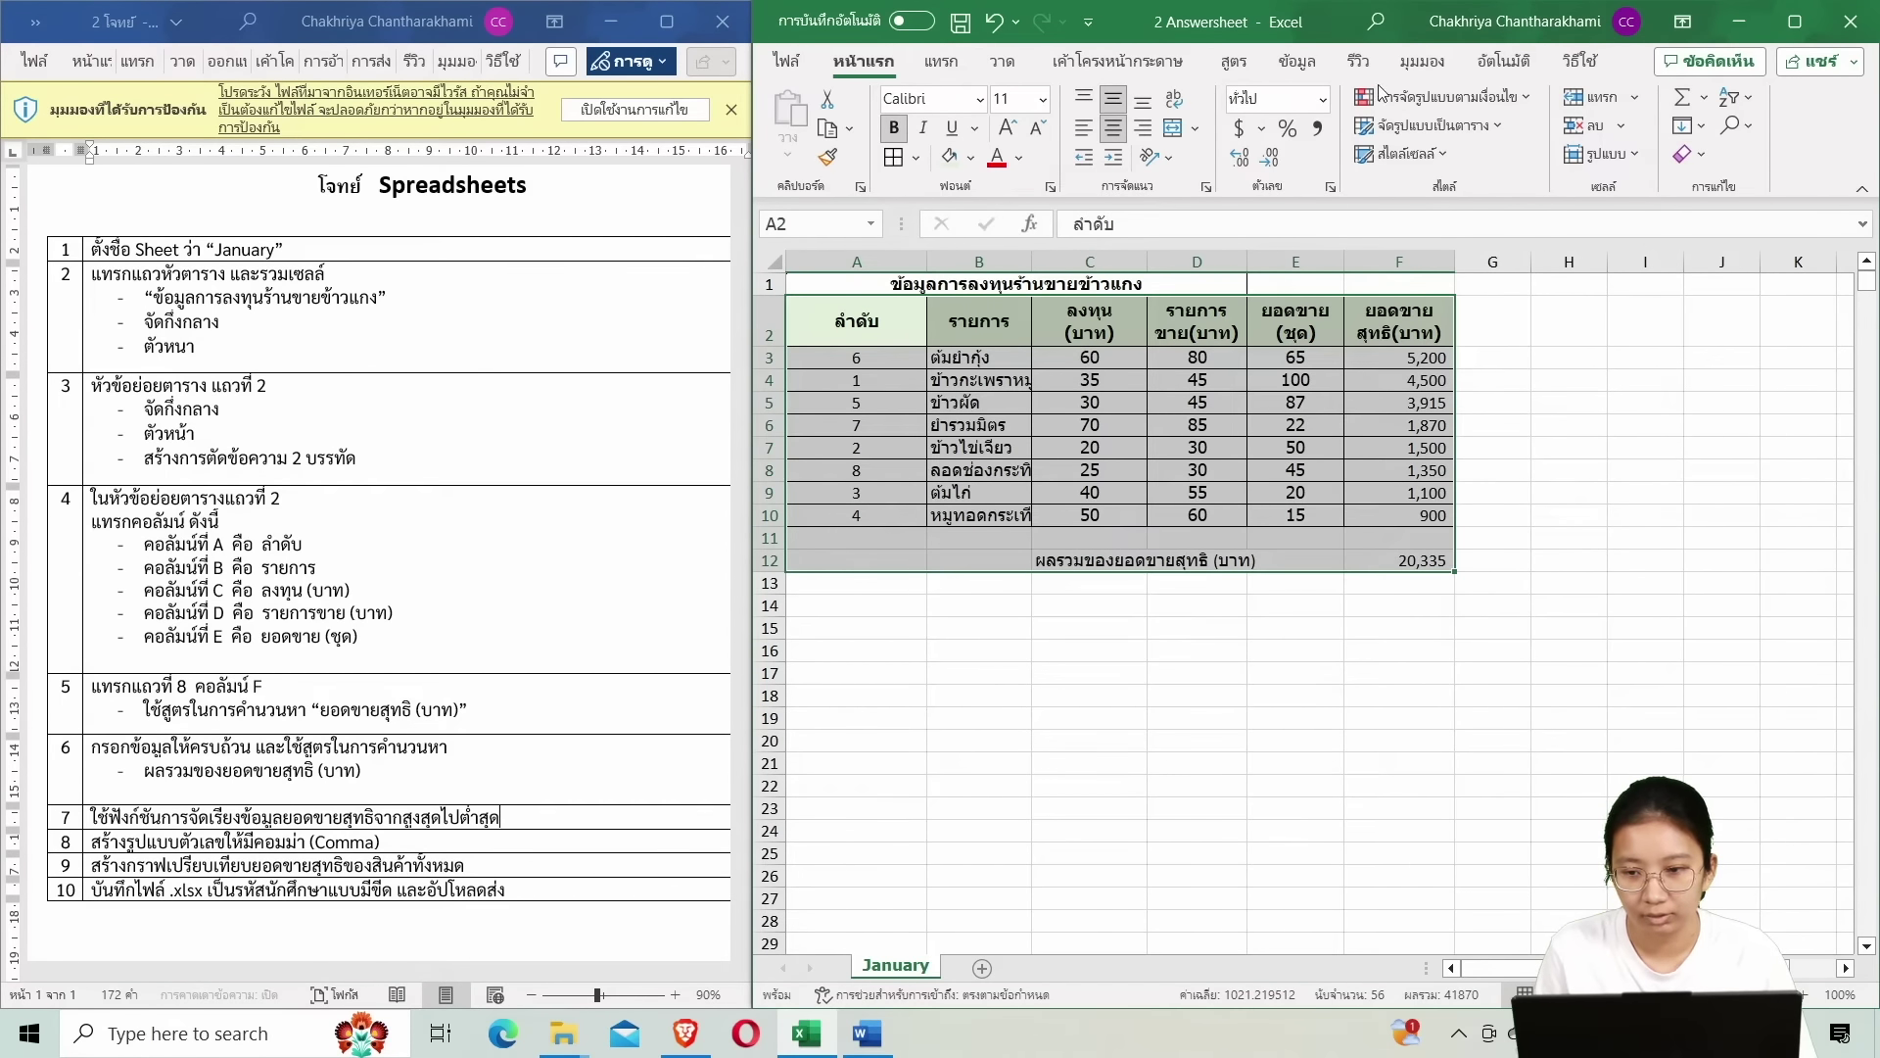
pyautogui.click(942, 62)
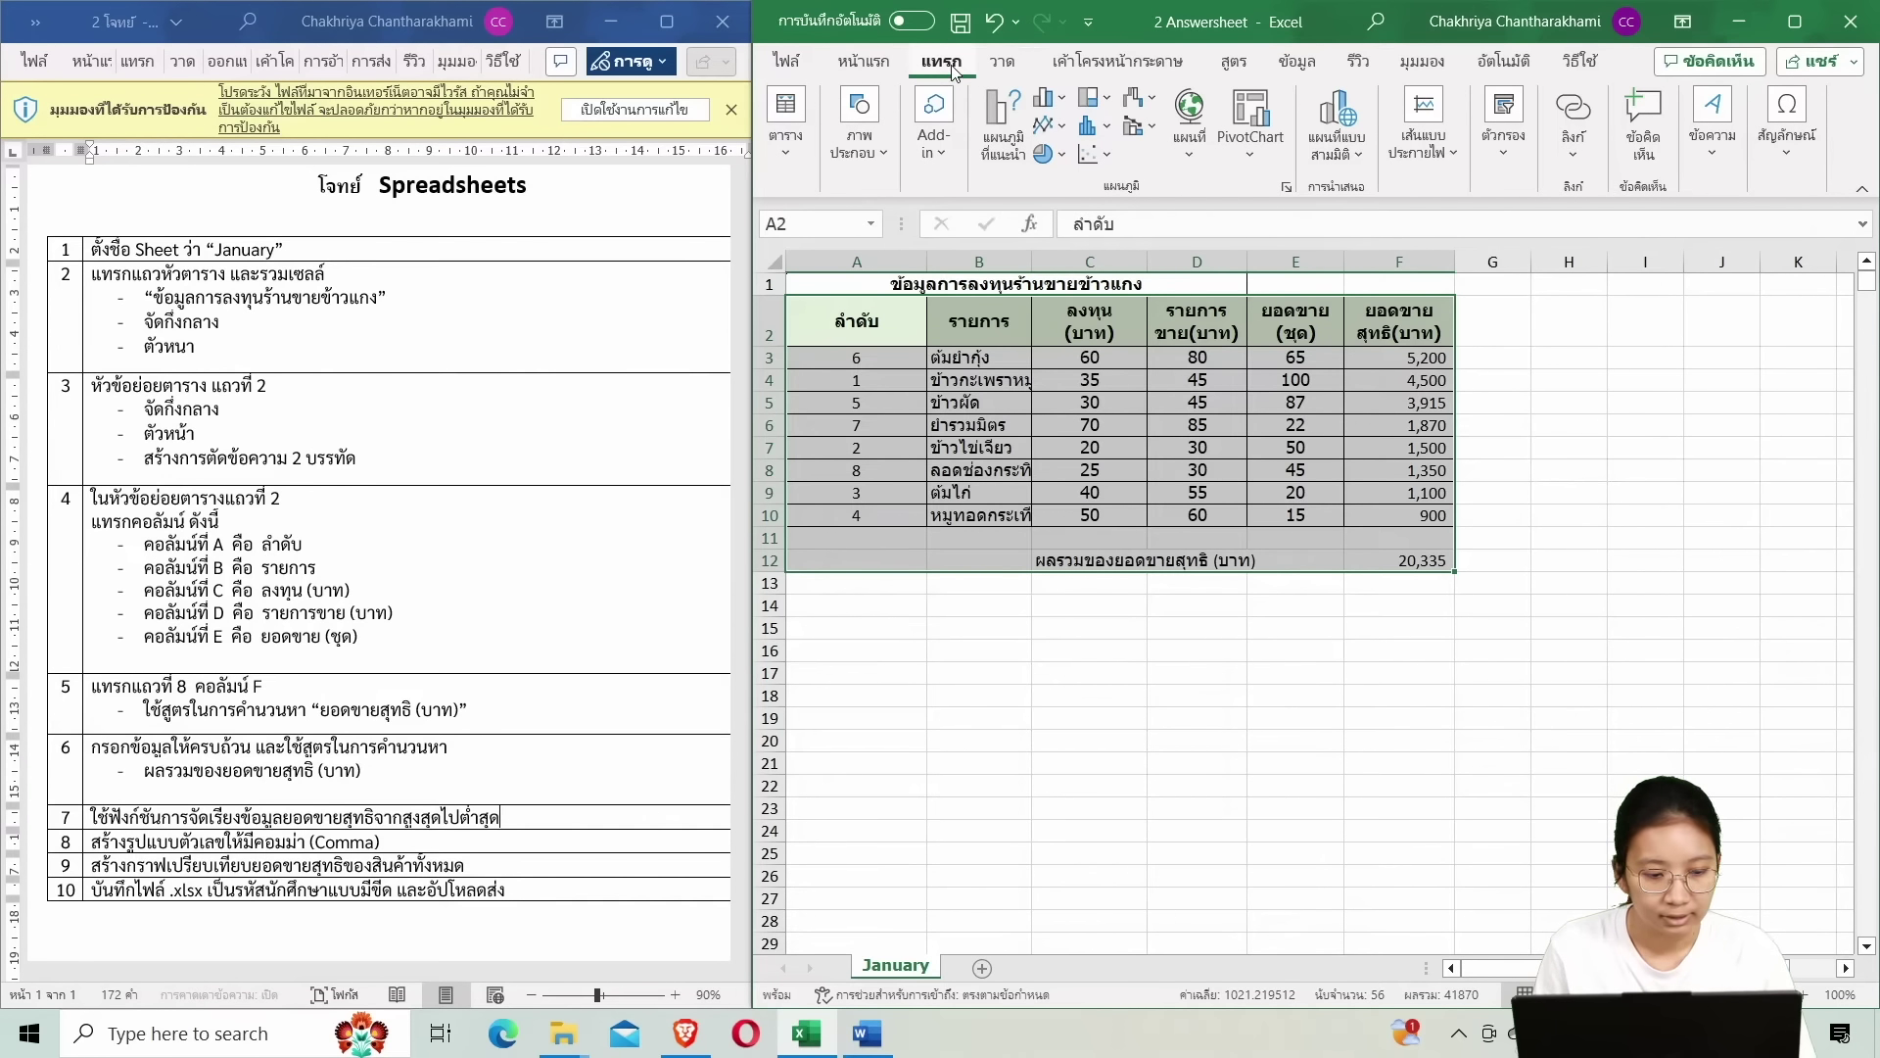
pyautogui.moveTo(857, 324); pyautogui.dragTo(1390, 545)
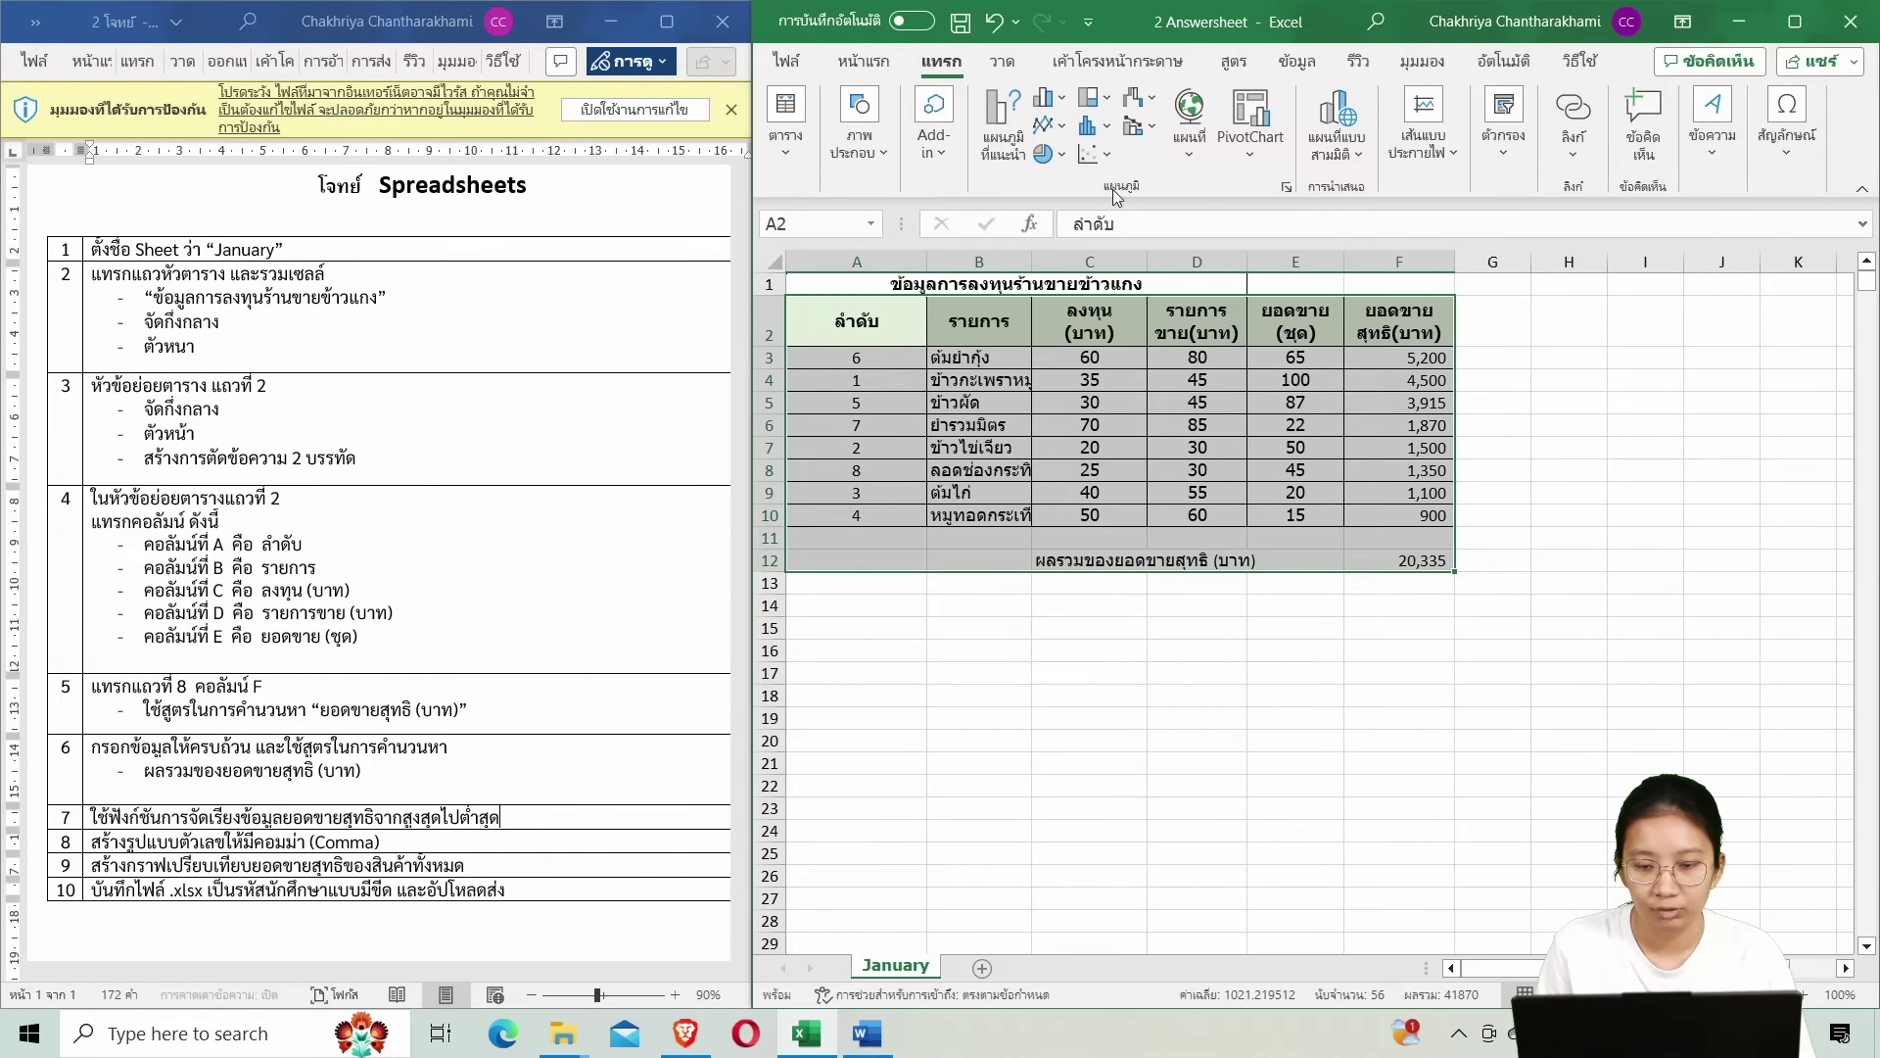
pyautogui.click(1795, 21)
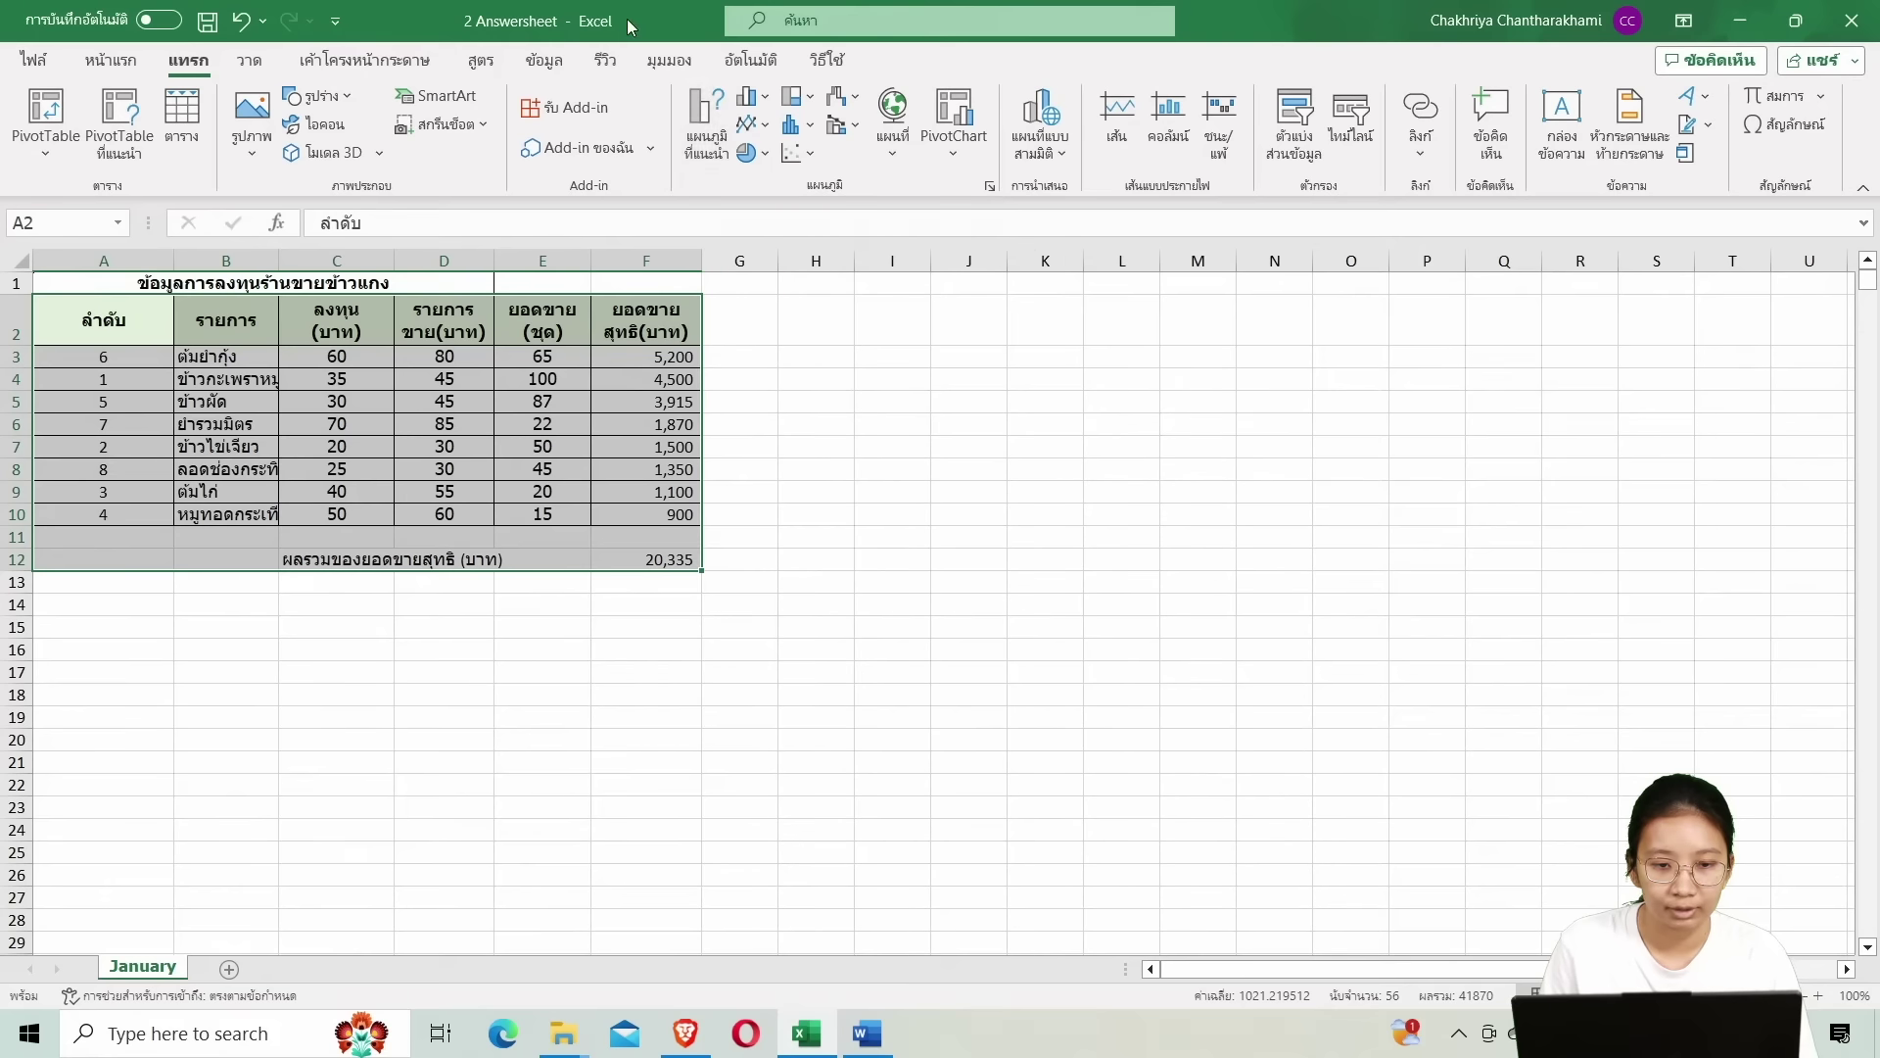
pyautogui.click(766, 127)
pyautogui.click(762, 122)
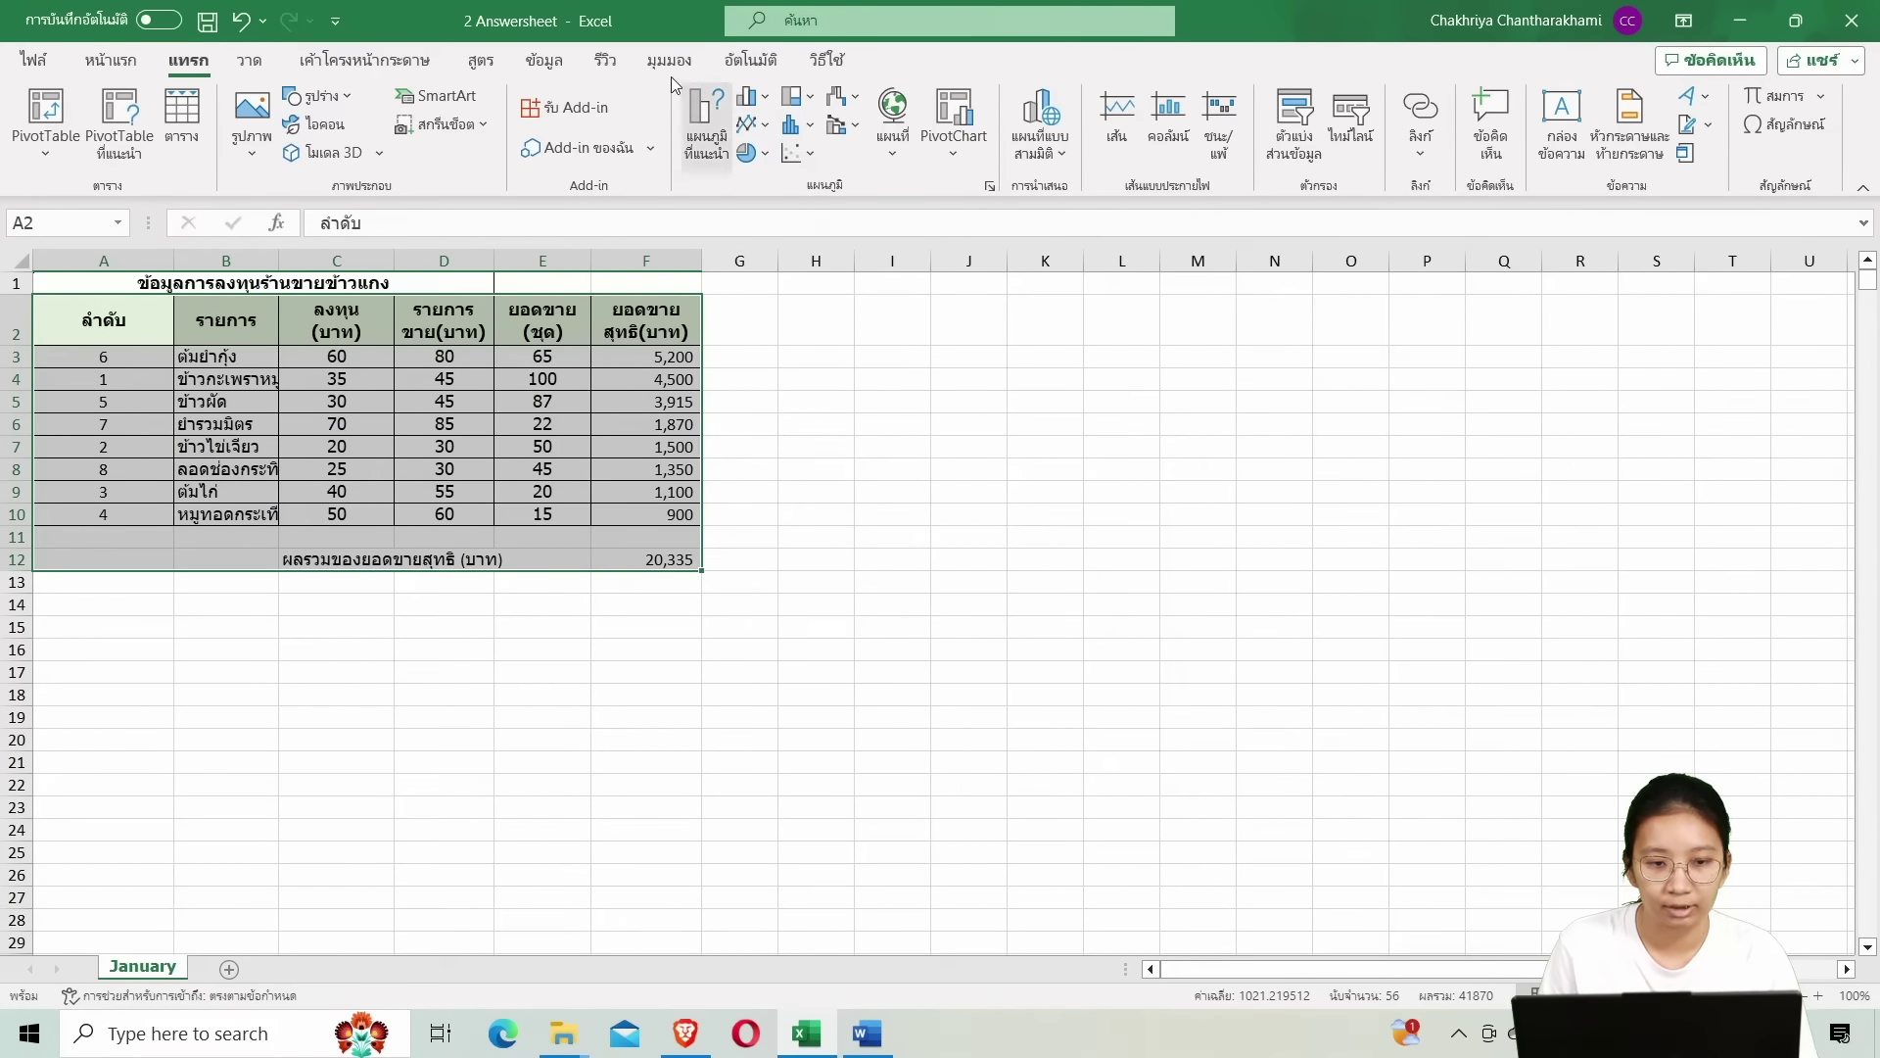
pyautogui.click(762, 153)
pyautogui.click(761, 153)
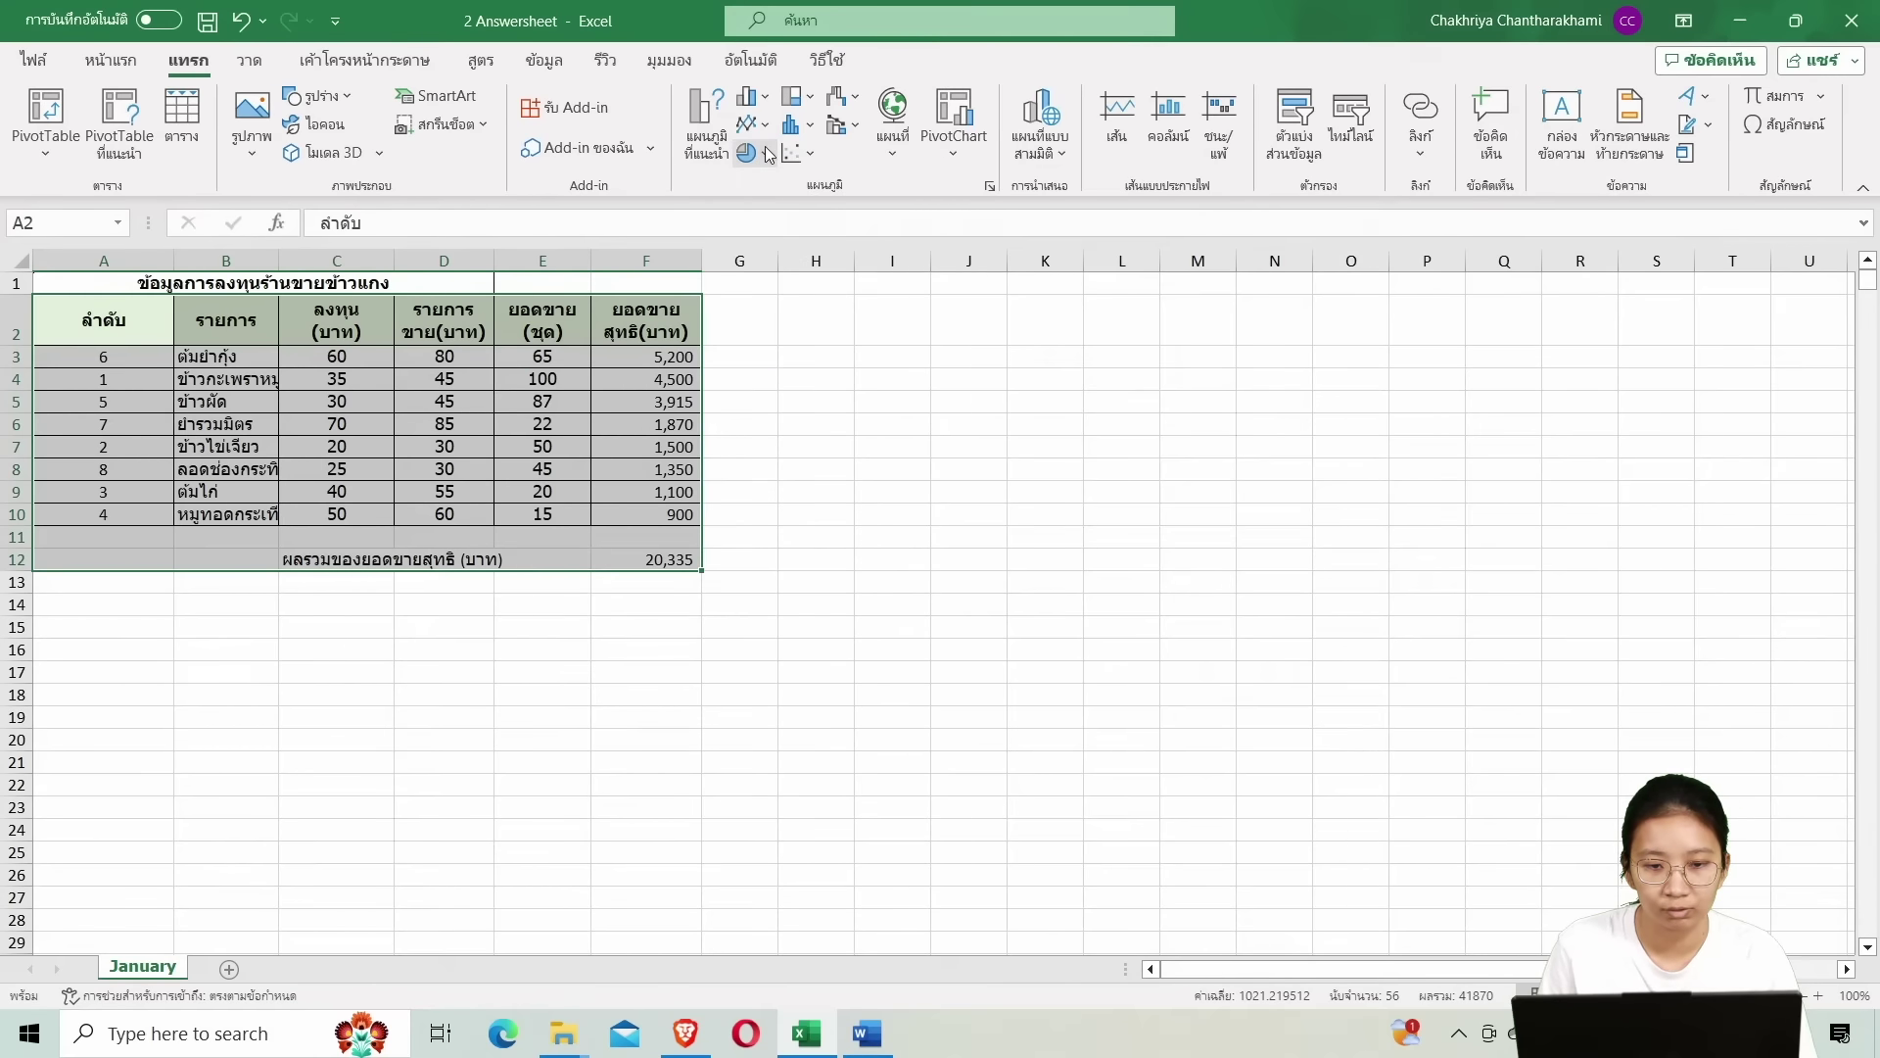
pyautogui.doubleClick(456, 8)
pyautogui.moveTo(456, 8); pyautogui.dragTo(1036, 97)
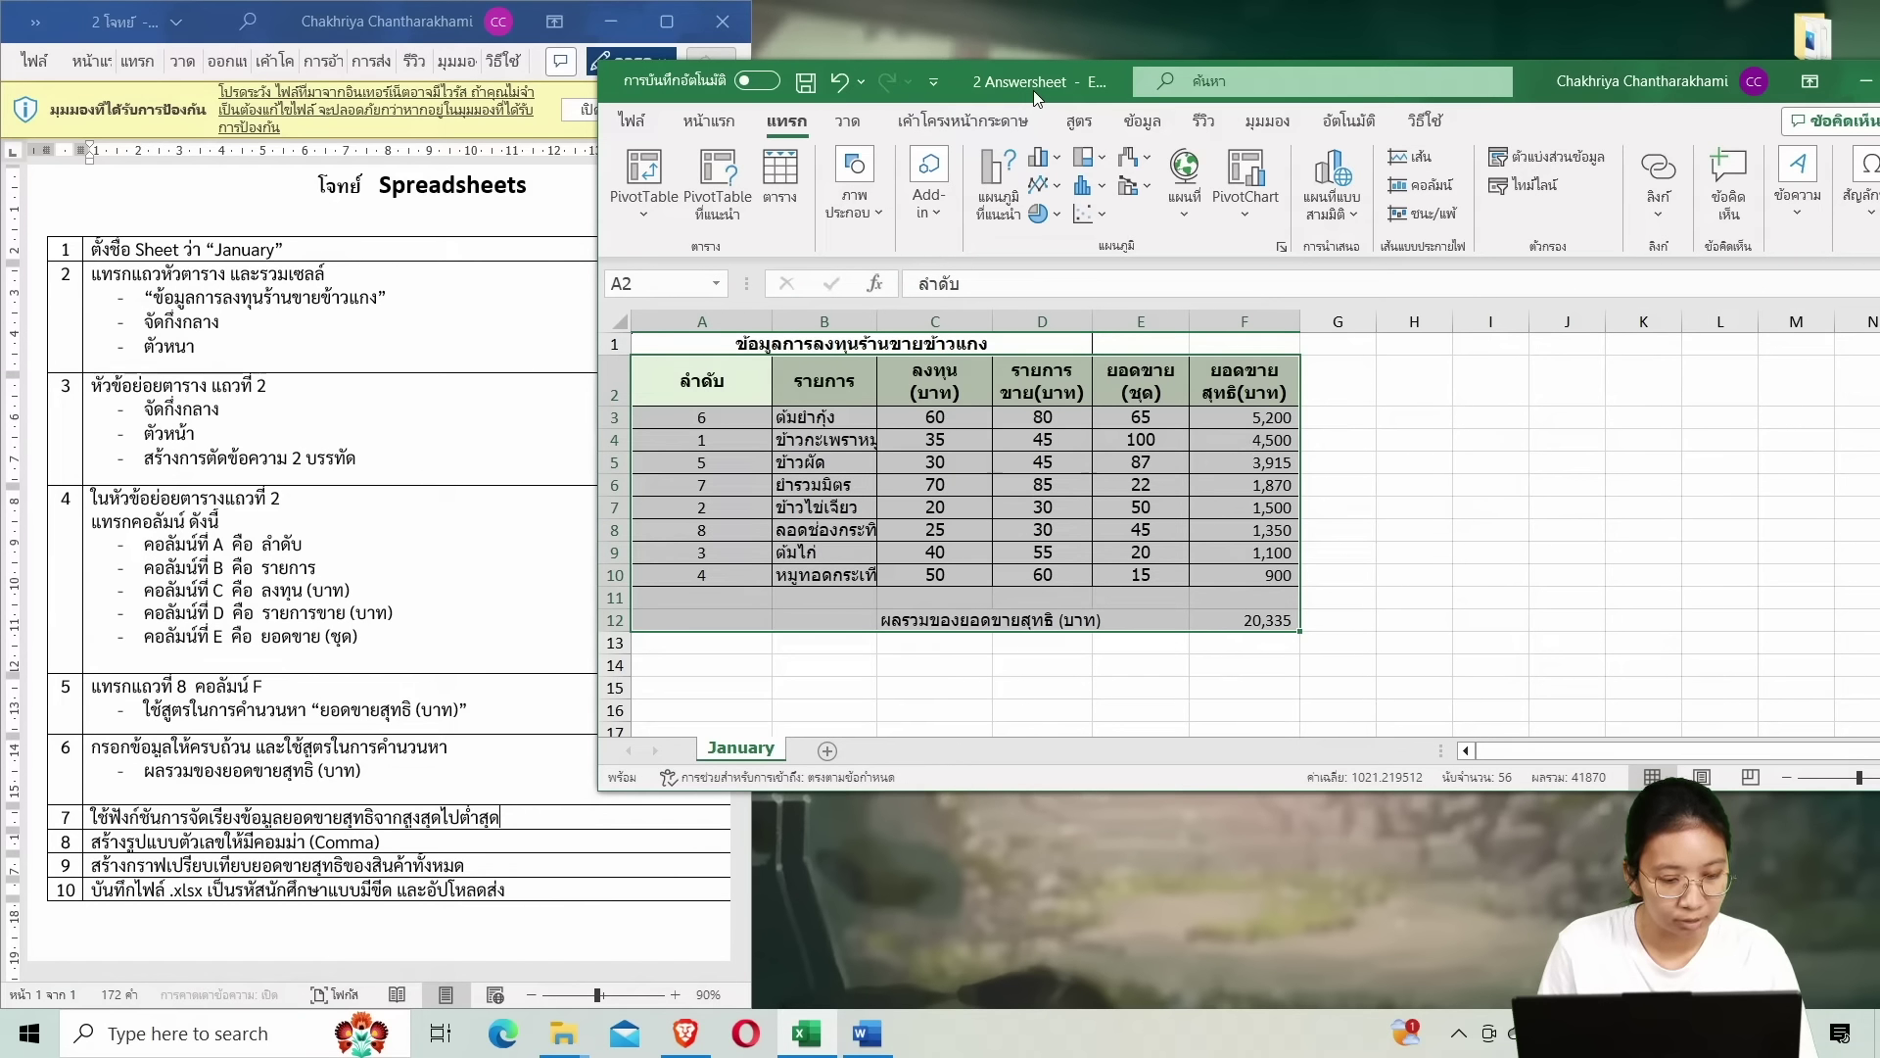
pyautogui.moveTo(1036, 97); pyautogui.dragTo(1879, 98)
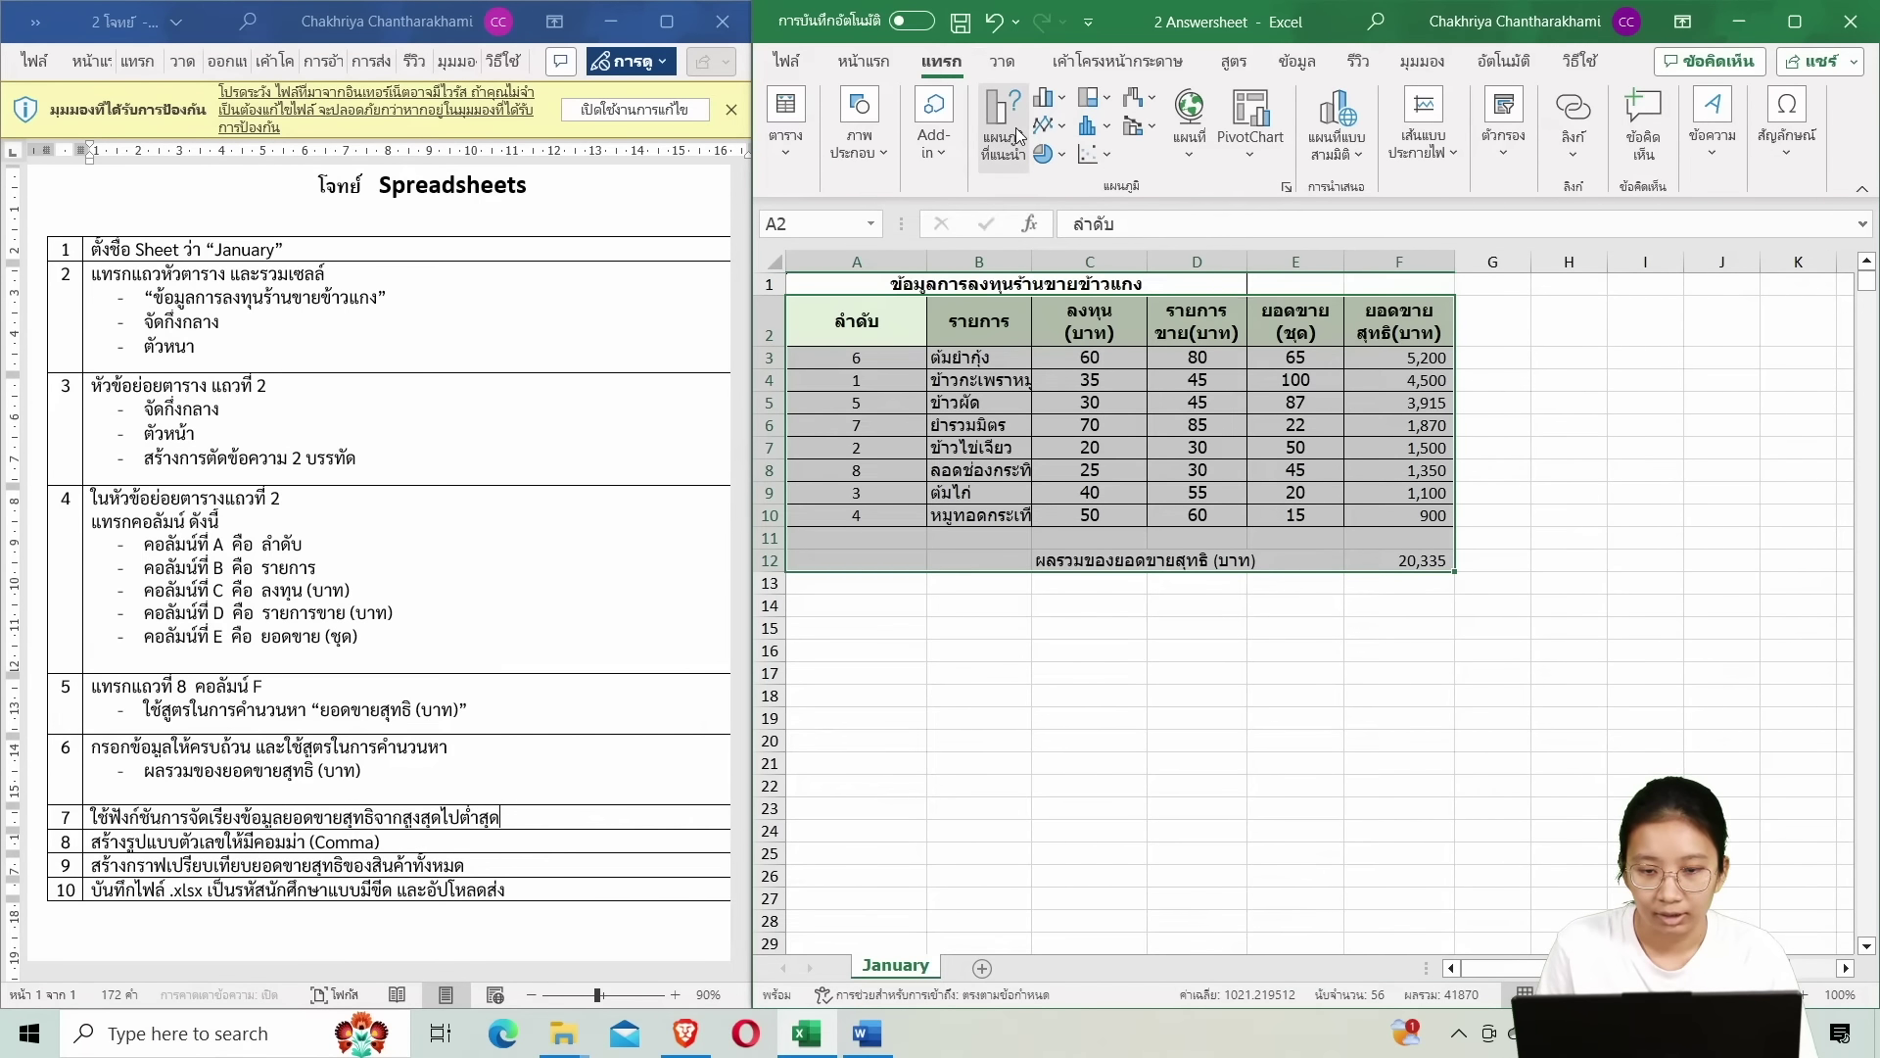
pyautogui.click(1060, 102)
pyautogui.click(1061, 102)
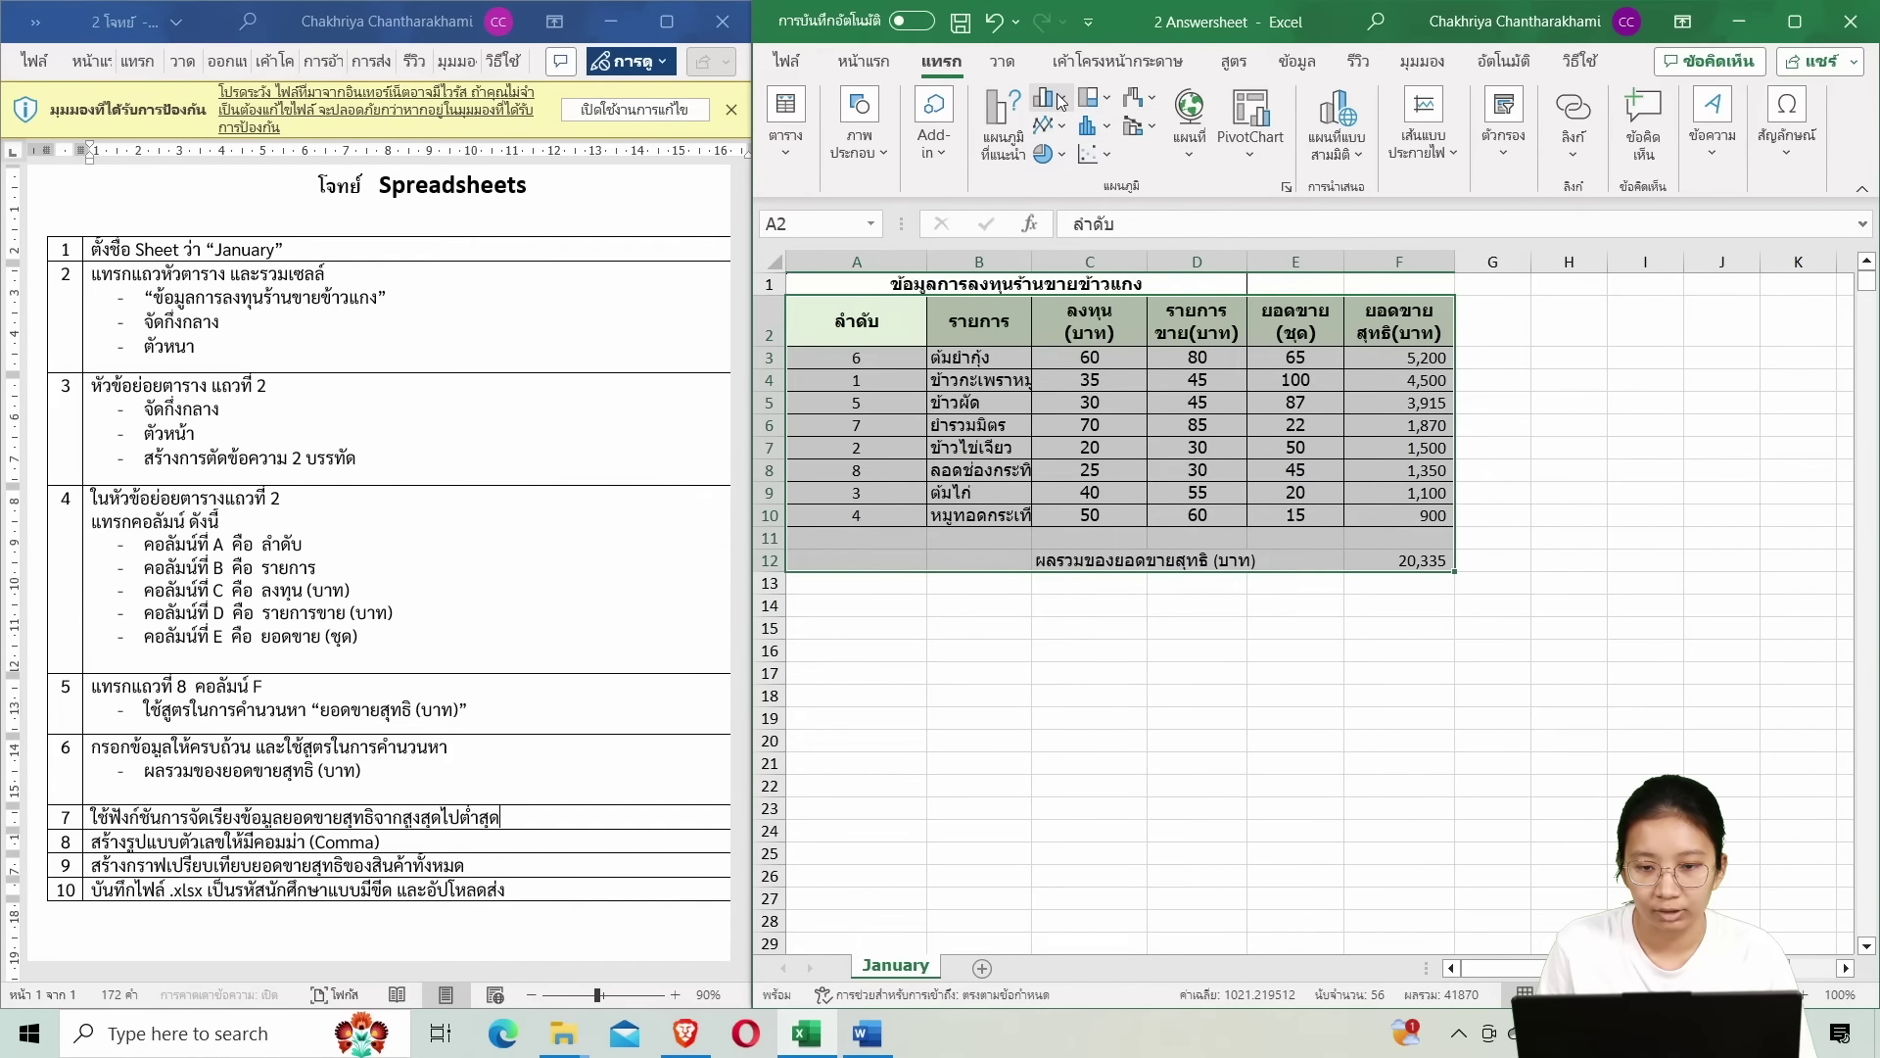
pyautogui.click(1062, 103)
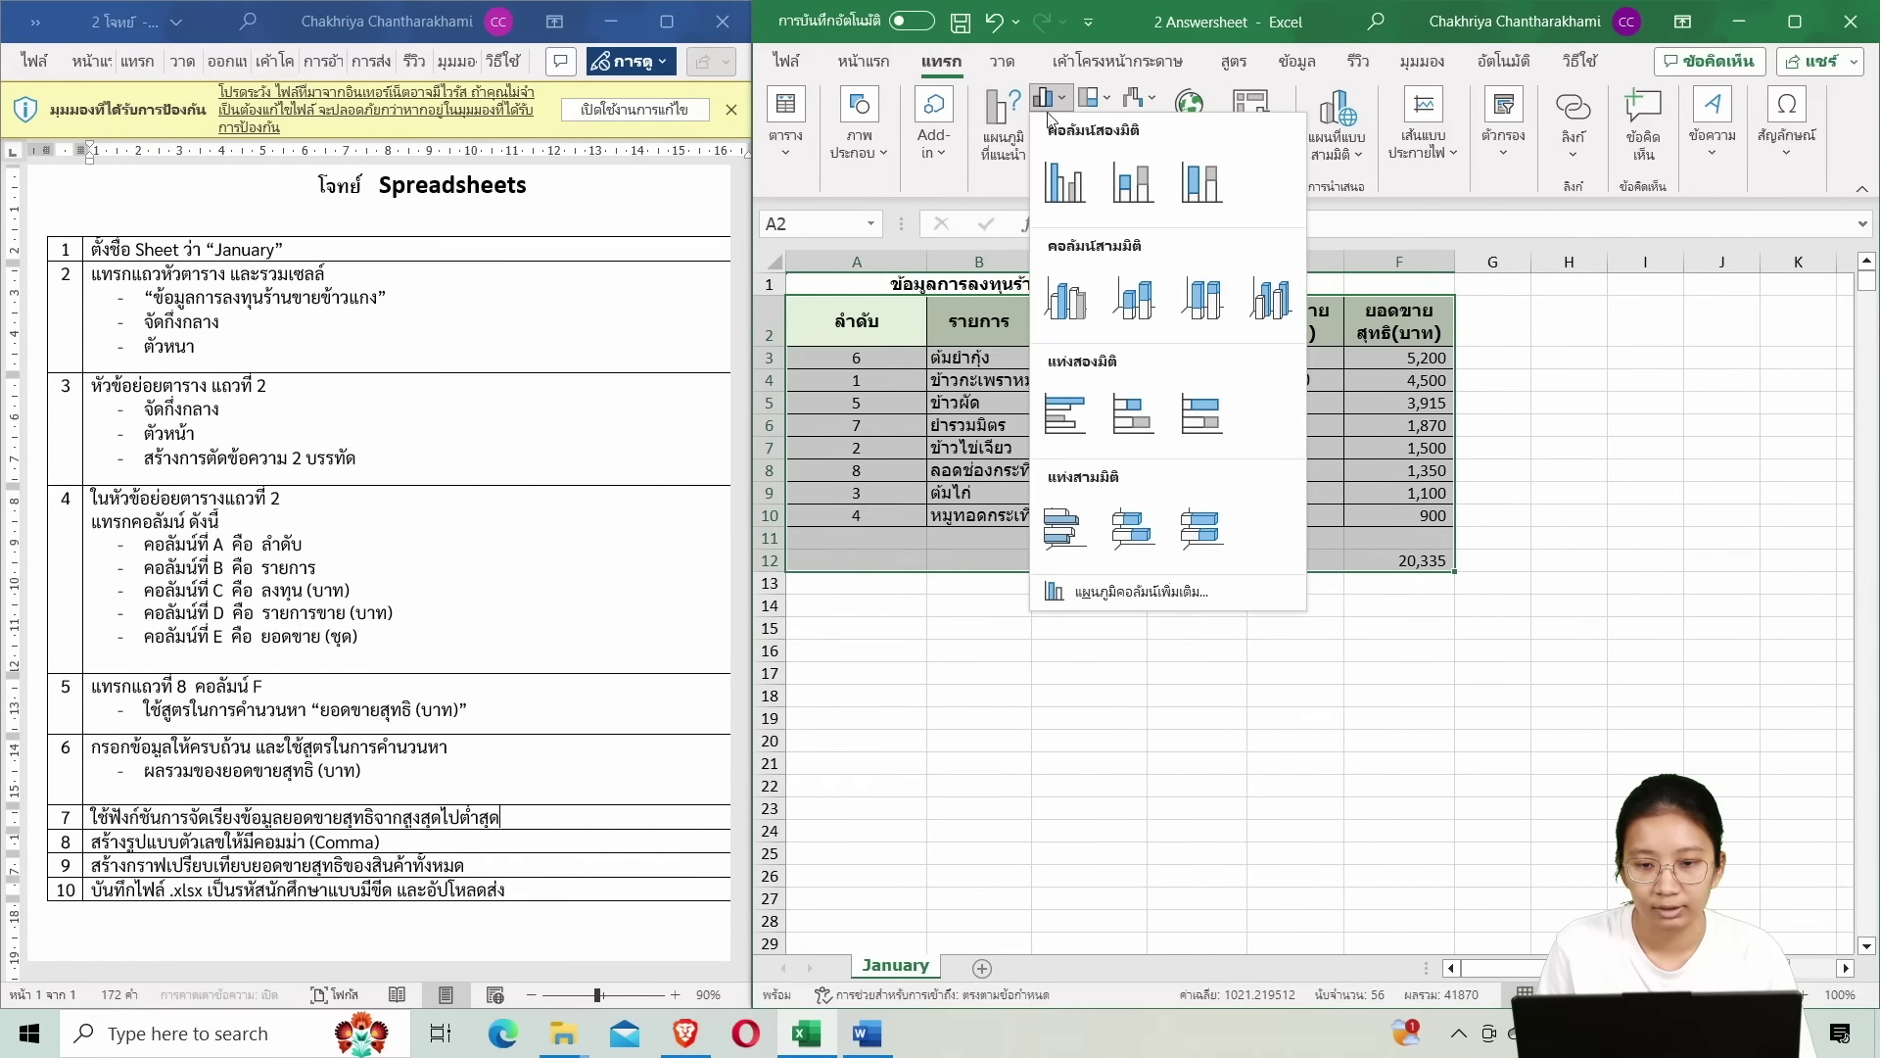
pyautogui.click(1049, 102)
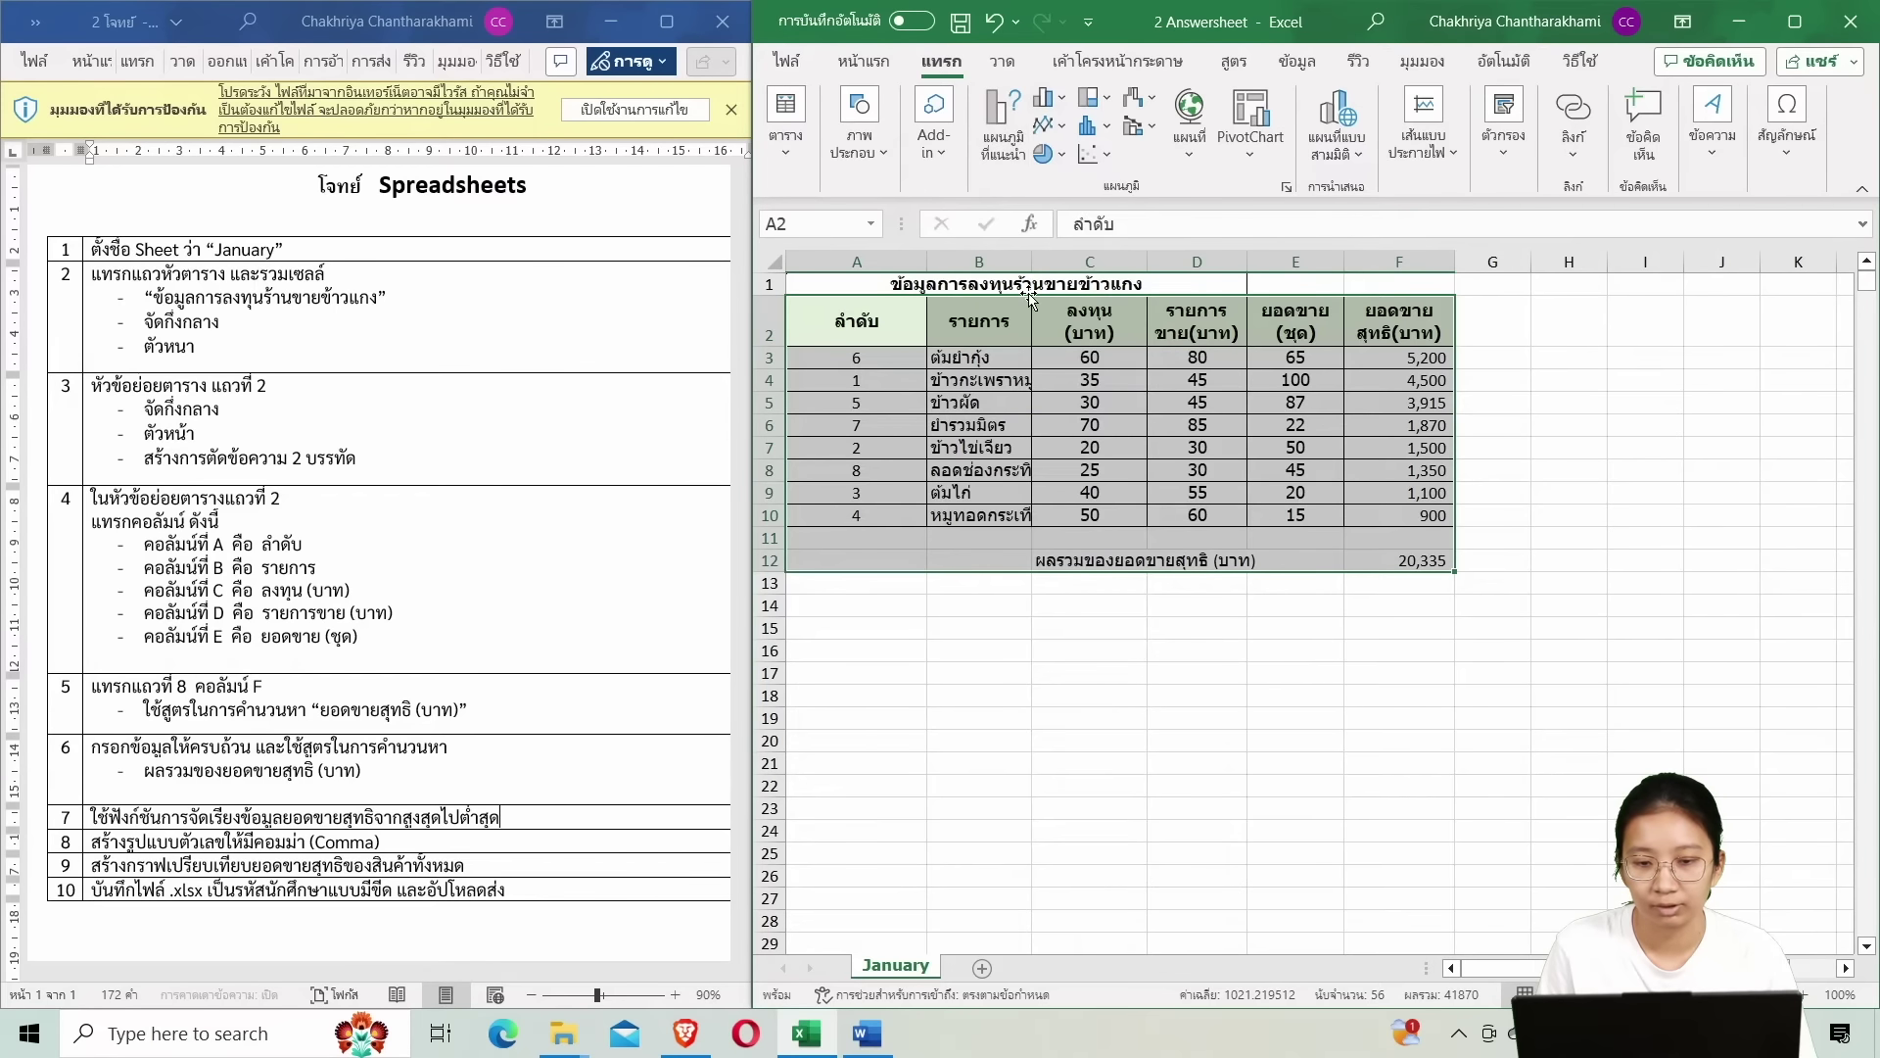
pyautogui.click(1008, 131)
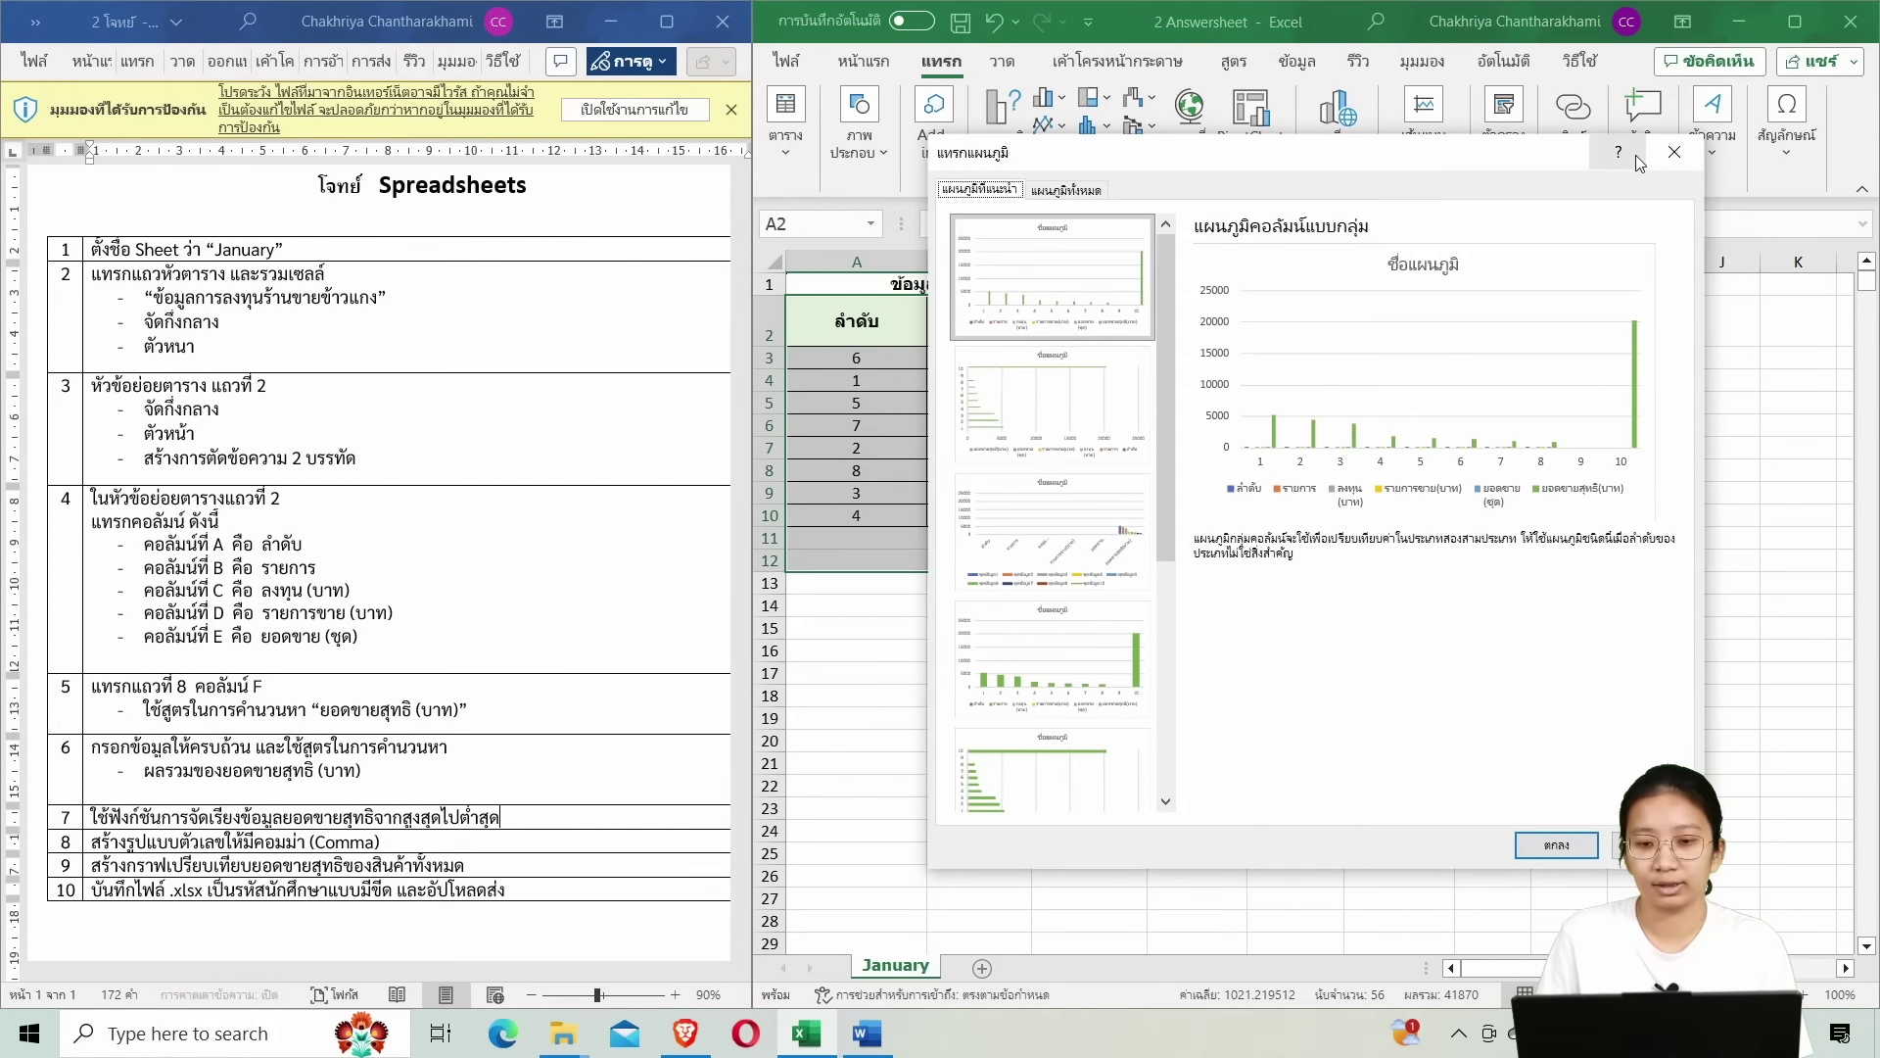
pyautogui.click(1674, 152)
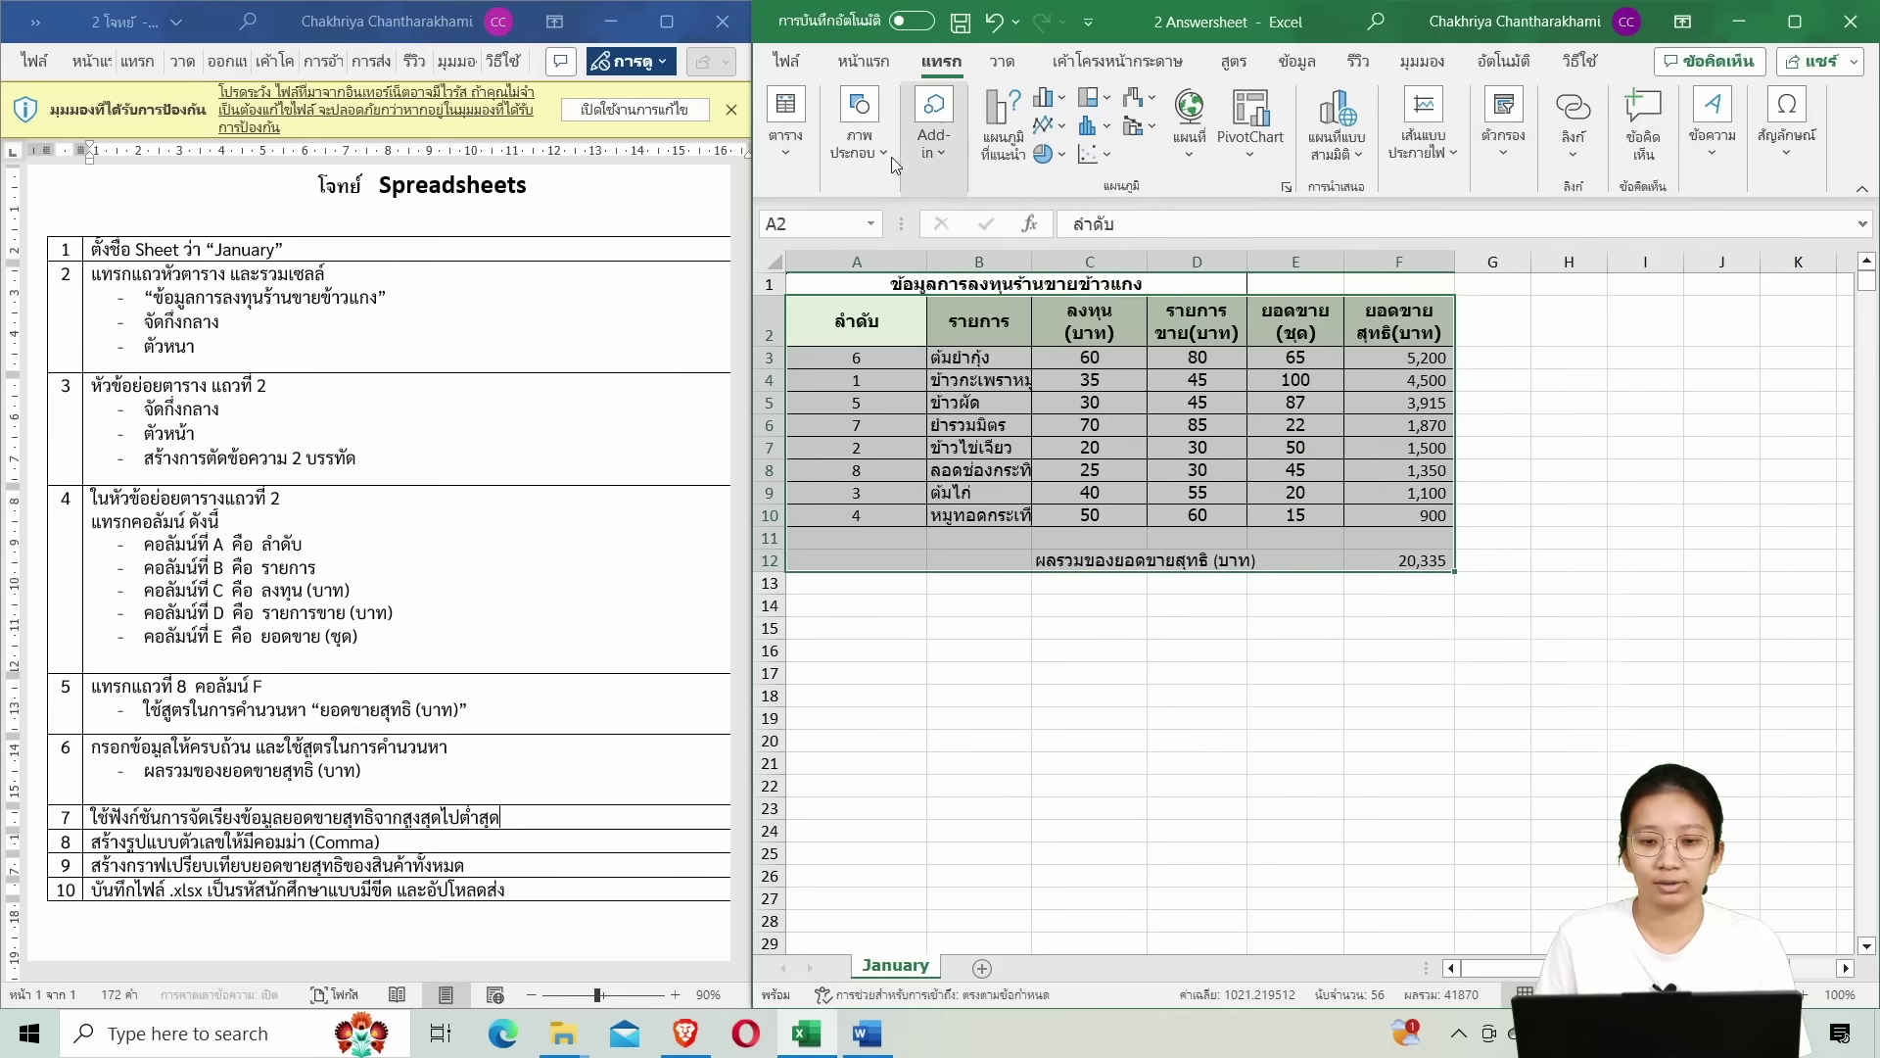
# Preview the recommended charts for the selected table, comparing the clustered column, clustered bar, stacked column and line types.
pyautogui.click(1015, 105)
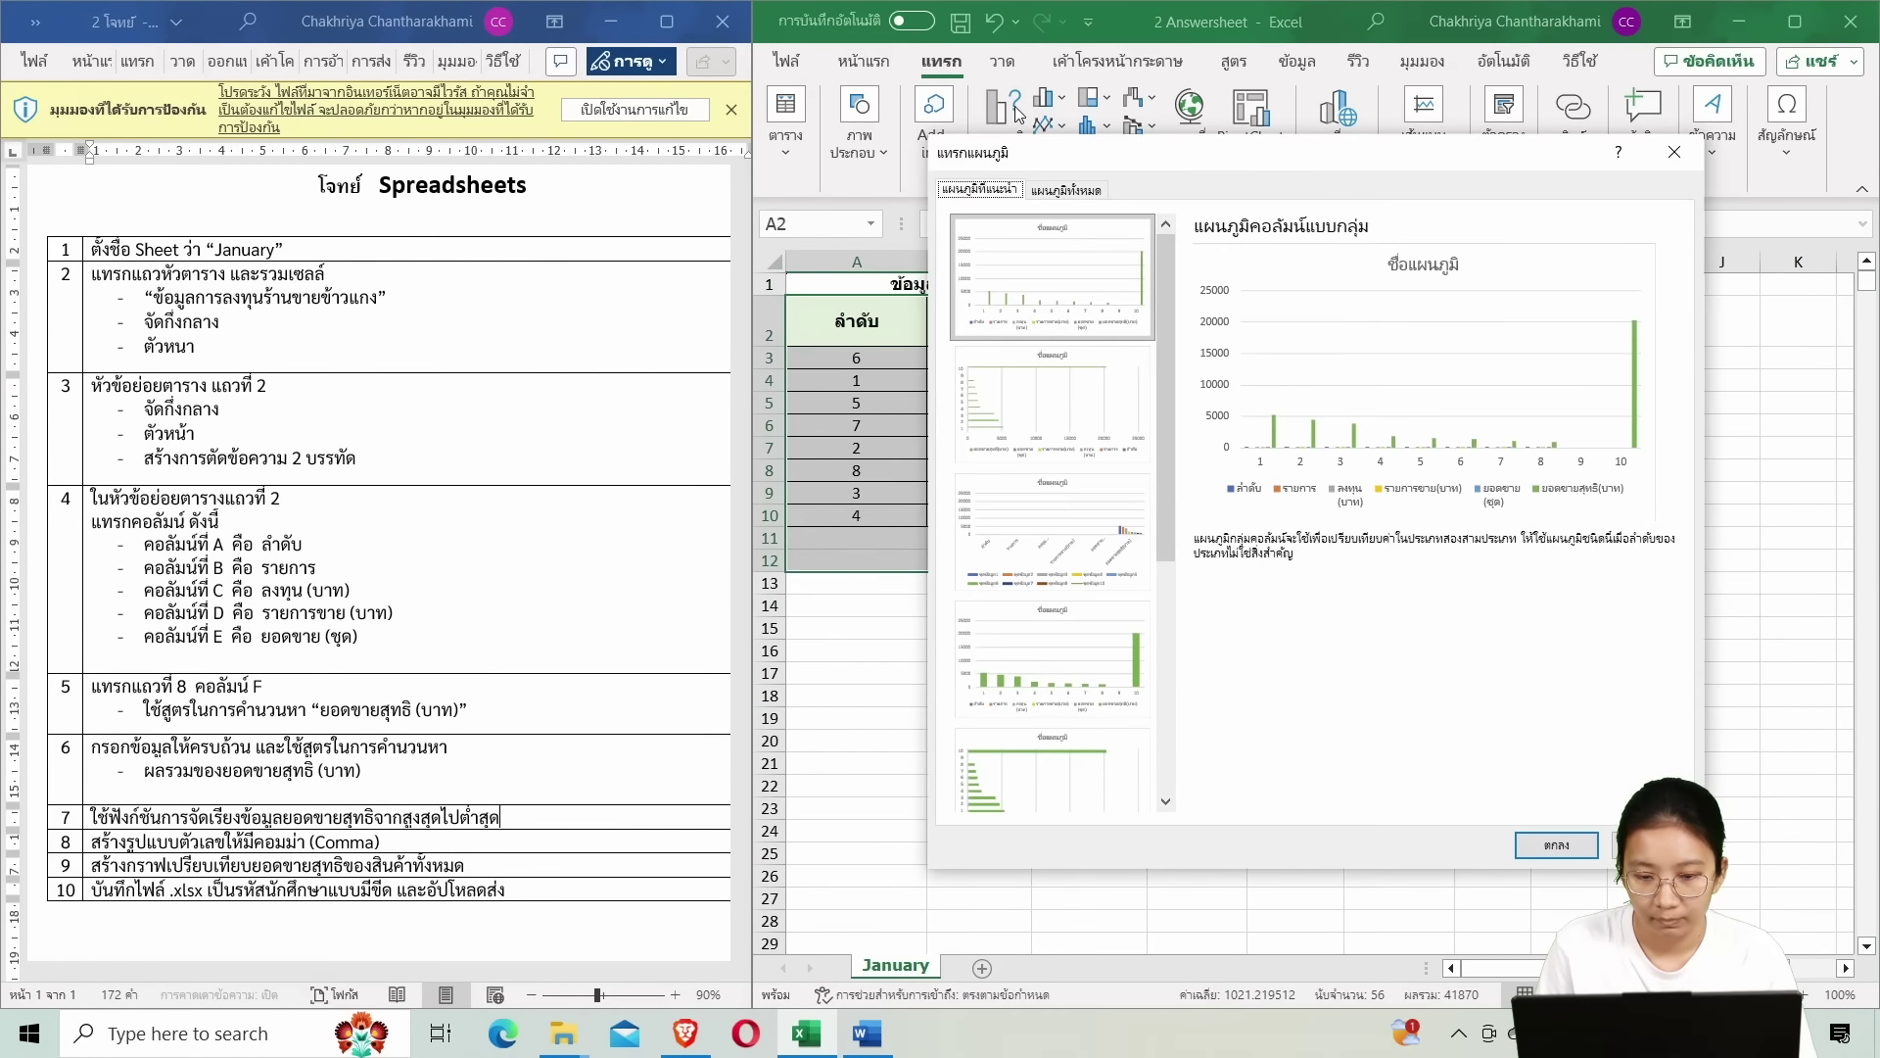
pyautogui.scroll(-3, 1023, 514)
pyautogui.scroll(3, 1046, 465)
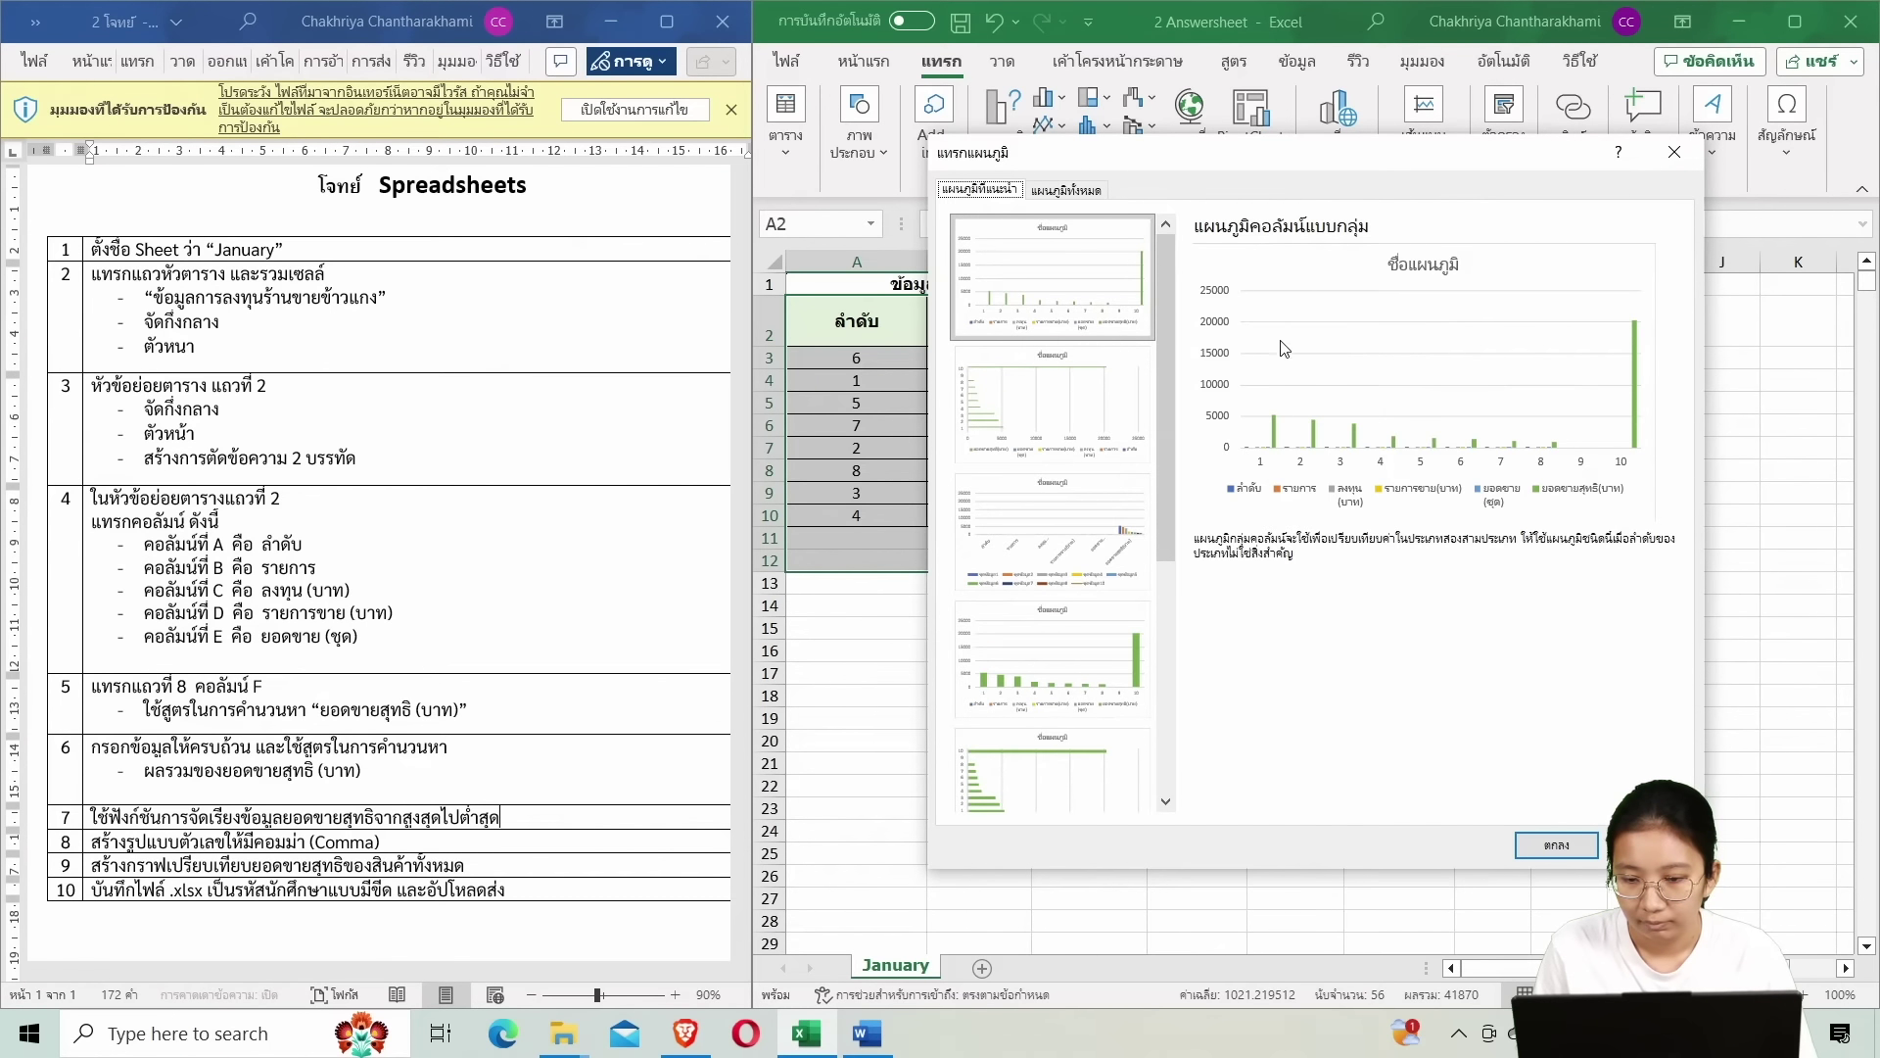
pyautogui.click(1093, 422)
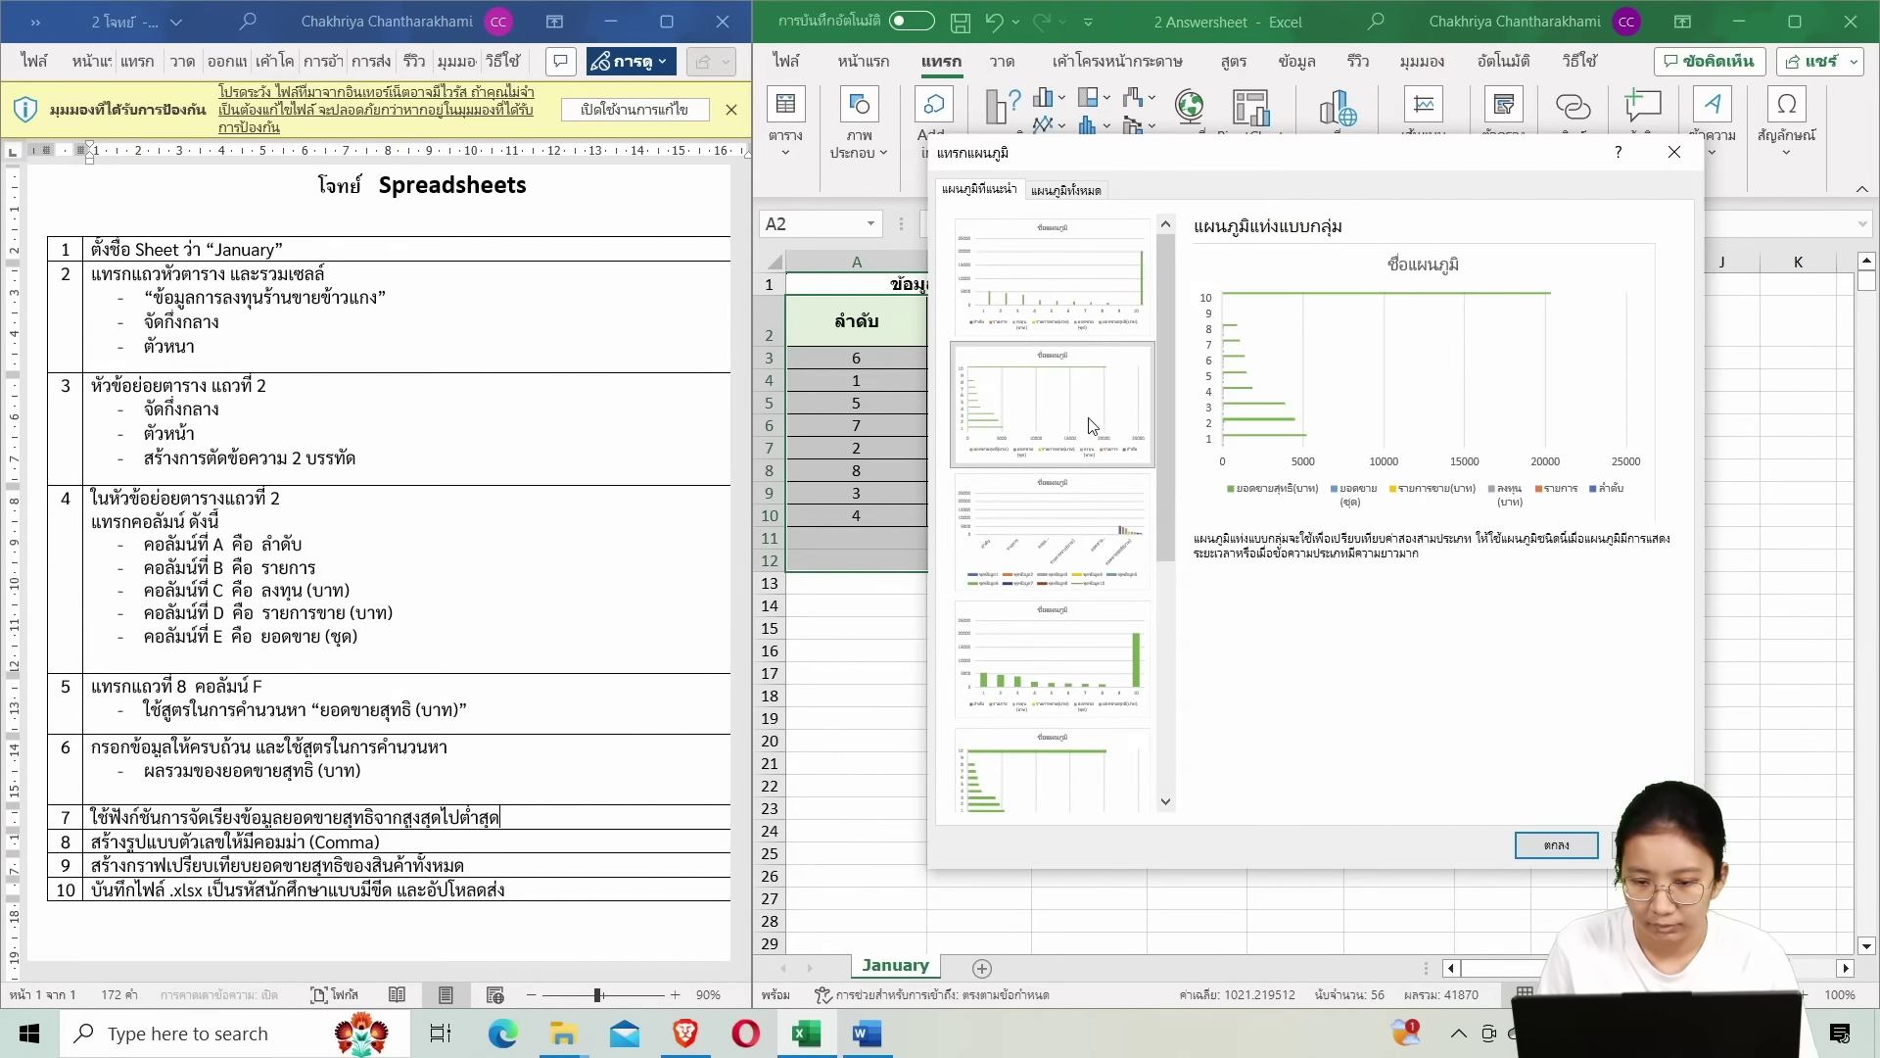
pyautogui.click(1081, 524)
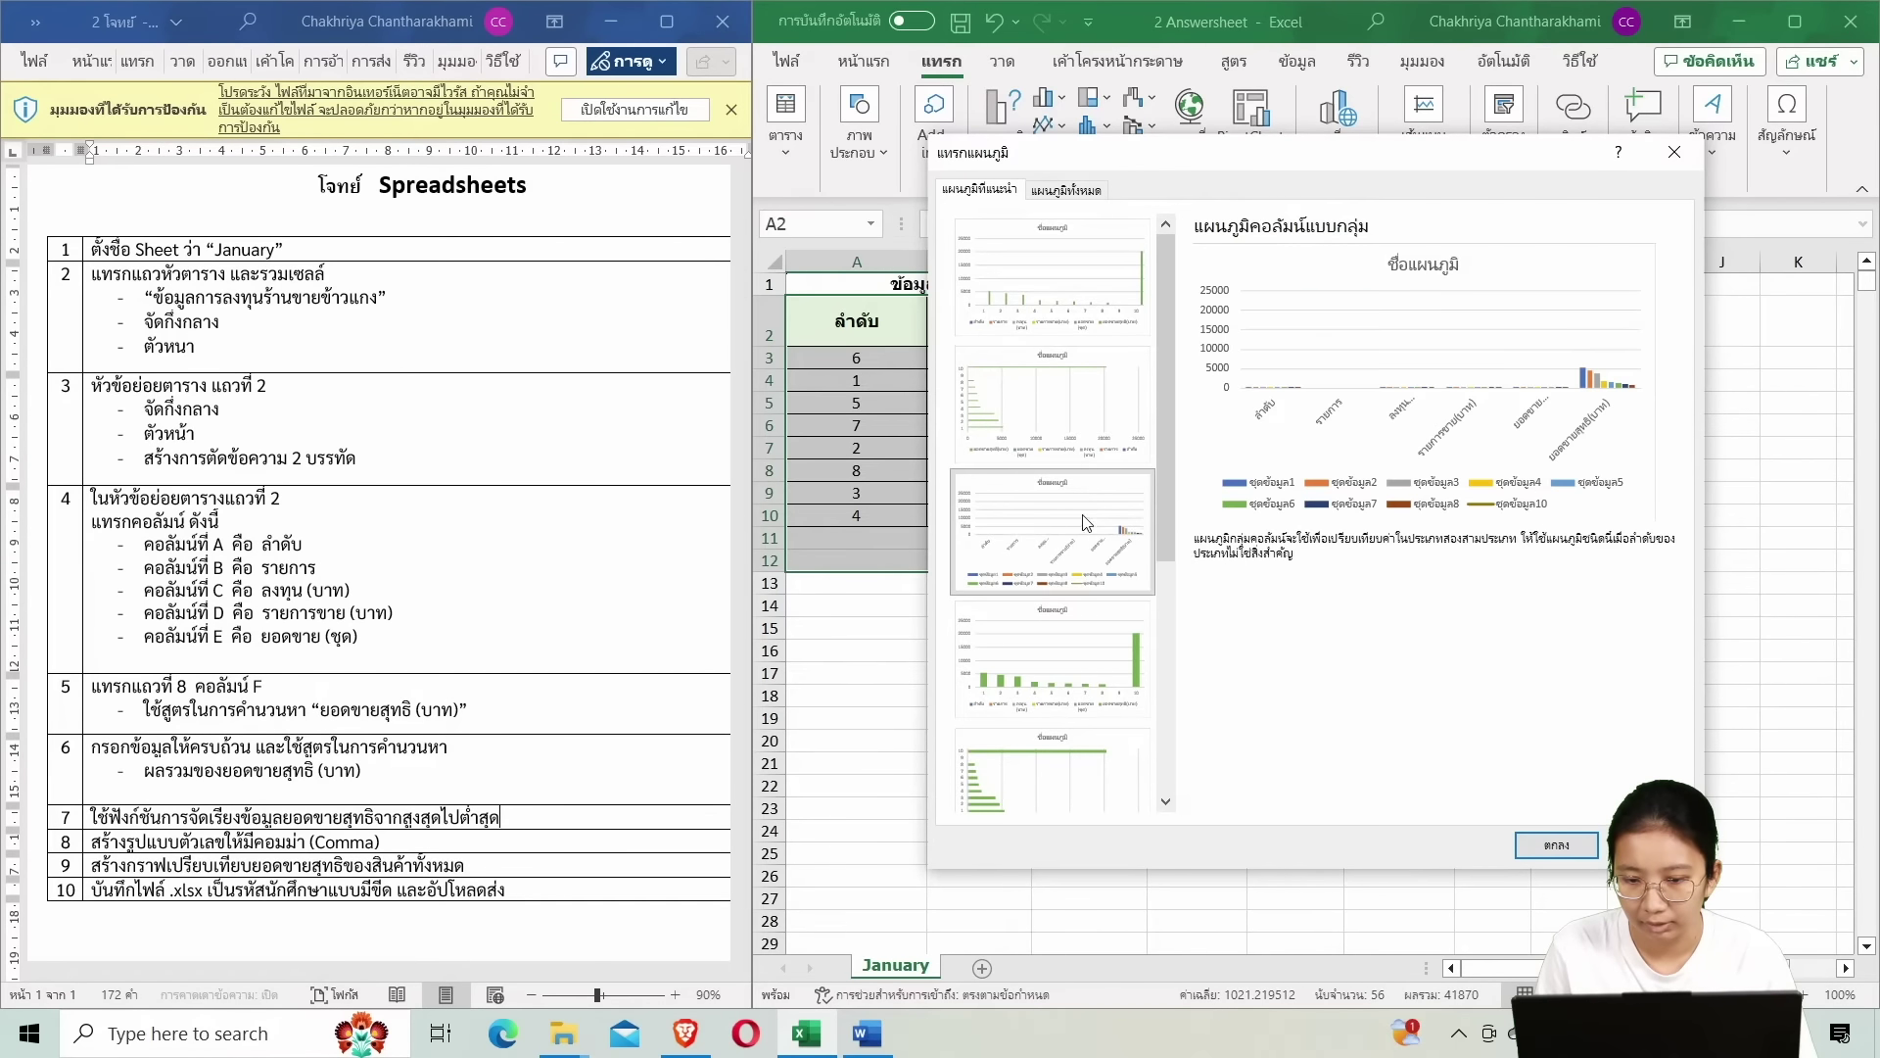
pyautogui.scroll(-3, 1087, 529)
pyautogui.click(1100, 585)
pyautogui.scroll(5, 1053, 411)
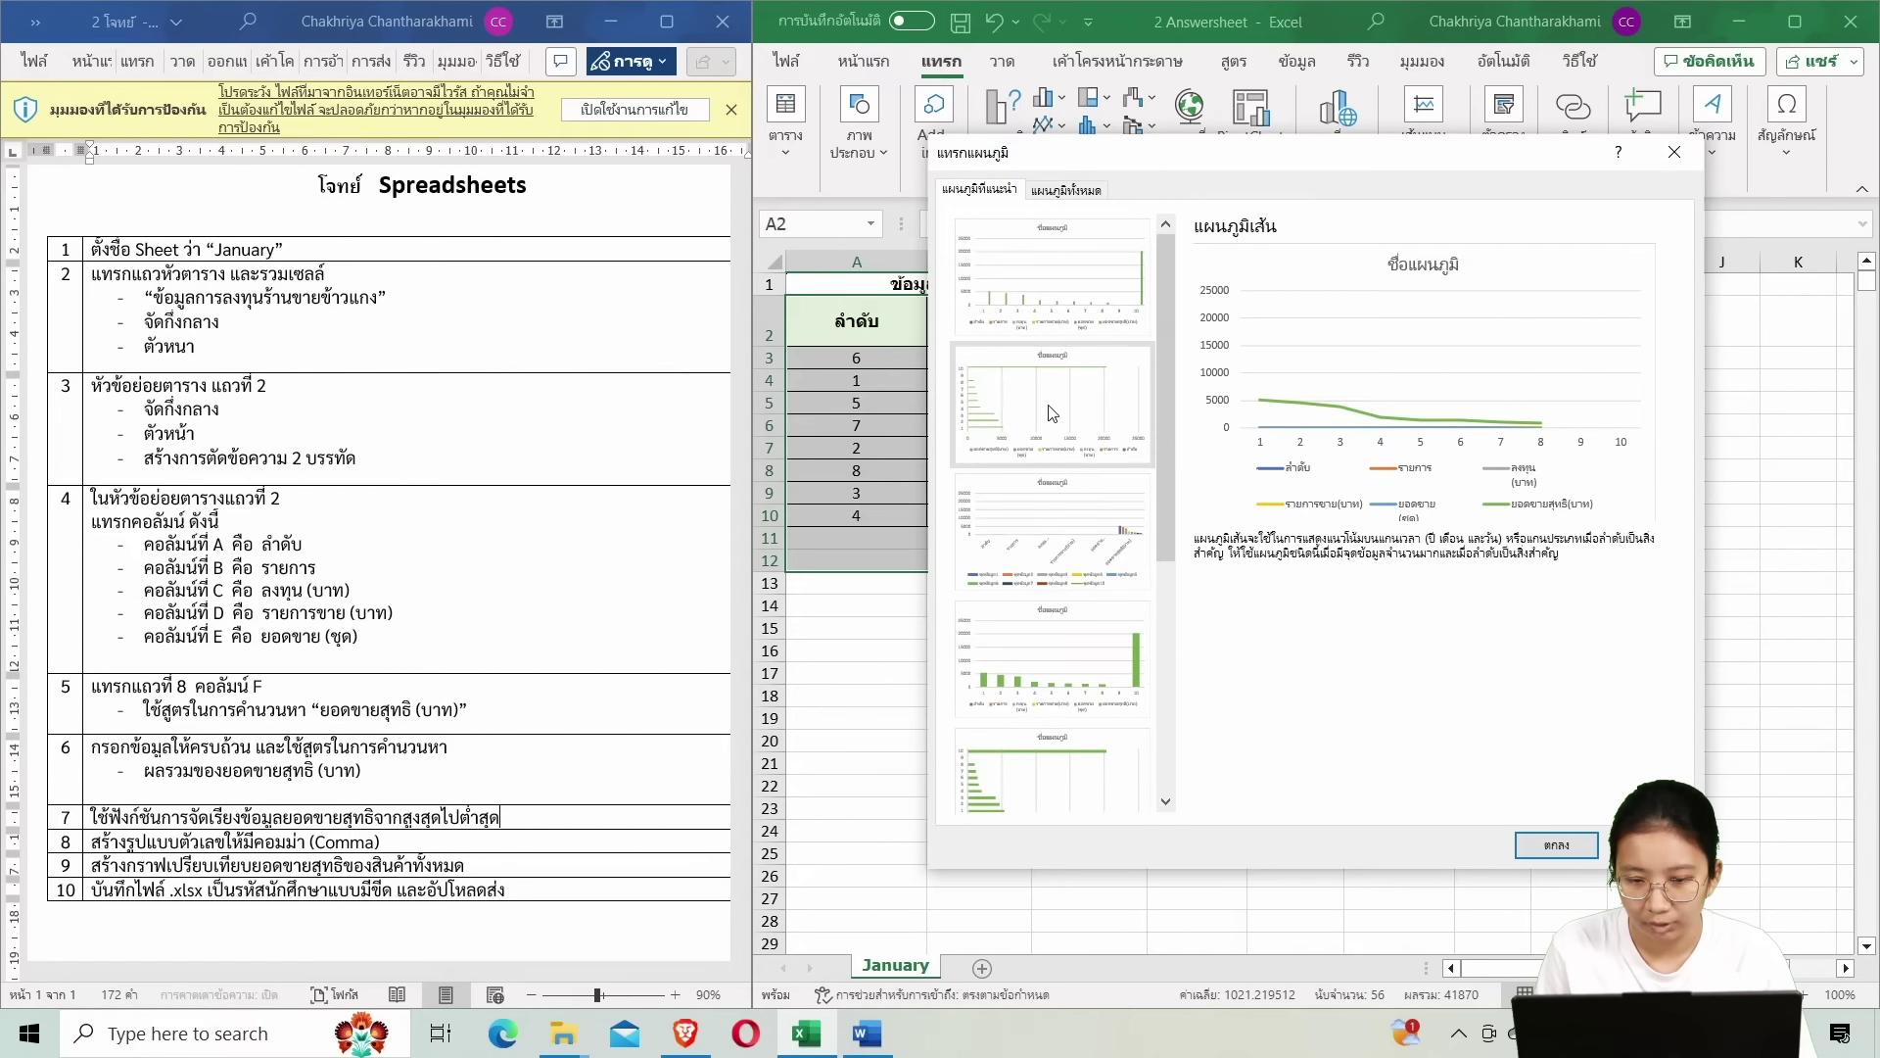
pyautogui.click(1063, 304)
pyautogui.click(1102, 411)
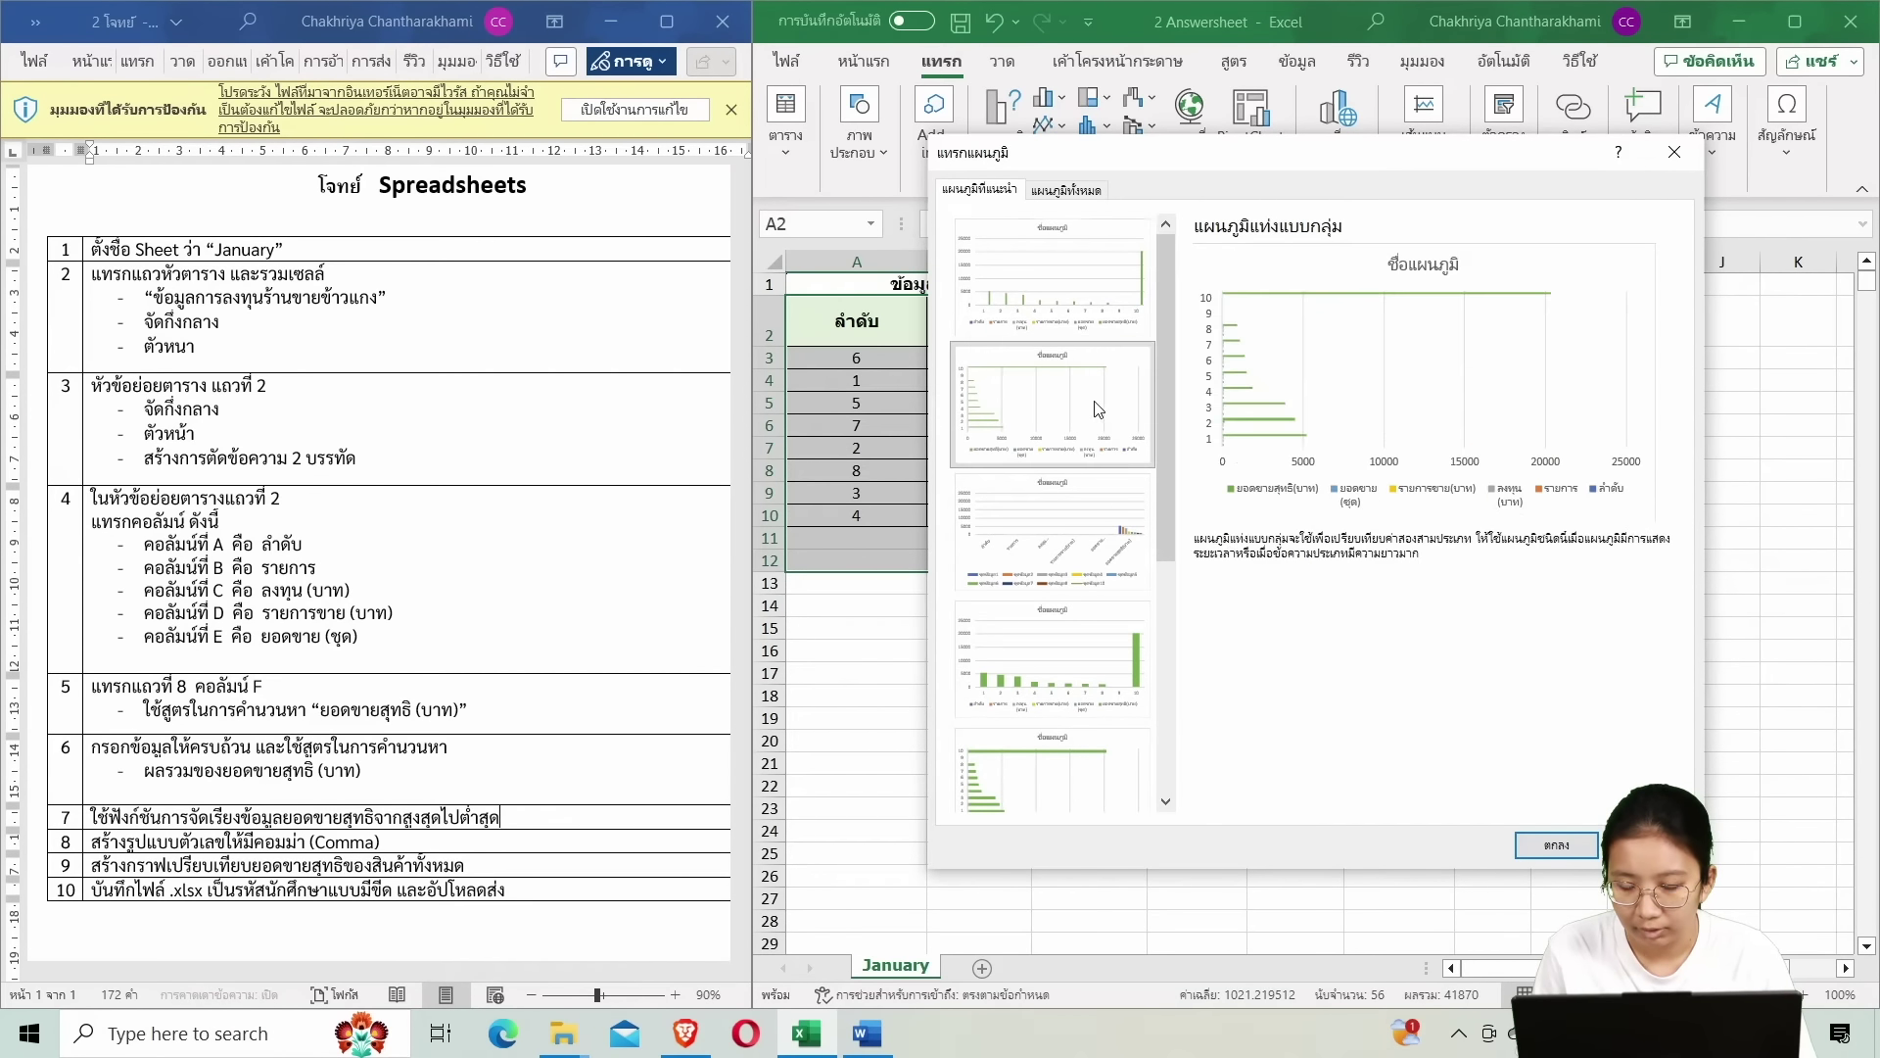
pyautogui.click(1083, 486)
pyautogui.click(1074, 311)
pyautogui.click(1098, 644)
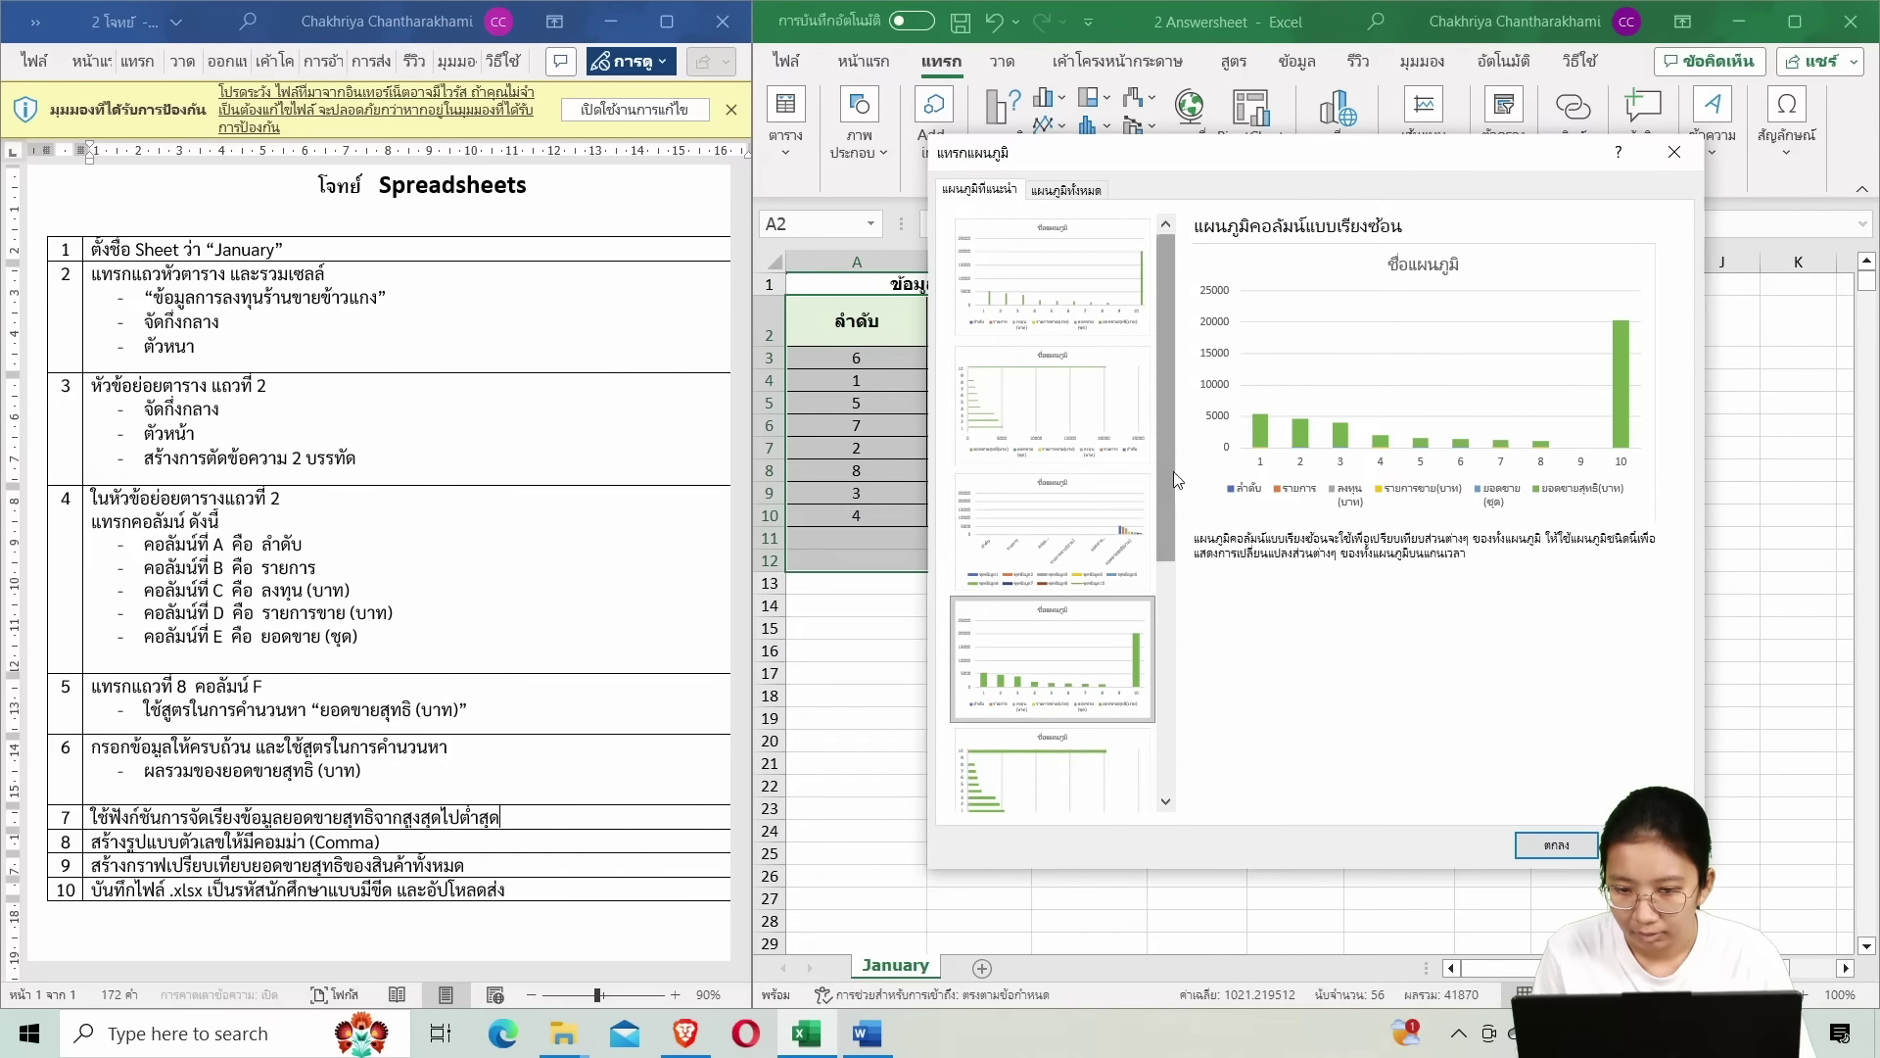
pyautogui.scroll(-3, 1123, 490)
pyautogui.scroll(3, 1117, 392)
# Insert the recommended clustered column chart with the series by column and place it below the table's total row.
pyautogui.click(1112, 266)
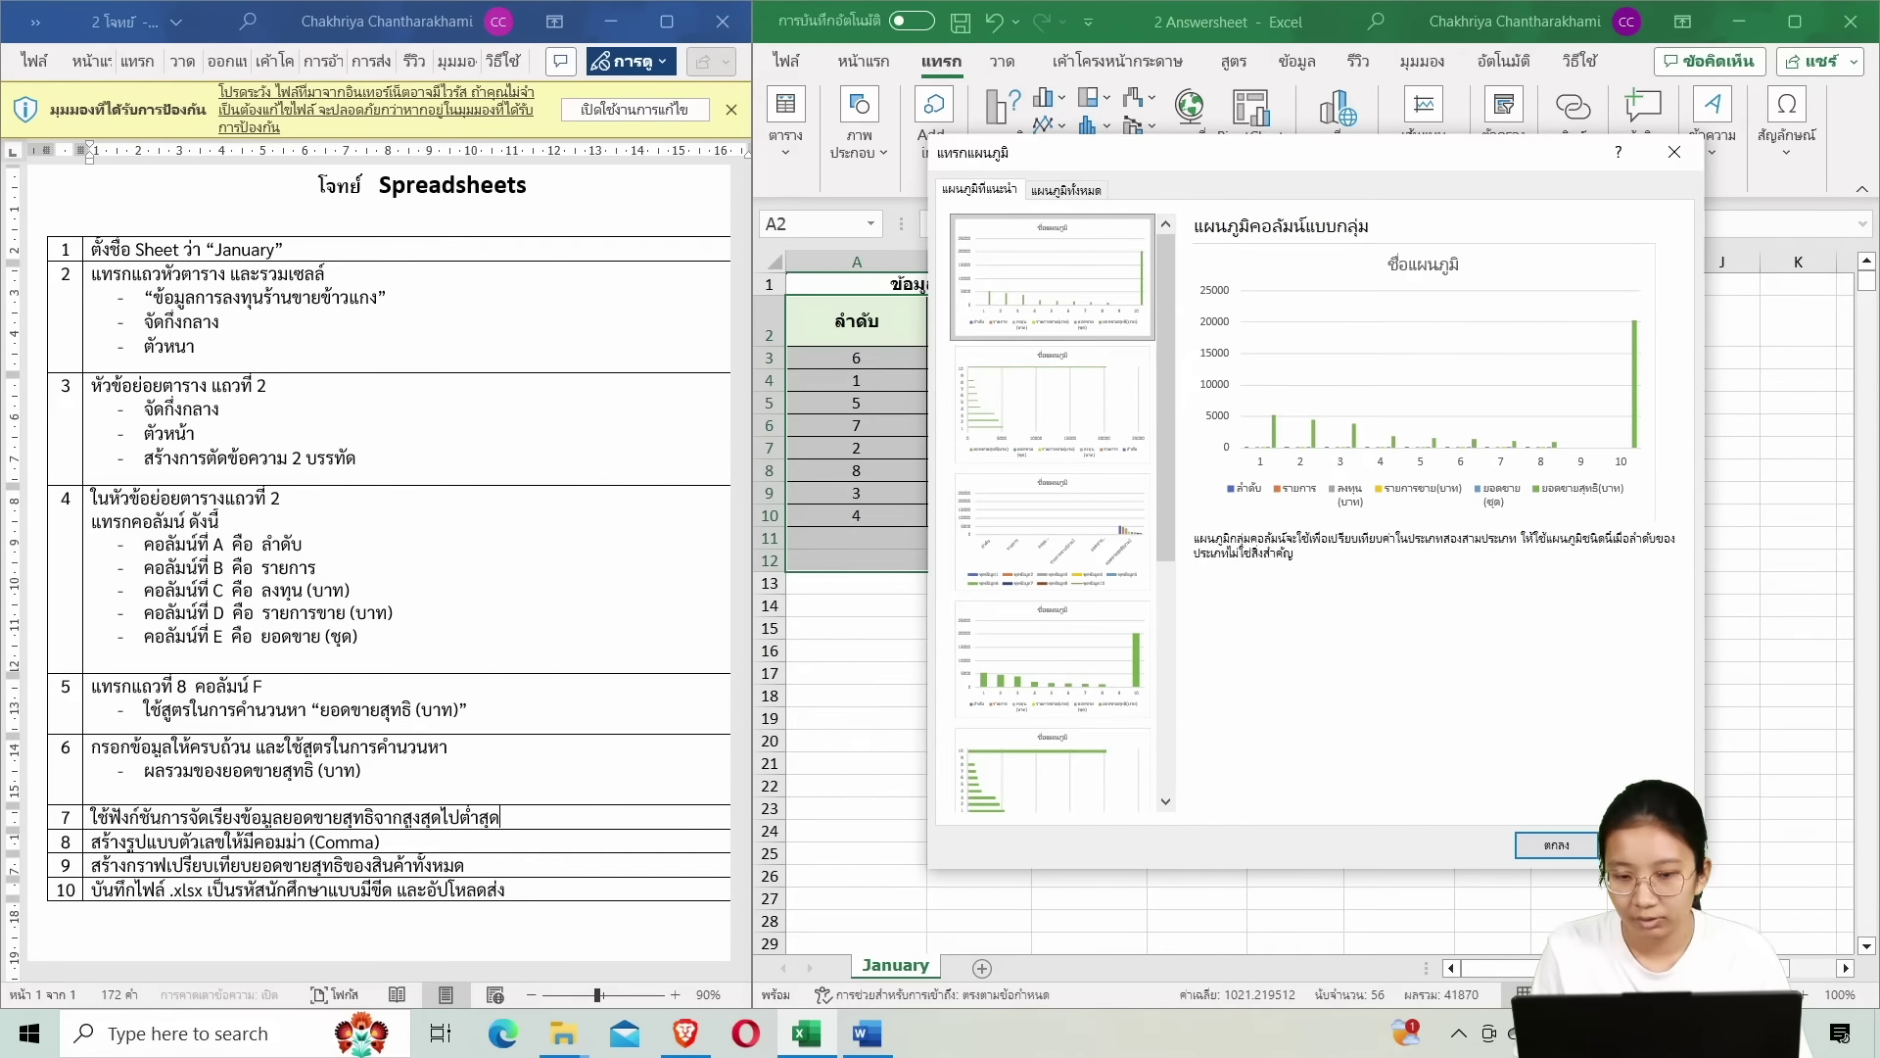
pyautogui.click(1555, 844)
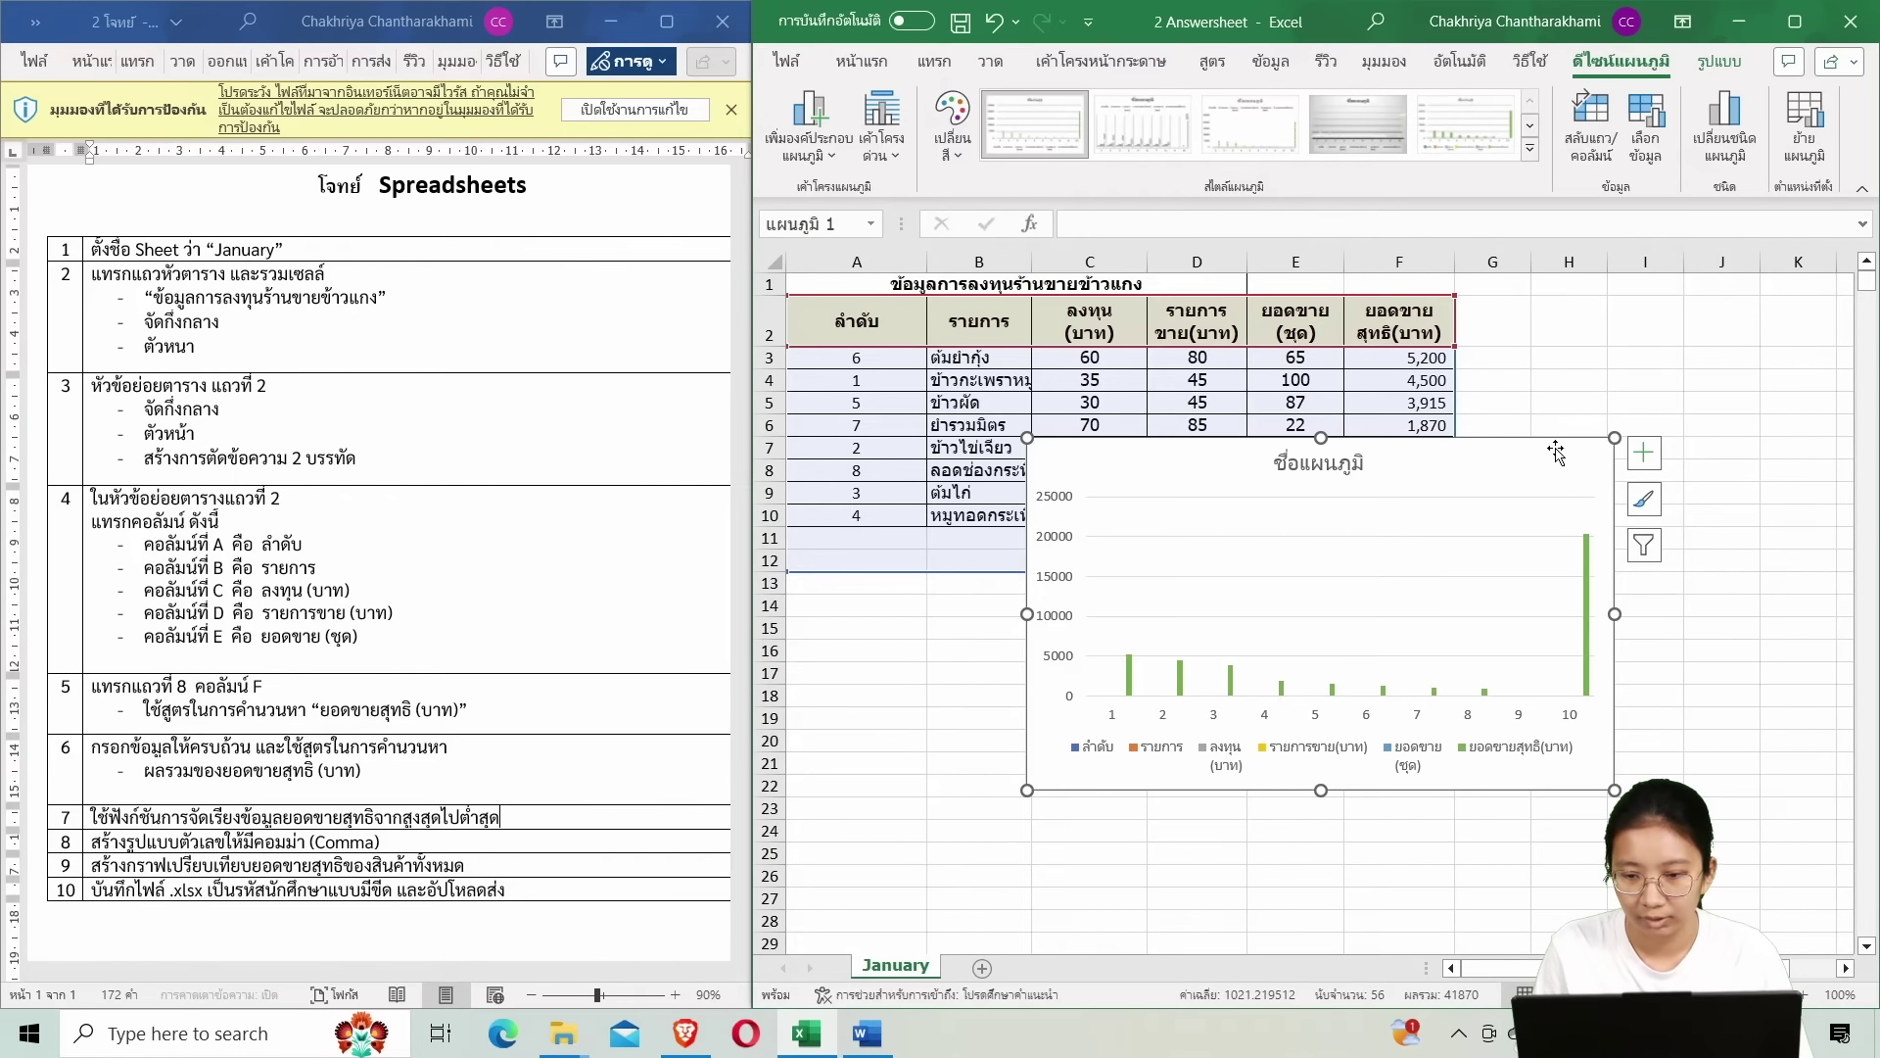
pyautogui.moveTo(1545, 449); pyautogui.dragTo(1323, 606)
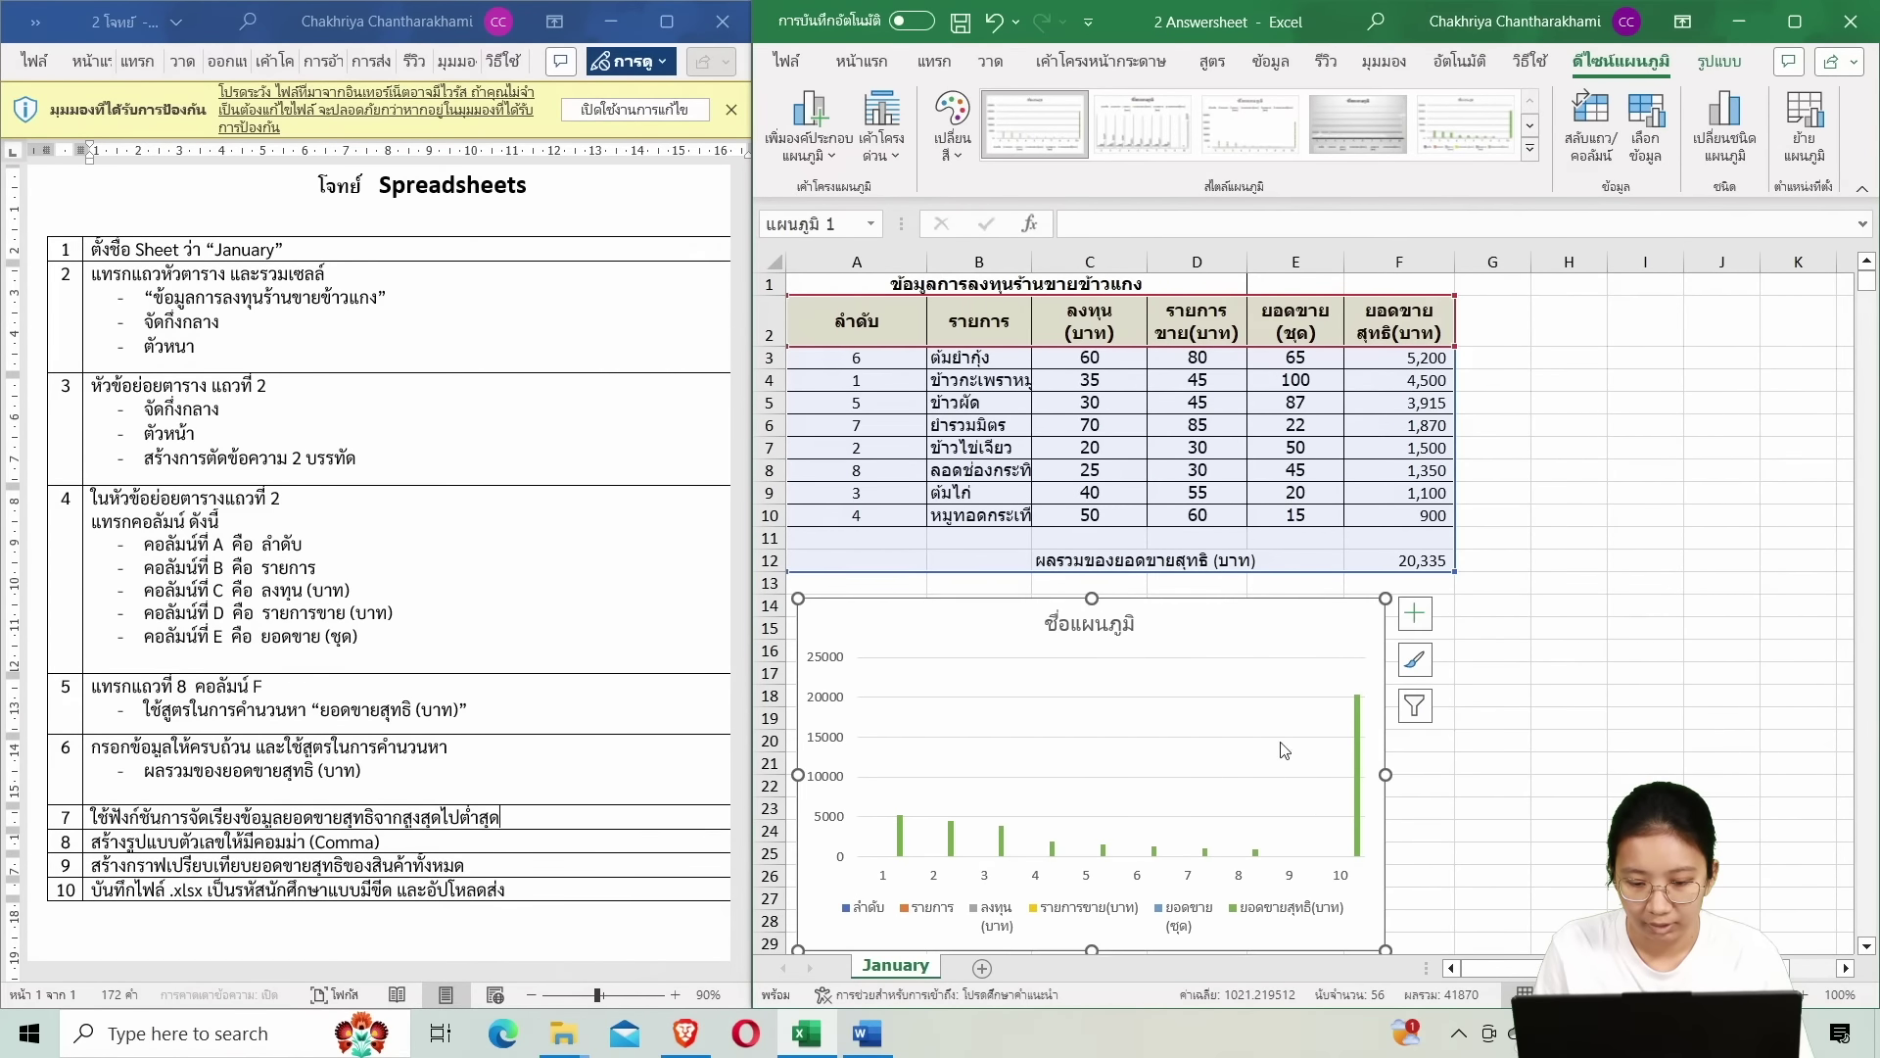
pyautogui.scroll(-1, 1289, 755)
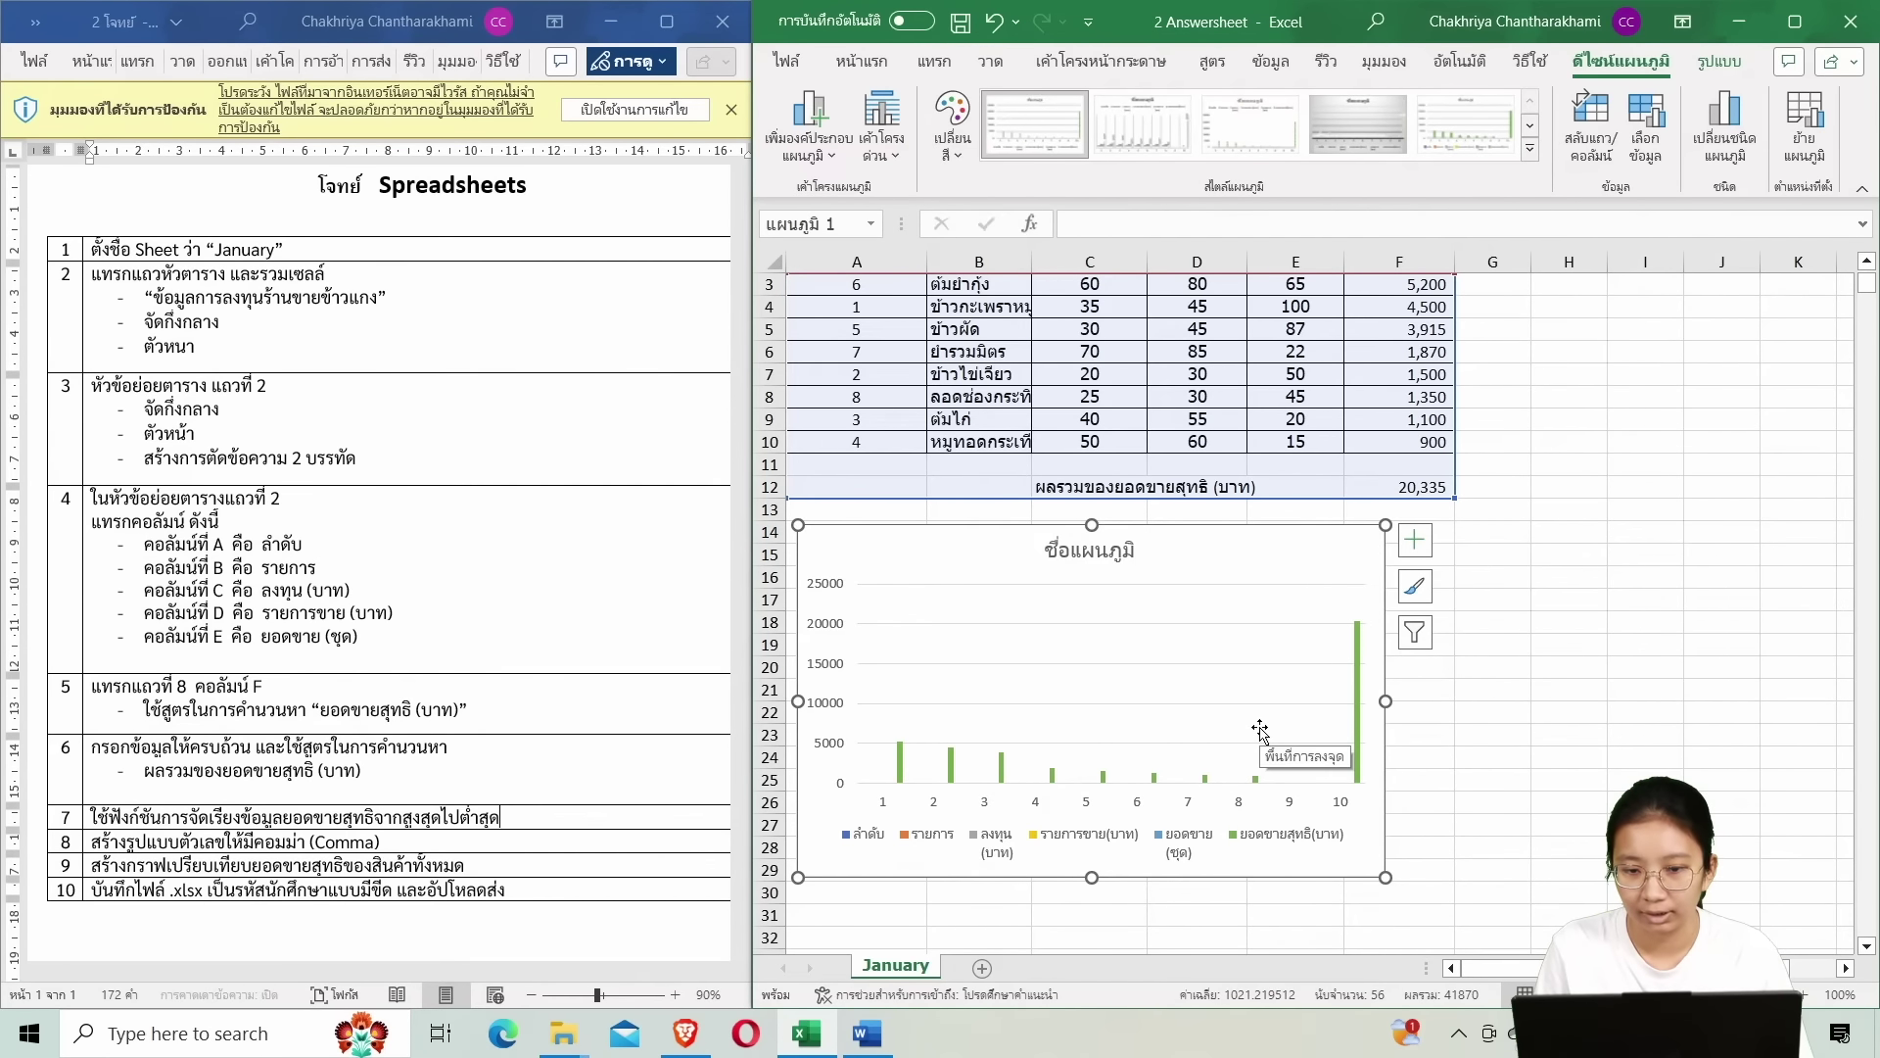
pyautogui.scroll(1, 1261, 732)
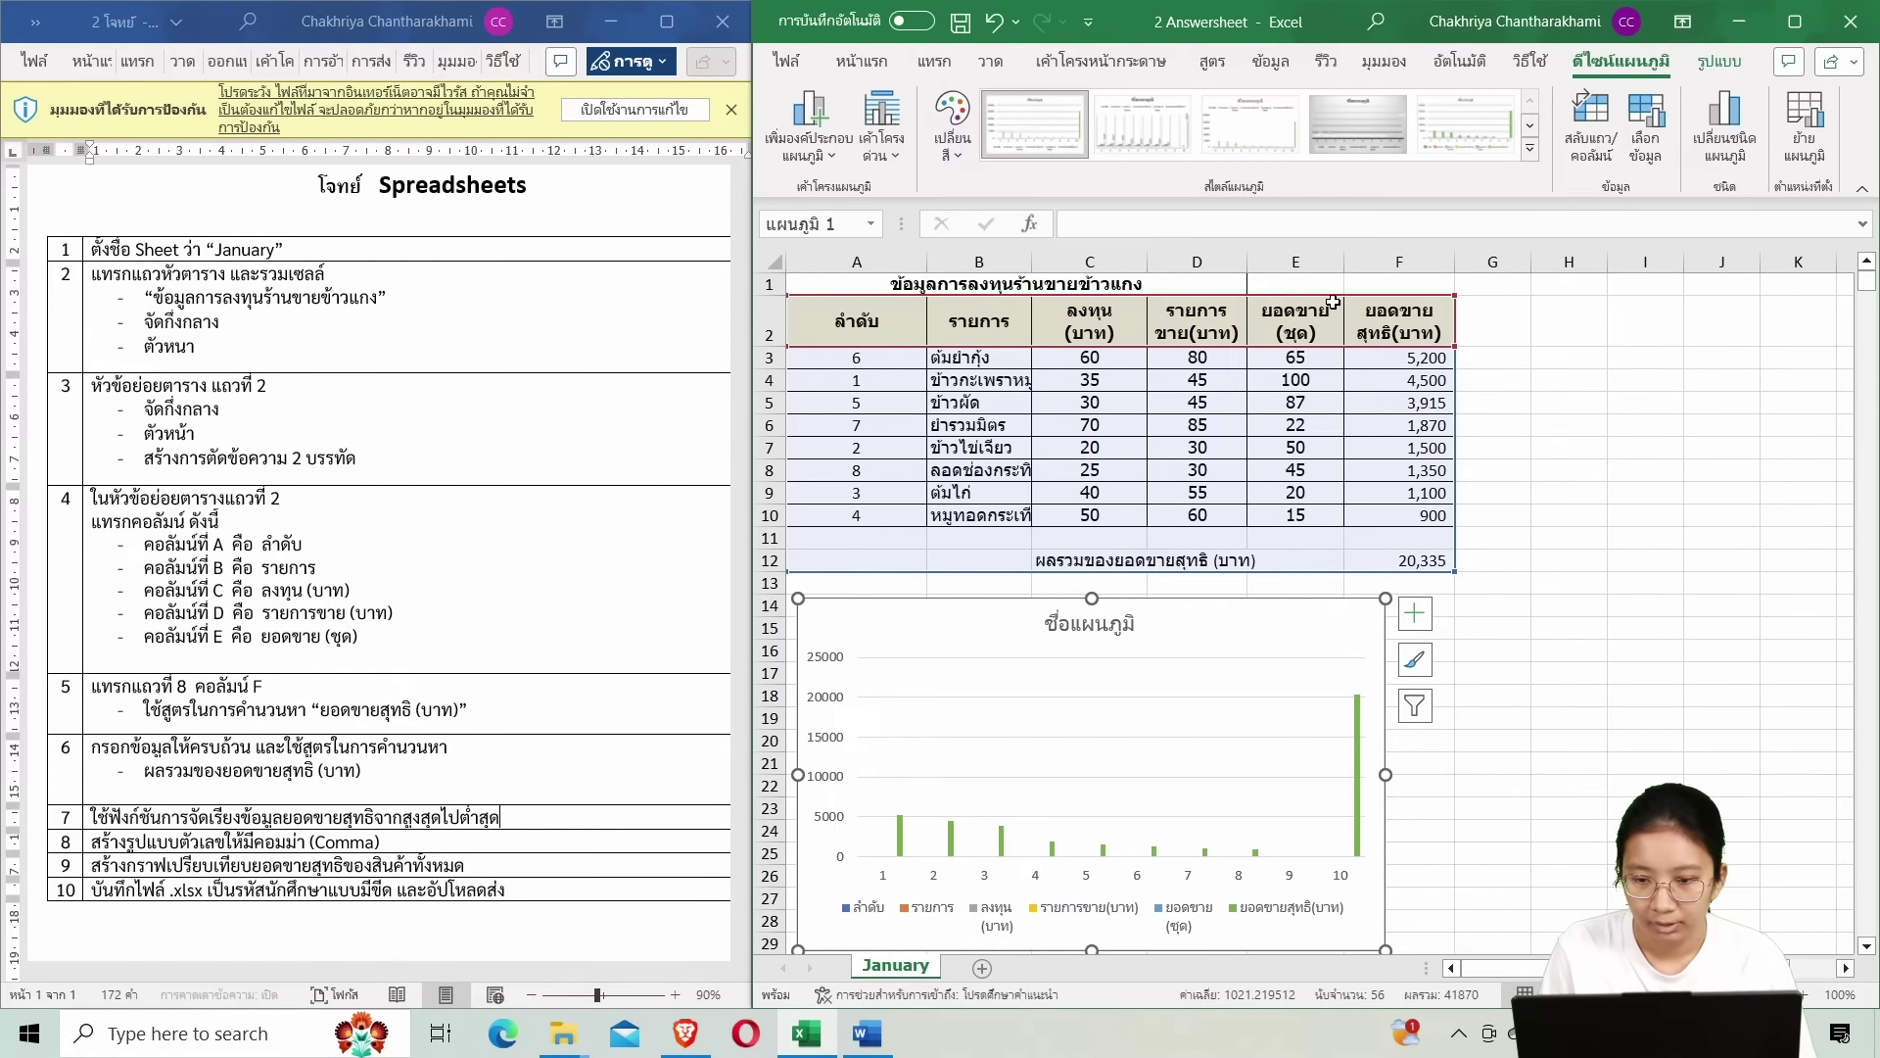
# Remove the ลำดับ series from the column chart's source data.
pyautogui.click(1646, 144)
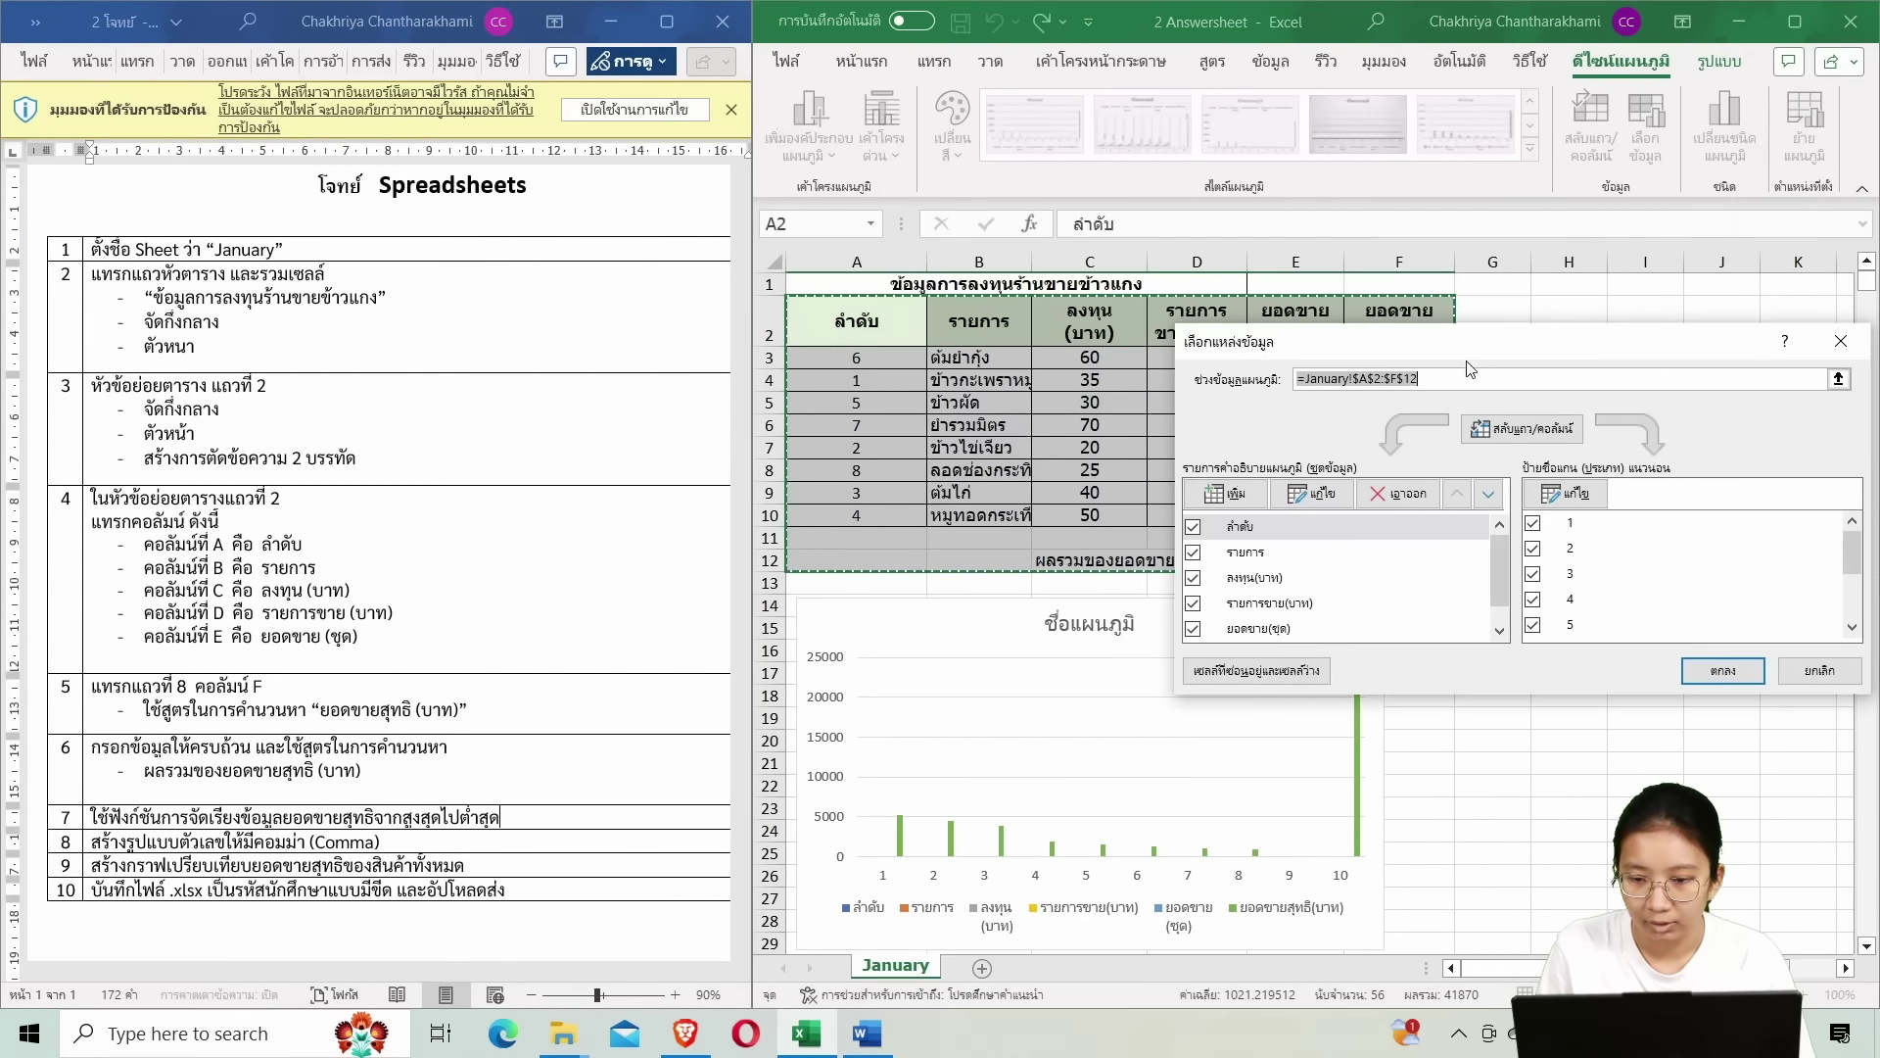
pyautogui.moveTo(1476, 347); pyautogui.dragTo(1445, 302)
pyautogui.scroll(-3, 1567, 485)
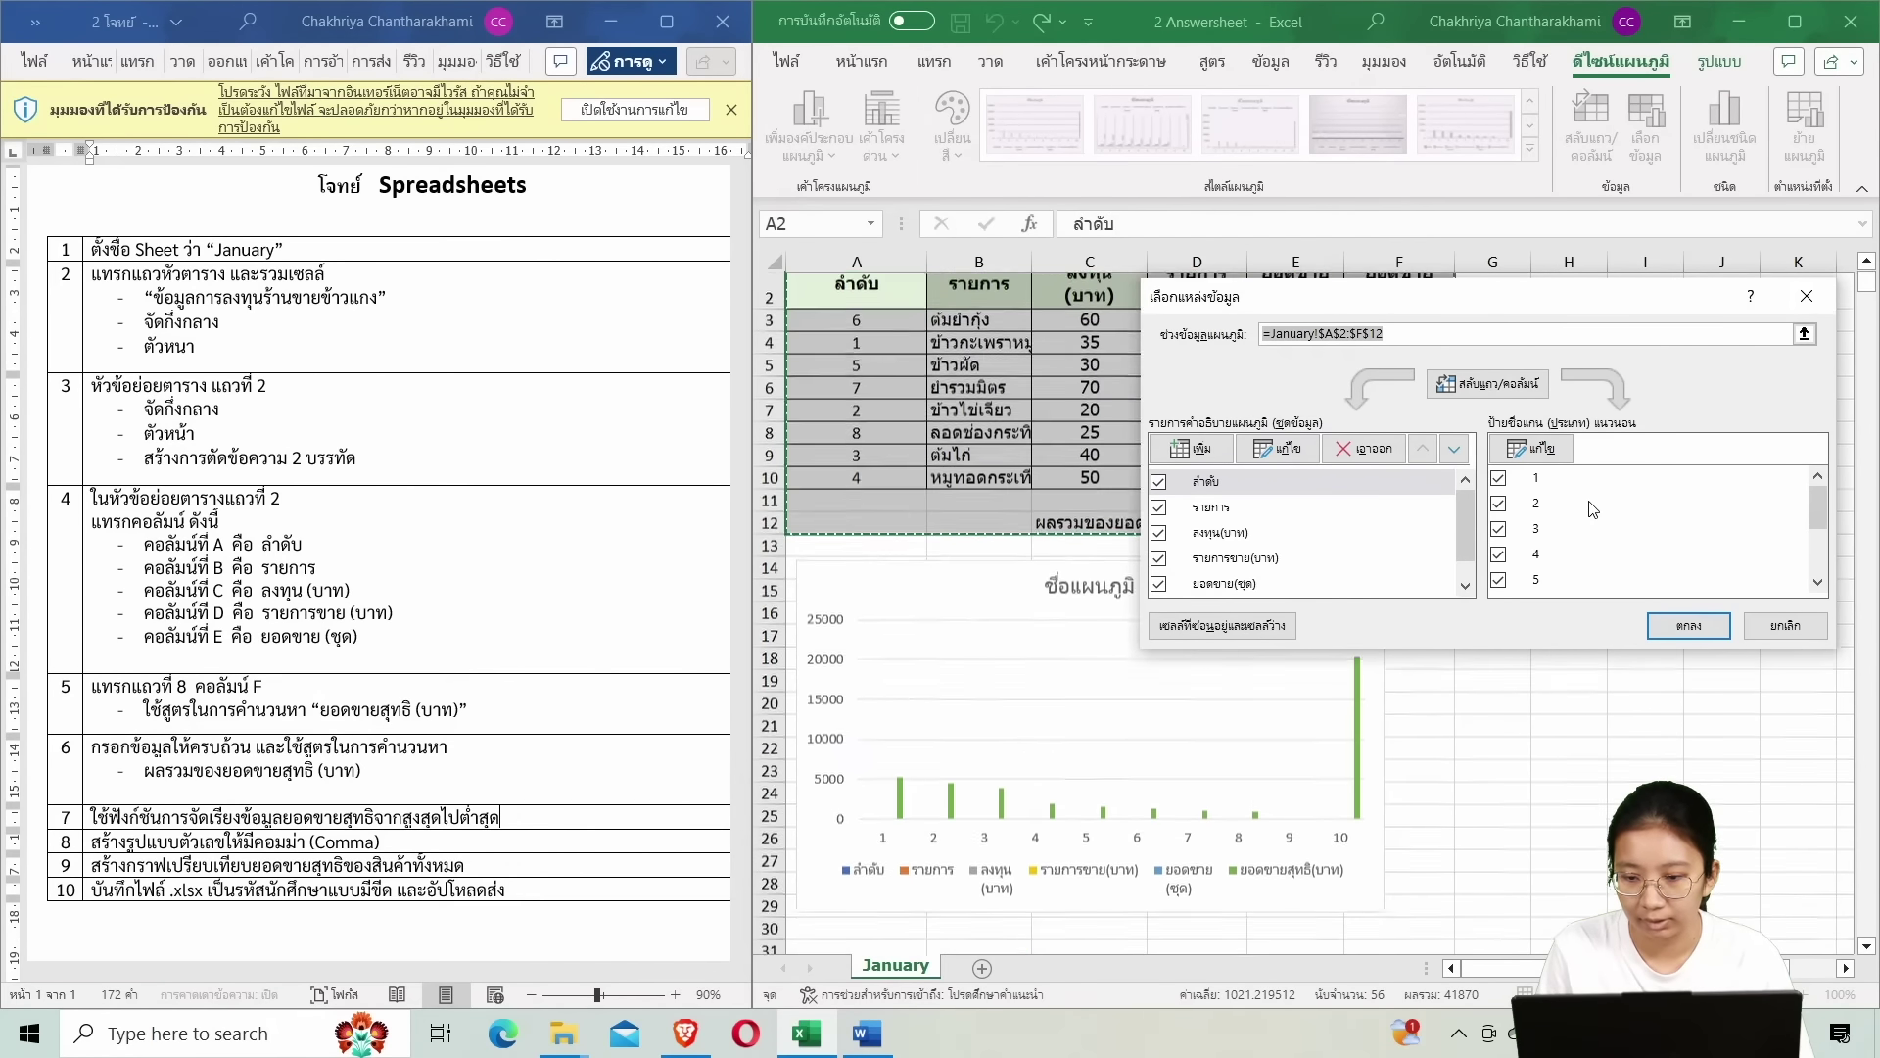
pyautogui.scroll(3, 1587, 501)
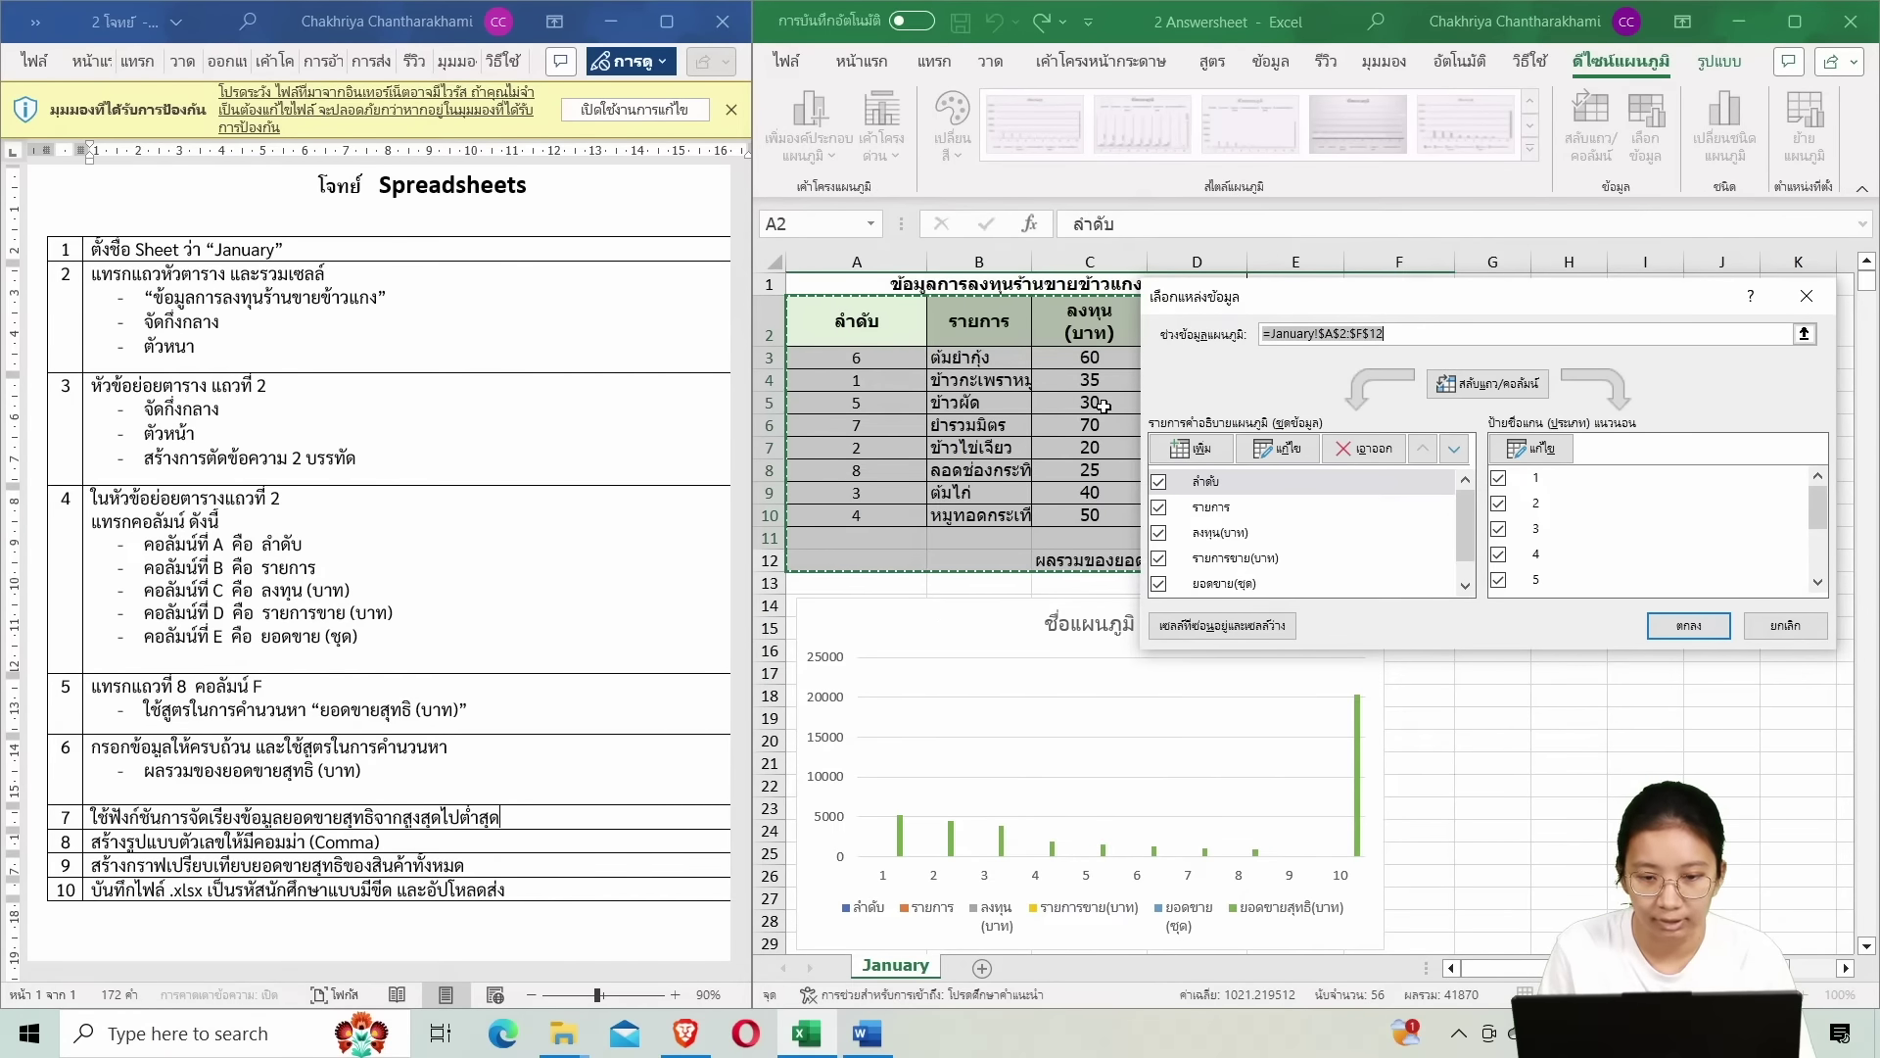
pyautogui.moveTo(1214, 299); pyautogui.dragTo(1266, 319)
pyautogui.click(1169, 474)
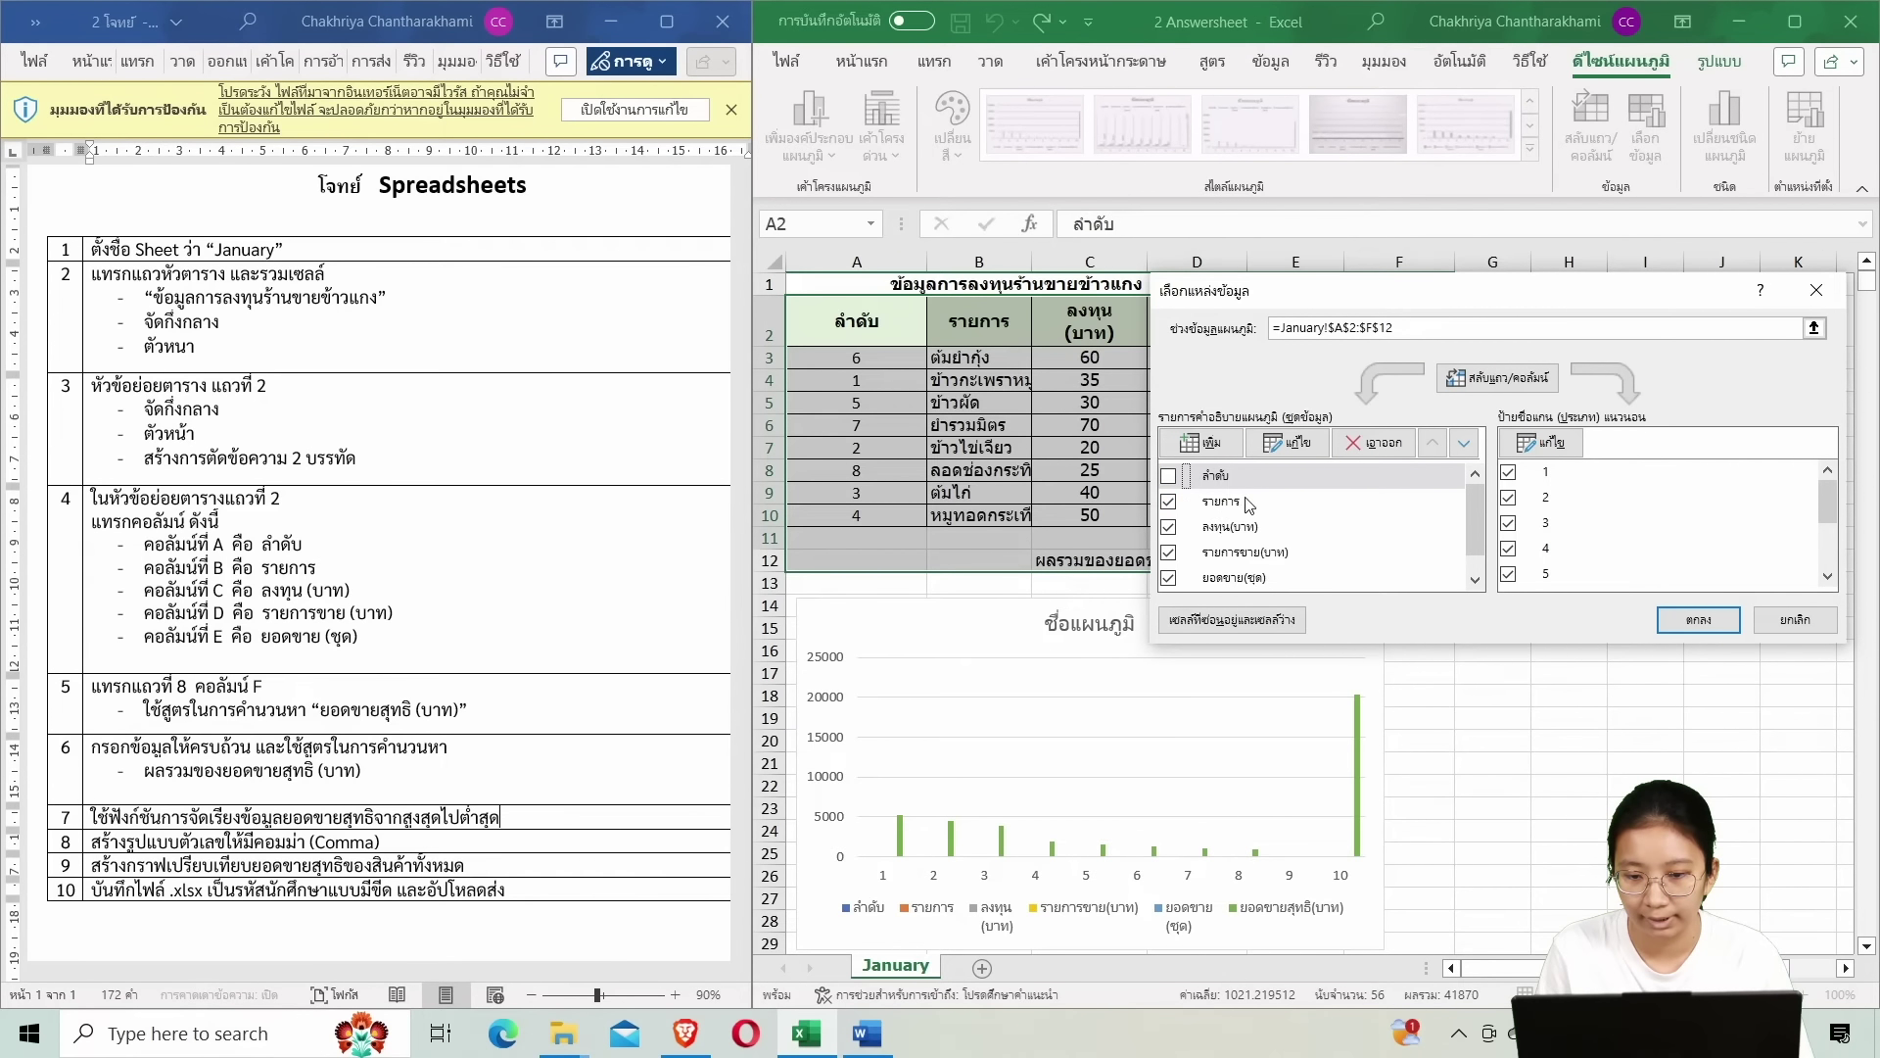
pyautogui.click(1340, 477)
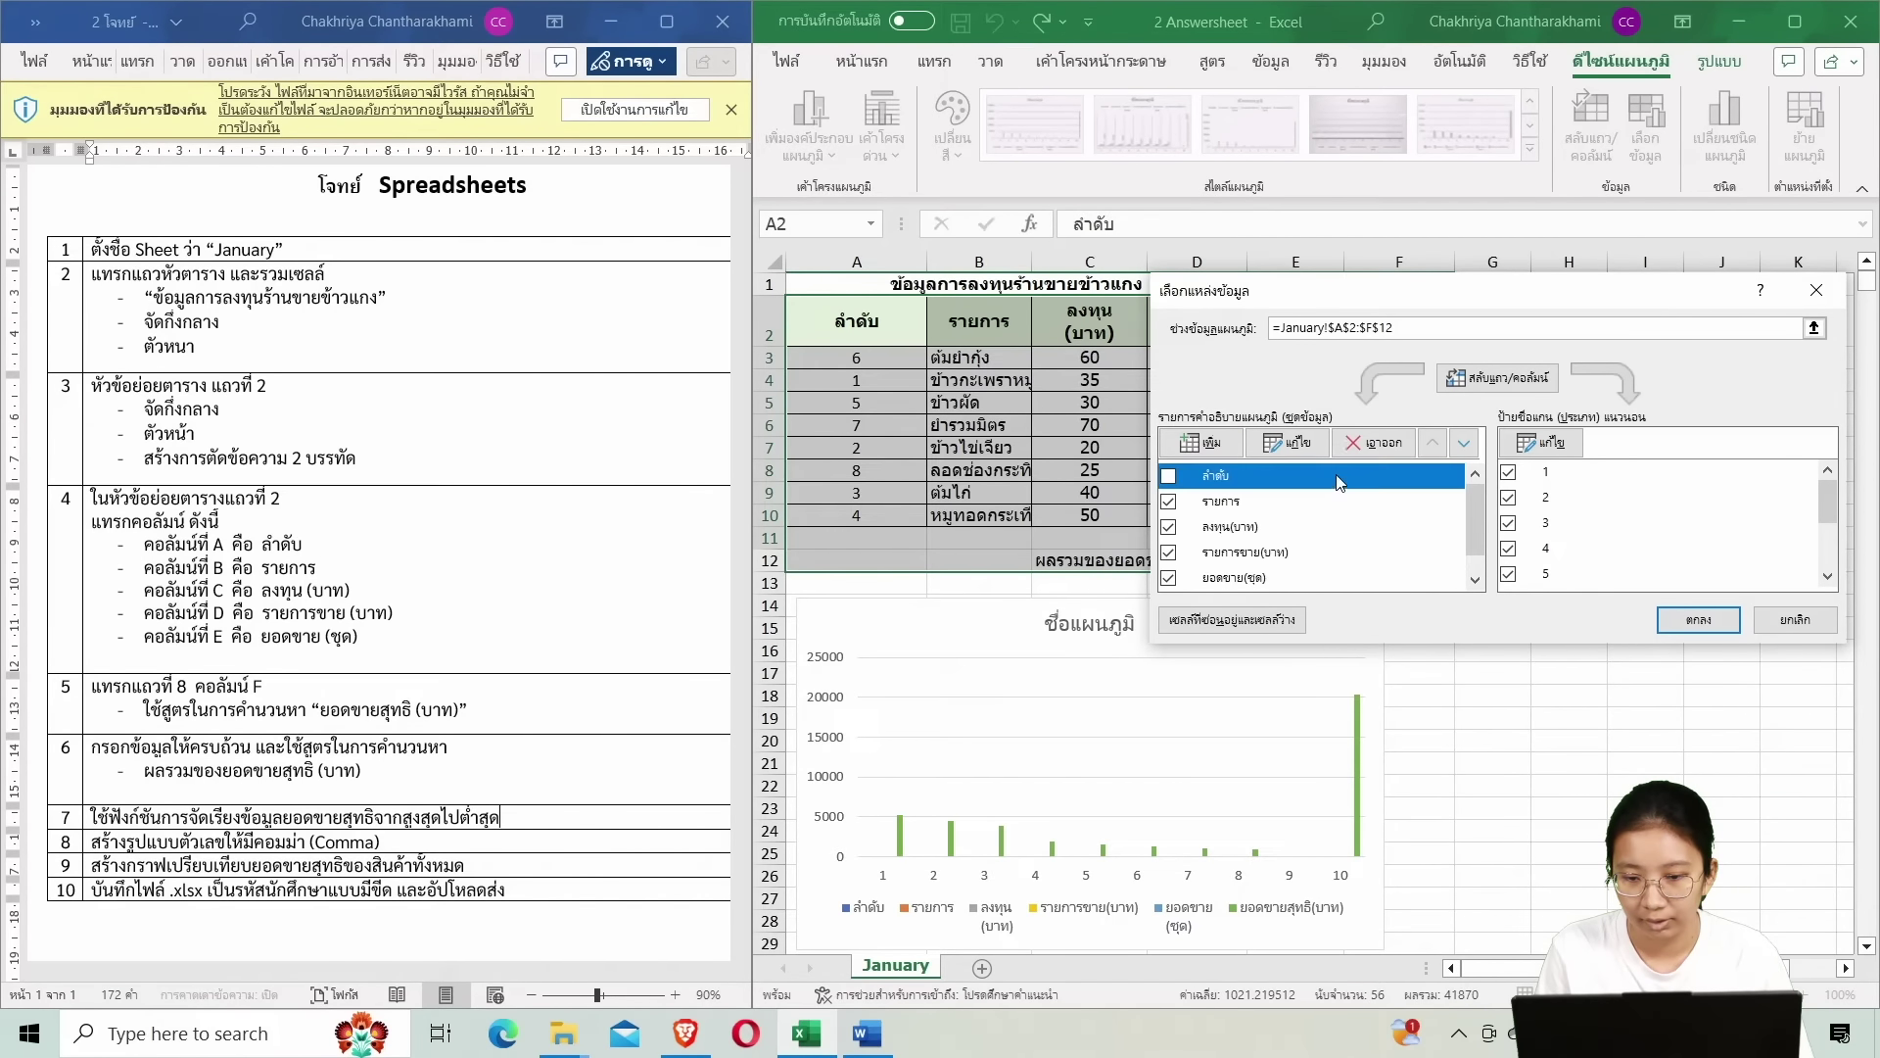
pyautogui.click(1368, 447)
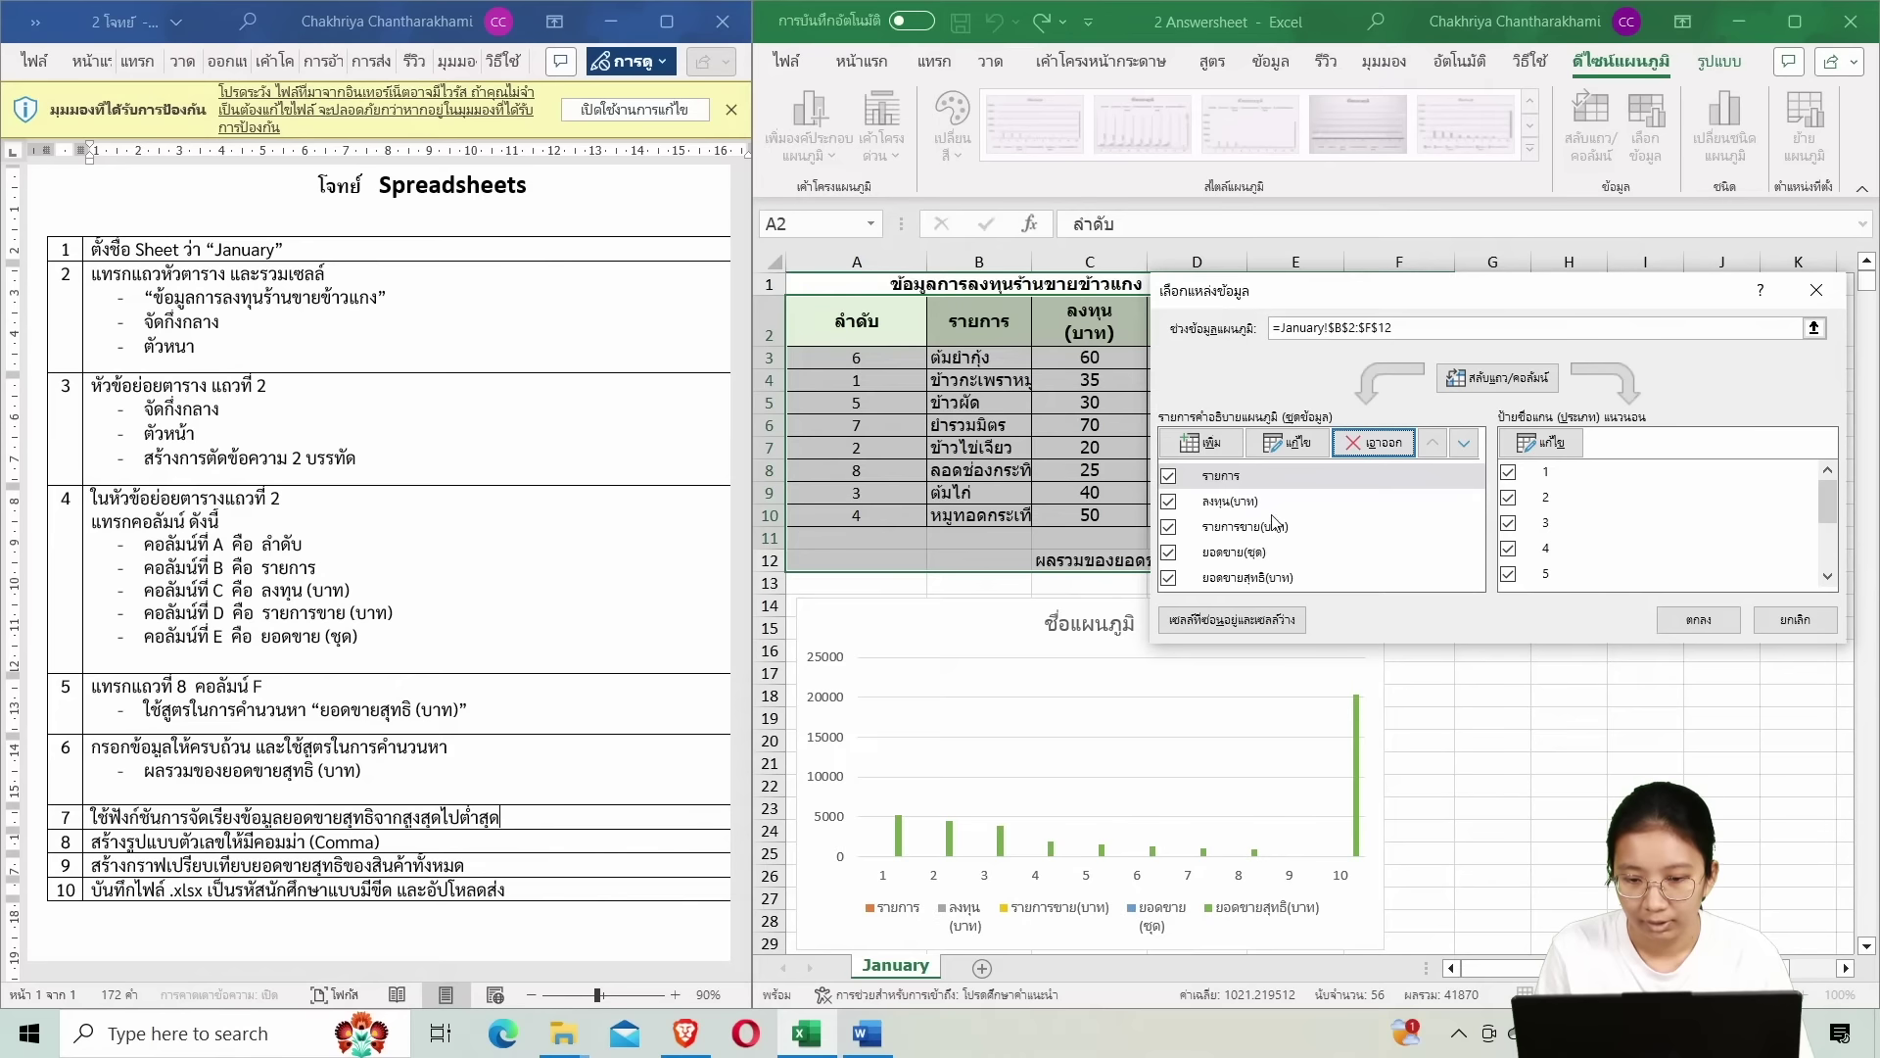
# Hide the ลงทุน(บาท), รายการขาย(บาท) and ยอดขาย(ชุด) series in the chart's source data.
pyautogui.click(1544, 442)
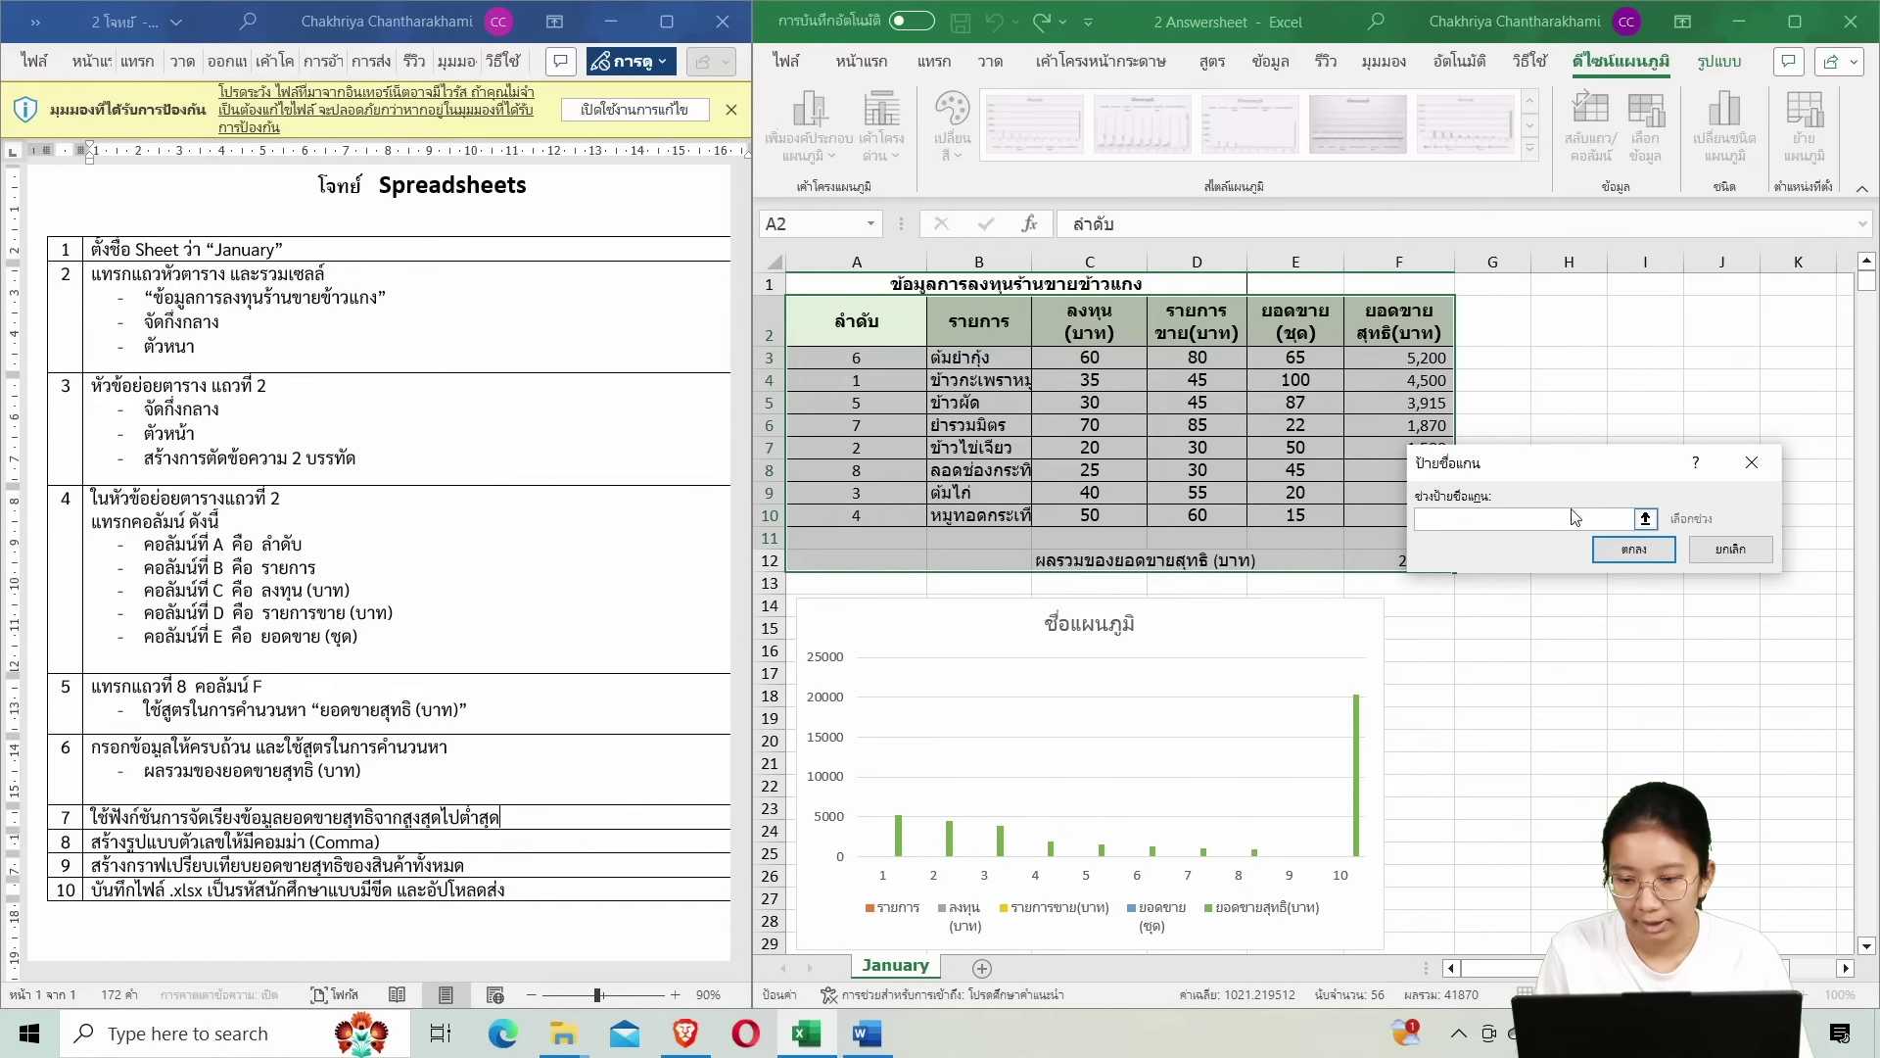
pyautogui.click(1721, 552)
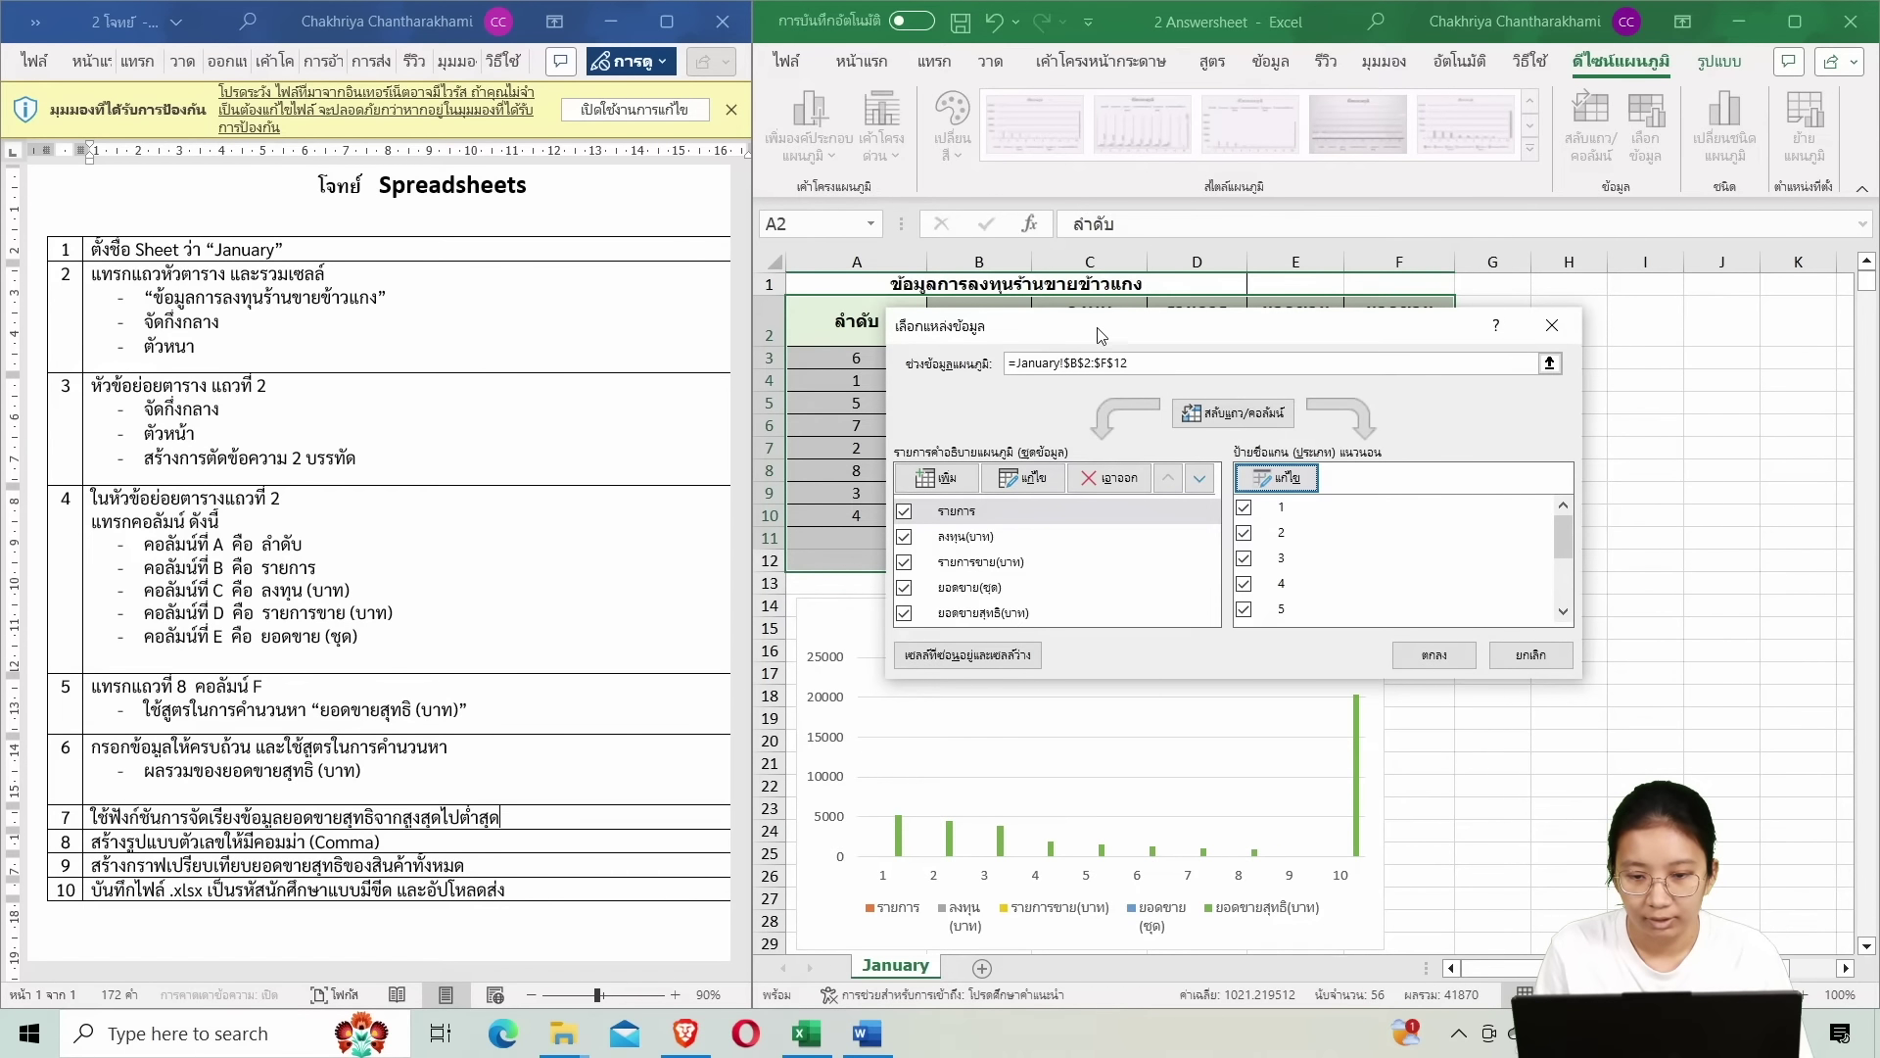
pyautogui.moveTo(1101, 335); pyautogui.dragTo(1348, 323)
pyautogui.click(1210, 506)
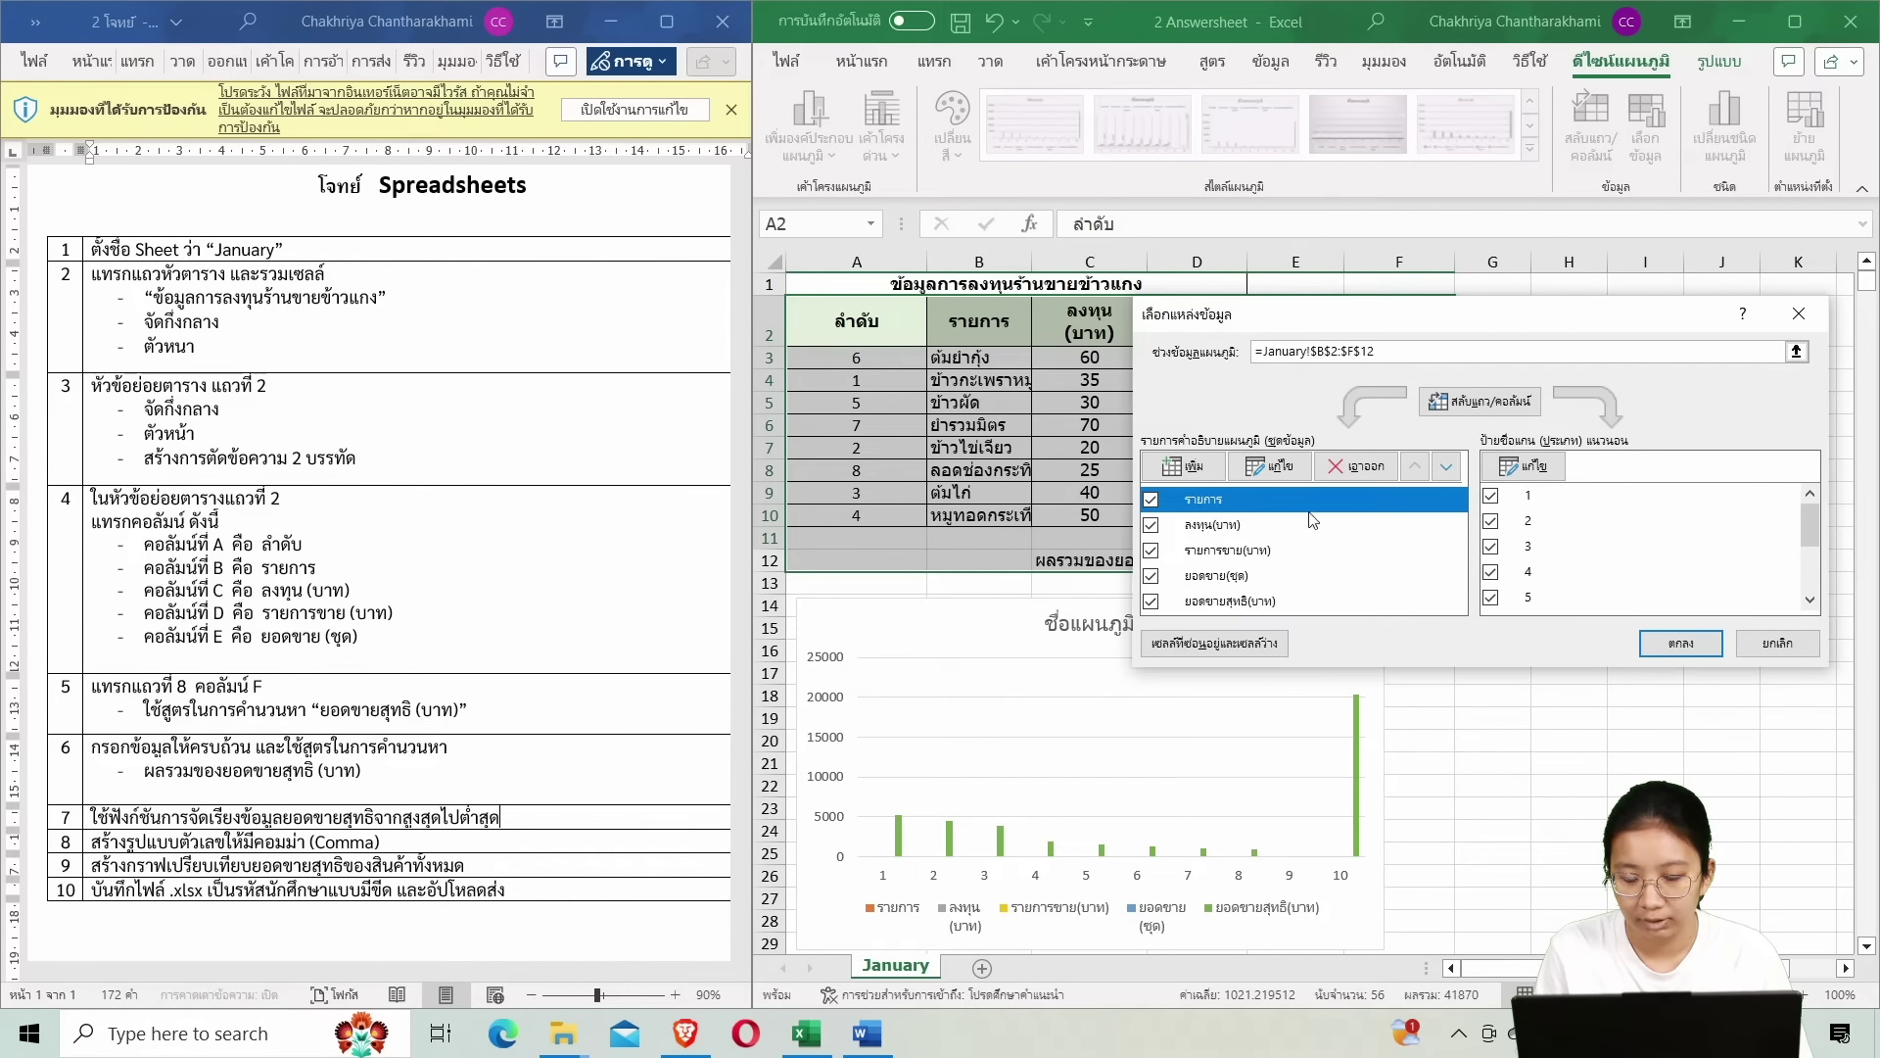
pyautogui.click(1246, 526)
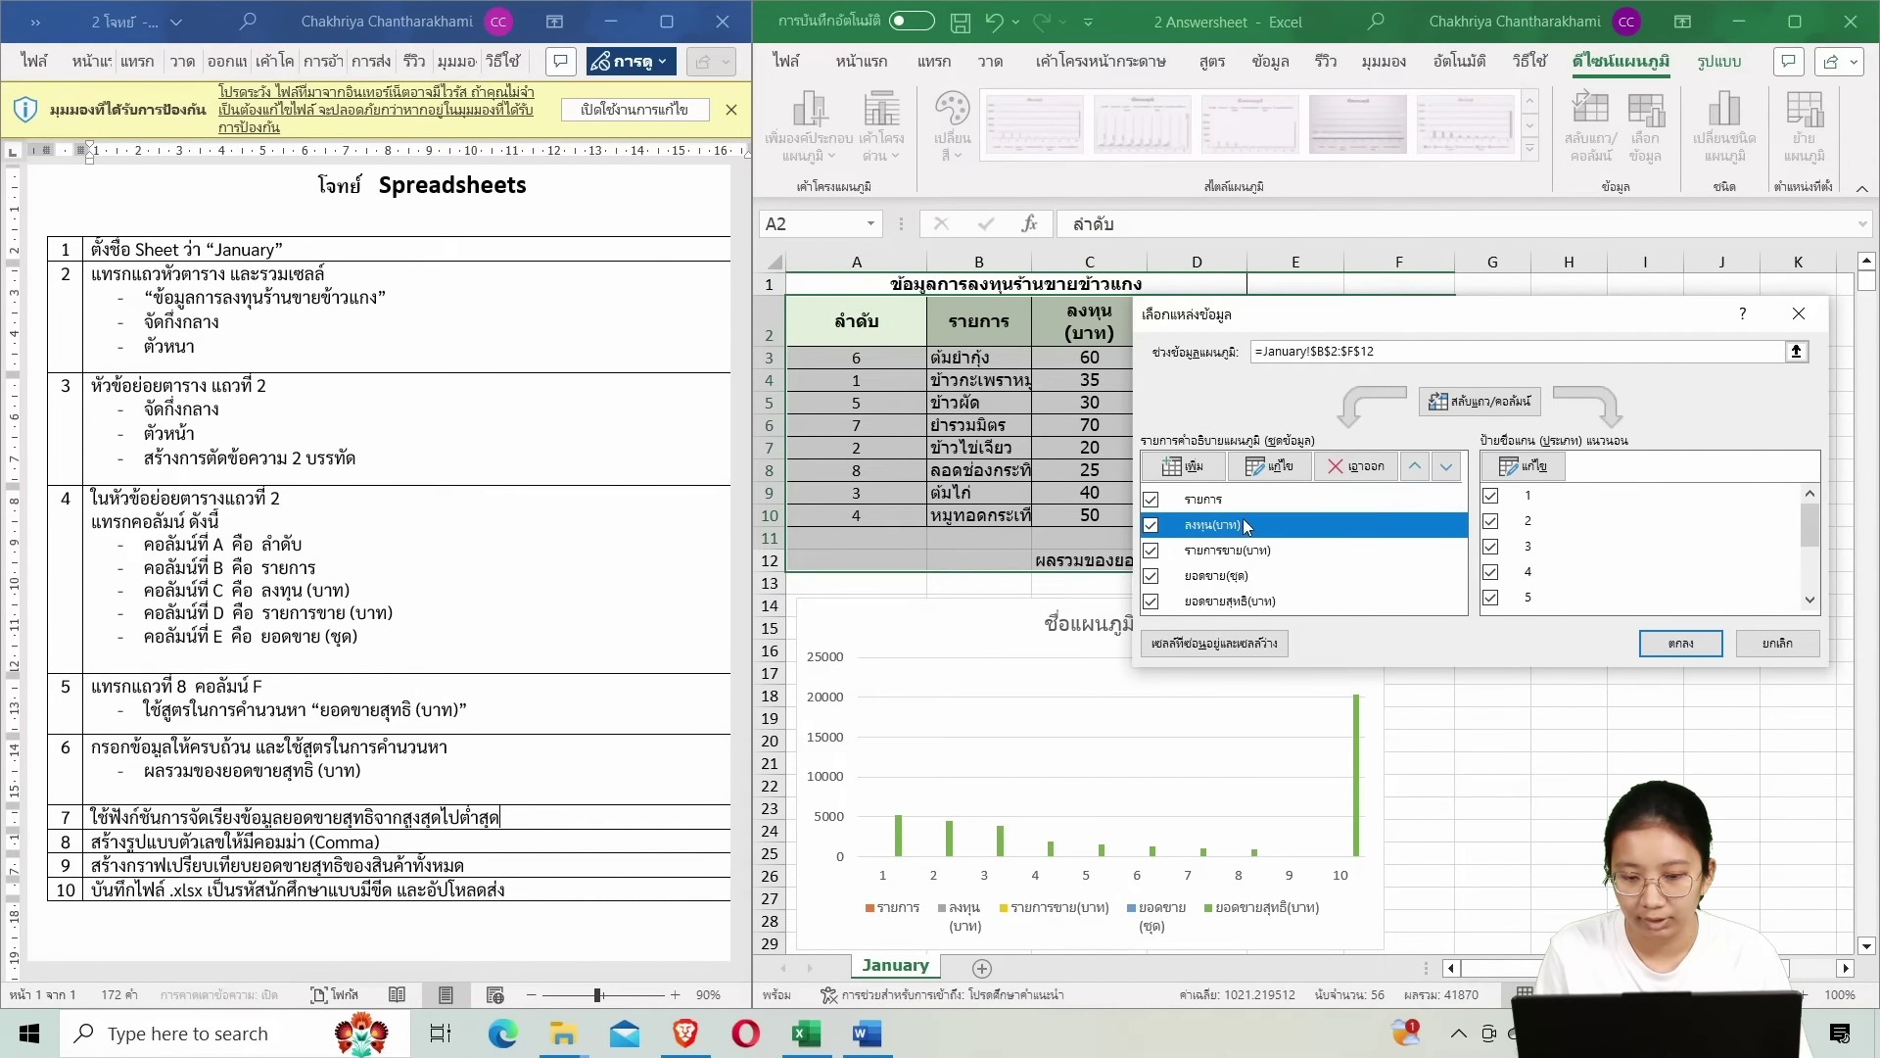
pyautogui.click(1150, 525)
pyautogui.click(1151, 550)
pyautogui.click(1150, 575)
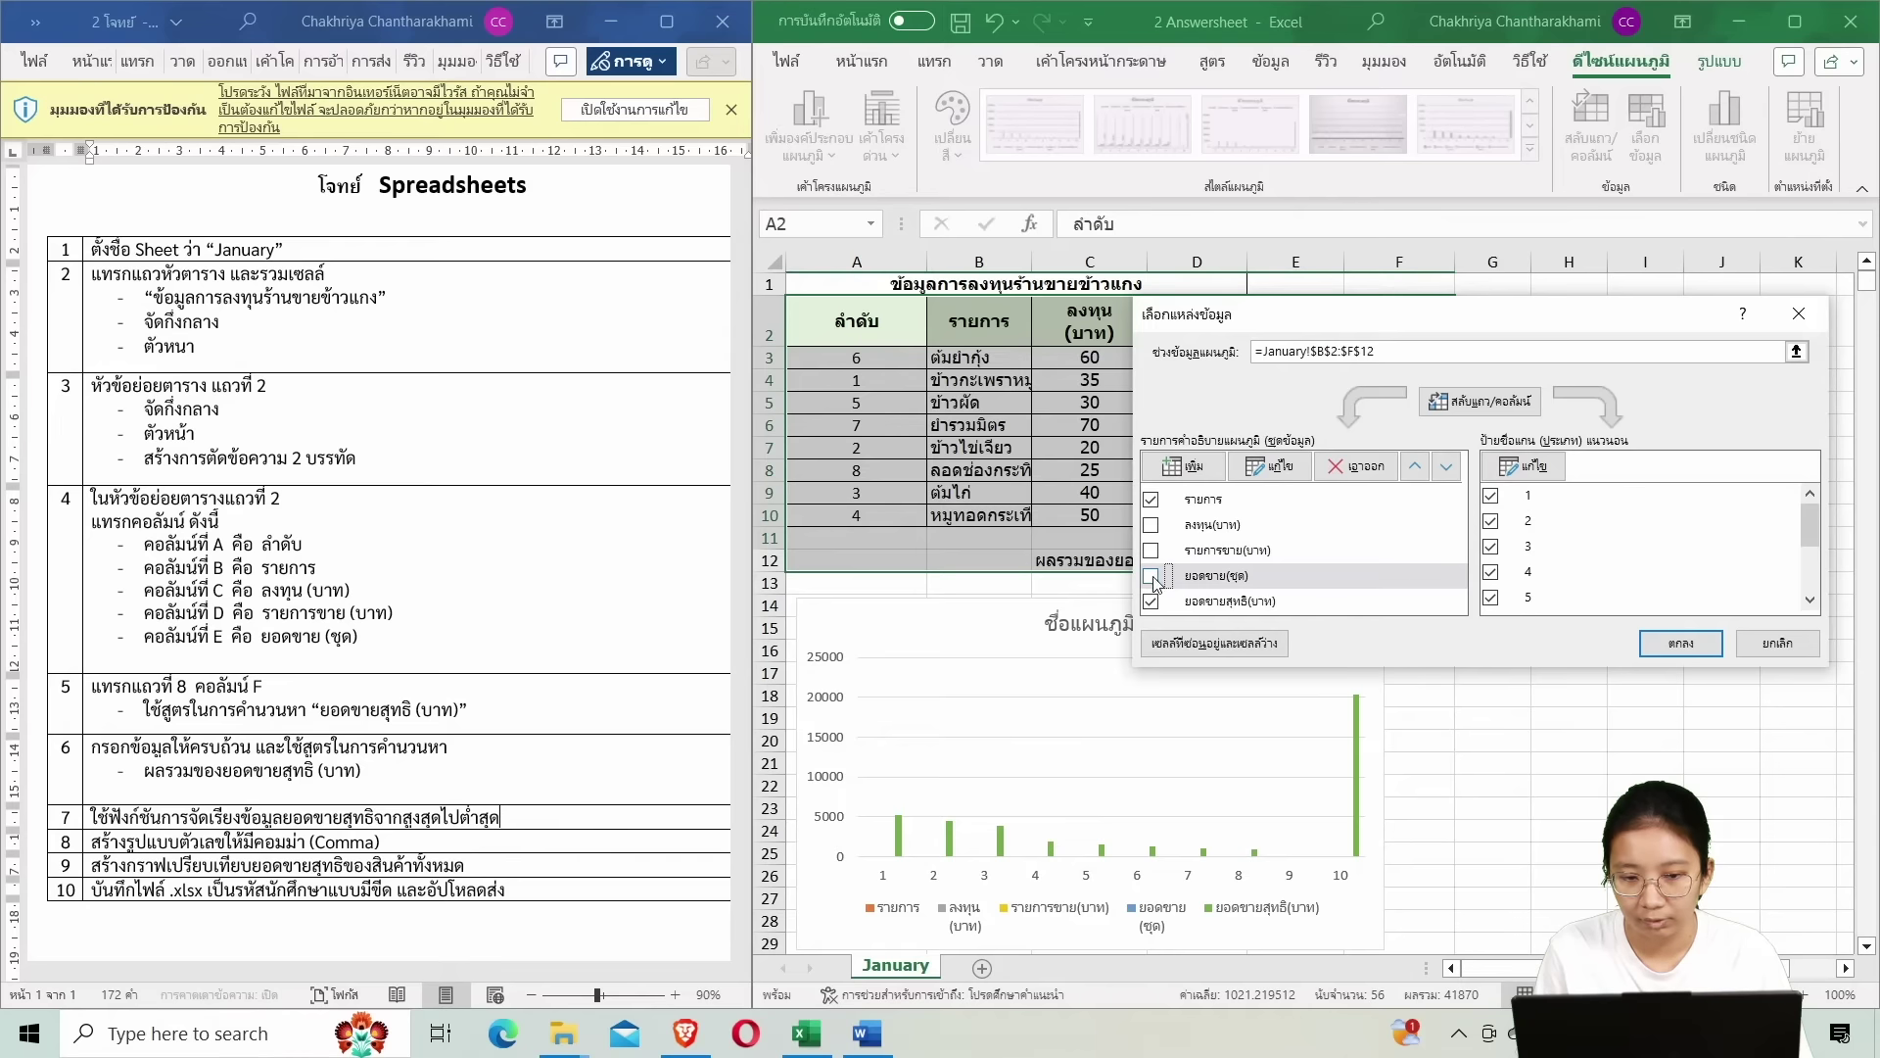
pyautogui.click(1245, 527)
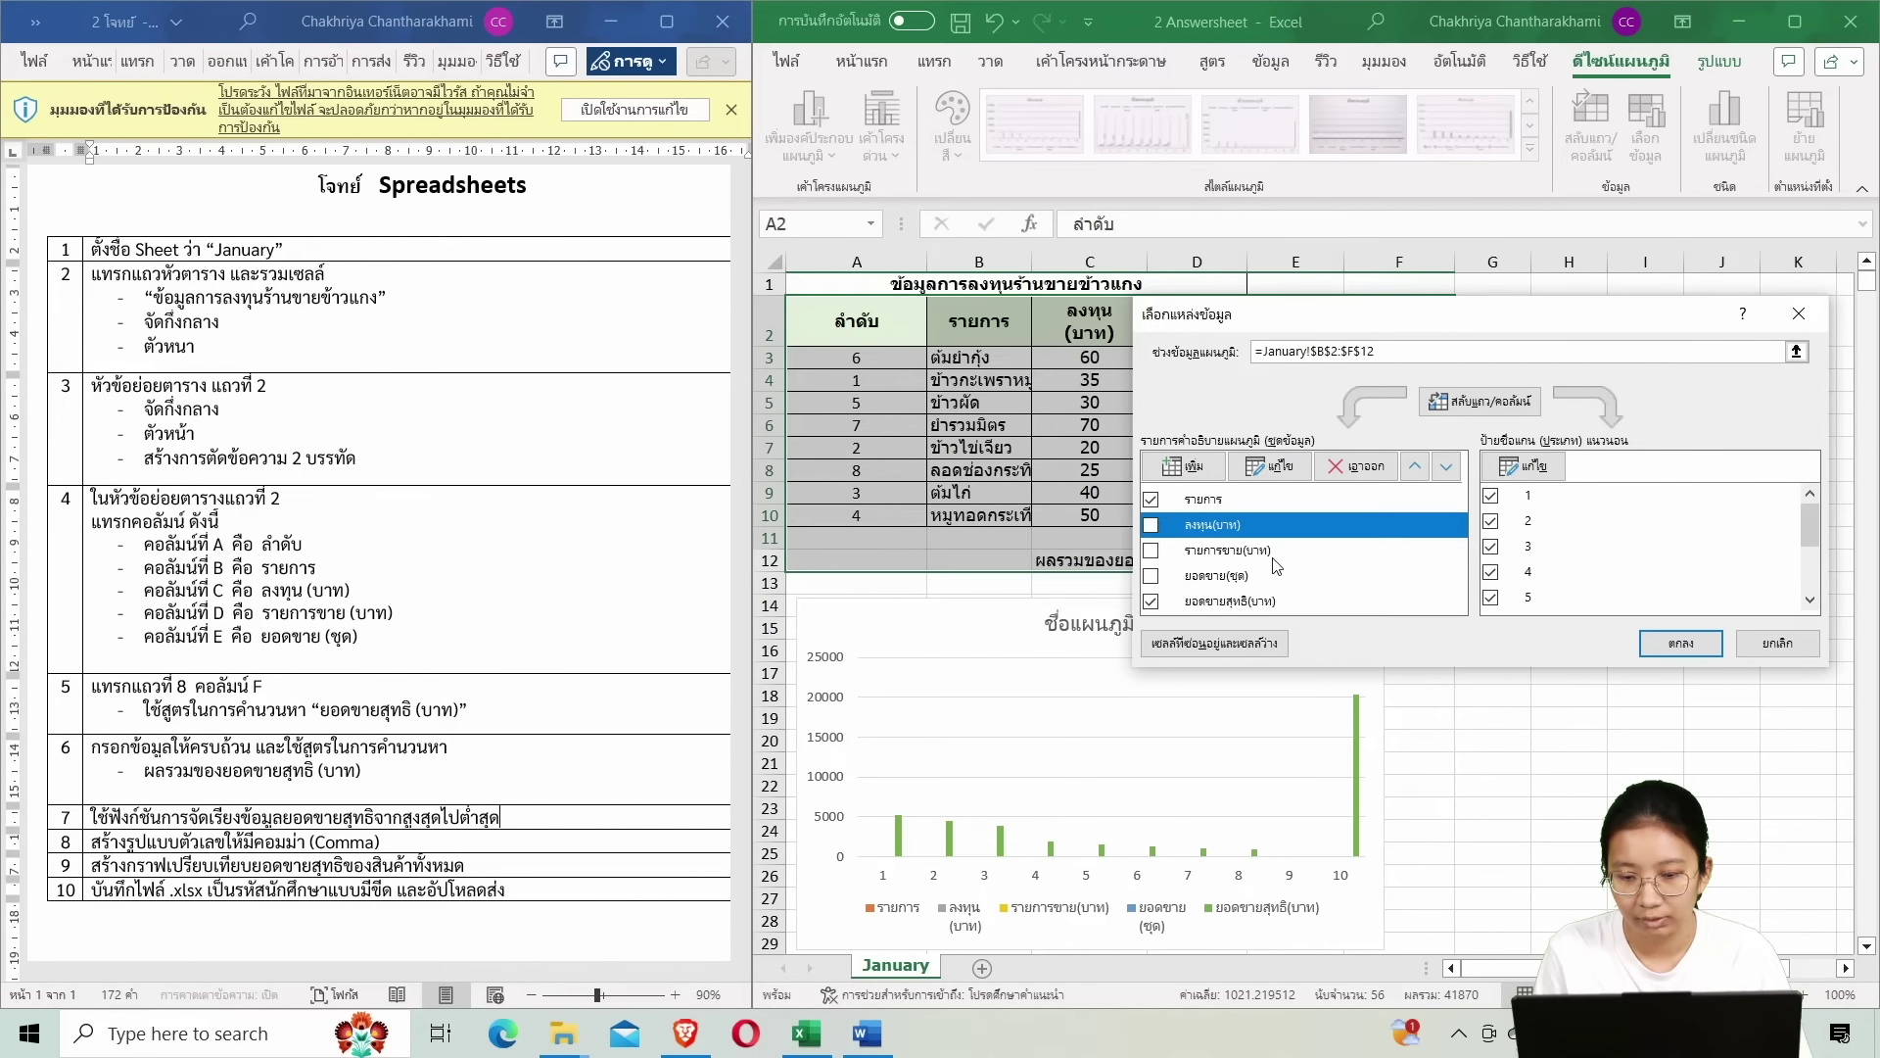
pyautogui.click(1276, 563)
pyautogui.click(1347, 527)
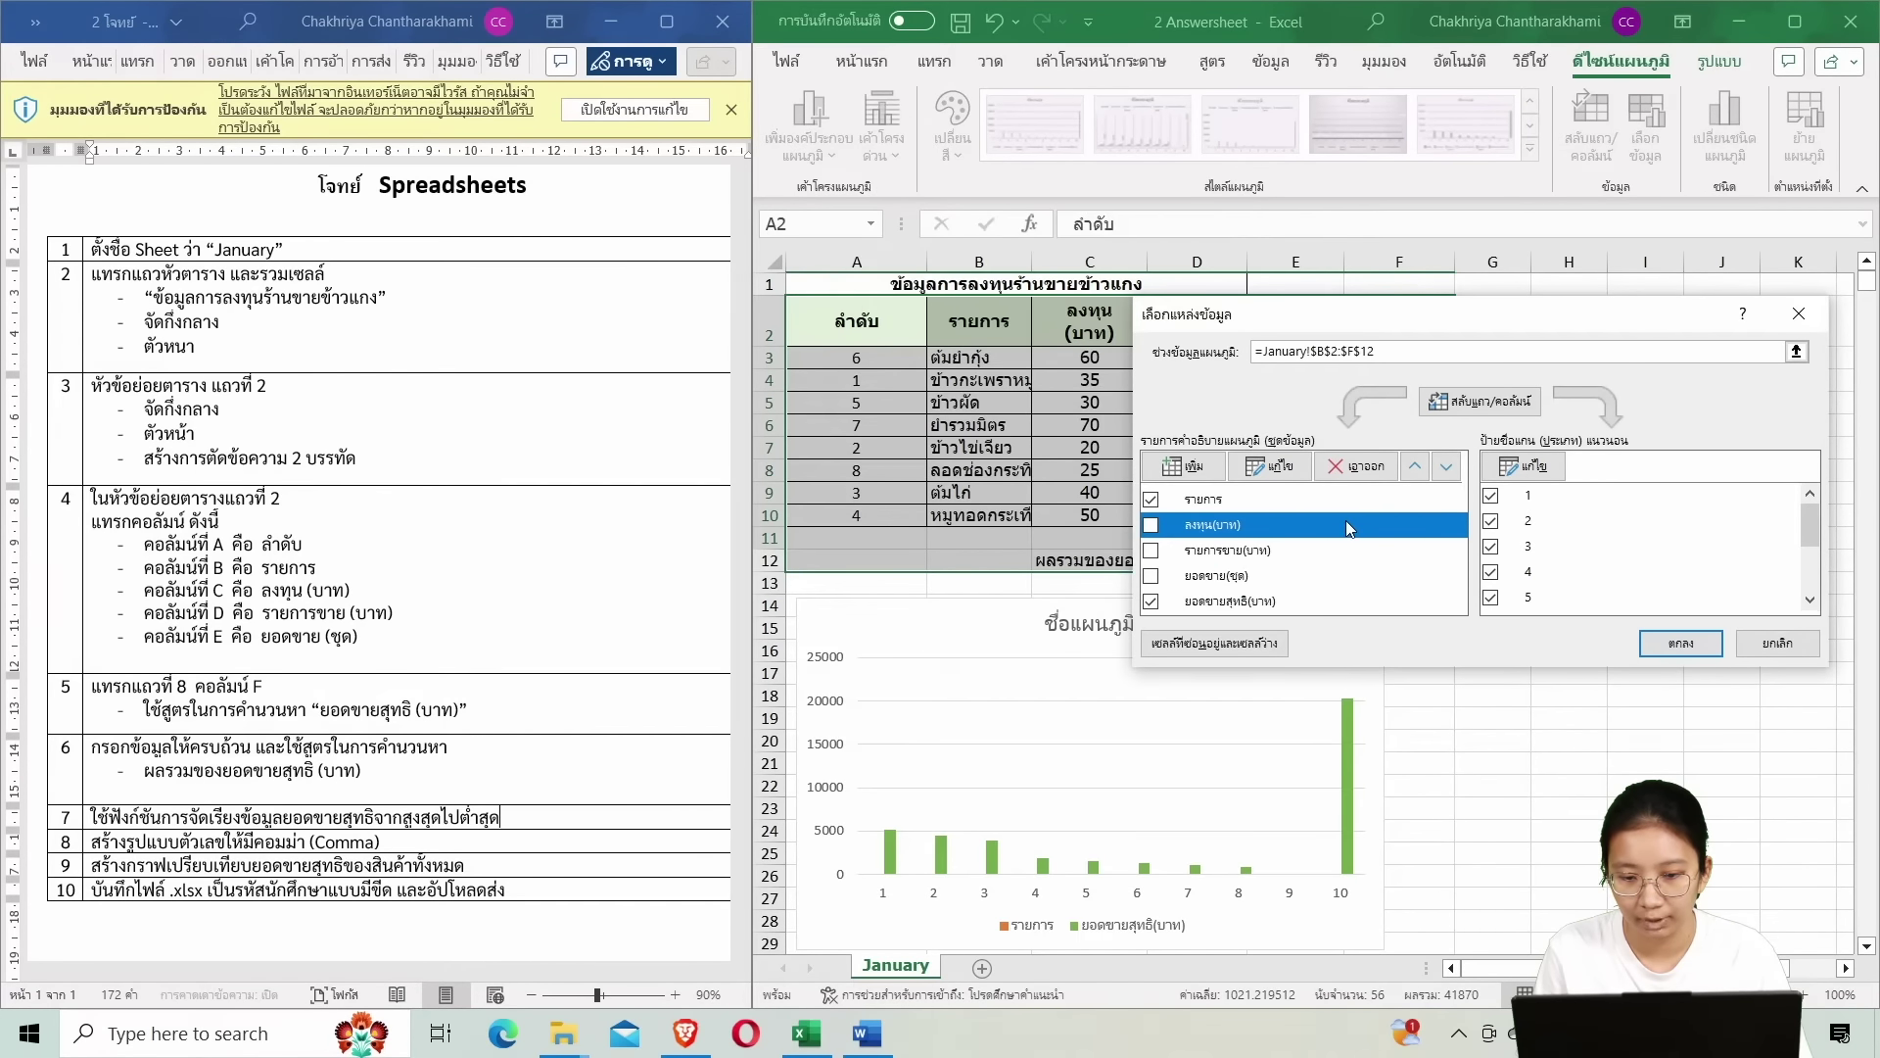
# Set the chart's horizontal axis labels to the item names in B3:B10 on the January sheet.
pyautogui.click(1268, 501)
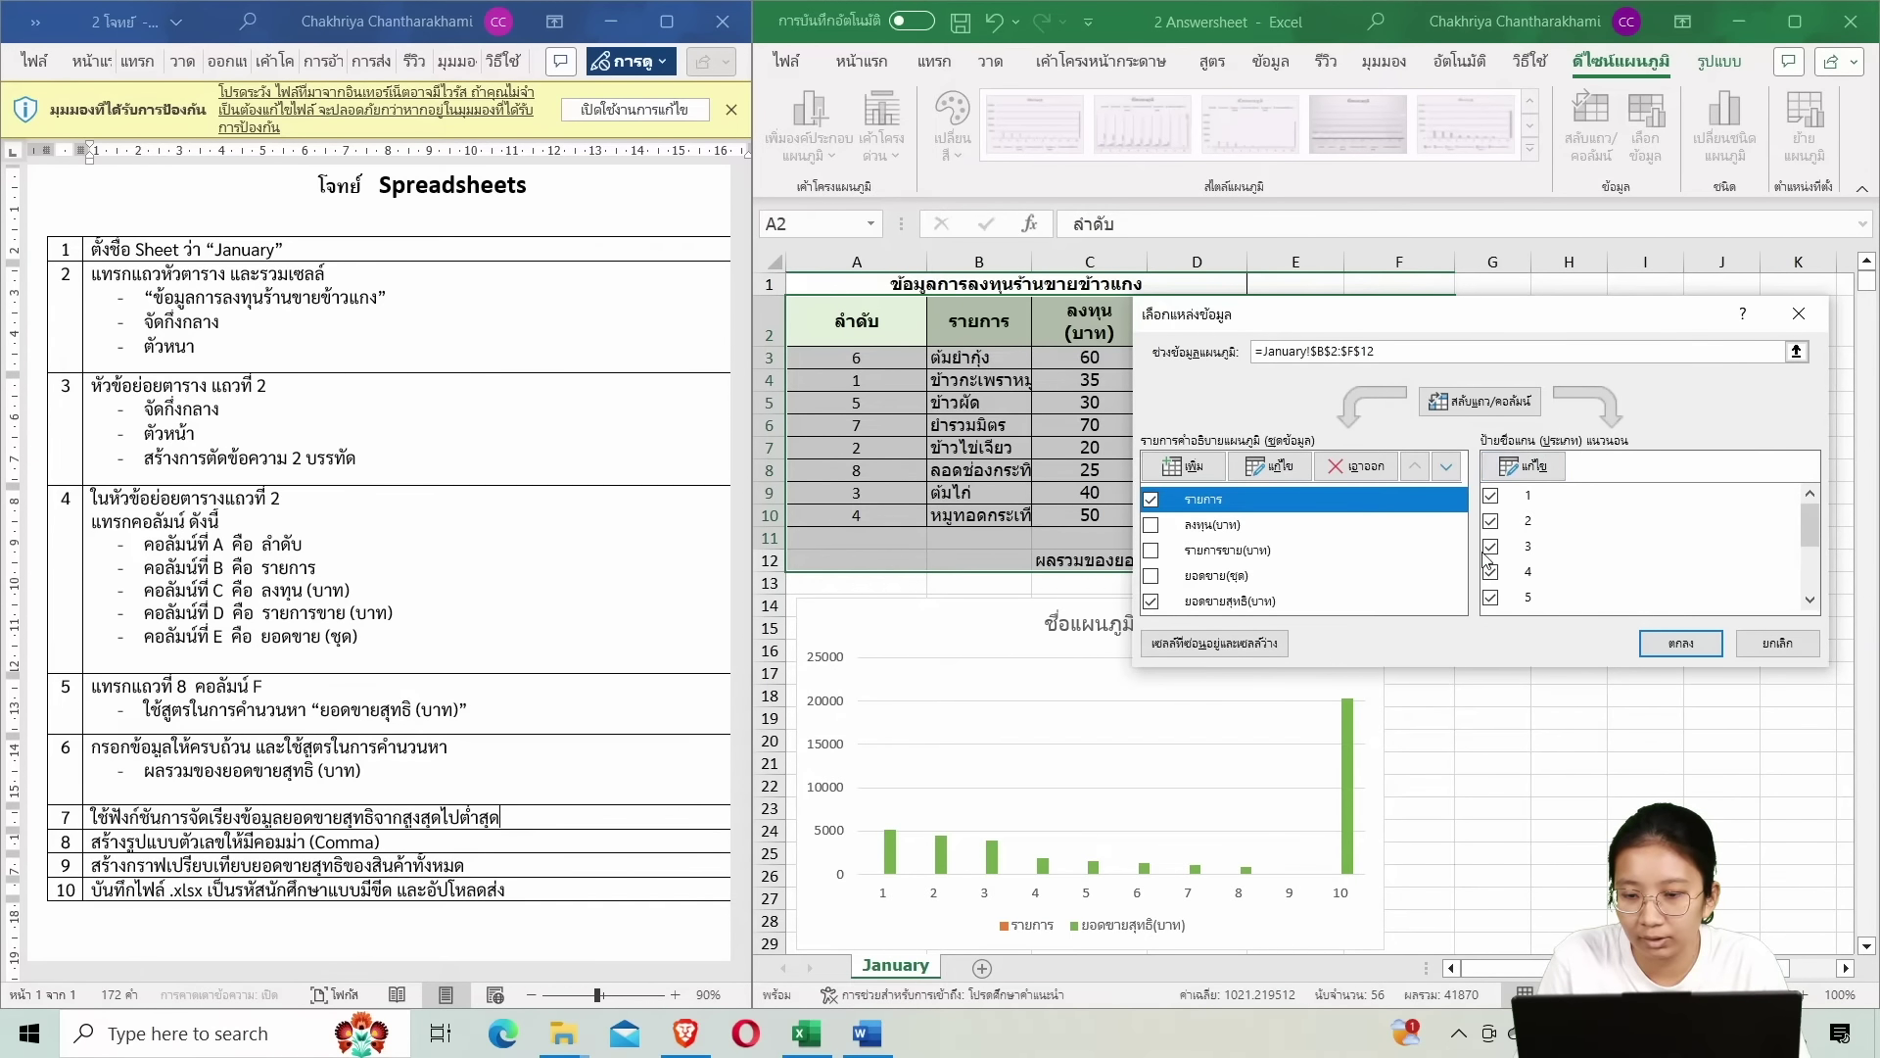
pyautogui.scroll(-2, 1648, 549)
pyautogui.scroll(3, 1547, 578)
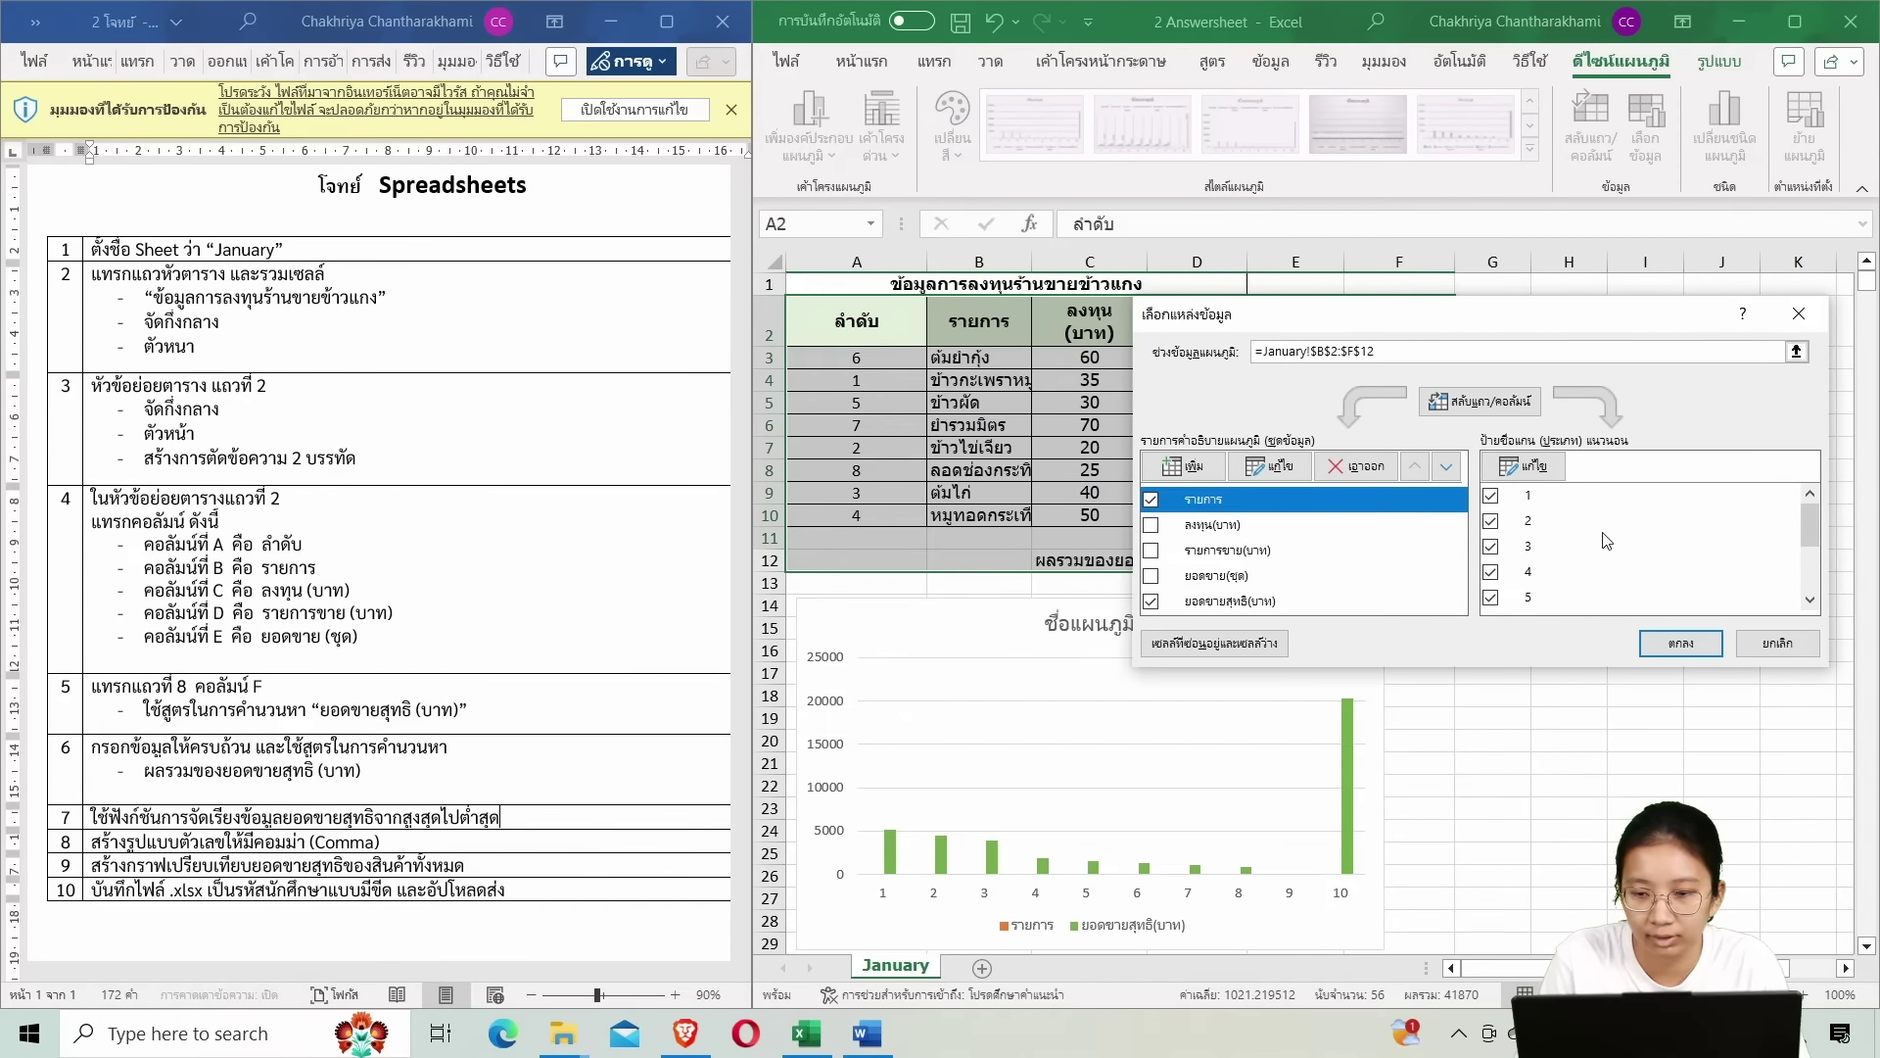
pyautogui.click(1533, 467)
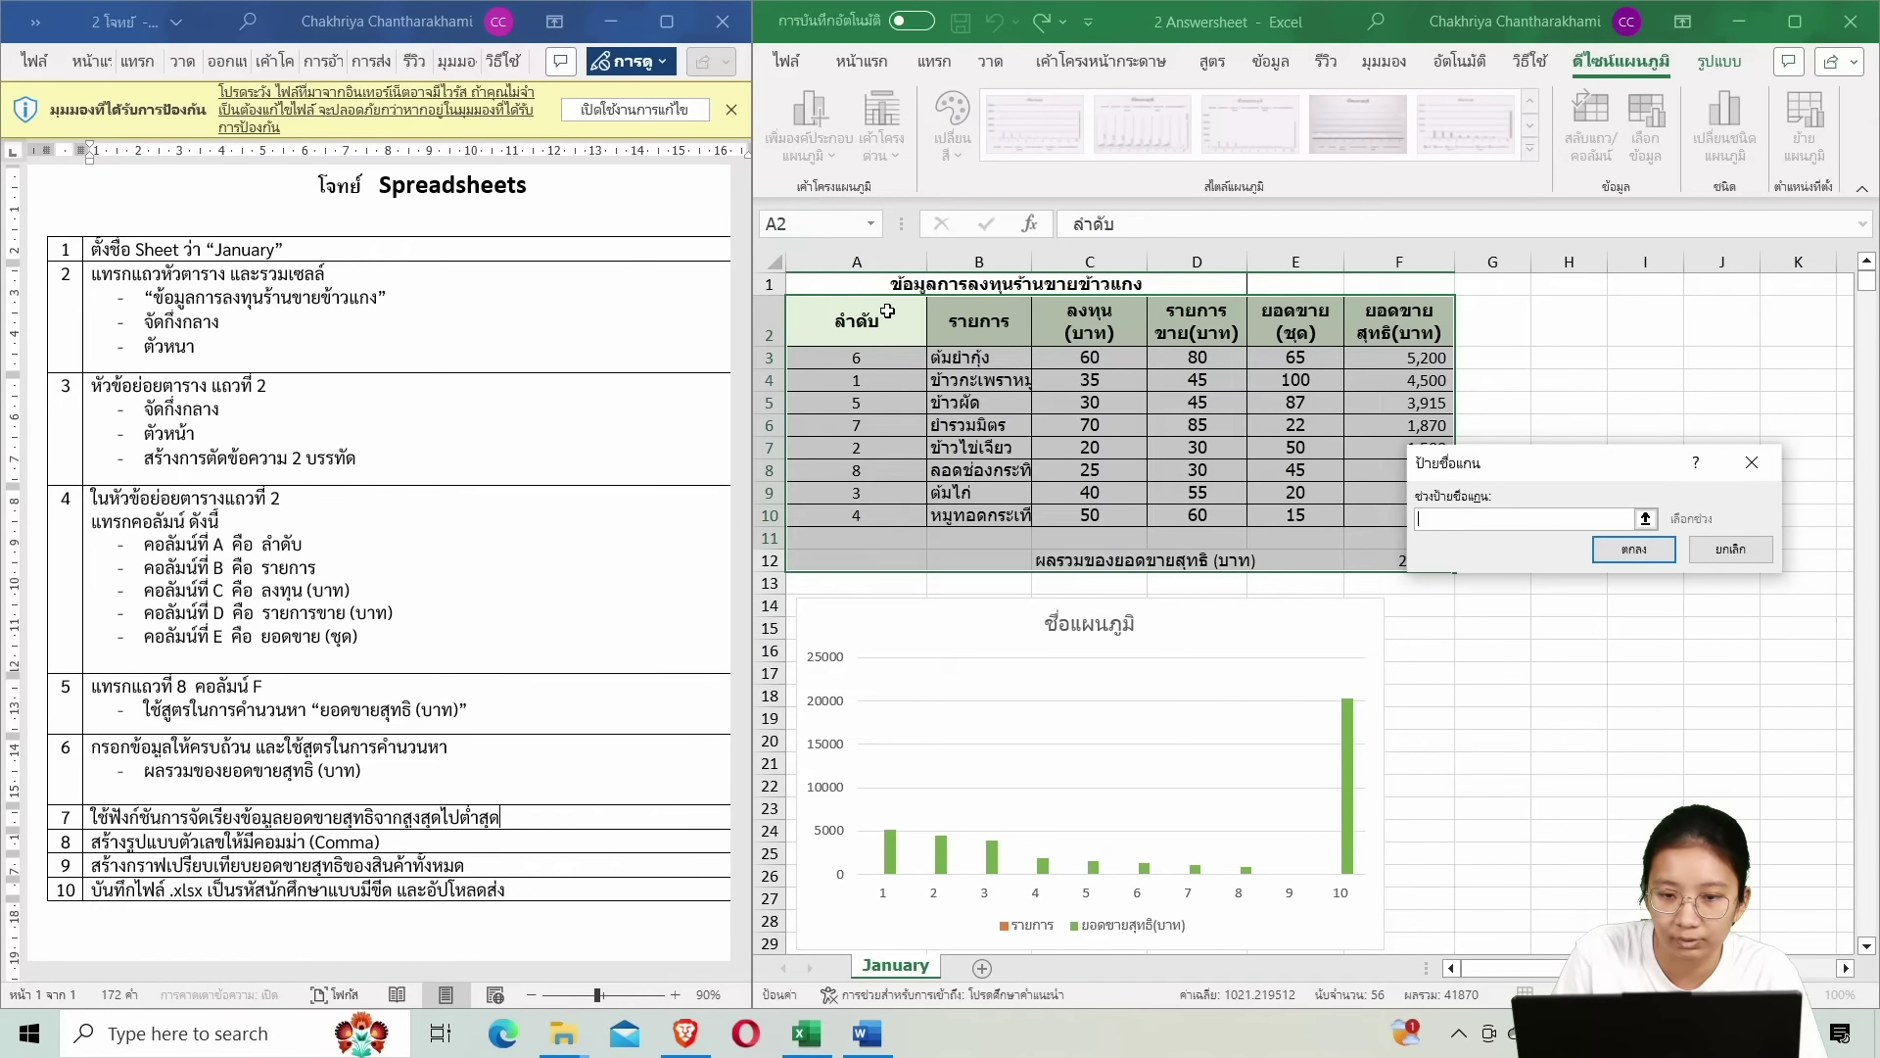
pyautogui.moveTo(979, 323); pyautogui.dragTo(978, 510)
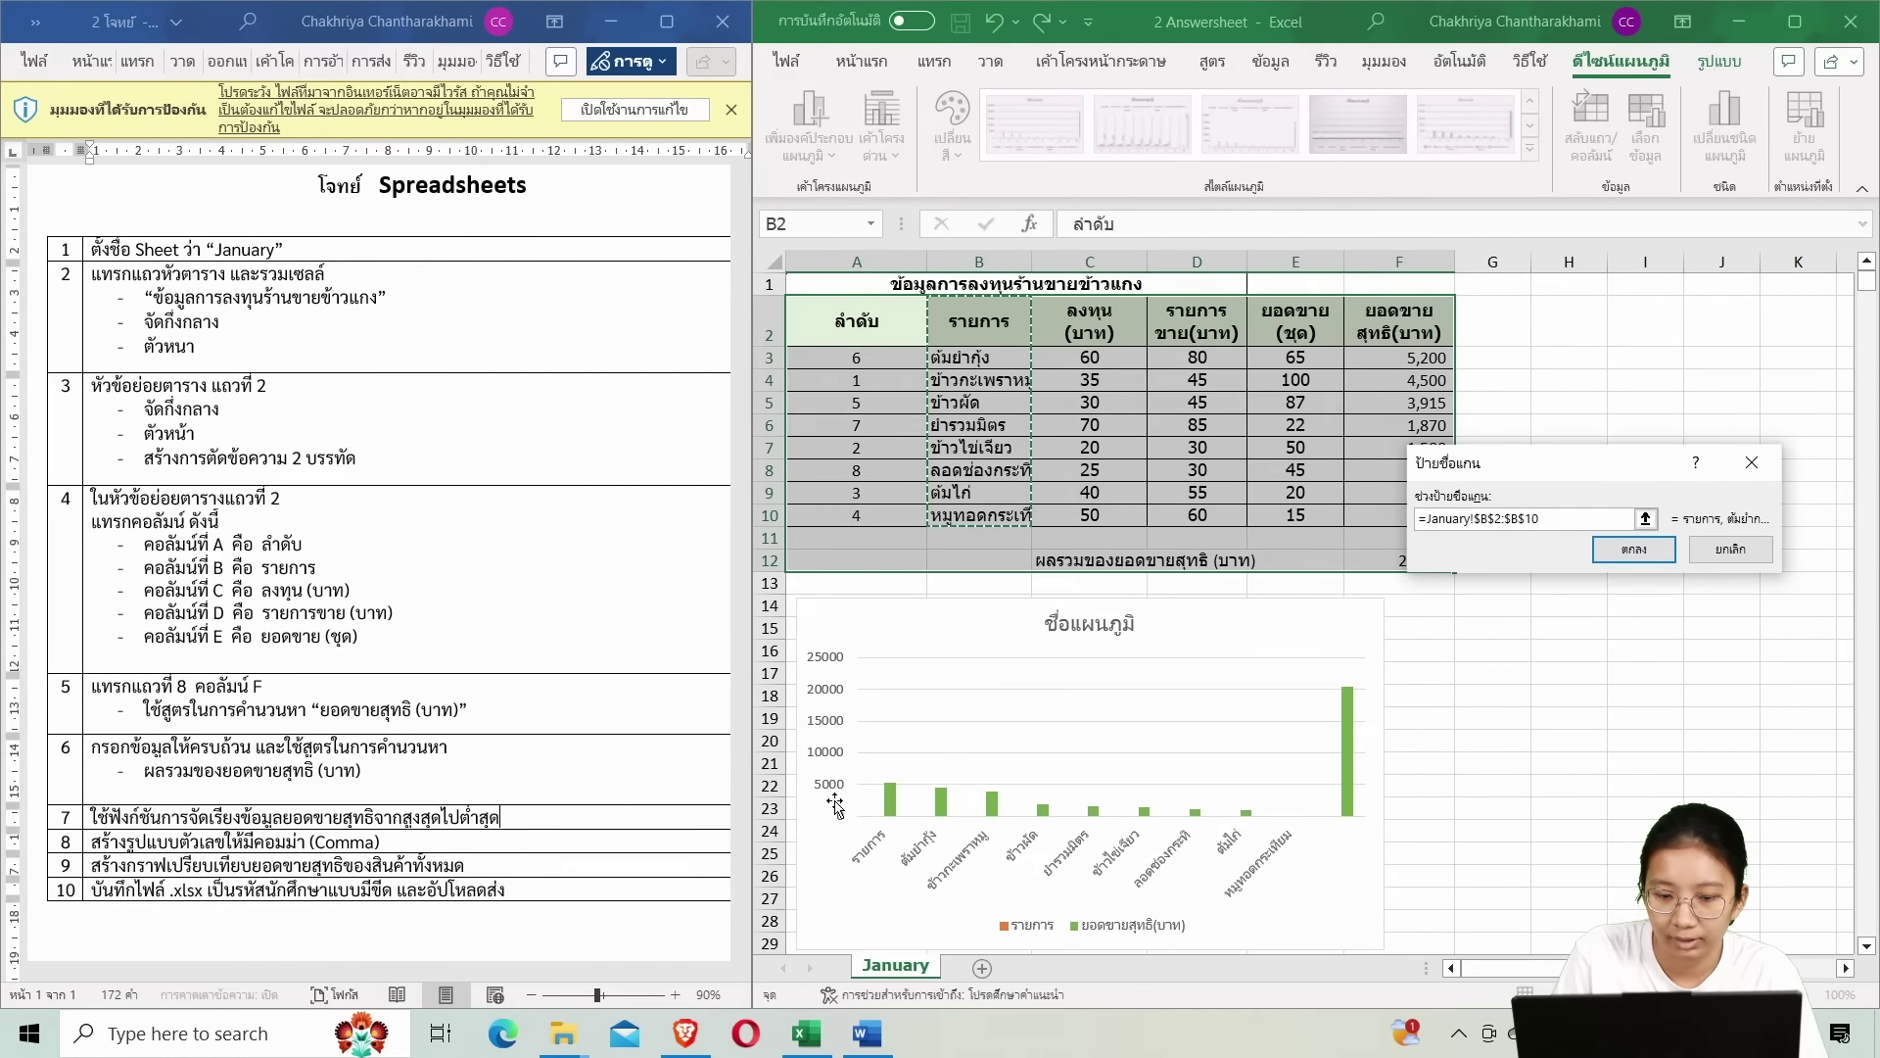
pyautogui.click(982, 352)
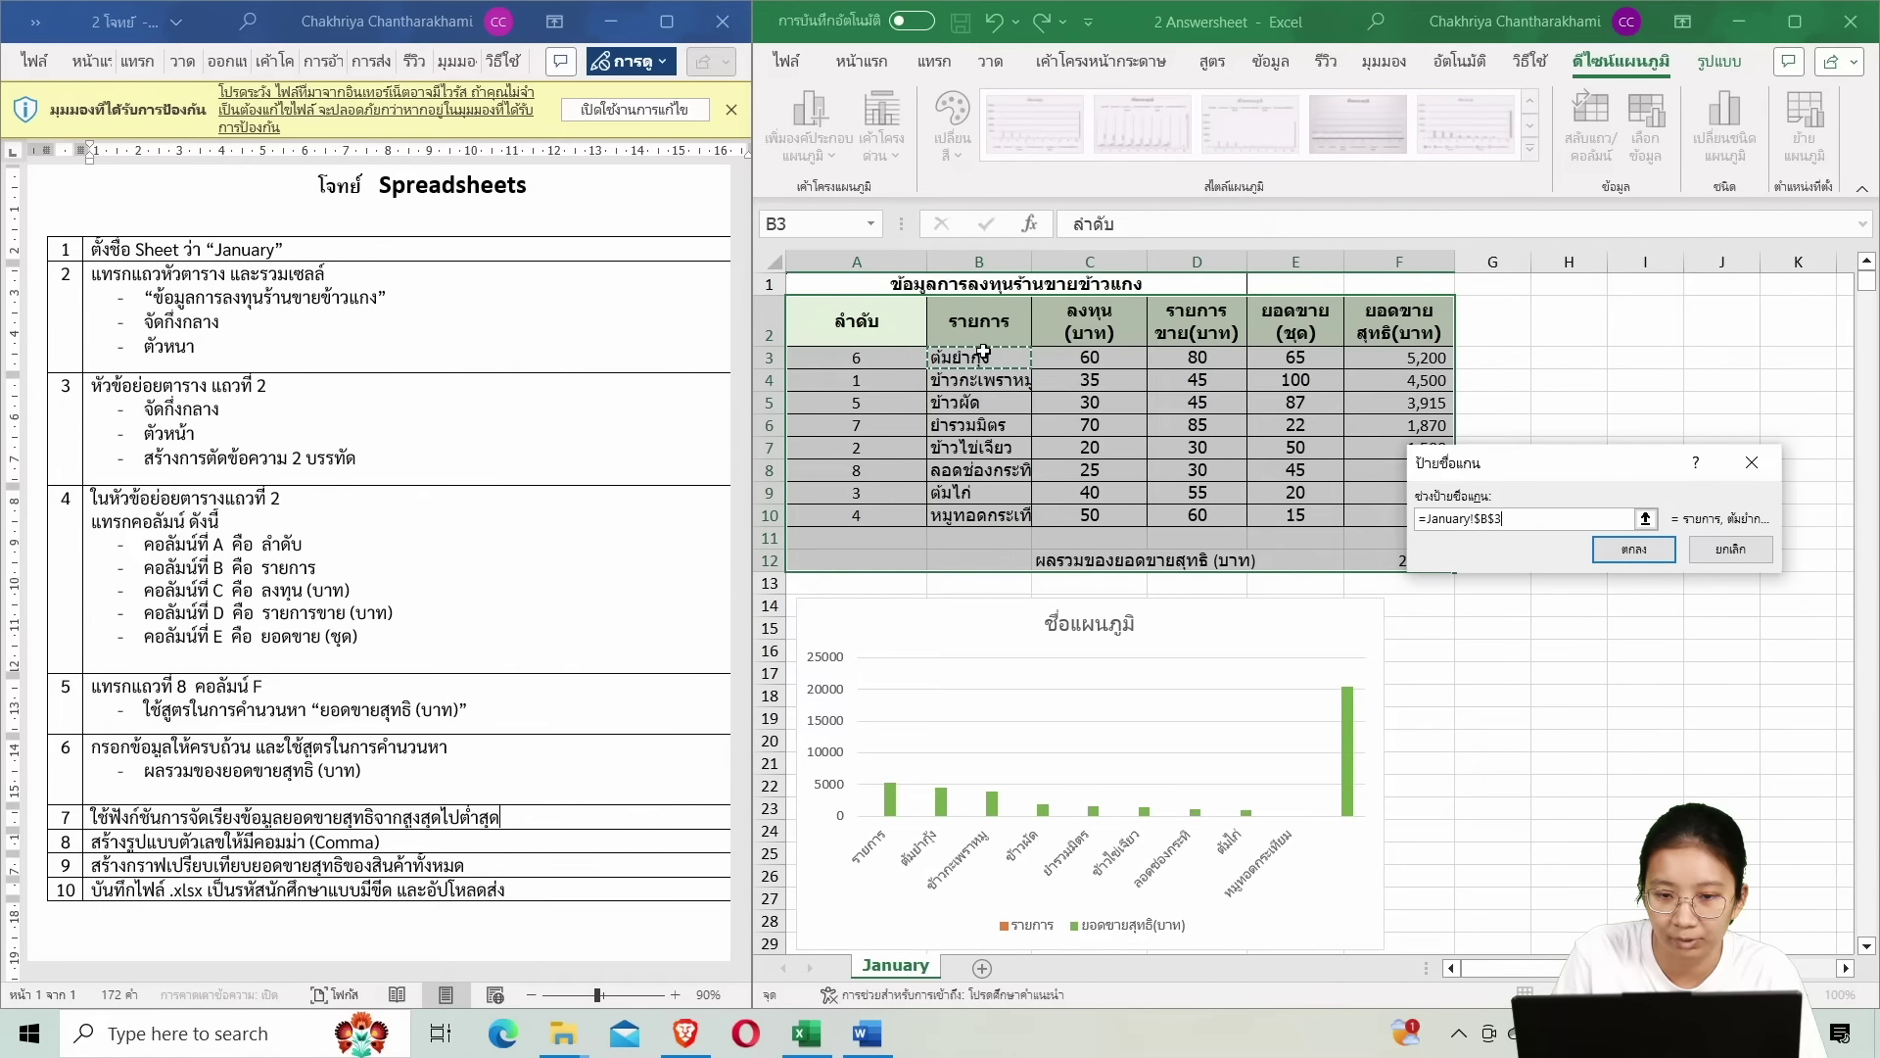
pyautogui.moveTo(982, 353); pyautogui.dragTo(978, 512)
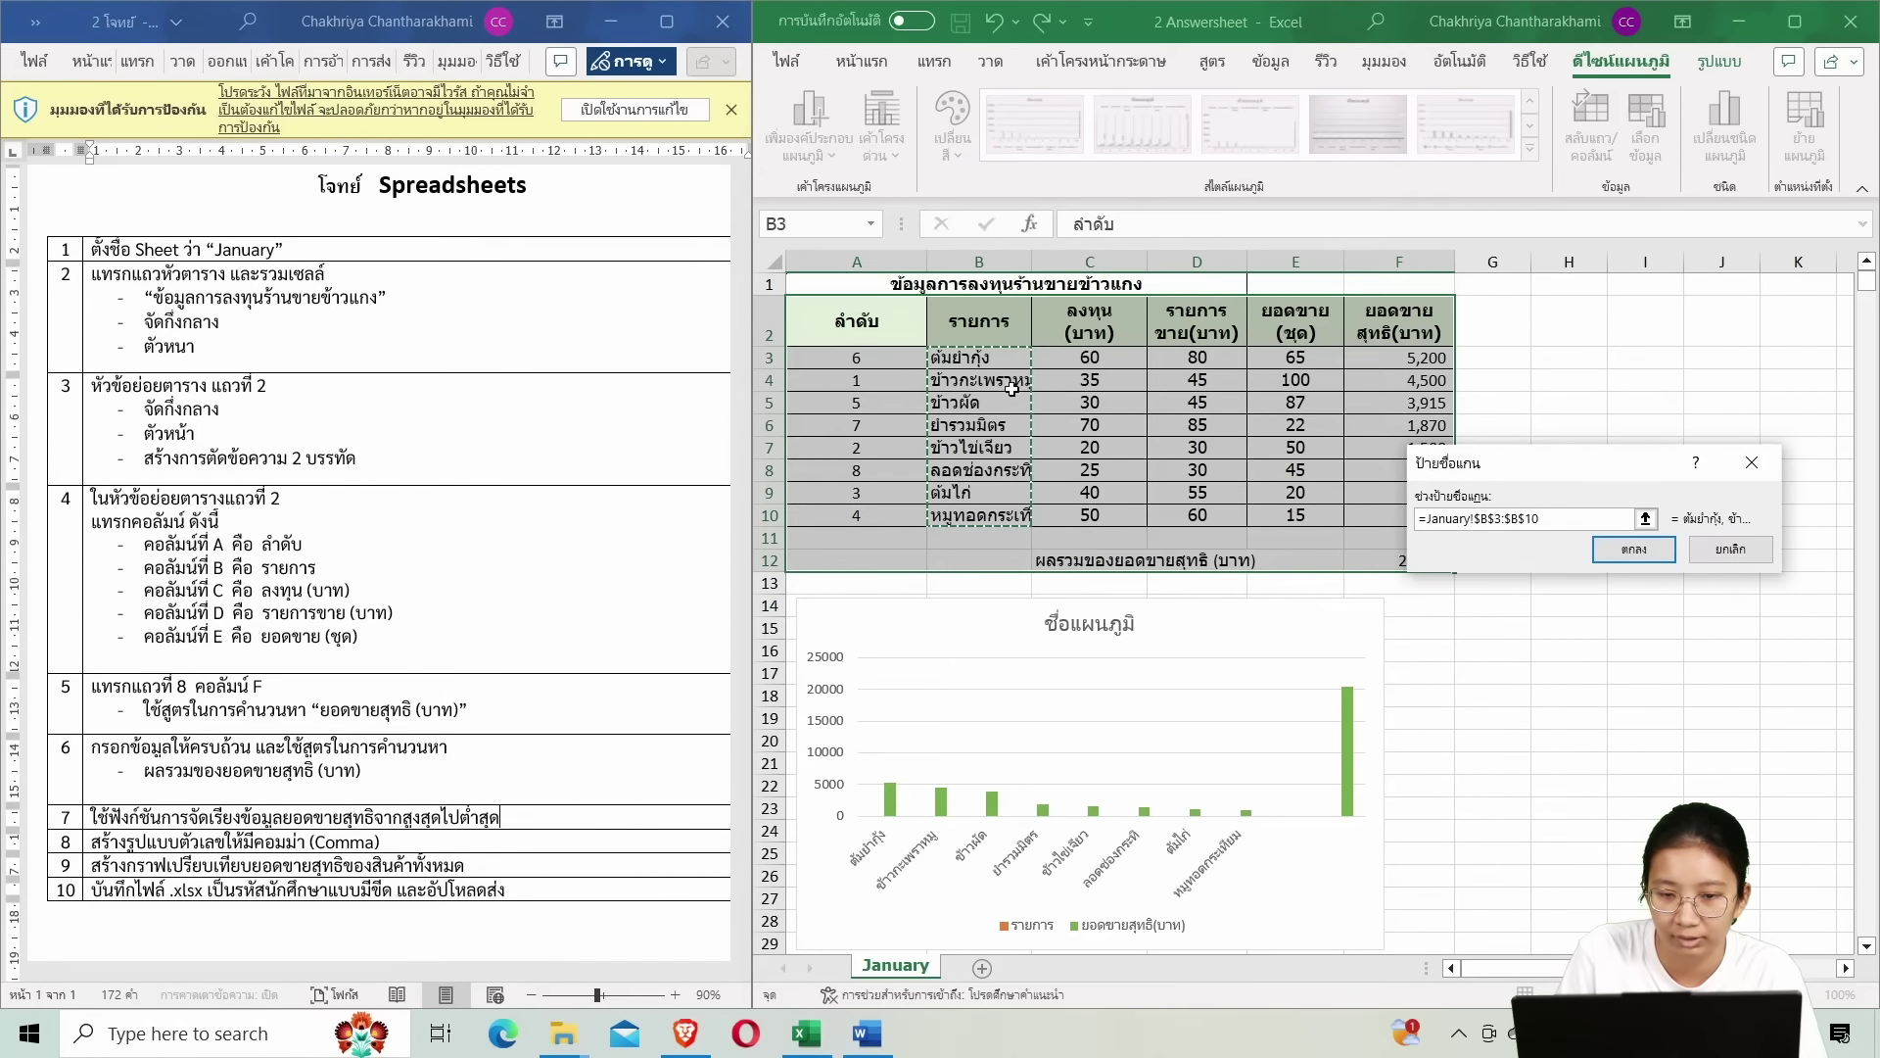
pyautogui.click(1607, 551)
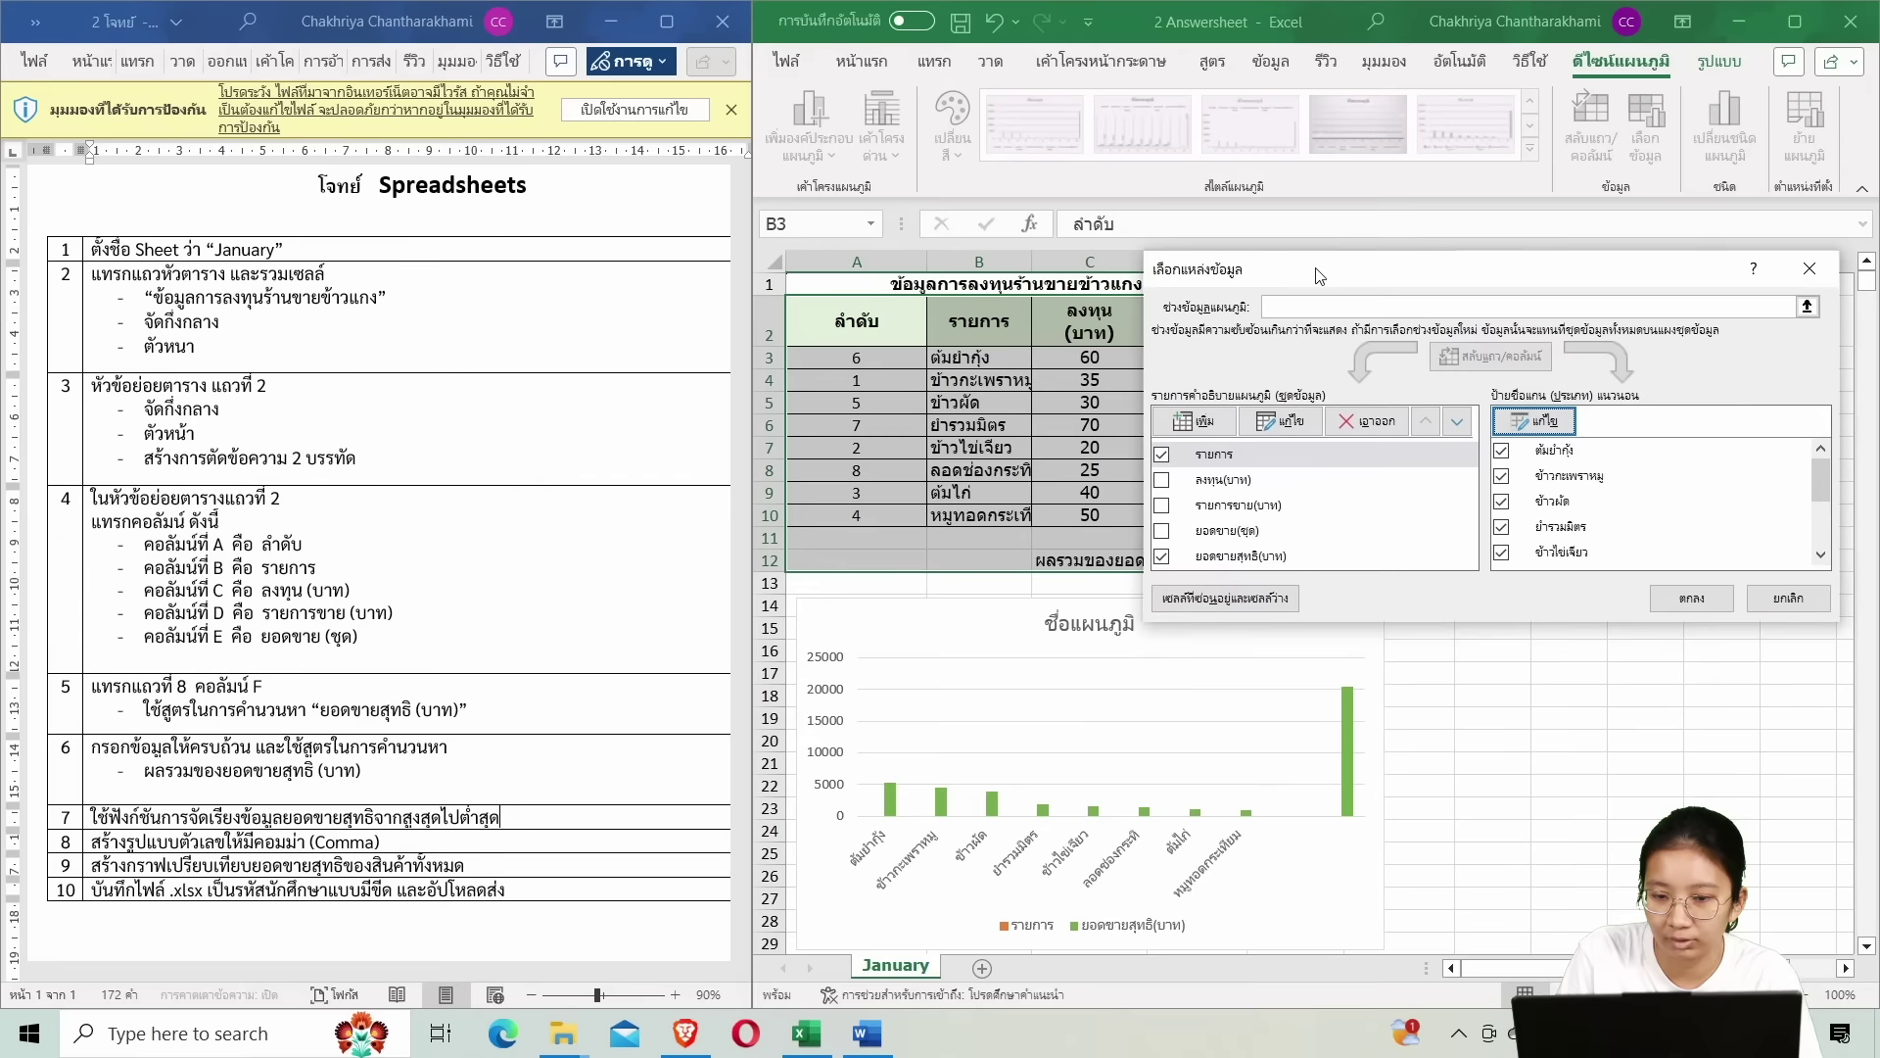
# Check the blank categories after หมูทอดกระเทียม in the axis labels and apply the chart's source data settings.
pyautogui.moveTo(1307, 320); pyautogui.dragTo(1302, 147)
pyautogui.scroll(-2, 1503, 386)
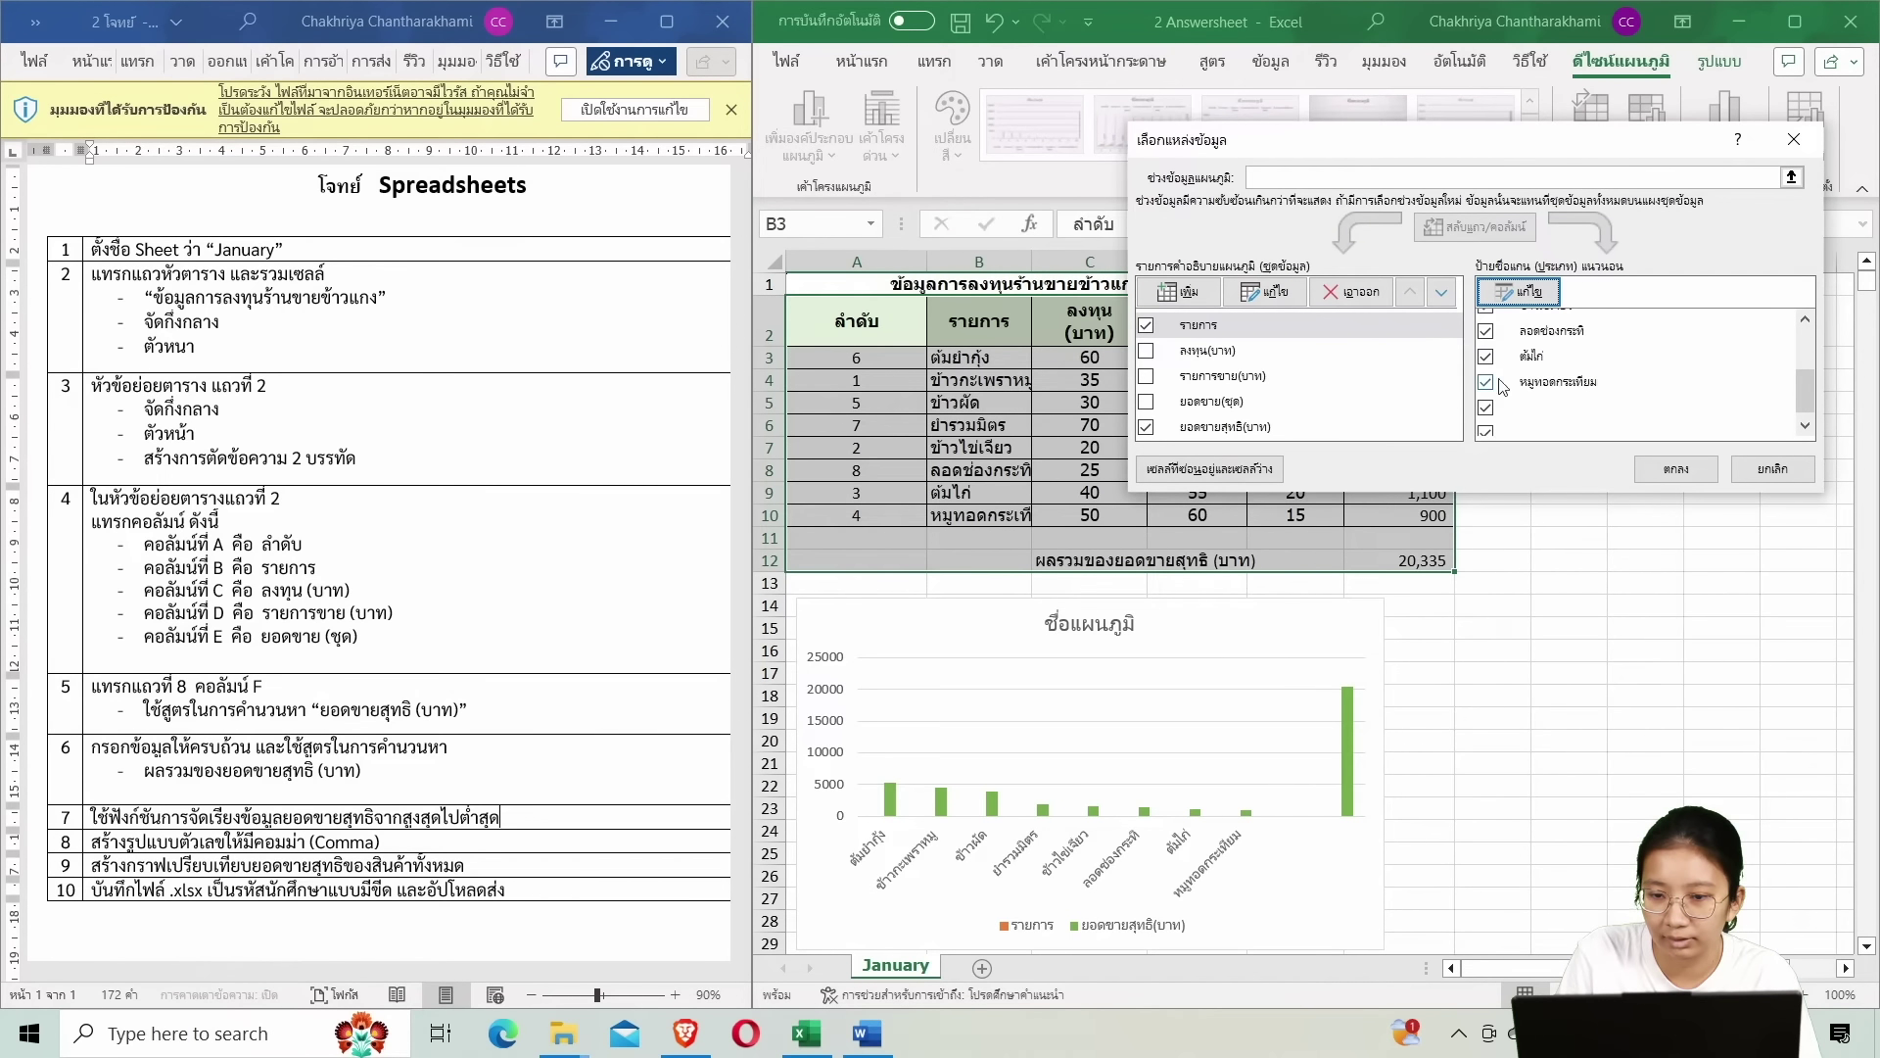
pyautogui.scroll(-1, 1567, 391)
pyautogui.click(1597, 398)
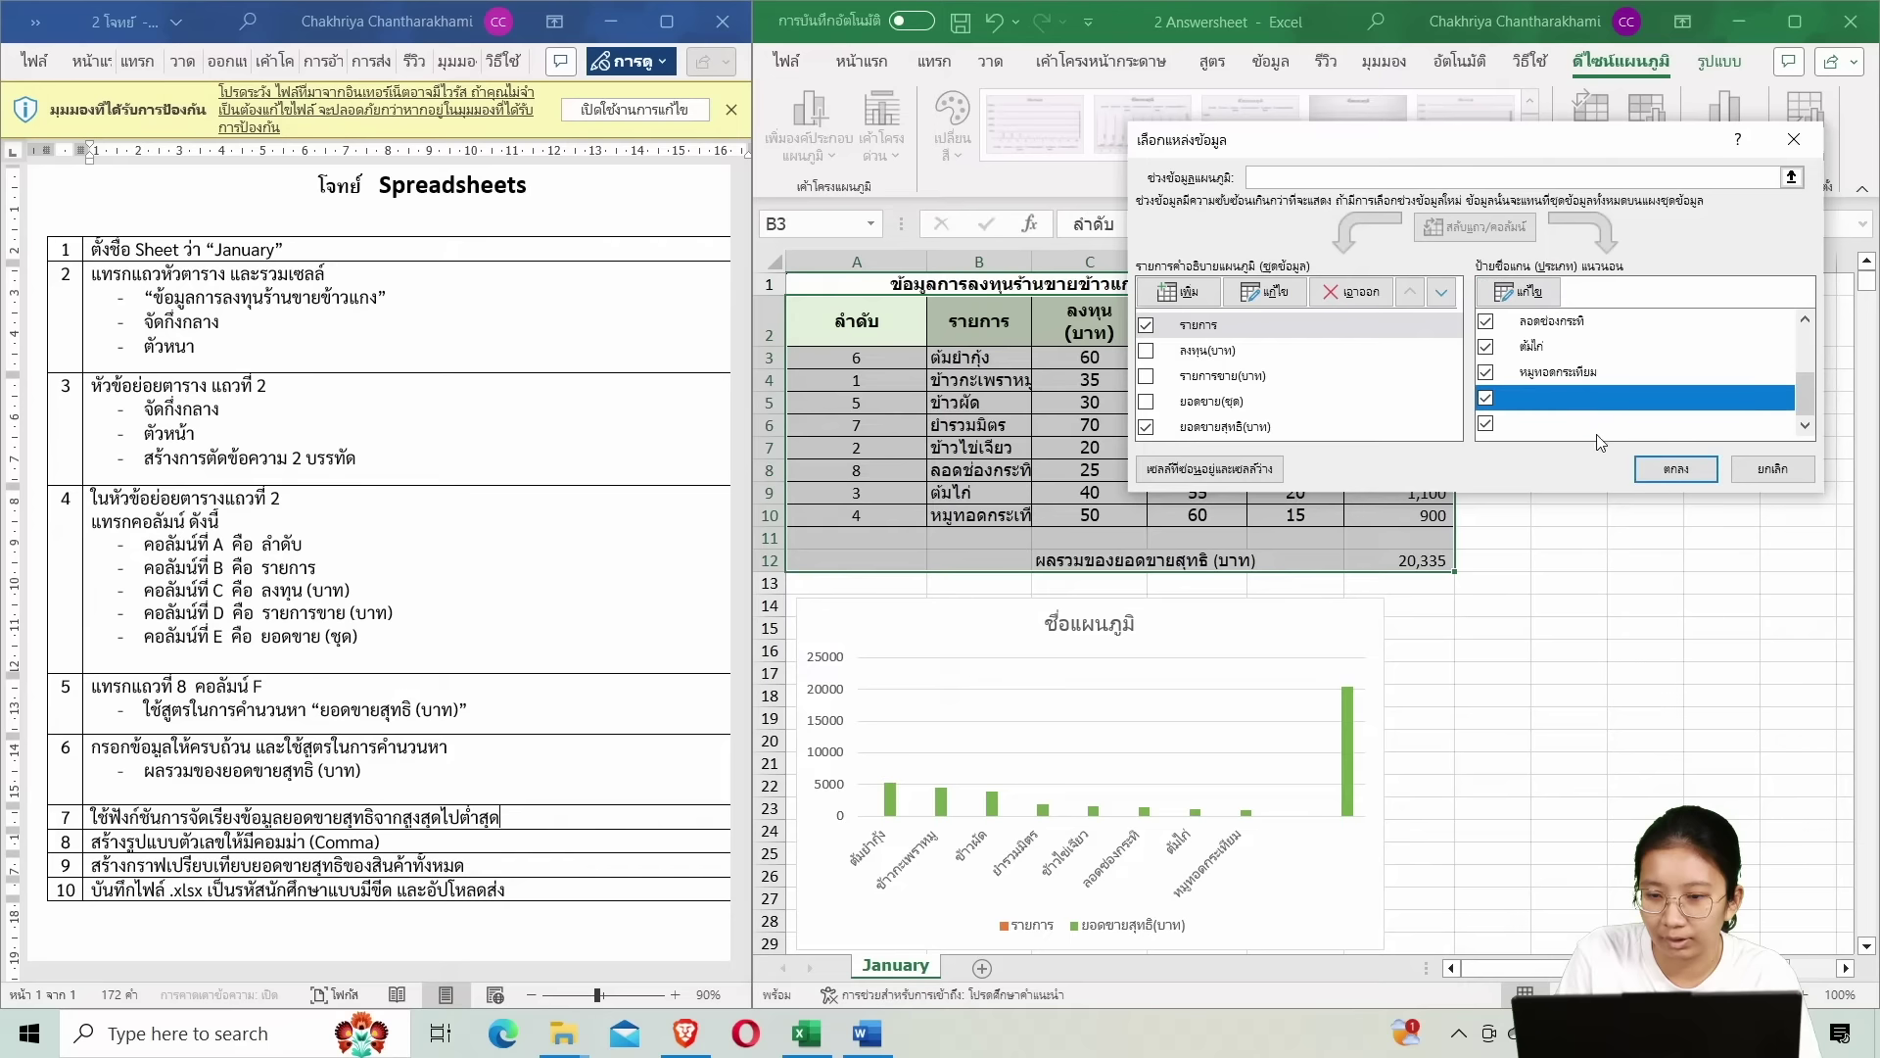
pyautogui.click(1596, 425)
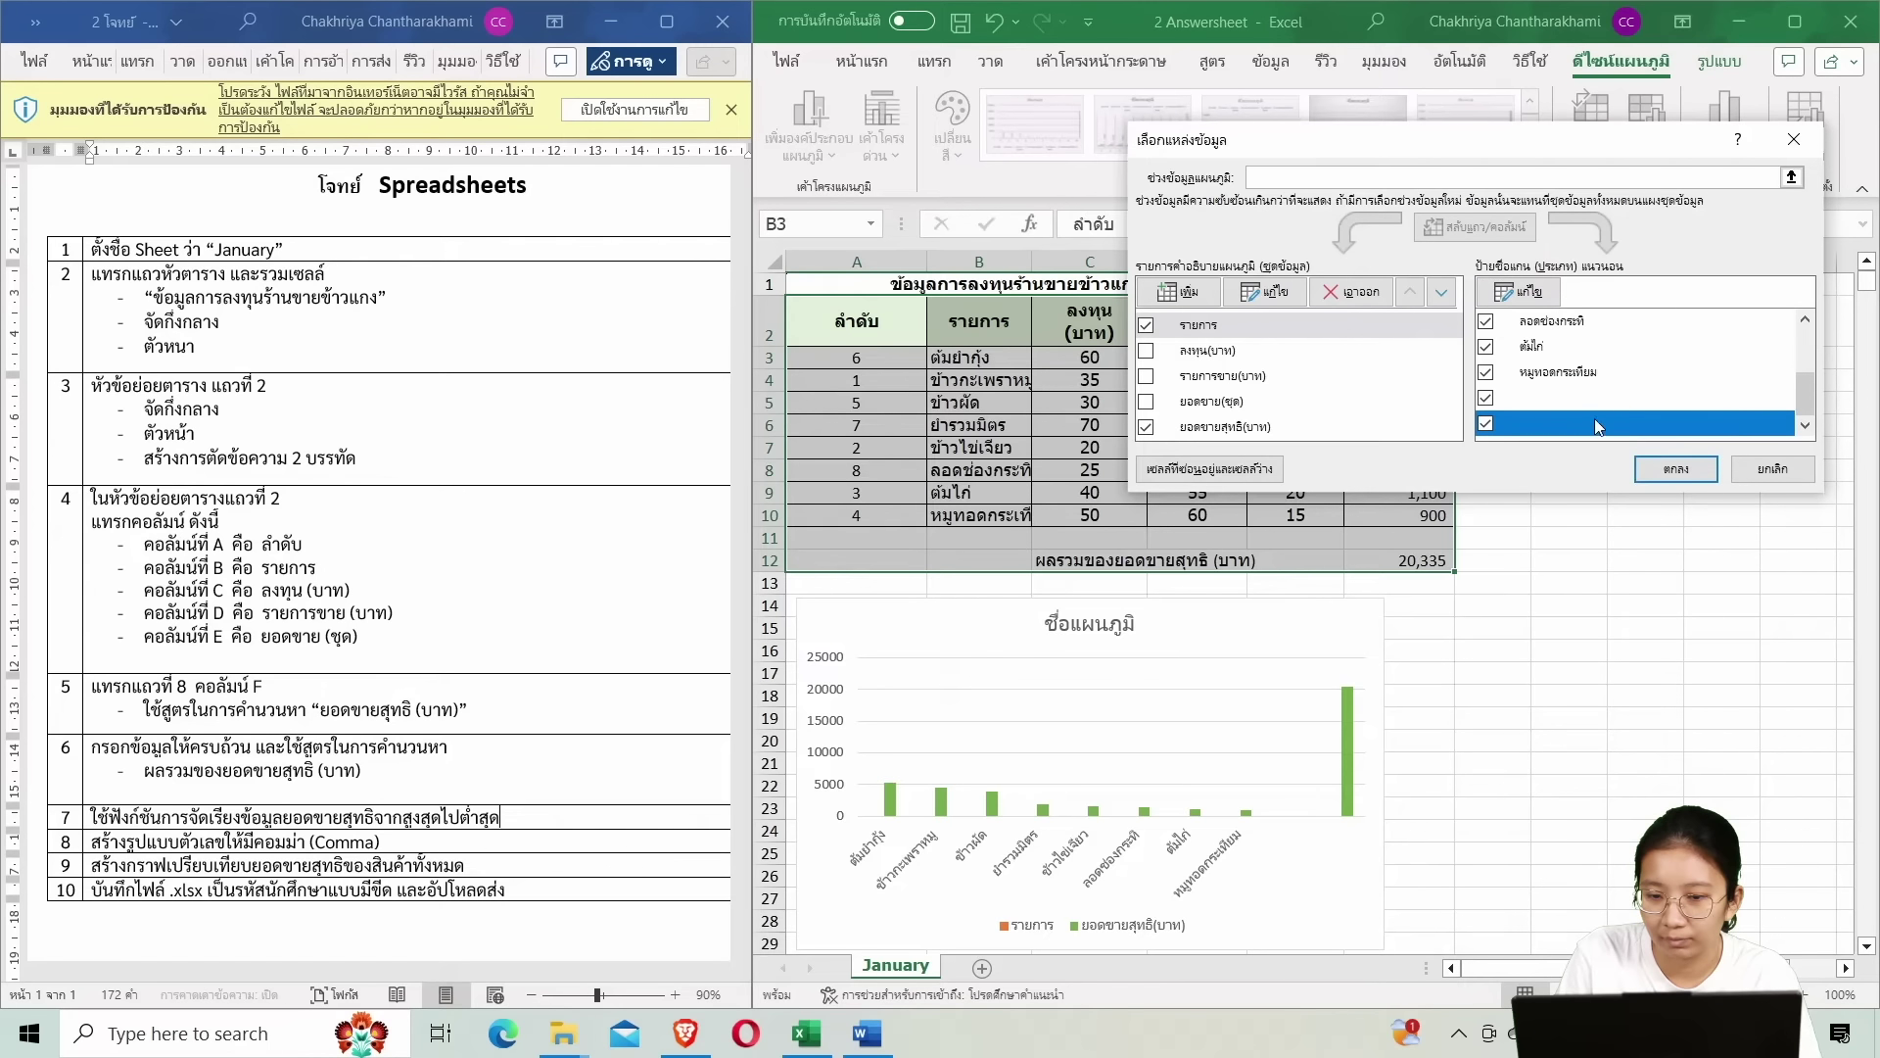
pyautogui.click(1486, 397)
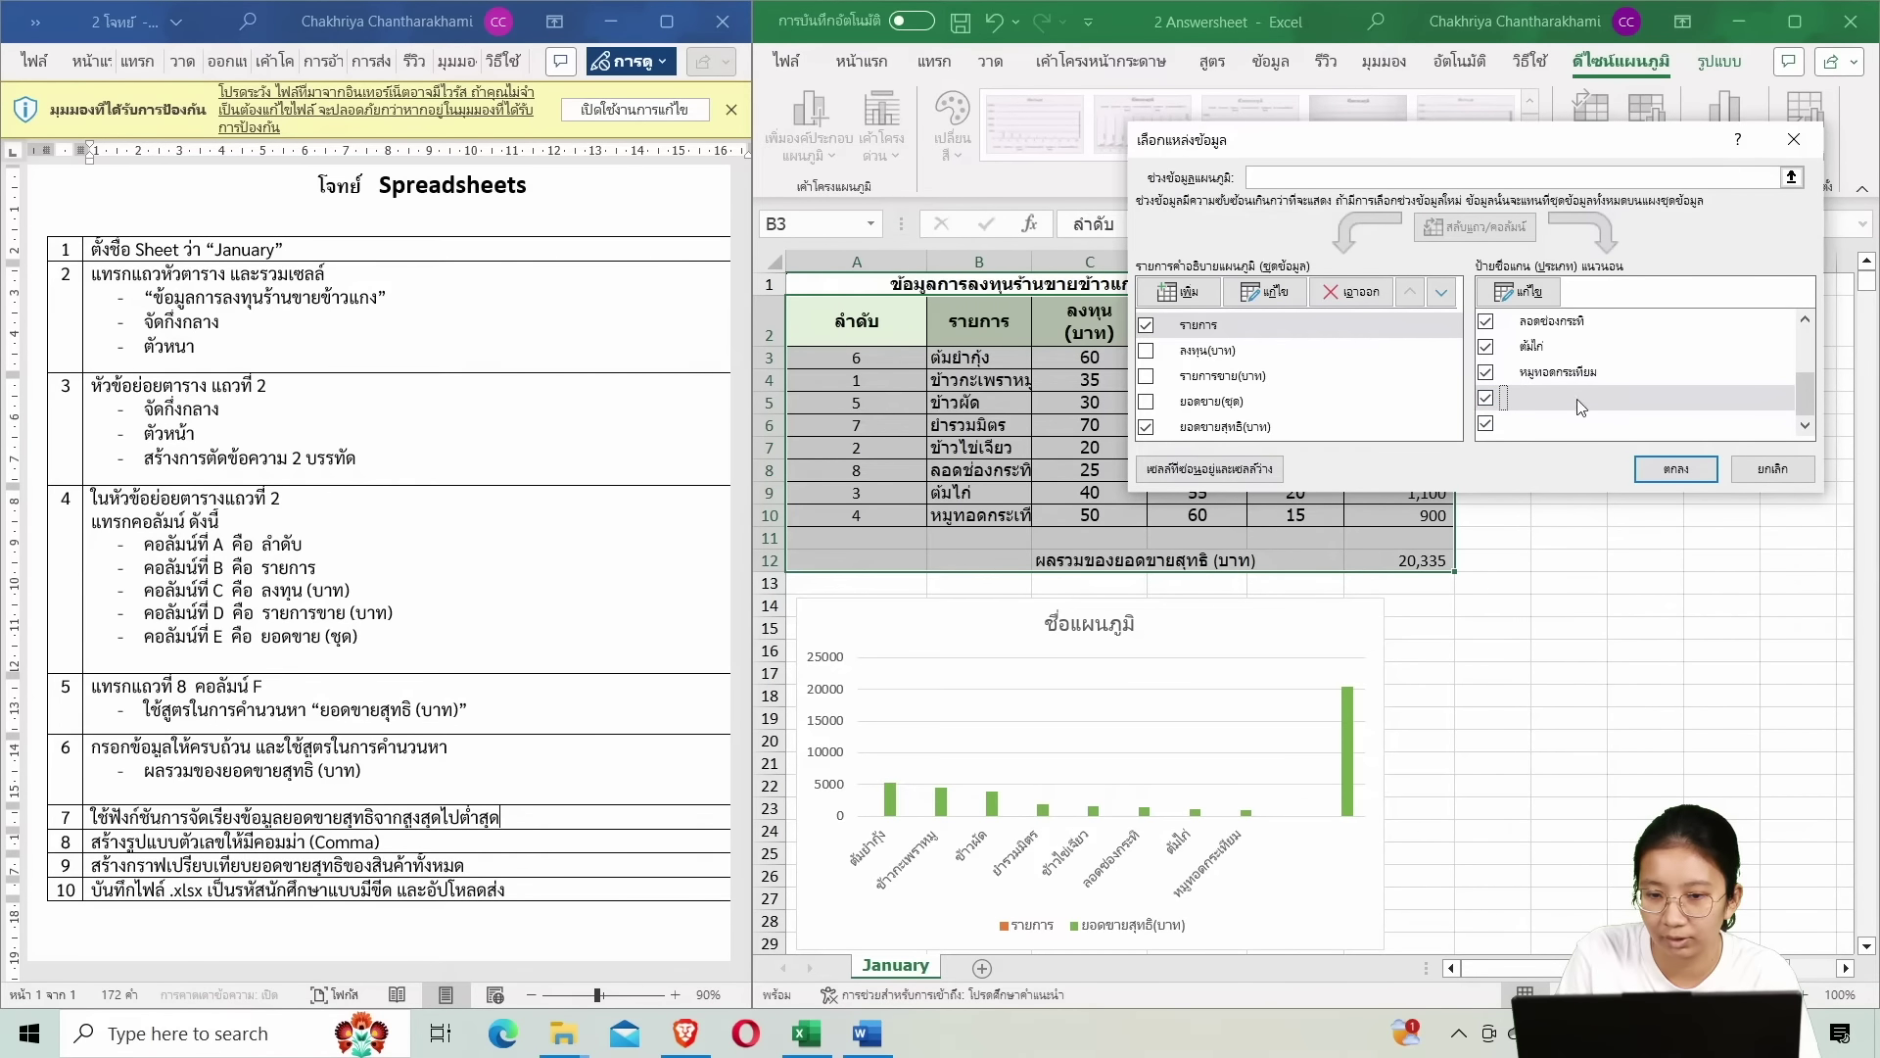
pyautogui.scroll(1, 1581, 407)
pyautogui.click(1676, 470)
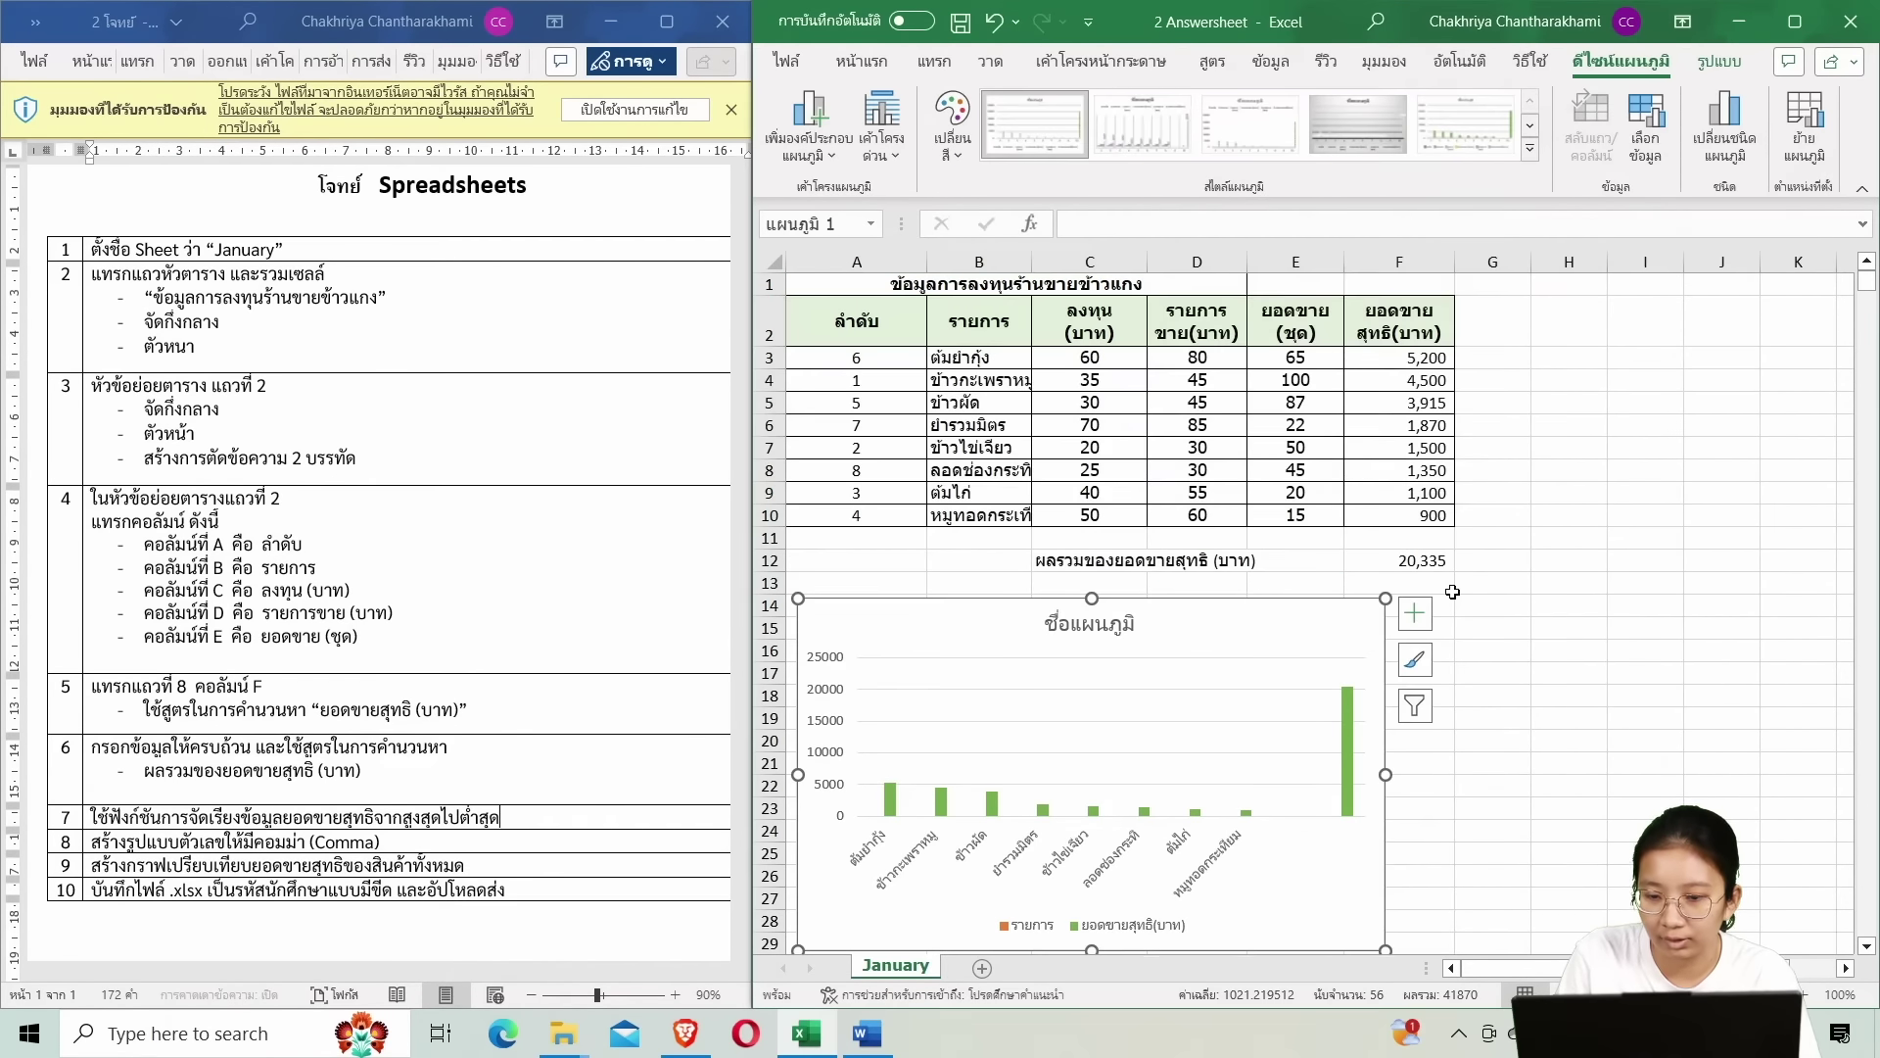
# Shorten the ยอดขายสุทธิ(บาท) series' value range to F3:F10 so the total row is left out of the chart.
pyautogui.click(1347, 709)
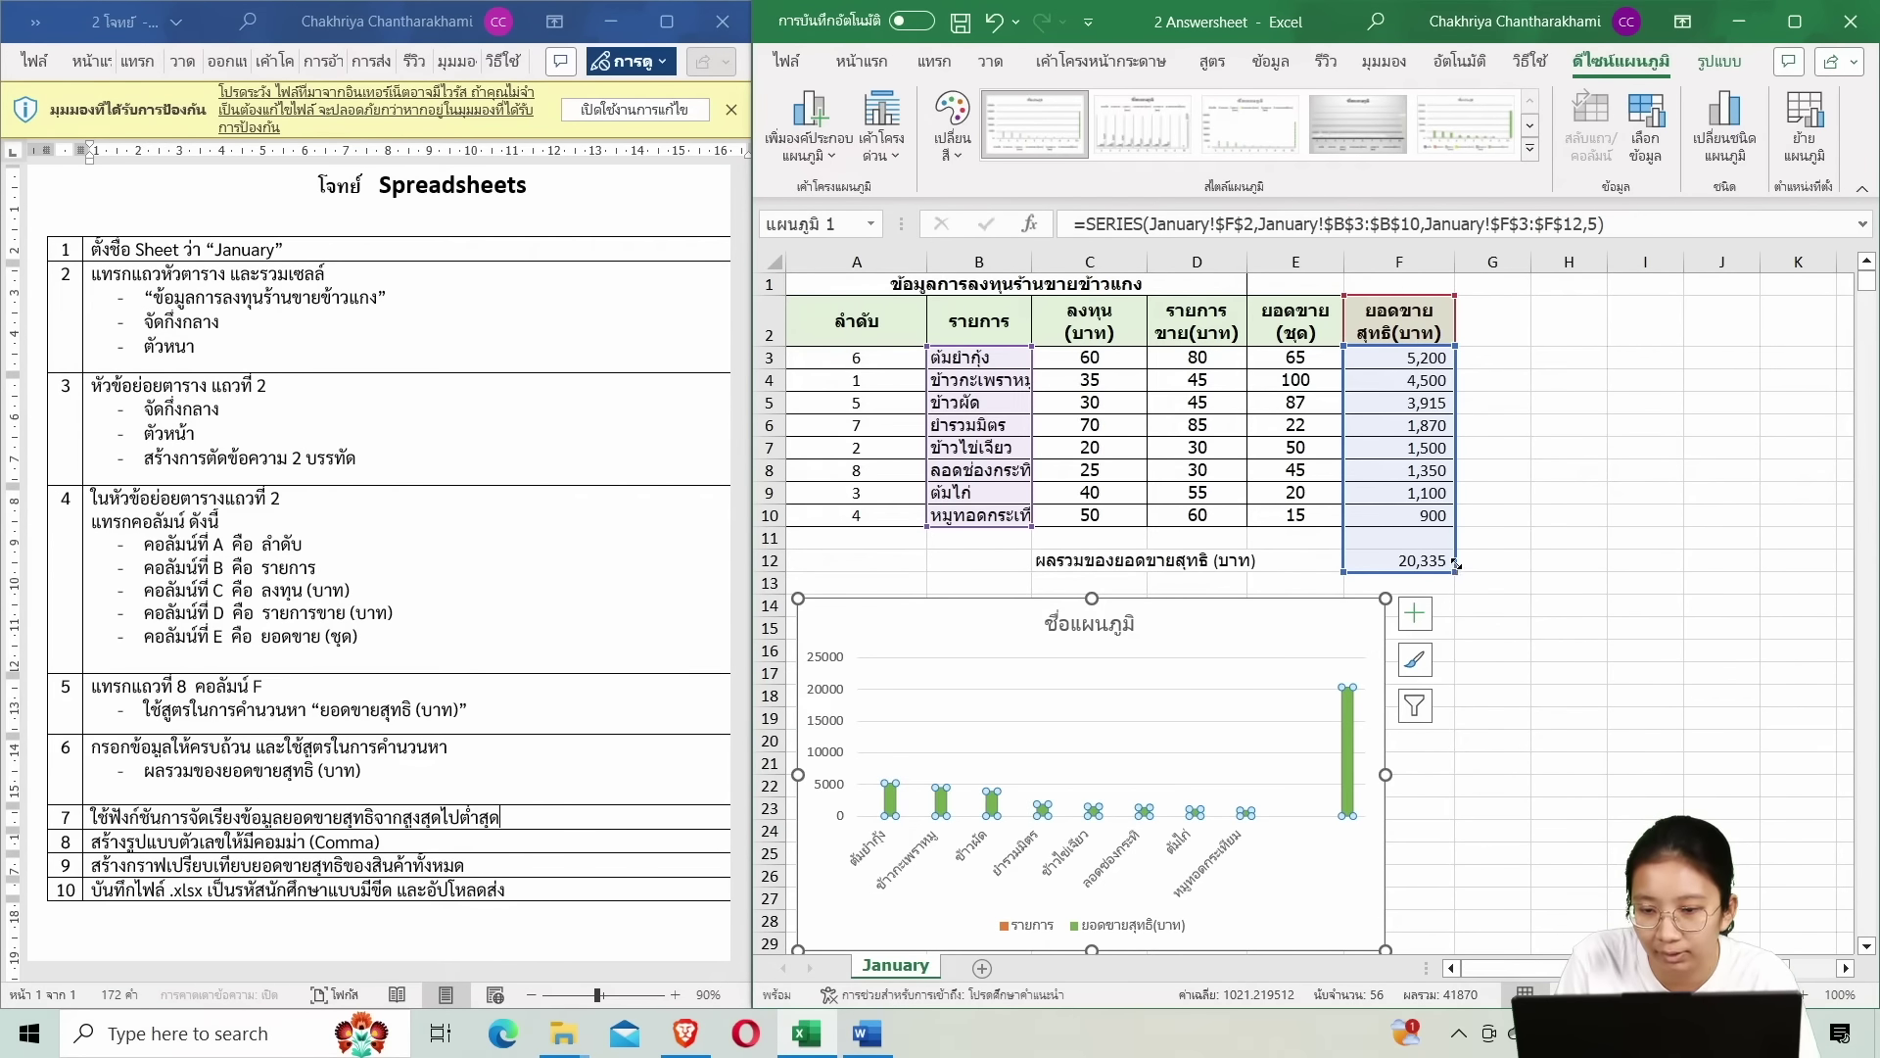
pyautogui.moveTo(1457, 563); pyautogui.dragTo(1456, 527)
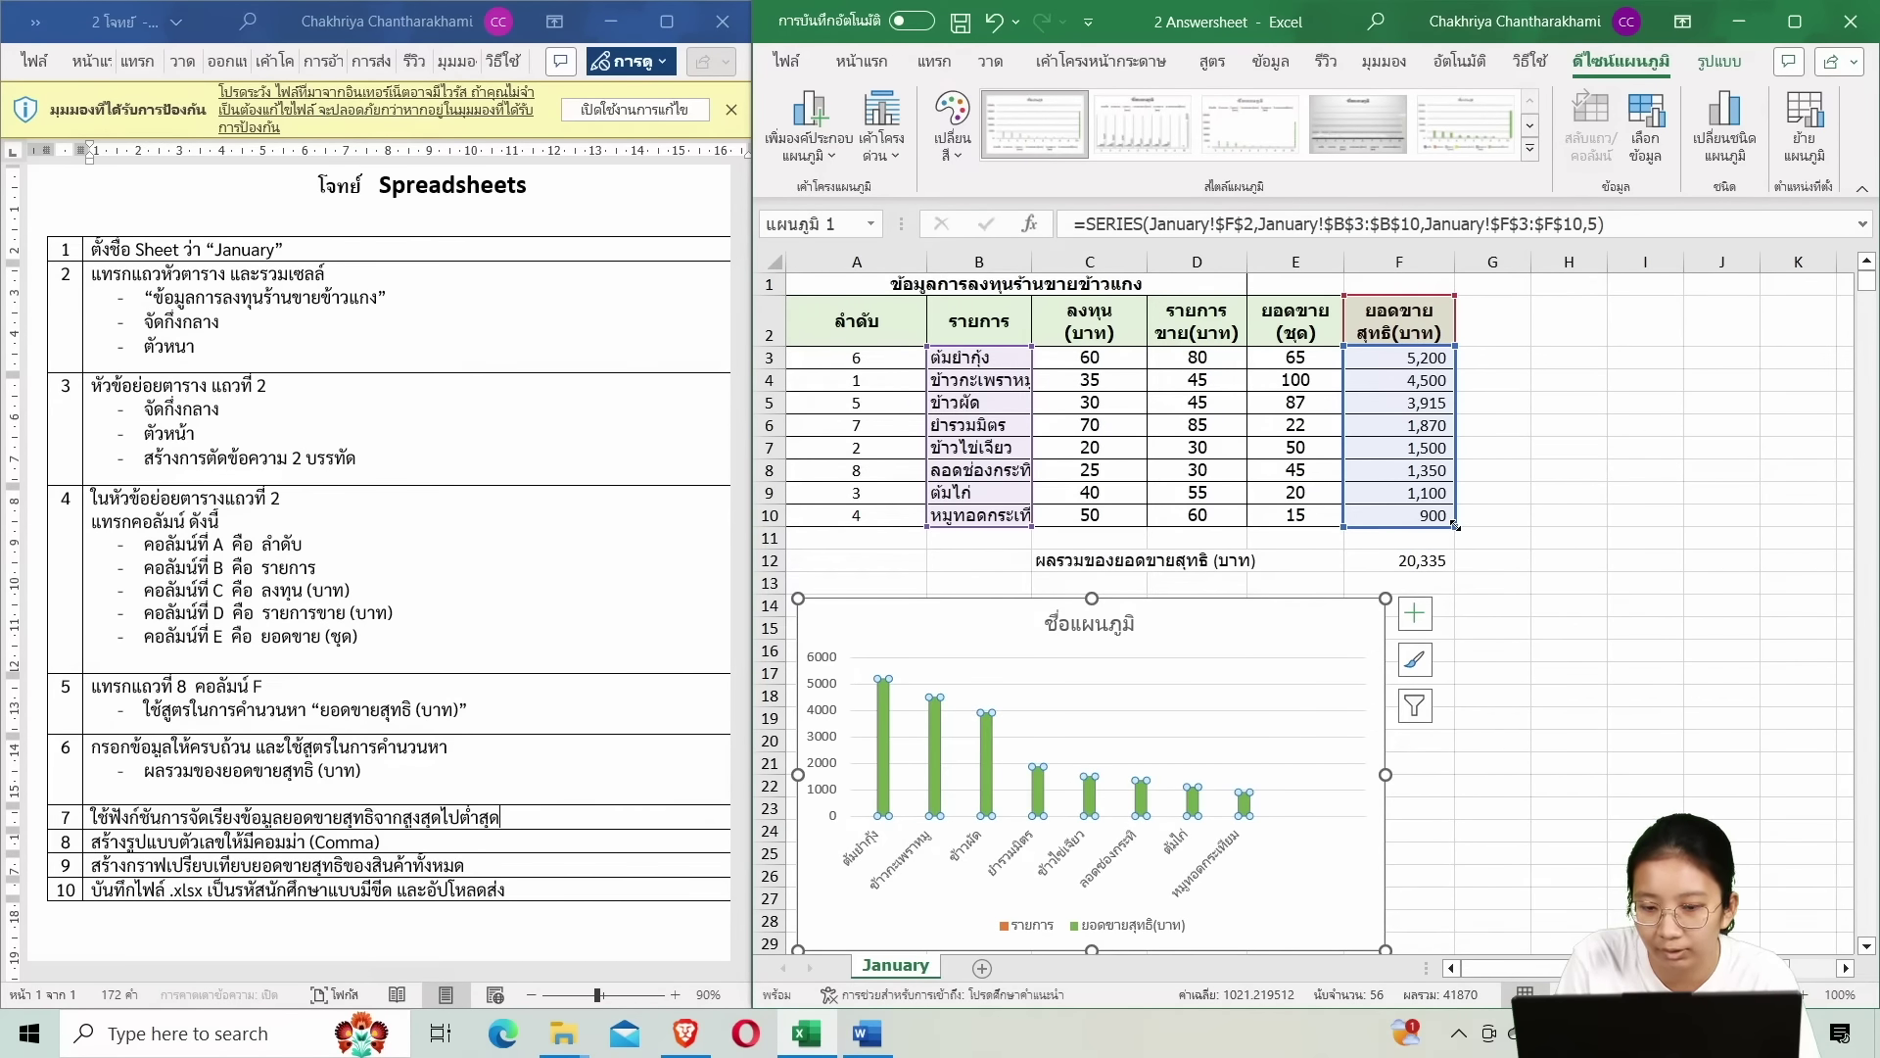
pyautogui.click(1537, 693)
# Look over the whole chart with its legend and move it slightly upward below the table.
pyautogui.scroll(-1, 1164, 615)
pyautogui.click(1182, 617)
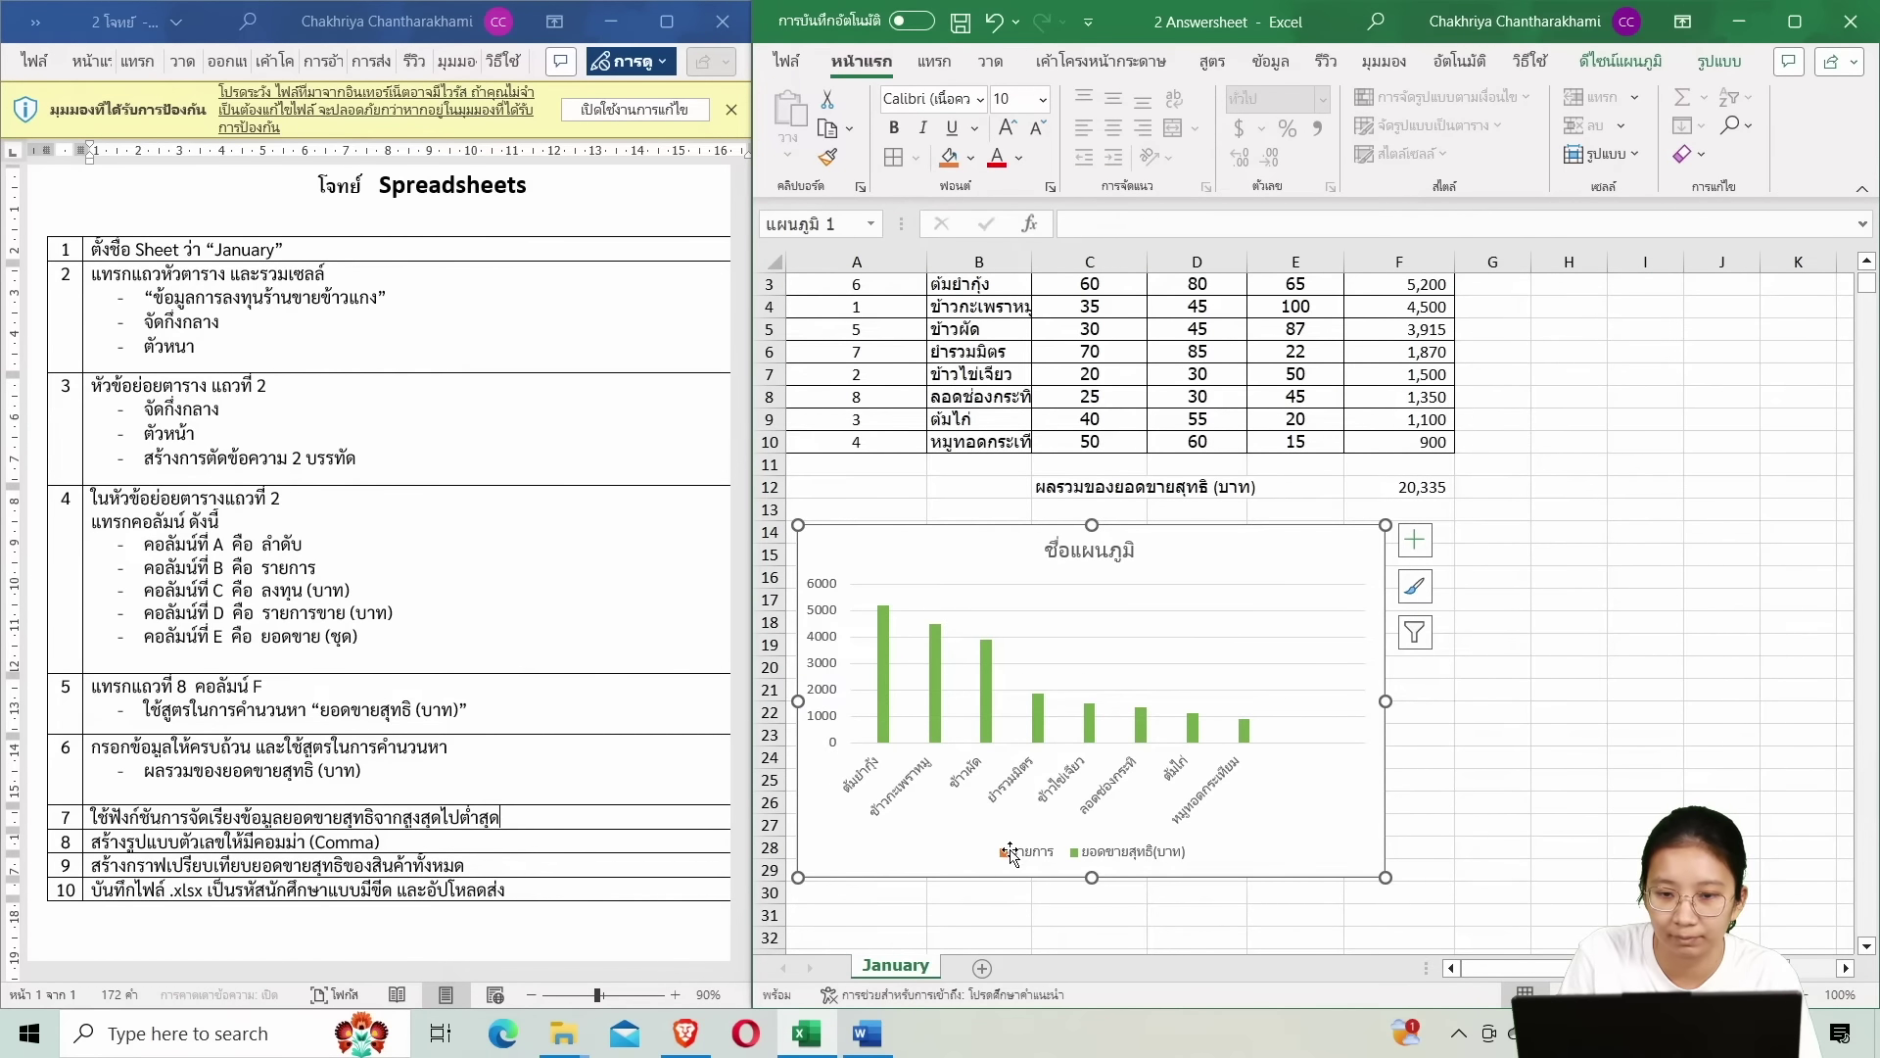
pyautogui.scroll(1, 1012, 854)
pyautogui.scroll(-2, 1028, 862)
pyautogui.scroll(2, 1024, 903)
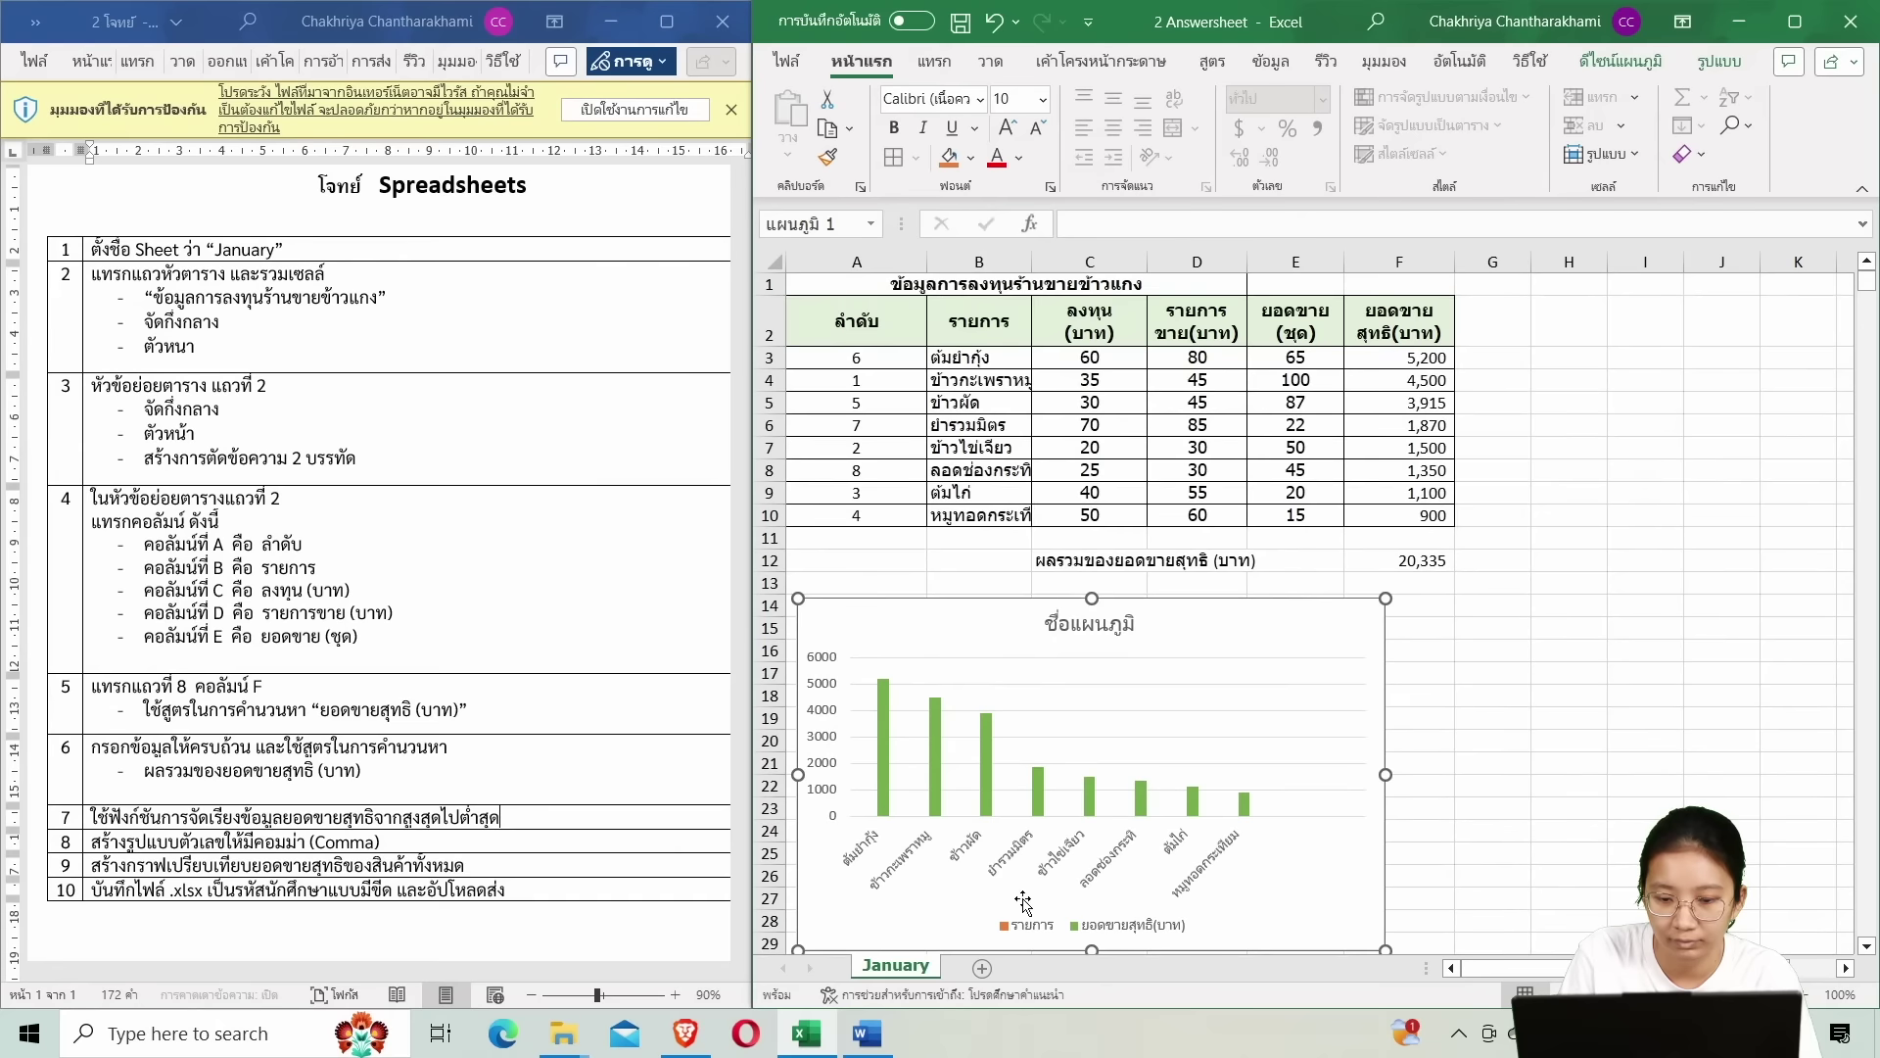
pyautogui.scroll(-1, 1024, 903)
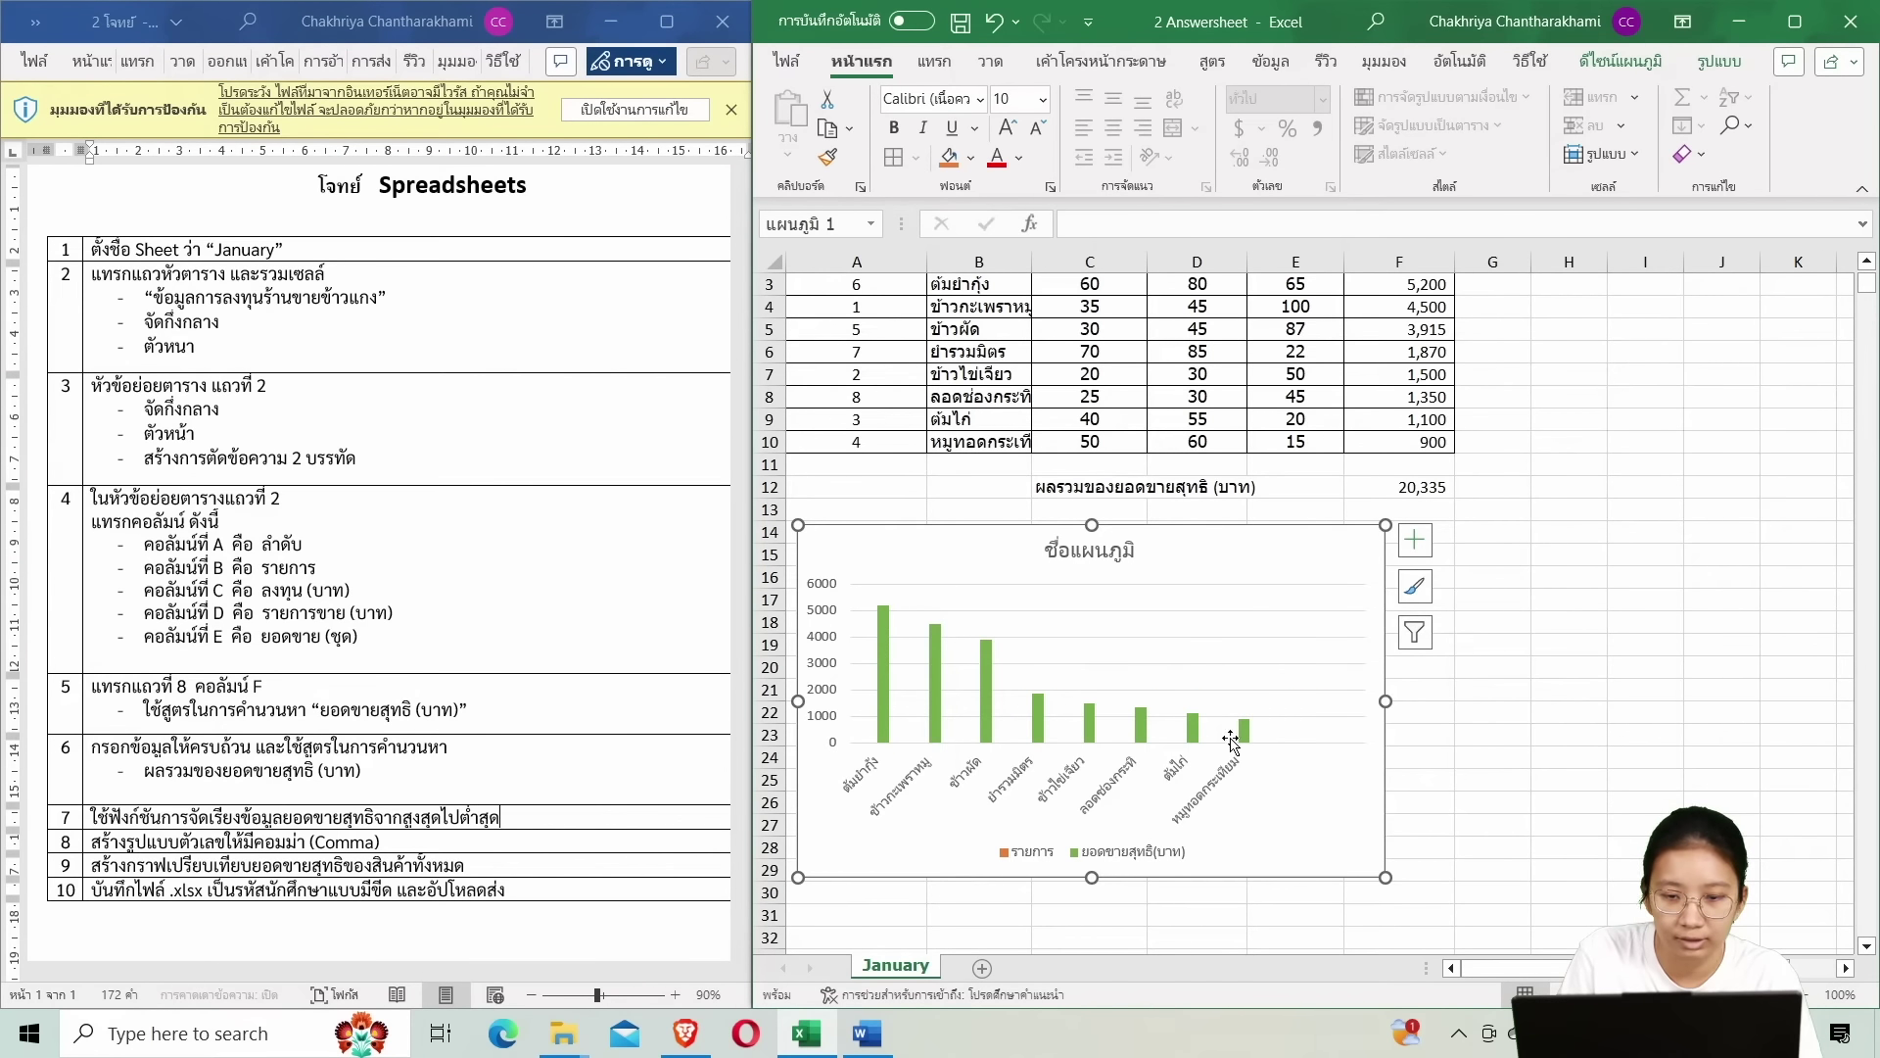
pyautogui.moveTo(1246, 578)
pyautogui.mouseDown()
pyautogui.moveTo(1273, 572)
pyautogui.moveTo(1249, 560)
pyautogui.mouseUp()
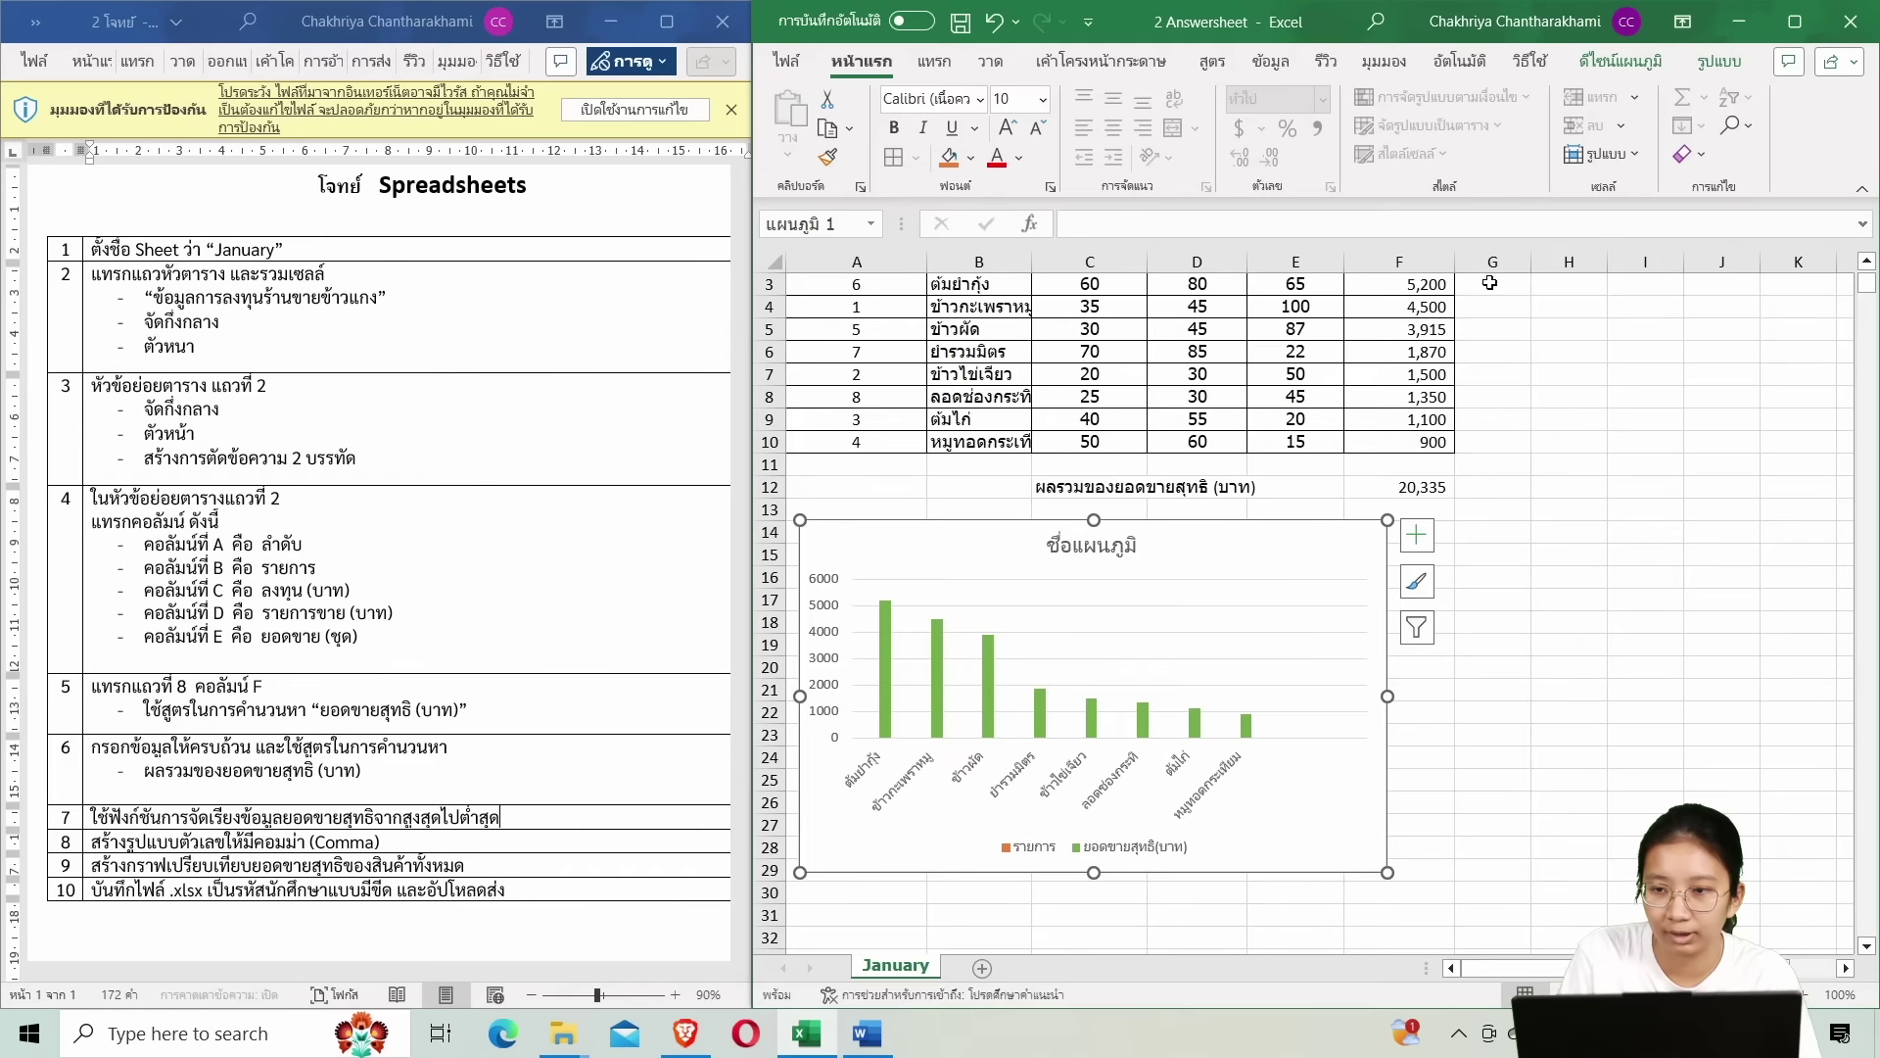
# Hide the รายการ series in the chart's source data so only ยอดขายสุทธิ(บาท) is plotted, and deselect the chart.
pyautogui.click(1720, 61)
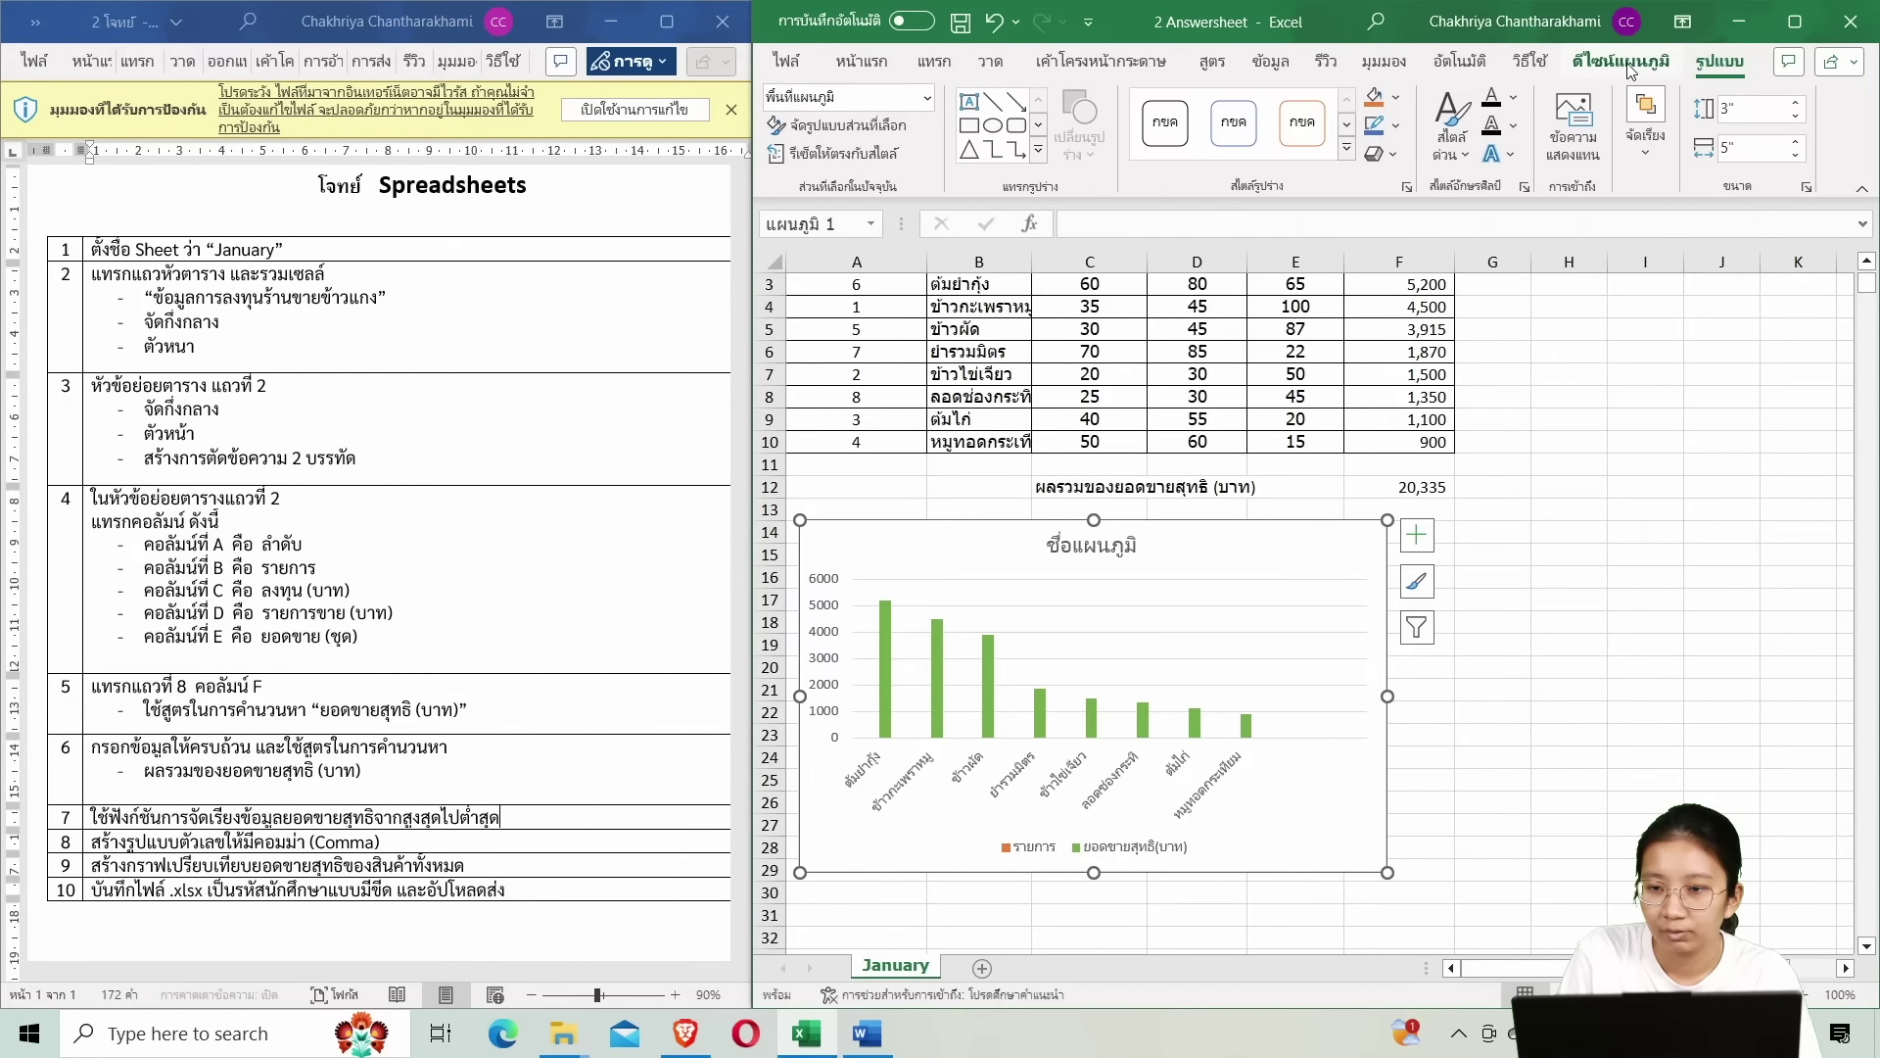
pyautogui.click(1668, 67)
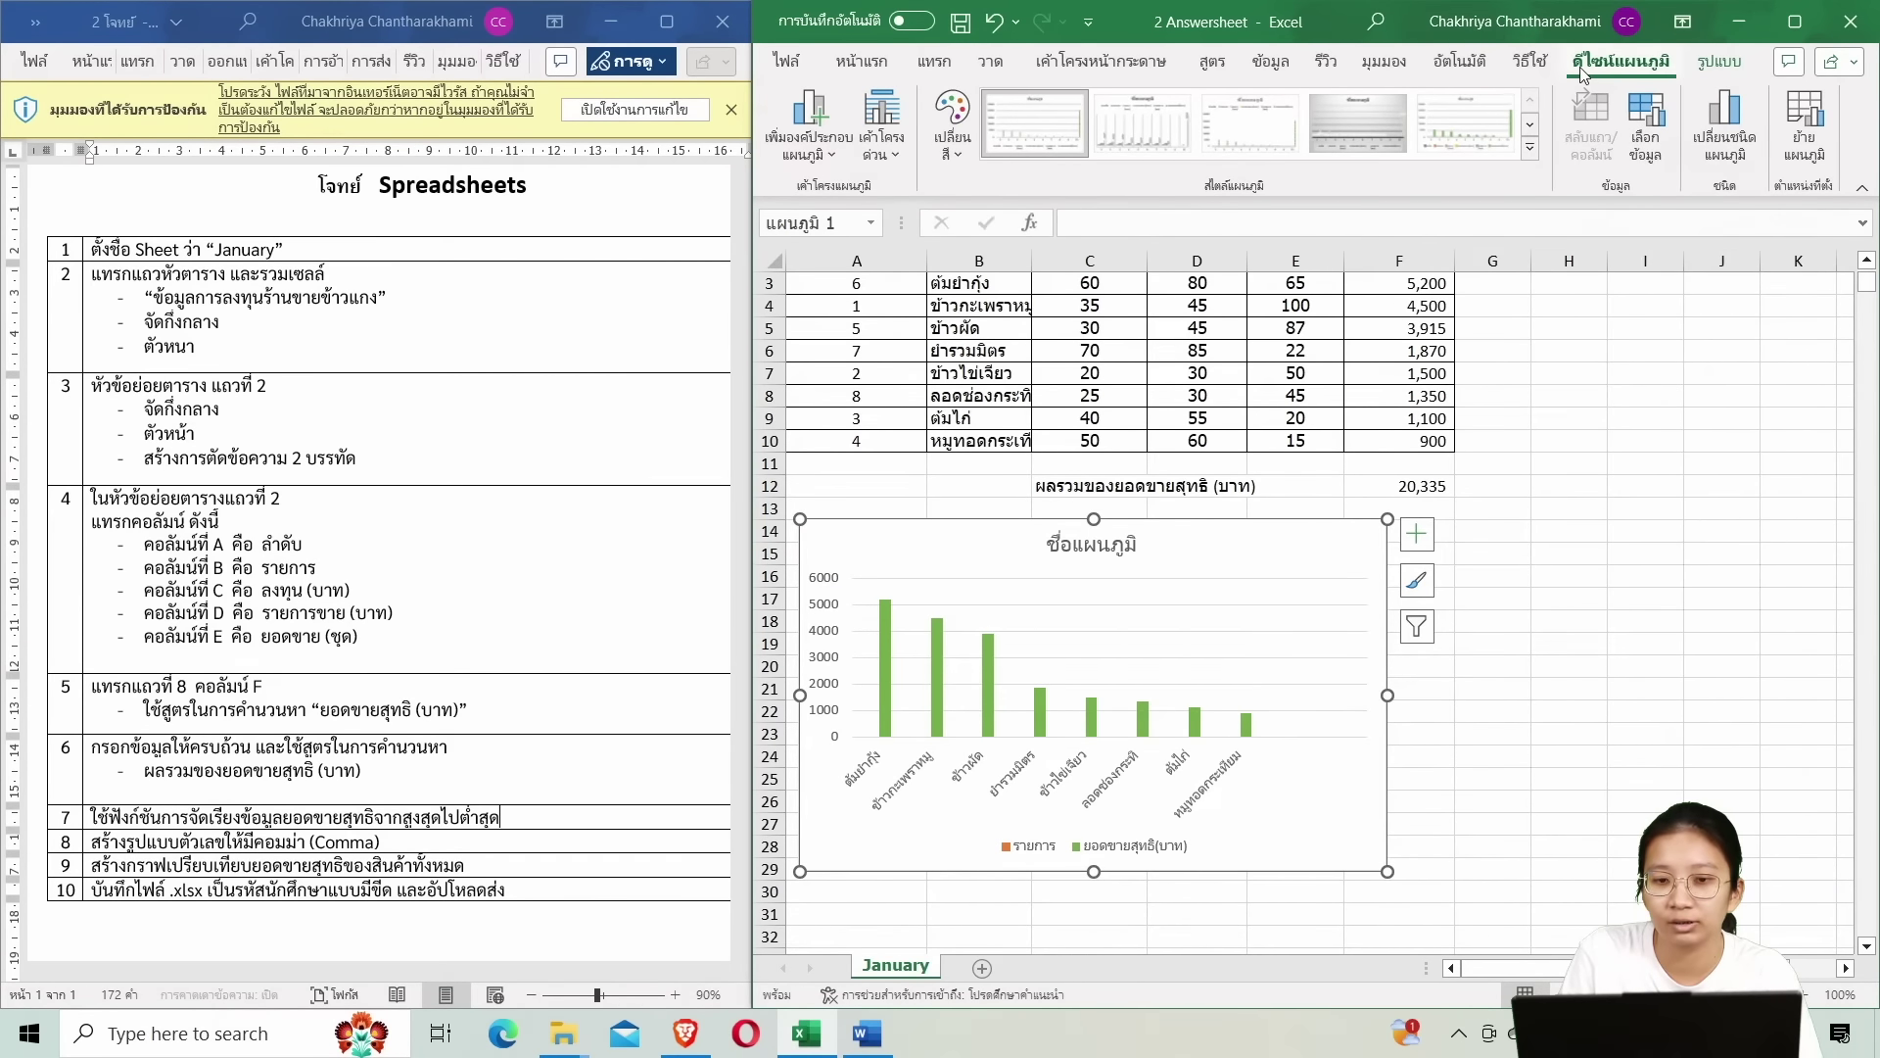
pyautogui.click(1665, 129)
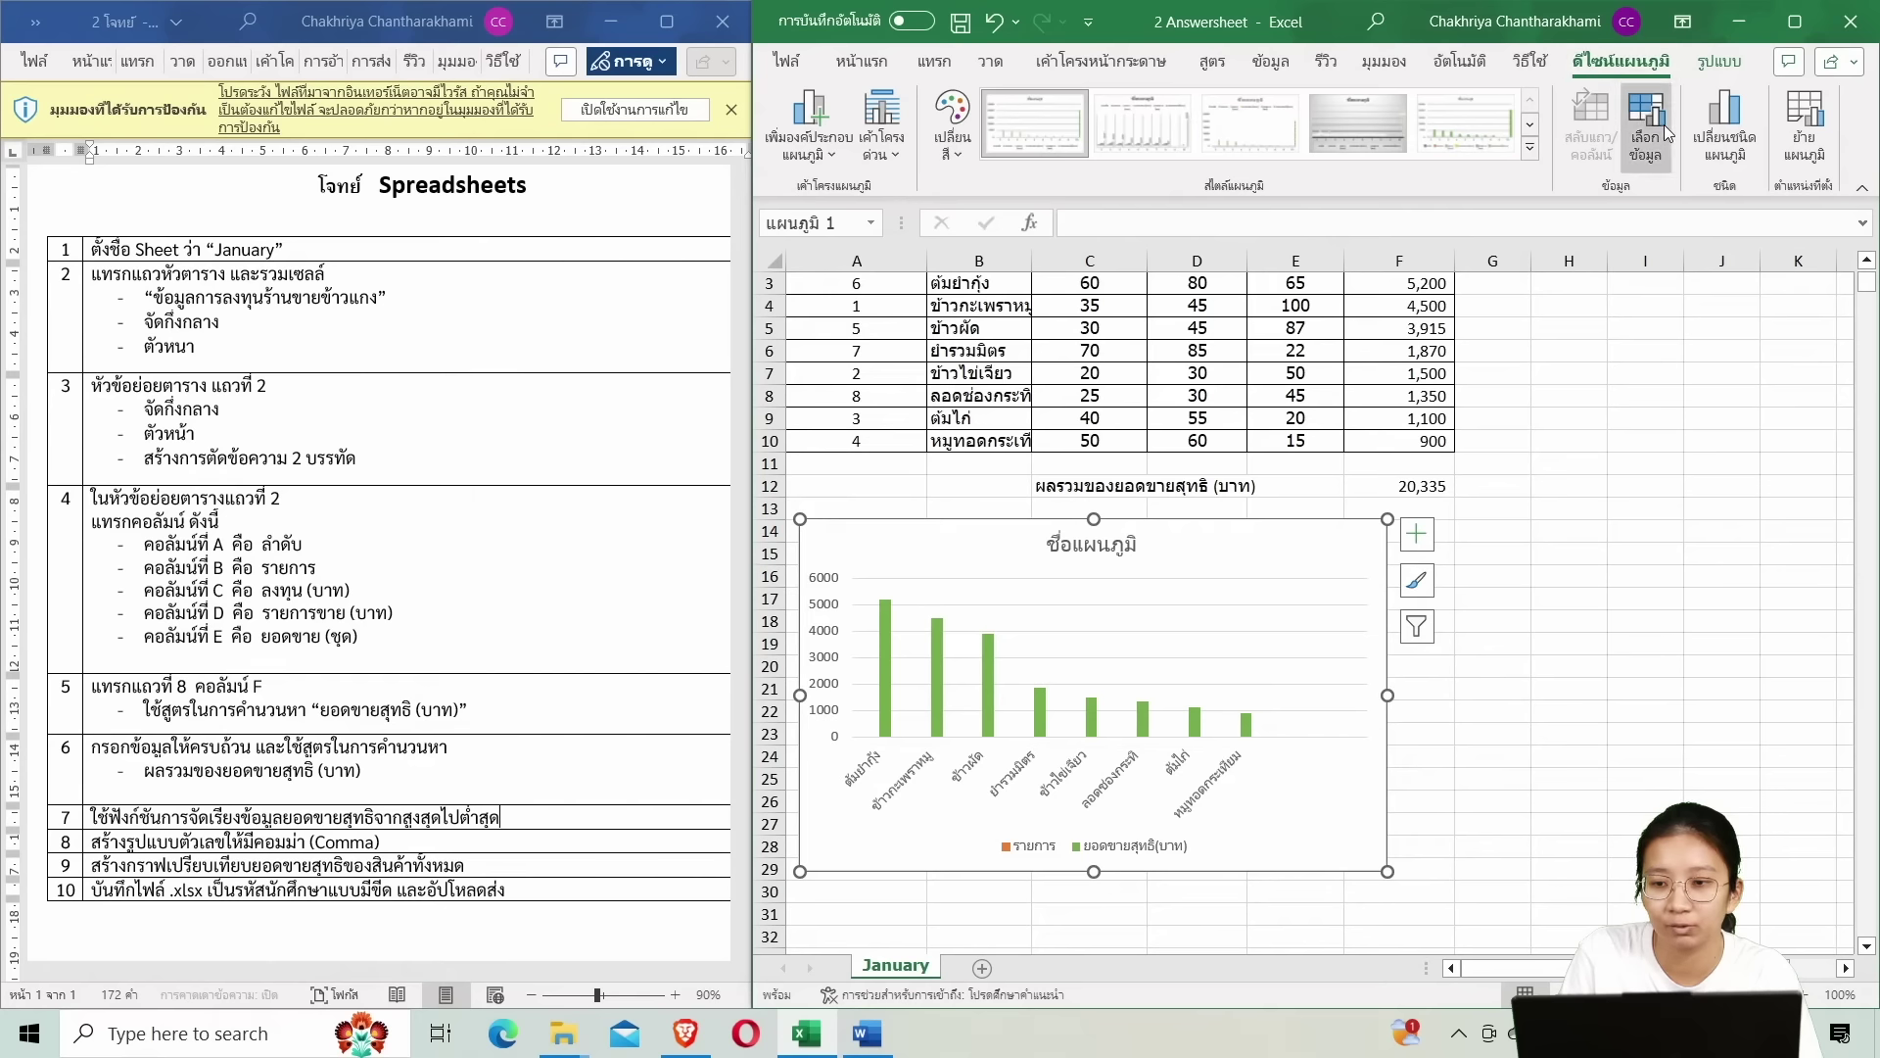
pyautogui.scroll(-1, 1269, 345)
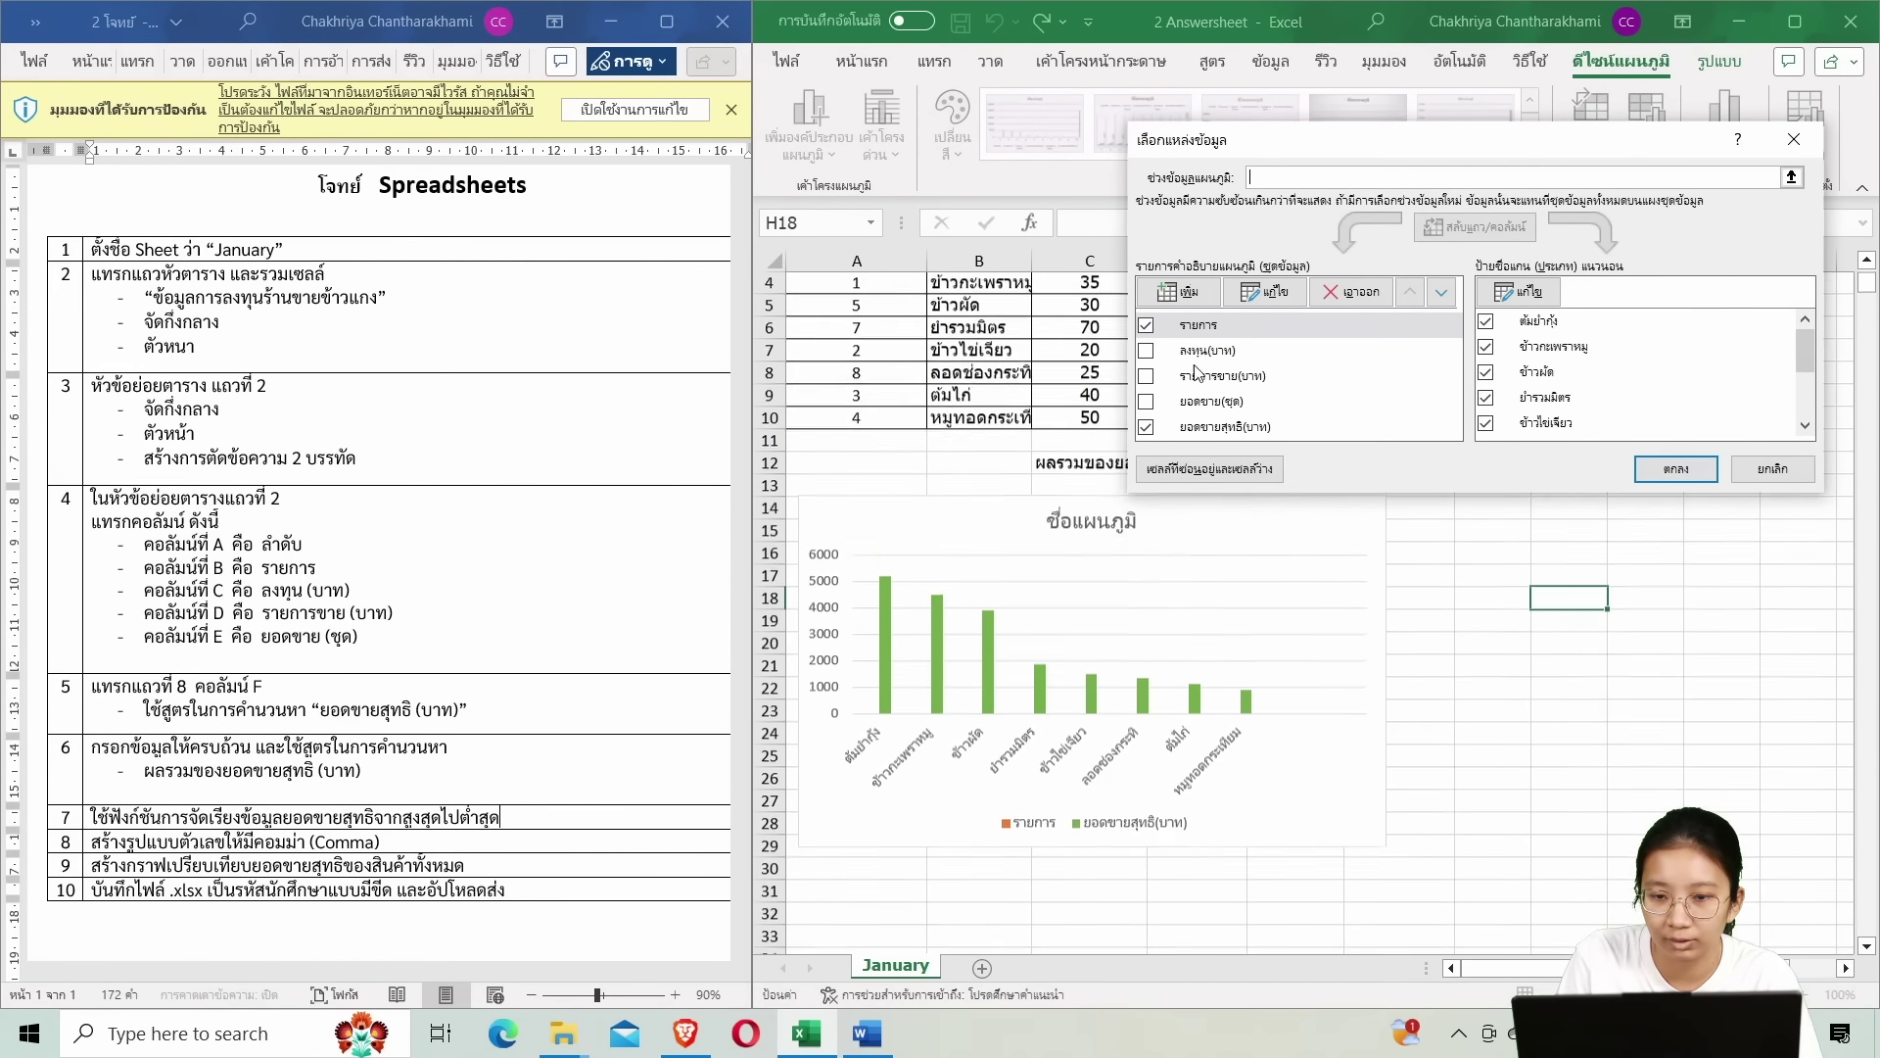
pyautogui.click(1152, 326)
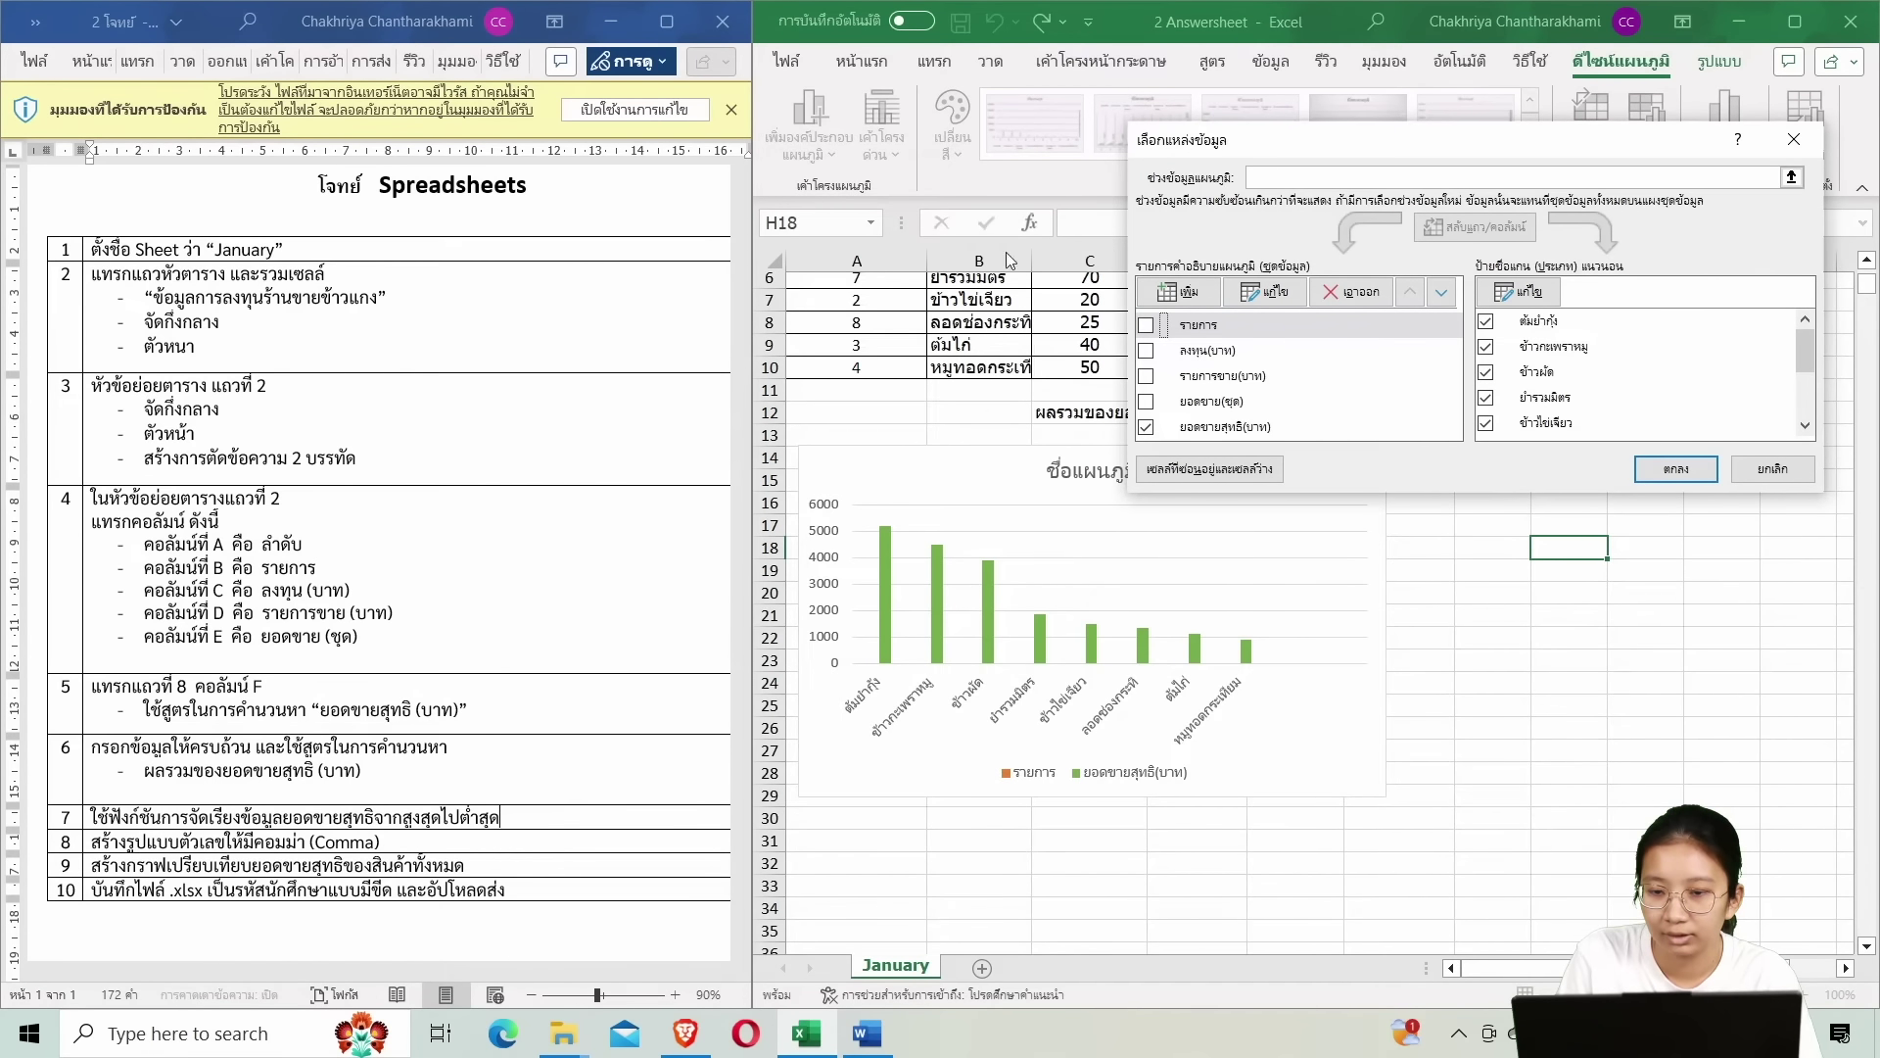
pyautogui.click(1676, 468)
pyautogui.scroll(3, 1606, 588)
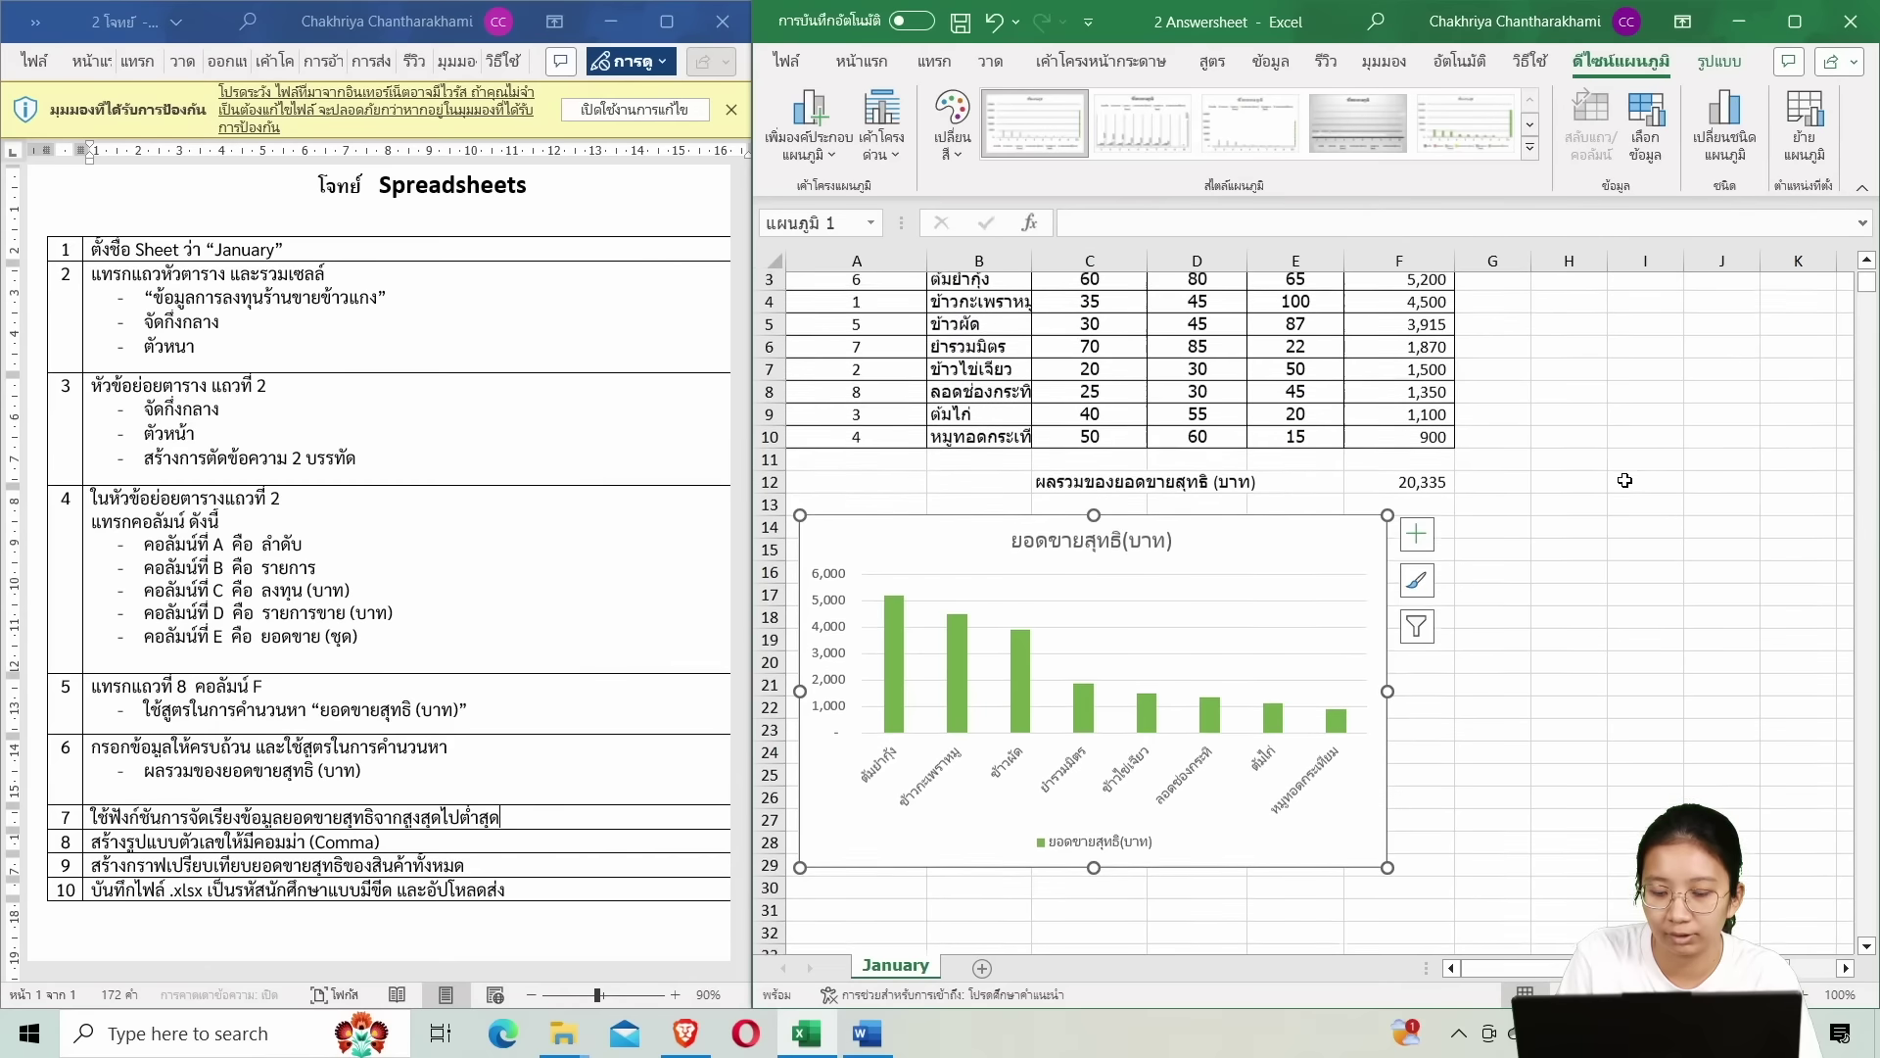
pyautogui.click(1645, 508)
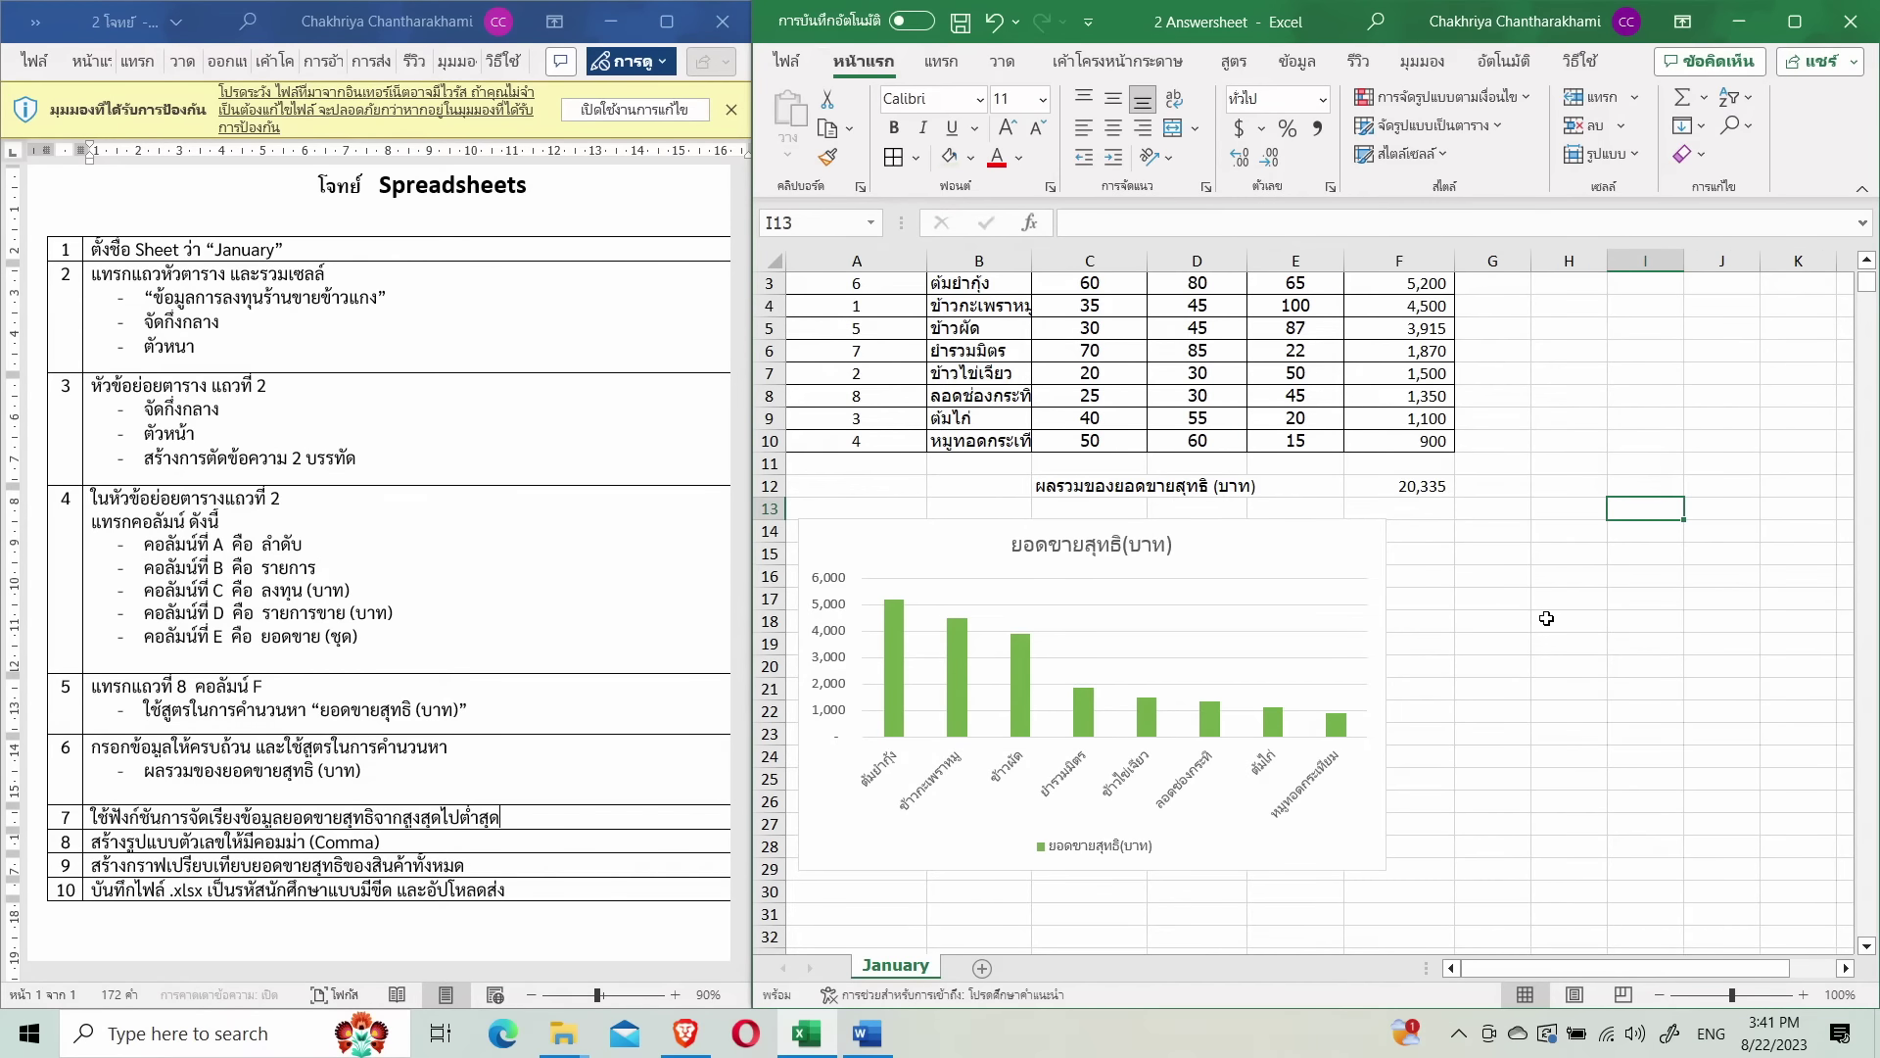
# Move the net sales column chart slightly upward so it sits just below the total row.
pyautogui.scroll(1, 1543, 619)
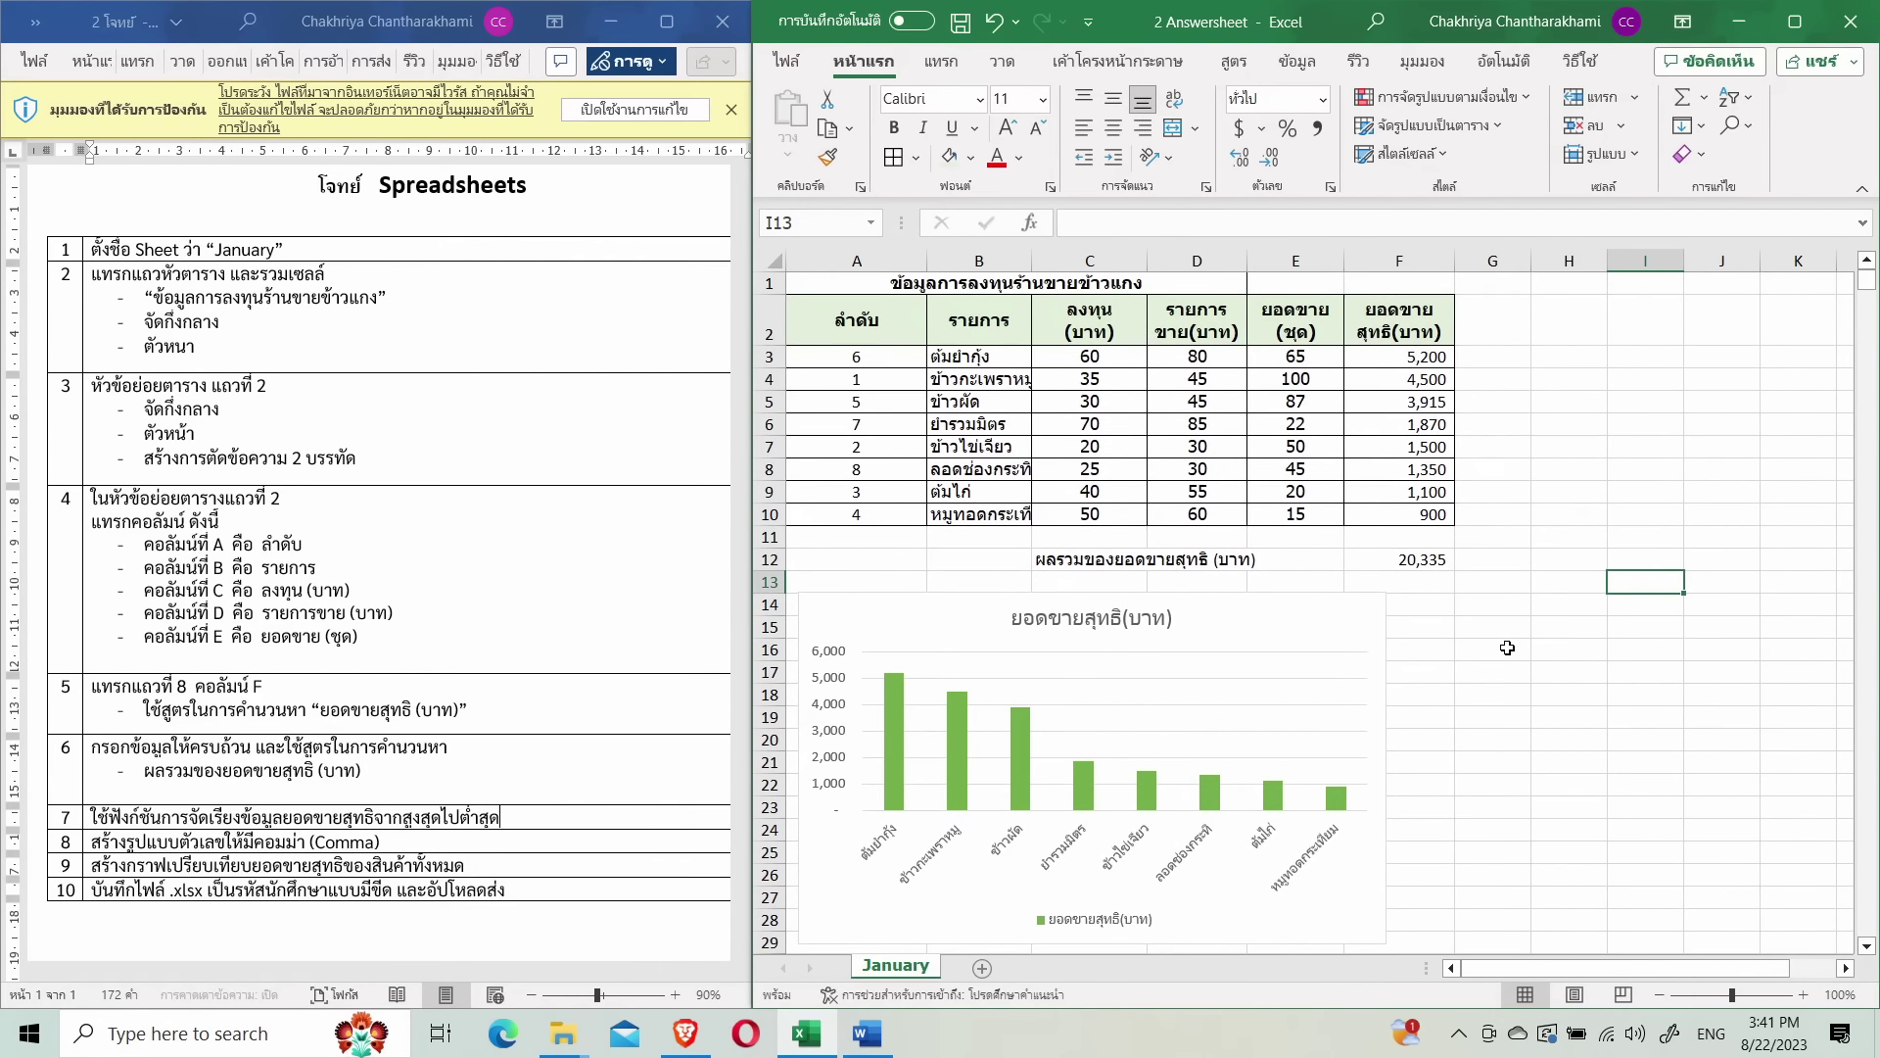
pyautogui.moveTo(1283, 644); pyautogui.dragTo(1288, 630)
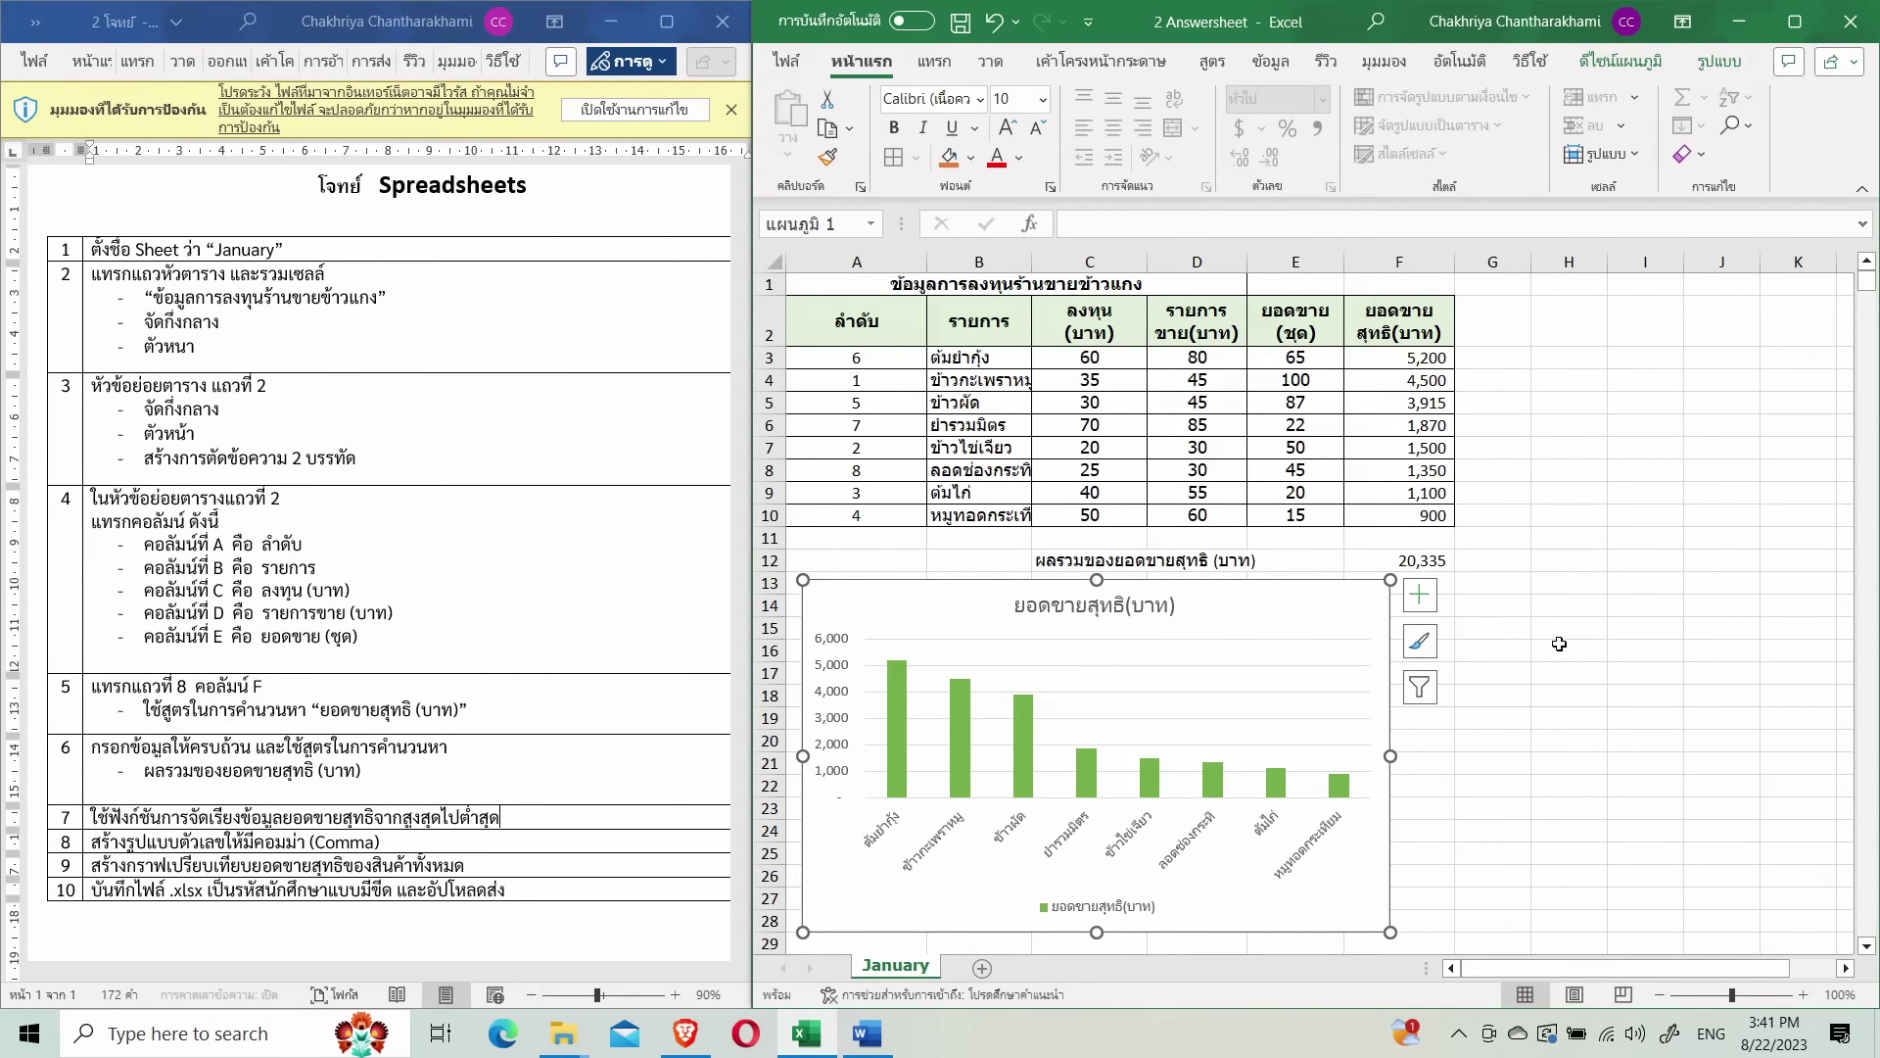
pyautogui.click(1156, 611)
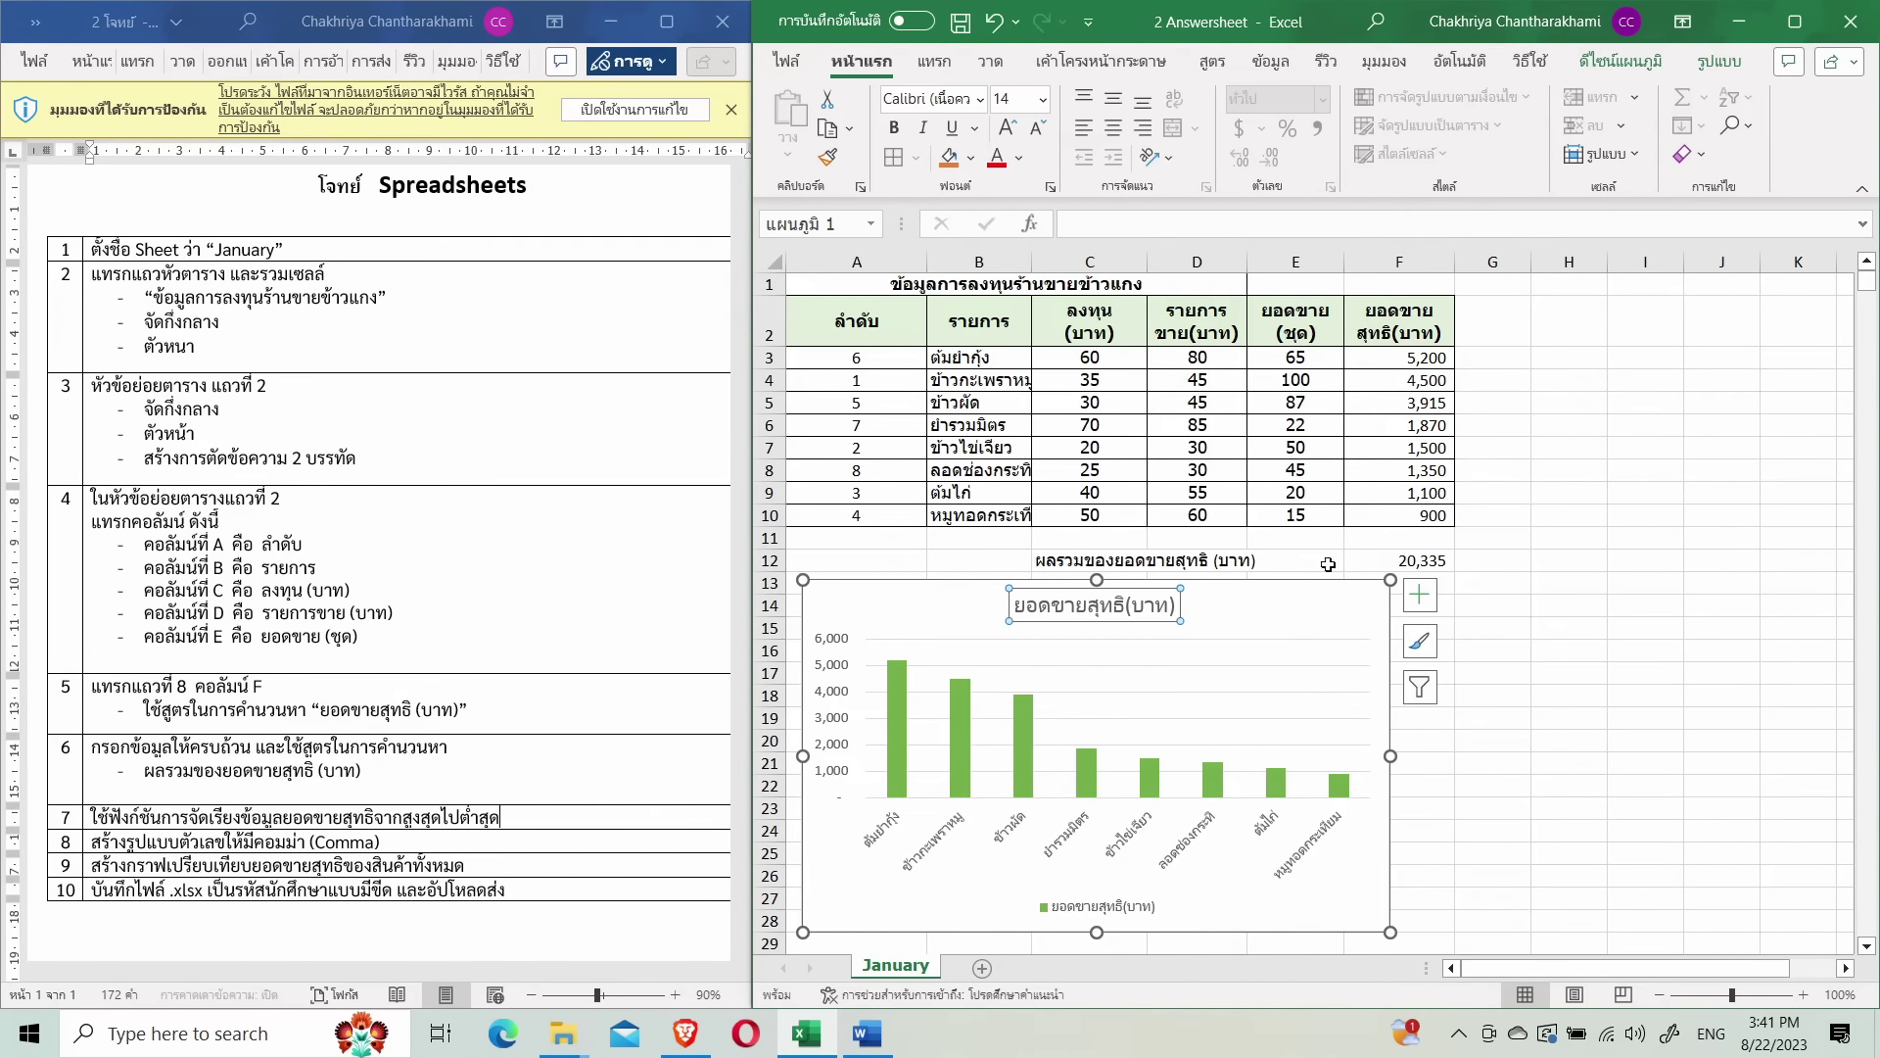
pyautogui.click(1597, 648)
pyautogui.click(1376, 686)
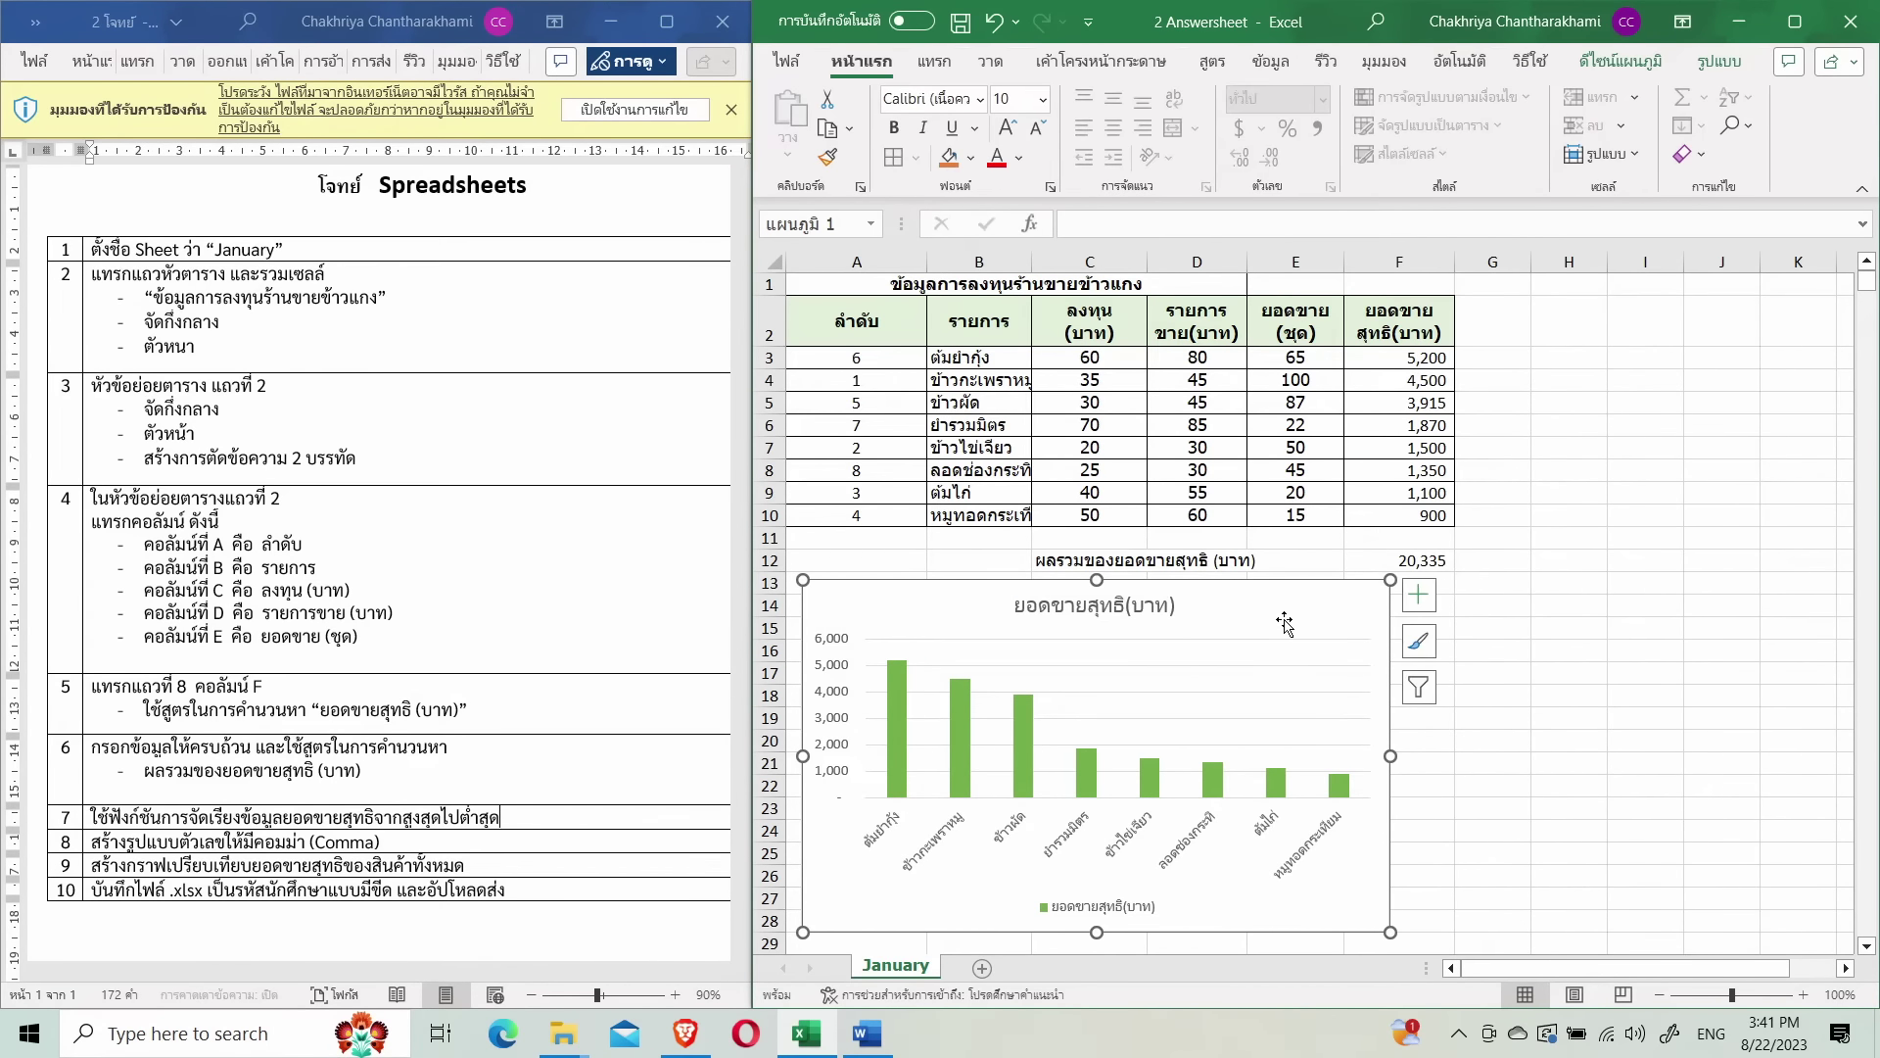
# Clear the existing title text of the net sales column chart.
pyautogui.click(1098, 612)
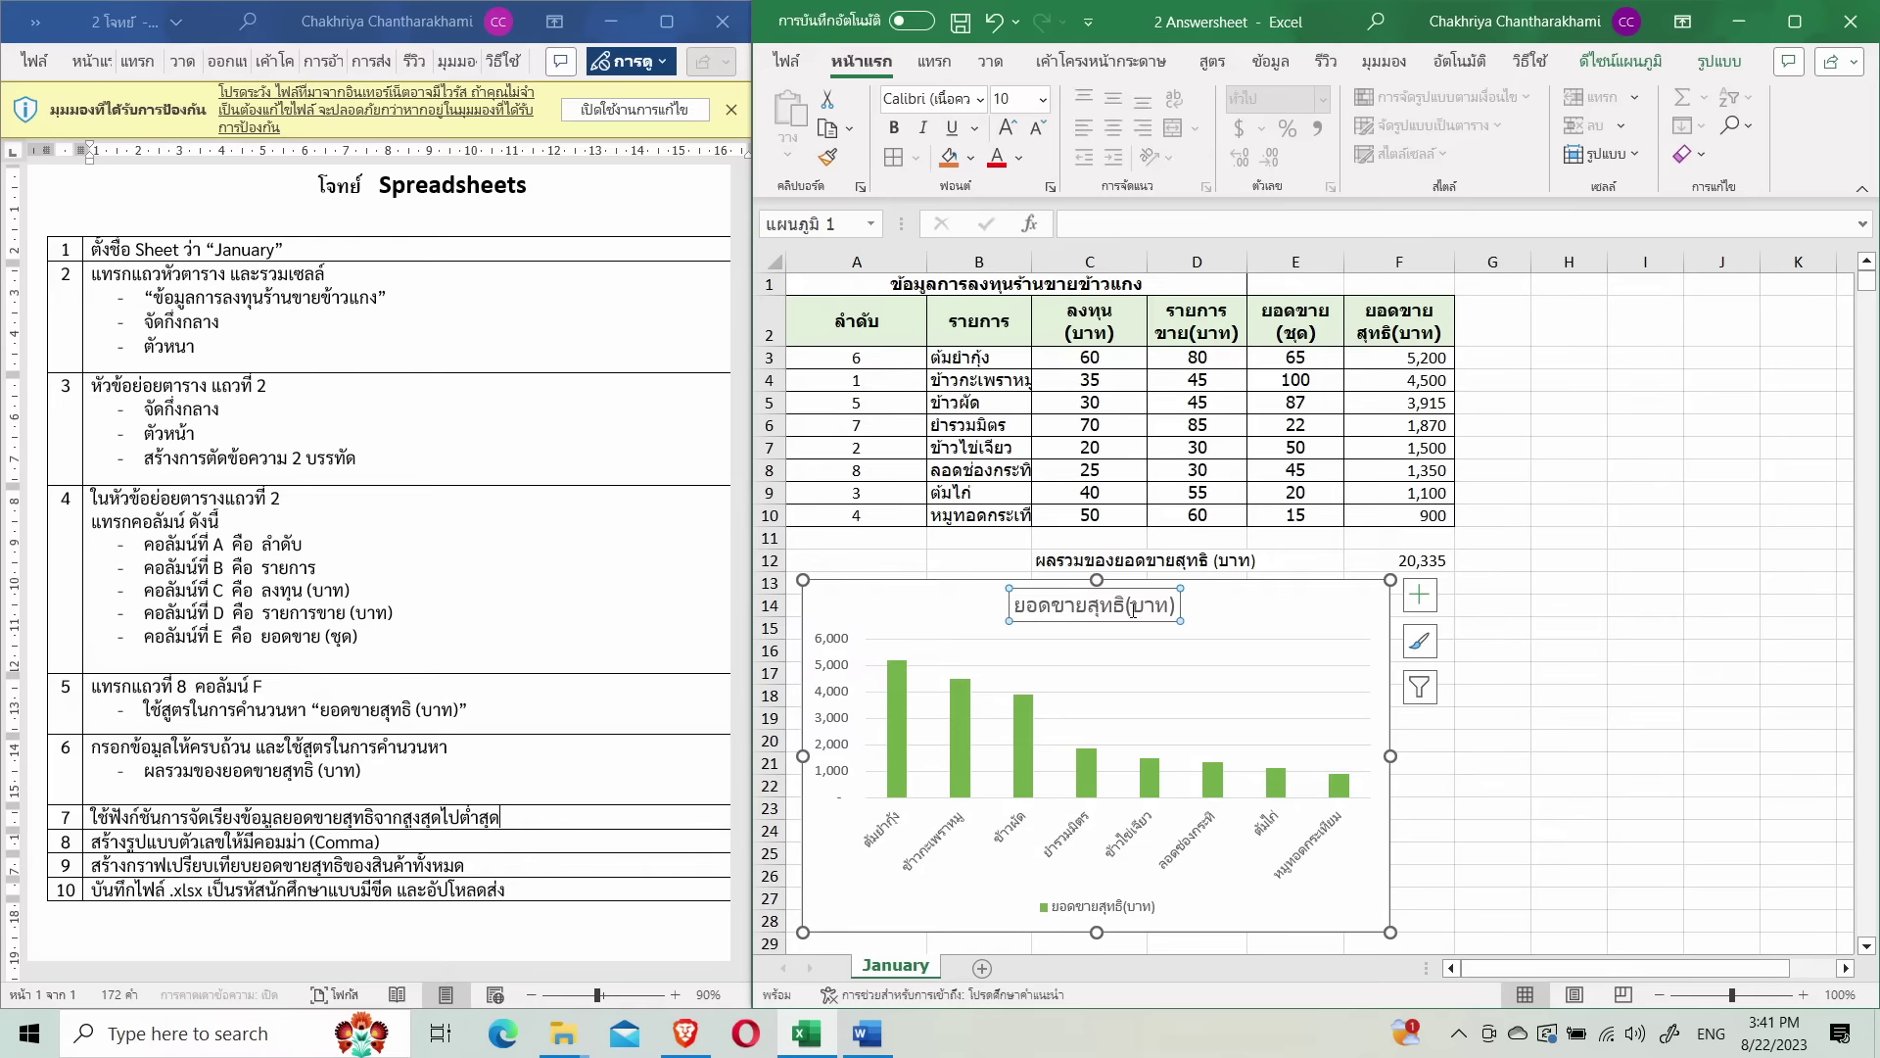
pyautogui.doubleClick(1136, 605)
pyautogui.tripleClick(1136, 608)
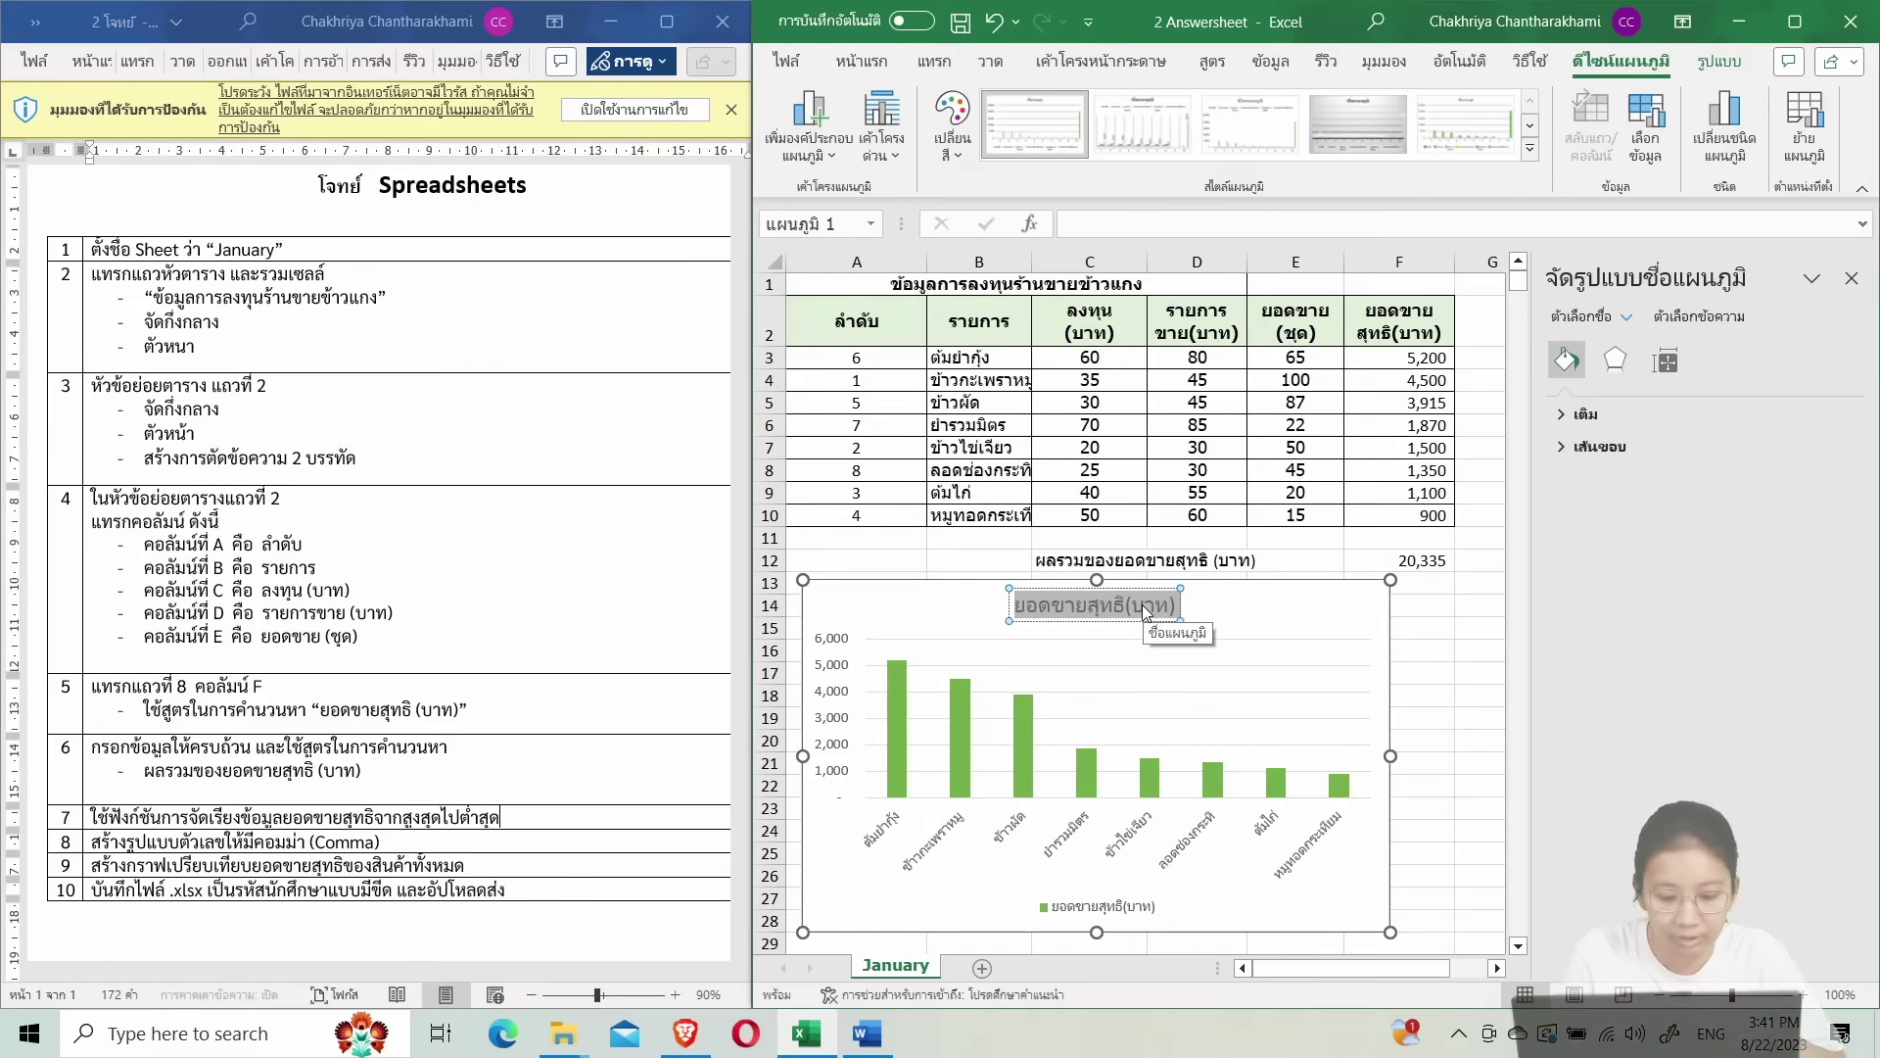
pyautogui.press('Delete')
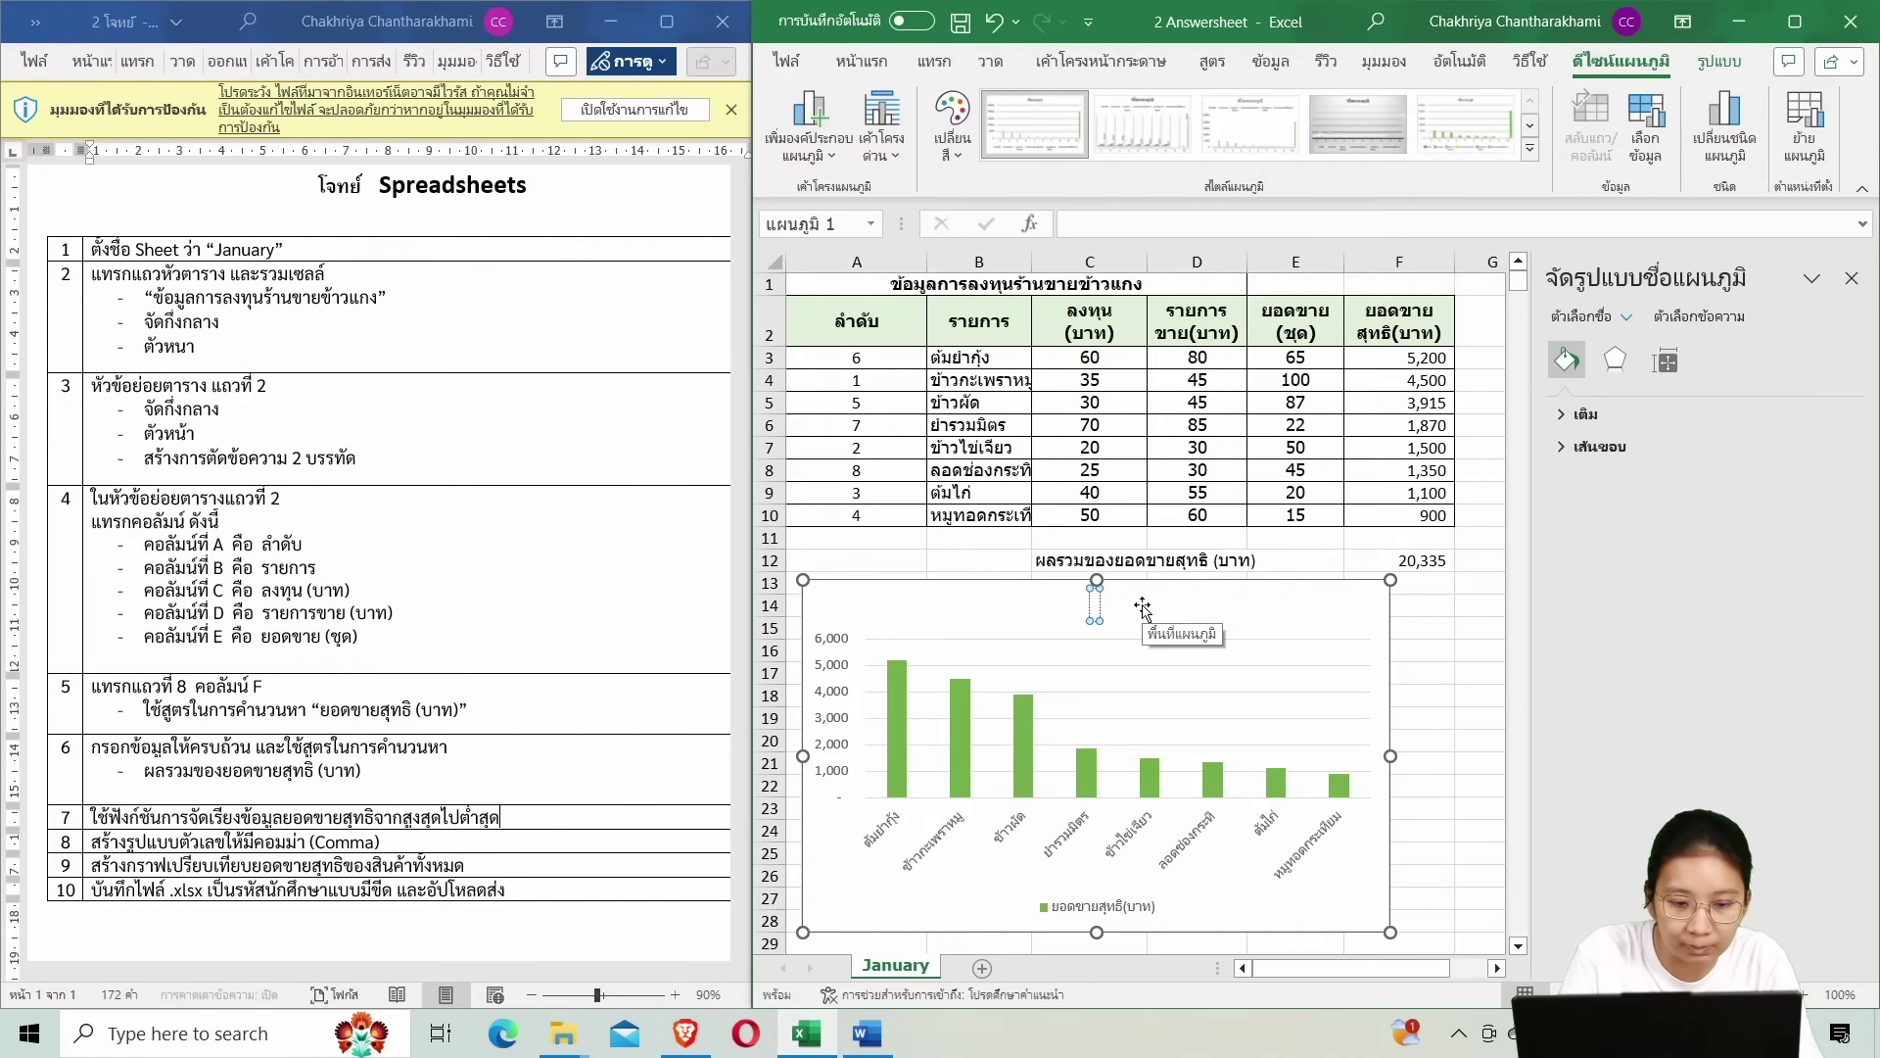
pyautogui.write('ยอดขาย')
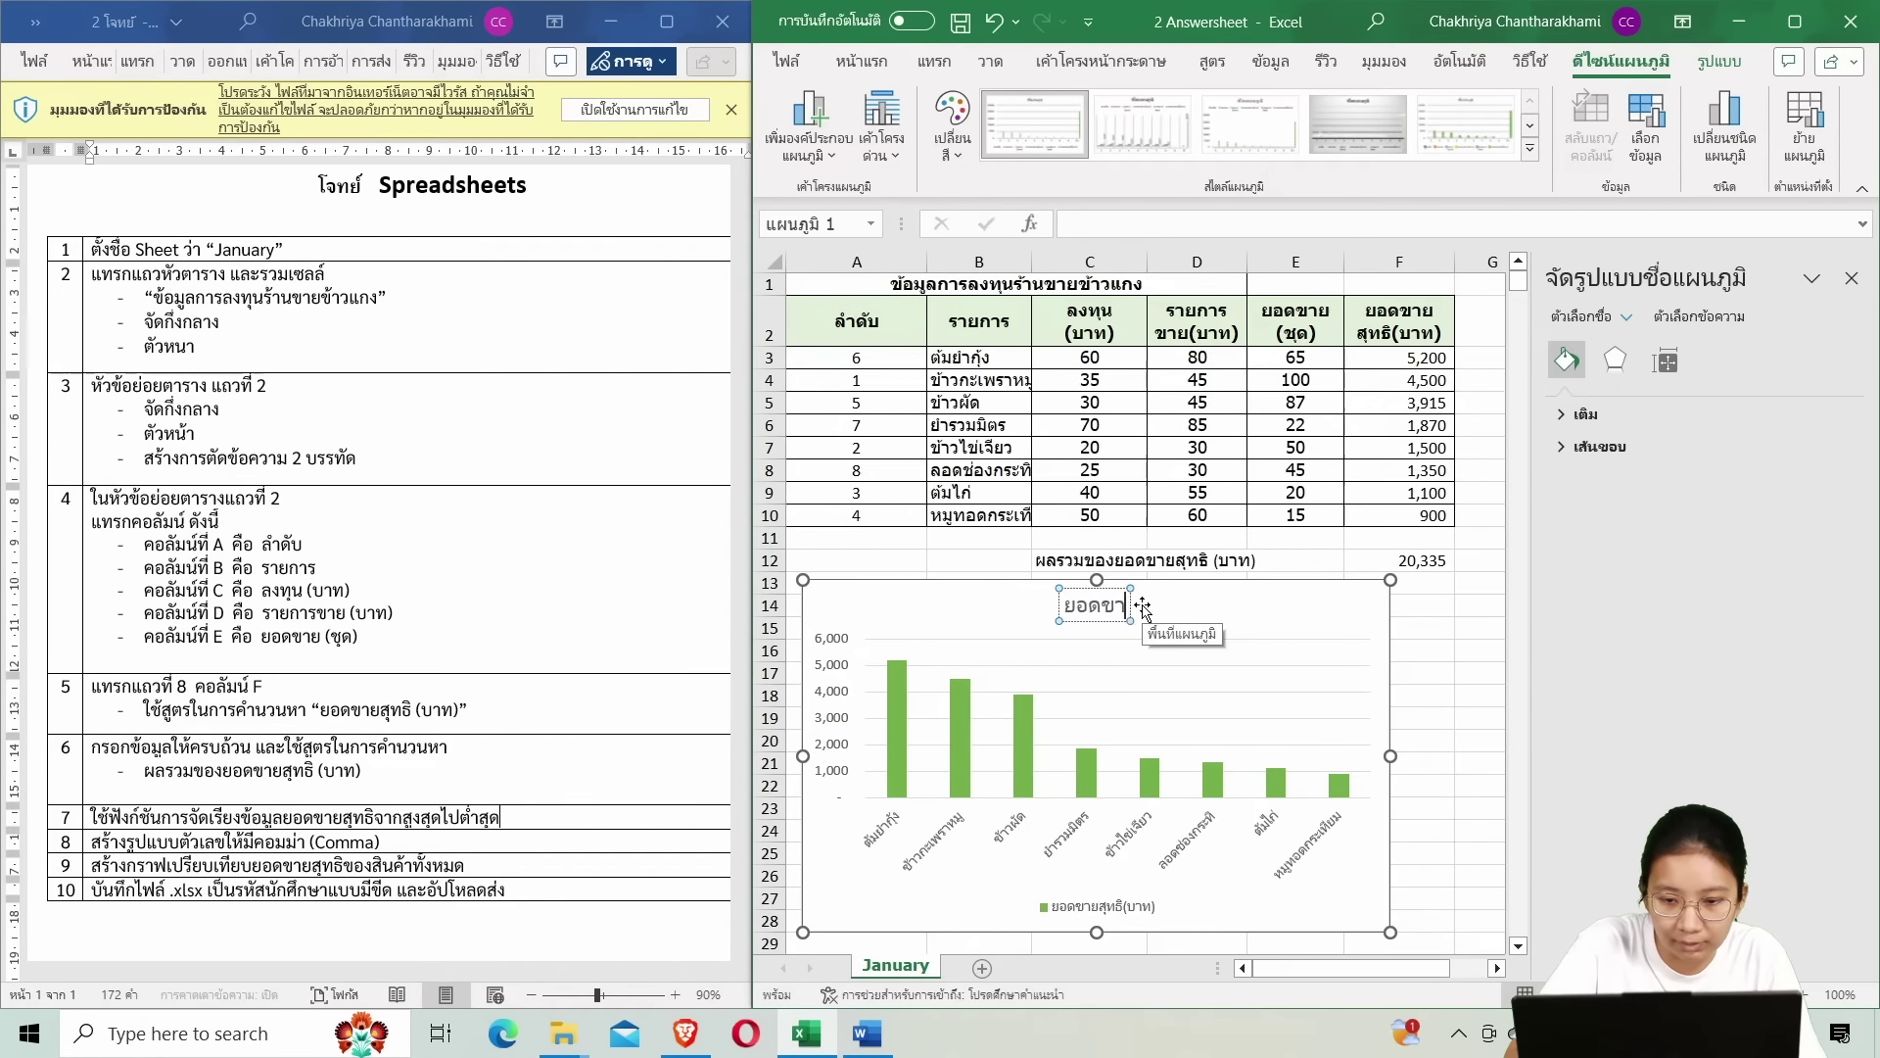
pyautogui.press('BackSpace')
pyautogui.press('BackSpace')
pyautogui.press('BackSpace')
pyautogui.press('BackSpace')
pyautogui.press('BackSpace')
pyautogui.press('BackSpace')
# Title the chart ตารางเปรียบเทียบยอดขายสุทธิของสินค้าทั้งหมด and close the title formatting pane.
pyautogui.write('ตาราง')
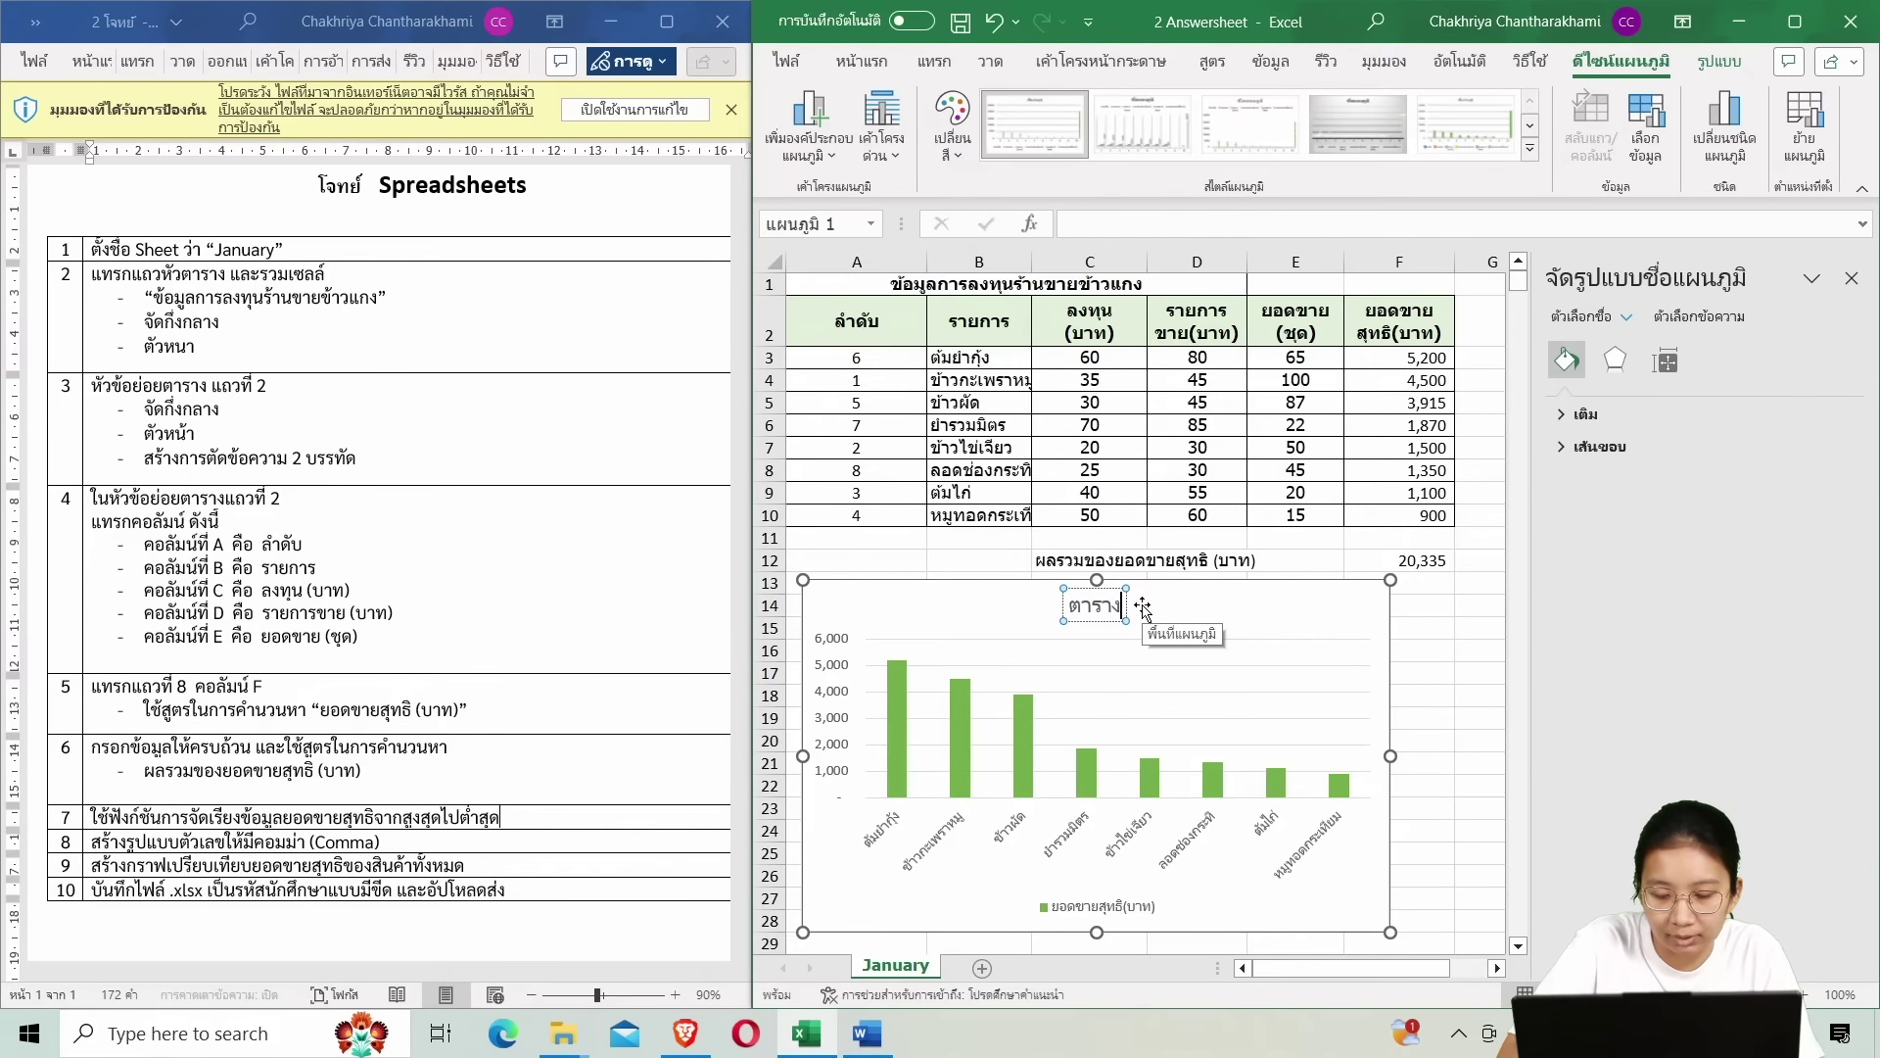
pyautogui.write('เปรียบเทียบยอดขาย')
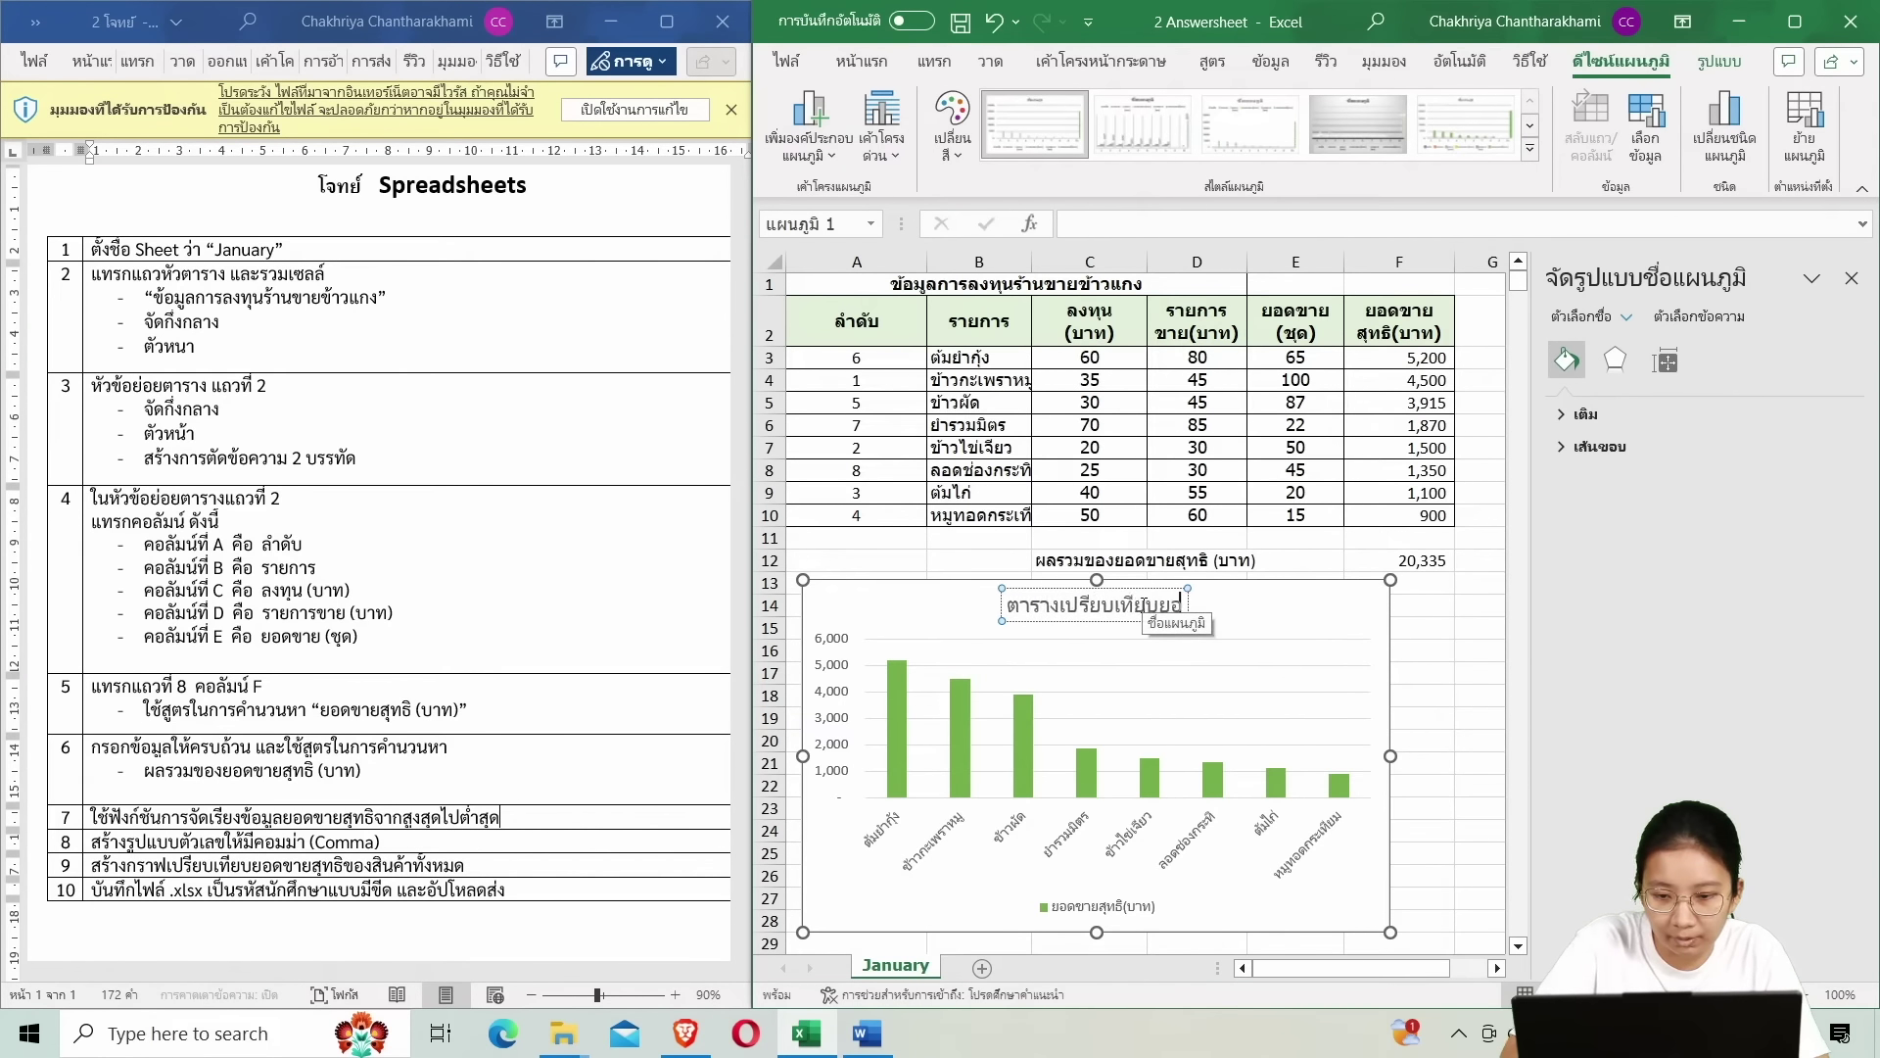
pyautogui.write('สุทธิ')
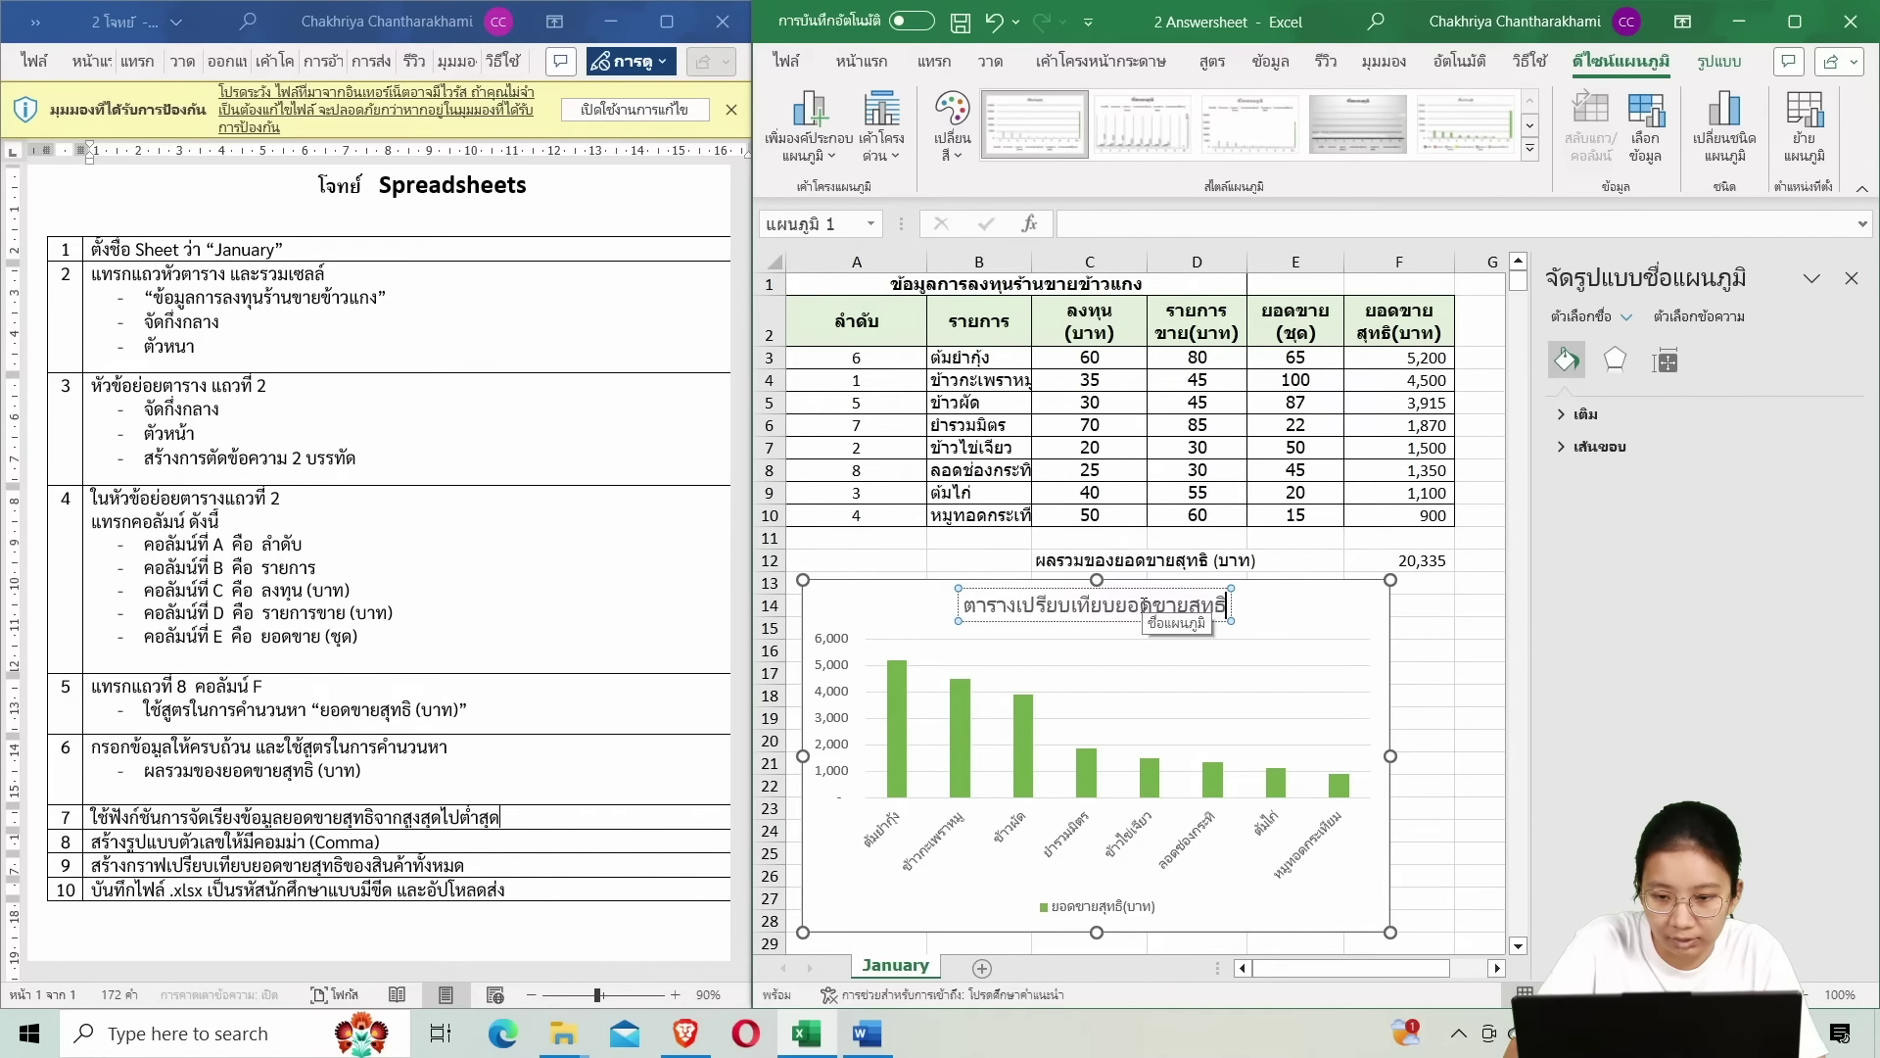
pyautogui.write('ของสินค้าทั้งหมด')
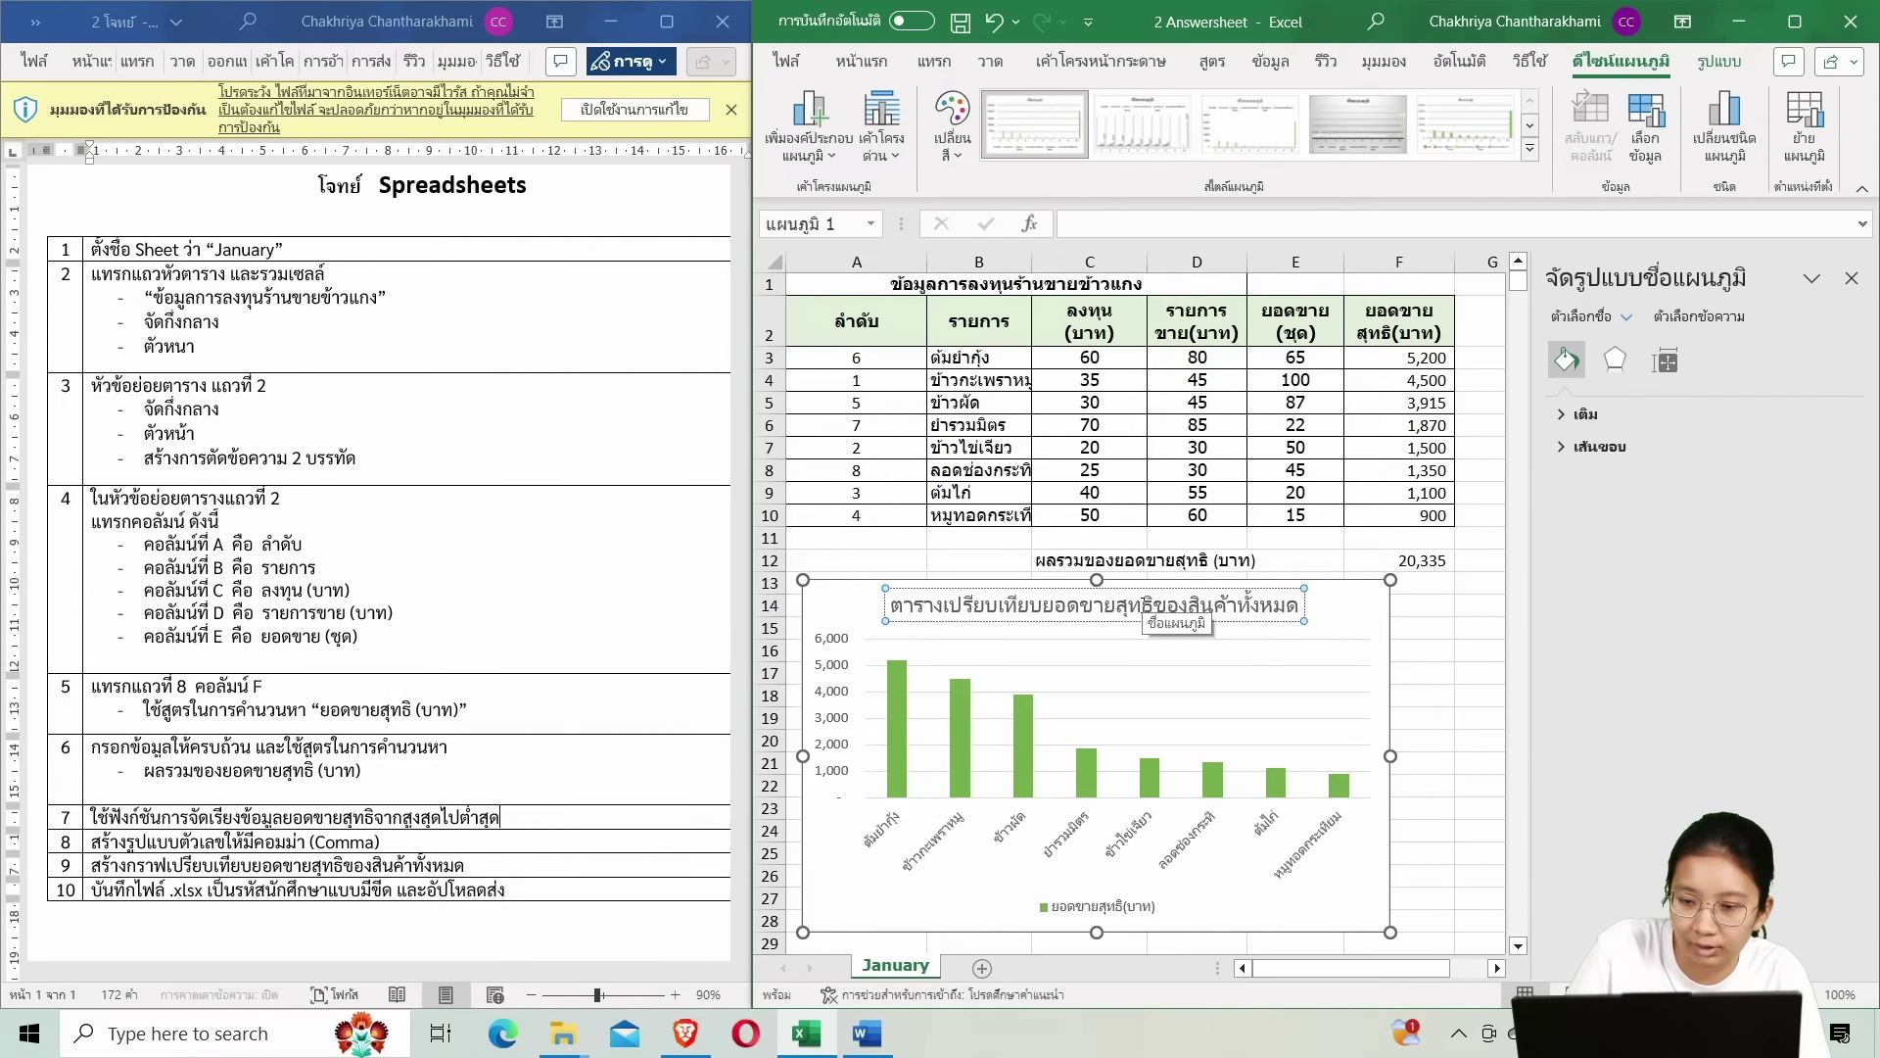
pyautogui.click(1434, 671)
pyautogui.click(1851, 278)
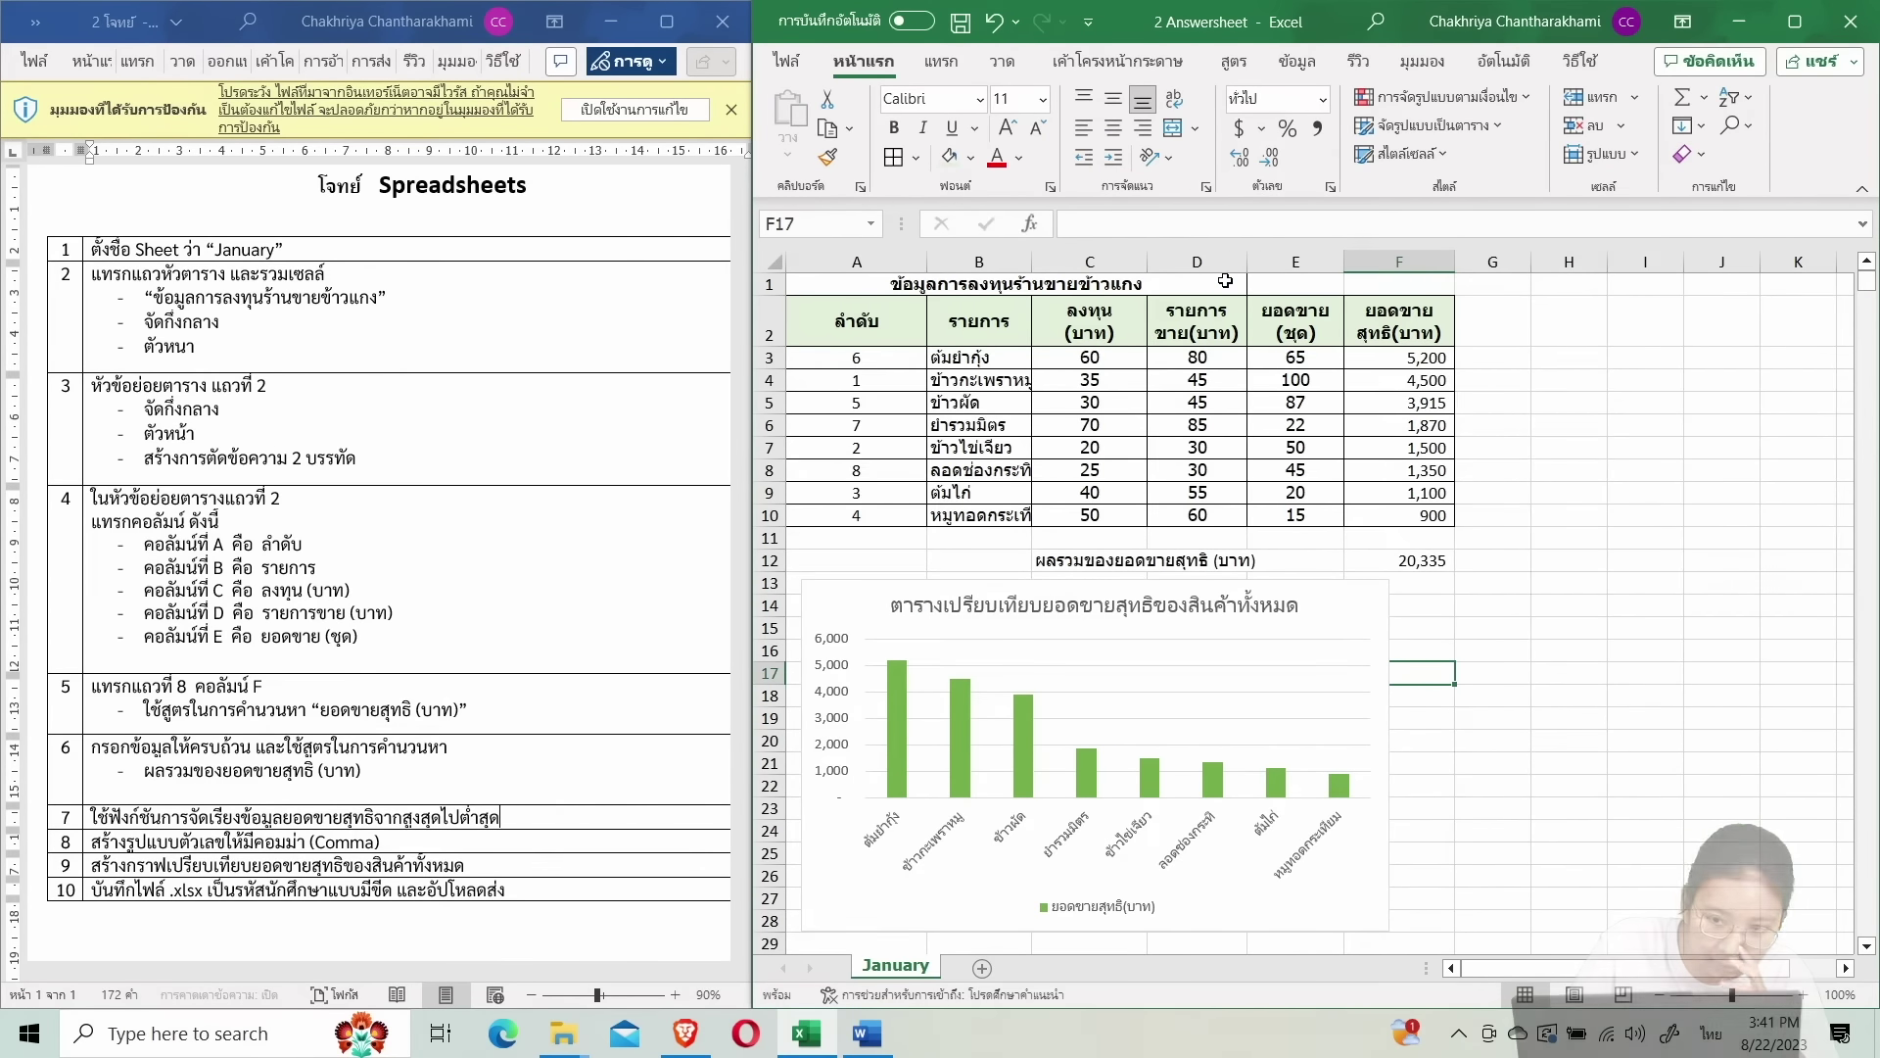
# Merge and centre the heading ข้อมูลการลงทุนร้านขายข้าวแกง across A1:F1 so it spans the whole table.
pyautogui.moveTo(1214, 282); pyautogui.dragTo(1359, 278)
pyautogui.click(1616, 408)
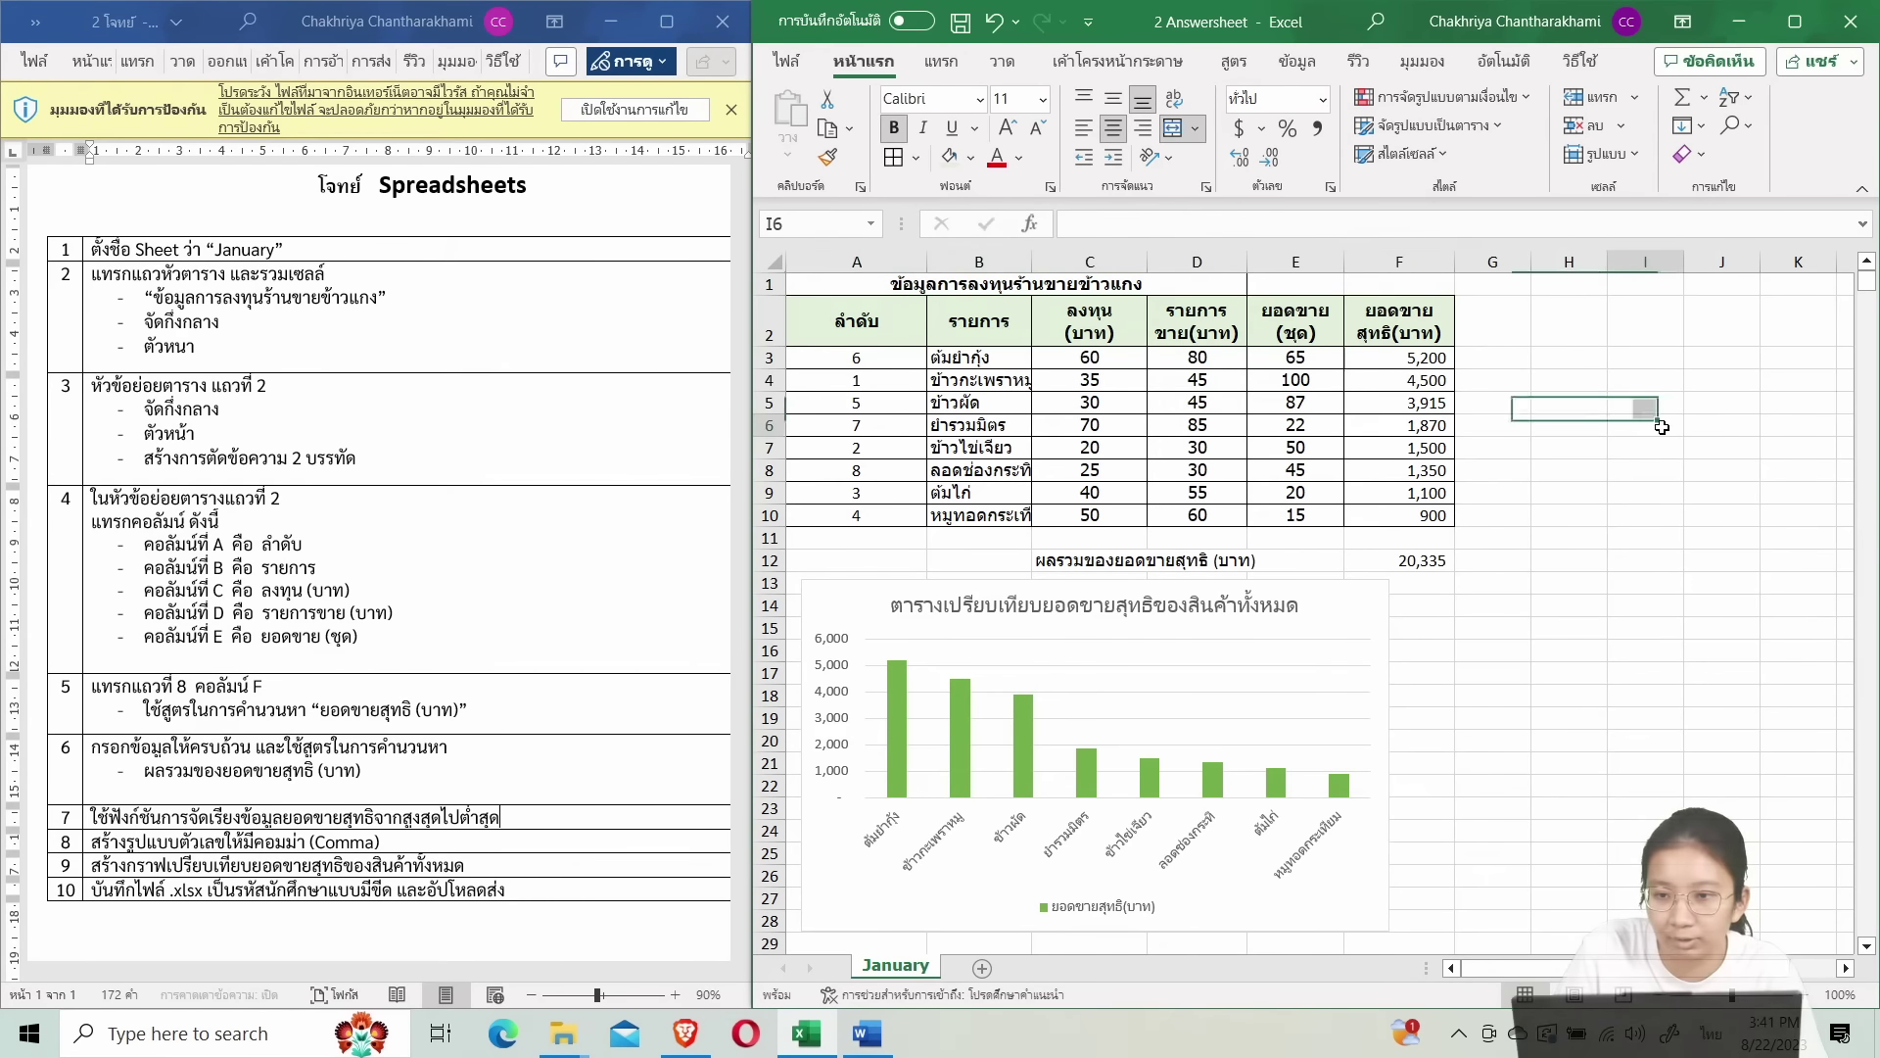
pyautogui.moveTo(1175, 283); pyautogui.dragTo(1351, 281)
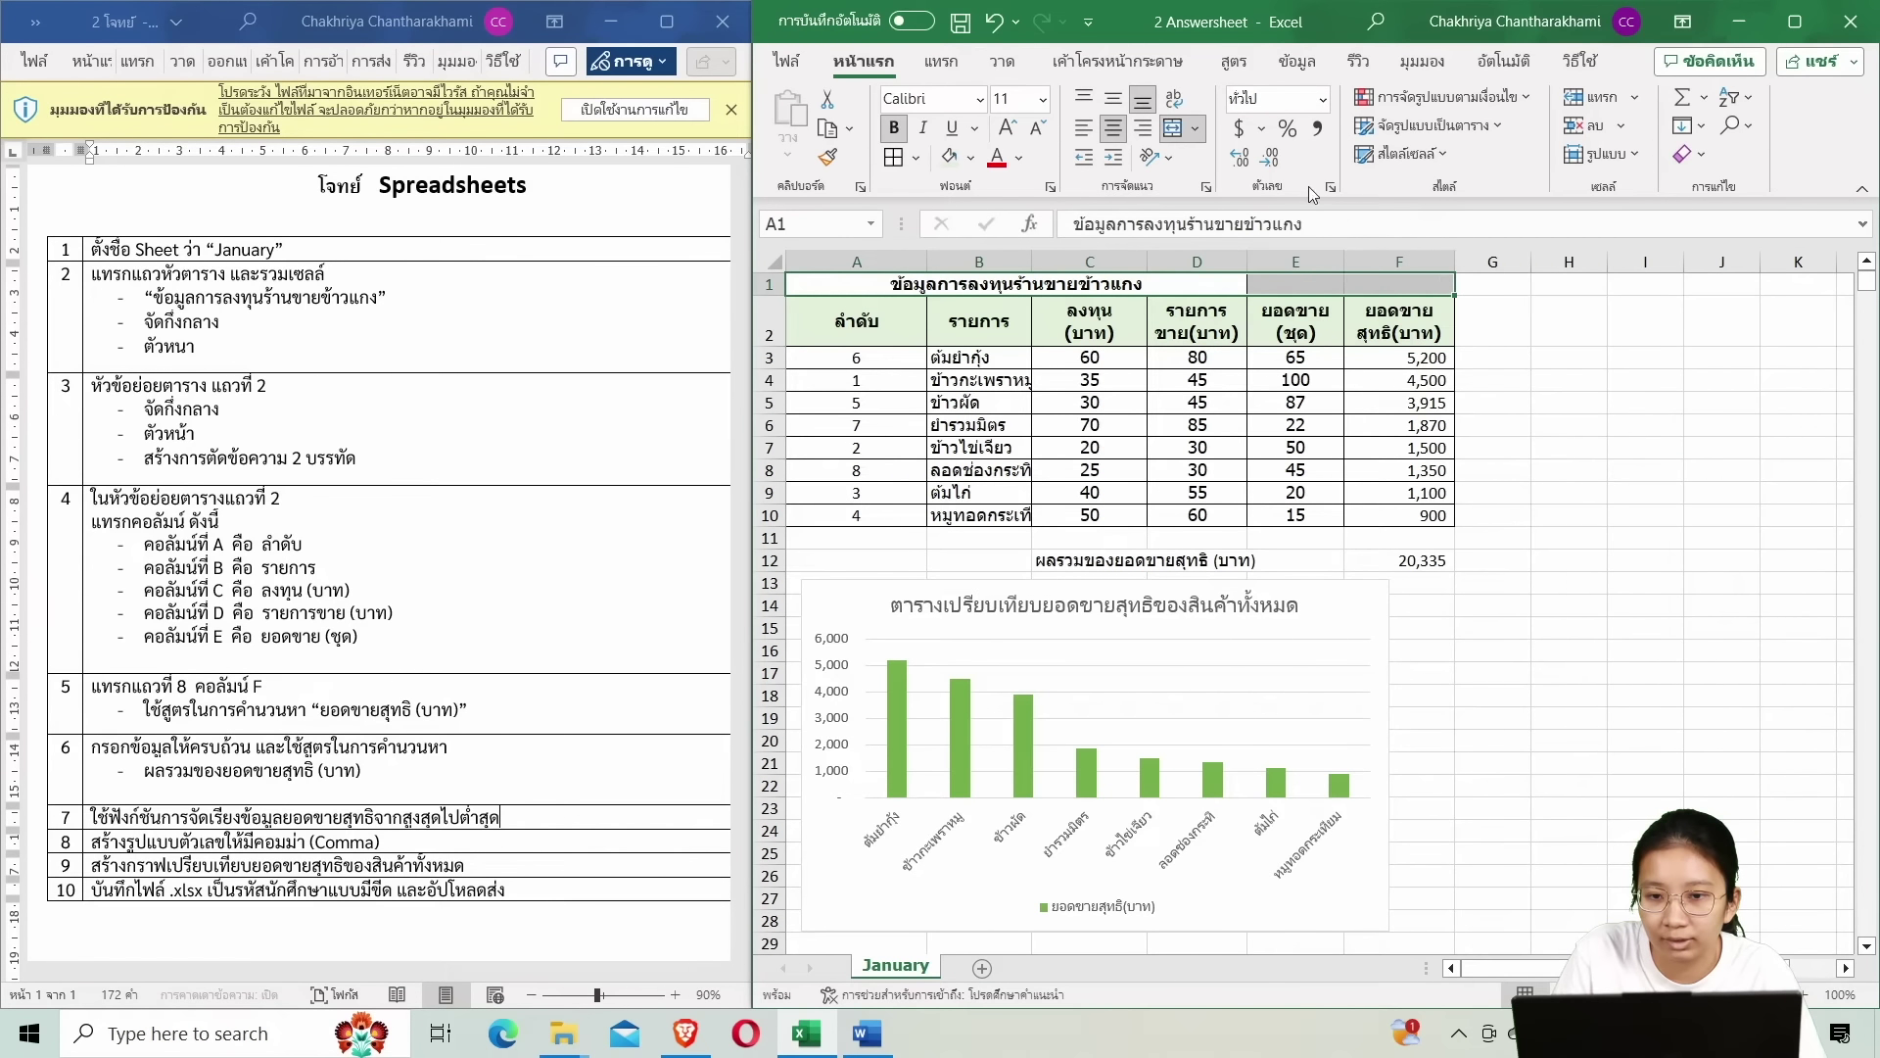
pyautogui.click(1172, 128)
pyautogui.click(1173, 128)
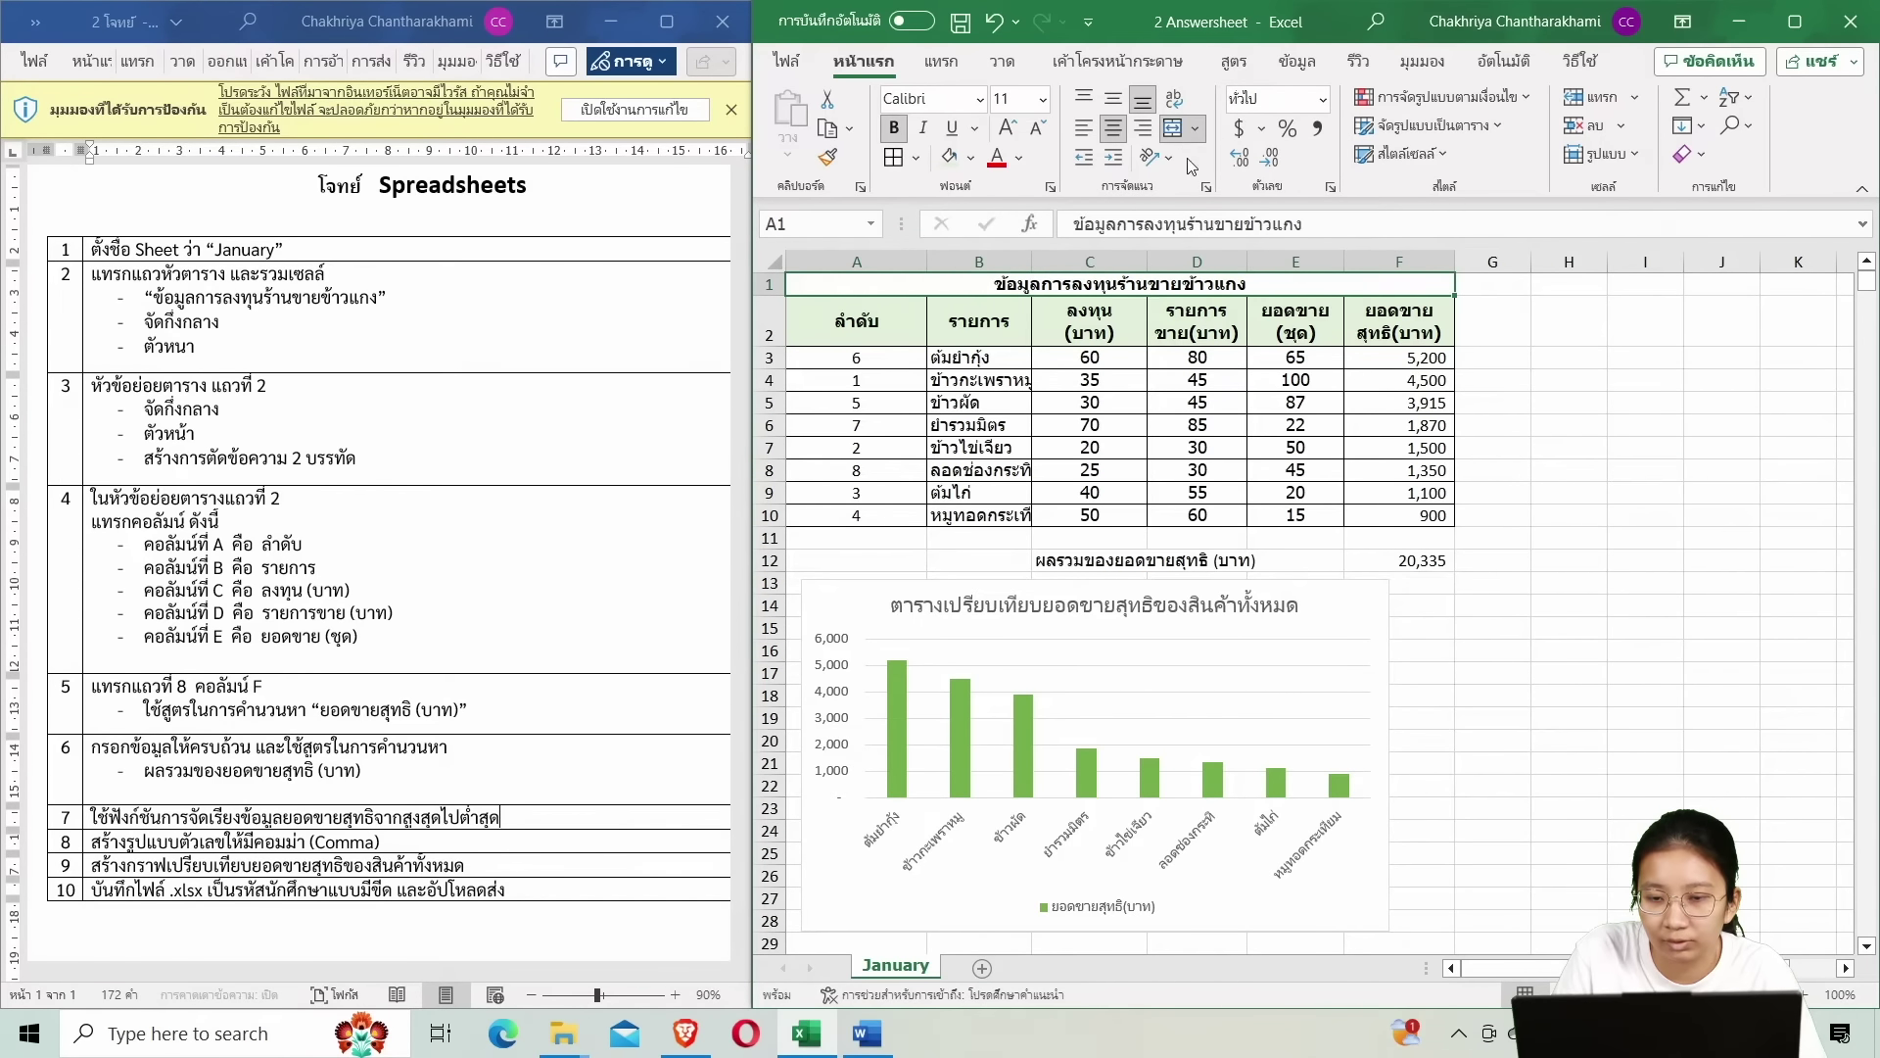
pyautogui.click(1627, 330)
pyautogui.click(1338, 287)
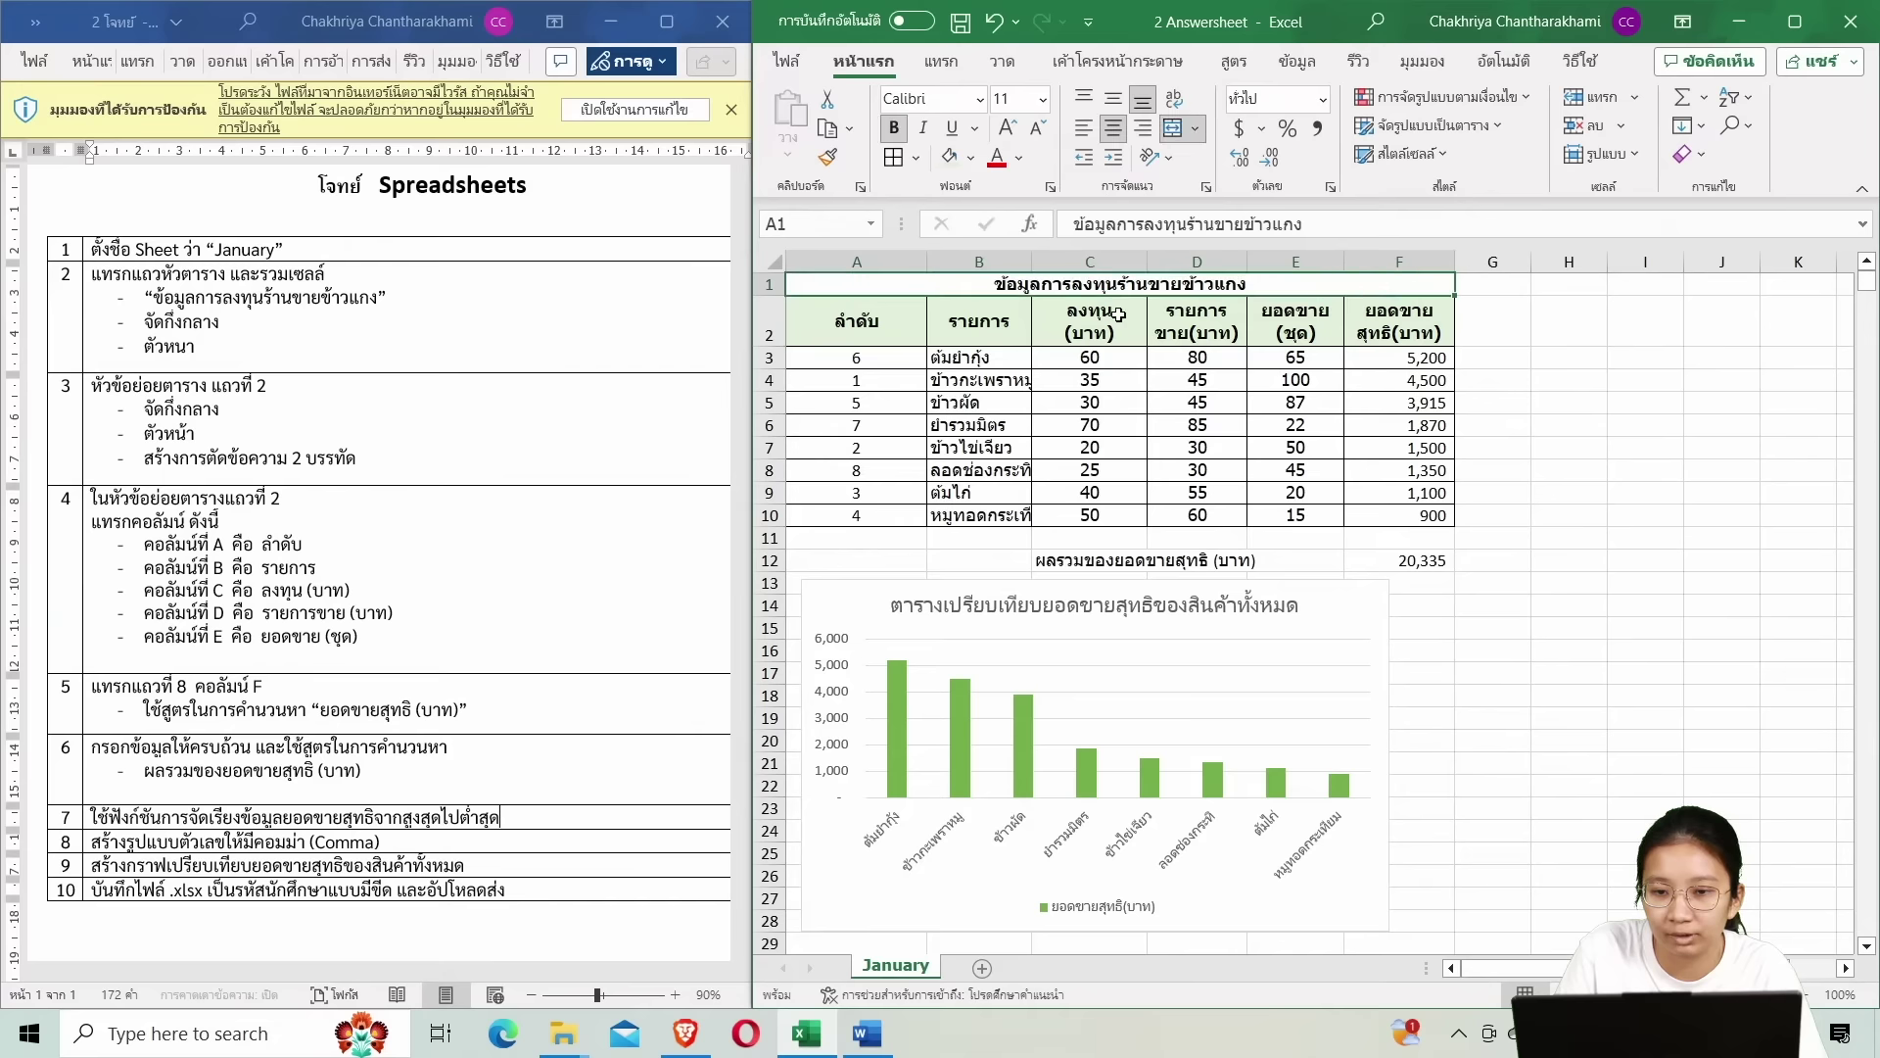
pyautogui.click(1626, 447)
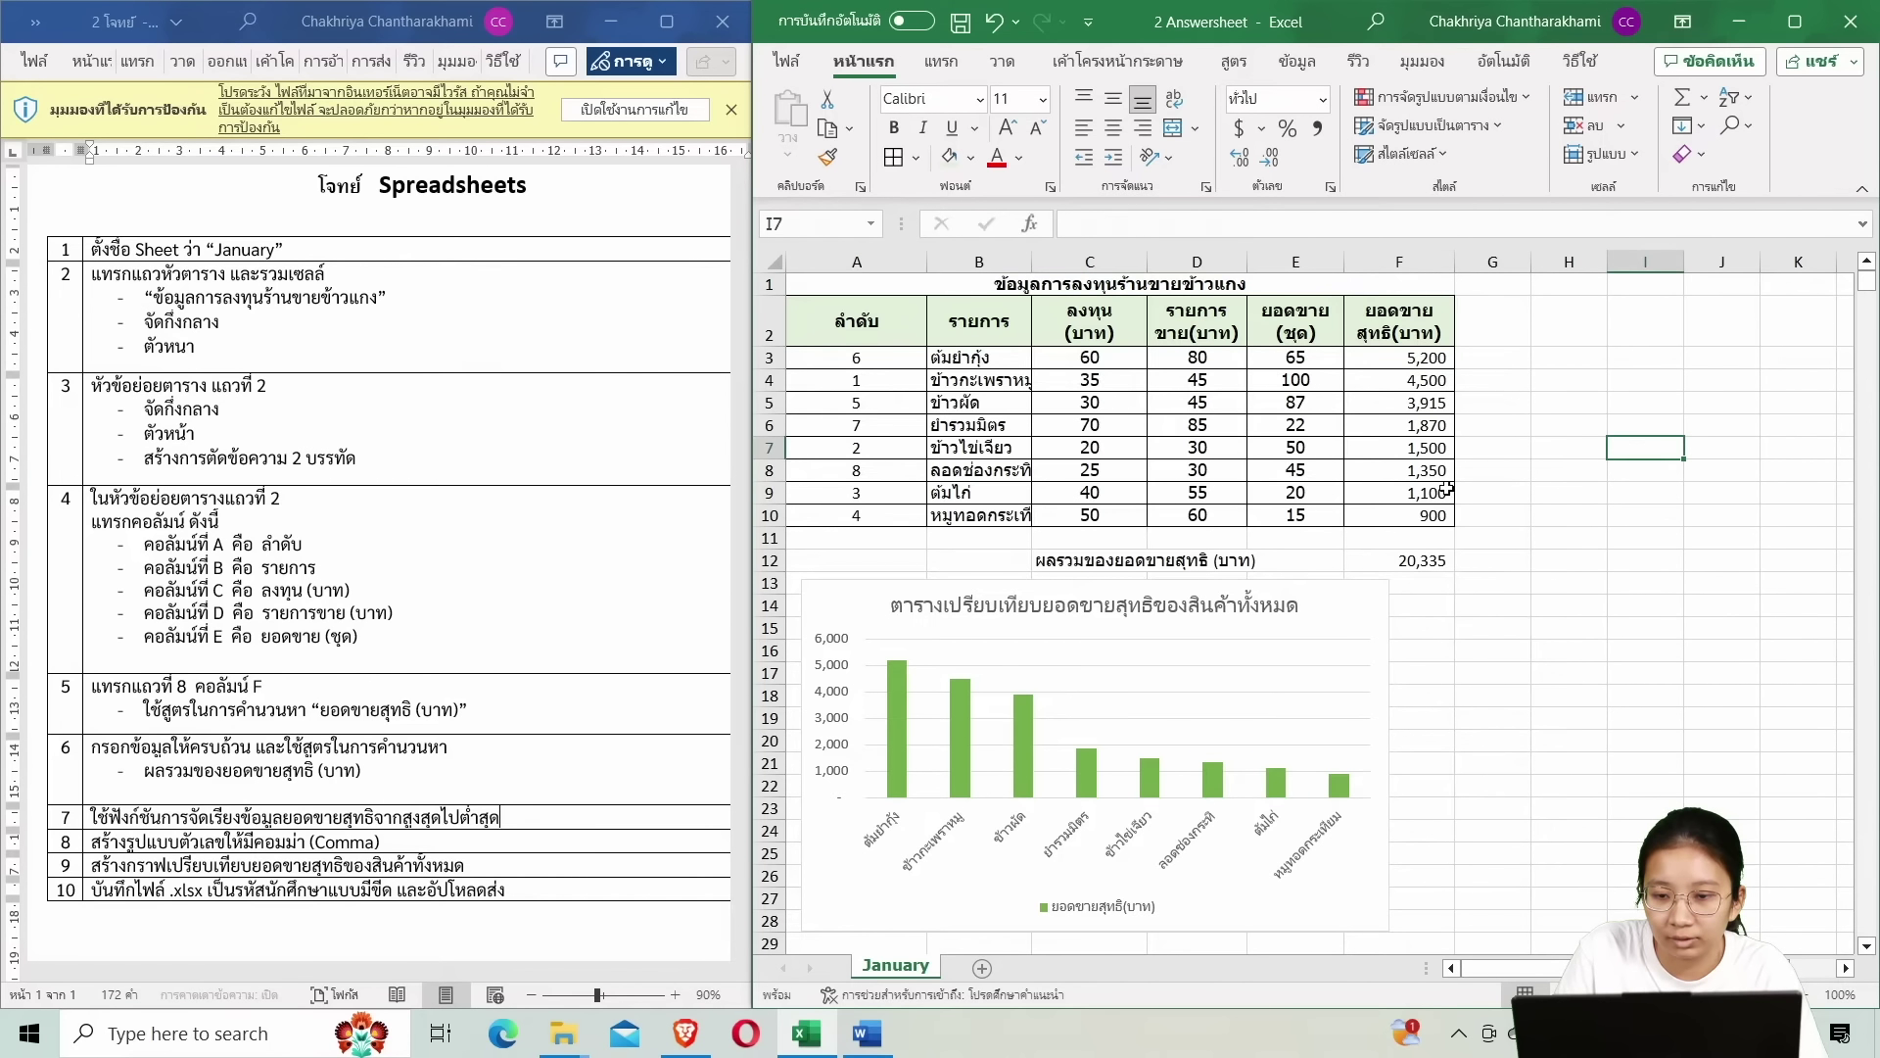
# Add a border around the net sales total in cell F12.
pyautogui.scroll(-1, 1263, 486)
pyautogui.click(1410, 486)
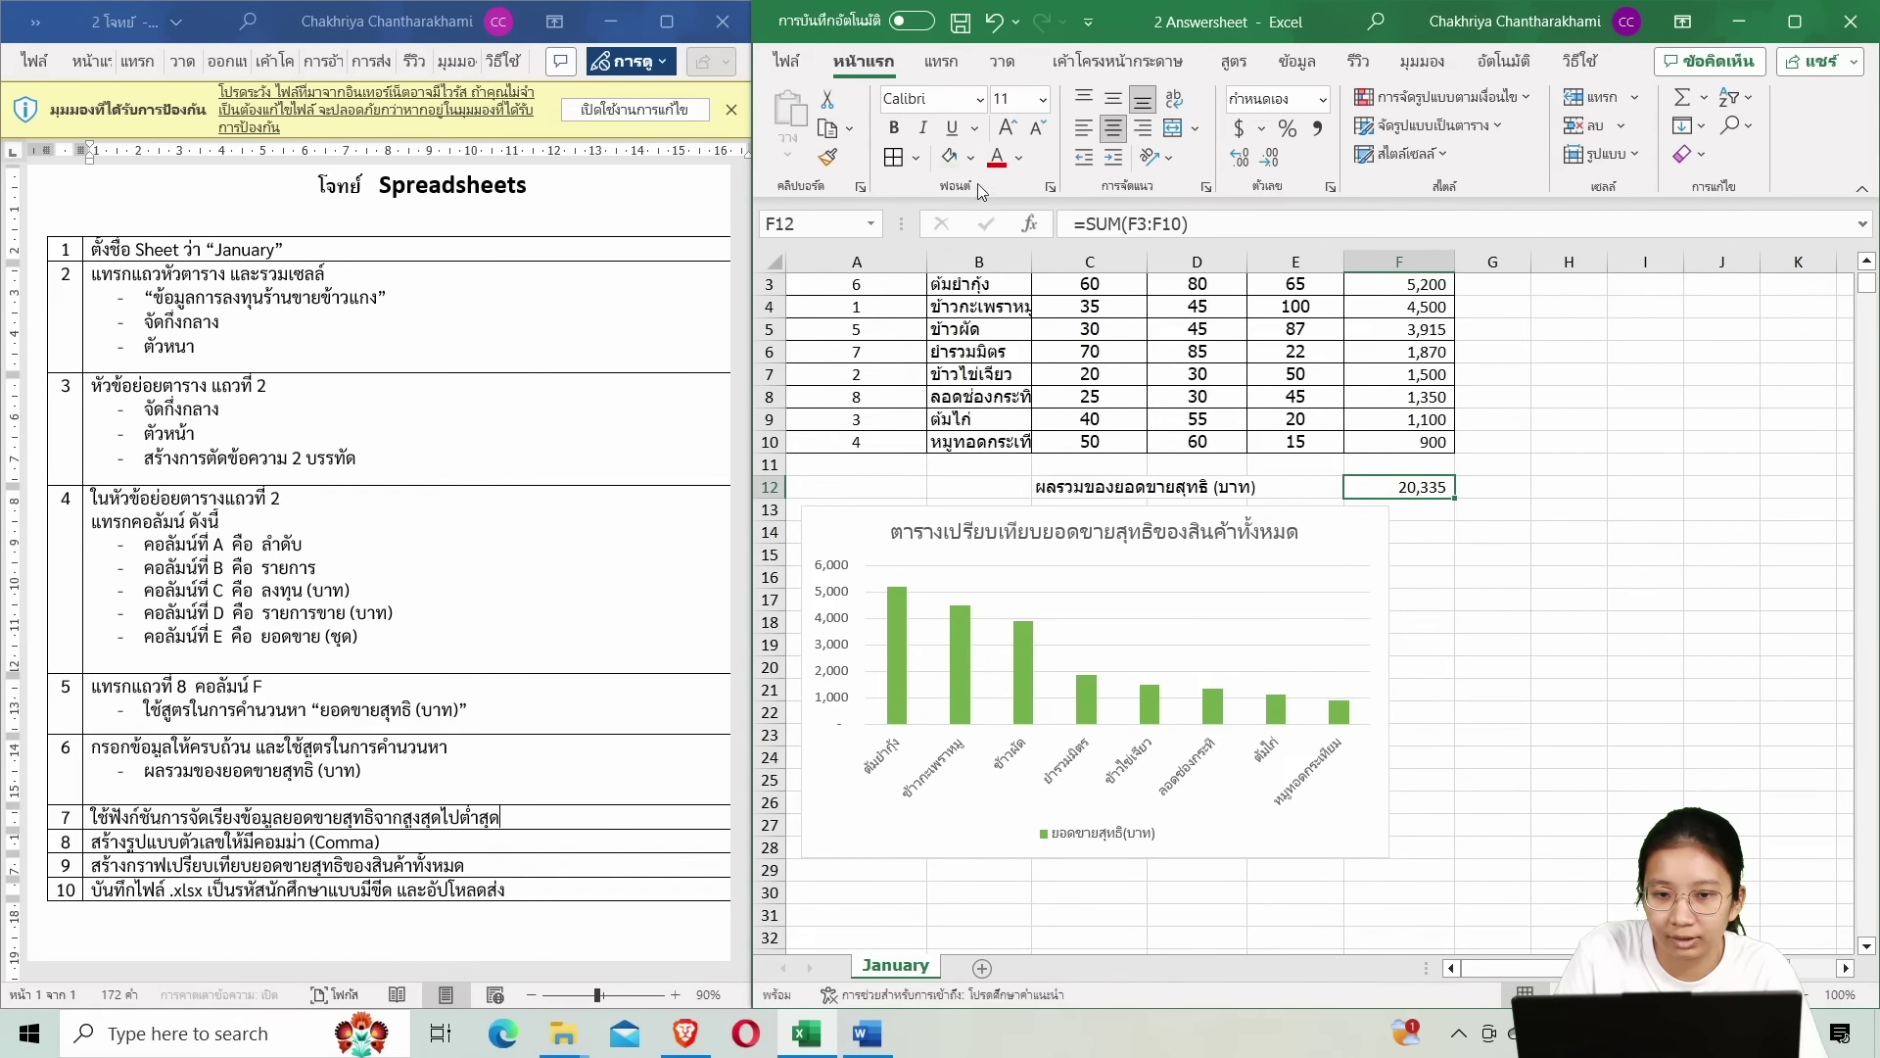
pyautogui.click(1559, 487)
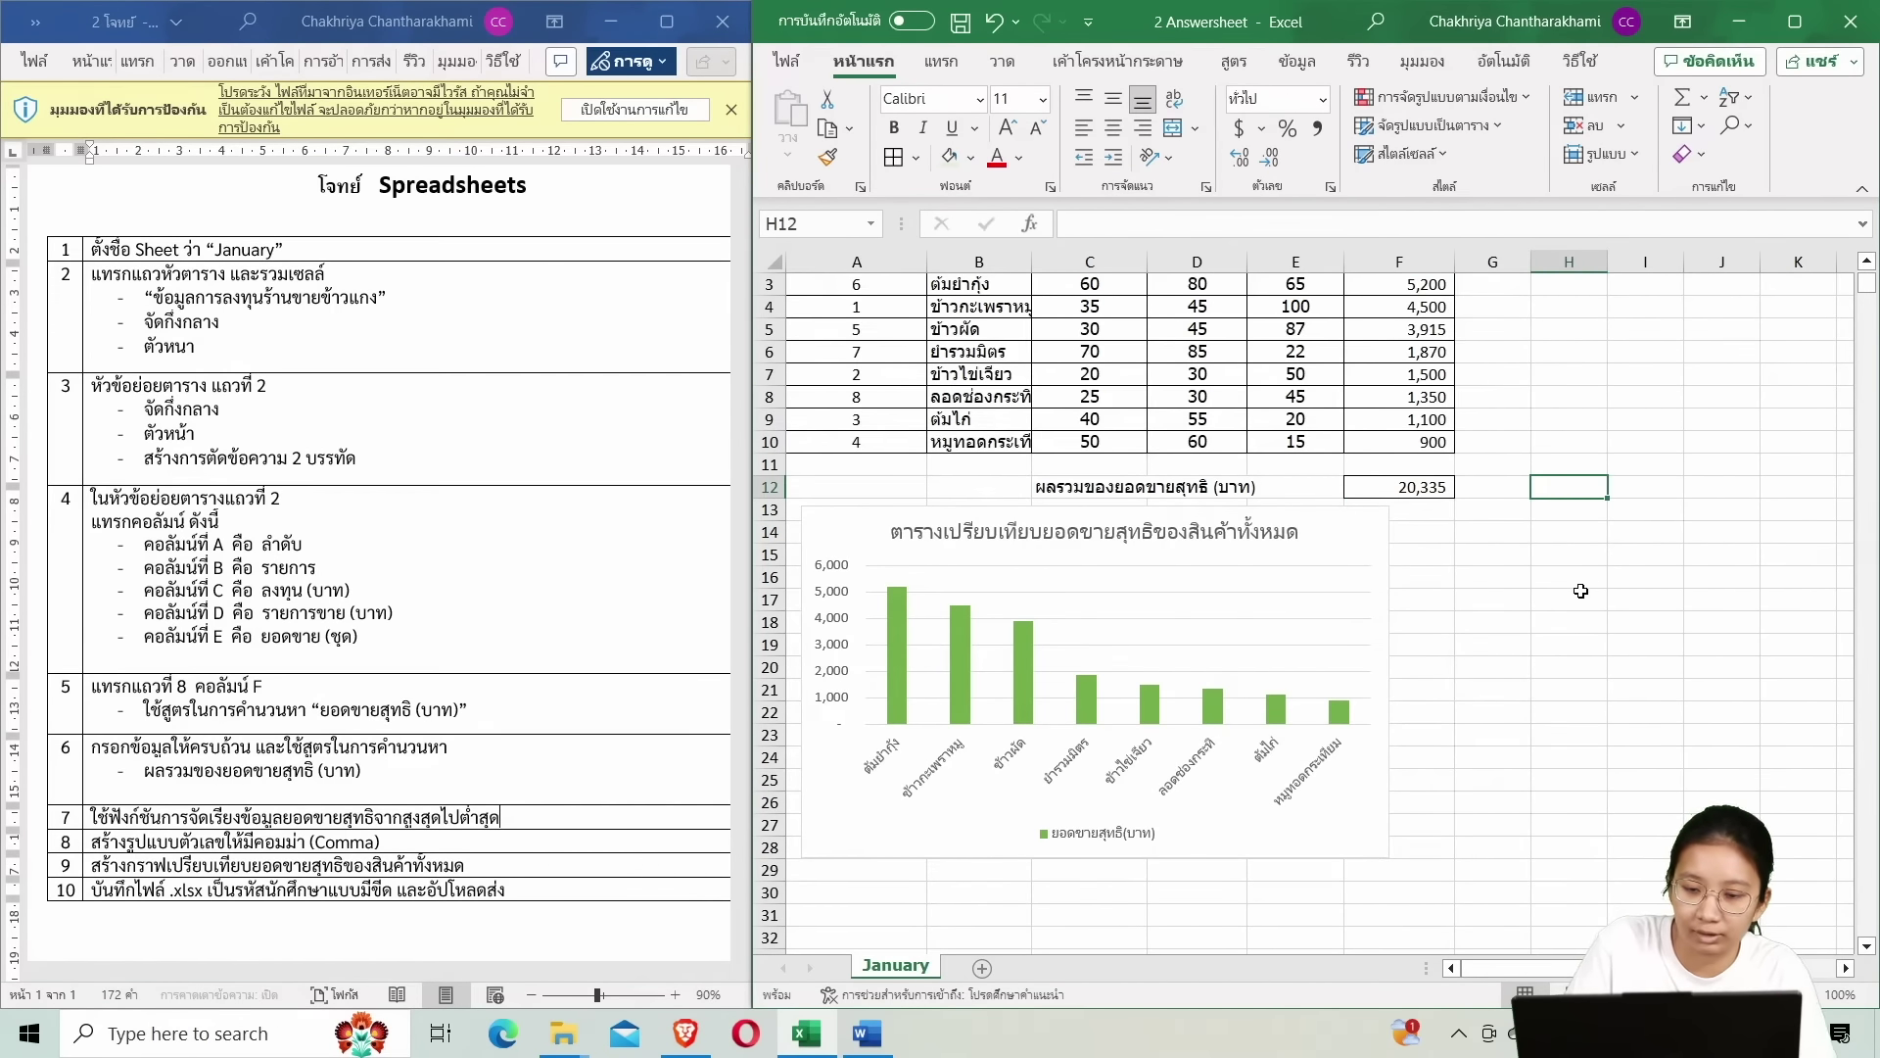
pyautogui.scroll(1, 1541, 619)
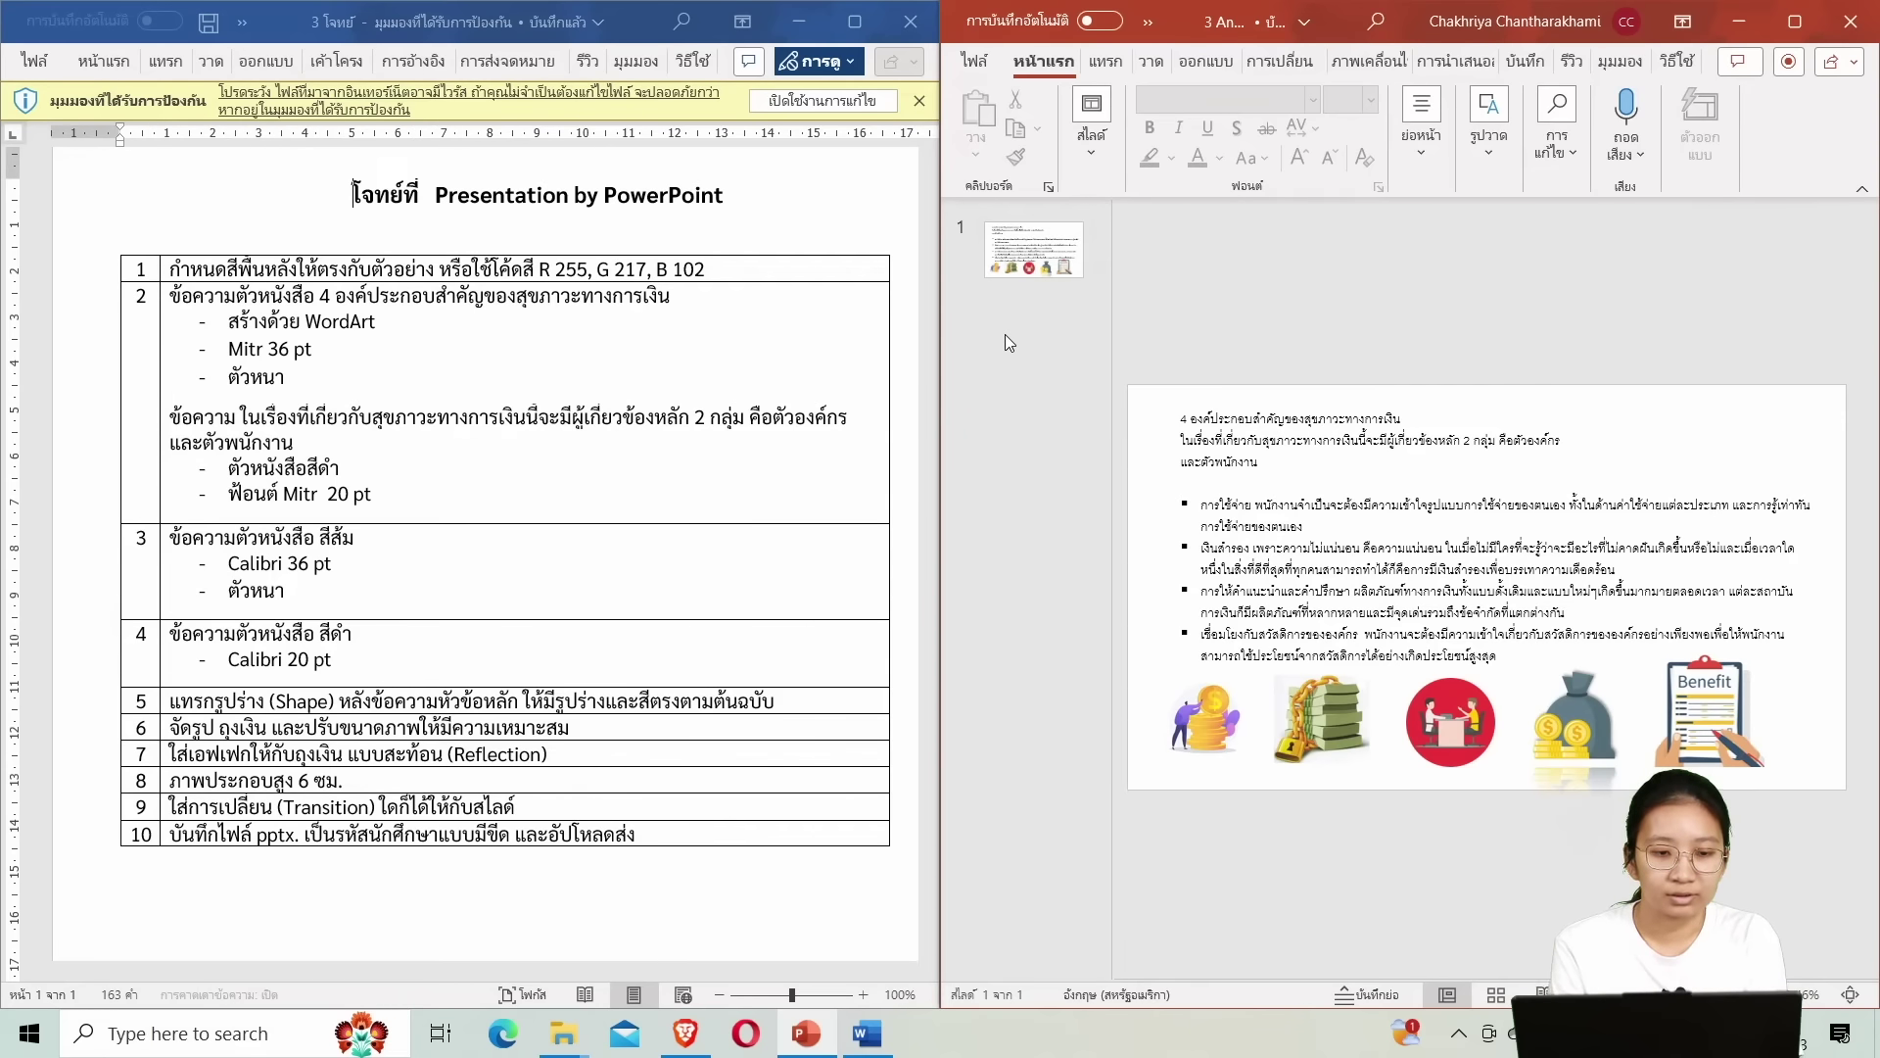
# Look over the title and task list of the Presentation by PowerPoint assignment in Word.
pyautogui.doubleClick(618, 195)
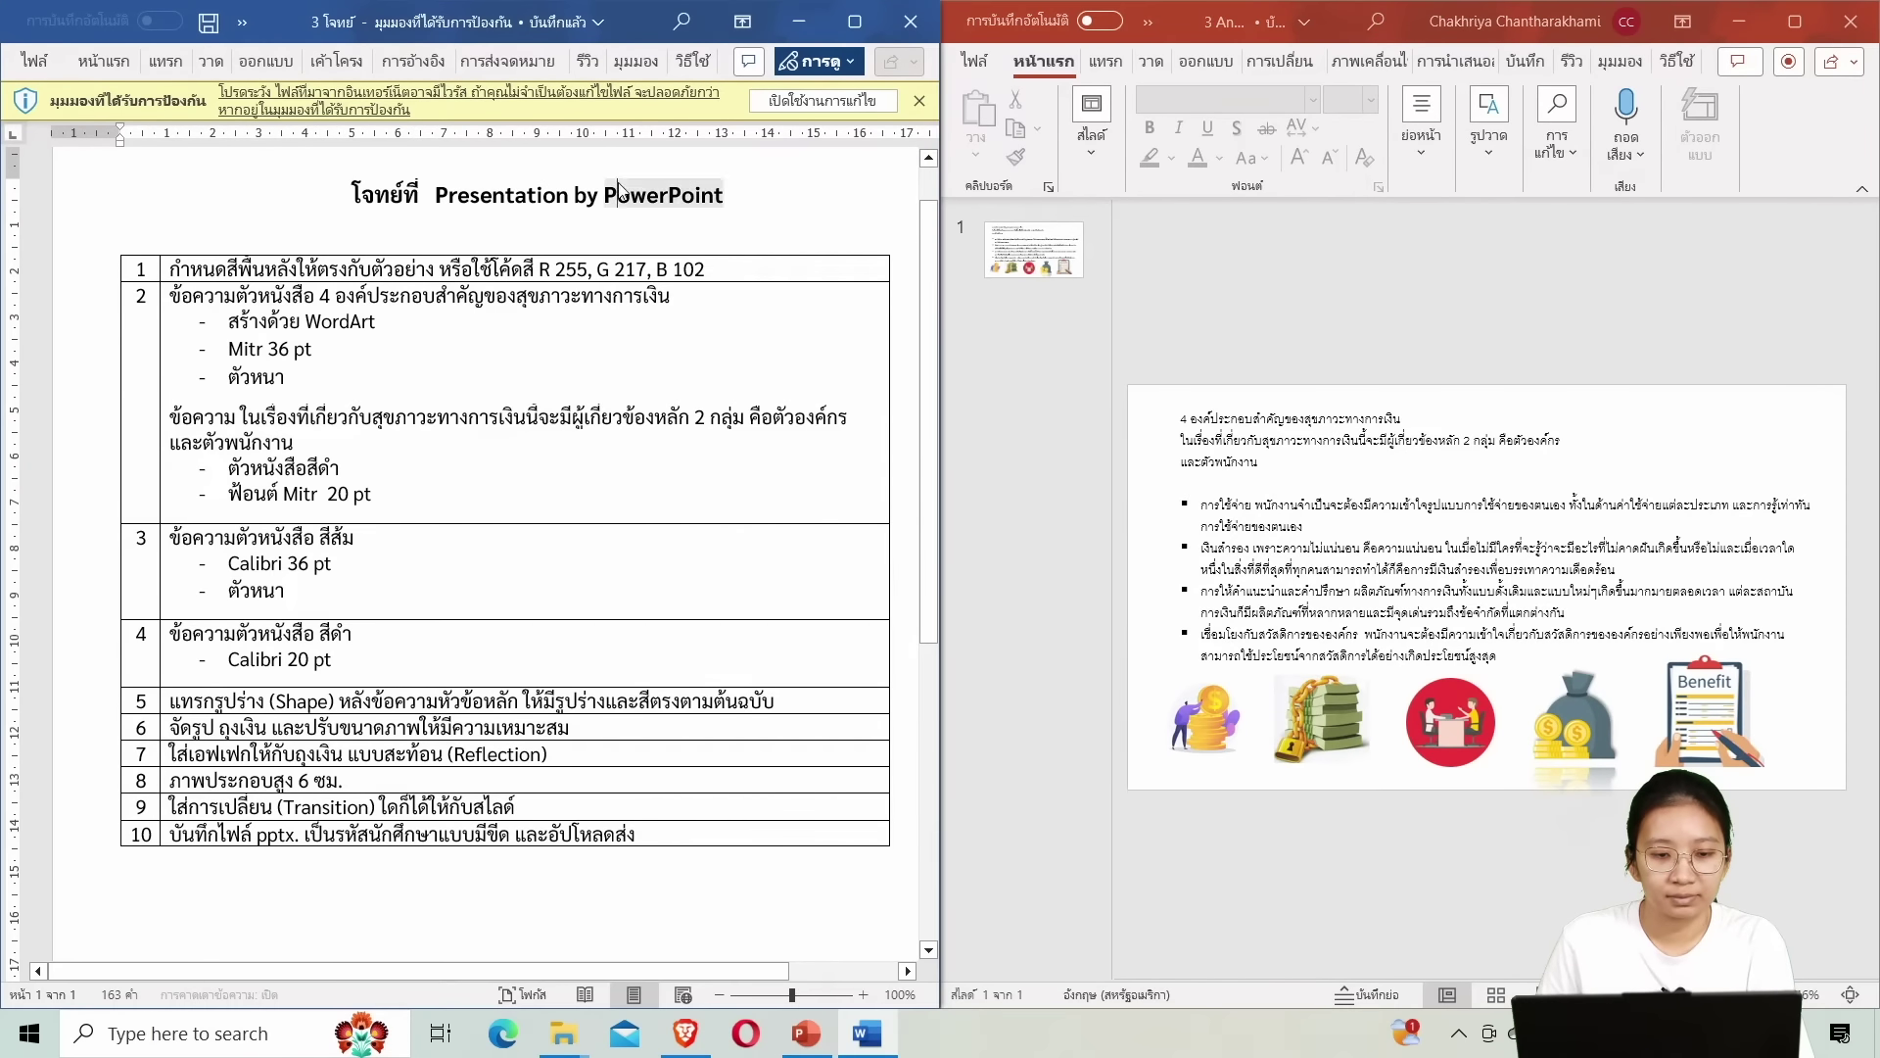
pyautogui.click(685, 225)
pyautogui.scroll(2, 695, 223)
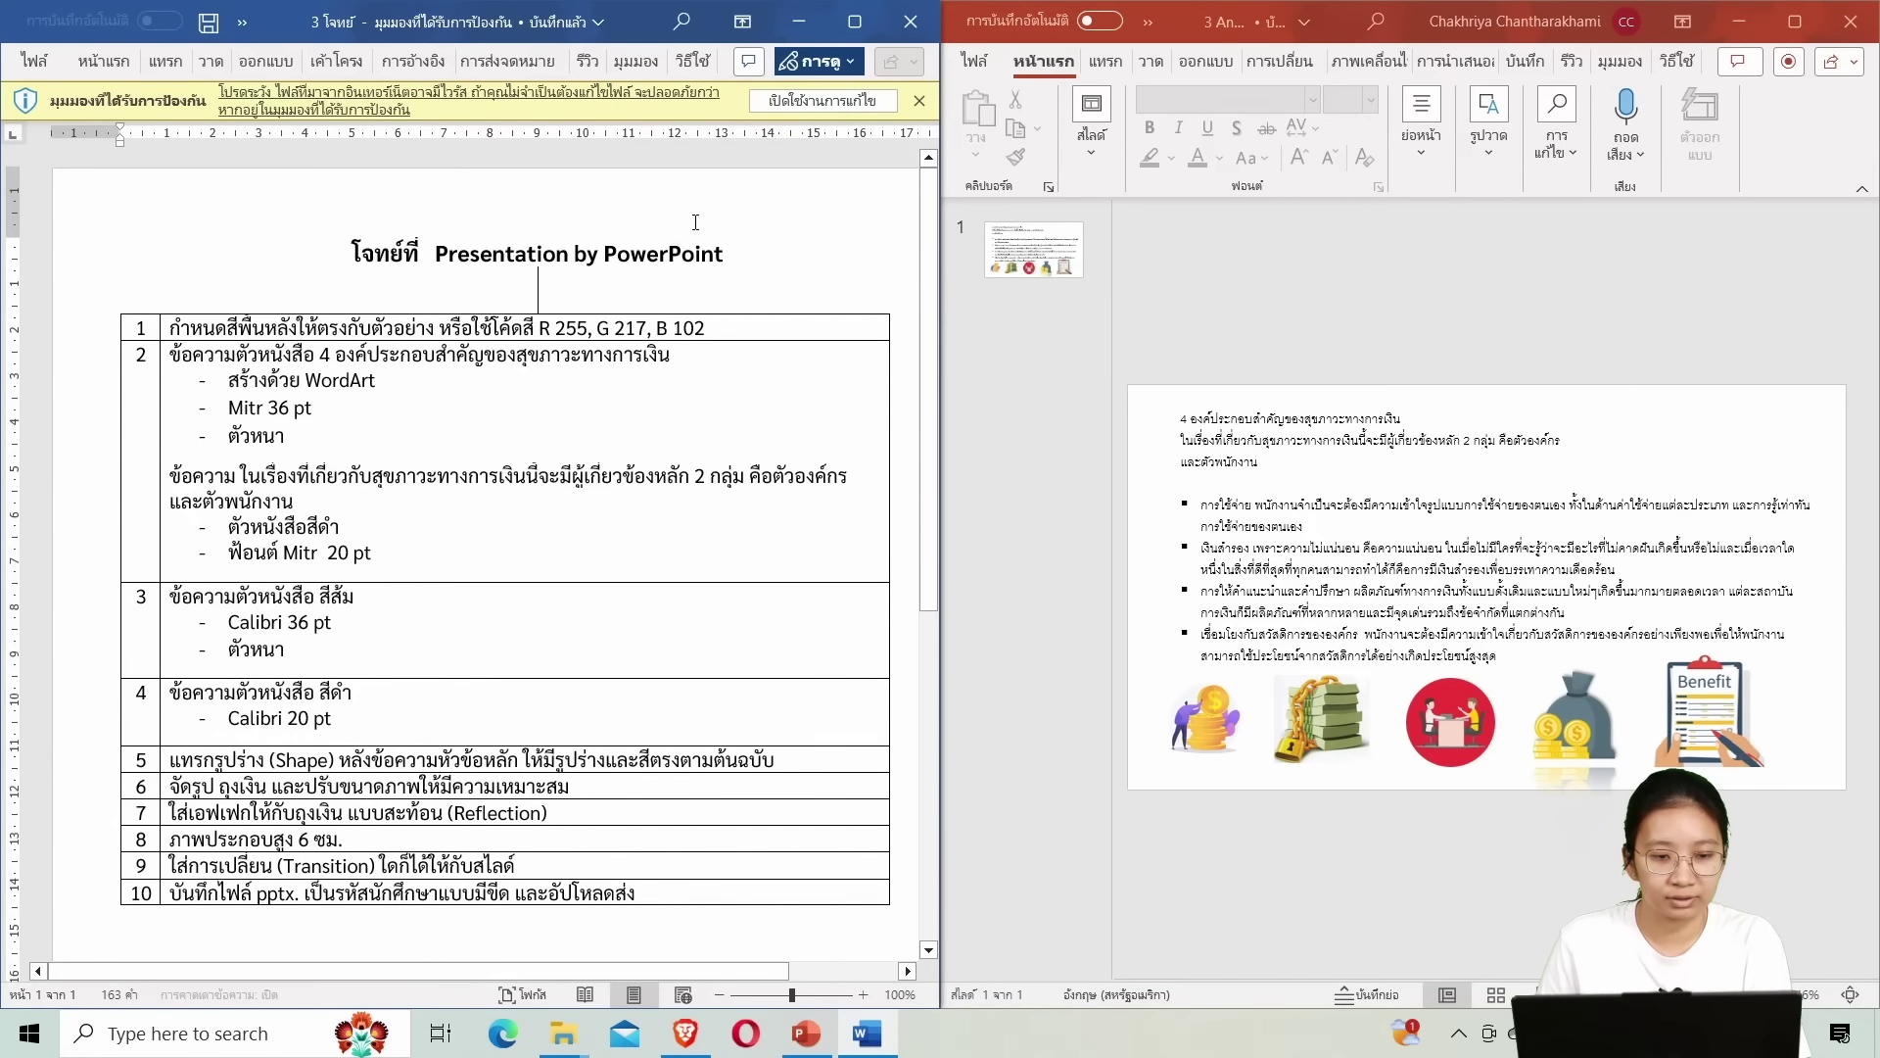
pyautogui.scroll(-2, 695, 222)
pyautogui.moveTo(692, 193); pyautogui.dragTo(464, 191)
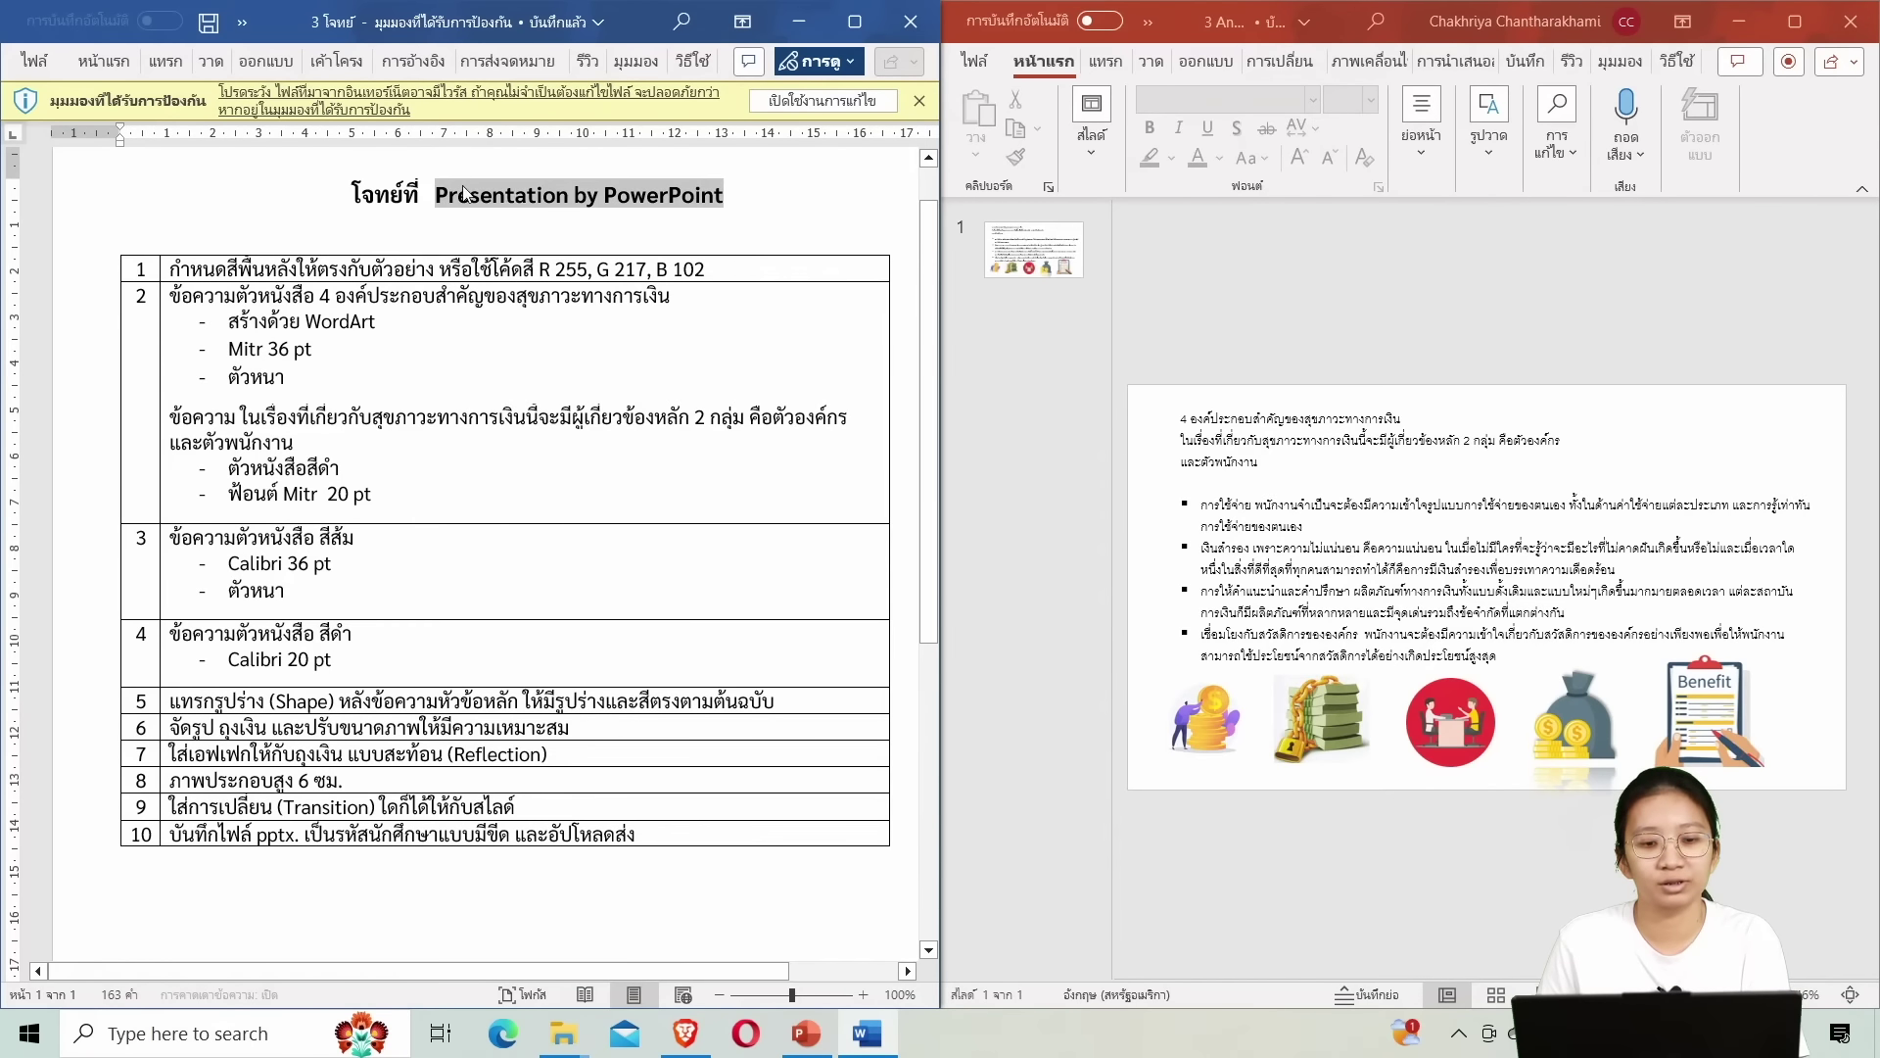
pyautogui.click(464, 192)
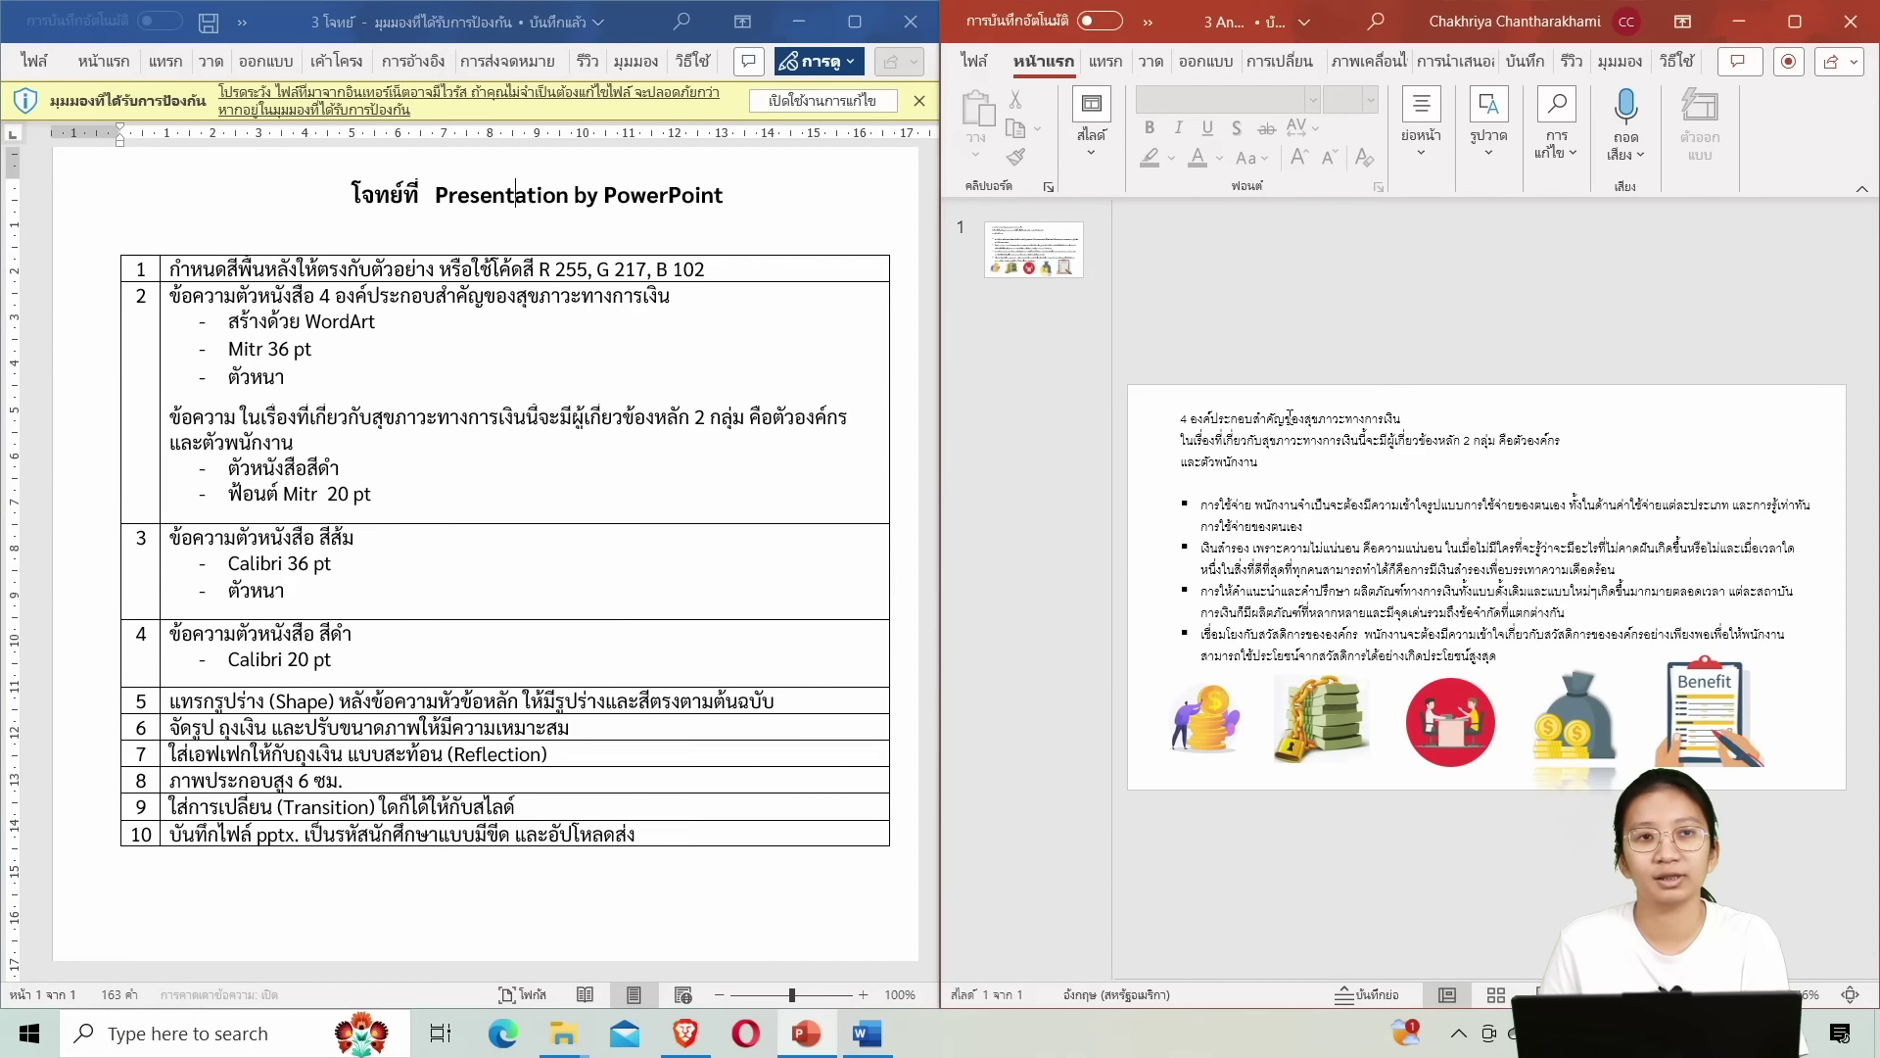